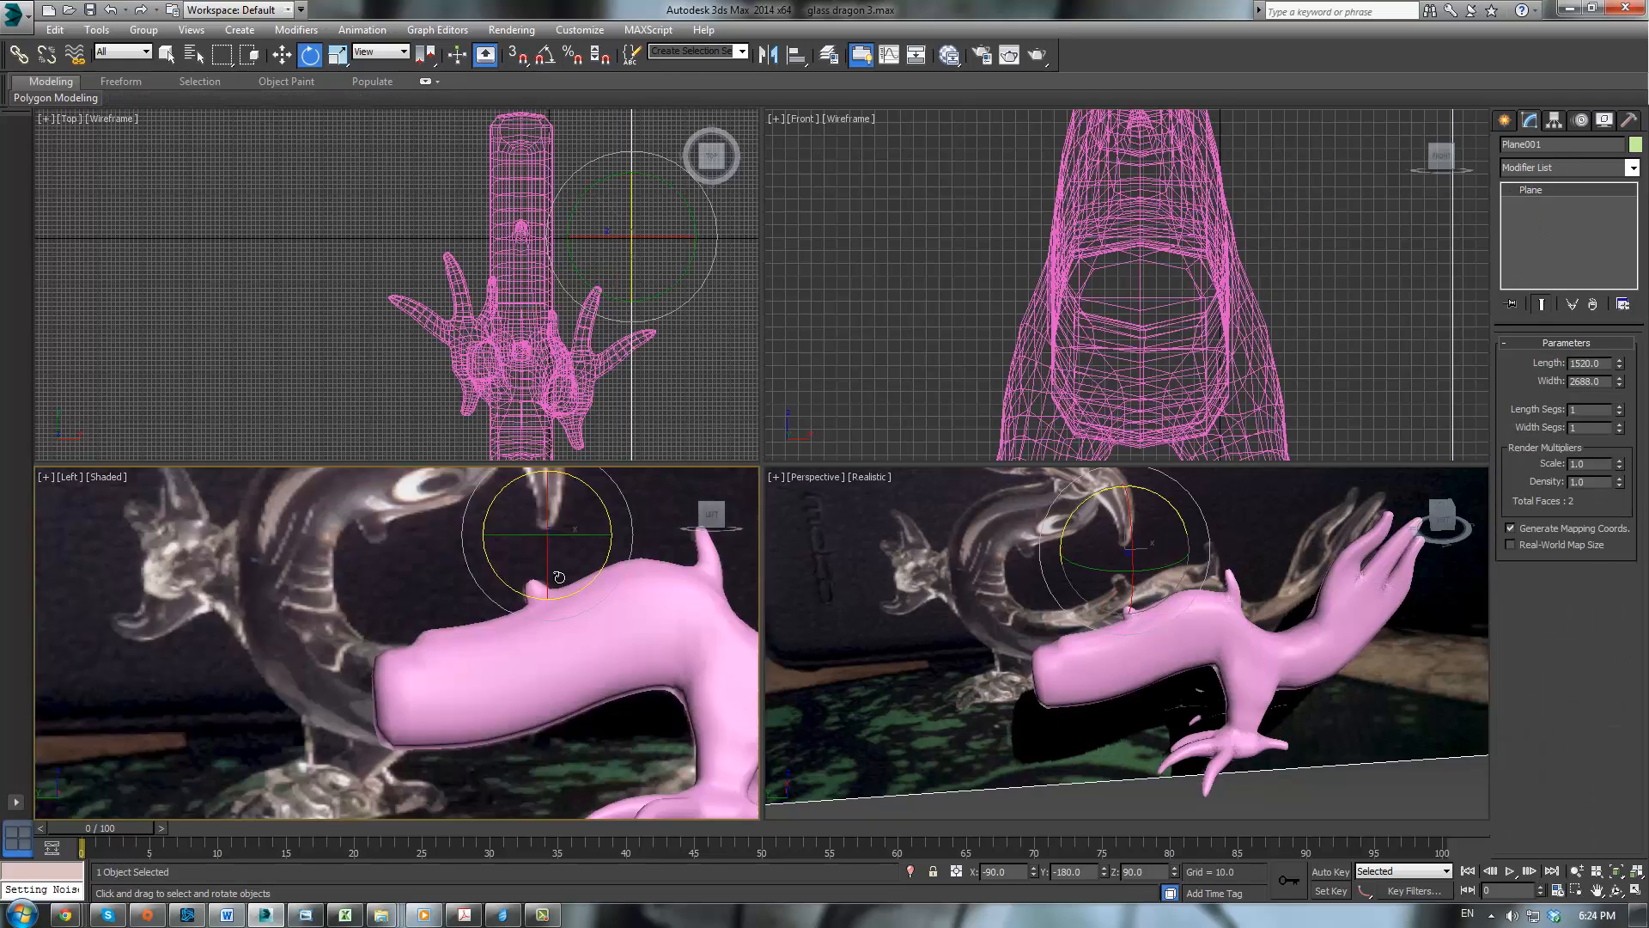
Step: Extrude the two end-cap polygons of the dragon's unfinished neck outward by one short segment
scroll(556, 574, "up", 2)
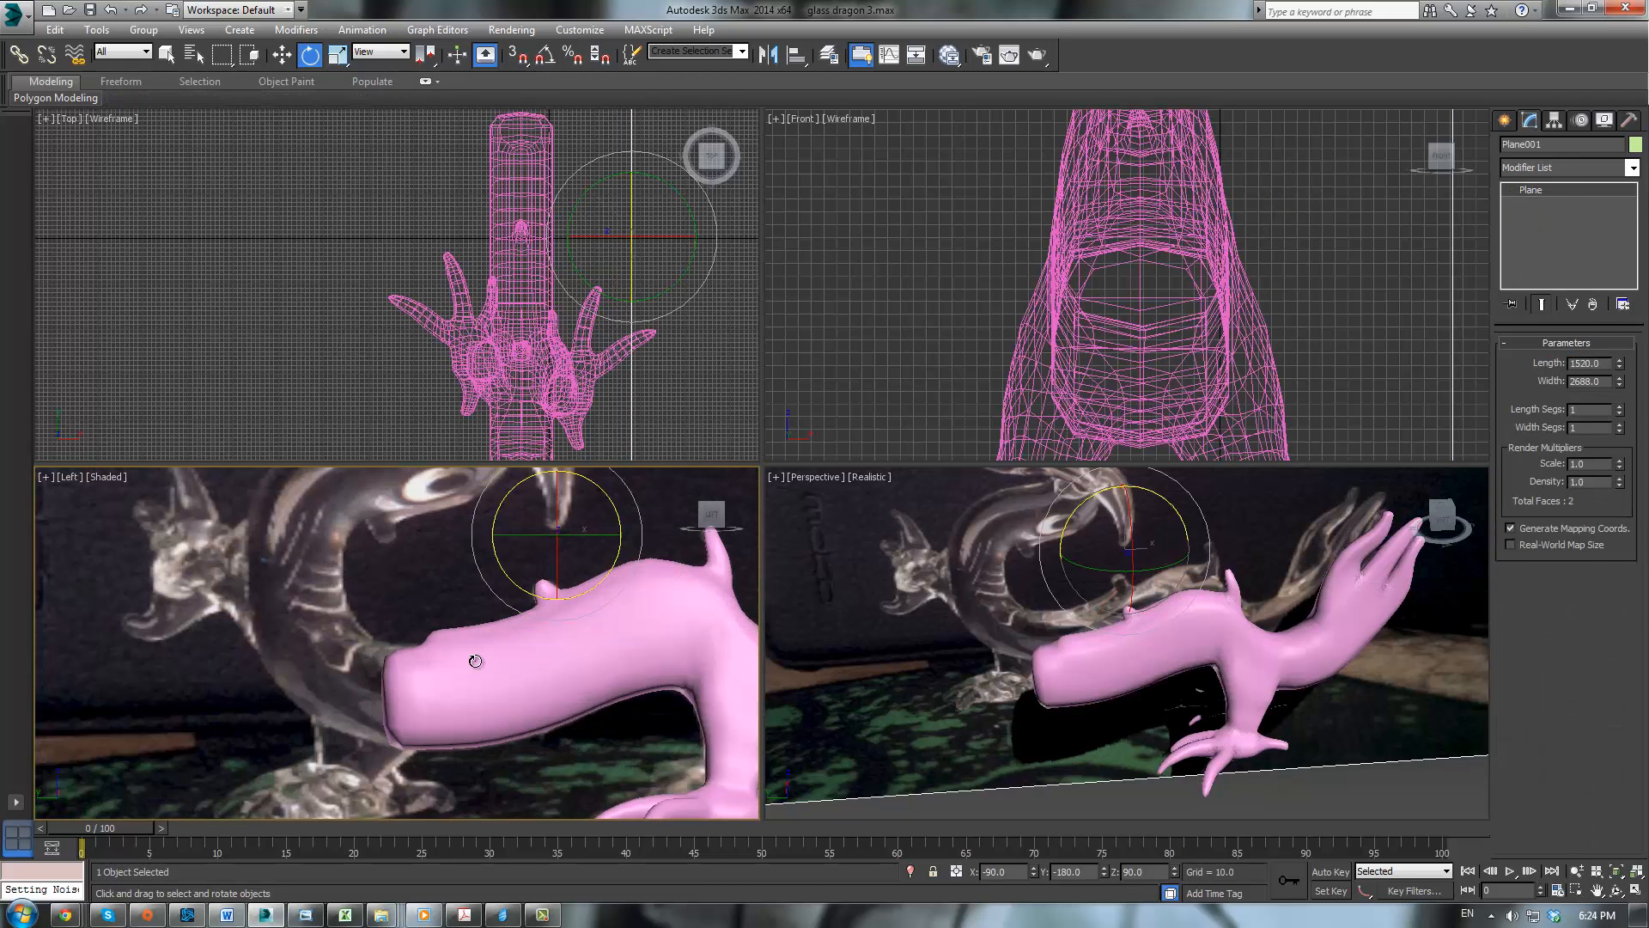
left_click(475, 661)
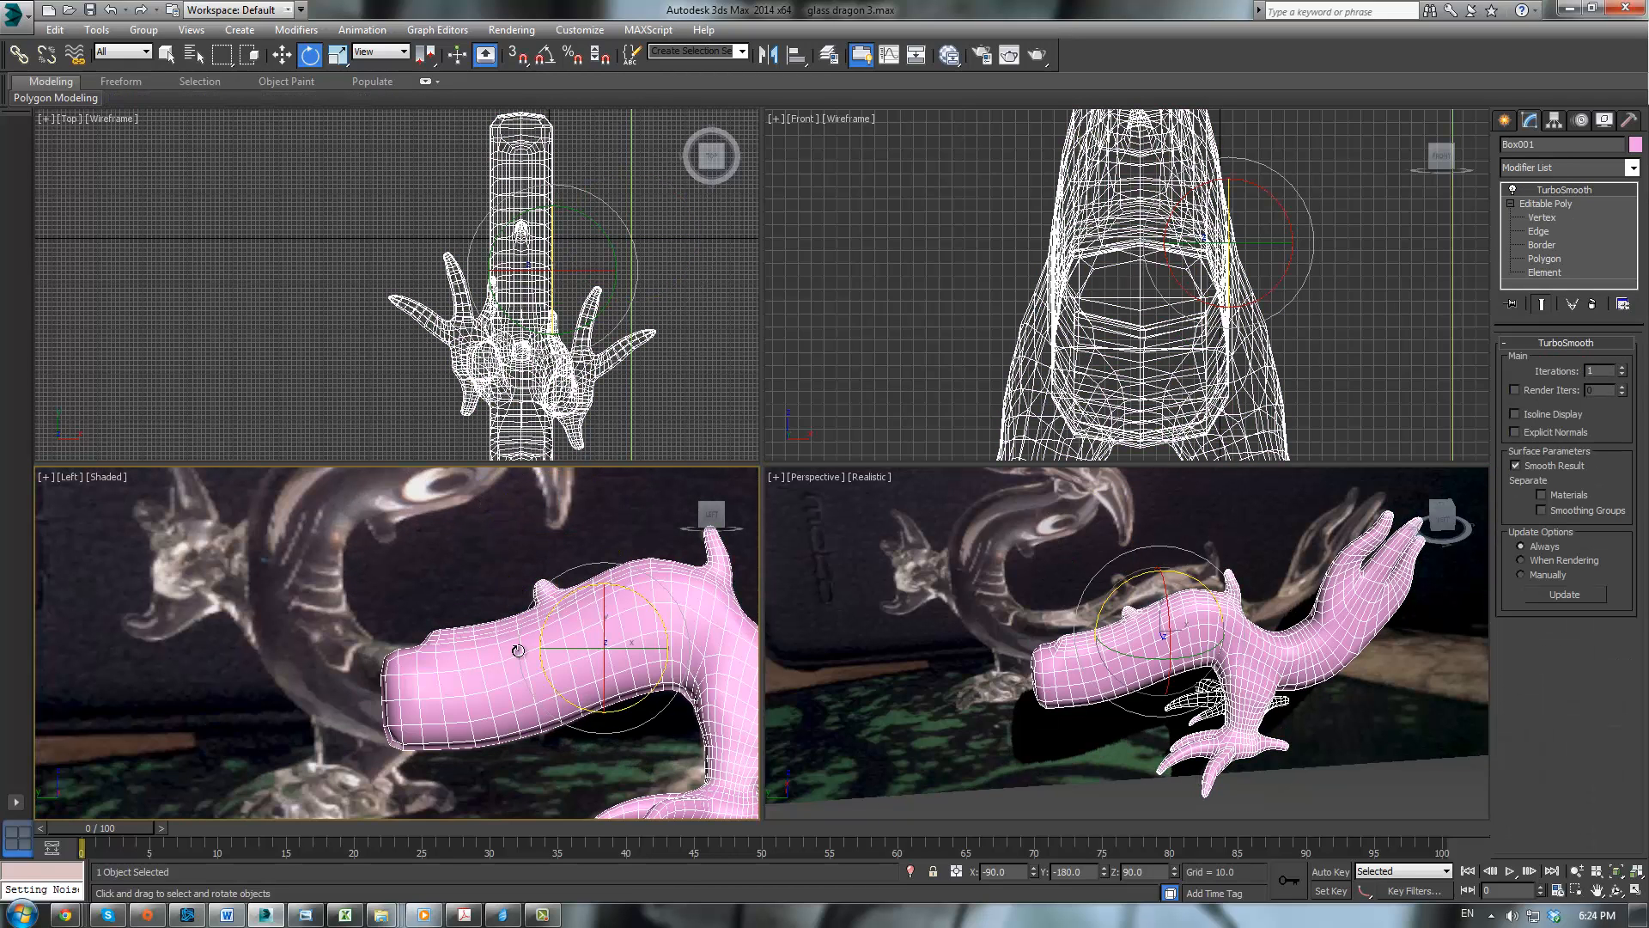
left_click(1553, 208)
left_click(1545, 259)
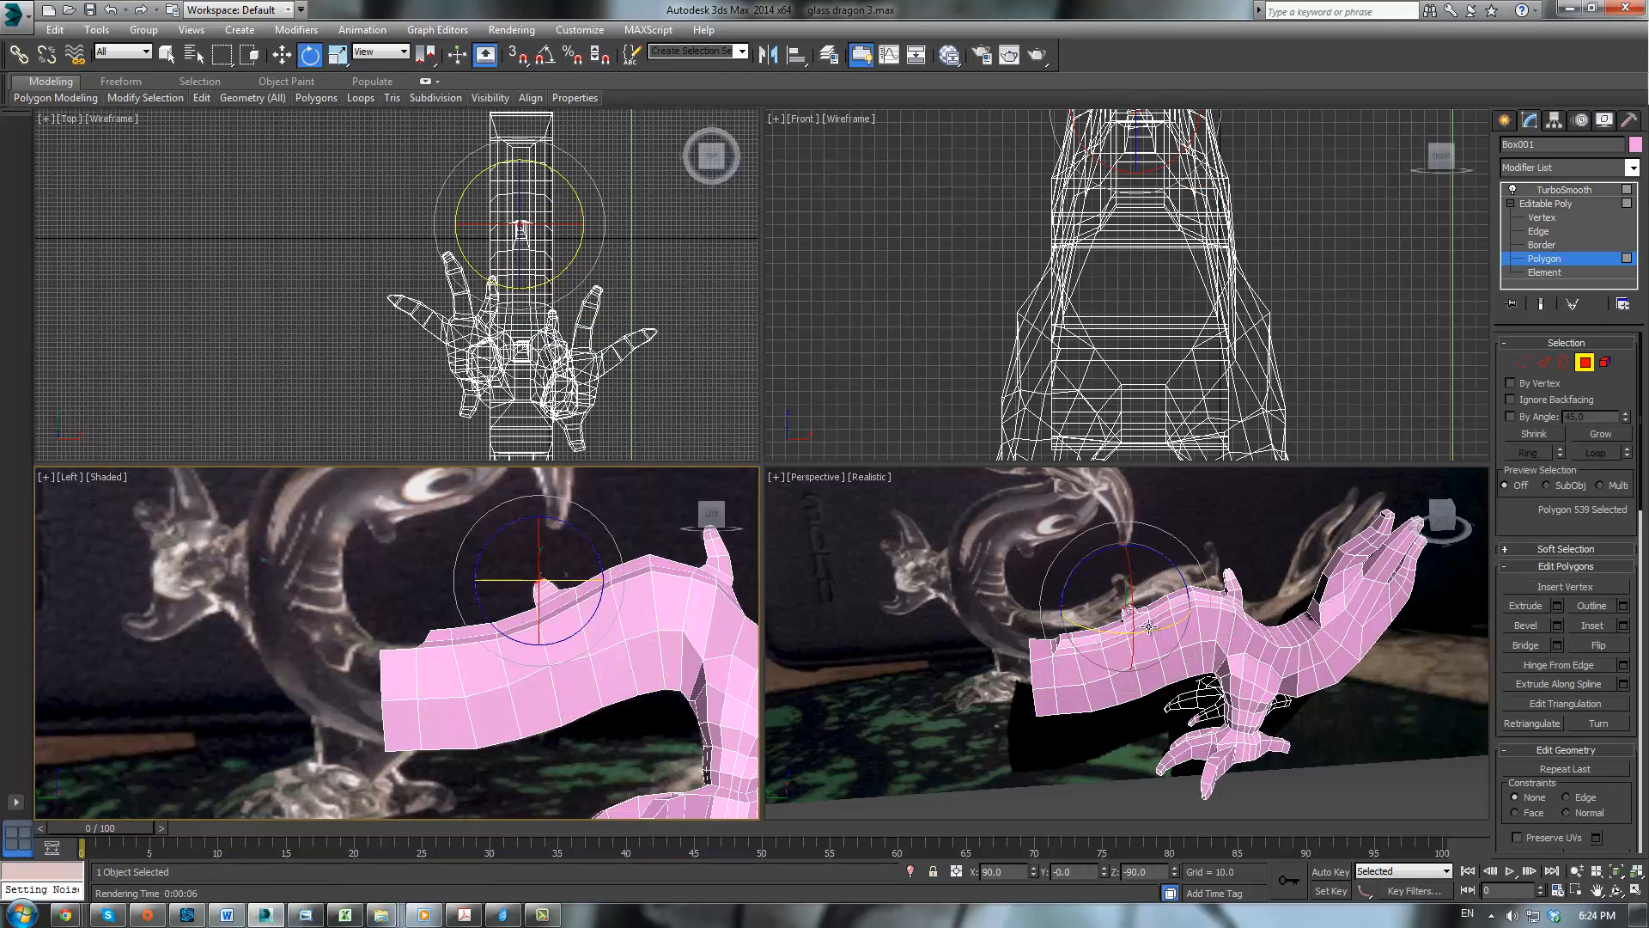
scroll(1125, 625, "up", 3)
middle_click_drag(1110, 637, 1177, 599, "alt")
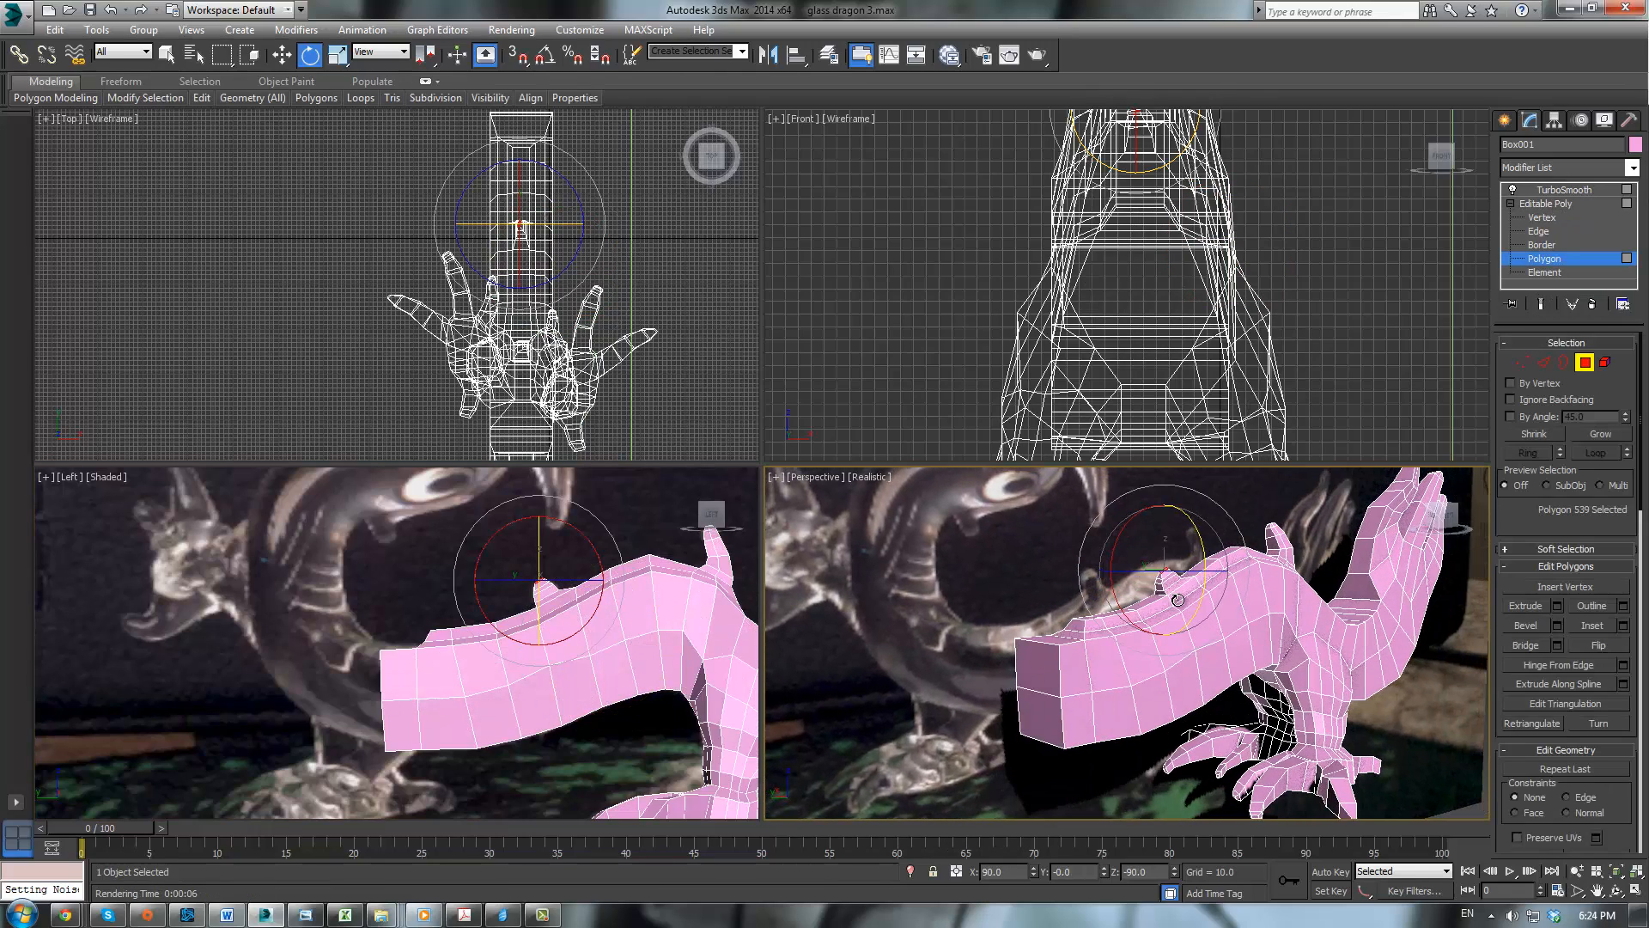
left_click(1526, 605)
left_click(1034, 664)
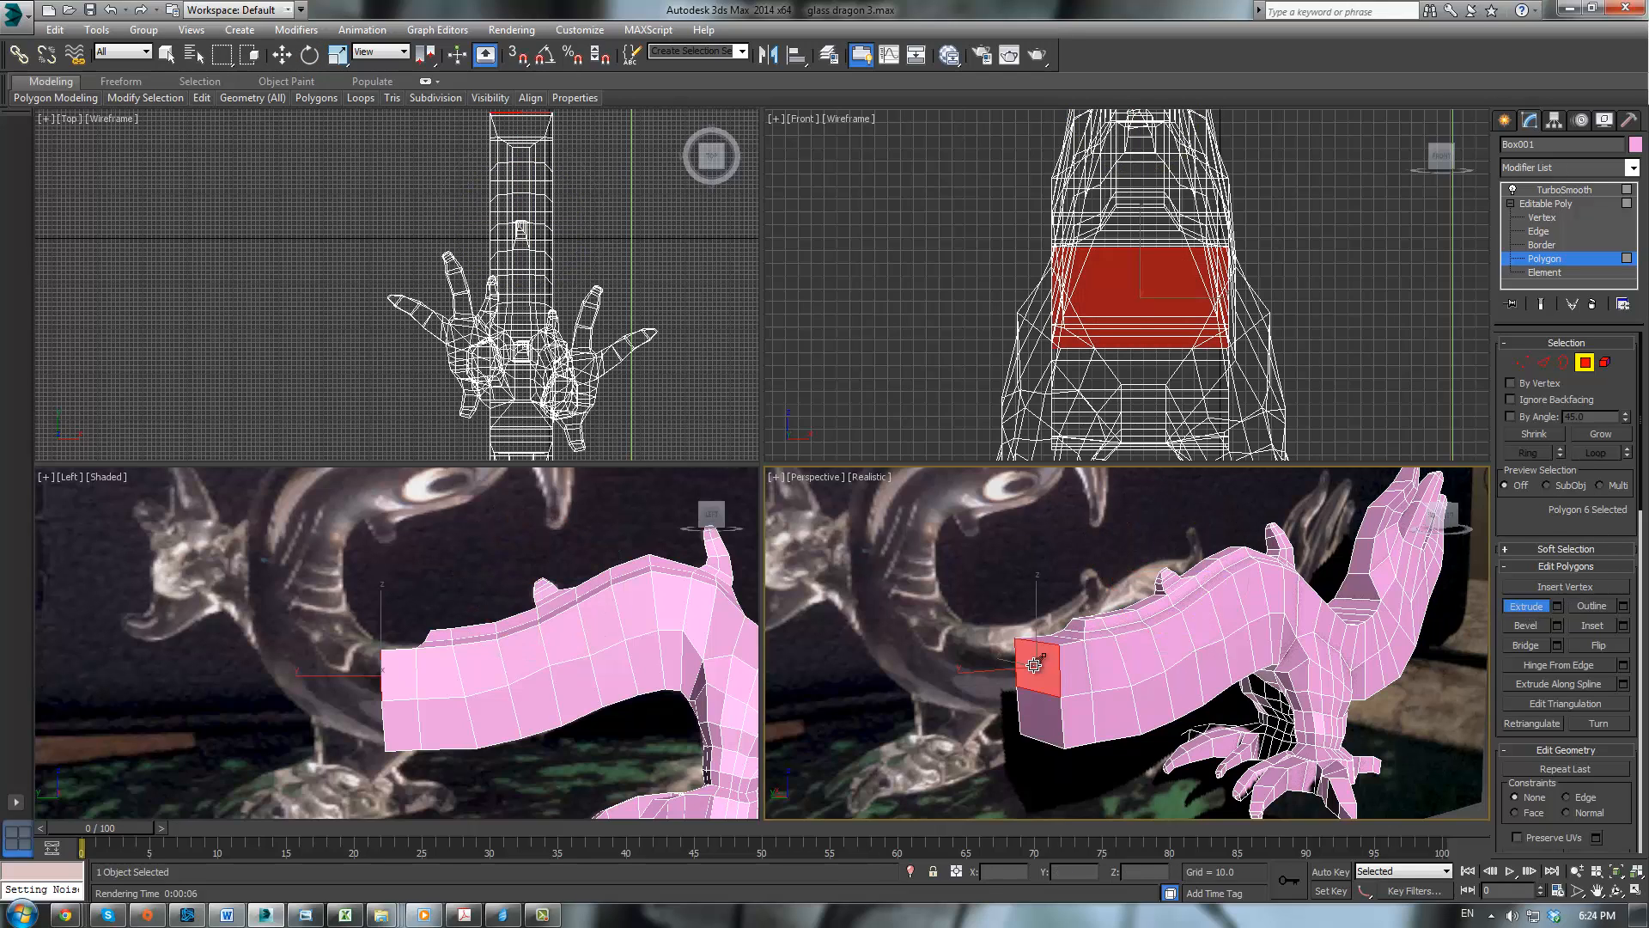
left_click(1034, 713, "ctrl")
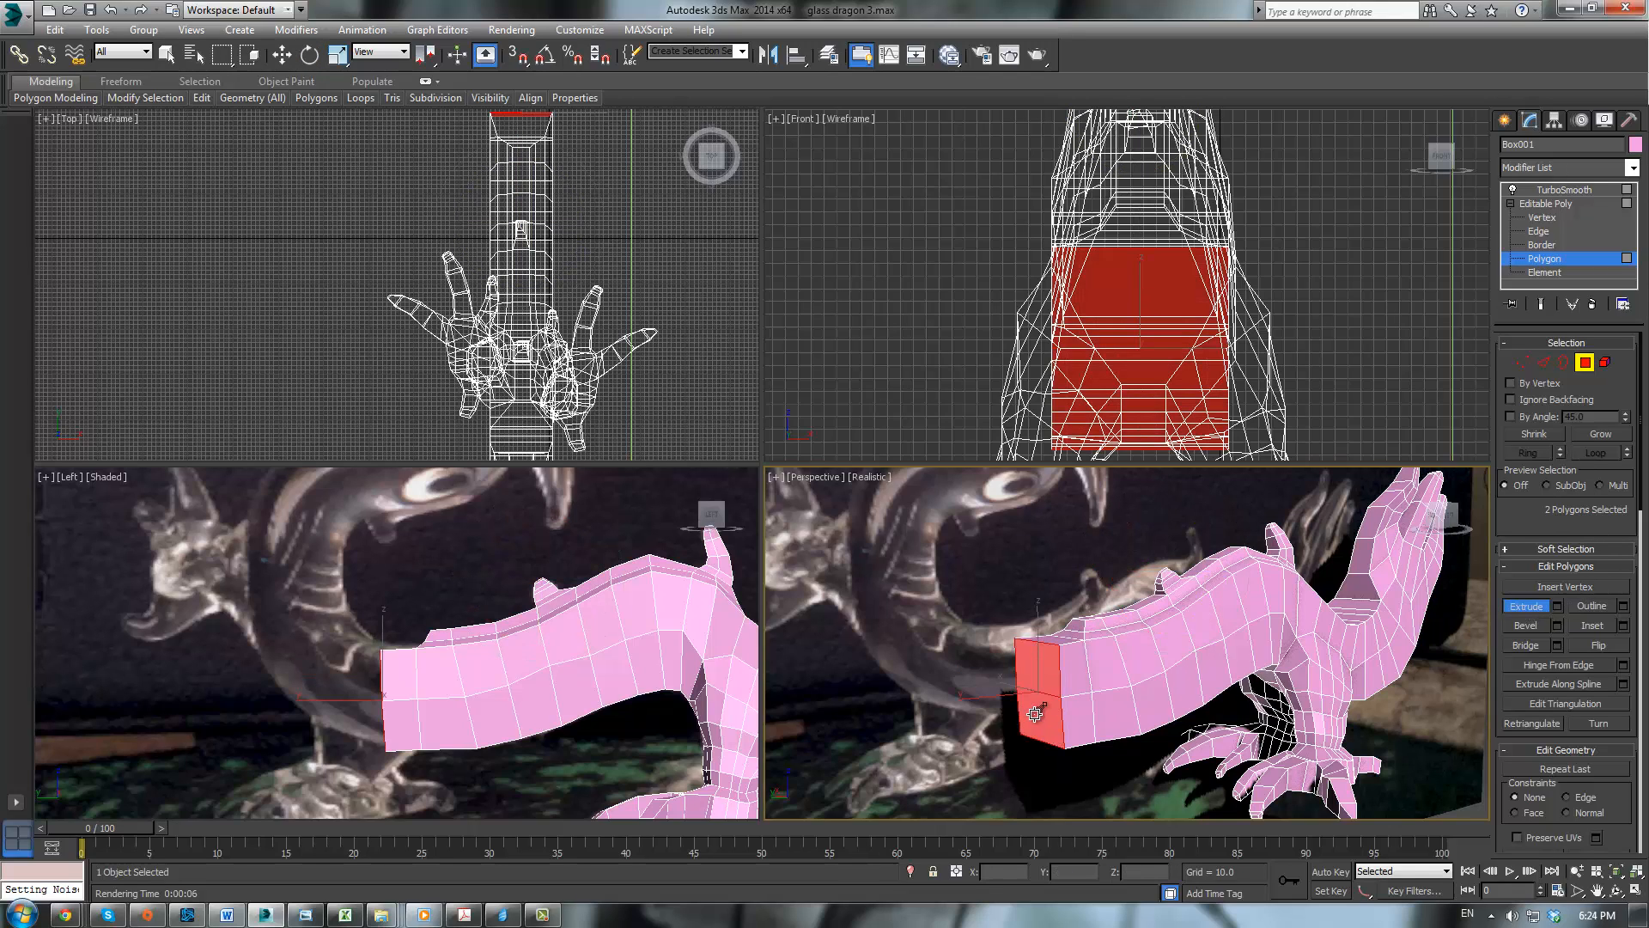
left_click_drag(1034, 664, 996, 588)
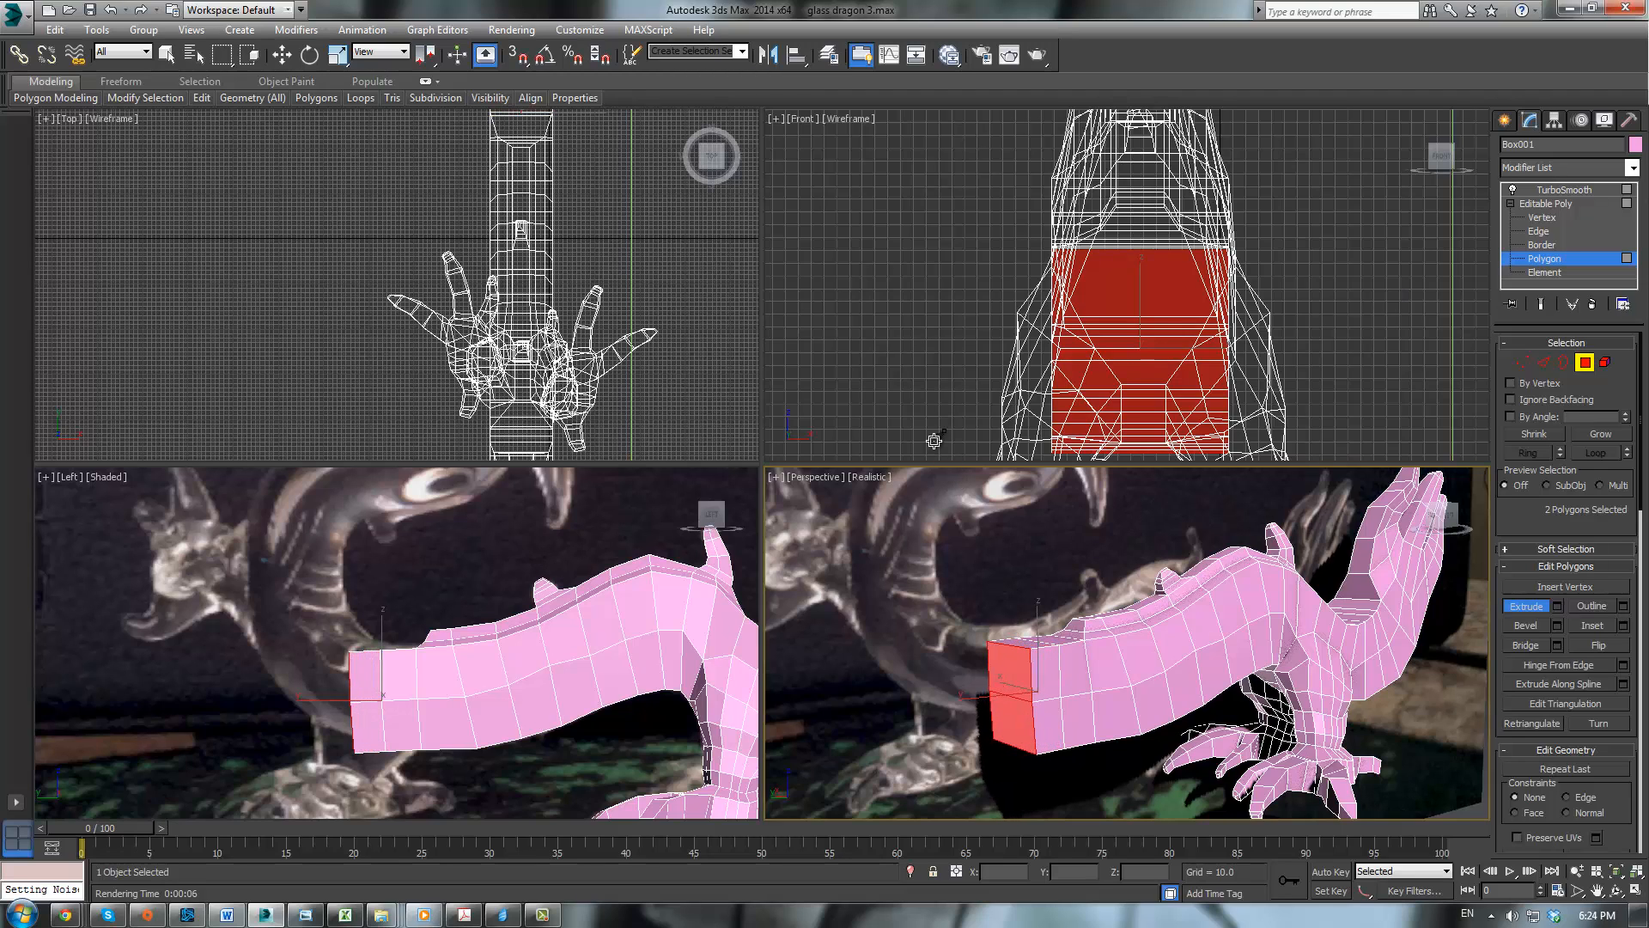
Step: Move the vertices around the extruded neck end in the Left view so the segment bends upward along the reference dragon's curve
middle_click_drag(611, 602, 615, 607)
scroll(615, 606, "up", 2)
key("1")
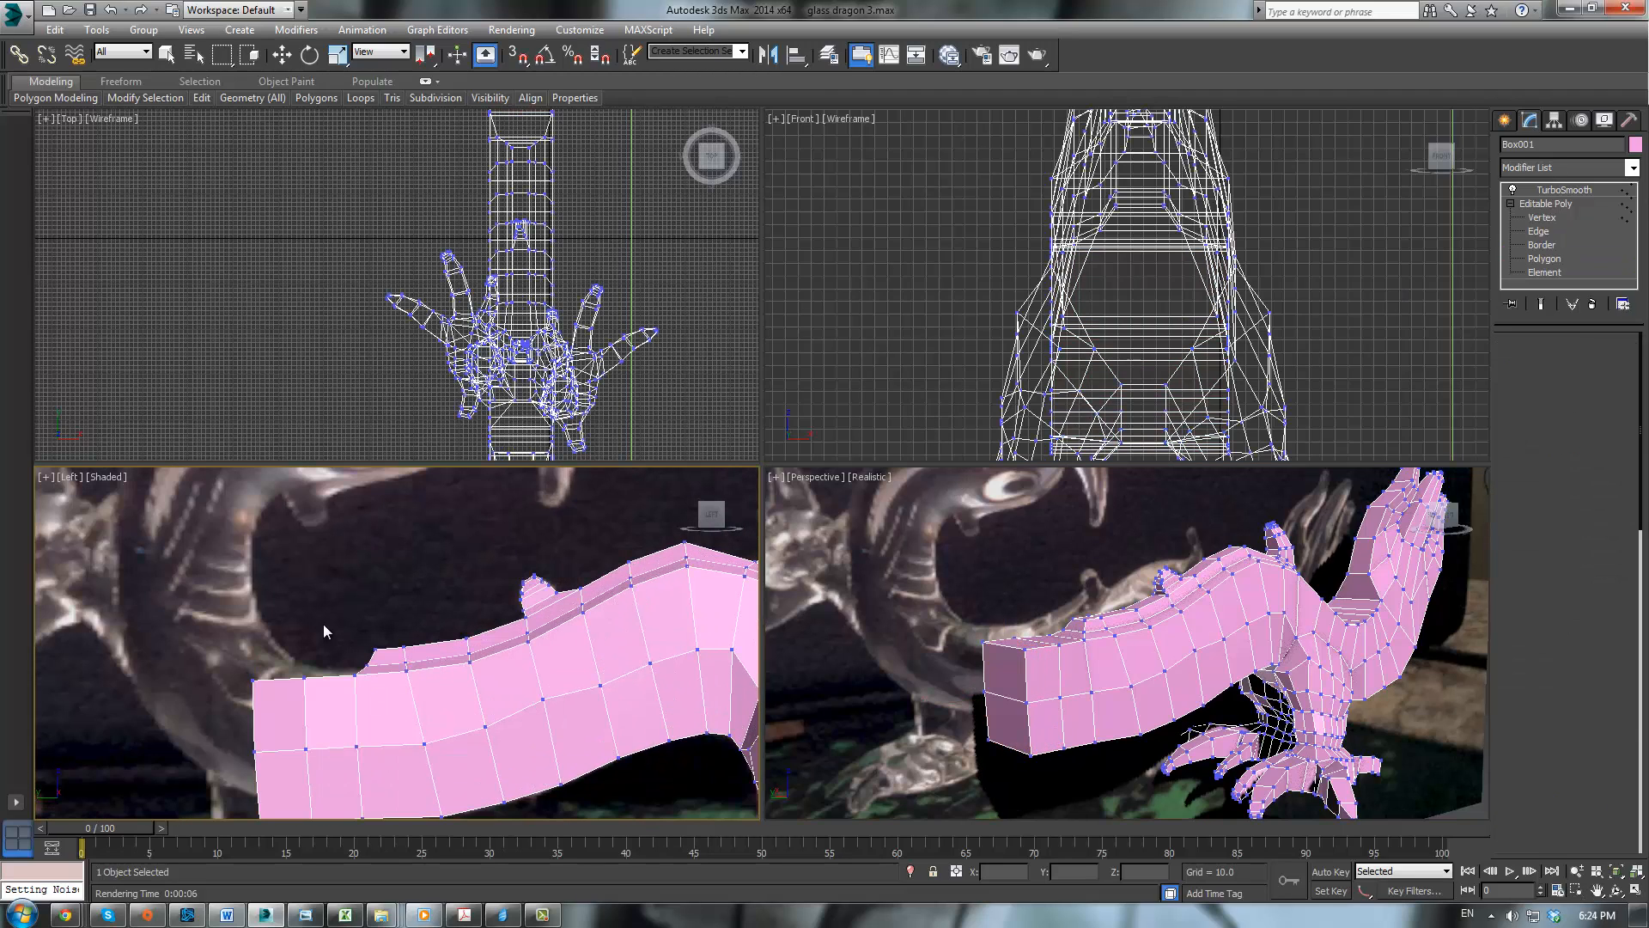
left_click_drag(293, 662, 310, 574)
key("w")
middle_click_drag(210, 762, 242, 639)
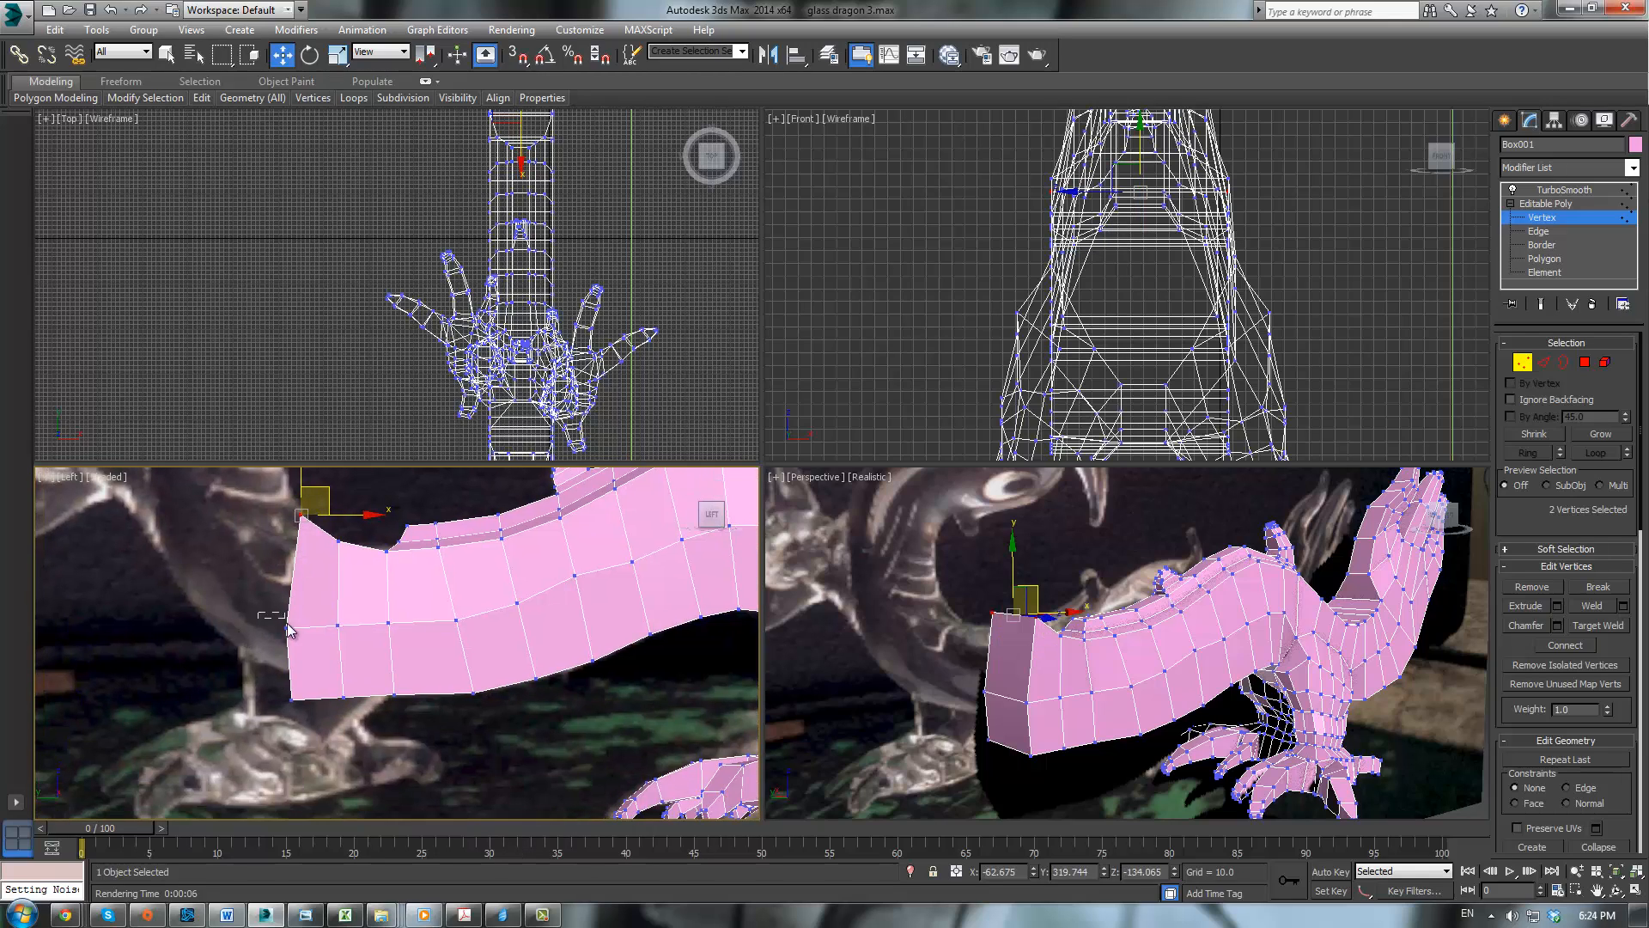
left_click_drag(288, 628, 348, 588)
left_click_drag(297, 687, 367, 687)
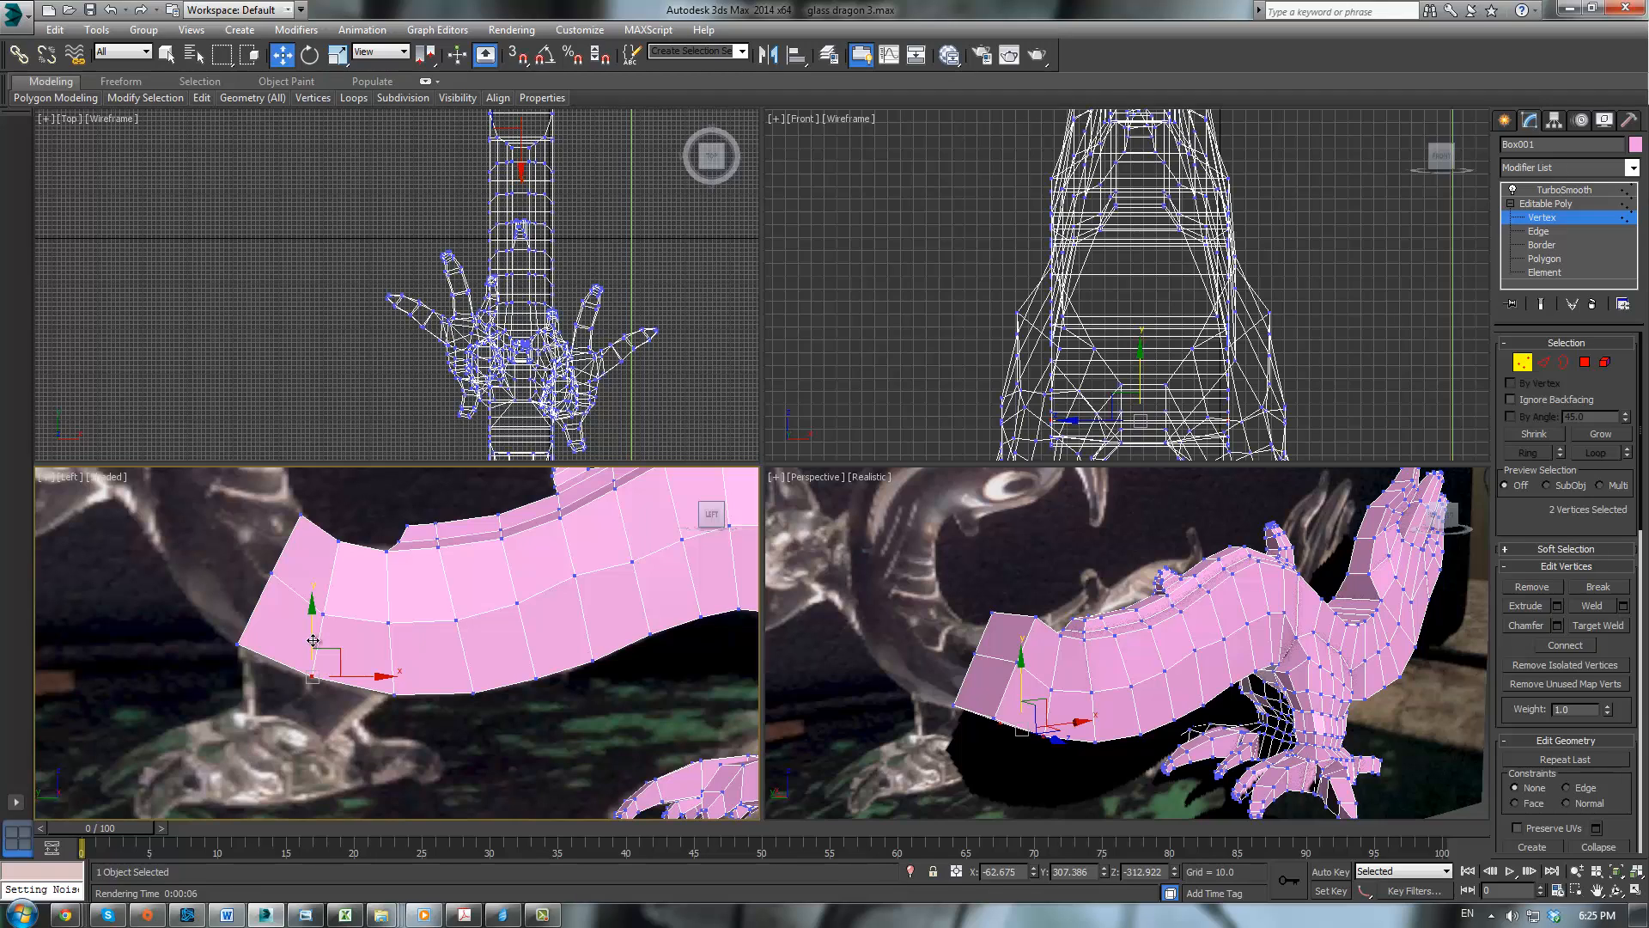
Step: Extrude the two polygons at the angled neck end to add another segment
middle_click_drag(328, 565, 476, 622)
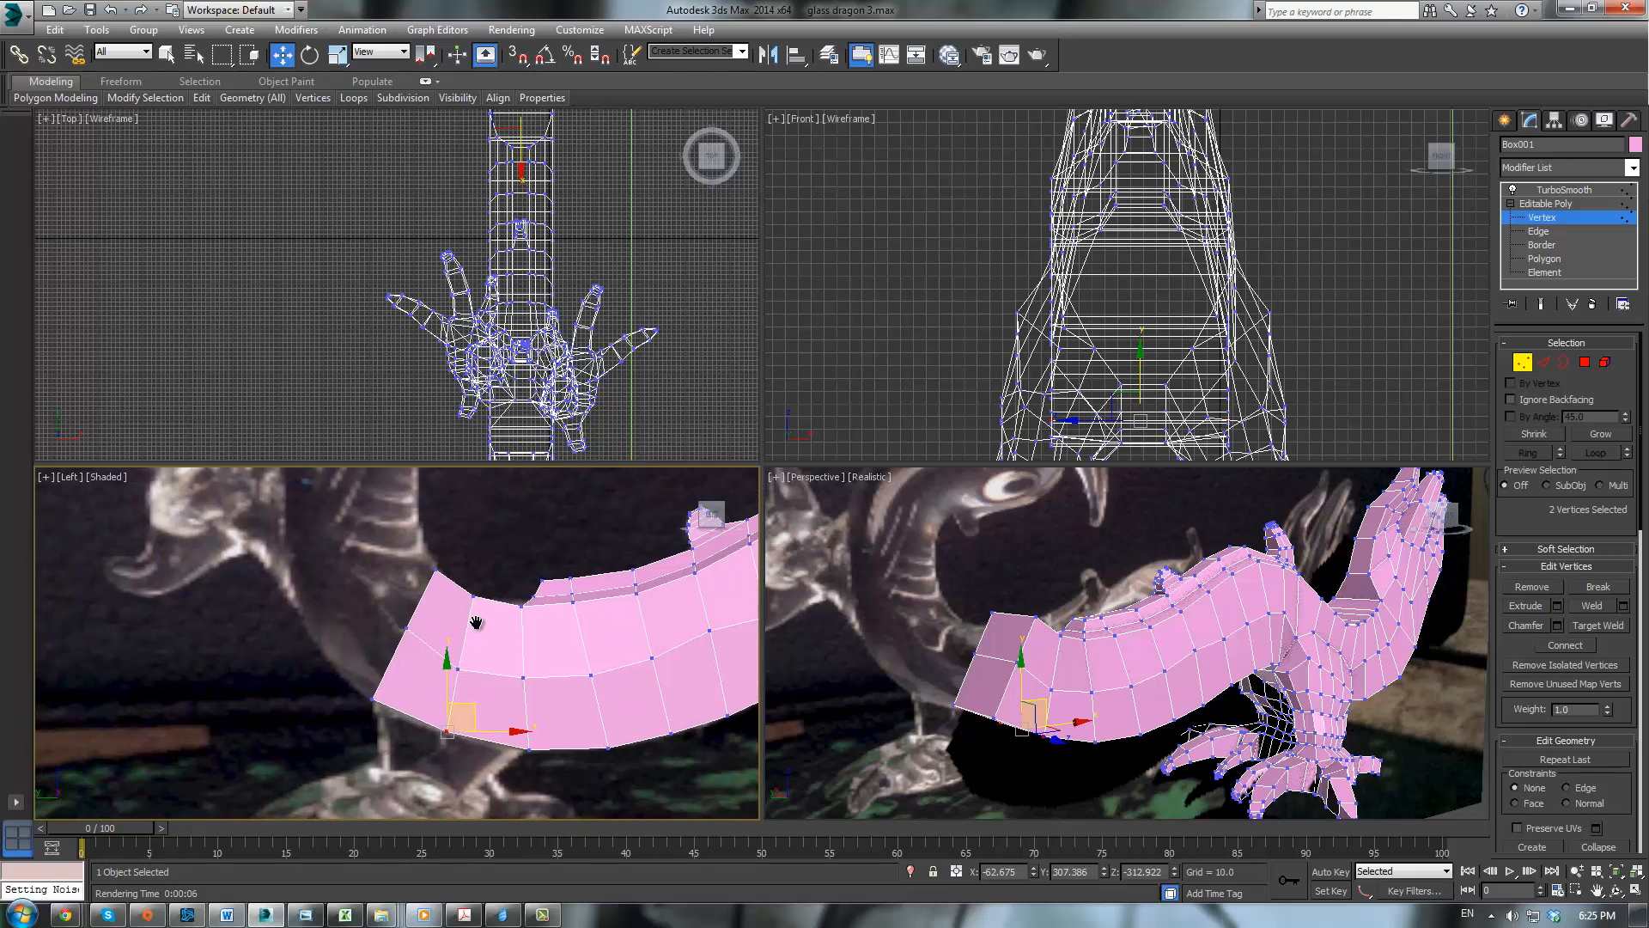
left_click(1584, 362)
left_click(1016, 692)
left_click(1526, 605)
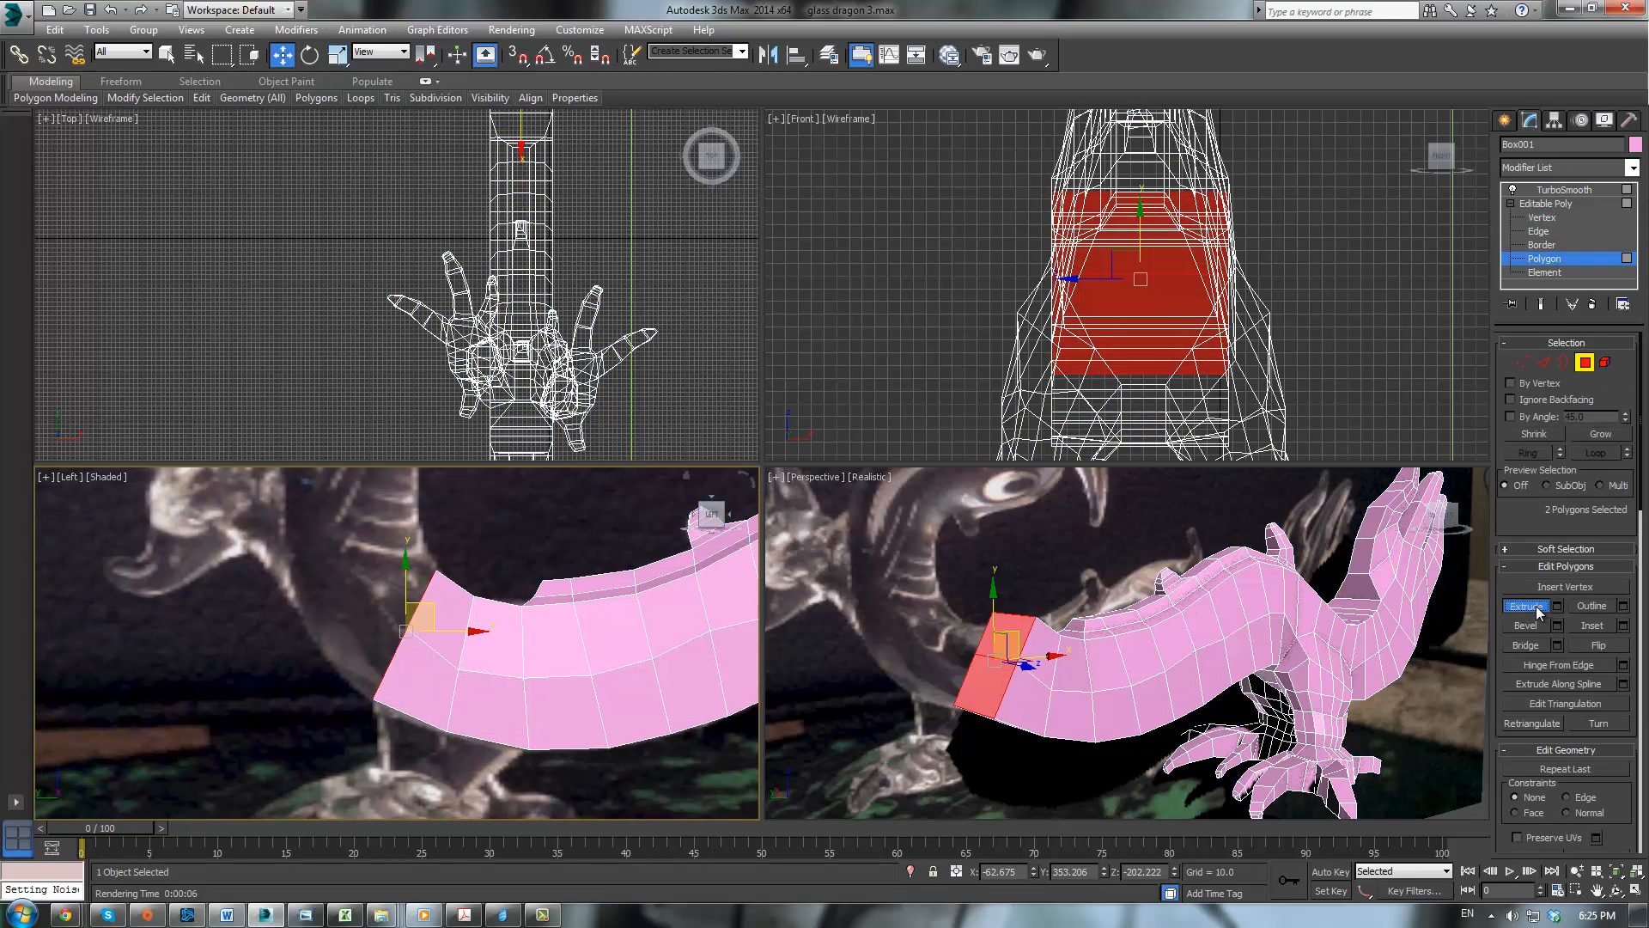
left_click_drag(1026, 627, 934, 381)
Step: Reposition the new end's upper and lower vertices in the Left view to tilt the second segment along the reference neck
middle_click_drag(514, 625, 567, 691)
key("1")
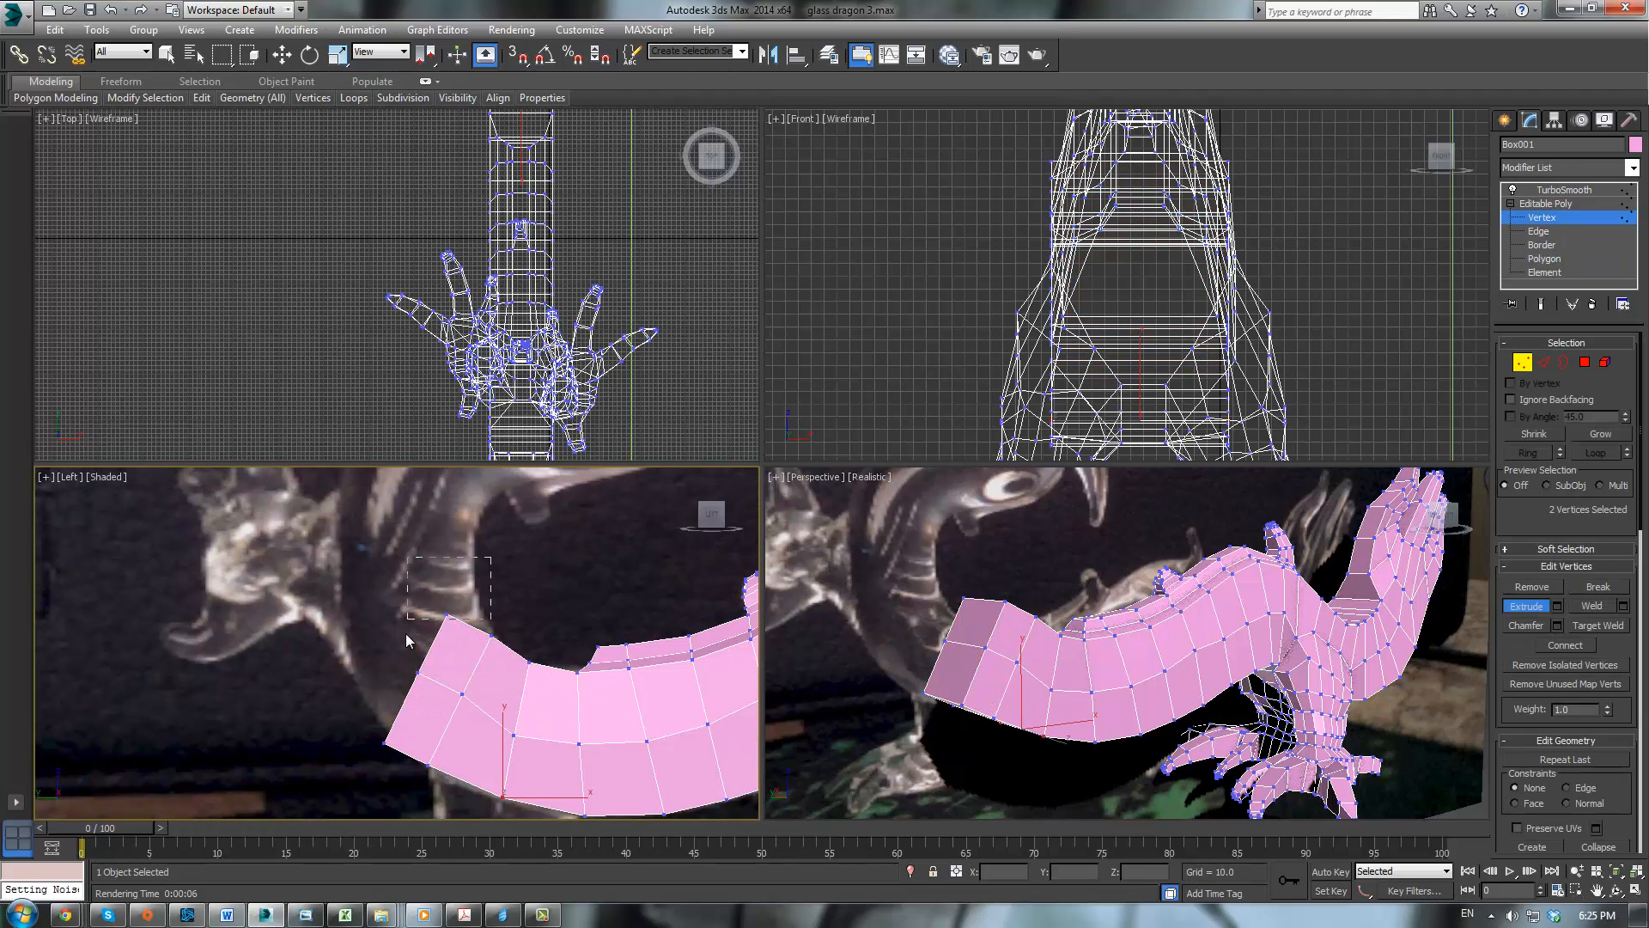
left_click_drag(389, 635, 389, 636)
key("w")
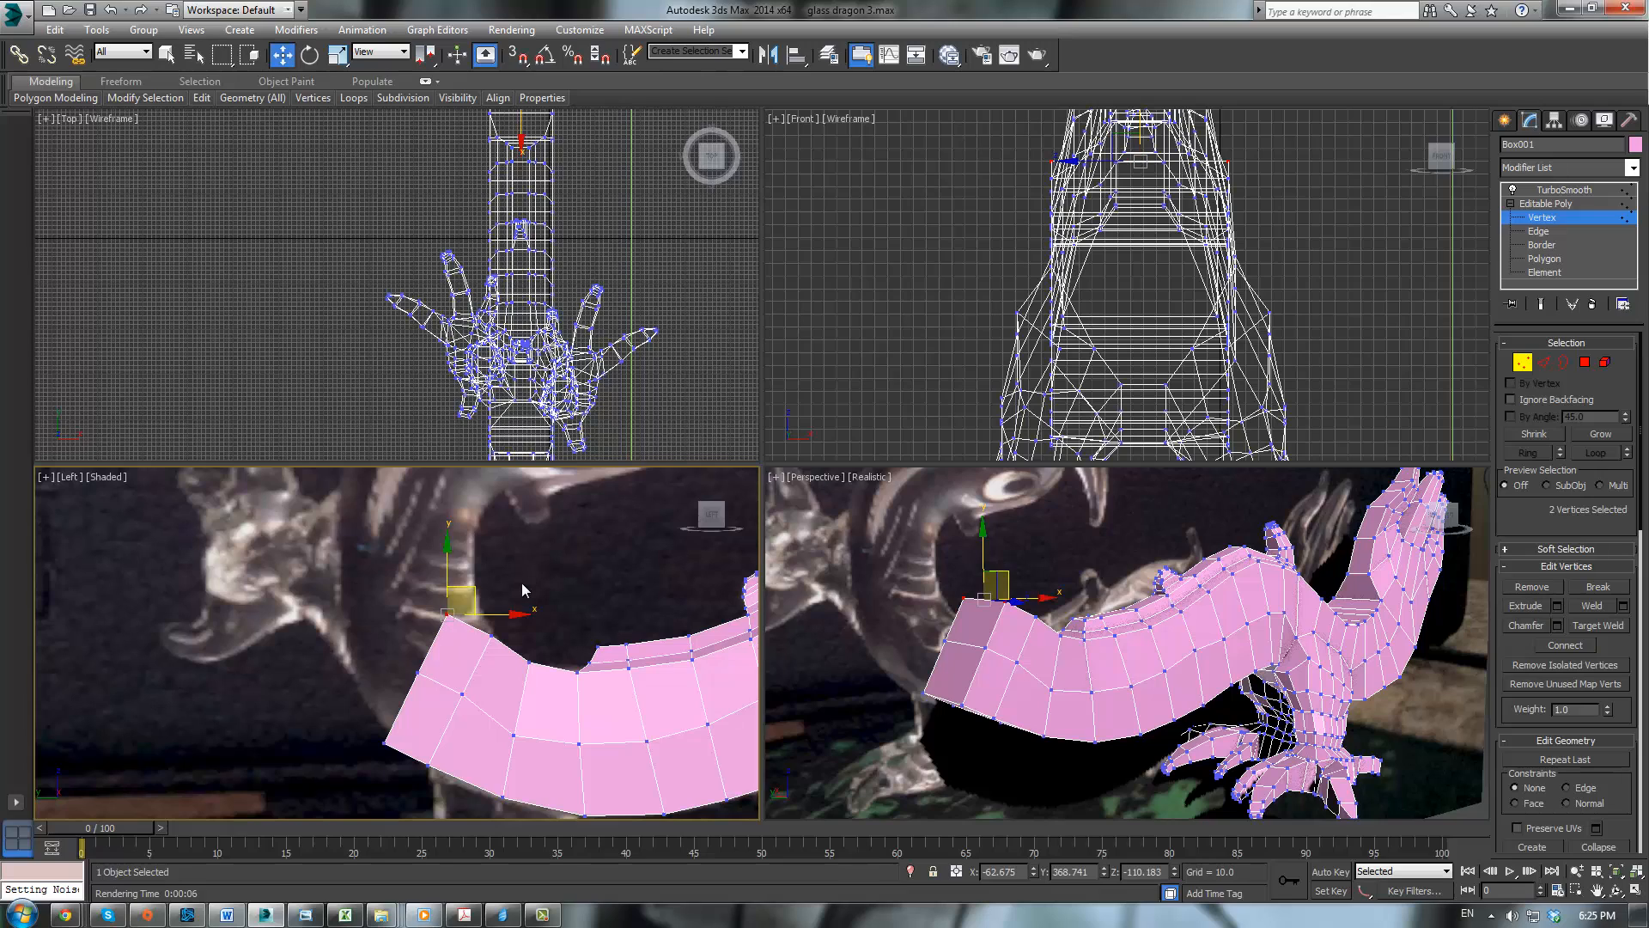
left_click_drag(470, 582, 496, 558)
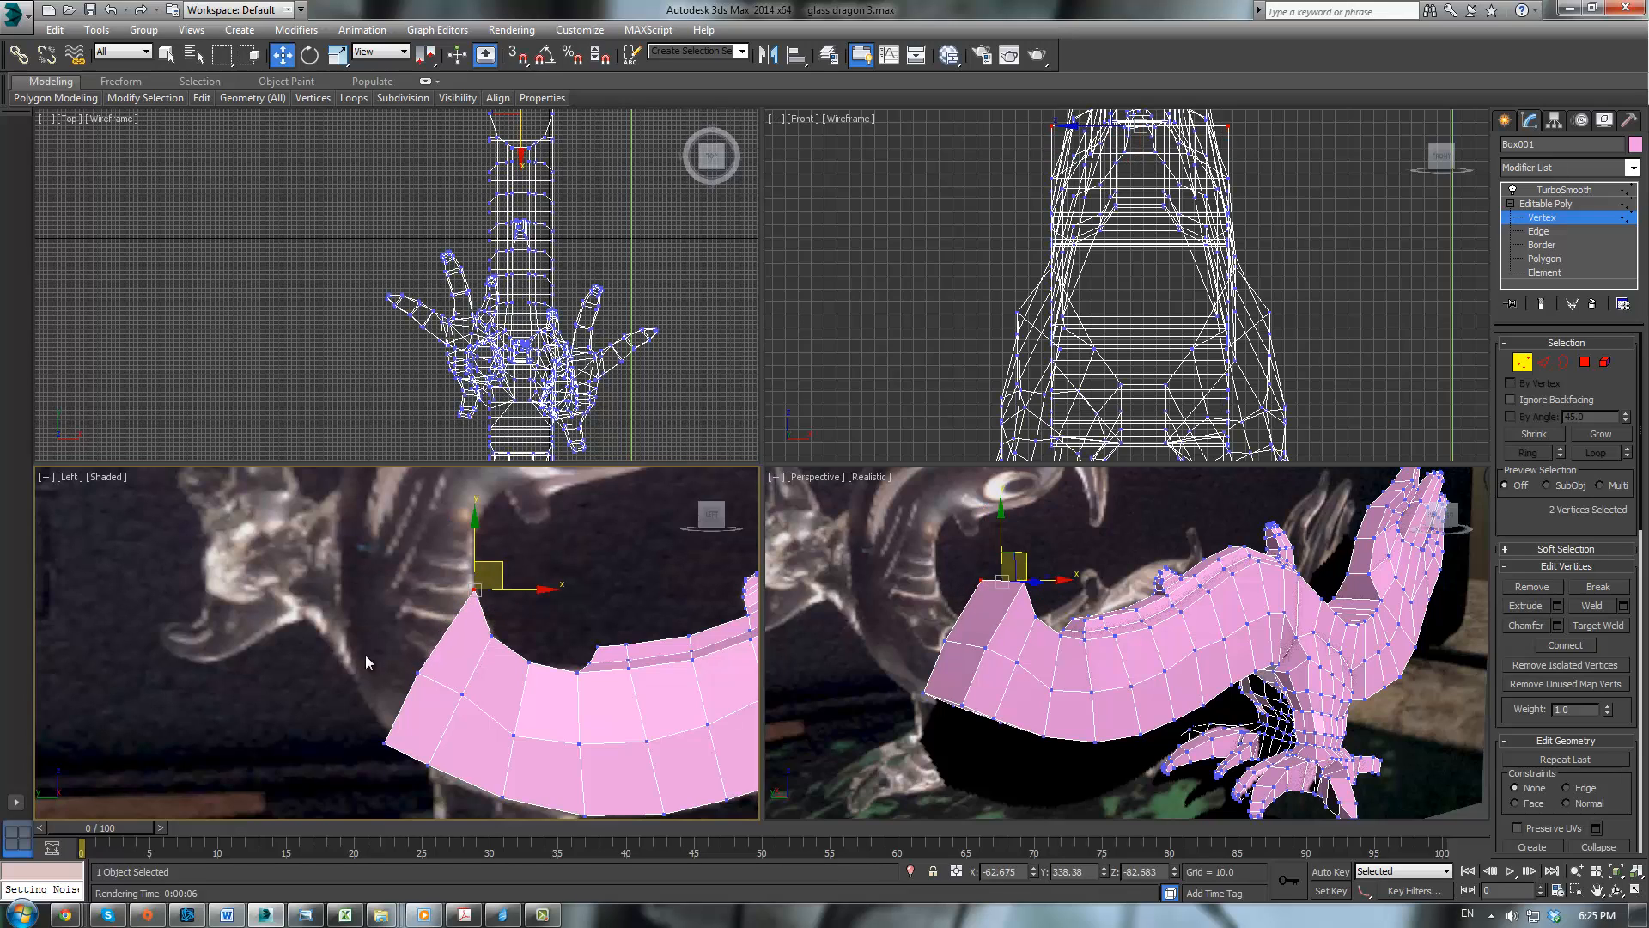
left_click_drag(339, 696, 458, 631)
Step: Extrude the same two neck-end polygons once more to form a third segment
left_click(1585, 362)
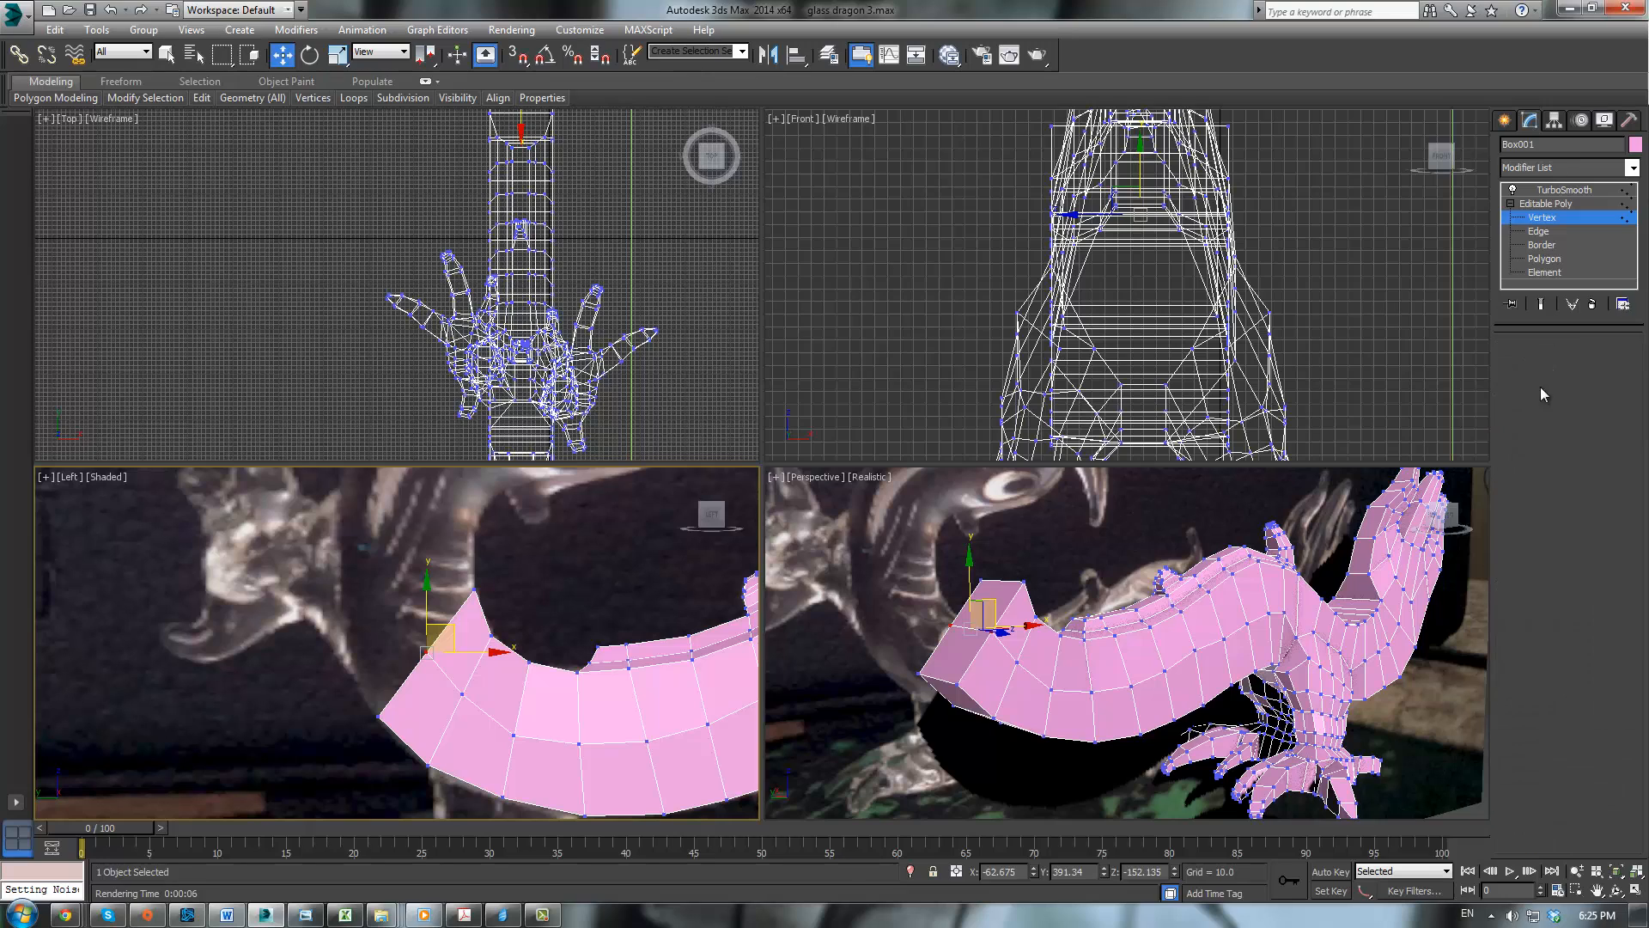
left_click(1526, 605)
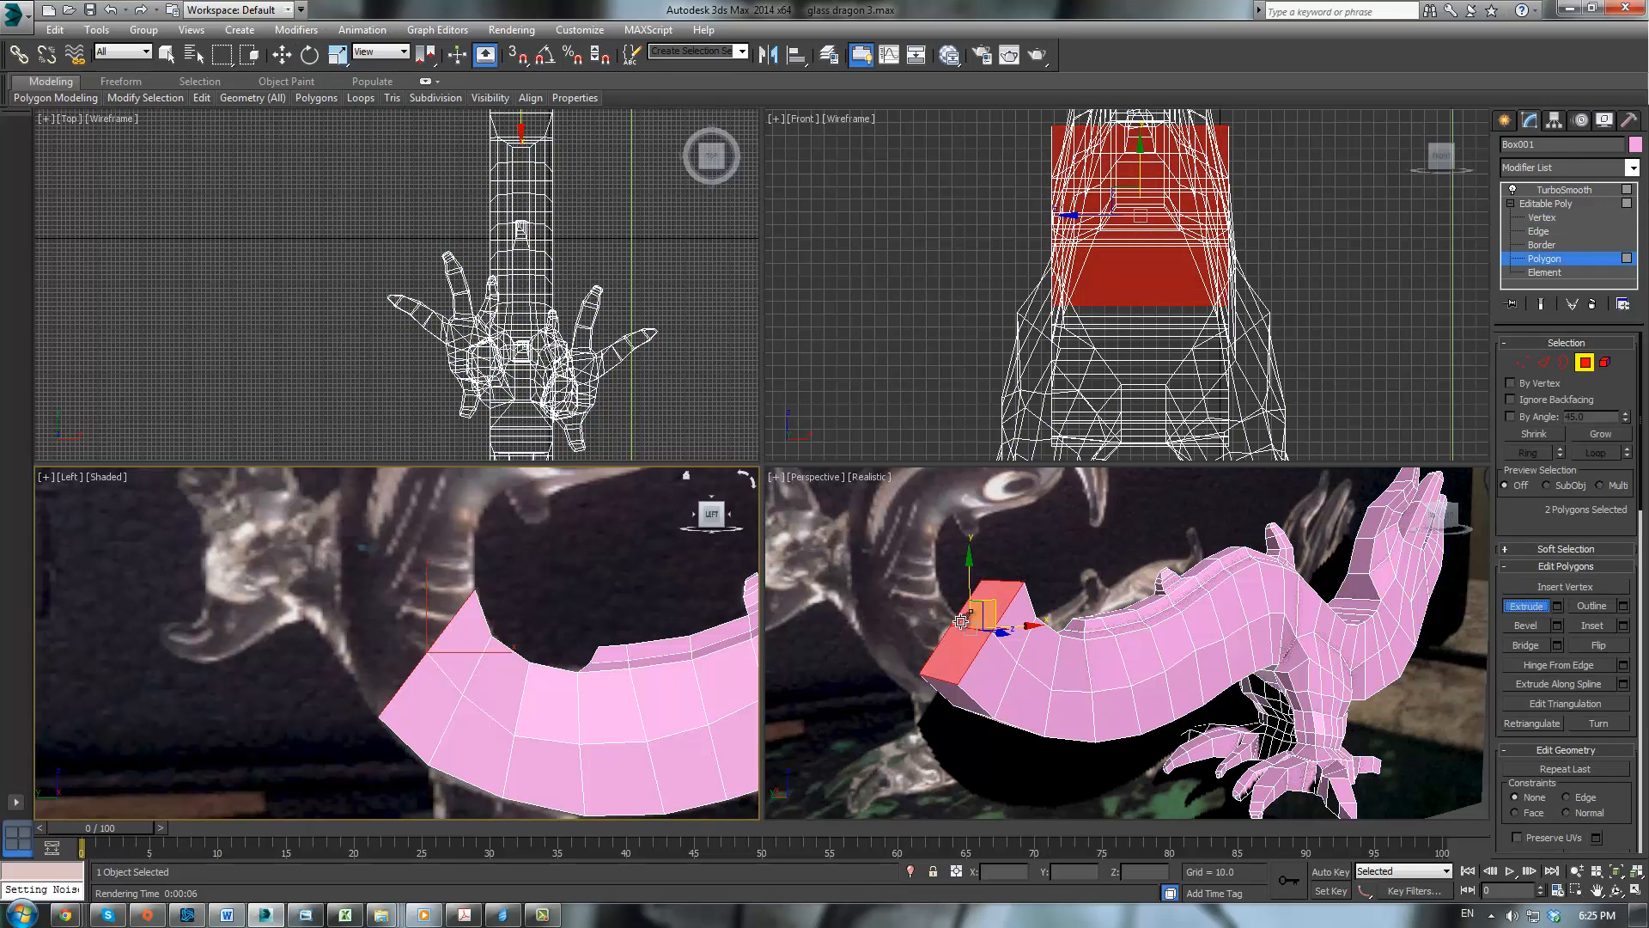
left_click_drag(974, 618, 913, 439)
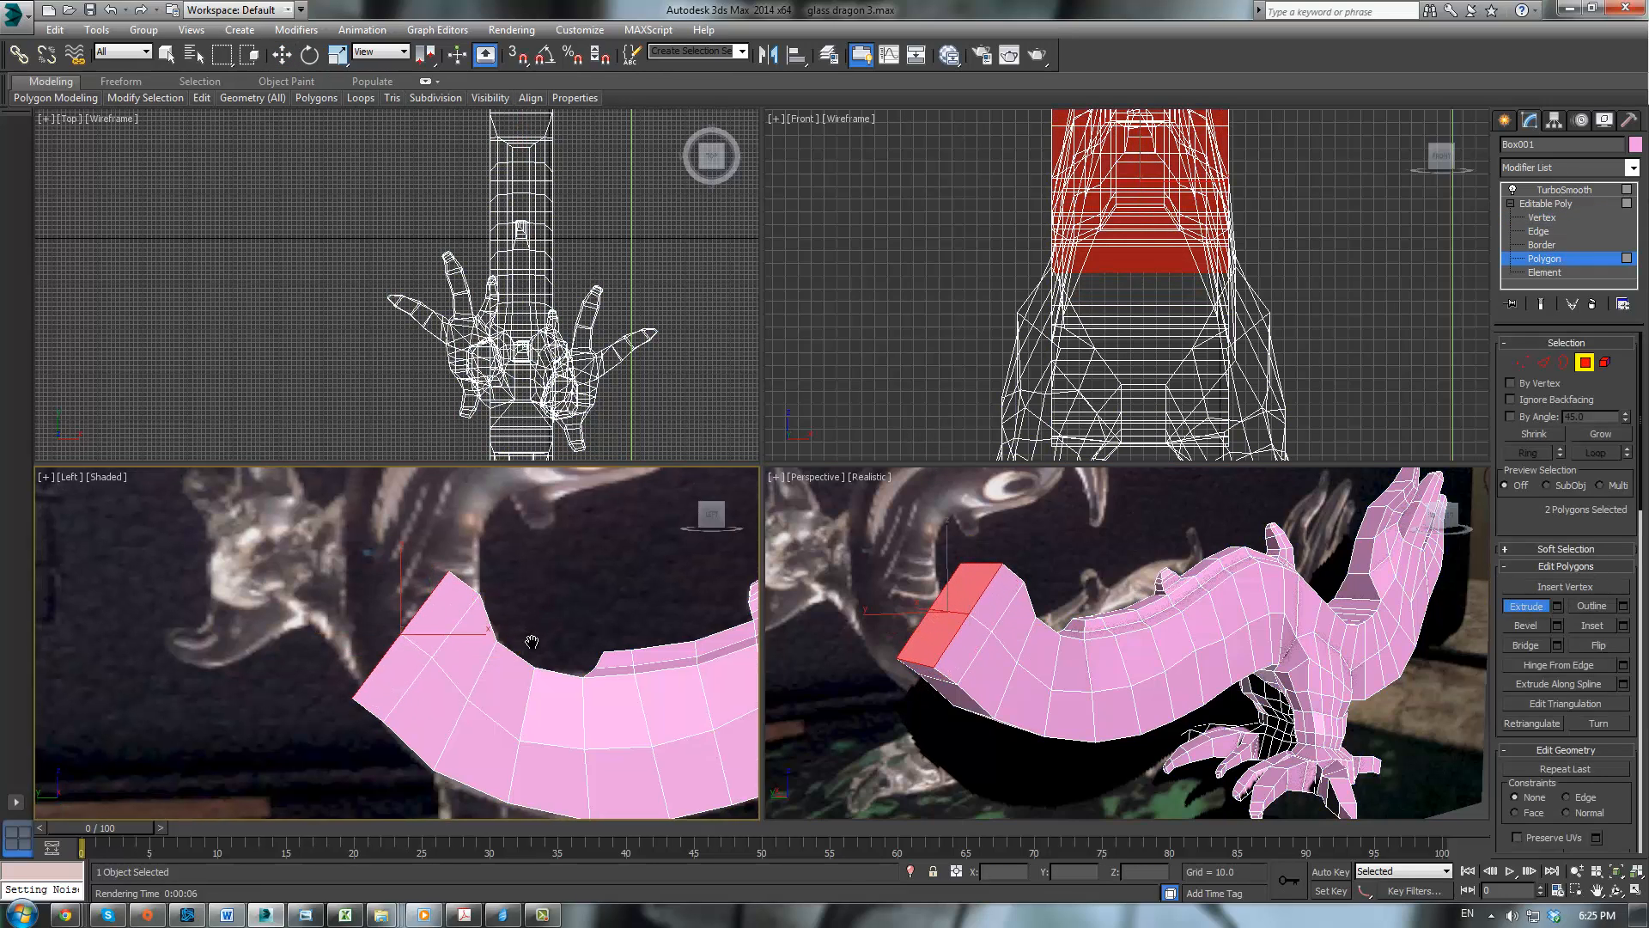
Step: Adjust the third segment's end vertices and its inner-curve vertices in the Left view to match the reference neck's inner and outer contours
middle_click_drag(447, 563, 463, 610)
key("1")
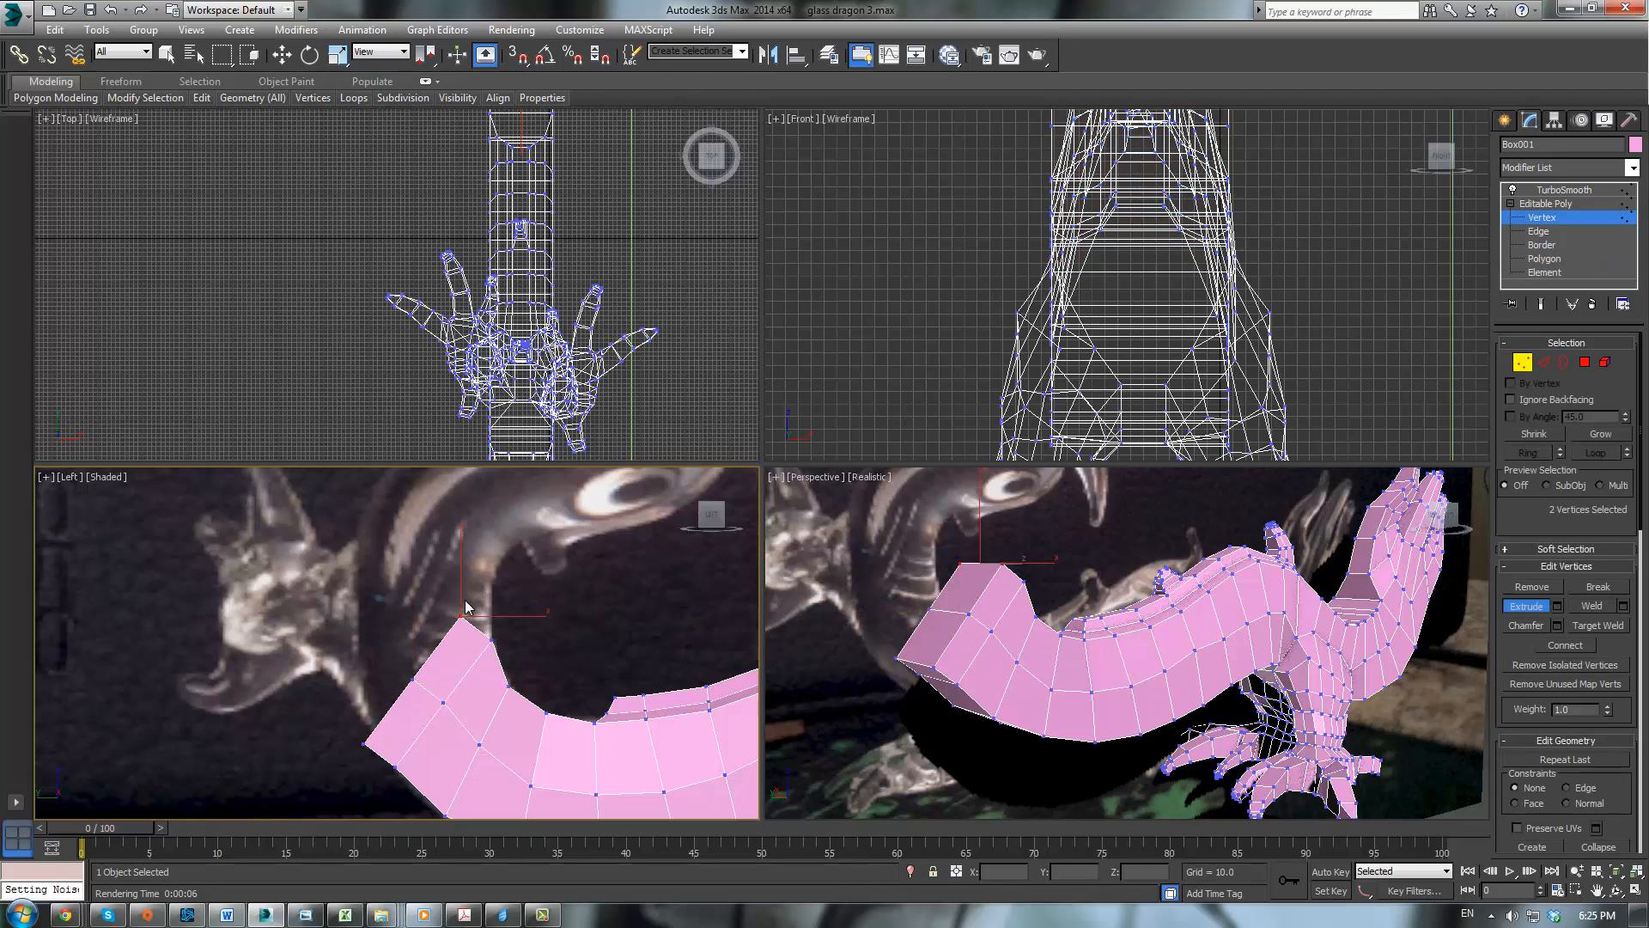
key("w")
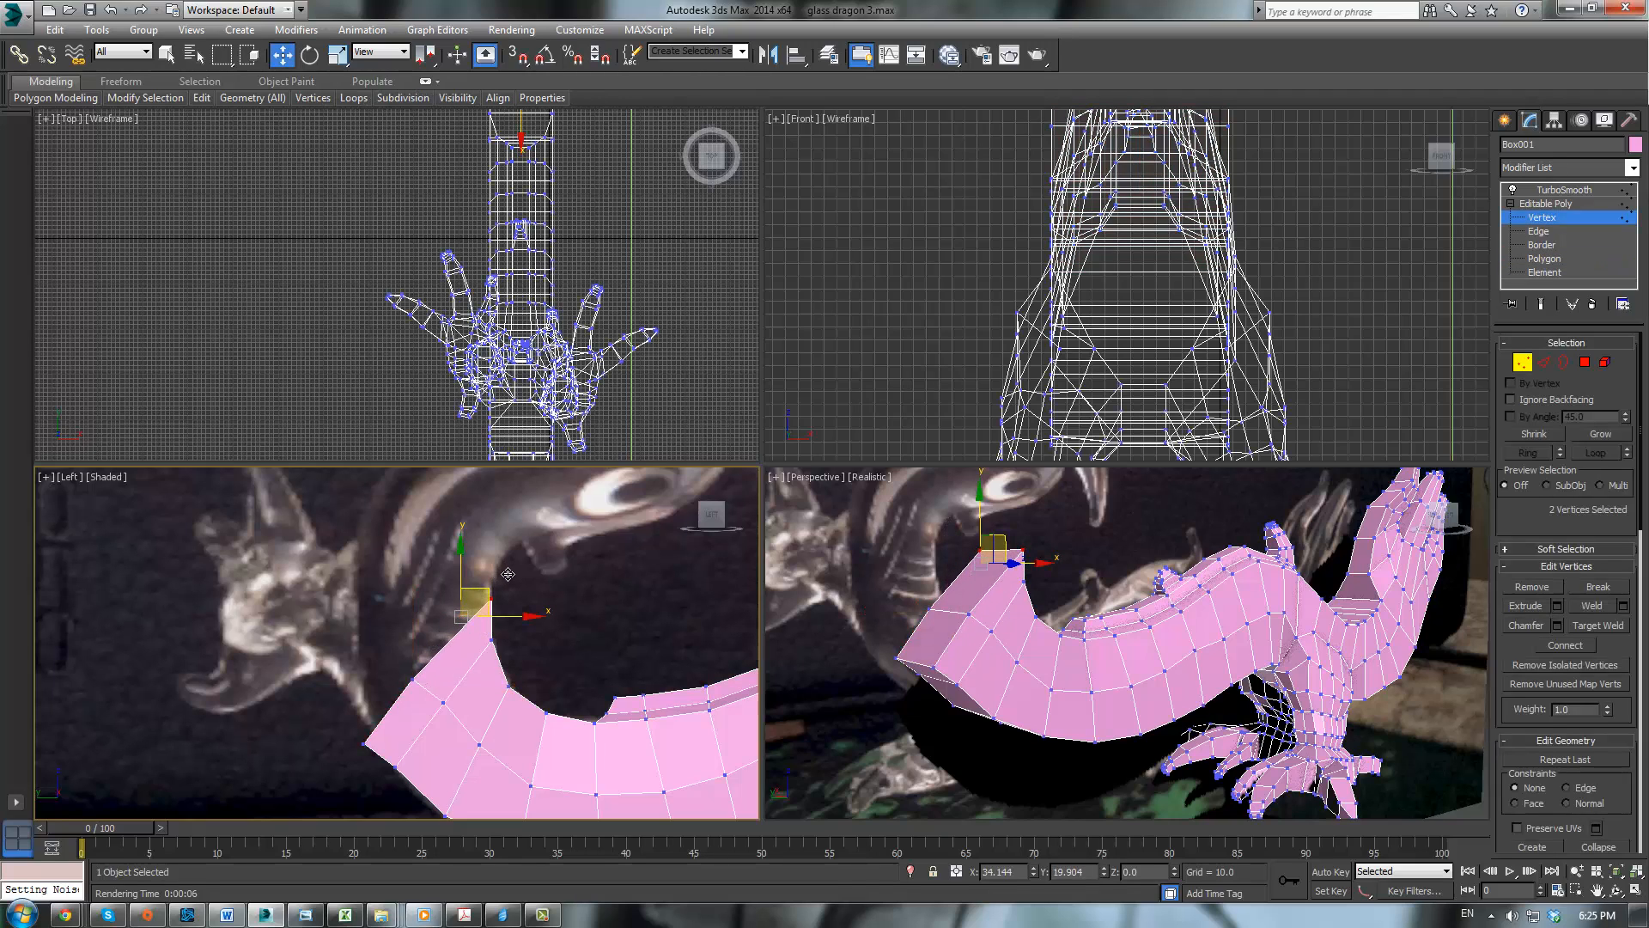
left_click_drag(507, 573, 538, 556)
left_click_drag(419, 687, 443, 626)
left_click_drag(367, 757, 518, 651)
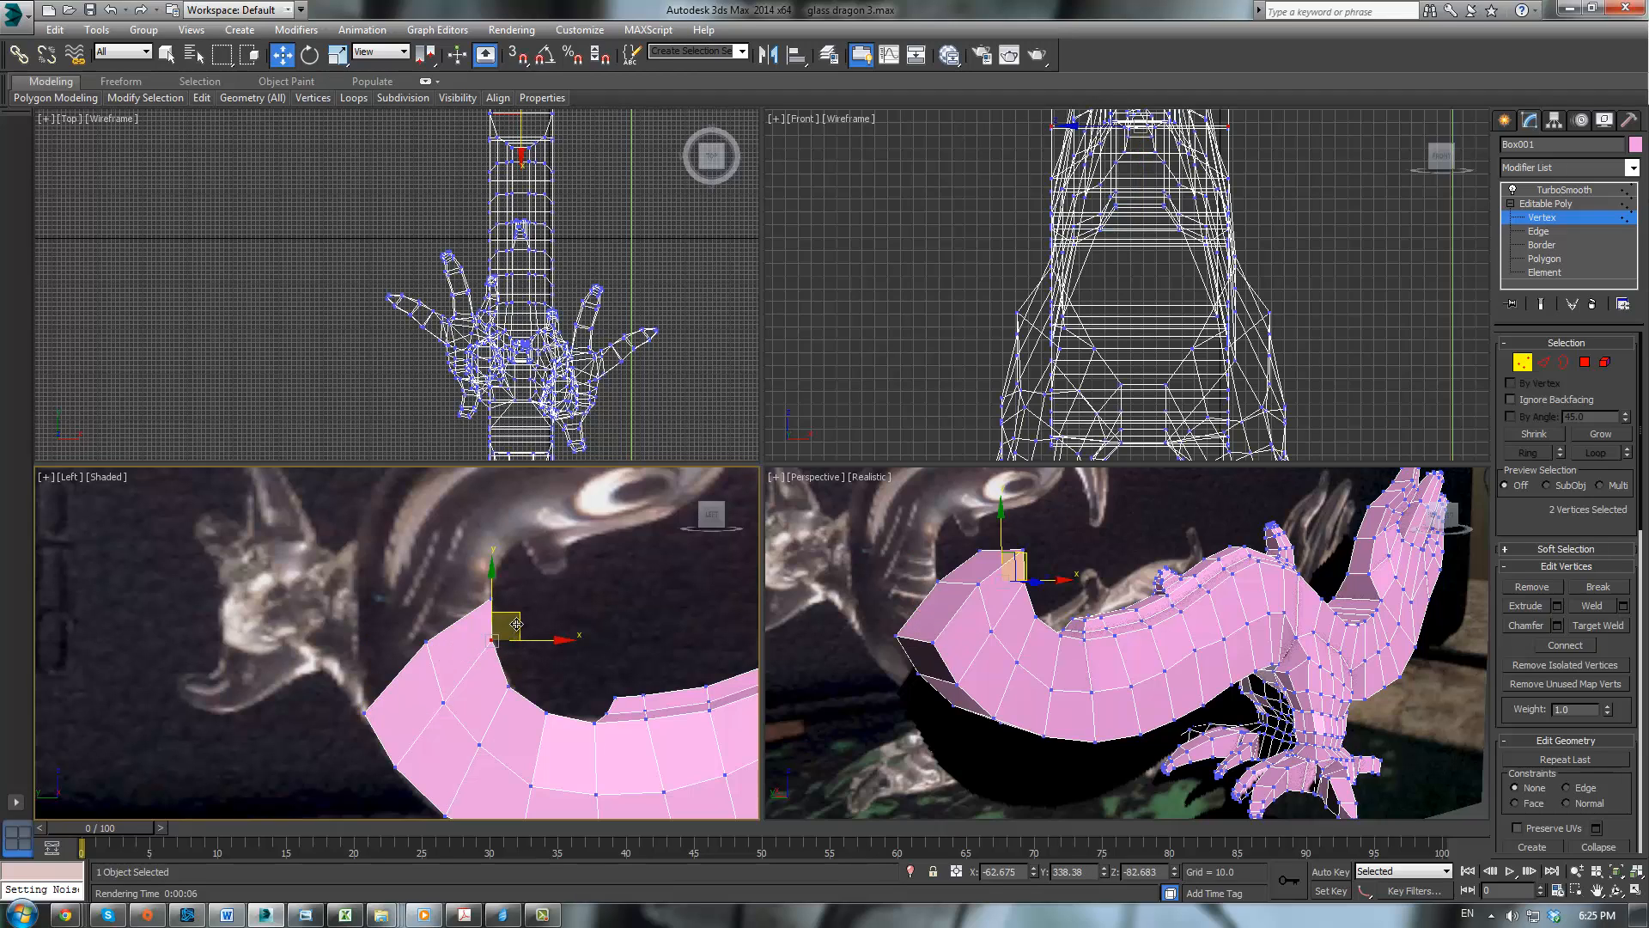
left_click(1084, 548)
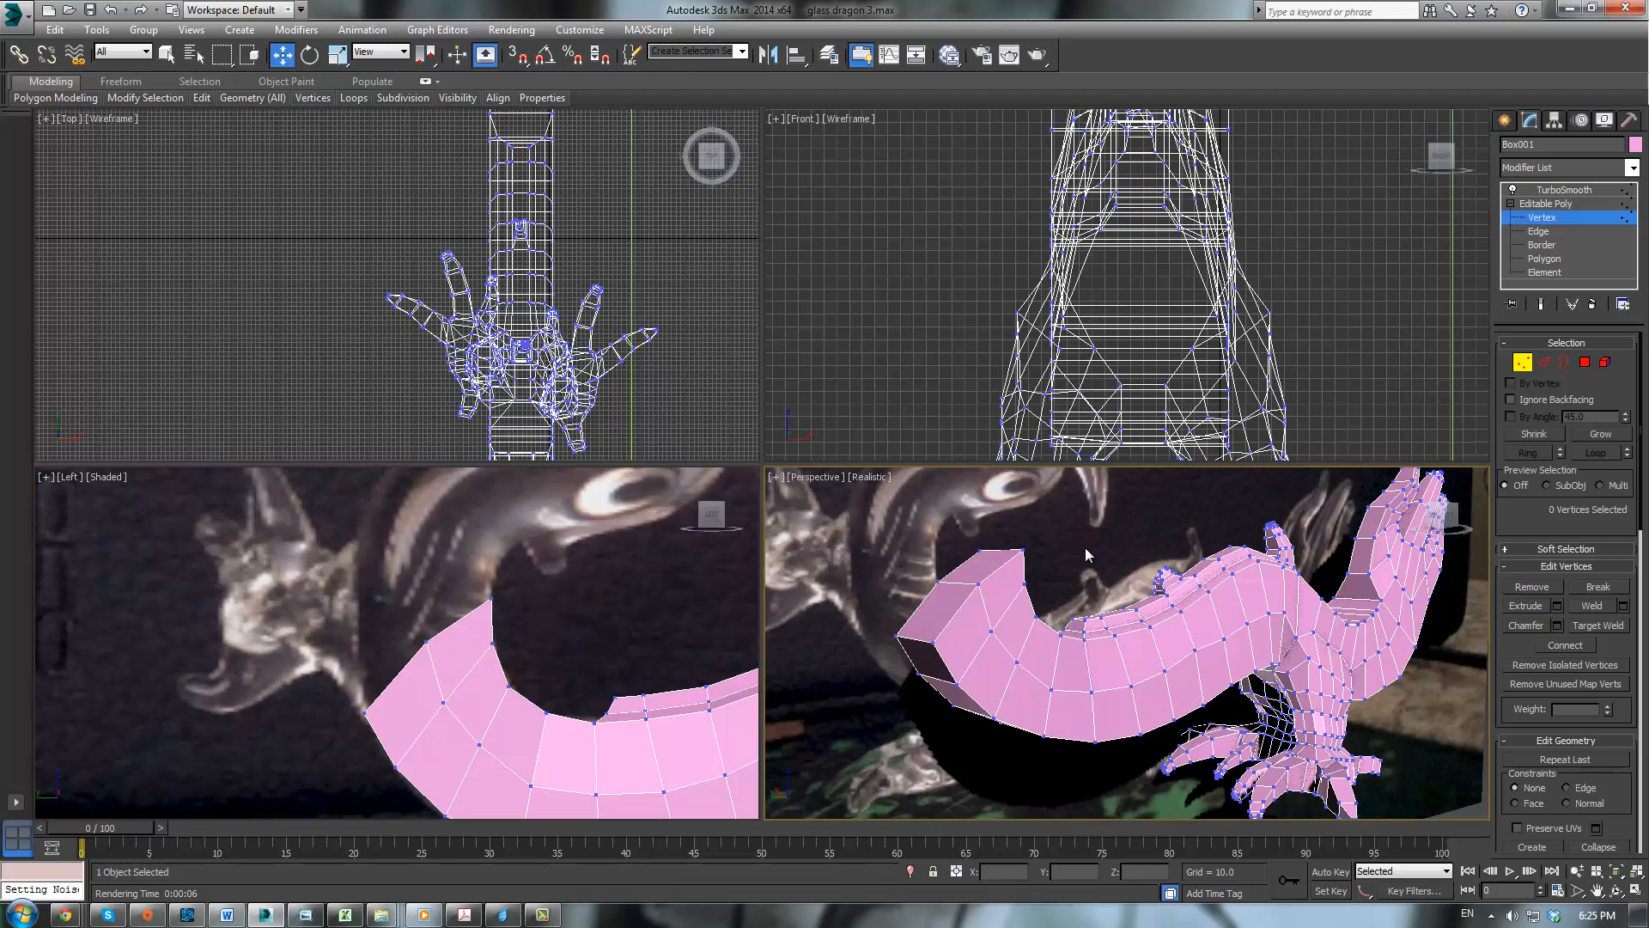
Step: Select the two adjacent polygons on the body's underside where the reference dragon's other foot attaches
middle_click_drag(552, 663, 471, 492)
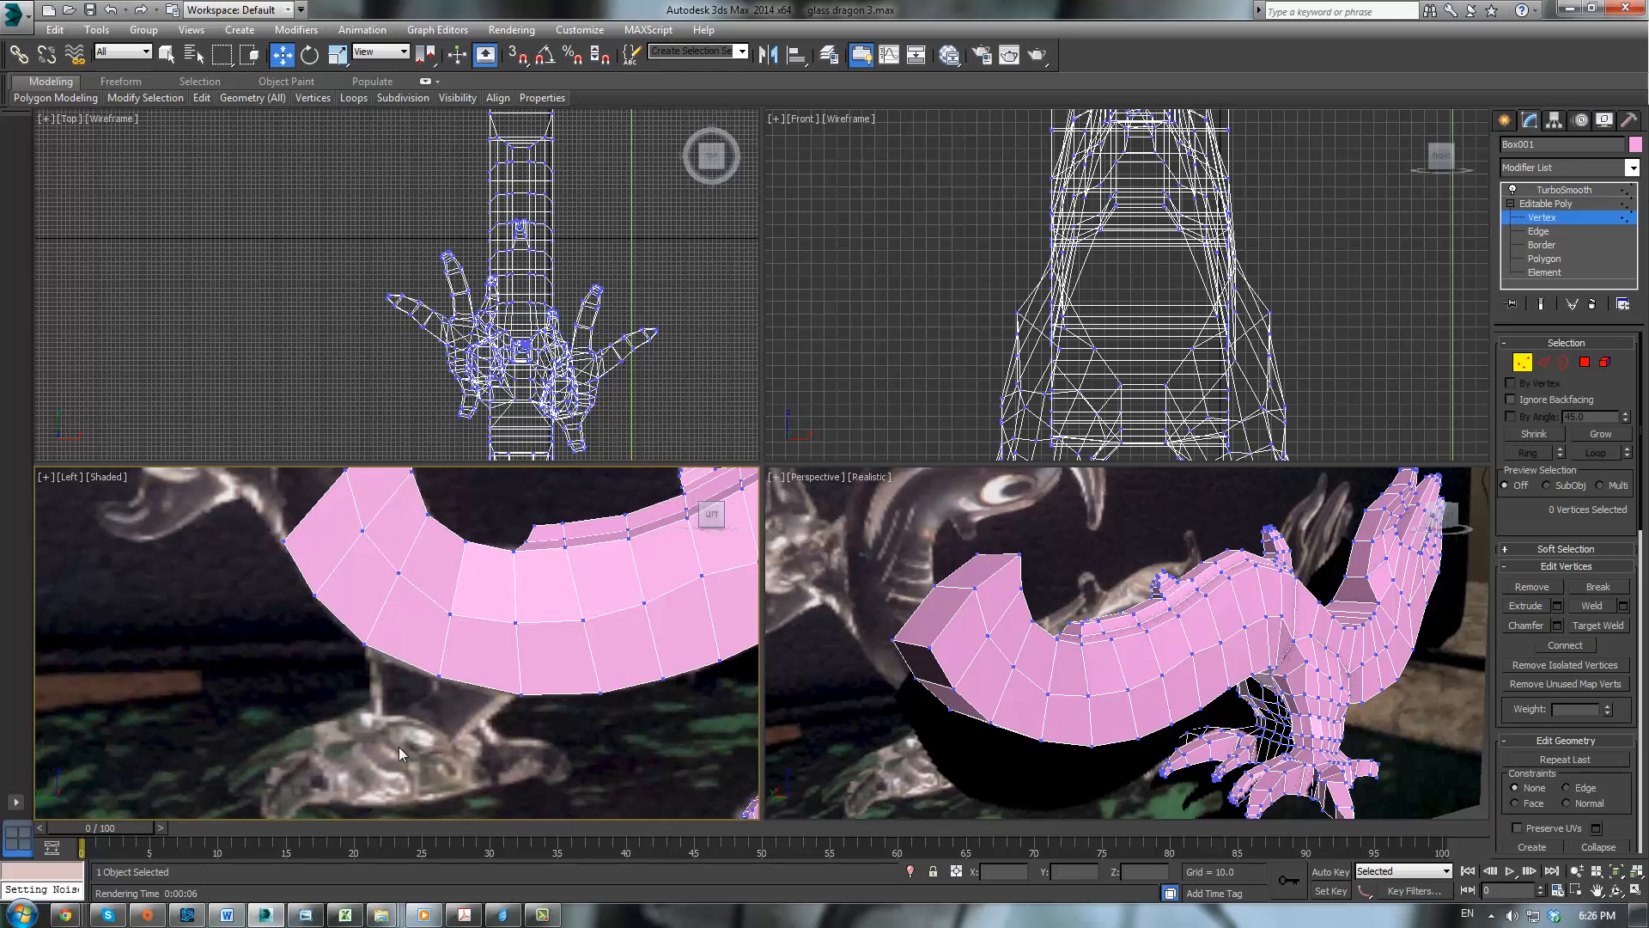
left_click(1586, 365)
left_click(953, 593)
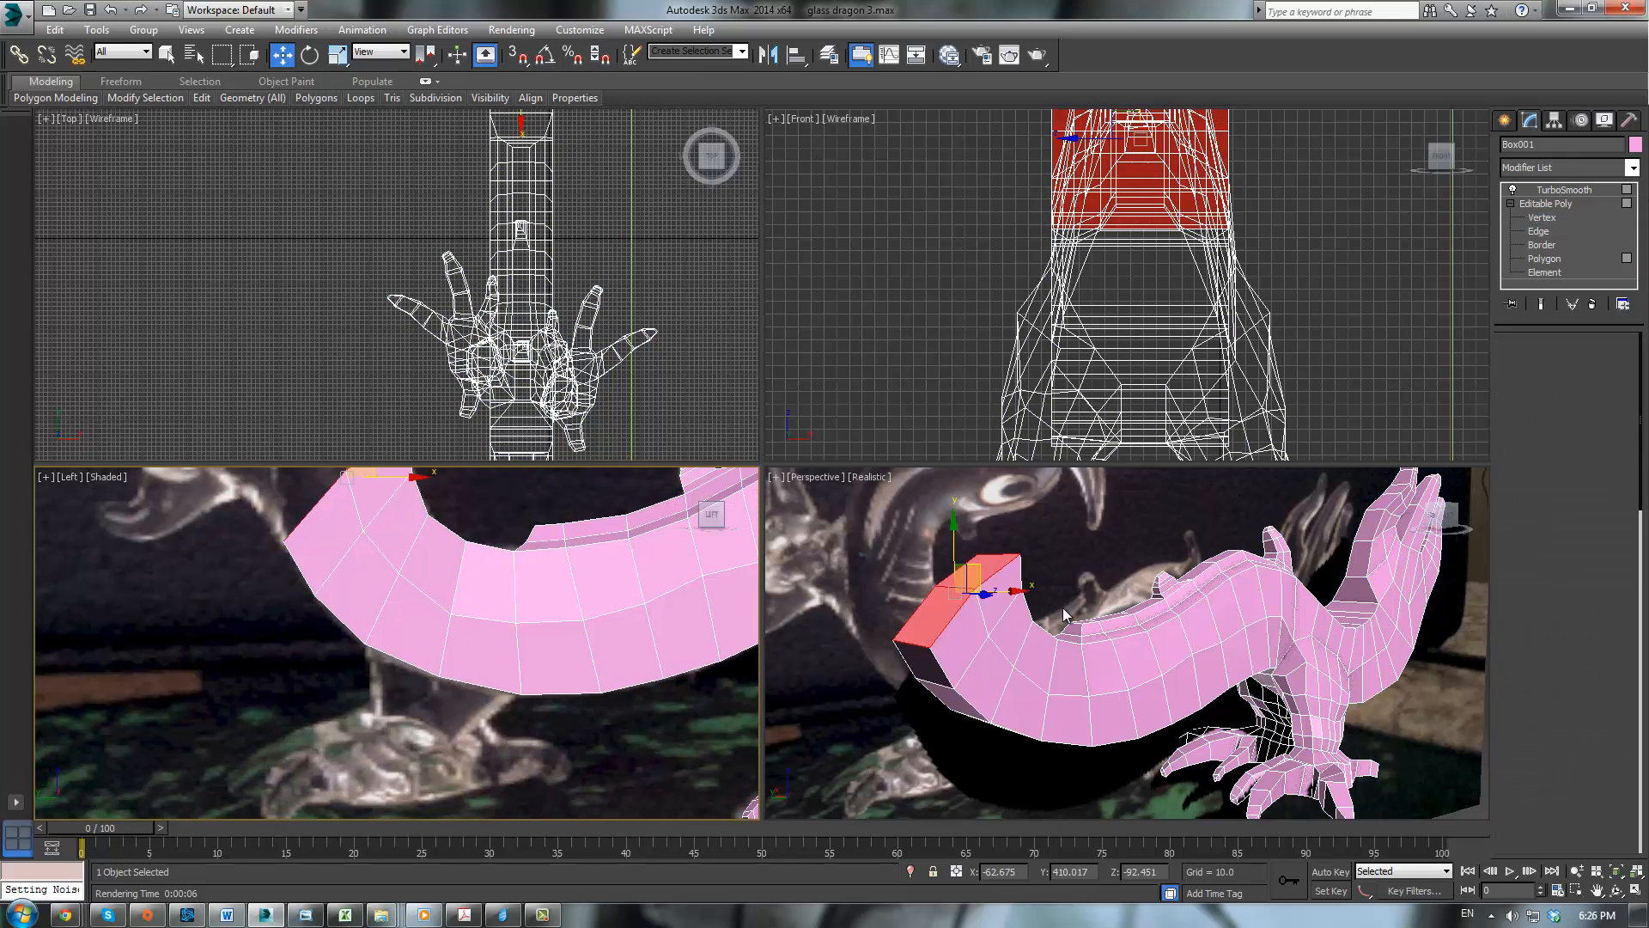
middle_click_drag(953, 593, 984, 618, "alt")
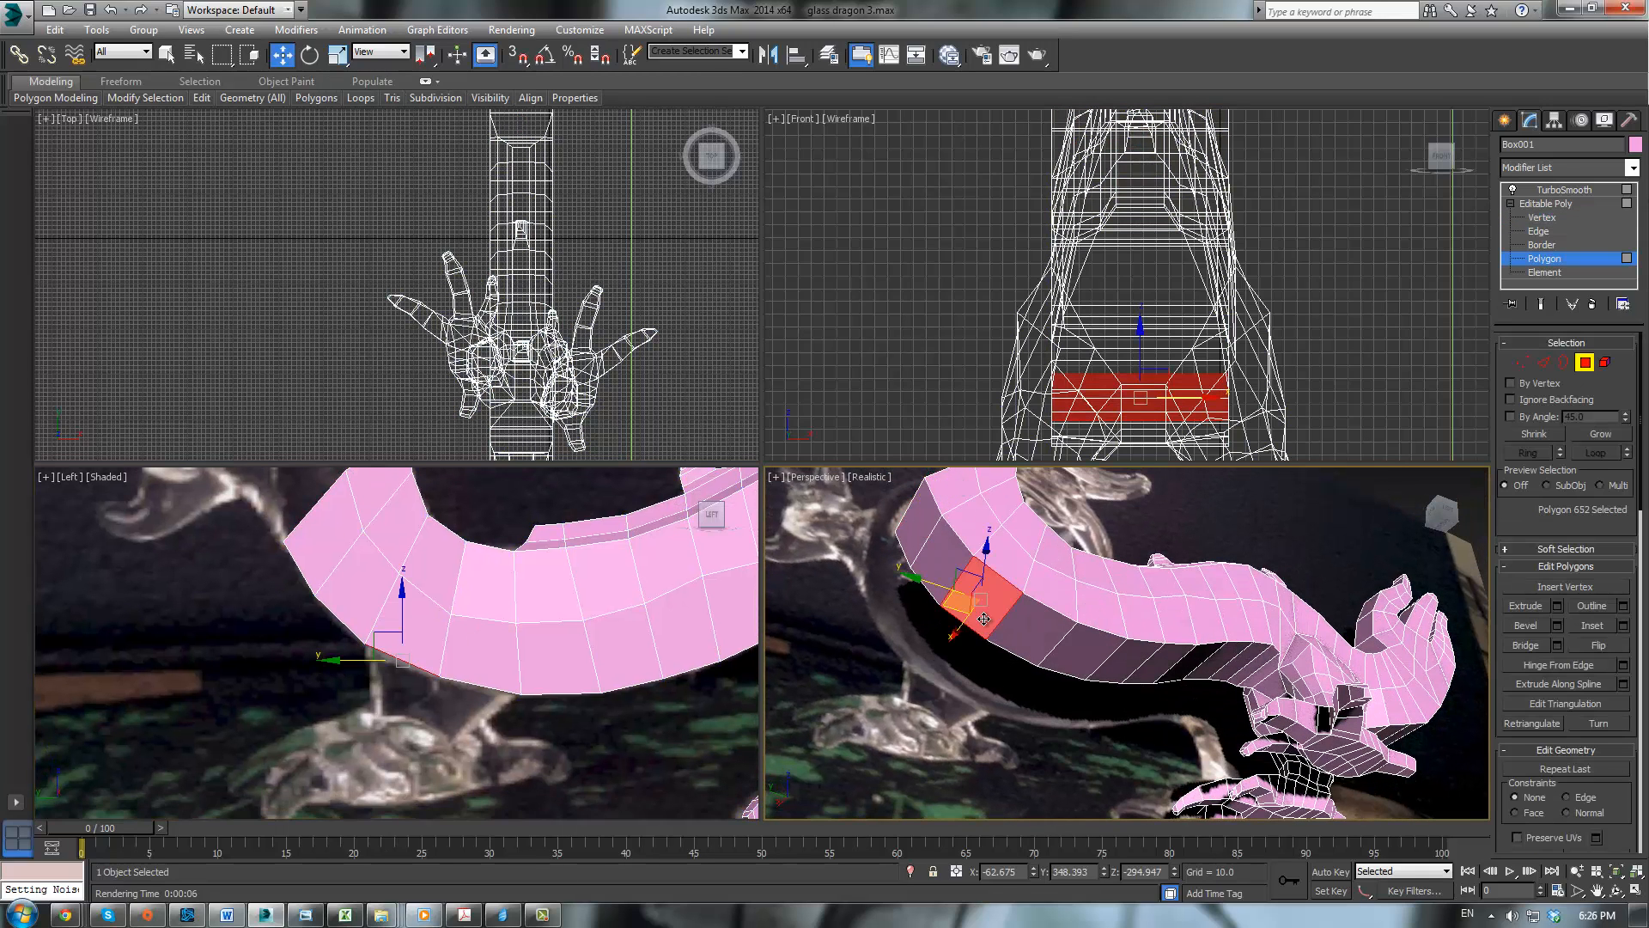
left_click(1024, 639, "ctrl")
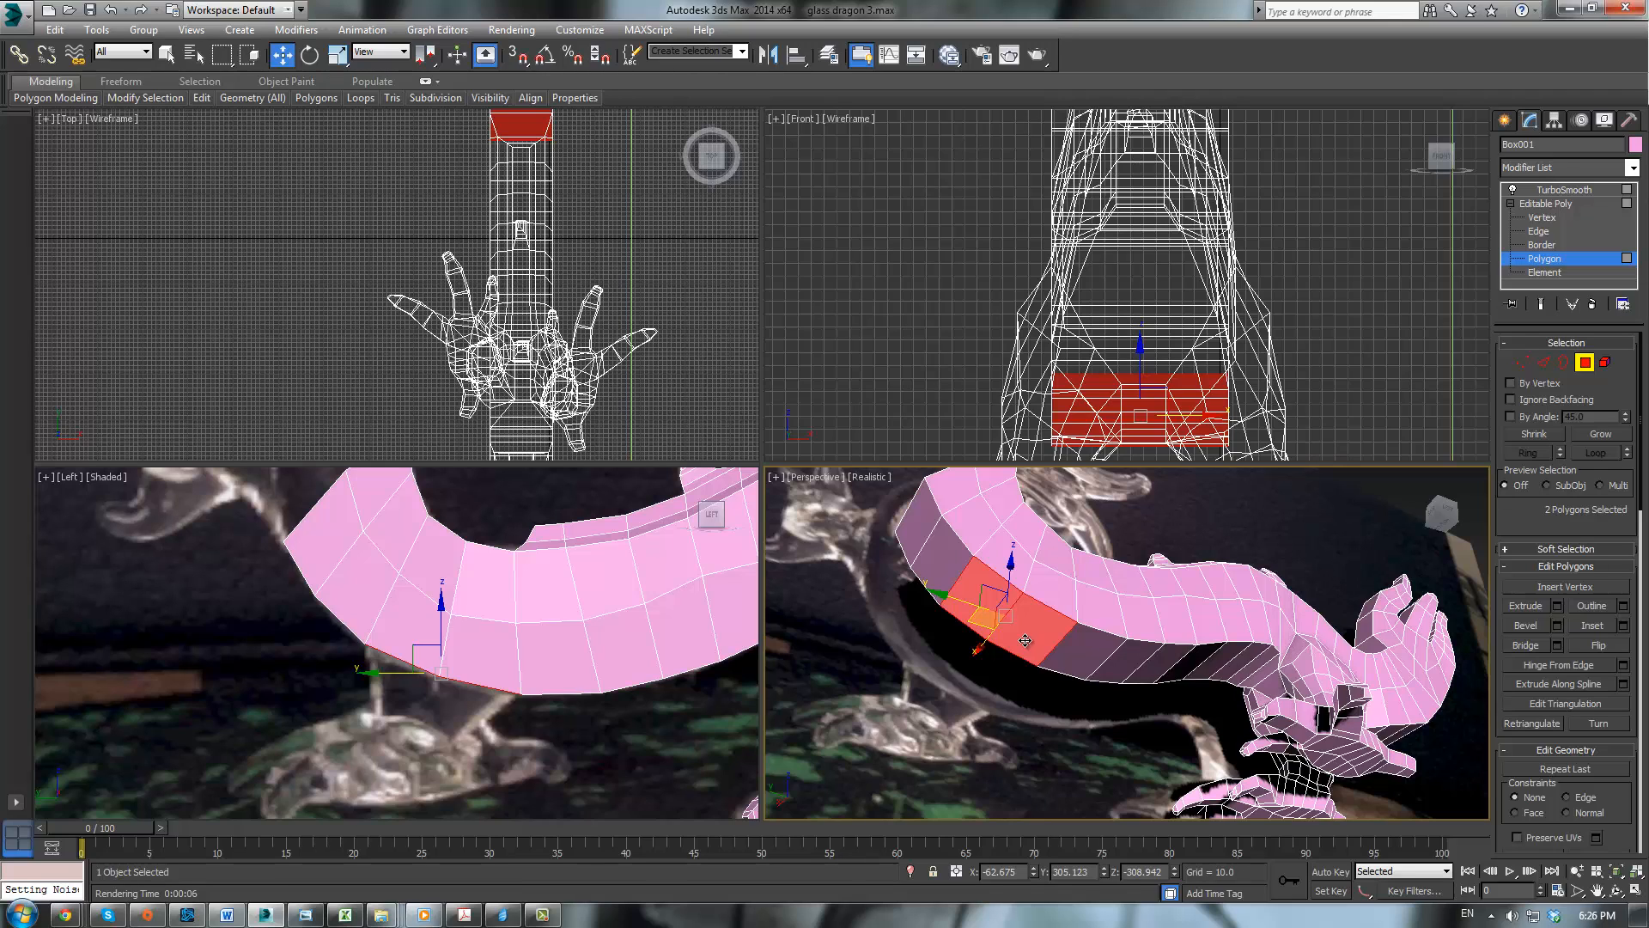
key("alt+w")
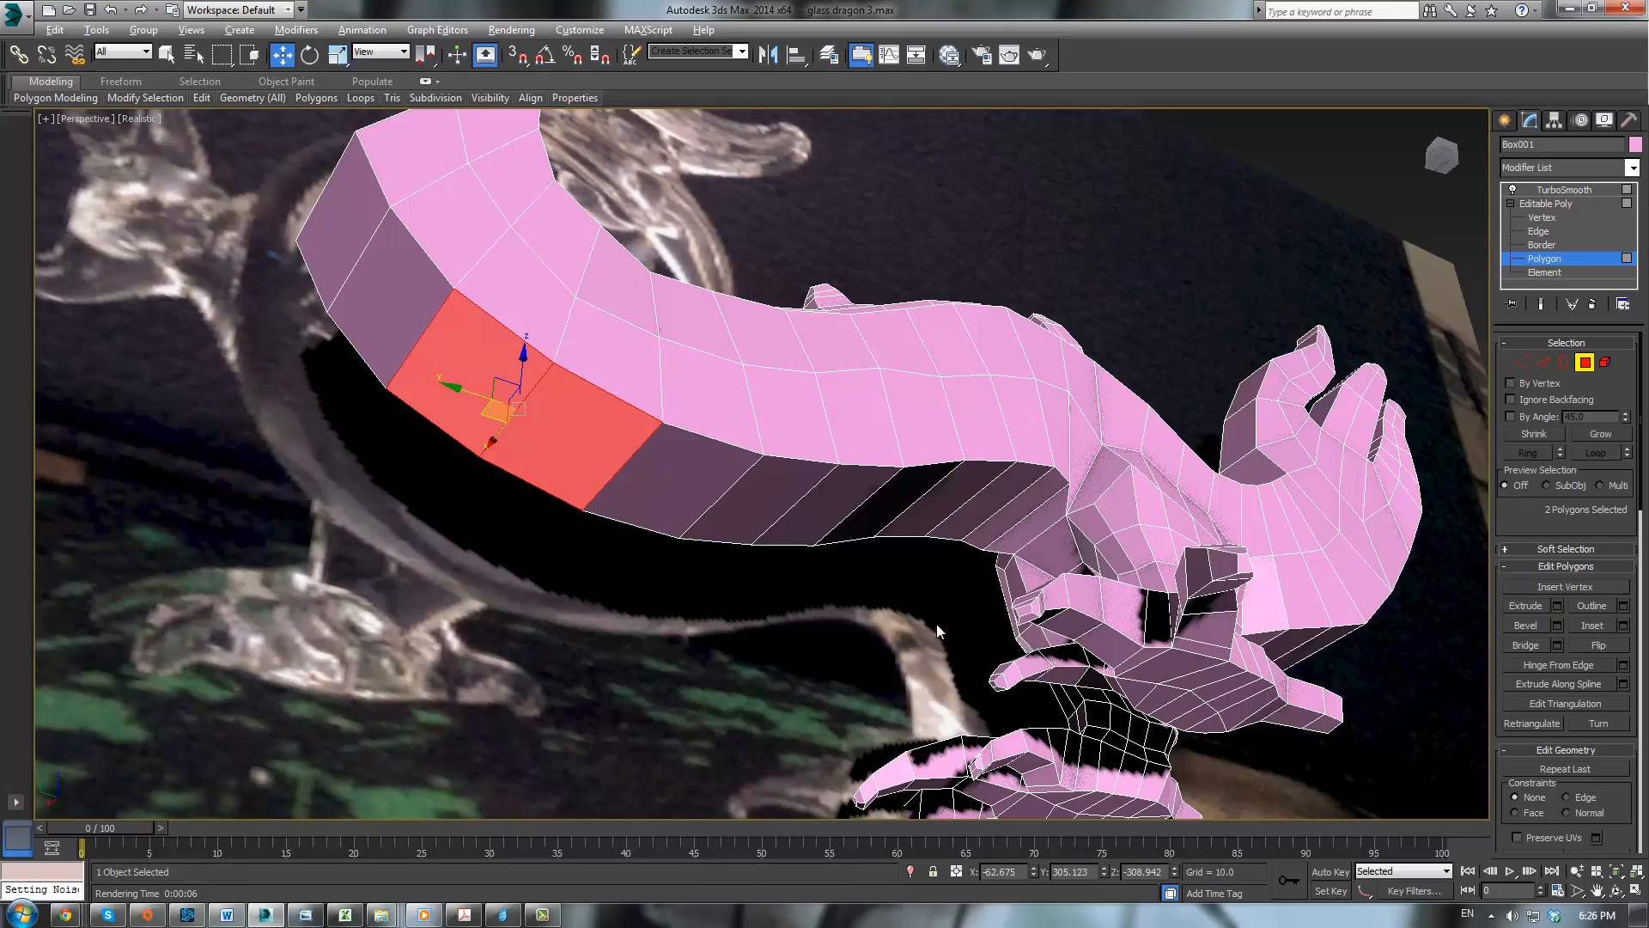
middle_click_drag(936, 623, 941, 511, "alt")
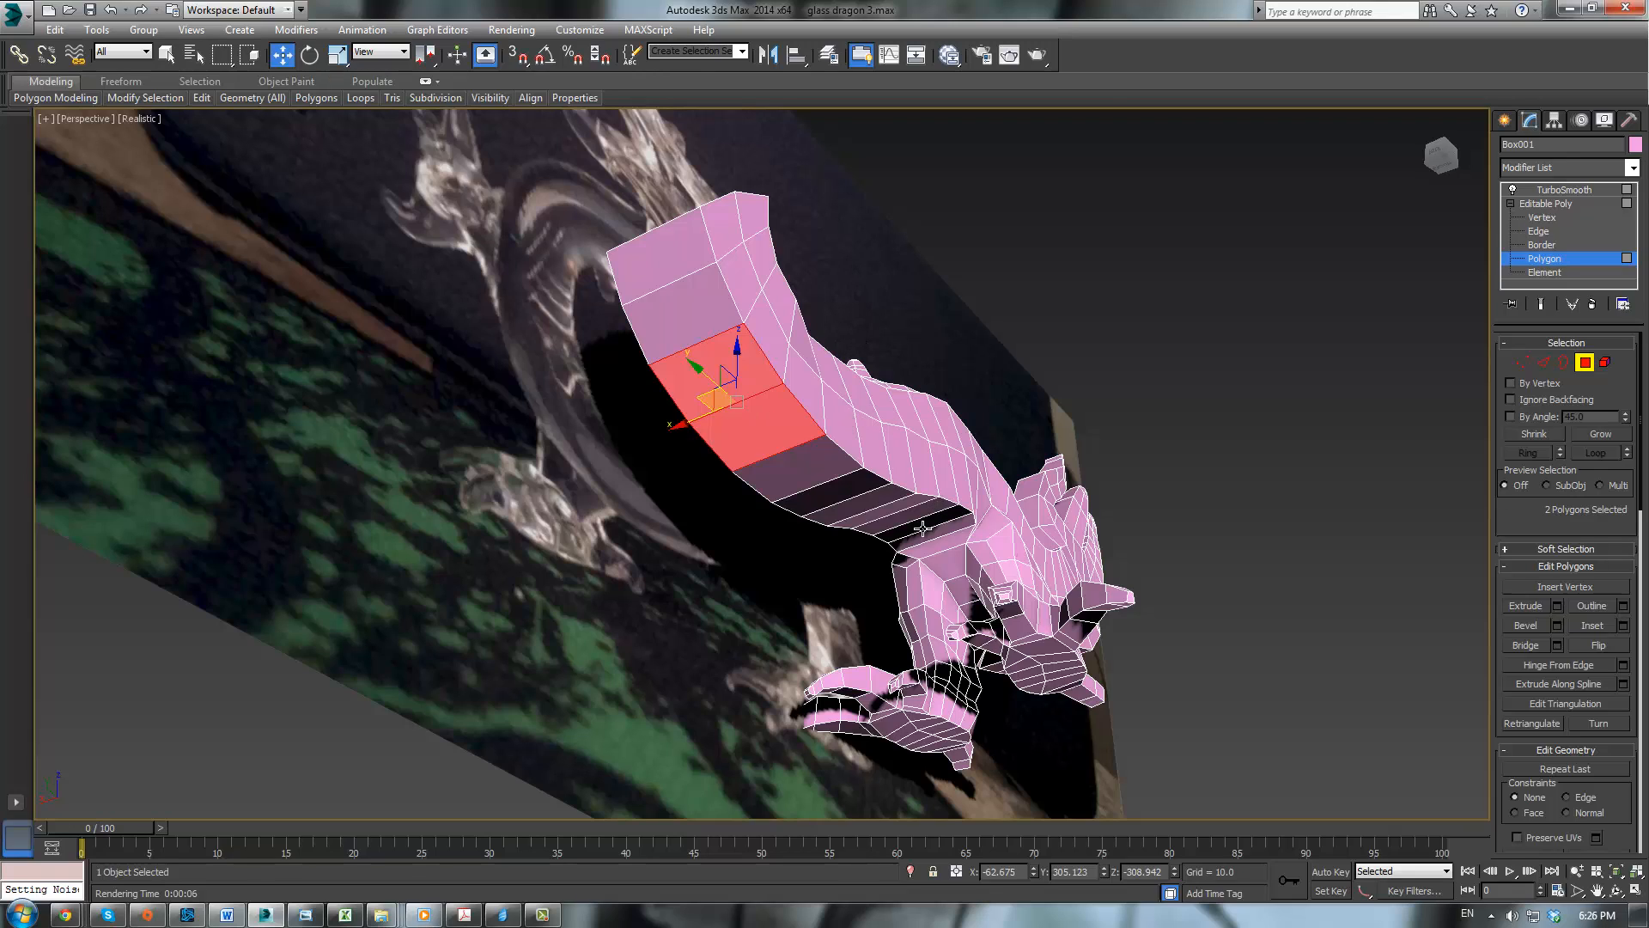
middle_click_drag(1124, 508, 1401, 404, "alt")
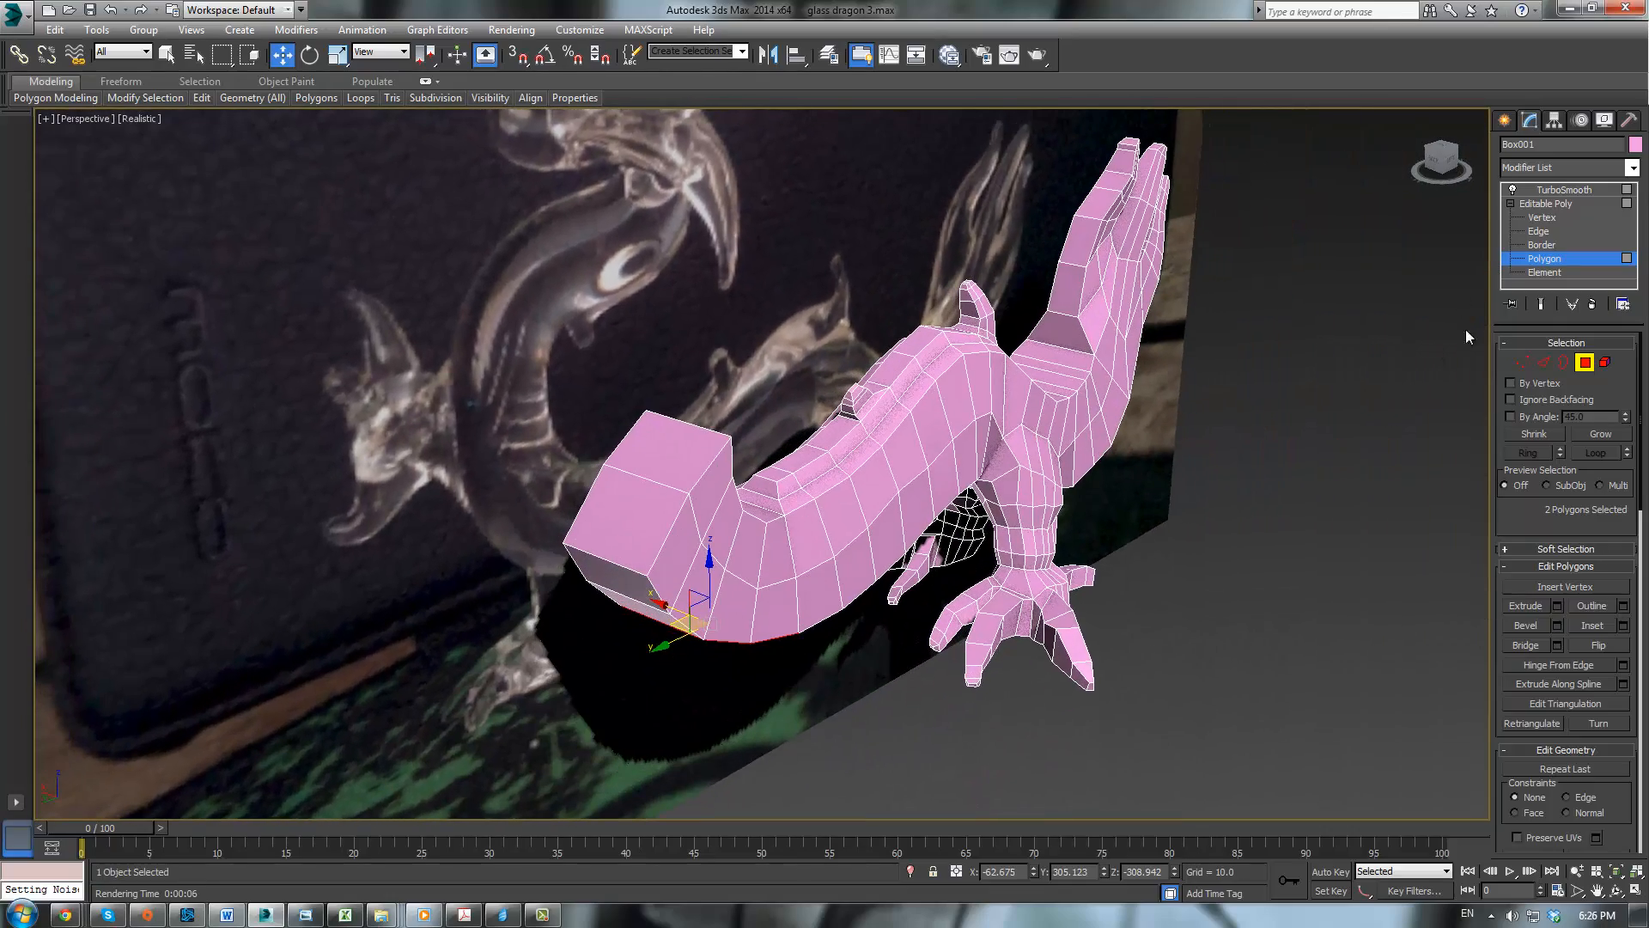
middle_click_drag(1187, 594, 1210, 562, "alt")
left_click(1504, 272)
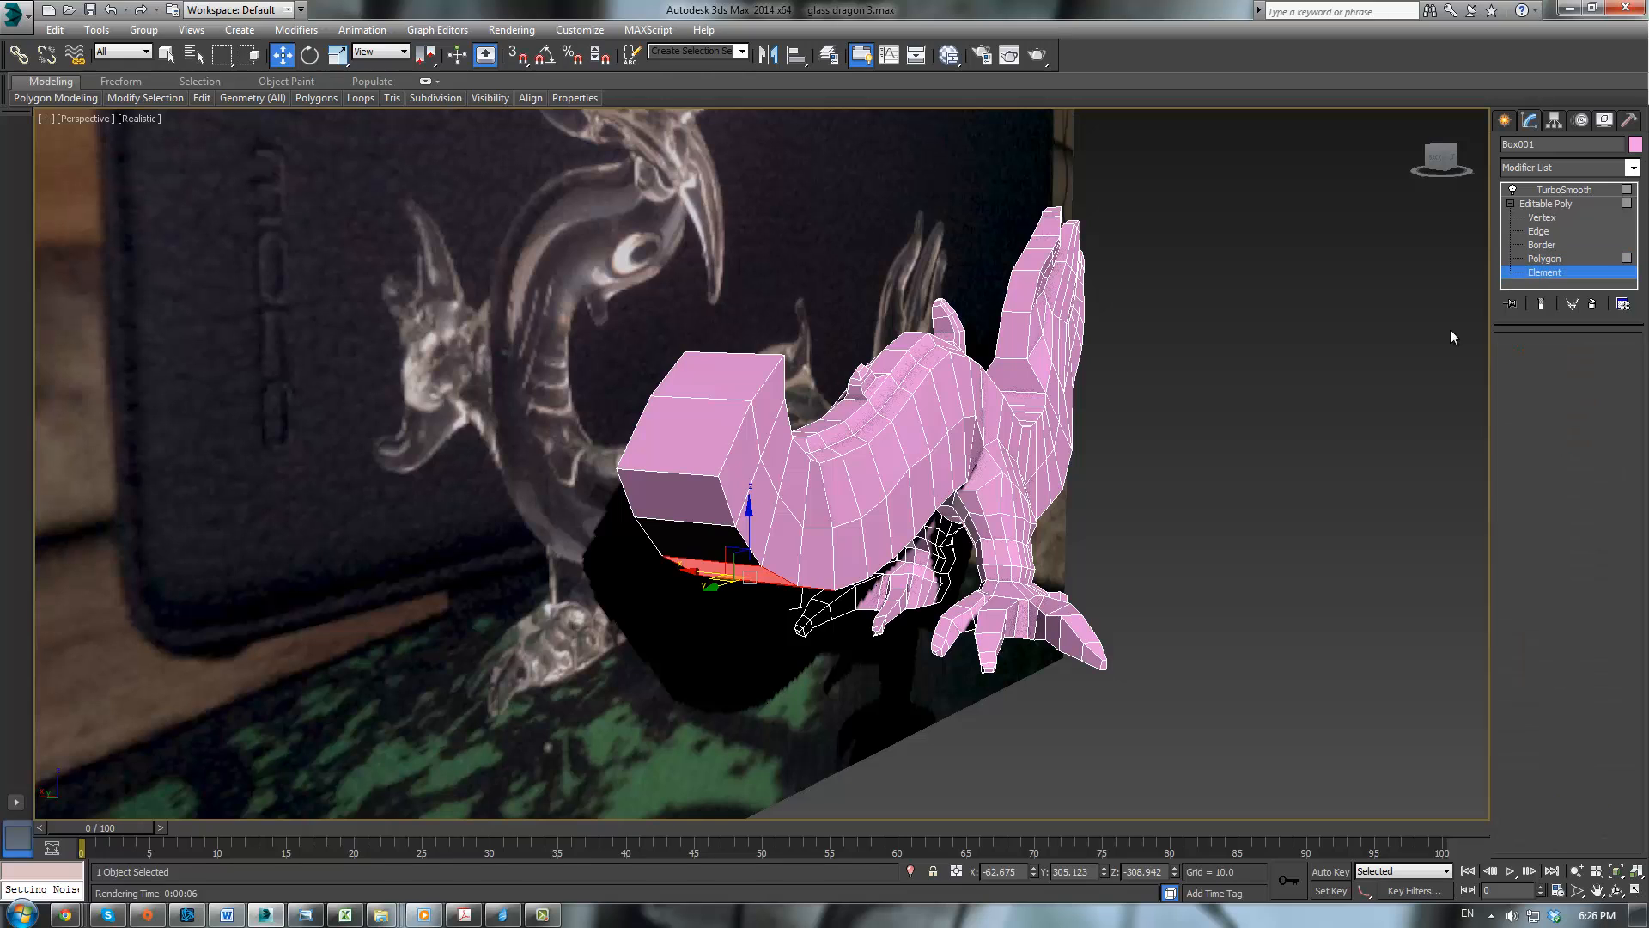
key("ctrl+a")
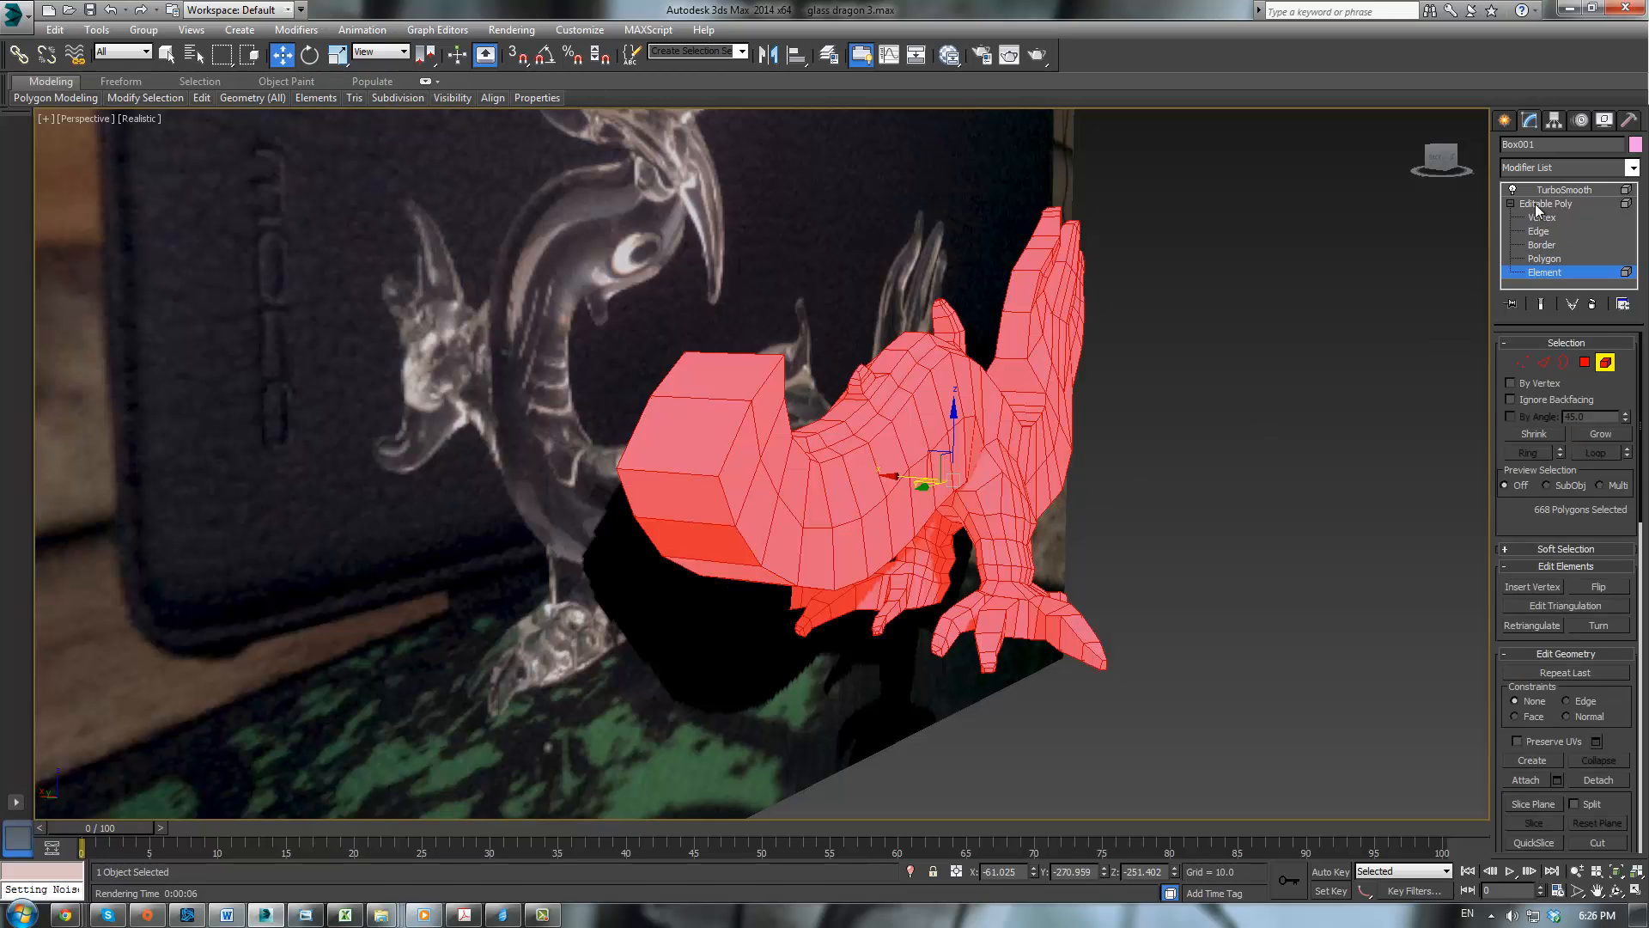
left_click(1544, 259)
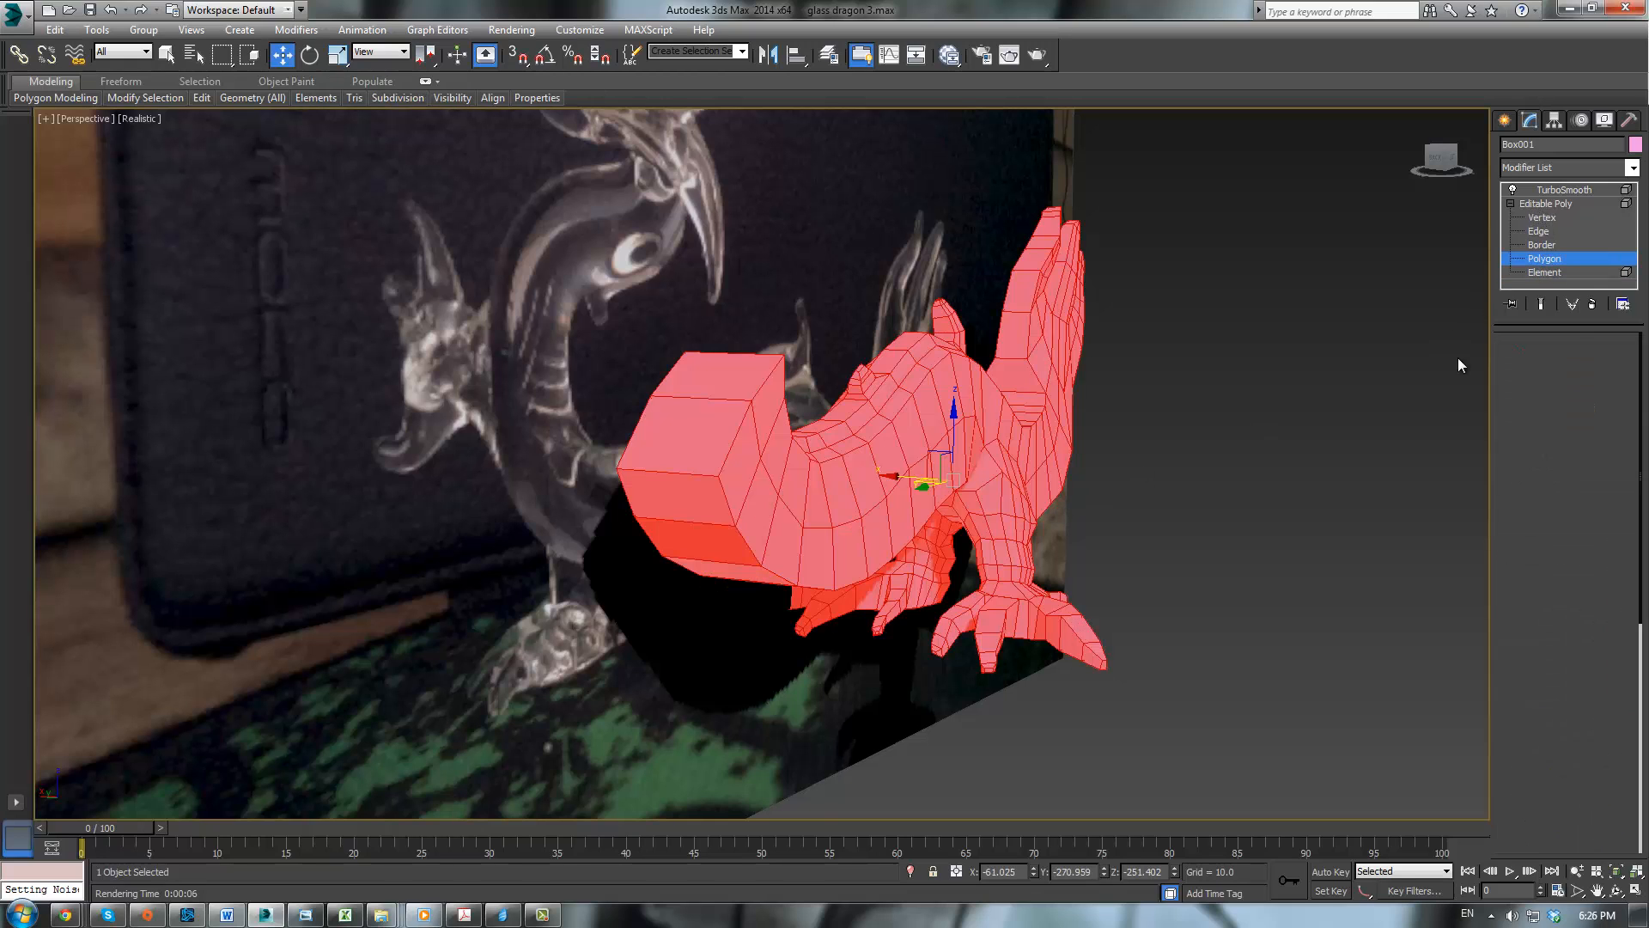
Step: Region-select all foot and ankle polygons of the dragon's leg on the side away from the reference photo
middle_click_drag(1456, 357, 1250, 563, "alt")
left_click(867, 812)
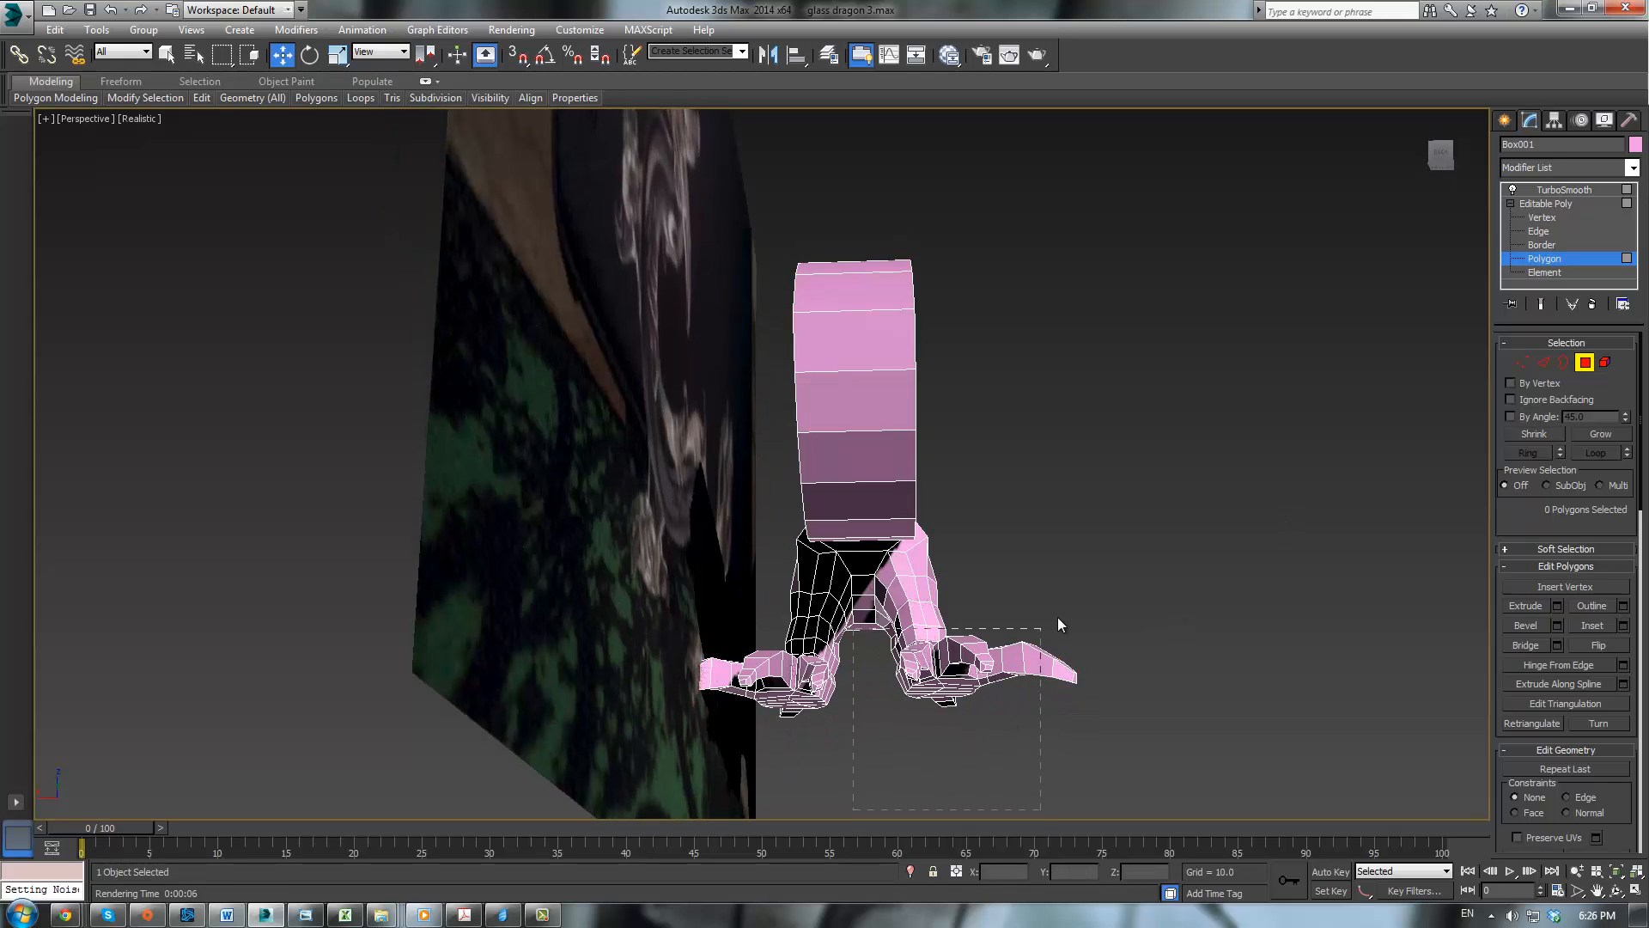
left_click_drag(1091, 637, 1096, 635)
middle_click_drag(1192, 590, 1071, 594, "alt")
scroll(1071, 594, "up", 3)
scroll(1071, 593, "up", 2)
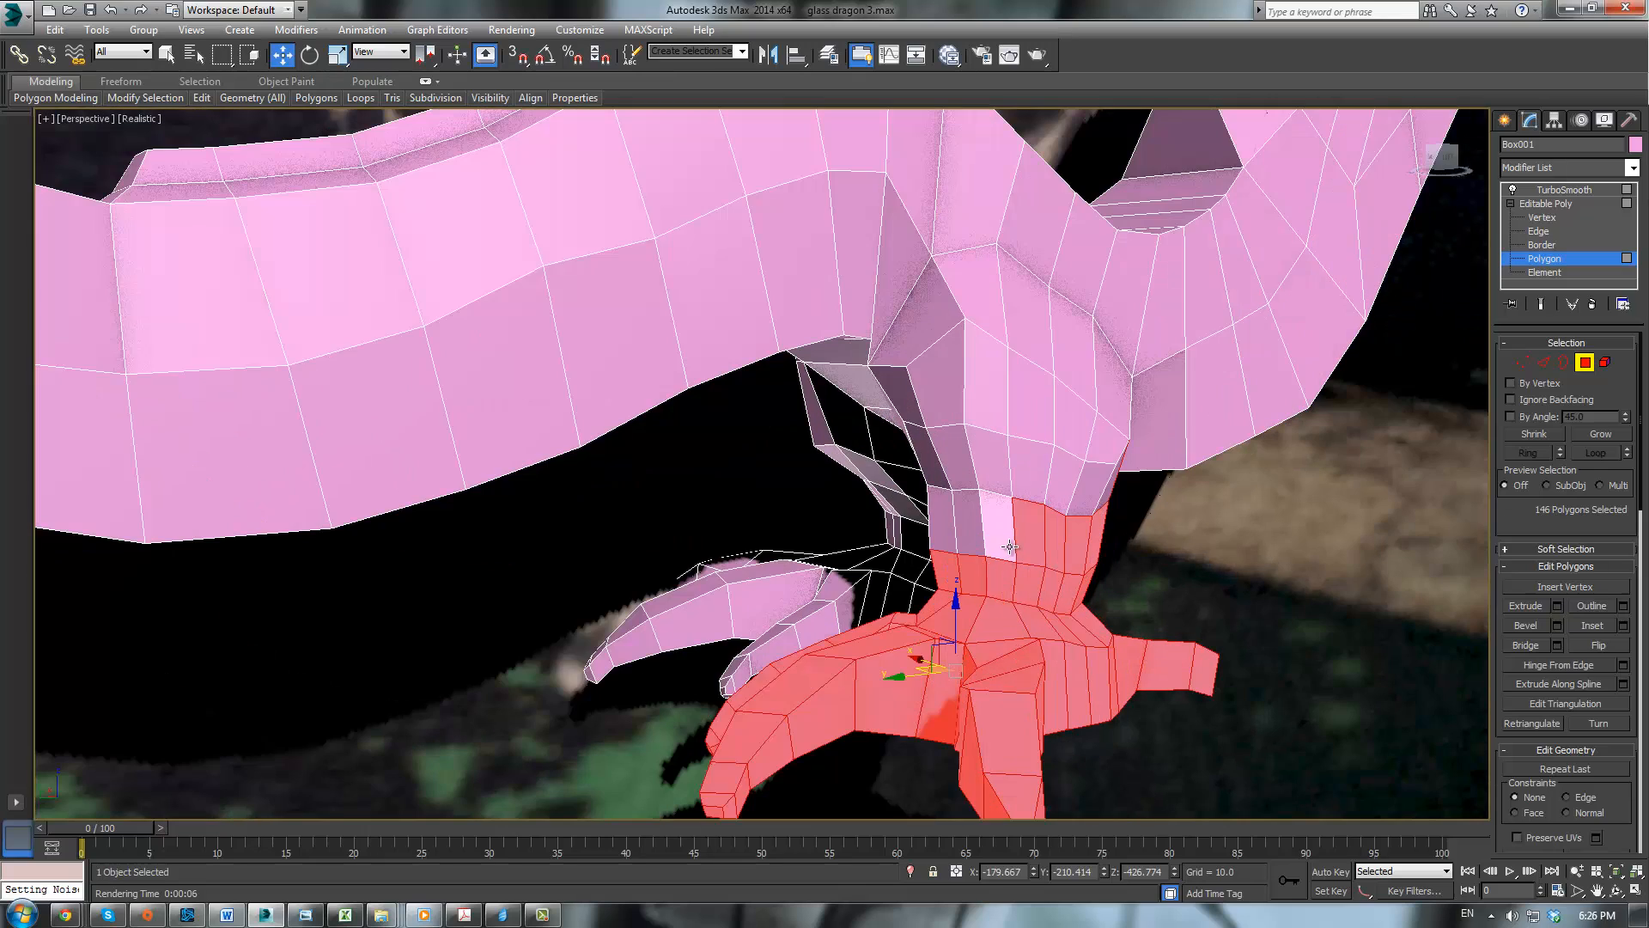
Step: Add the outer polygons of the two lower-leg rings above the ankle to the foot selection
key("q")
left_click(987, 533, "ctrl")
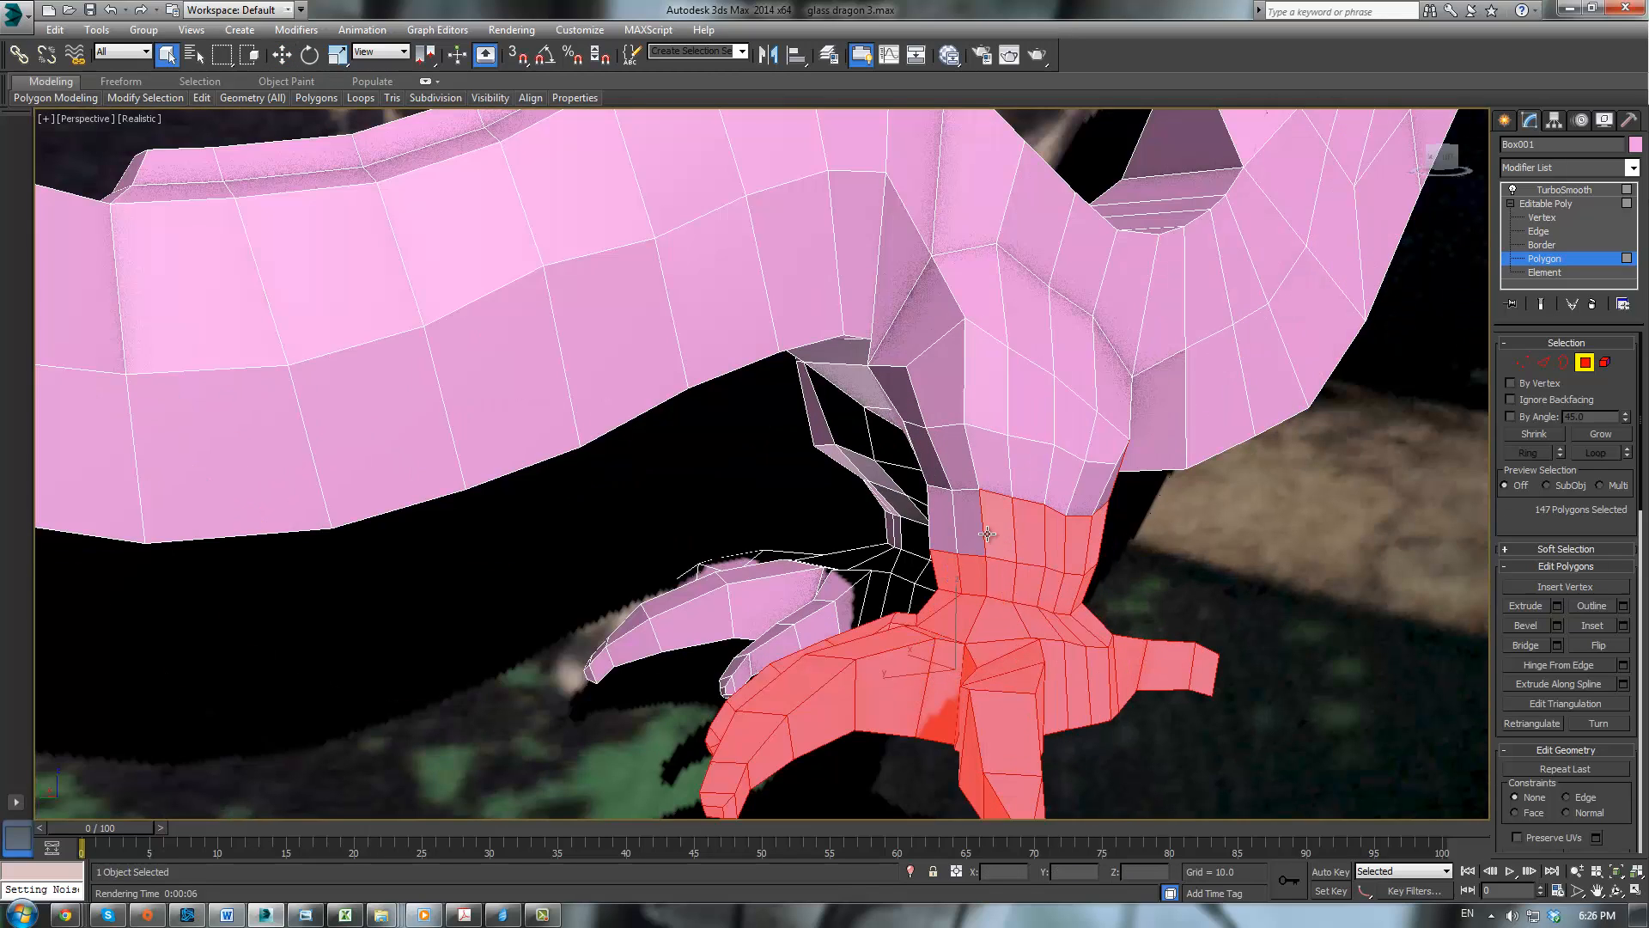
left_click(948, 509, "ctrl")
left_click(974, 510, "ctrl")
left_click(928, 450, "ctrl")
left_click(953, 446, "ctrl")
left_click(987, 448, "ctrl")
left_click(1032, 464, "ctrl")
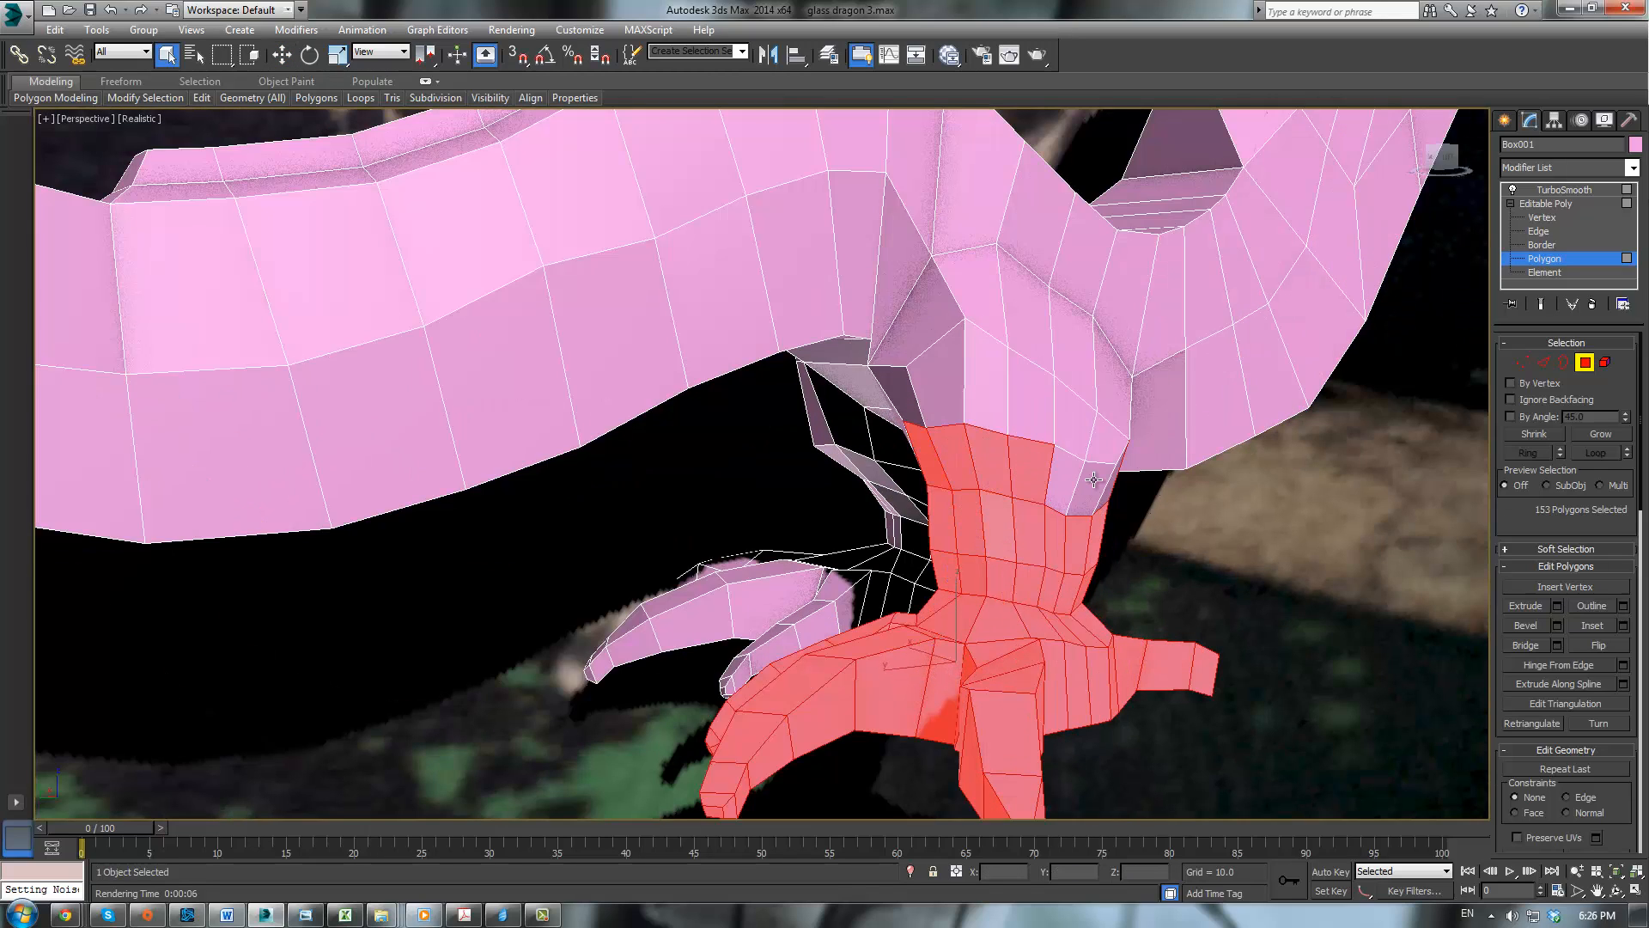
left_click(1093, 480, "ctrl")
left_click(1069, 485, "ctrl")
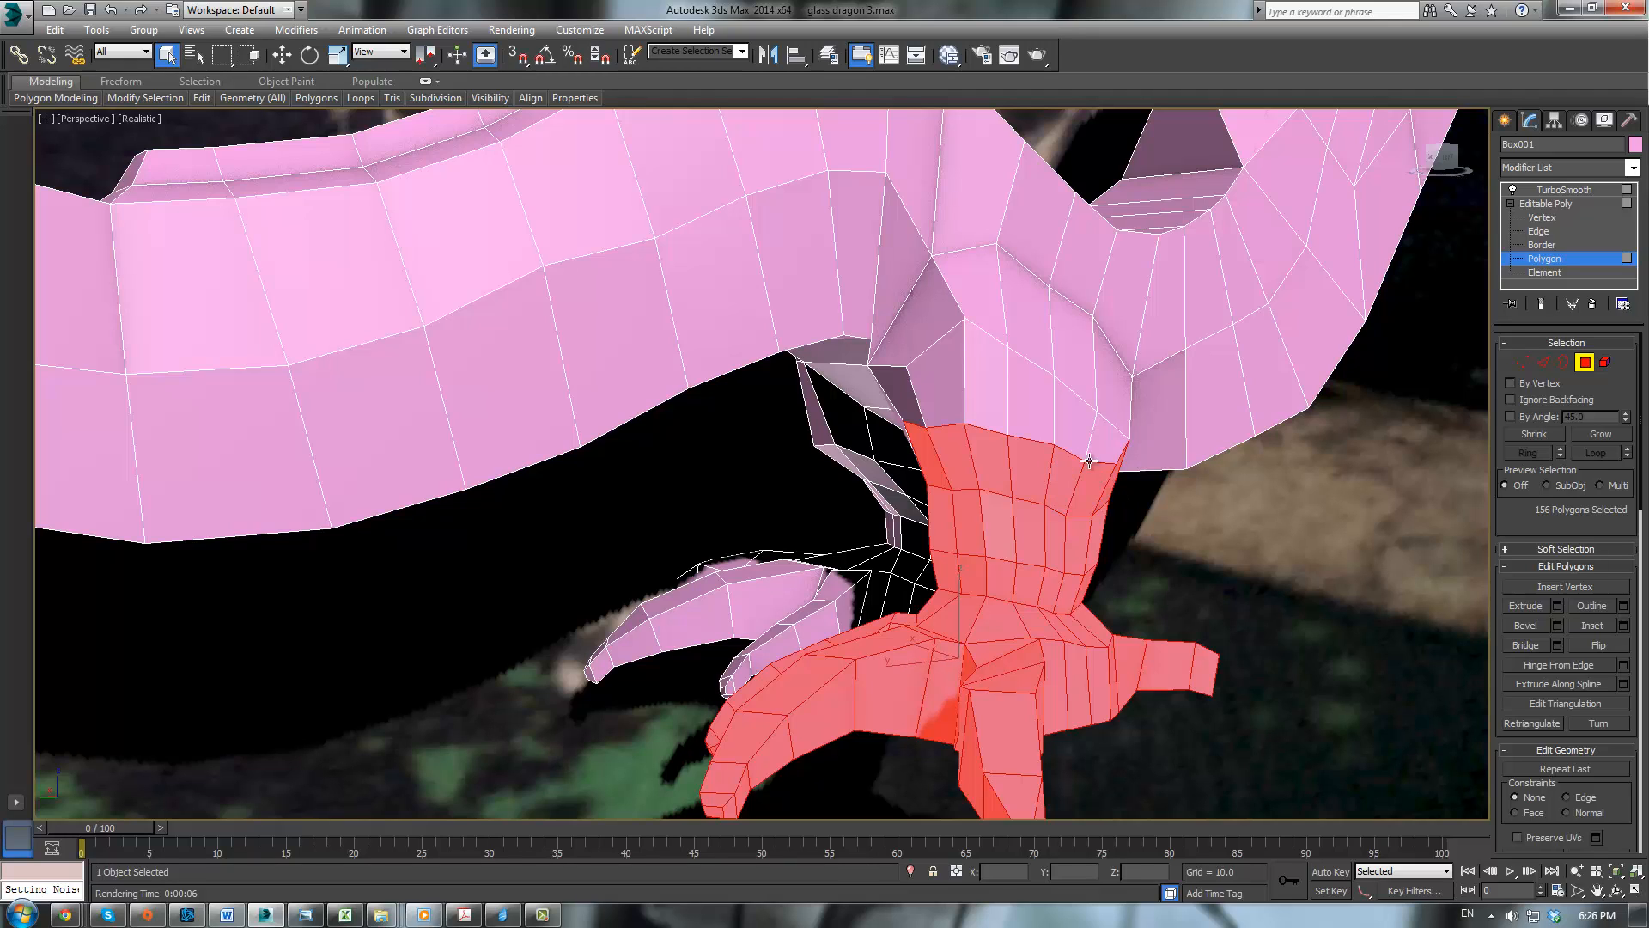
Step: Extend the selection over the outer thigh polygons up to where the leg joins the body
left_click(1103, 442, "ctrl")
left_click(1072, 344, "ctrl")
left_click(1076, 416, "ctrl")
left_click(1022, 354, "ctrl")
left_click(1022, 288, "ctrl")
left_click(971, 297, "ctrl")
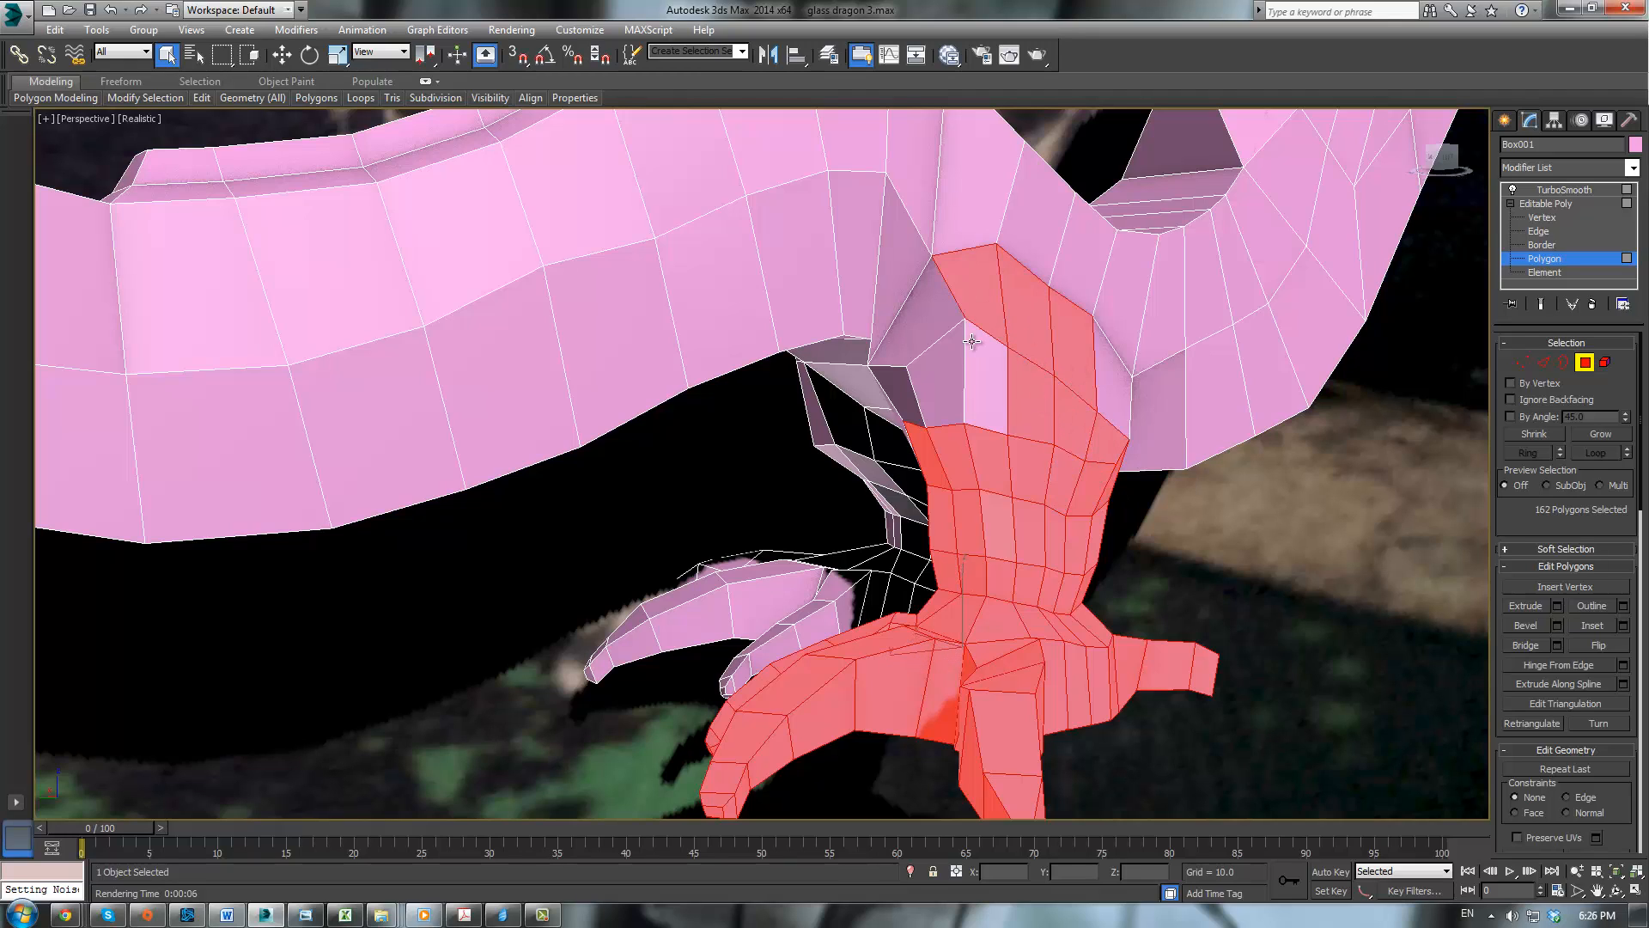
left_click(937, 361, "ctrl")
left_click(897, 326, "ctrl")
left_click(987, 378, "ctrl")
left_click(902, 391, "ctrl")
left_click(1116, 361, "ctrl")
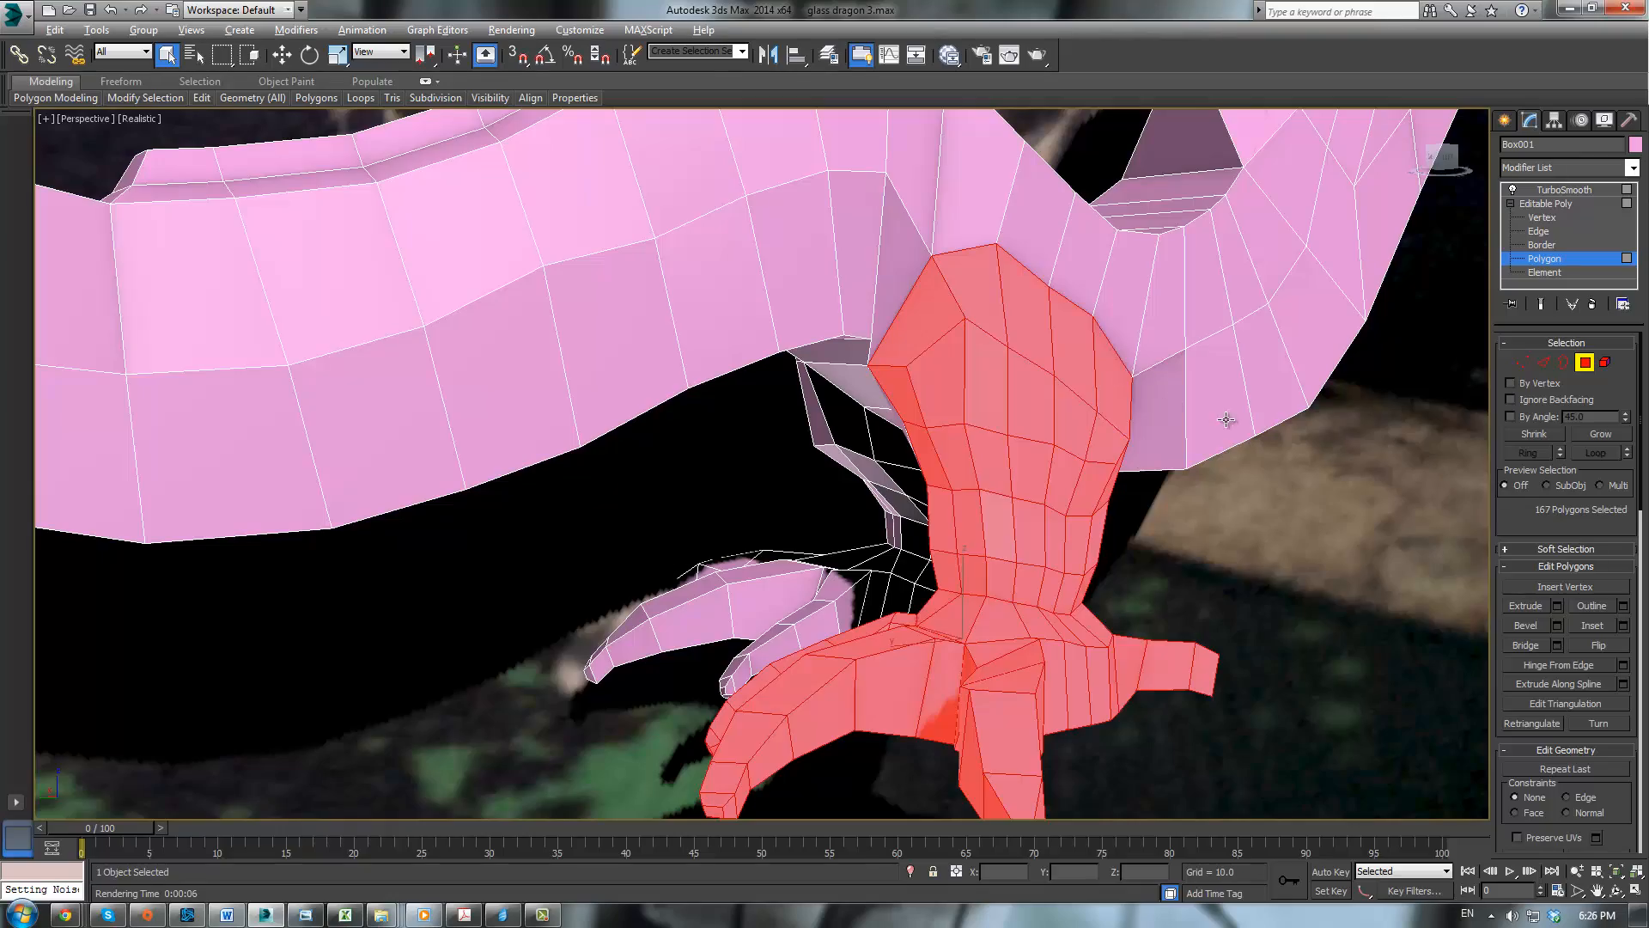
Step: Add the remaining unselected polygons on the inner and hidden sides of the same leg to the selection
middle_click_drag(1121, 372, 880, 368, "alt")
scroll(953, 388, "up", 2)
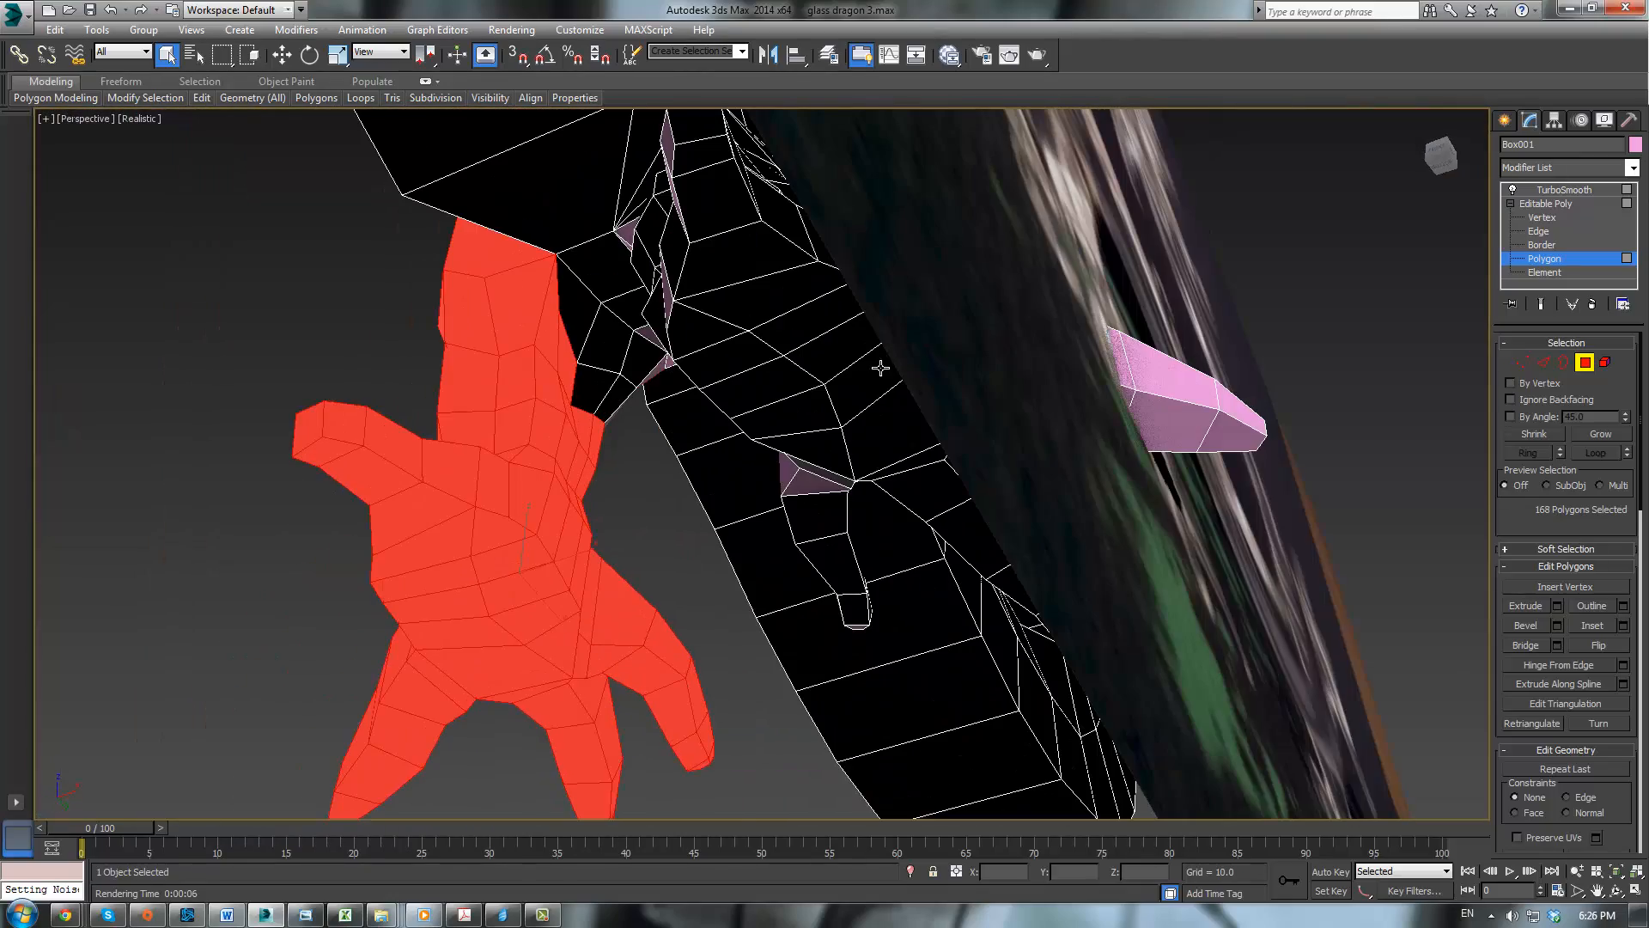
left_click(572, 321, "ctrl")
left_click(607, 338, "ctrl")
left_click(640, 355, "ctrl")
left_click(615, 399, "ctrl")
left_click(593, 387, "ctrl")
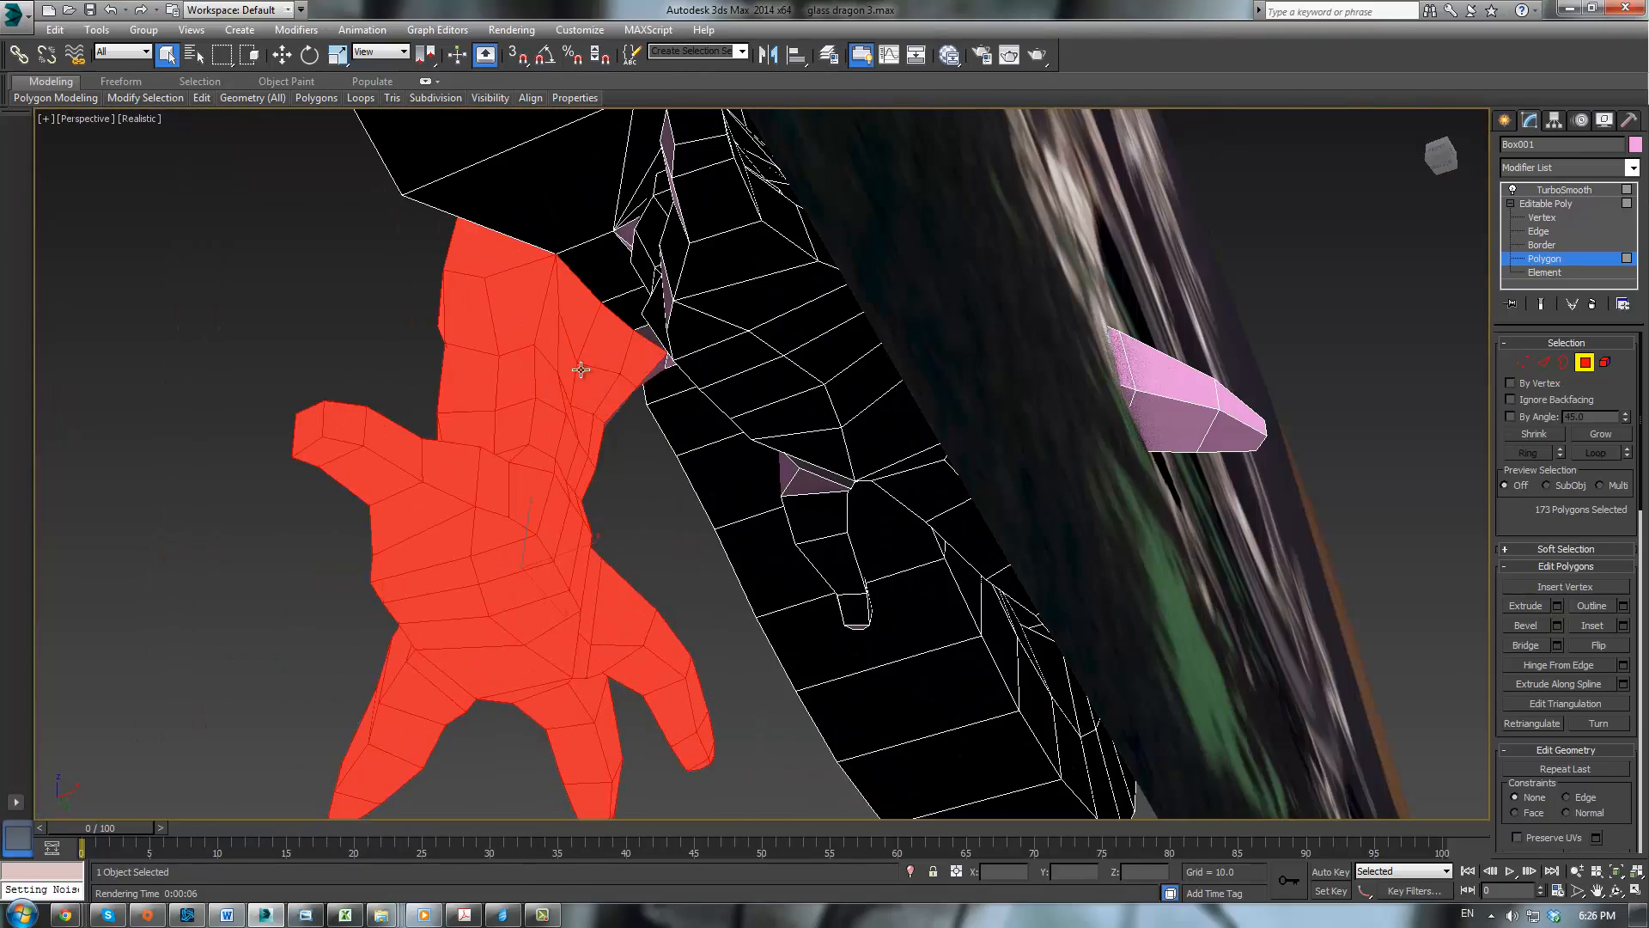
middle_click_drag(578, 368, 991, 394, "alt")
left_click(787, 503, "ctrl")
left_click(800, 558, "ctrl")
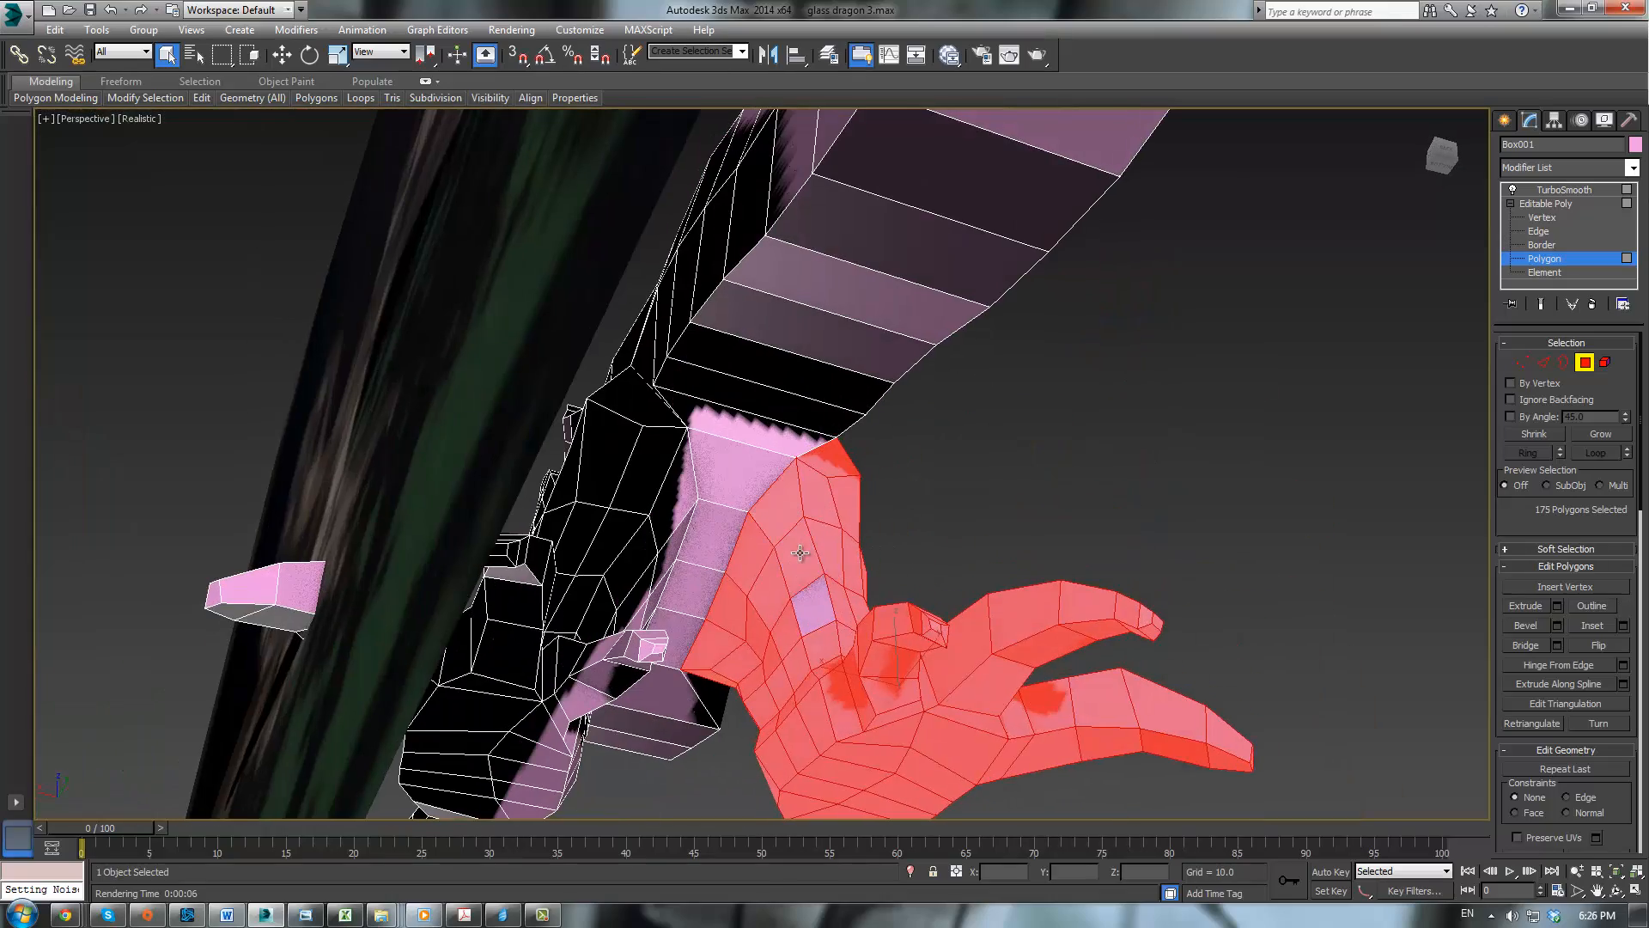
left_click(808, 605, "ctrl")
Step: Clone the selected leg polygons to a separate object, moving the copy along Y to beyond the neck end
middle_click_drag(977, 534, 799, 625, "alt")
scroll(730, 636, "down", 5)
key("w")
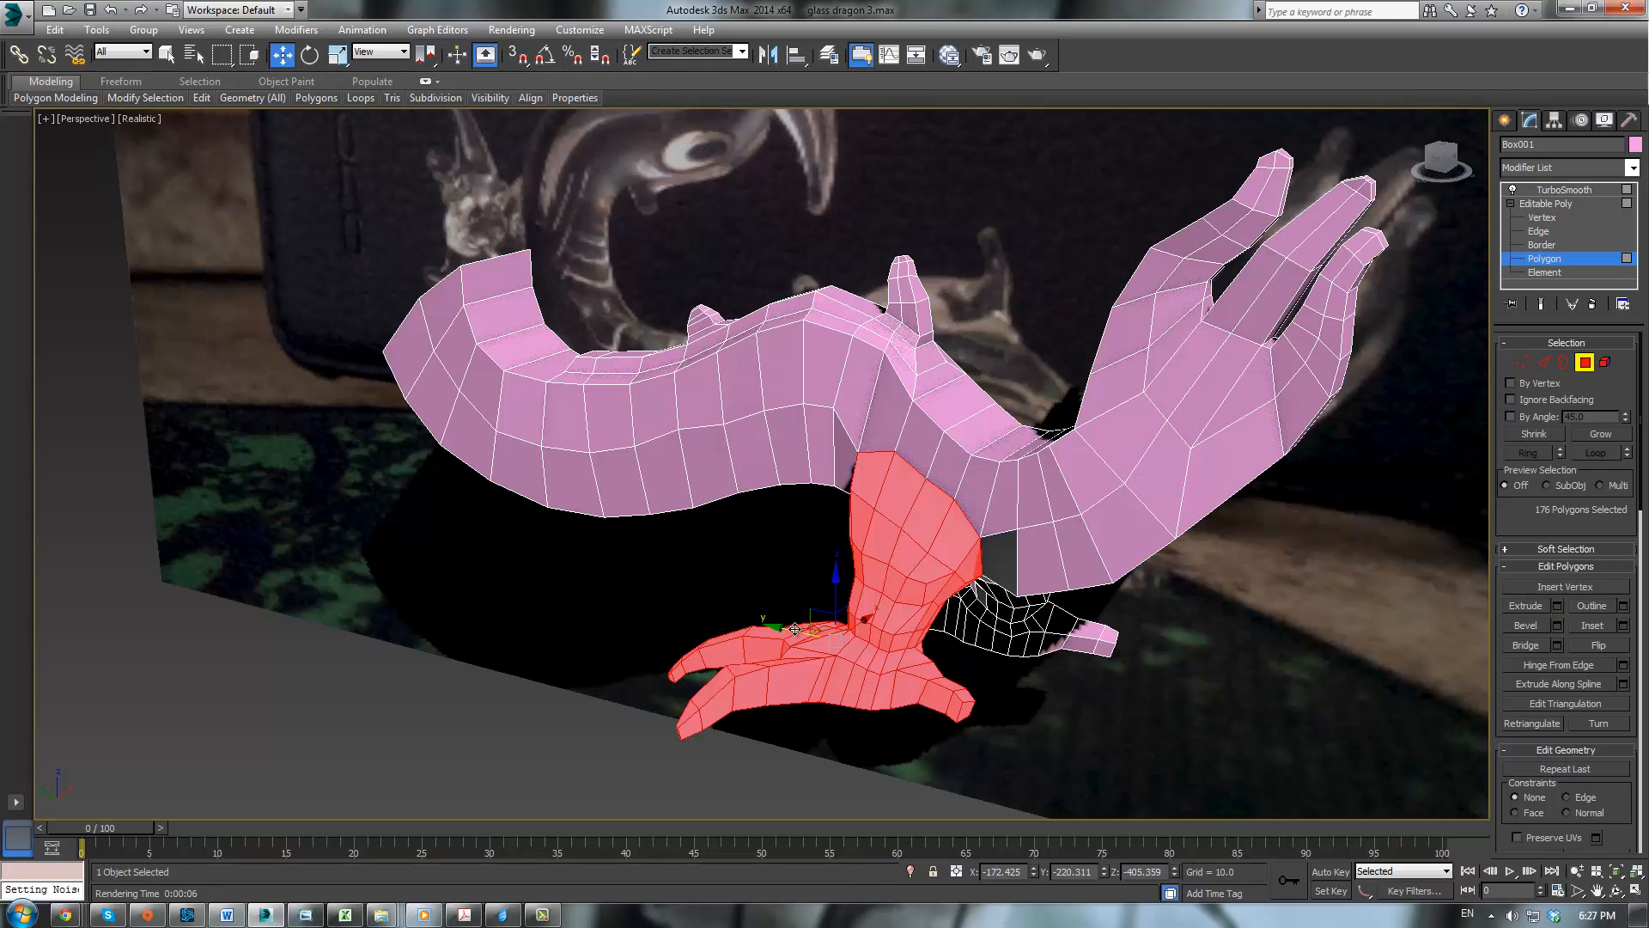
mouse_move(799, 625)
left_mouse_down("shift")
mouse_move(238, 565)
mouse_move(260, 565)
left_mouse_up("shift")
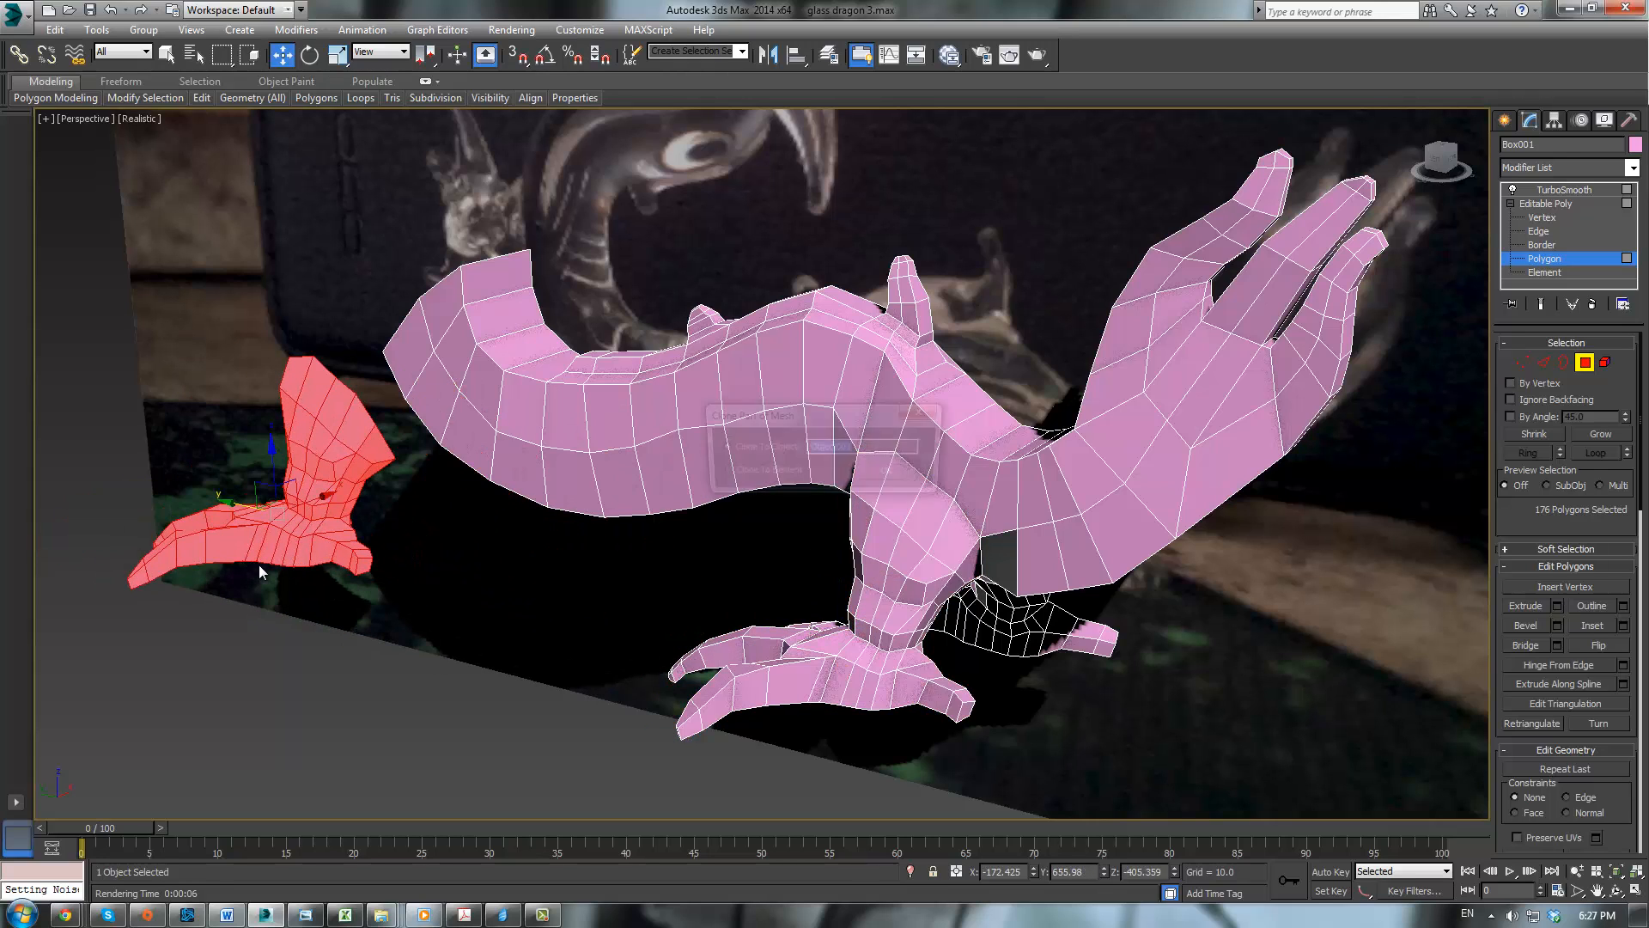
left_click(776, 477)
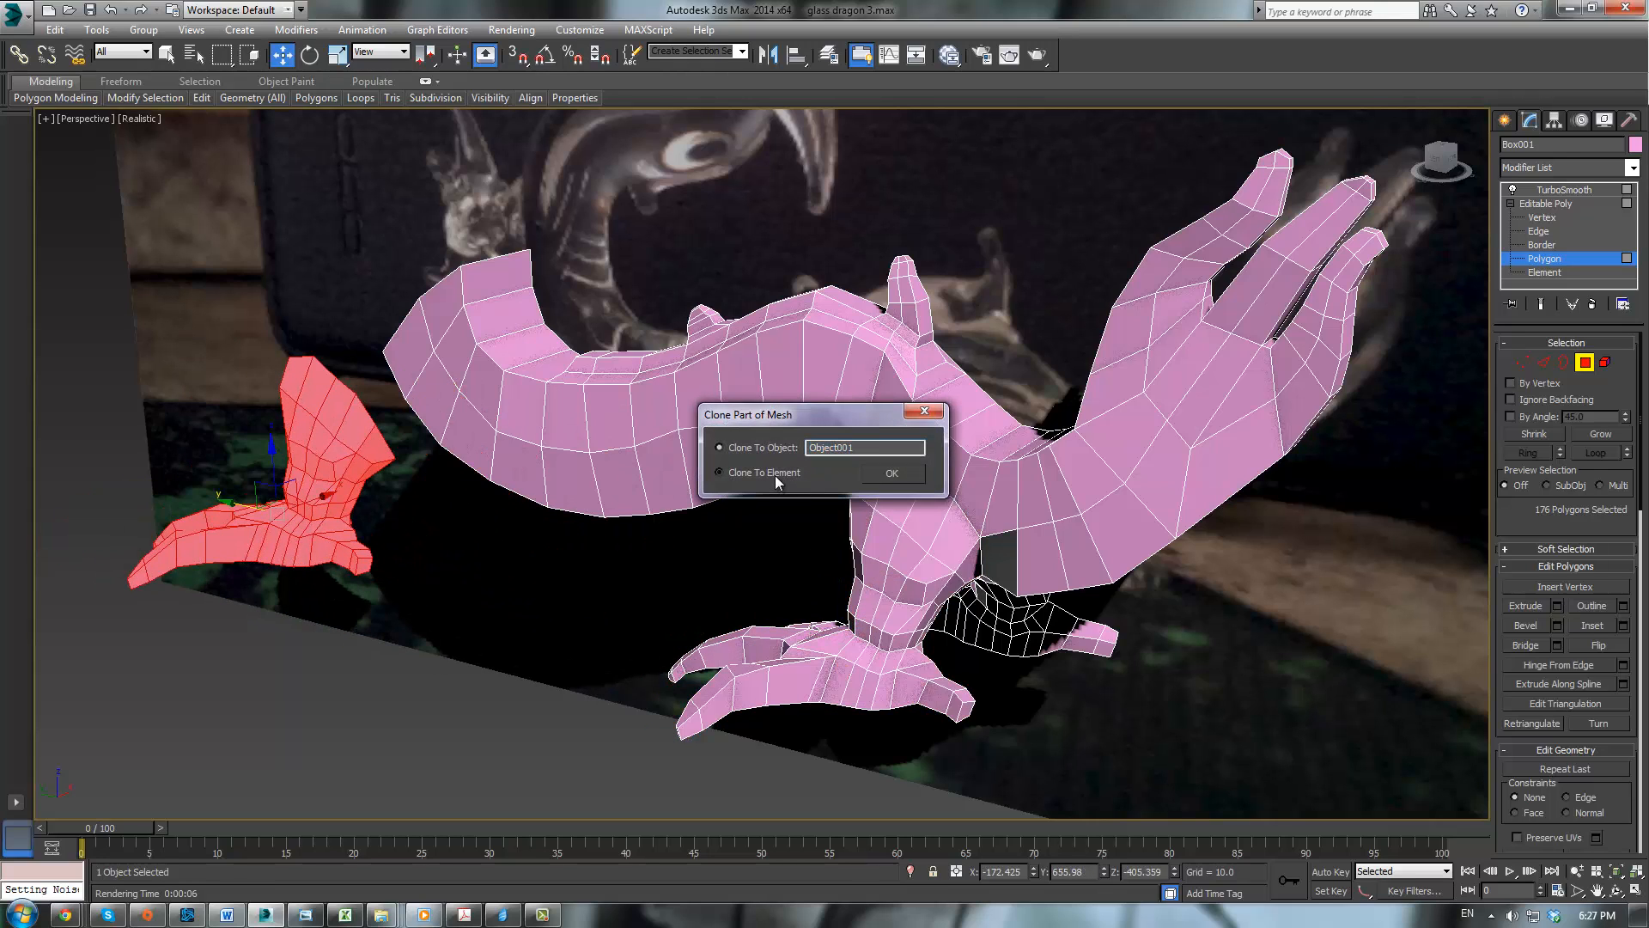
left_click(892, 472)
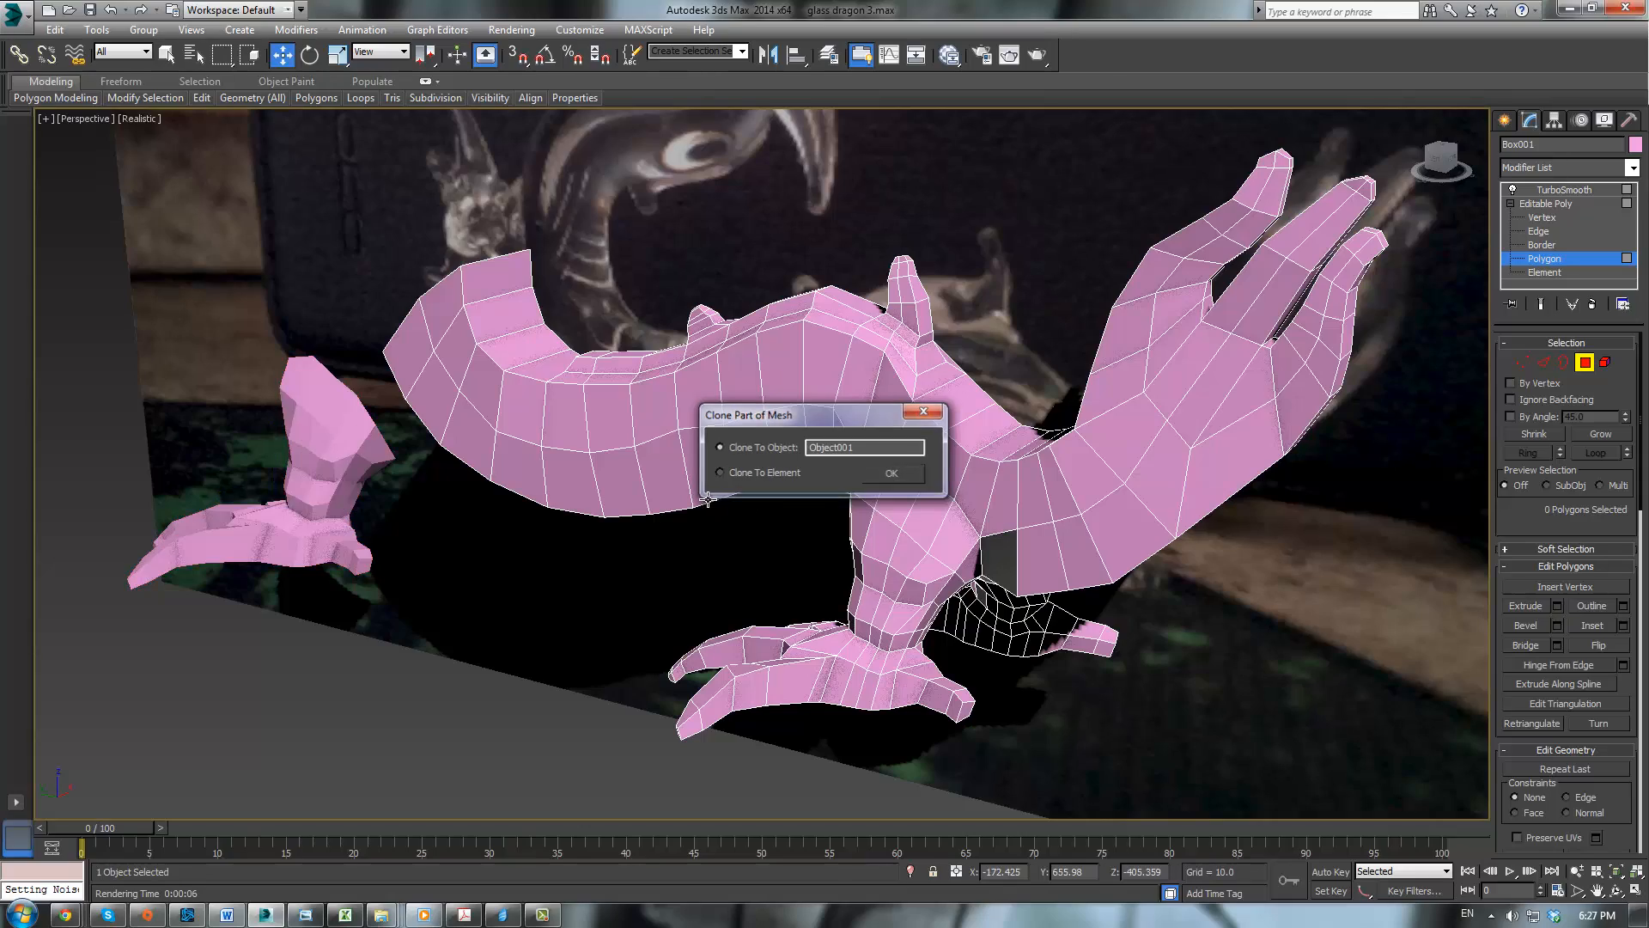
Step: Select the cloned leg as a whole object and center its pivot on its geometry
scroll(827, 440, "up", 5)
middle_click_drag(826, 440, 941, 322, "alt")
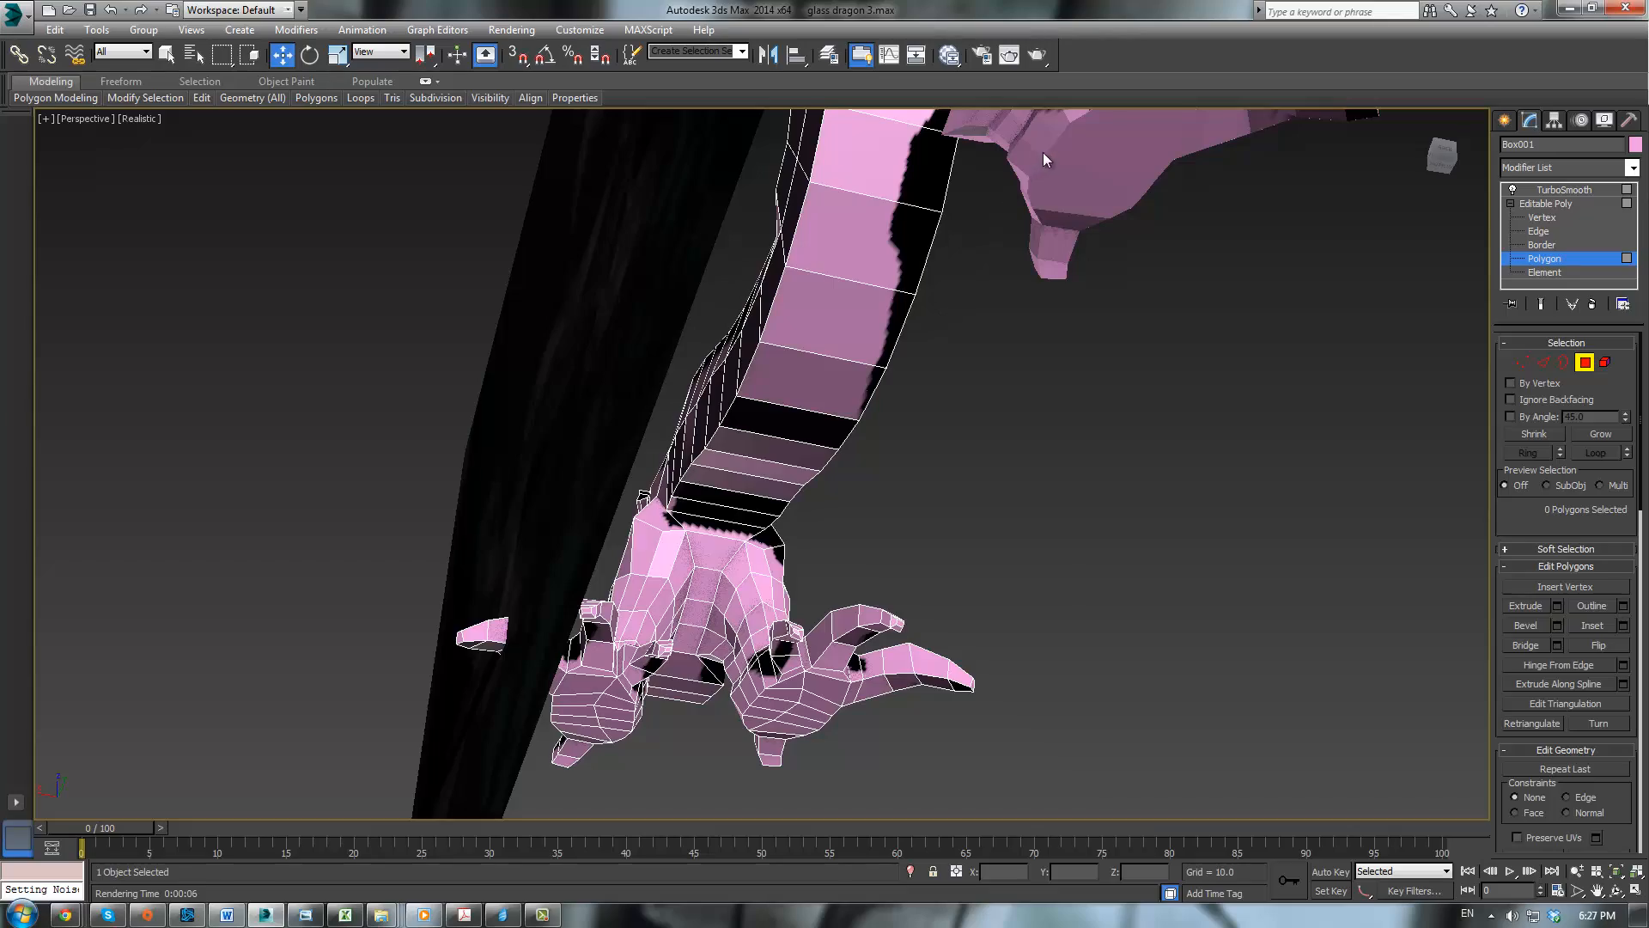
middle_click_drag(1043, 152, 962, 247, "alt")
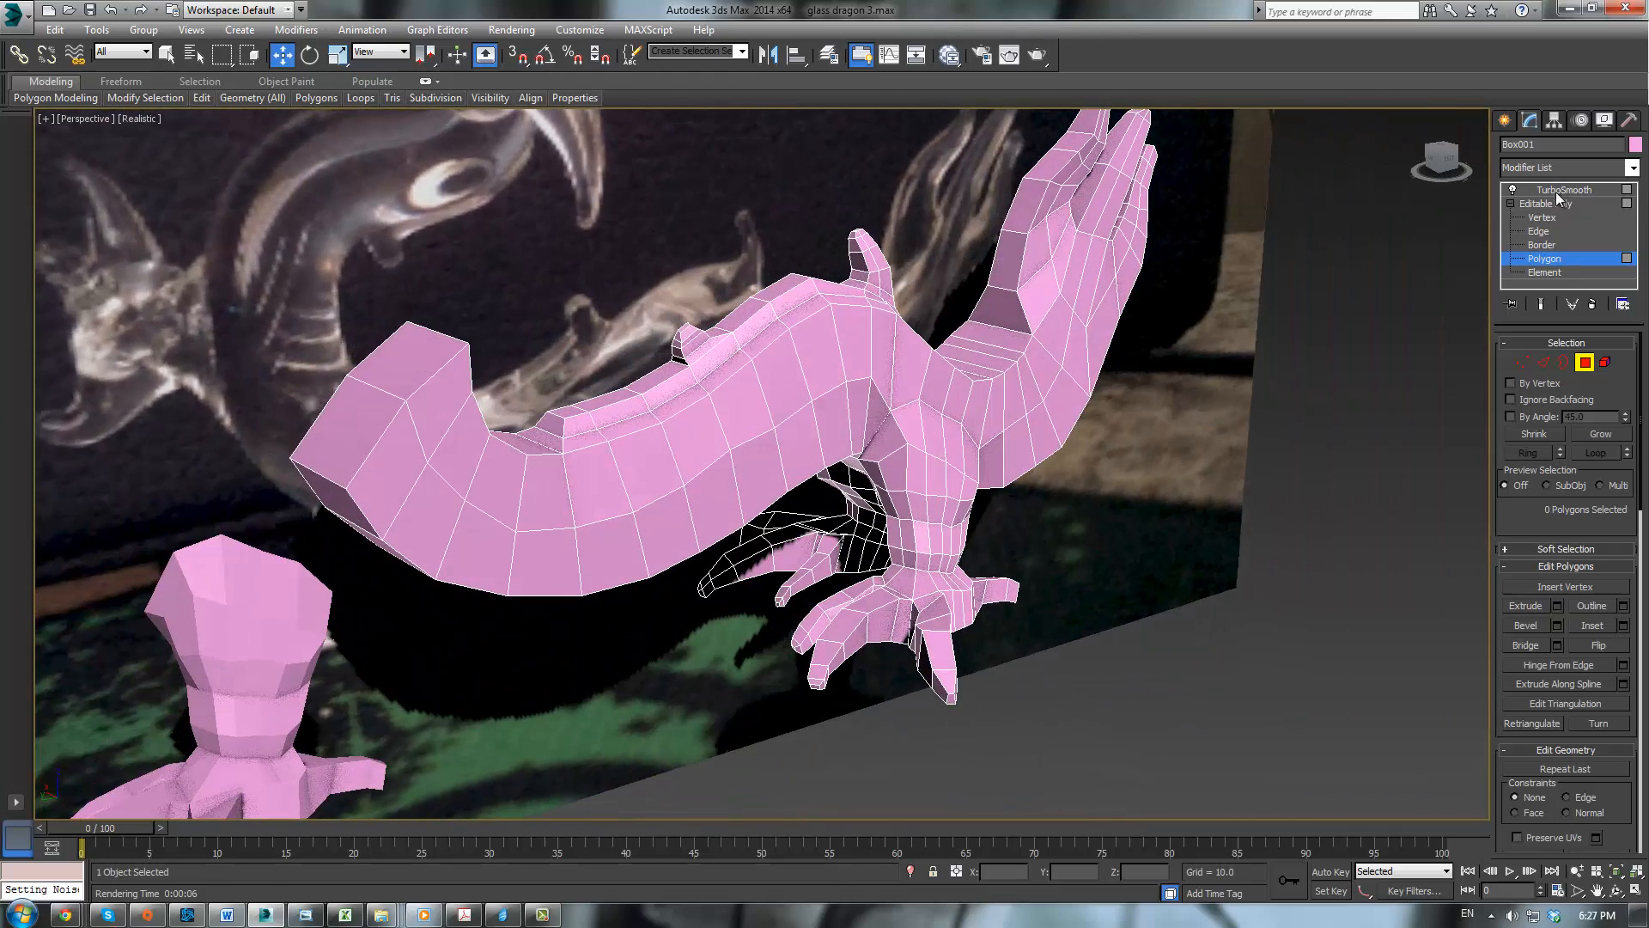
left_click(1553, 206)
left_click(268, 642)
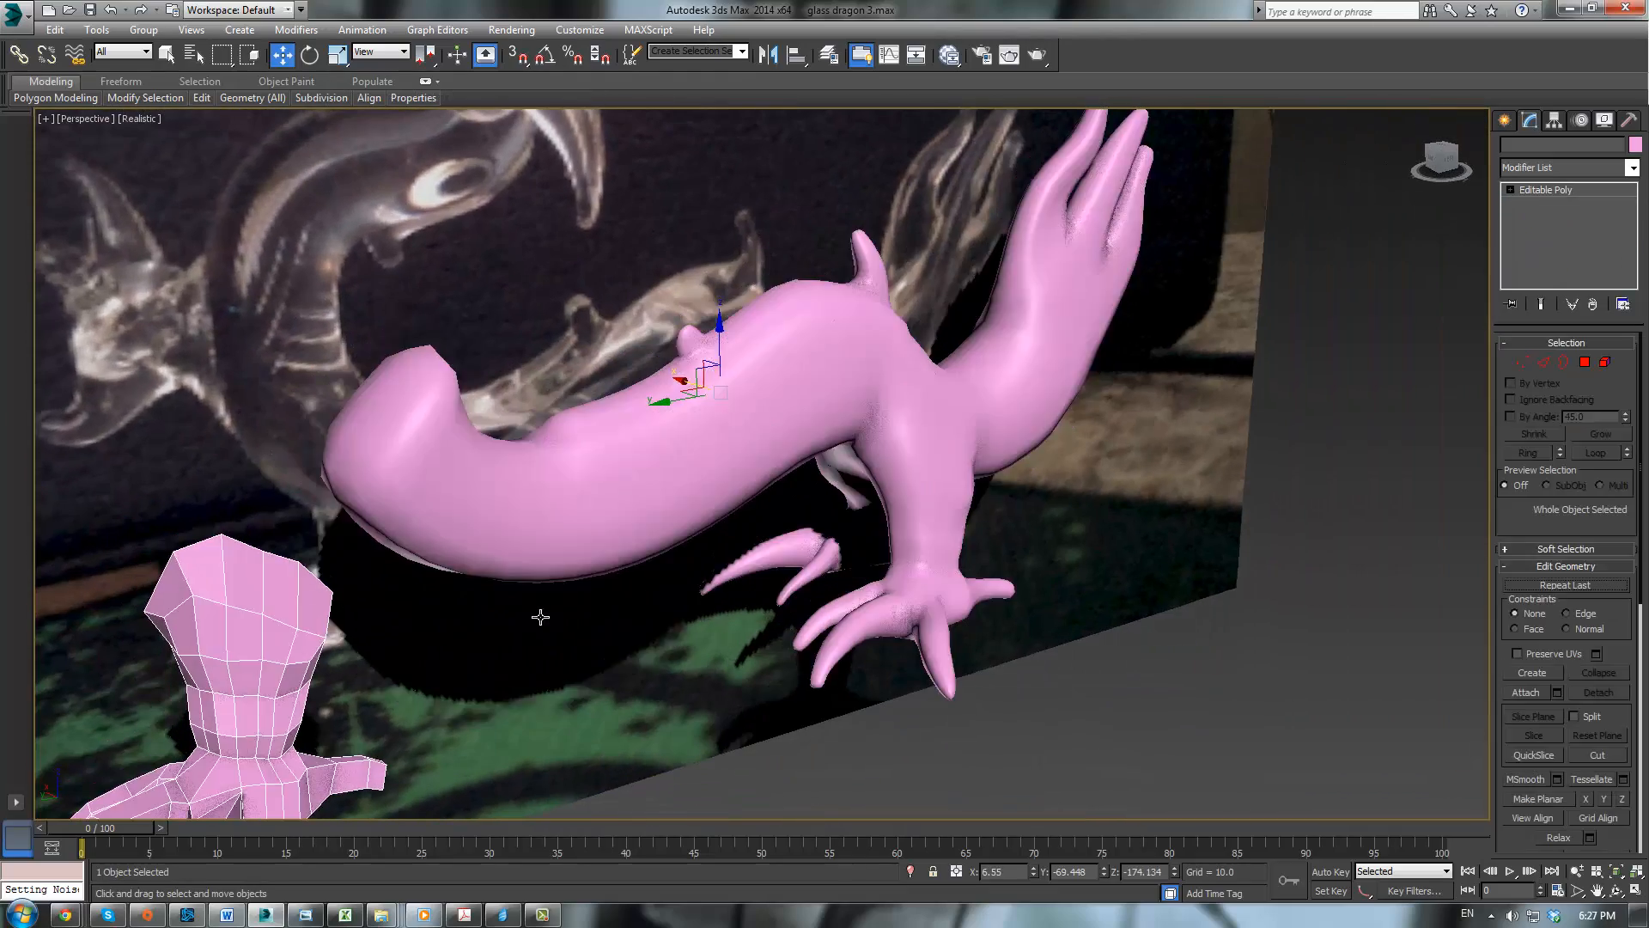
middle_click_drag(541, 615, 599, 629, "alt")
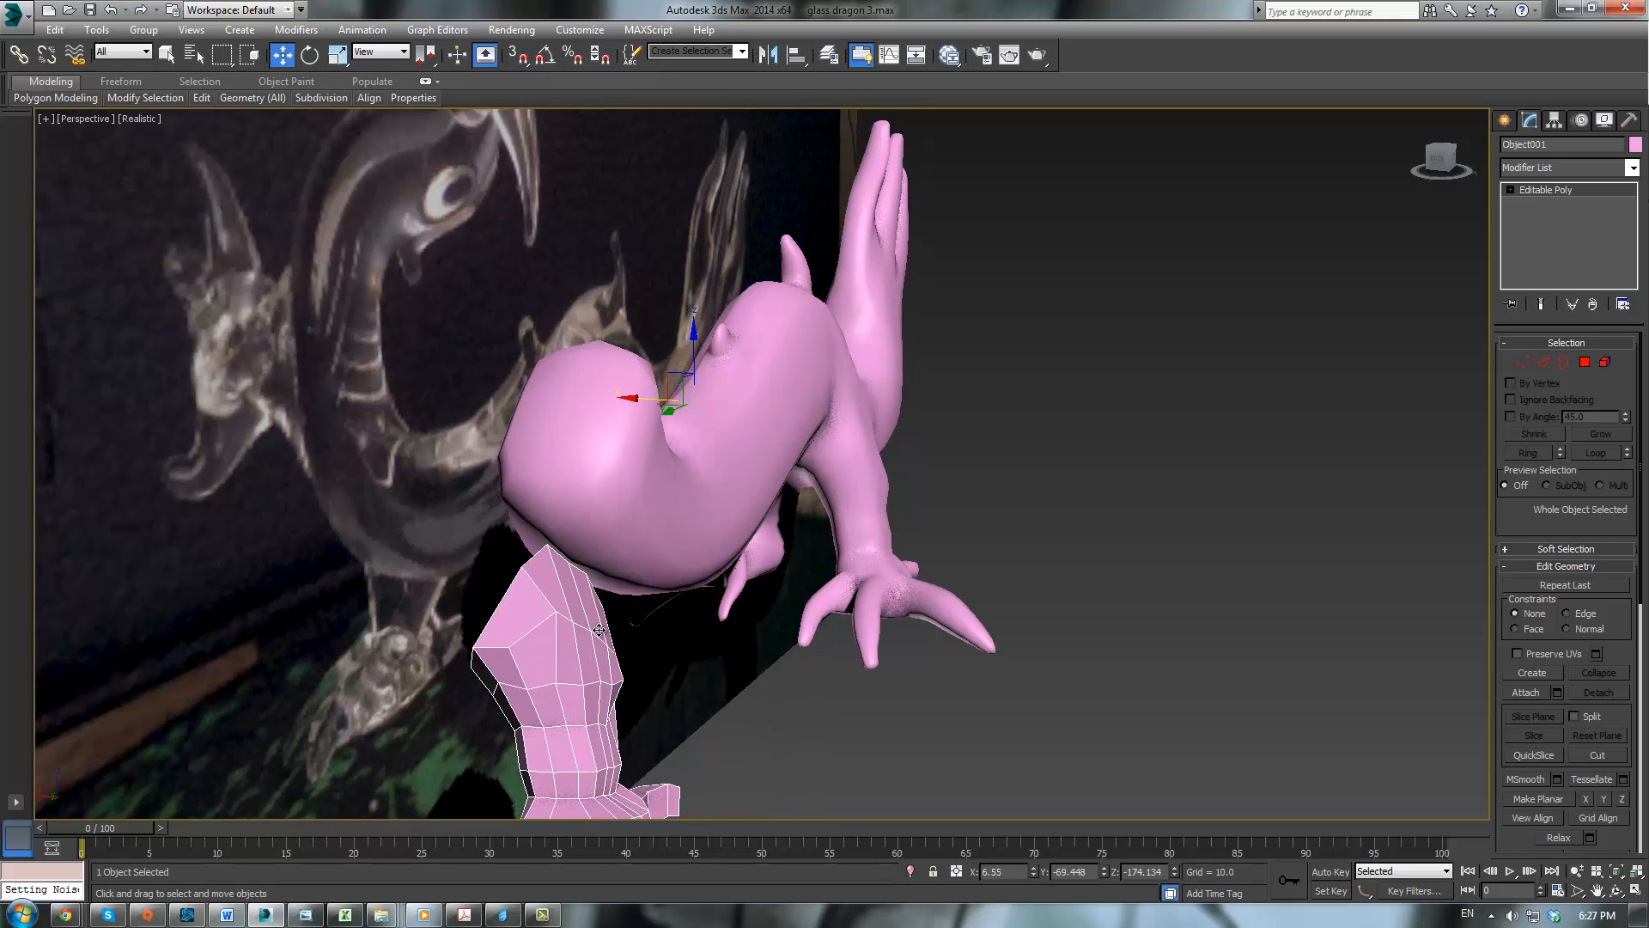
left_click(1554, 121)
left_click(1556, 228)
left_click(1547, 316)
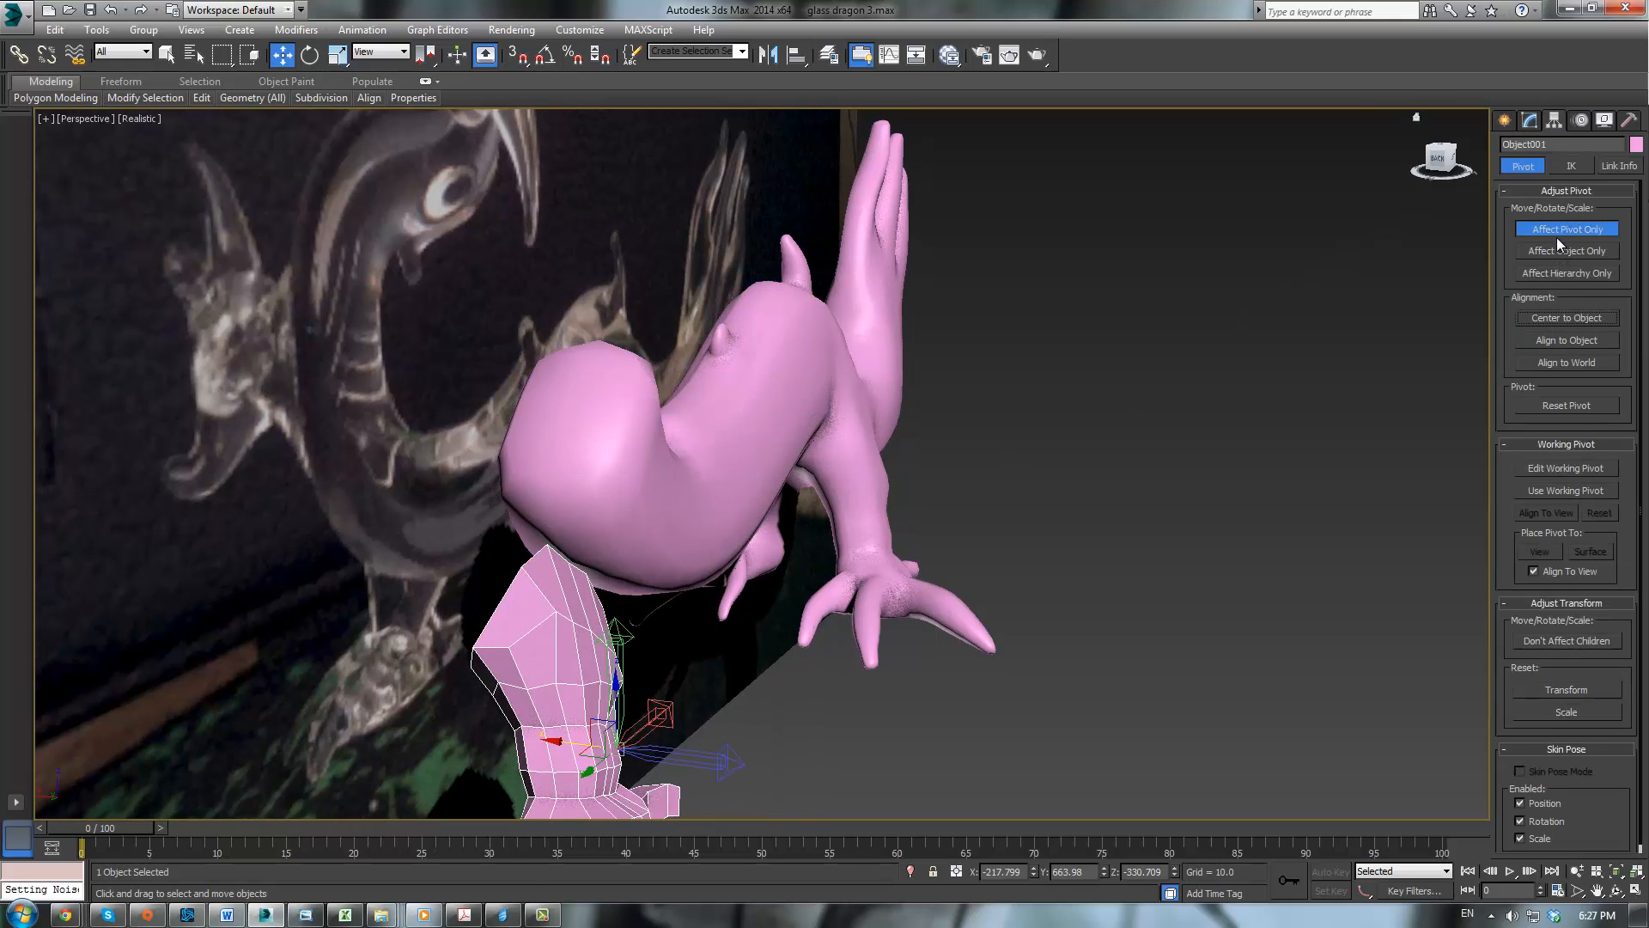
left_click(1556, 230)
key("z")
middle_click_drag(790, 571, 688, 611, "alt")
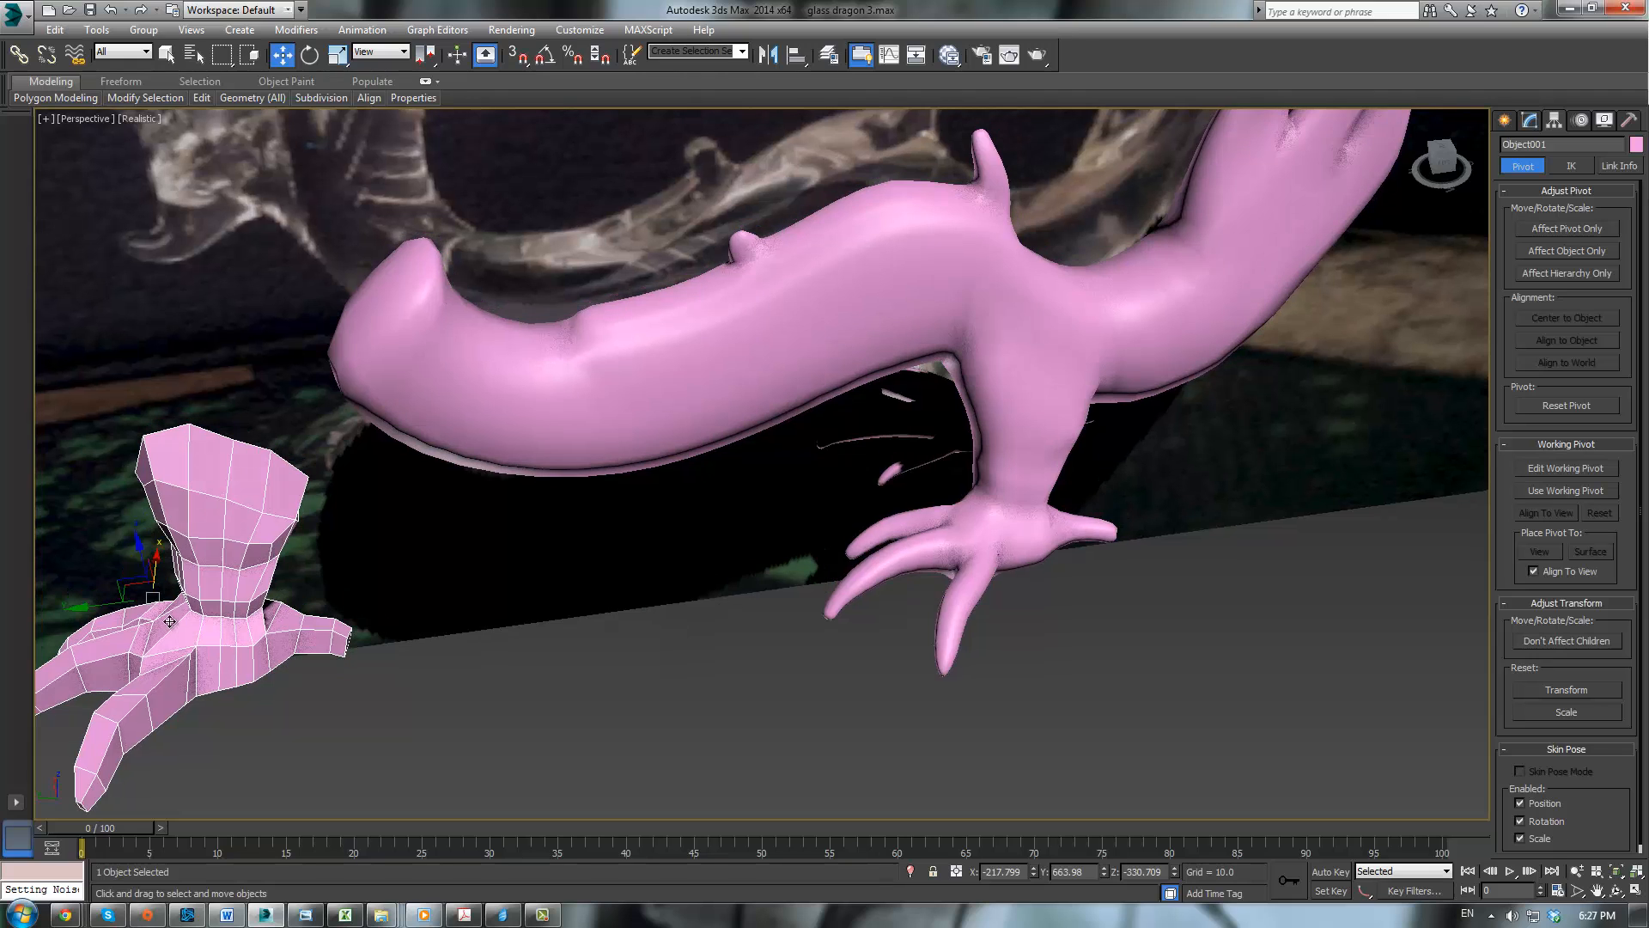
Step: Move the cloned leg under the neck segments, shifting it inward toward the body's middle and slightly down
left_click_drag(135, 588, 510, 521)
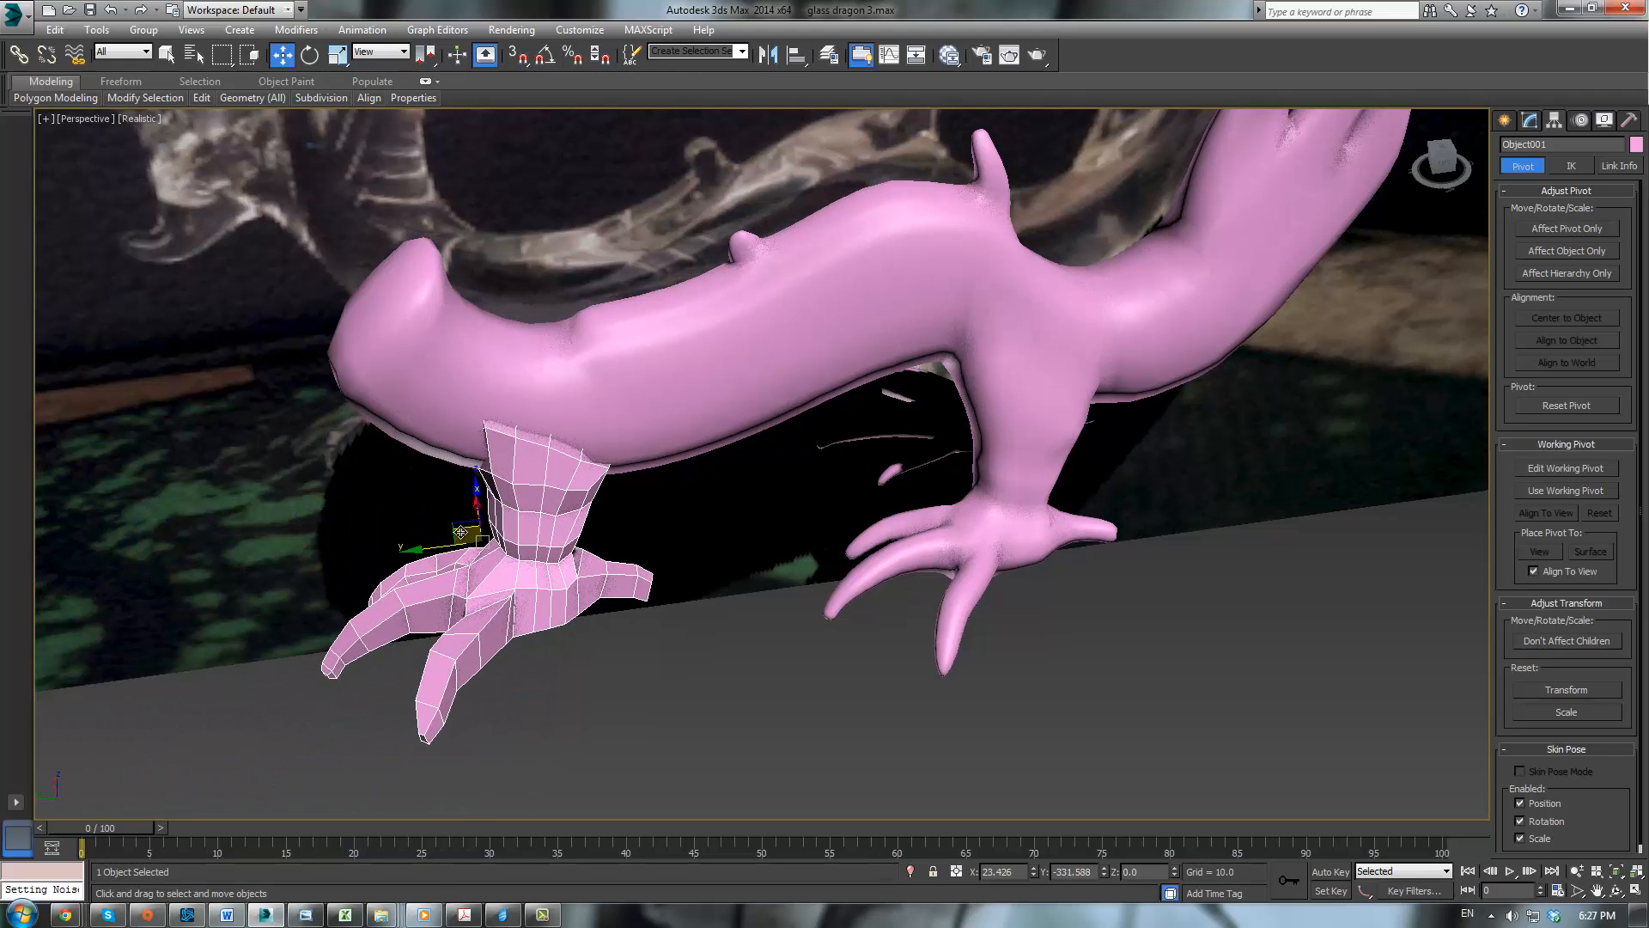
middle_click_drag(515, 515, 725, 458, "alt")
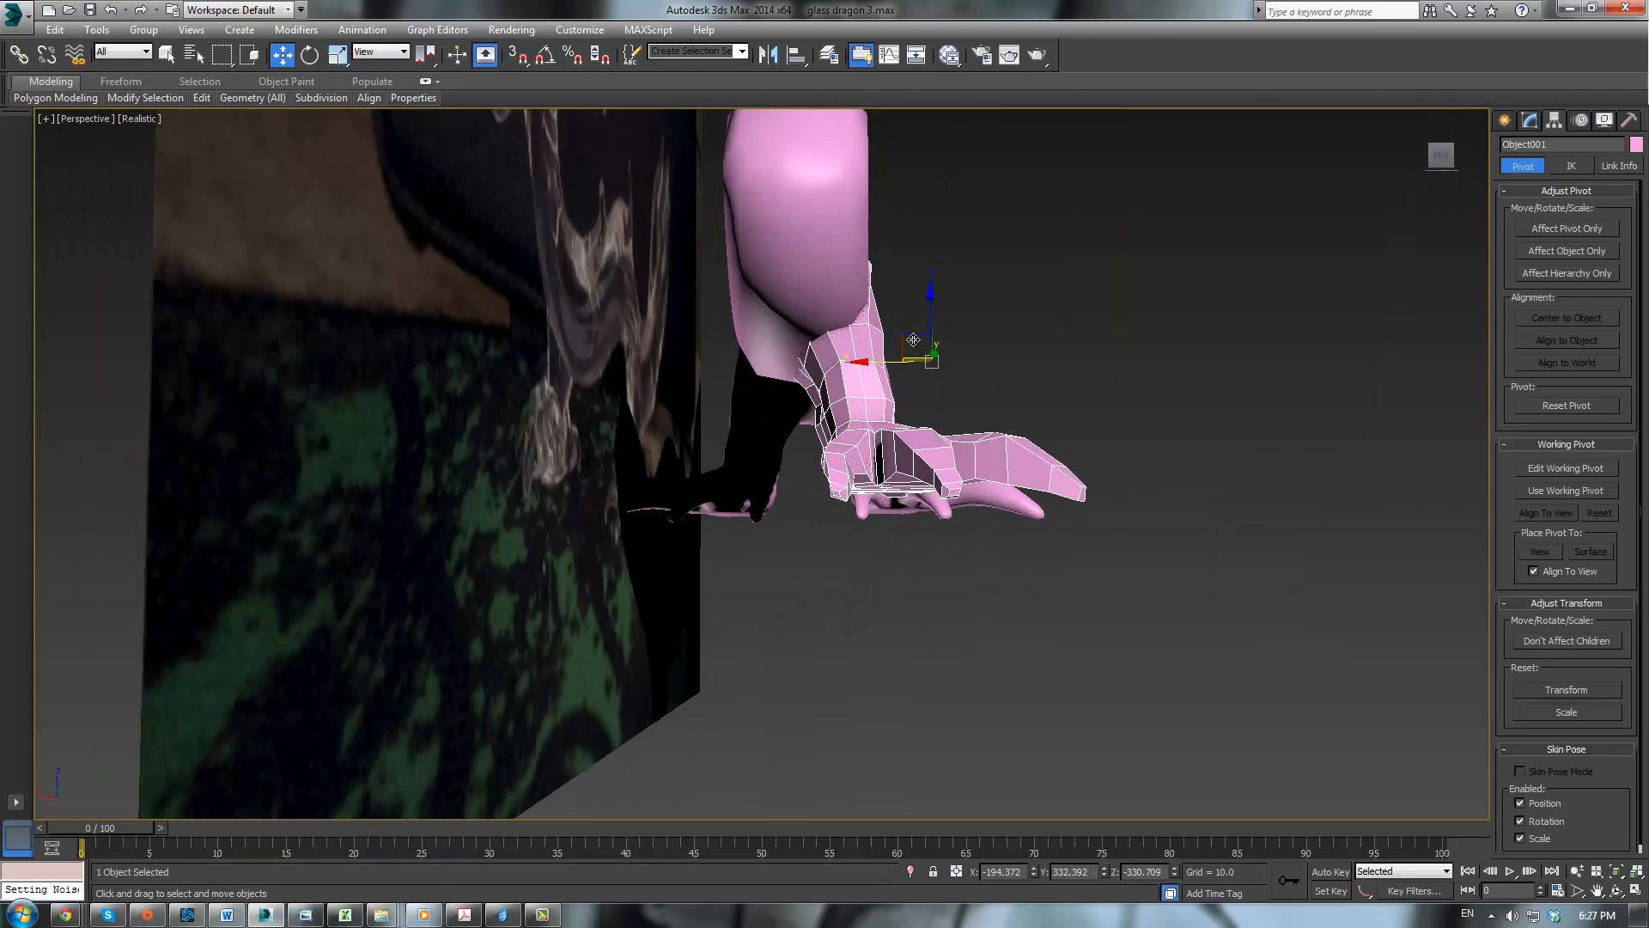
left_click_drag(913, 339, 912, 412)
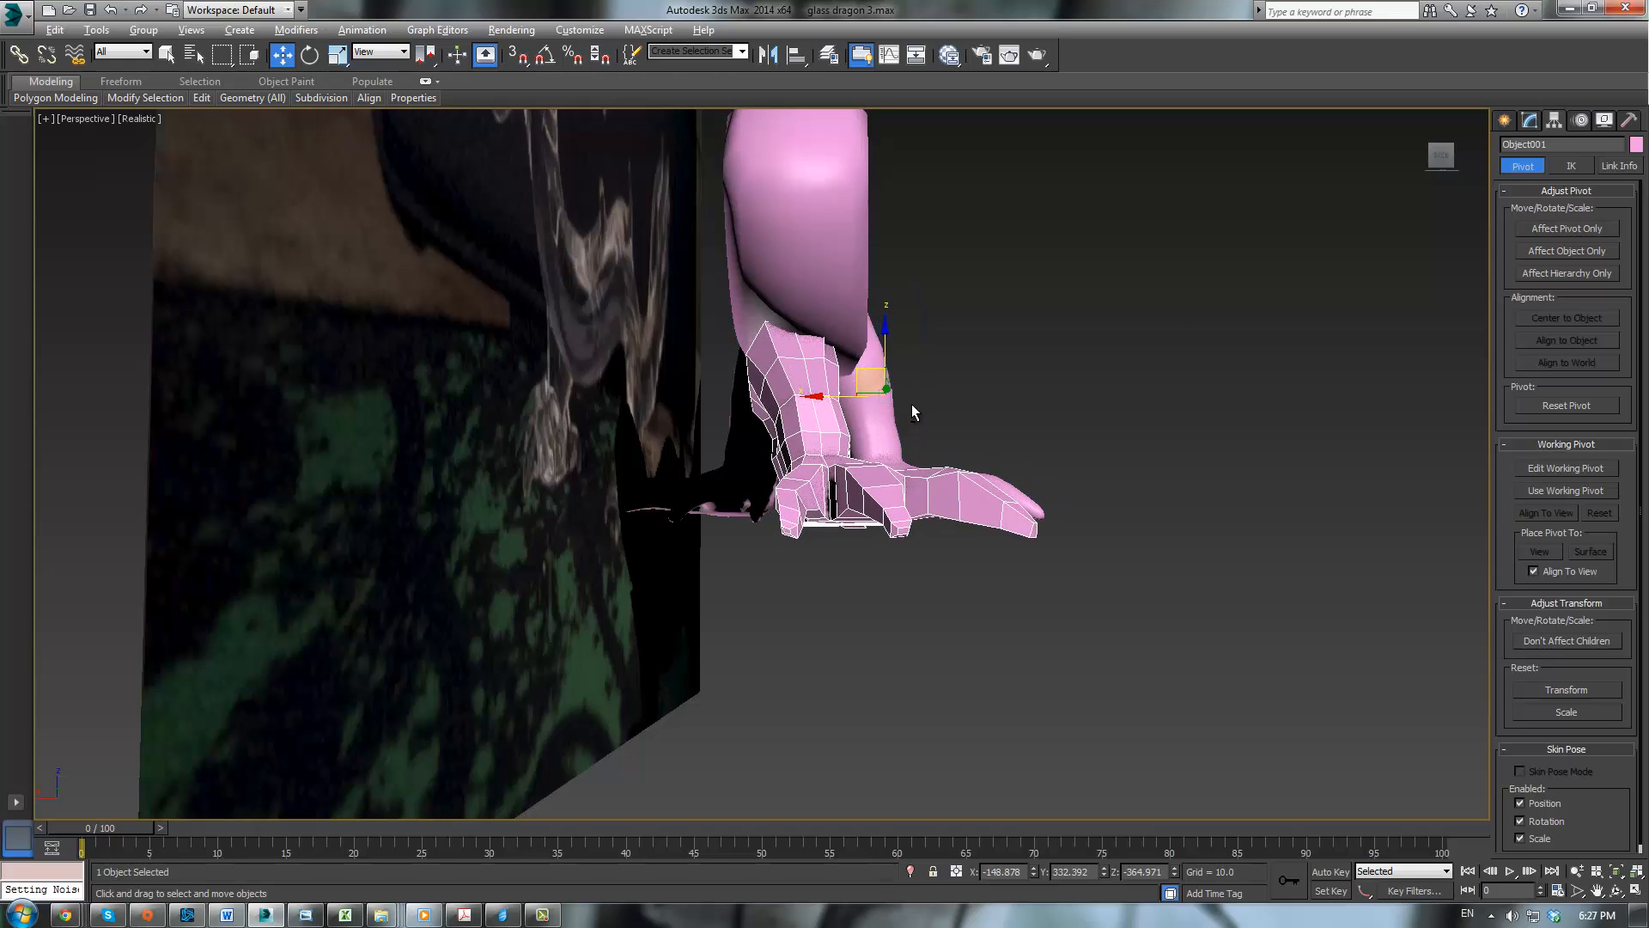
middle_click_drag(912, 413, 895, 440, "alt")
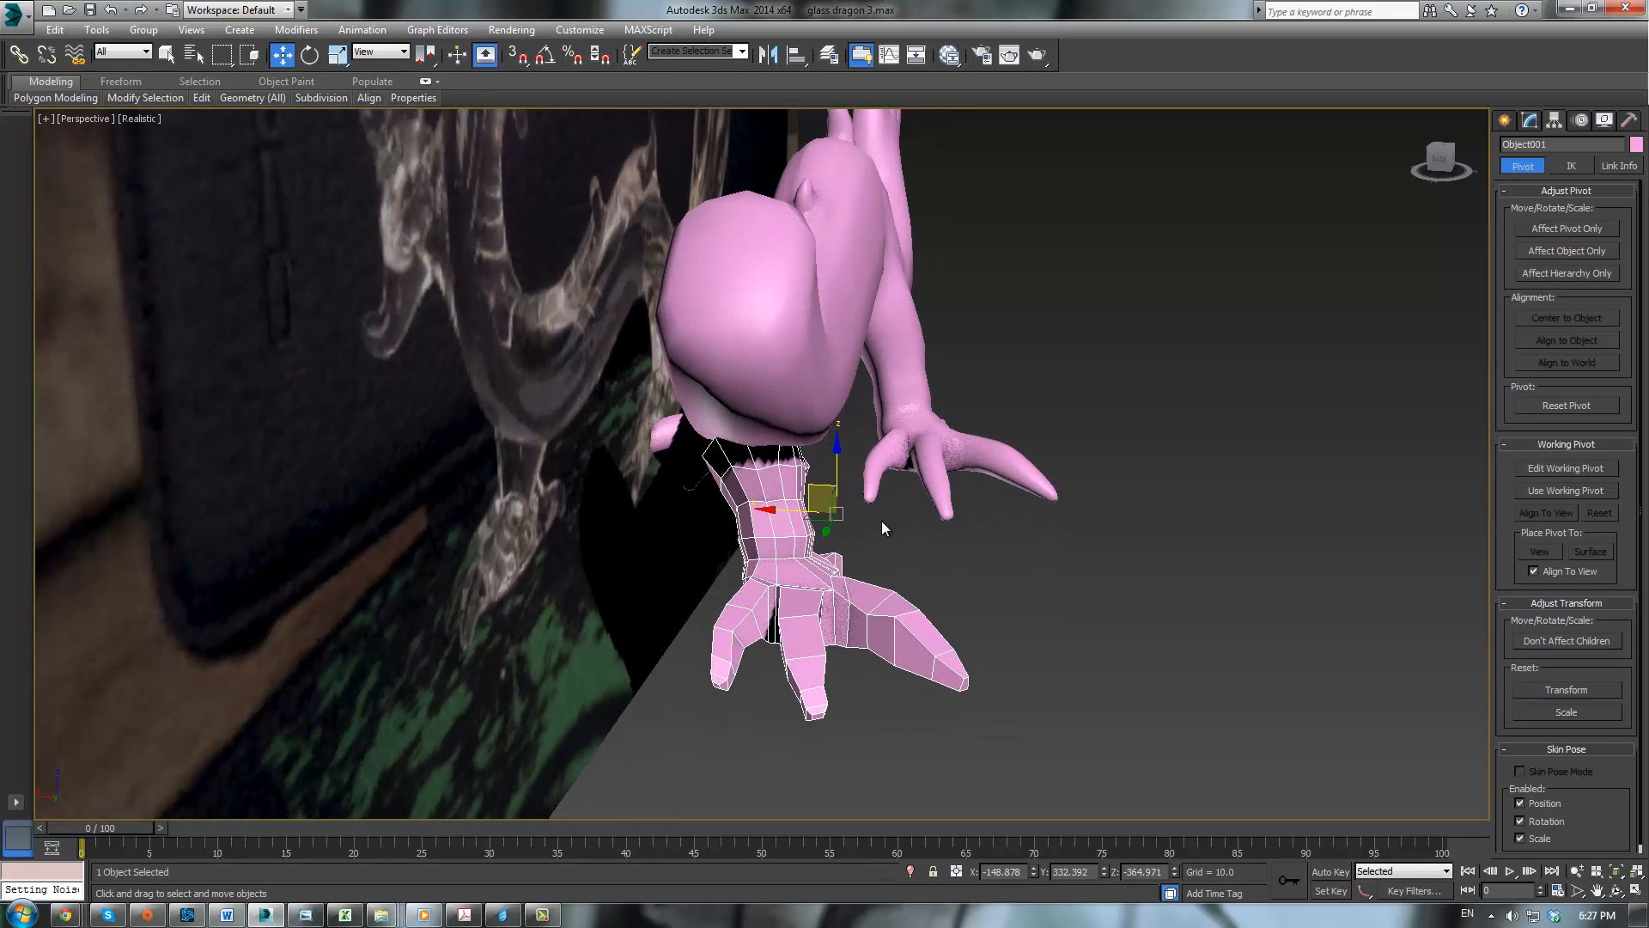
Step: Rotate the cloned leg to turn its toes to a different direction than the original foot
key("e")
left_click_drag(854, 531, 820, 523)
middle_click_drag(823, 533, 874, 485, "alt")
key("w")
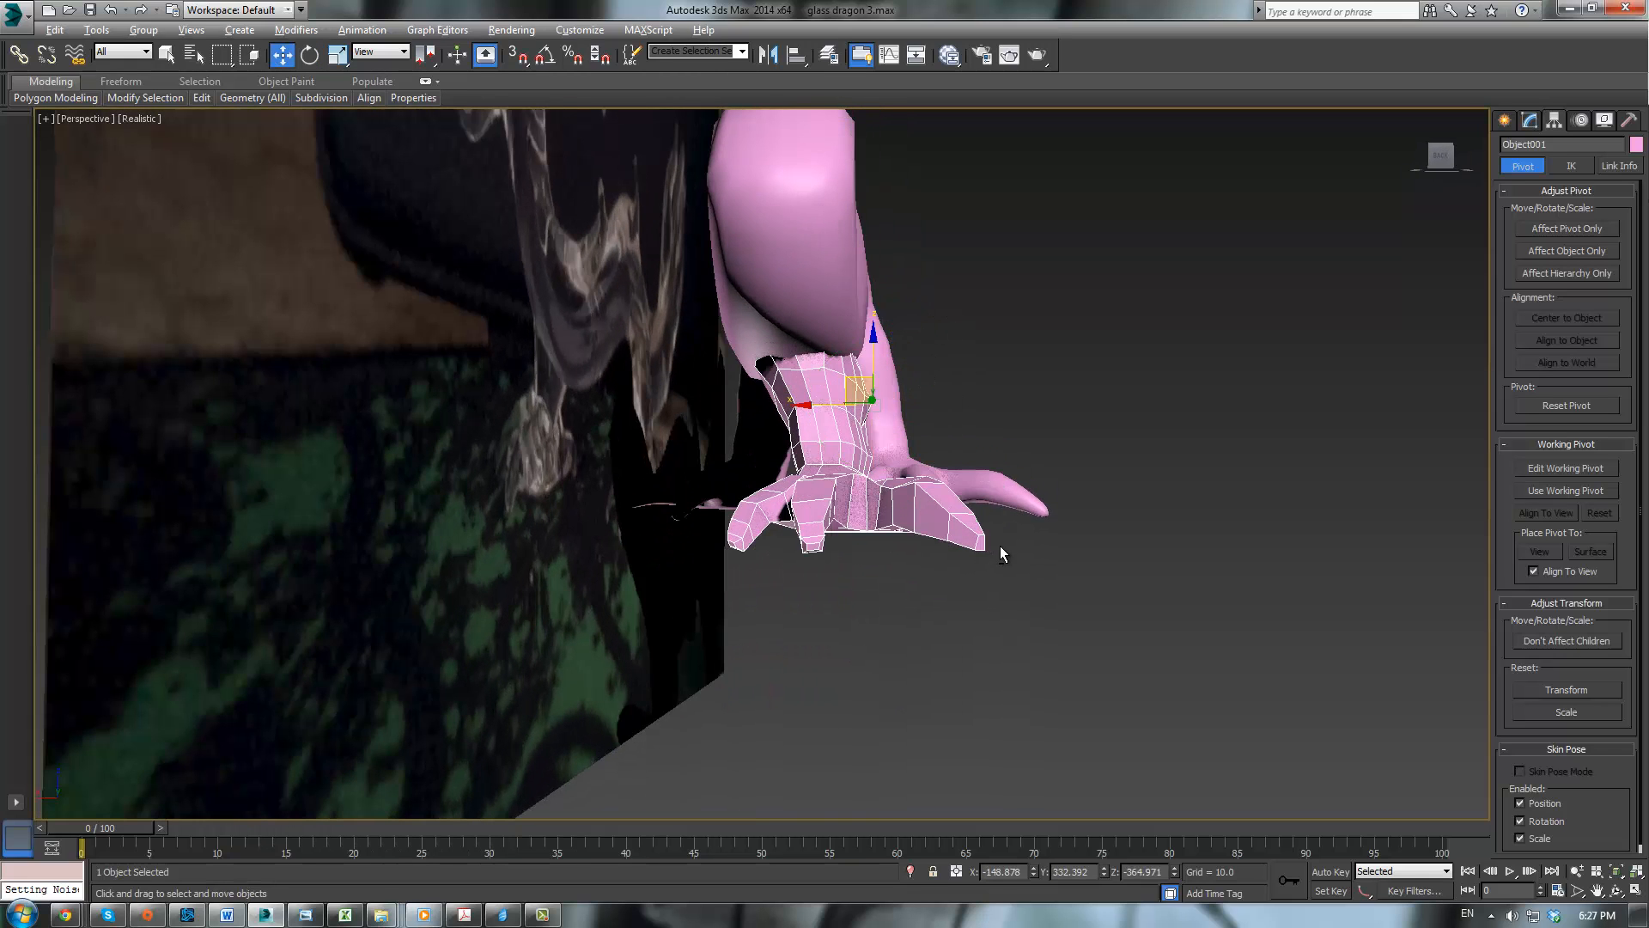
Step: Move the cloned leg along Y clear of the body and switch it to vertex editing
middle_click_drag(1000, 544, 616, 523, "alt")
left_click_drag(394, 474, 82, 429)
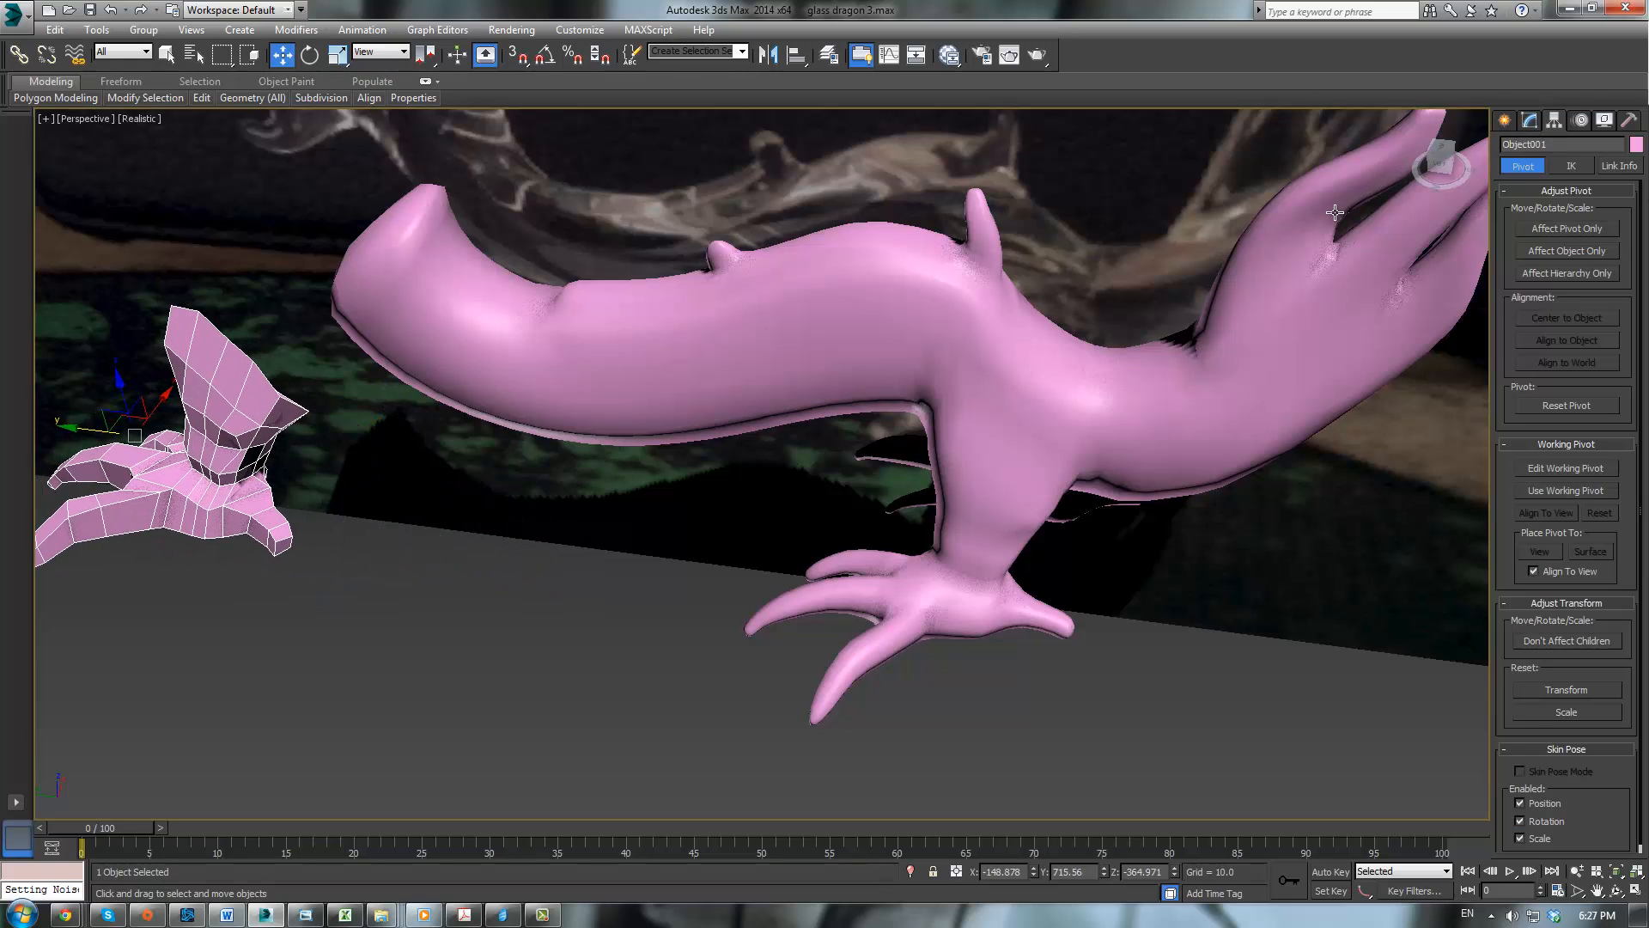
left_click(1529, 120)
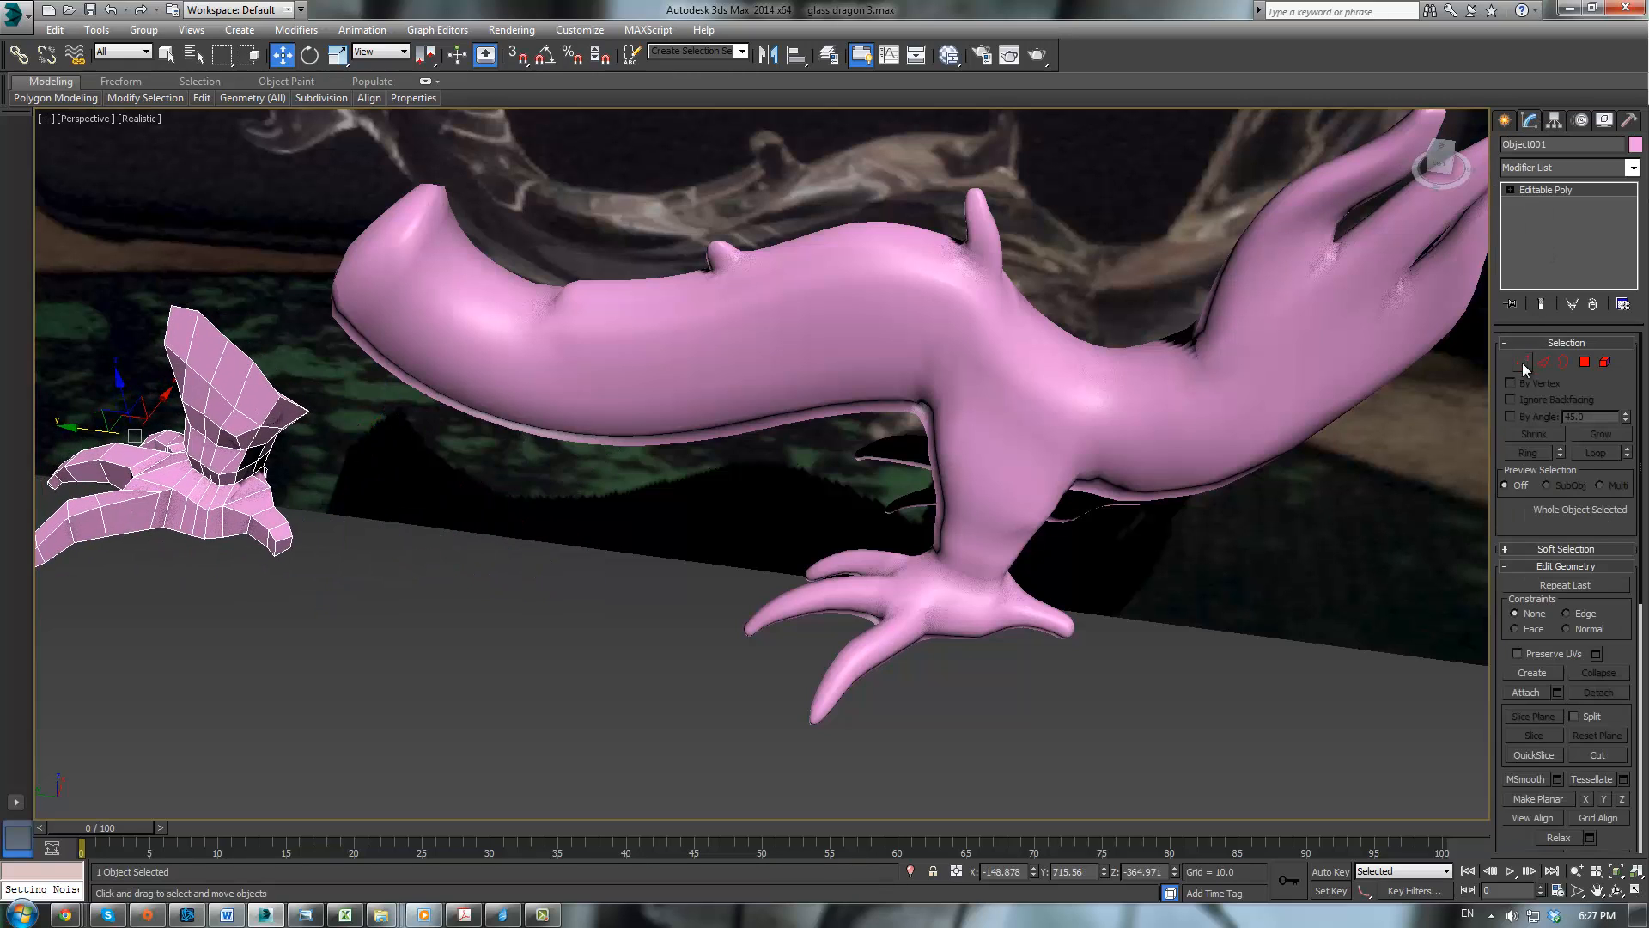
key("1")
middle_click_drag(409, 535, 855, 397, "alt")
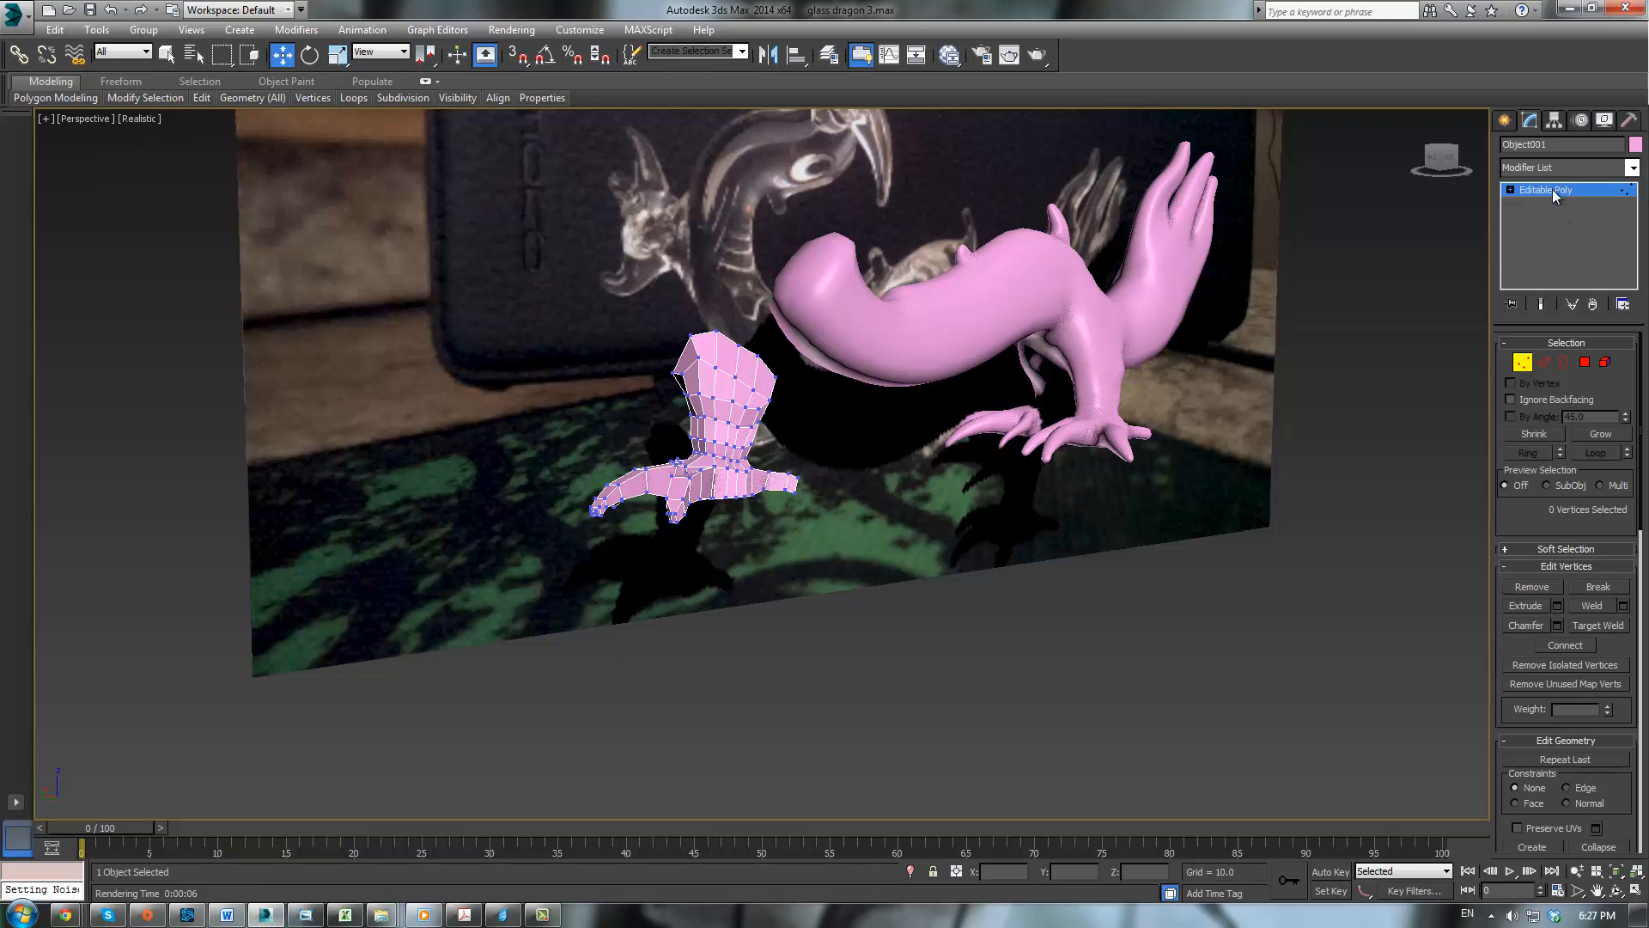
Step: Leave vertex editing and hide the reference photo plane
left_click(1353, 251)
left_click(740, 168)
right_click(739, 167)
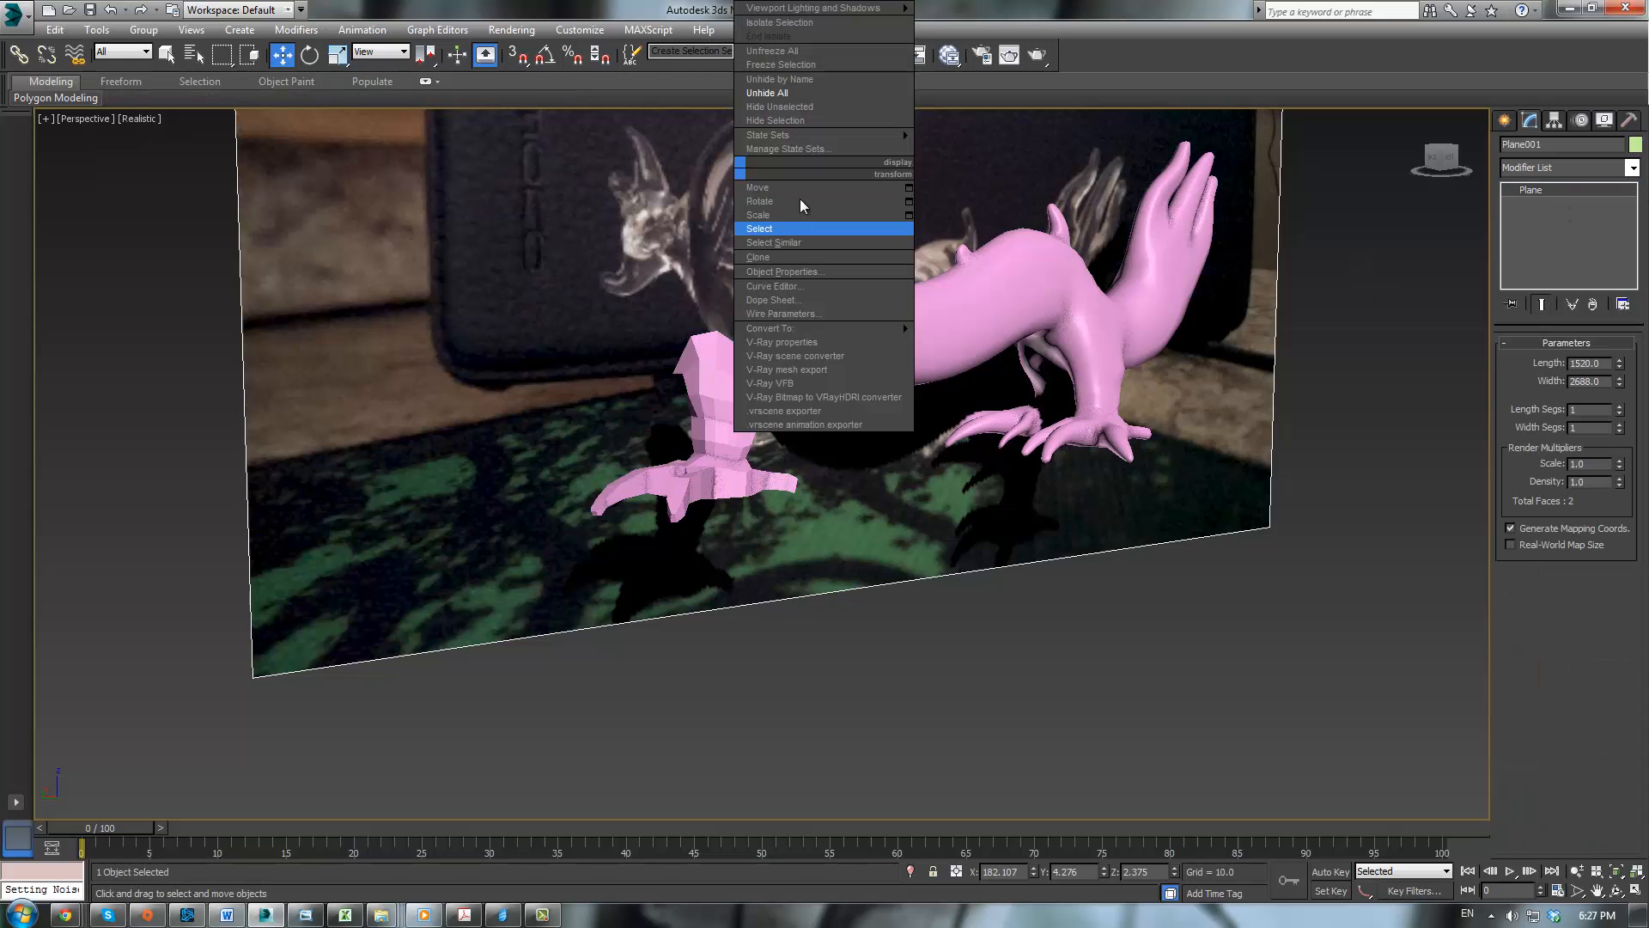
left_click(812, 122)
middle_click_drag(876, 541, 993, 545, "alt")
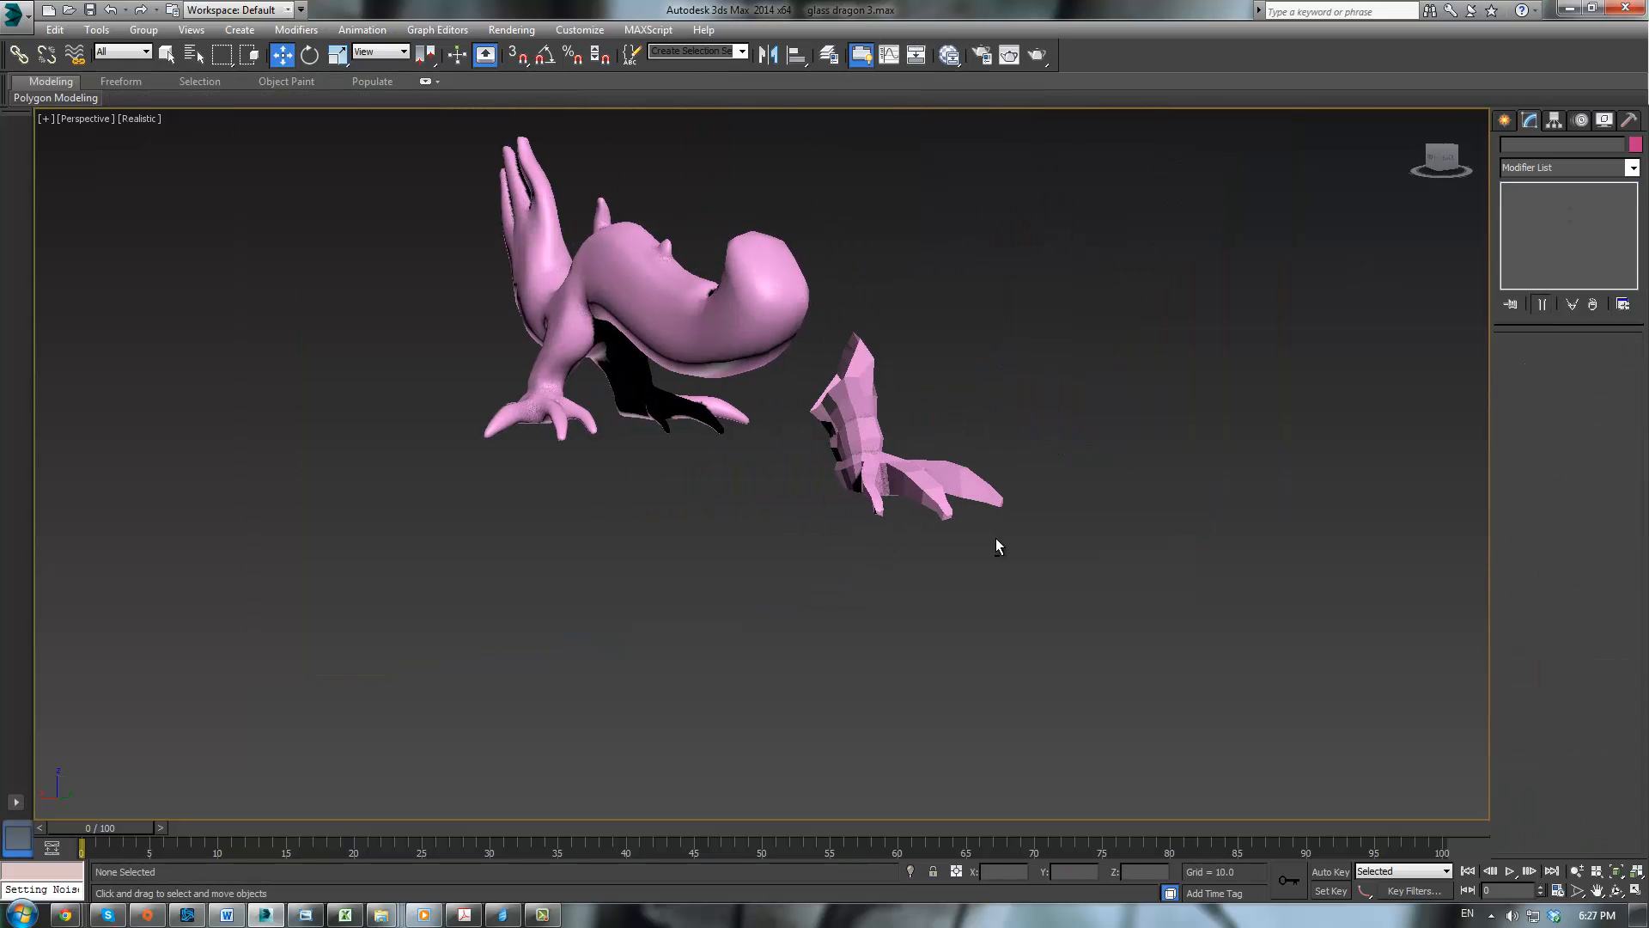
Step: Select four vertices along the low edge of the cloned leg's open rim and raise them to Z about -301
scroll(994, 545, "up", 3)
left_click(769, 347)
middle_click_drag(770, 347, 857, 467, "alt")
scroll(992, 513, "up", 3)
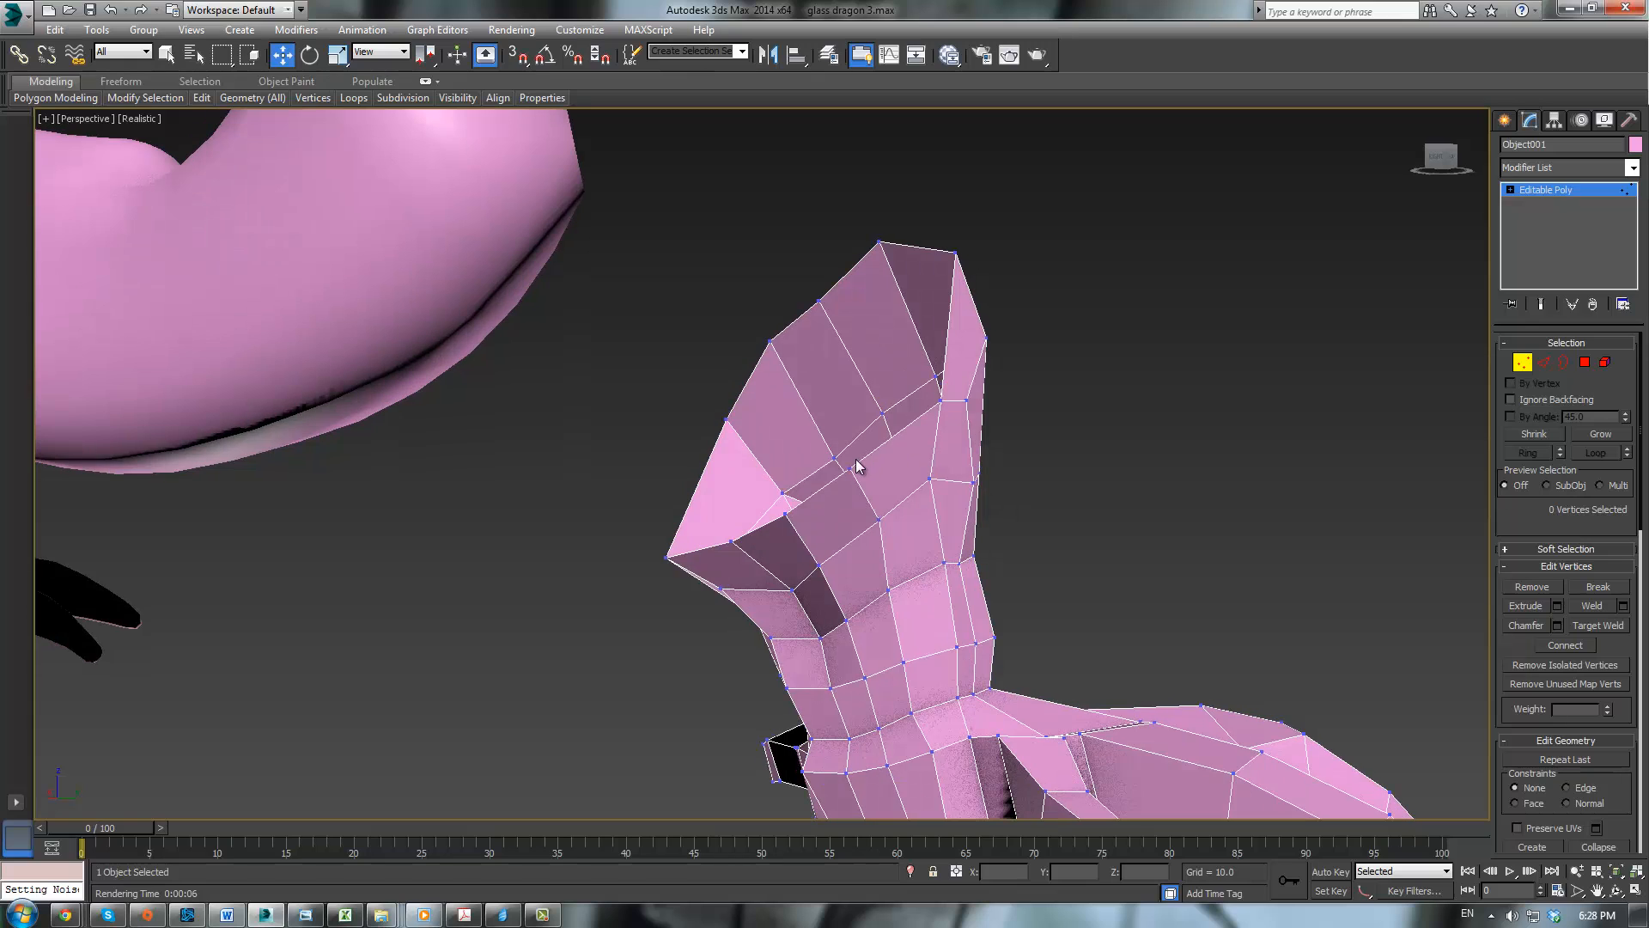
left_click(848, 467)
left_click(784, 515, "ctrl")
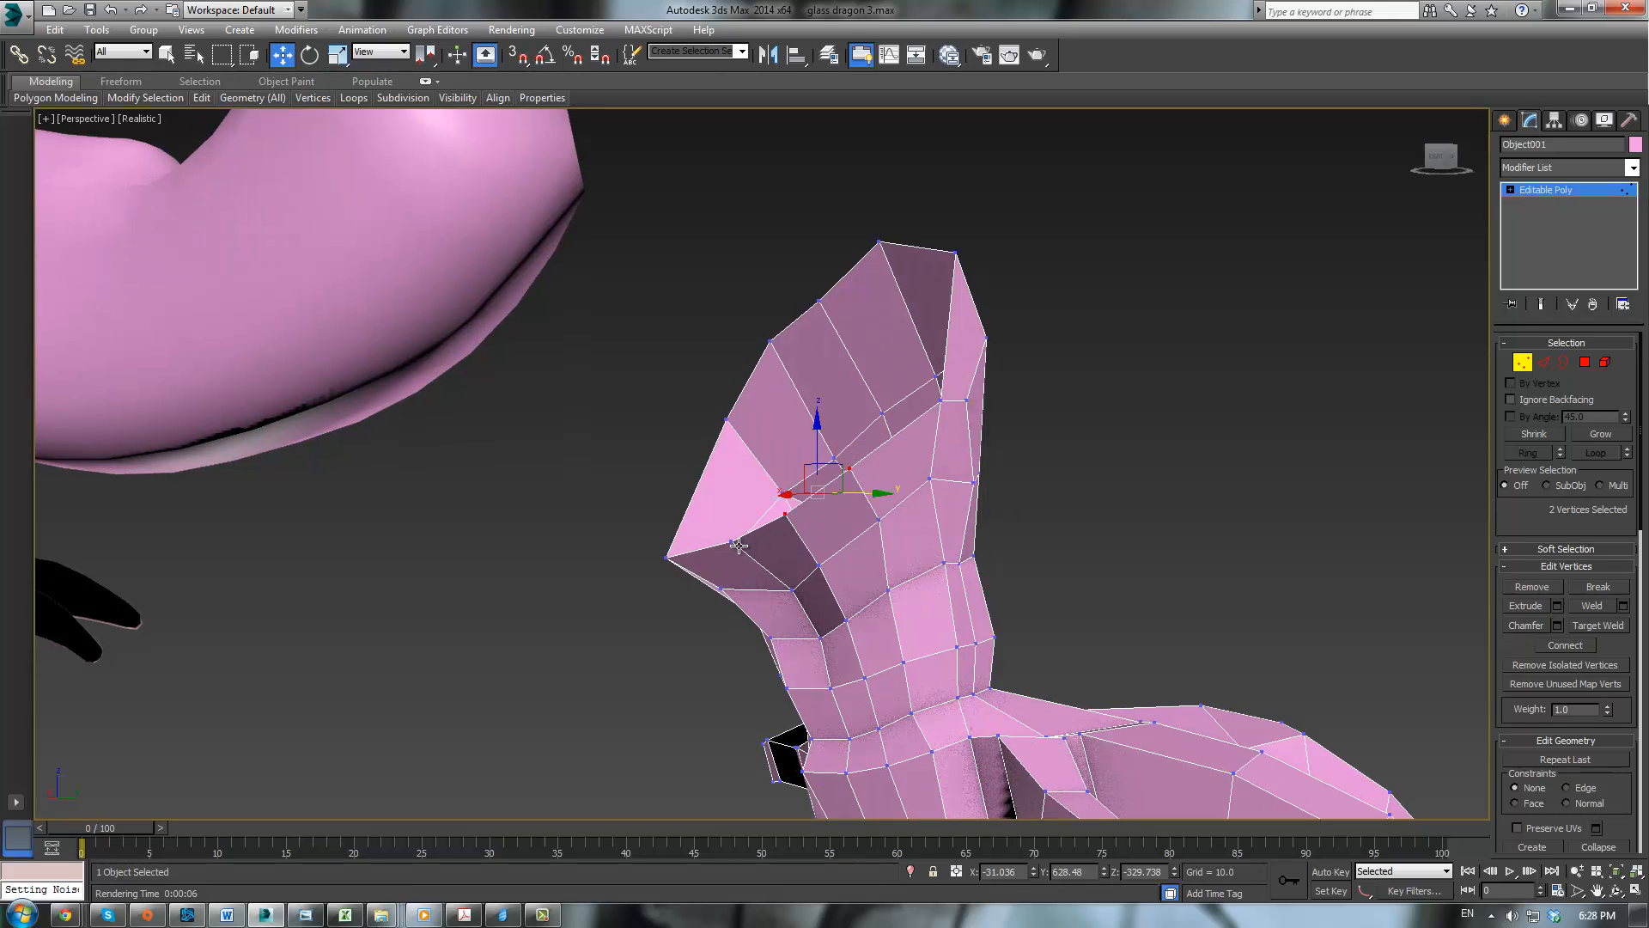
left_click(731, 541, "ctrl")
left_click(664, 559, "ctrl")
middle_click_drag(664, 559, 822, 453, "alt")
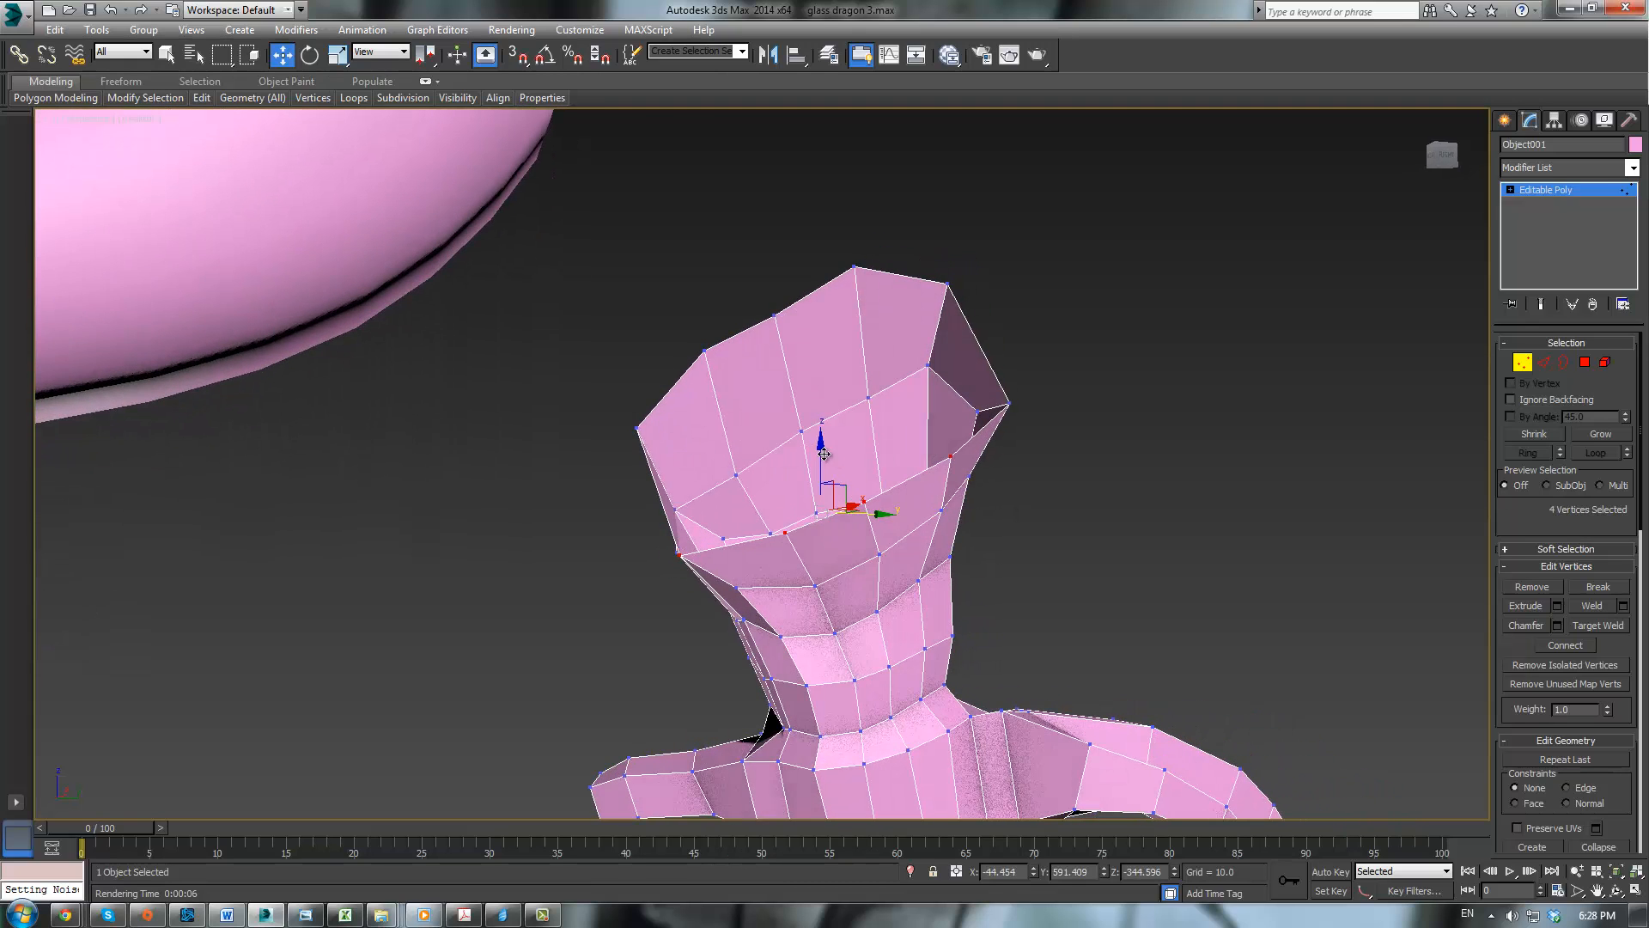
left_click_drag(813, 451, 810, 378)
Step: Raise a side vertex below the cloned leg's rim to Z about -345 and shift the vertex beneath it to X about -94
middle_click_drag(810, 378, 898, 352, "alt")
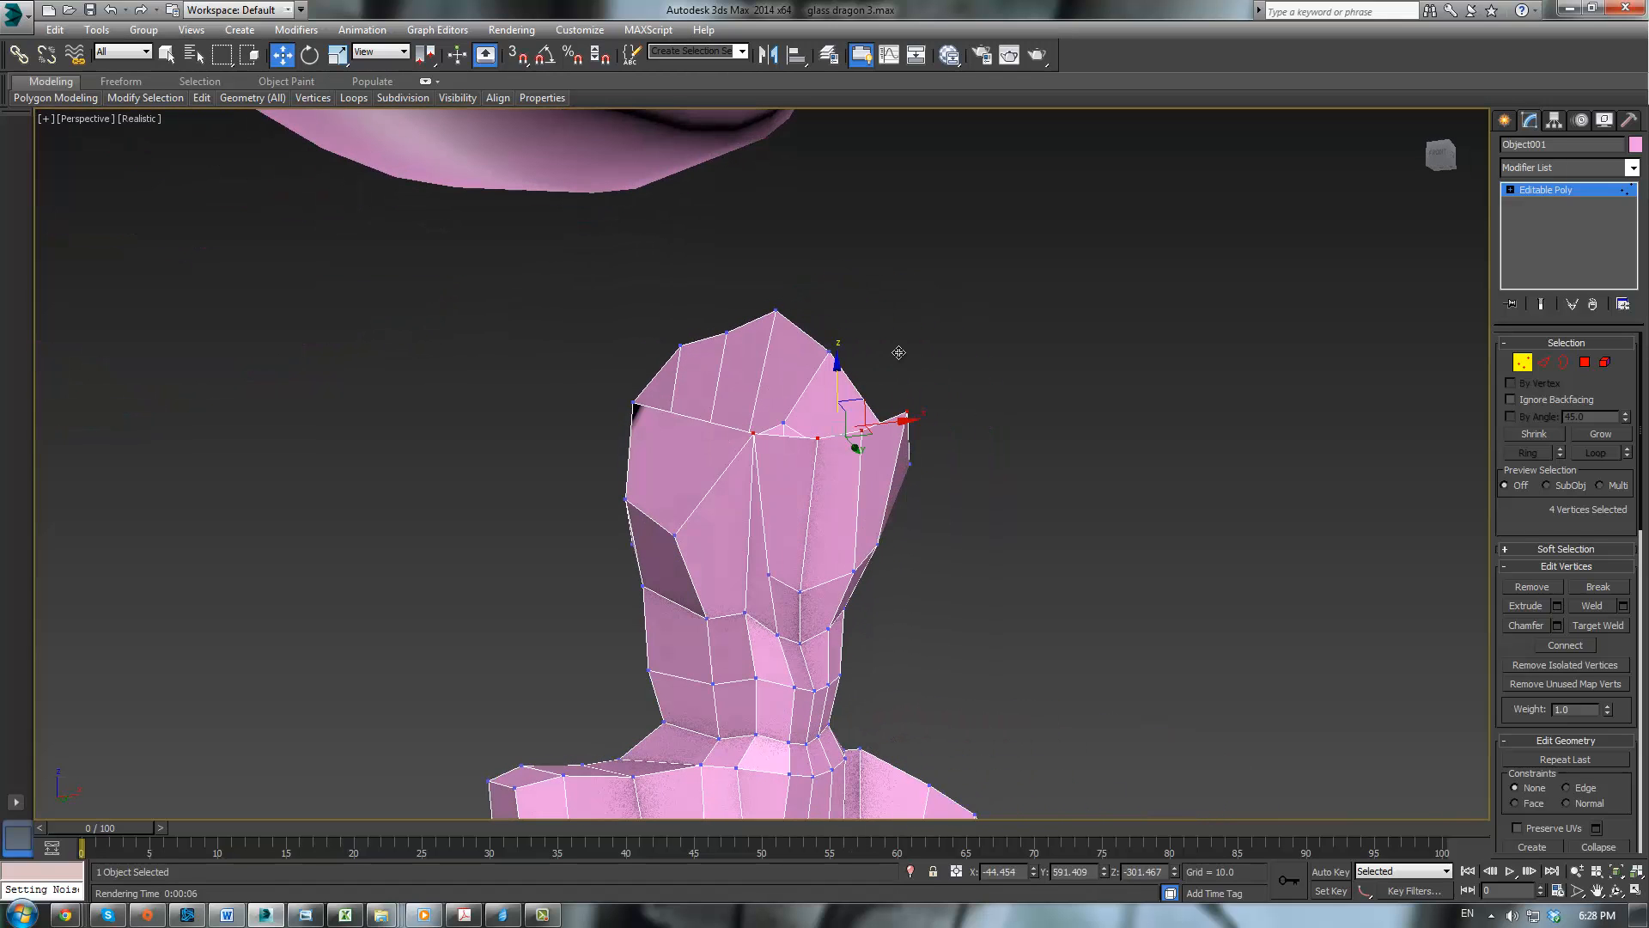
left_click(672, 535)
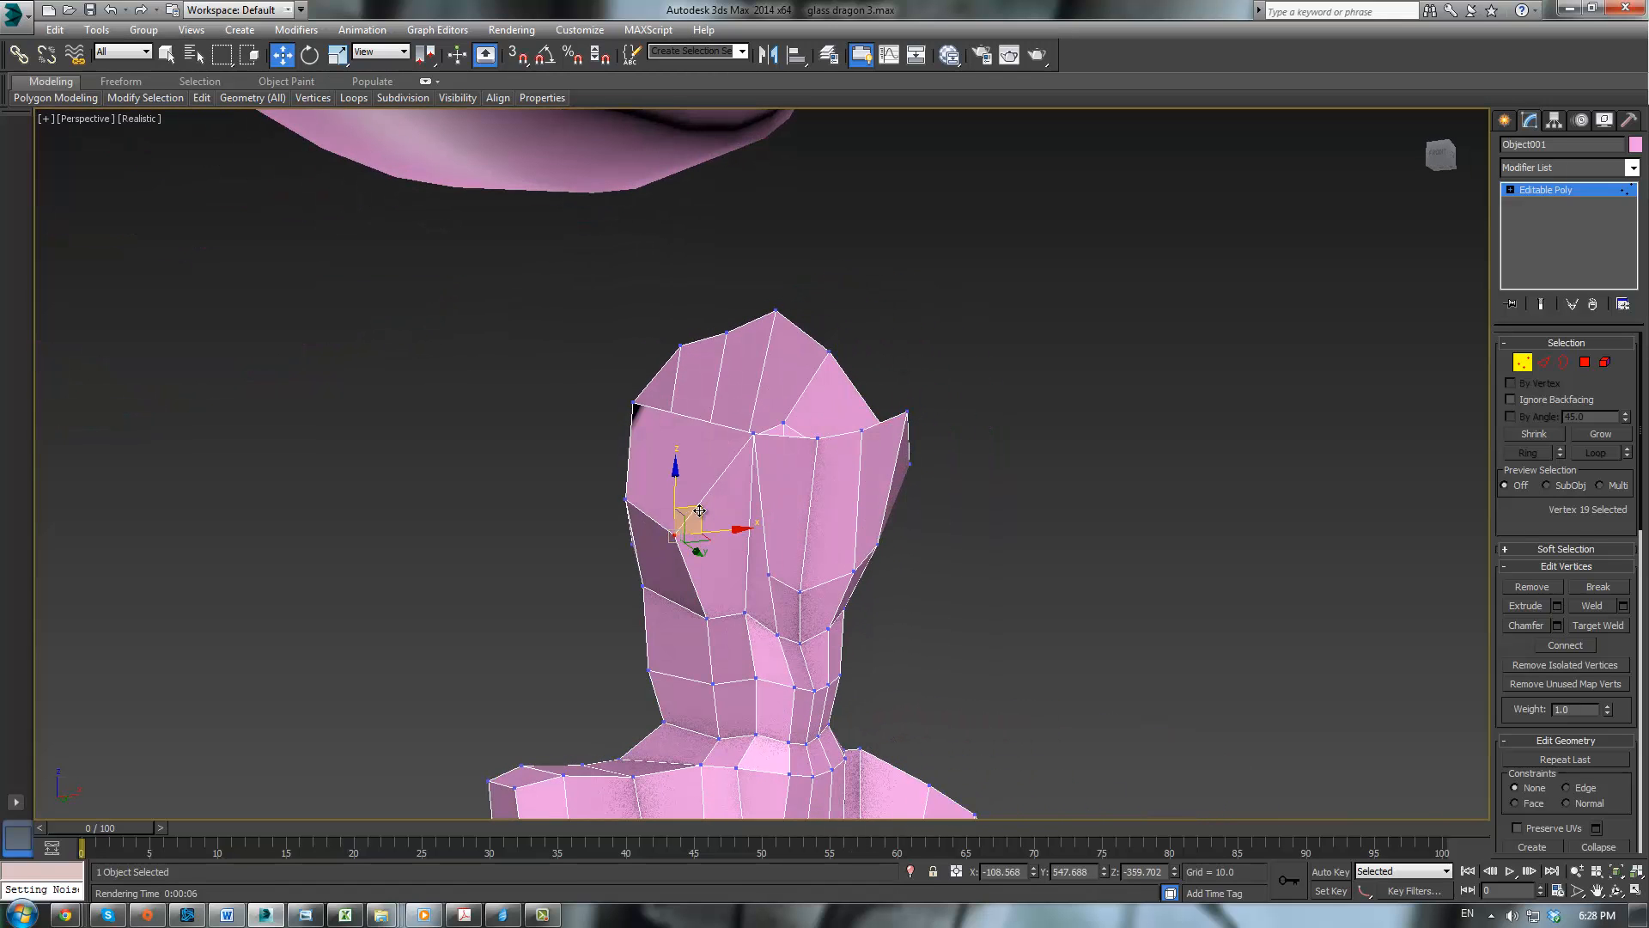
left_click_drag(700, 510, 696, 479)
middle_click_drag(695, 479, 734, 604, "alt")
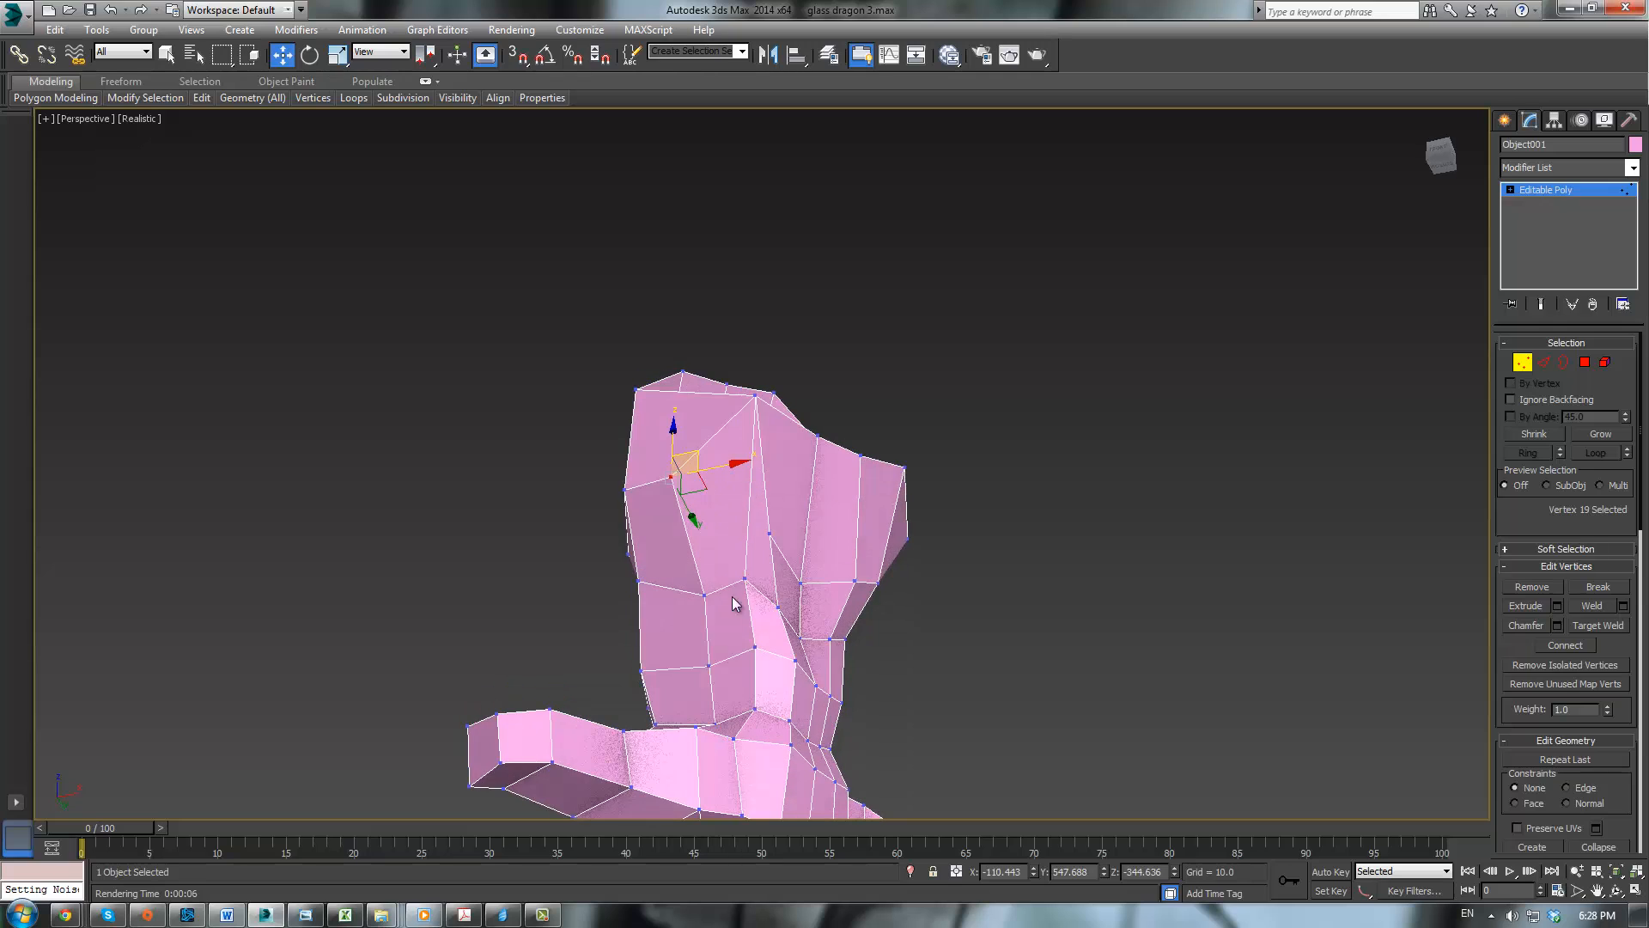
left_click(744, 577)
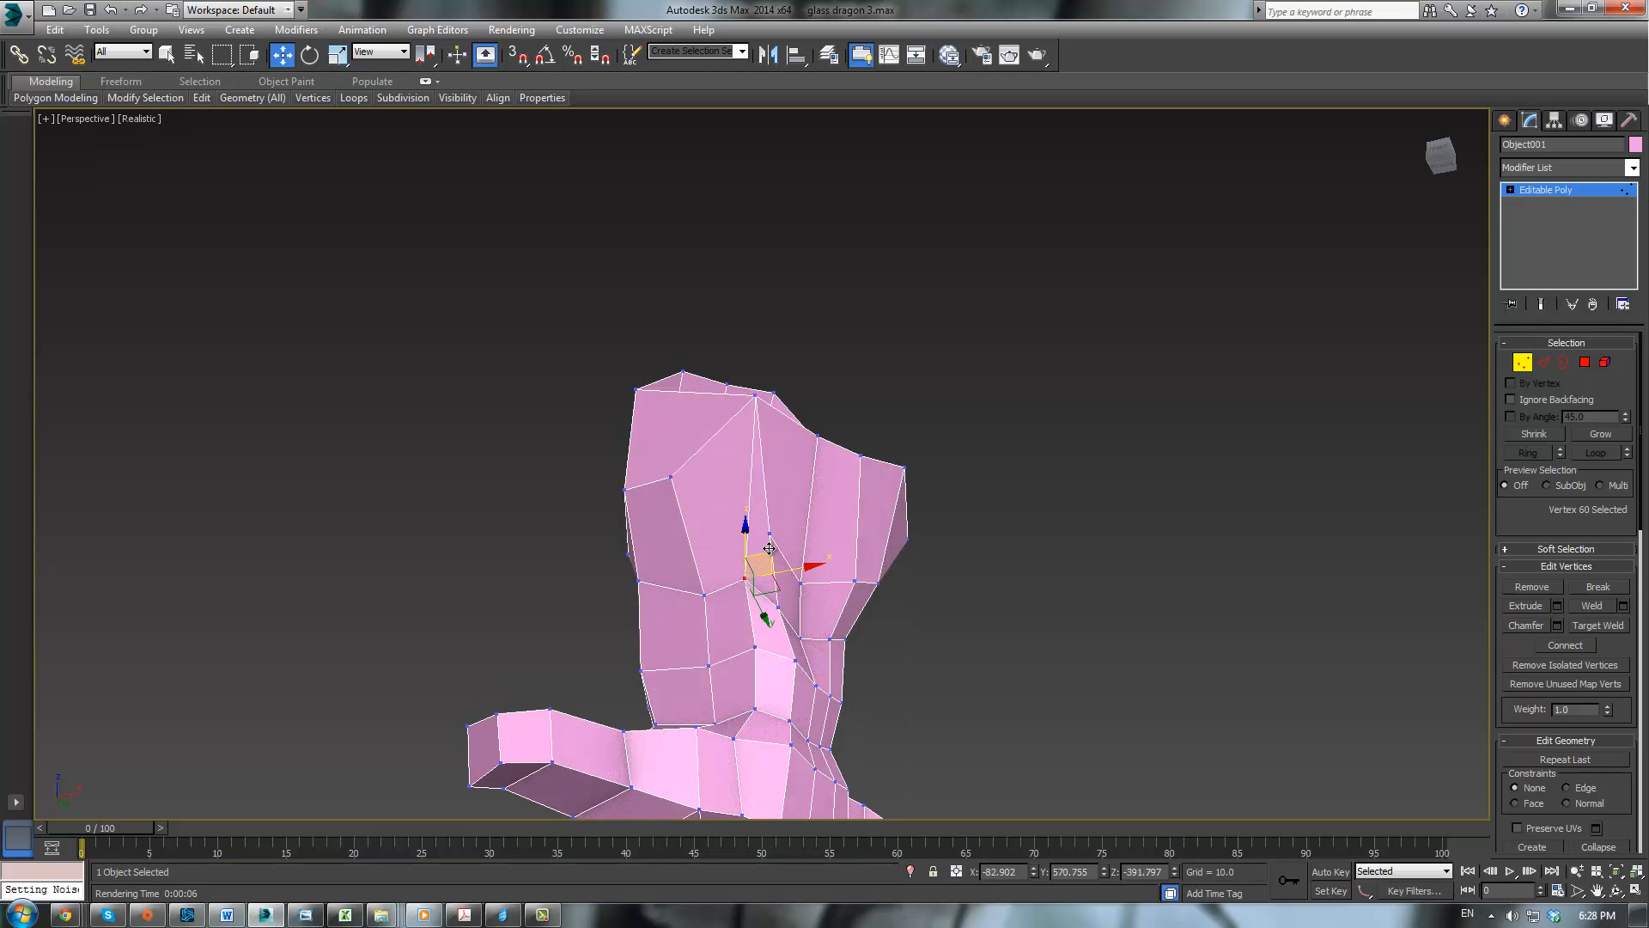
left_click_drag(745, 548, 767, 539)
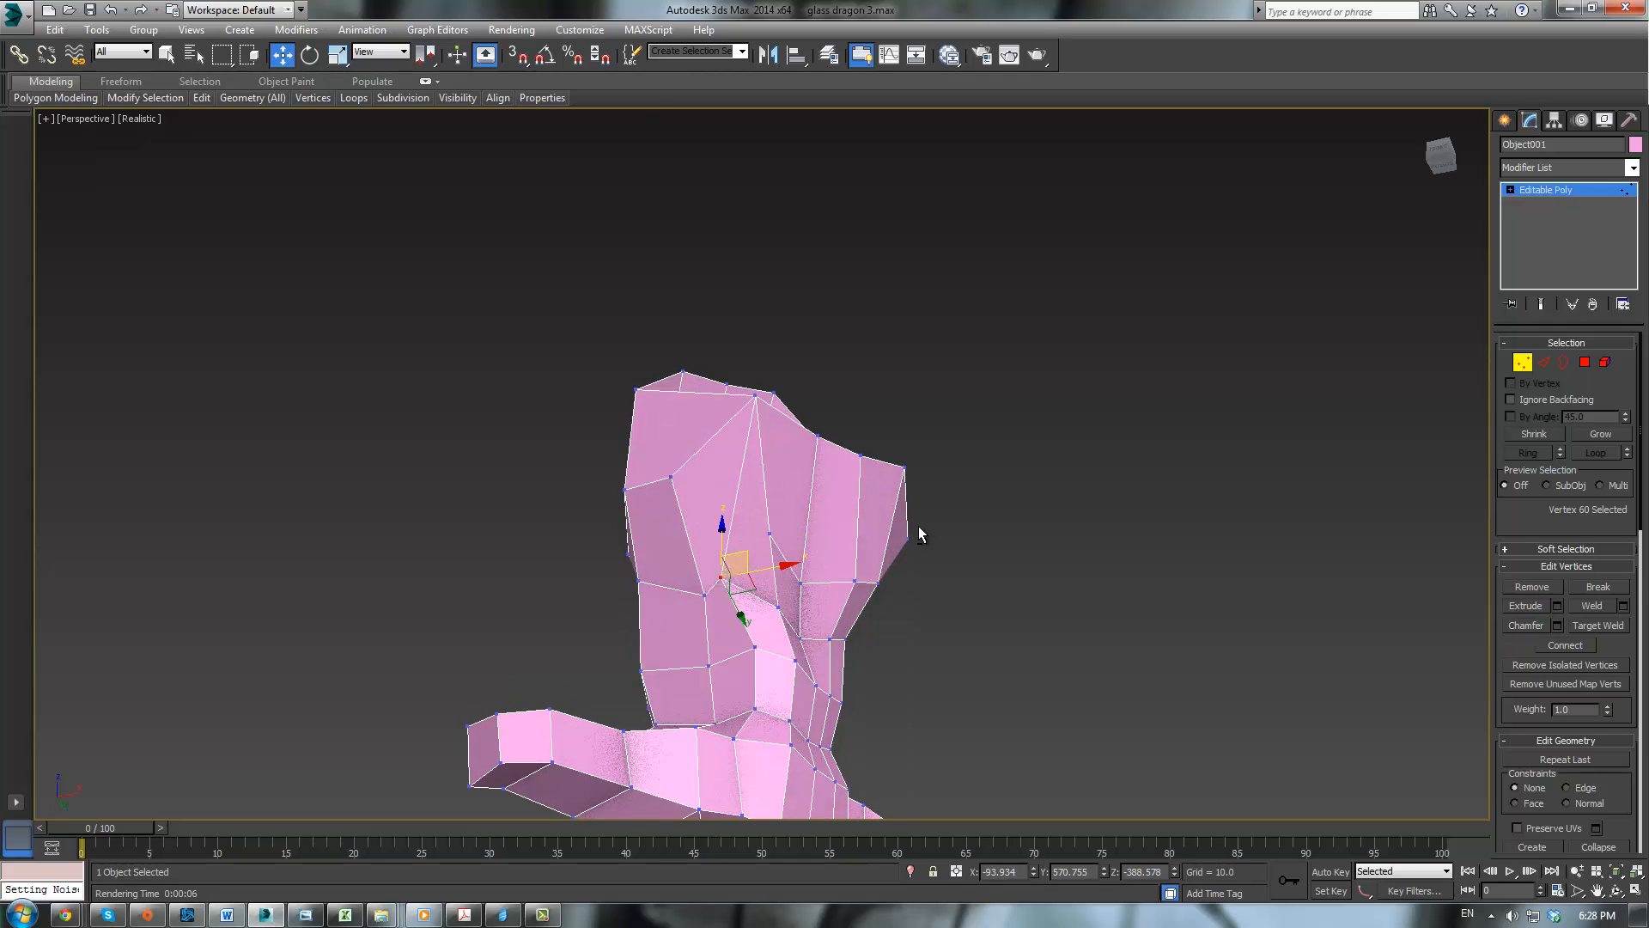
middle_click_drag(919, 534, 807, 608, "alt")
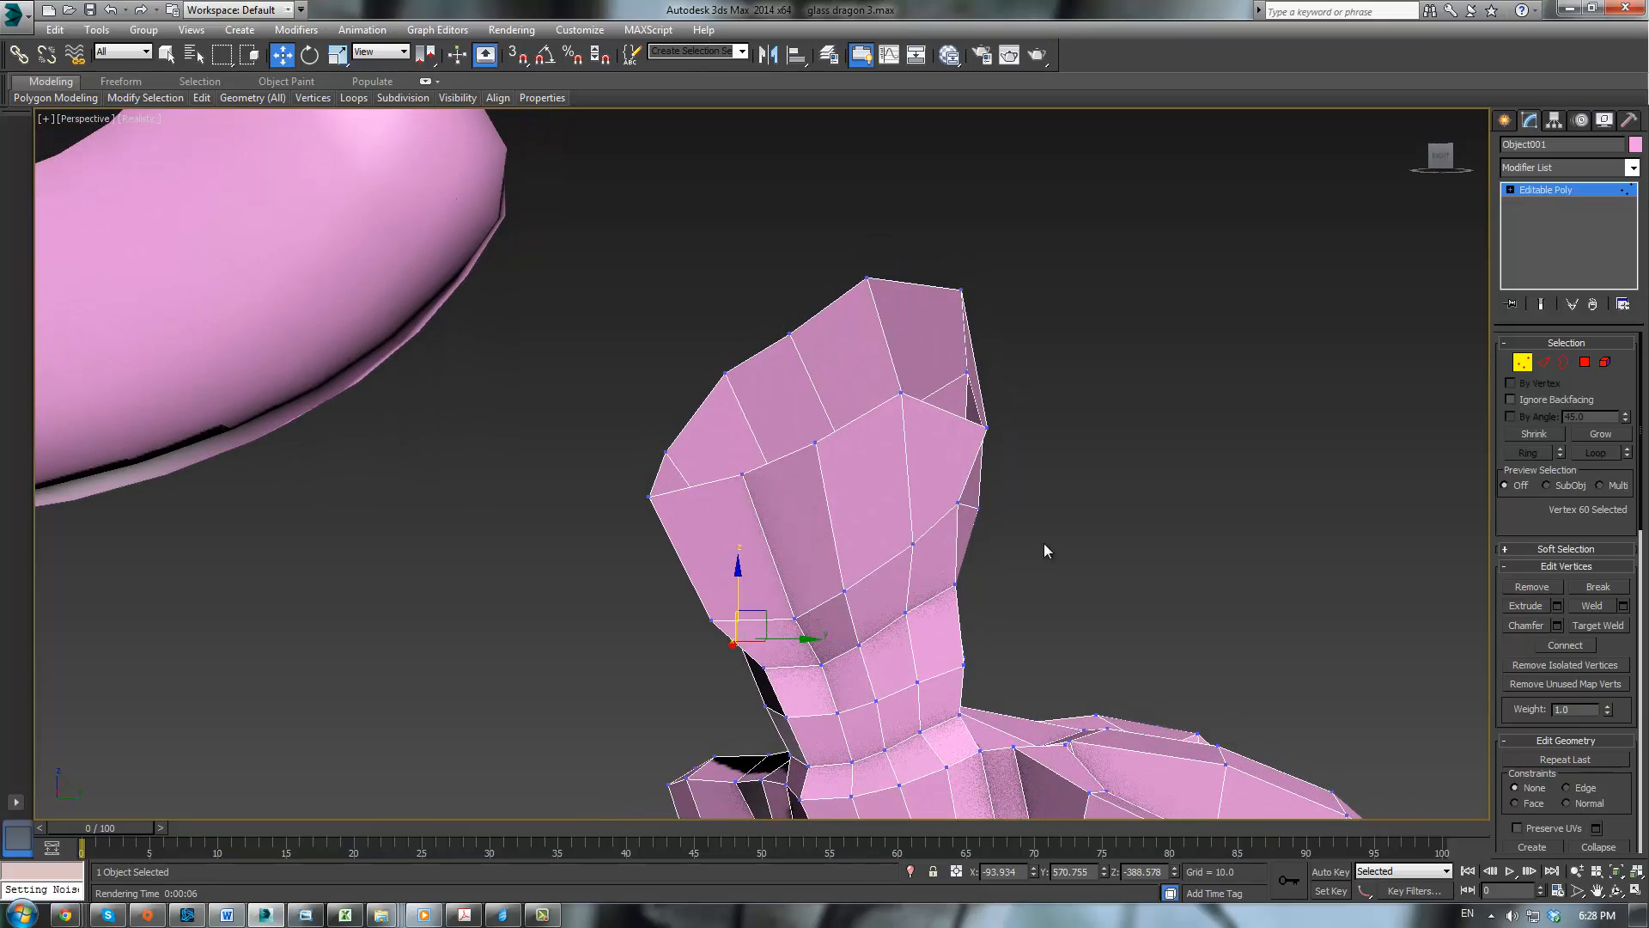
Step: Select four vertices at the high end of the cloned leg's rim and lower them to Z about -266
middle_click_drag(1043, 543, 731, 272, "alt")
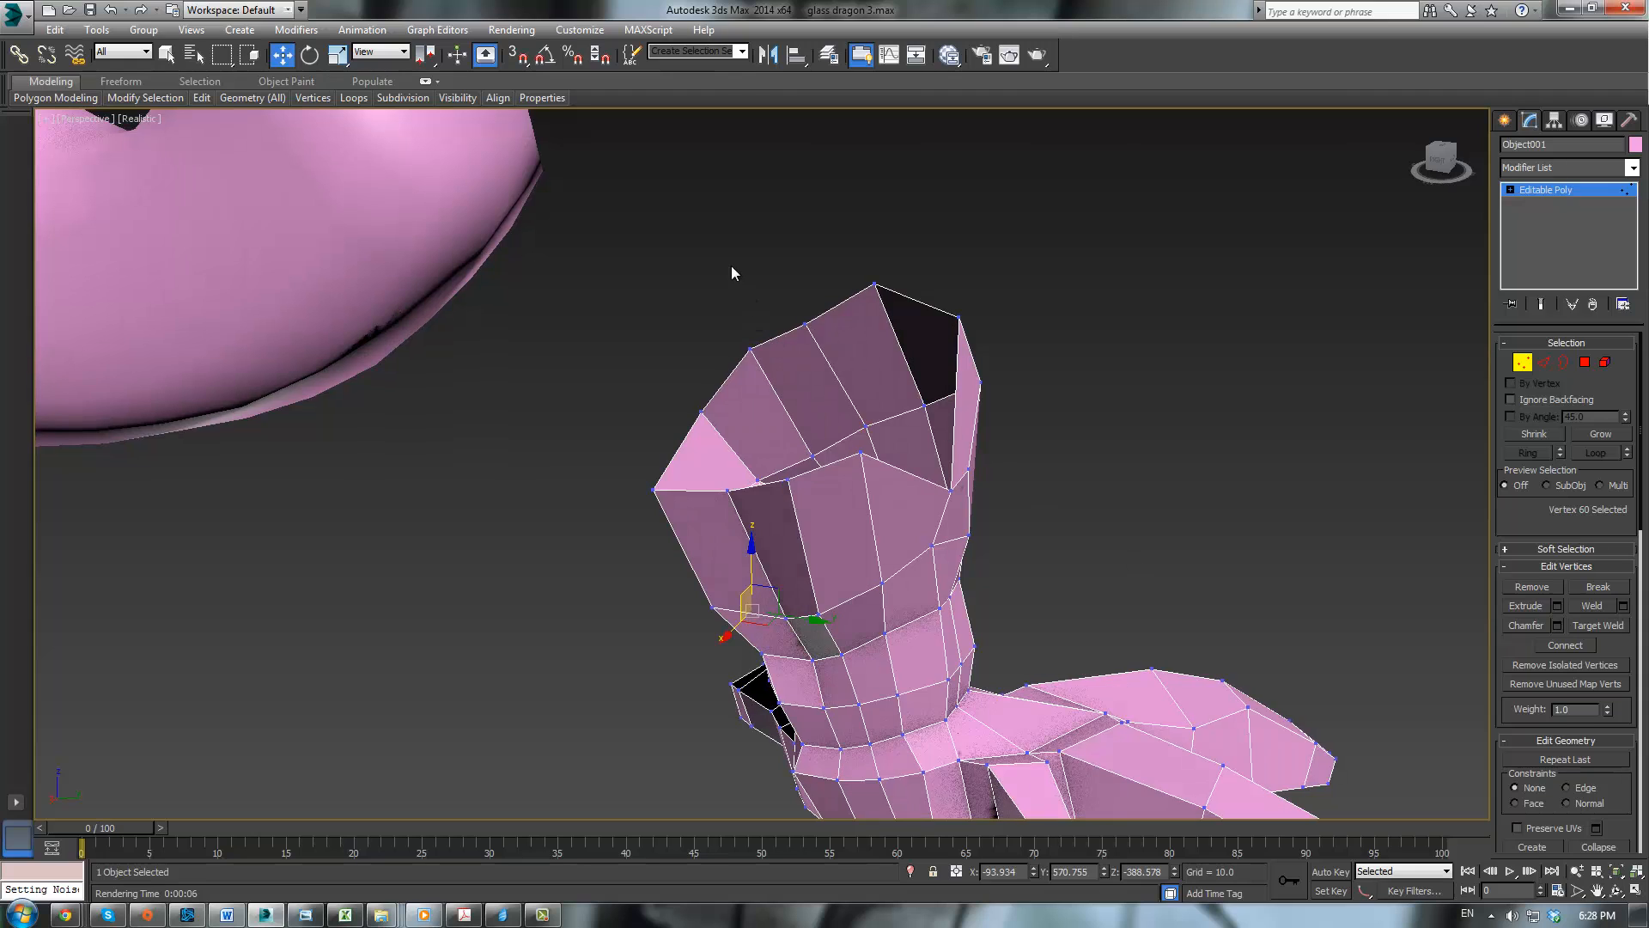
left_click_drag(1011, 352, 1012, 352)
left_click_drag(850, 265, 858, 301)
middle_click_drag(1031, 369, 835, 376, "alt")
left_click_drag(835, 376, 840, 378)
middle_click_drag(840, 378, 945, 393, "alt")
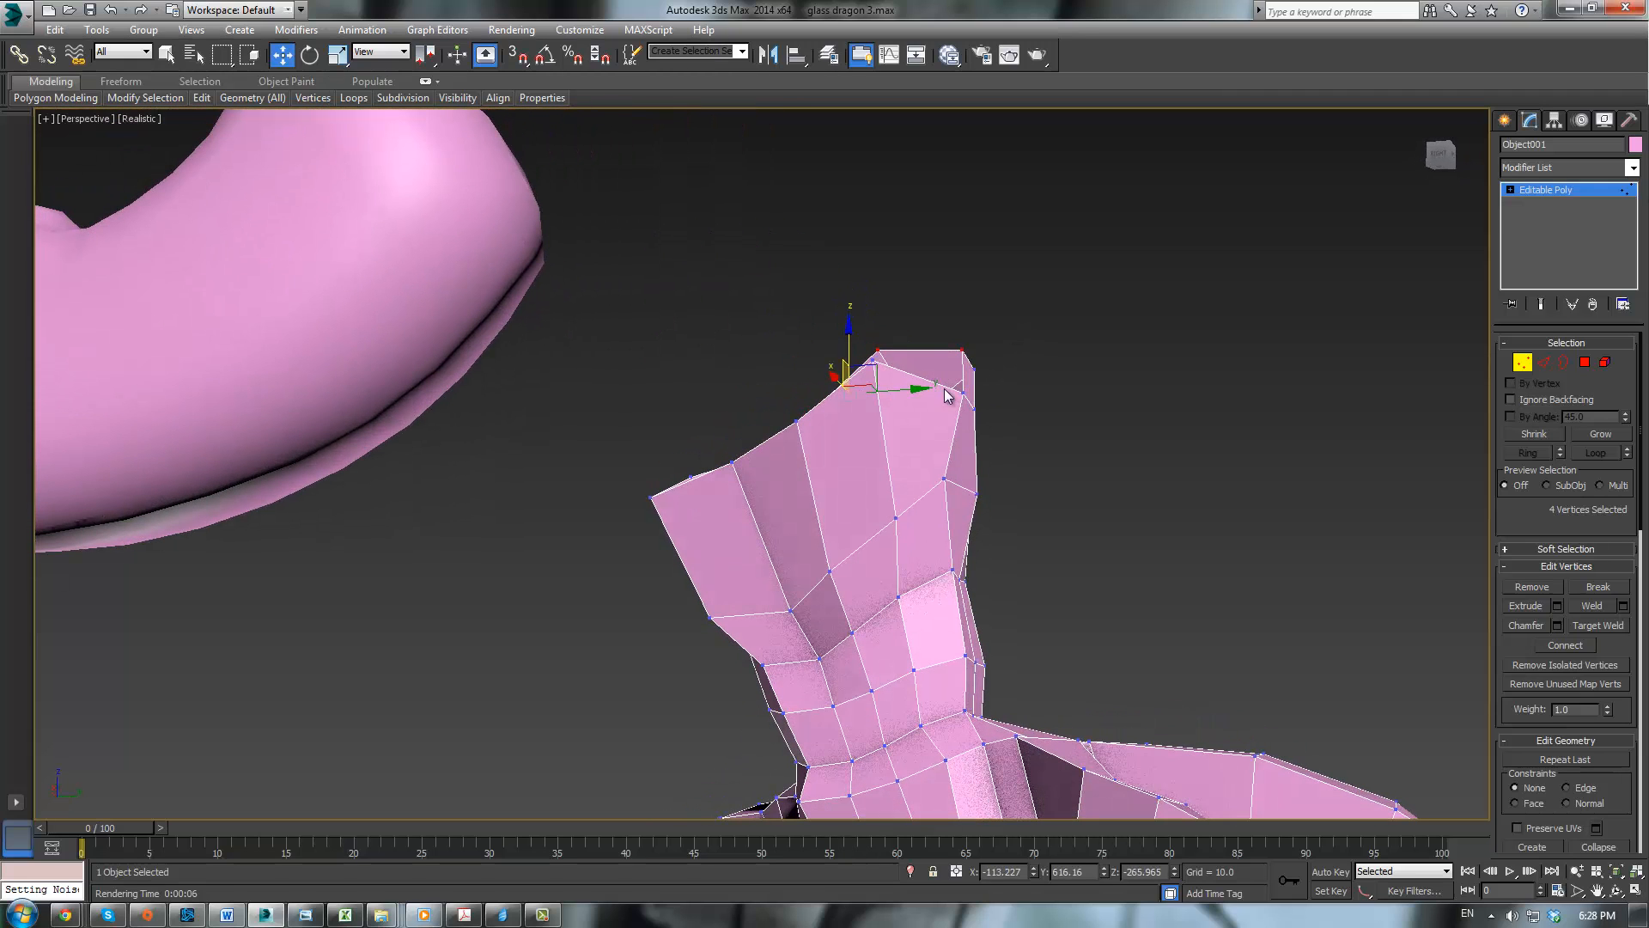
Step: Nudge a corner vertex of the rim, and move eight vertices around the rim's far side to Y about 627, Z about -281
left_click(962, 390)
left_click_drag(991, 364, 962, 356)
middle_click_drag(962, 357, 522, 335, "alt")
left_click_drag(526, 327, 682, 487)
middle_click_drag(684, 485, 959, 451, "alt")
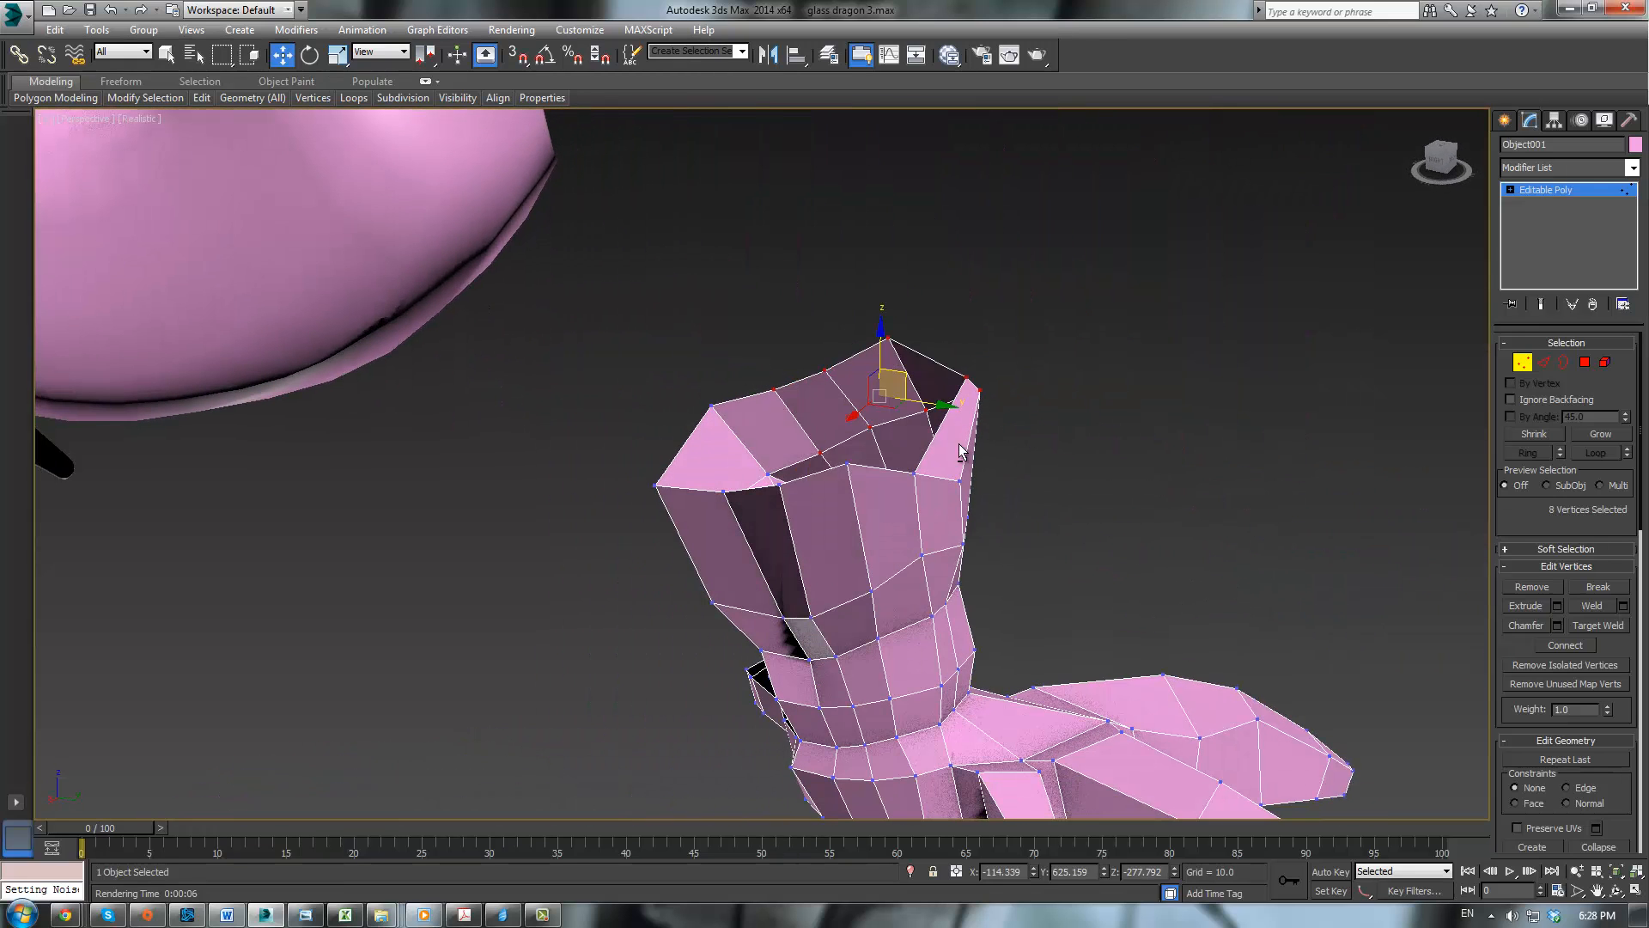
left_click_drag(893, 369, 895, 375)
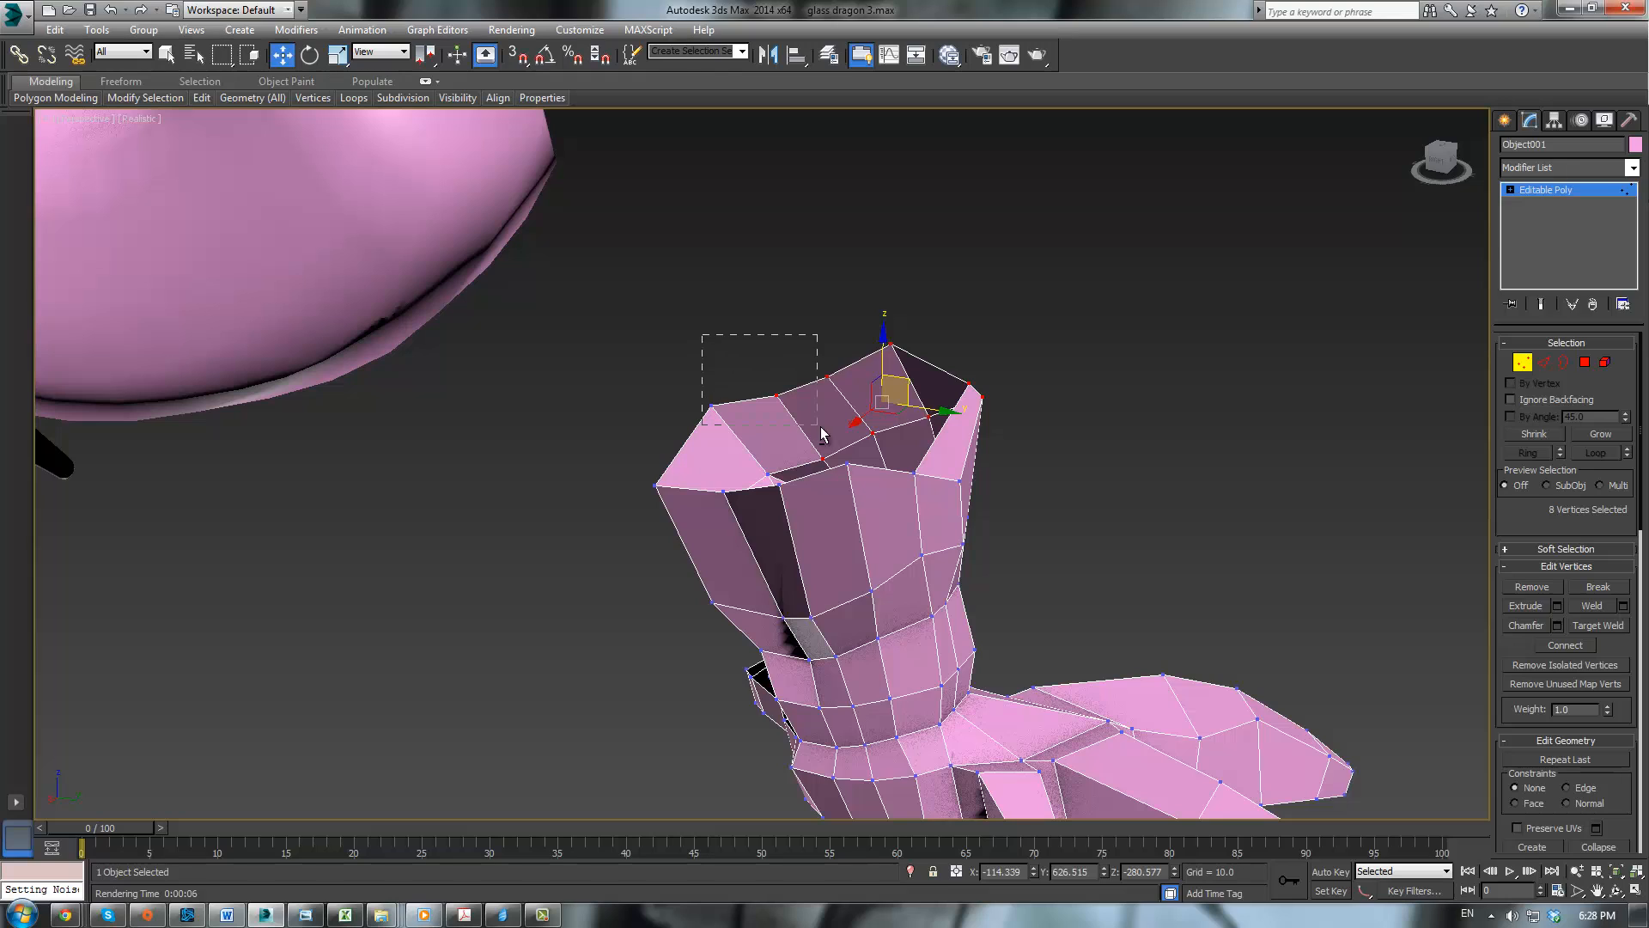
Step: Narrow the selection to six far-end rim vertices, move them to Y about 652, Z about -278, and lower the outermost ones further
left_click_drag(833, 476, 833, 476, "alt")
left_click(827, 375, "ctrl")
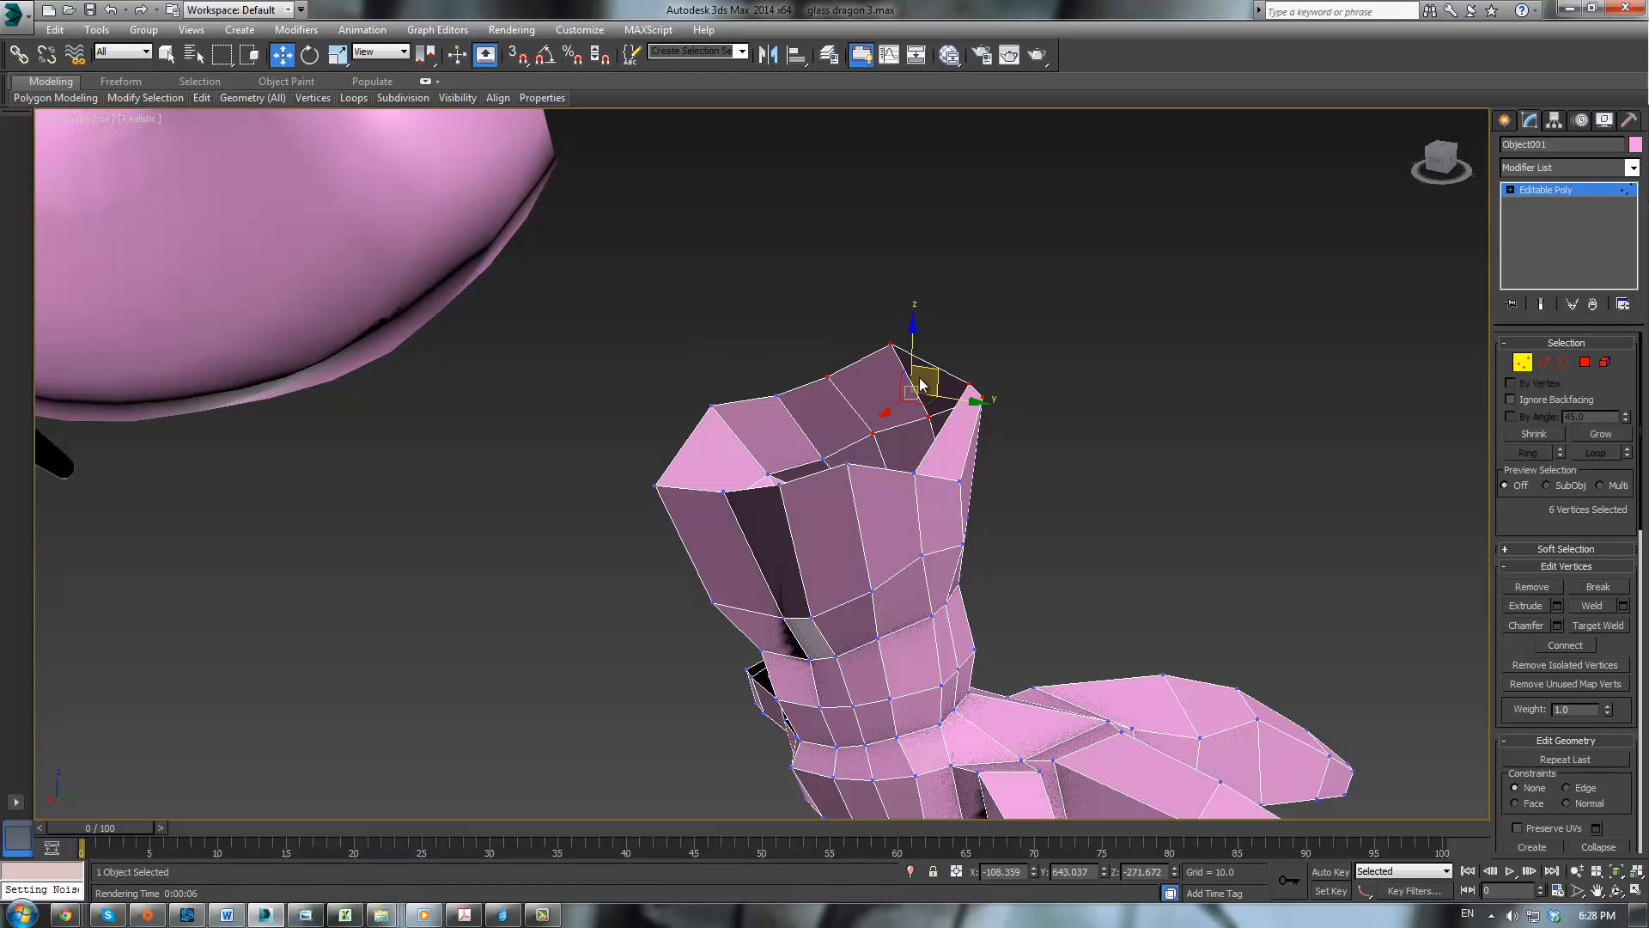
left_click_drag(937, 374, 955, 388)
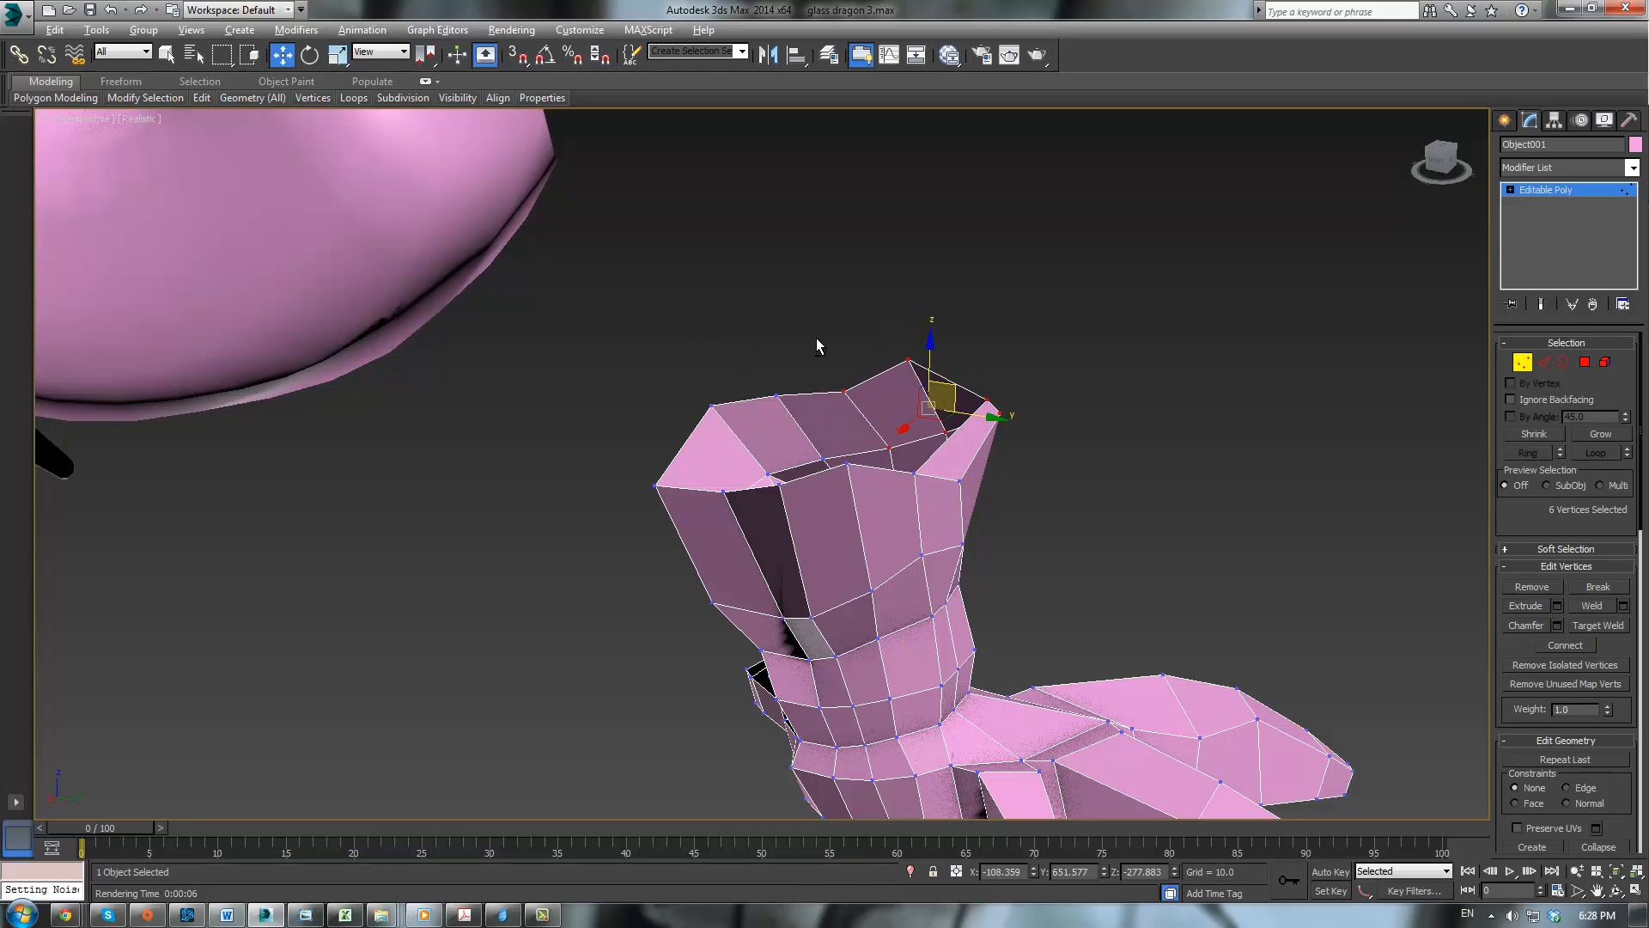
left_click_drag(903, 458, 903, 457, "alt")
left_click_drag(985, 386, 986, 403)
Step: Move the single side vertex at the rim's corner slightly inward along X and upward
middle_click_drag(1156, 416, 694, 352, "alt")
left_click_drag(755, 496, 755, 496, "alt")
middle_click_drag(755, 497, 931, 466, "alt")
left_click(864, 426)
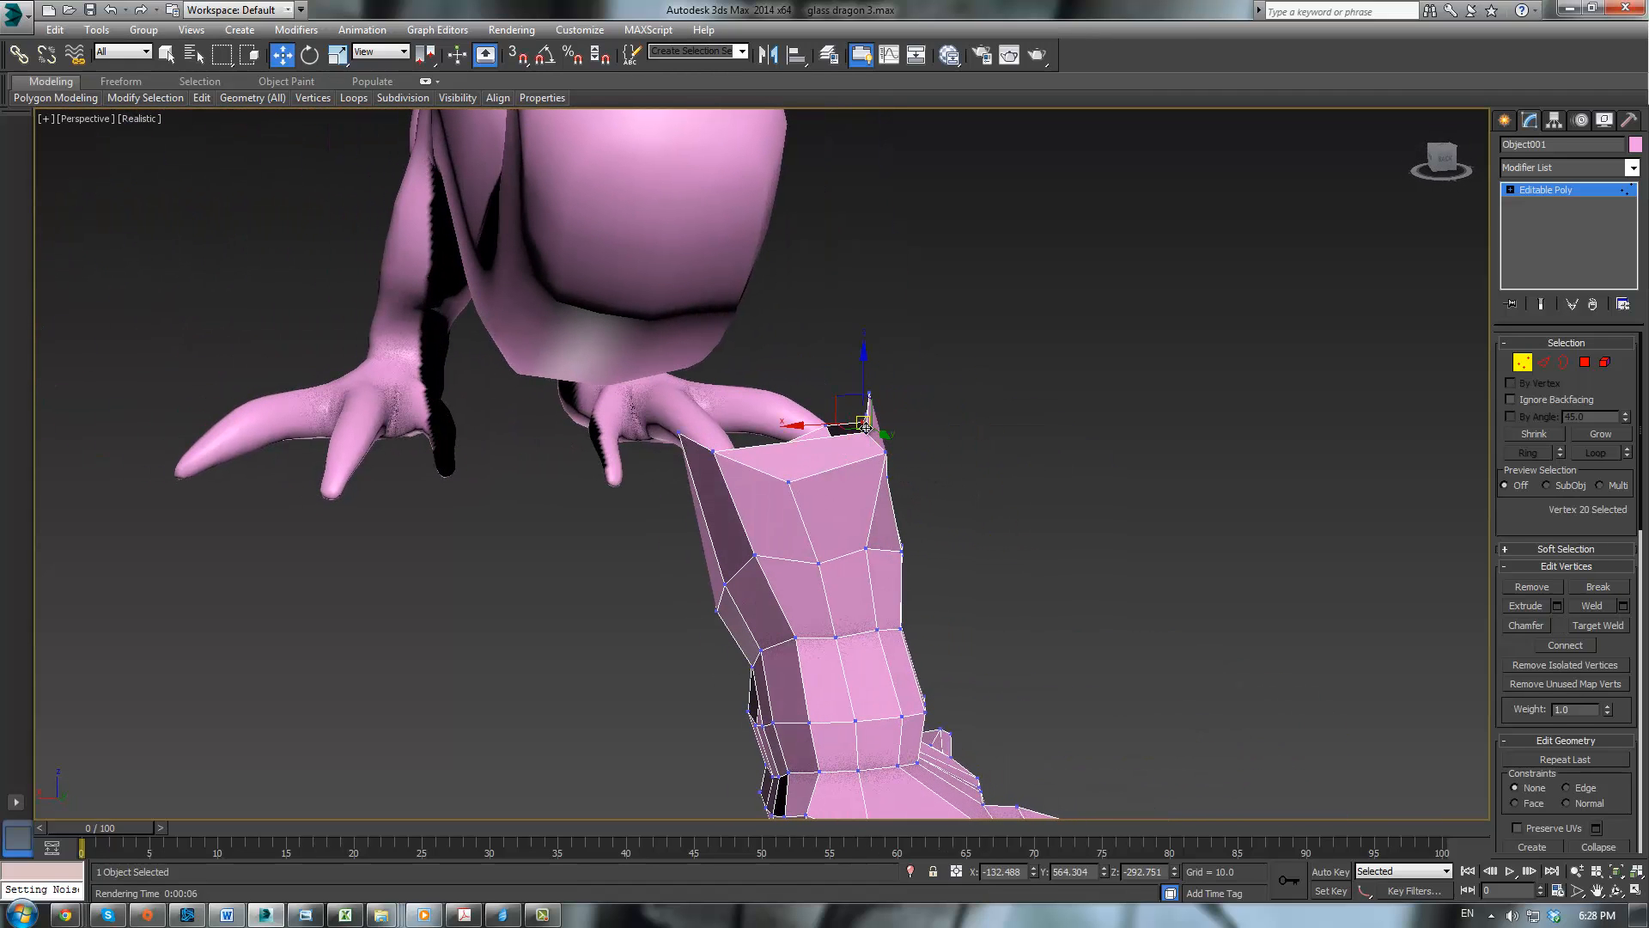
left_click_drag(851, 403, 816, 391)
Step: Reposition the opposite rim corner vertex to X about -43, Y about 671, Z about -275
middle_click_drag(816, 391, 870, 622, "alt")
left_click(913, 477)
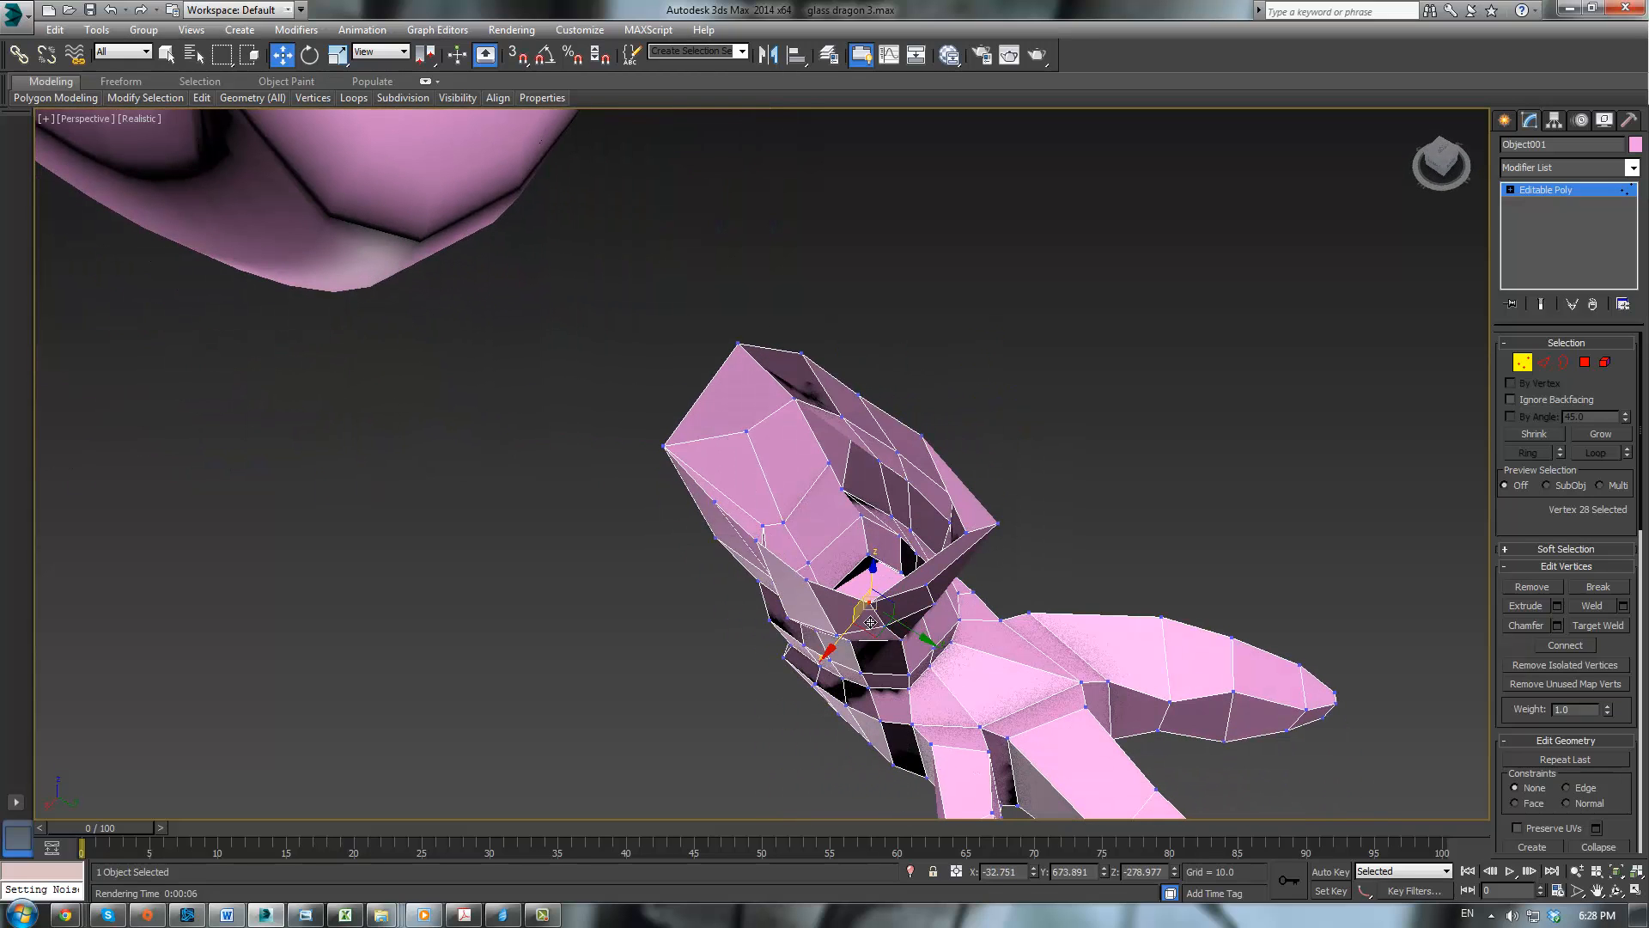
left_click_drag(882, 625, 863, 635)
middle_click_drag(863, 635, 945, 404, "alt")
left_click_drag(930, 361, 935, 351)
middle_click_drag(935, 351, 764, 437, "alt")
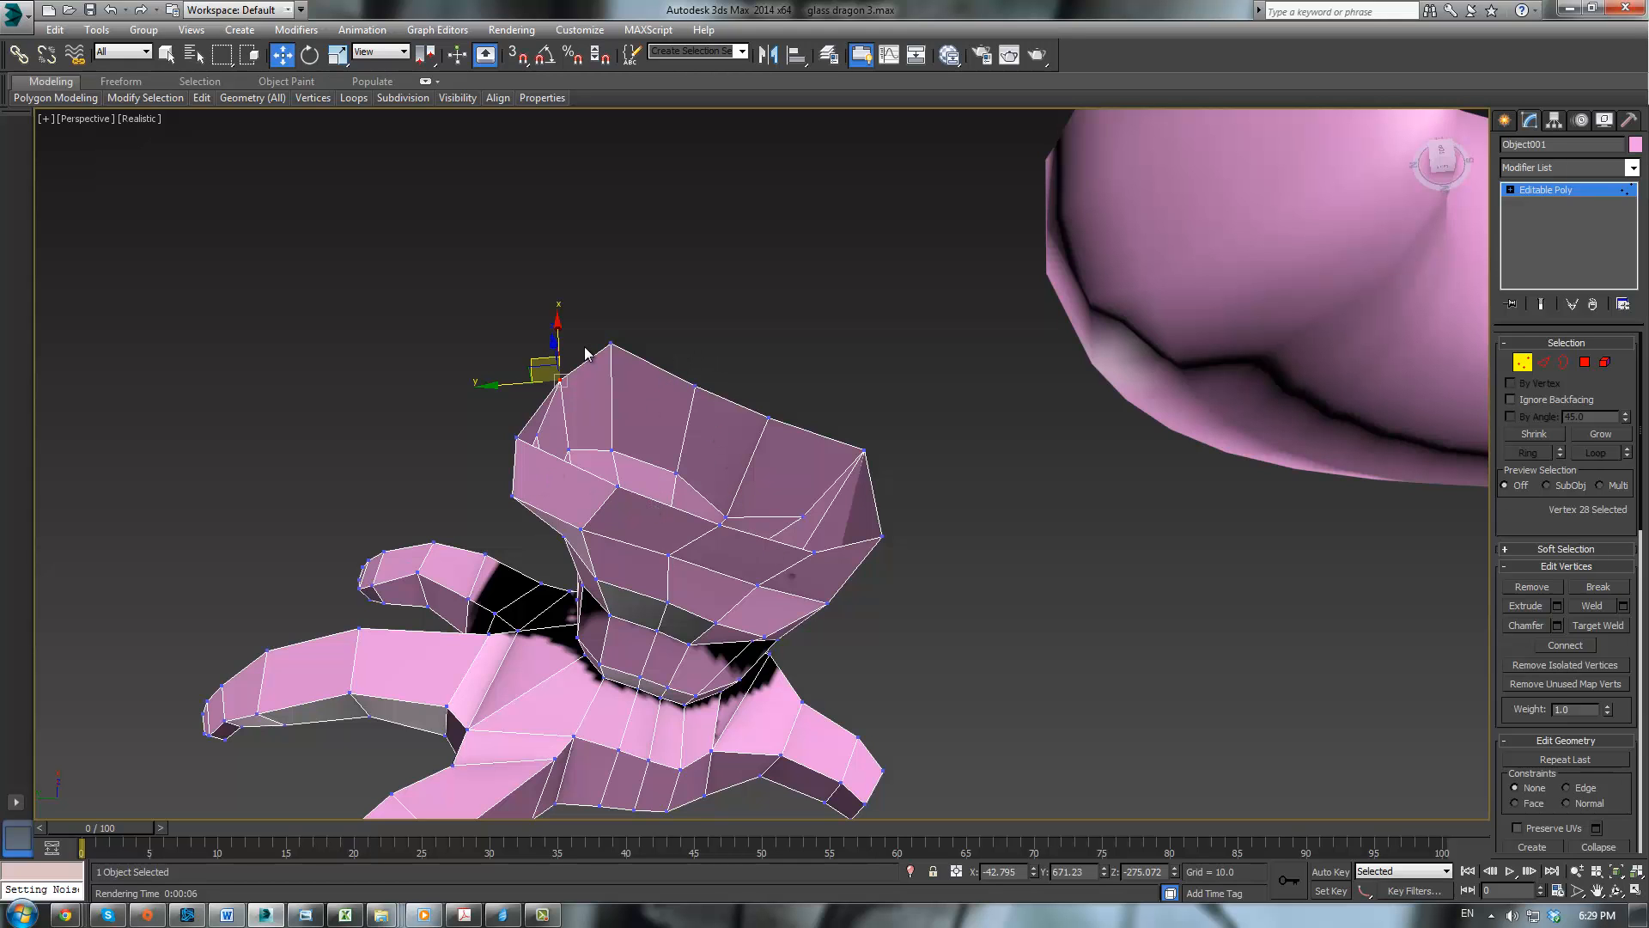
Step: Select the dragon's body and show its unsmoothed polygon cage to compare the tail with the cloned leg
middle_click_drag(589, 359, 912, 291, "alt")
scroll(1007, 357, "down", 4)
middle_click_drag(1009, 356, 1132, 334, "alt")
left_click(1297, 270)
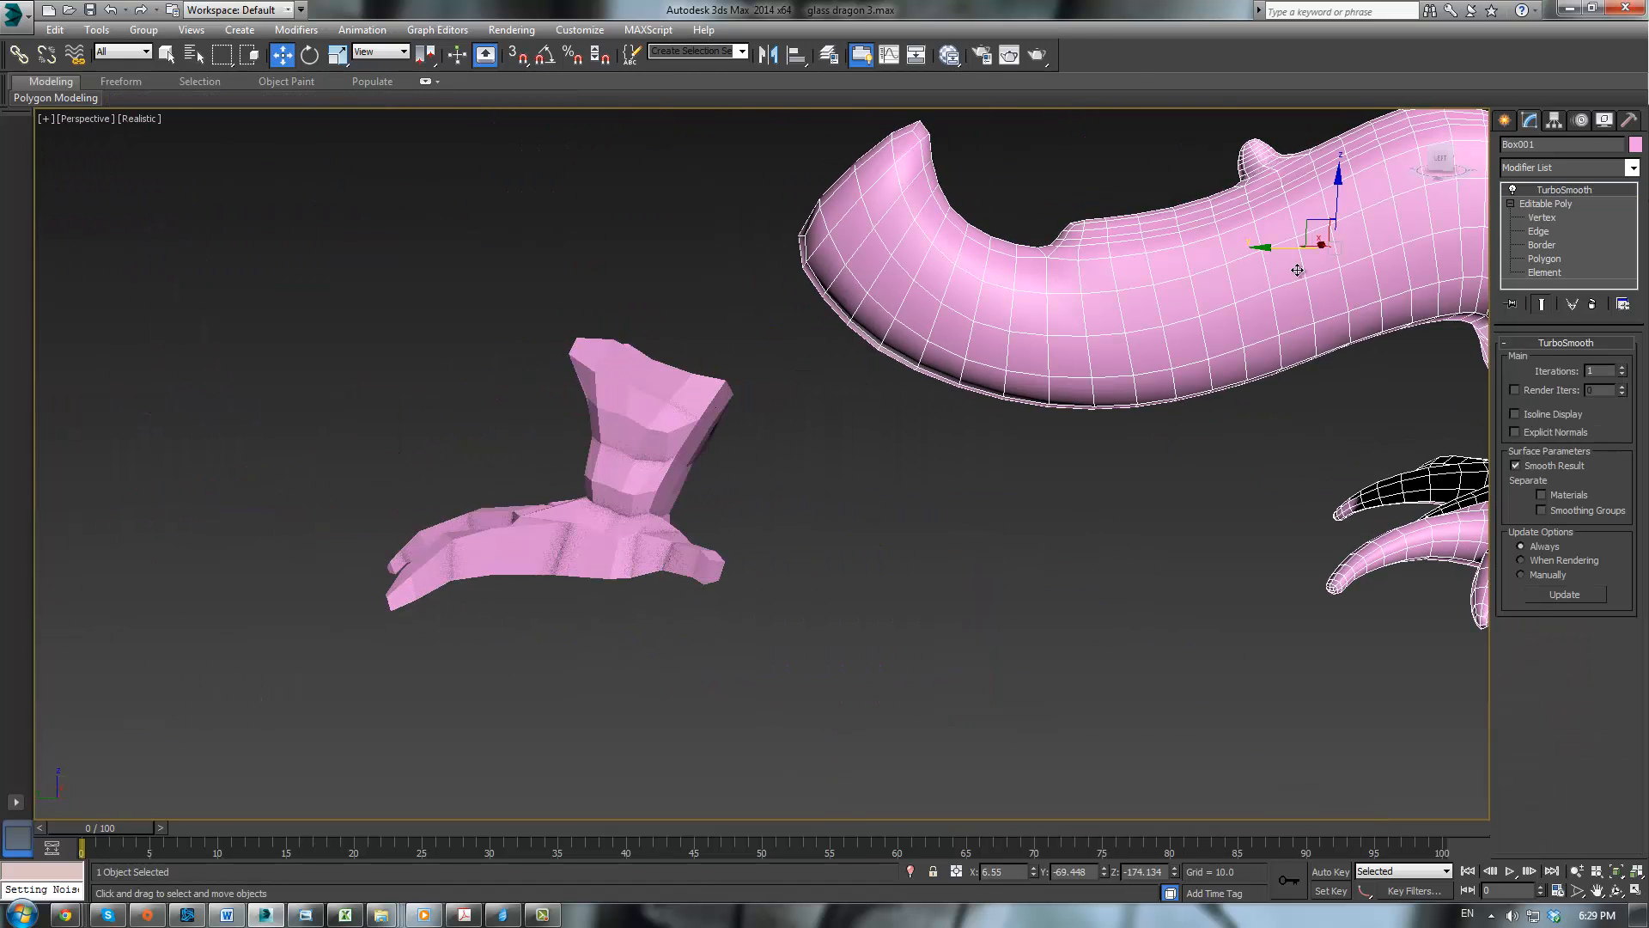
left_click(1543, 258)
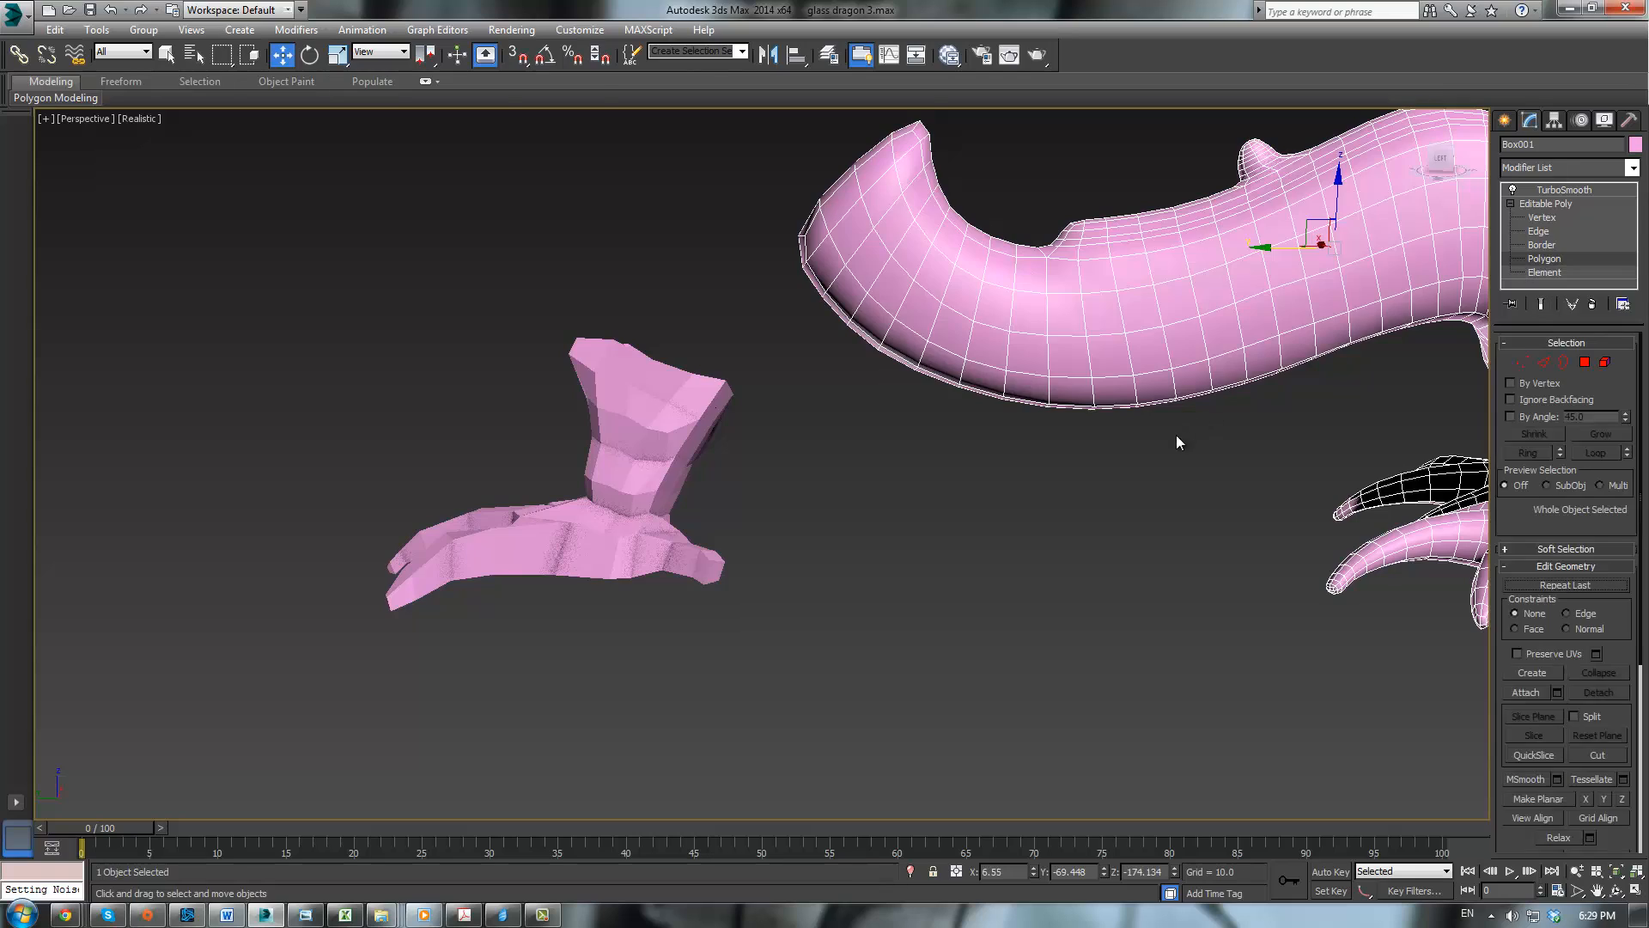
middle_click_drag(1177, 435, 1203, 363, "alt")
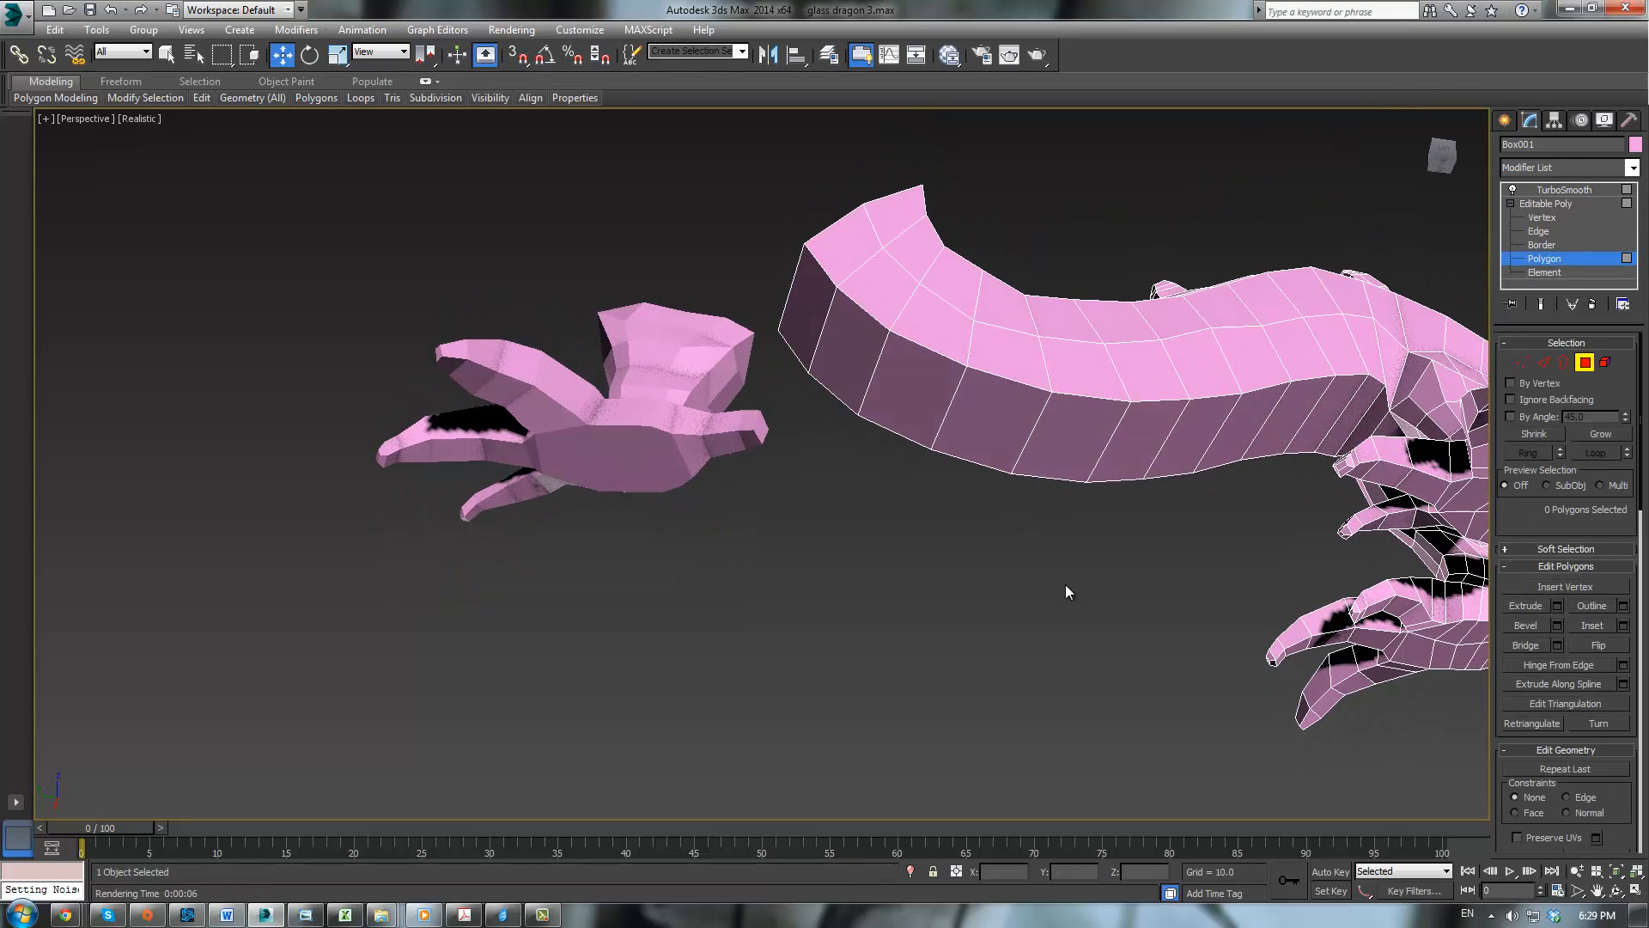
middle_click_drag(1016, 522, 920, 590, "alt")
left_click(1545, 204)
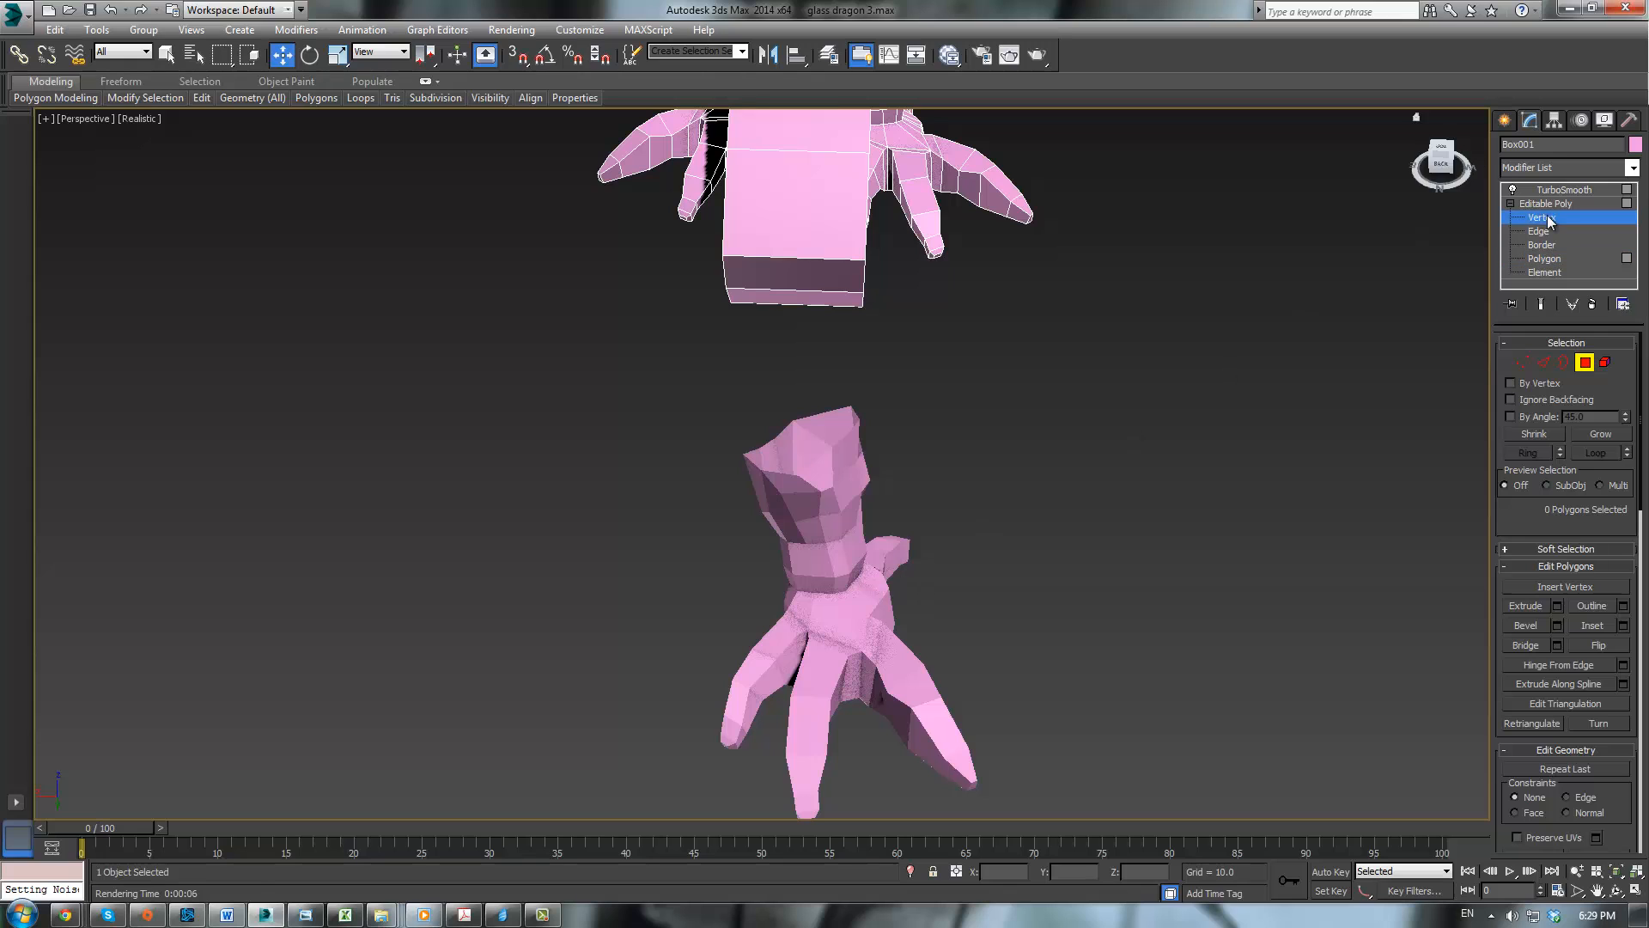
left_click(1389, 276)
Step: Reselect the cloned leg for vertex editing, rotate four vertices between the middle and large outer toes about 42 degrees, and reposition them
left_click(893, 554)
middle_click_drag(986, 544, 1023, 470)
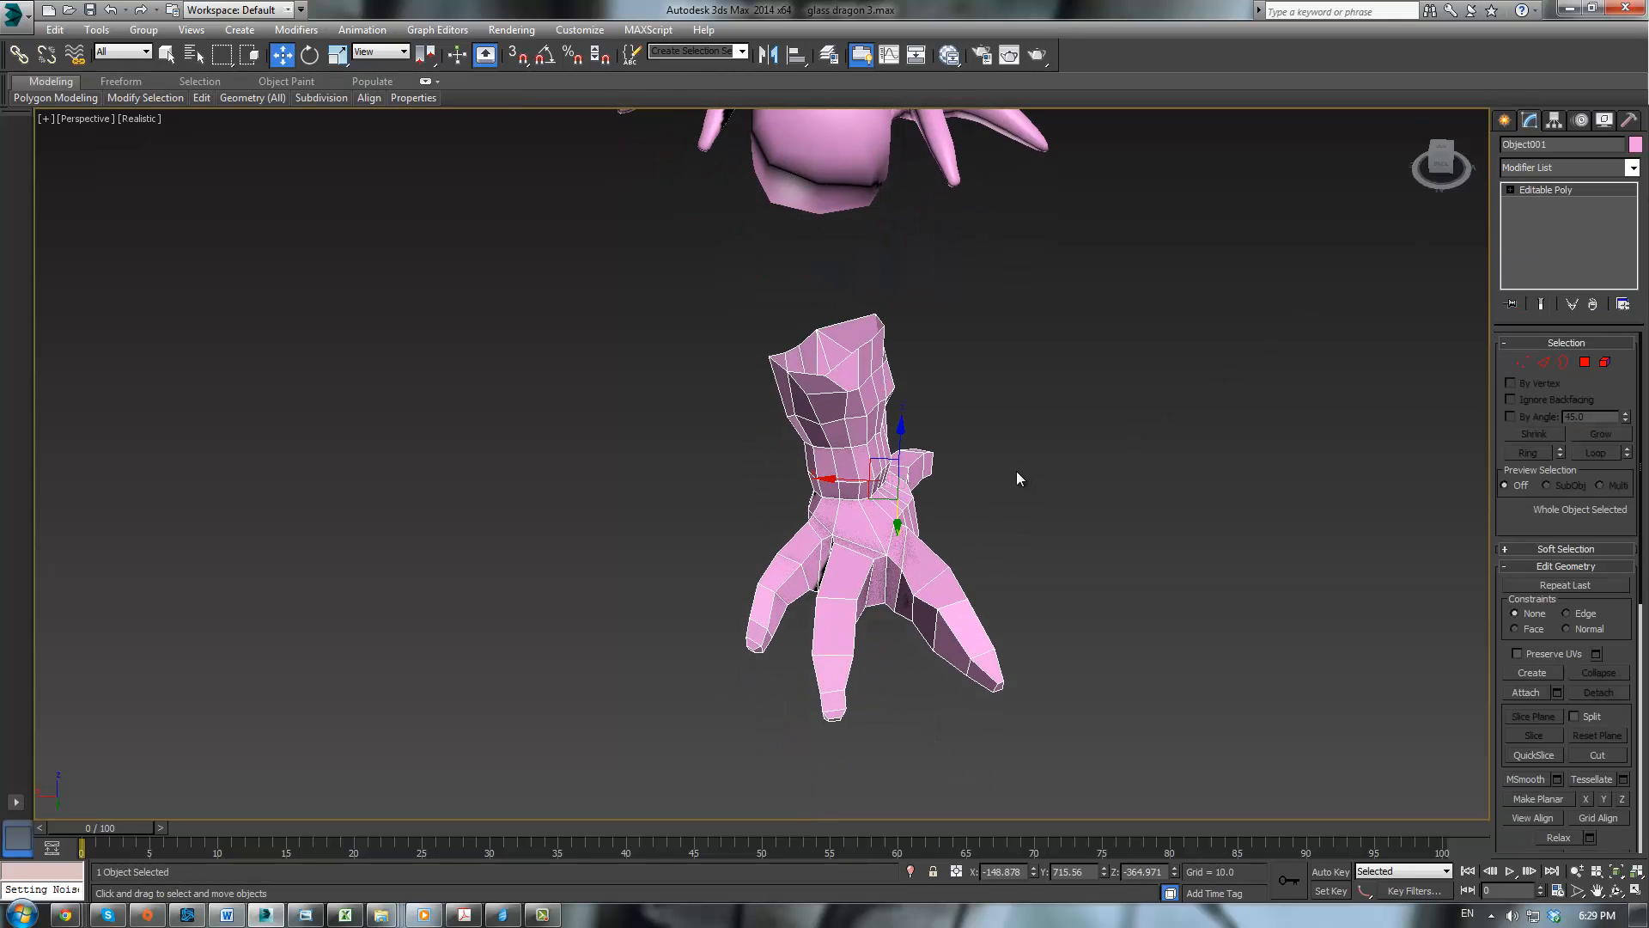
key("1")
middle_click_drag(1074, 678, 1068, 582)
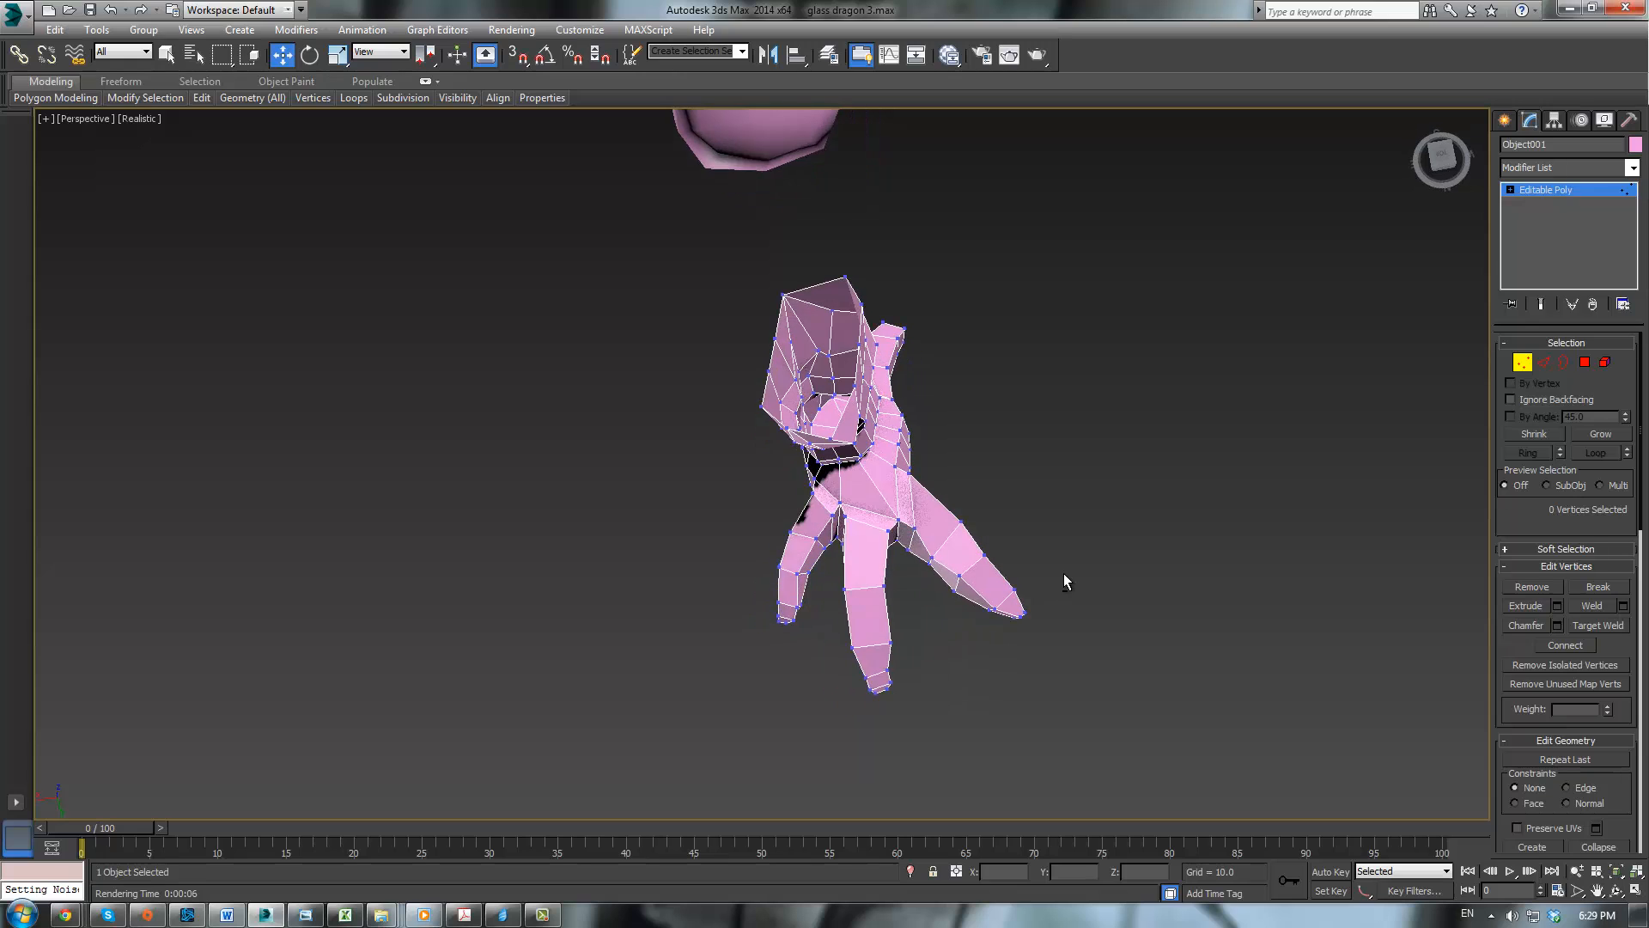
scroll(964, 589, "up", 5)
middle_click_drag(694, 442, 669, 487, "alt")
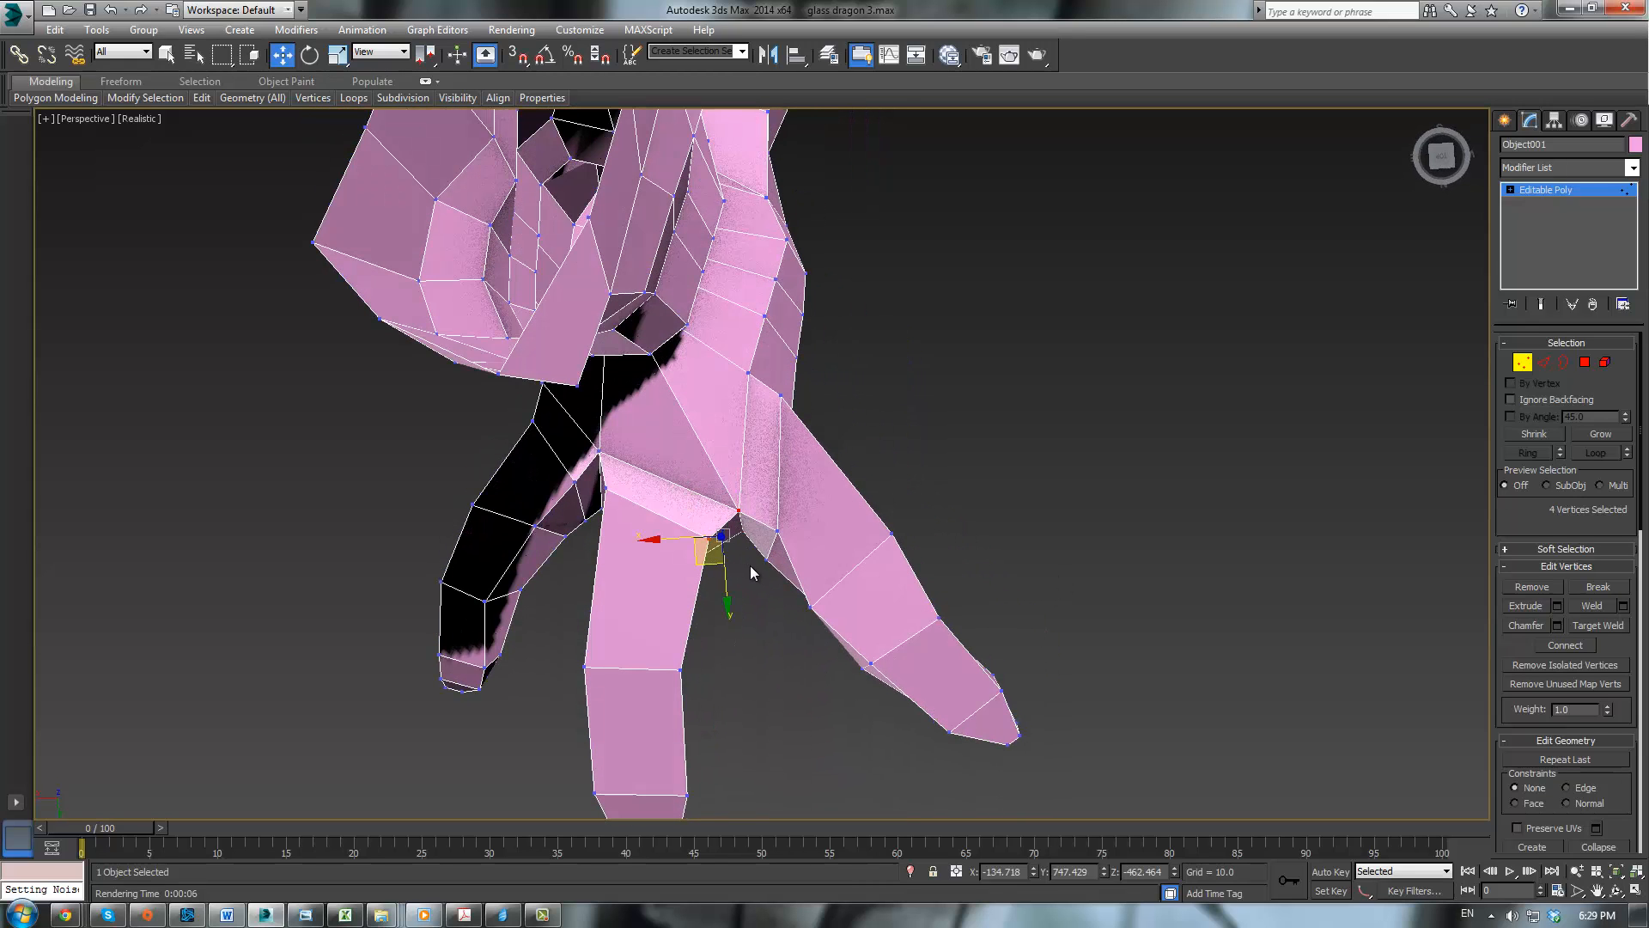
key("e")
left_click_drag(772, 568, 814, 511)
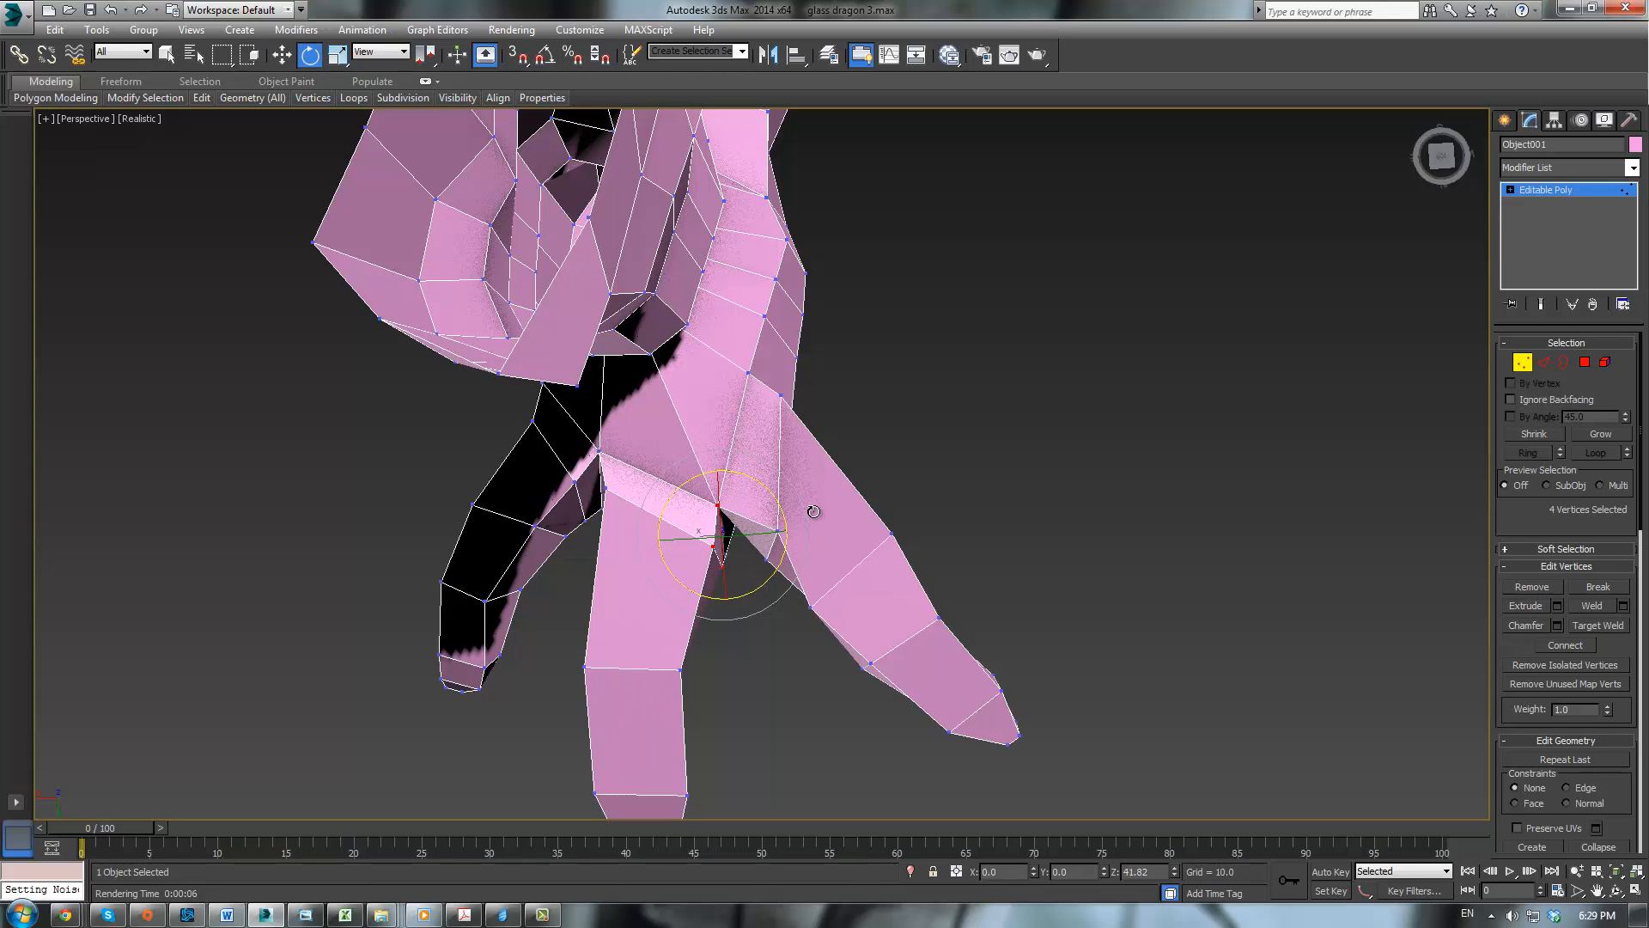
key("w")
left_click_drag(697, 558, 713, 539)
Step: Move the single sole vertex at the base between the middle and large outer toes to match the reshaped crease
middle_click_drag(783, 573, 785, 362, "alt")
left_click(753, 326)
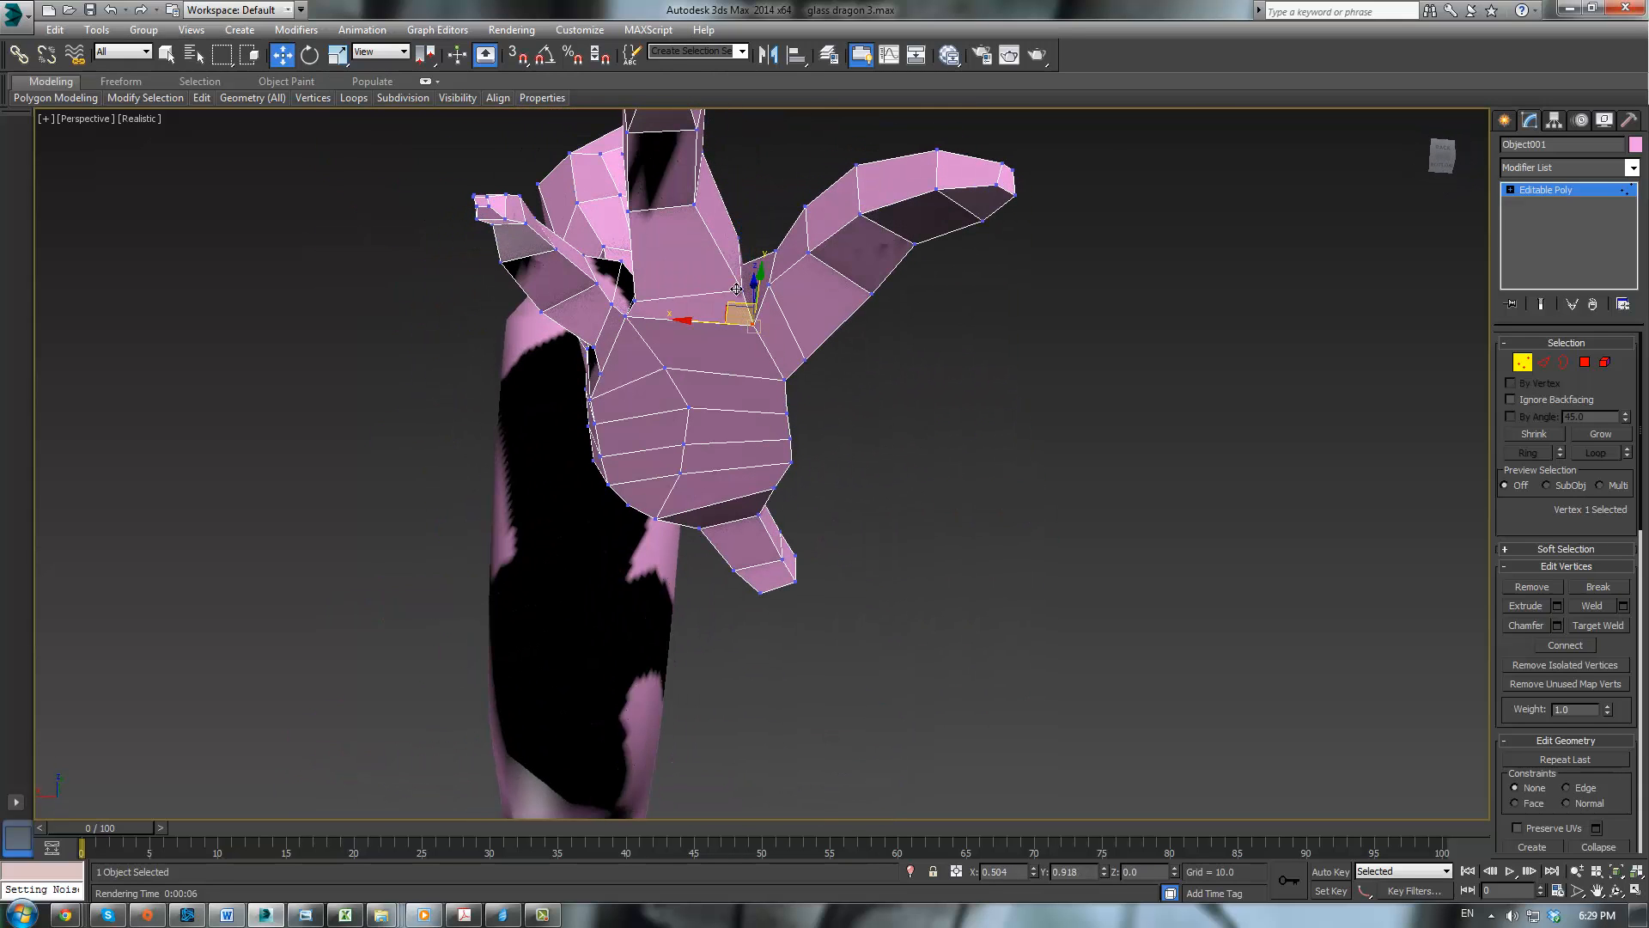
left_click_drag(736, 290, 742, 280)
Step: Select three vertices at the crease between the small and middle toes and shift them toward the middle toe
middle_click_drag(742, 280, 751, 494, "alt")
middle_click_drag(614, 570, 674, 324, "alt")
left_click(606, 456)
scroll(624, 482, "down", 3)
left_click(659, 259, "ctrl")
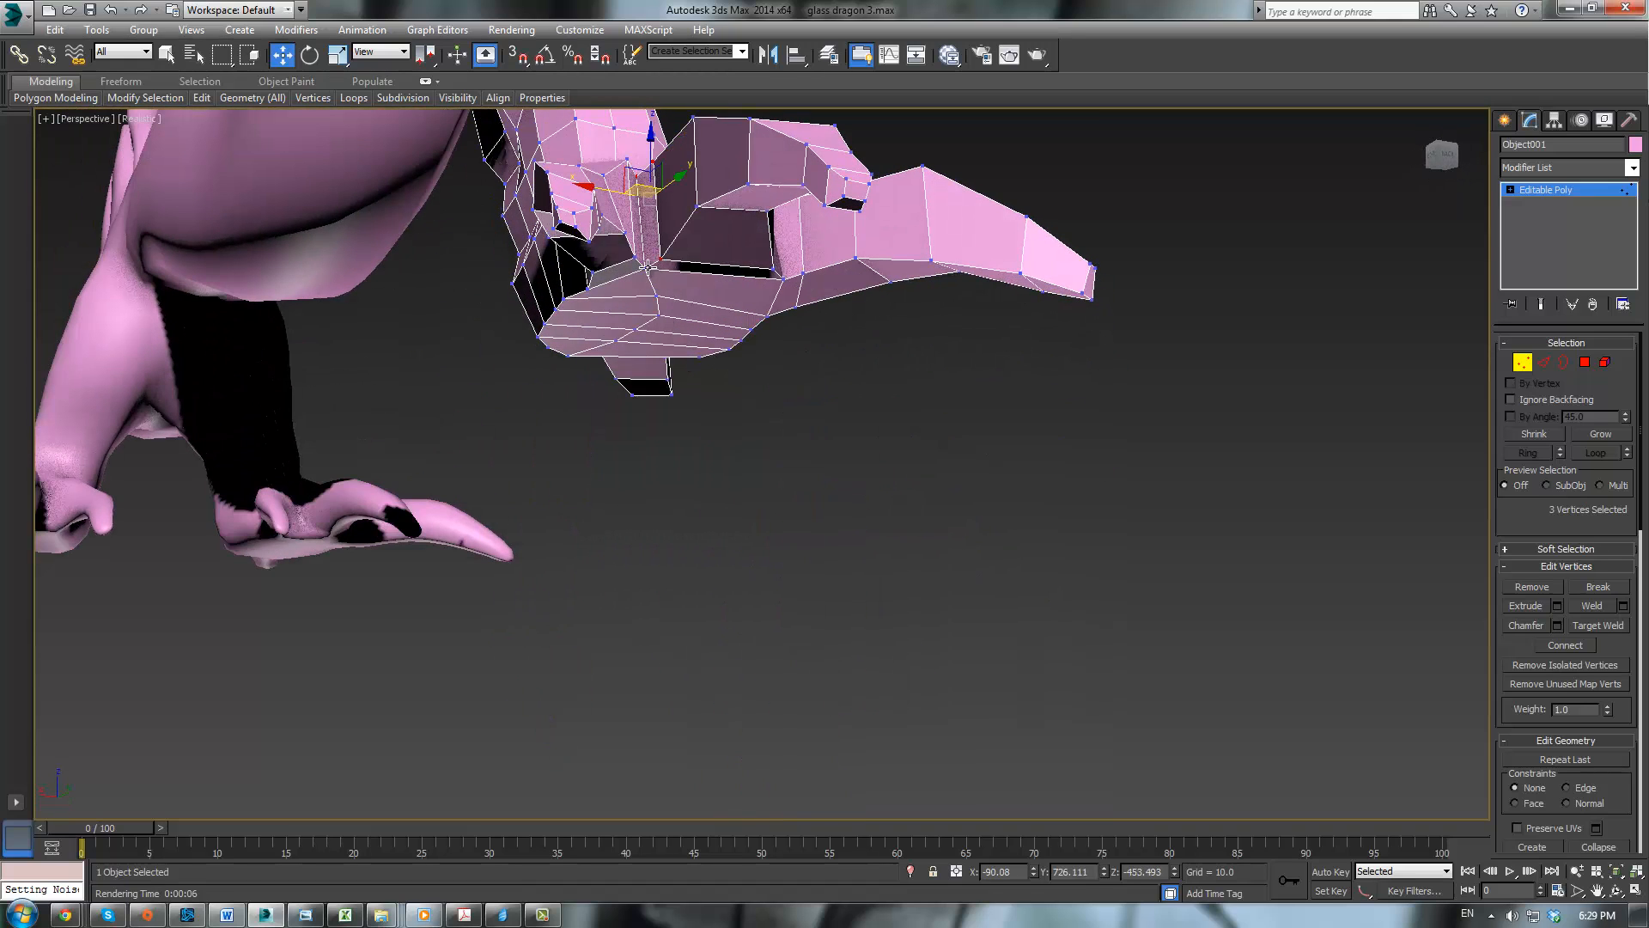
middle_click_drag(697, 243, 642, 412, "alt")
scroll(642, 412, "up", 3)
left_click_drag(599, 469, 620, 497)
Step: Shift the middle toe's mid-joint vertices sideways toward the large outer toe
middle_click_drag(881, 539, 638, 507, "alt")
left_click_drag(753, 583, 753, 583)
left_click_drag(650, 534, 796, 561)
Step: Select the middle toe's end-segment vertices and shift them sideways to line up with the toe's upper part
key("e")
left_click_drag(756, 804, 755, 803)
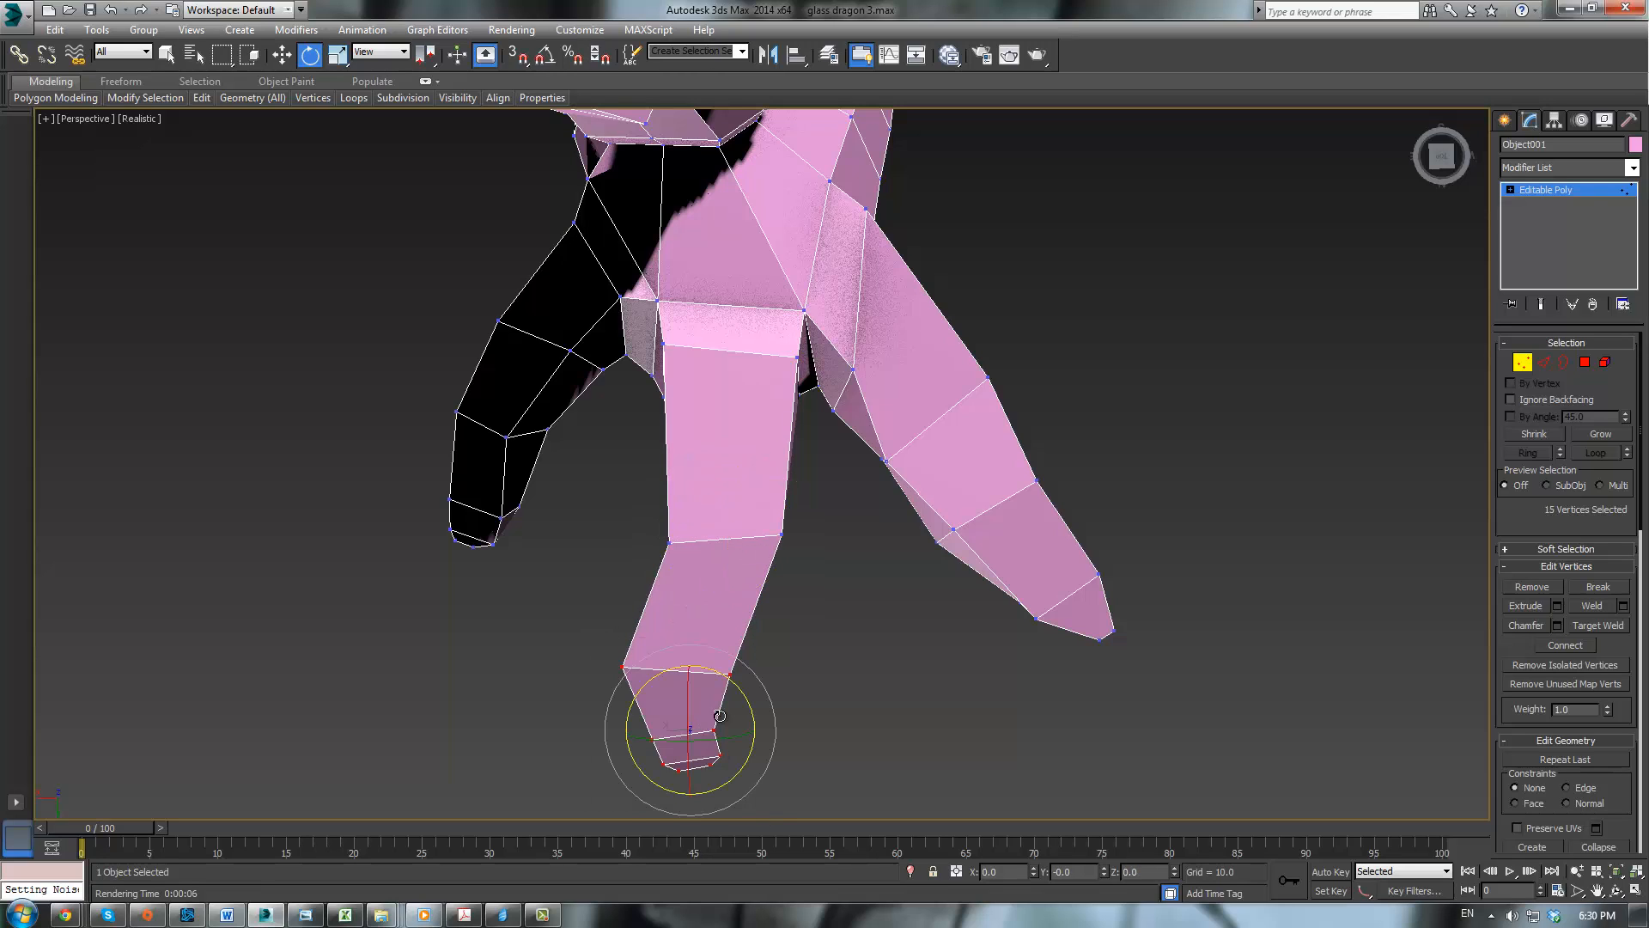
key("w")
left_click_drag(670, 758, 720, 750)
key("ctrl+z")
left_click(533, 593)
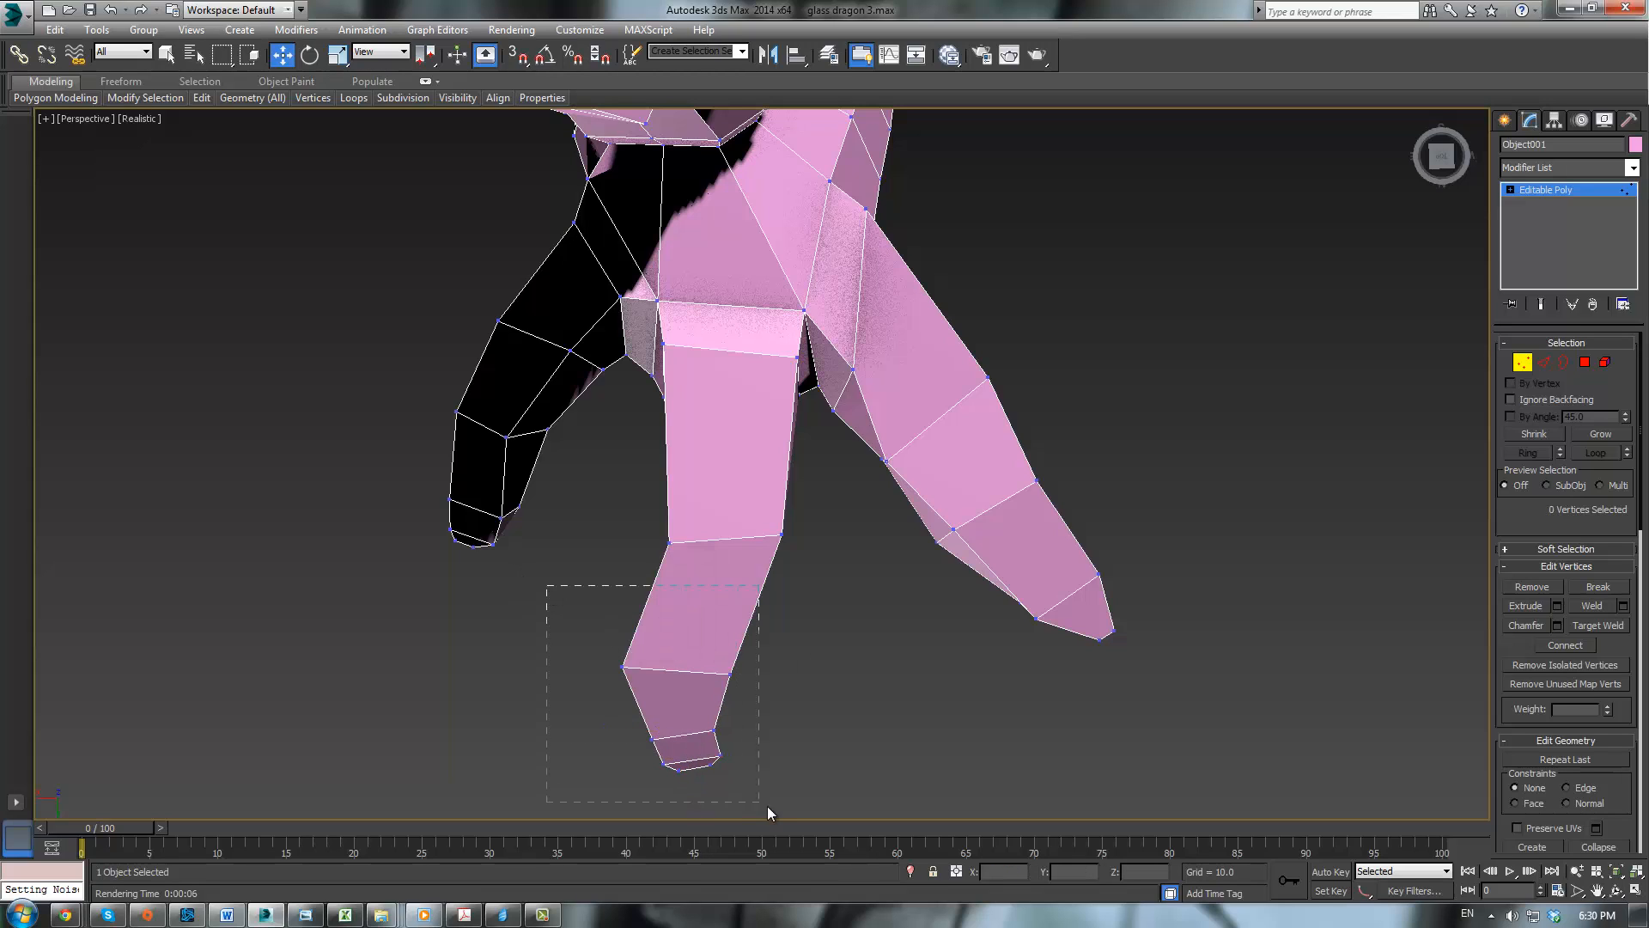
left_click_drag(666, 753, 715, 745)
left_click(948, 763)
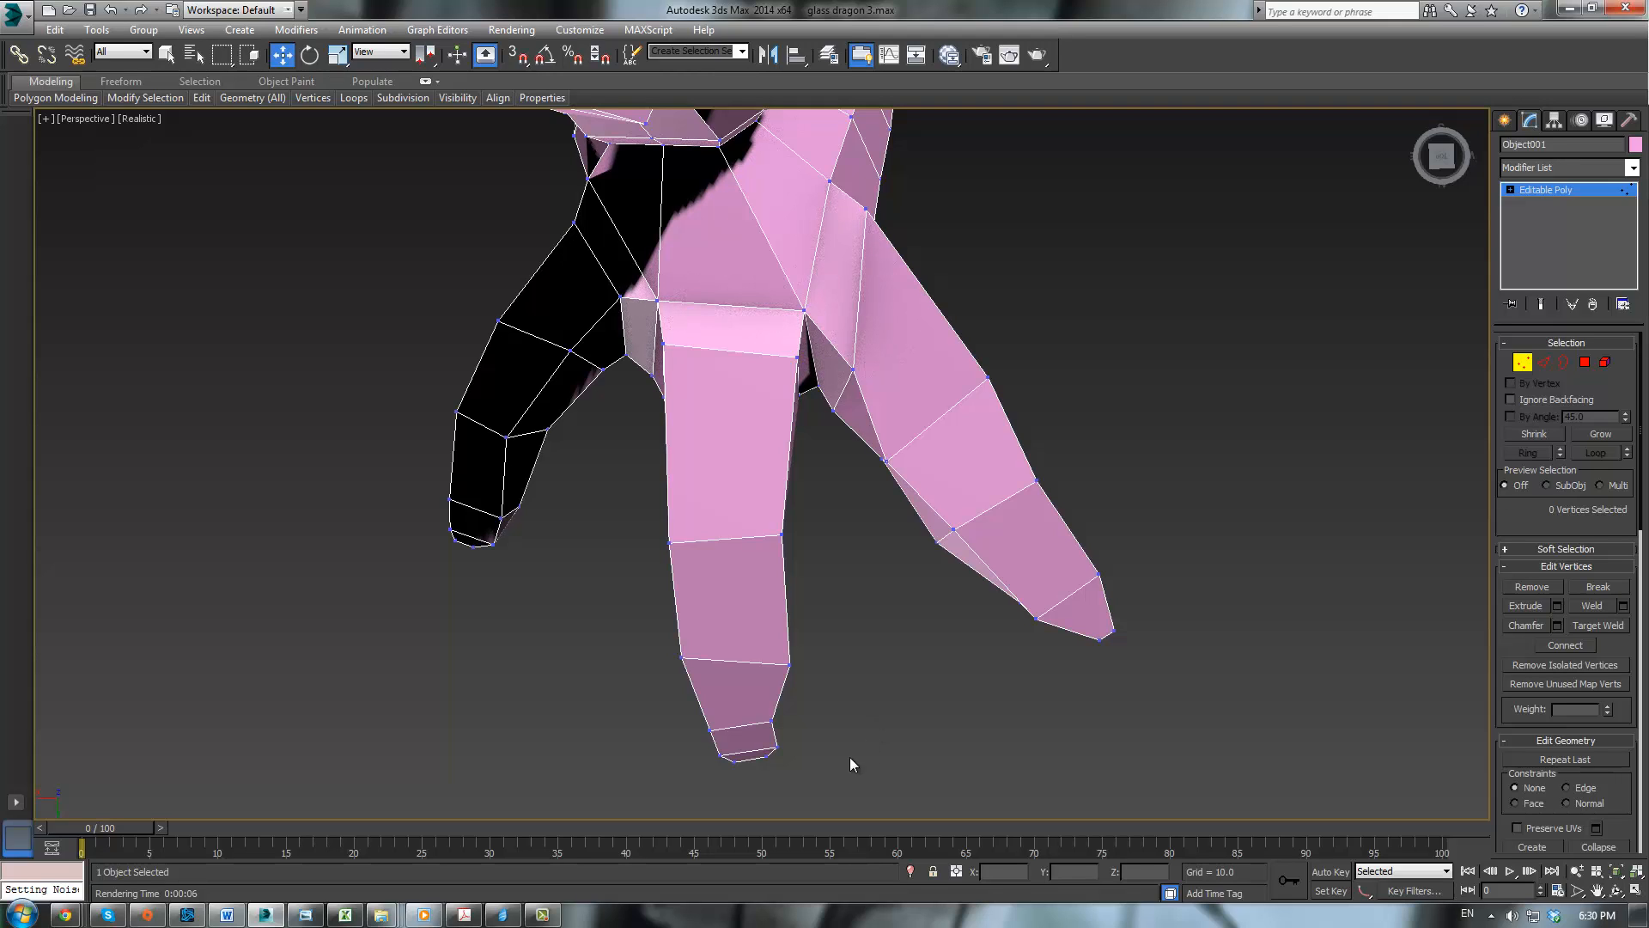
Step: Select six vertices along the small toe's inner side and move them to X about -57, Y about 772 to thicken the toe
scroll(925, 752, "down", 4)
middle_click_drag(924, 737, 839, 553, "alt")
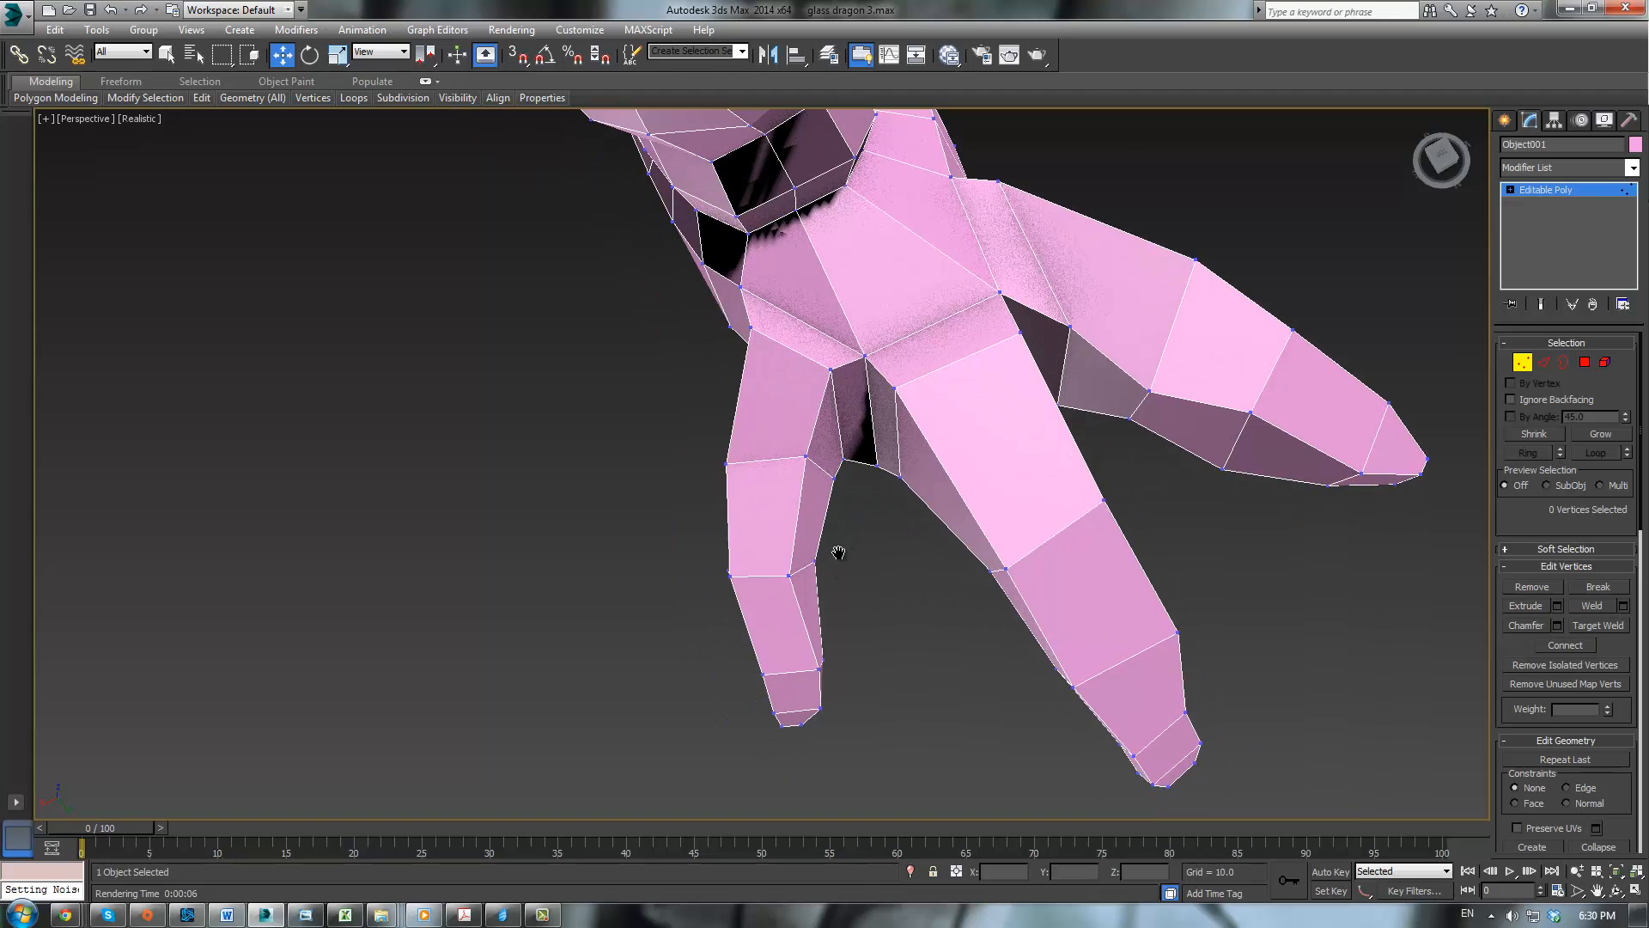
left_click(833, 479)
left_click(806, 455, "ctrl")
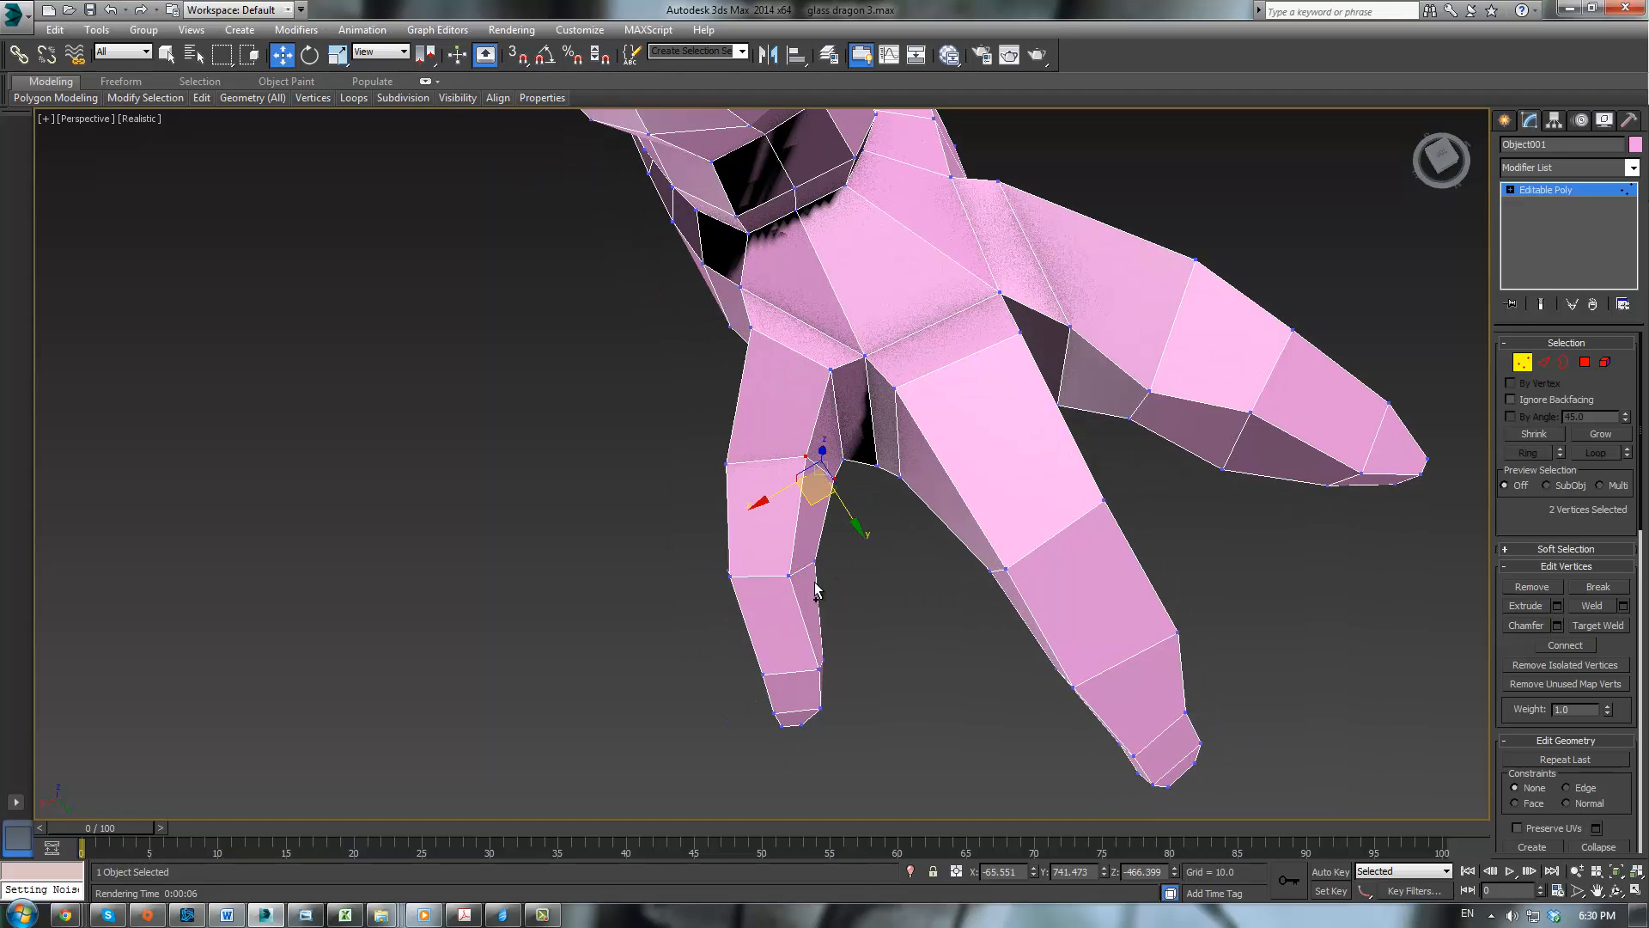
left_click(790, 575, "ctrl")
left_click(815, 560, "ctrl")
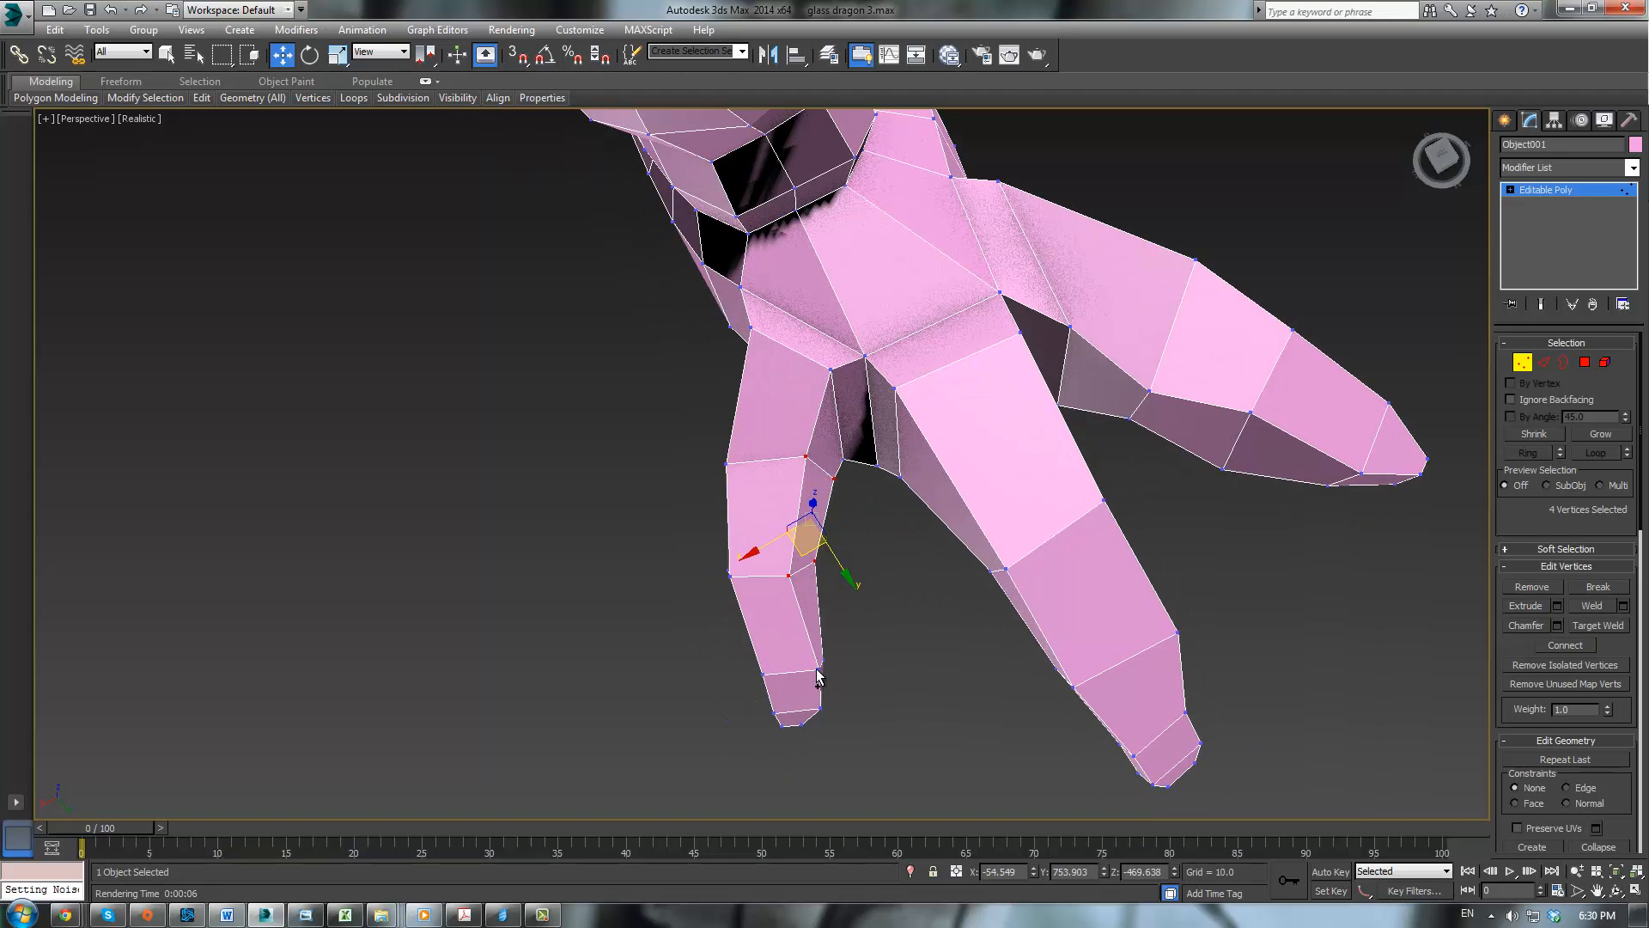
left_click(819, 671, "ctrl")
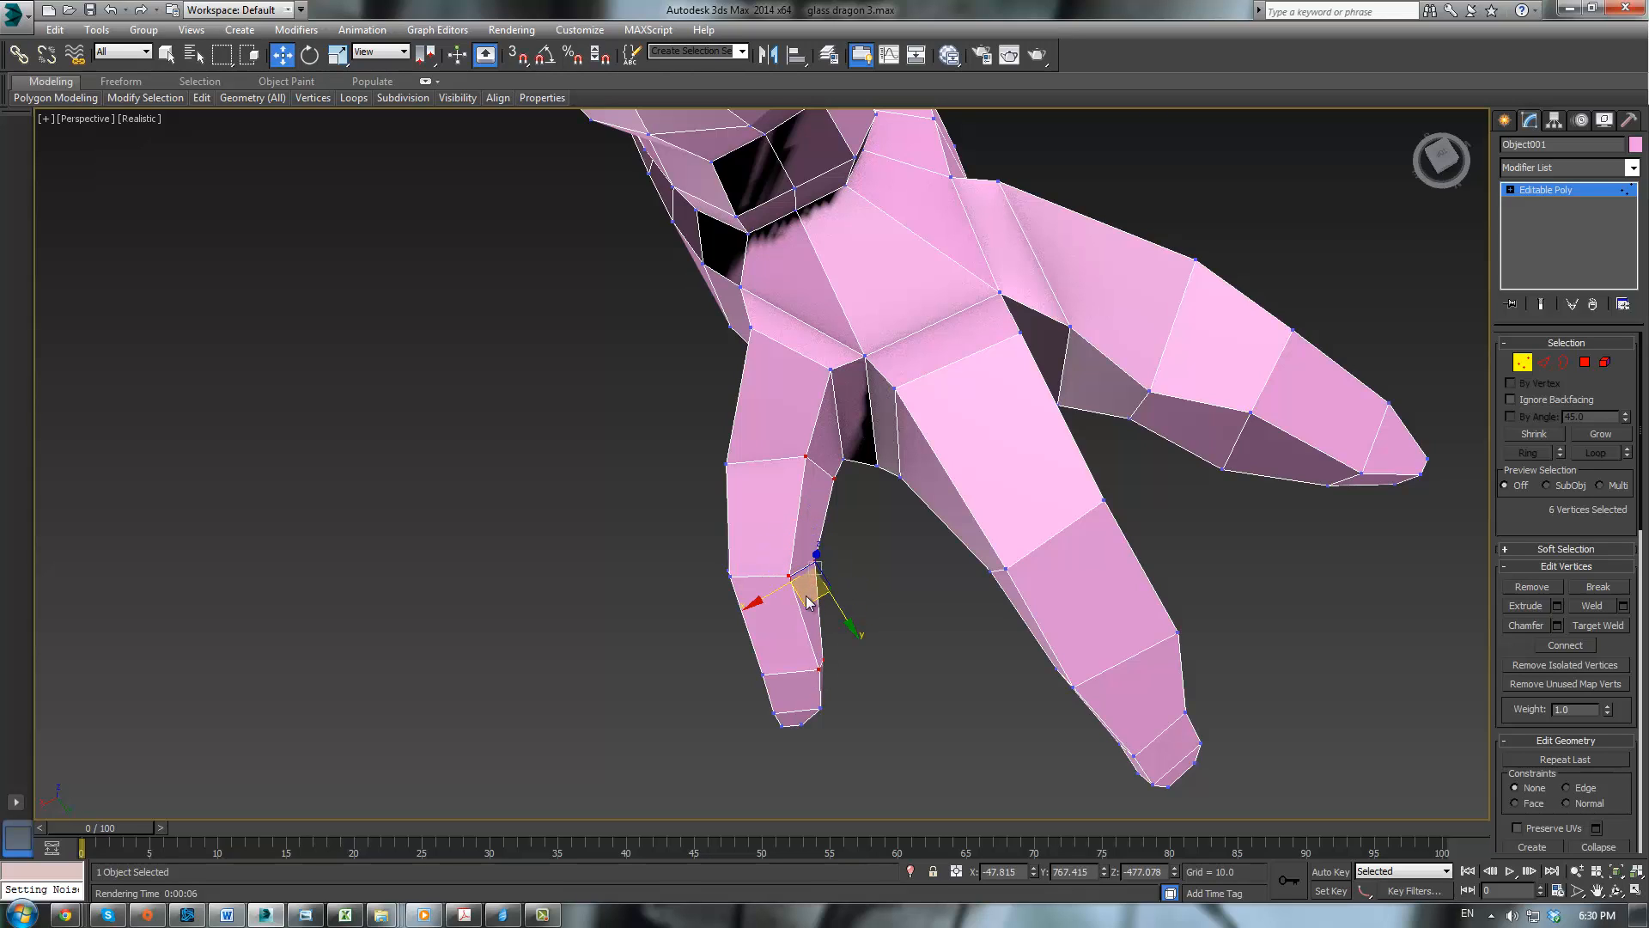
key("ctrl+z")
left_click_drag(803, 598, 832, 595)
Step: Shift the small toe's four tip vertices in the XY plane to align the tip with the widened toe
middle_click_drag(852, 672, 779, 547, "alt")
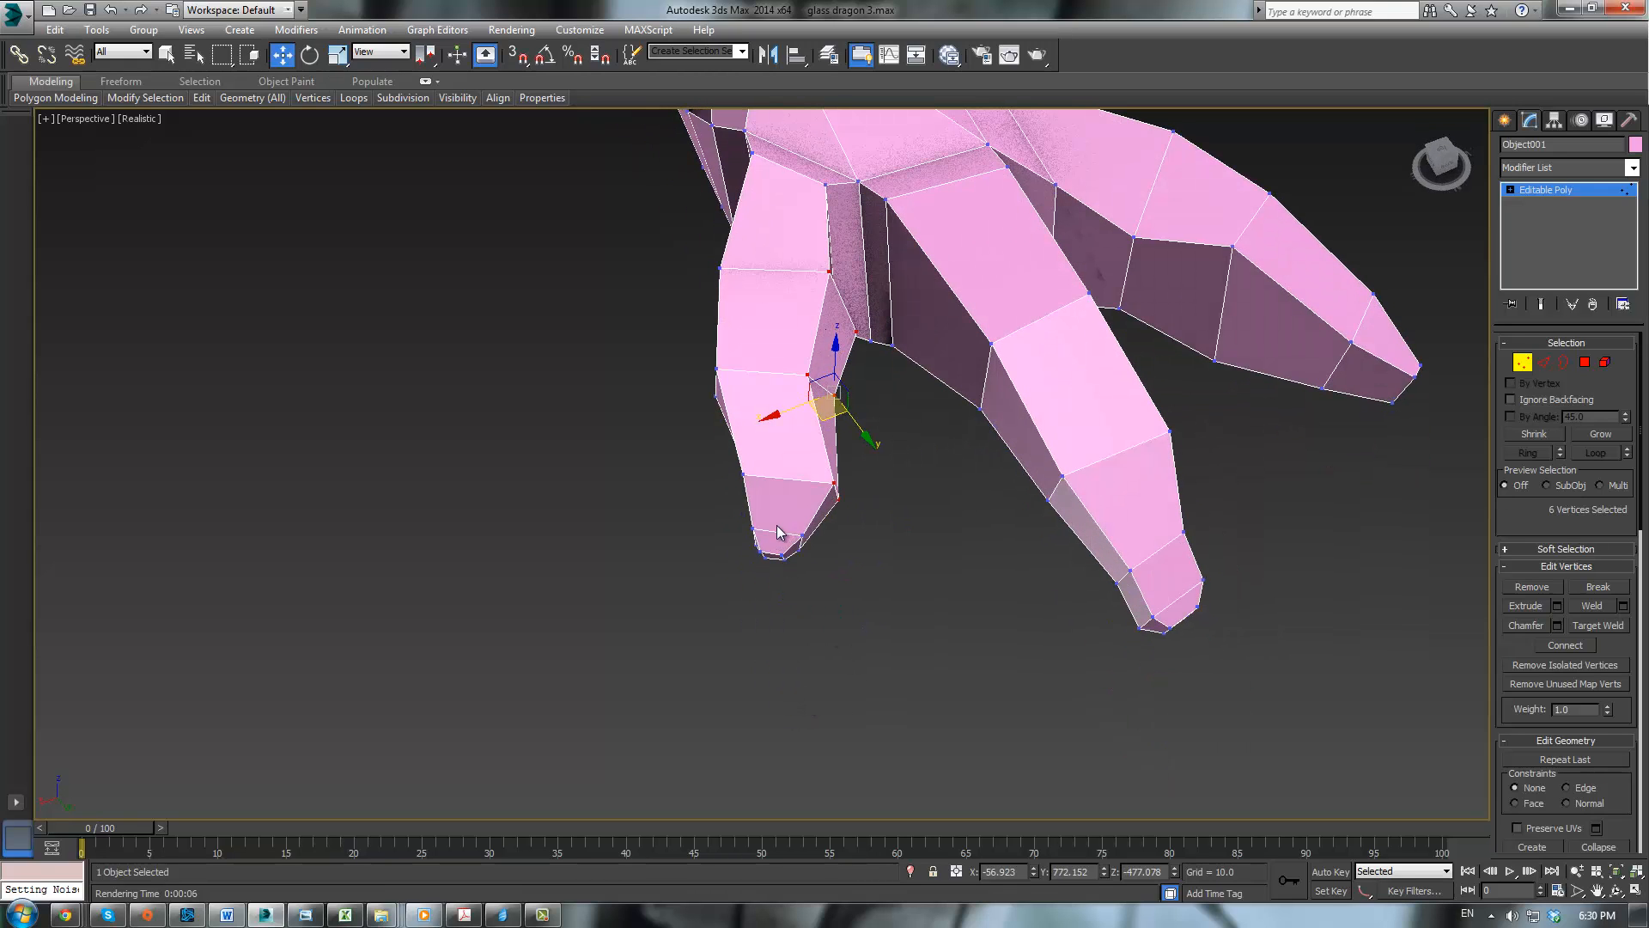
left_click_drag(779, 532, 799, 564)
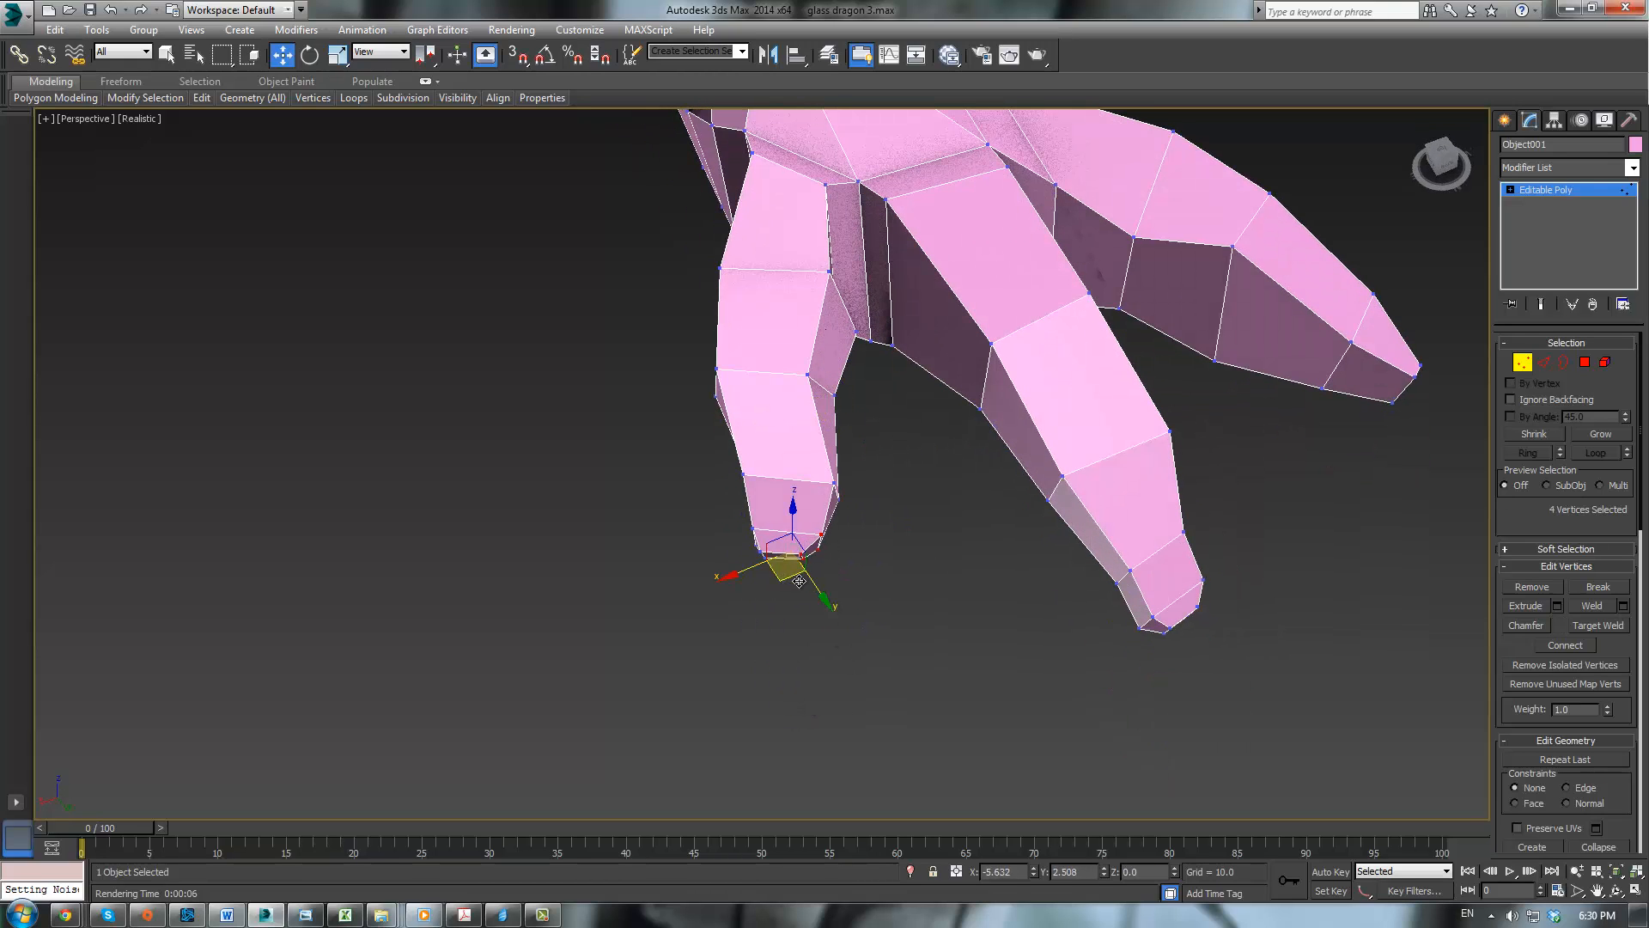
left_click(934, 589)
scroll(936, 576, "down", 10)
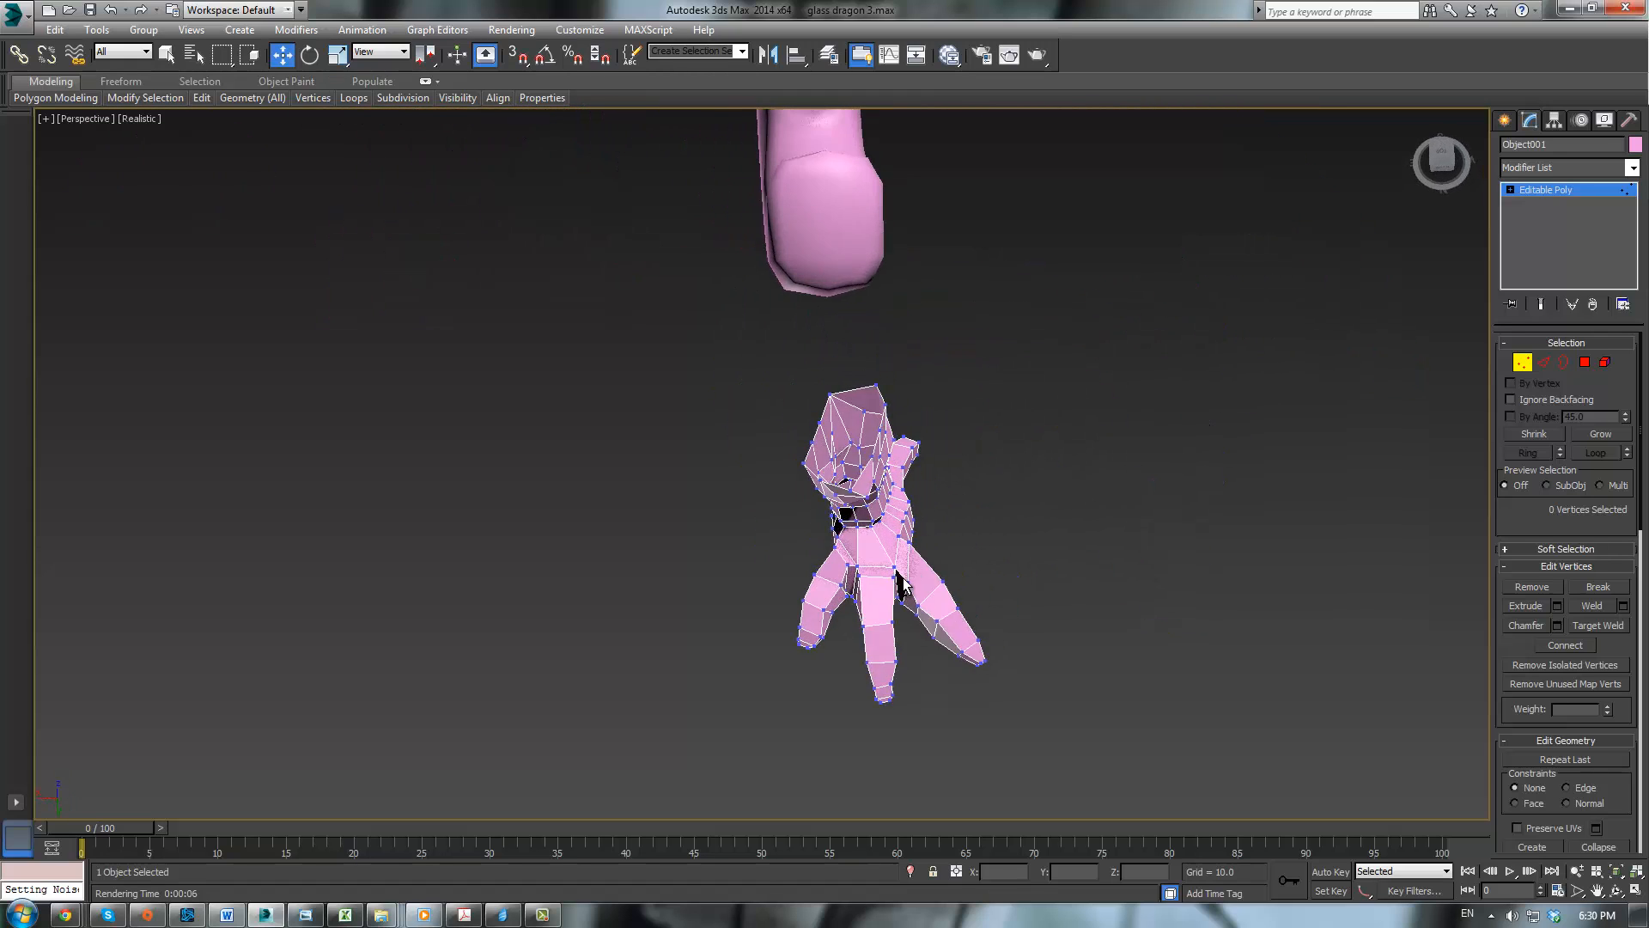
Step: Move the rear toe's 12 vertices in XY to about X -161, Y 552 and rotate them about 13 degrees around Z
middle_click_drag(901, 584, 948, 565, "alt")
middle_click_drag(833, 463, 731, 518, "alt")
scroll(794, 614, "up", 8)
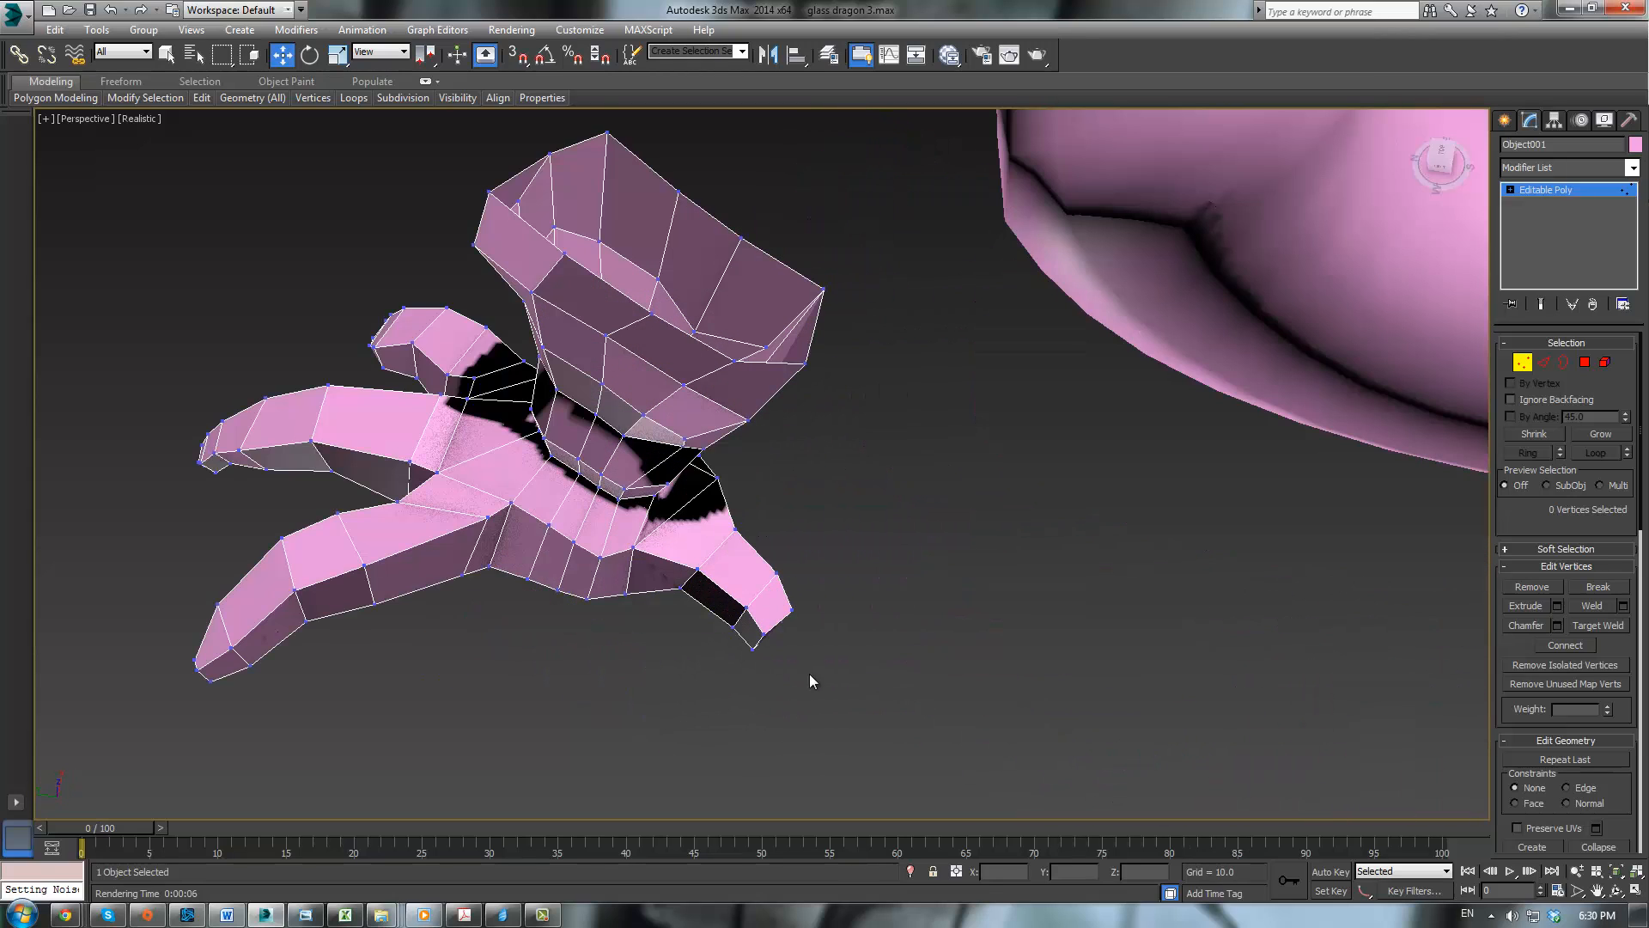
left_click_drag(724, 663, 726, 663)
middle_click_drag(859, 650, 938, 490, "alt")
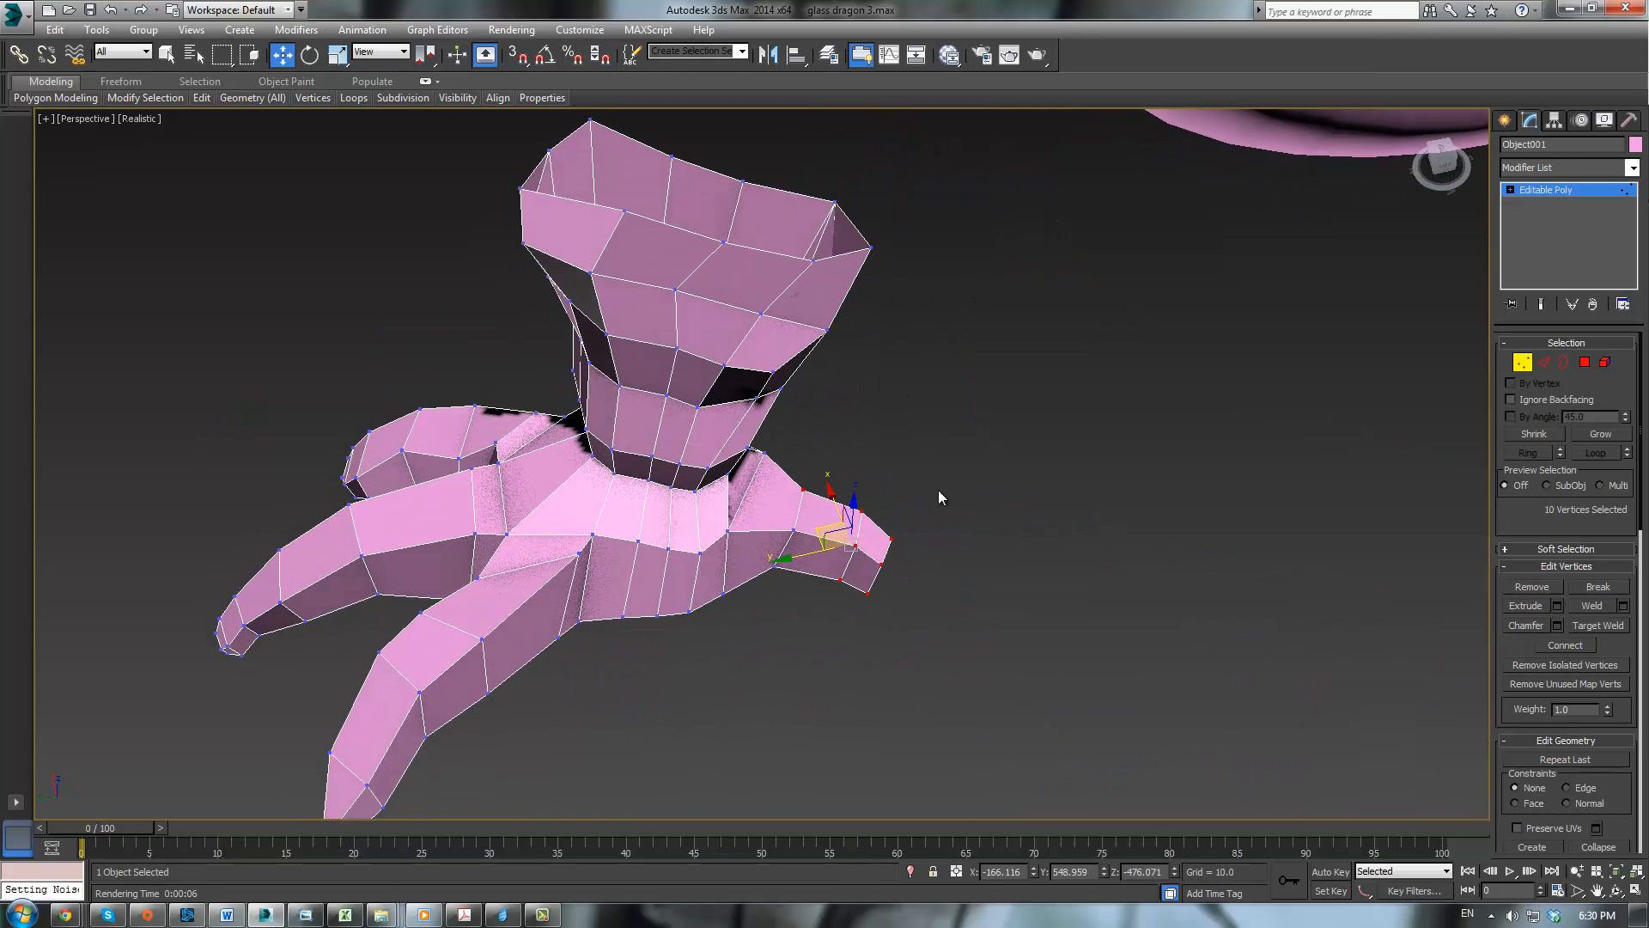
left_click_drag(774, 606, 774, 606)
middle_click_drag(773, 606, 678, 596, "alt")
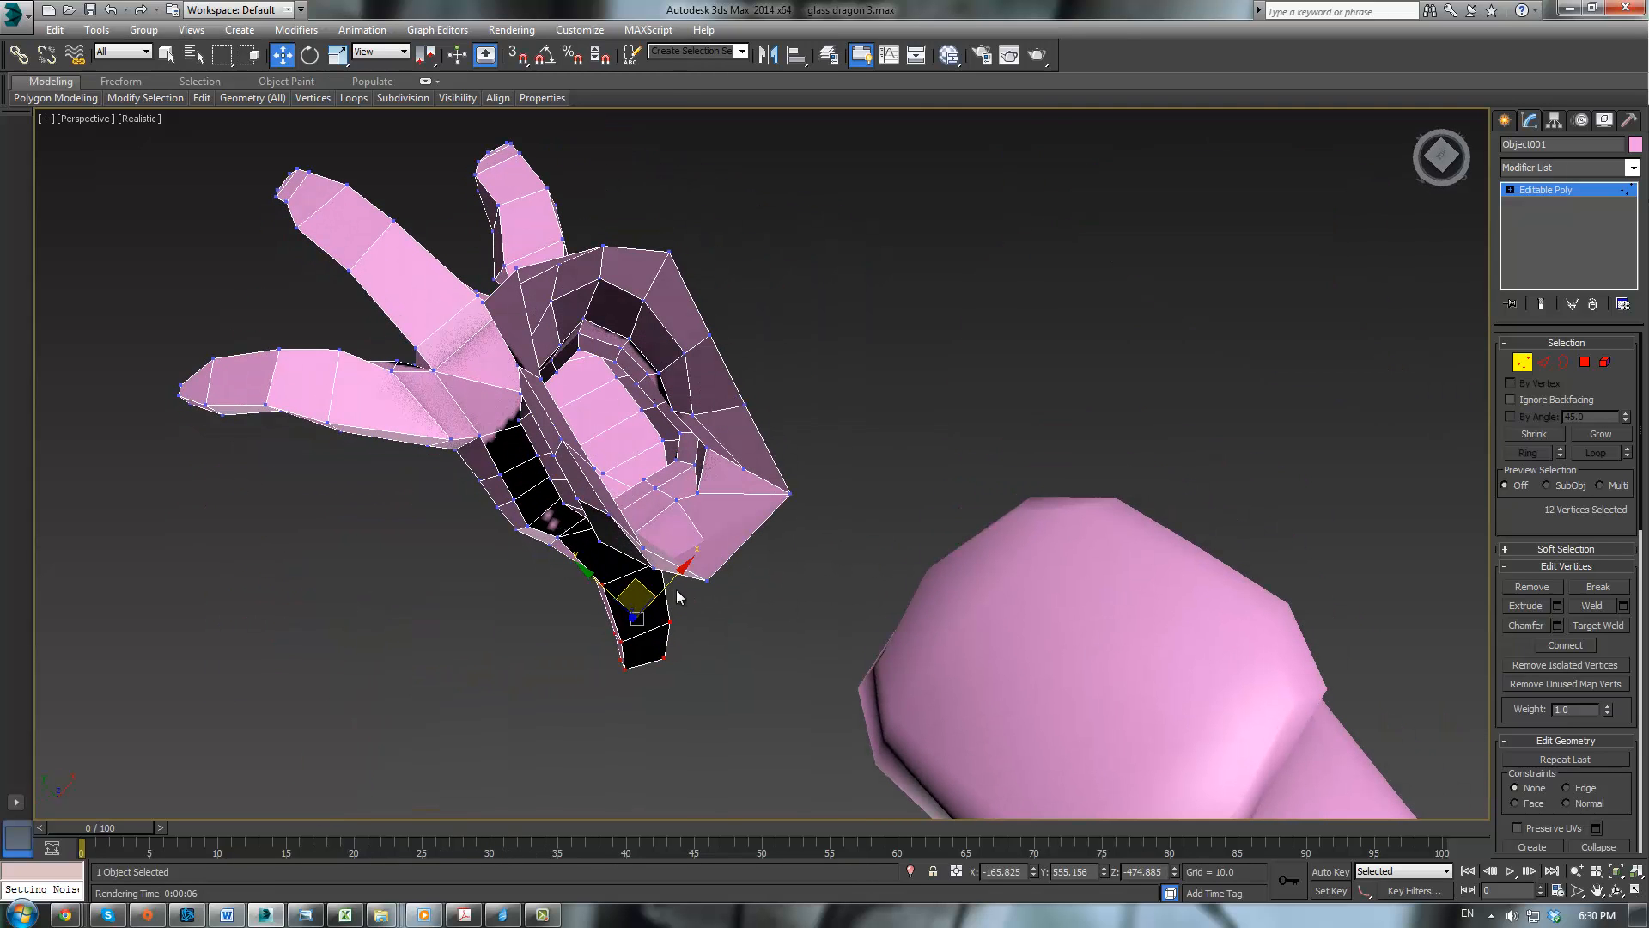
left_click_drag(648, 583, 658, 582)
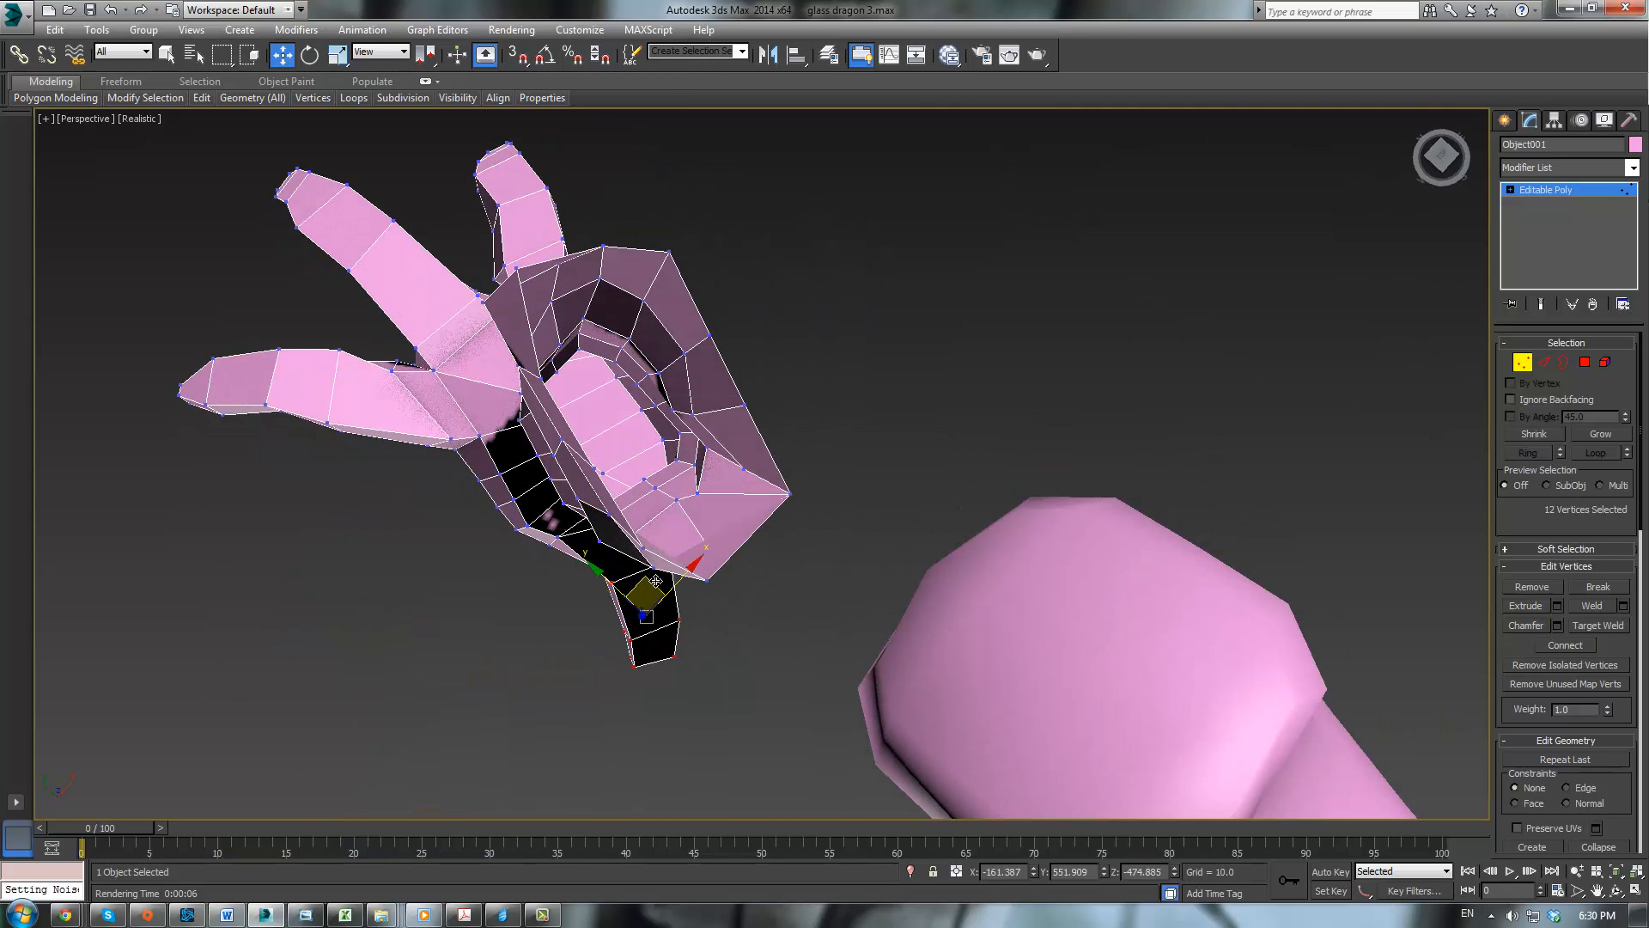
key("e")
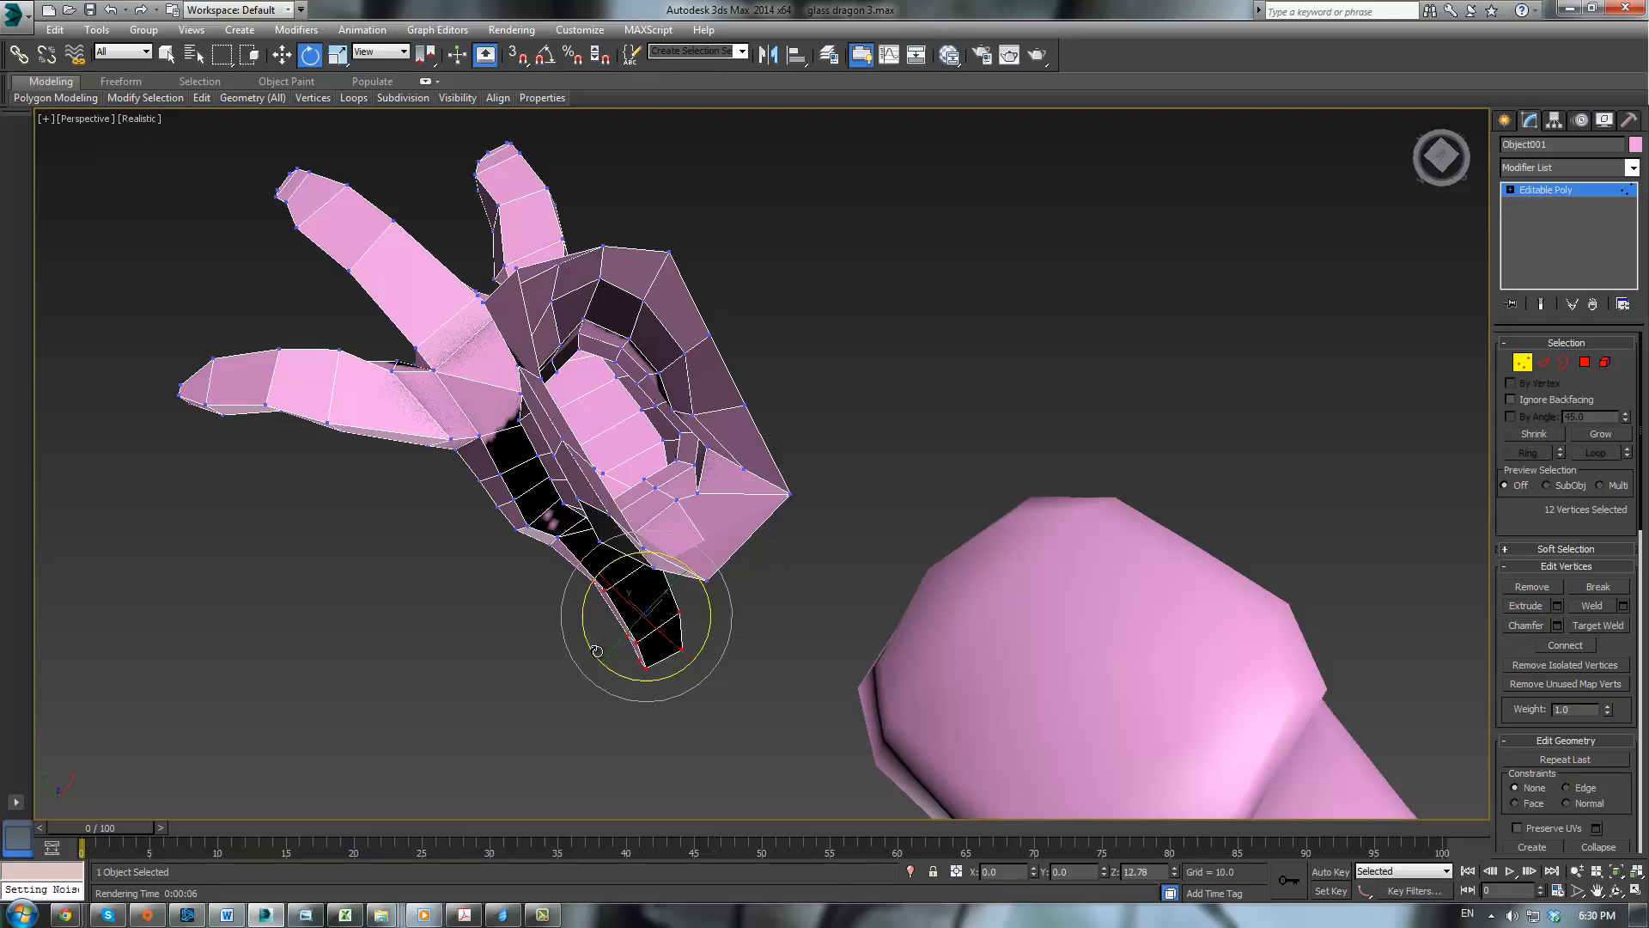
left_click(504, 696)
Step: Reselect the rear toe's 12 vertices and shift them slightly sideways in the XY plane to line the toe up with the heel
middle_click_drag(596, 629, 577, 316, "alt")
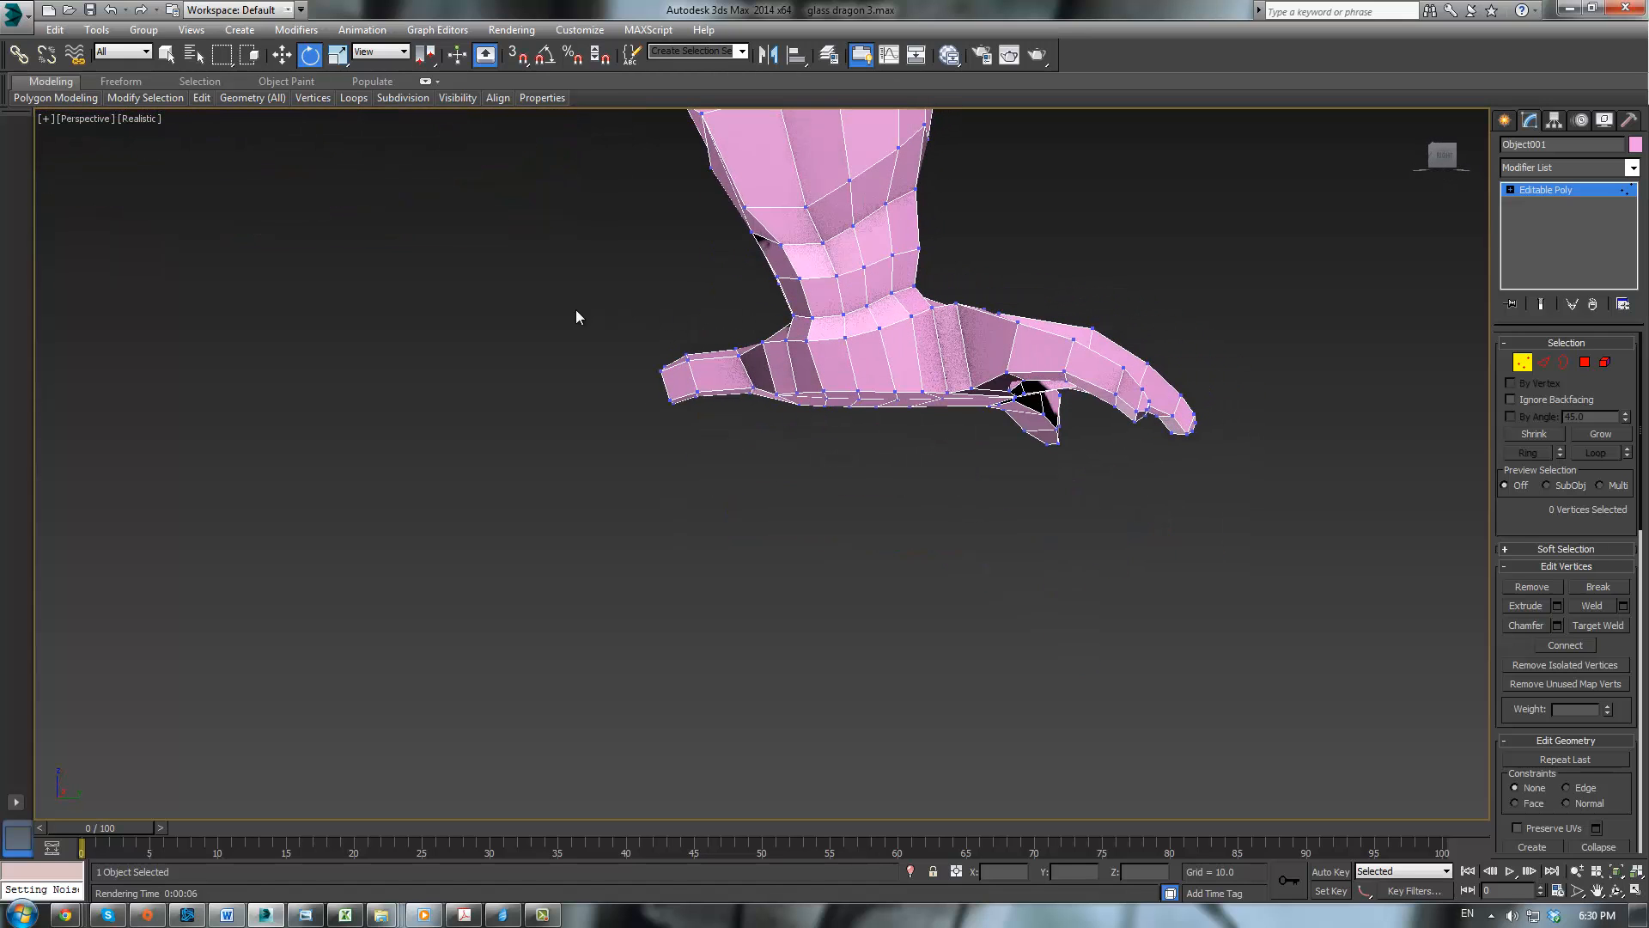
left_click_drag(754, 455, 756, 456)
middle_click_drag(795, 450, 828, 509, "alt")
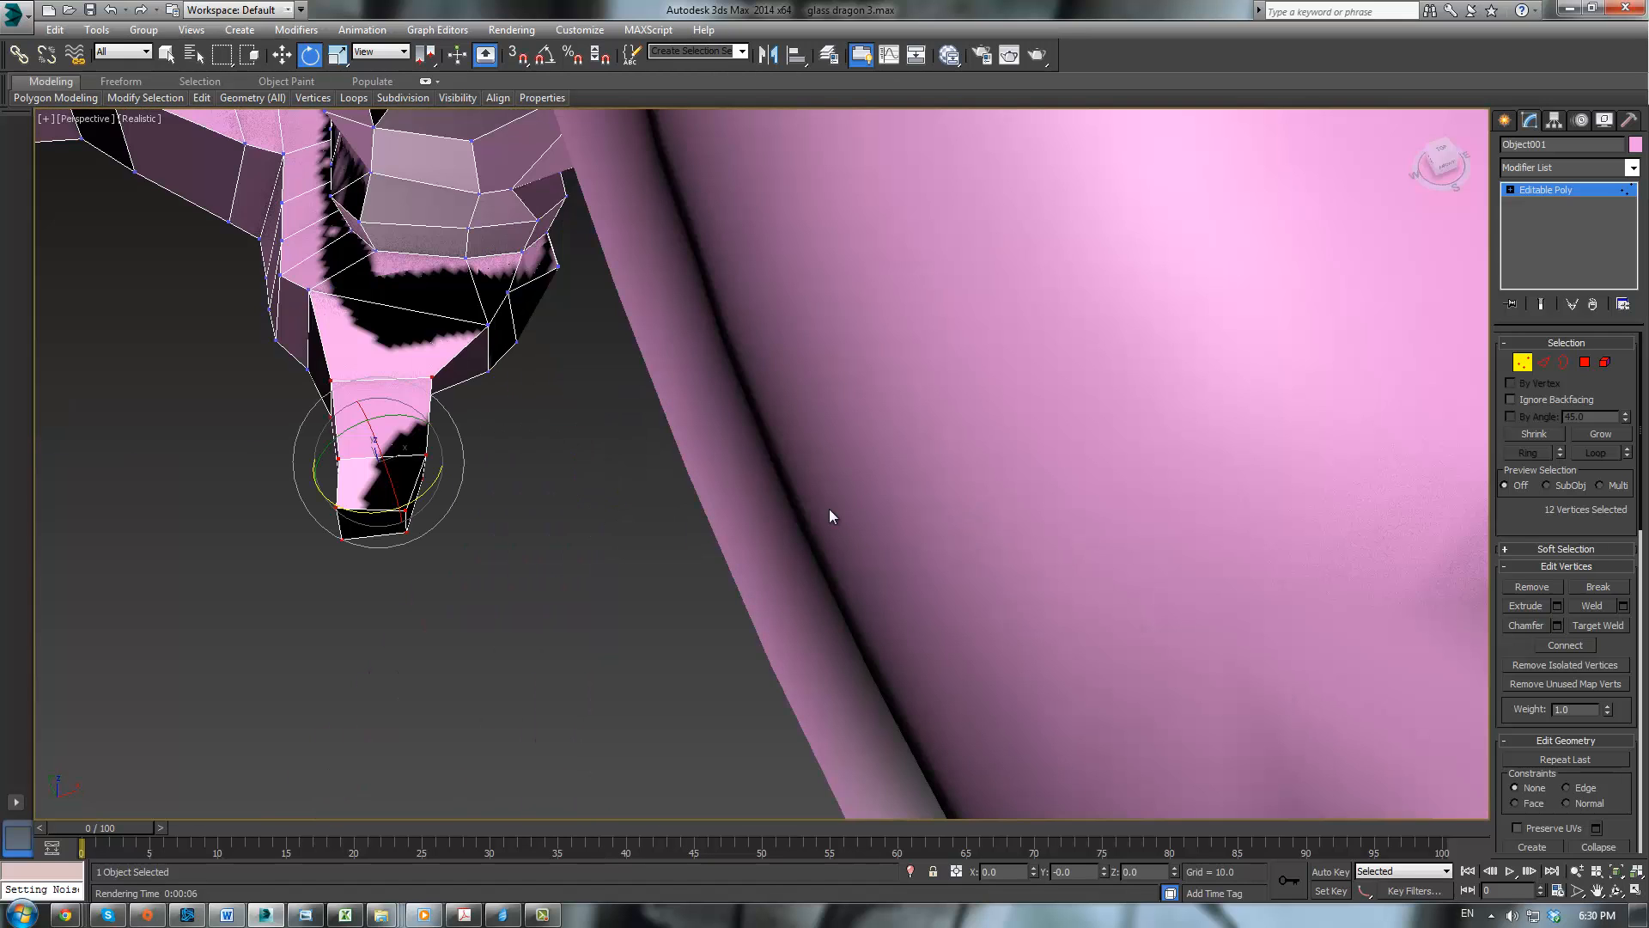
middle_click_drag(665, 508, 770, 562)
key("w")
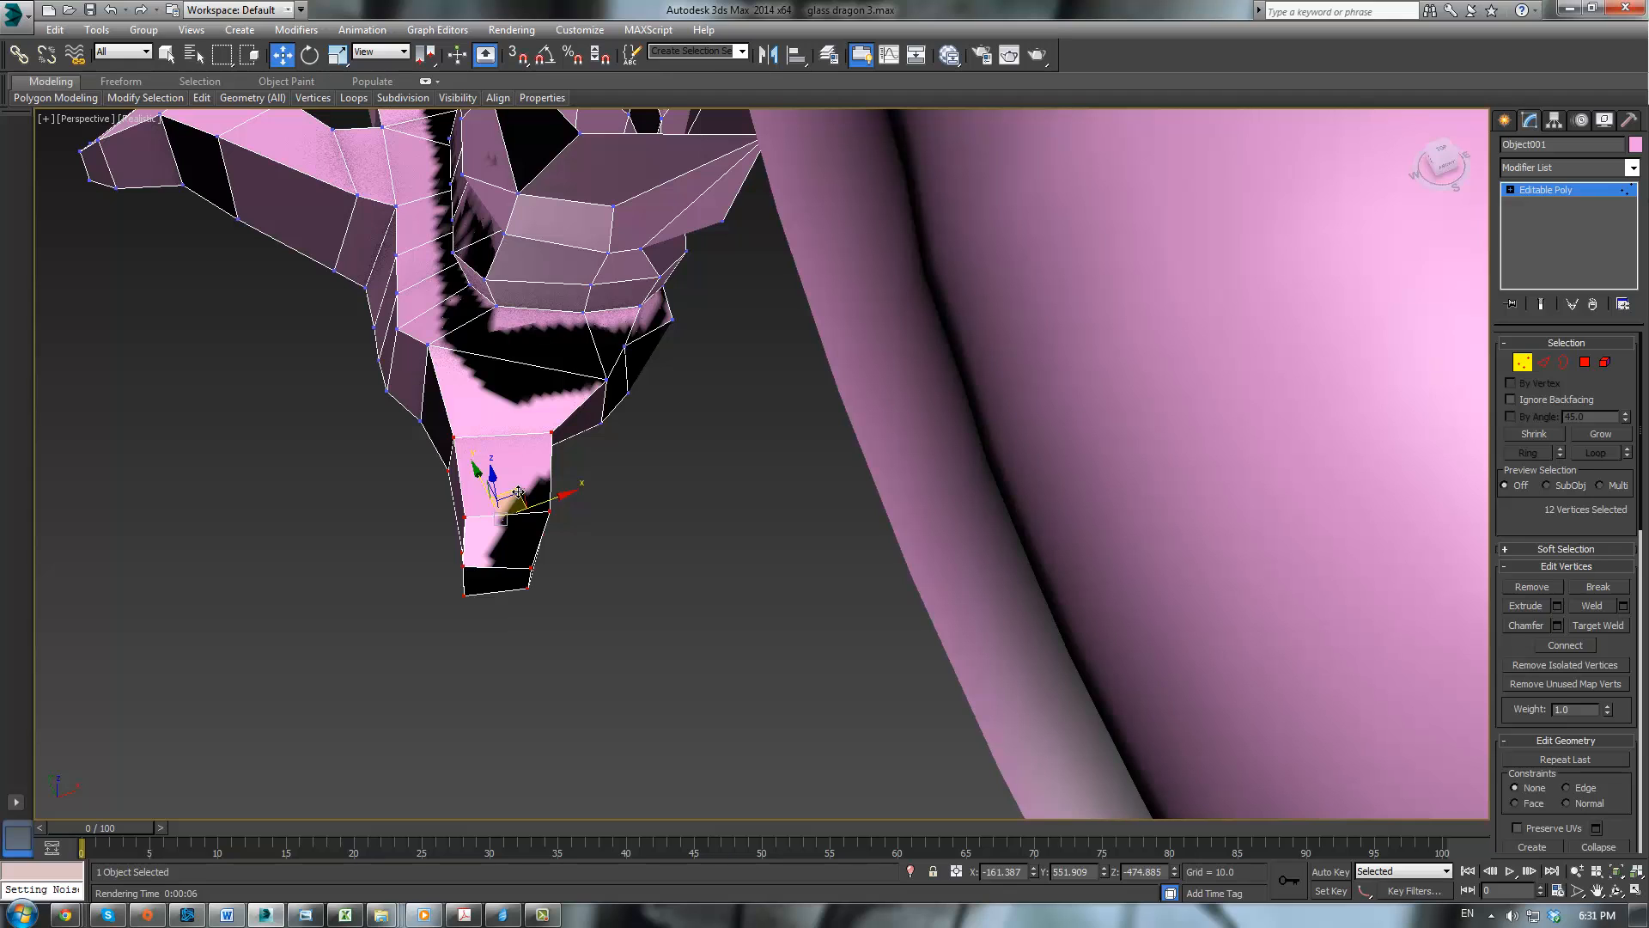
left_click_drag(517, 492, 545, 491)
middle_click_drag(737, 515, 574, 501, "alt")
scroll(725, 481, "down", 4)
left_click(448, 525)
scroll(945, 613, "down", 3)
middle_click_drag(945, 613, 1027, 365, "alt")
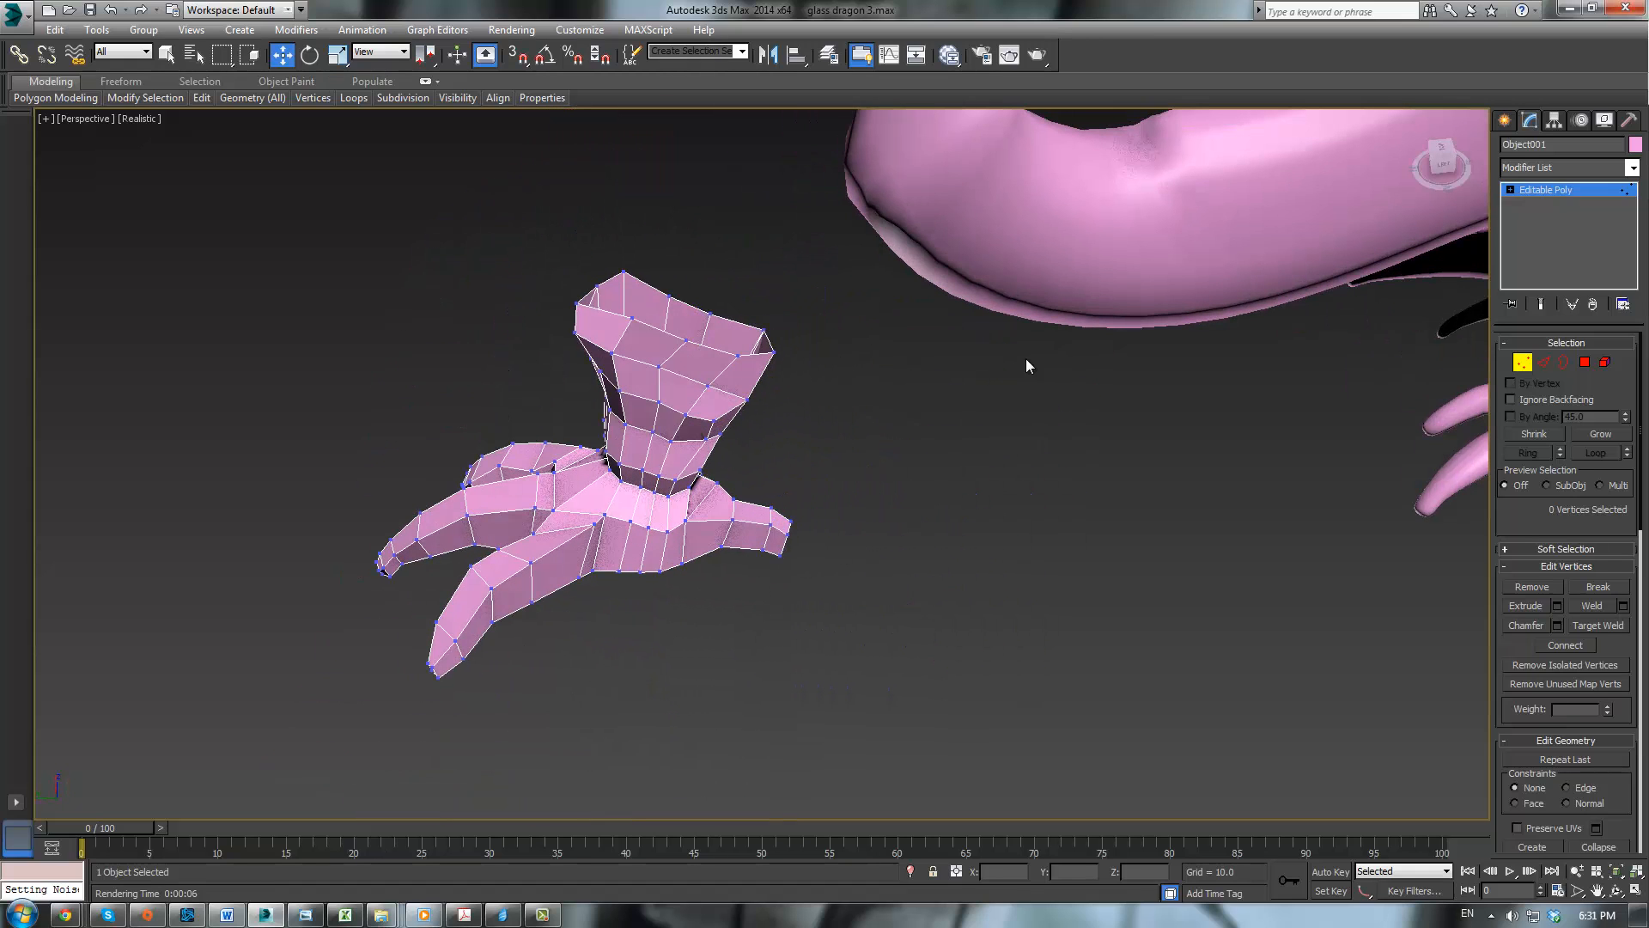
Step: Select the dragon's body at its Editable Poly level and attach the separate leg to it
left_click(1521, 193)
left_click(1239, 193)
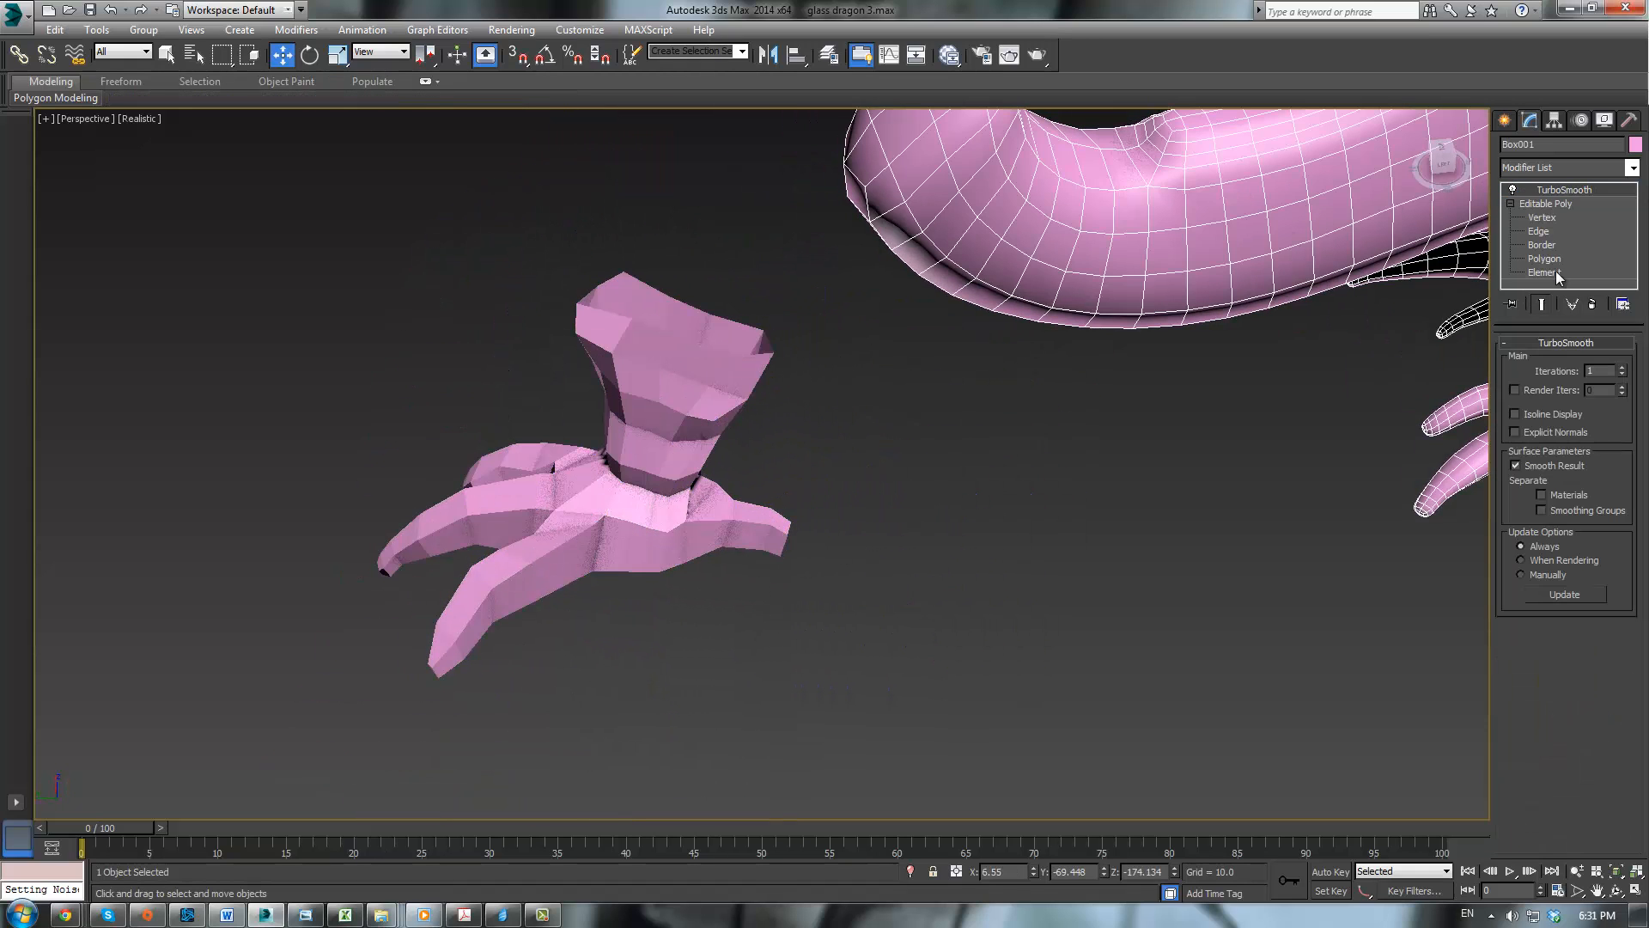
left_click(1553, 208)
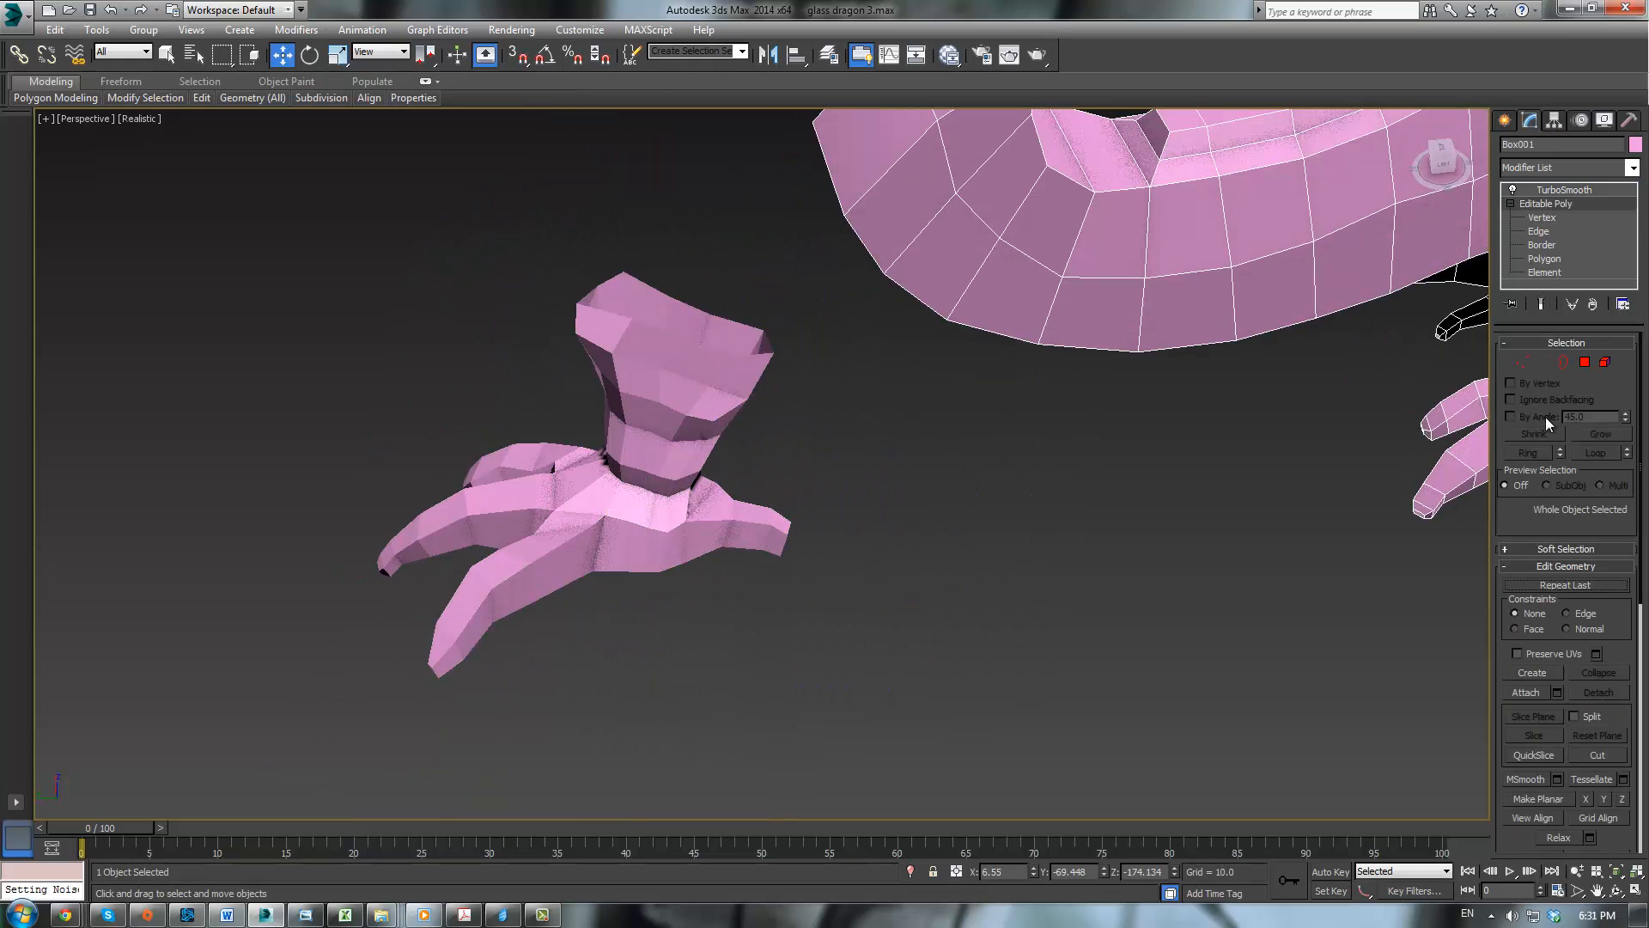
left_click(1527, 693)
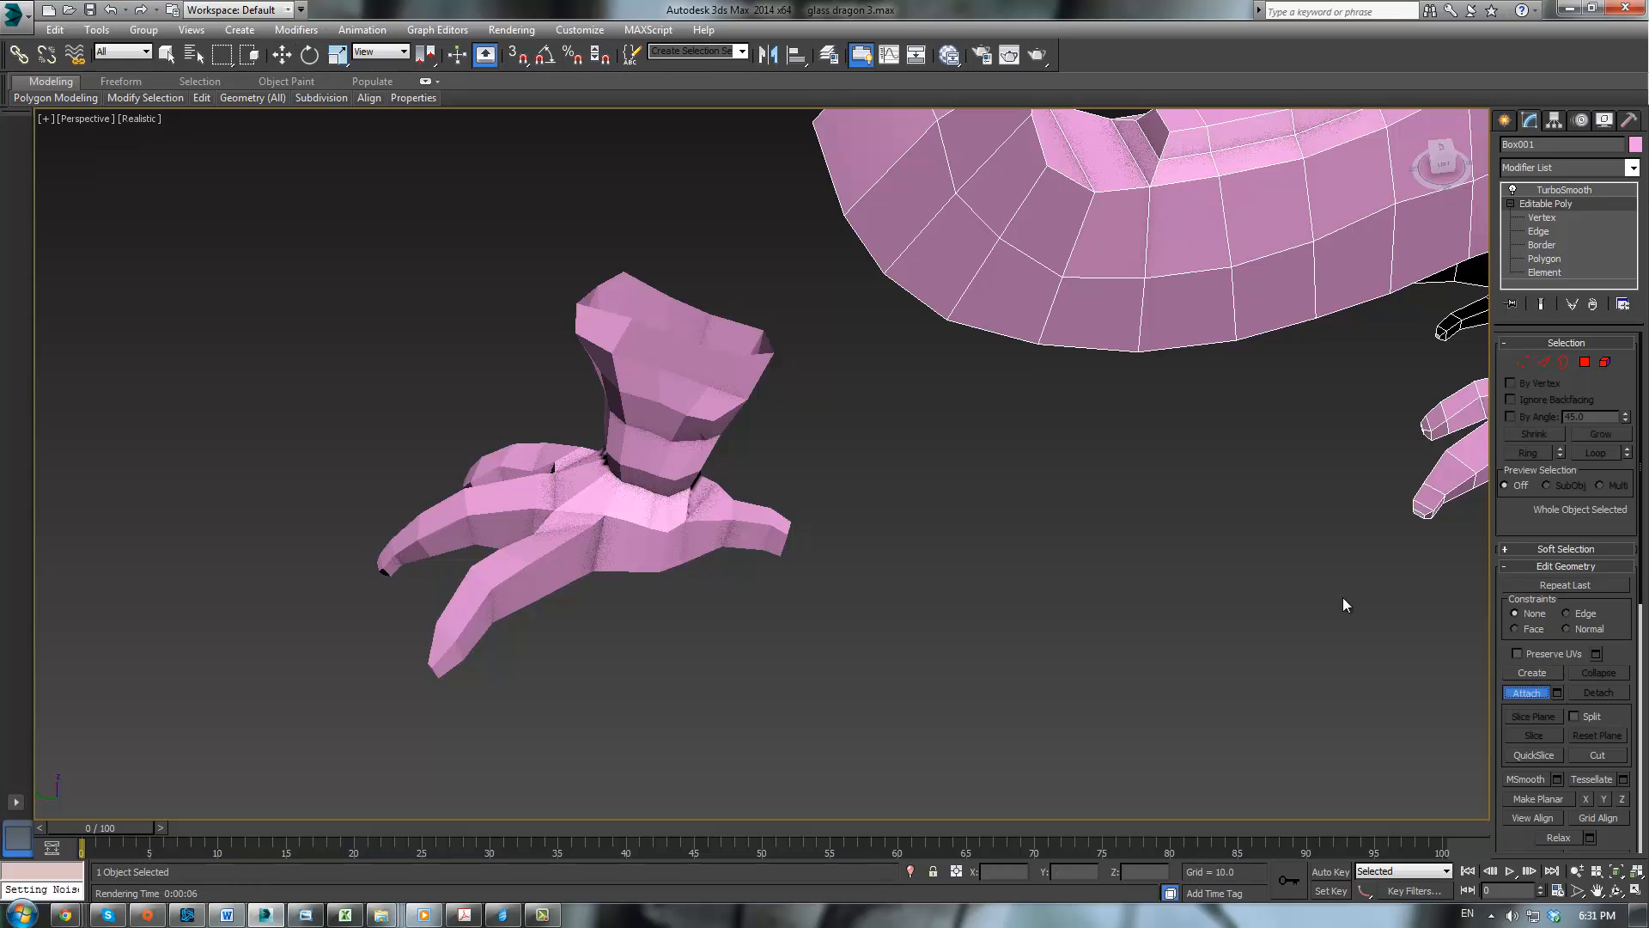
Step: Select the attached leg as an element and unhide all objects to bring back the reference photo
left_click(1544, 272)
left_click(589, 471)
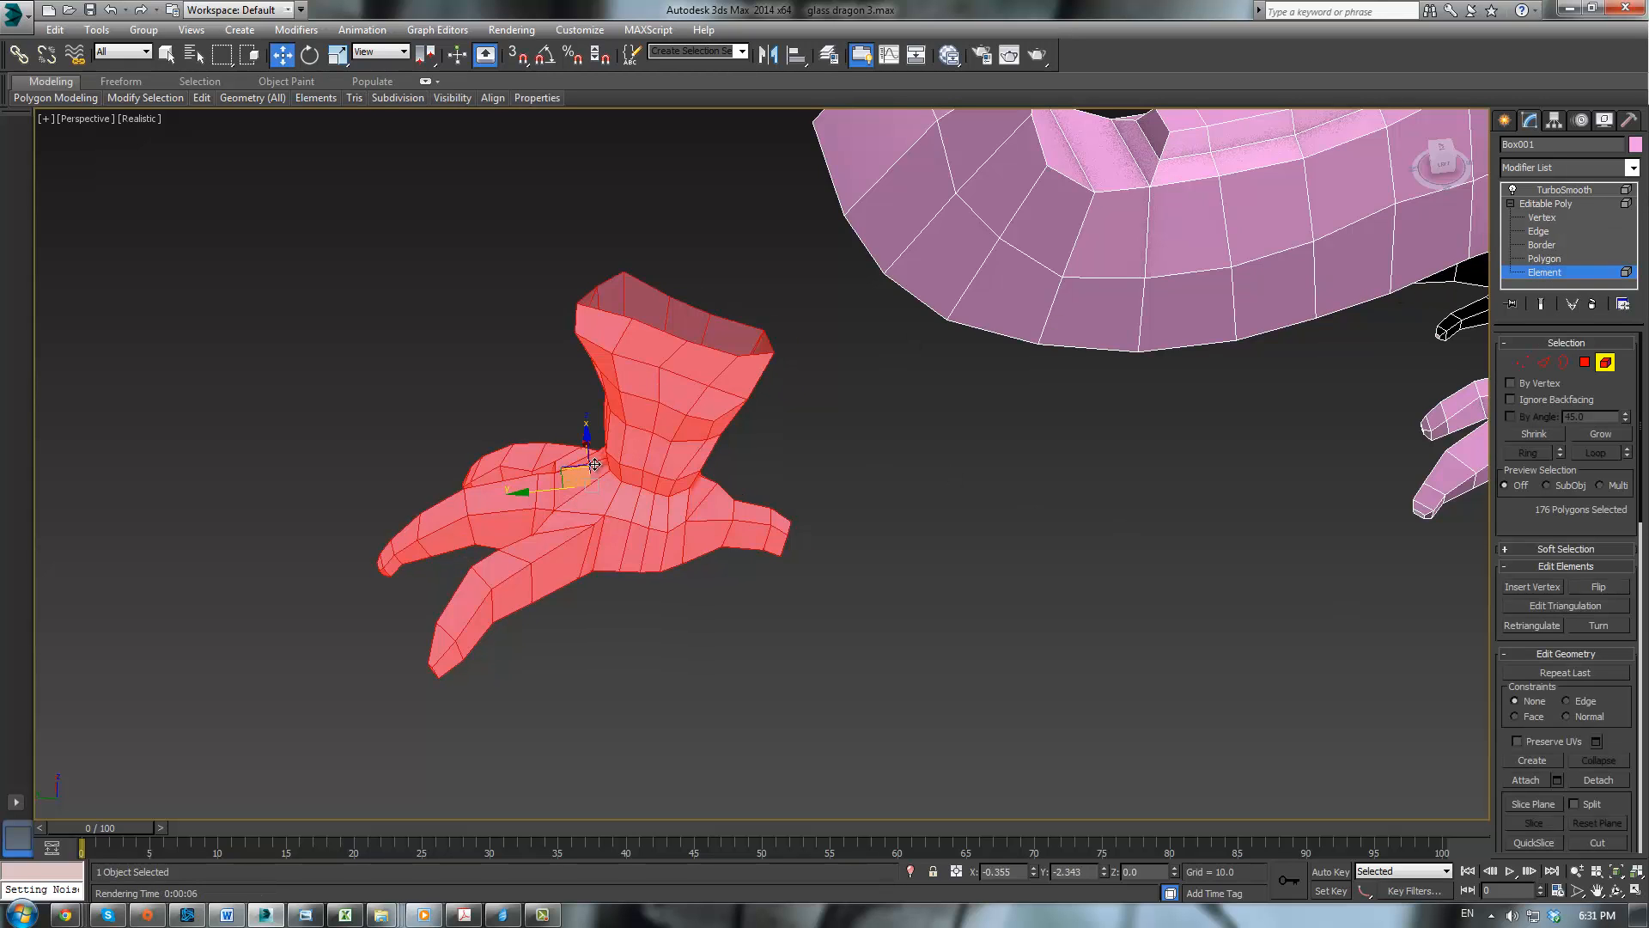
middle_click_drag(594, 464, 1048, 351, "alt")
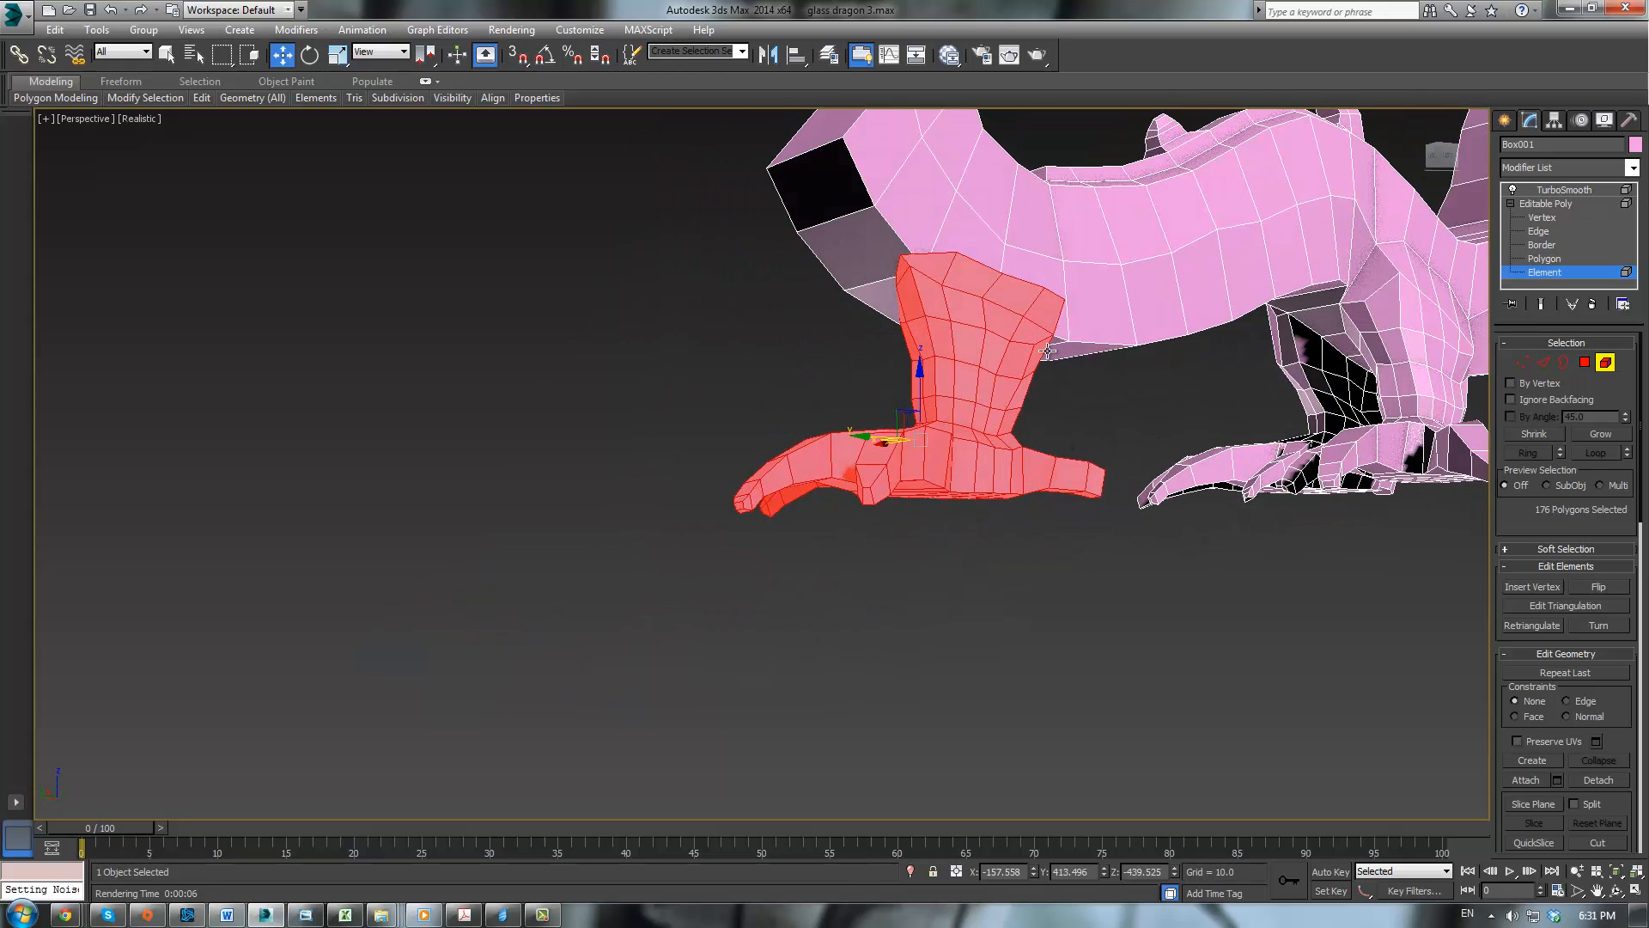
right_click(1115, 503)
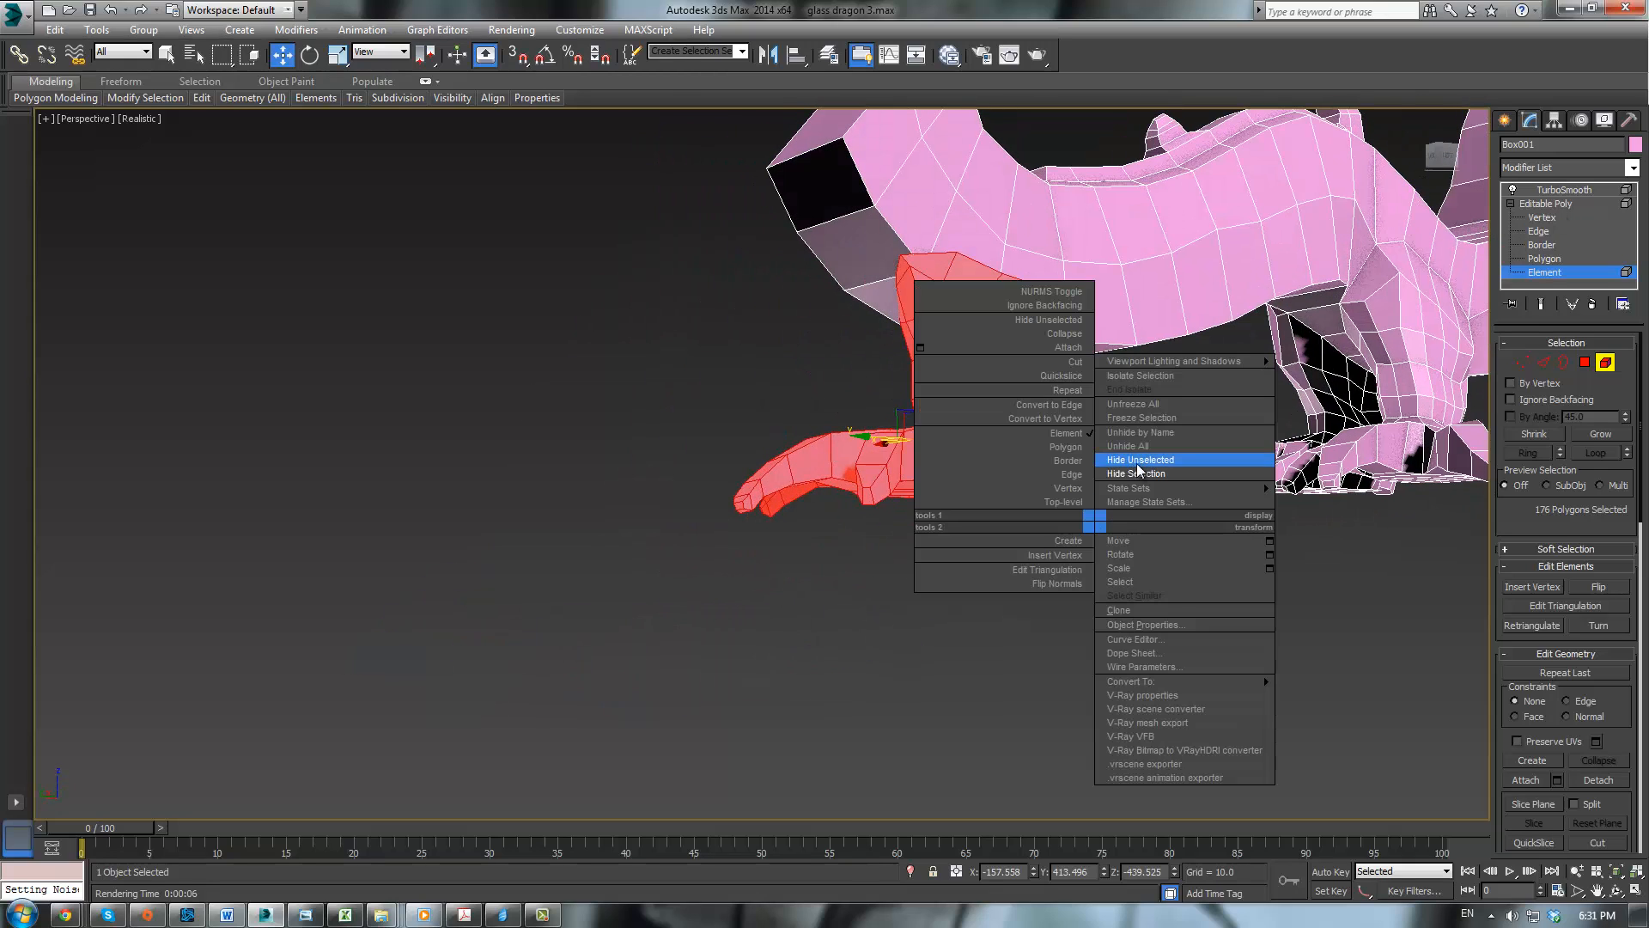
left_click(1132, 461)
middle_click_drag(887, 545, 1014, 515, "alt")
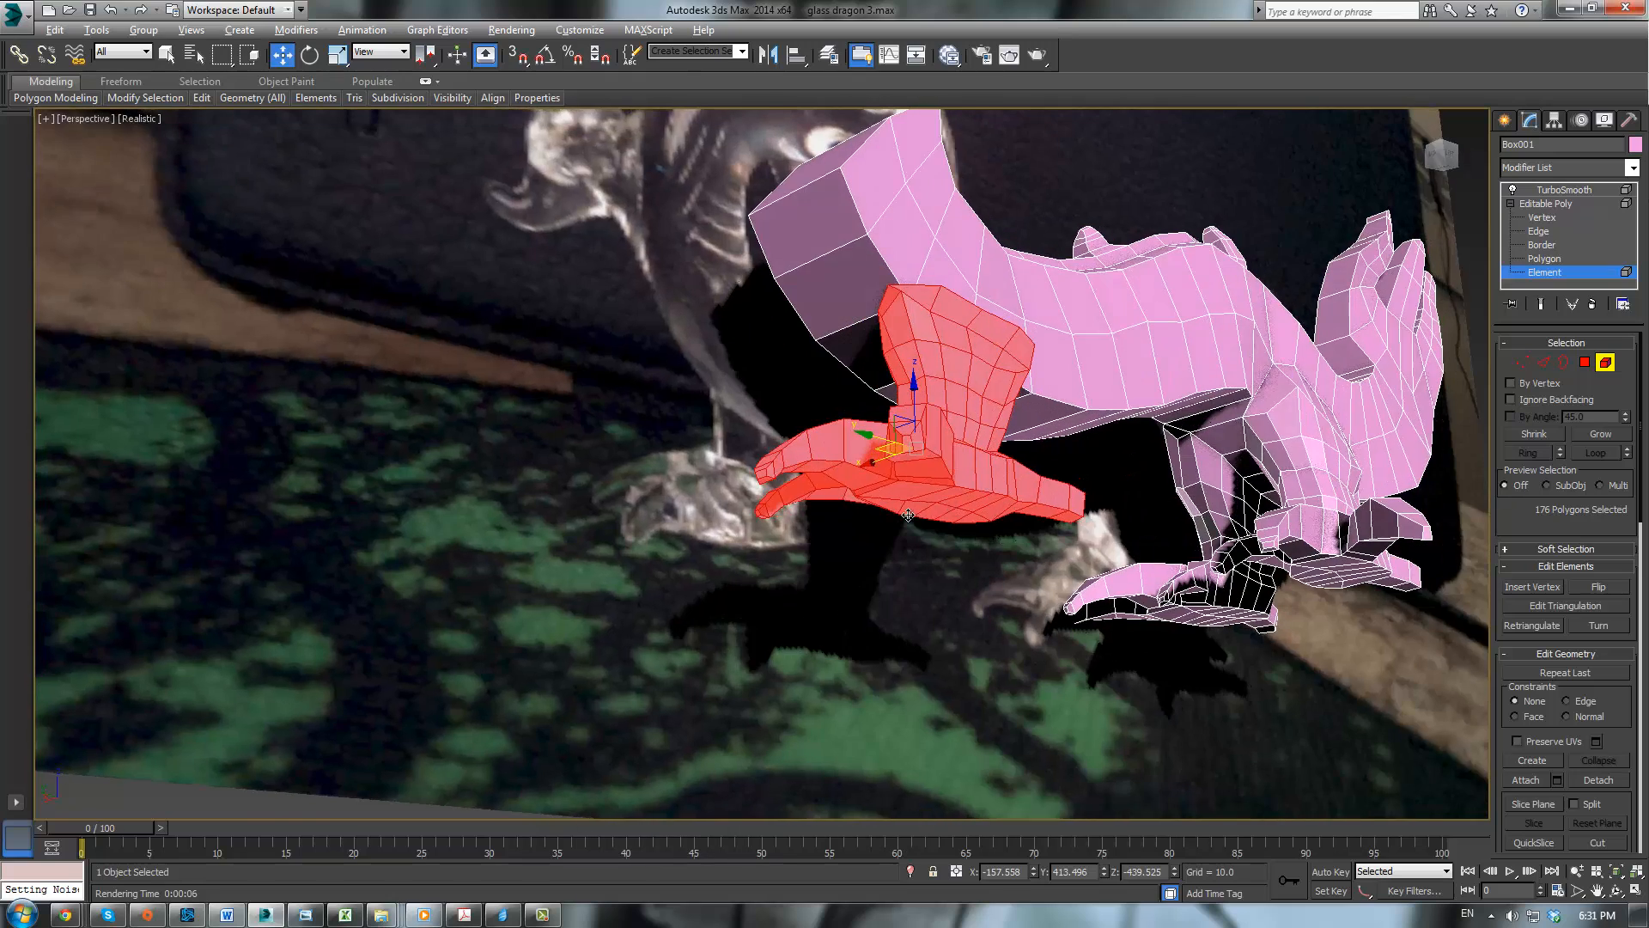
Step: Move the leg element under the front of the body, to about X -95, Y 390, Z -475
key("alt+w")
scroll(553, 585, "up", 3)
scroll(1162, 654, "up", 4)
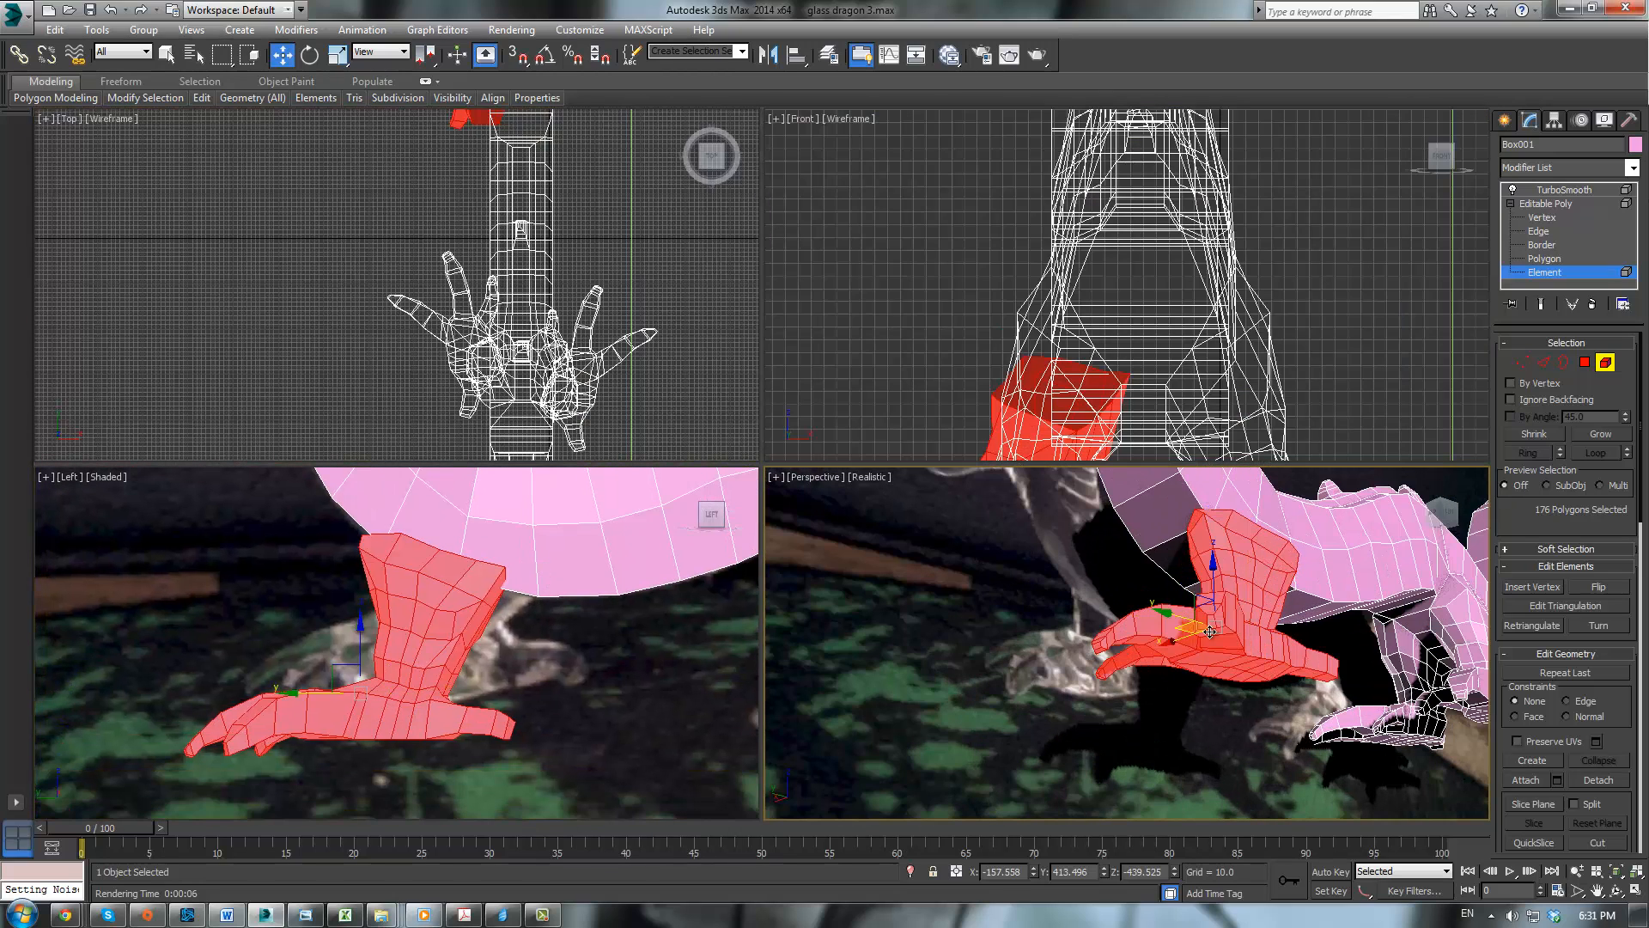
middle_click_drag(361, 681, 352, 687)
left_click_drag(361, 681, 387, 718)
middle_click_drag(1062, 636, 1159, 657, "alt")
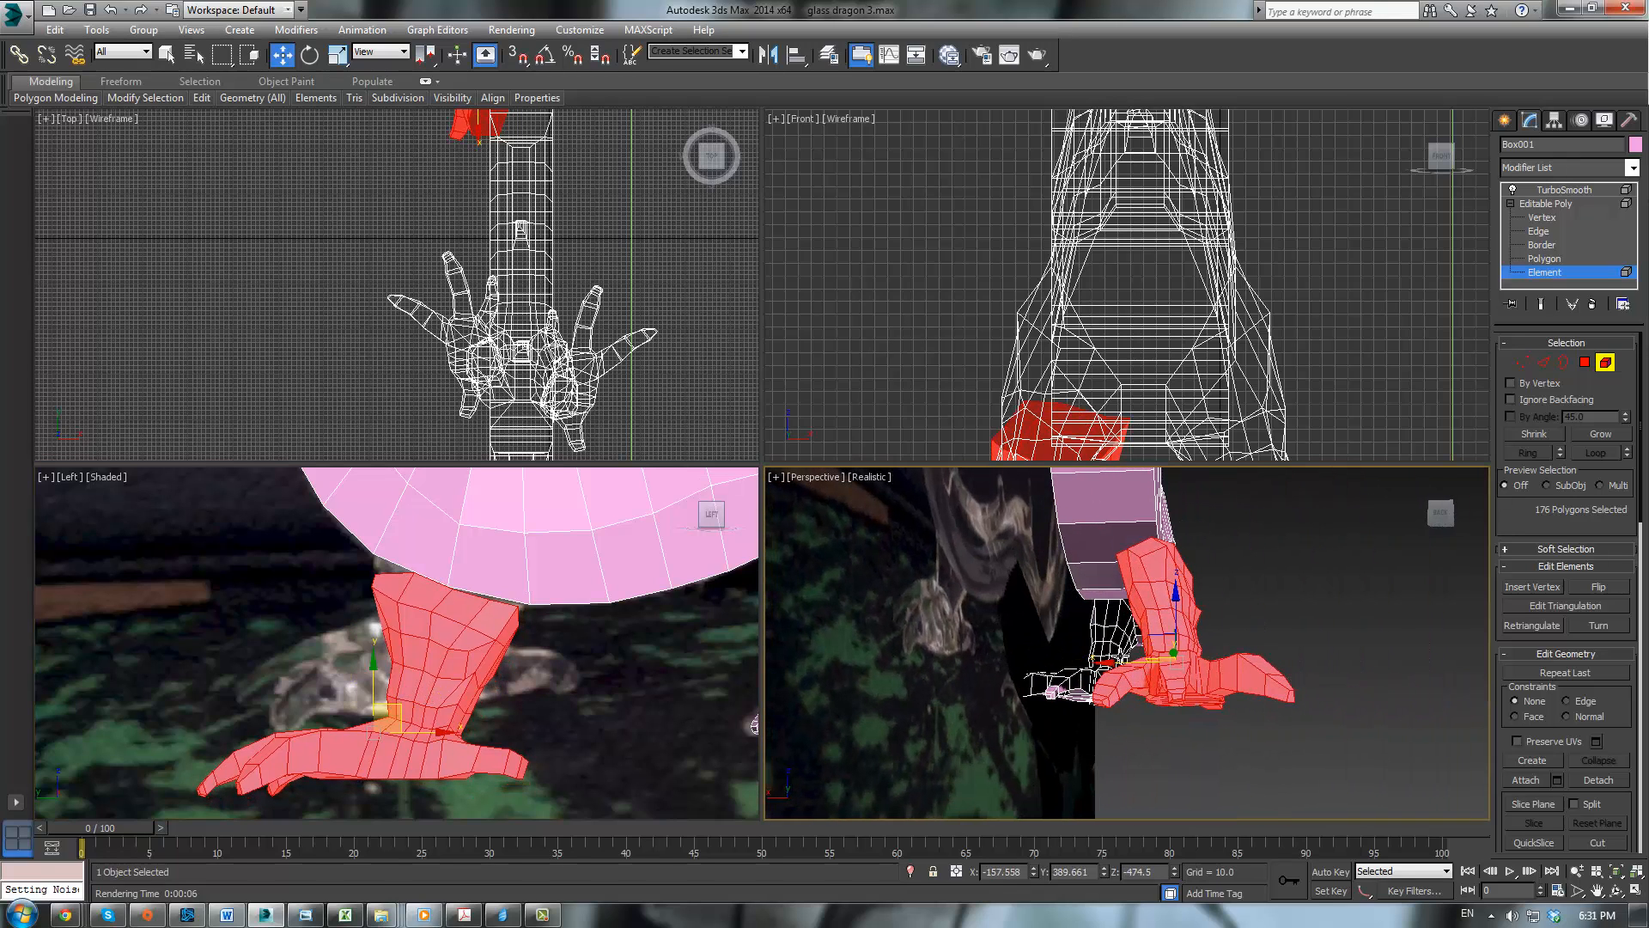
left_click_drag(1134, 670, 1069, 672)
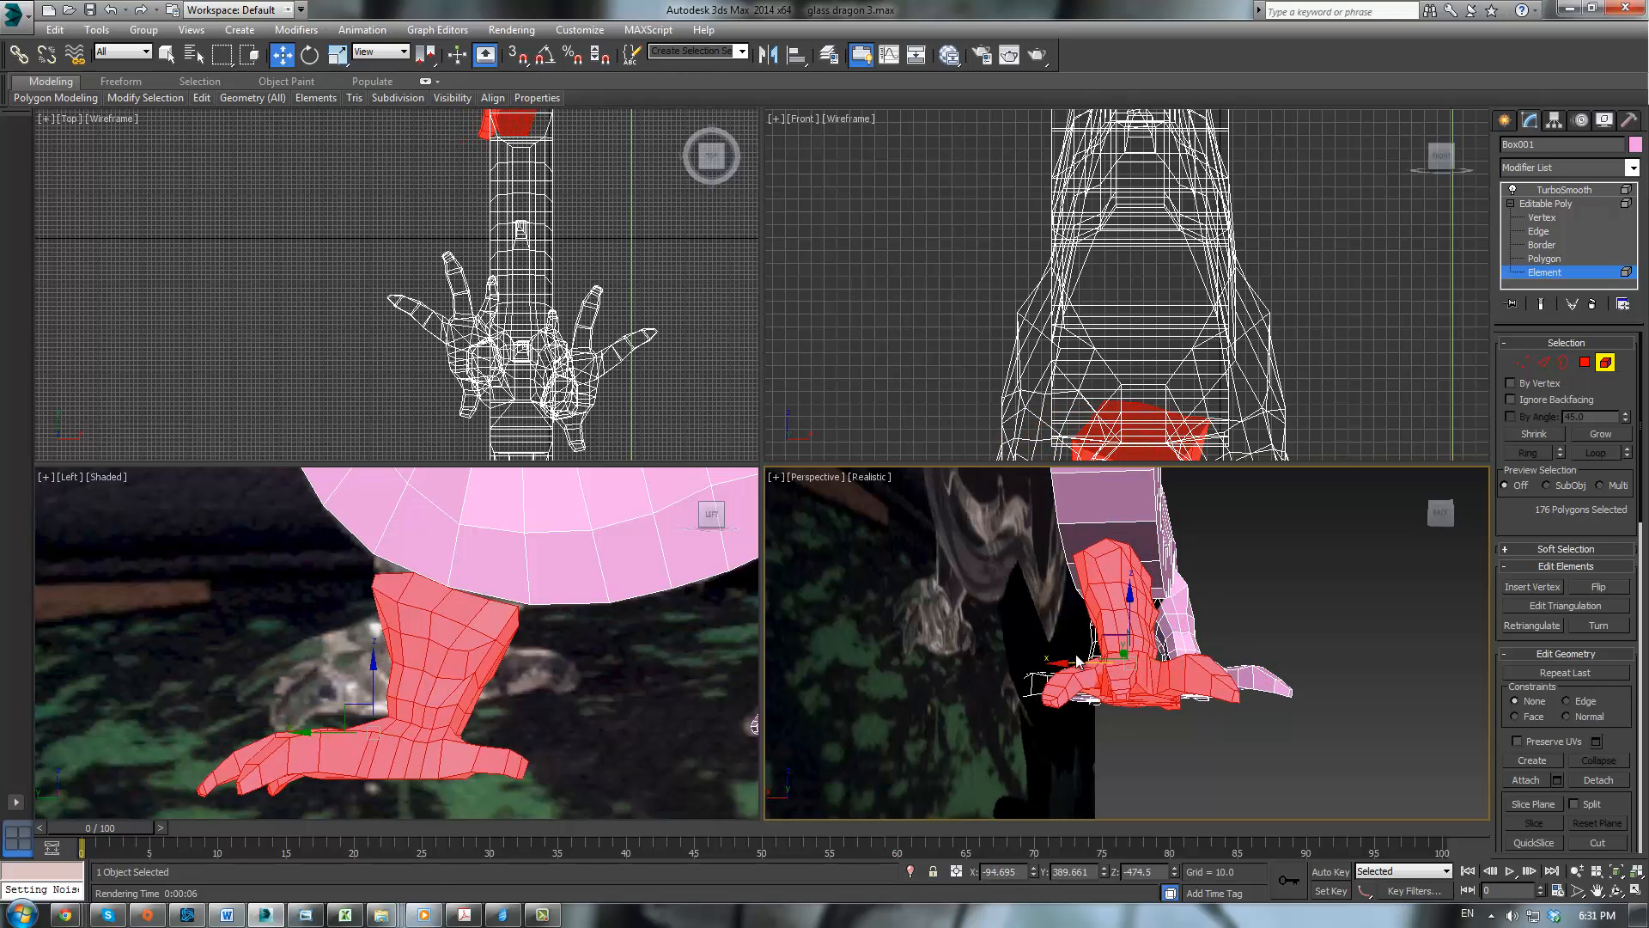
Step: Select the two opposite lengthwise edges of the body's underside polygon above the leg and connect them with a crosswise edge
middle_click_drag(1069, 672, 961, 461, "alt")
key("alt+w")
scroll(1111, 394, "up", 5)
scroll(1100, 467, "down", 3)
scroll(1077, 465, "down", 2)
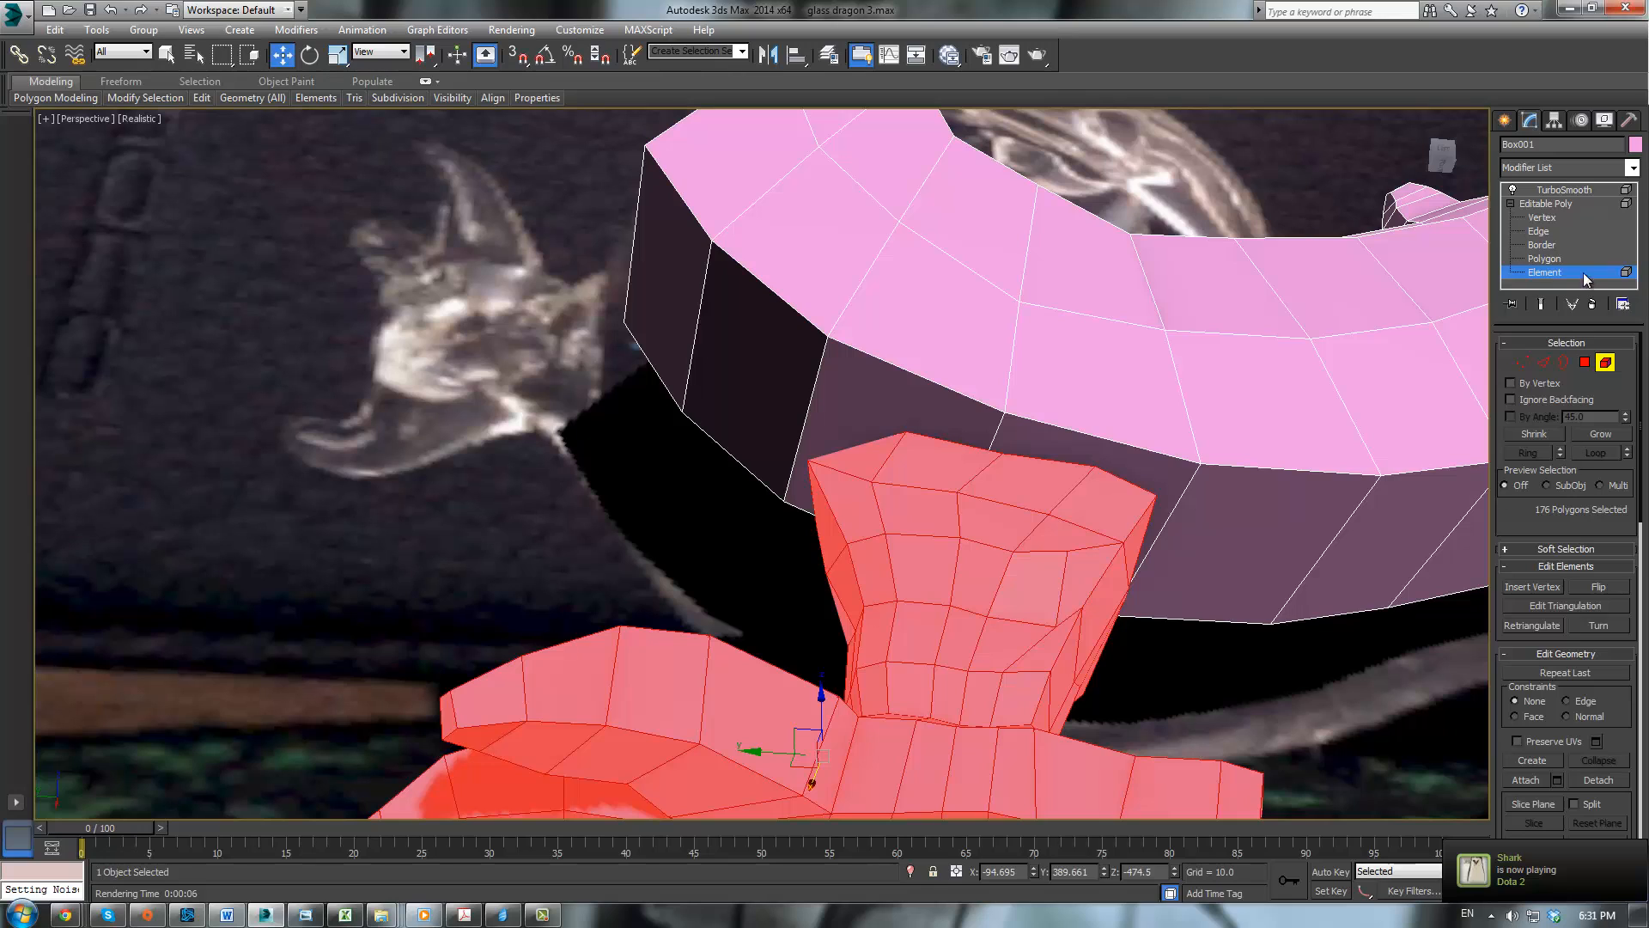
left_click(1550, 206)
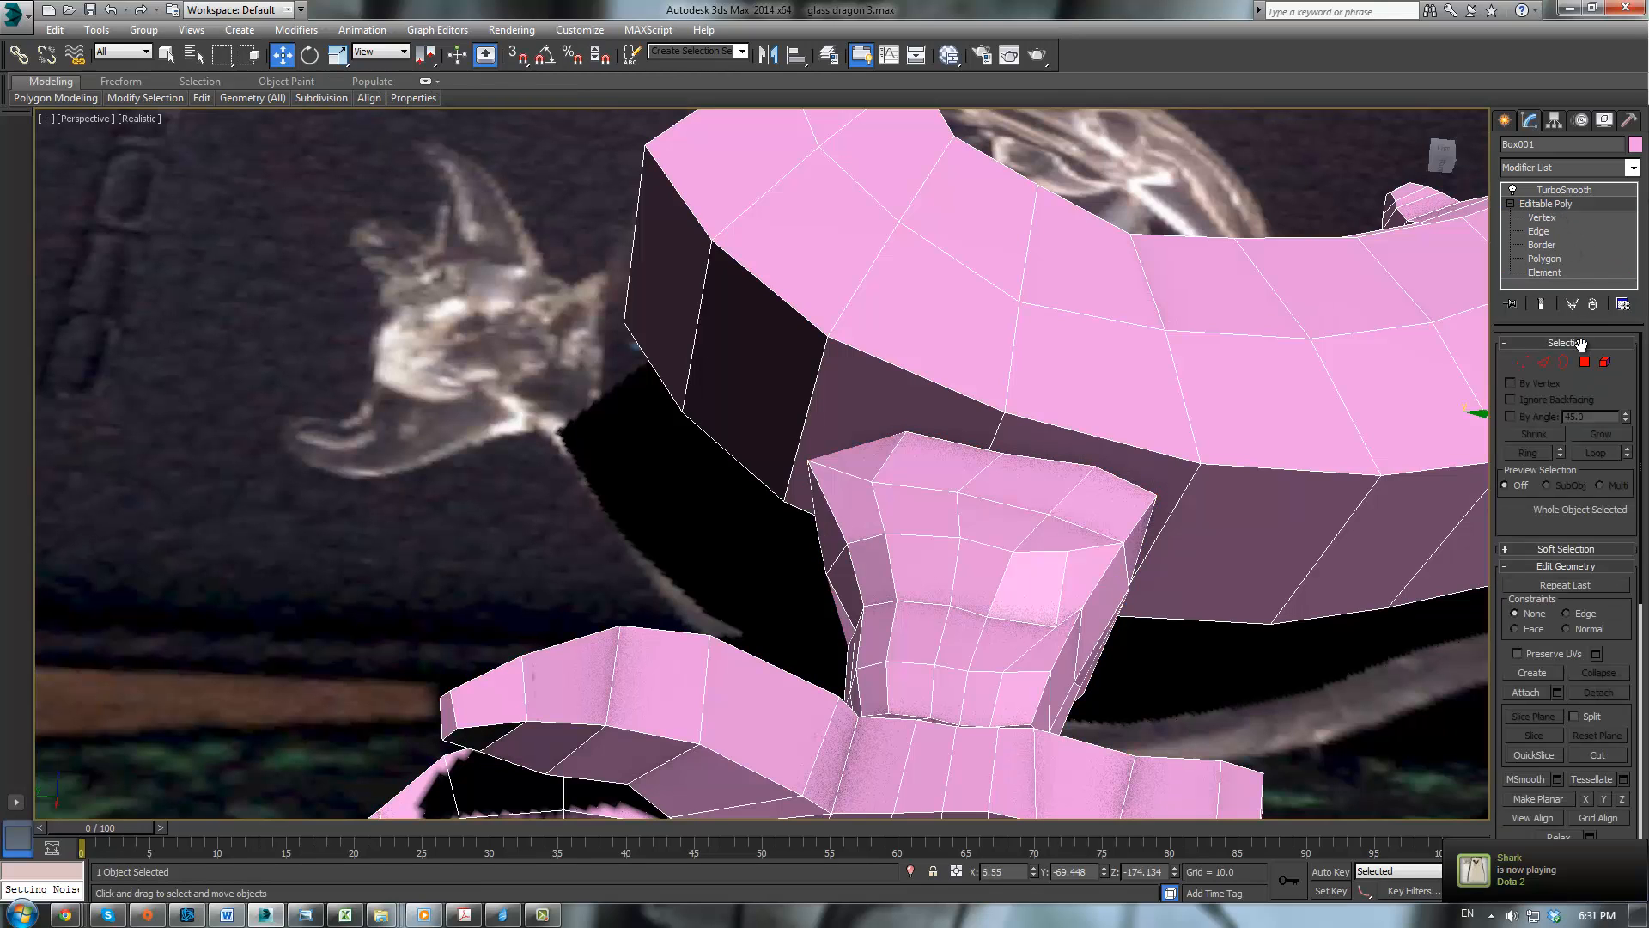
left_click(1598, 754)
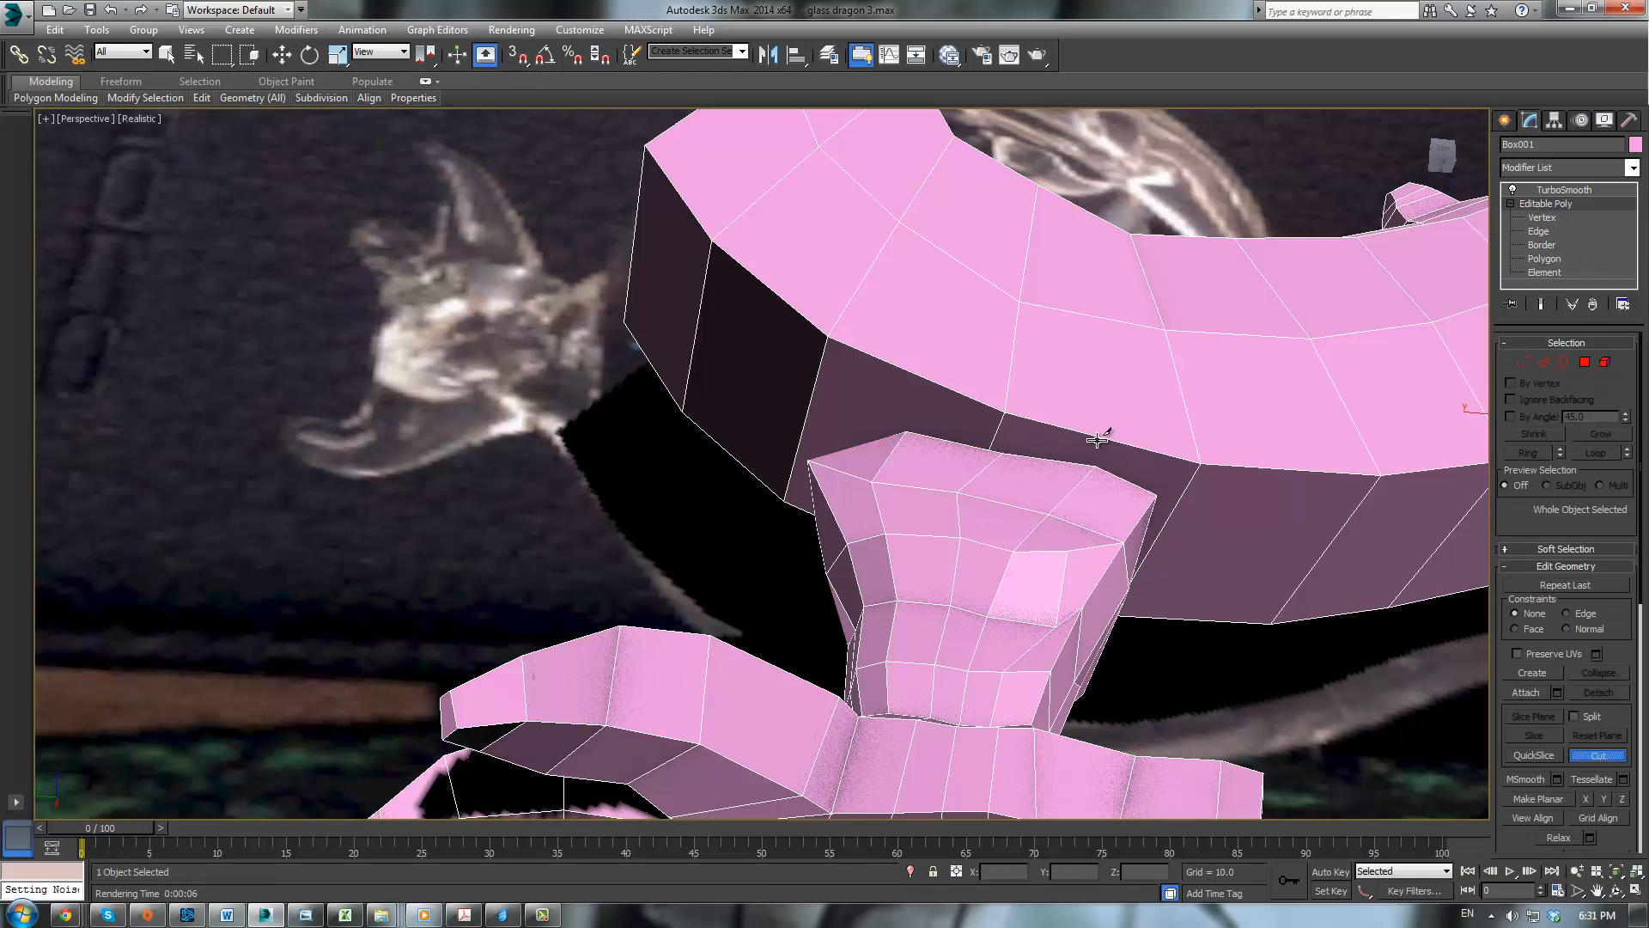
right_click(1095, 442)
key("2")
left_click(1098, 435)
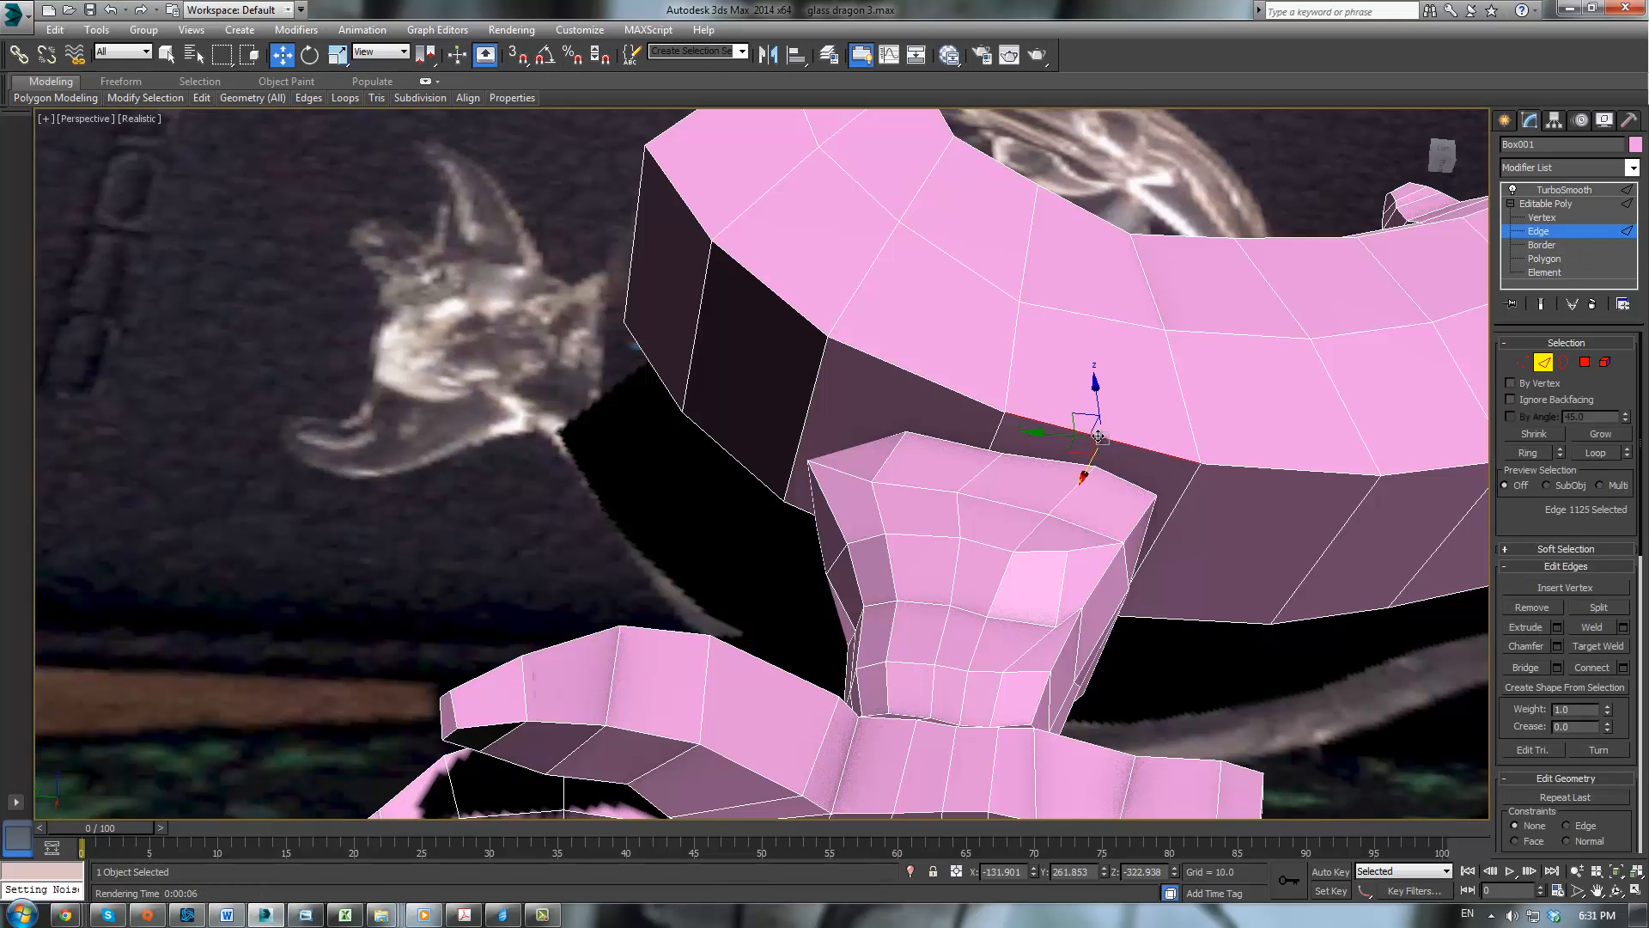
key("F3")
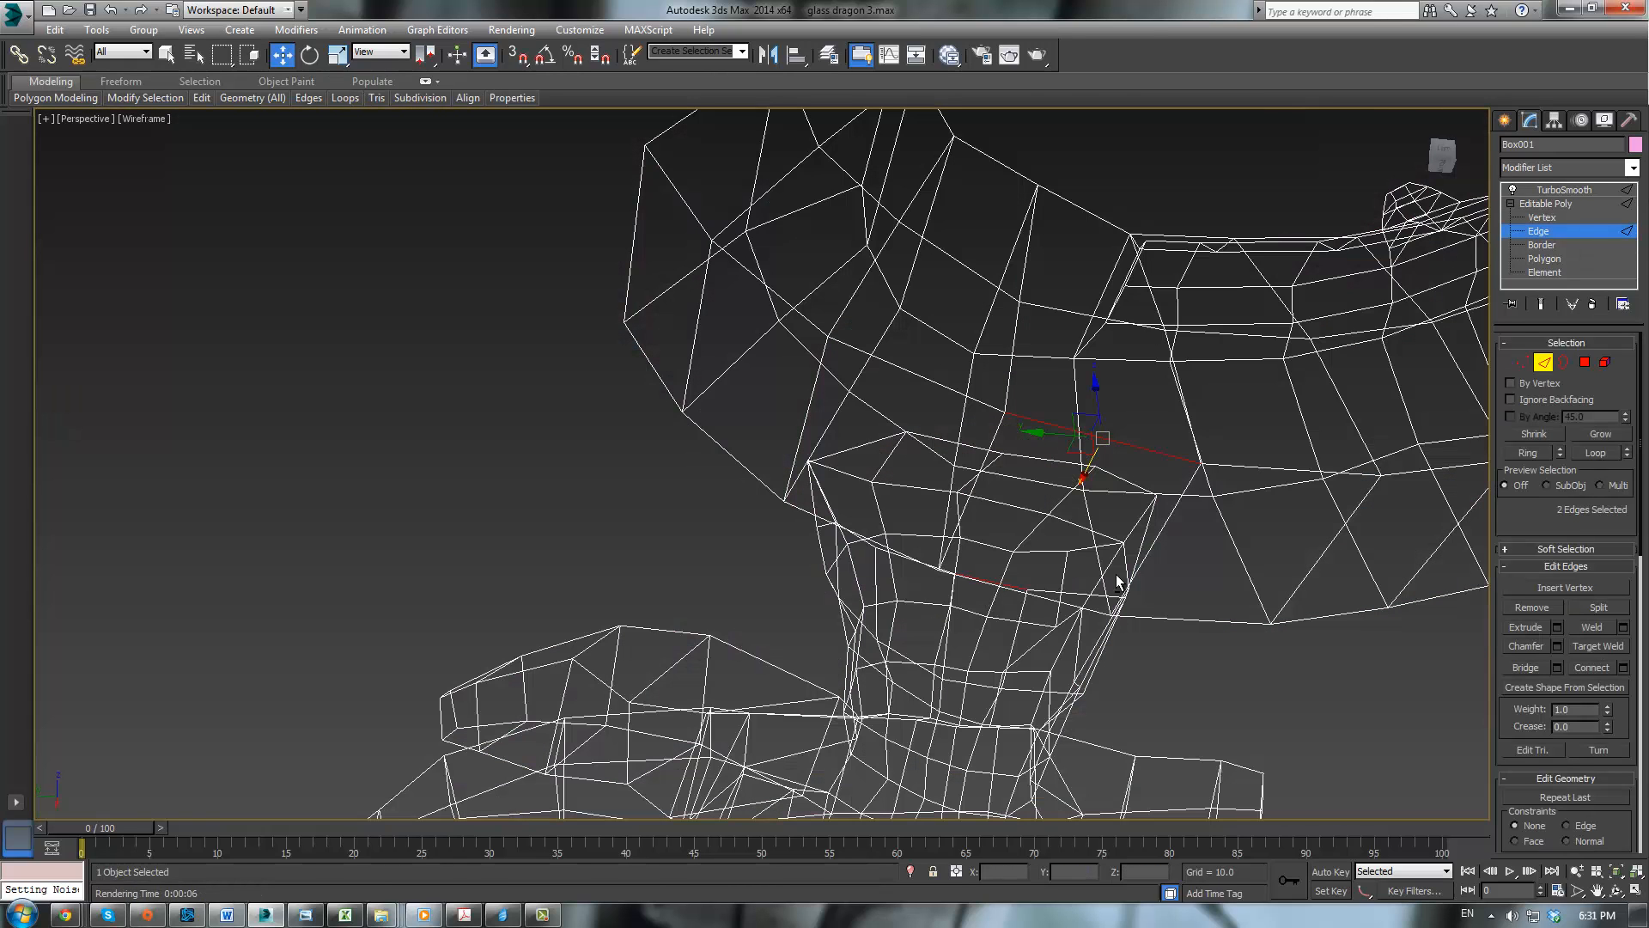
middle_click_drag(1117, 584, 1228, 573, "alt")
left_click(1202, 494, "ctrl")
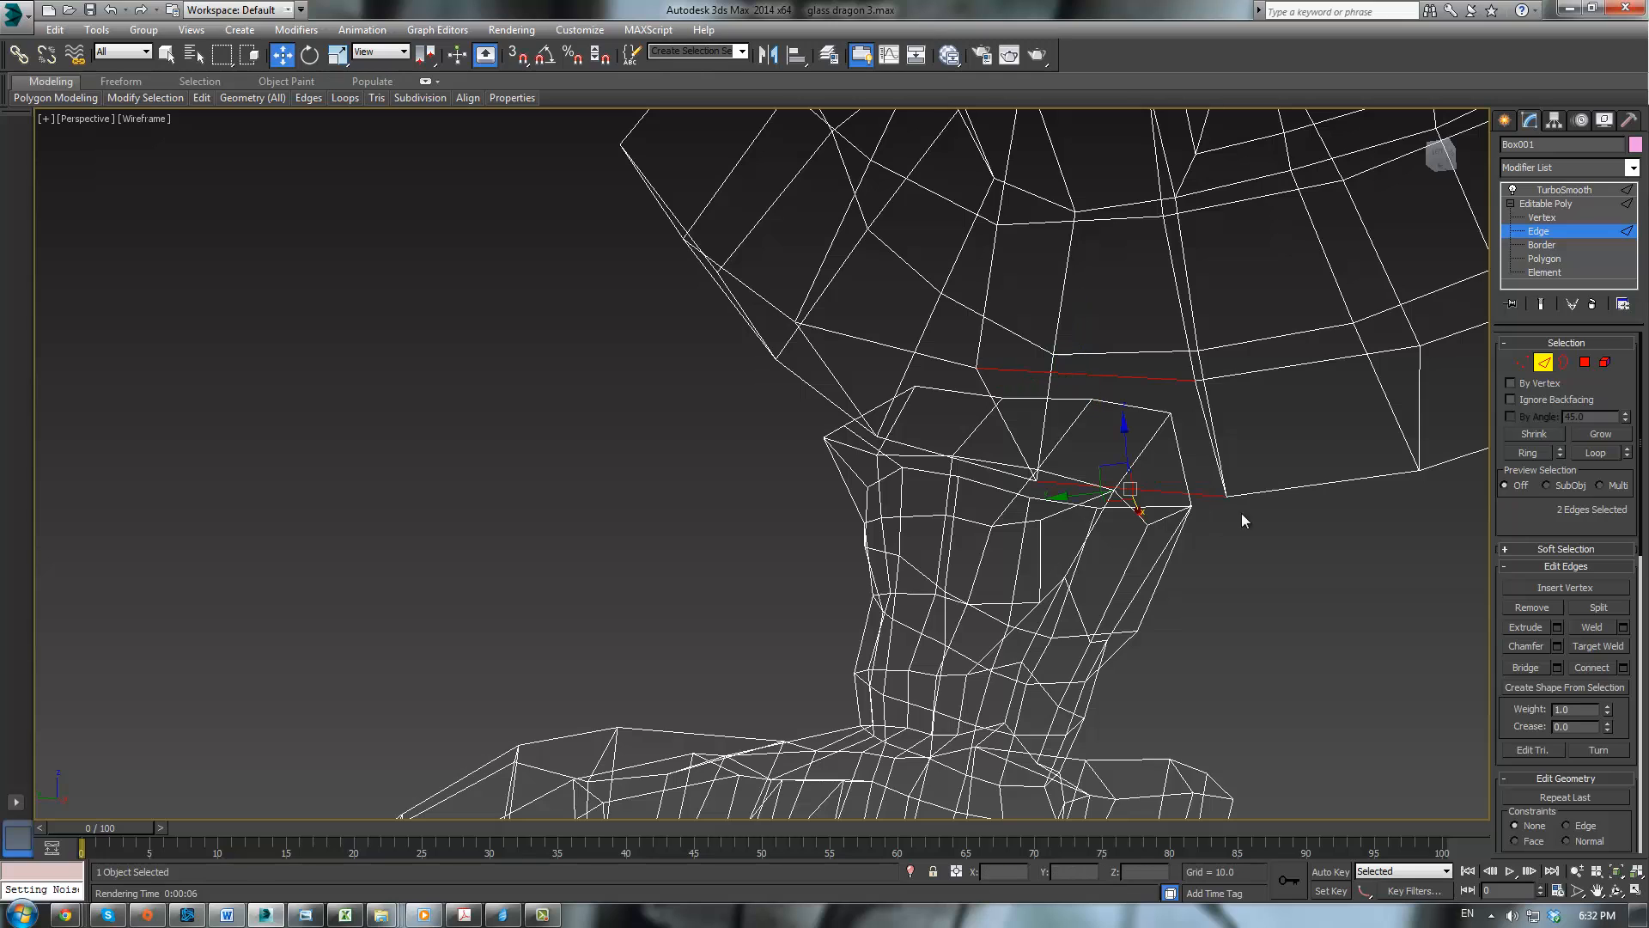
left_click(1594, 676)
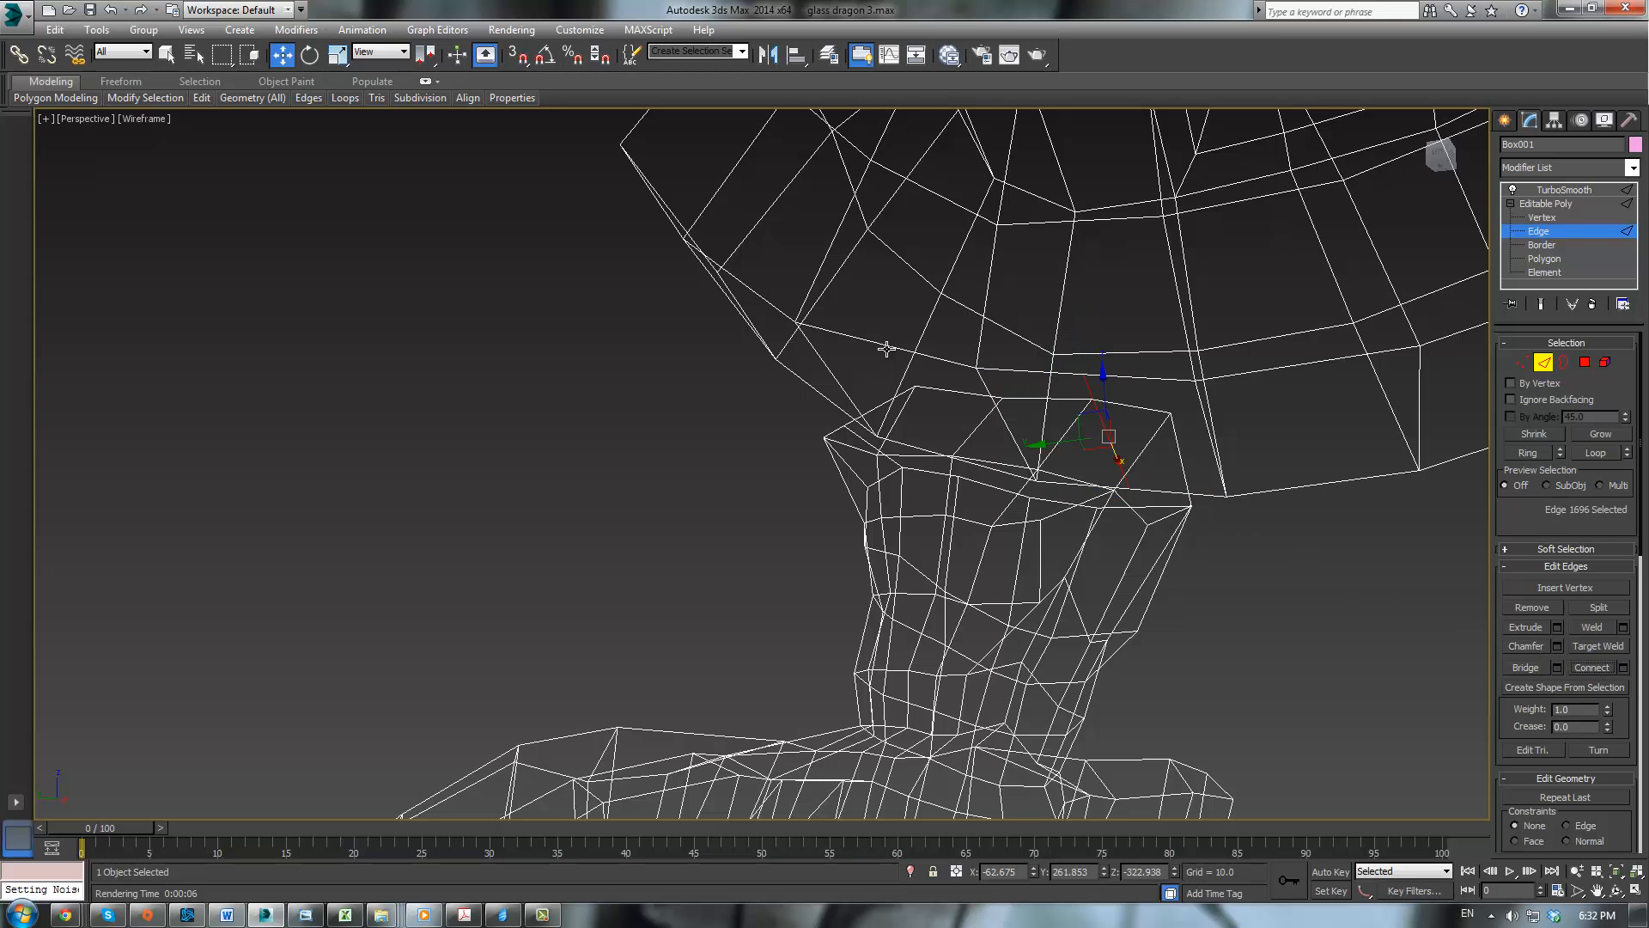
Step: Connect the opposite lengthwise edges of the neighbouring underside polygon toward the neck with another crosswise edge
left_click(882, 352)
middle_click_drag(882, 352, 949, 424, "alt")
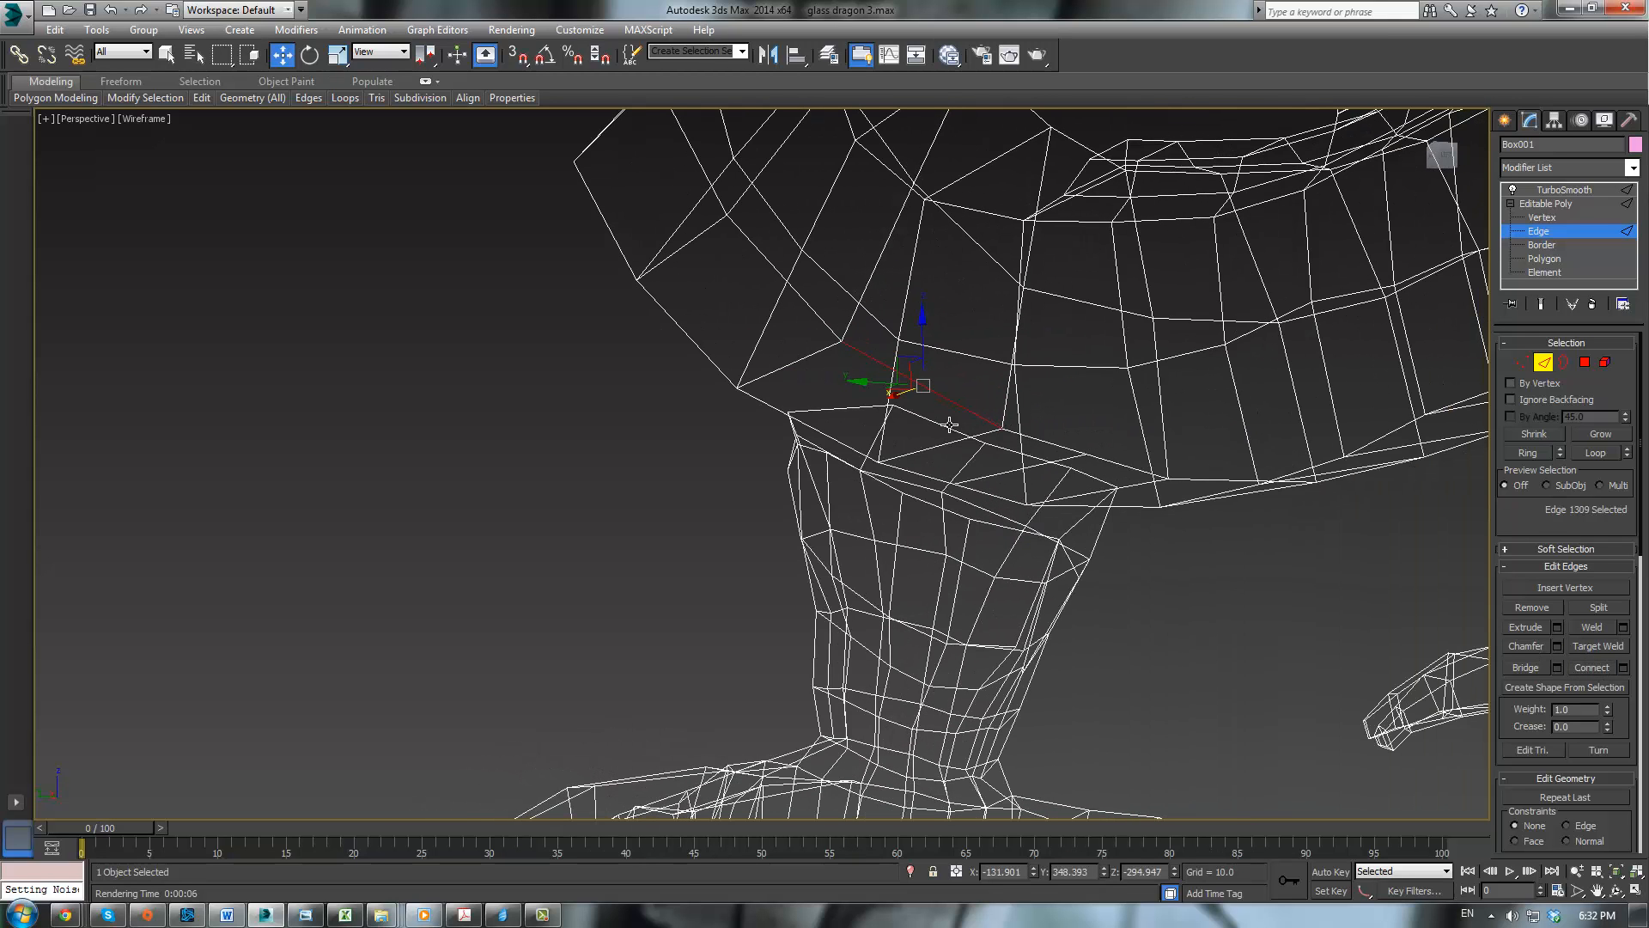
left_click(767, 410)
key("F3")
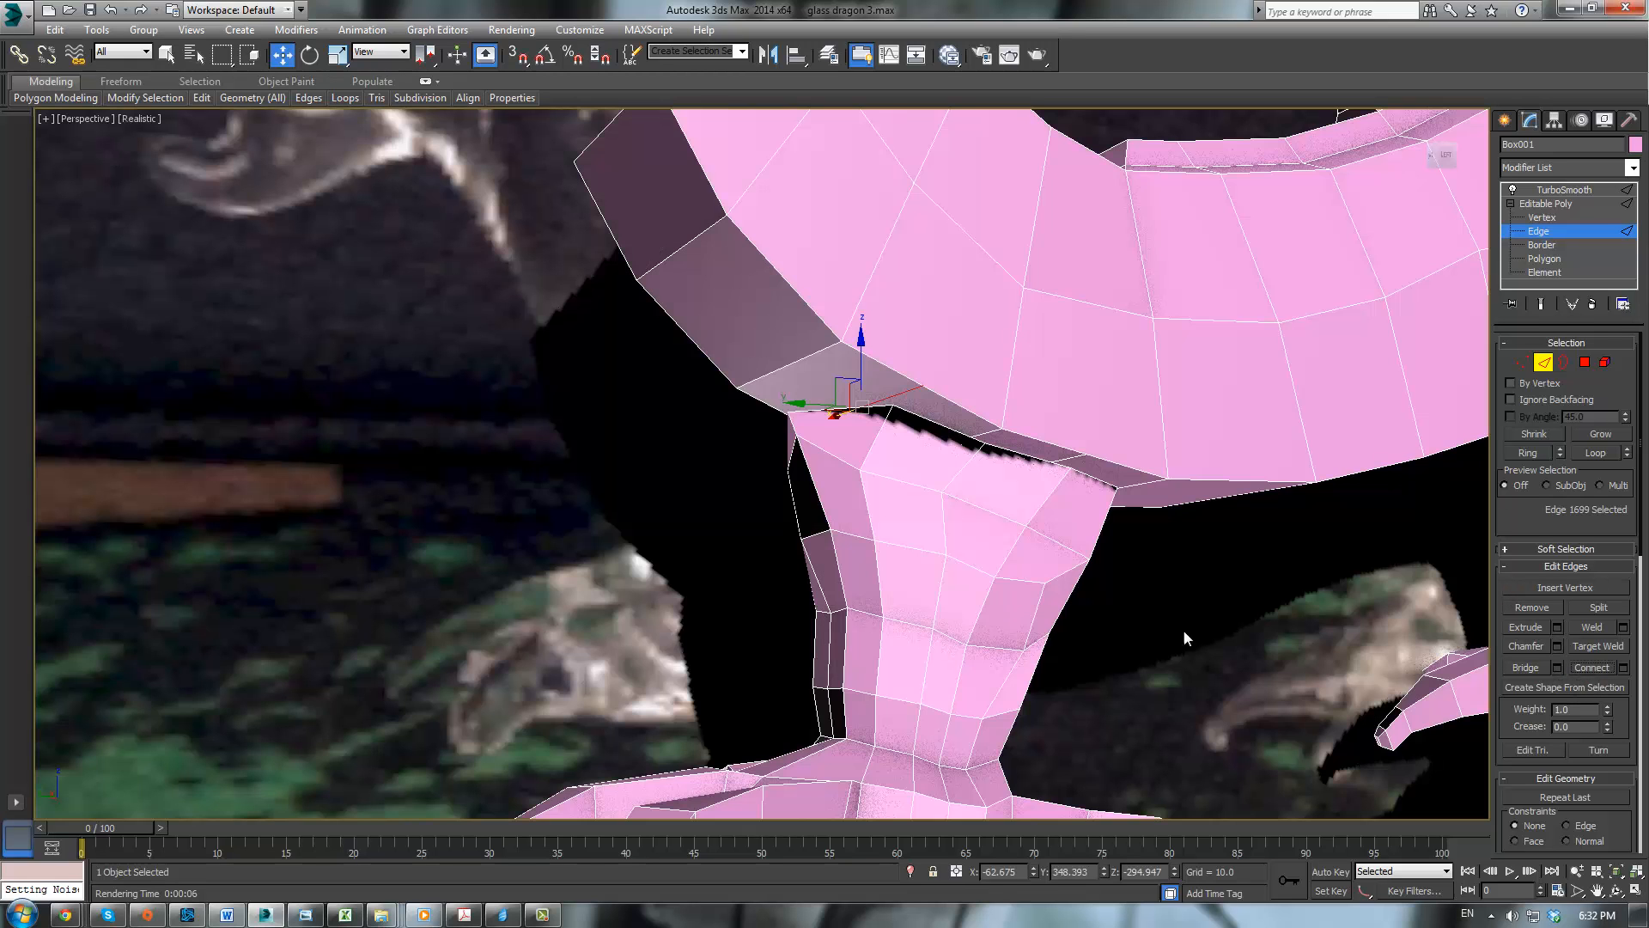
left_click(1163, 594)
scroll(1079, 519, "up", 2)
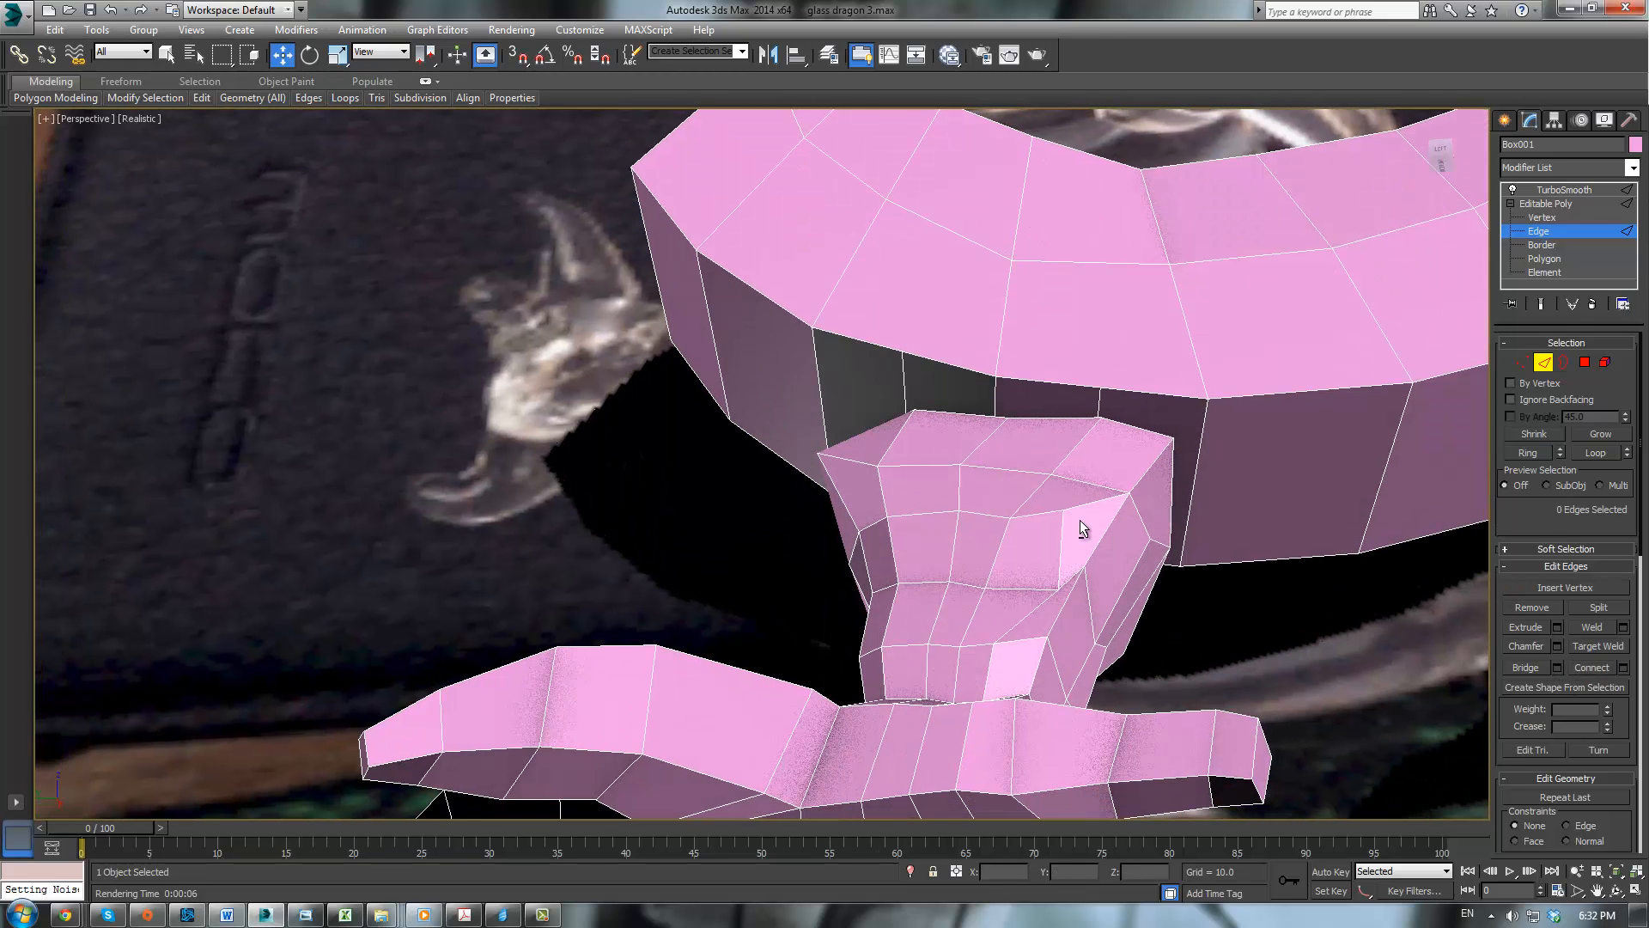
Step: Delete the four underside body polygons above the leg's open rim to make a hole for the leg
left_click(1542, 259)
left_click(1180, 453)
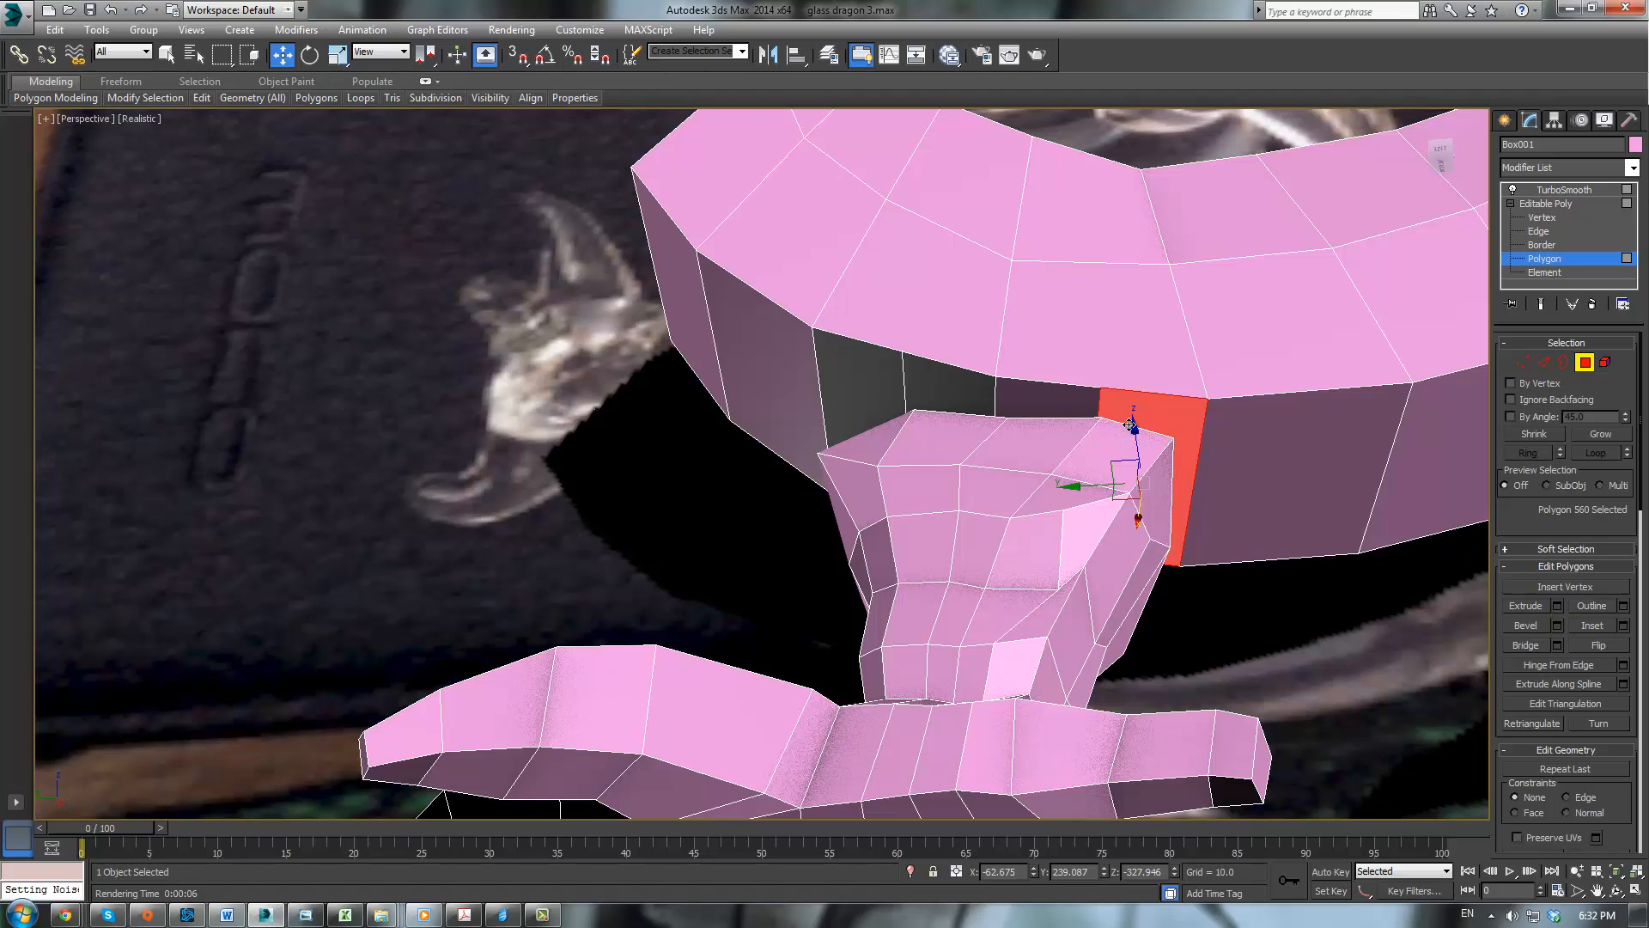
key("ctrl+z")
key("ctrl+z")
key("ctrl+z")
key("ctrl+z")
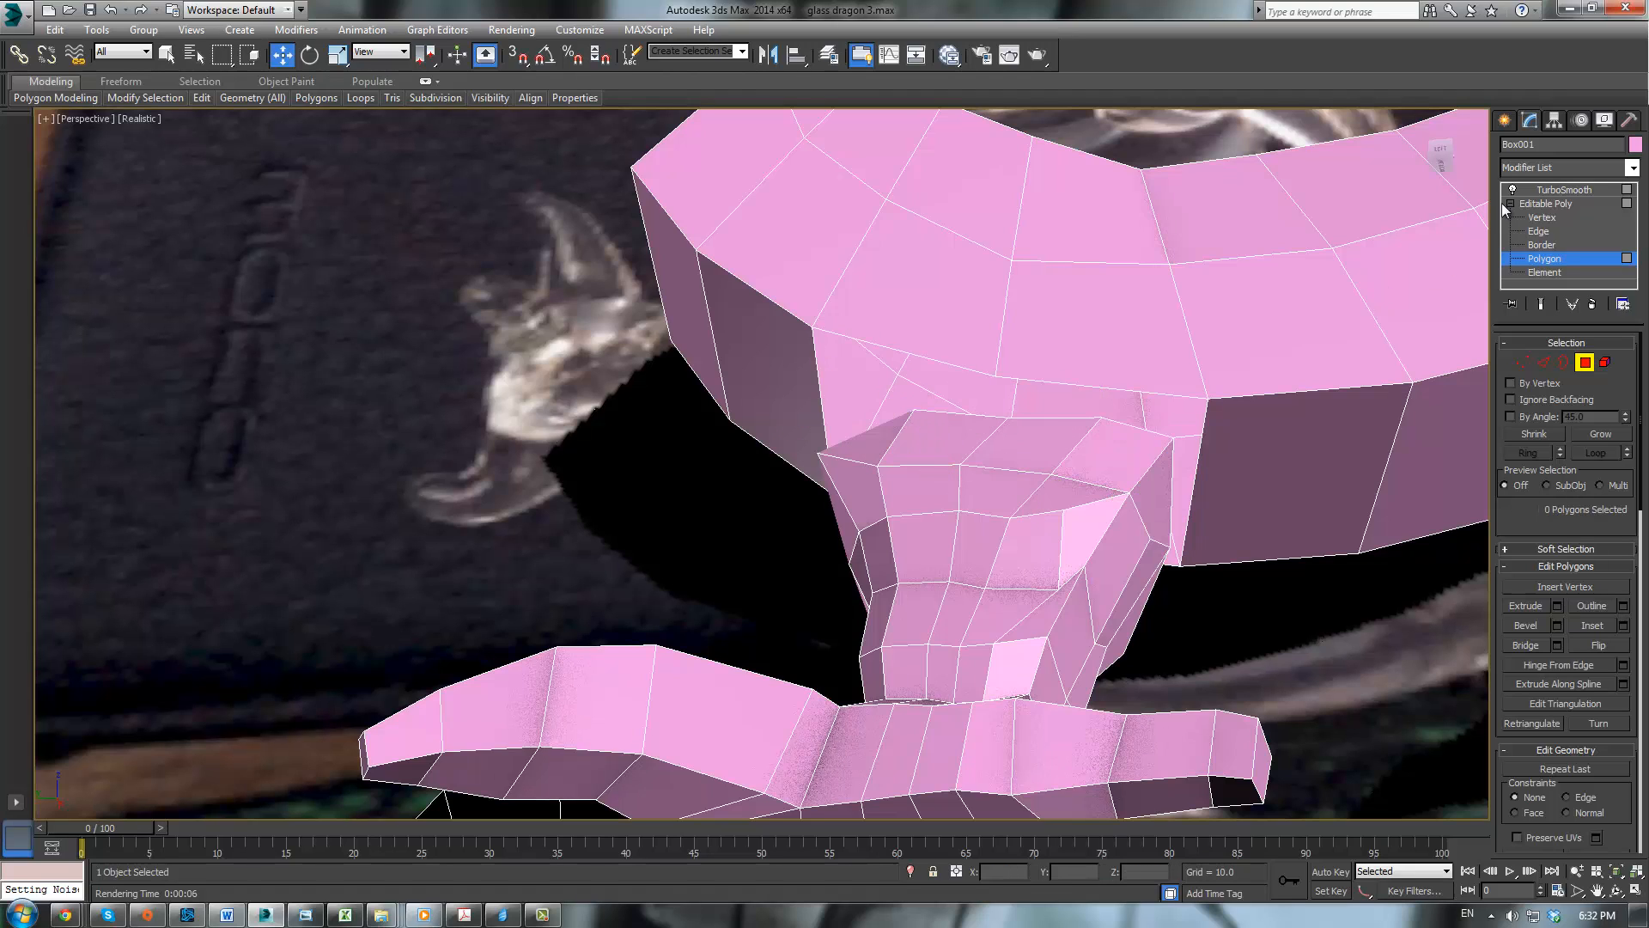
Step: Try to target-weld the body opening's rear corner vertex to the matching corner vertex of the leg's rim
scroll(1206, 462, "up", 3)
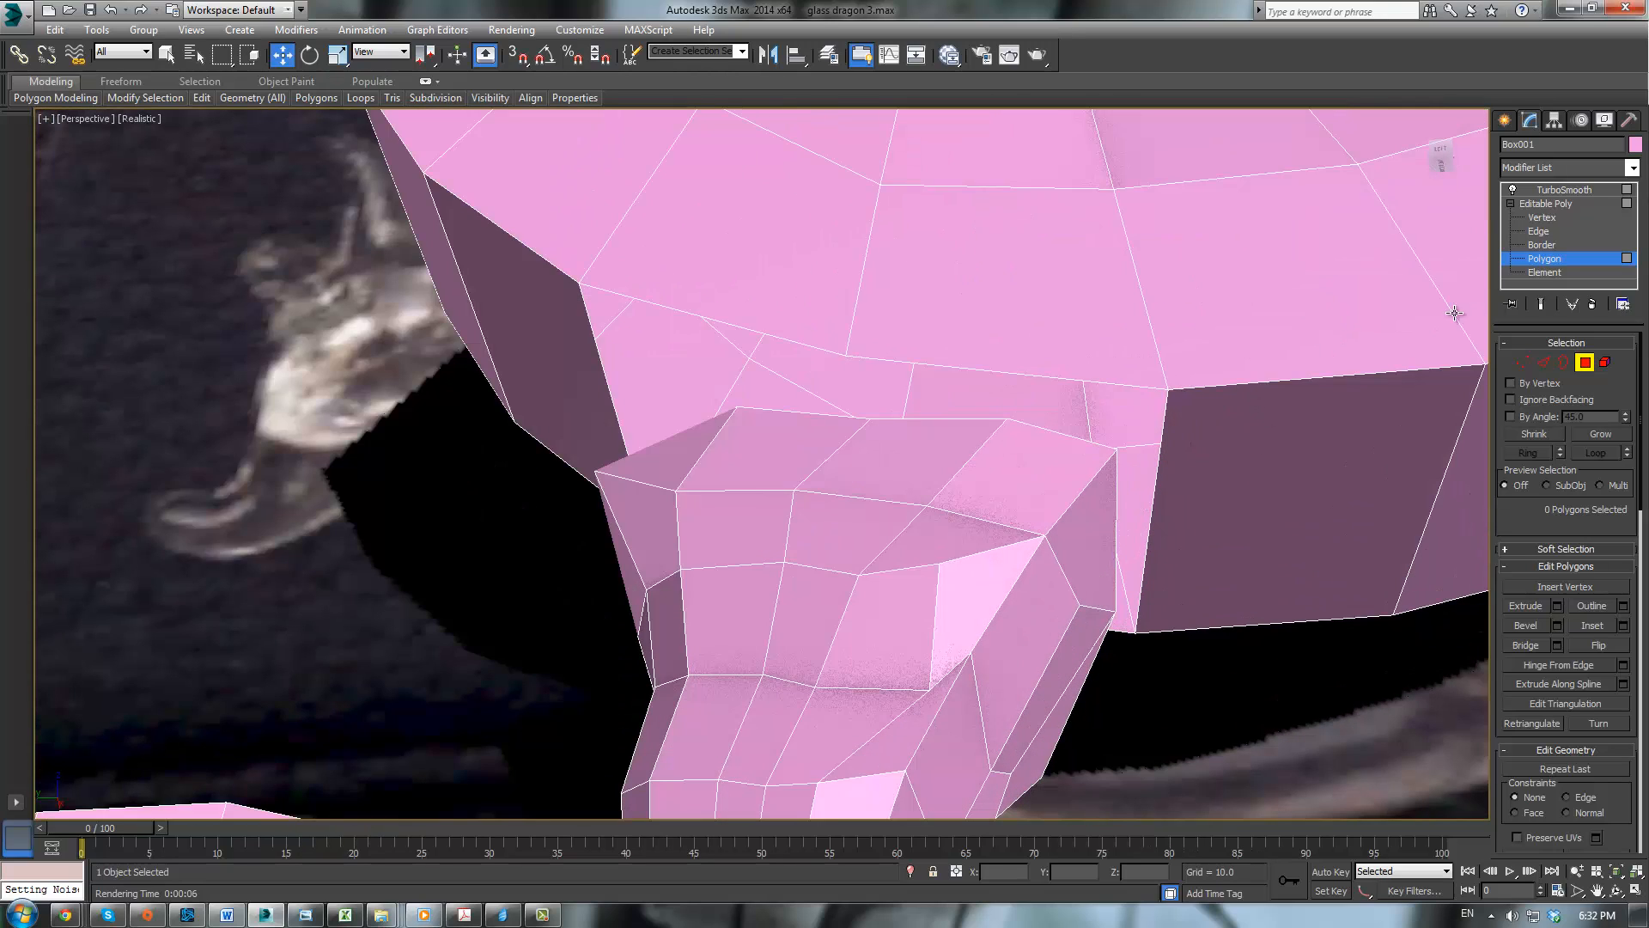
left_click(1542, 218)
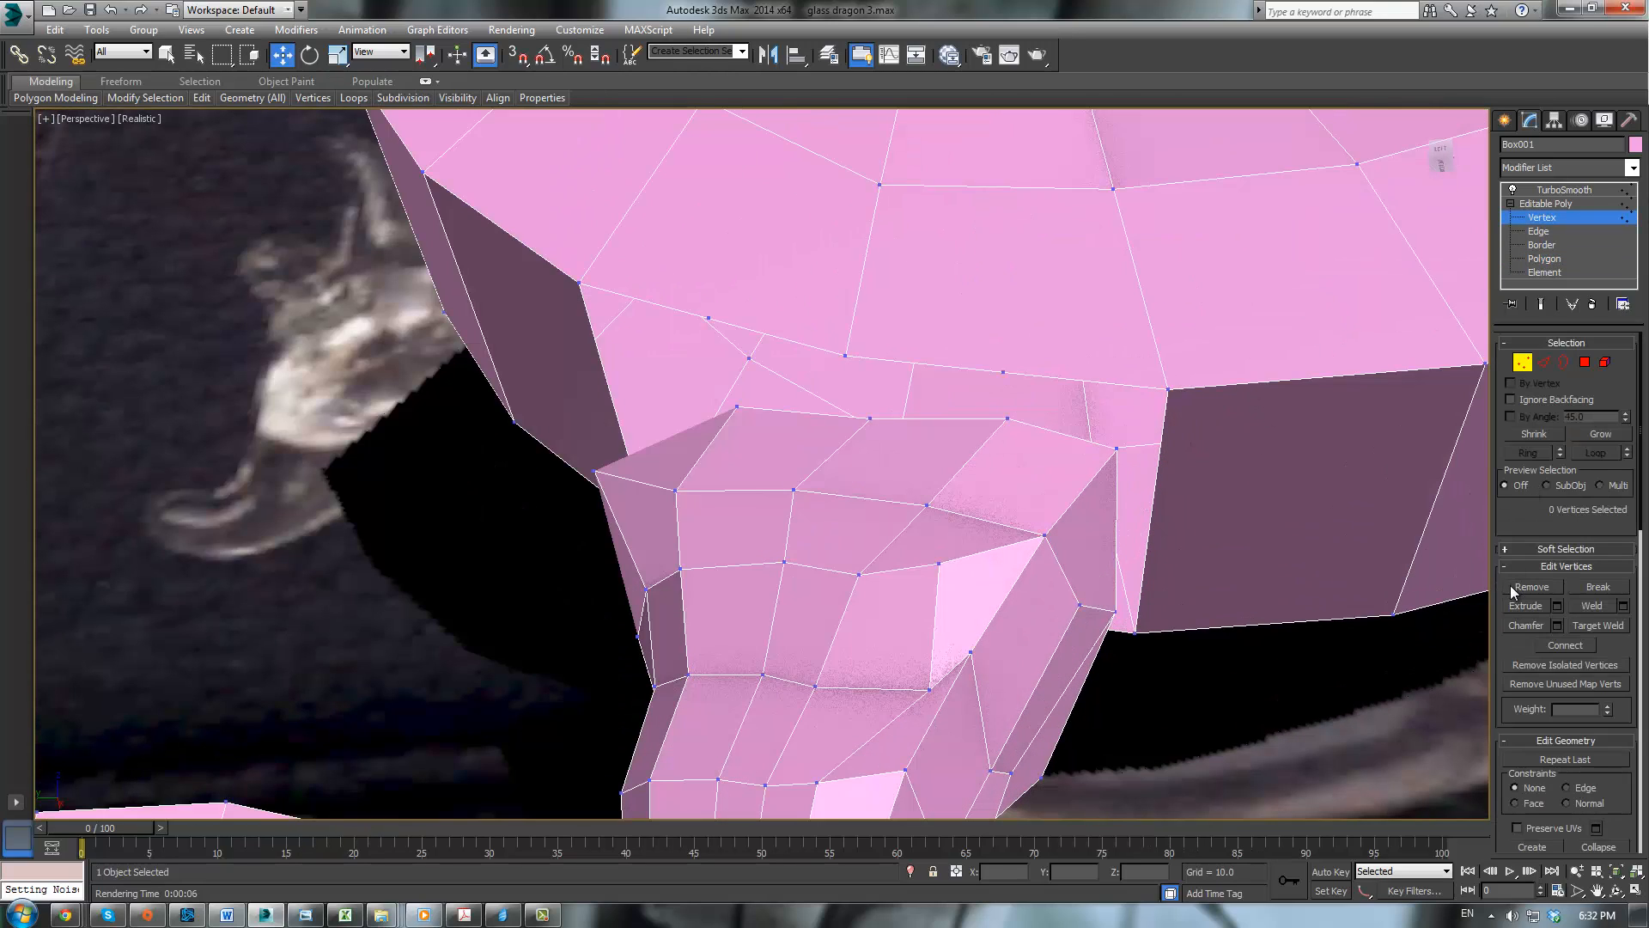
left_click(1585, 625)
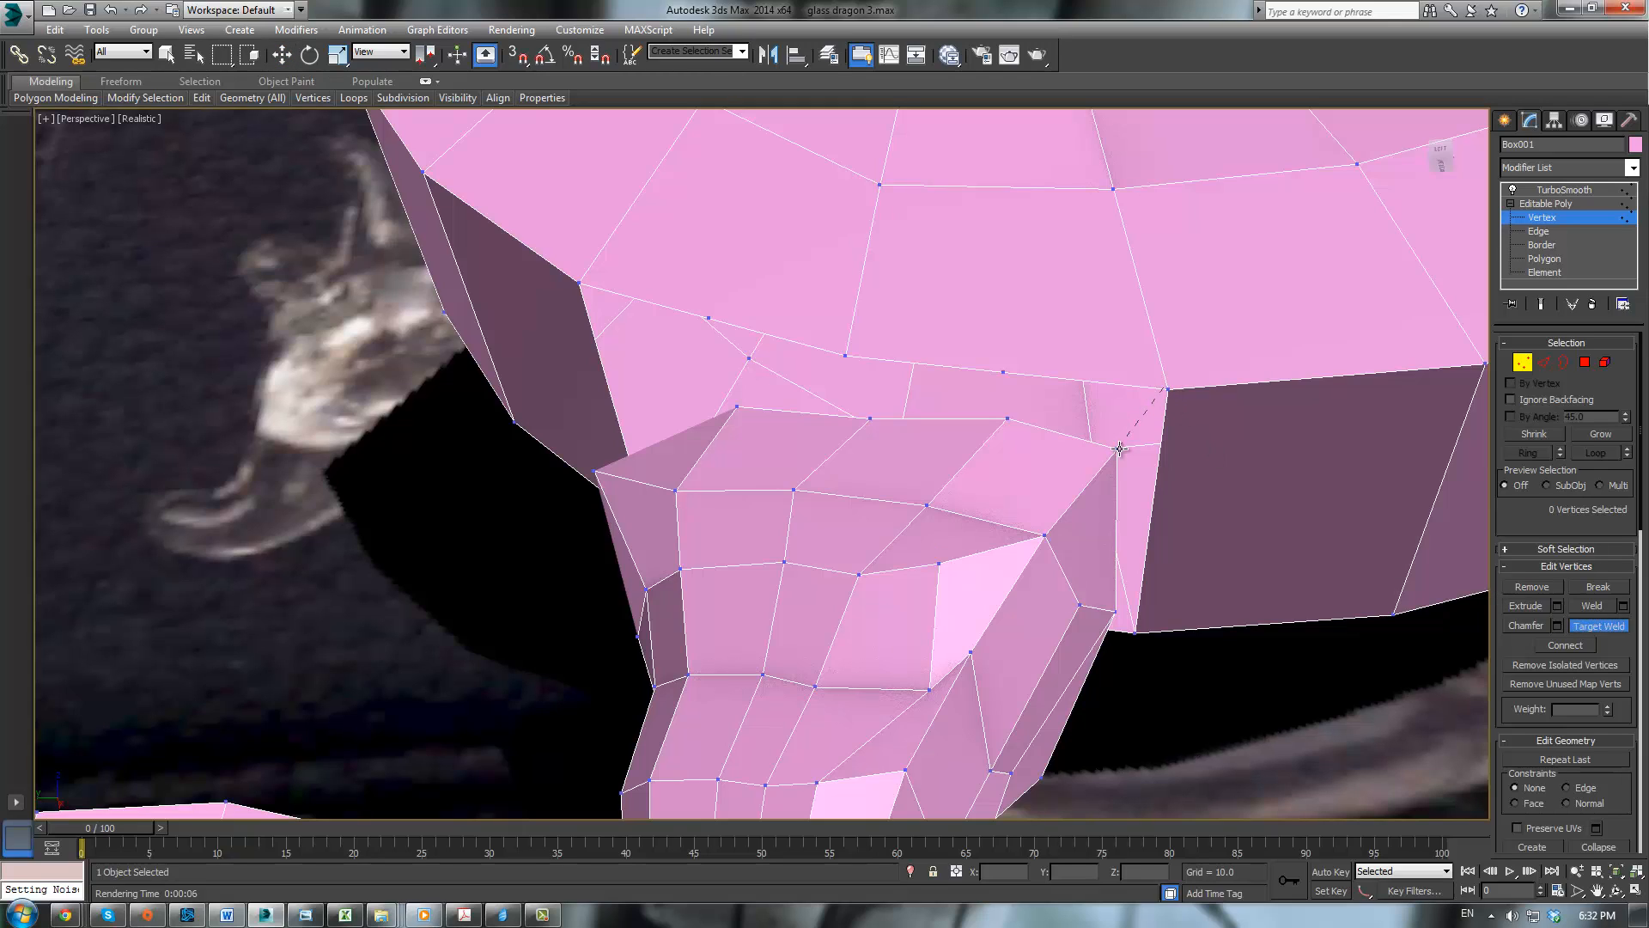
right_click(1145, 460)
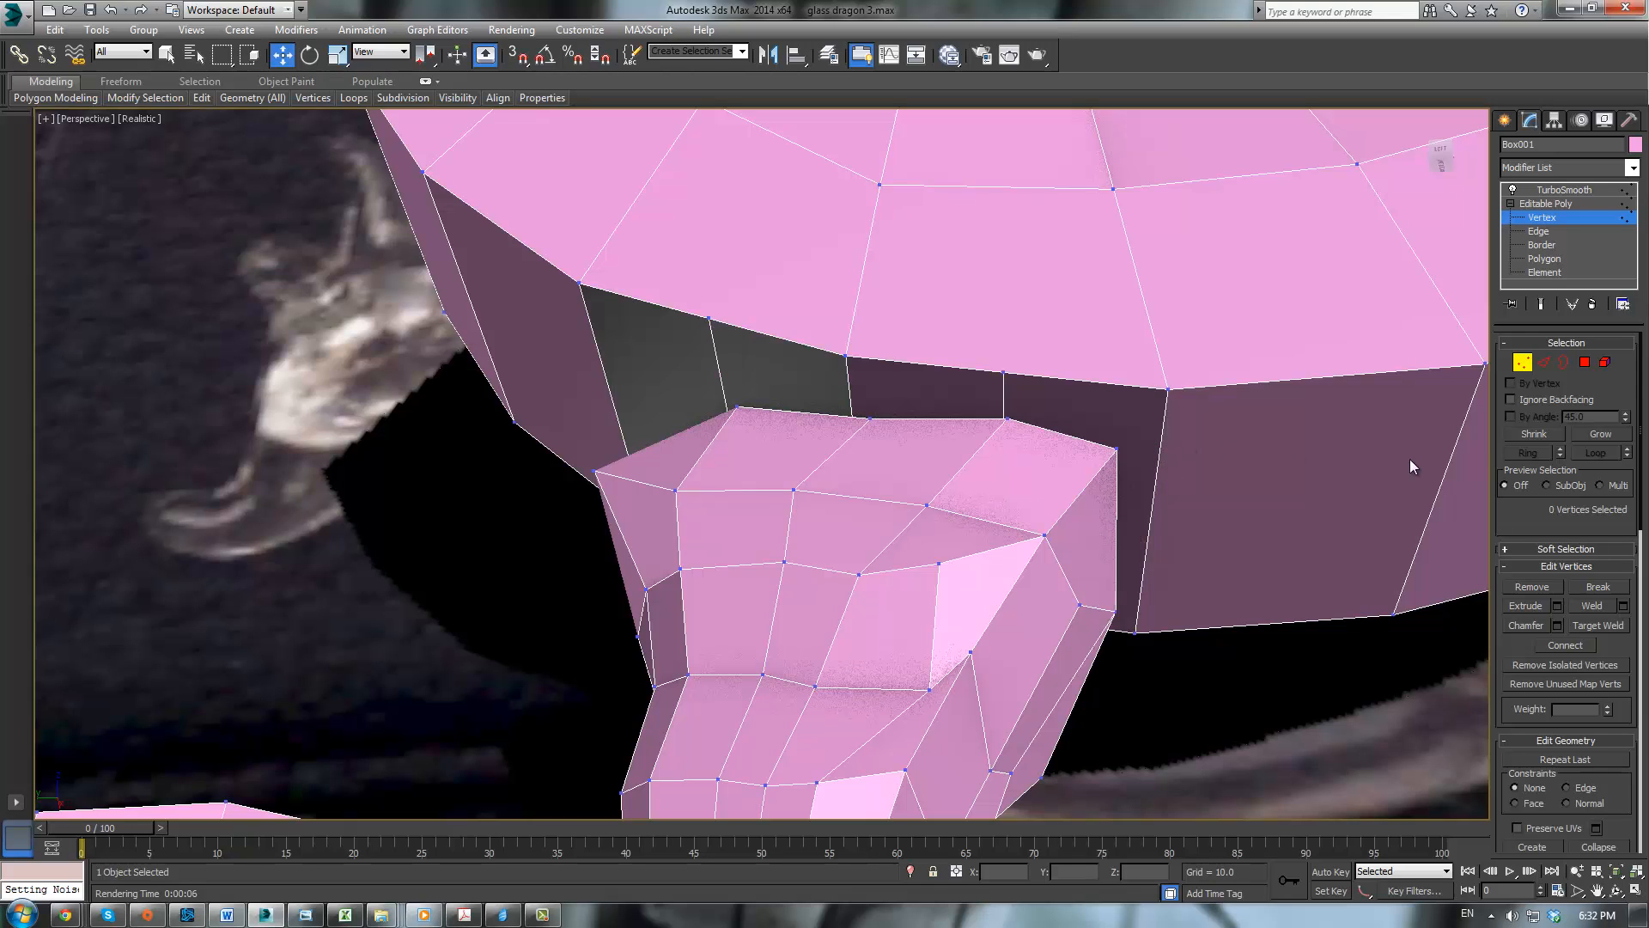
Step: Inset the four underside body polygons above the leg slightly and delete the inset faces to leave a bordered hole
left_click(1584, 362)
left_click(1214, 415)
left_click(1079, 404)
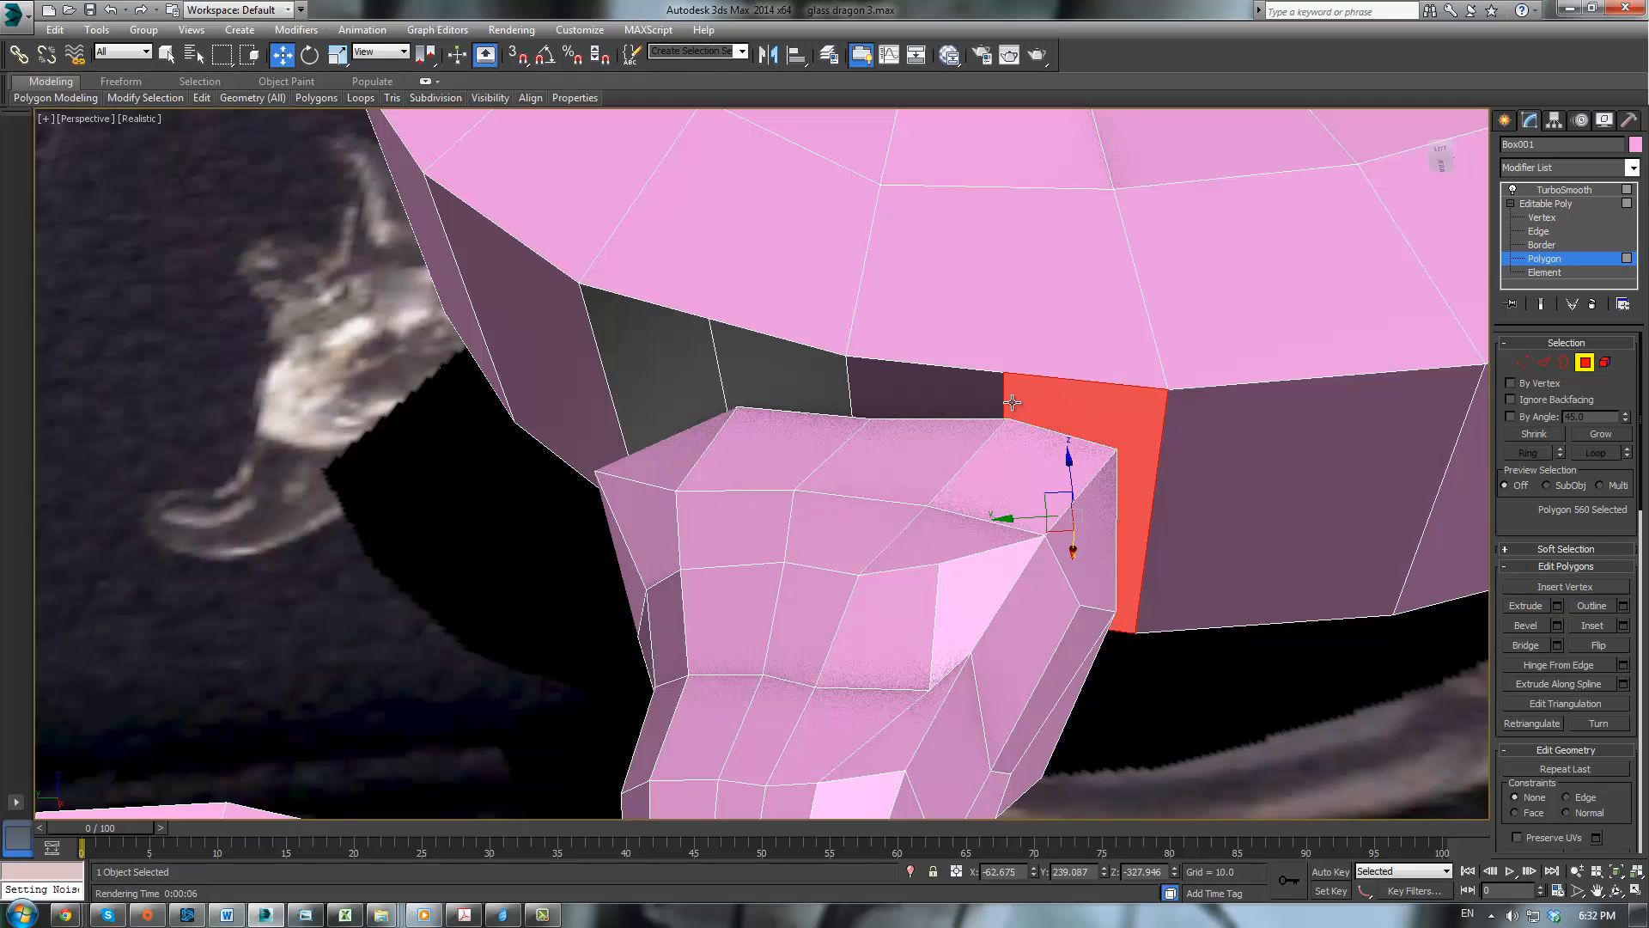
left_click(923, 388, "ctrl")
left_click(785, 377, "ctrl")
left_click(690, 364, "ctrl")
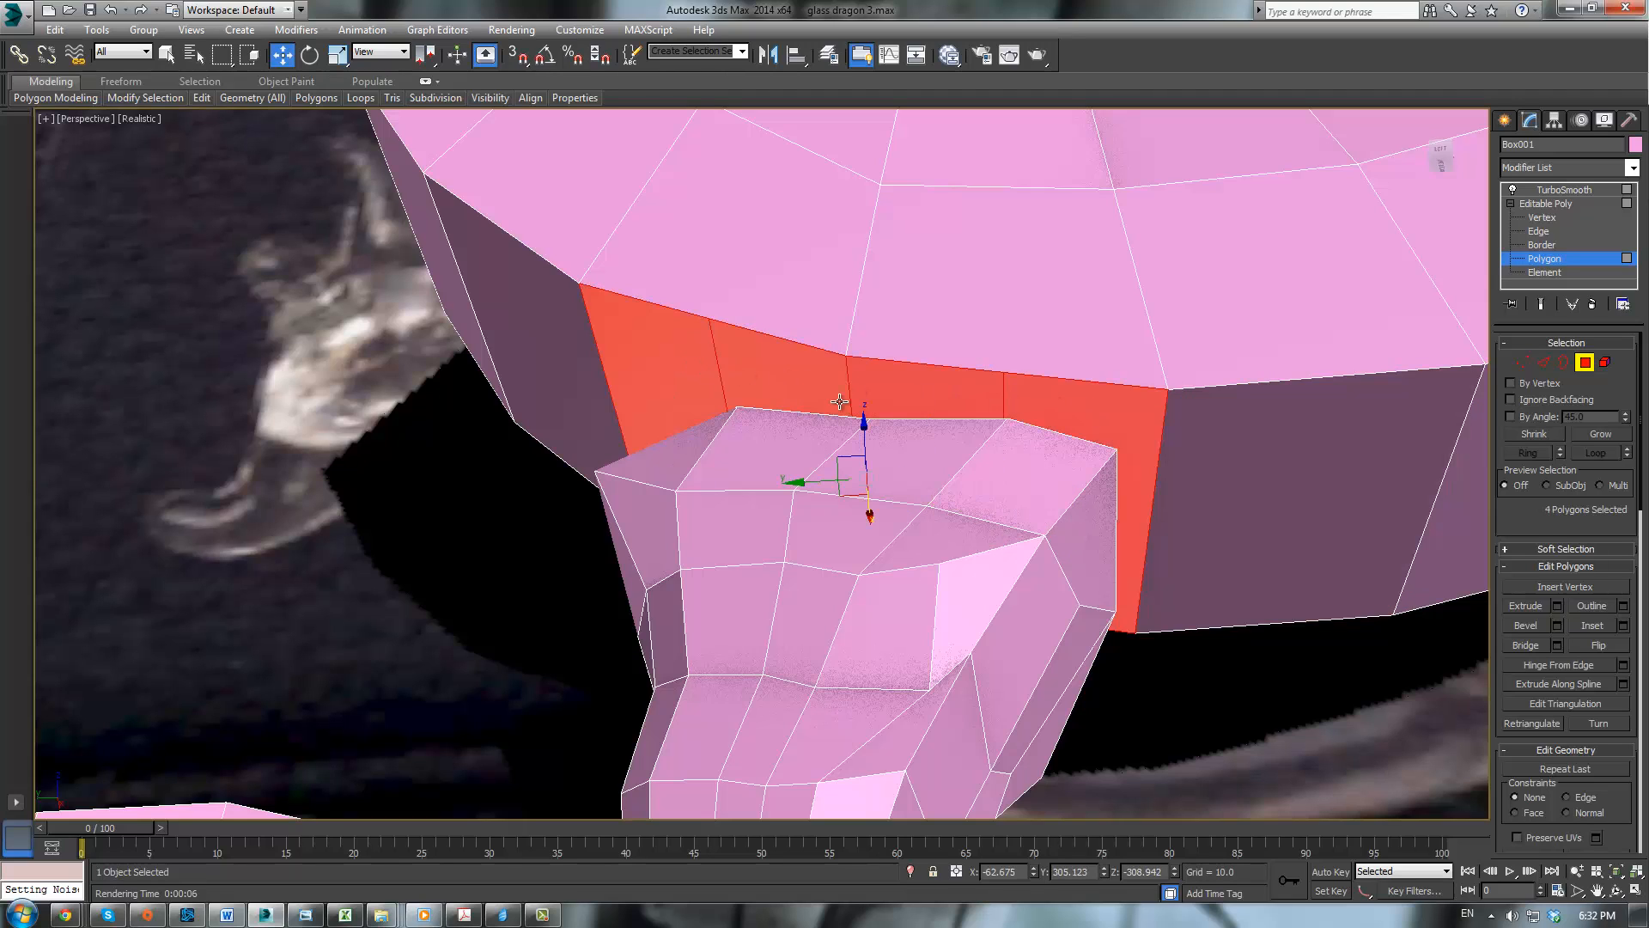
left_click(1592, 626)
left_click_drag(1108, 430, 1064, 515)
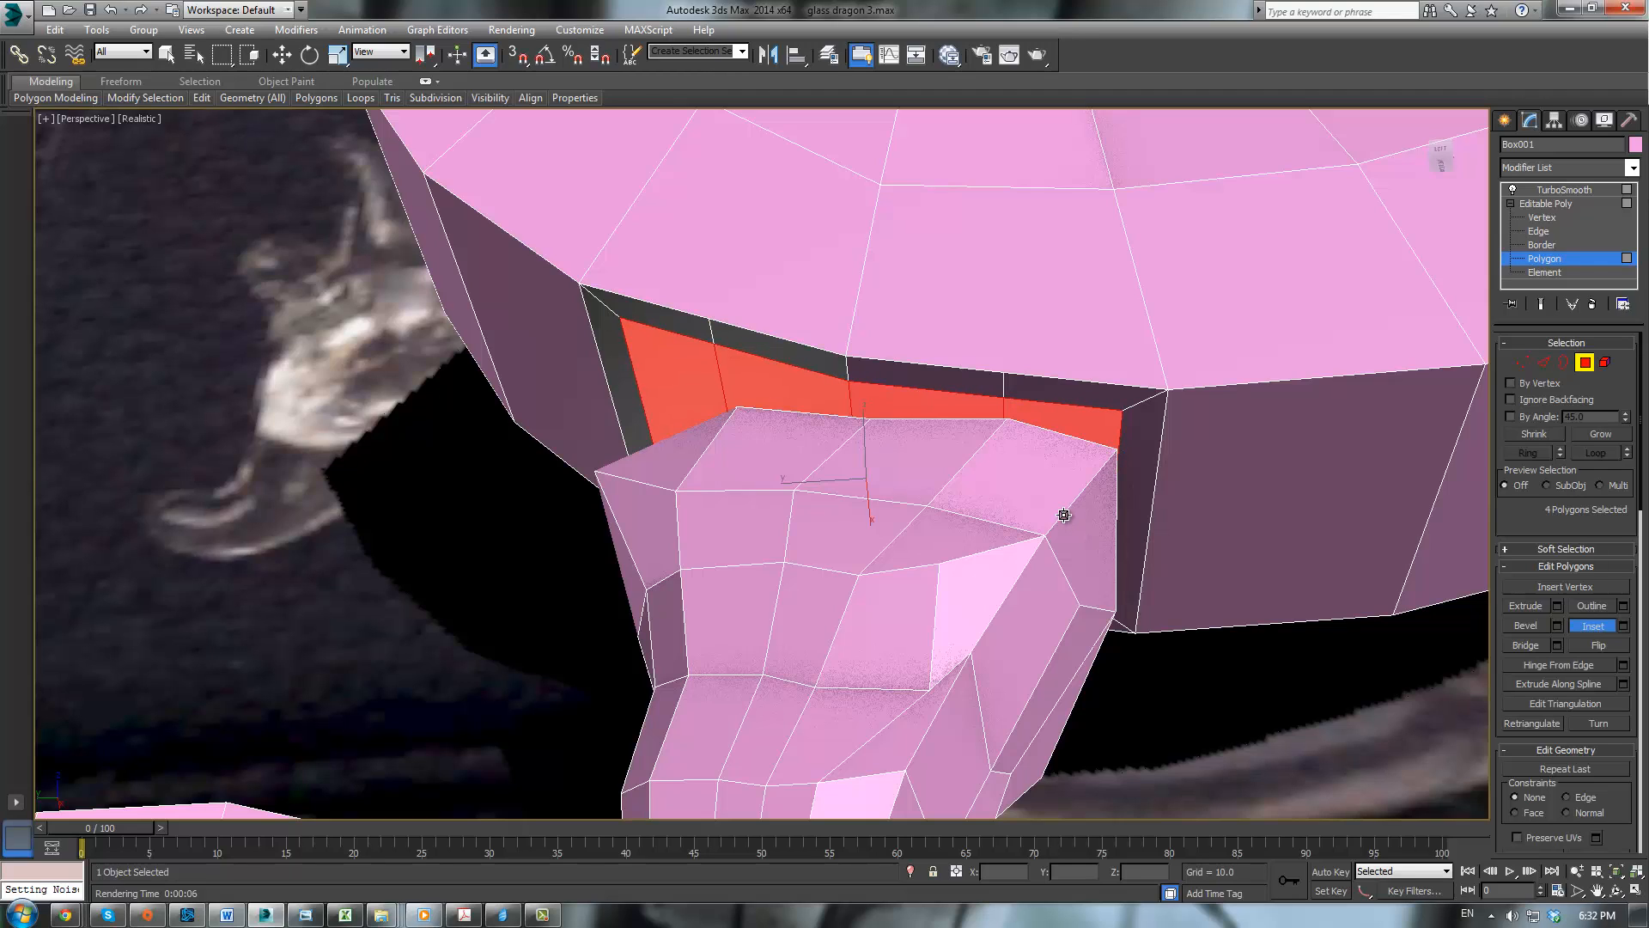
key("Delete")
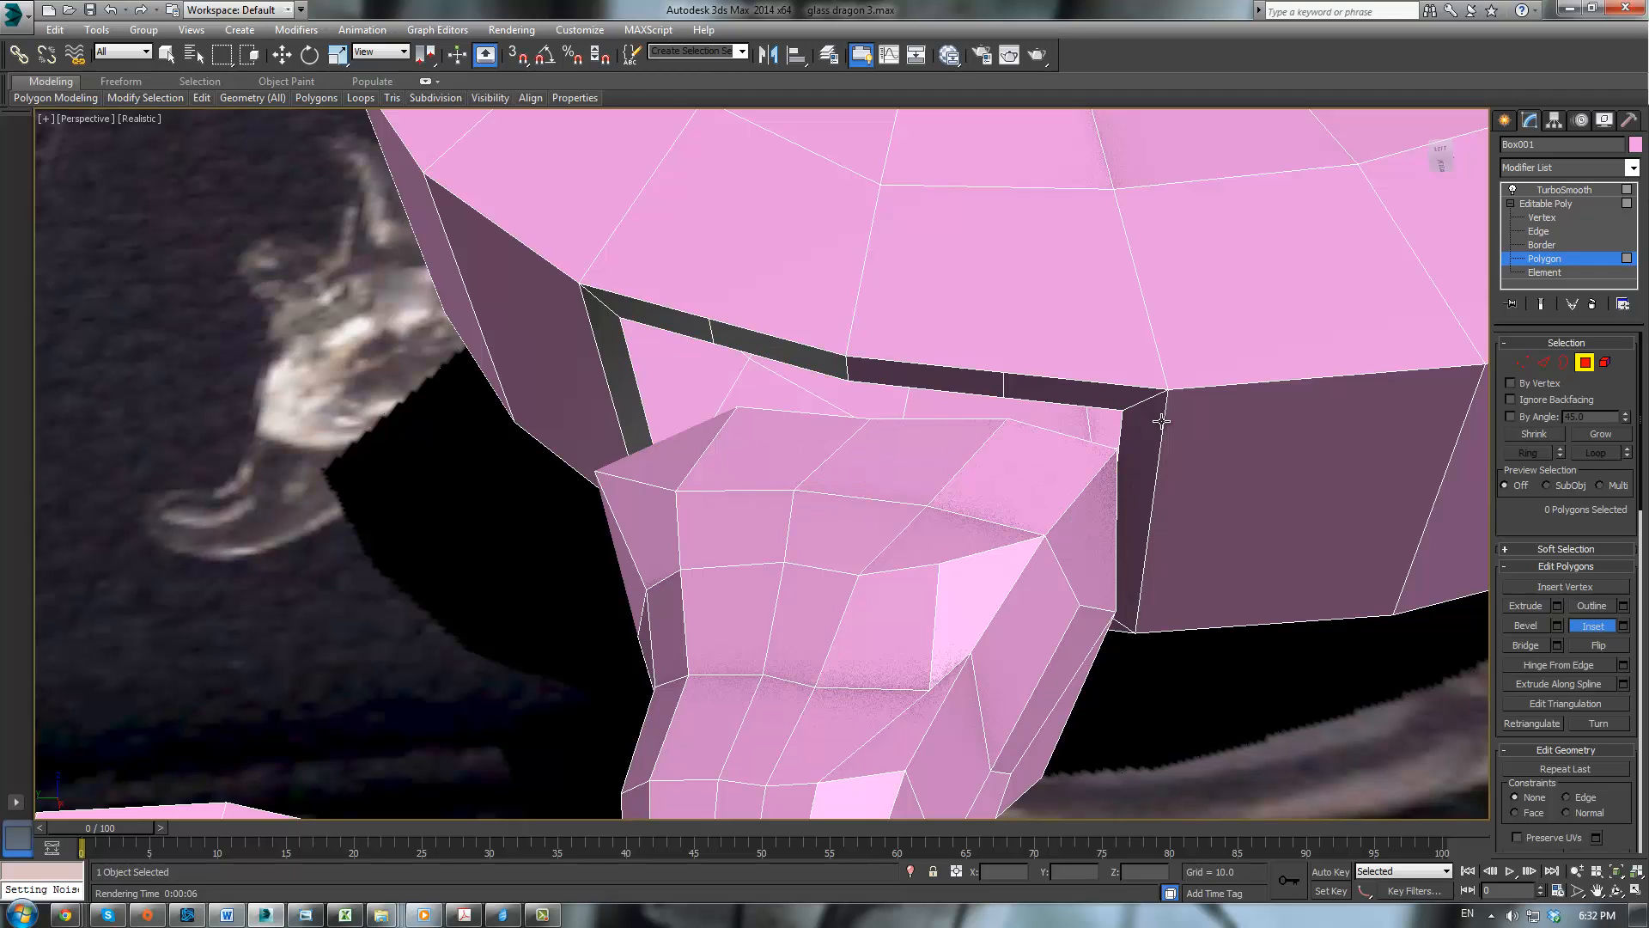
Step: Target-weld the hole's inner border vertices along the body's outer side to the matching vertices of the leg's rim
left_click(1522, 362)
left_click(1584, 626)
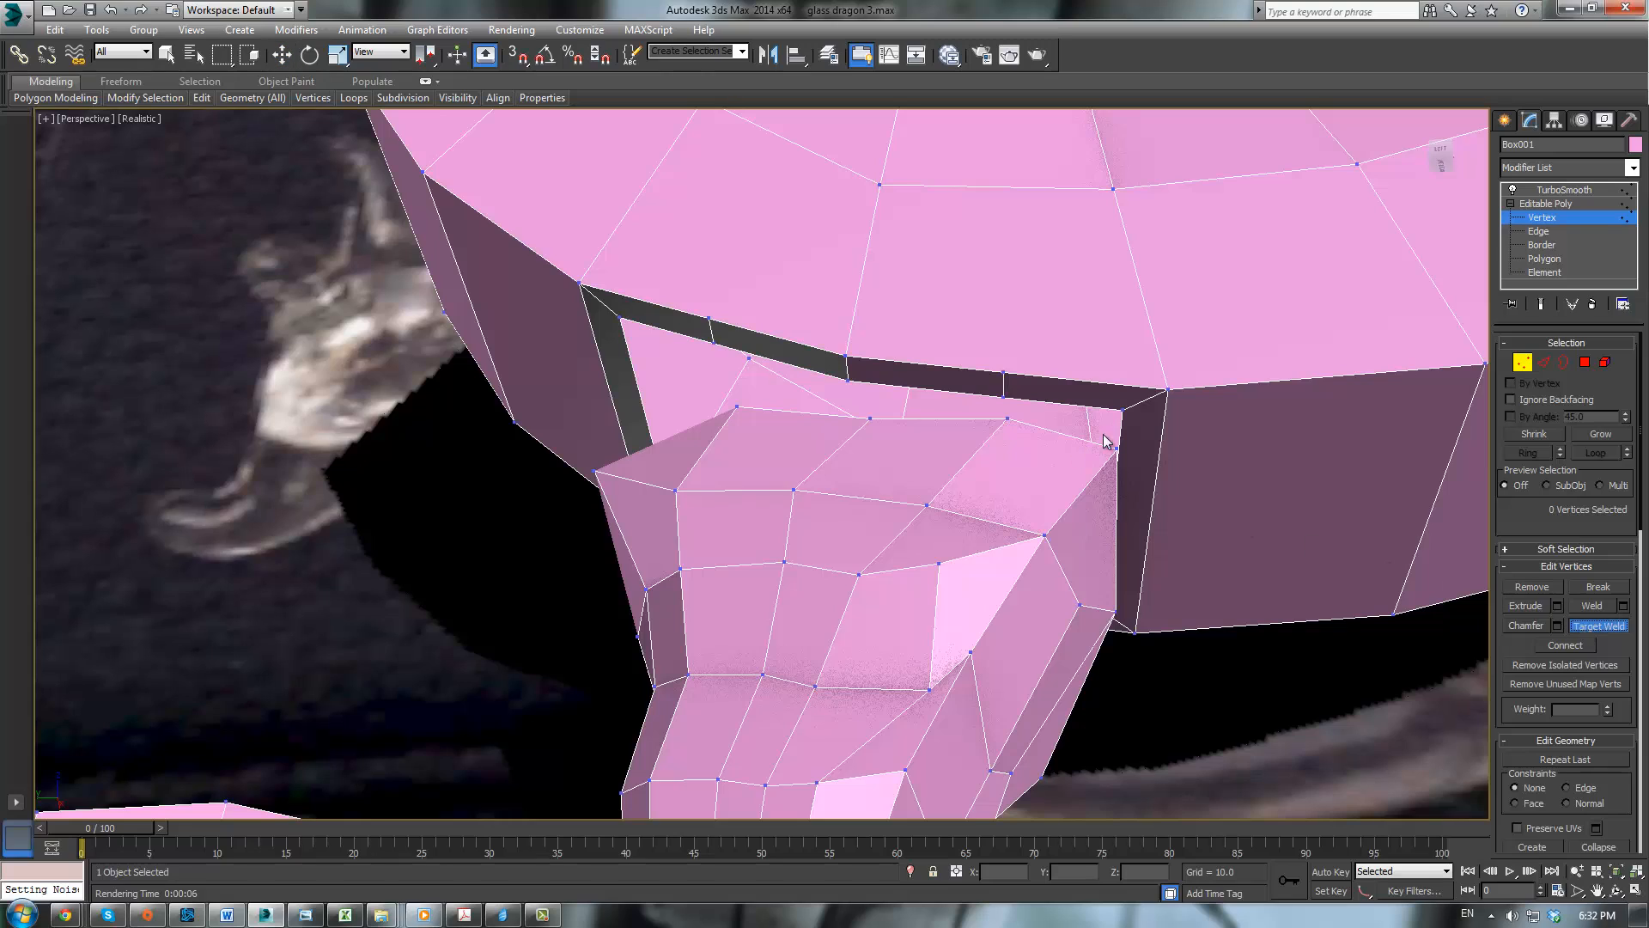
left_click(1116, 449)
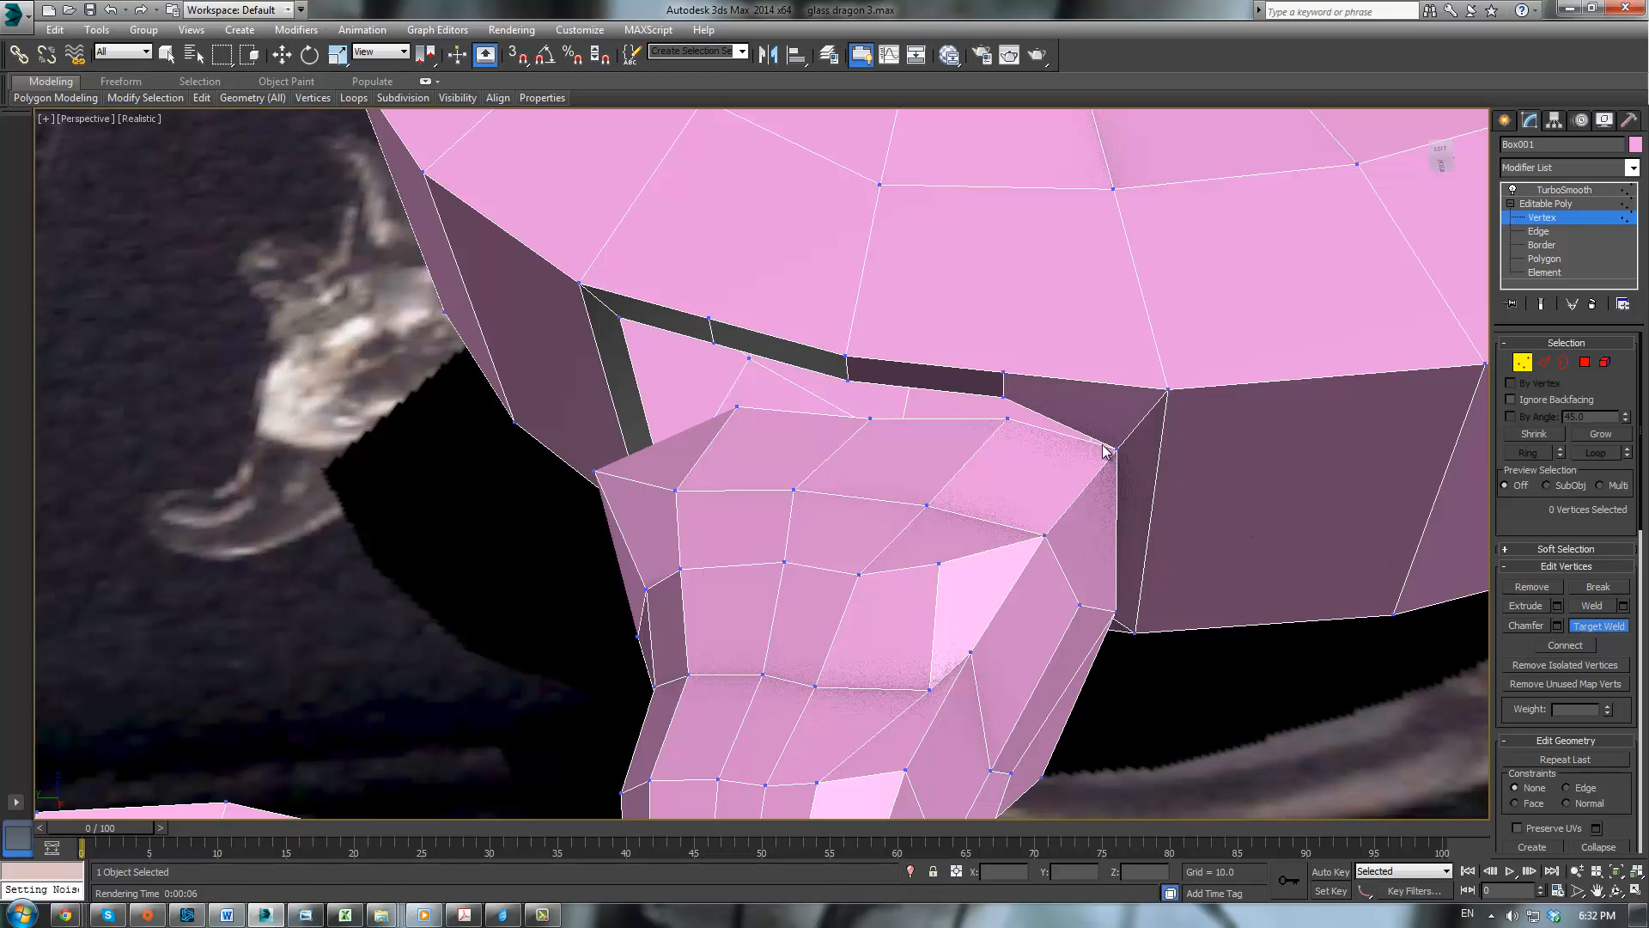
left_click(1006, 417)
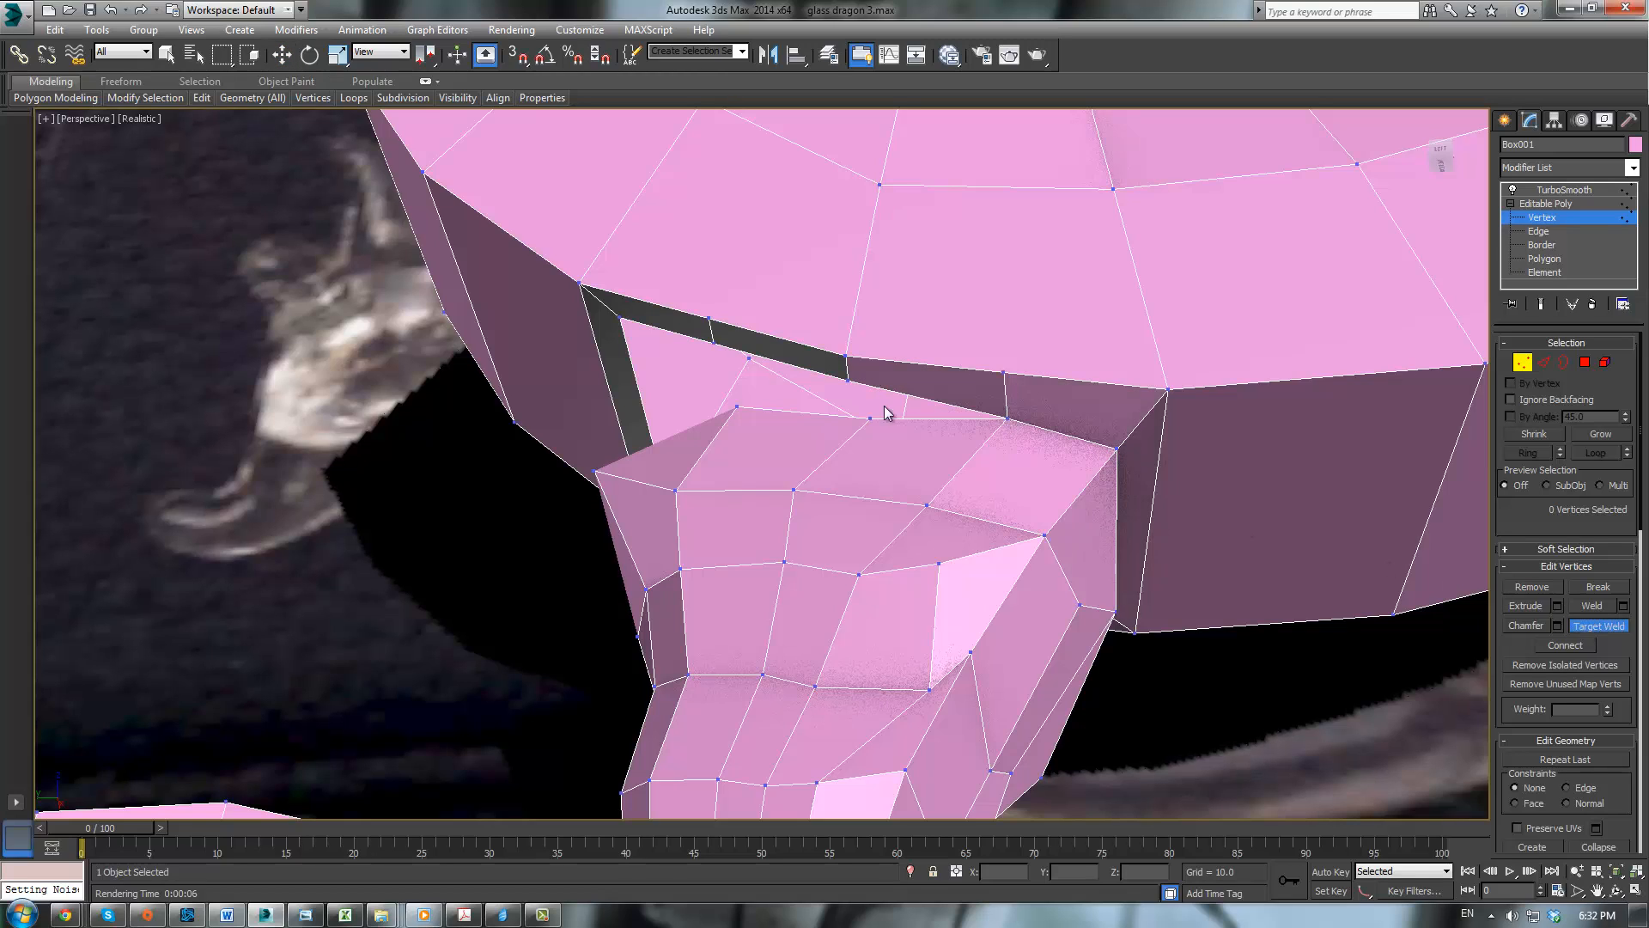
left_click(870, 417)
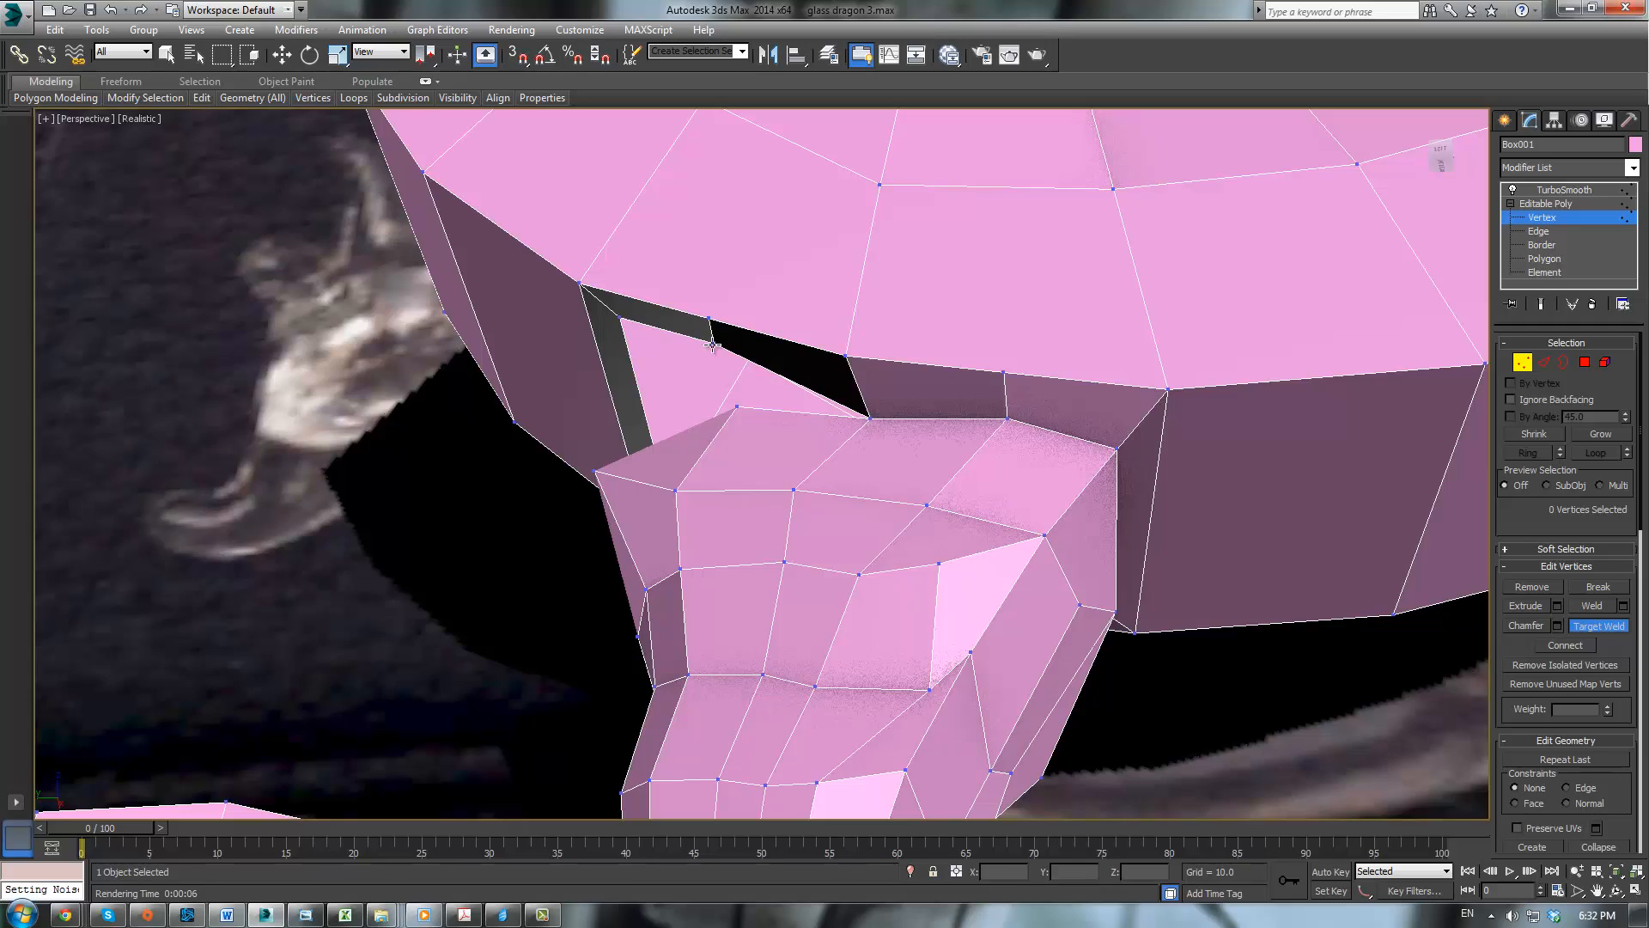
left_click(737, 407)
Step: Target-weld the two front corner vertices of the hole's inner border to the leg rim's front vertices
middle_click_drag(780, 394, 554, 365, "alt")
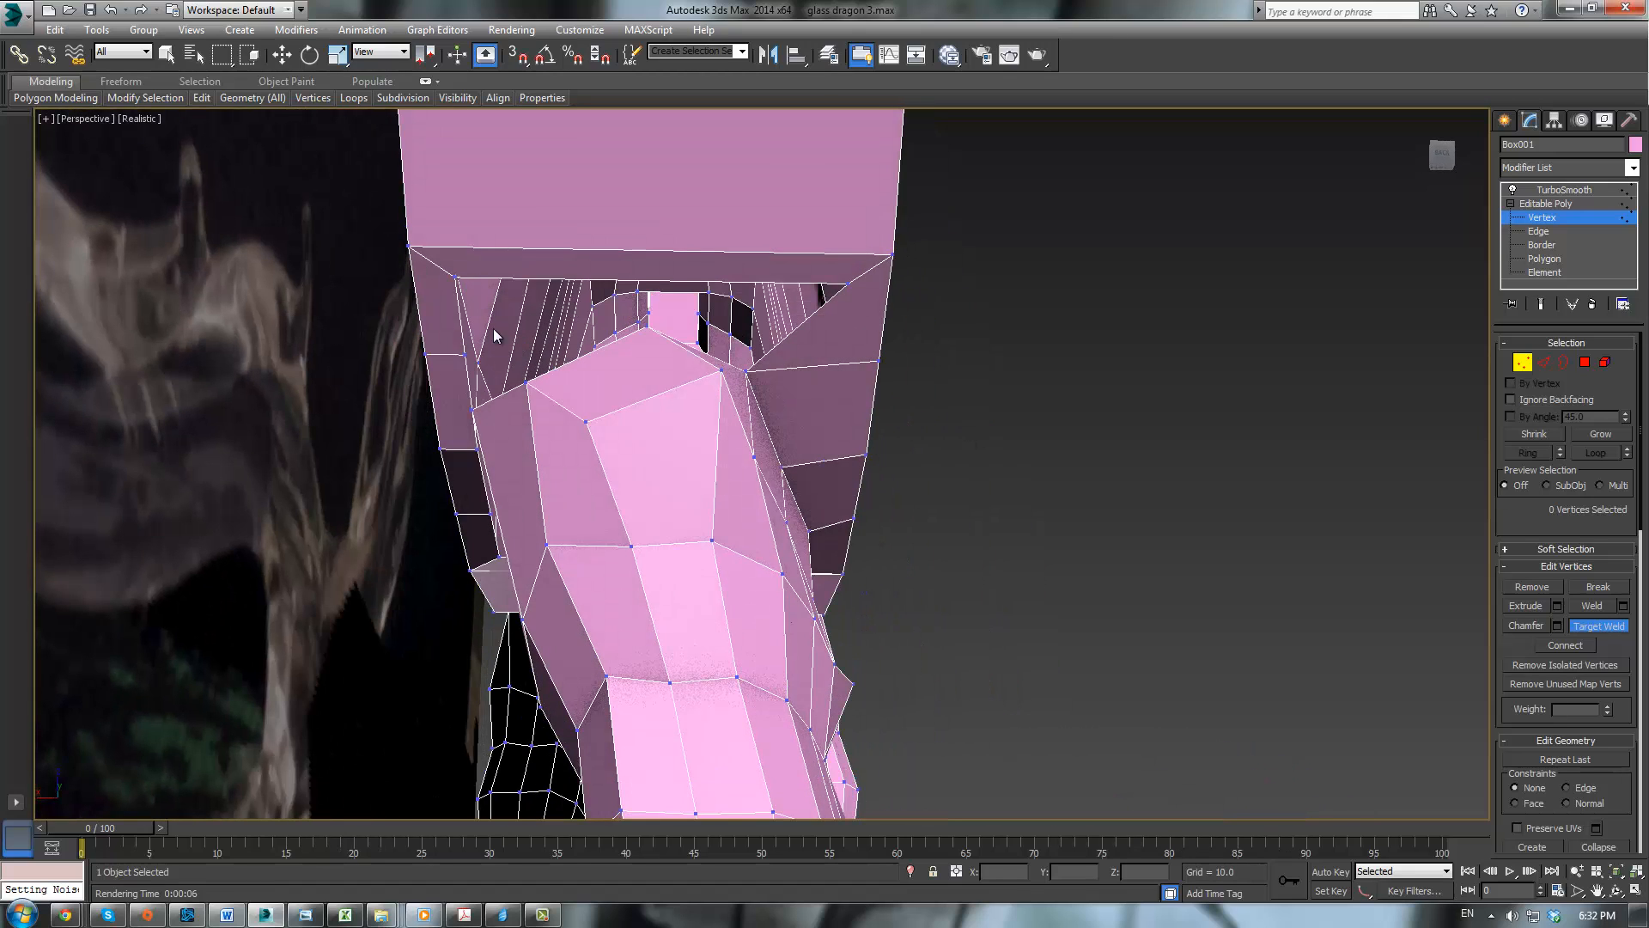
left_click(526, 380)
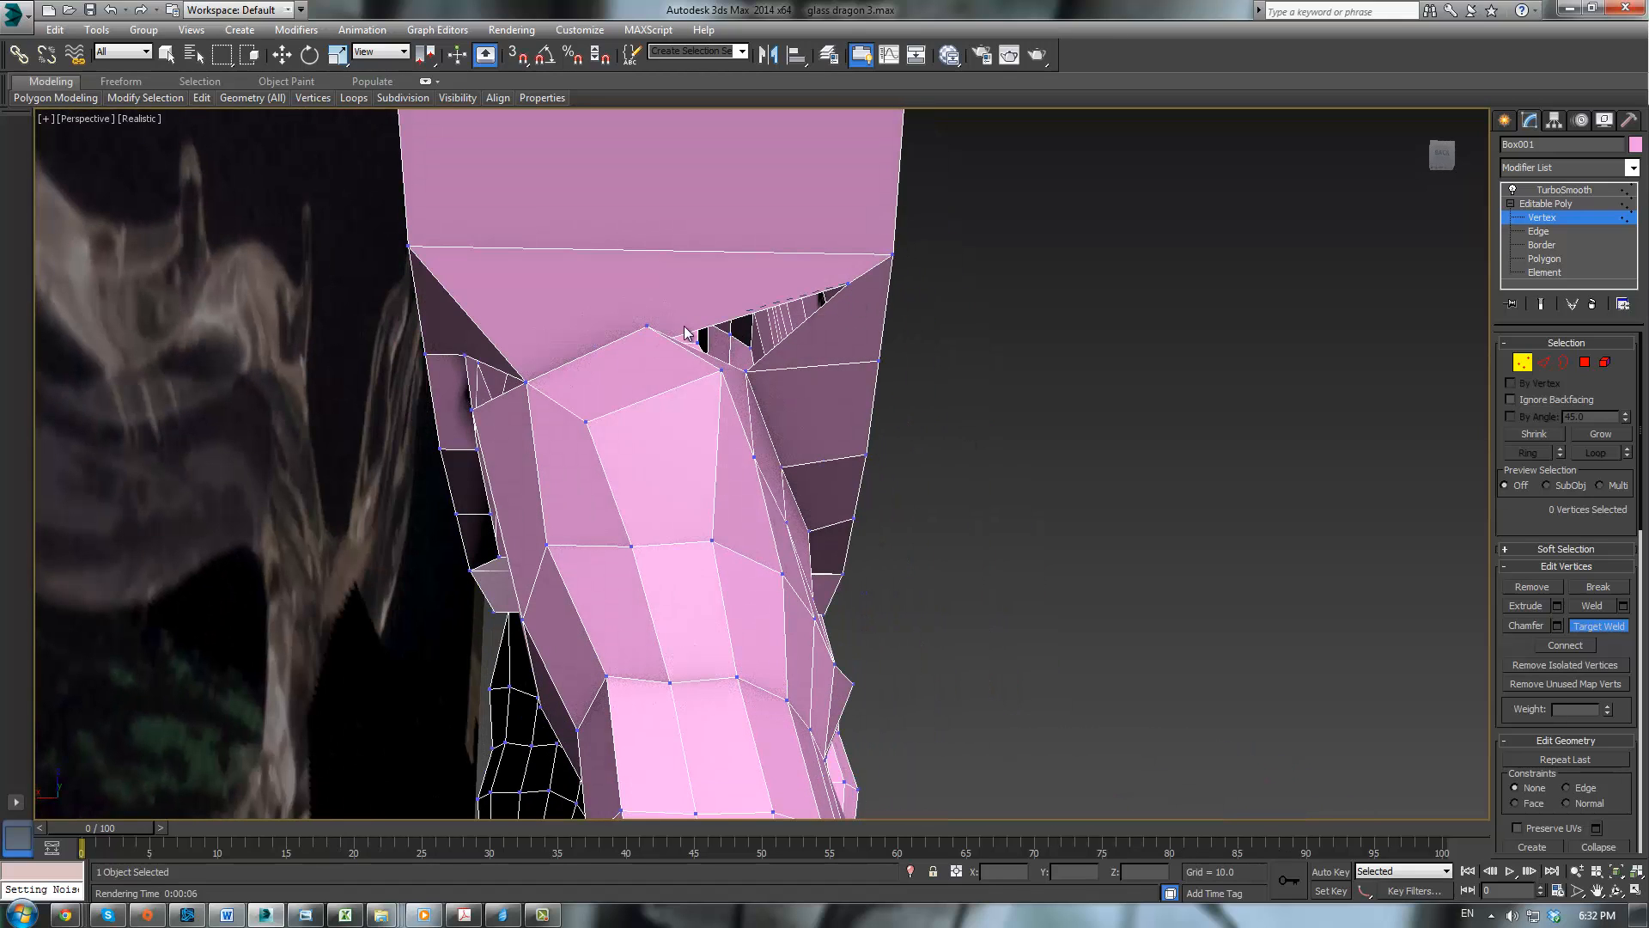
left_click(649, 326)
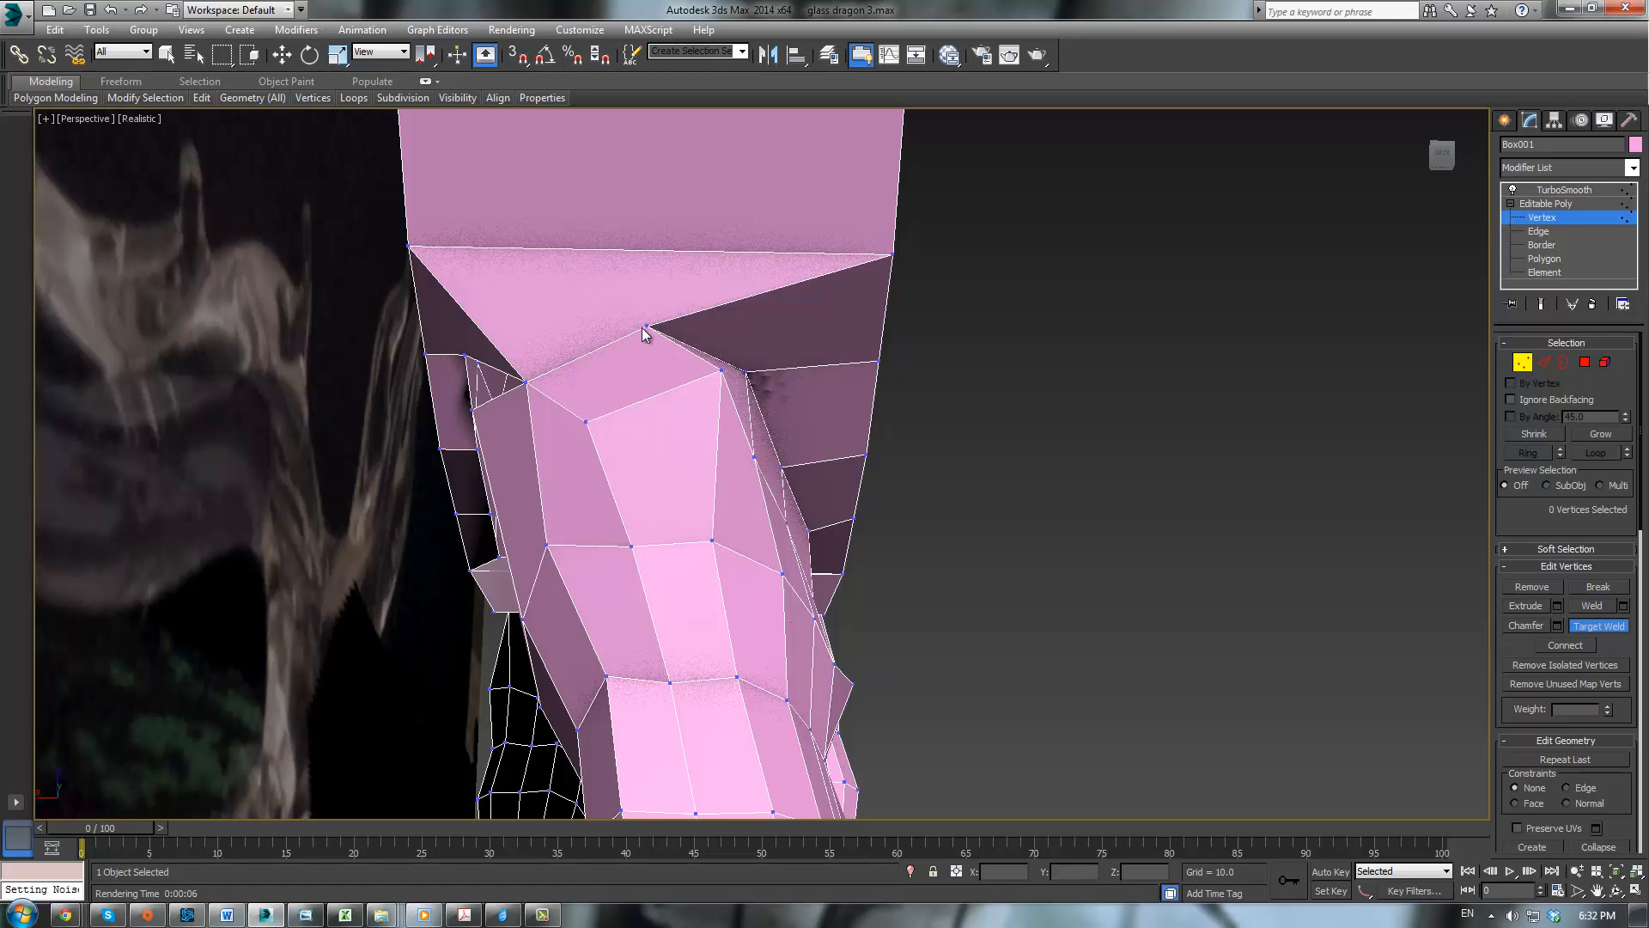
right_click(704, 356)
right_click(666, 335)
left_click(1171, 409)
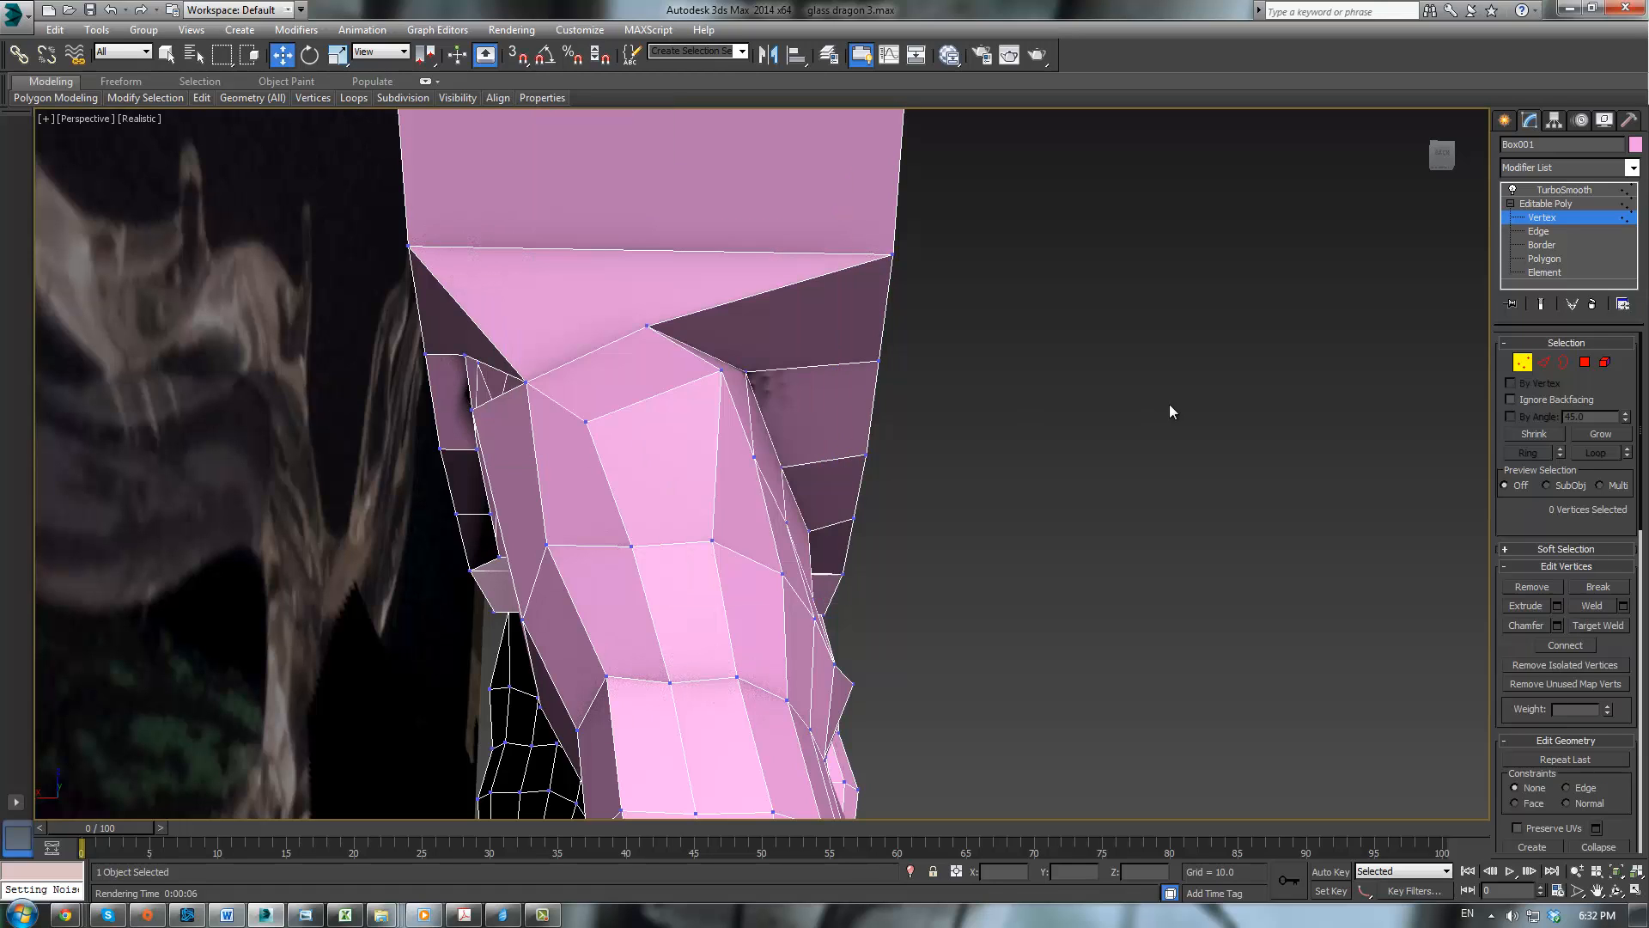
Step: Shift one front vertex of the leg's rim sideways along X and raise the neighbouring front vertex slightly along Z
left_click(647, 325)
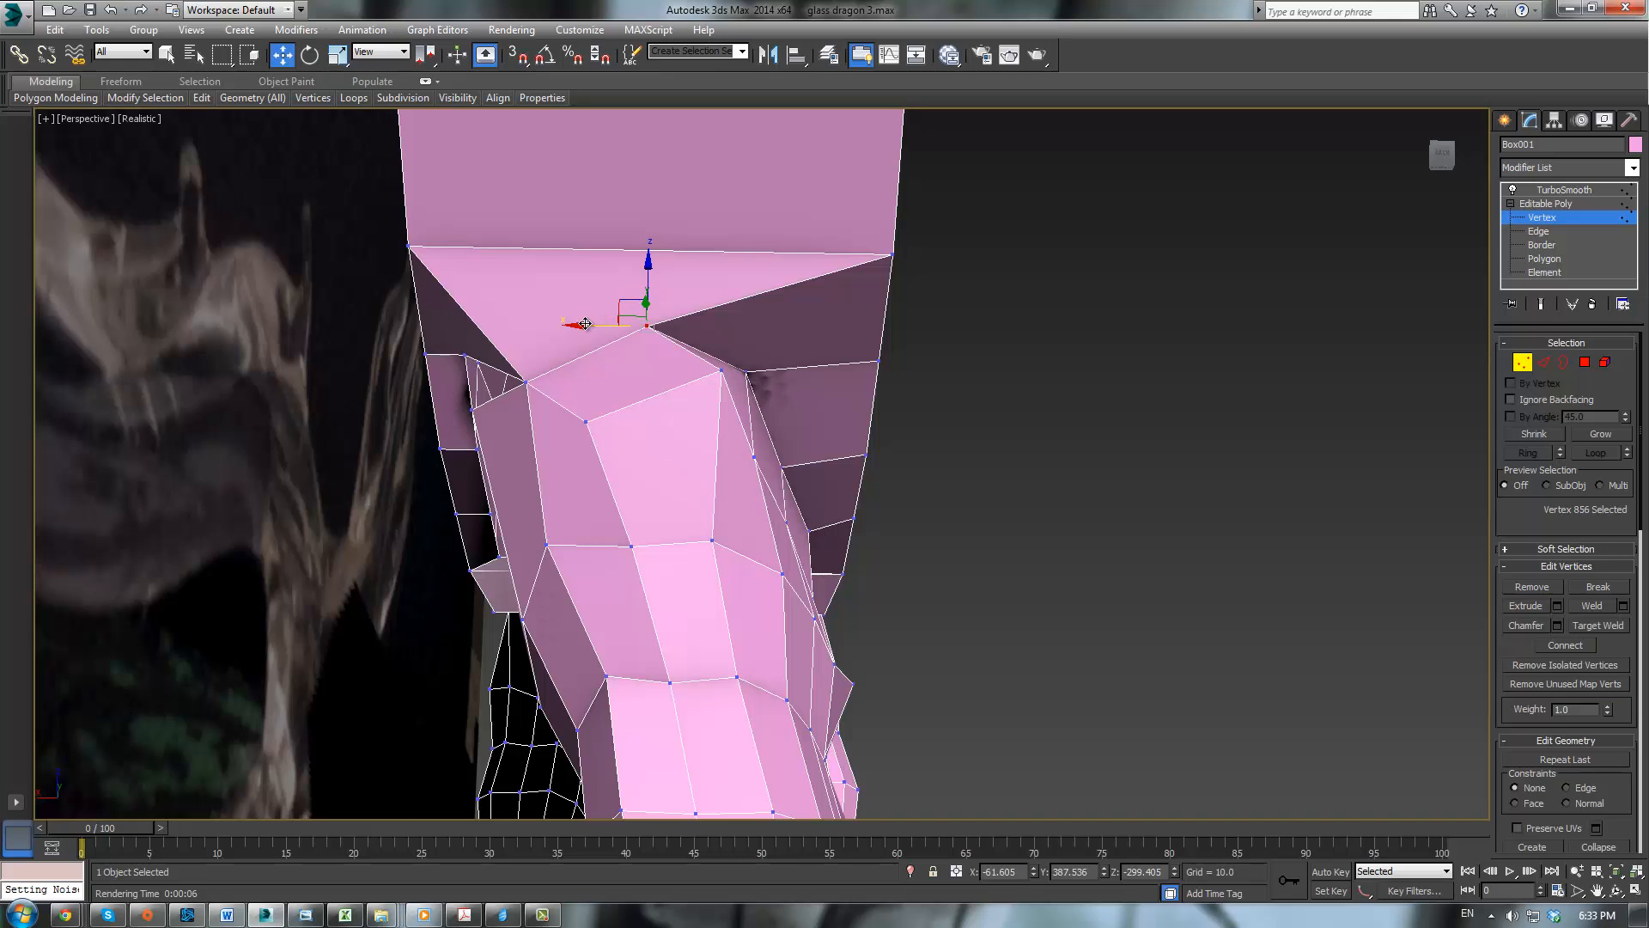
left_click_drag(585, 323, 652, 326)
middle_click_drag(570, 390, 643, 394, "alt")
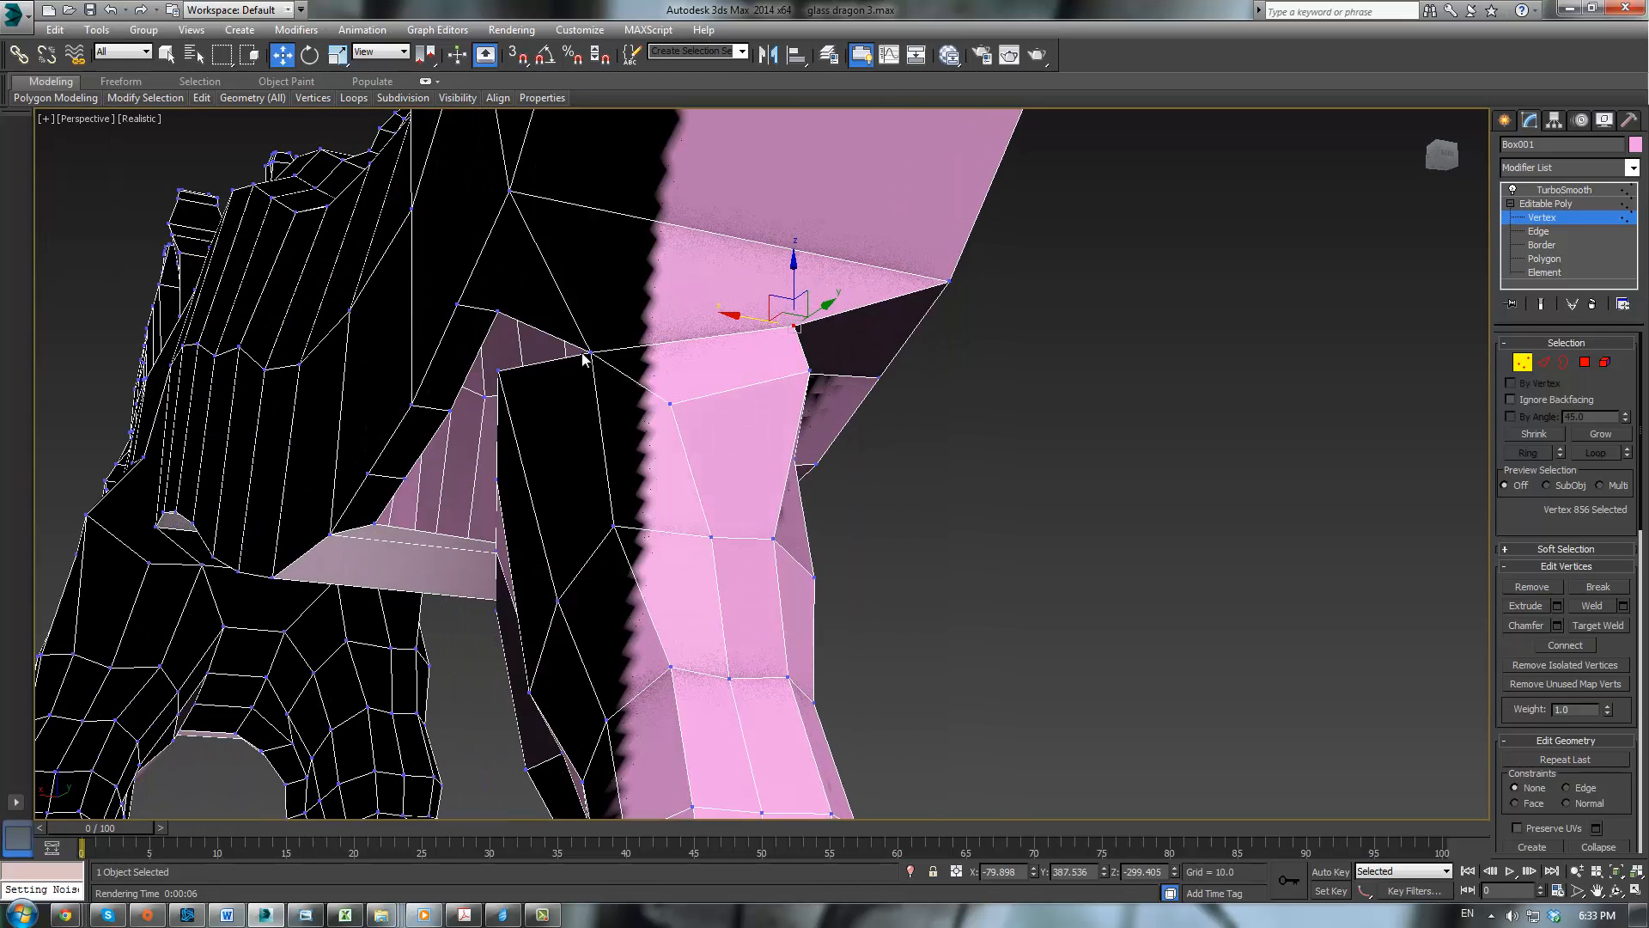
left_click(590, 352)
scroll(601, 344, "up", 10)
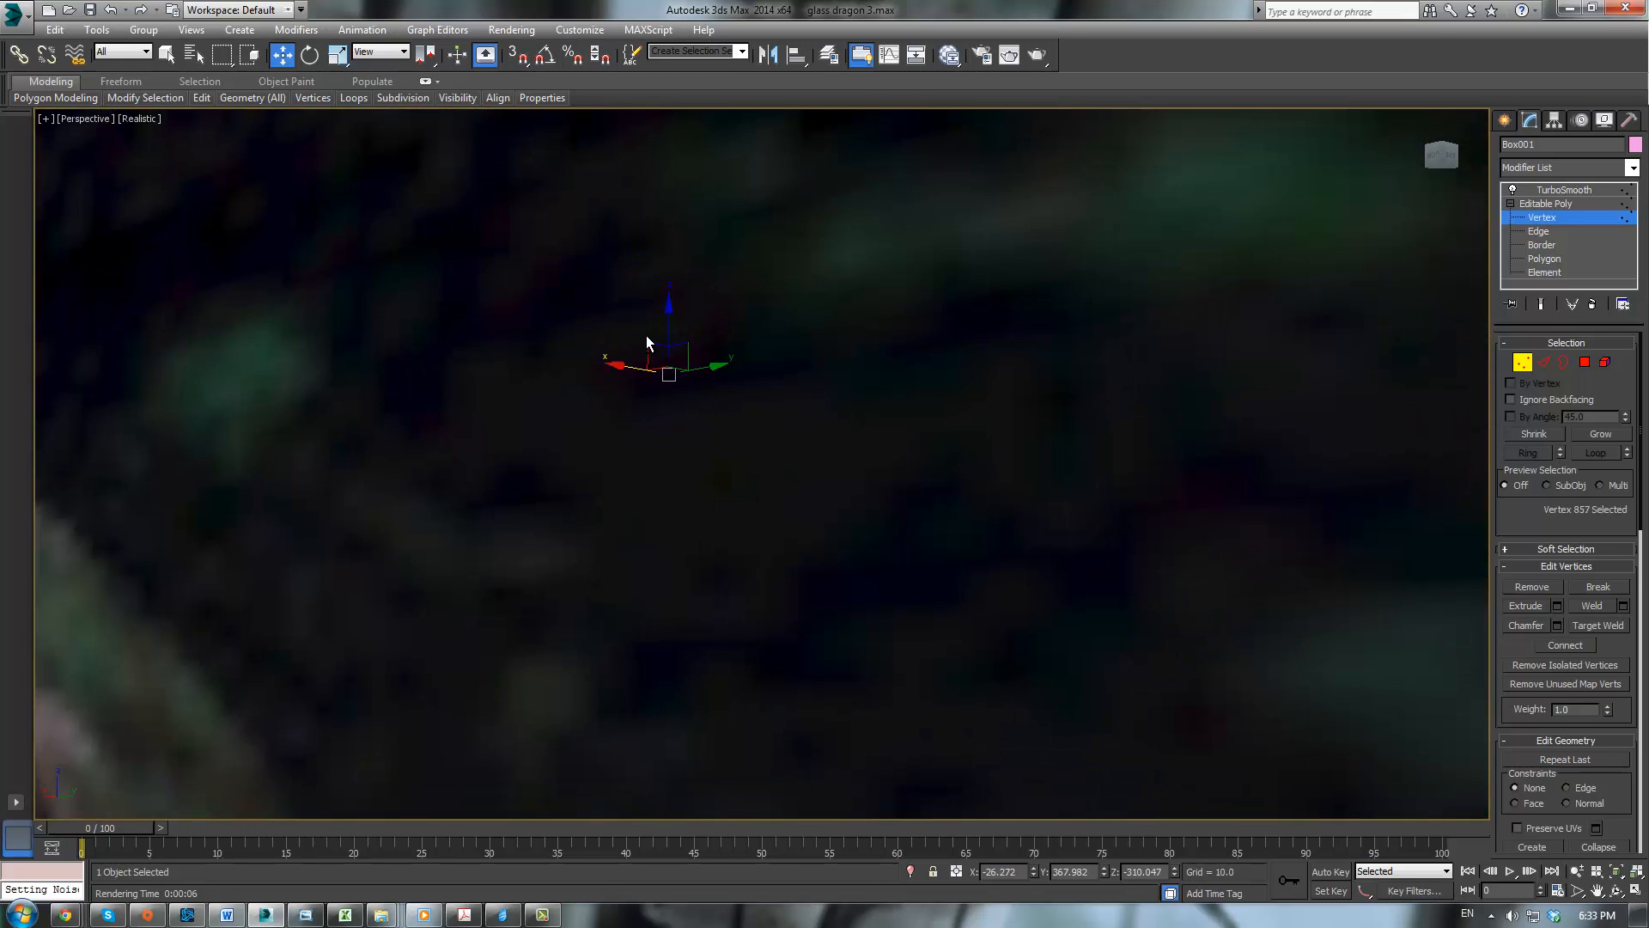
left_click_drag(669, 337, 671, 320)
scroll(708, 343, "down", 5)
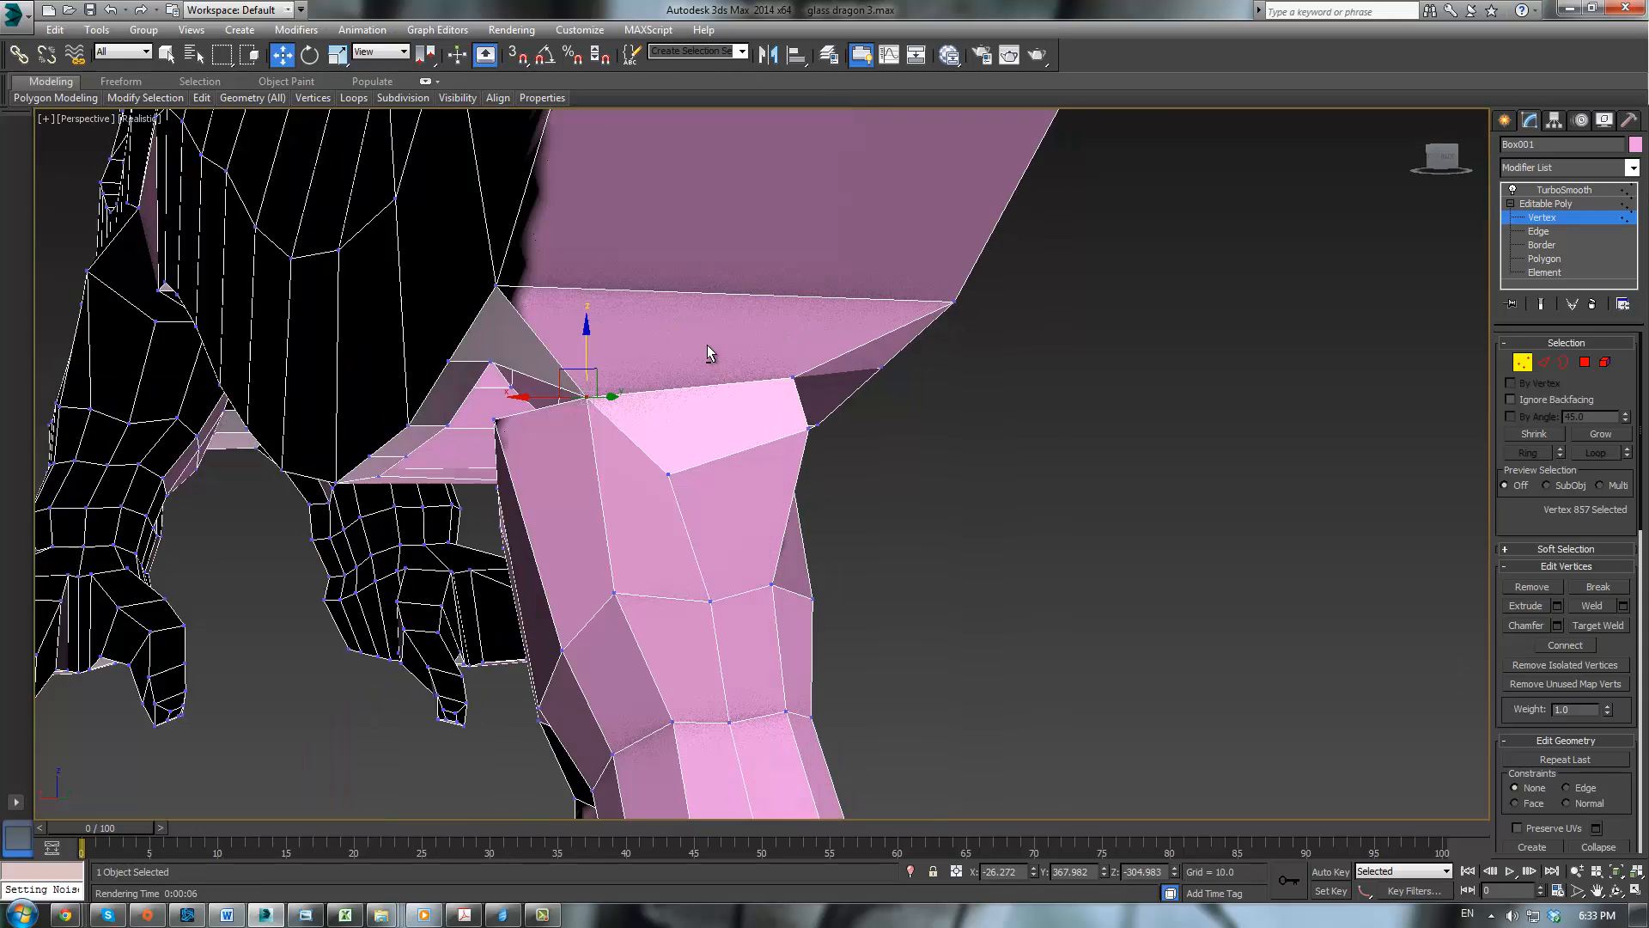
scroll(707, 344, "up", 10)
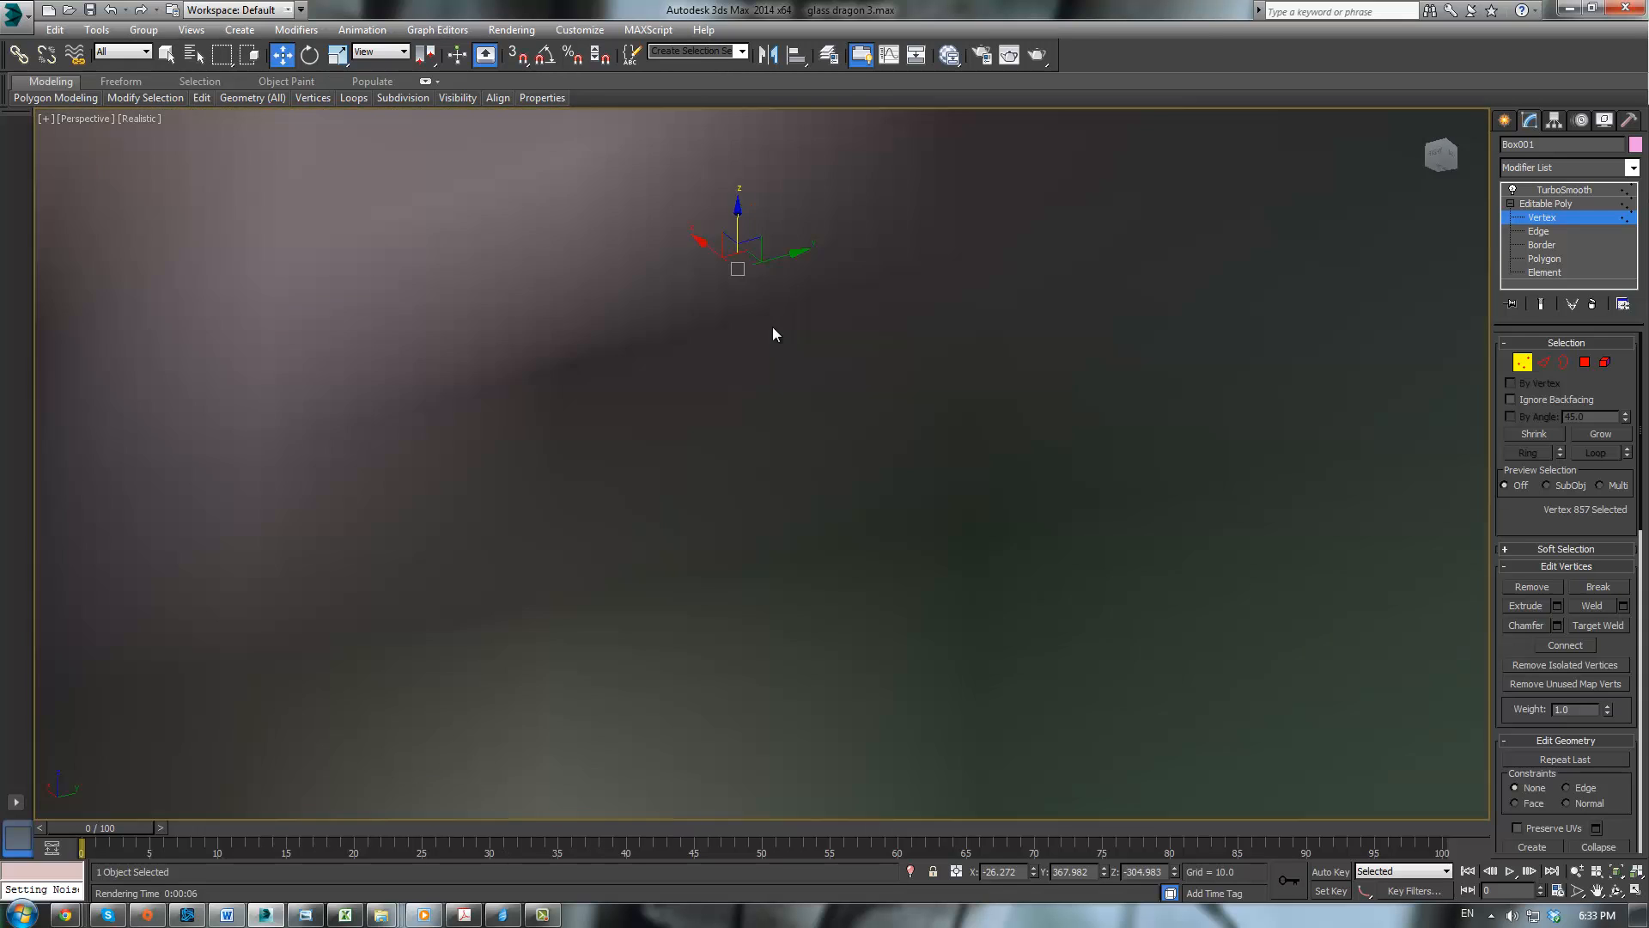
scroll(803, 337, "down", 3)
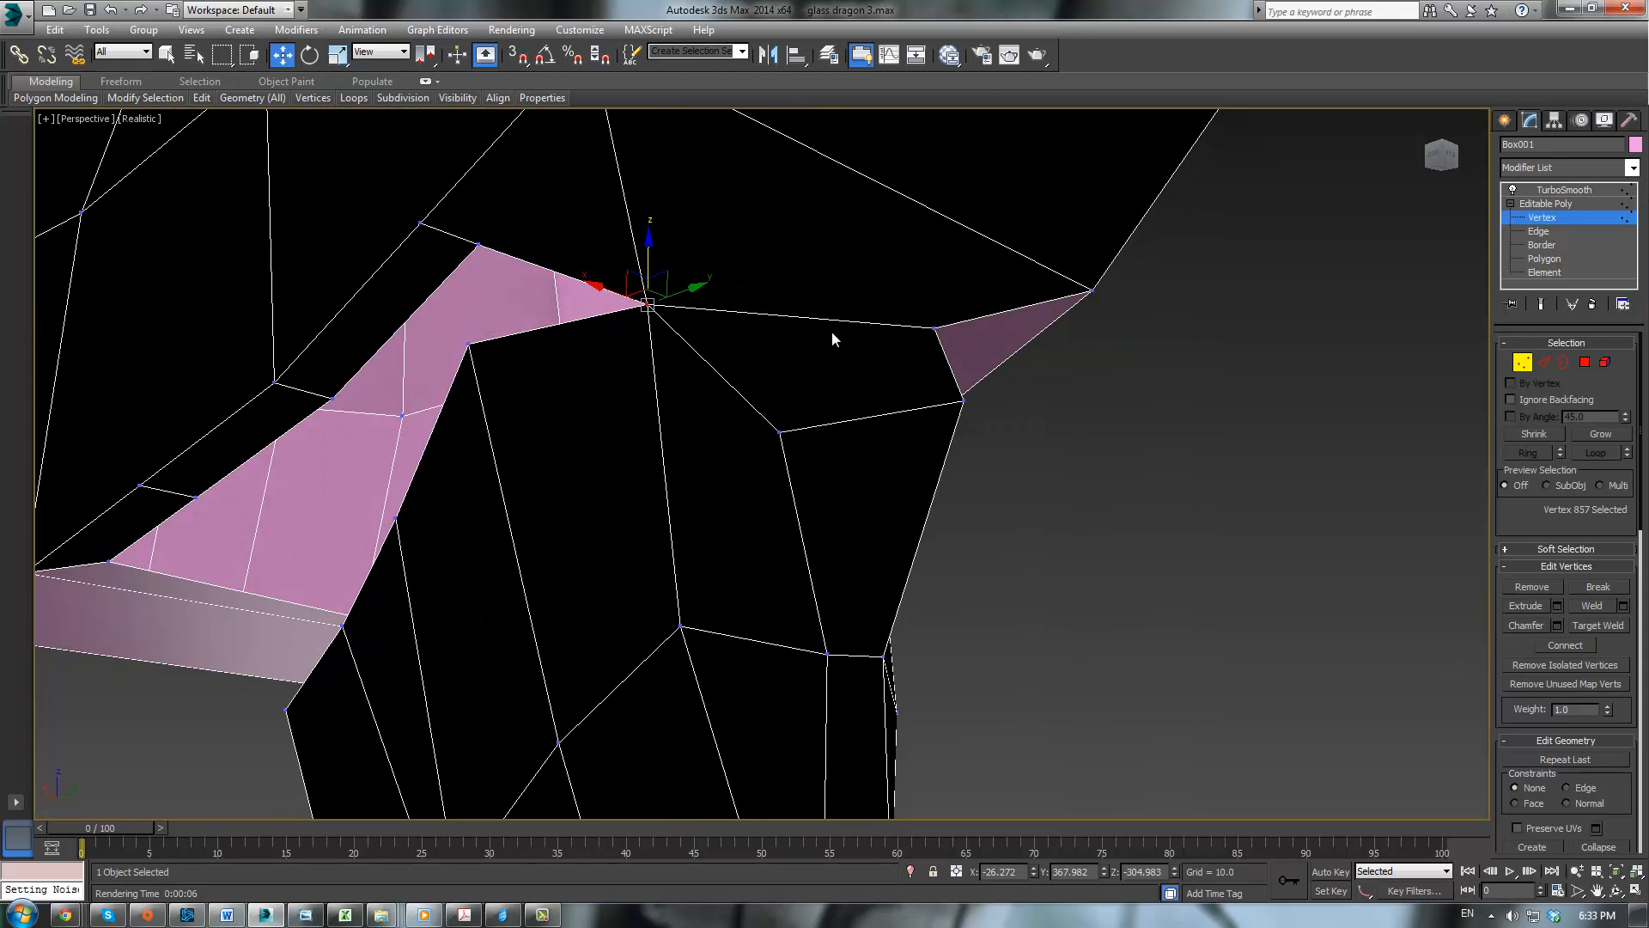
Step: Target-weld the remaining hole border vertices along the body's inner side to the matching leg rim vertices
left_click(1599, 625)
left_click(481, 246)
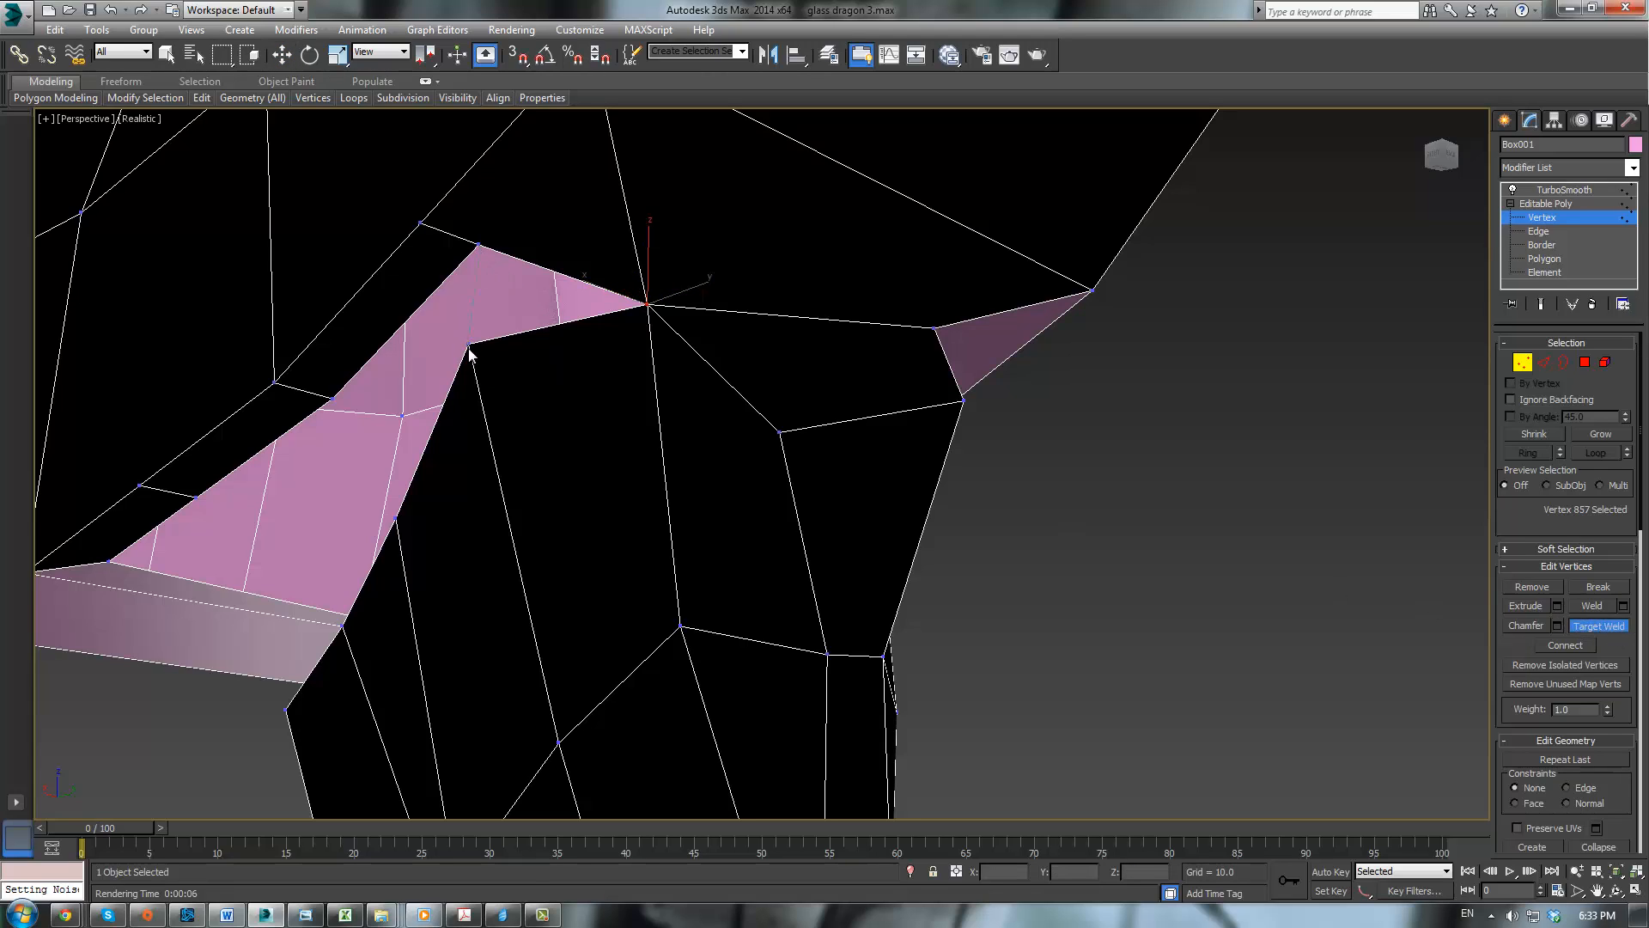
left_click(469, 346)
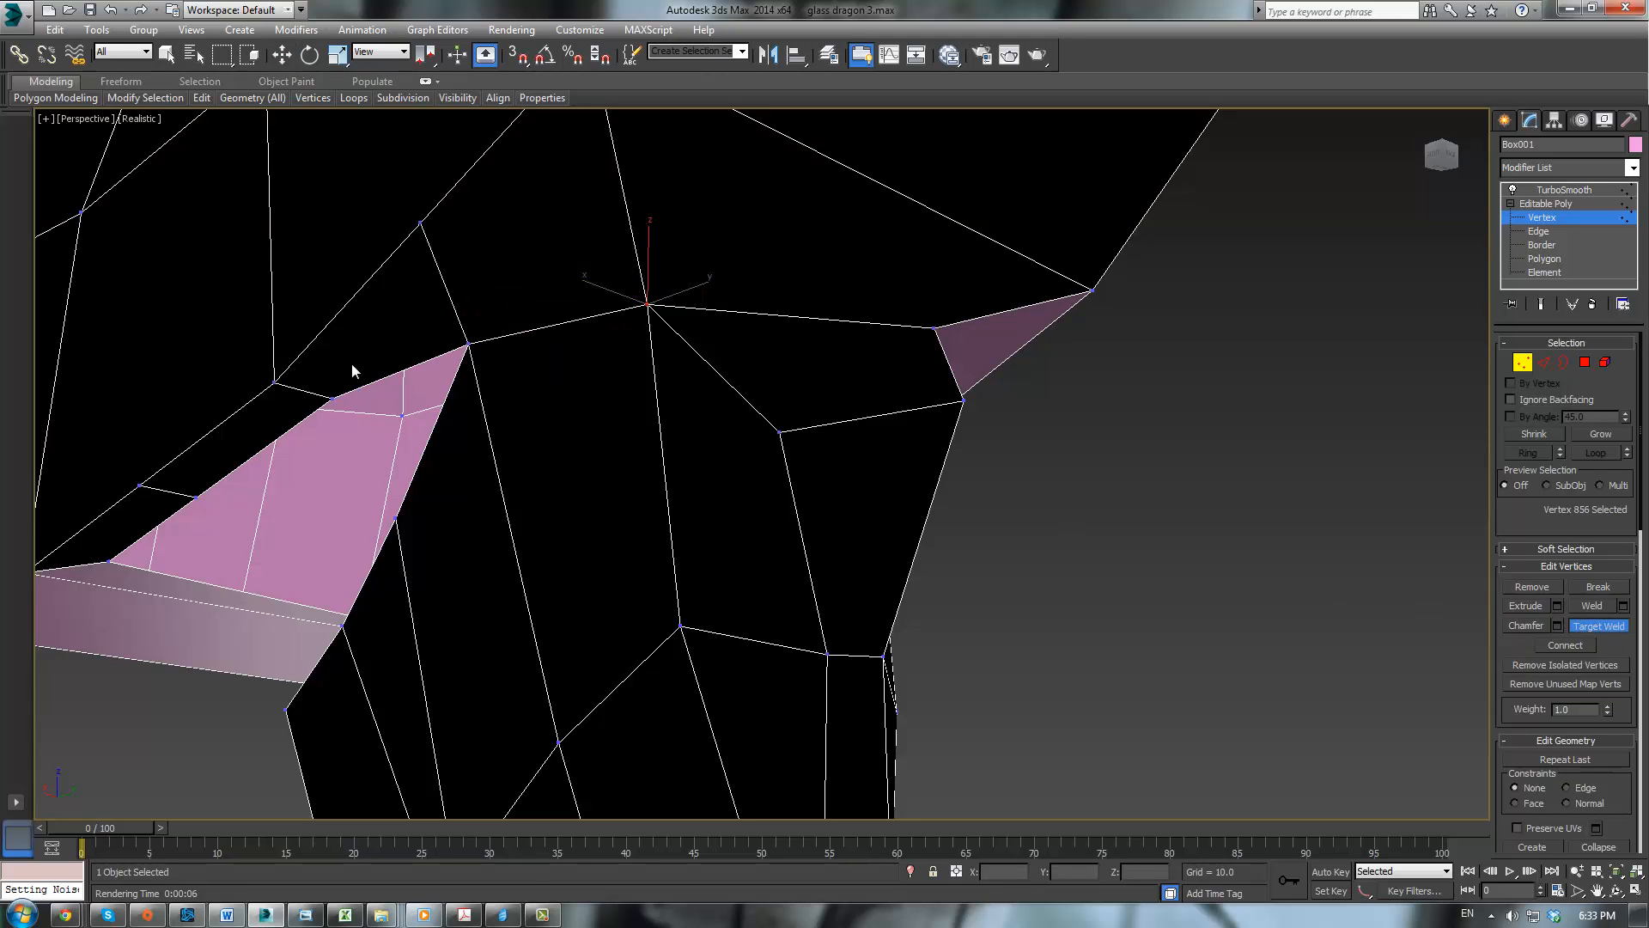
left_click(394, 519)
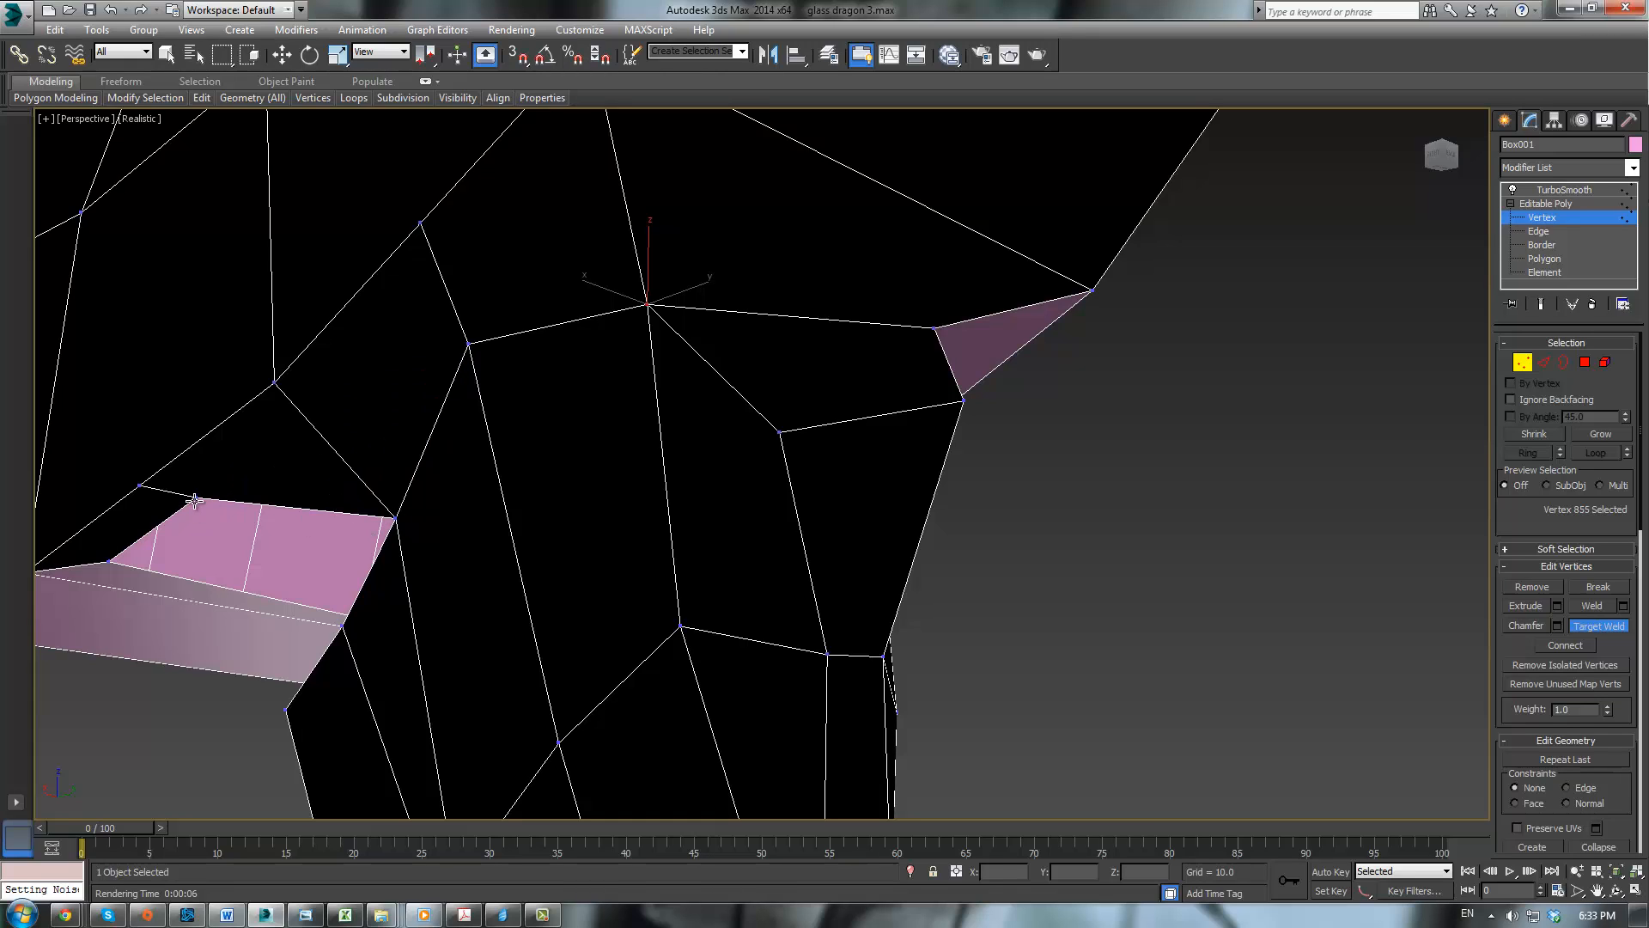
left_click(339, 627)
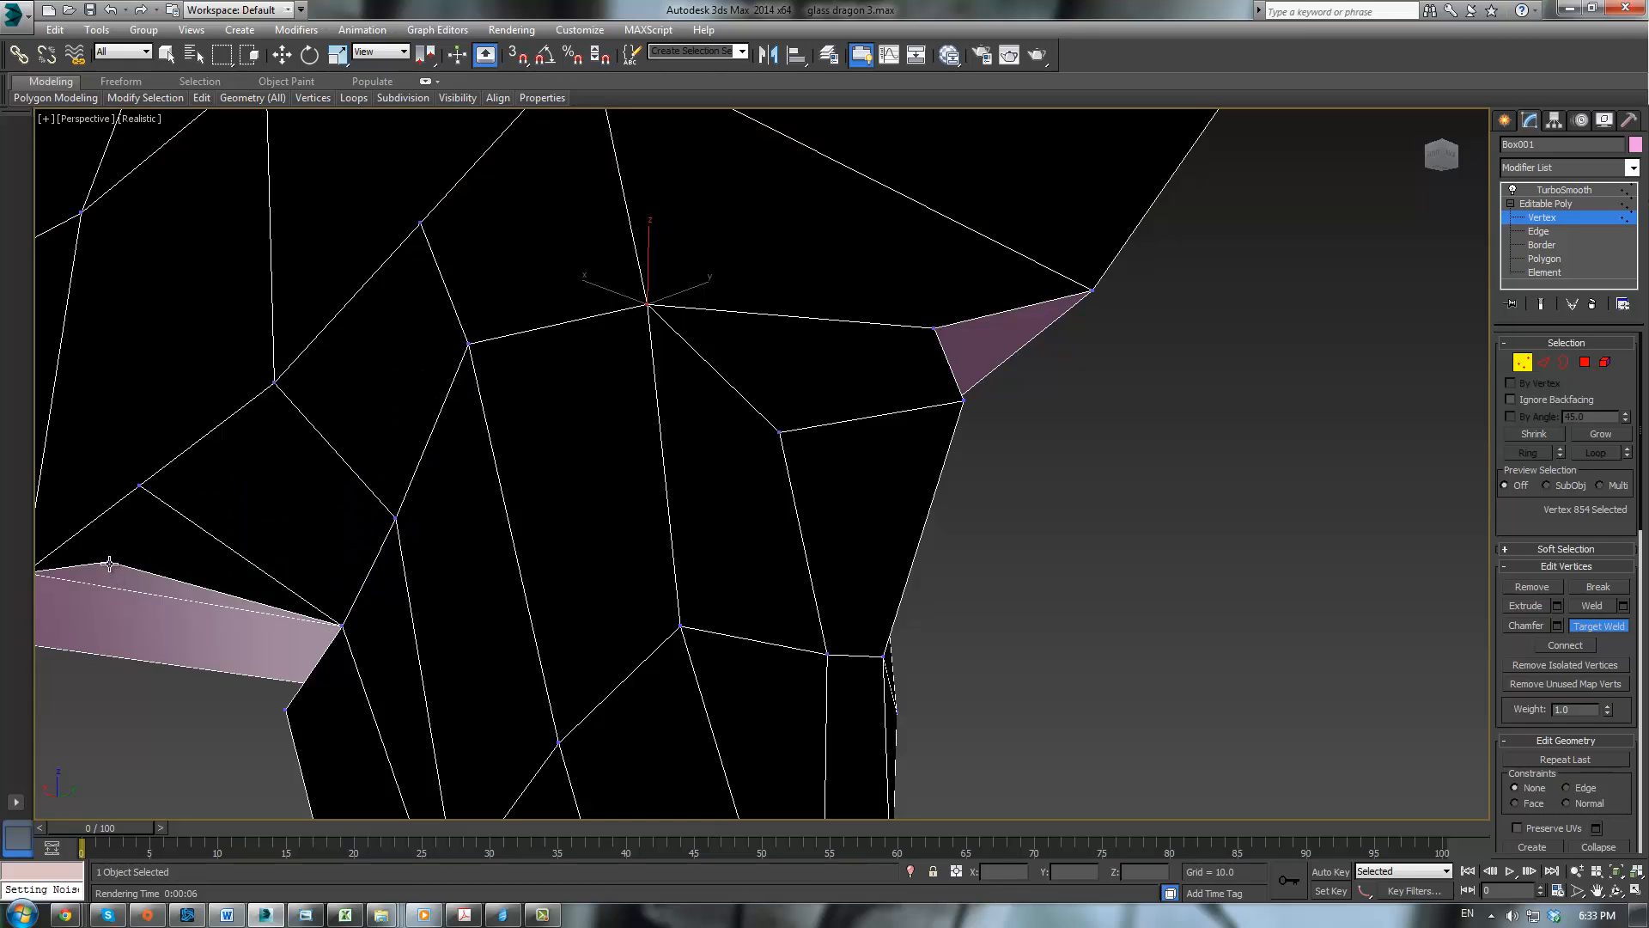
left_click(286, 711)
middle_click_drag(738, 599, 824, 549)
scroll(749, 594, "down", 5)
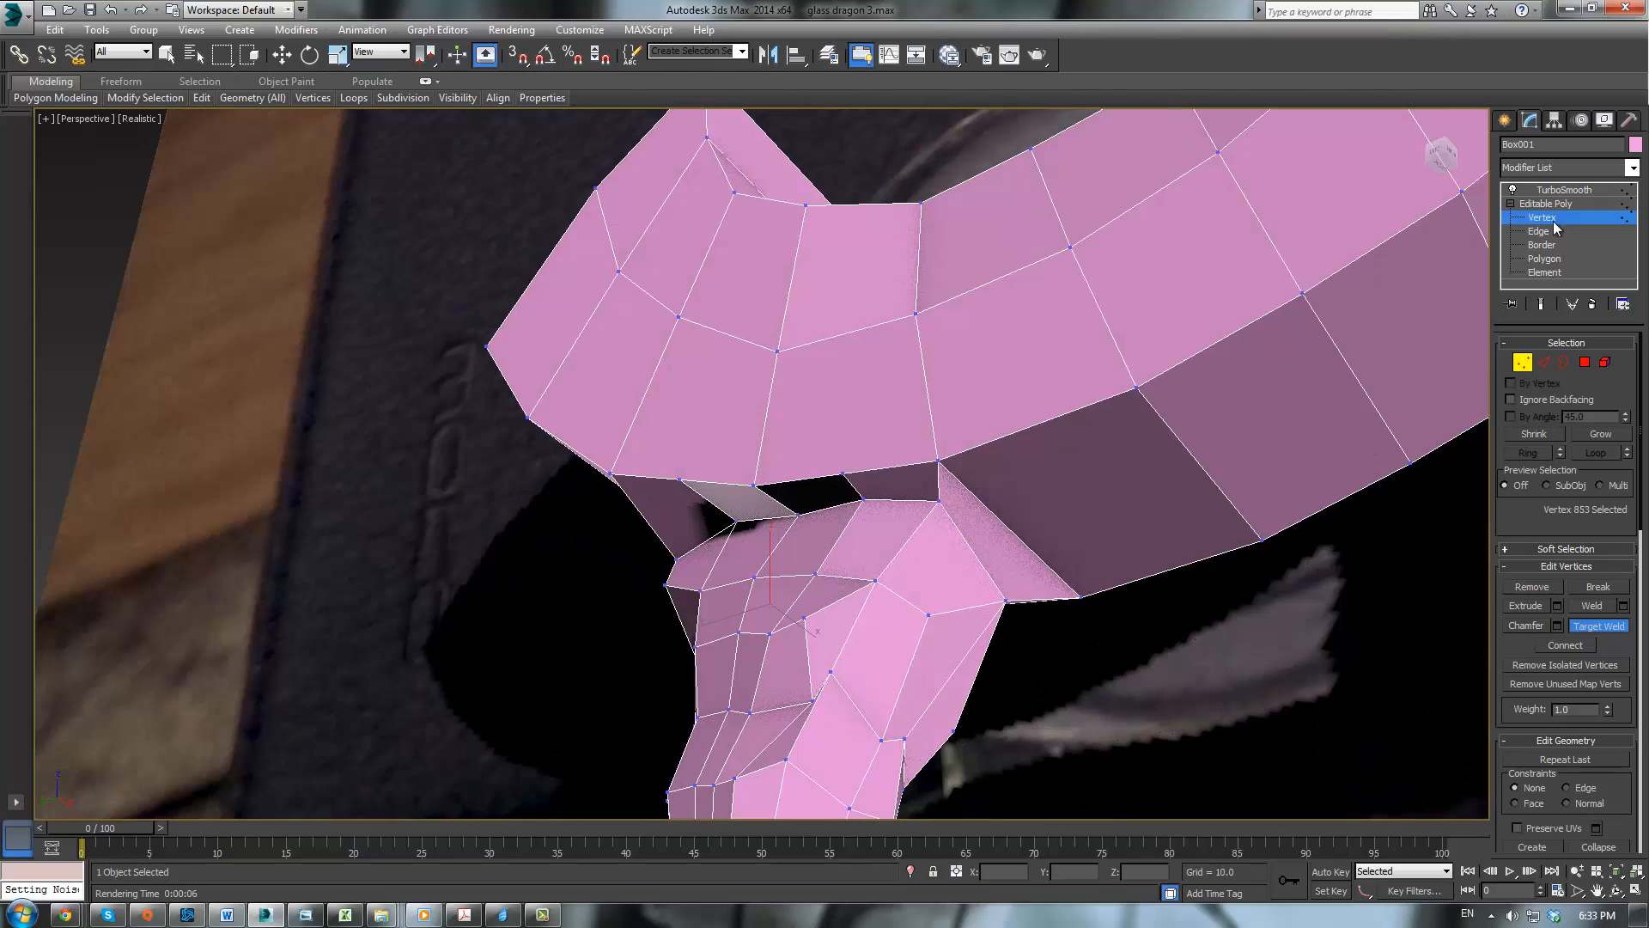
Step: Return to the TurboSmooth level and examine the smoothed dragon with its attached front leg from several sides
left_click(1549, 204)
left_click(1563, 190)
scroll(1079, 424, "down", 5)
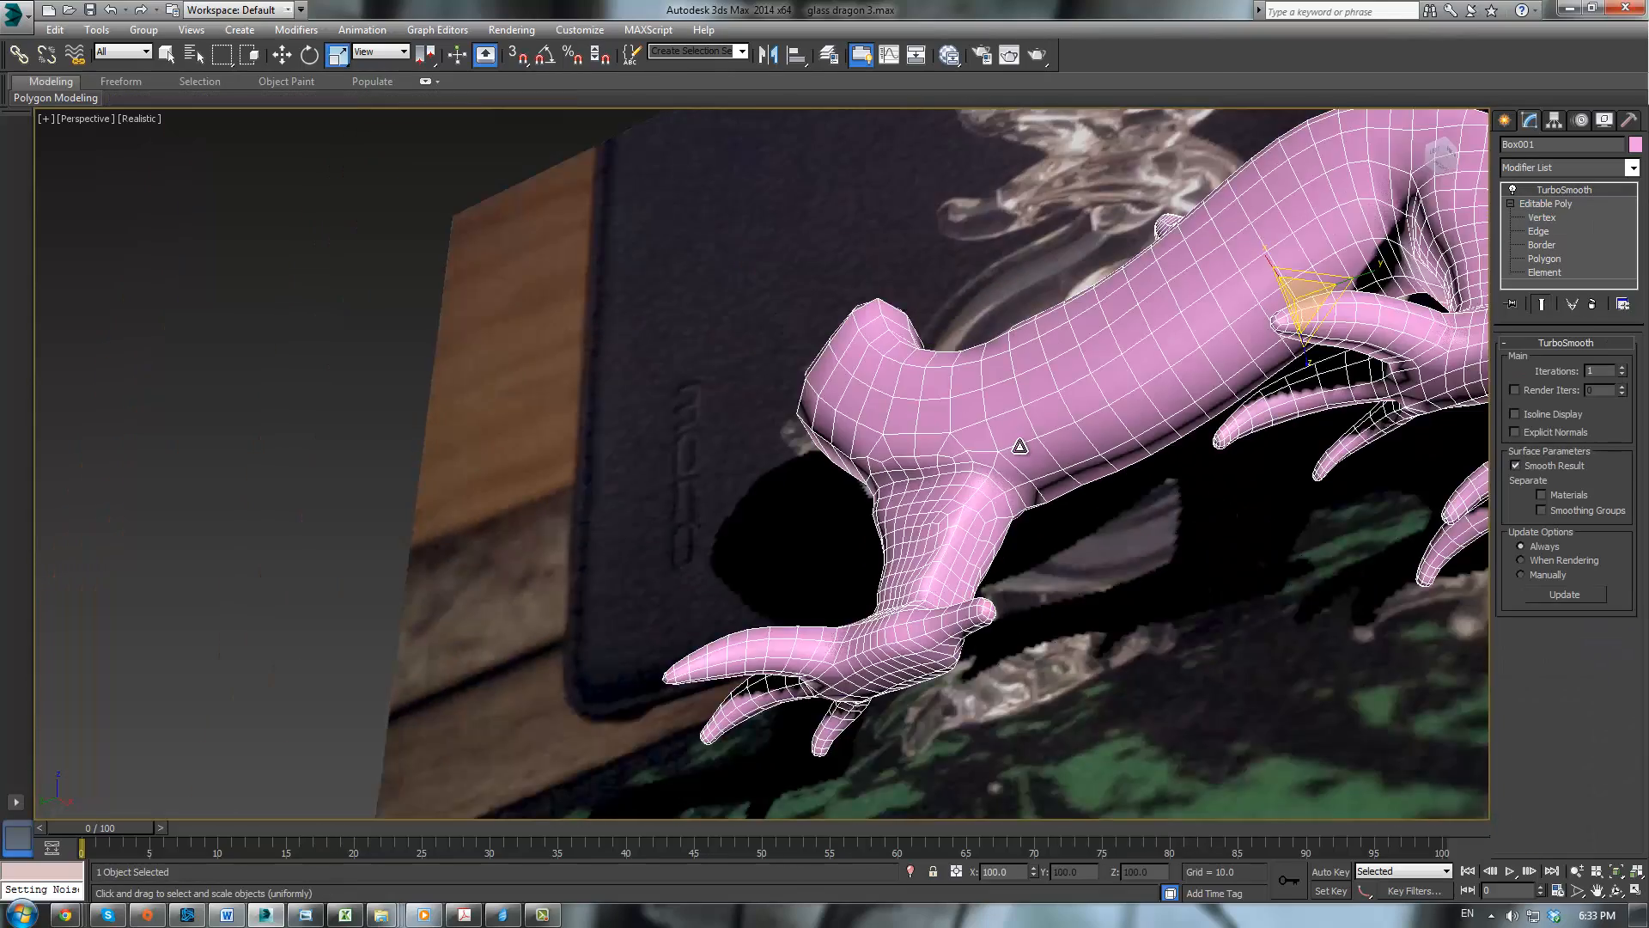
middle_click_drag(1020, 450, 1057, 601, "alt")
left_click(973, 638)
left_click(1116, 447)
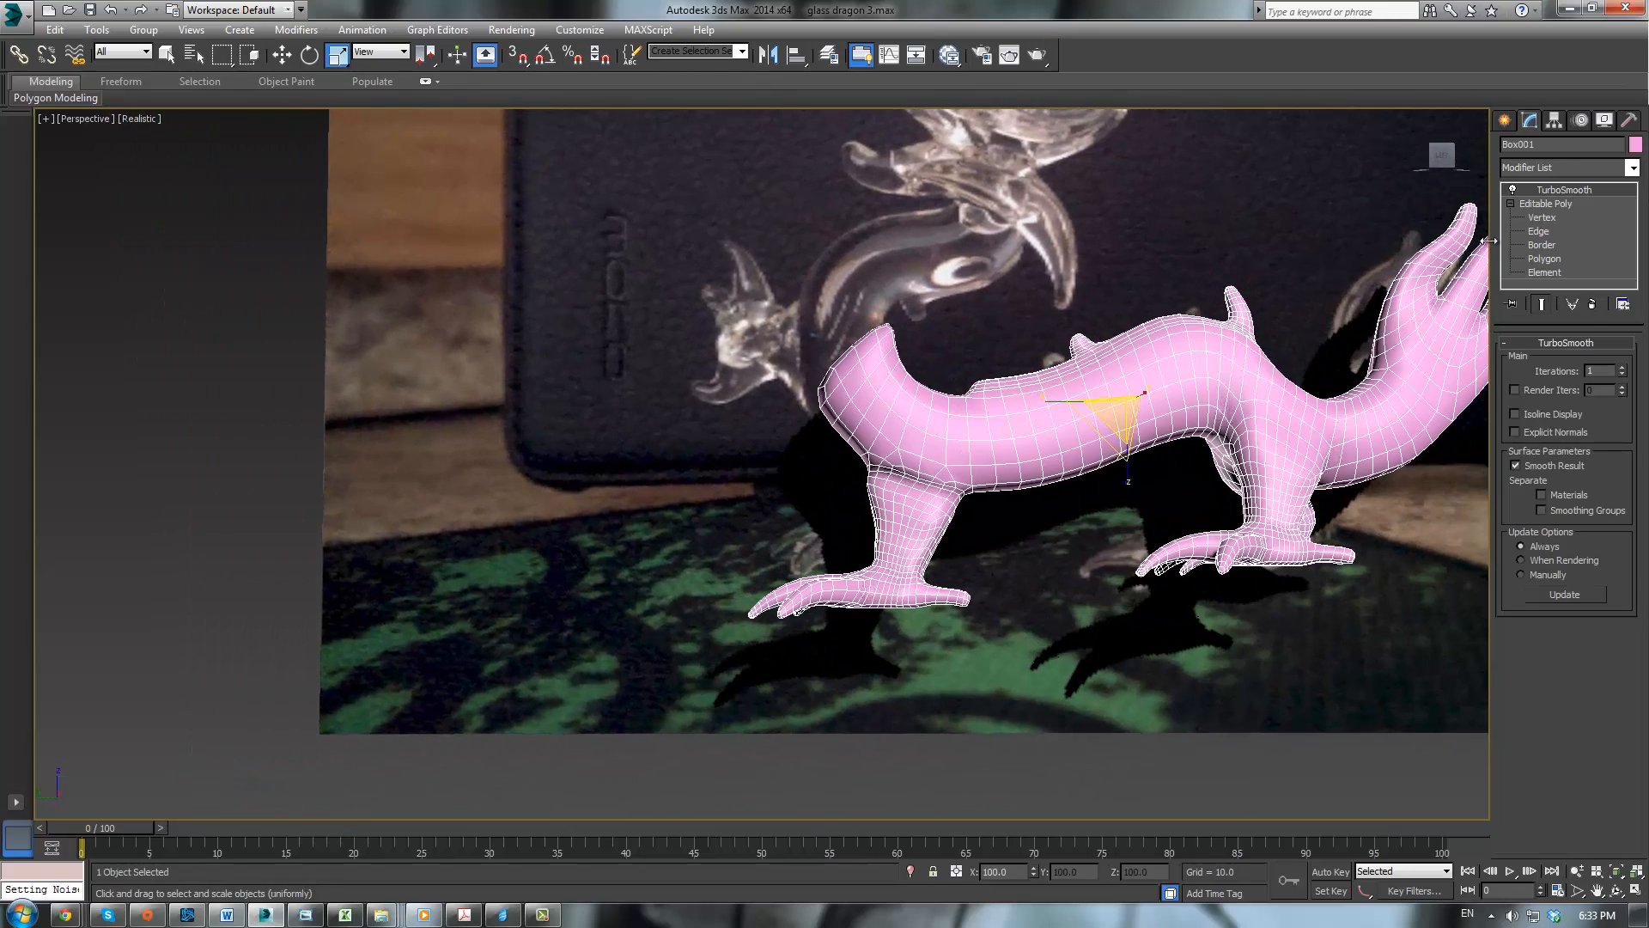
Step: Select the ring of lengthwise edges around the front leg above the ankle and delete it to separate the foot
left_click(1542, 218)
scroll(1147, 492, "up", 6)
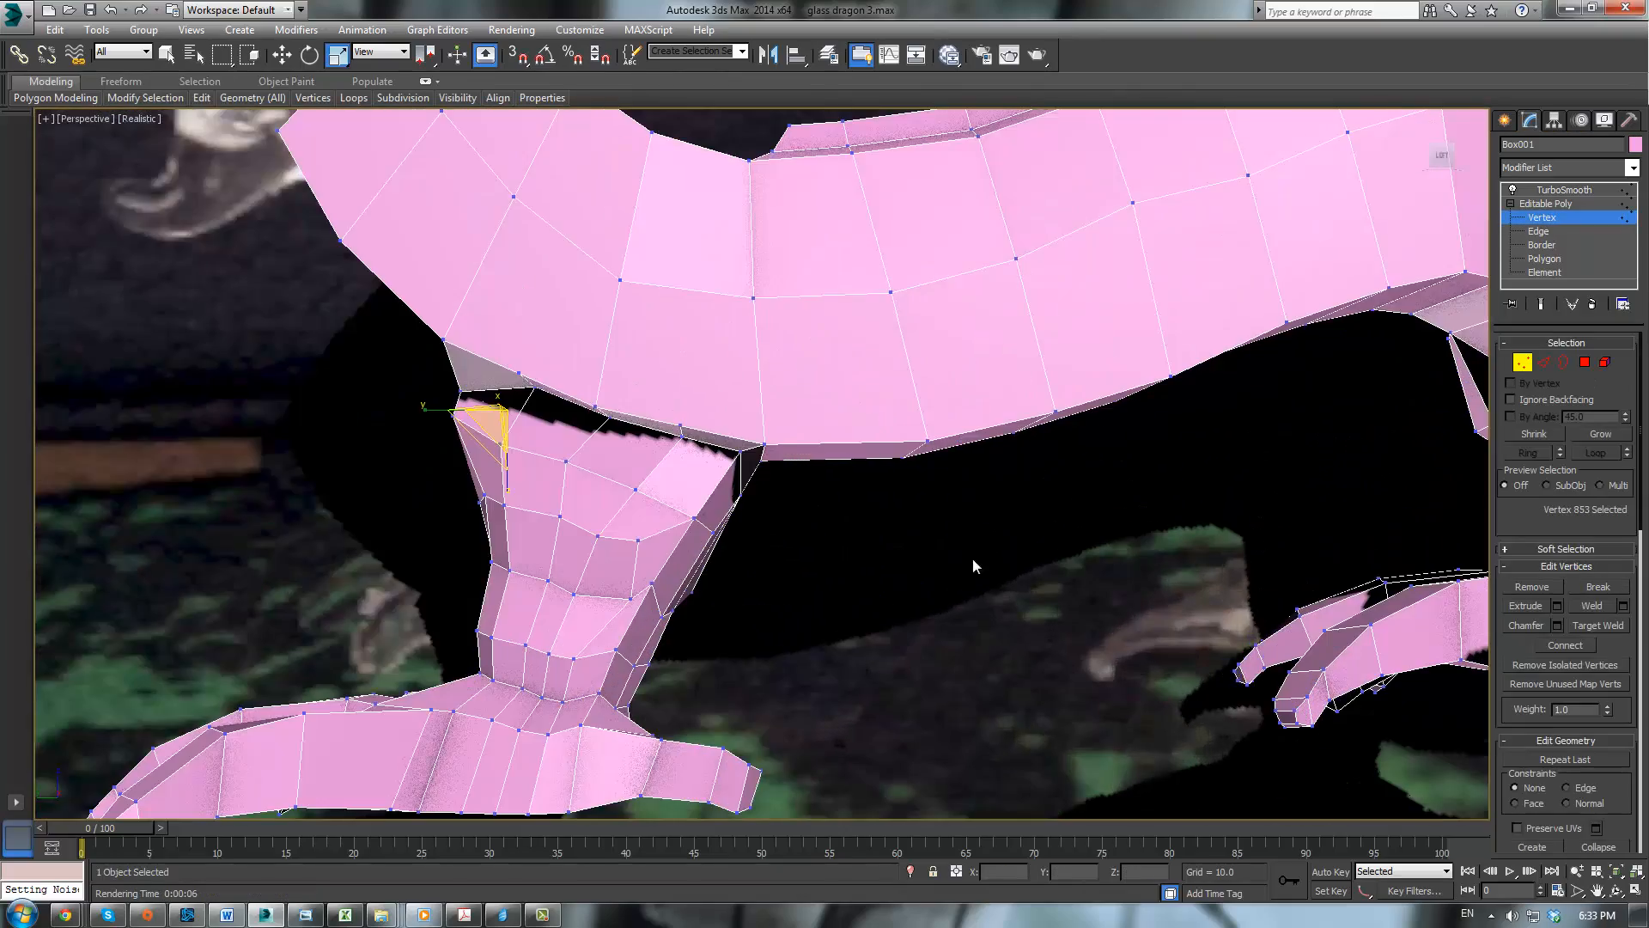
middle_click_drag(973, 560, 1076, 437, "alt")
scroll(1076, 437, "up", 3)
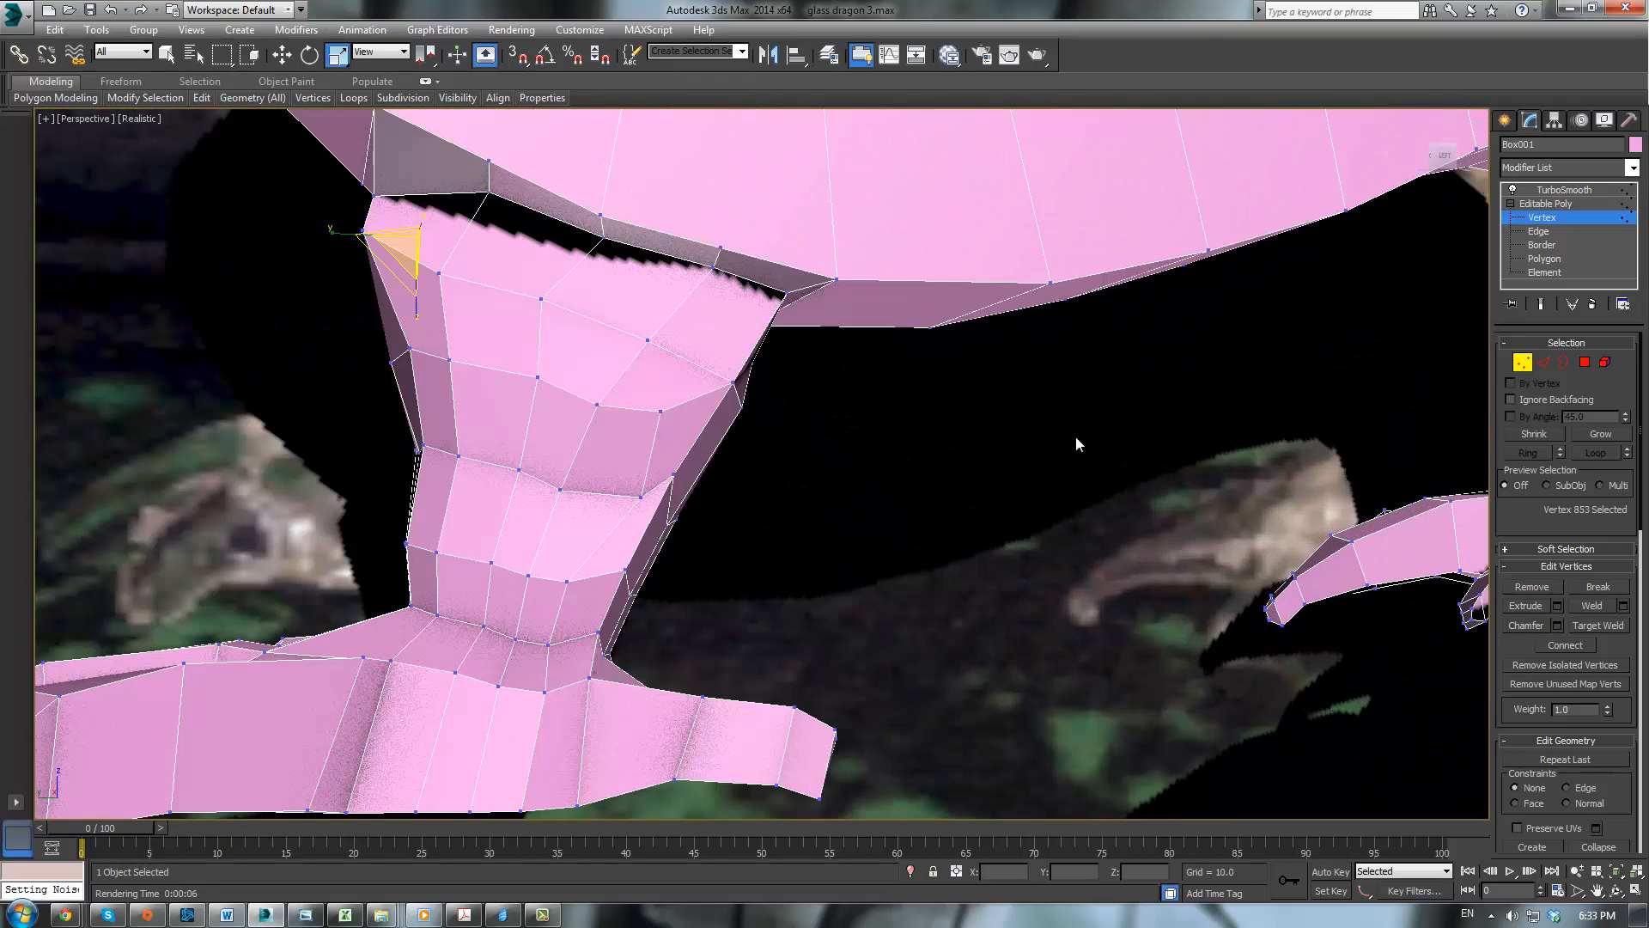
left_click(1545, 363)
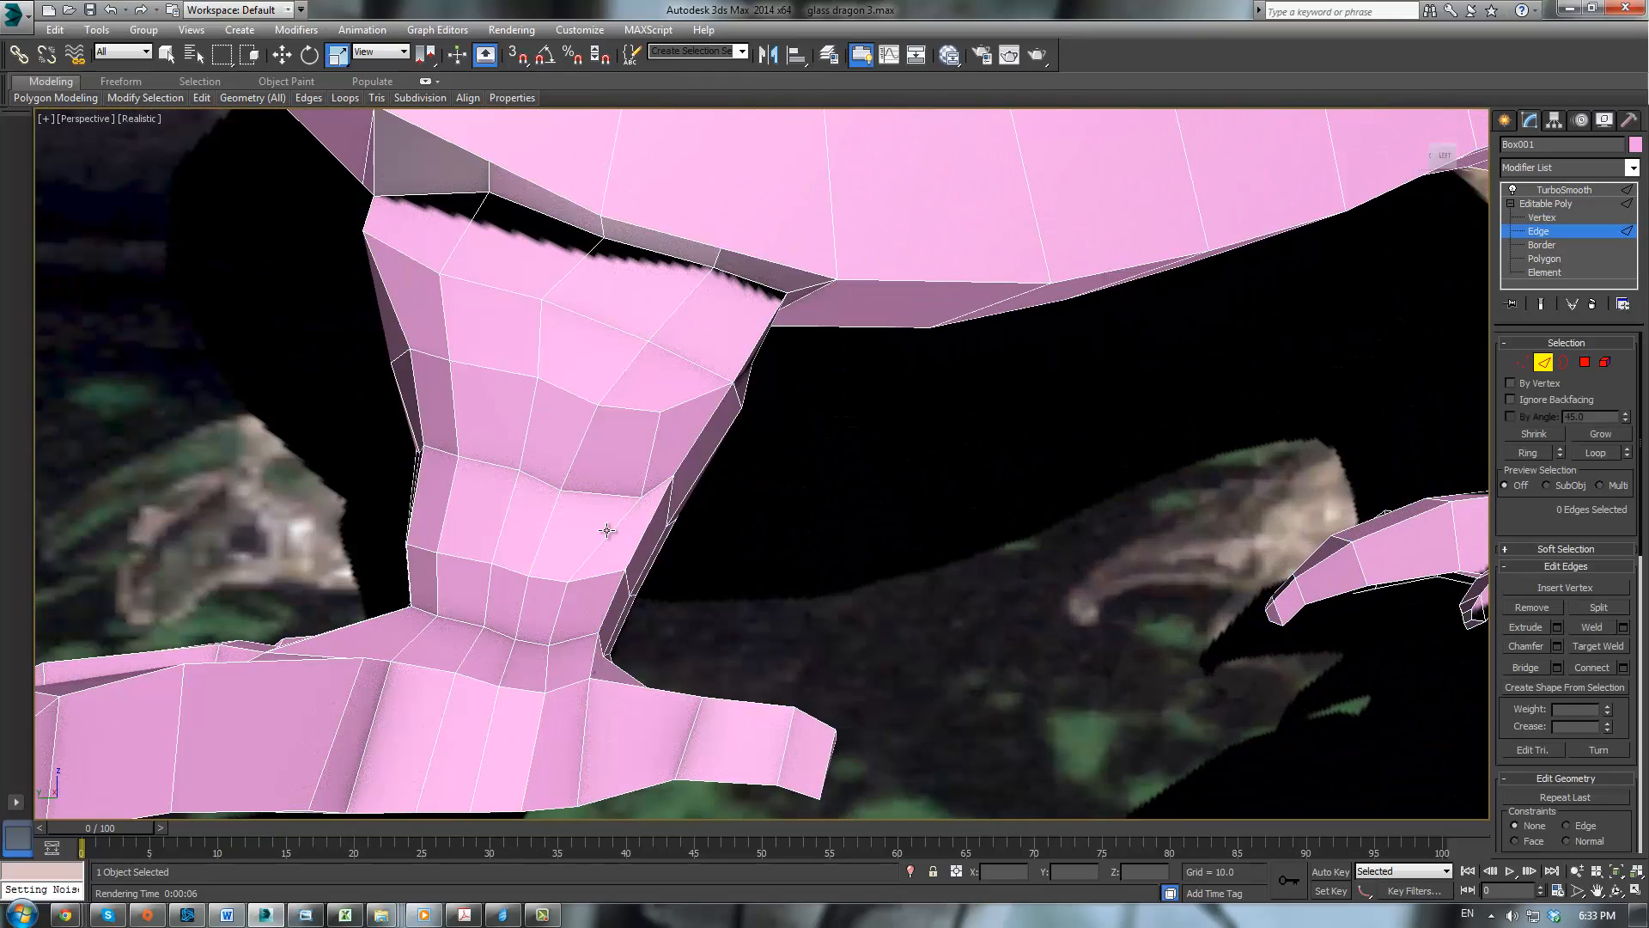
left_click(608, 535)
left_click(1595, 452)
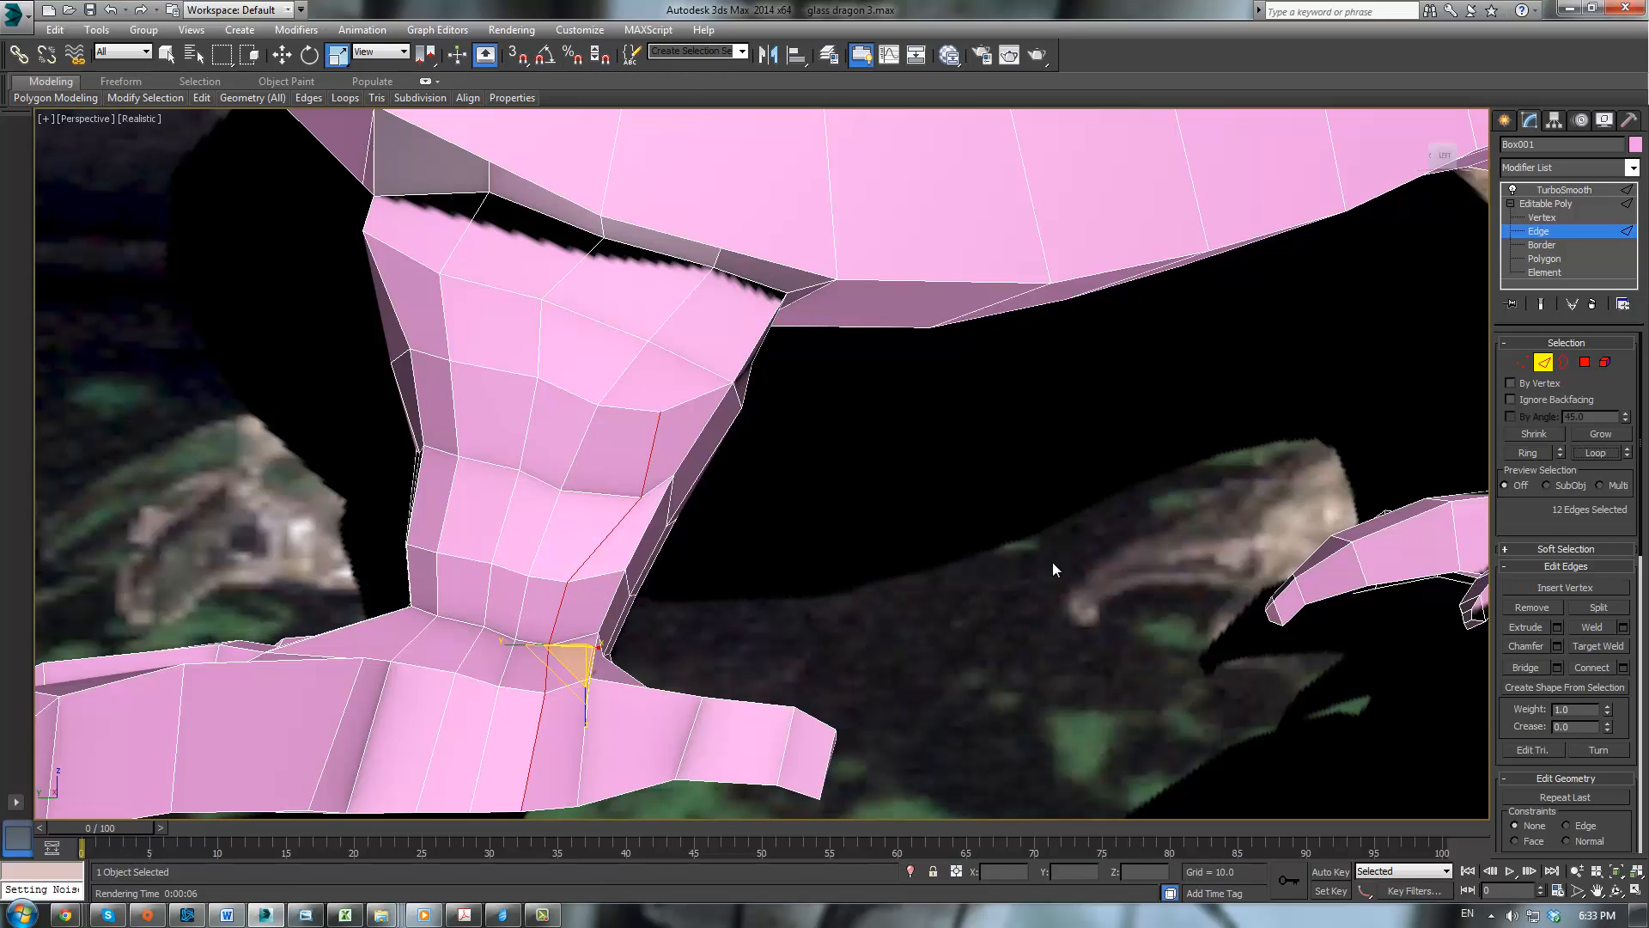
left_click(607, 540)
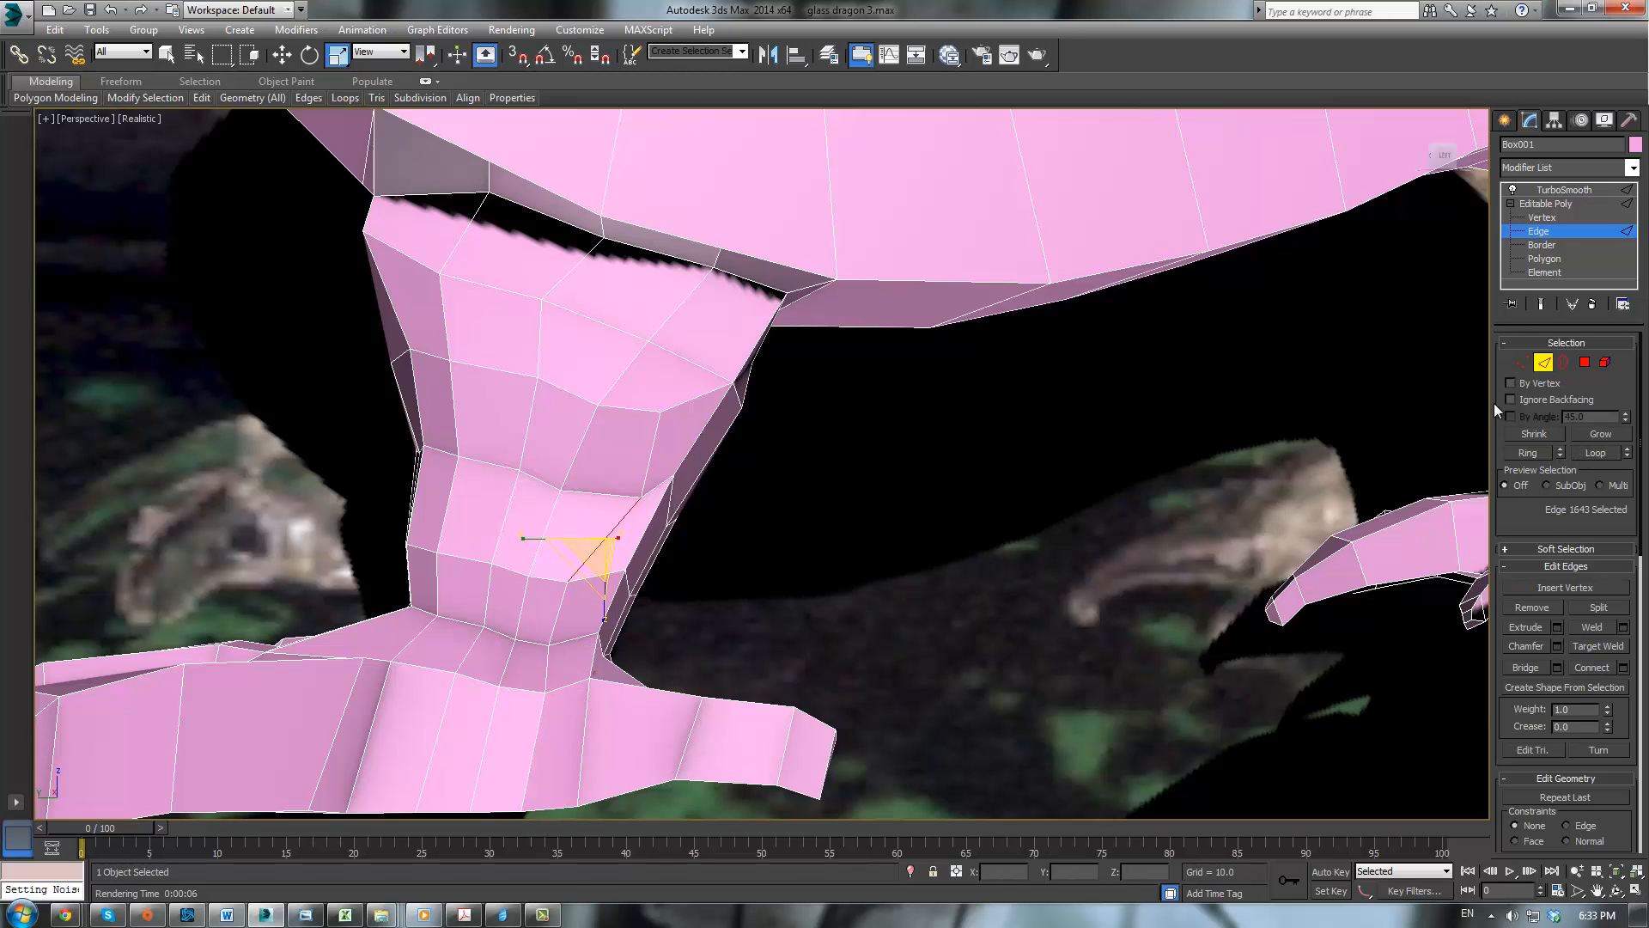
left_click(1519, 453)
middle_click_drag(1113, 539, 650, 451, "alt")
key("Delete")
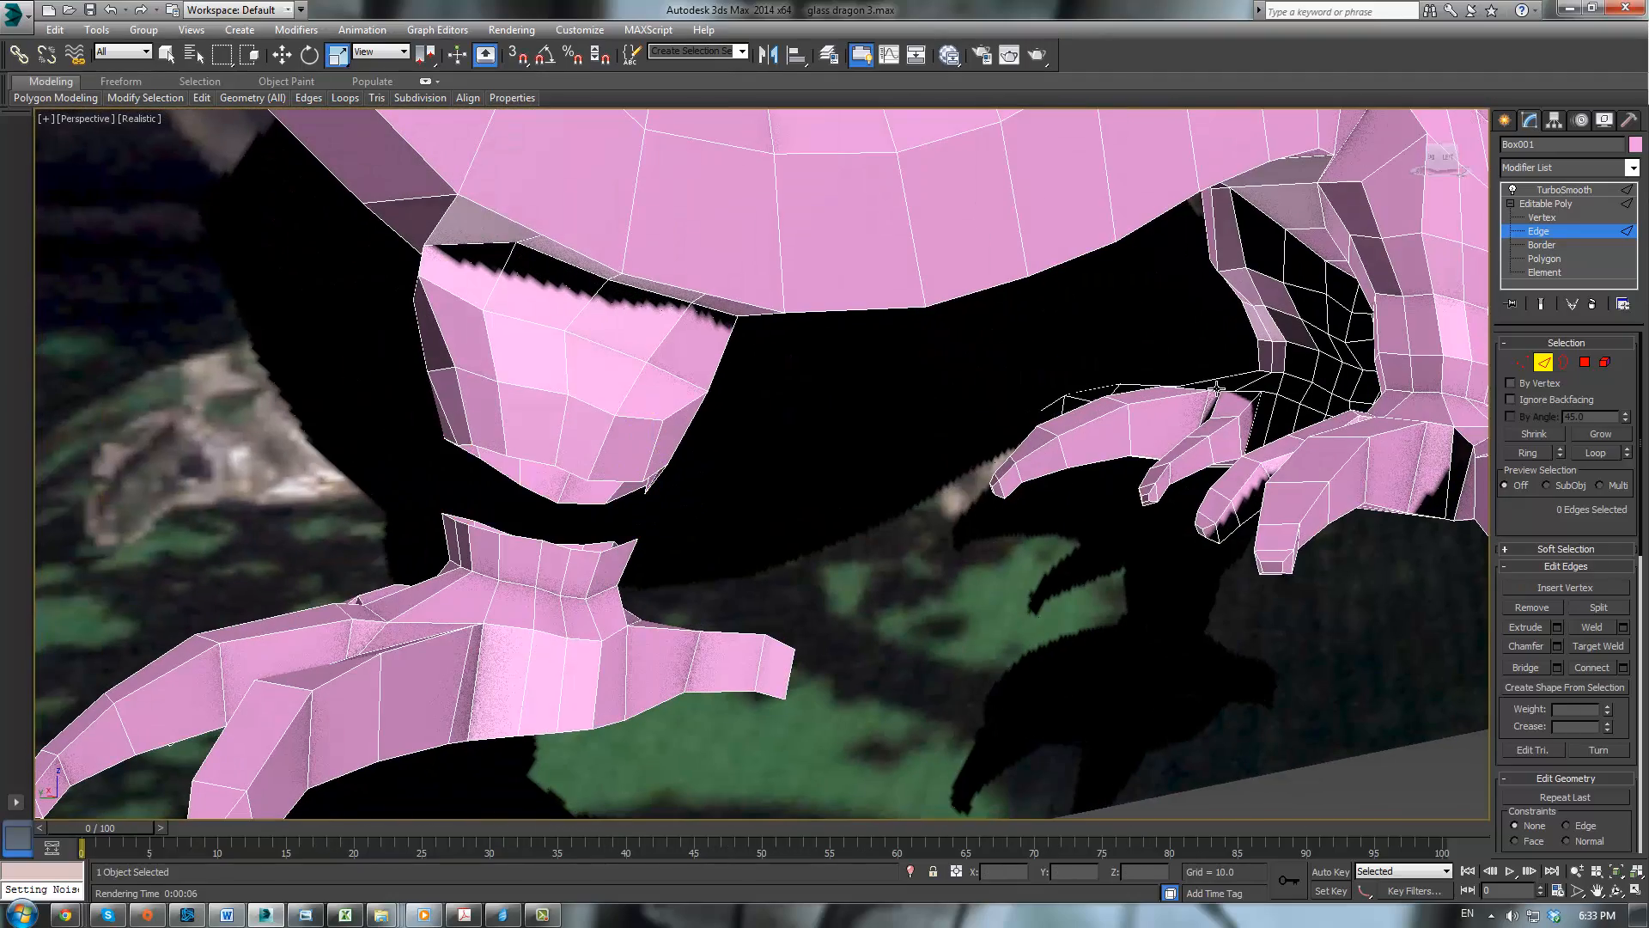
Step: Select the detached foot element and move it up and slightly back against the open end of the upper leg
left_click(1544, 272)
left_click(577, 604)
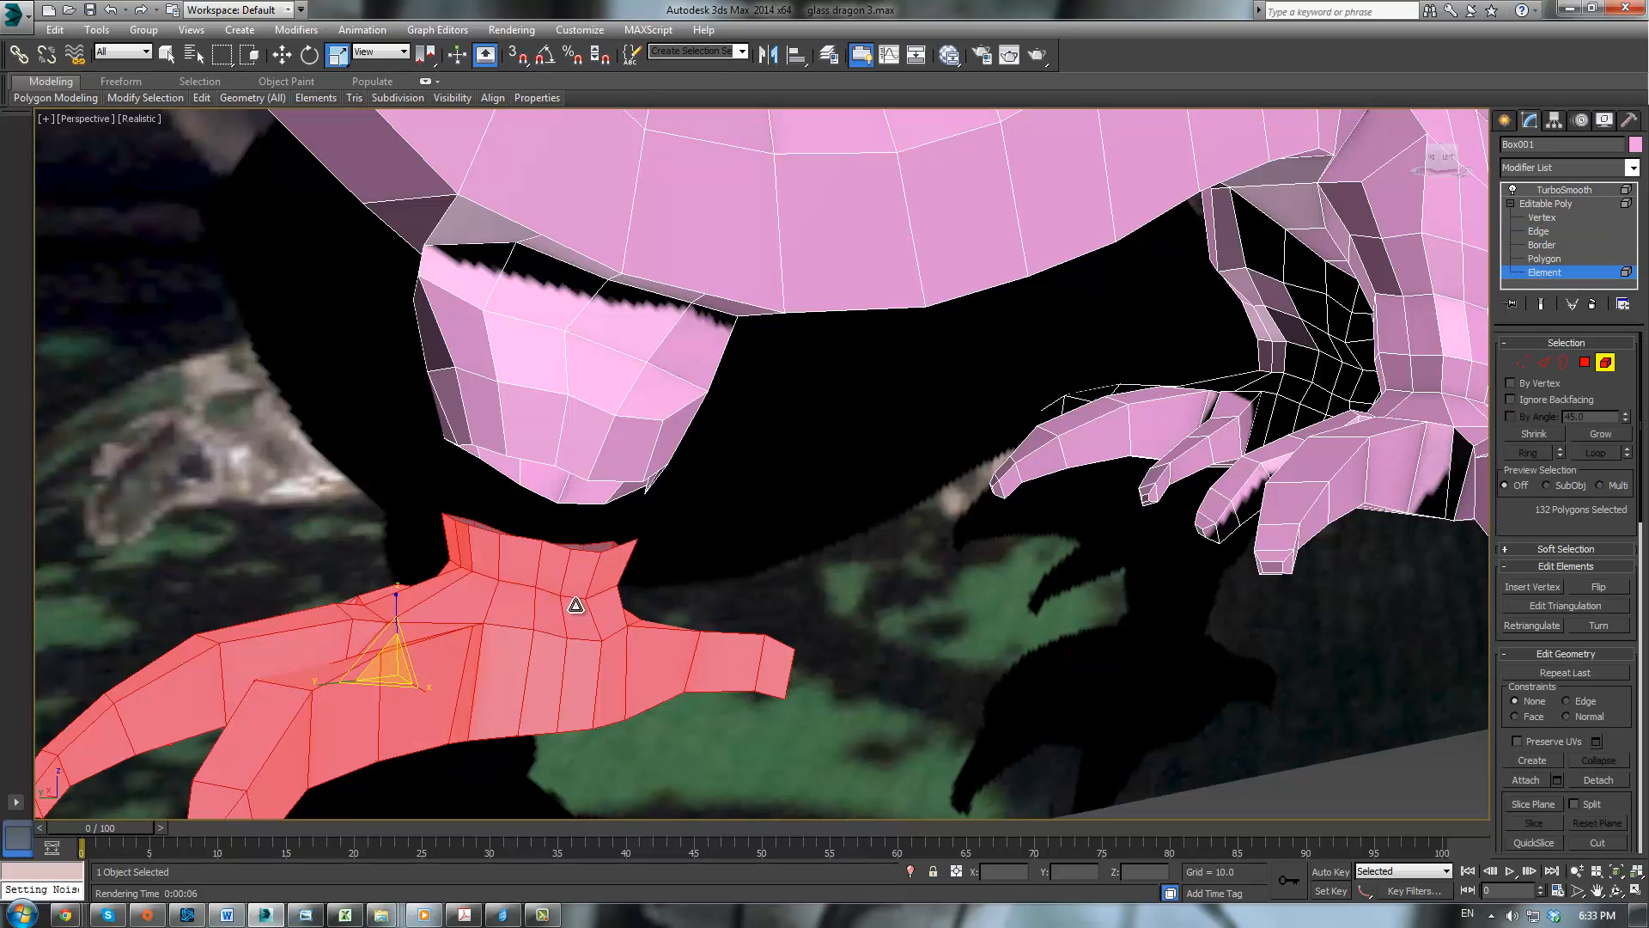
key("w")
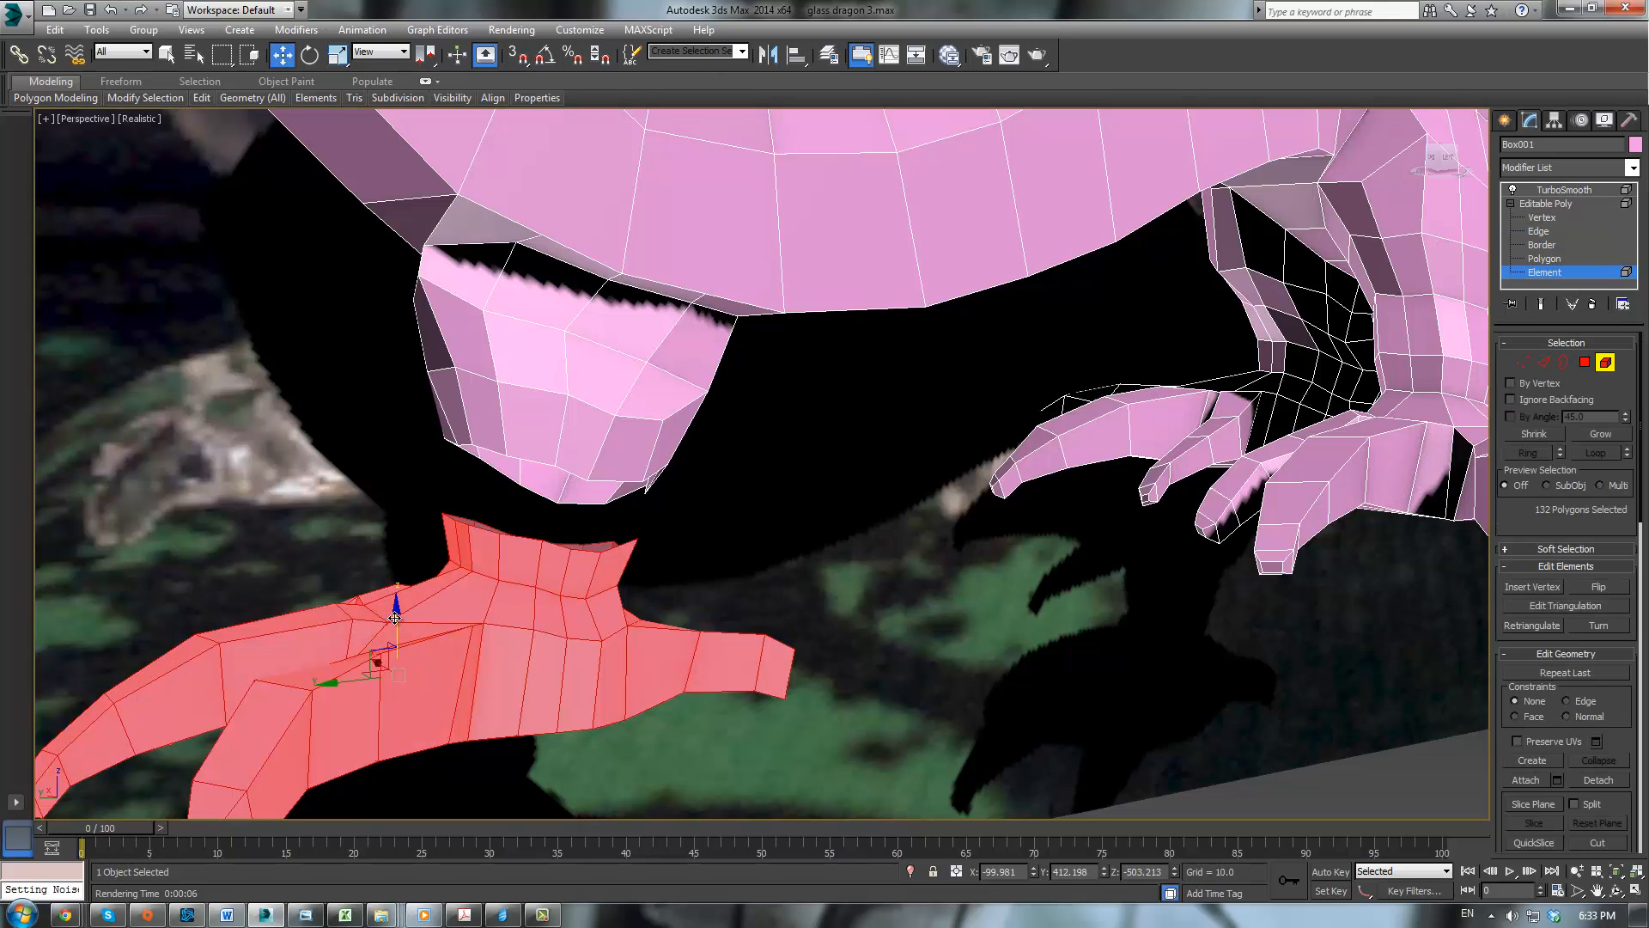
left_click_drag(395, 617, 387, 552)
middle_click_drag(386, 552, 533, 525)
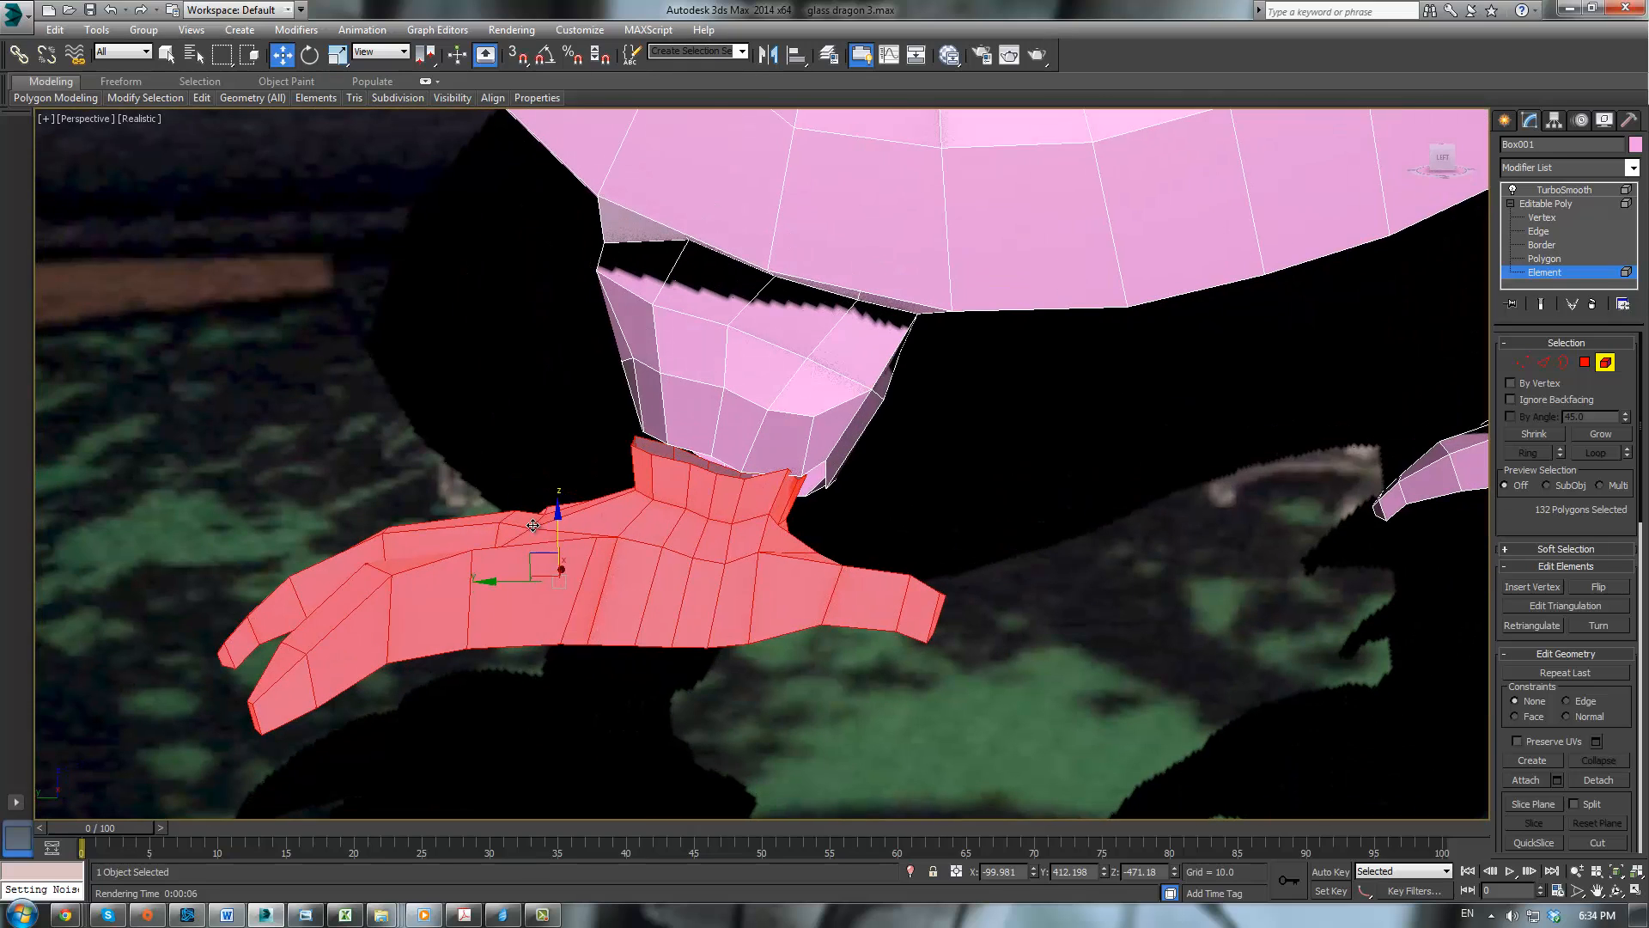
left_click_drag(541, 561, 554, 559)
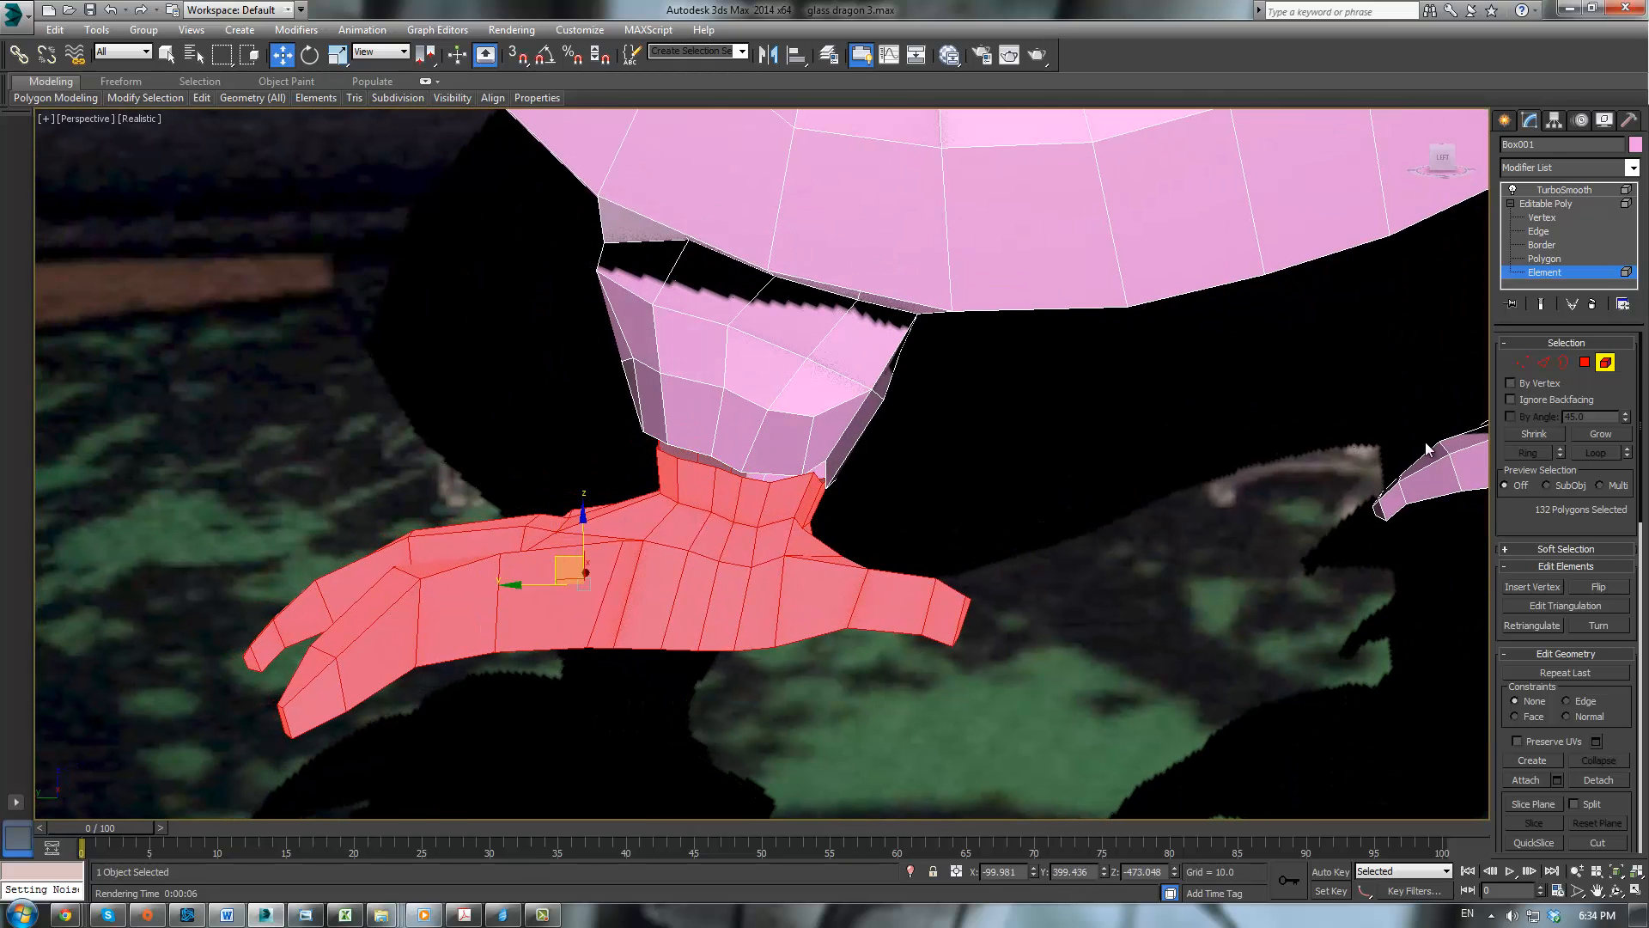
Step: Target-weld the foot's rim vertices along the front and outer corner of the ankle gap to the matching upper-leg vertices
left_click(1522, 361)
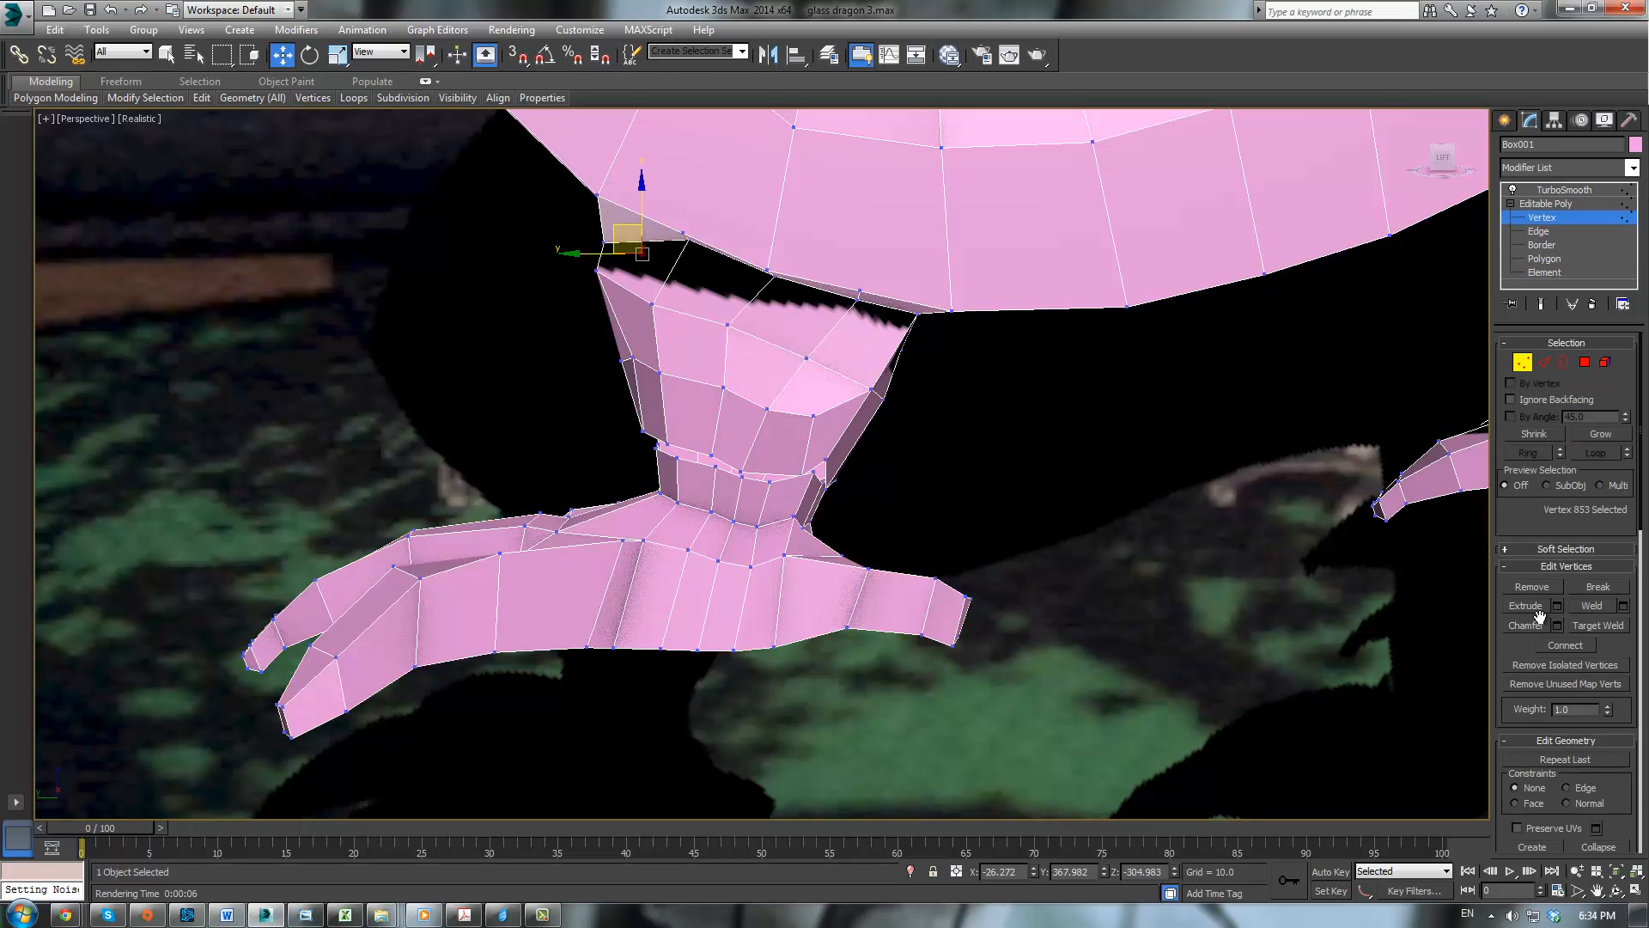
left_click(1584, 627)
scroll(833, 479, "up", 5)
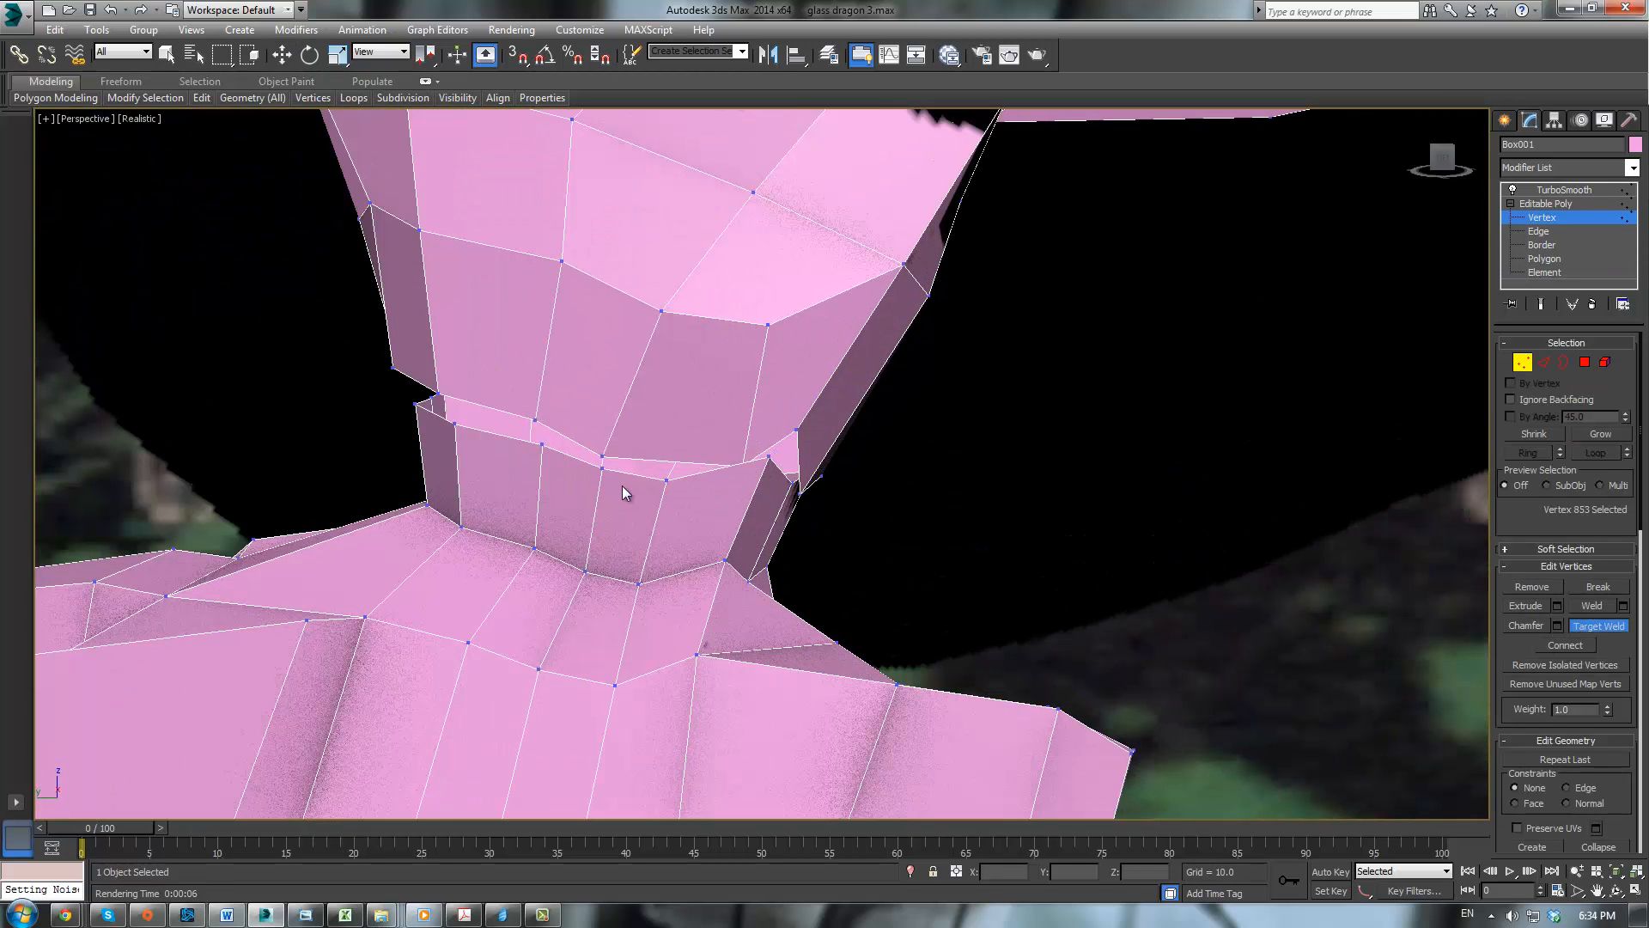
left_click(604, 452)
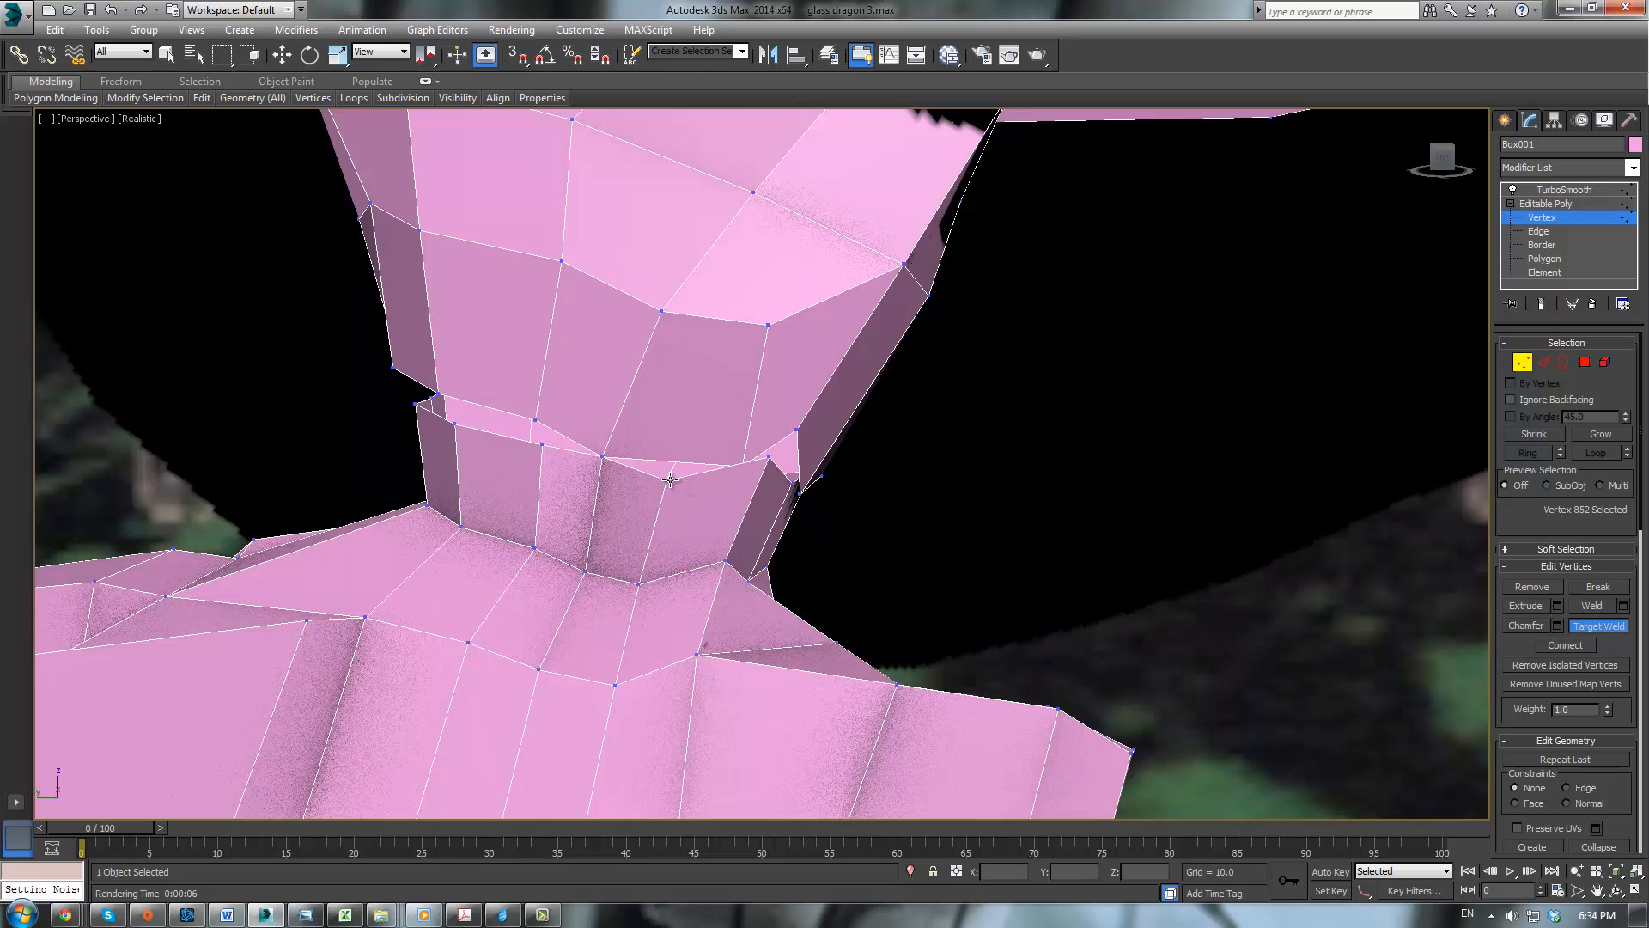
left_click(767, 456)
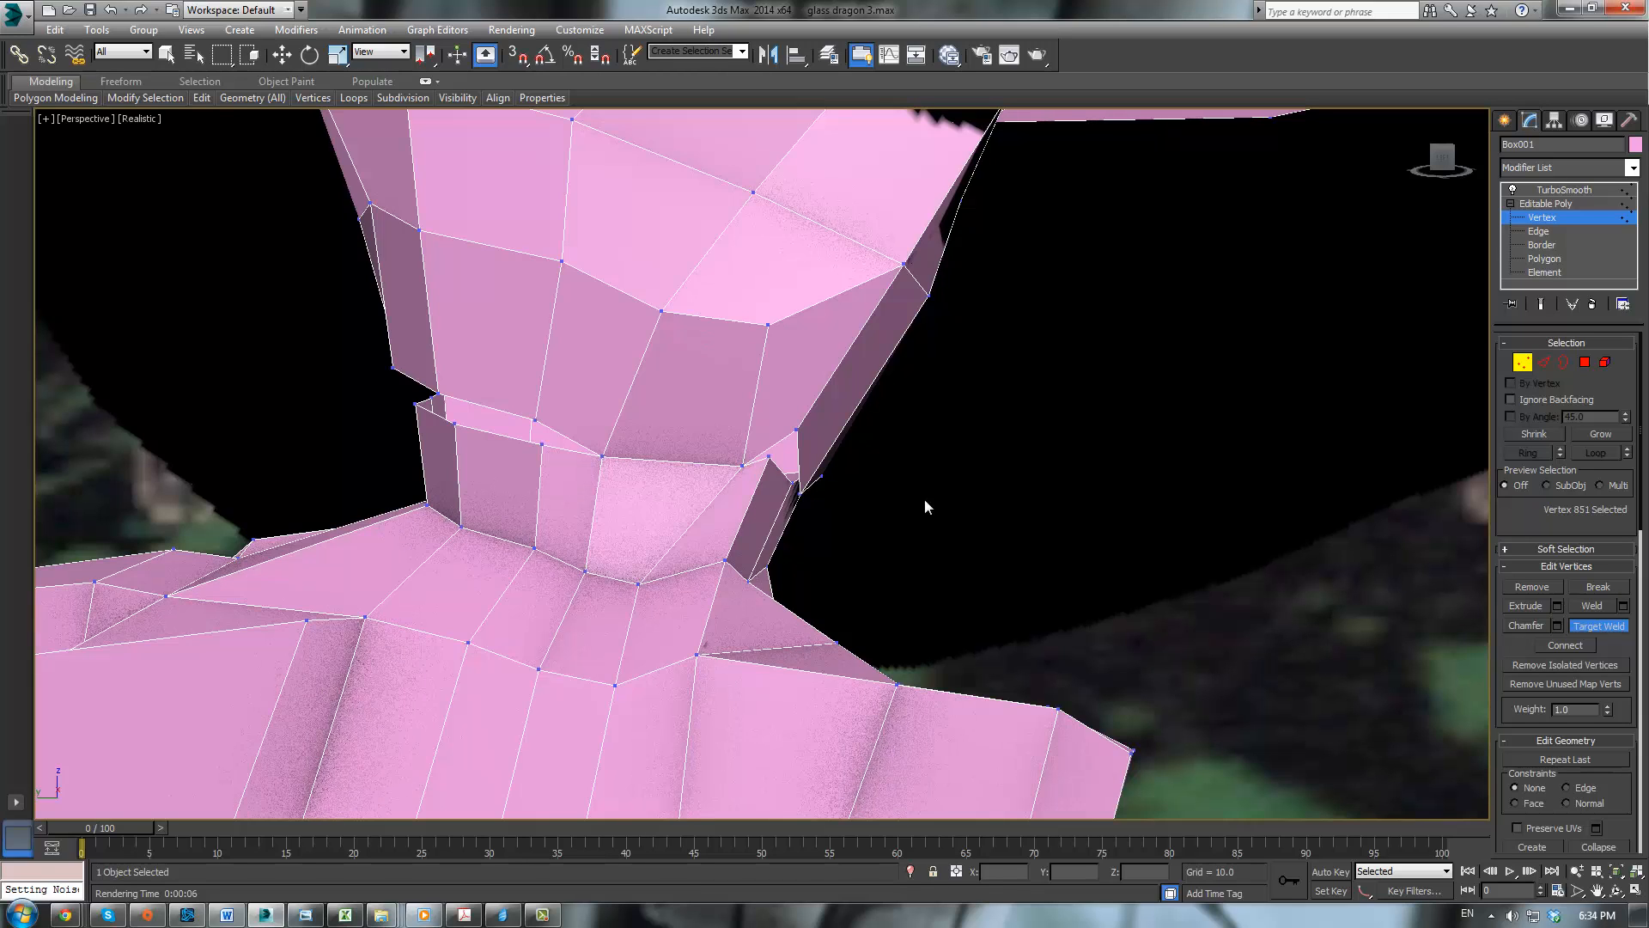
middle_click_drag(924, 498, 1017, 485, "alt")
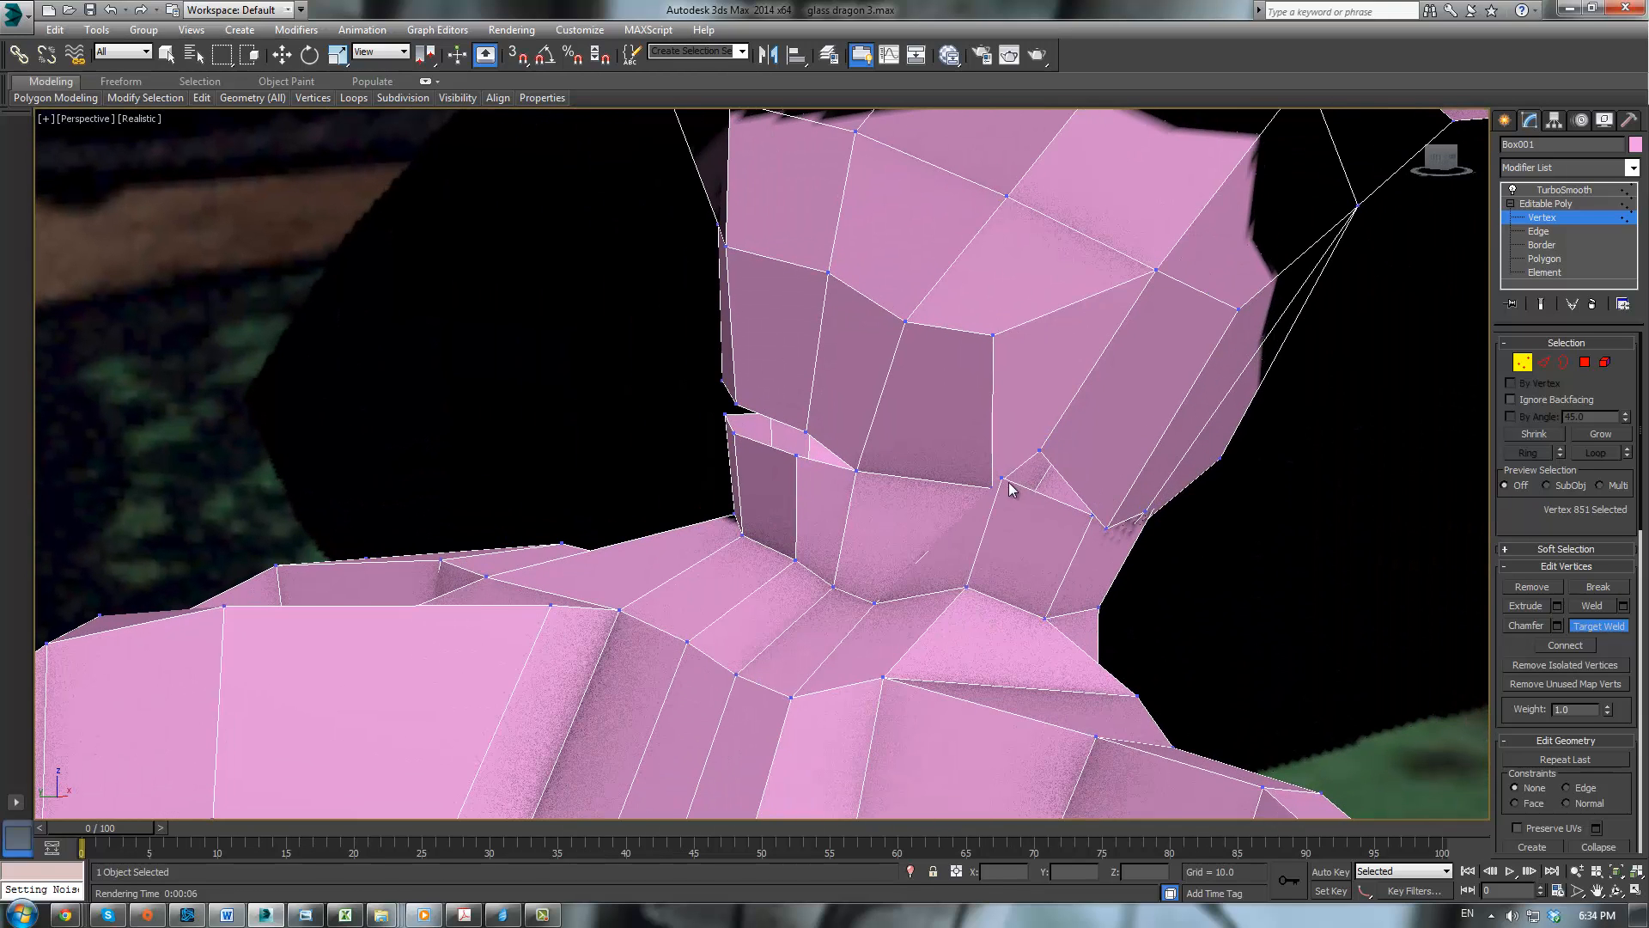
left_click(1039, 451)
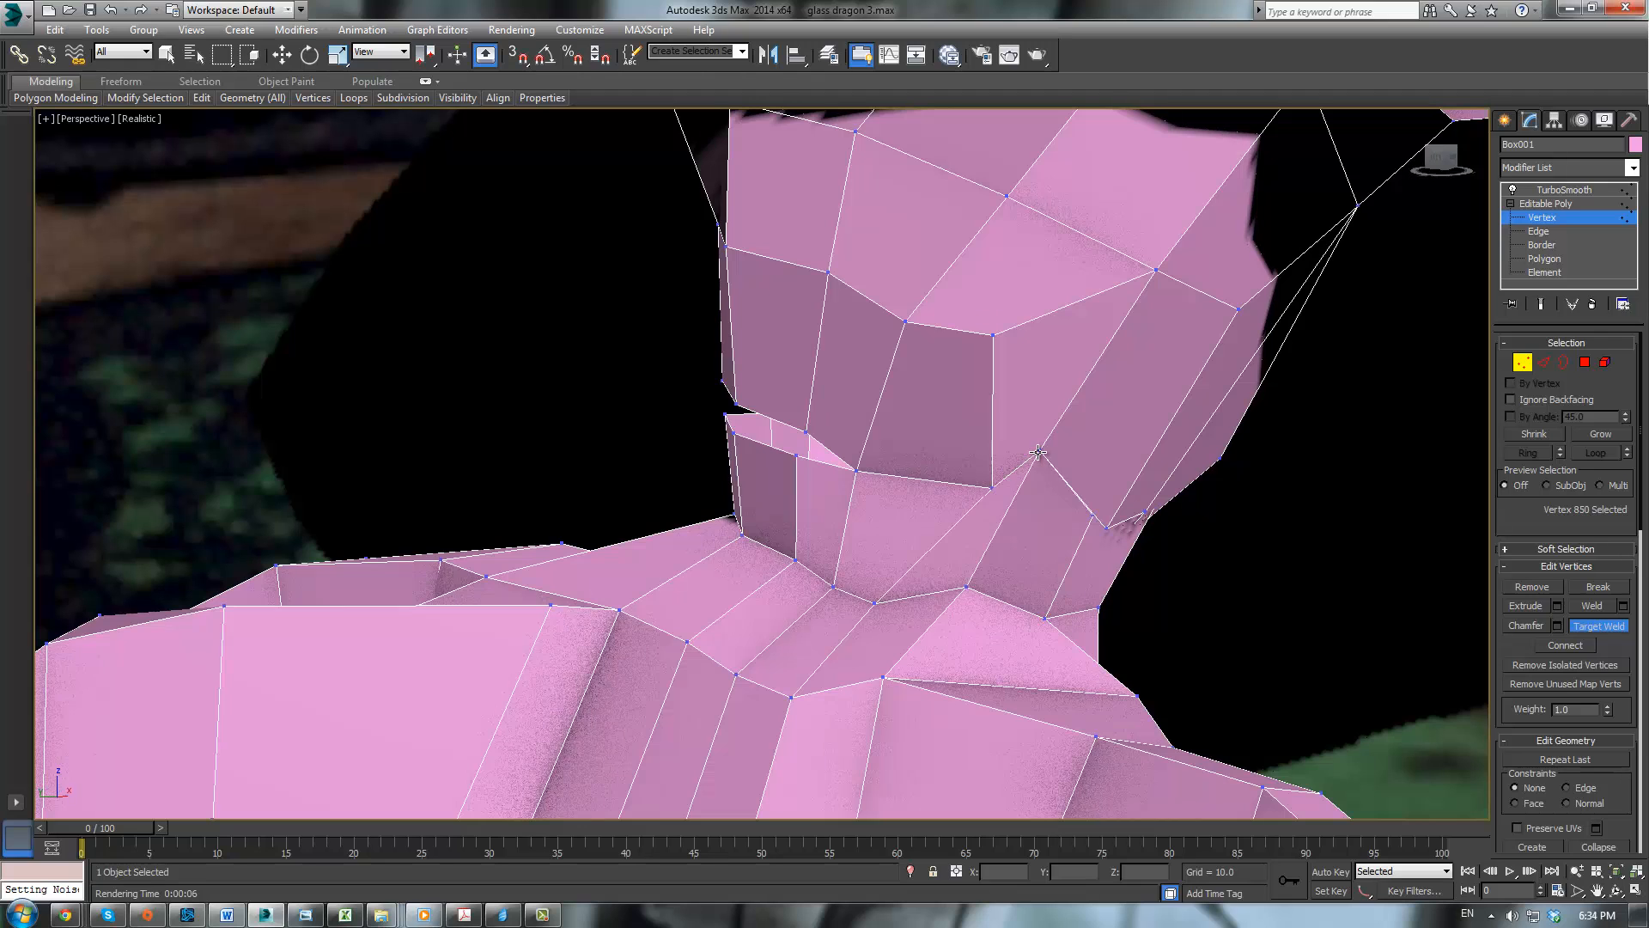
left_click(1105, 525)
Step: Target-weld further foot rim vertices around the ankle to the upper leg's lower edge and undo the last weld
middle_click_drag(964, 505, 882, 509, "alt")
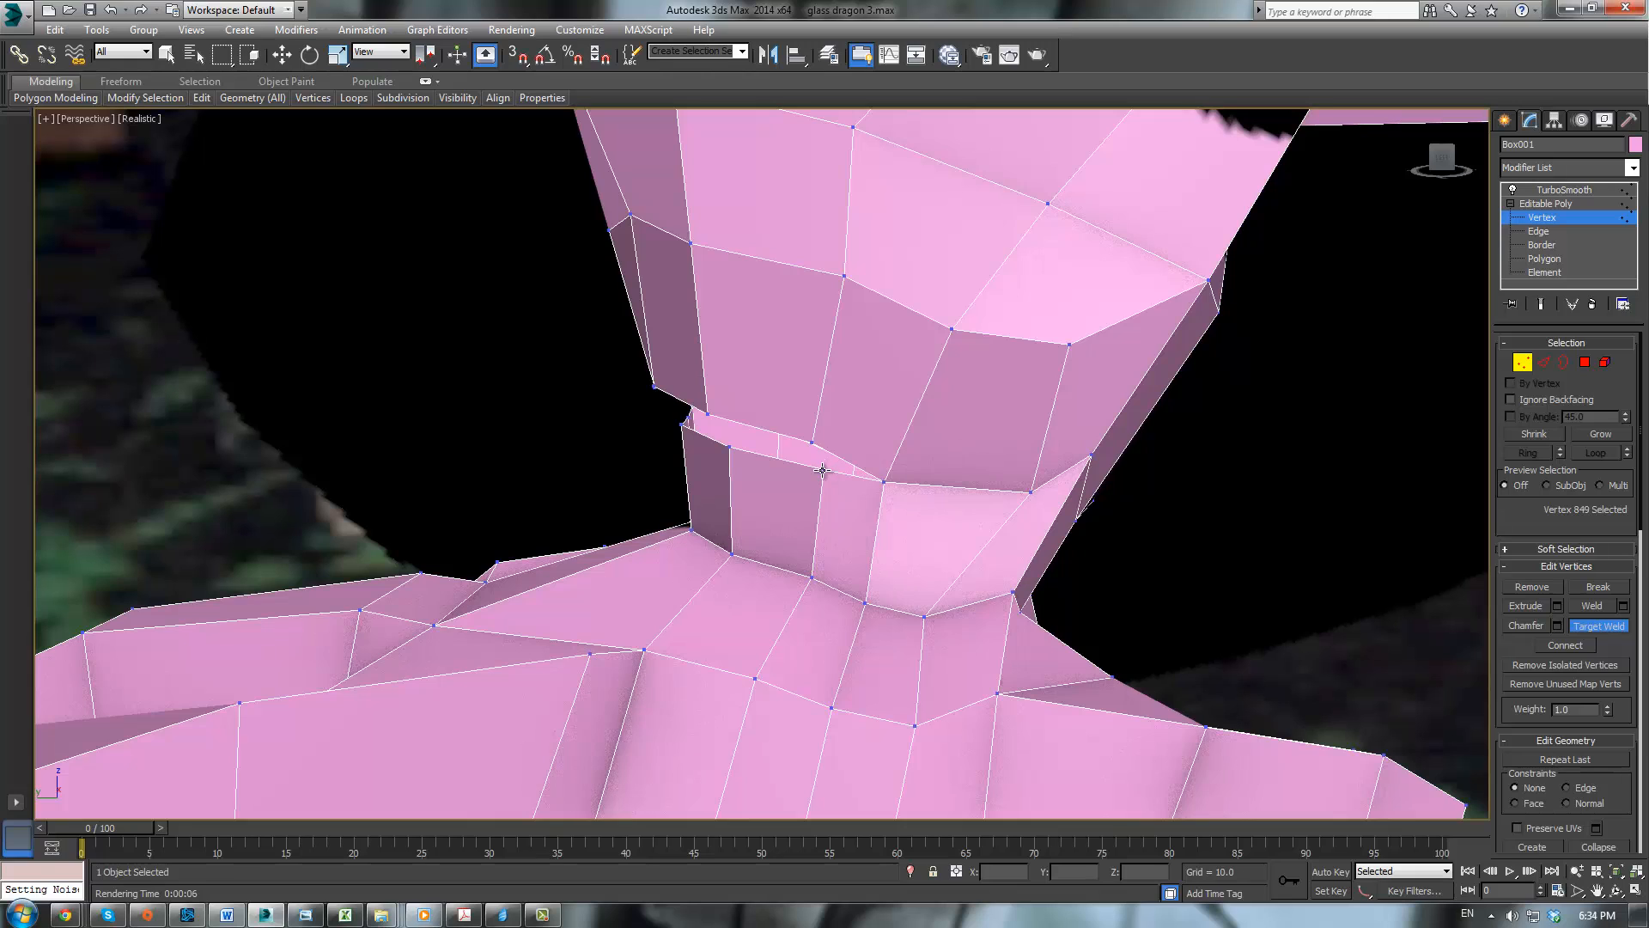
left_click(814, 445)
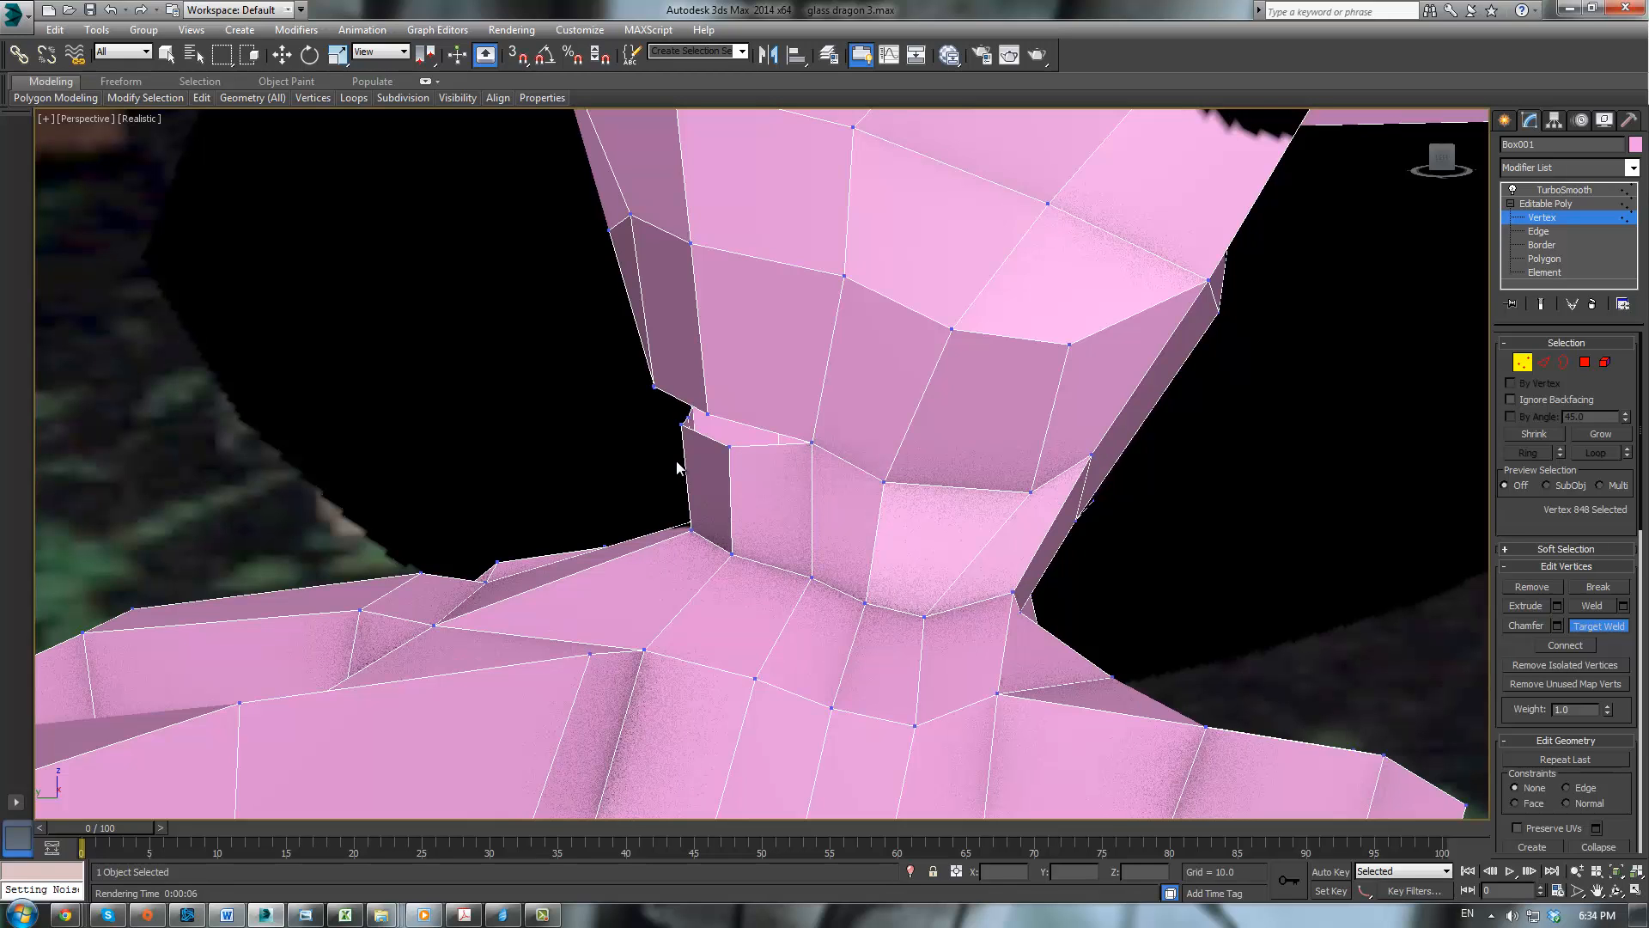
left_click(709, 415)
left_click(655, 389)
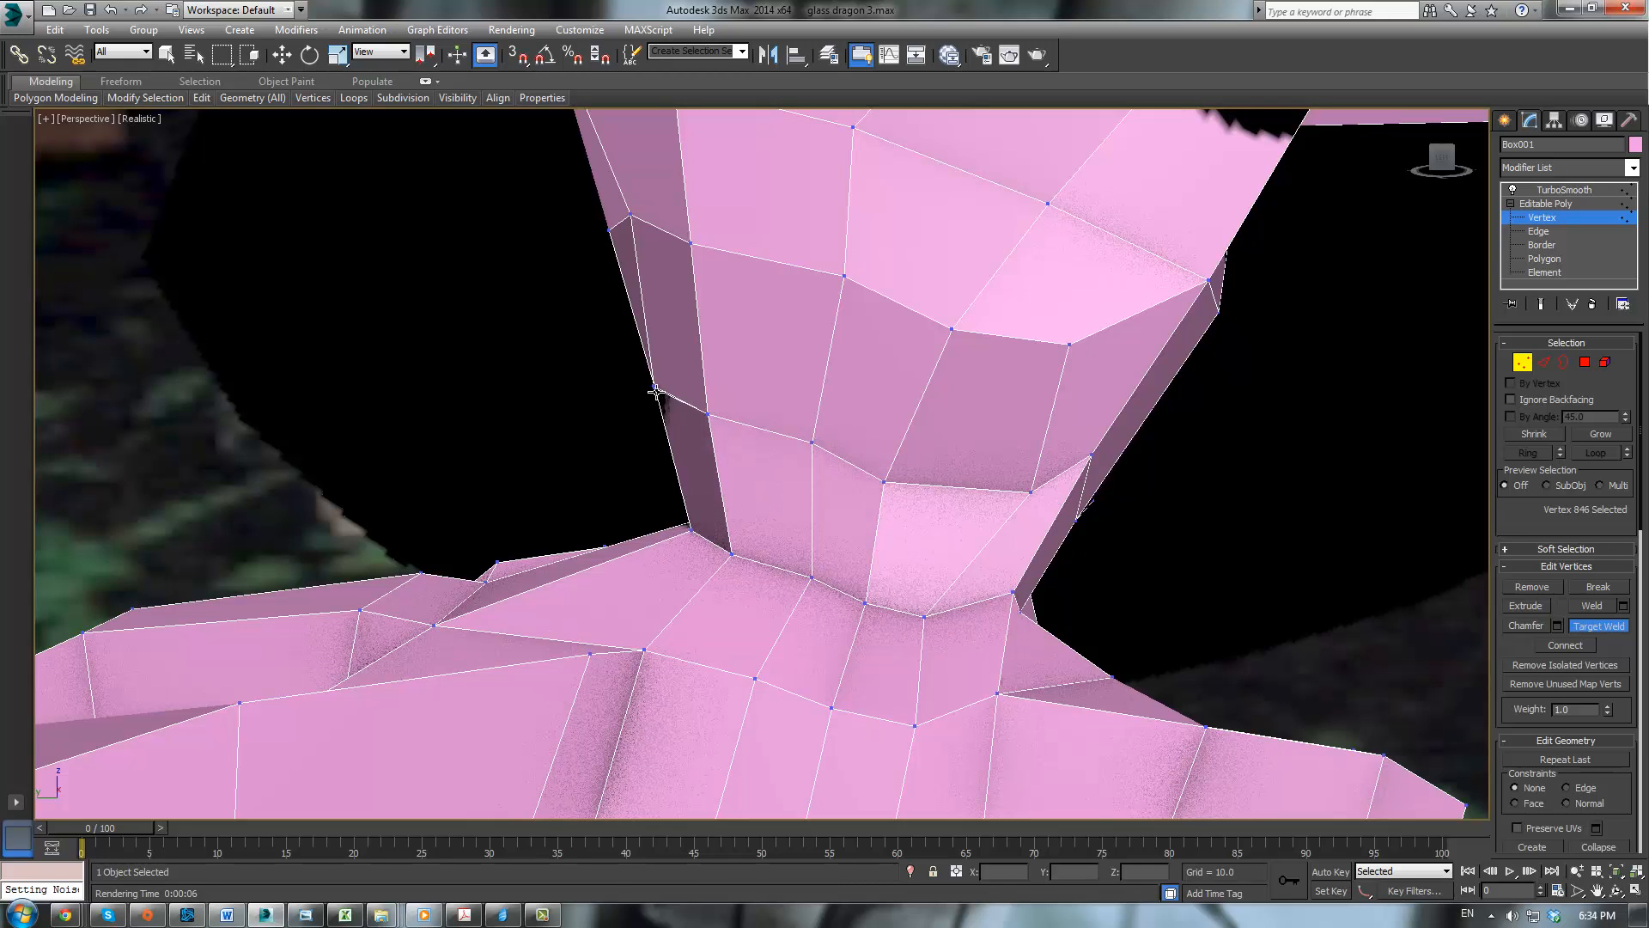
middle_click_drag(659, 390, 1454, 461, "alt")
key("ctrl+z")
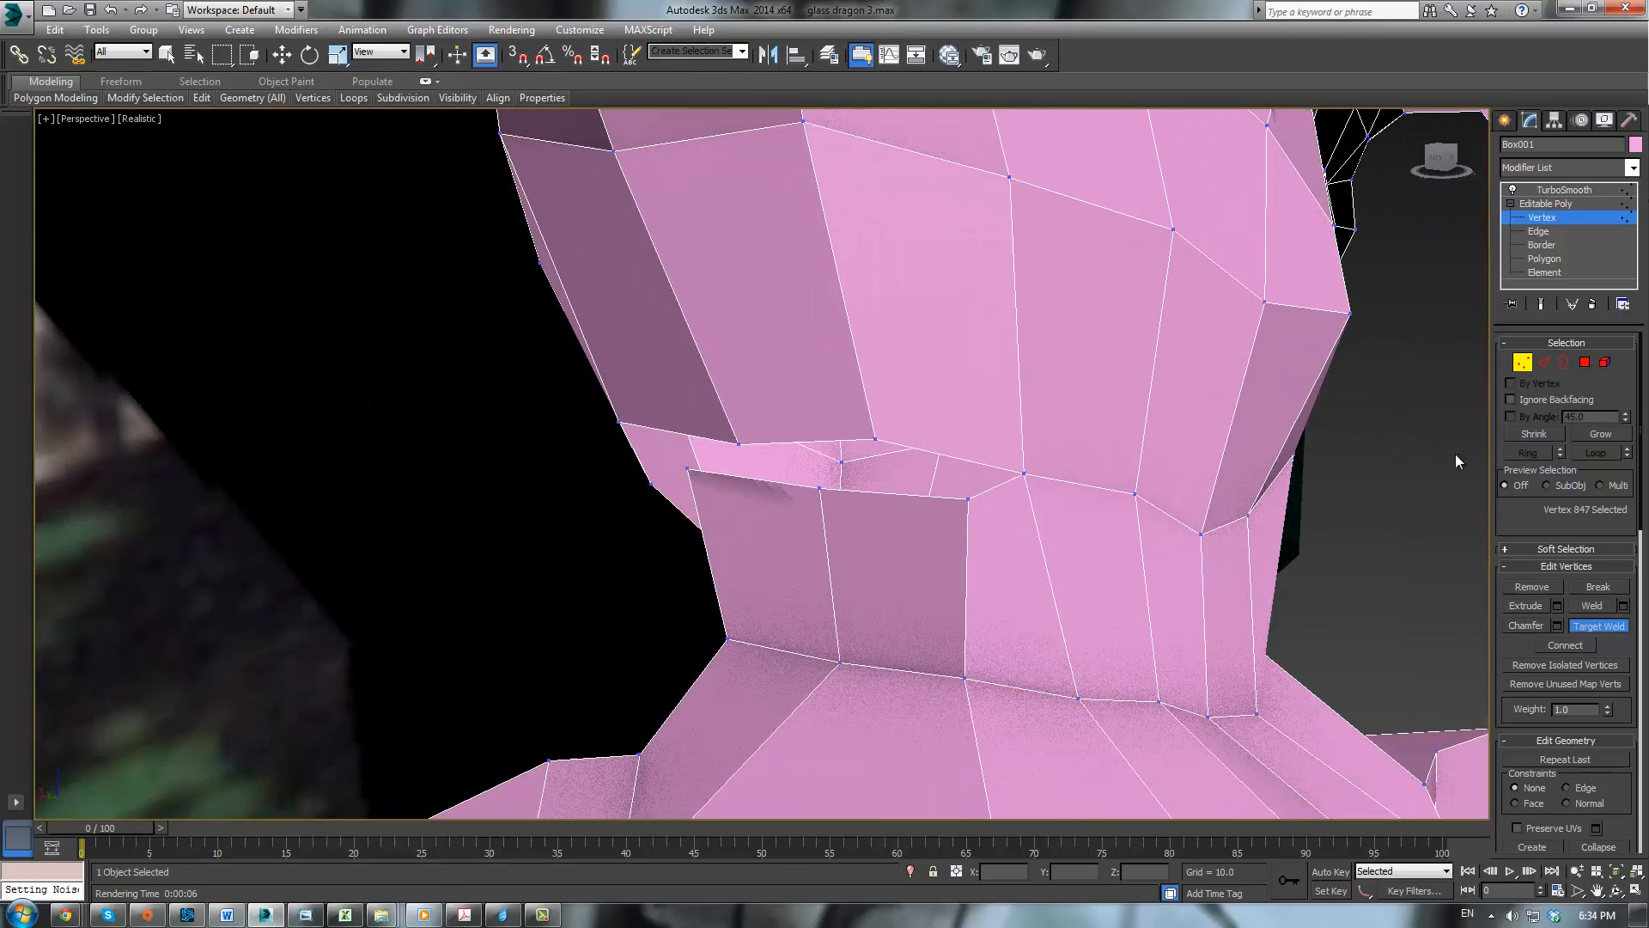
Step: Target-weld the three open foot rim vertices on the adjacent side of the ankle to the upper-leg vertices above them
left_click(875, 438)
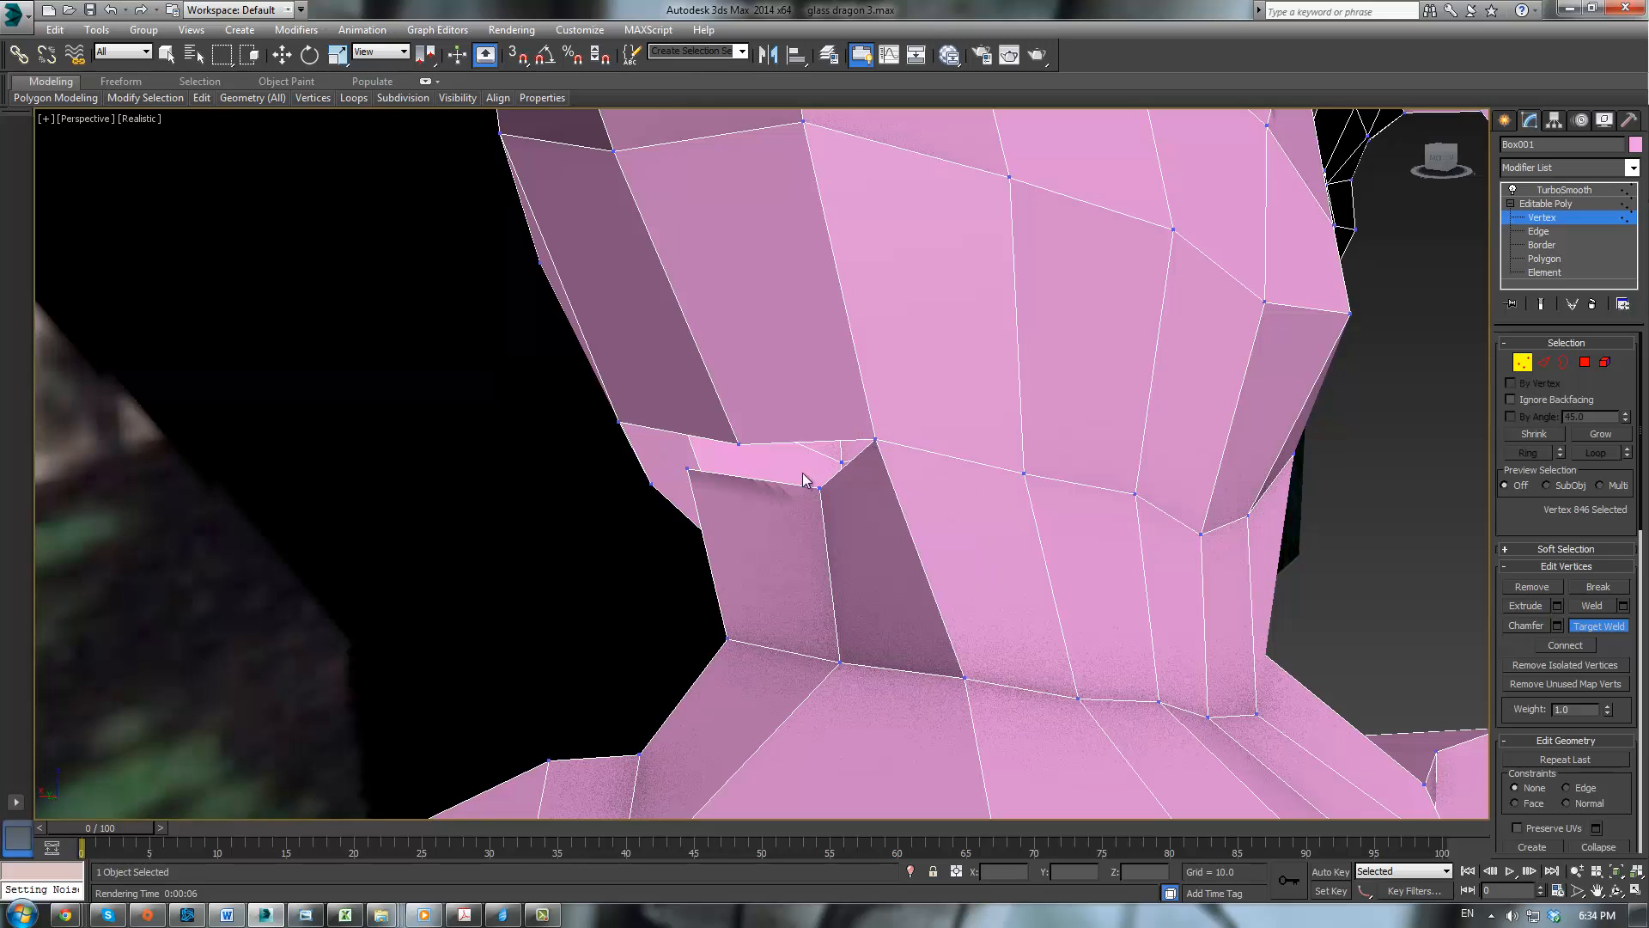
left_click(739, 443)
left_click(620, 423)
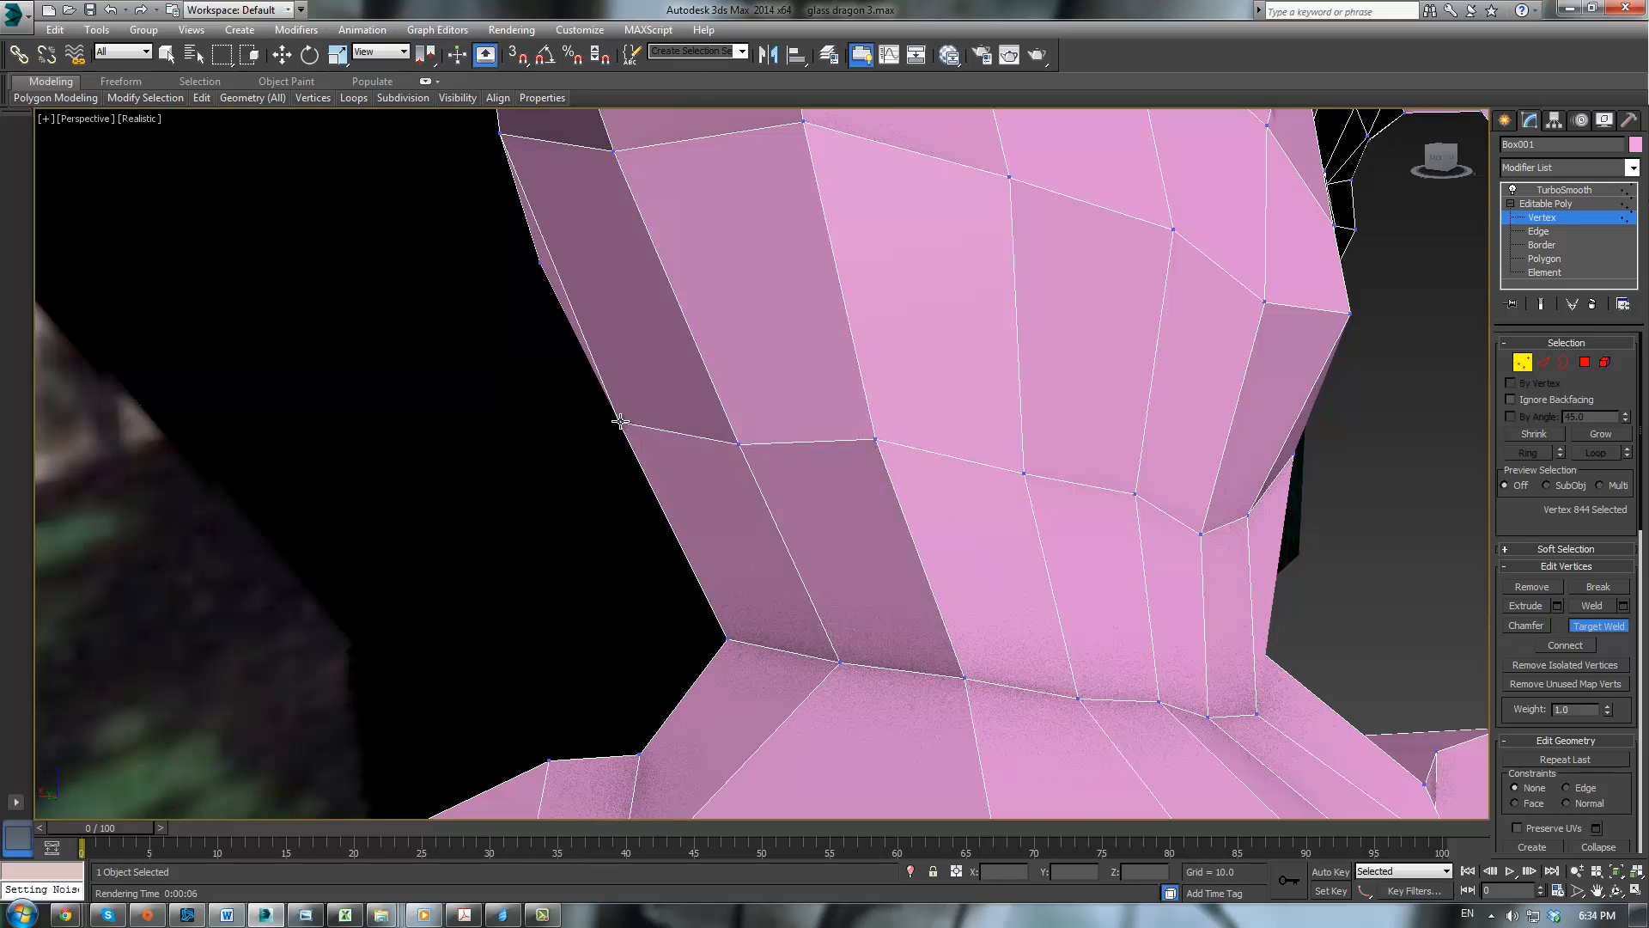
Step: Display the mesh in wireframe and target-weld a hidden foot rim vertex to its matching upper-leg vertex on the far side
middle_click_drag(752, 401, 807, 412, "alt")
scroll(559, 396, "down", 4)
mouse_move(559, 396)
middle_mouse_down("alt")
mouse_move(649, 364)
mouse_move(511, 349)
mouse_move(525, 328)
mouse_move(684, 286)
mouse_move(626, 333)
middle_mouse_up("alt")
key("F3")
scroll(589, 537, "up", 6)
scroll(782, 474, "up", 8)
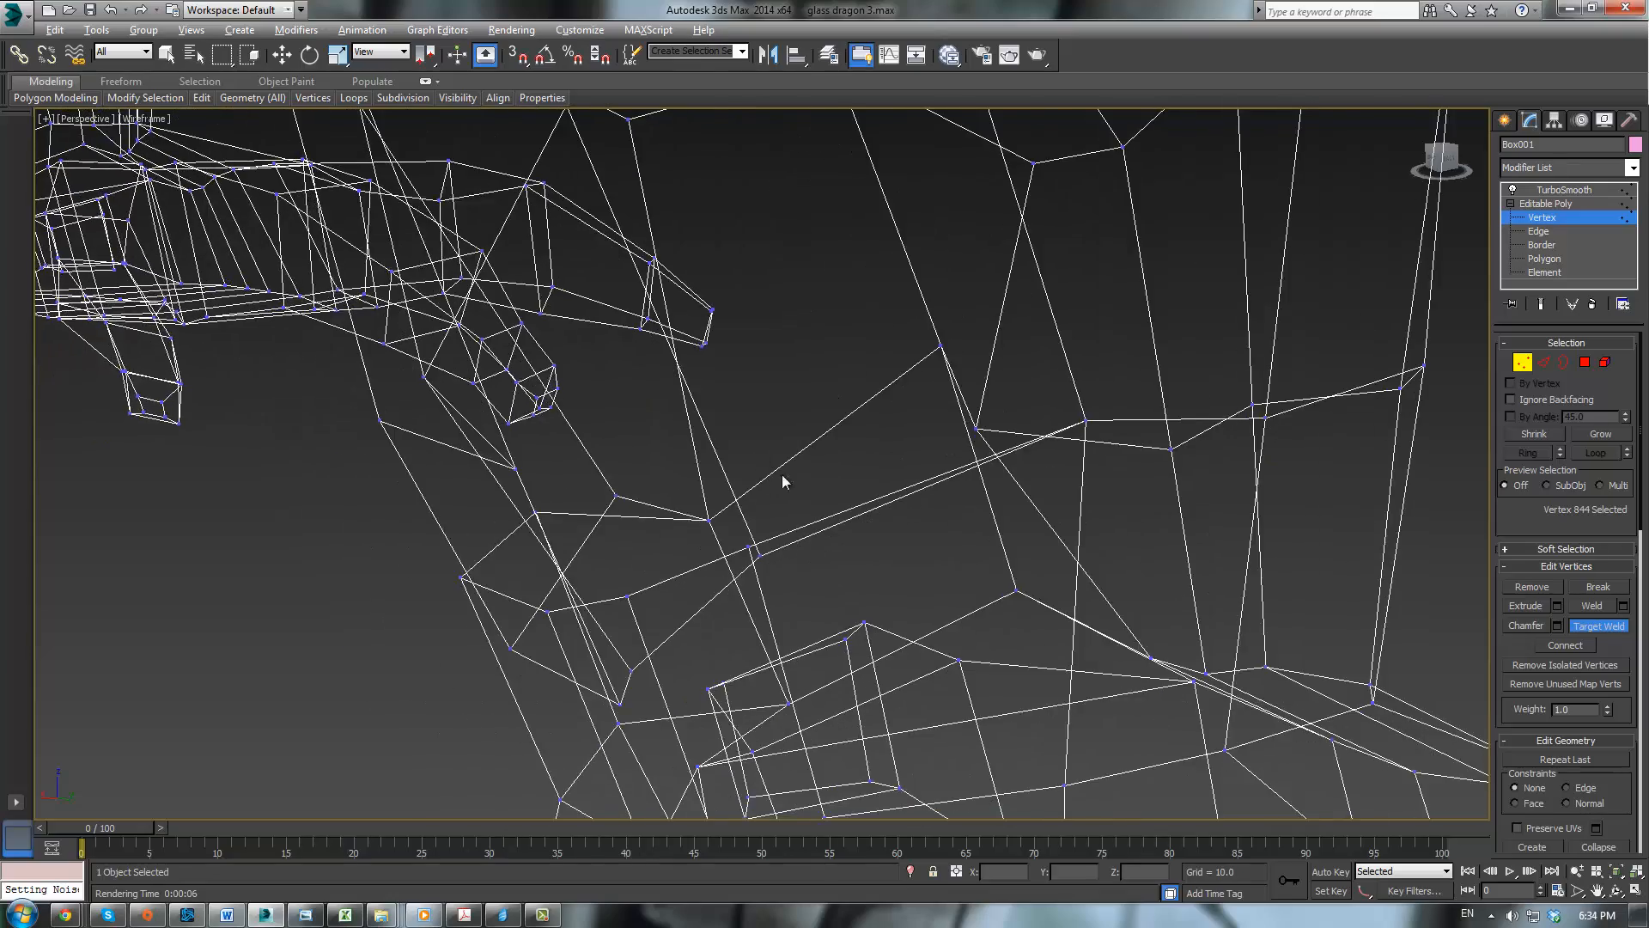
middle_click_drag(868, 469, 882, 468, "alt")
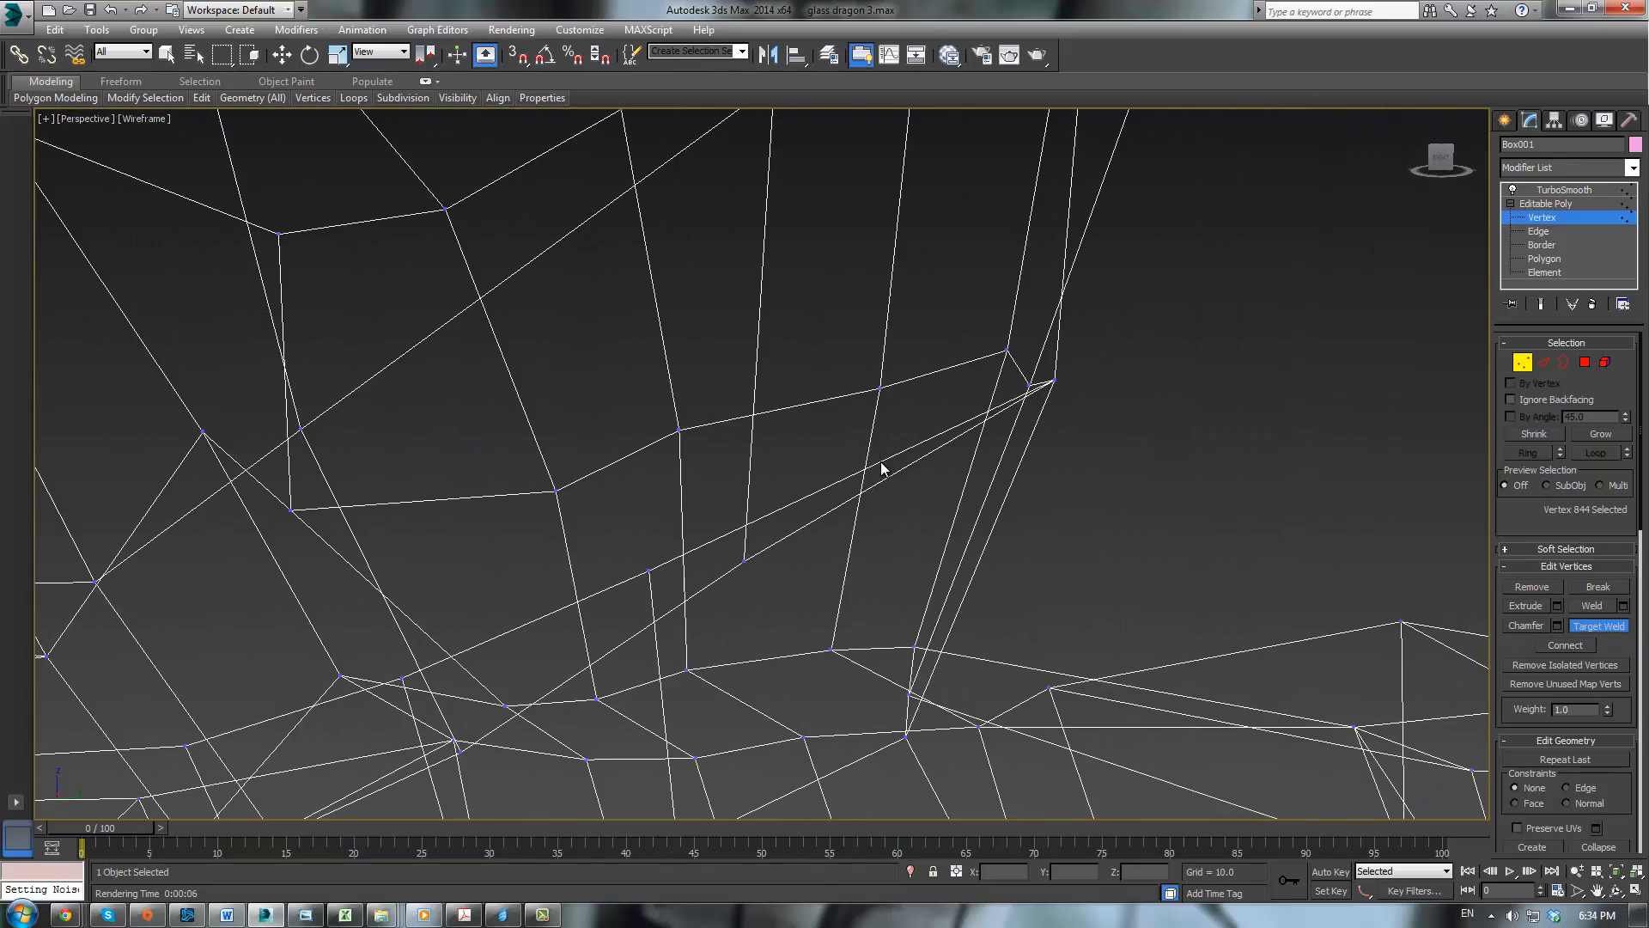
middle_click_drag(741, 559, 652, 605, "alt")
left_click(743, 564)
Step: Target-weld the remaining foot rim vertices on the leg's far side to close the ankle gap, restoring the shaded display
mouse_move(747, 569)
middle_mouse_down("alt")
mouse_move(773, 519)
mouse_move(950, 415)
mouse_move(968, 427)
mouse_move(931, 507)
mouse_move(791, 489)
mouse_move(823, 457)
mouse_move(858, 497)
mouse_move(776, 541)
mouse_move(790, 507)
middle_mouse_up("alt")
key("F3")
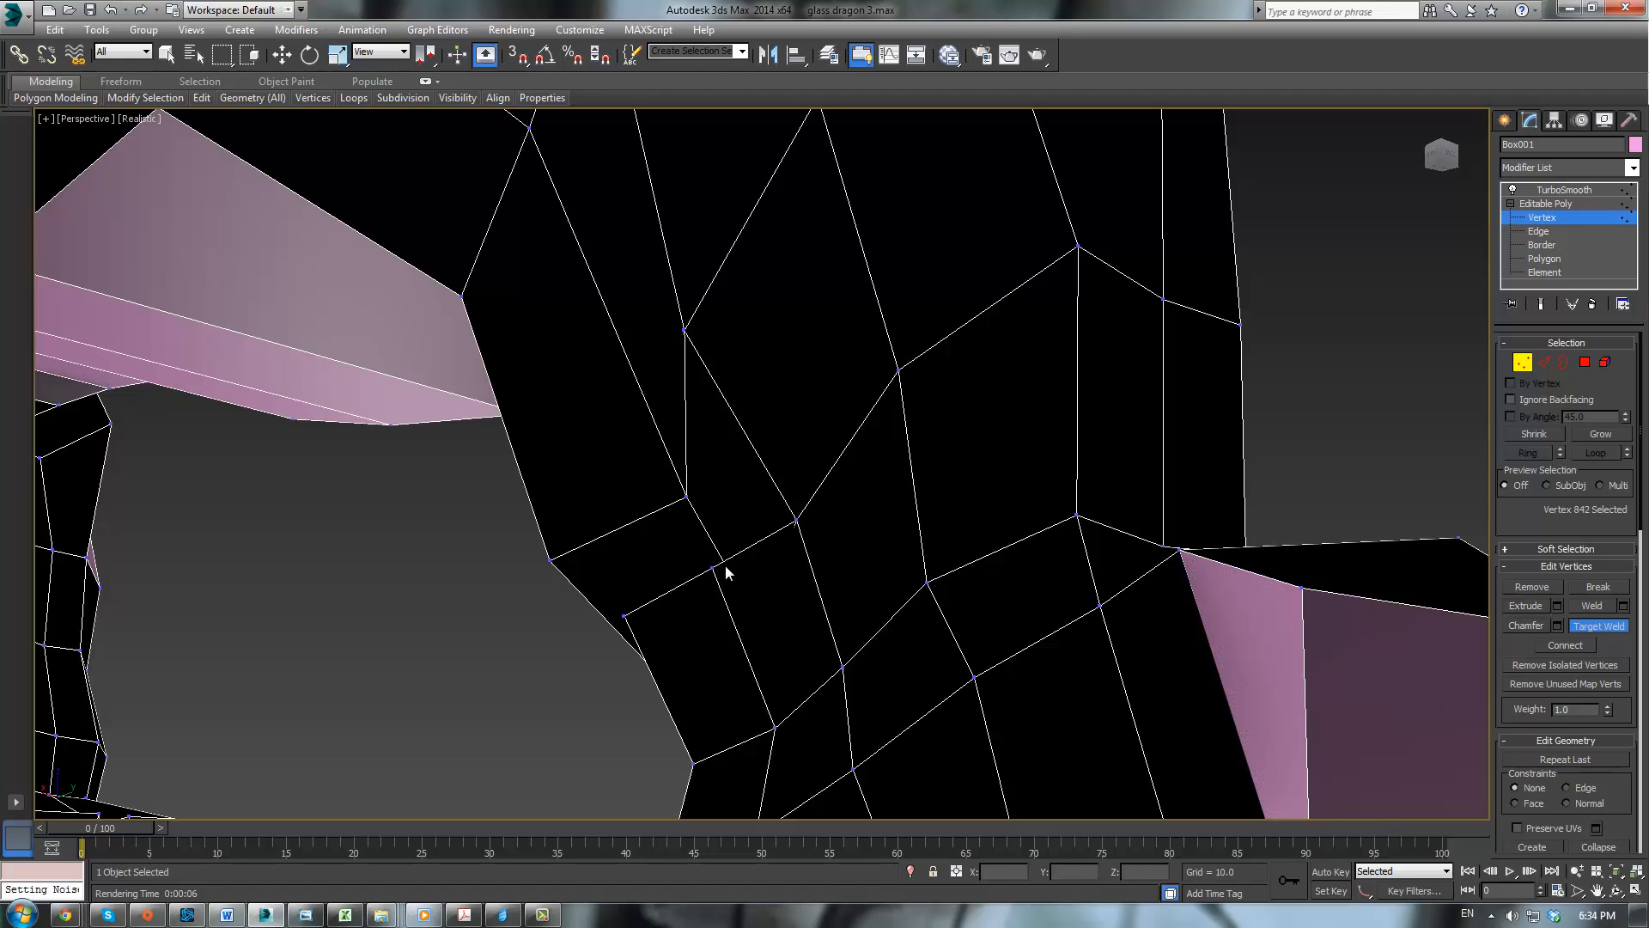
key("F3")
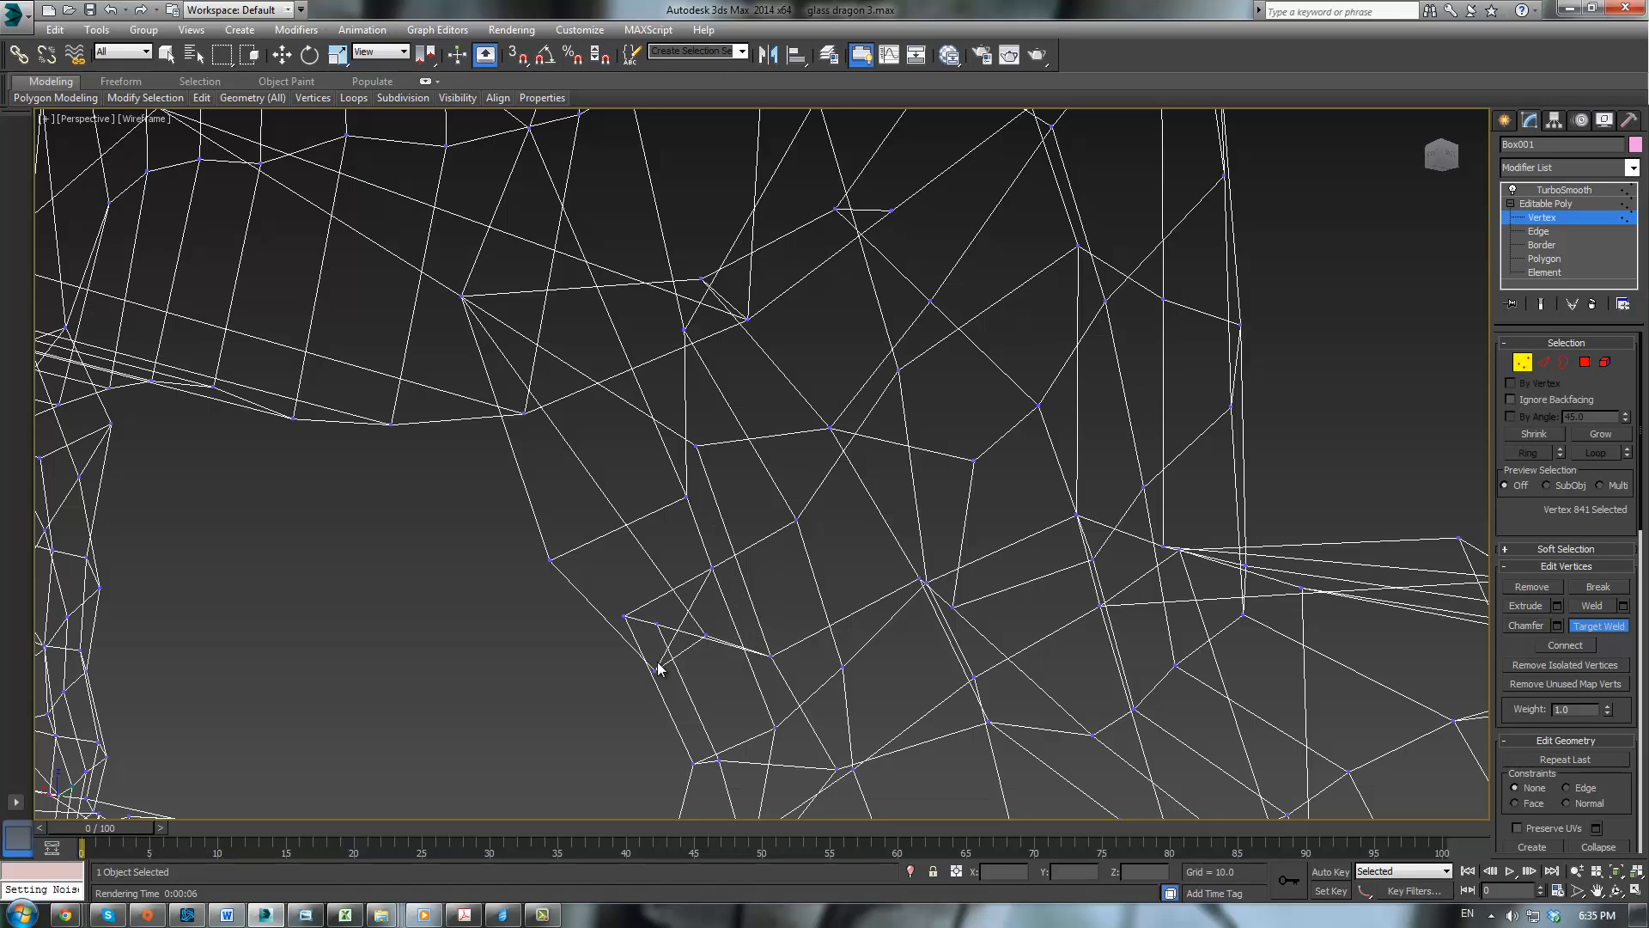
left_click(627, 618)
key("F3")
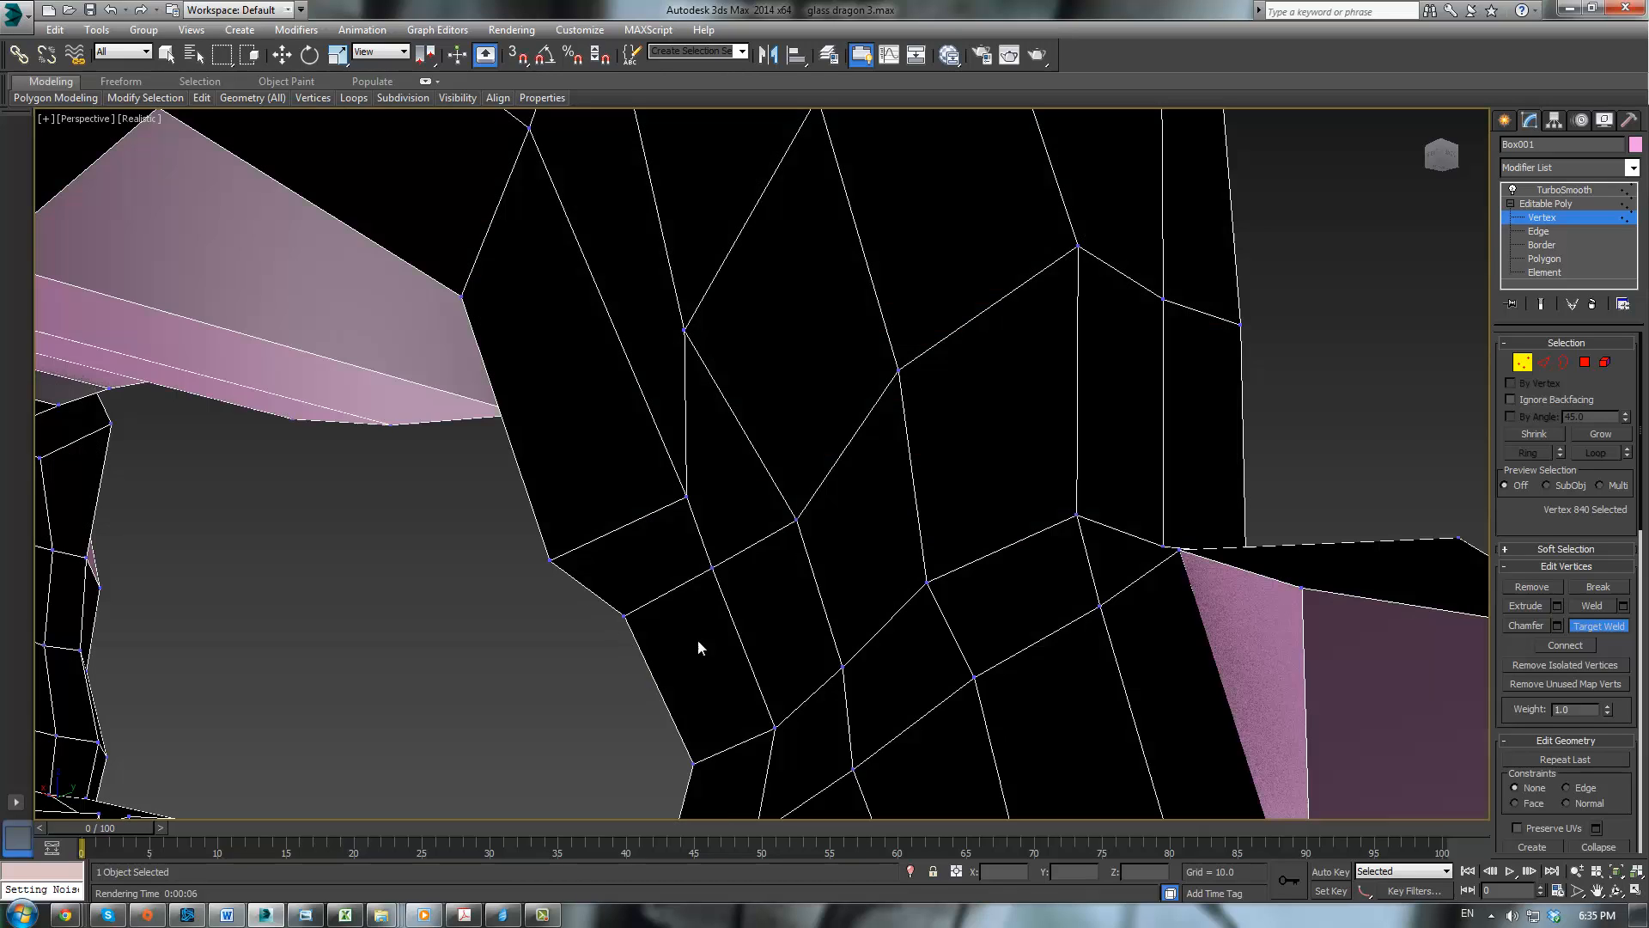
scroll(915, 584, "down", 6)
middle_click_drag(816, 567, 921, 618)
scroll(699, 576, "up", 5)
scroll(922, 618, "up", 3)
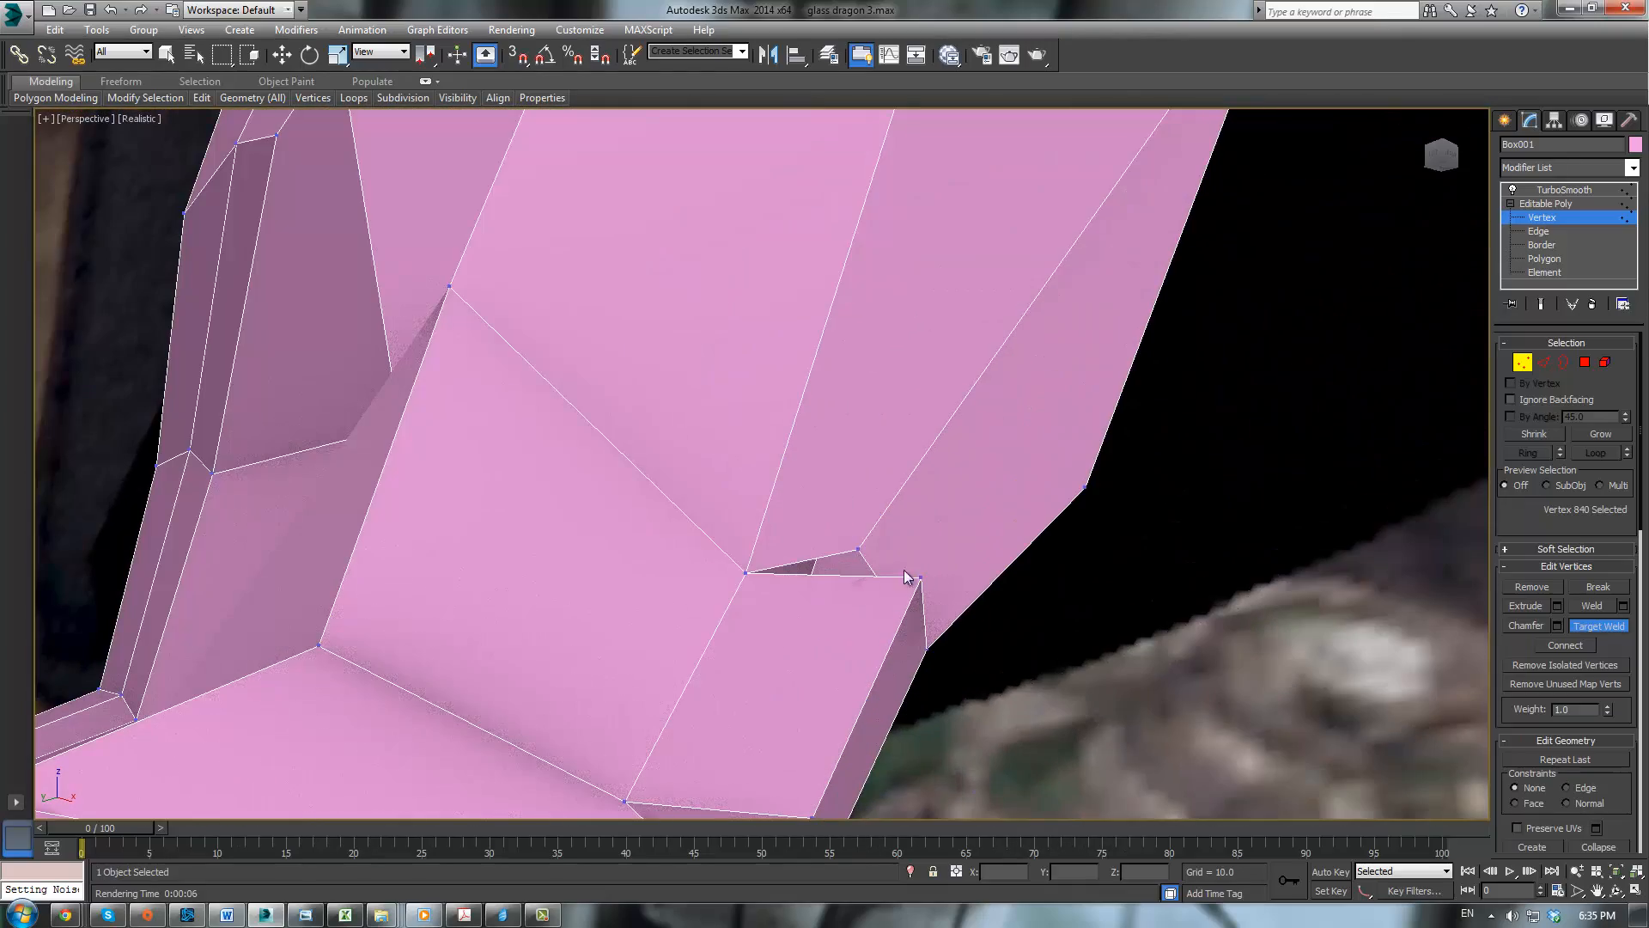
left_click(860, 552)
scroll(998, 565, "up", 6)
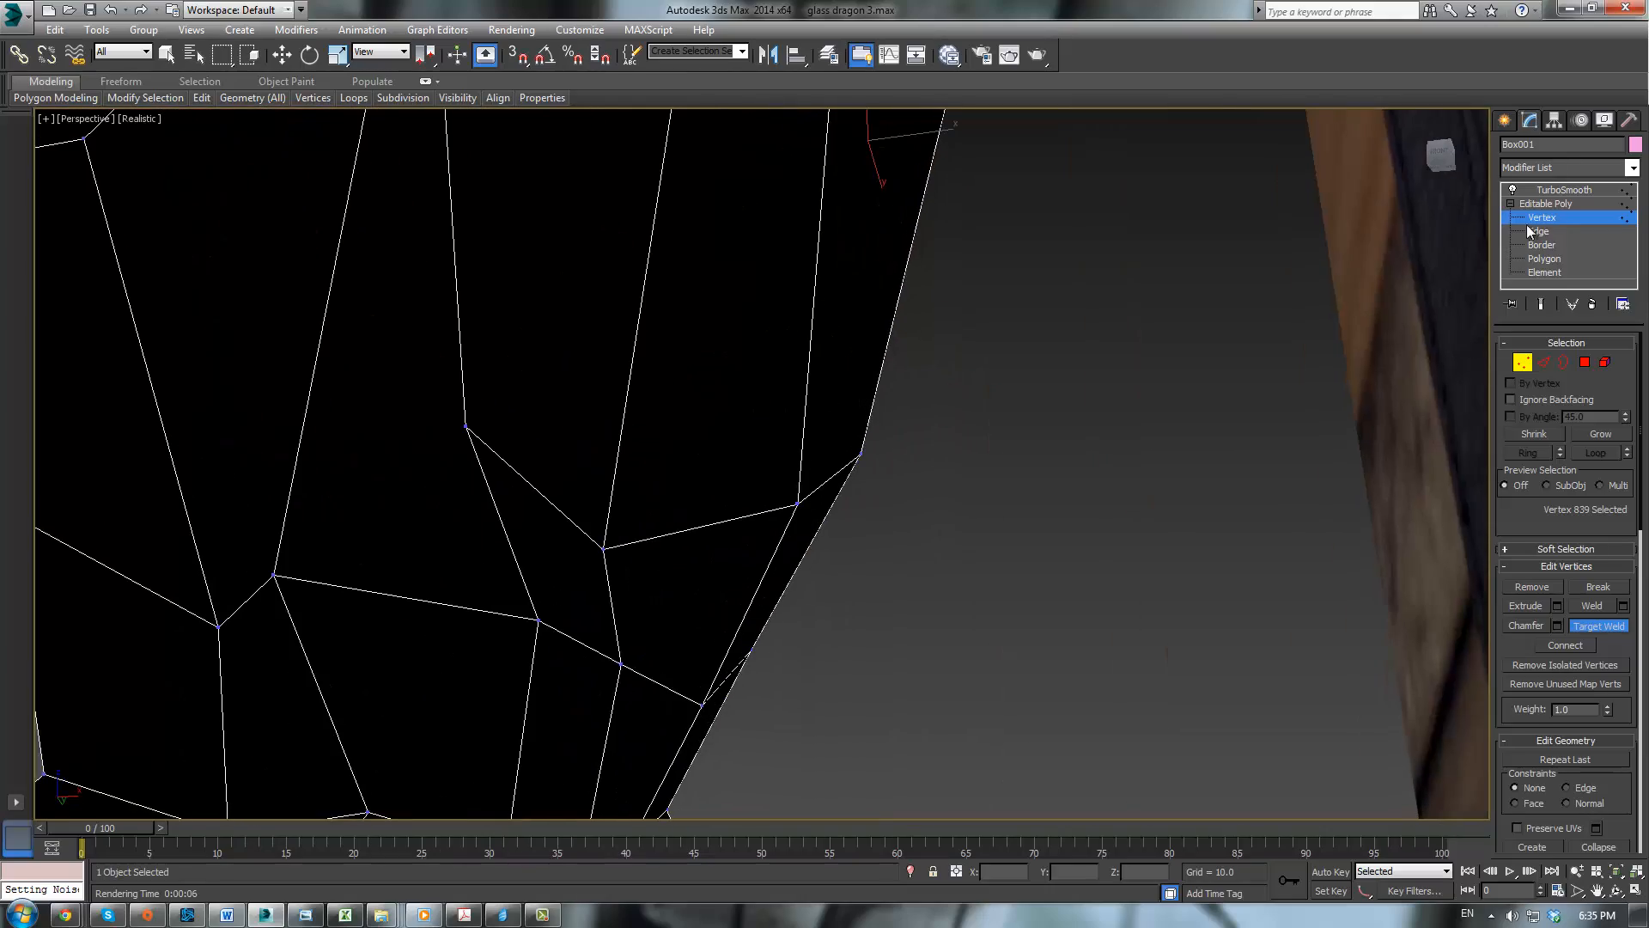
Step: Return to the TurboSmooth level and examine the whole smoothed dragon with its shortened front leg
left_click(1564, 189)
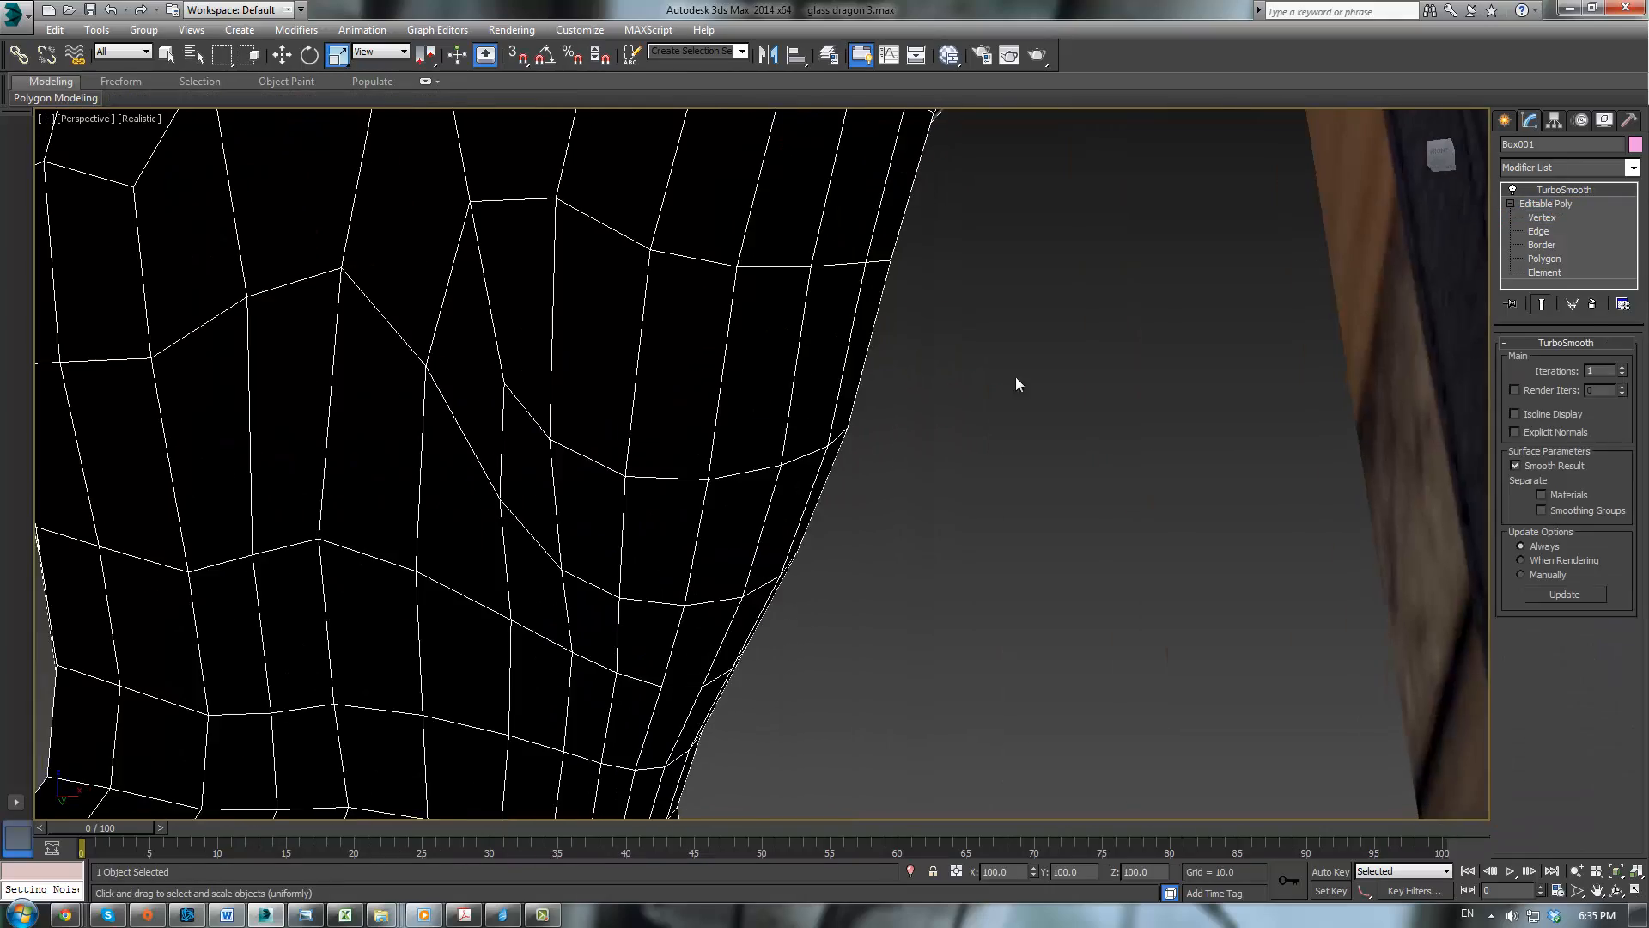
scroll(1022, 395, "down", 10)
scroll(1035, 422, "down", 10)
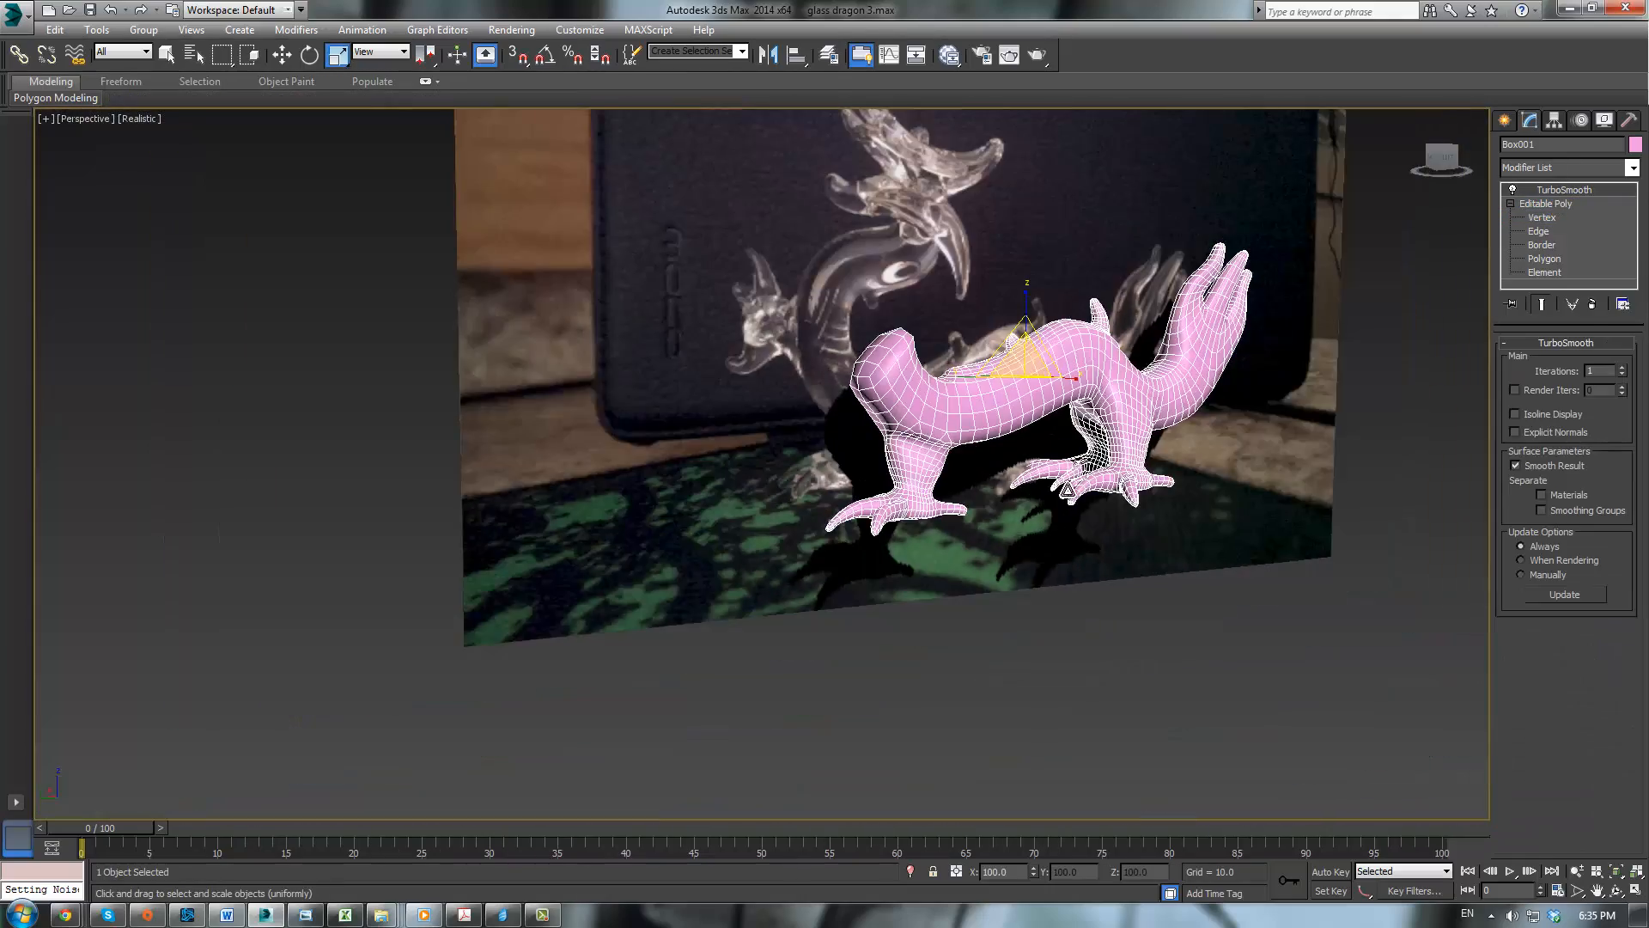
Step: Create a ground plane around the whole dragon in the Top view, about 1619 long and 1627 wide
left_click(1504, 119)
left_click(1617, 303)
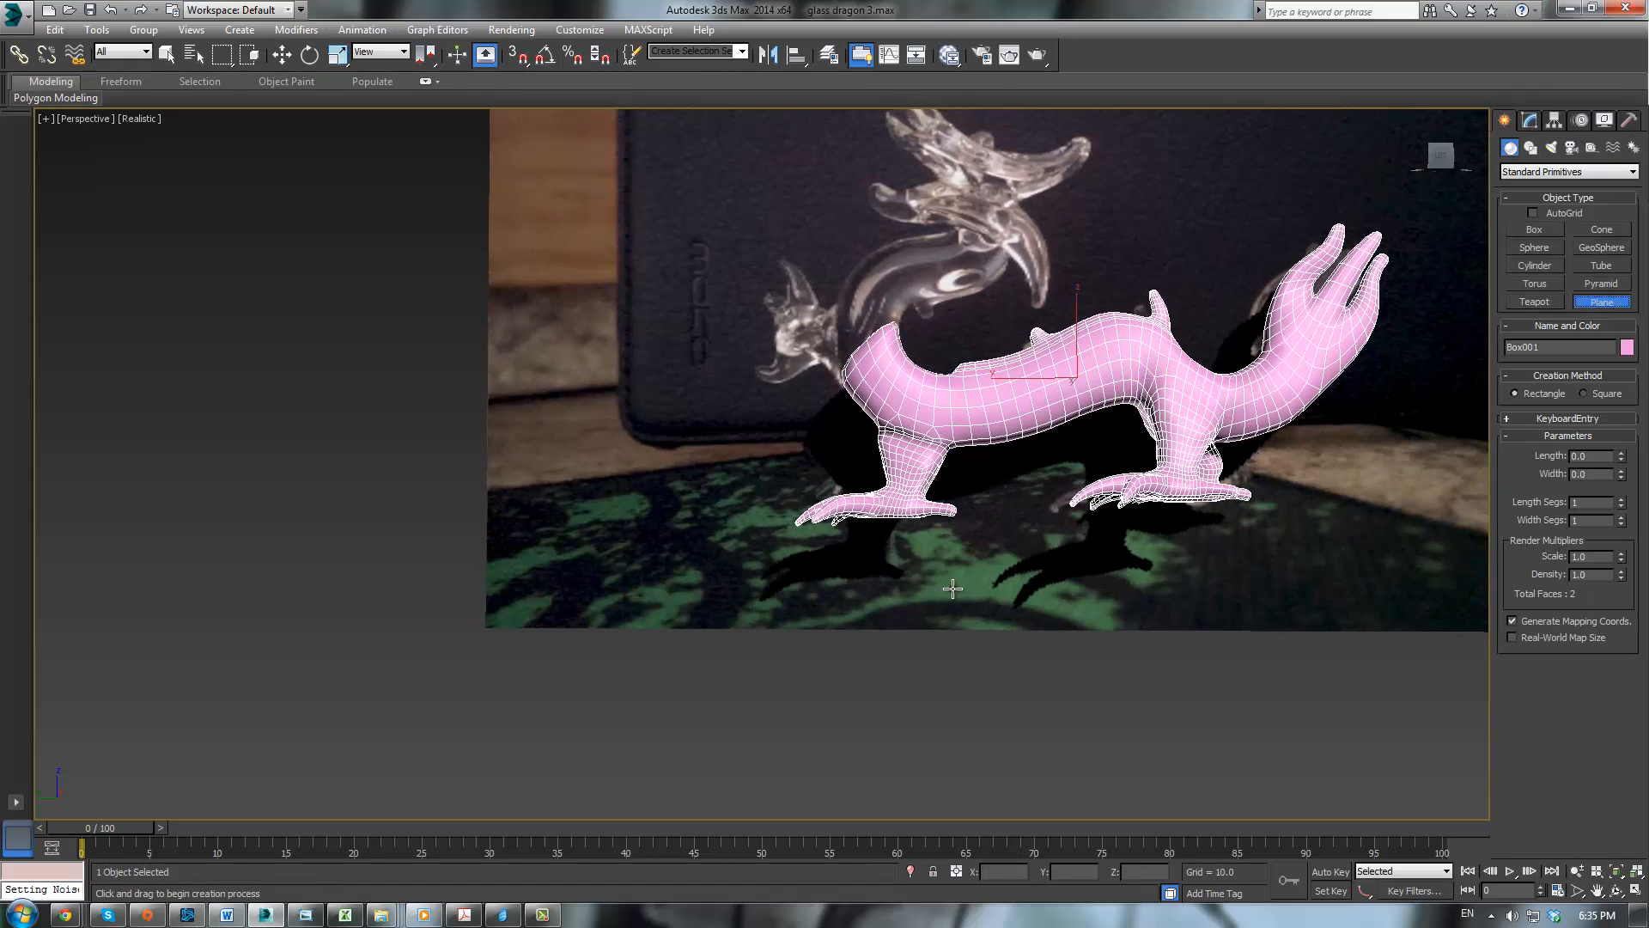
key("alt+w")
scroll(358, 368, "down", 5)
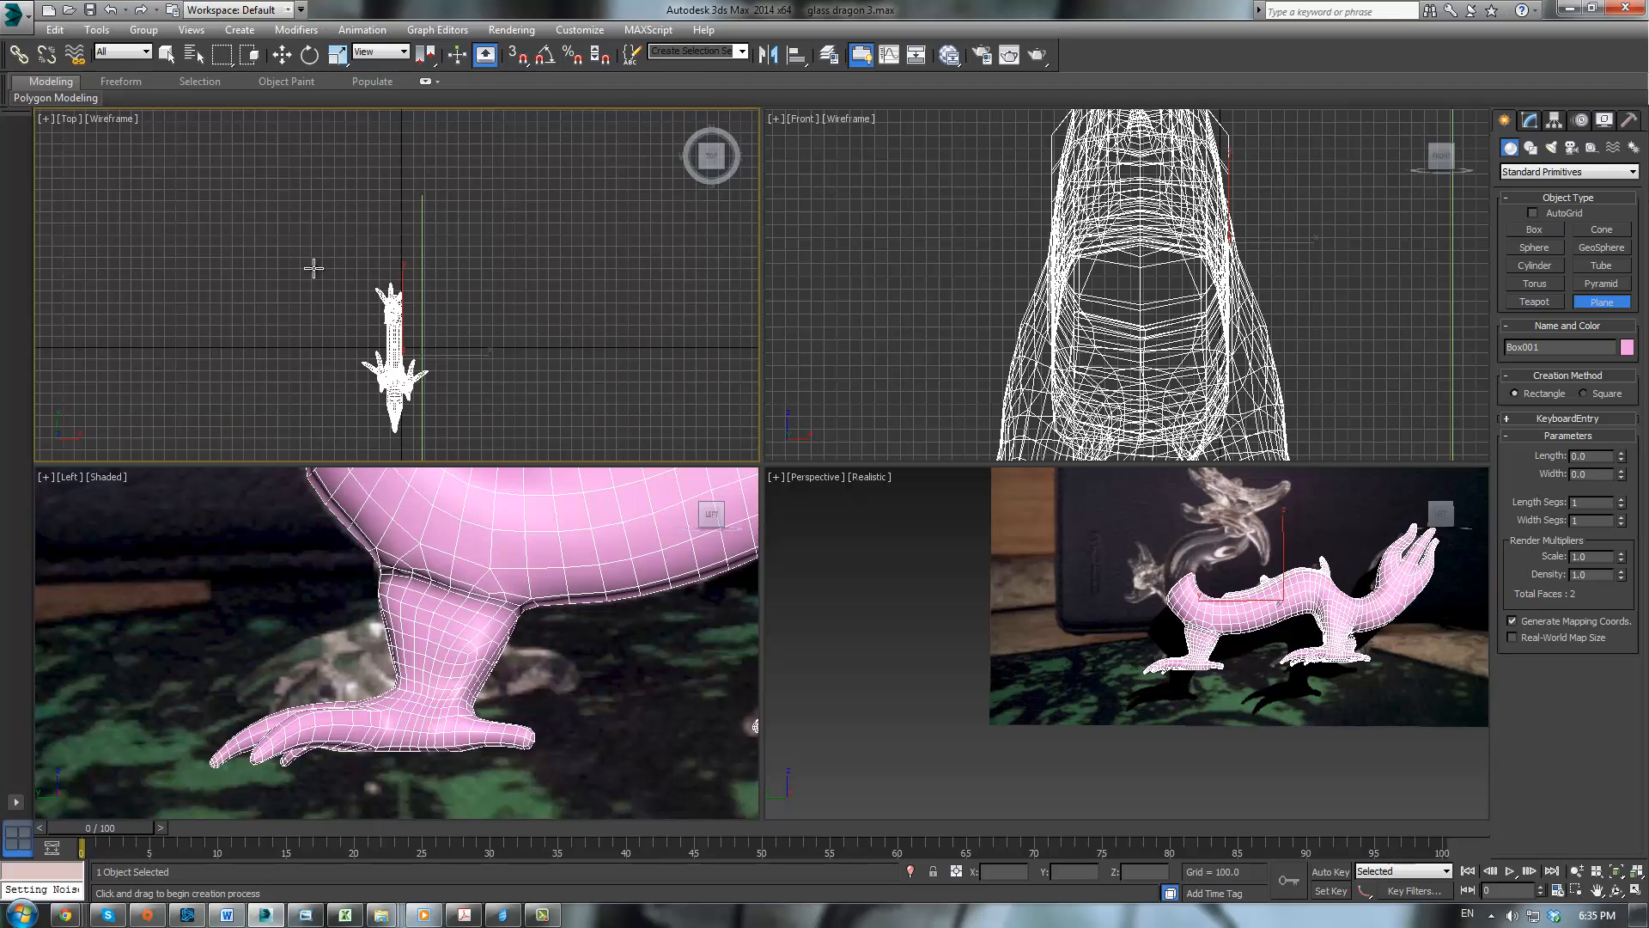
left_click_drag(314, 269, 498, 452)
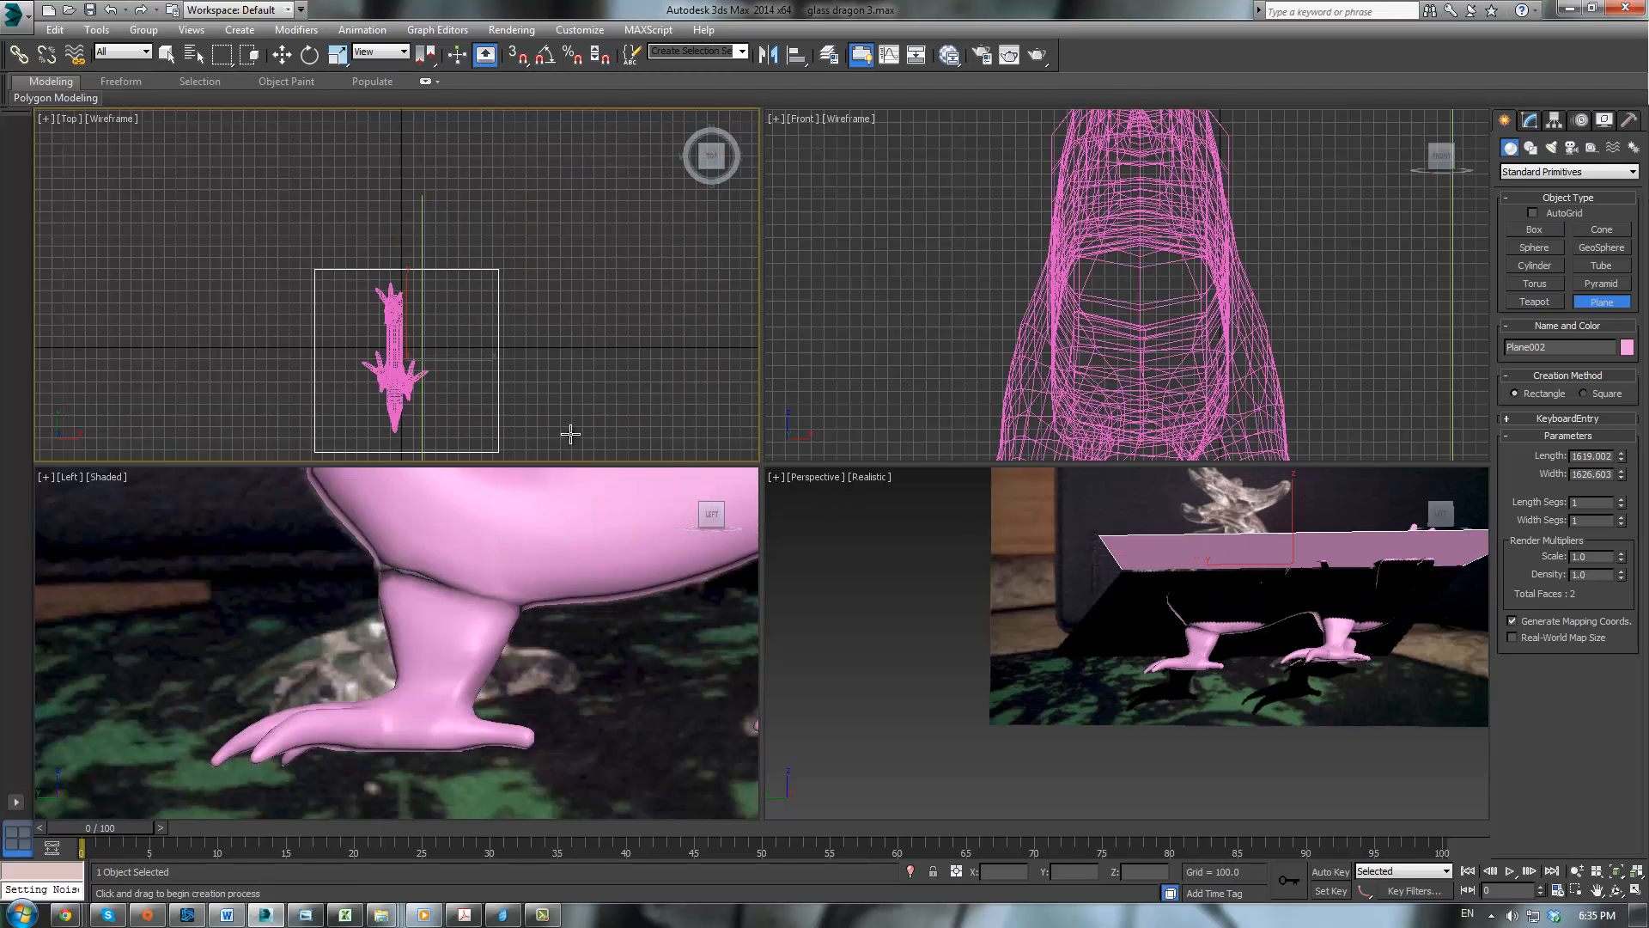
Step: Move the ground plane straight down to the level of the dragon's feet
scroll(717, 538, "down", 6)
key("w")
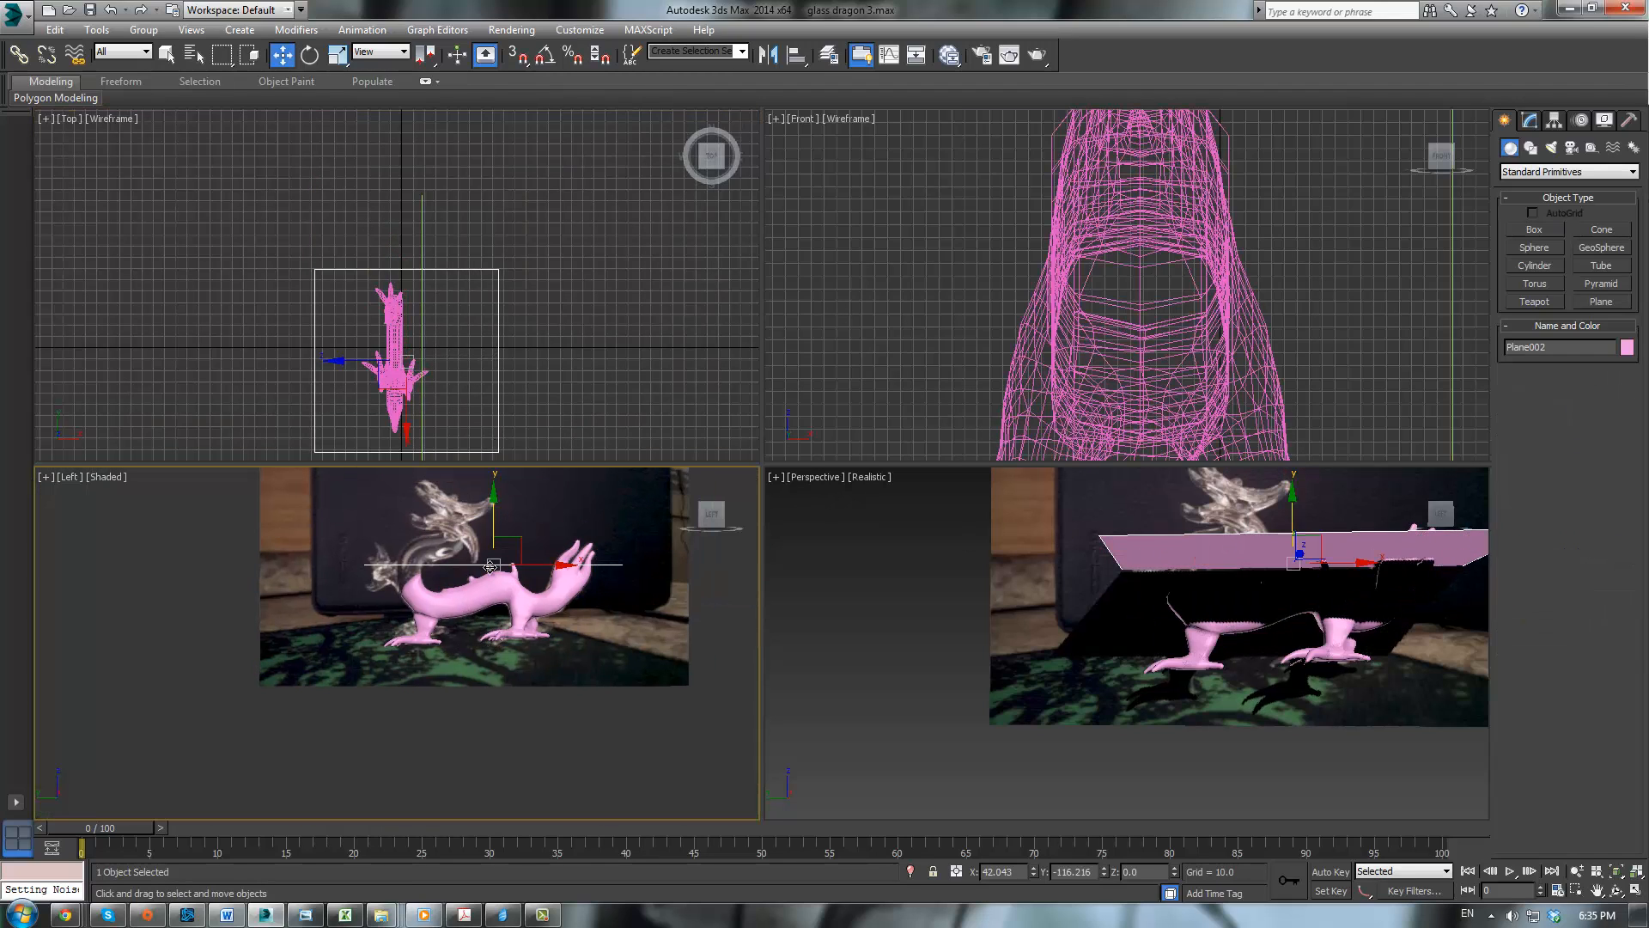
left_click_drag(497, 516, 500, 590)
scroll(510, 724, "up", 5)
scroll(510, 724, "down", 3)
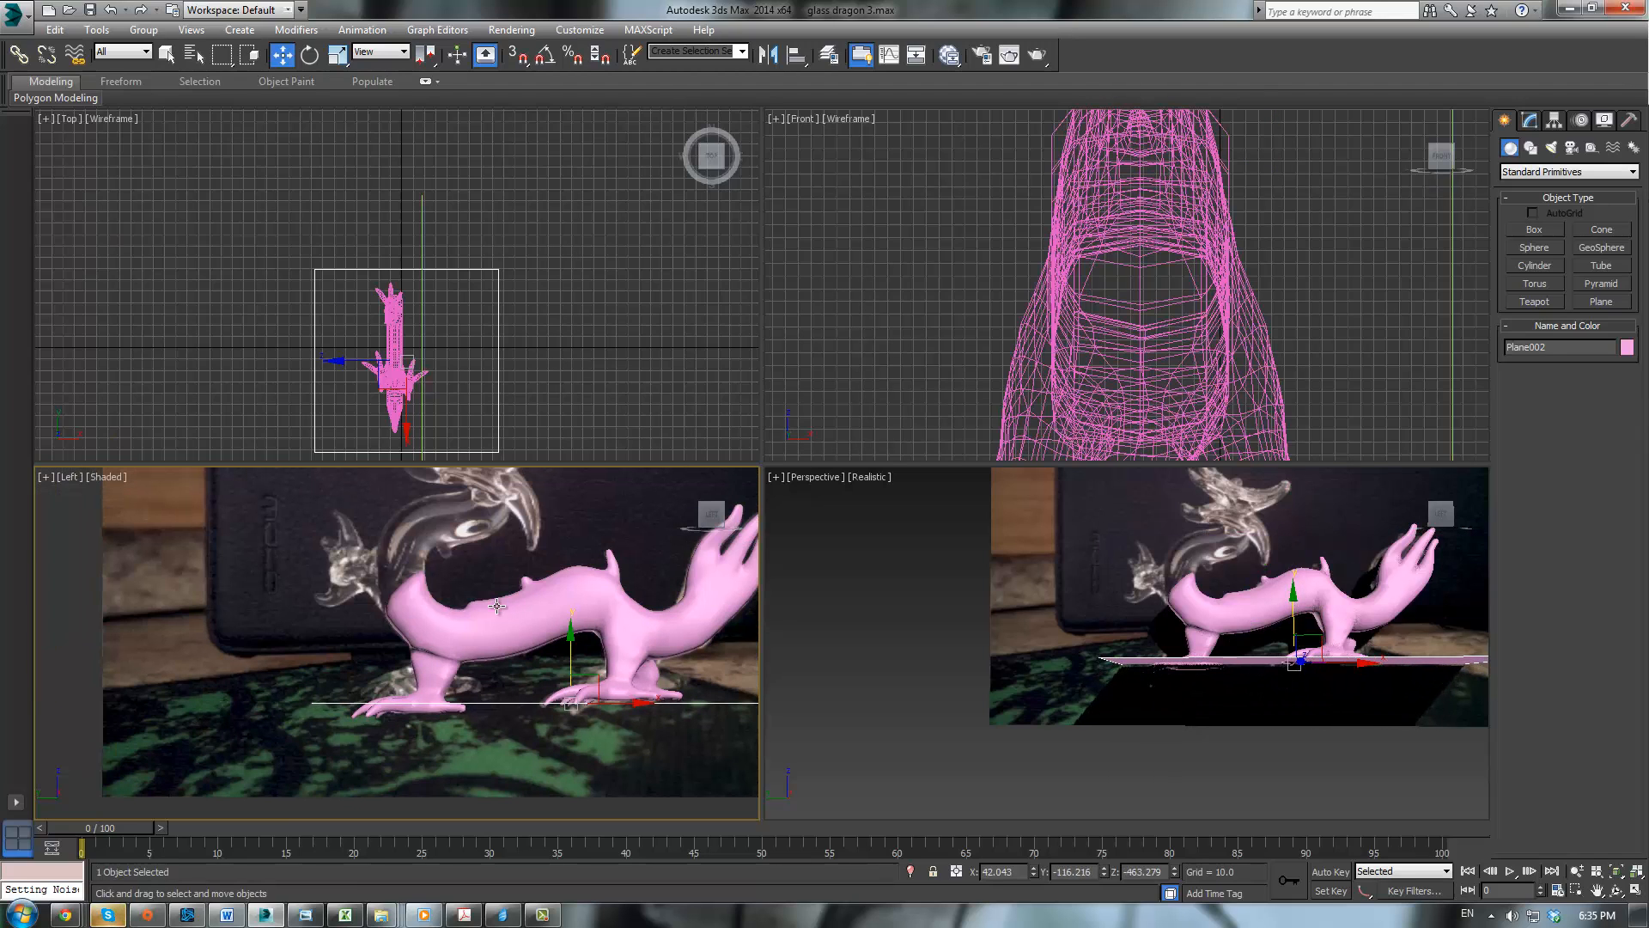
Step: Select all vertices of the shortened front foot including its ankle ring, and move them up slightly toward the ground plane's level
left_click(566, 636)
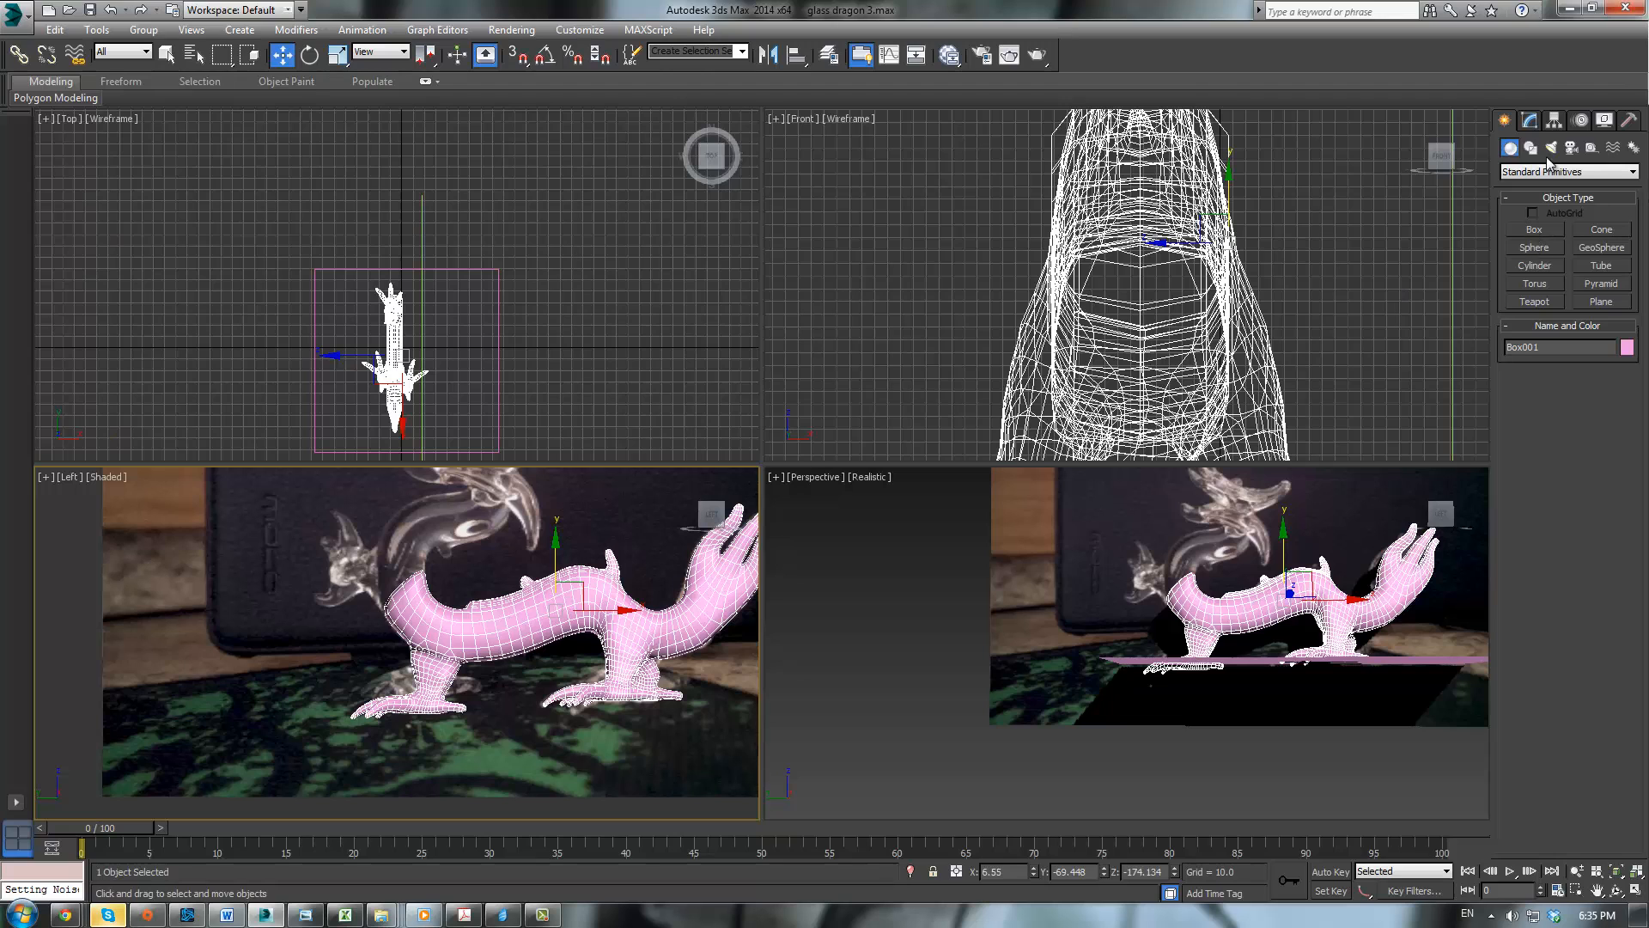
left_click(1529, 120)
left_click(1541, 217)
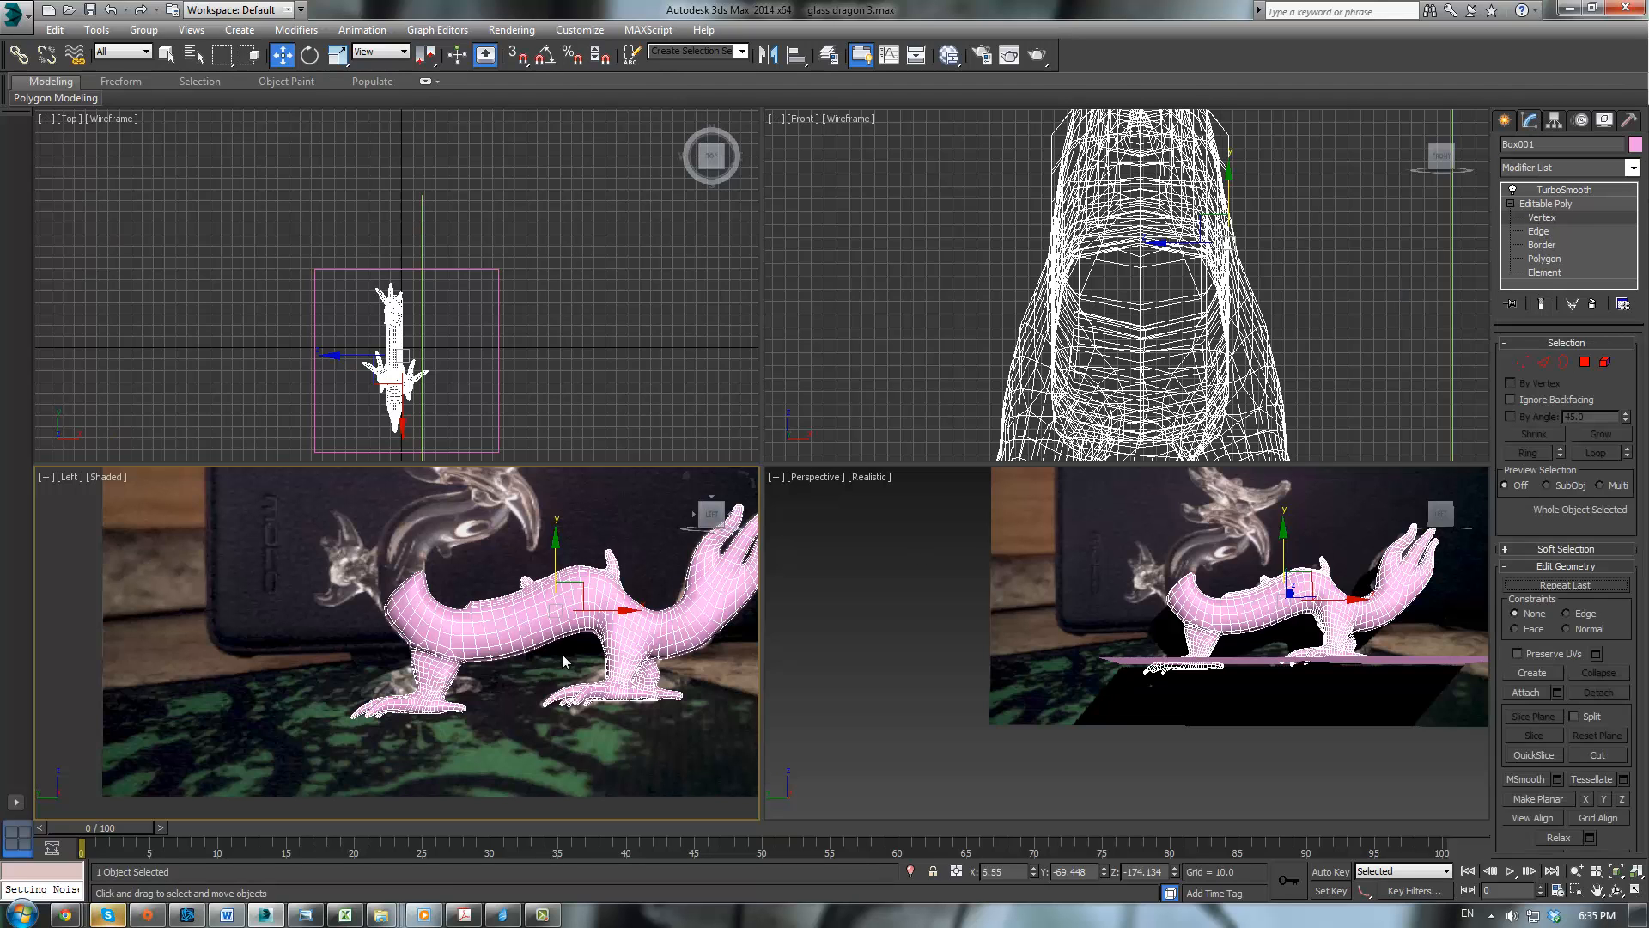
scroll(562, 653, "up", 4)
scroll(571, 638, "up", 4)
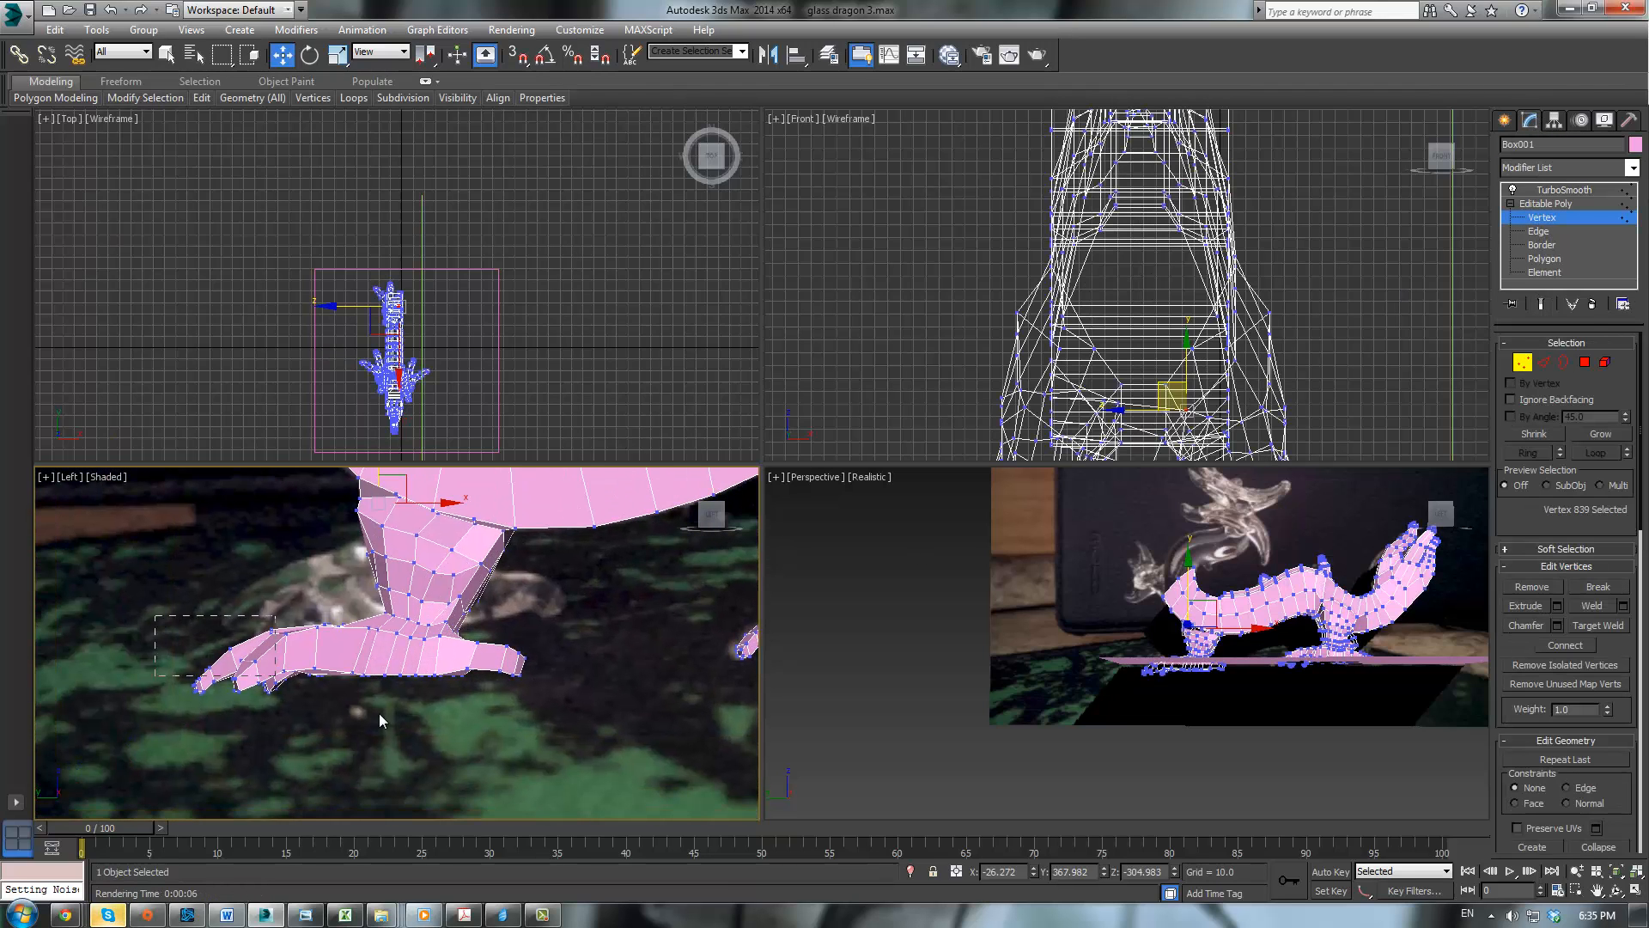
left_click_drag(492, 739, 492, 740)
scroll(378, 635, "up", 4)
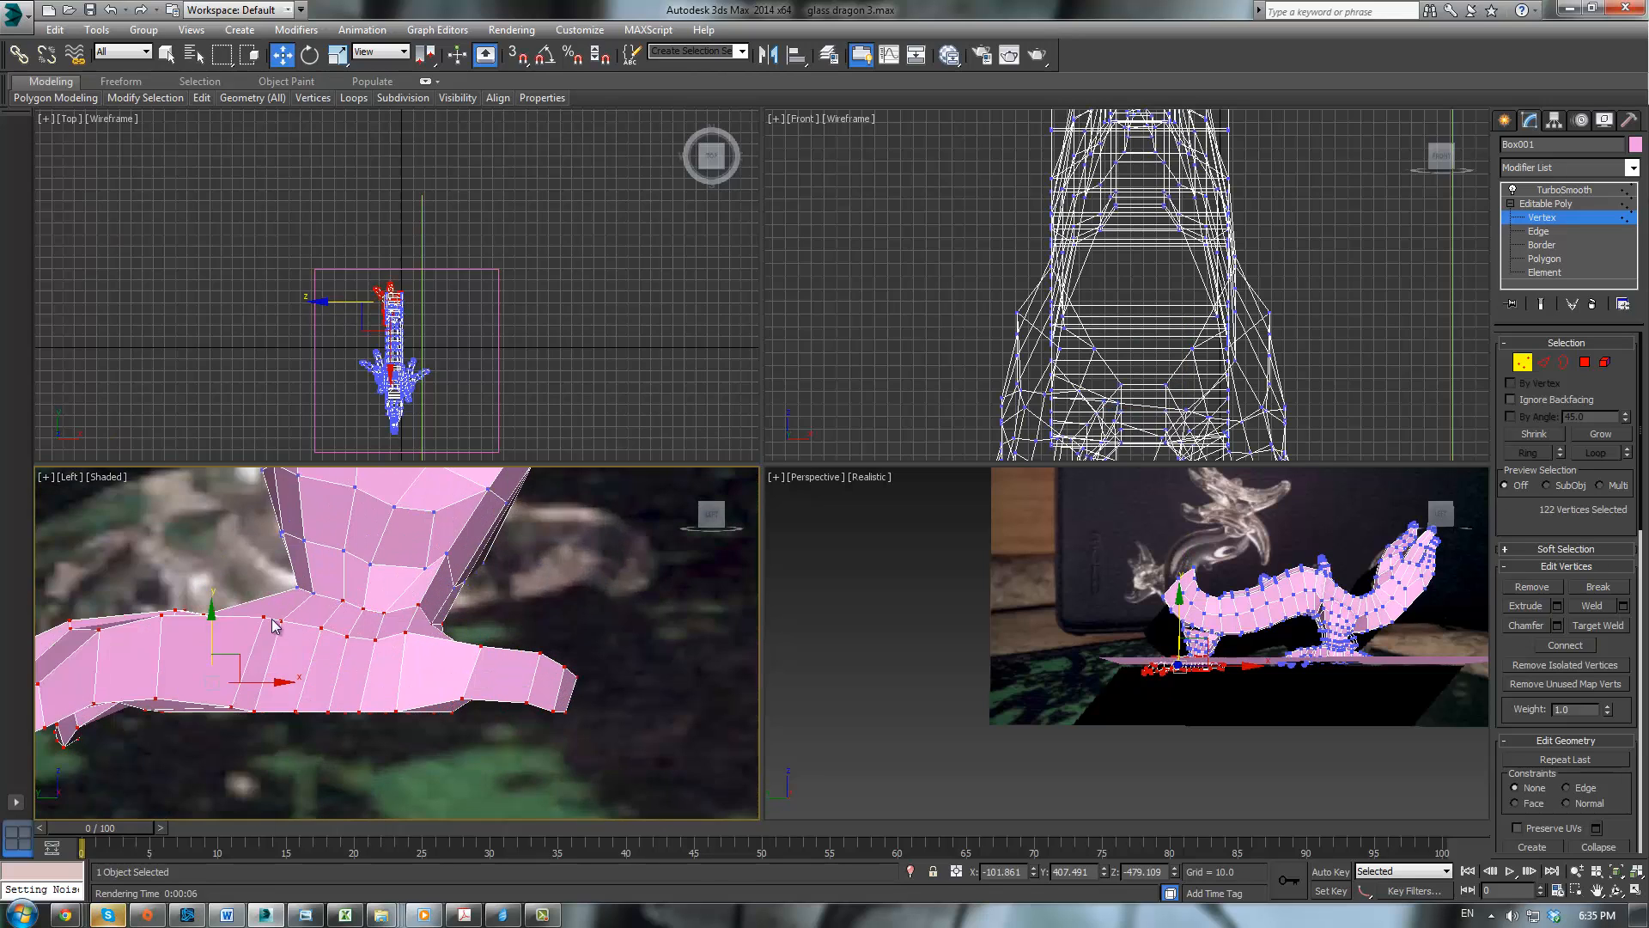
left_click_drag(285, 578, 376, 607, "ctrl")
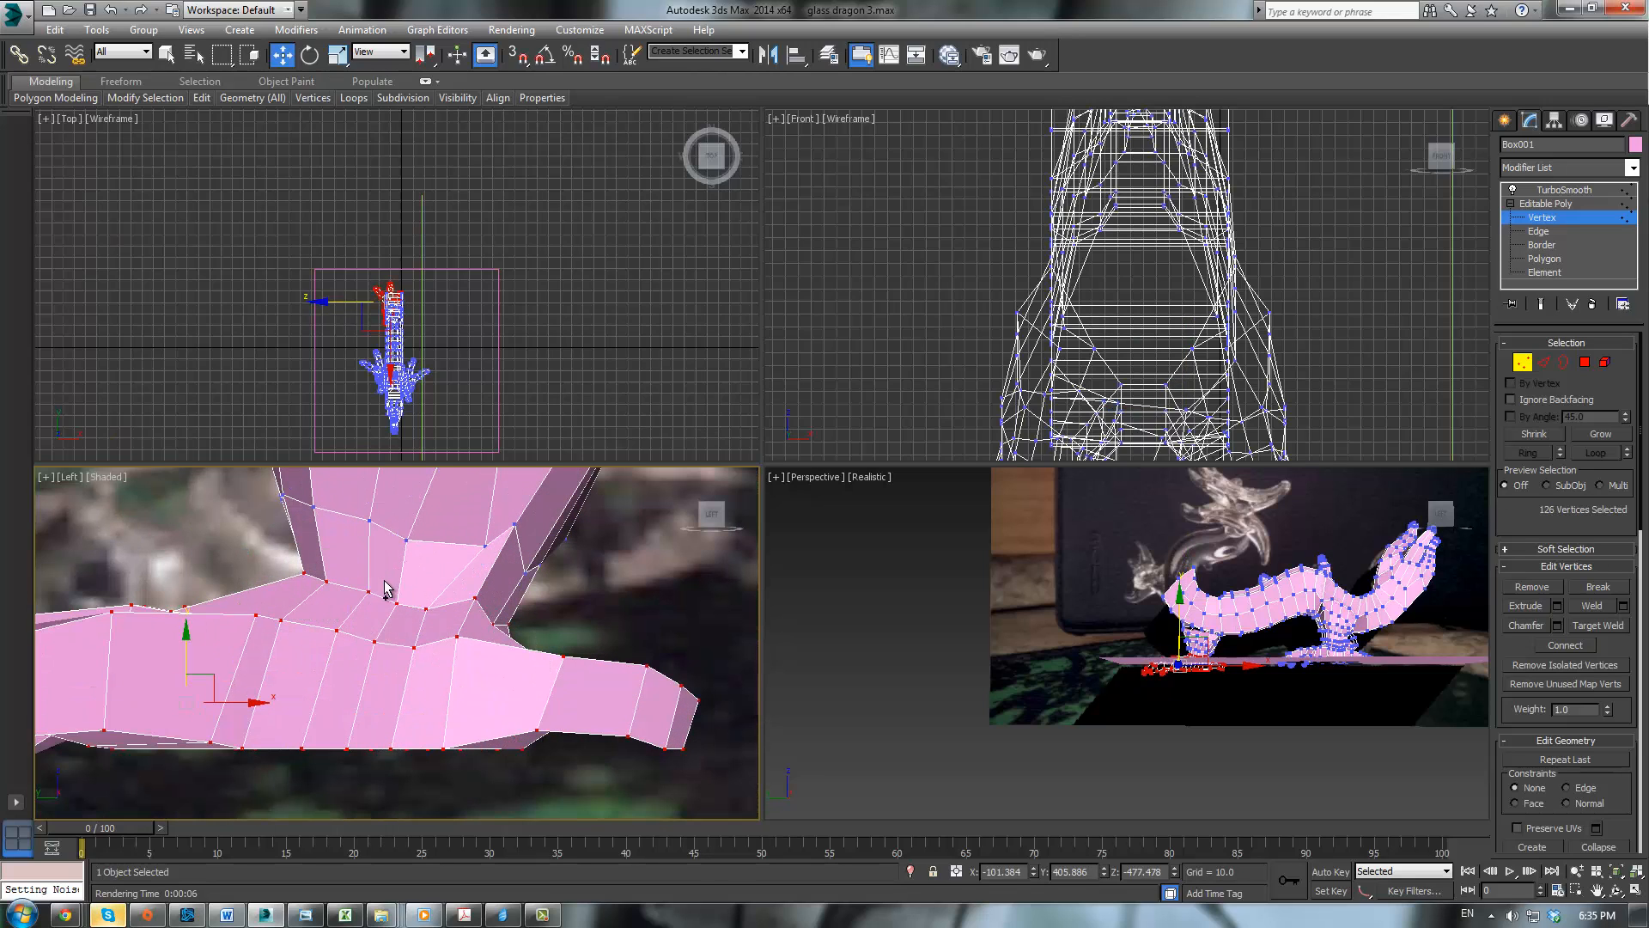
mouse_move(185, 647)
left_mouse_down()
mouse_move(185, 626)
mouse_move(213, 637)
left_mouse_up()
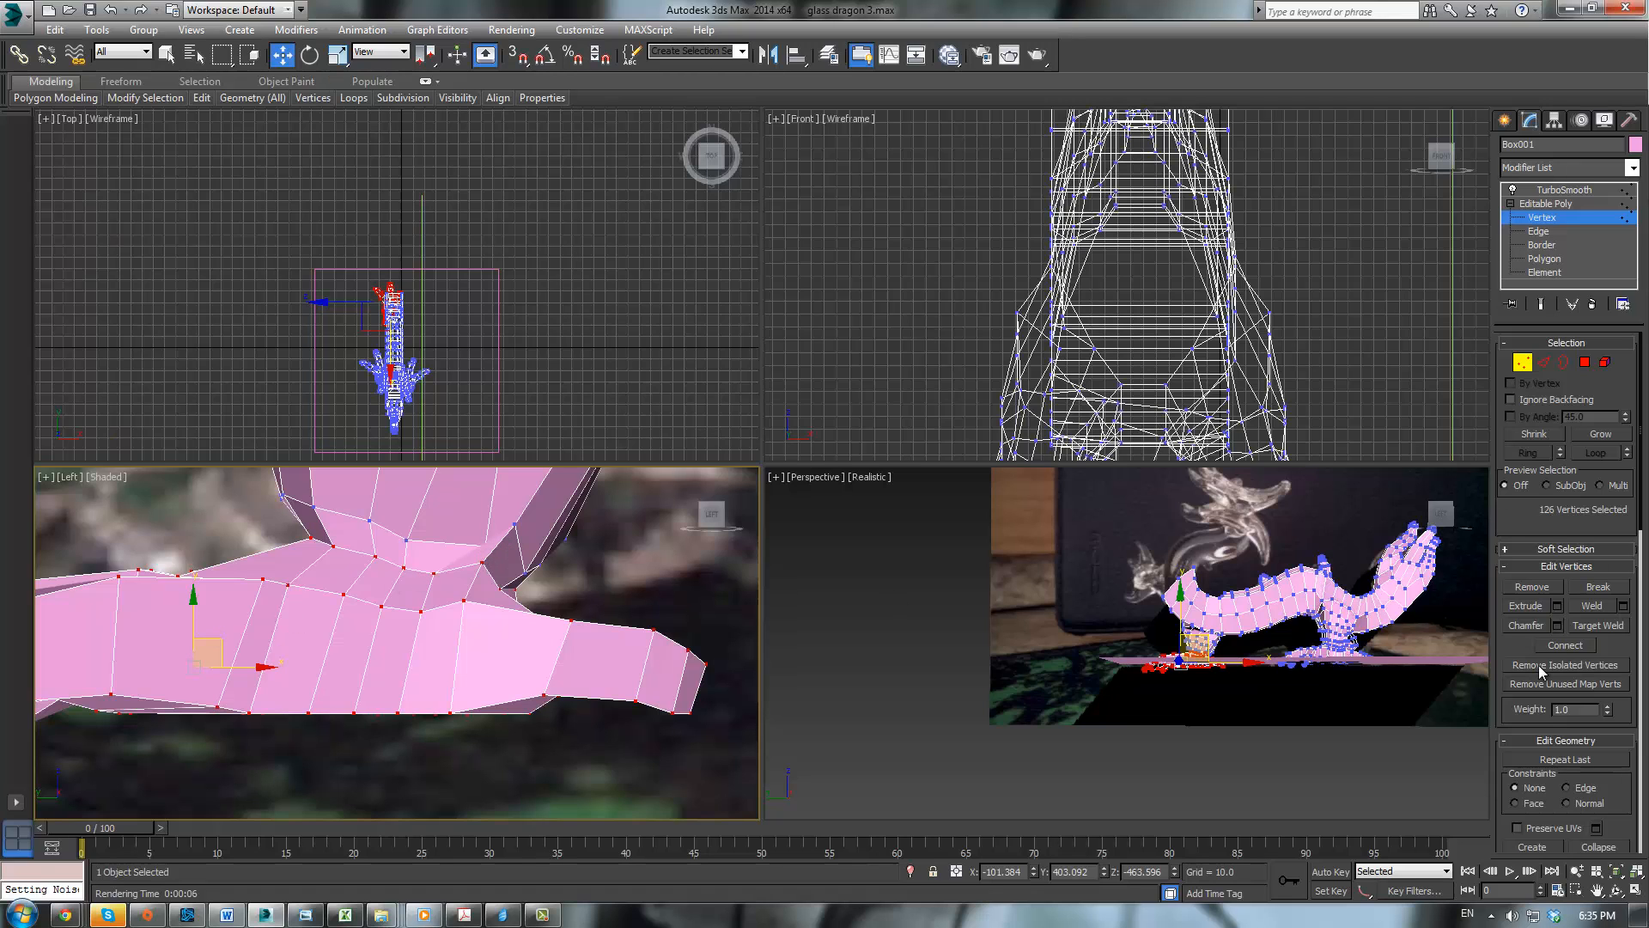
Step: Select the edge loop around the shortened front leg's ankle and scale it up horizontally to about 119% in X and Y
scroll(1549, 657, "up", 3)
scroll(1192, 621, "up", 5)
scroll(1240, 696, "down", 6)
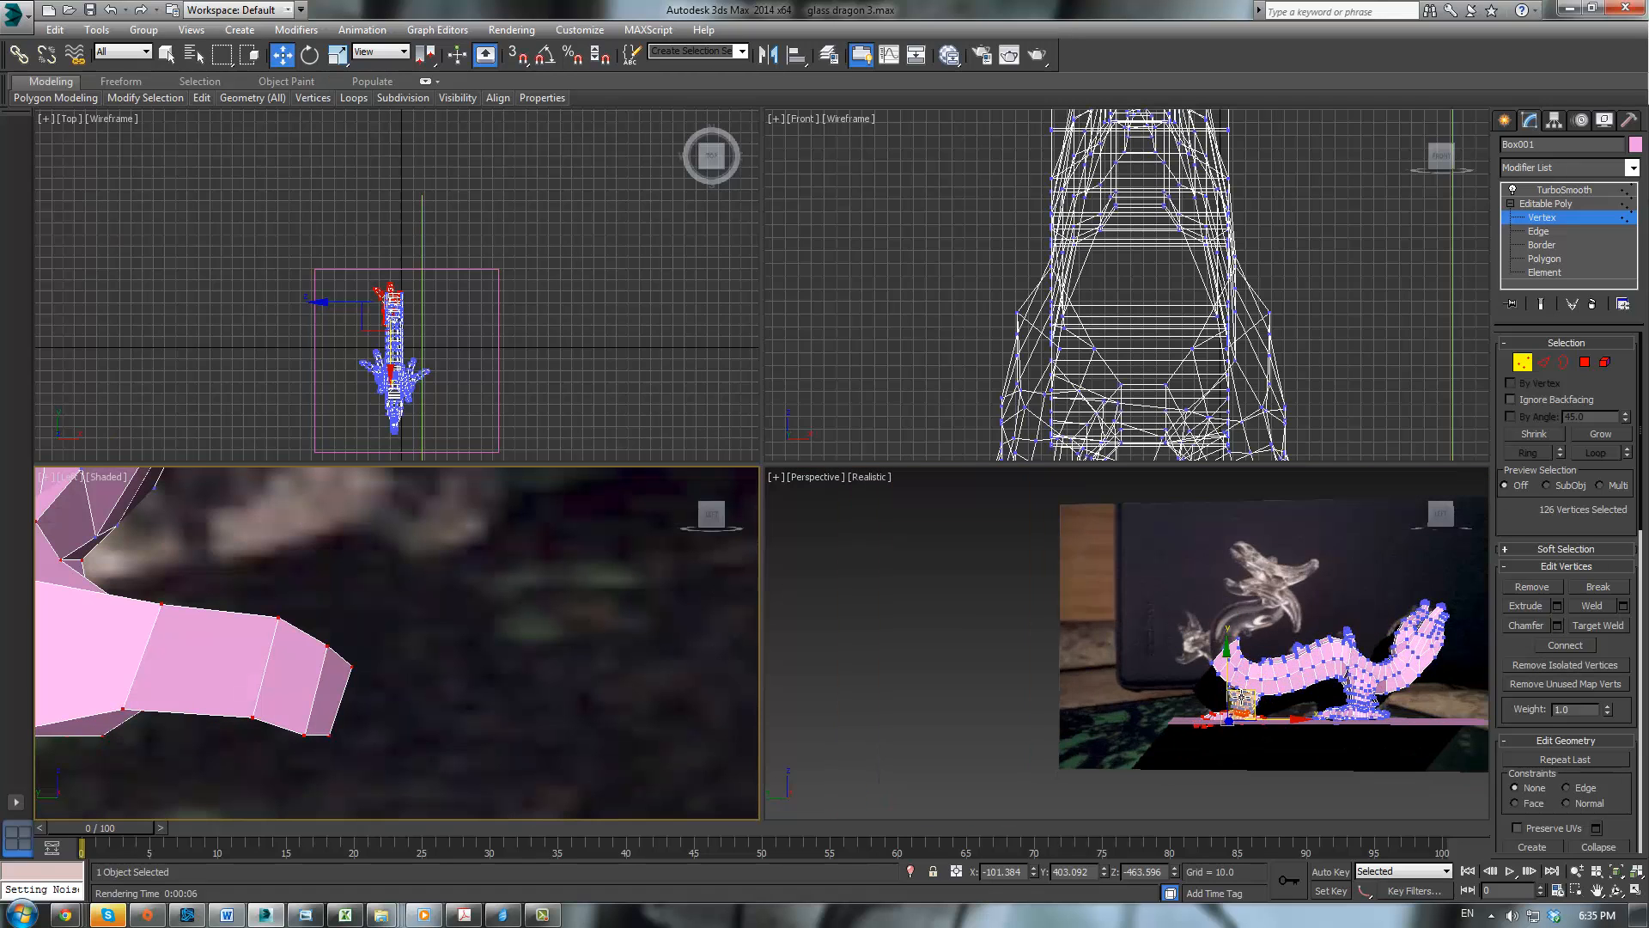
scroll(1237, 699, "up", 5)
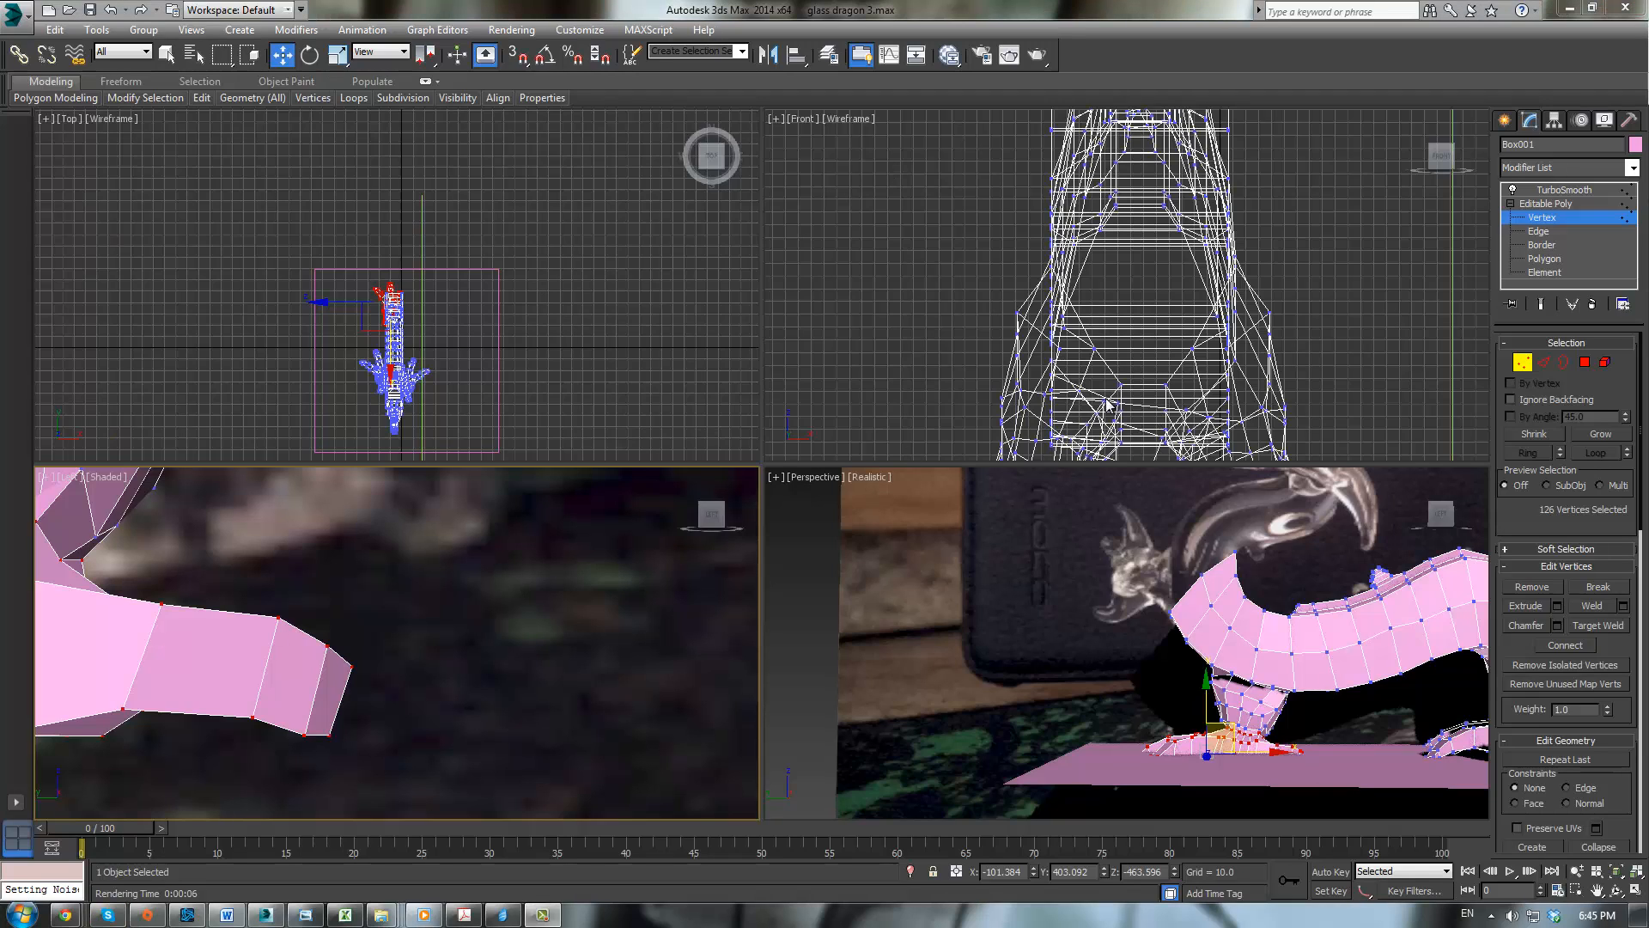
right_click(1244, 706)
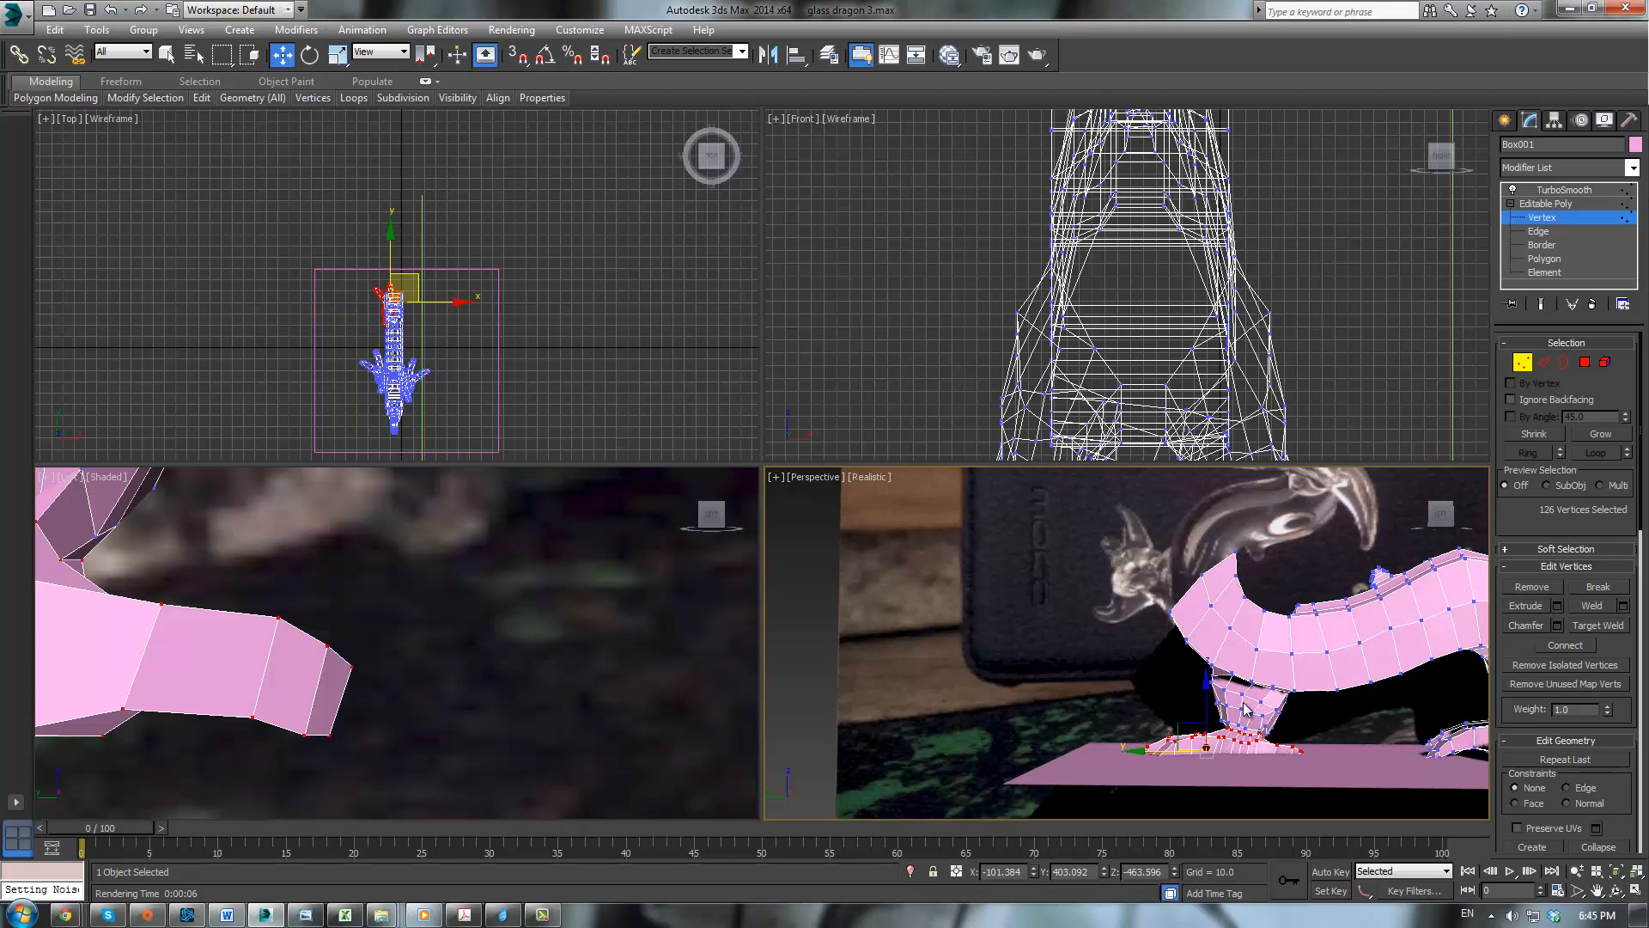
middle_click_drag(797, 641, 836, 662)
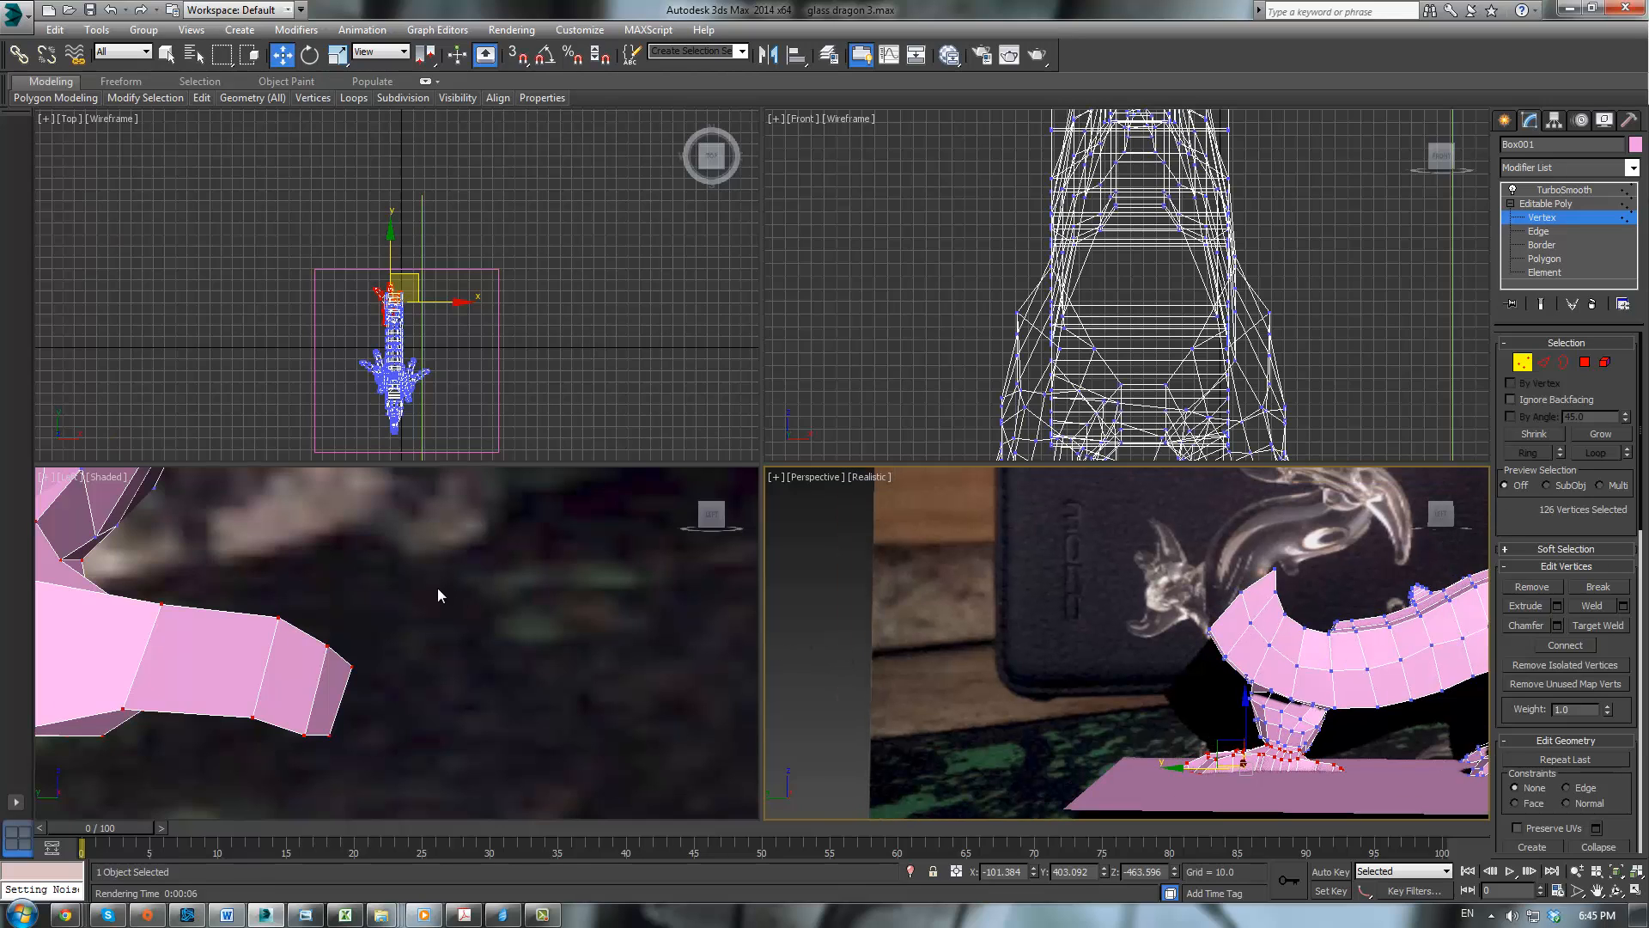
middle_click_drag(356, 575, 740, 661)
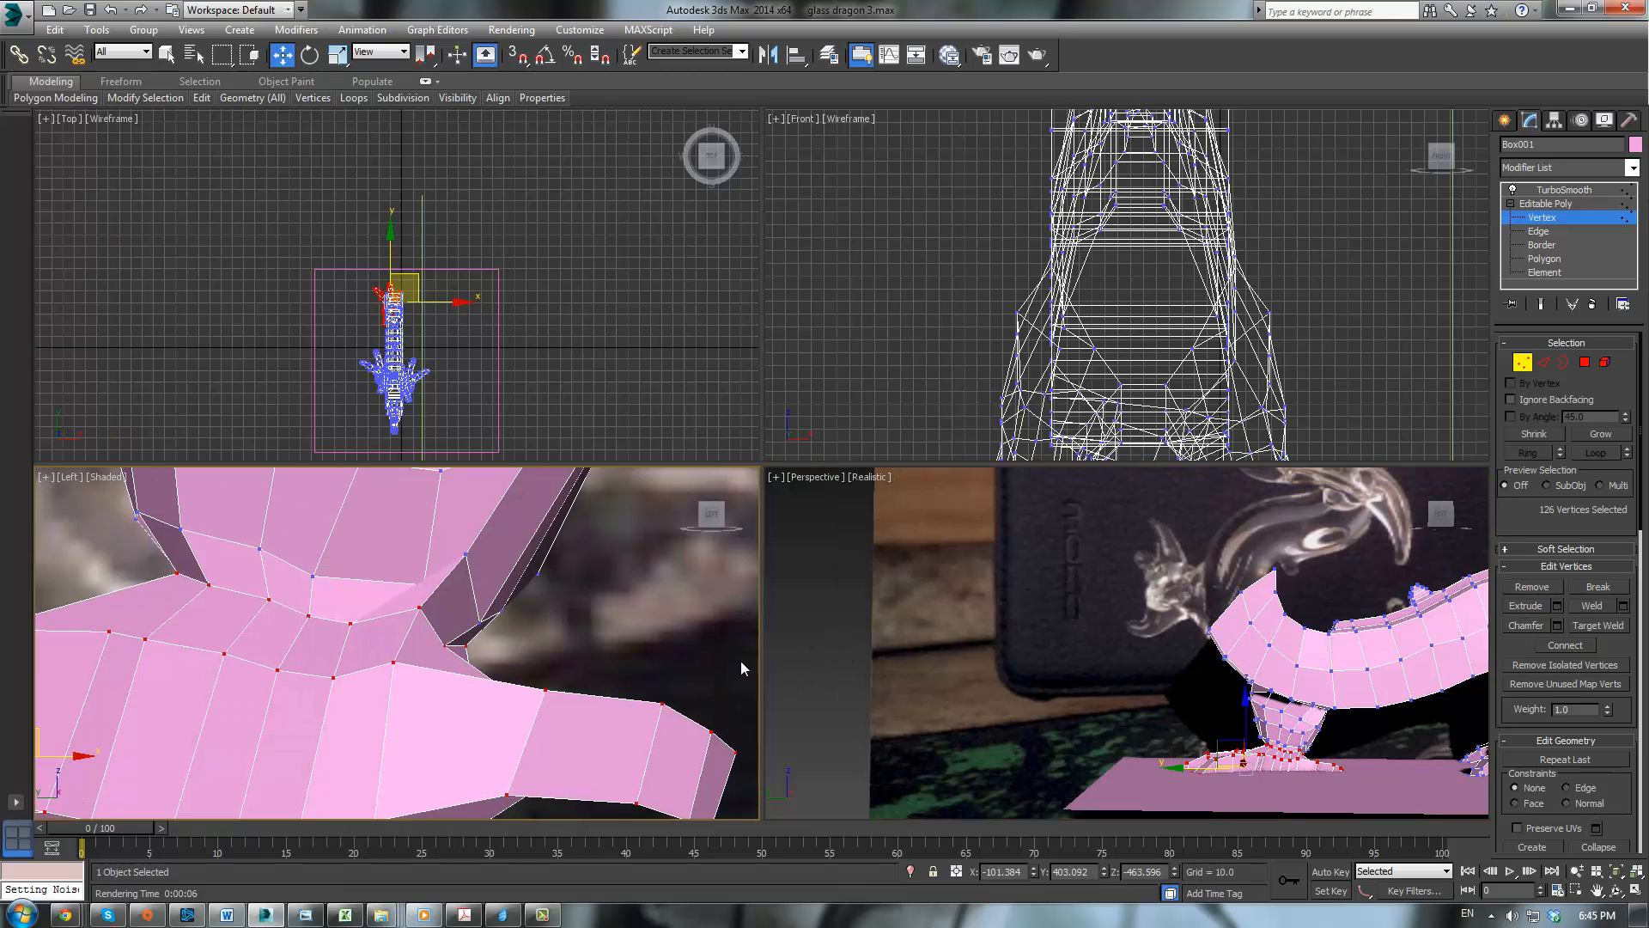
left_click(1543, 363)
left_click(405, 612)
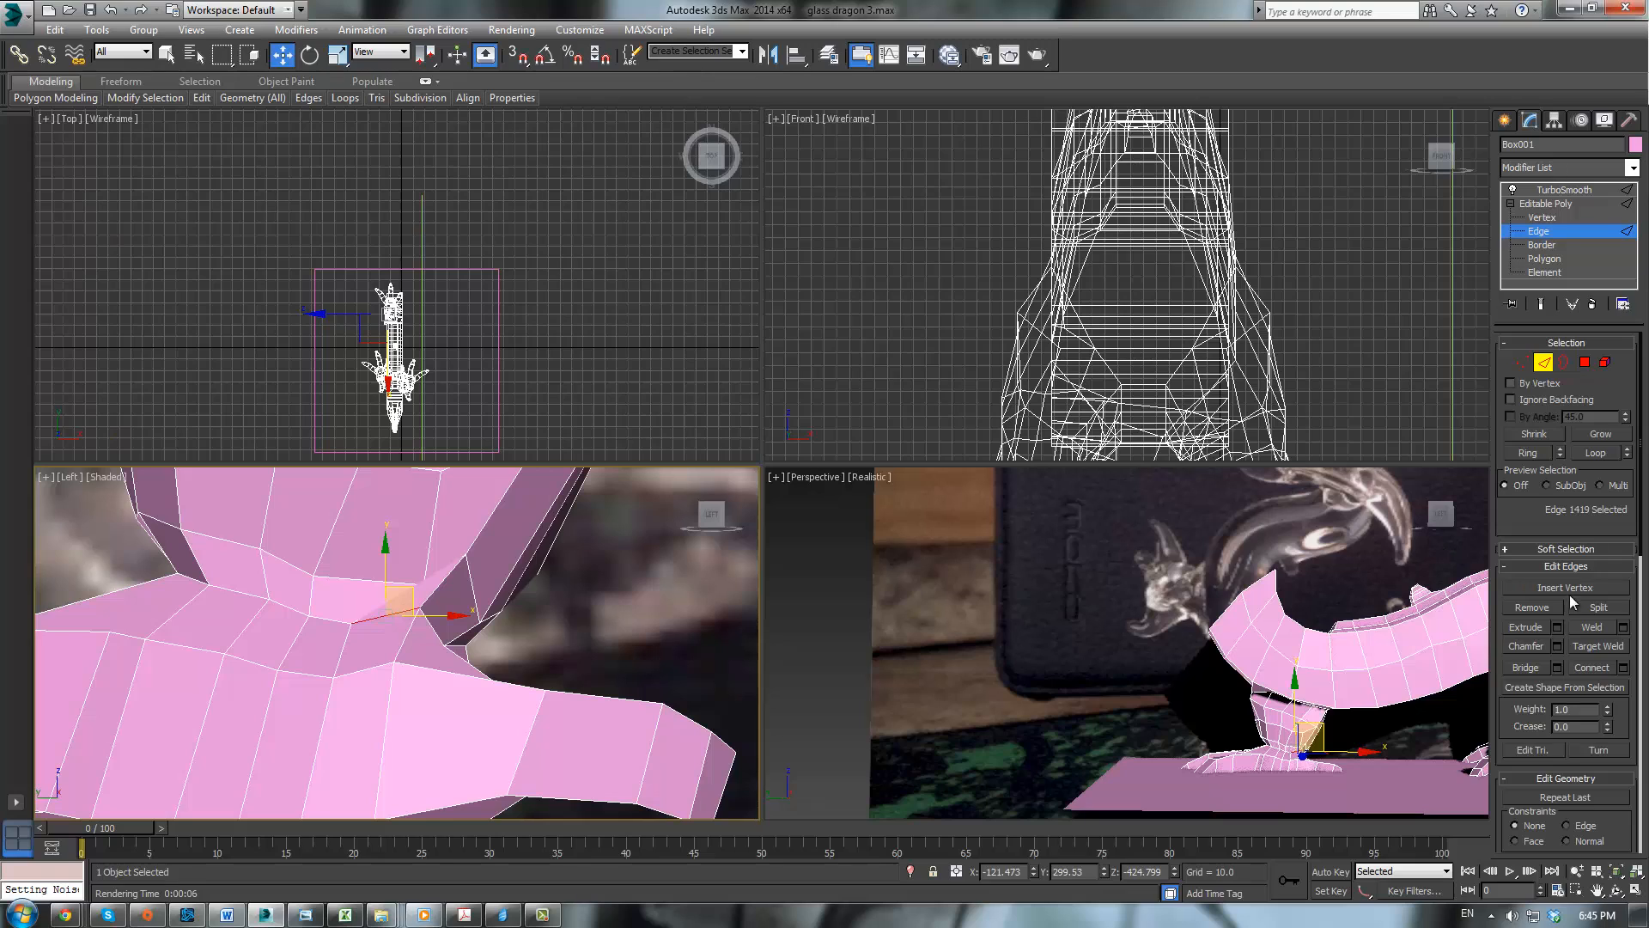
left_click(1593, 452)
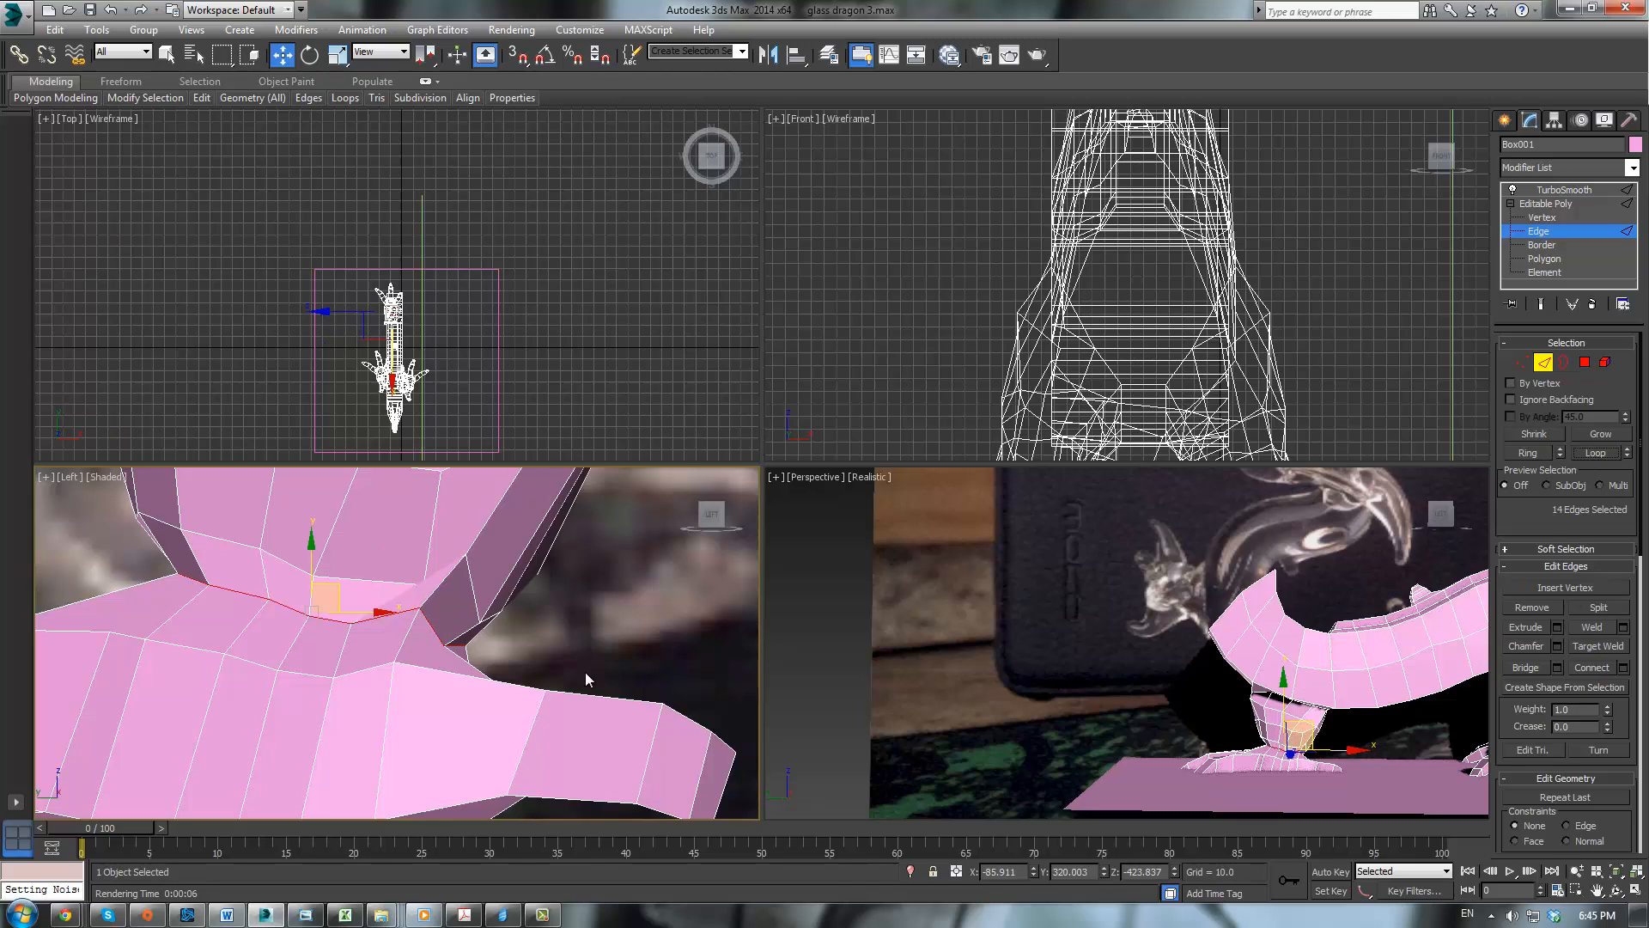
key("r")
middle_click_drag(1371, 689, 1161, 607, "alt")
key("z")
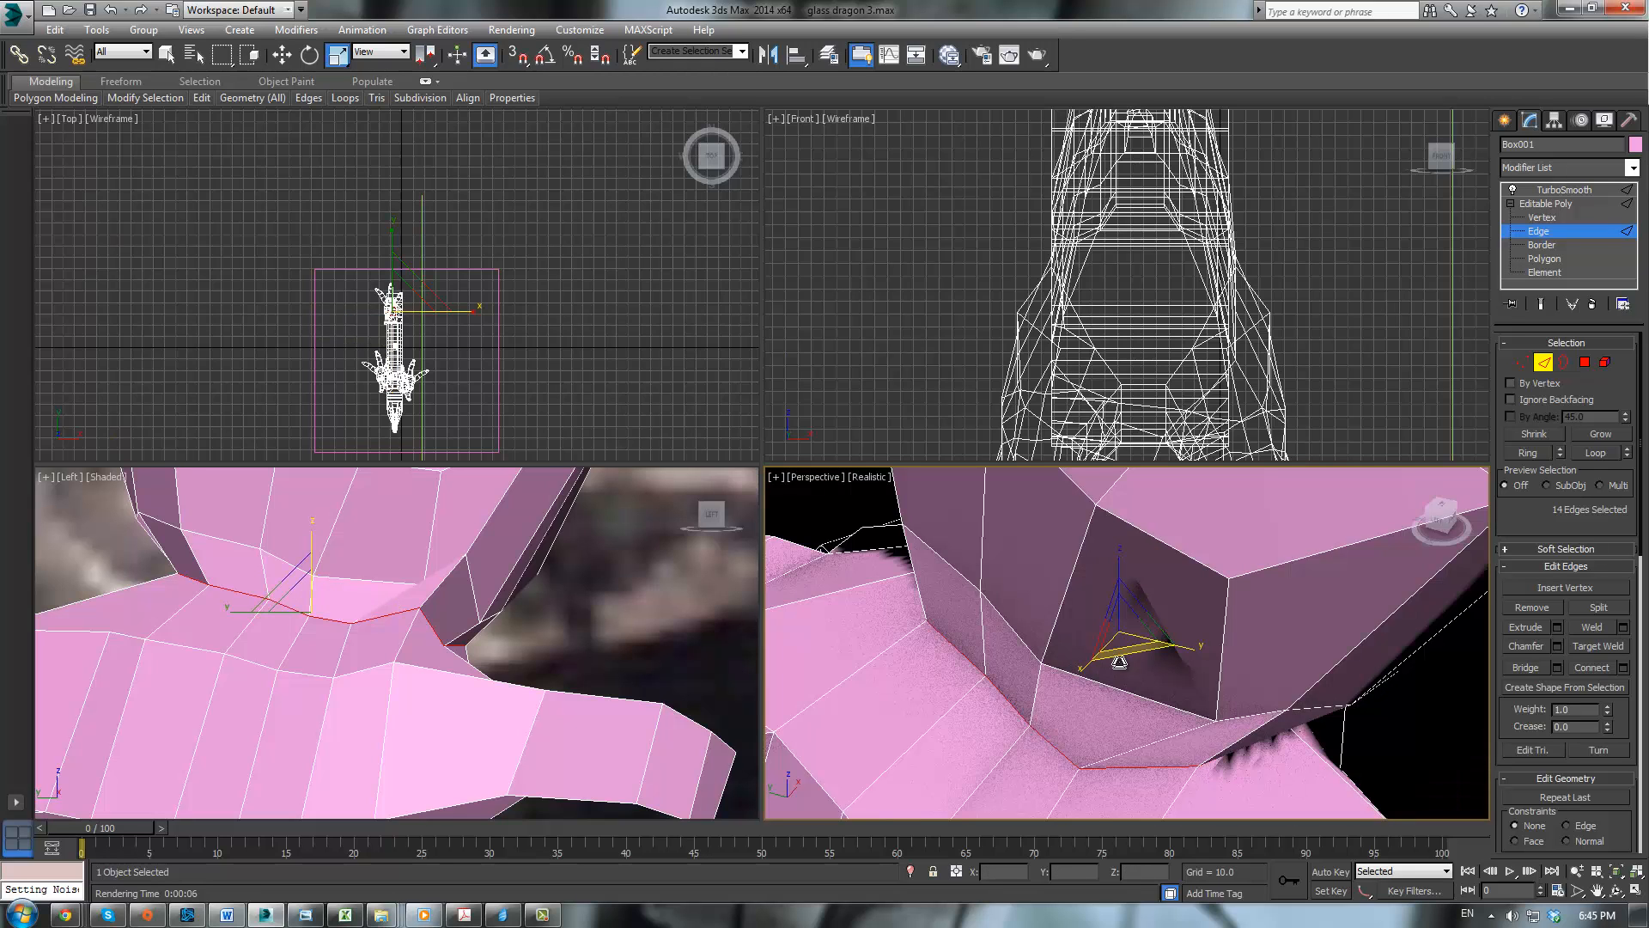
left_click_drag(1123, 658, 1126, 666)
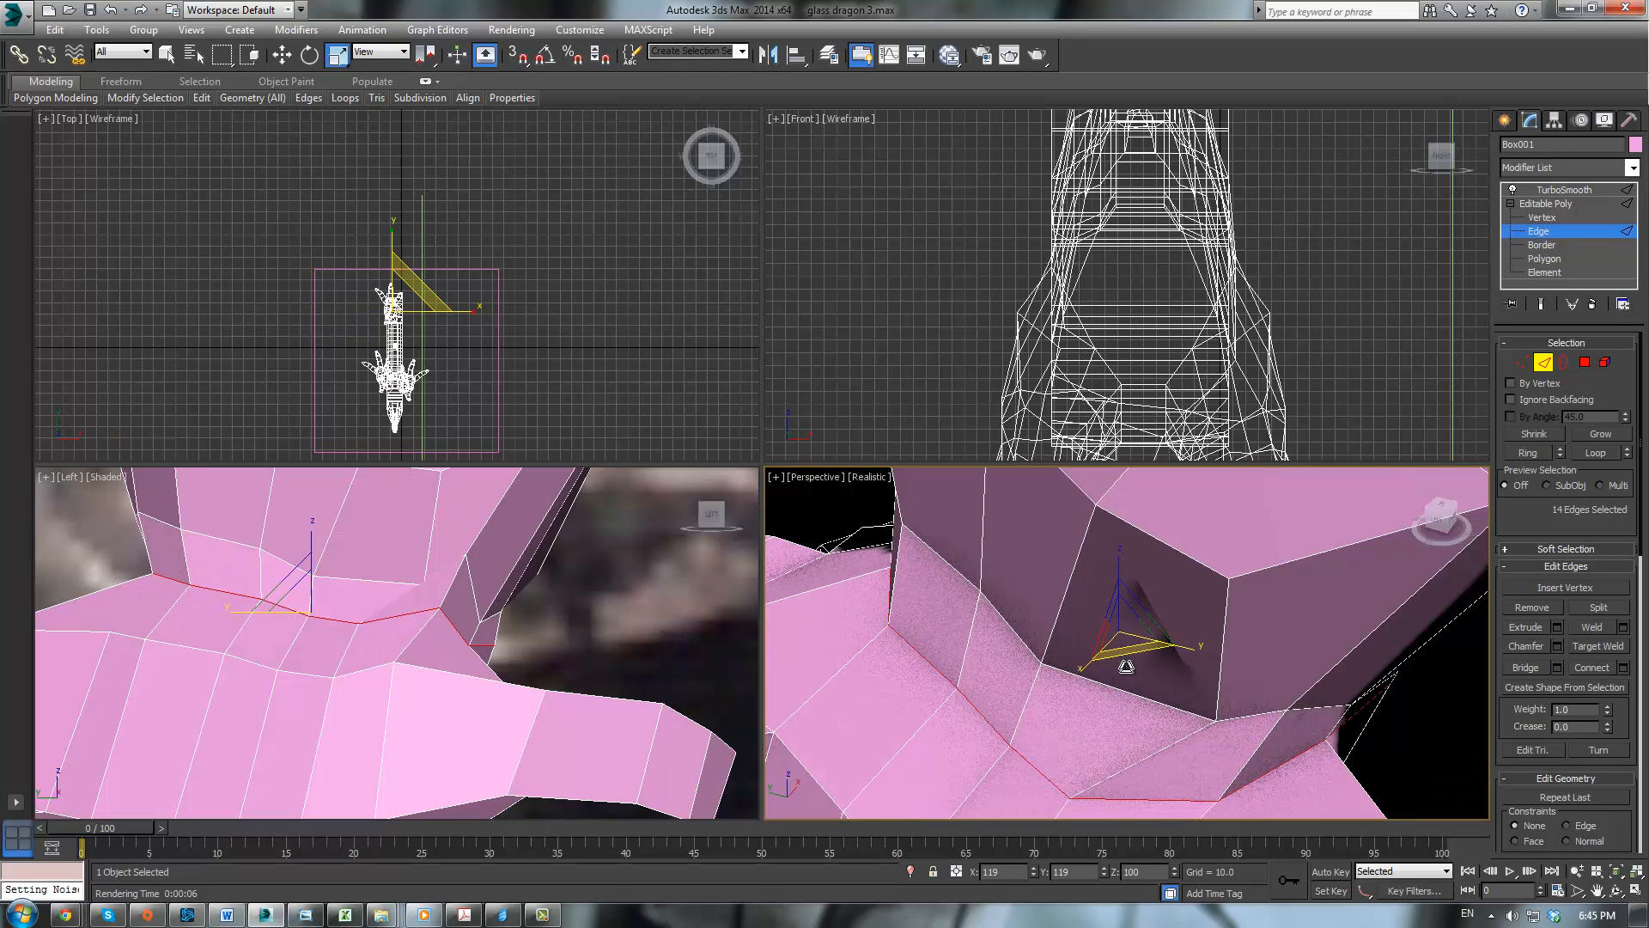
middle_click_drag(1104, 658, 1118, 584, "alt")
Step: Move the out-of-line vertex just above the ankle loop horizontally to even out its row of vertices
left_click(1522, 361)
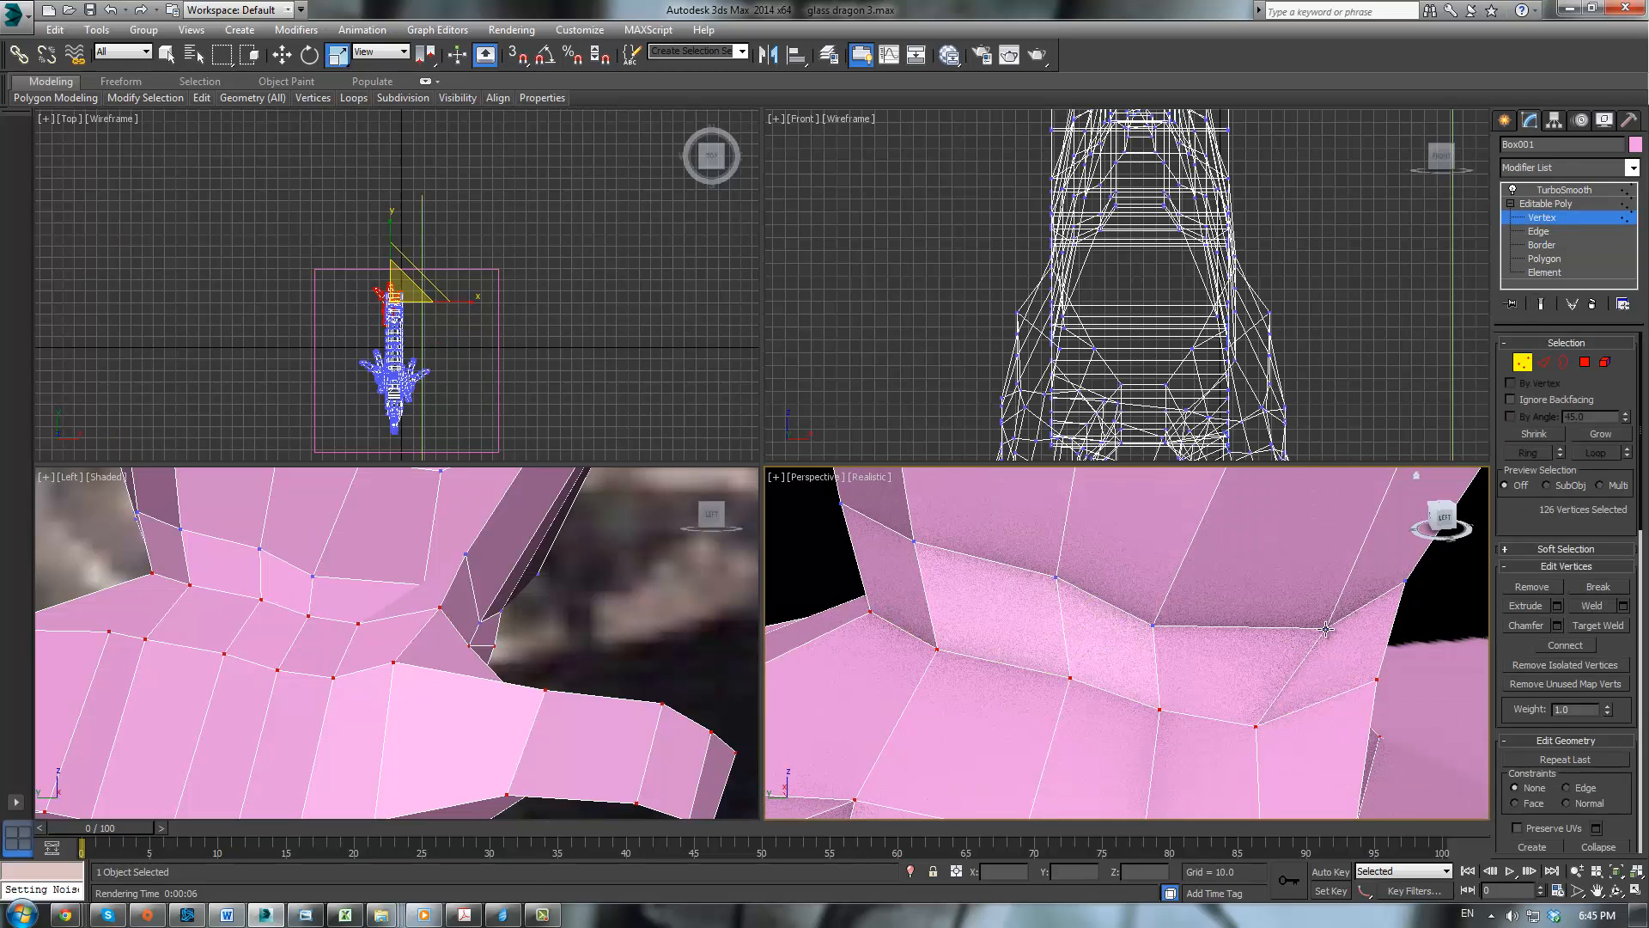
left_click(1323, 628)
middle_click_drag(1326, 631, 1128, 682, "alt")
key("w")
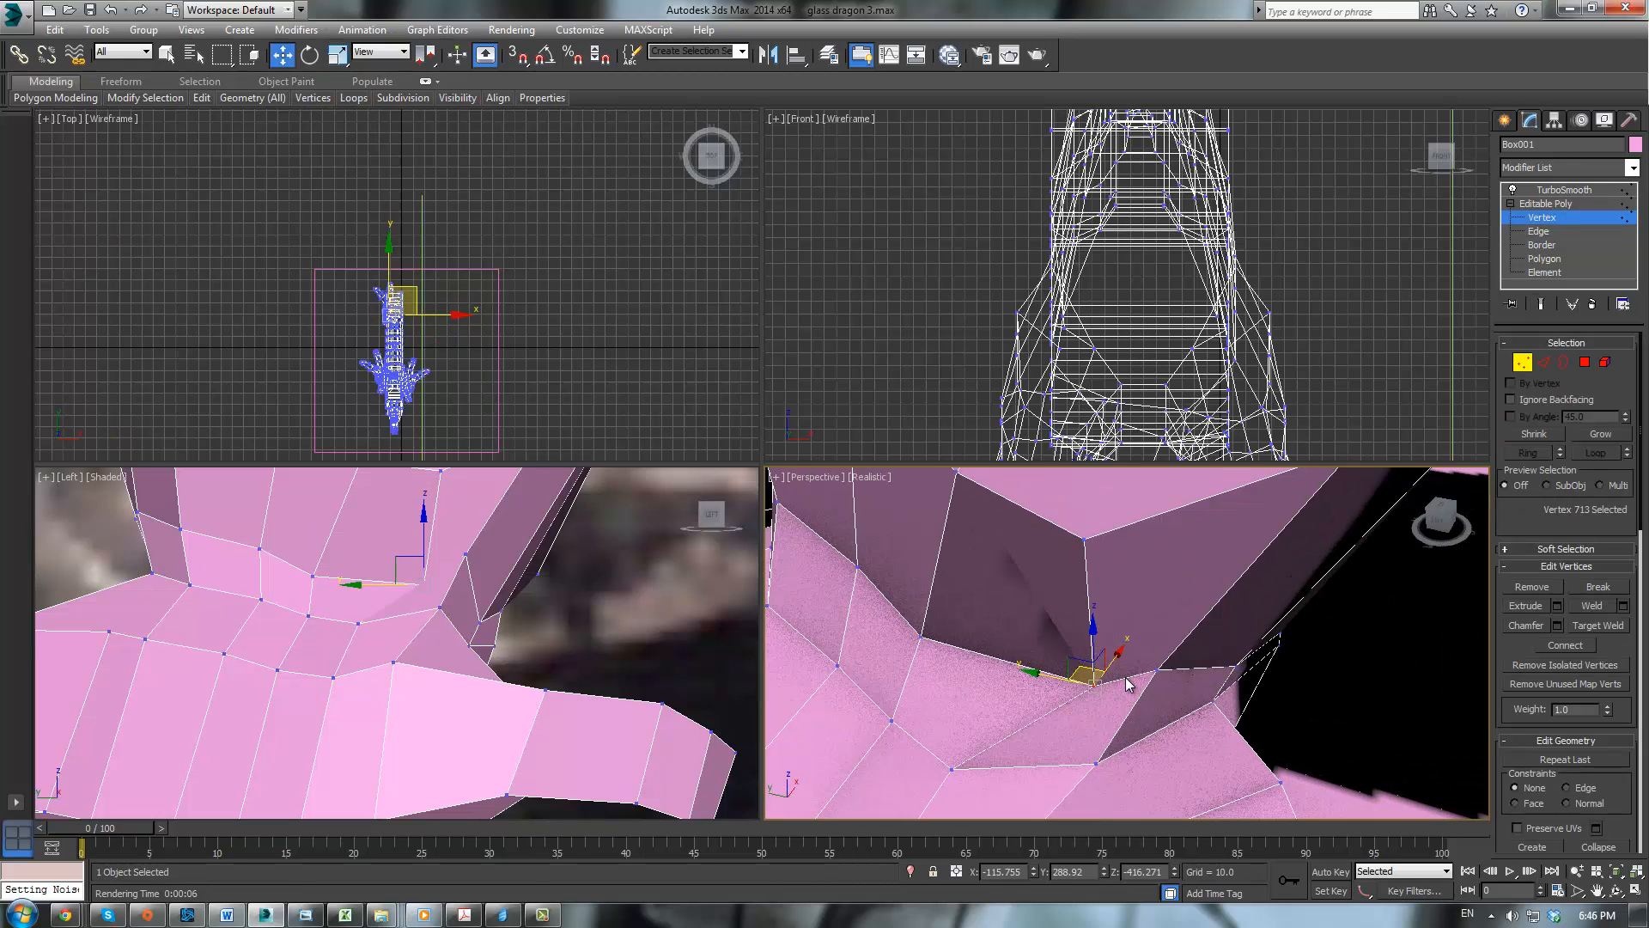
left_click_drag(1083, 667, 999, 659)
middle_click_drag(1000, 660, 1119, 614, "alt")
scroll(1120, 615, "down", 4)
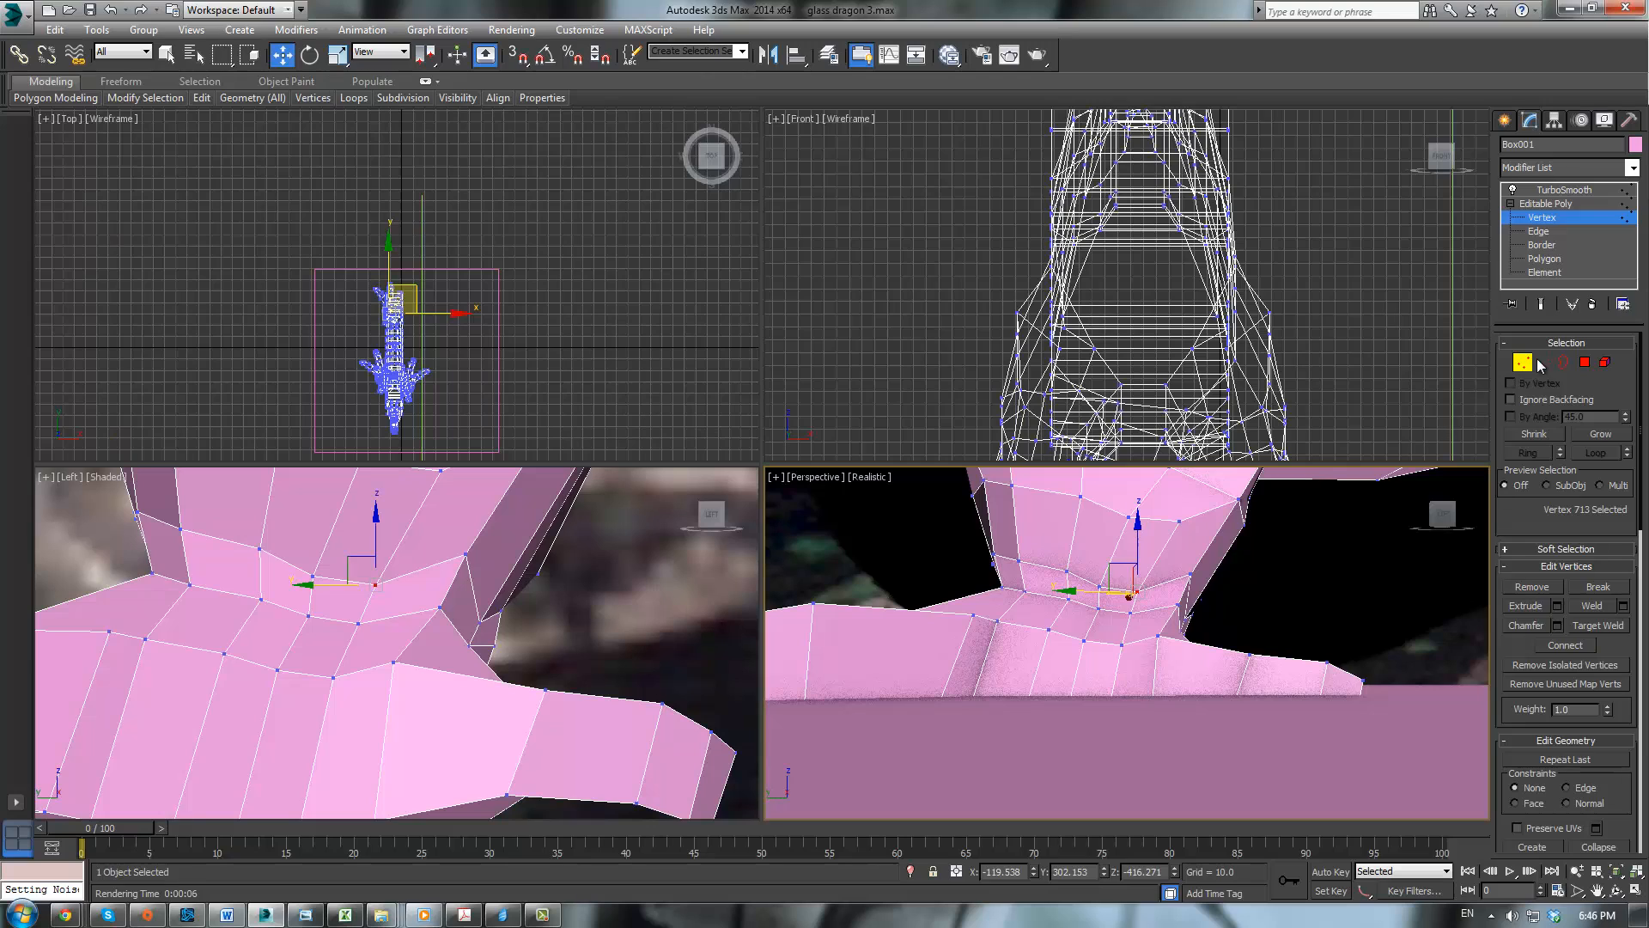
Step: Select the edge loop just above the ankle, raise it about 9 units and scale it up slightly
key("2")
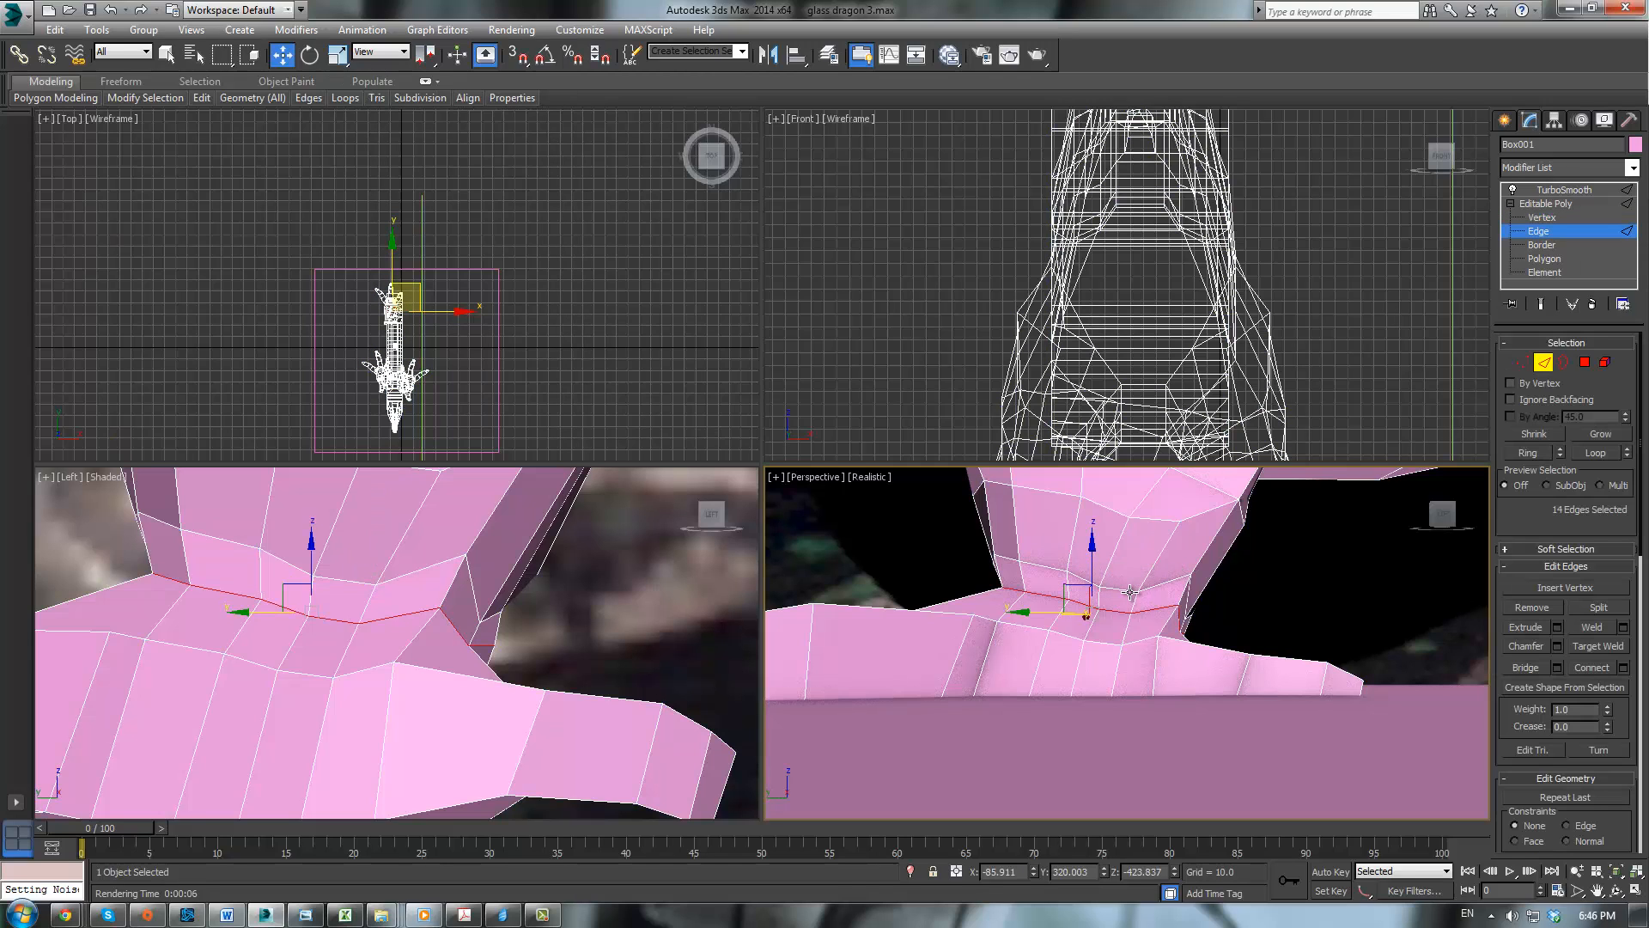
left_click(1131, 592)
left_click(1606, 455)
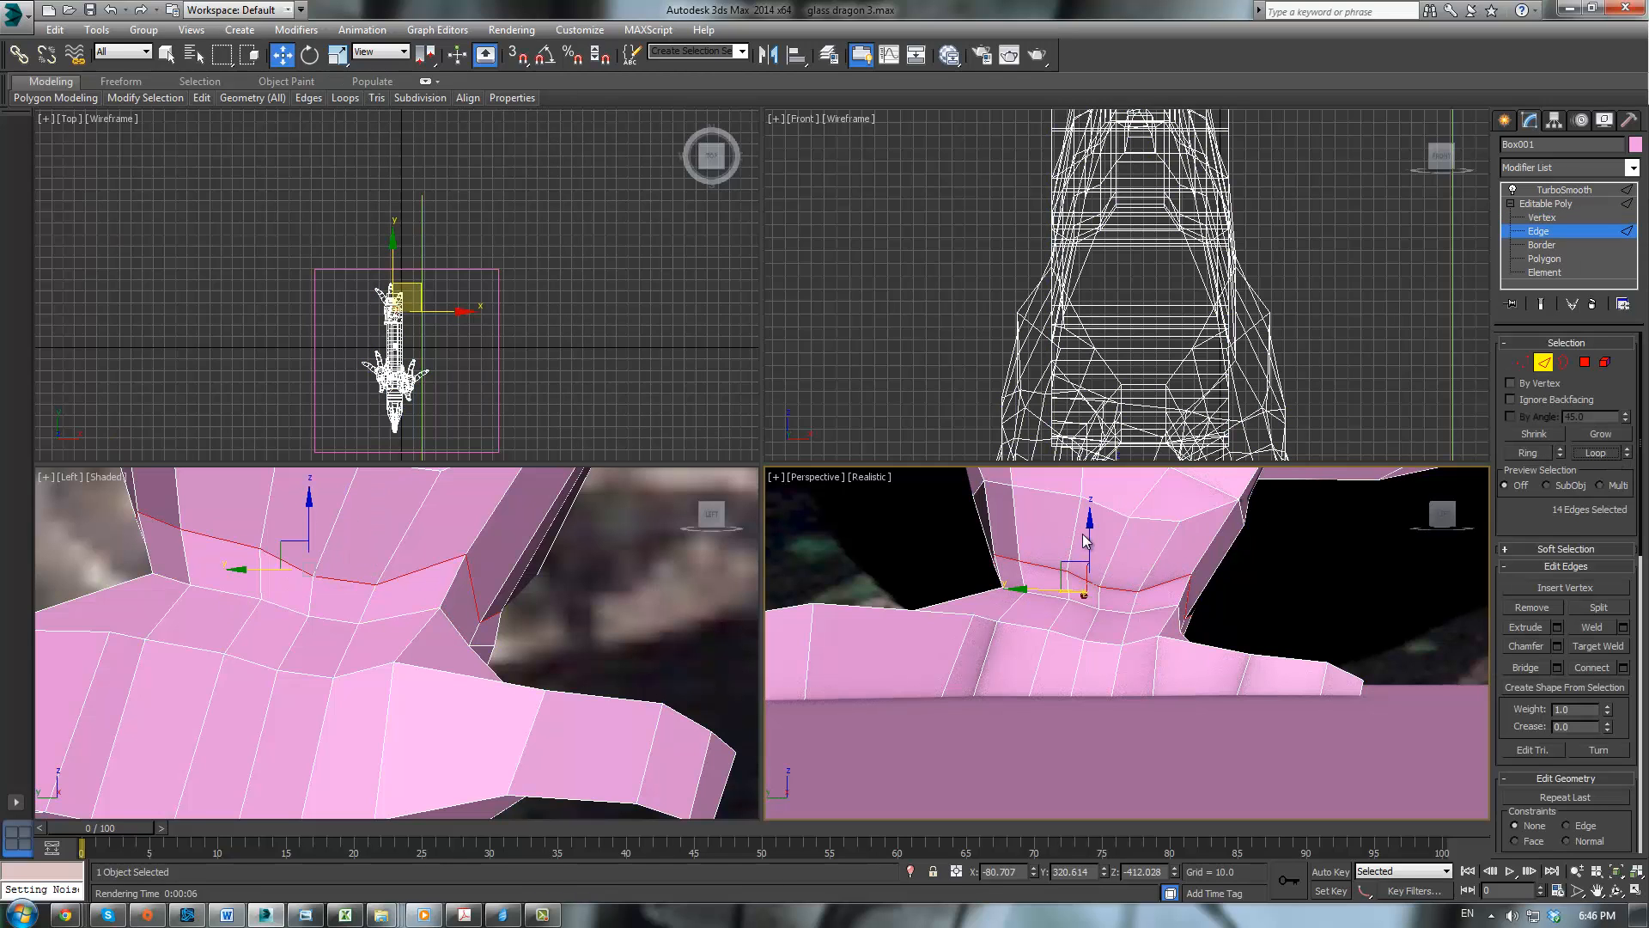
left_click_drag(1092, 536, 1095, 521)
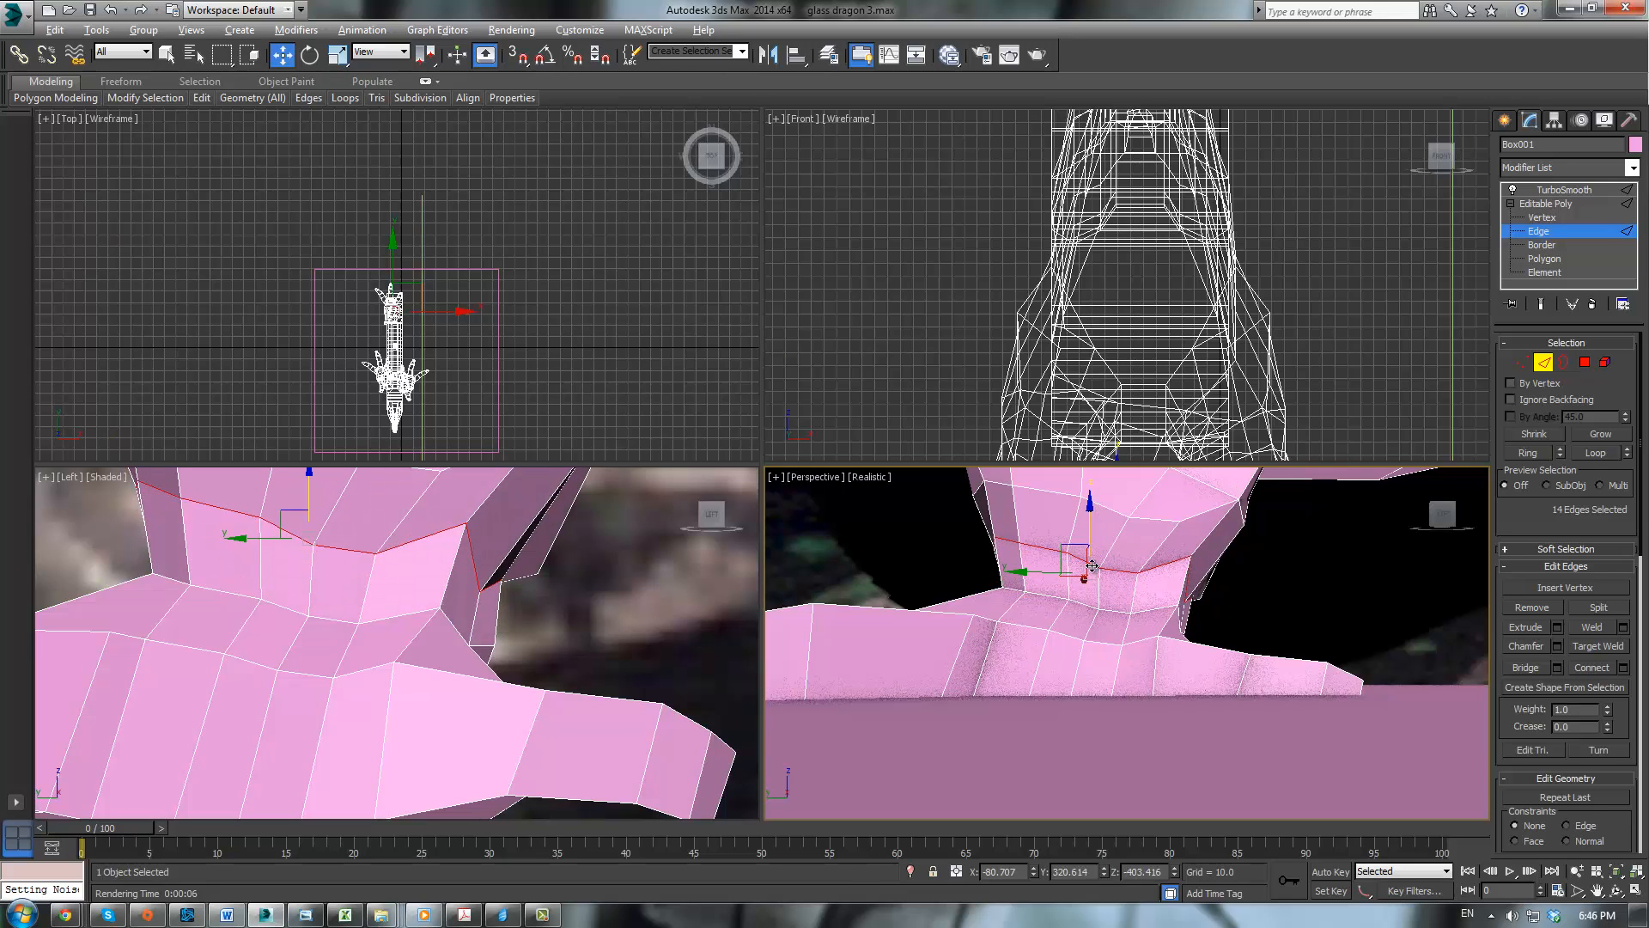
middle_click_drag(1088, 574, 1104, 606, "alt")
key("r")
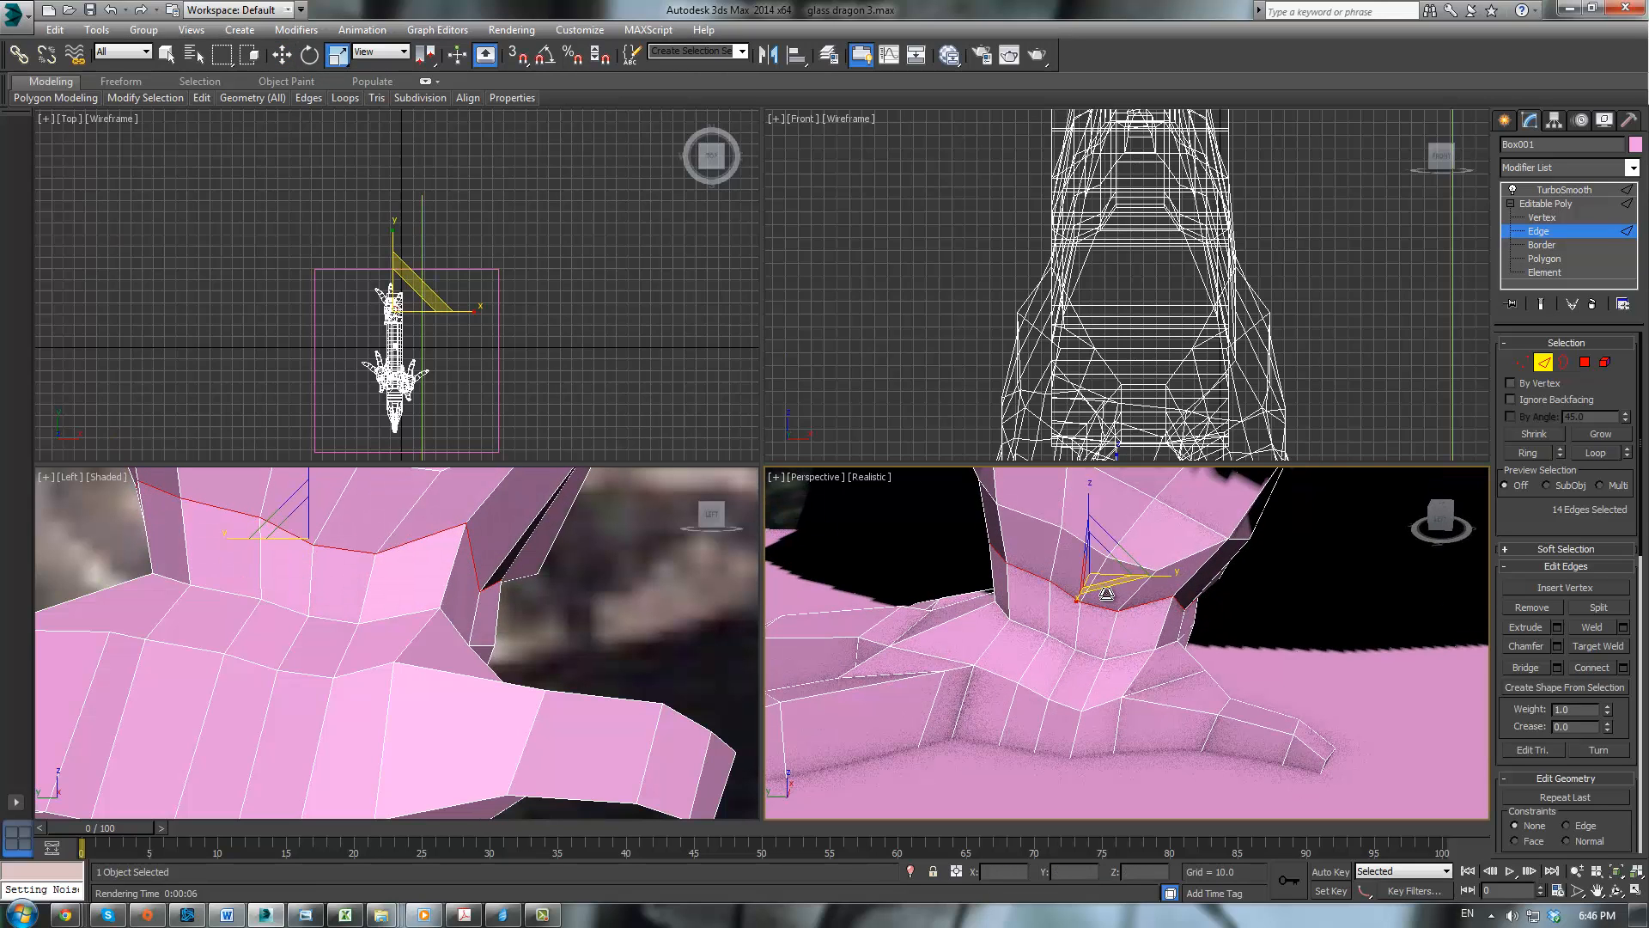
left_click_drag(1108, 600, 1110, 596)
middle_click_drag(1110, 595, 1194, 586, "alt")
scroll(1194, 586, "up", 2)
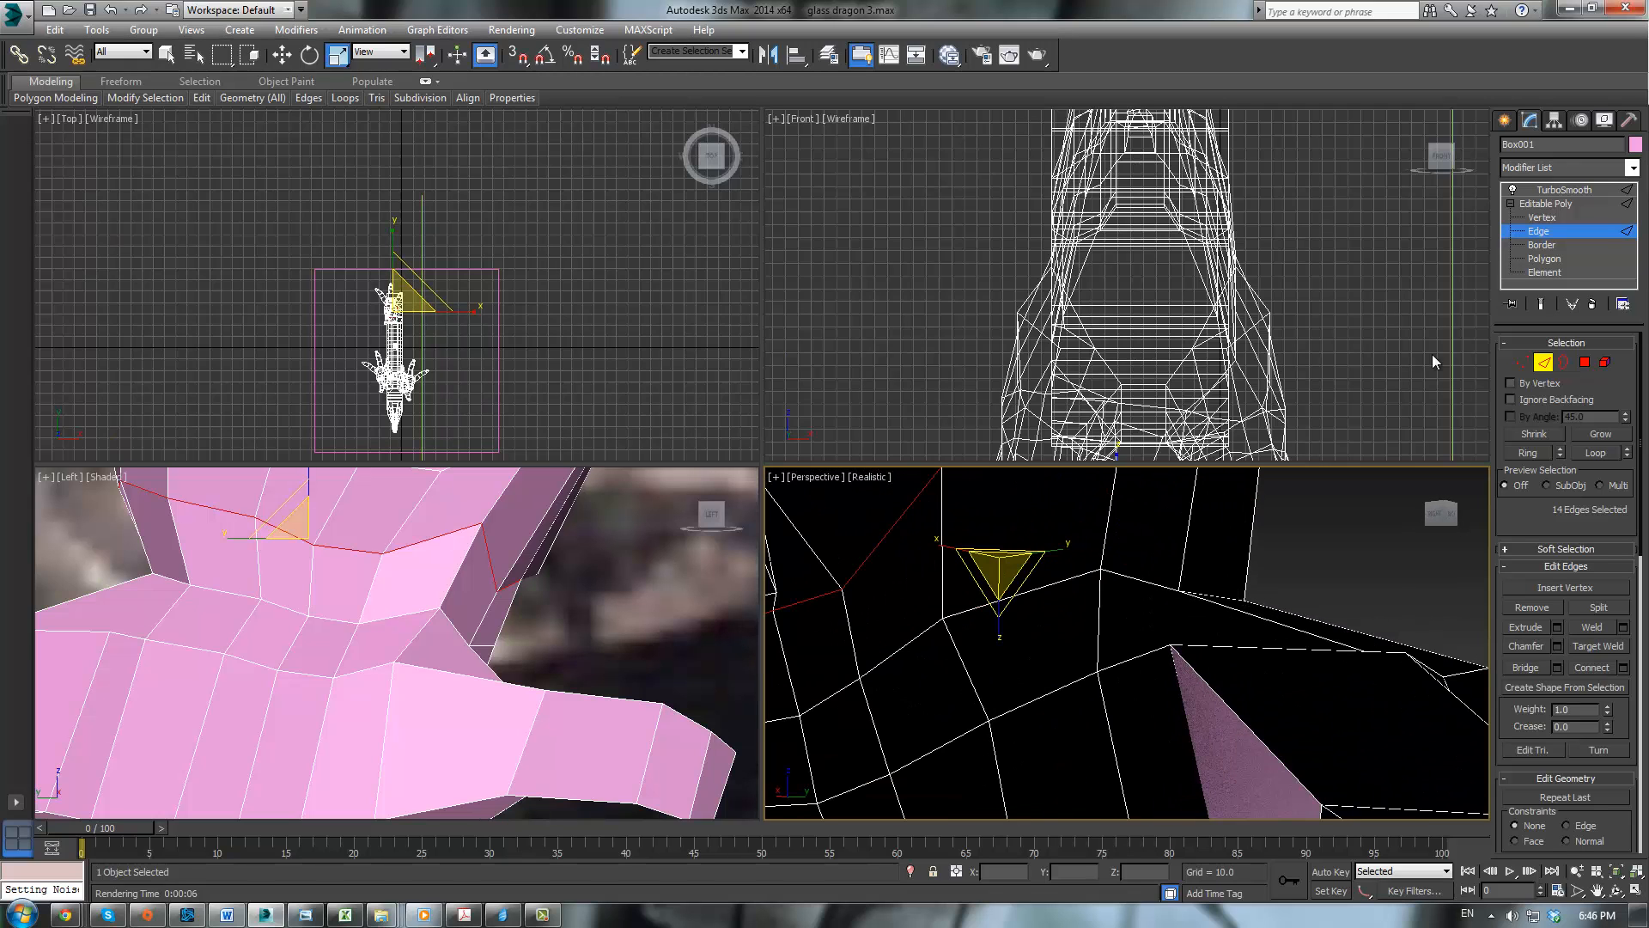
Step: Reposition the uneven vertex on the far side of the raised ankle loop, moving it up and slightly sideways to smooth the leg's contour
left_click(1521, 365)
middle_click_drag(872, 600, 999, 685, "alt")
left_click(928, 689)
key("w")
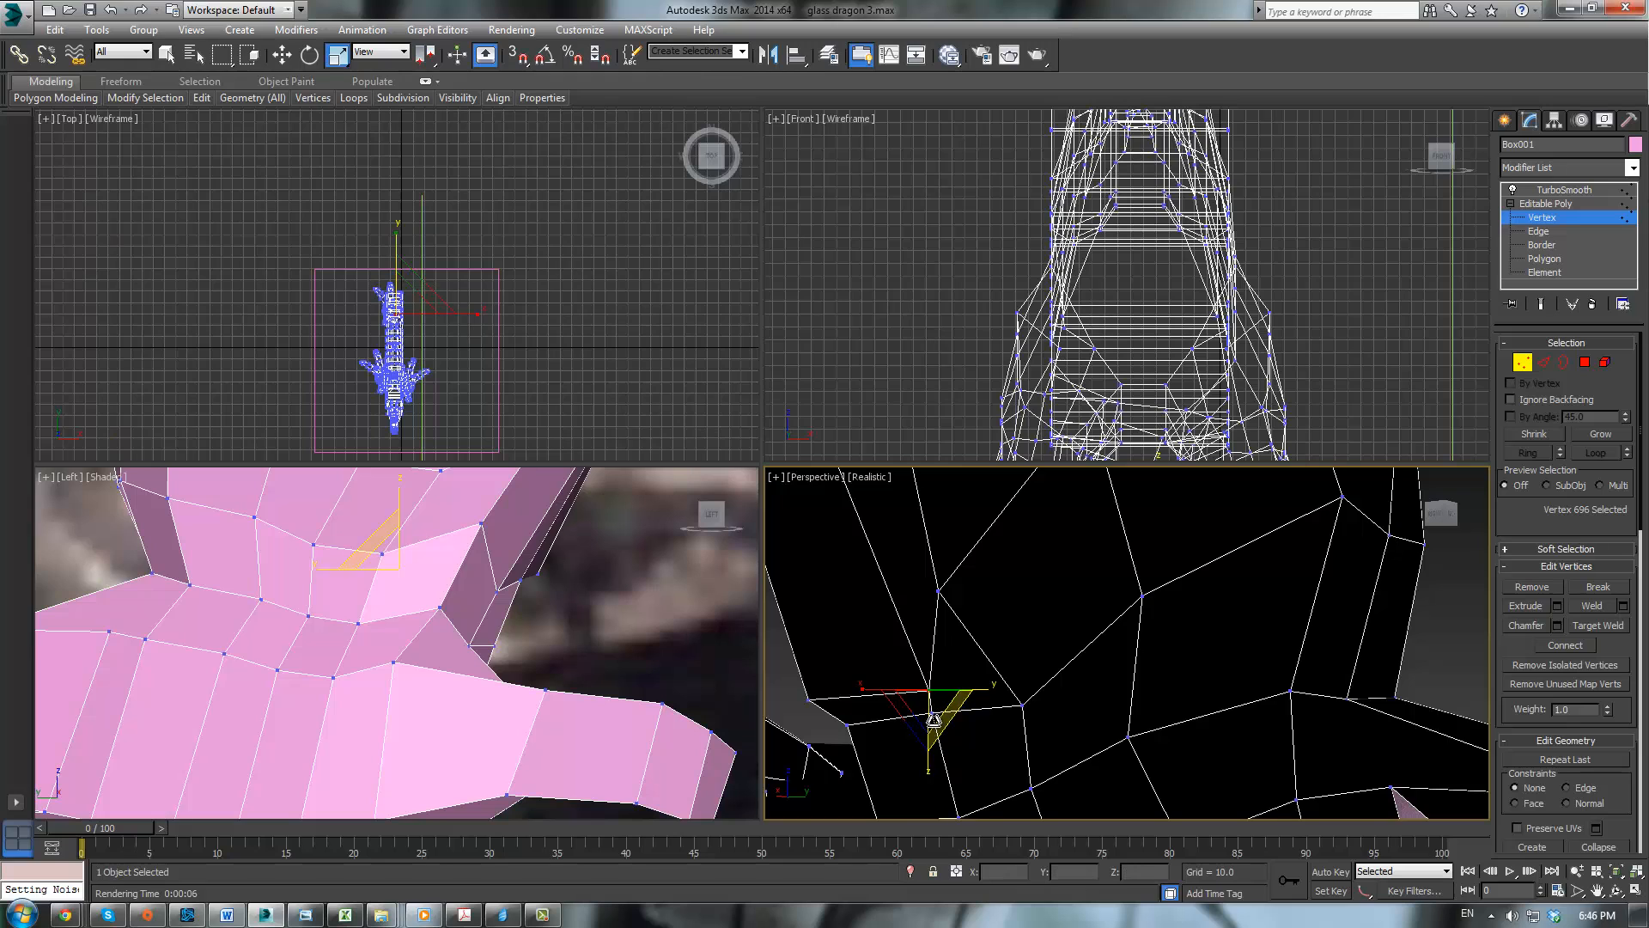
left_click_drag(931, 633, 934, 585)
middle_click_drag(934, 585, 1022, 578, "alt")
left_click_drag(1047, 577, 1020, 586)
scroll(966, 612, "down", 10)
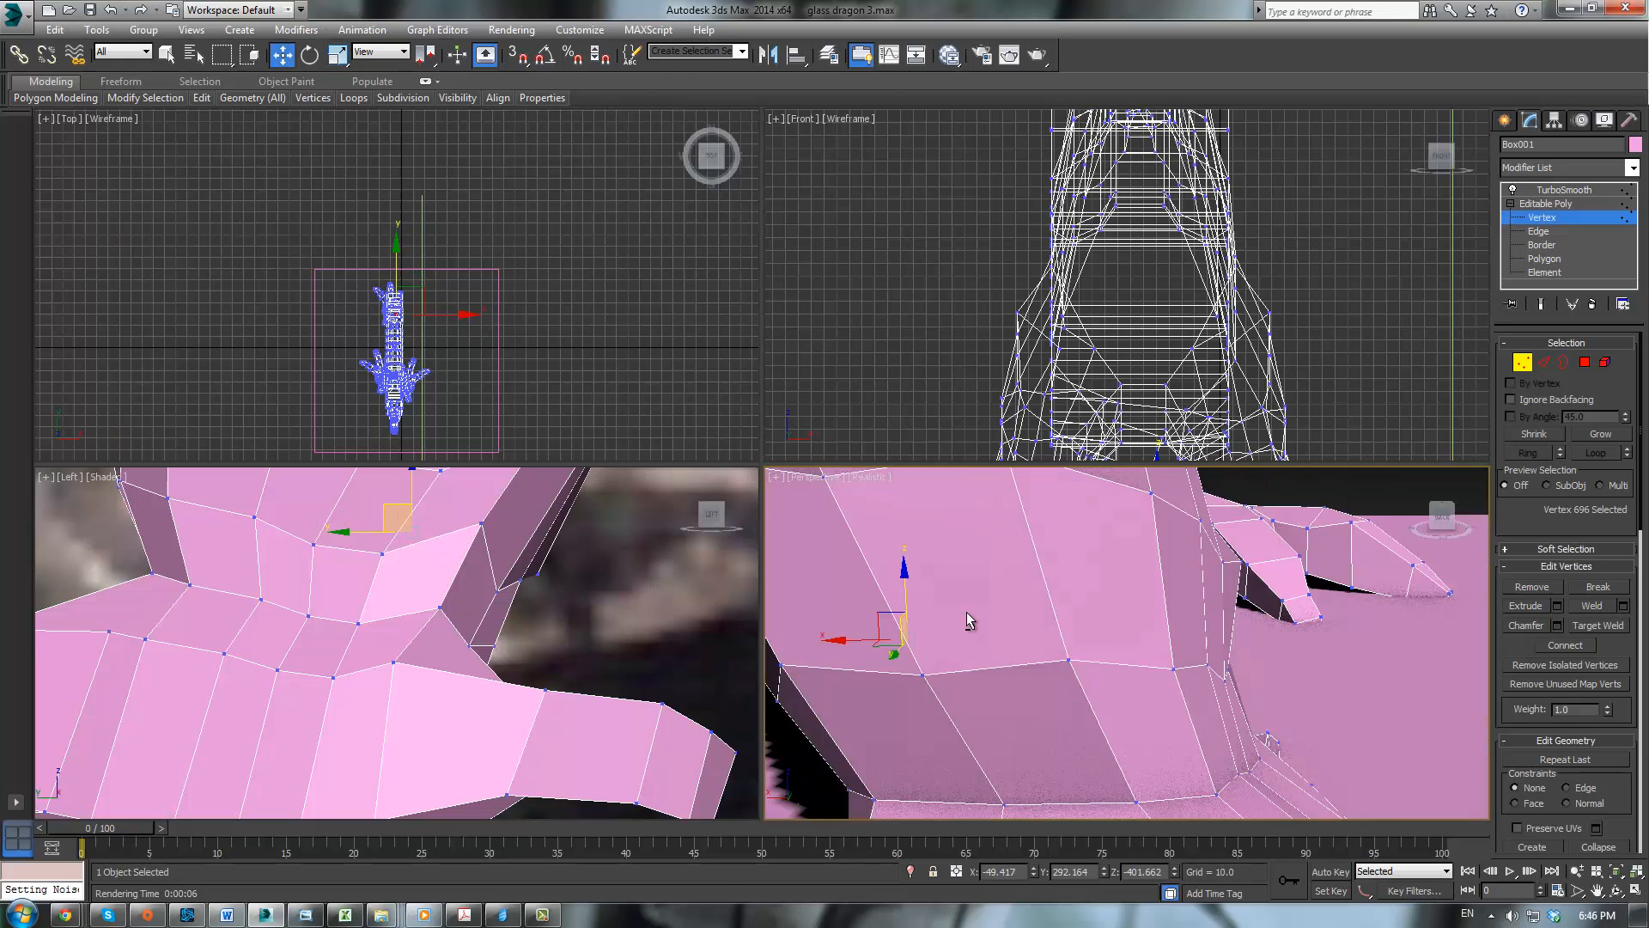
Step: Select the vertices of the front foot and lower leg and shift them about 7 units sideways along X
middle_click_drag(1182, 581, 960, 580, "alt")
scroll(1254, 549, "up", 2)
left_click_drag(1276, 730, 1276, 730)
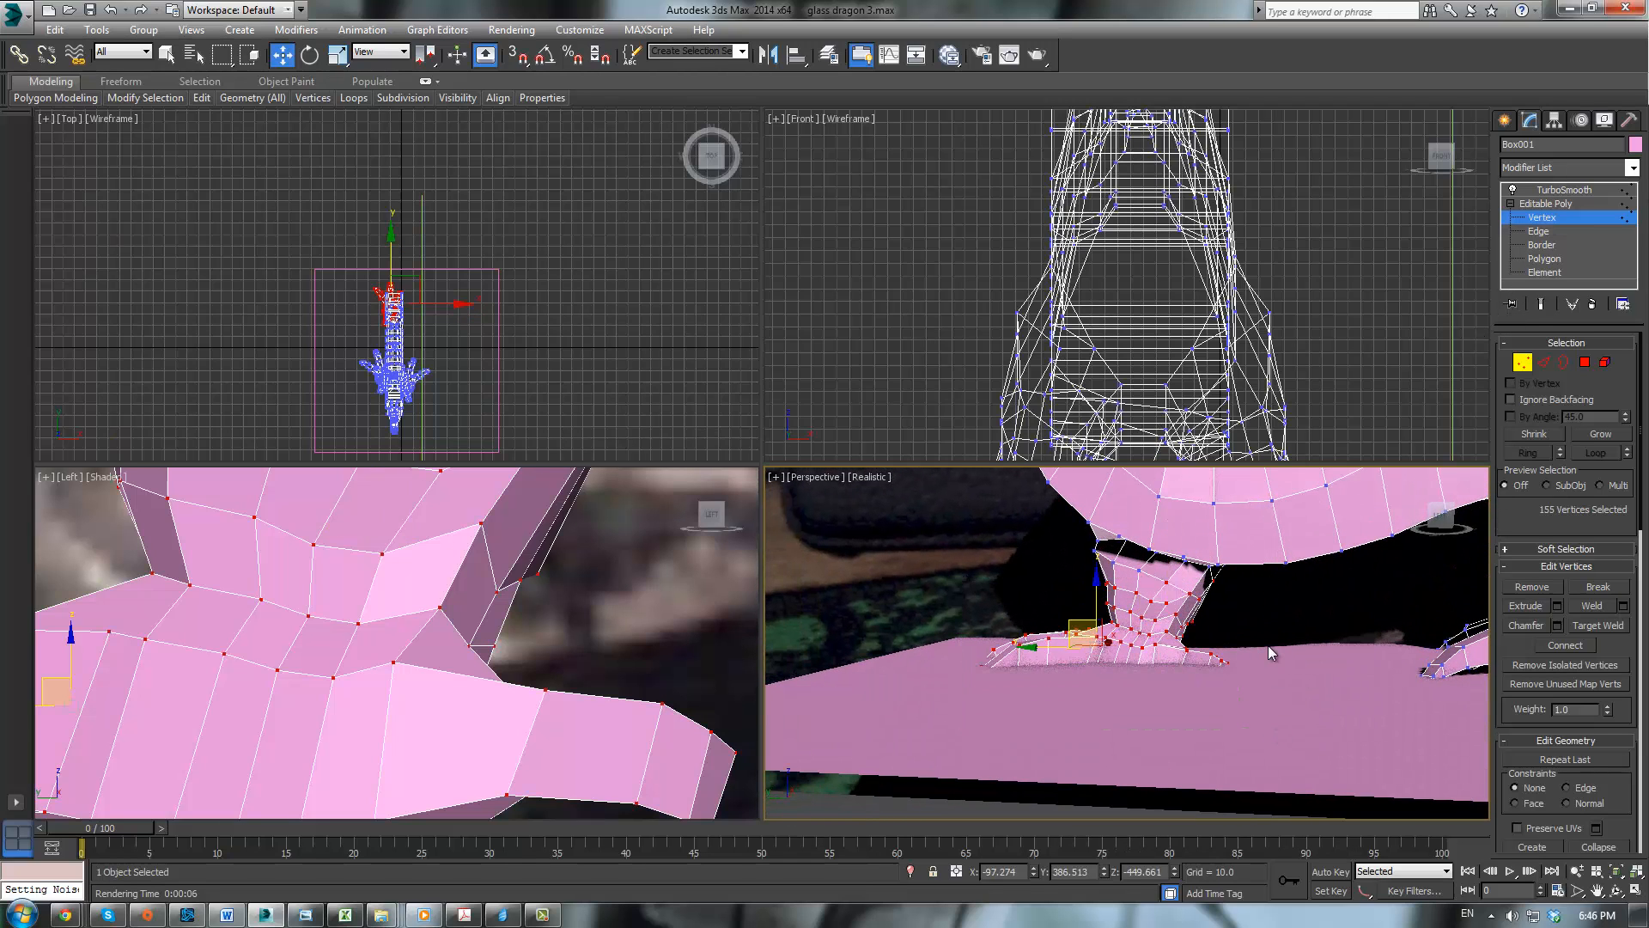
middle_click_drag(1267, 646, 1456, 652, "alt")
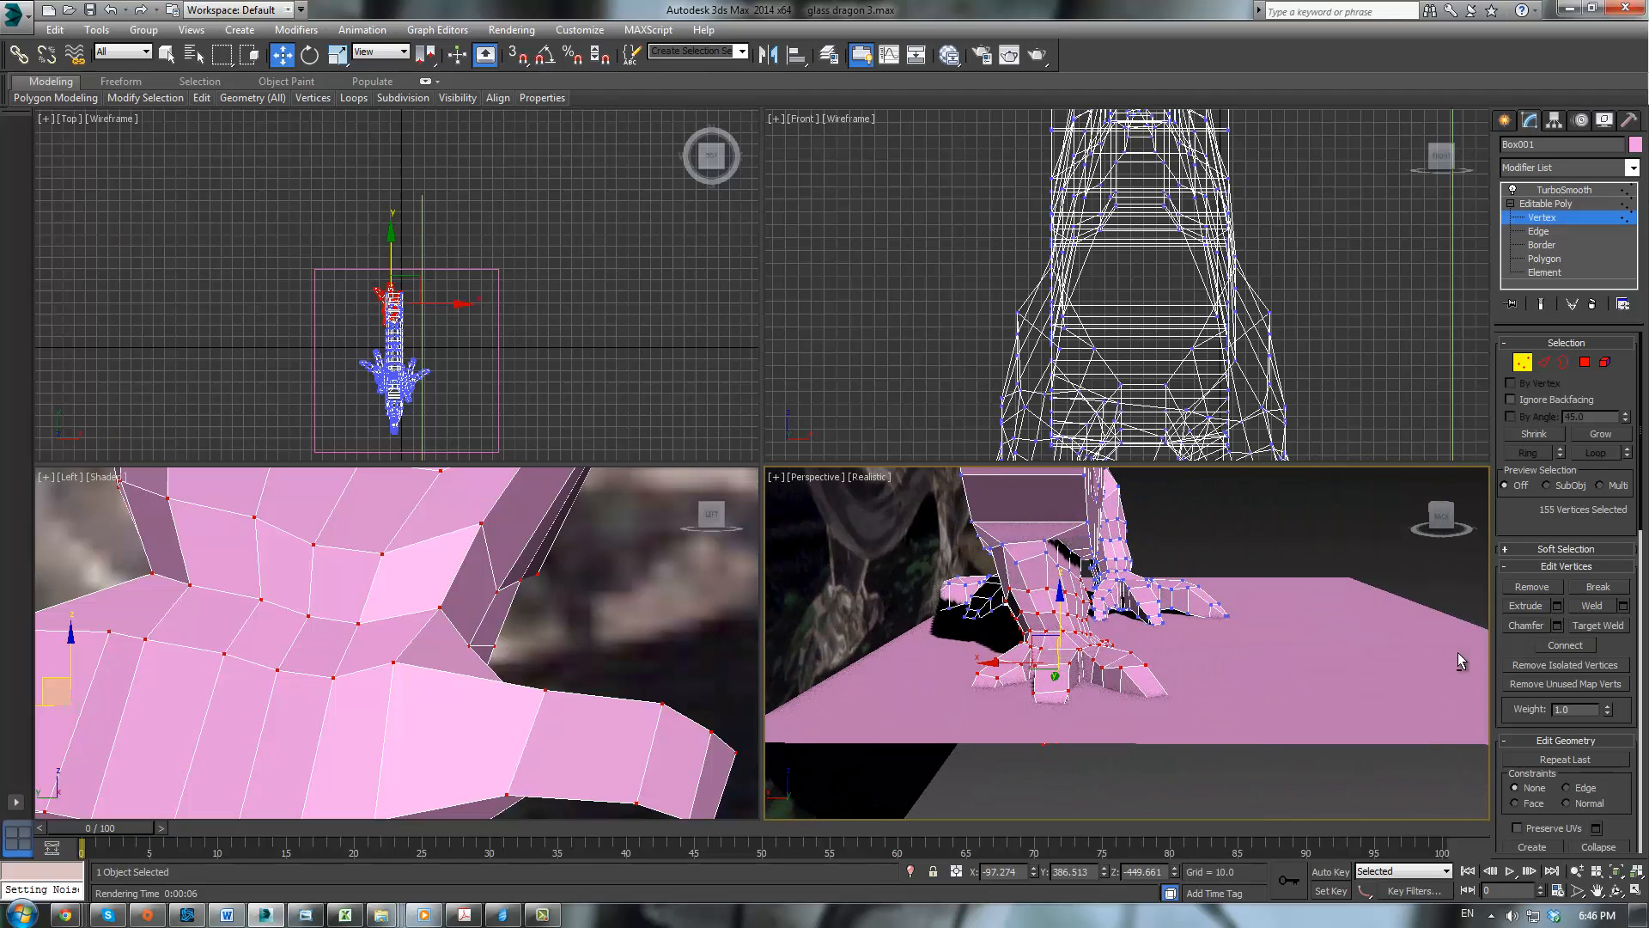
middle_click_drag(1037, 668, 1030, 787, "alt")
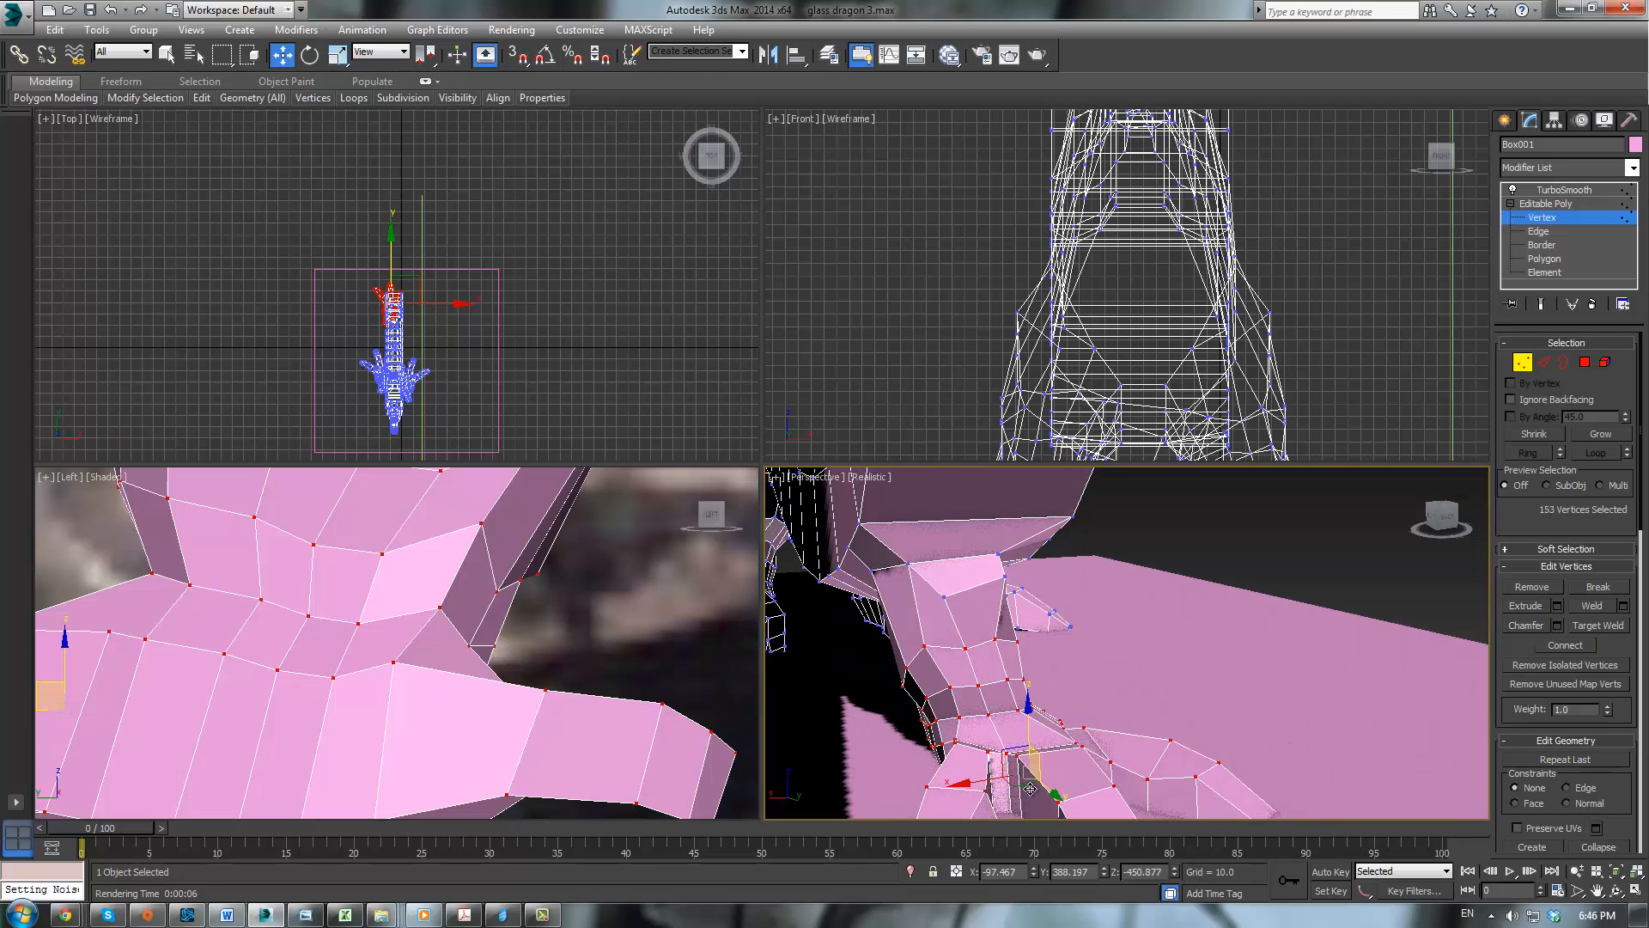
left_click_drag(989, 778, 977, 770)
middle_click_drag(978, 769, 921, 690, "alt")
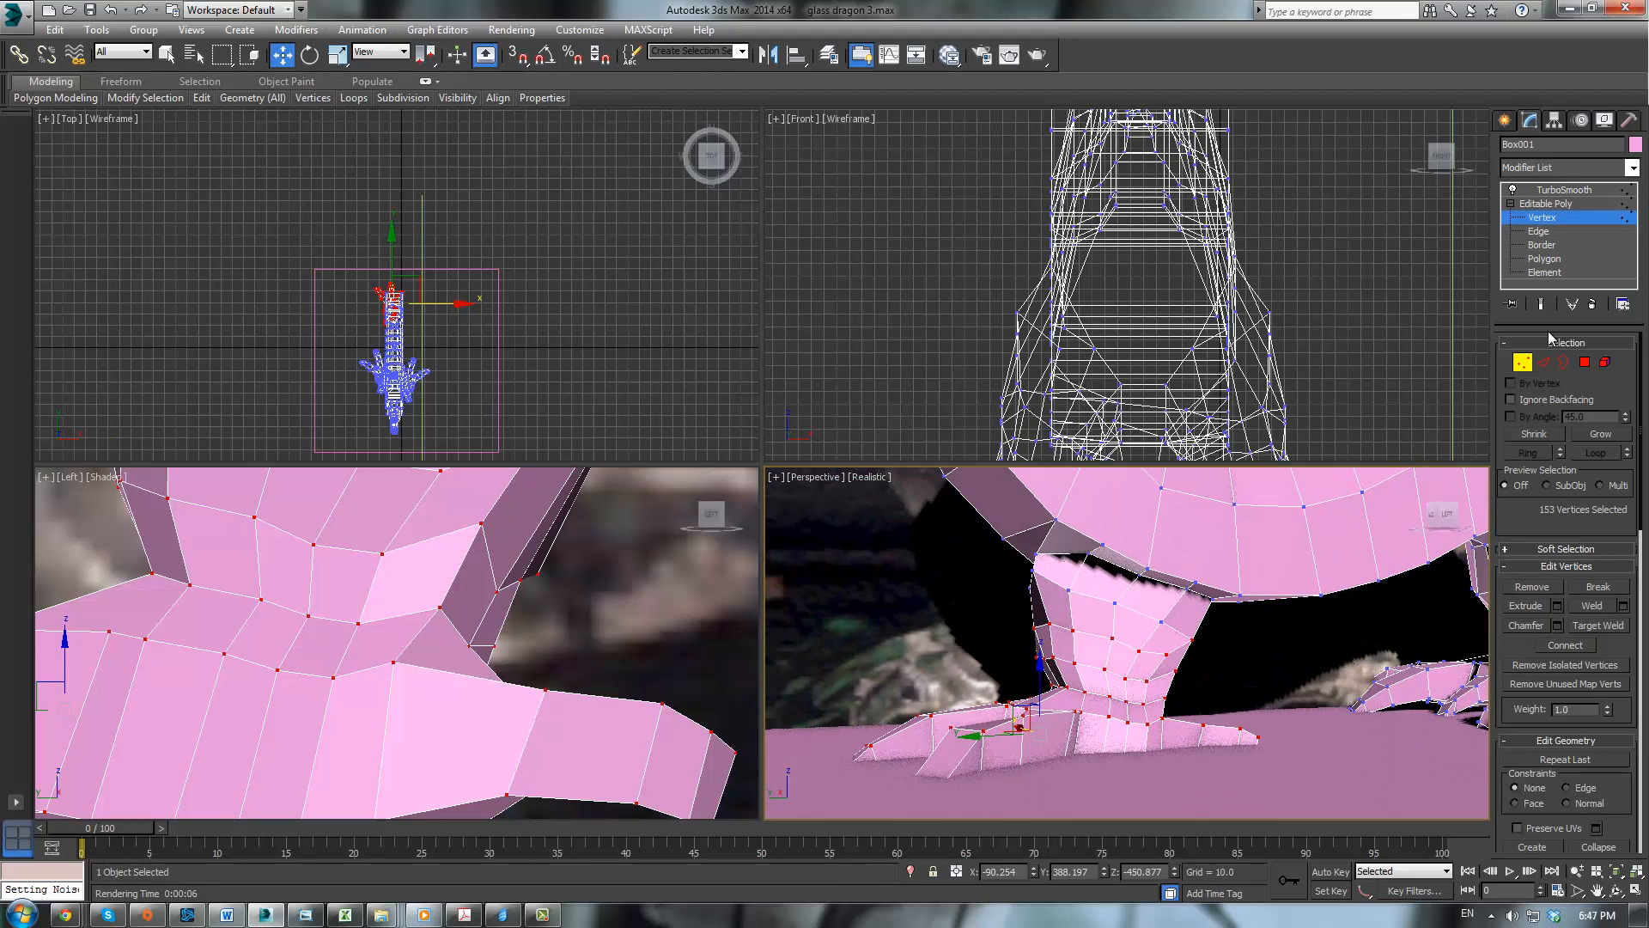
Step: Reduce the selection to the front foot's polygons below the ankle and shift them about 3.9 units along X
left_click(1583, 362)
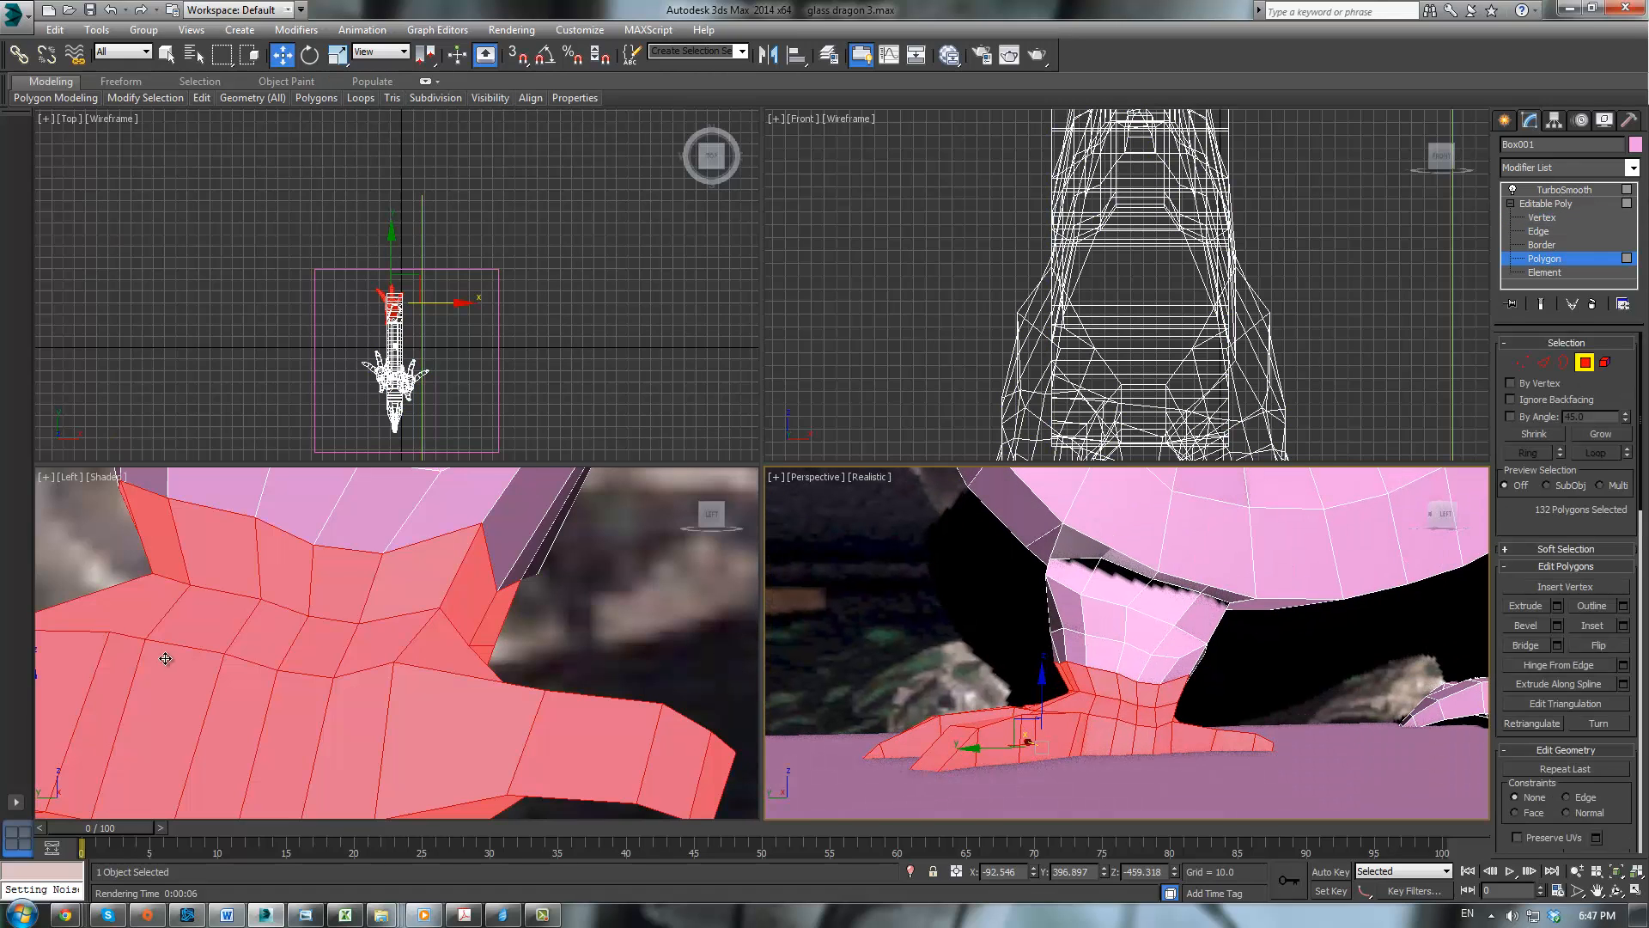
scroll(360, 666, "down", 4)
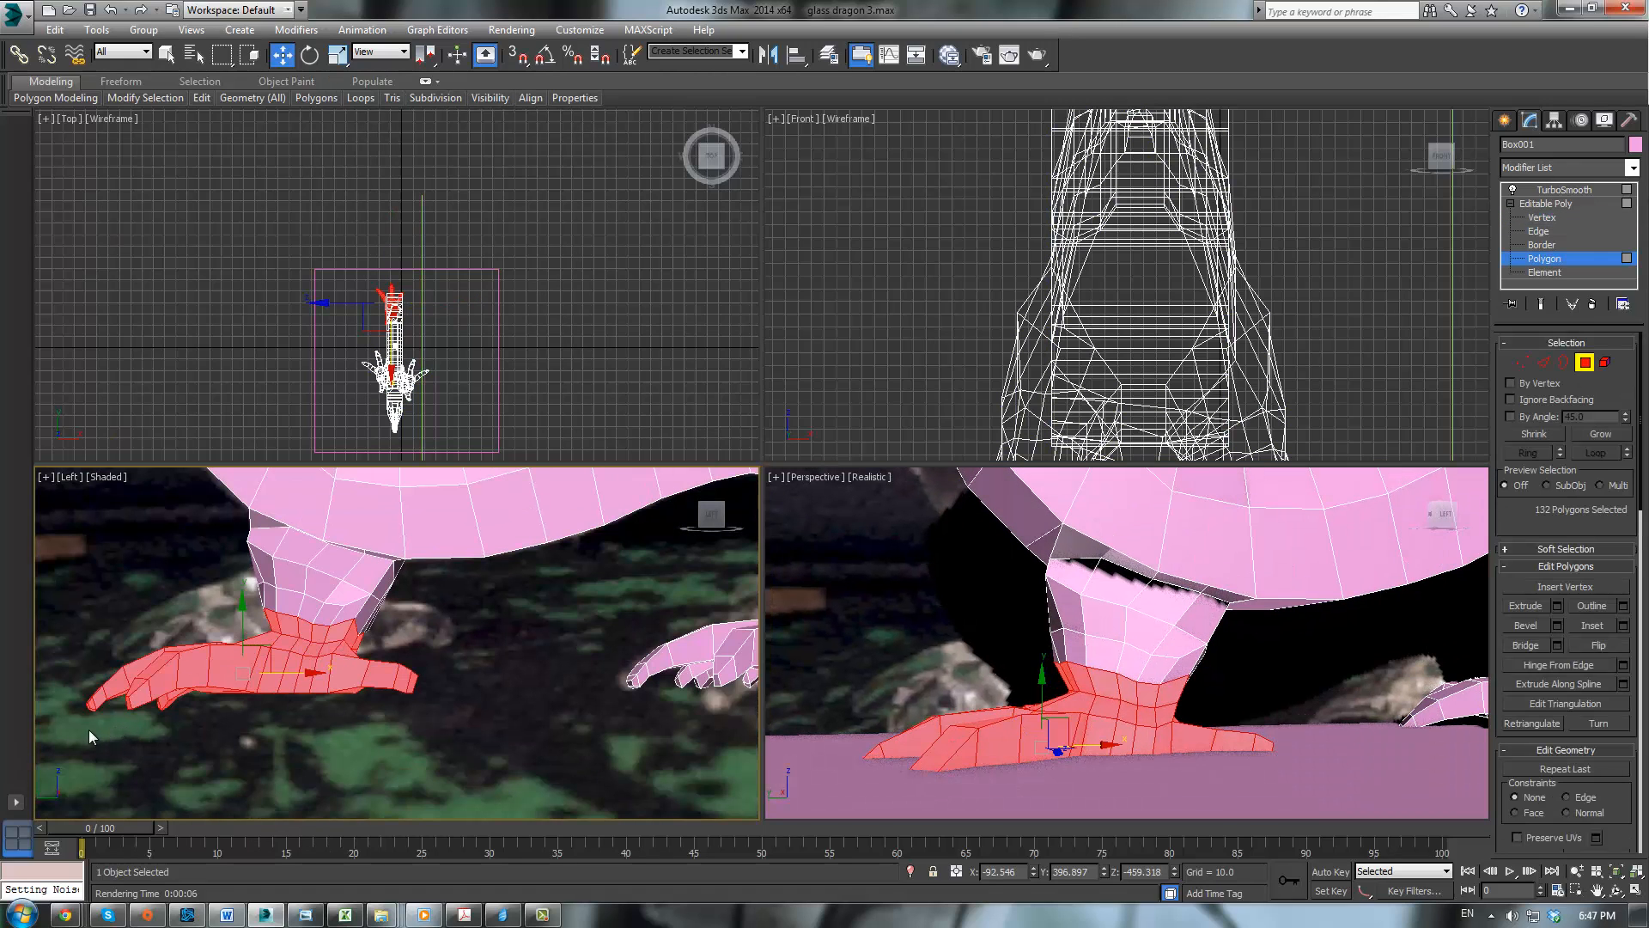
left_click_drag(527, 651, 529, 654)
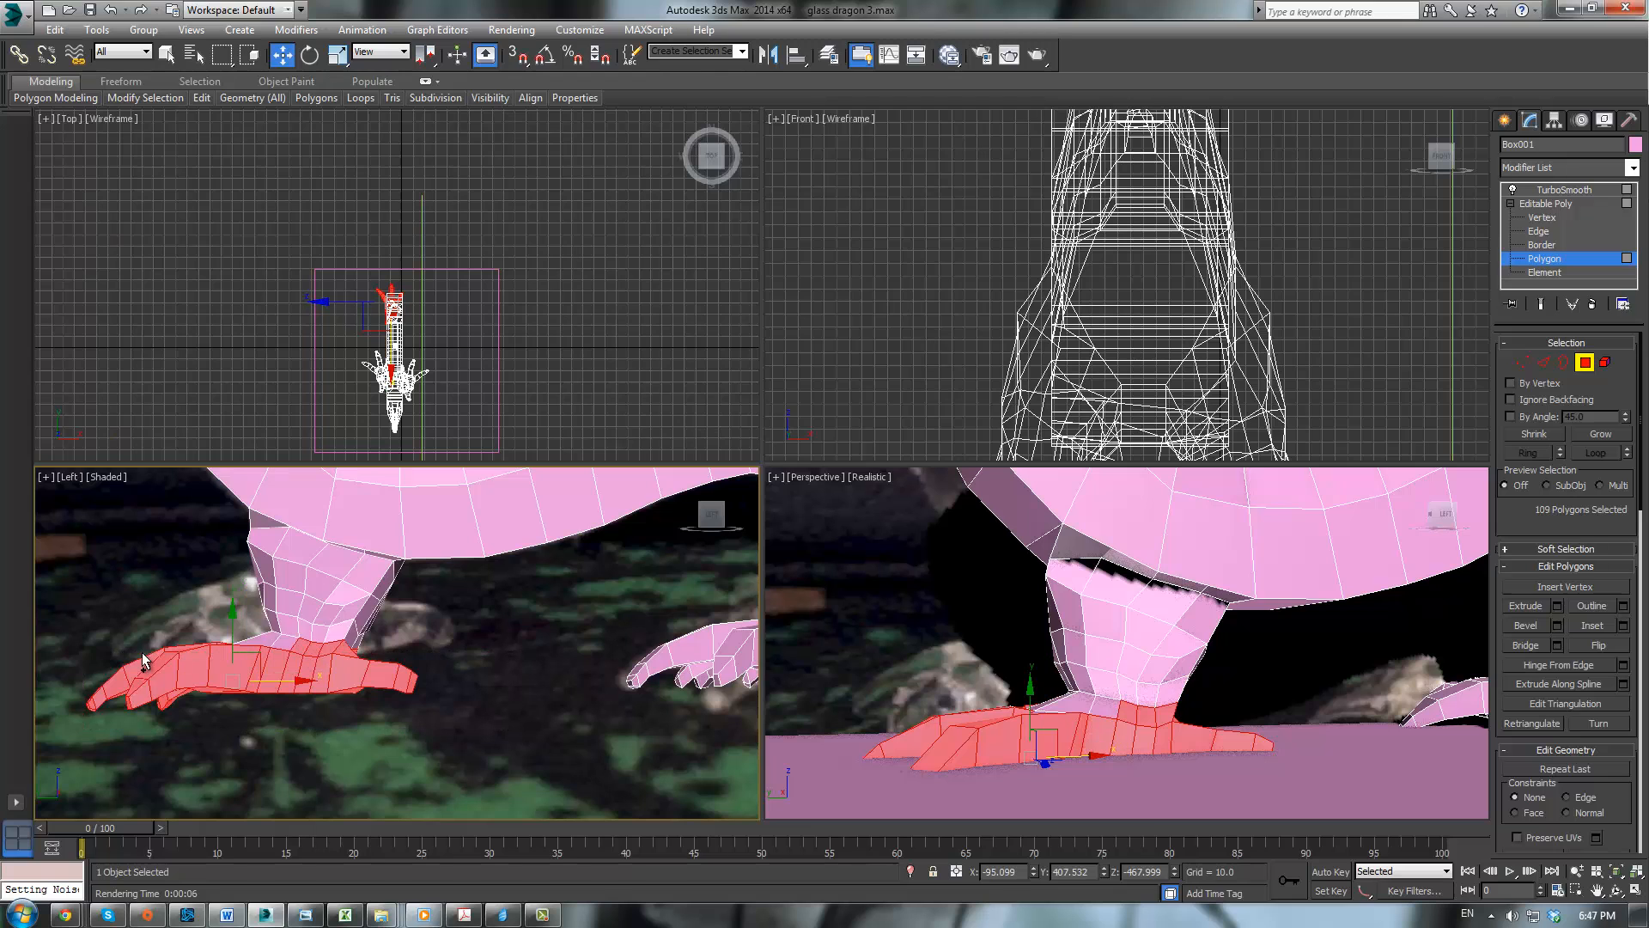
left_click_drag(287, 671, 287, 670, "ctrl")
middle_click_drag(1104, 675, 955, 783, "alt")
left_click_drag(951, 779, 948, 778)
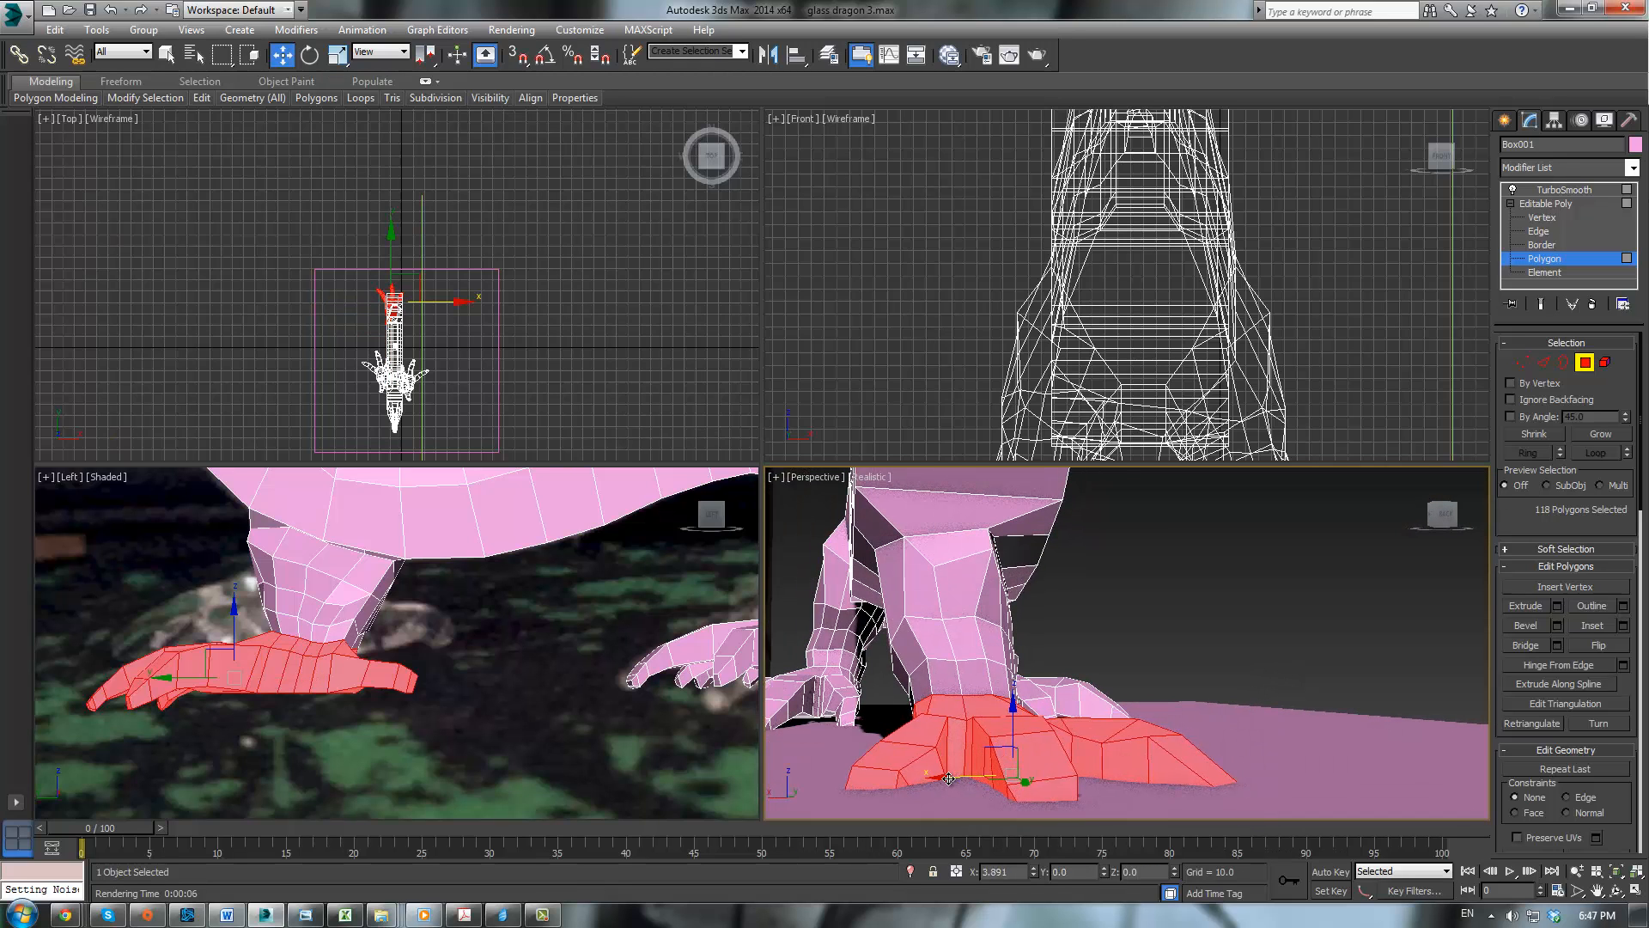
Step: Return the dragon to its TurboSmooth level and lower the ground plane to about Z -480.6 at the soles of the feet
middle_click_drag(1153, 631, 1150, 577, "alt")
scroll(1113, 629, "down", 8)
left_click(1543, 205)
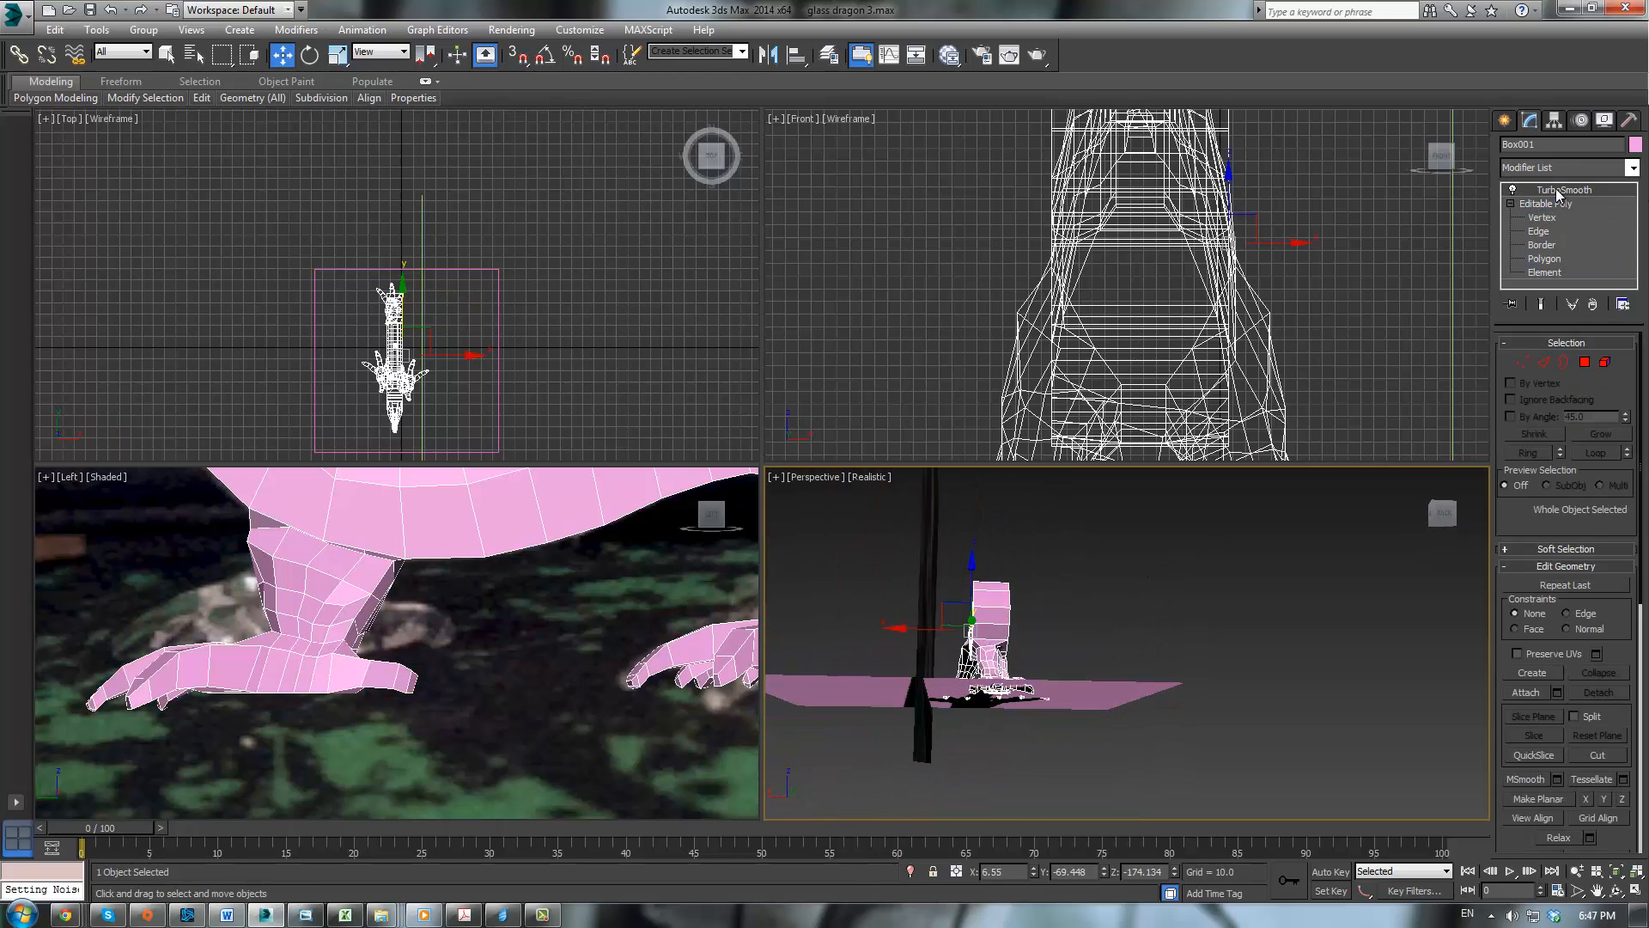
left_click(1557, 190)
left_click(1311, 611)
middle_click_drag(1310, 611, 1199, 663, "alt")
left_click(1134, 699)
scroll(1193, 670, "up", 5)
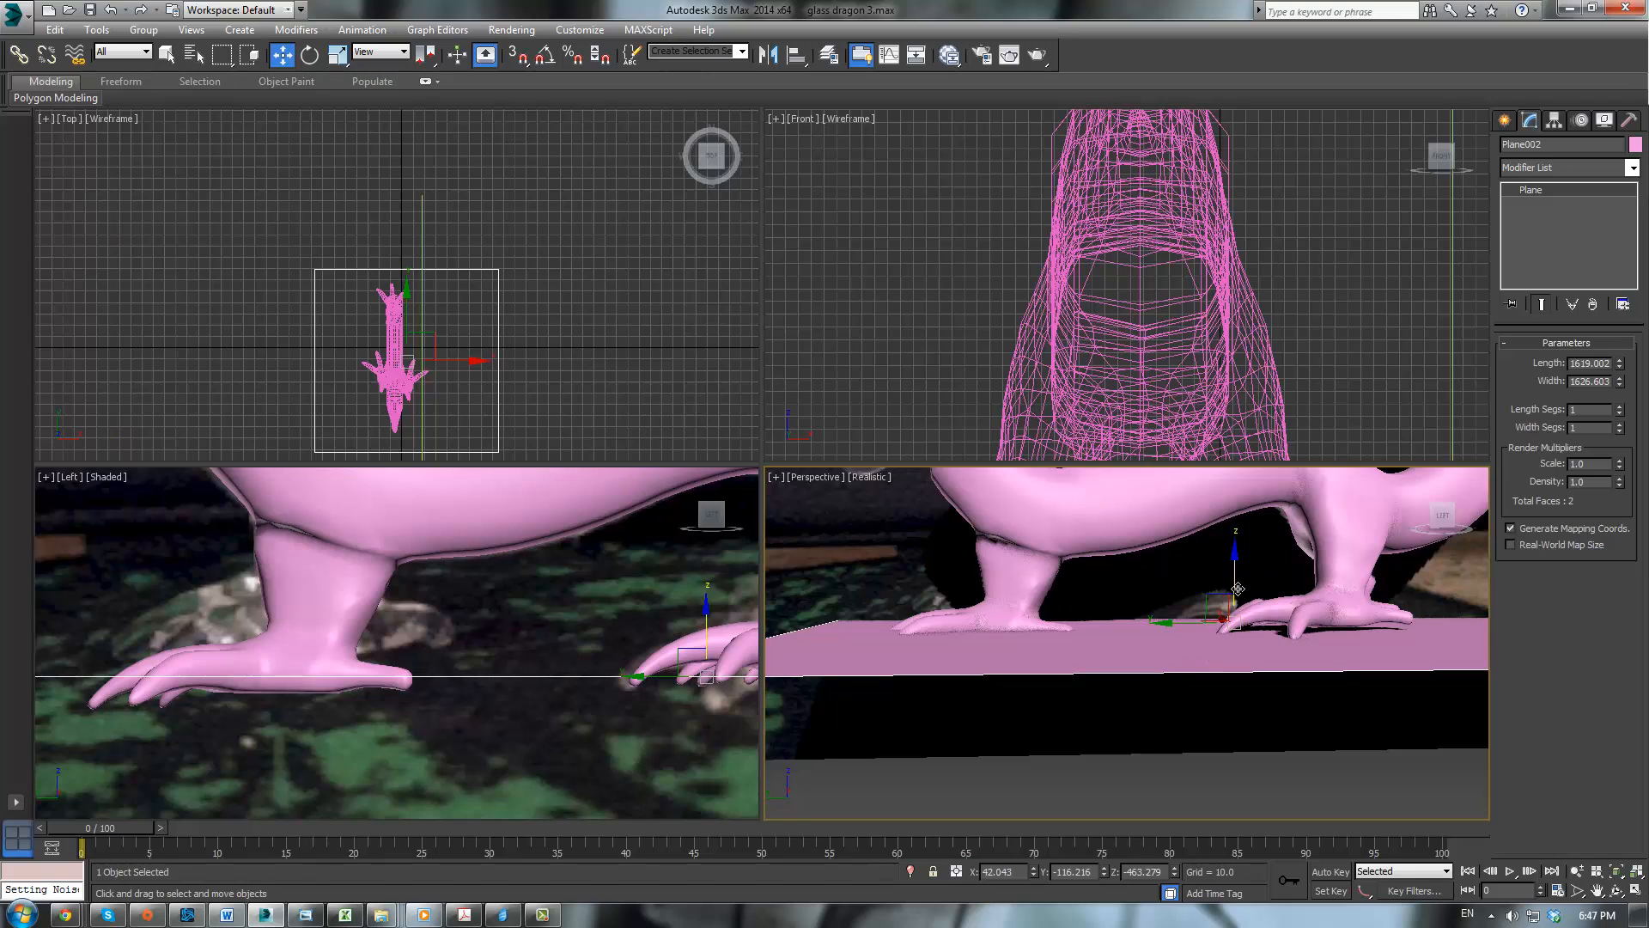
left_click_drag(1237, 587, 1235, 586)
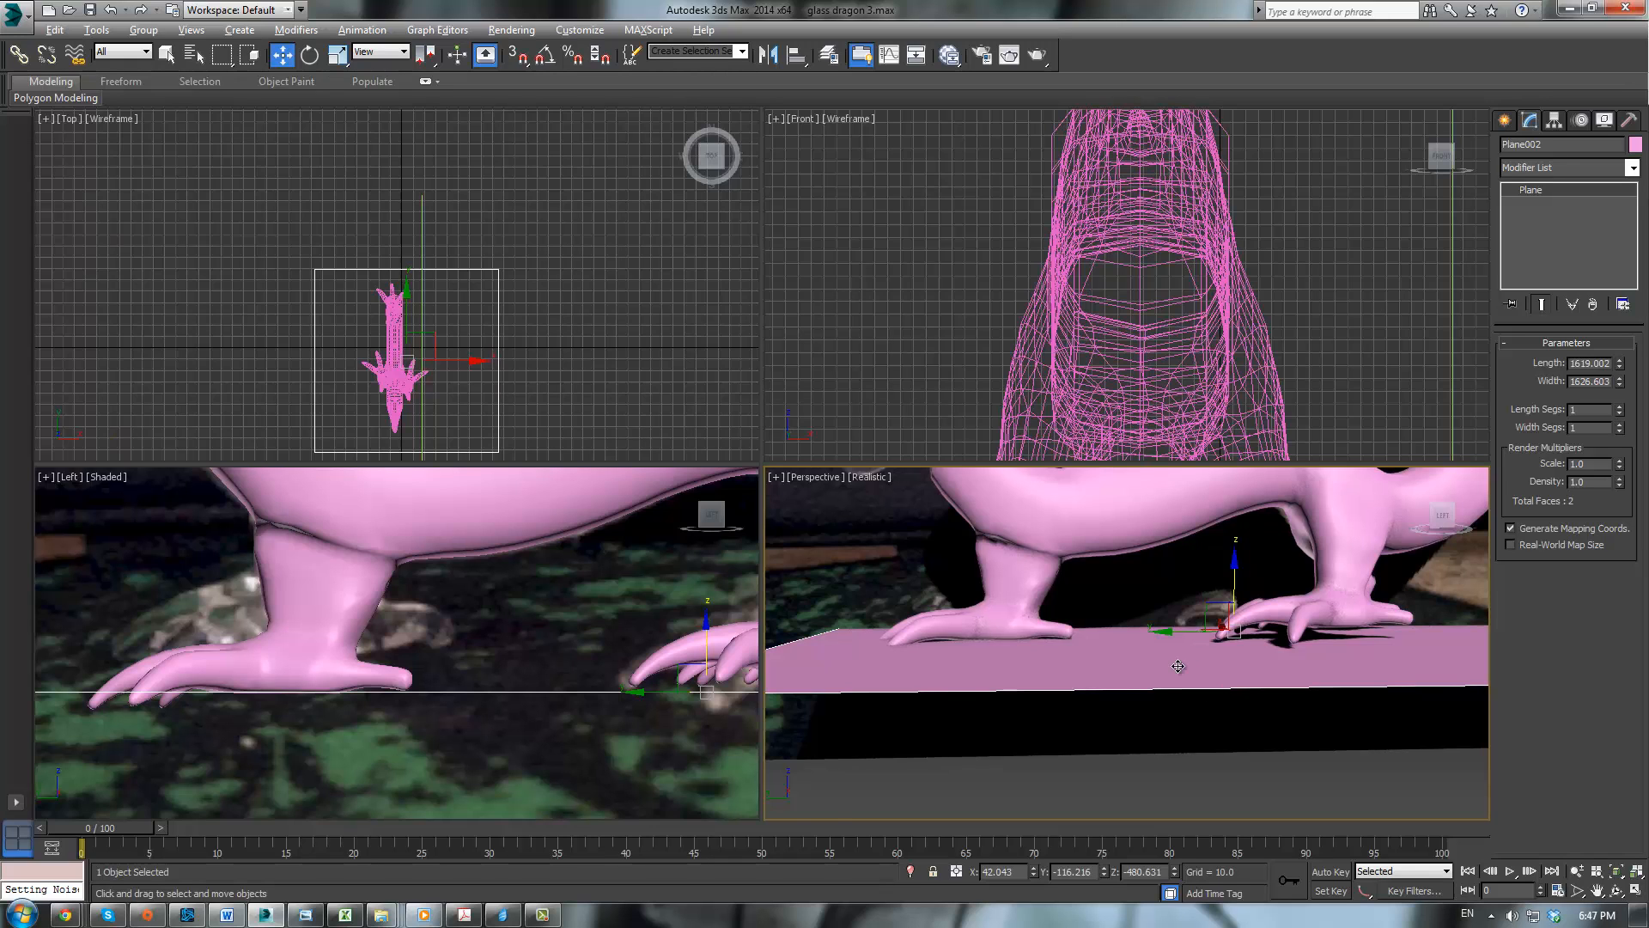
Step: Check the feet against the ground plane and set the dragon's TurboSmooth iterations to 2
middle_click_drag(1178, 665, 1090, 607, "alt")
left_click(1285, 692)
scroll(1186, 657, "down", 3)
scroll(1134, 606, "down", 2)
middle_click_drag(1094, 609, 1157, 631, "alt")
scroll(1157, 631, "up", 6)
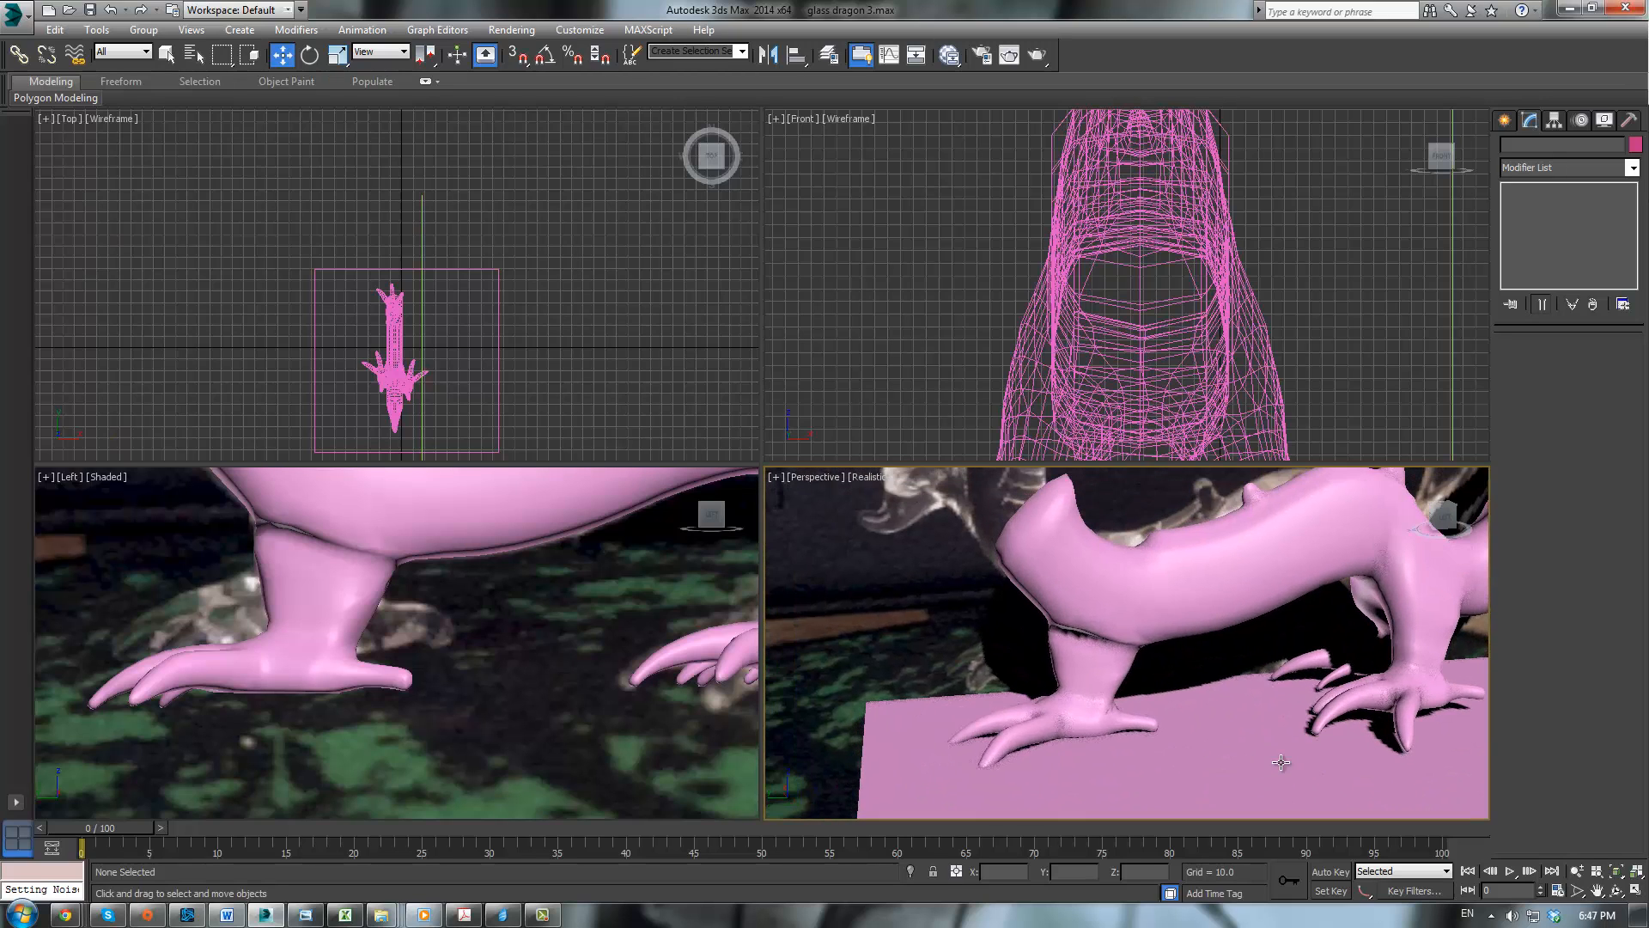
middle_click_drag(1208, 700, 993, 579, "alt")
scroll(1277, 685, "down", 4)
scroll(1298, 650, "up", 5)
left_click(992, 579)
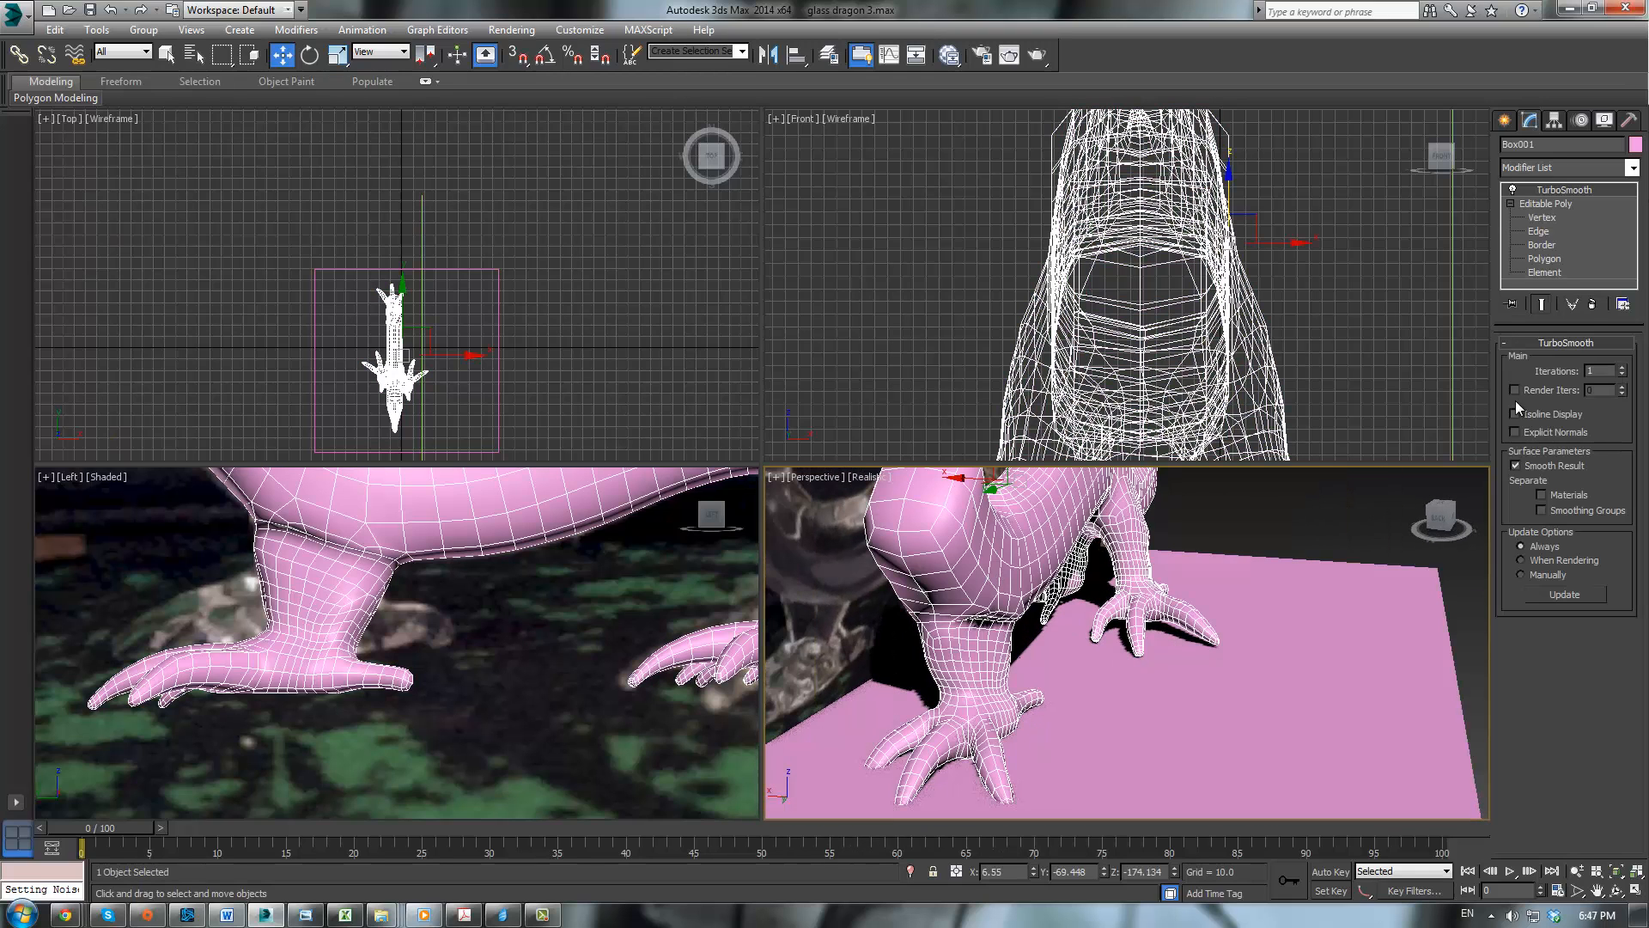
left_click(1622, 367)
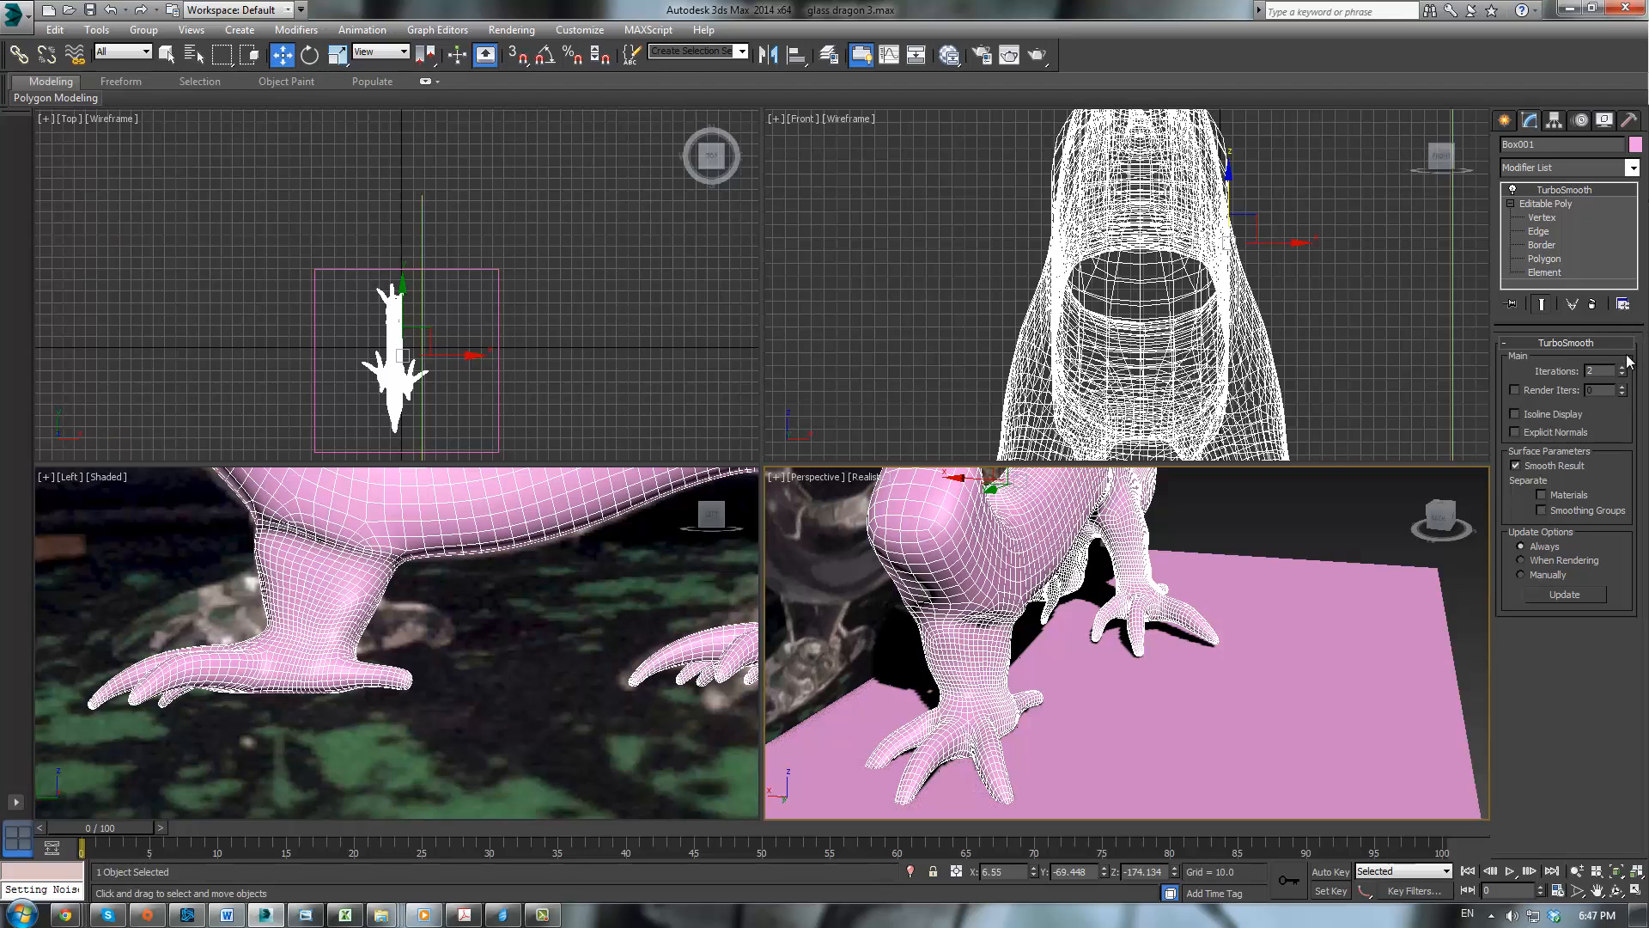
Step: Select the three Editable Poly vertices in the crease where the shortened front leg meets the body
left_click(1545, 203)
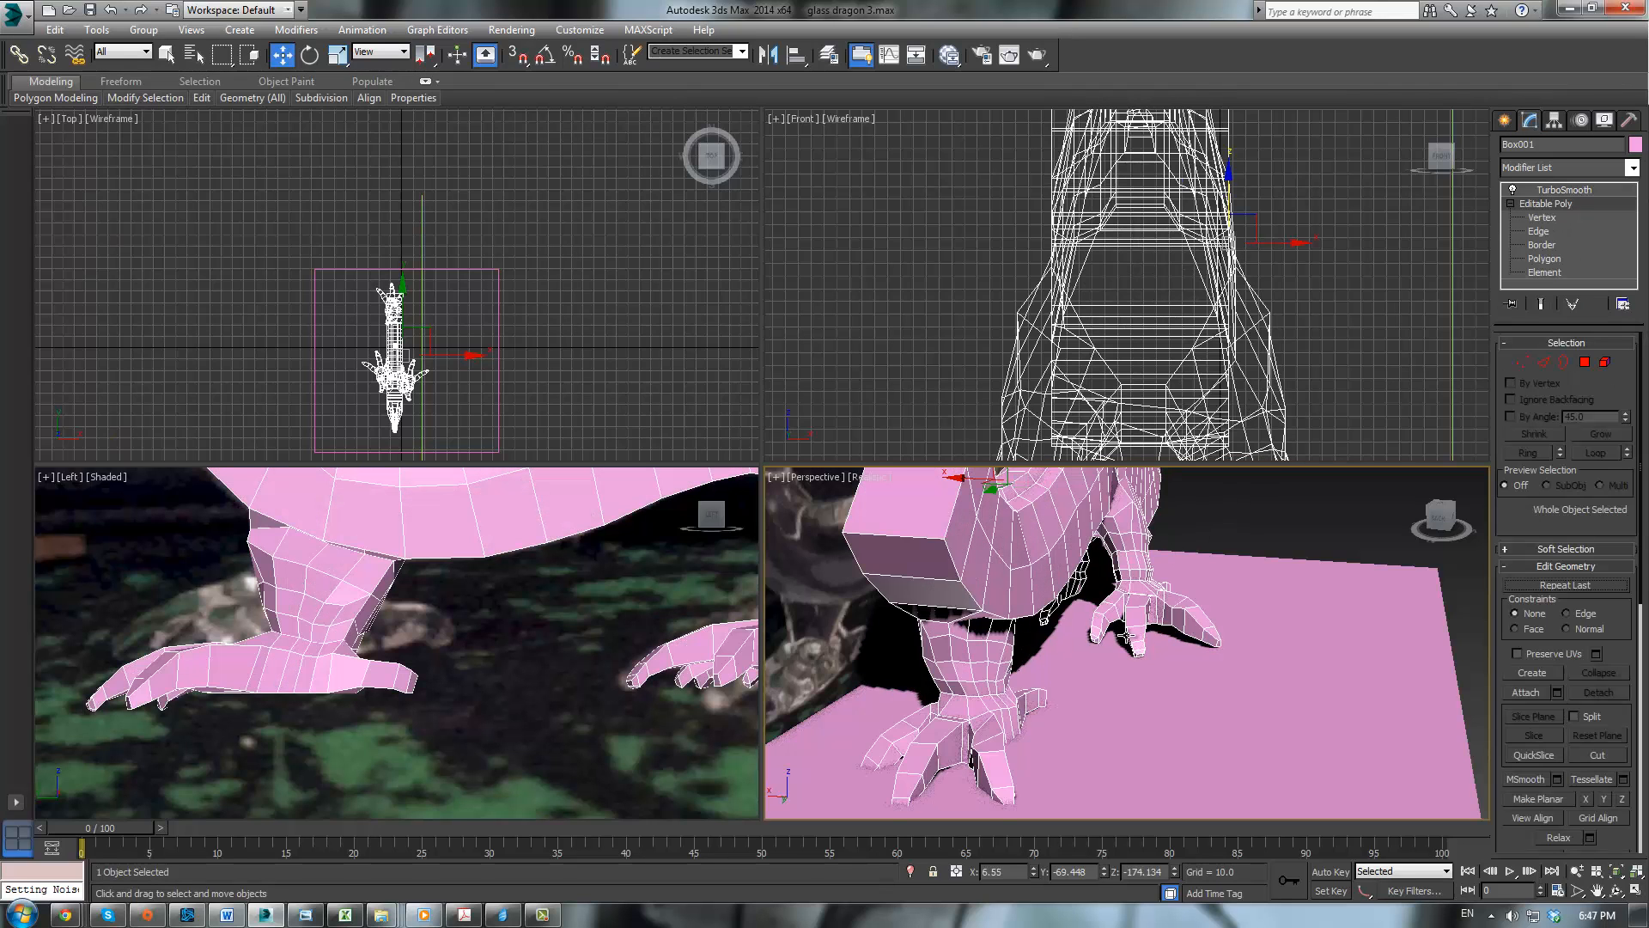
middle_click_drag(1142, 513, 1396, 508, "alt")
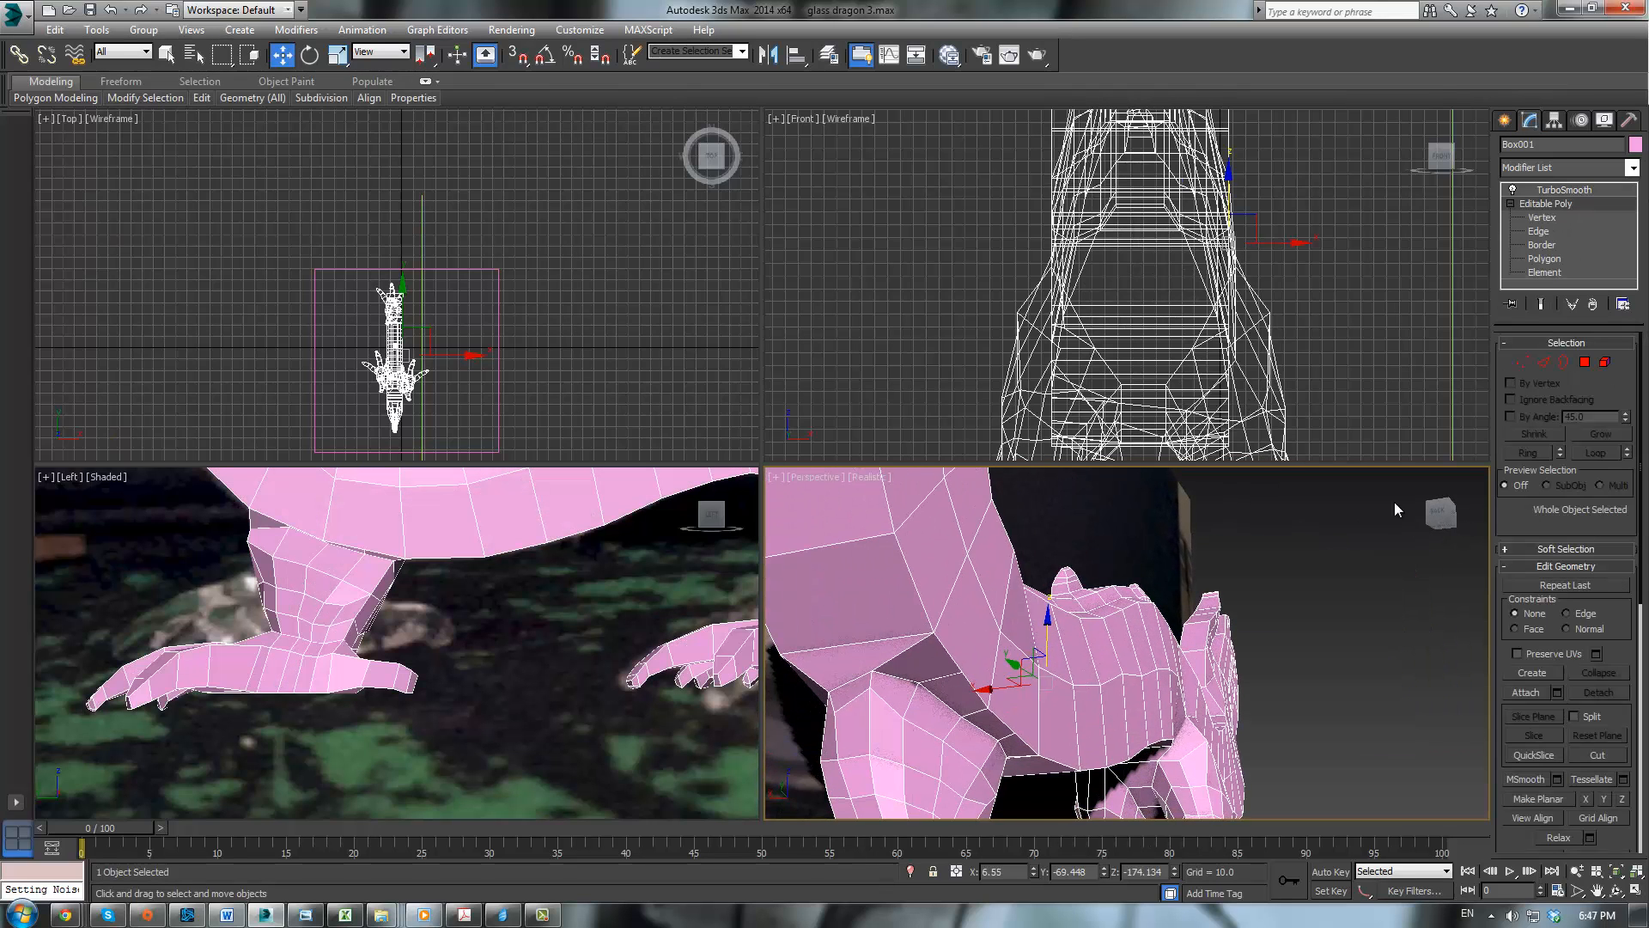
left_click(1522, 362)
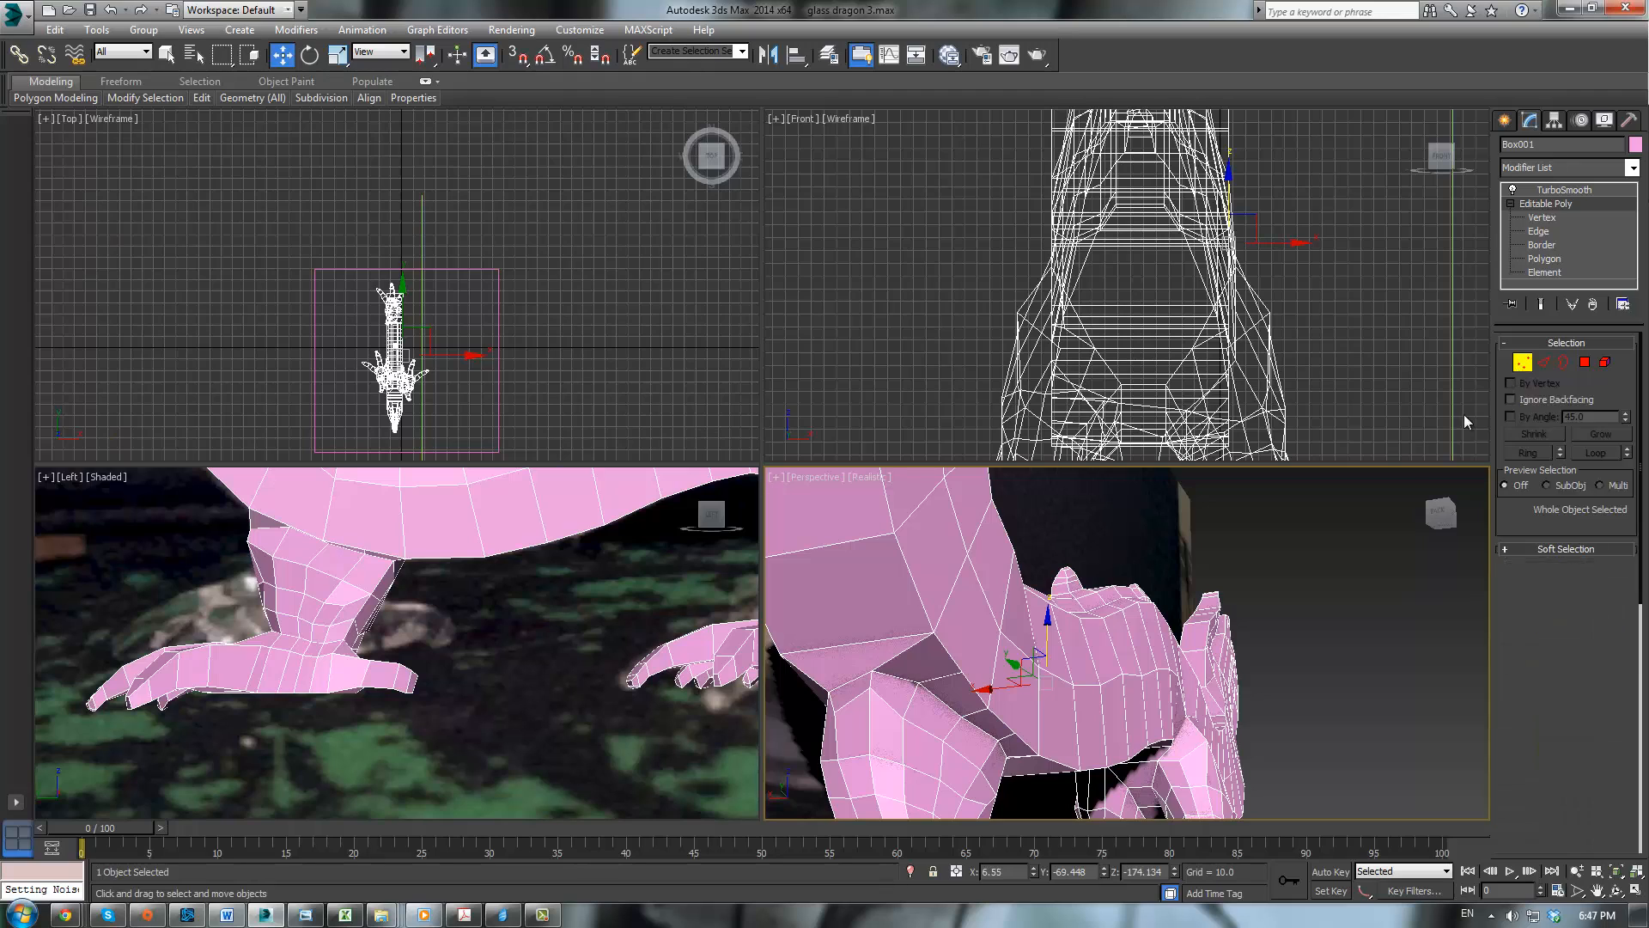
left_click(961, 668)
left_click(987, 710, "ctrl")
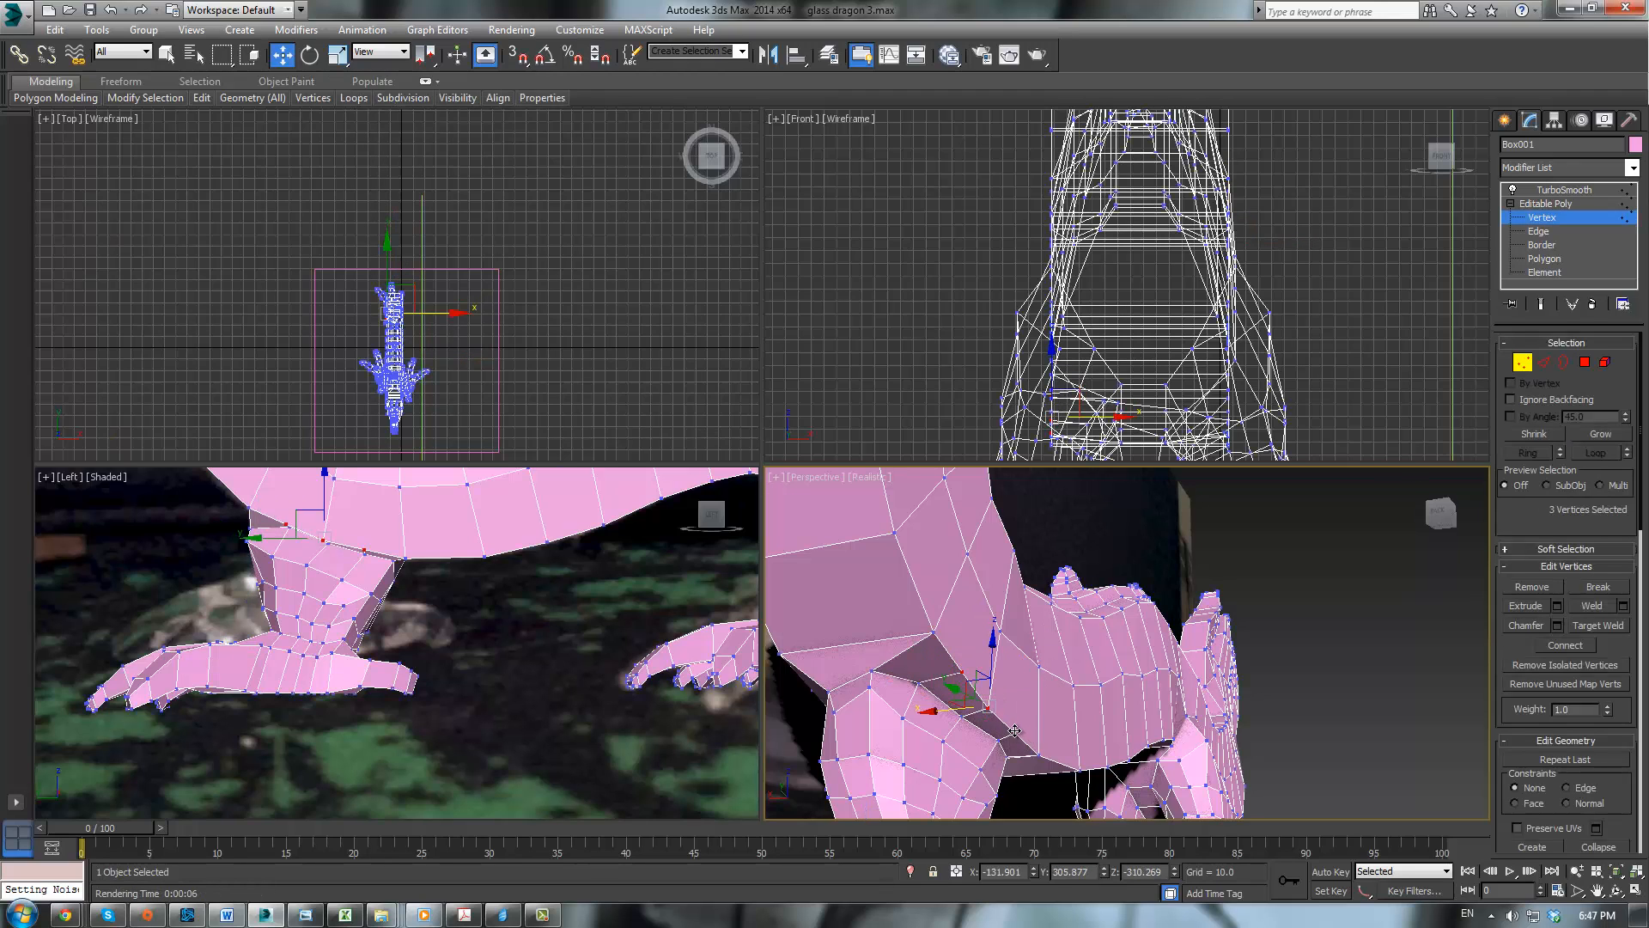
middle_click_drag(976, 689, 964, 625)
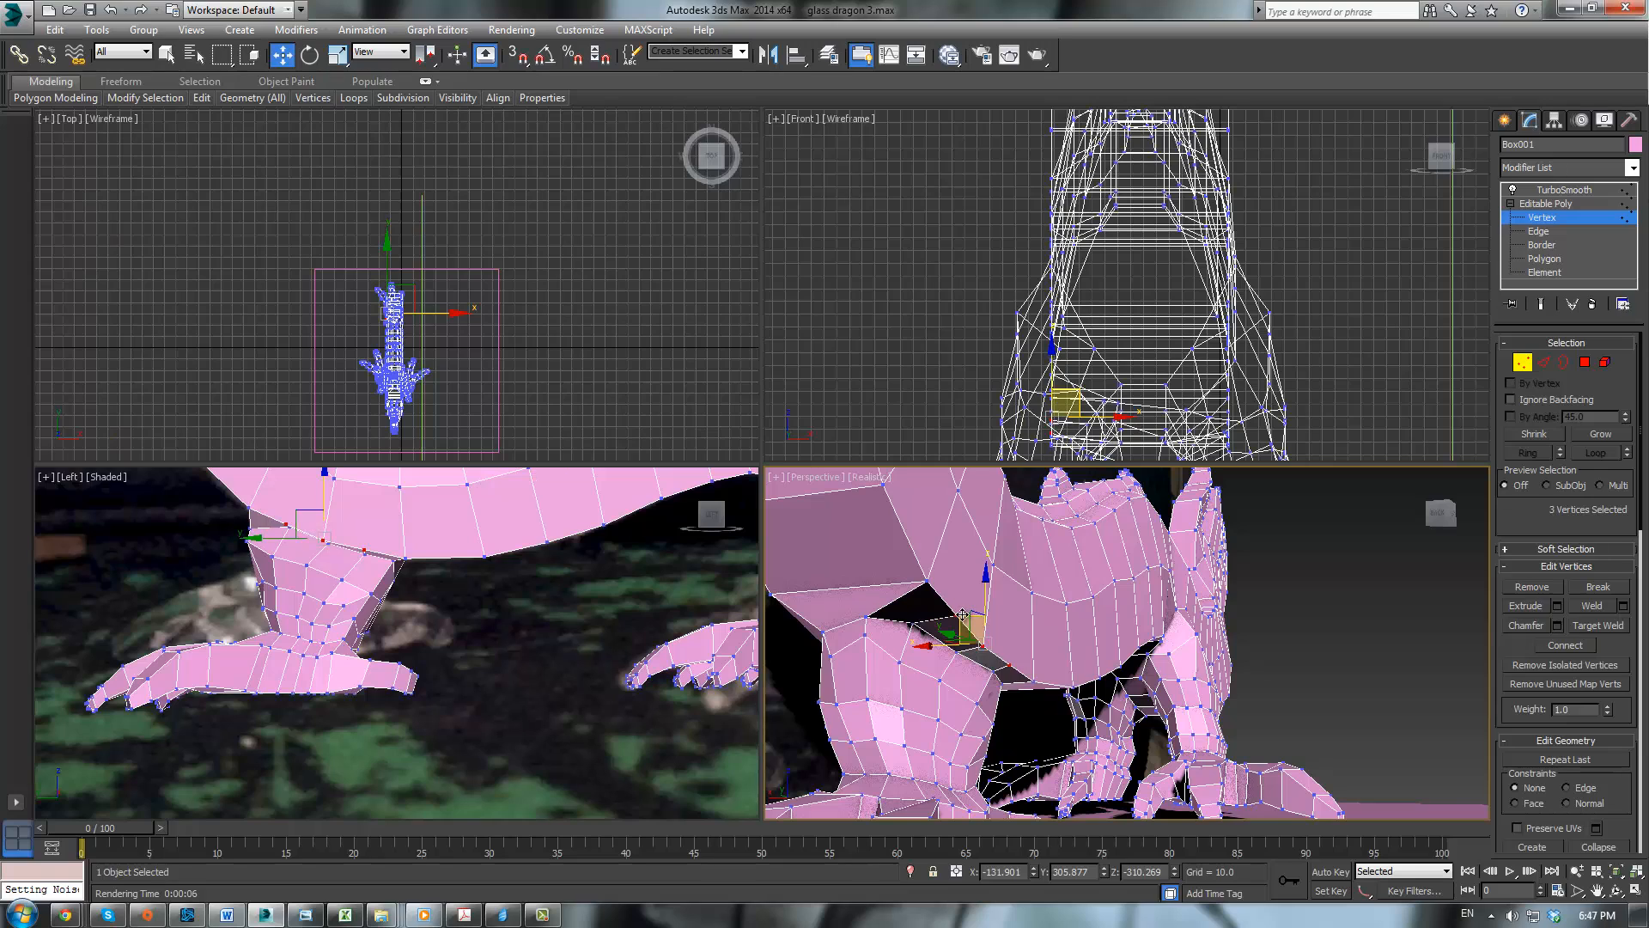
Step: Move the vertex where the rear of the front leg meets the belly slightly up and back
left_click_drag(962, 615, 1139, 639)
left_click(923, 579)
scroll(1138, 640, "down", 5)
middle_click_drag(1139, 640, 1104, 624, "alt")
scroll(1105, 624, "up", 3)
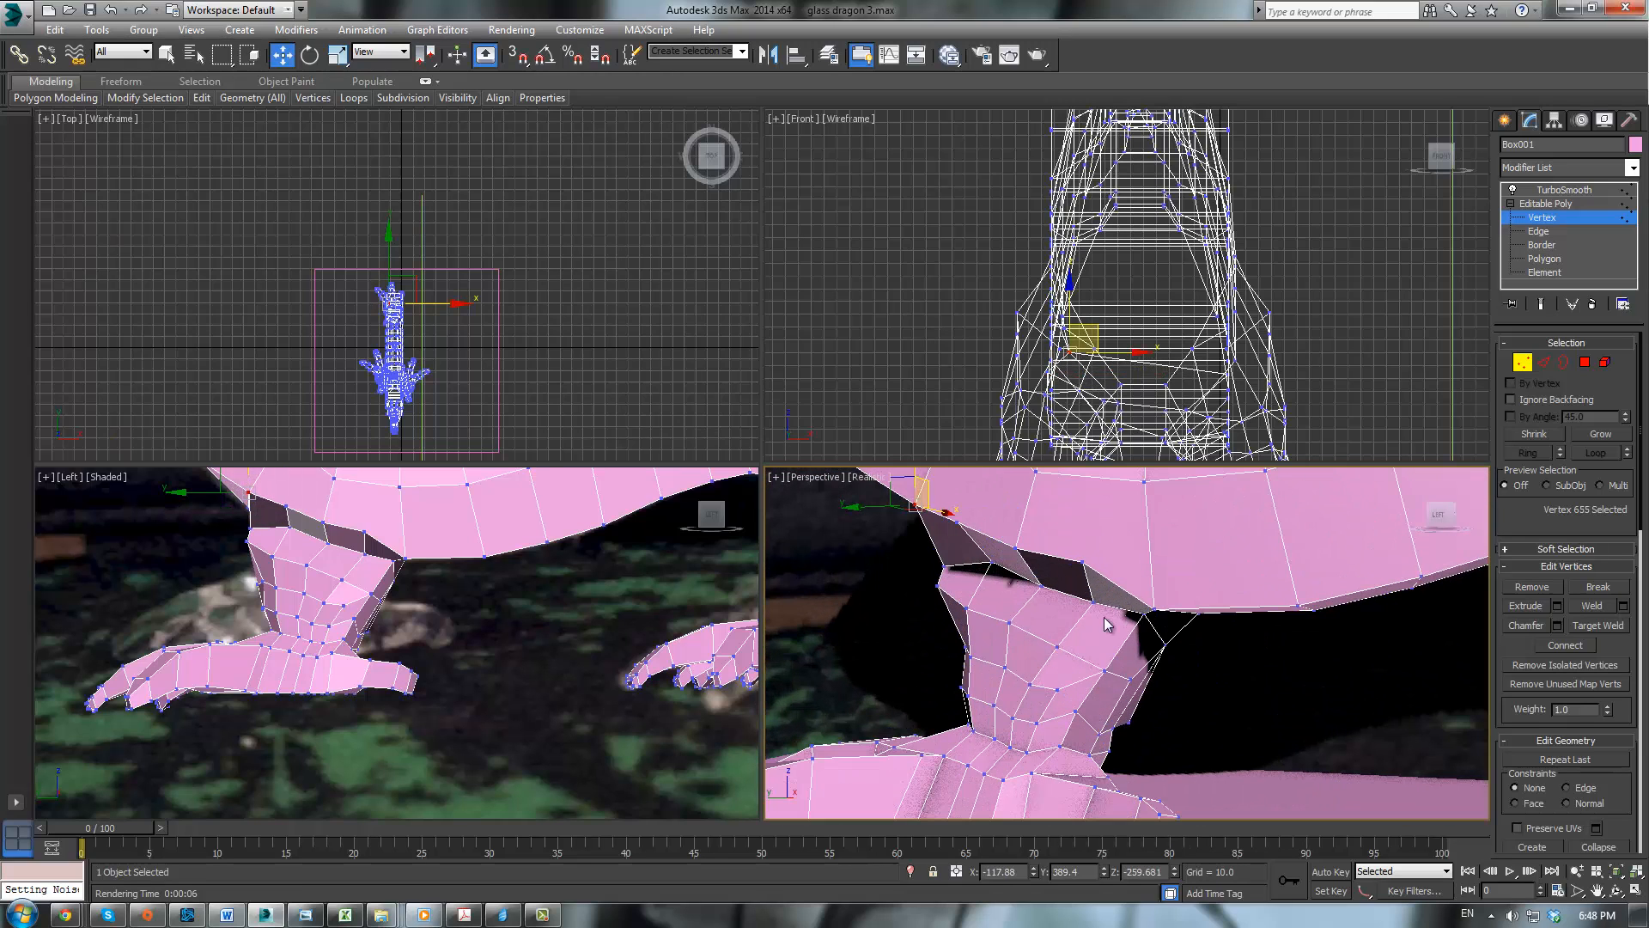
left_click(1151, 610)
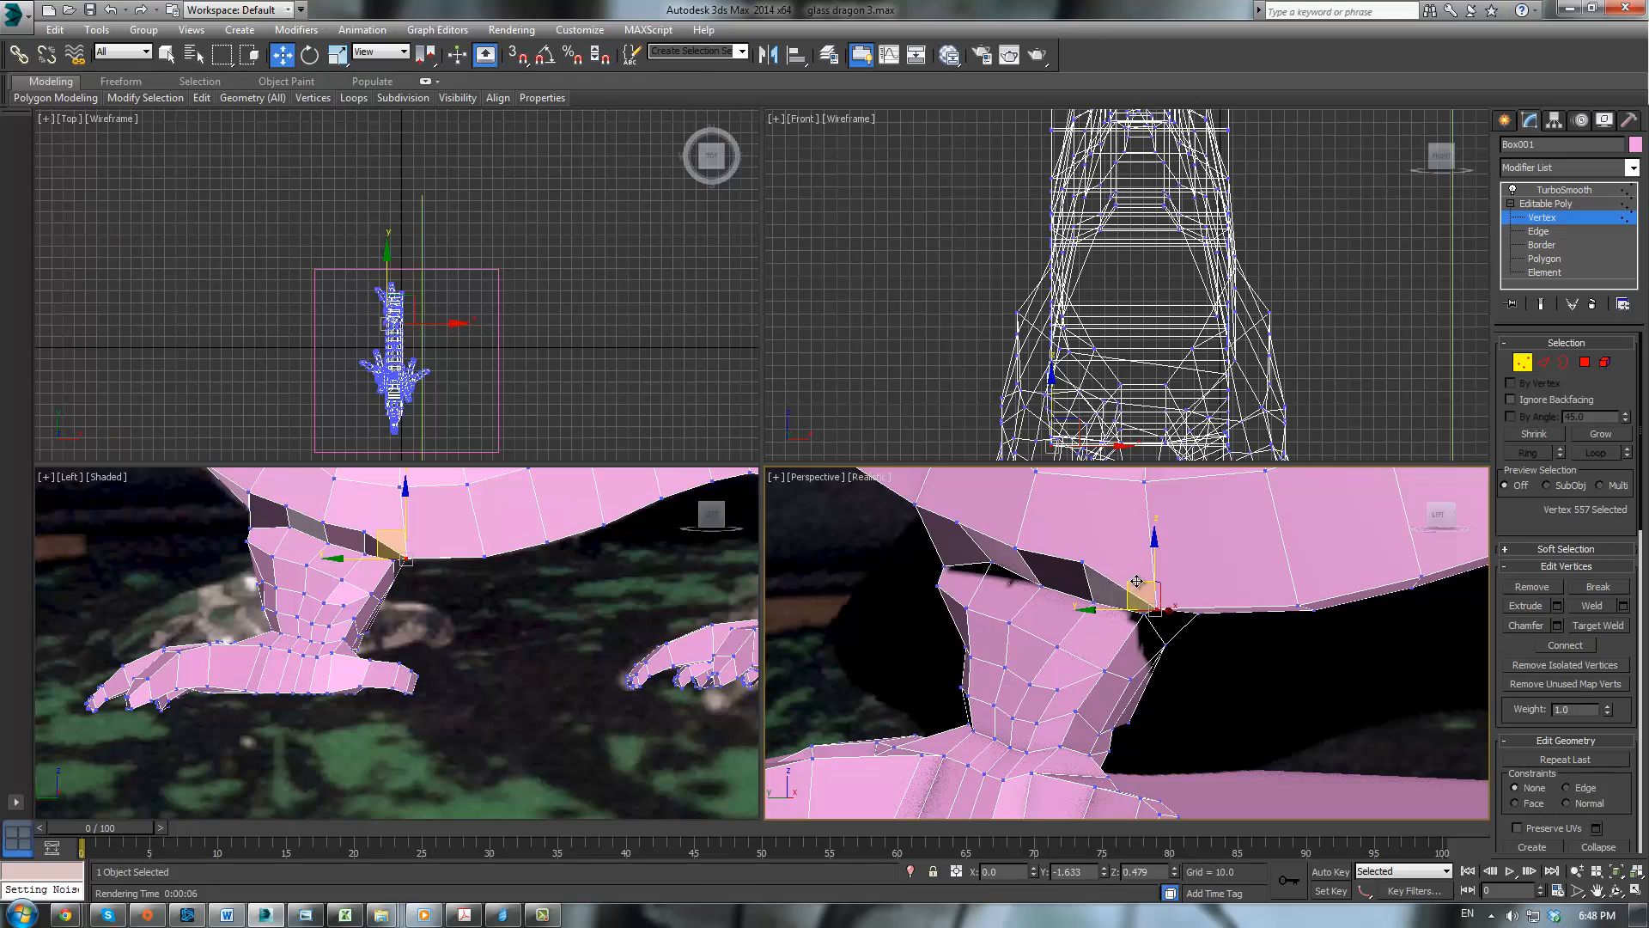
left_click_drag(1136, 581, 1134, 568)
middle_click_drag(1134, 568, 1192, 583, "alt")
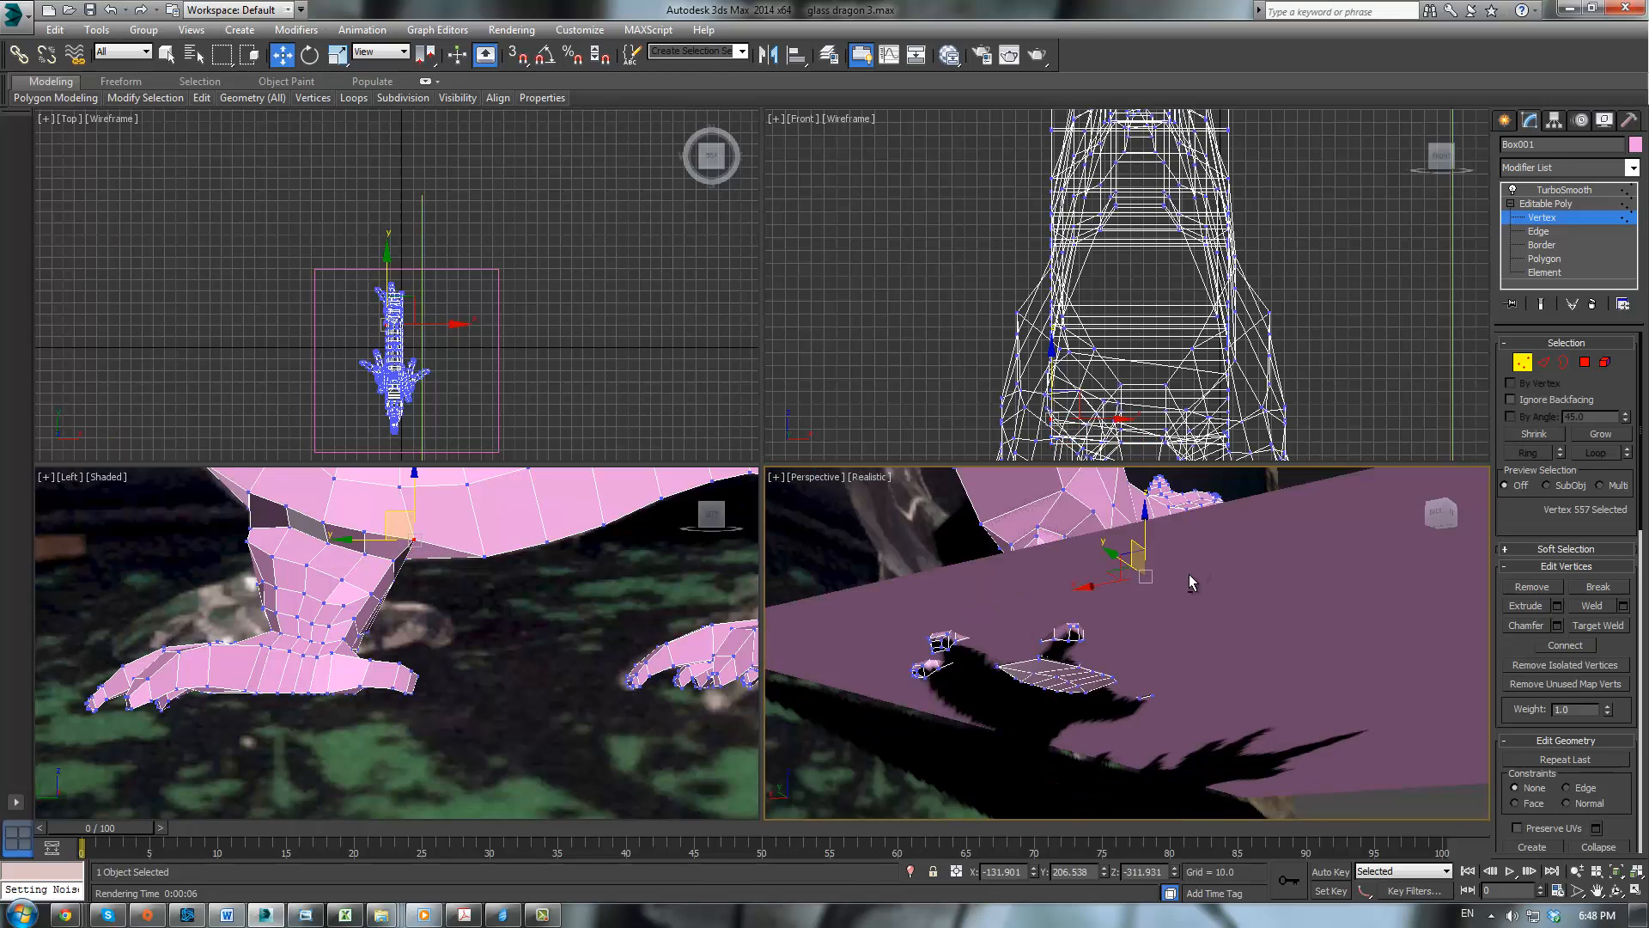
key("shift+z")
key("shift+z")
Step: Preview the TurboSmooth result on the front leg and return to vertex editing
left_click(1550, 202)
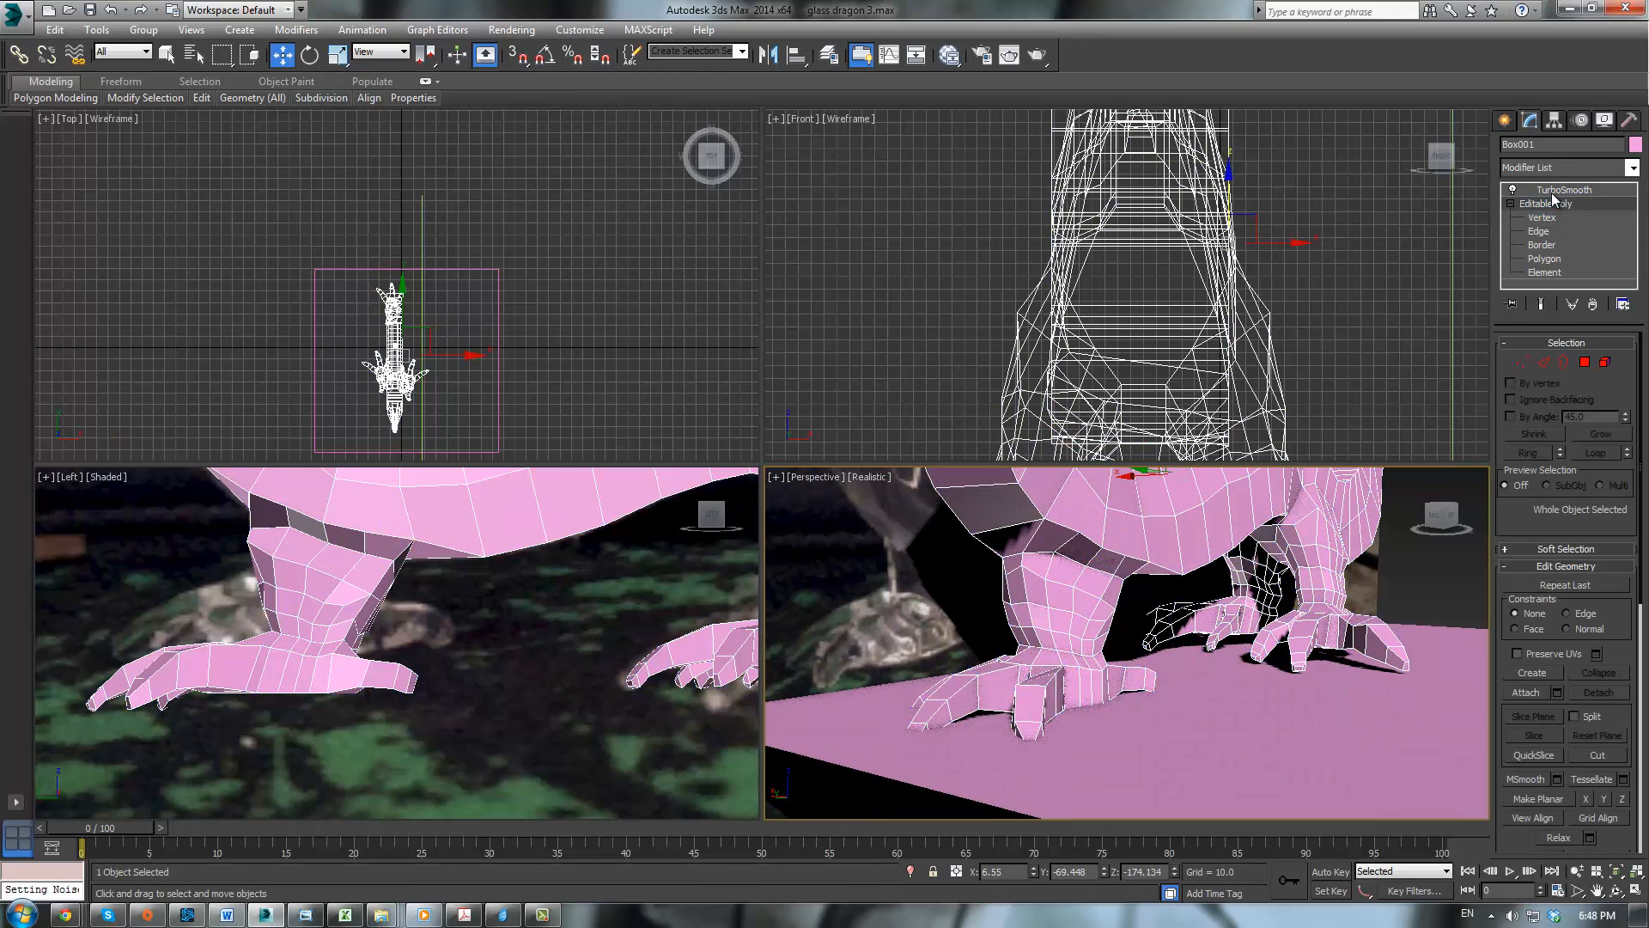
left_click(1552, 192)
left_click(1405, 567)
middle_click_drag(1405, 567, 1434, 594, "alt")
left_click(1133, 618)
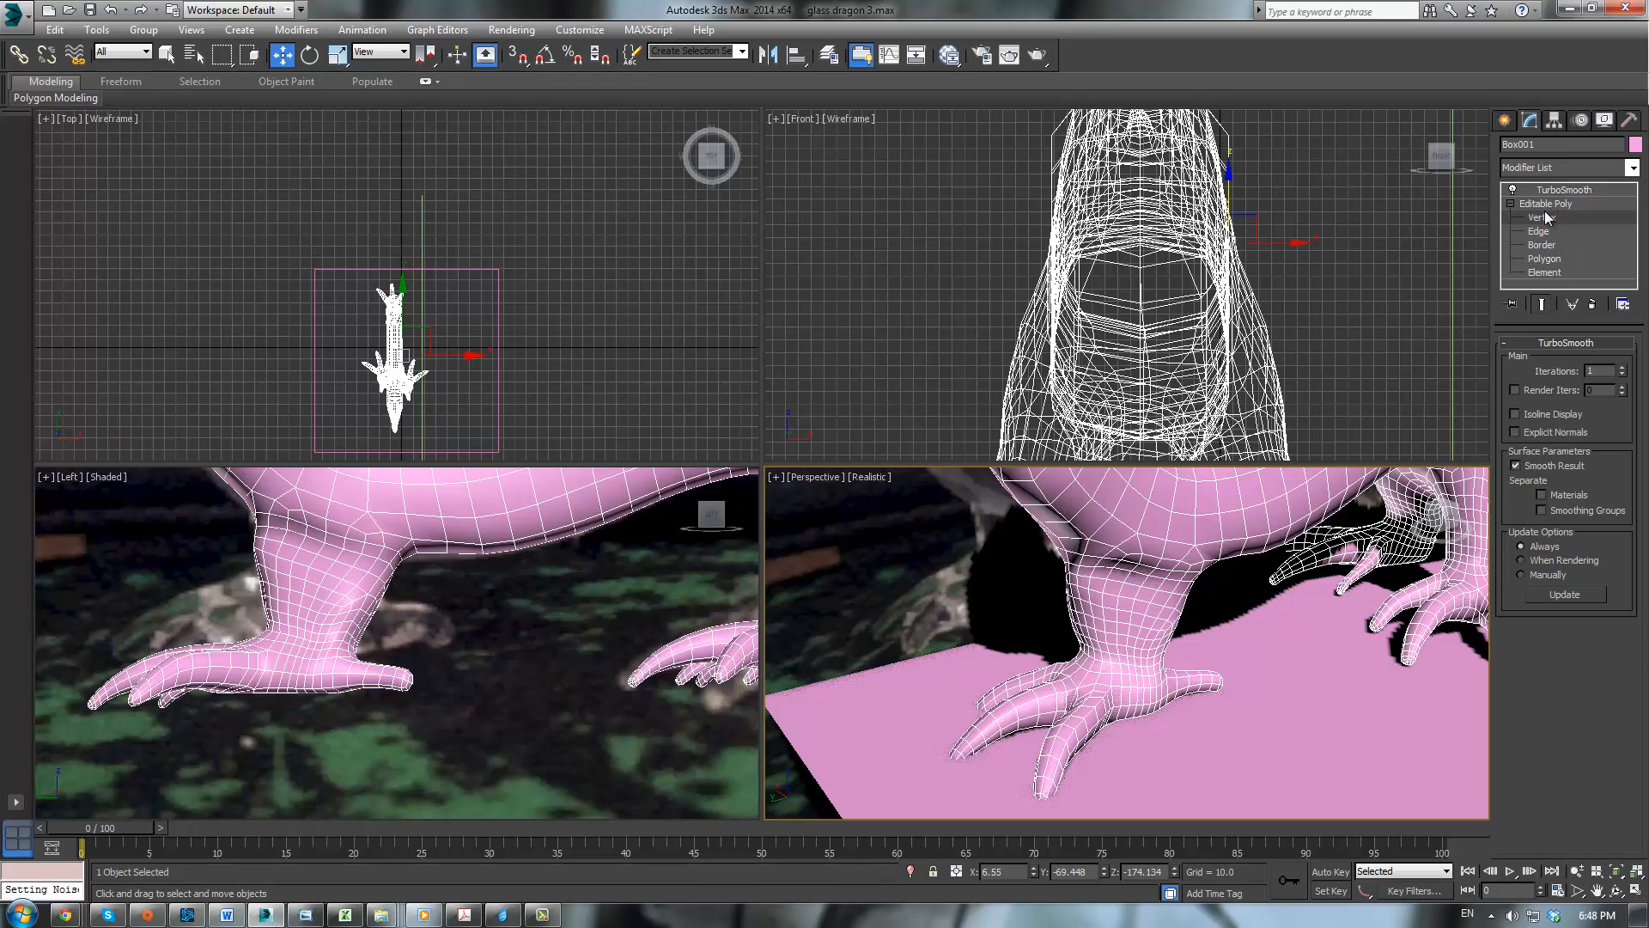
left_click(1544, 217)
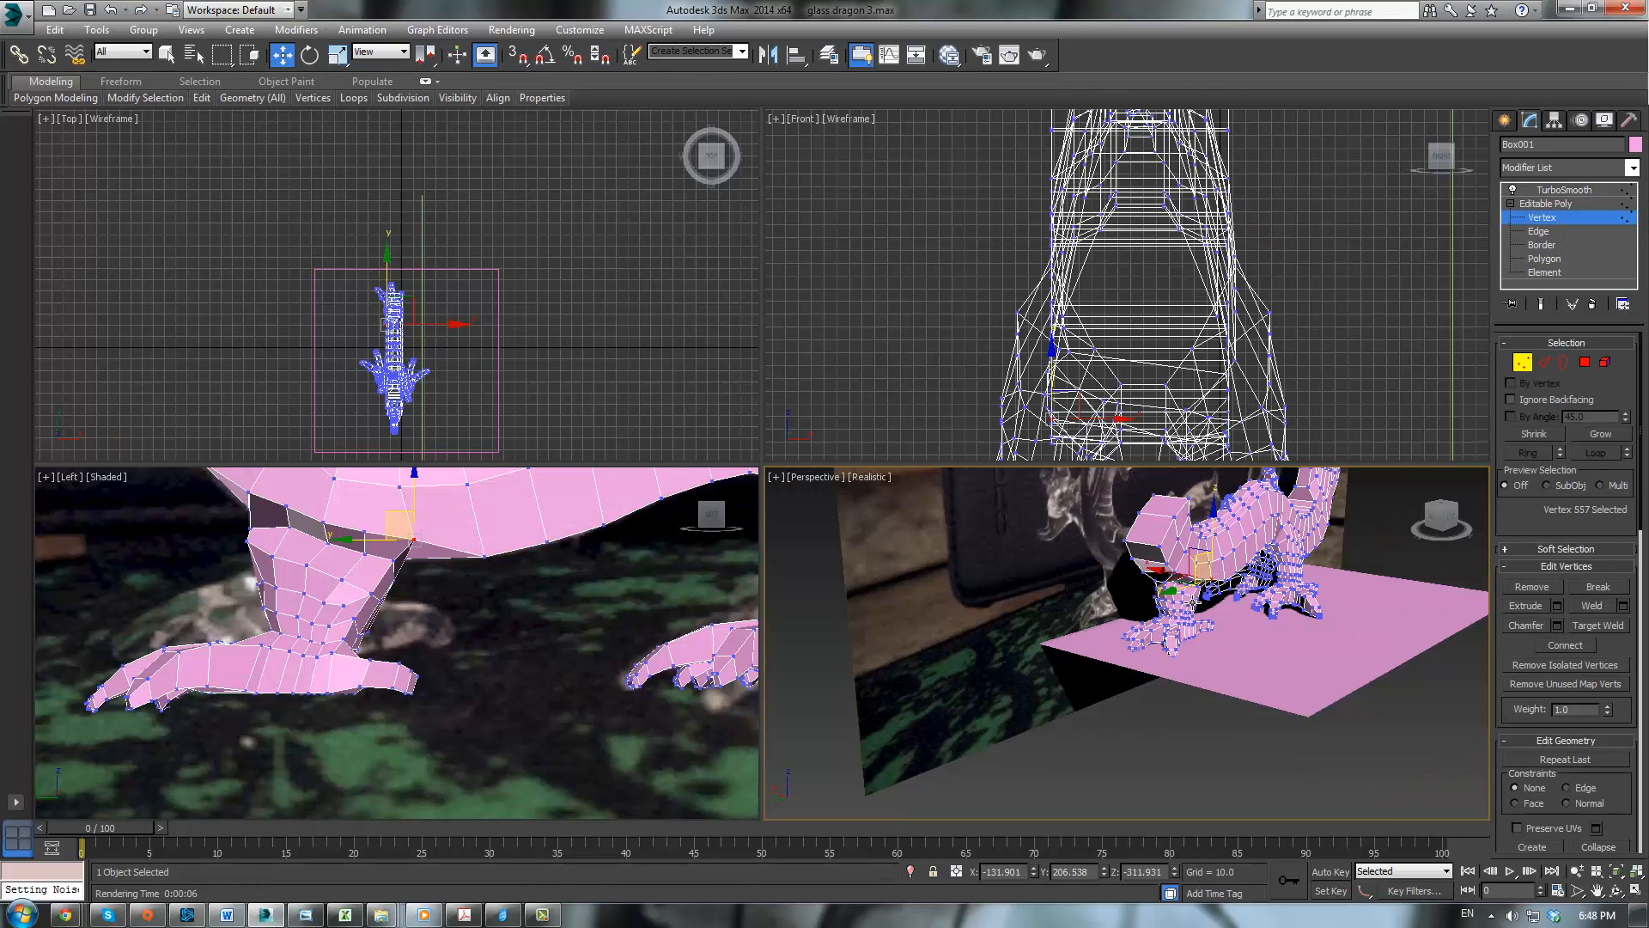
Step: Maximize the perspective view and isolate the dragon model from the reference planes
key("alt+w")
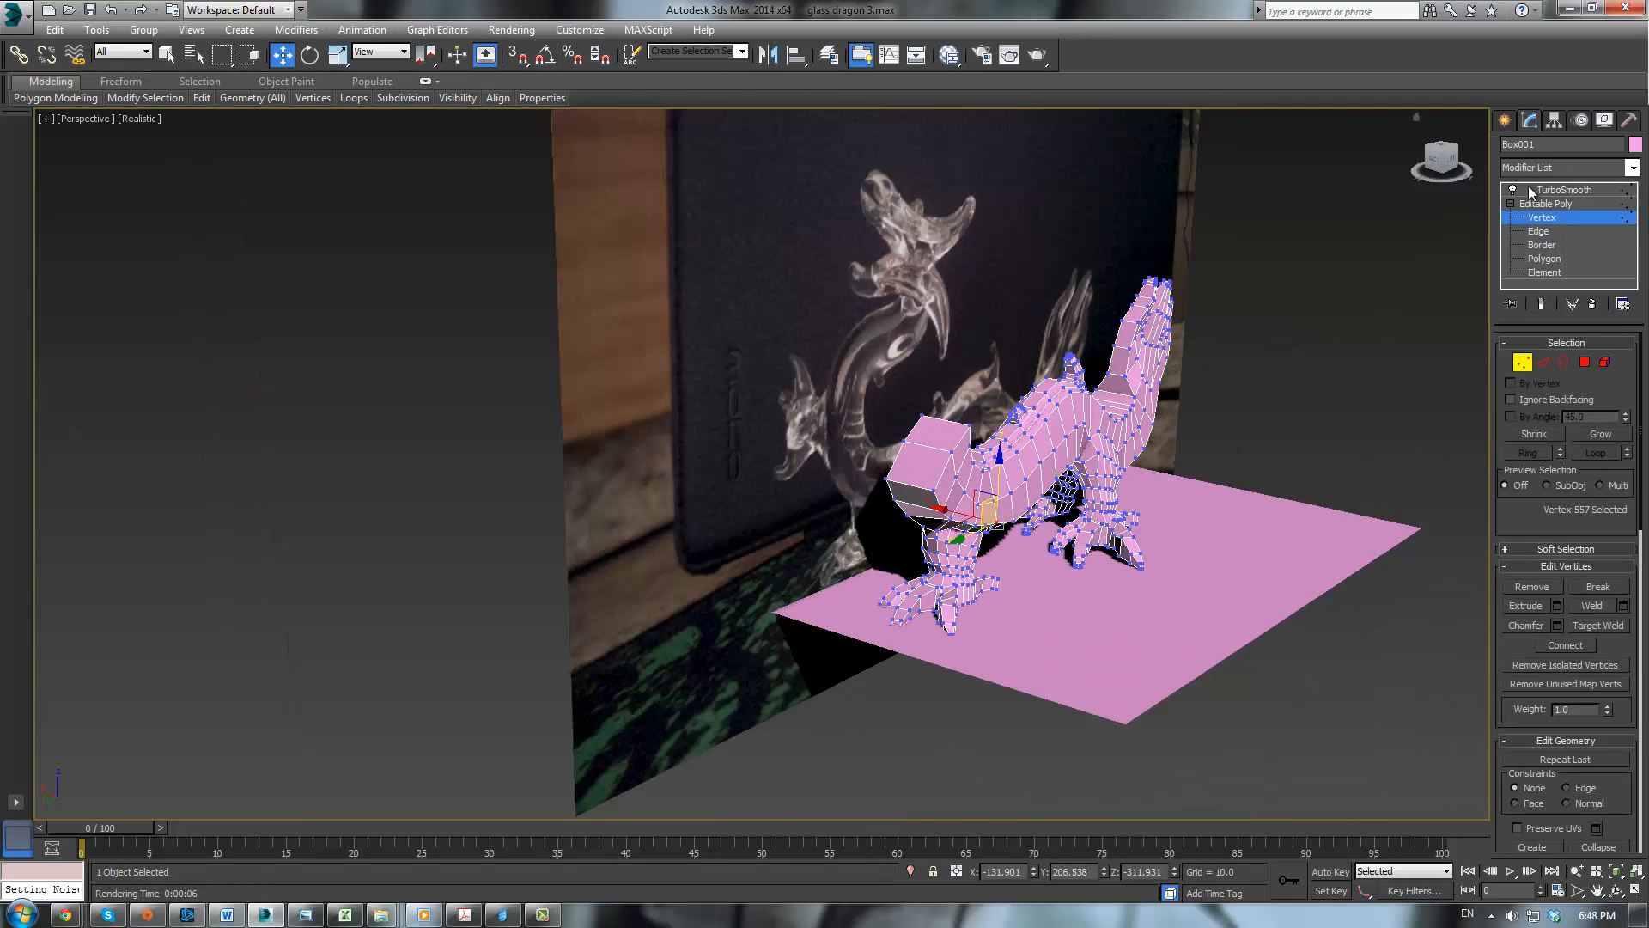
left_click(1553, 204)
left_click(1305, 404)
left_click(1113, 421)
right_click(1100, 425)
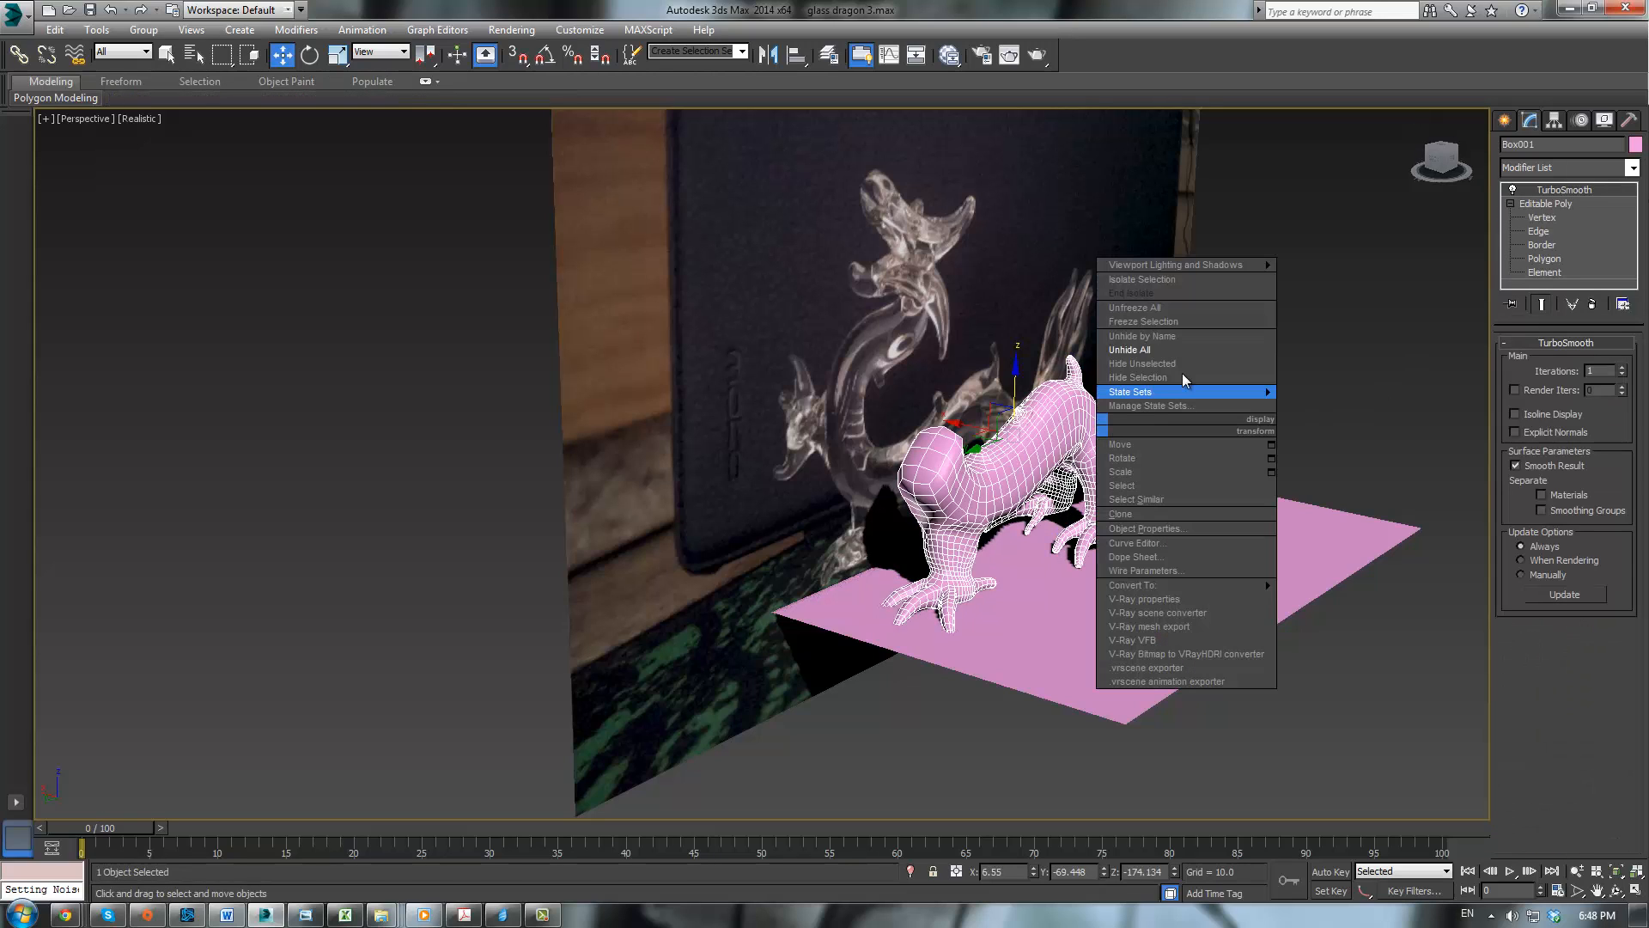
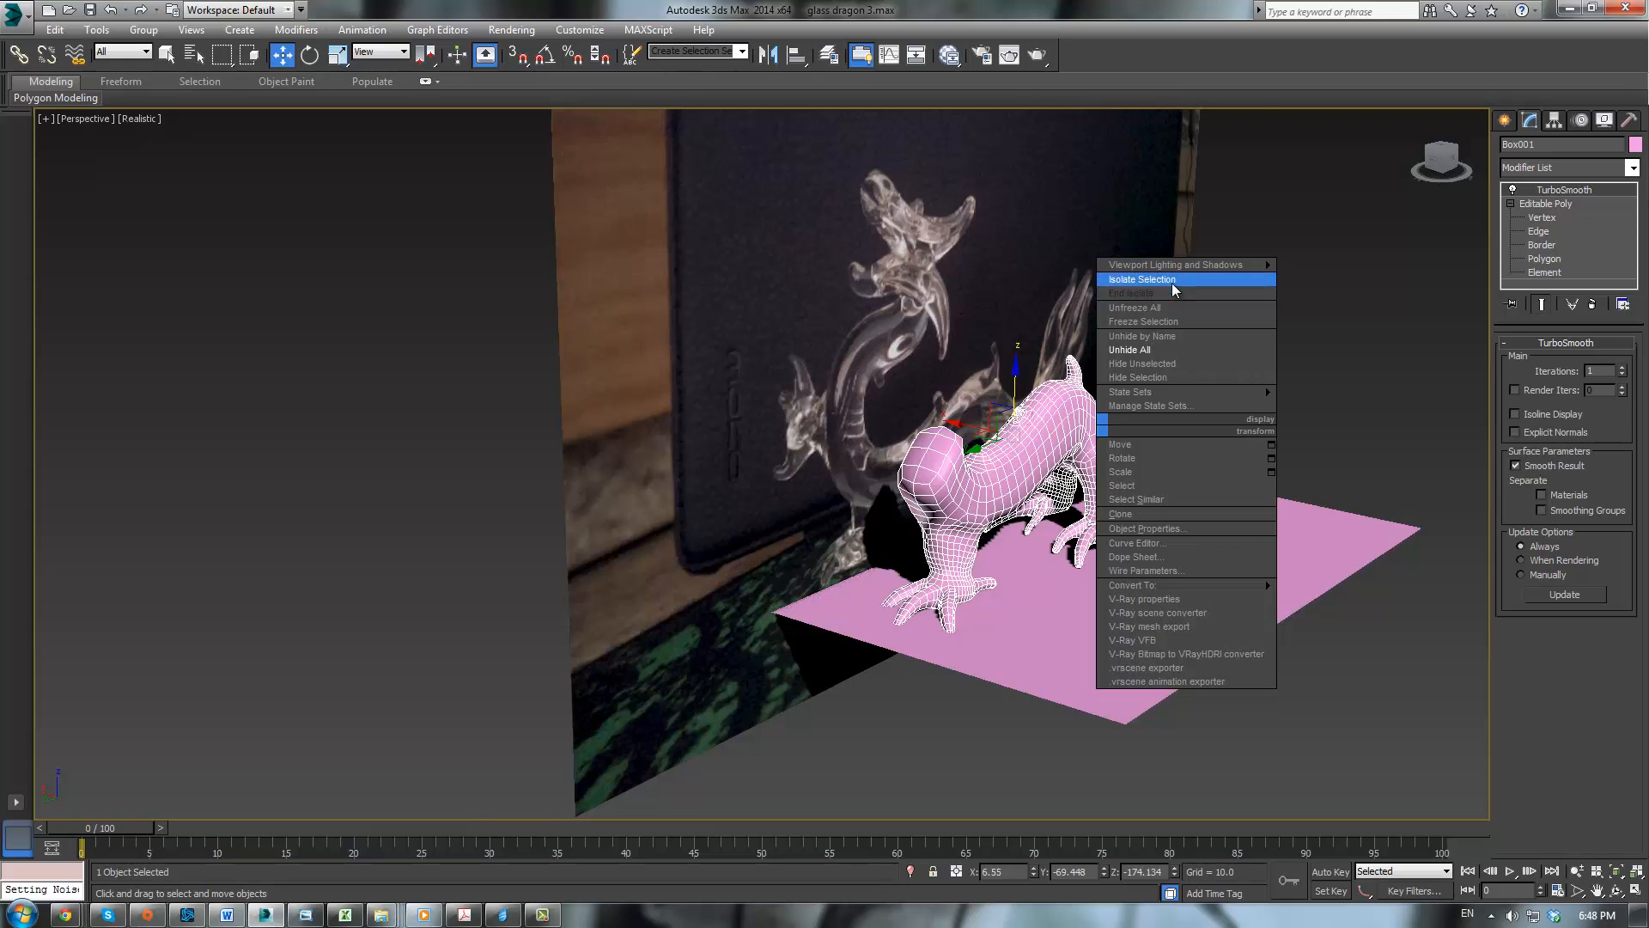
left_click(1147, 279)
left_click(1226, 443)
Step: Adjust the vertices along the top edge of the front leg where it joins the body
middle_click_drag(1227, 443, 879, 527, "alt")
left_click(760, 510)
left_click(1533, 216)
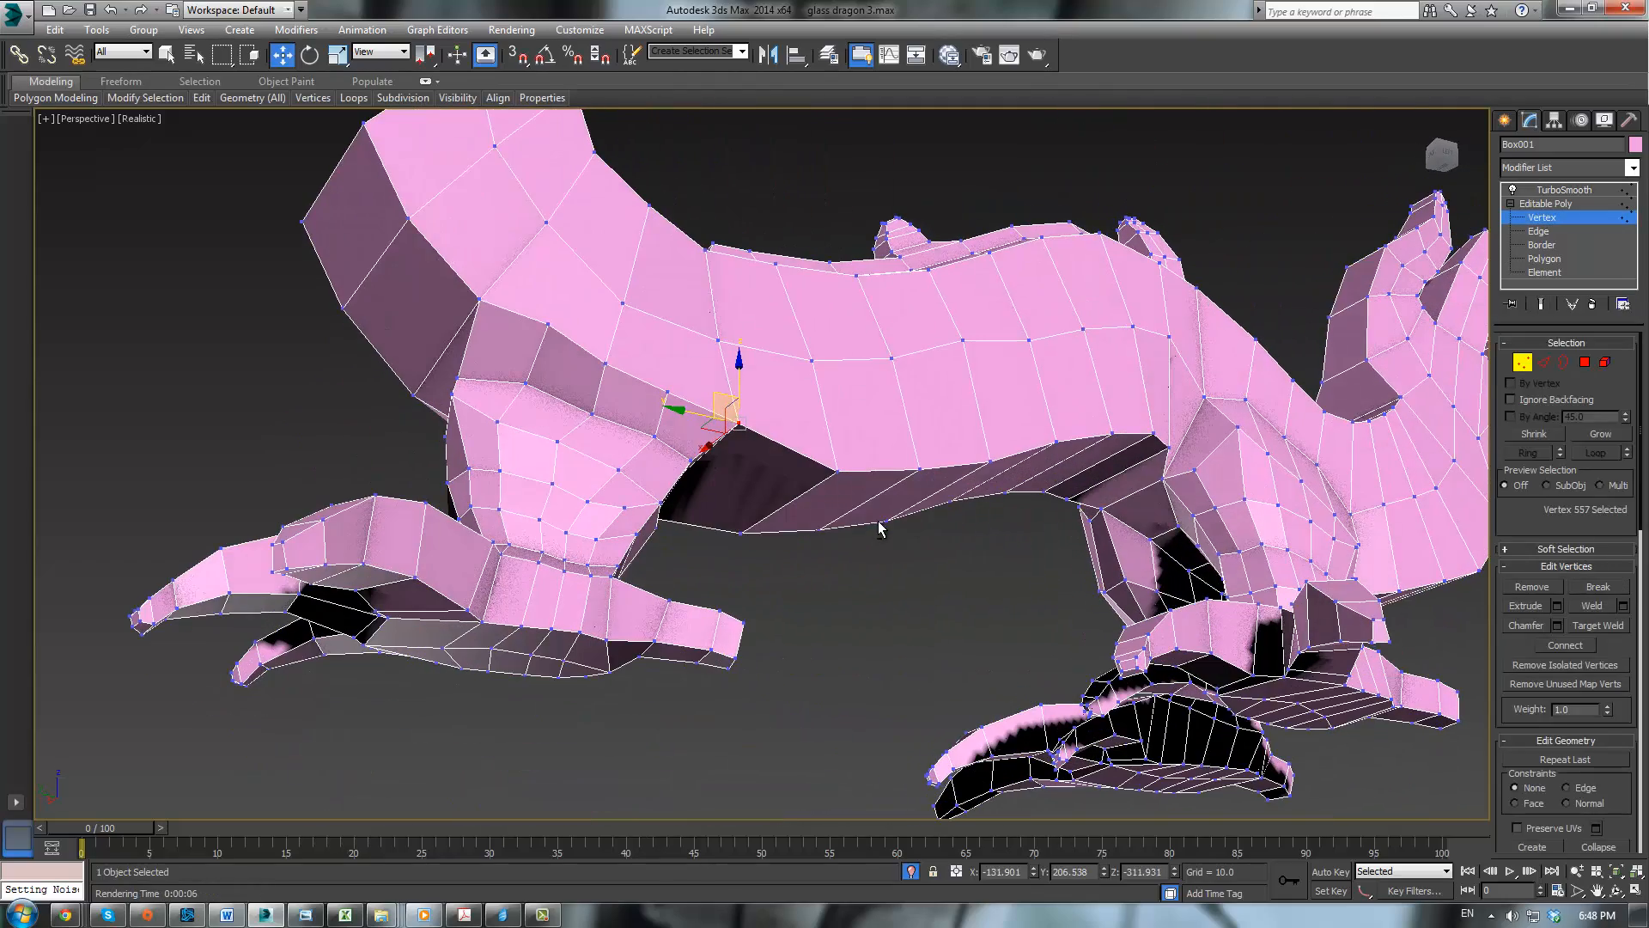
left_click(526, 384, "ctrl")
middle_click_drag(595, 419, 610, 247, "alt")
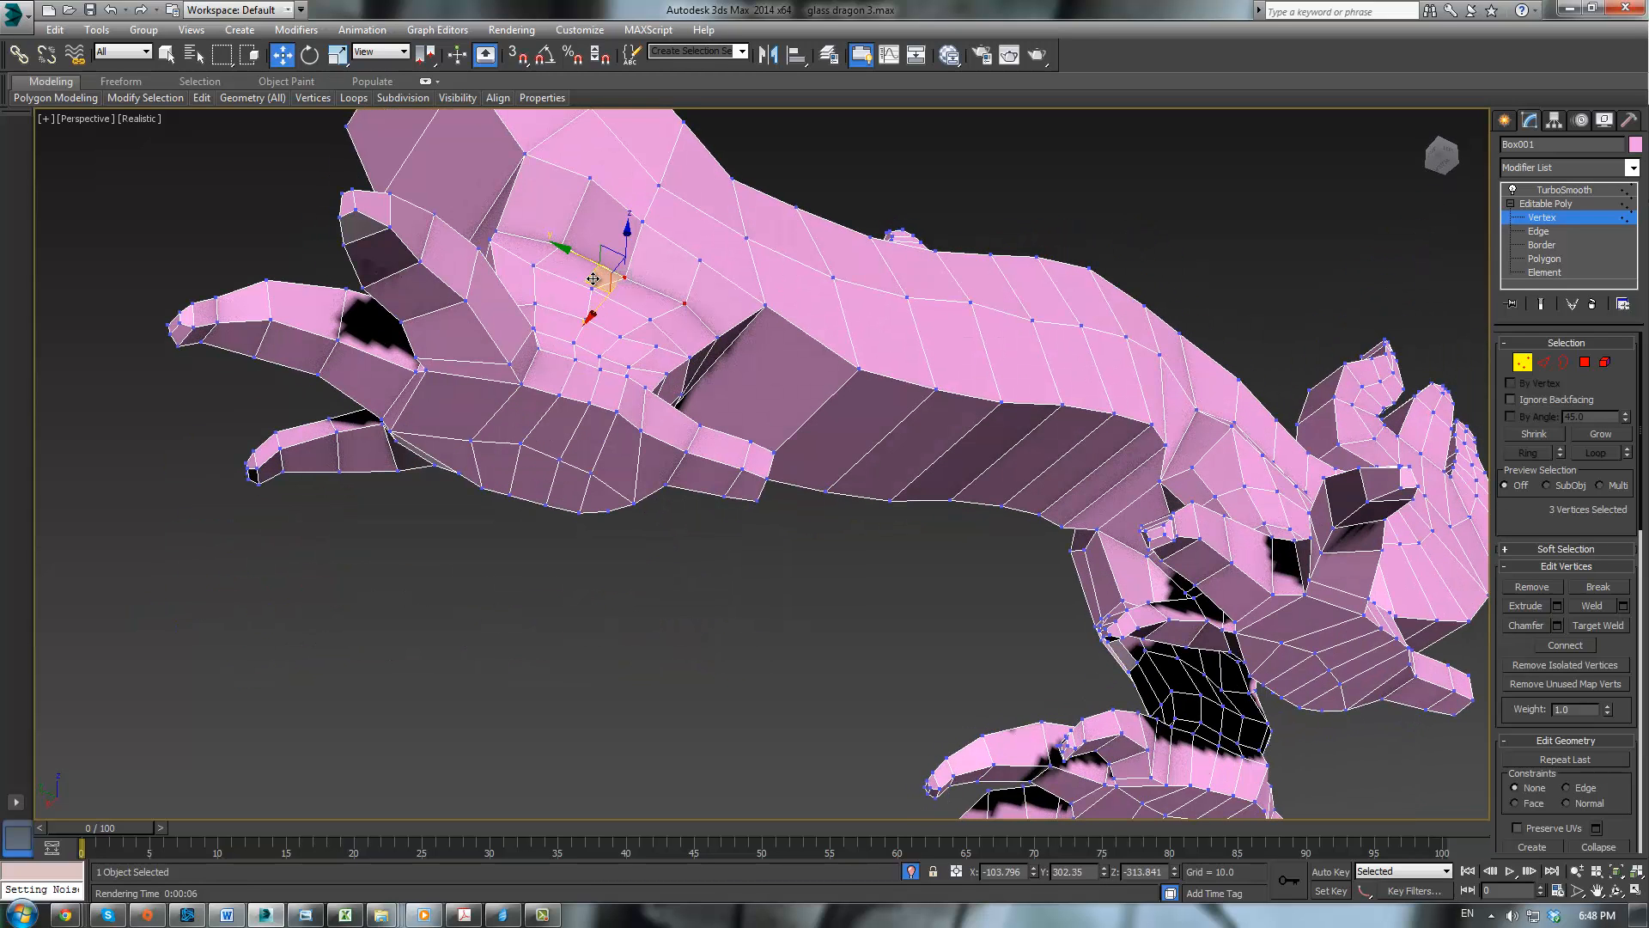
left_click_drag(592, 279, 594, 271)
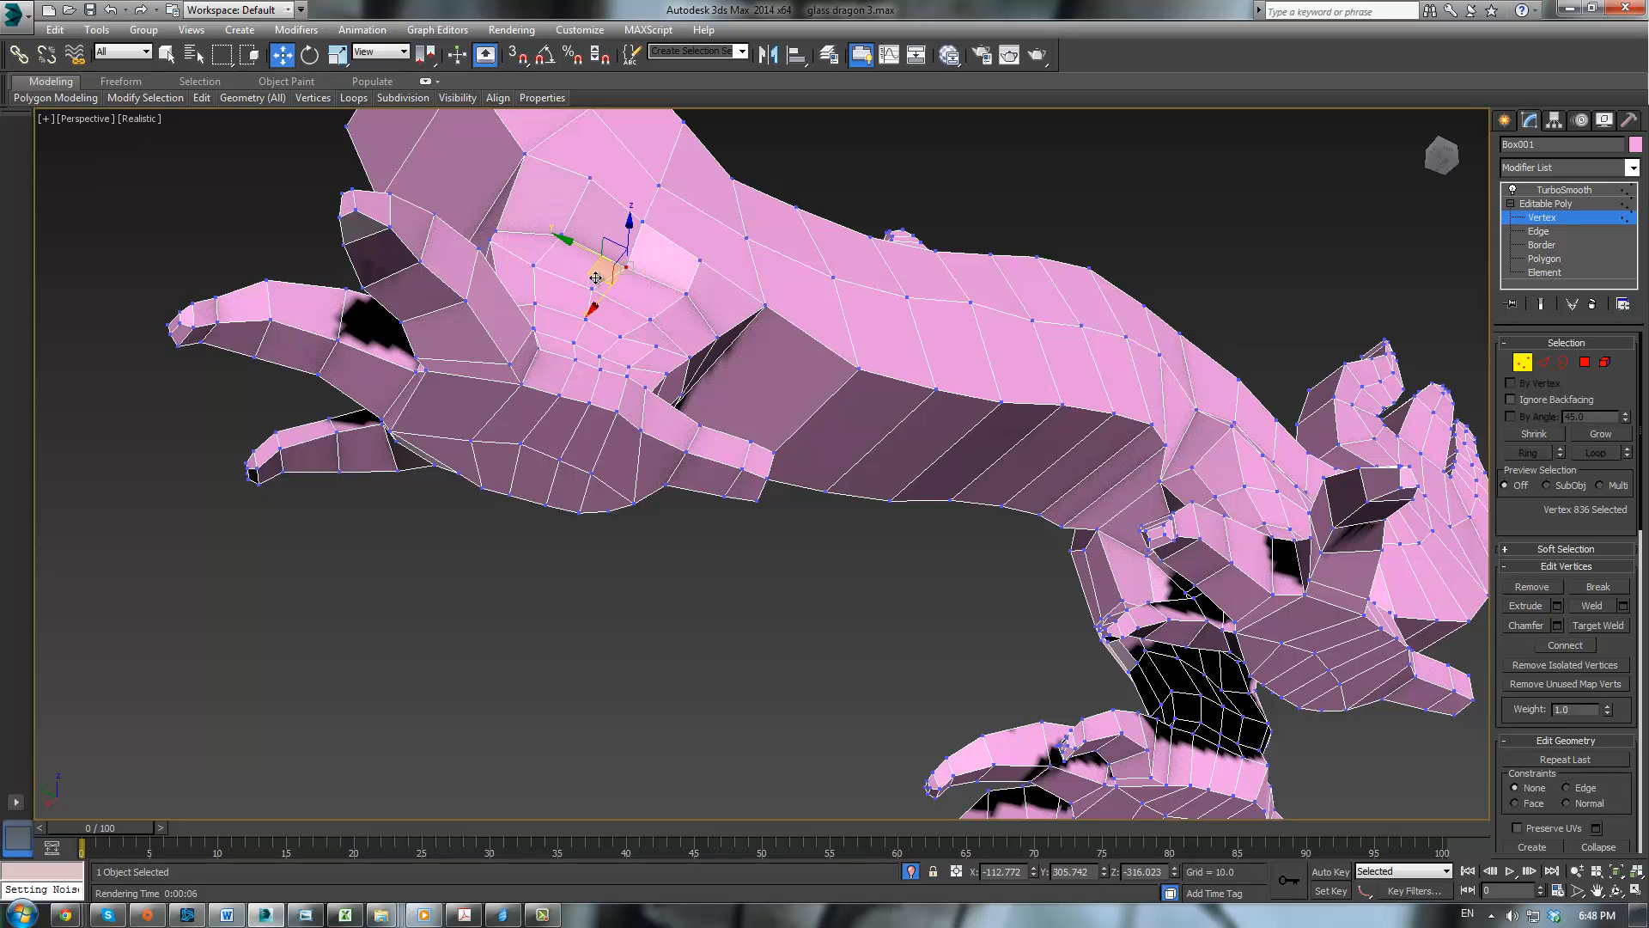
left_click_drag(601, 272, 601, 274)
Step: Move the front vertex at the top of the front leg forward and slightly outward, toward the neck block
middle_click_drag(602, 277, 674, 345, "alt")
middle_click_drag(729, 427, 837, 608, "alt")
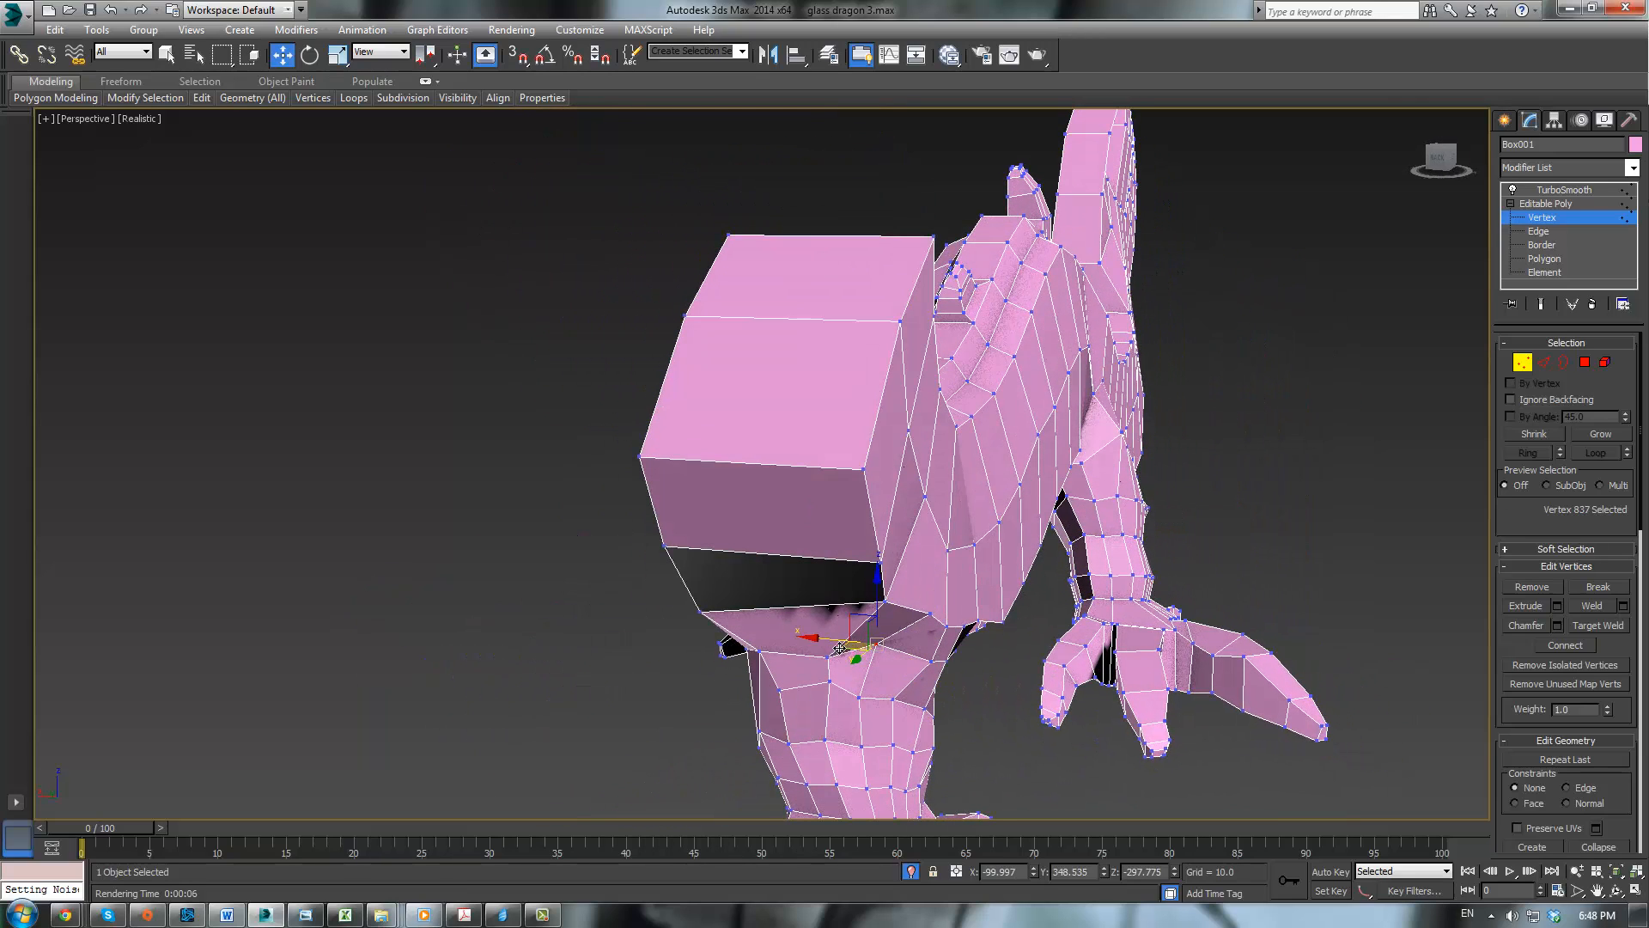
left_click_drag(853, 651, 854, 660)
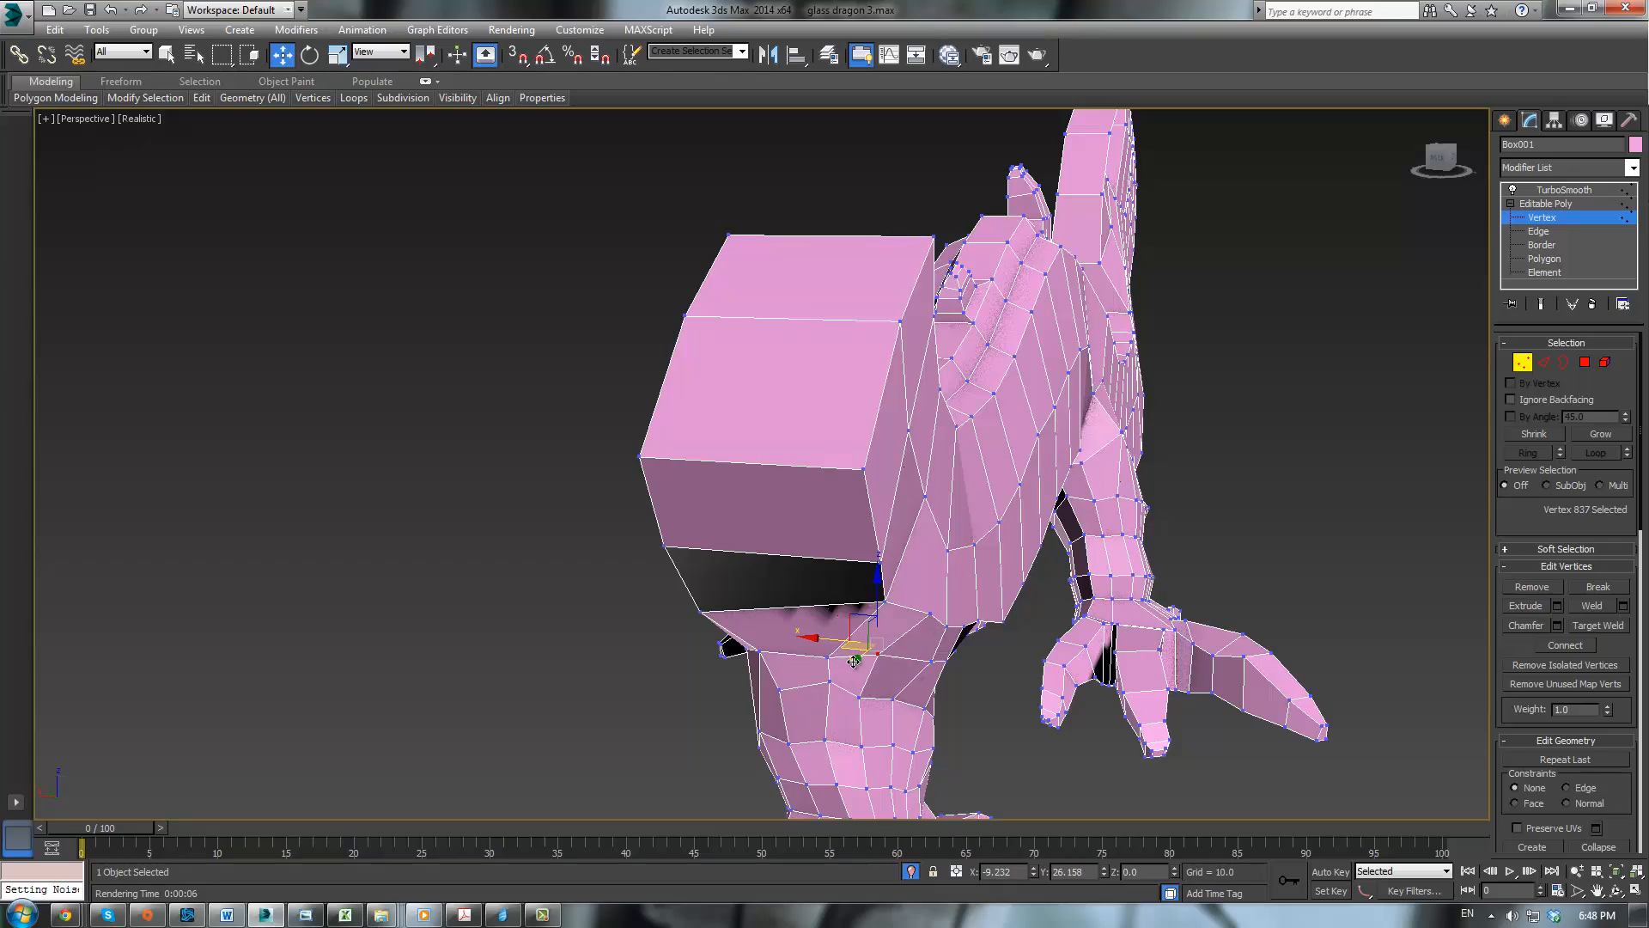
middle_click_drag(968, 701, 647, 633, "alt")
scroll(367, 634, "up", 2)
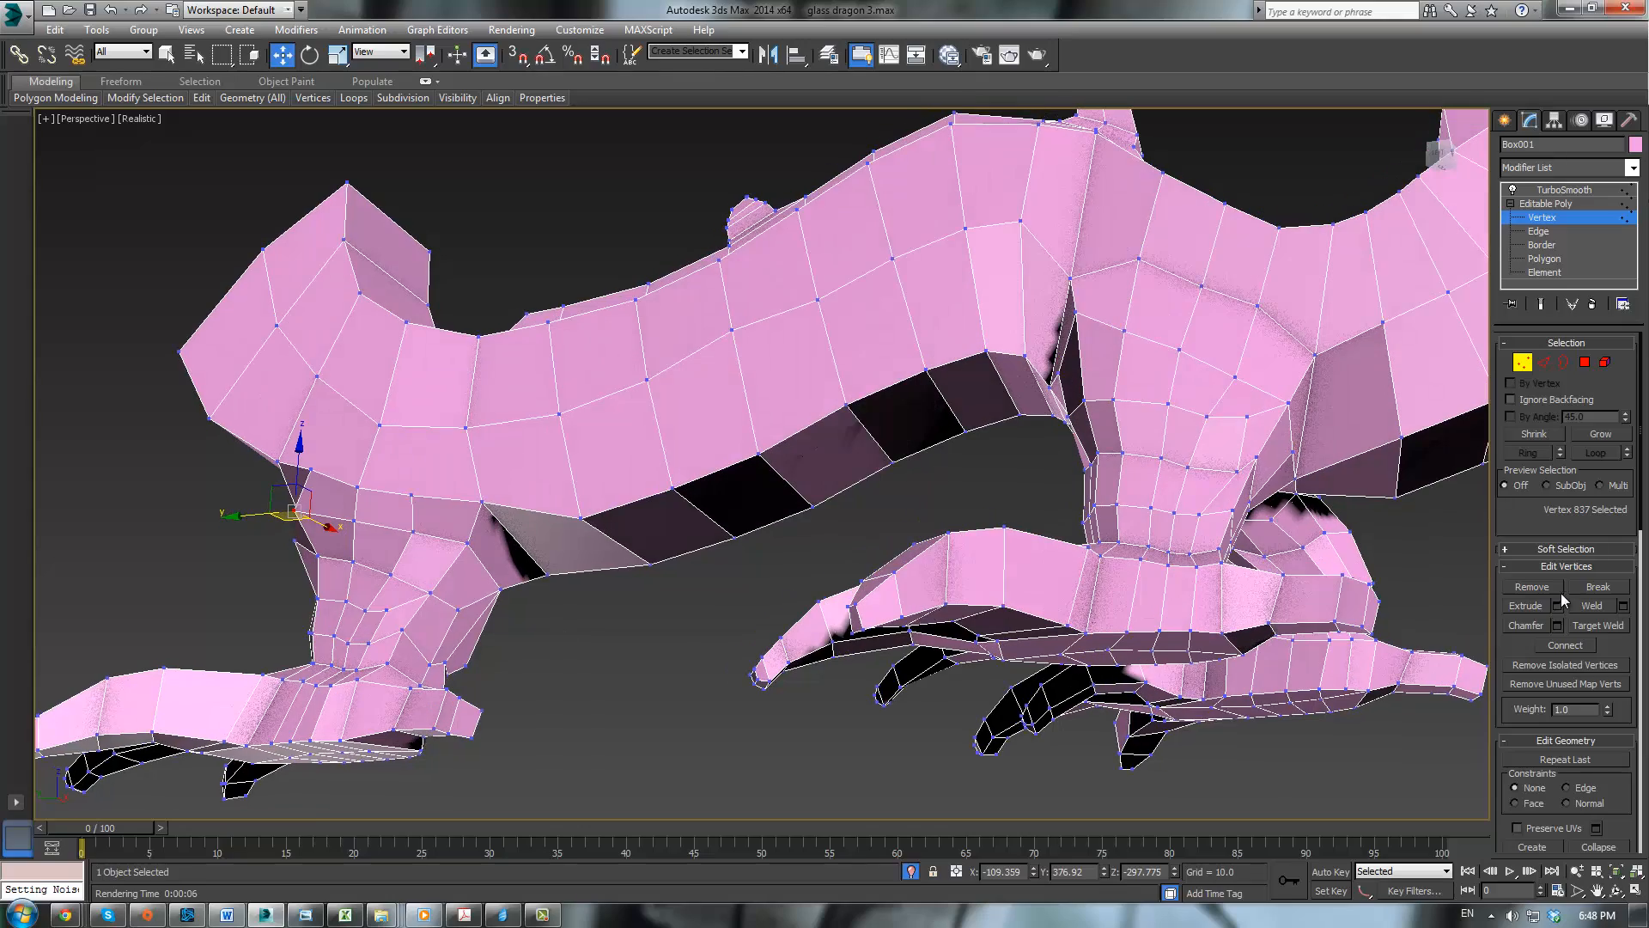
Step: Select three polygons running down the outer side of the front leg and pull them outward along X
left_click(1585, 362)
left_click(378, 560)
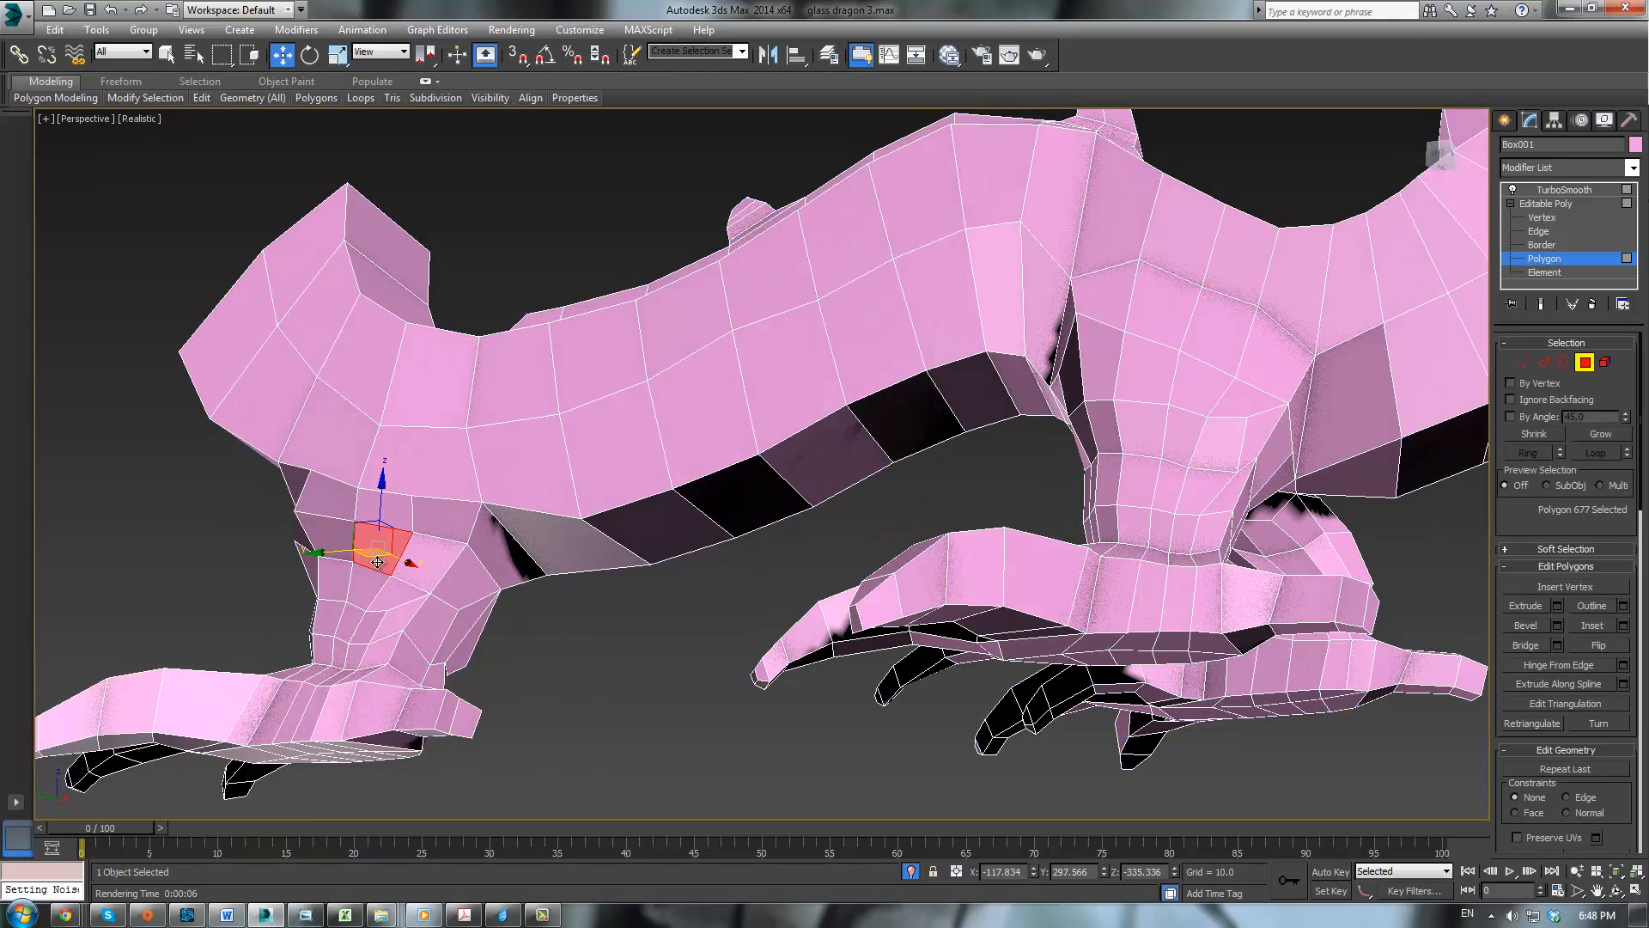
middle_click_drag(506, 546, 361, 636, "alt")
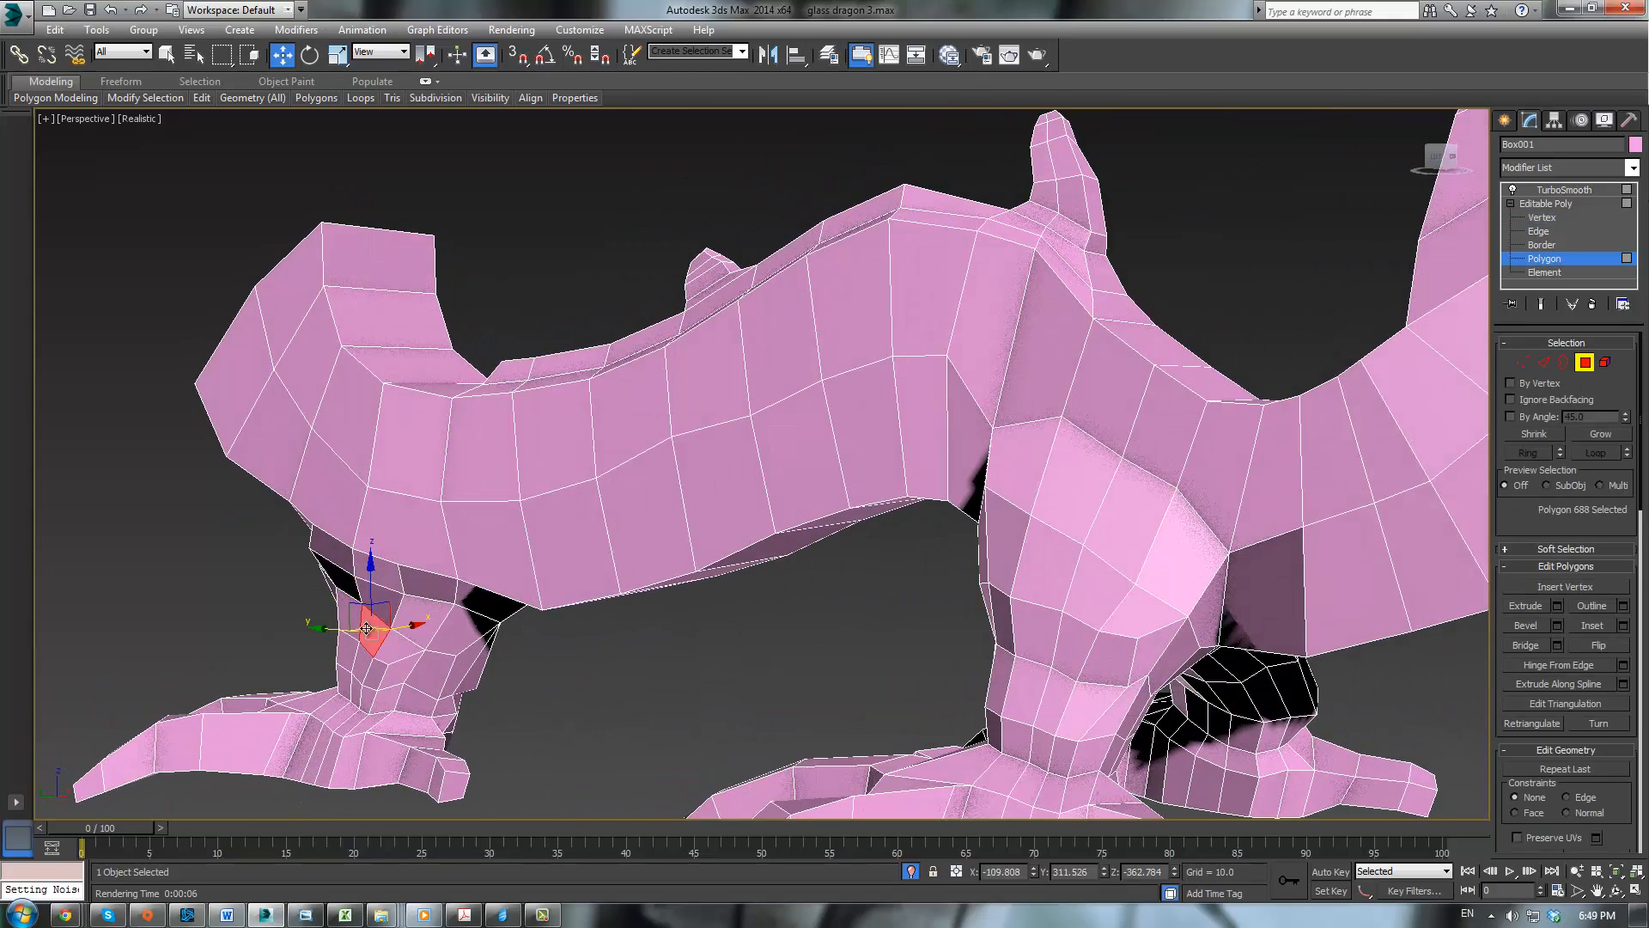
left_click(368, 657, "ctrl")
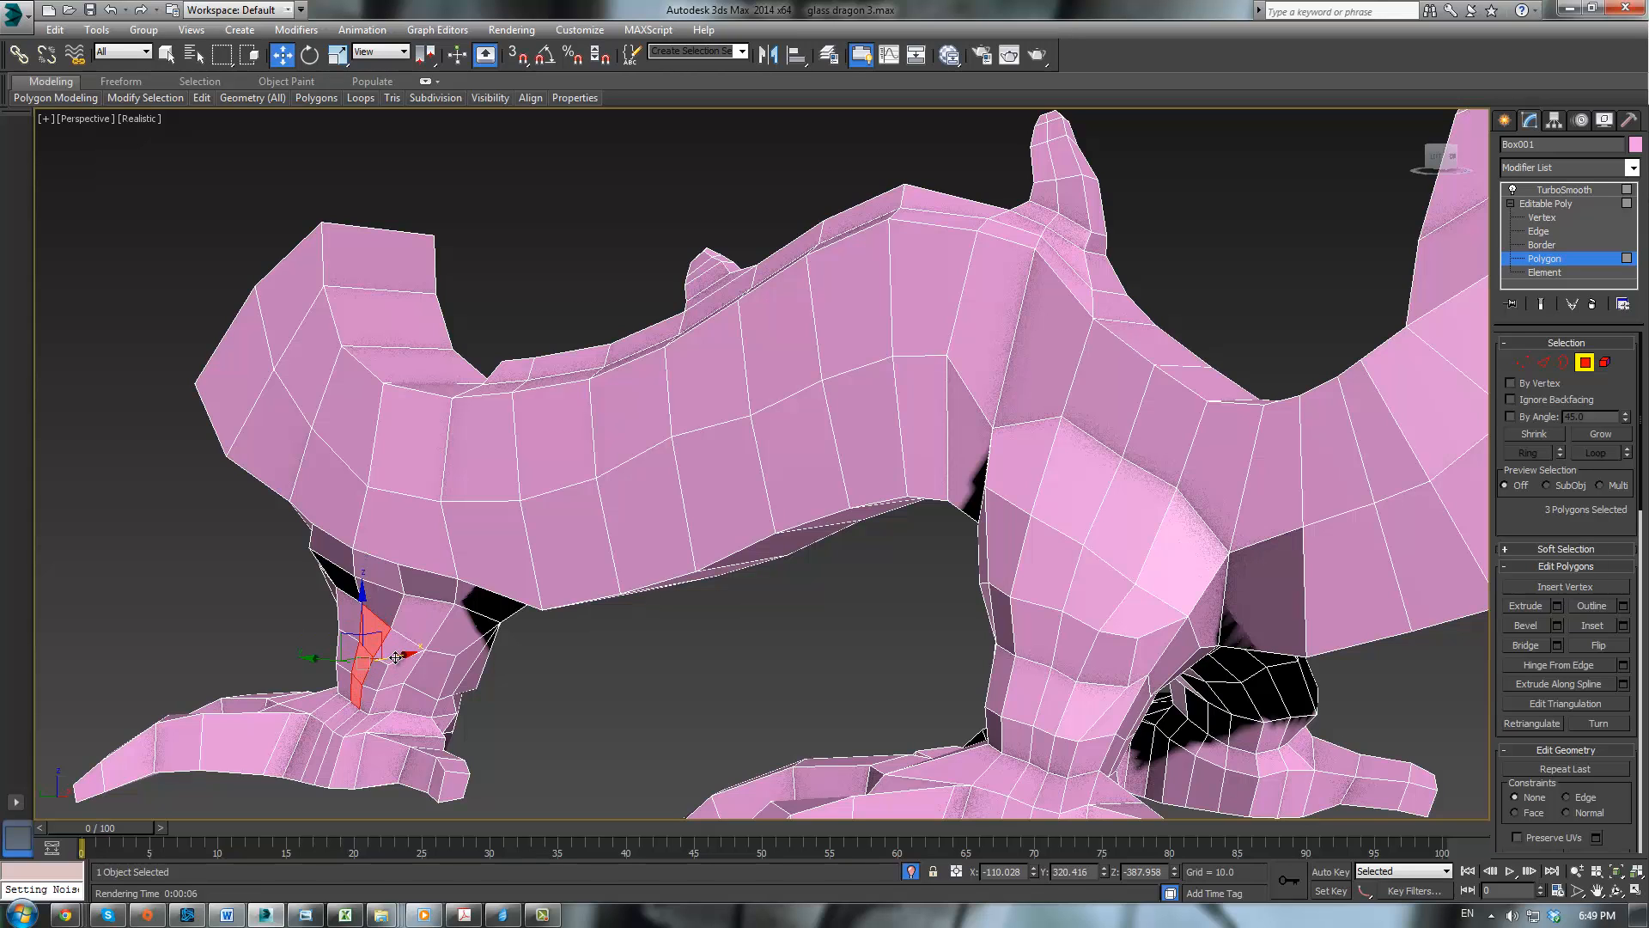
left_click_drag(396, 657, 384, 655)
middle_click_drag(384, 656, 646, 635, "alt")
Step: Reposition single vertices on the front and outer side of the upper front leg to even out its shape
left_click(1522, 361)
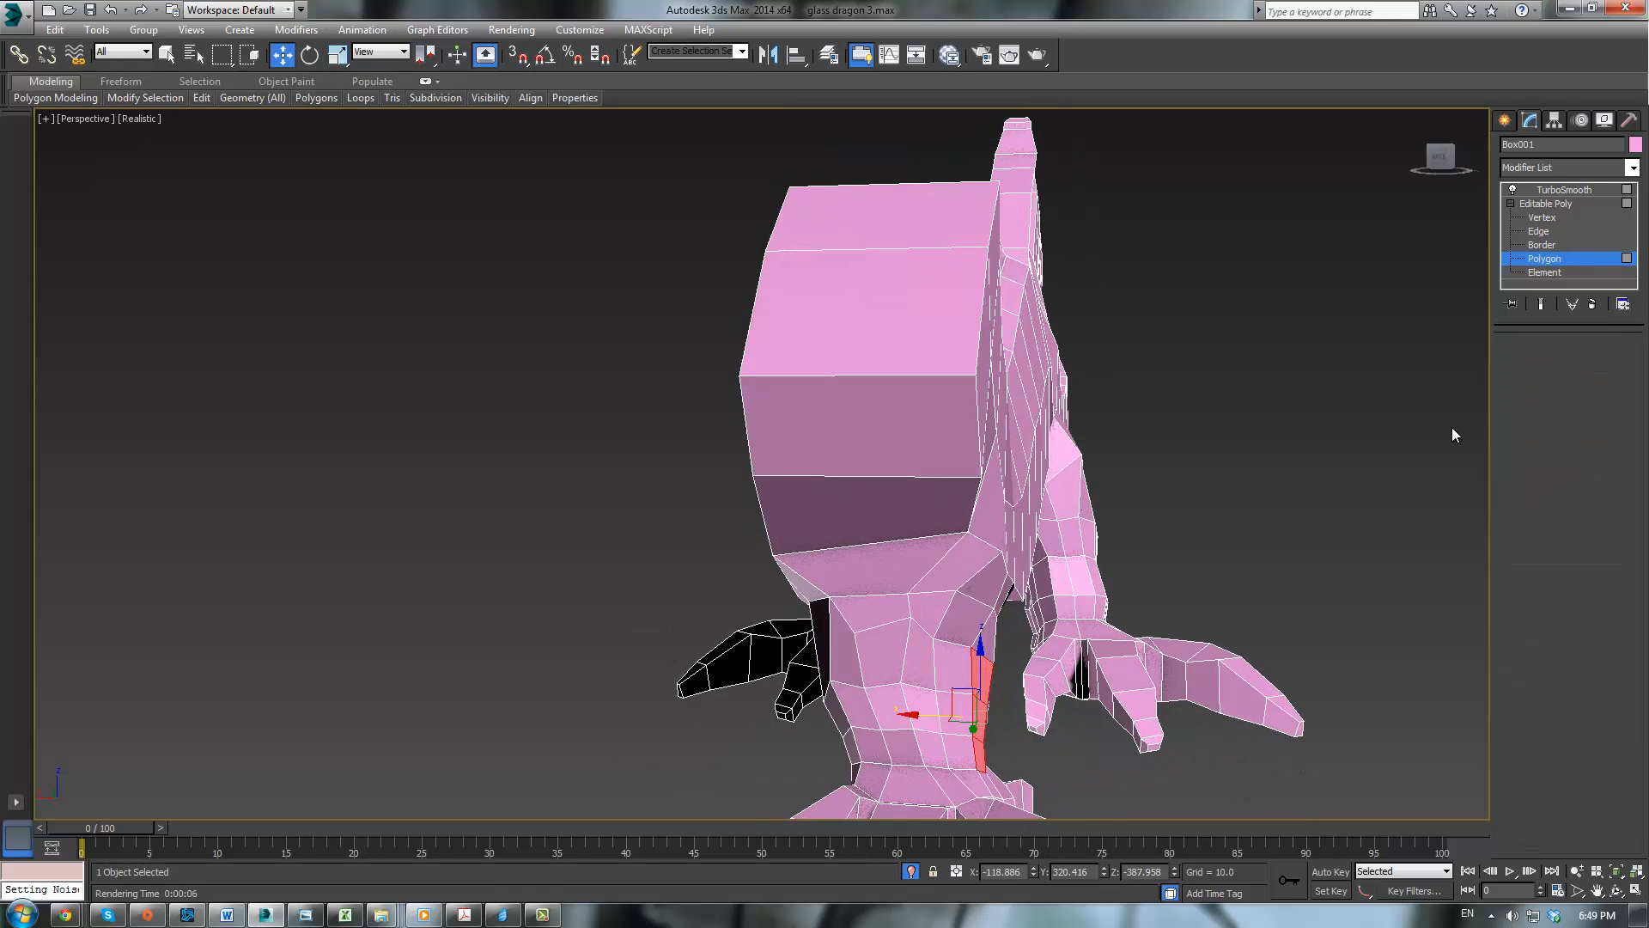
middle_click_drag(818, 633, 861, 521)
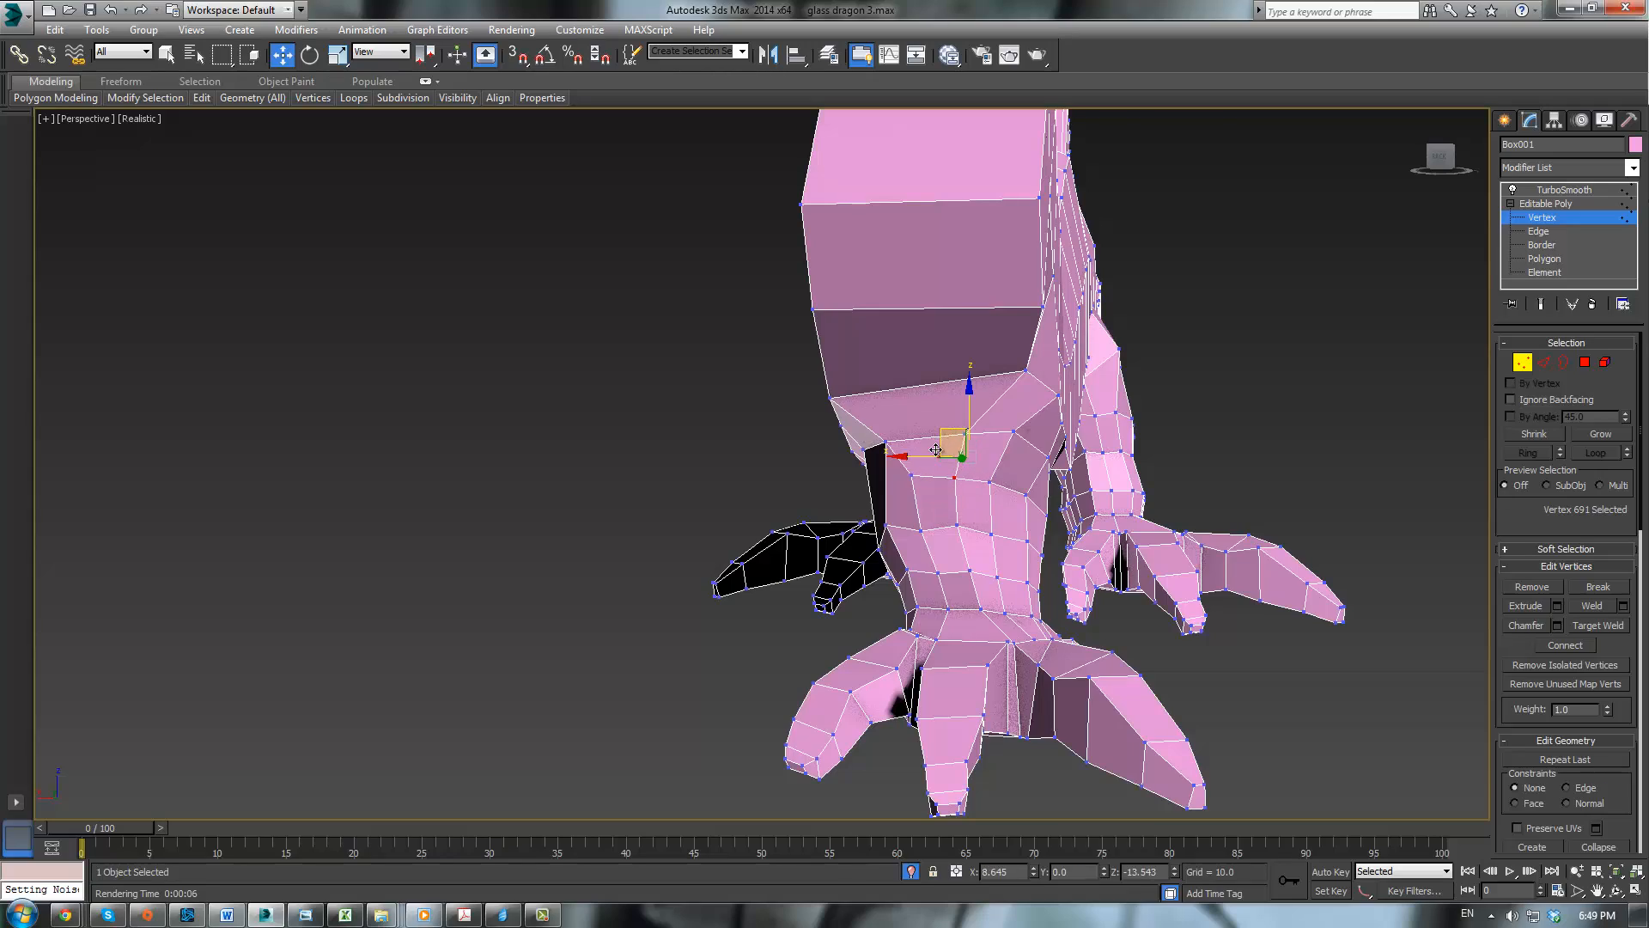
middle_click_drag(935, 450, 640, 550, "alt")
scroll(1165, 520, "up", 5)
scroll(1055, 482, "up", 4)
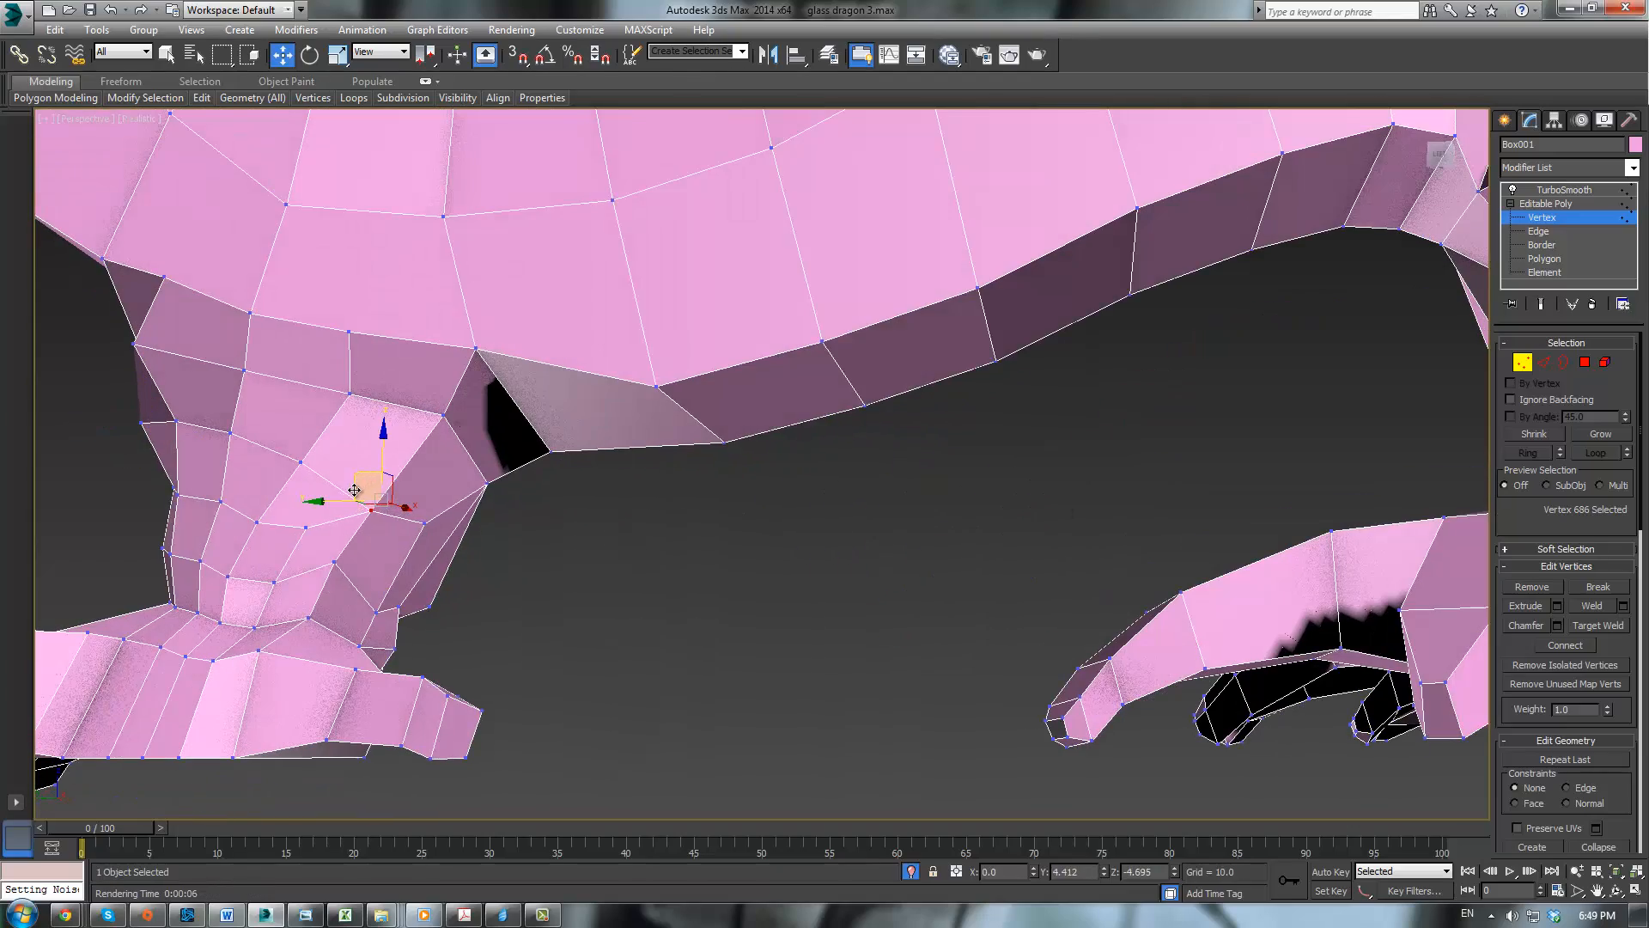
Step: Try shifting the vertex just above the ankle on the inner side of the front leg along X
middle_click_drag(354, 491, 868, 485, "alt")
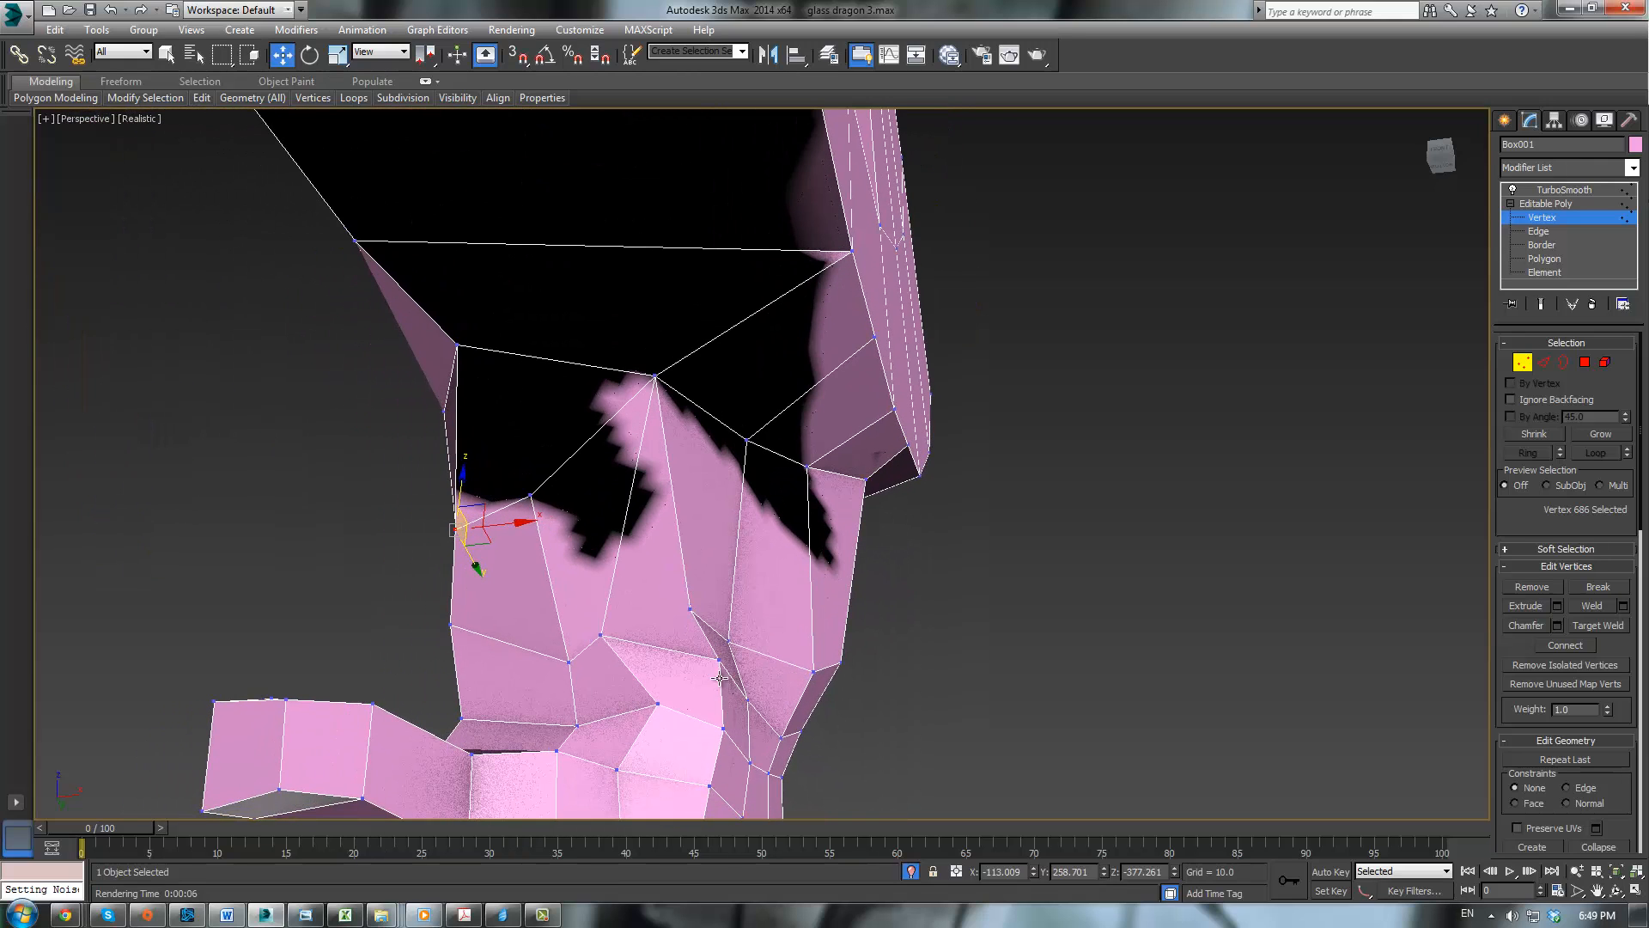
middle_click_drag(720, 678, 695, 661, "alt")
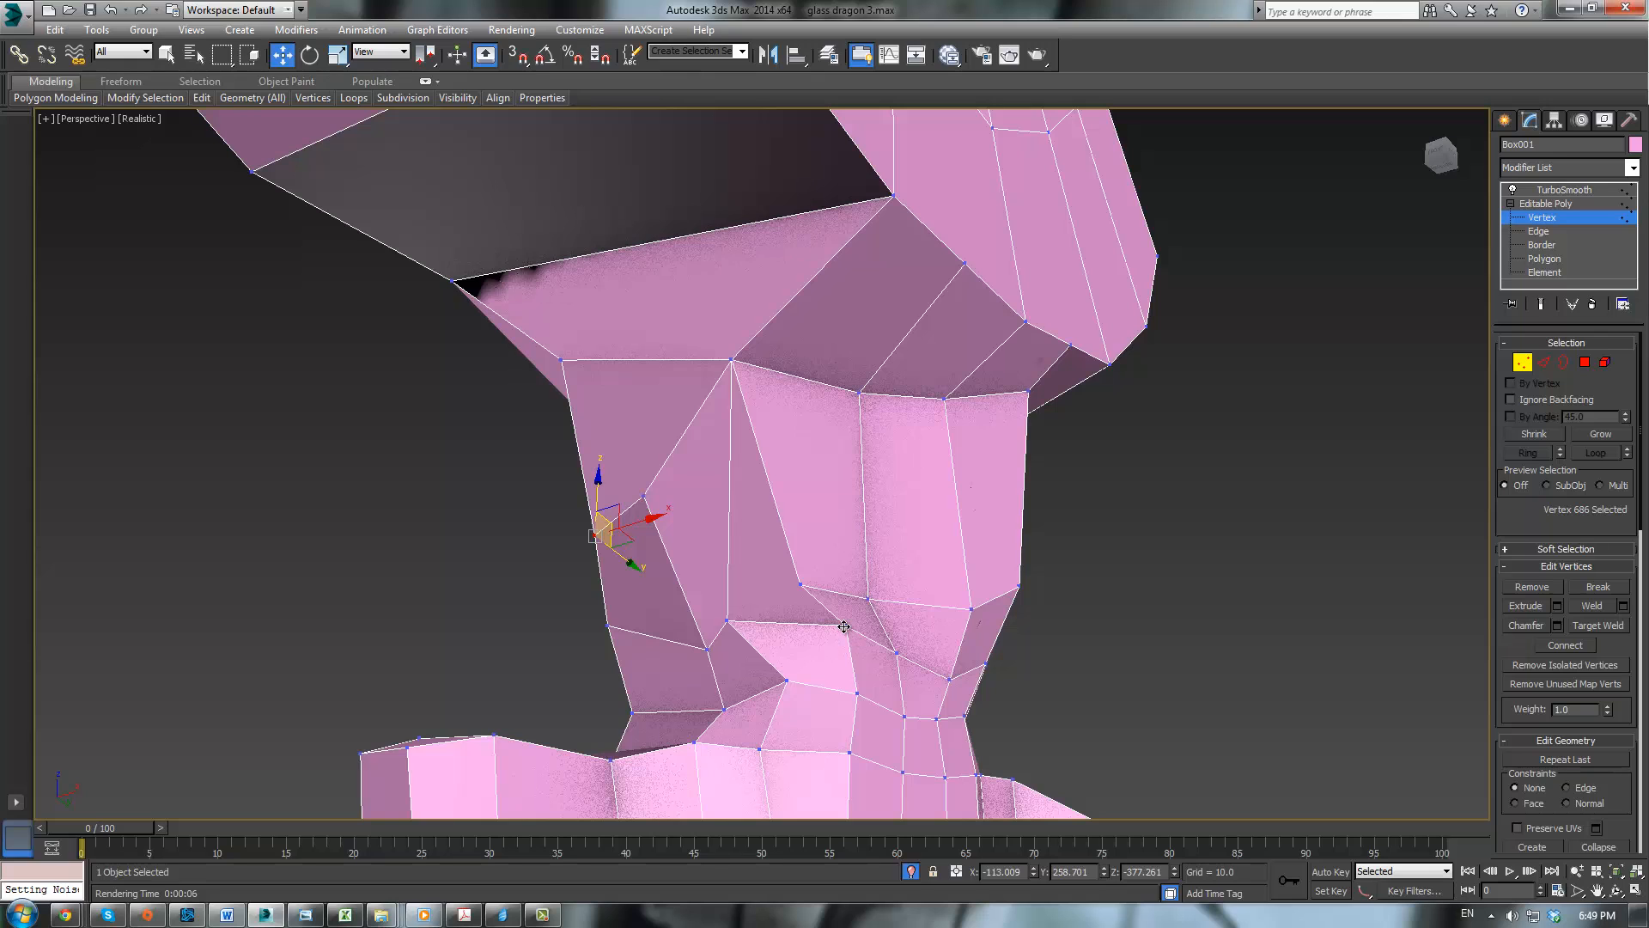
middle_click_drag(868, 609, 1025, 477, "alt")
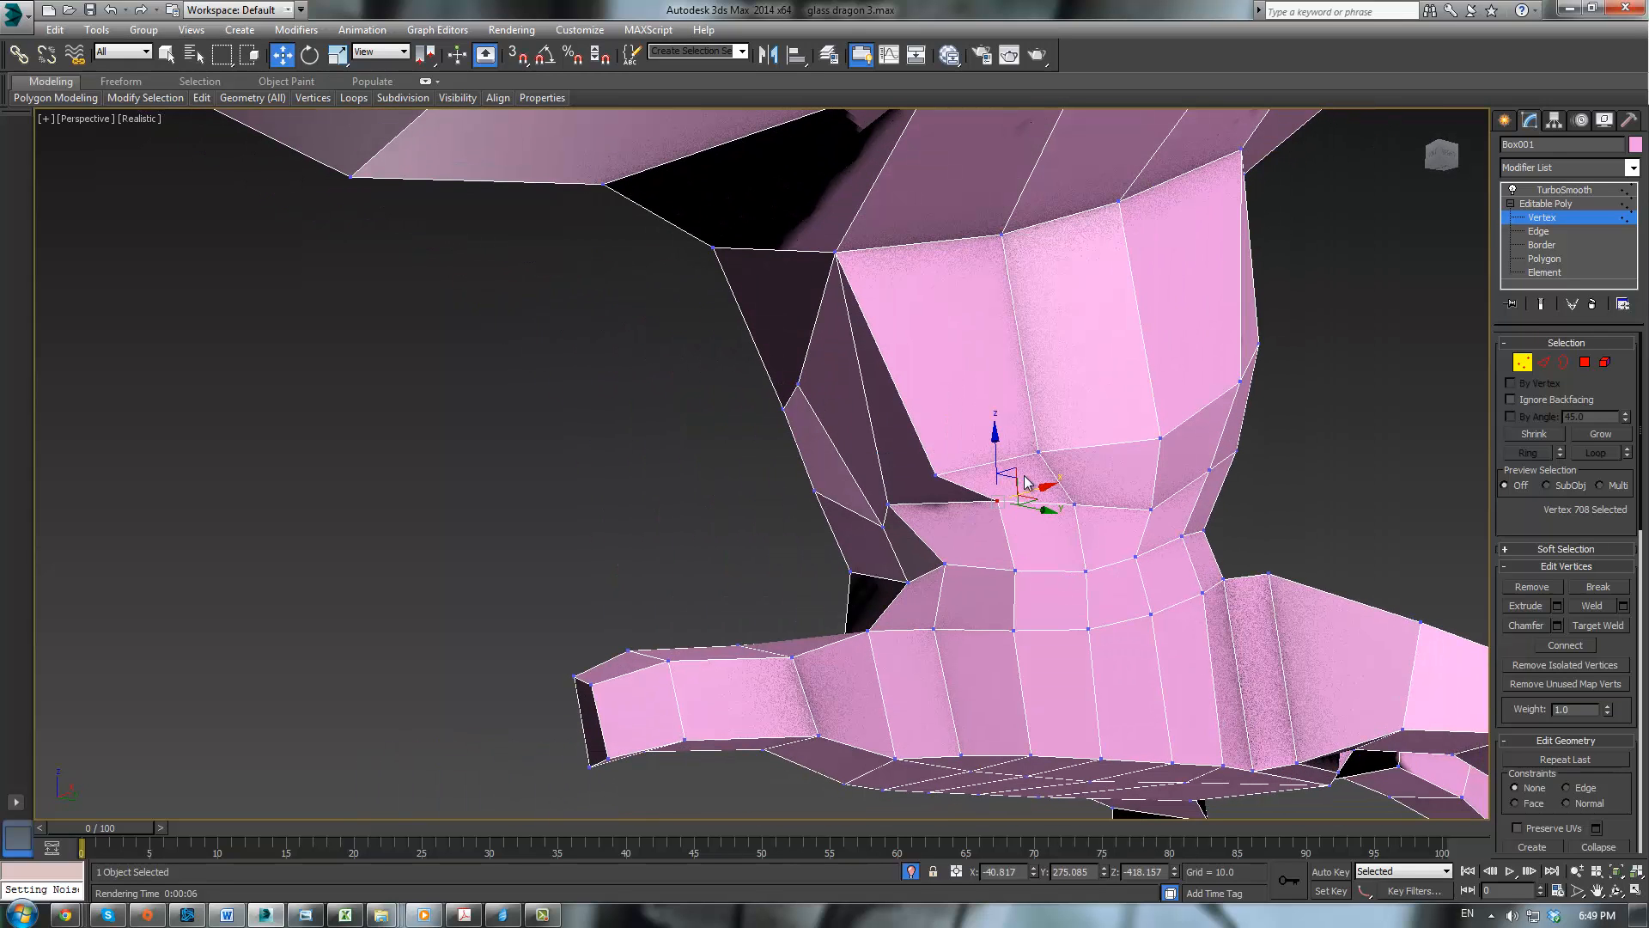
left_click_drag(1009, 470, 979, 471)
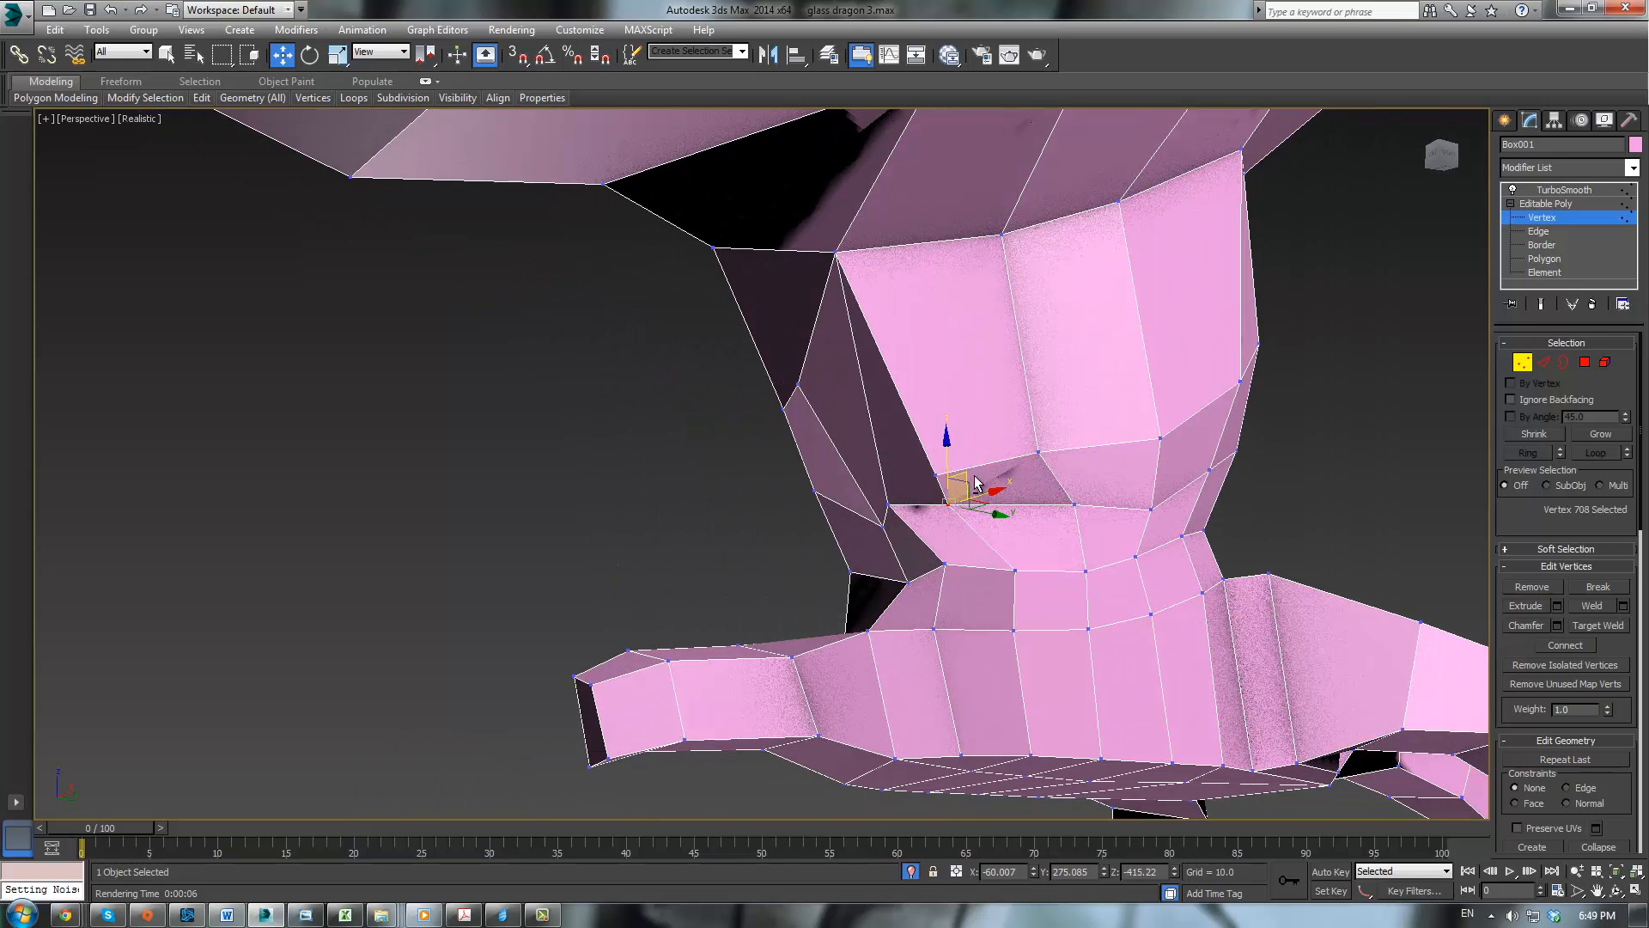
middle_click_drag(979, 471, 1117, 489, "alt")
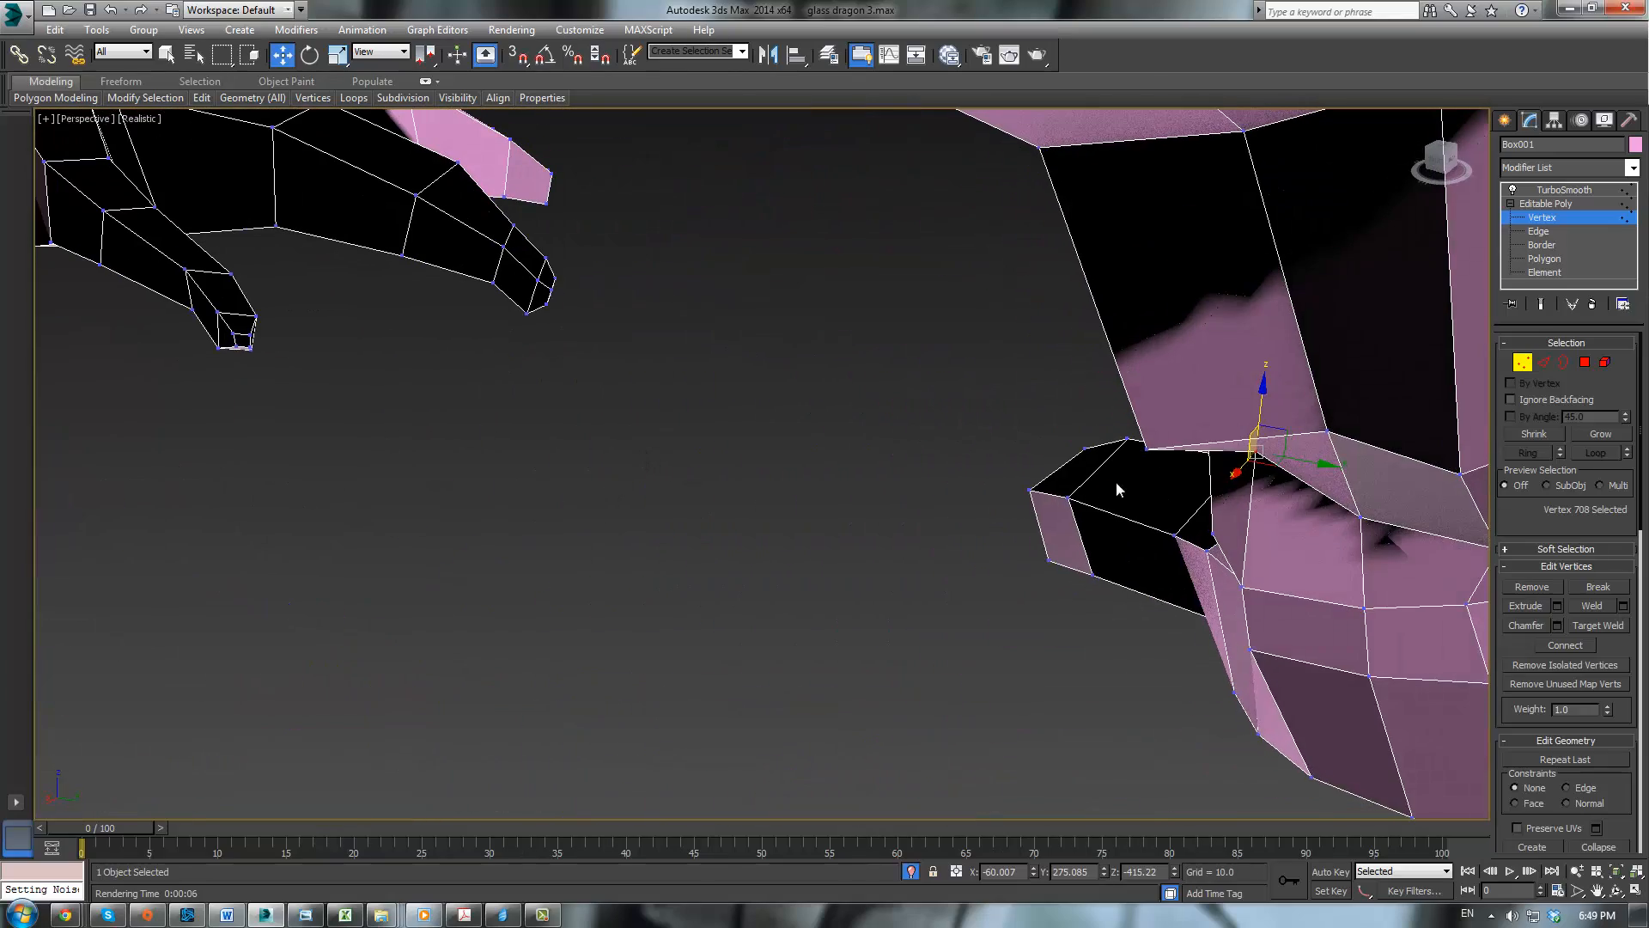
key("ctrl+z")
Step: Nudge the neighbouring vertex above the ankle on the front leg's inner side mainly along X
middle_click_drag(1242, 541, 989, 567, "alt")
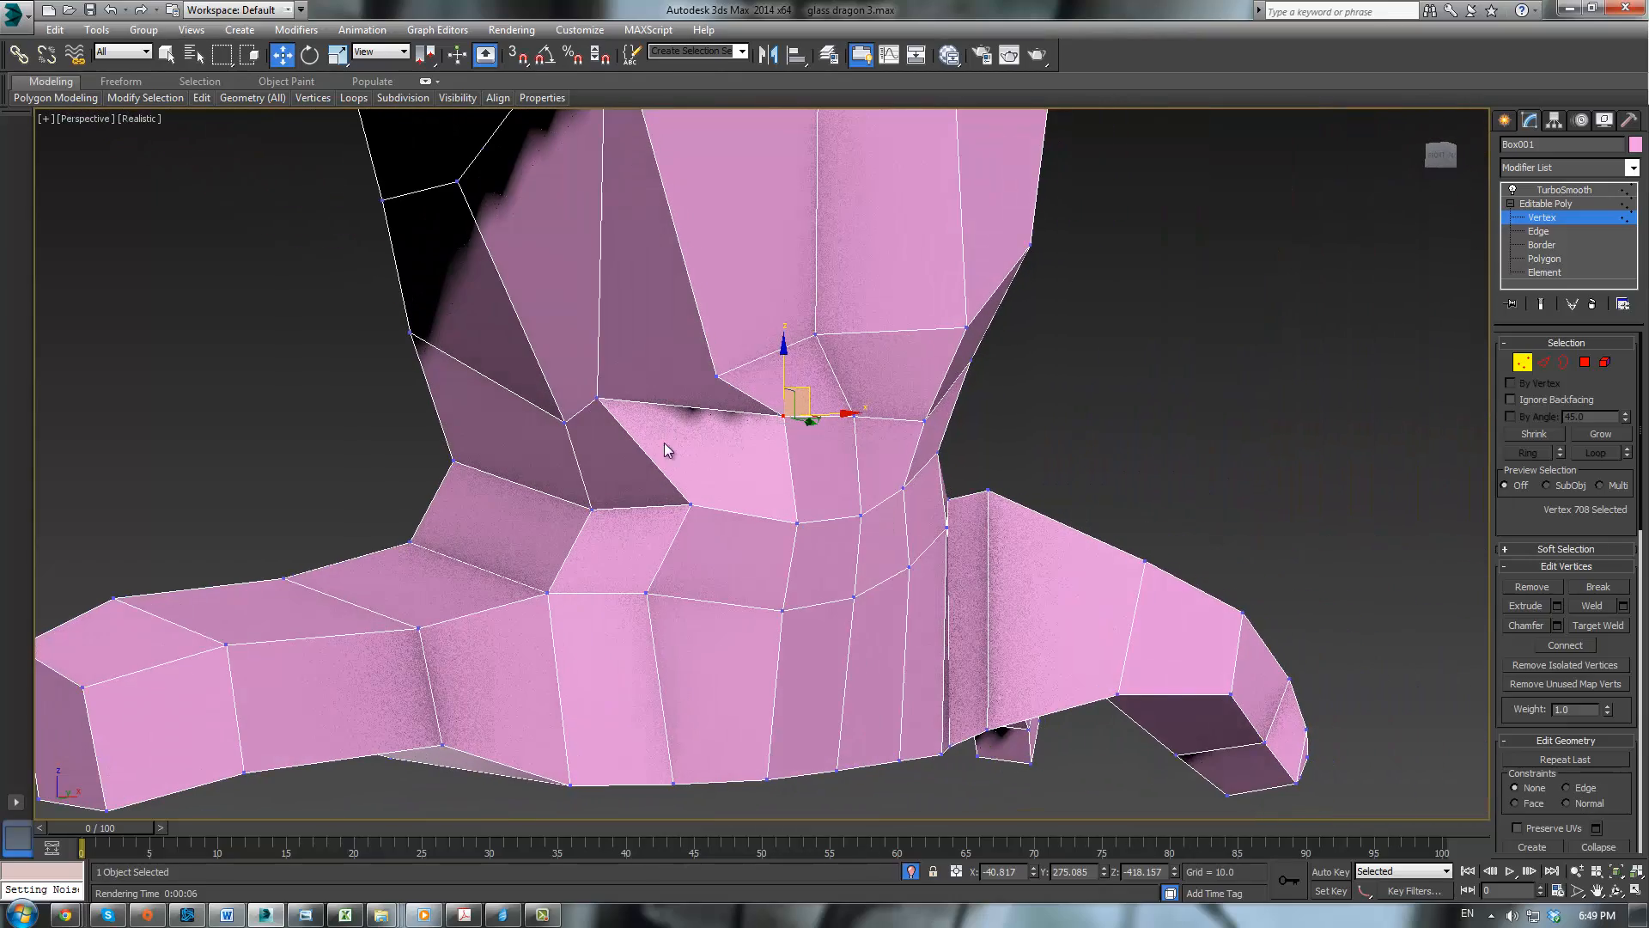
left_click(599, 396)
middle_click_drag(600, 397, 677, 317, "alt")
scroll(655, 497, "down", 3)
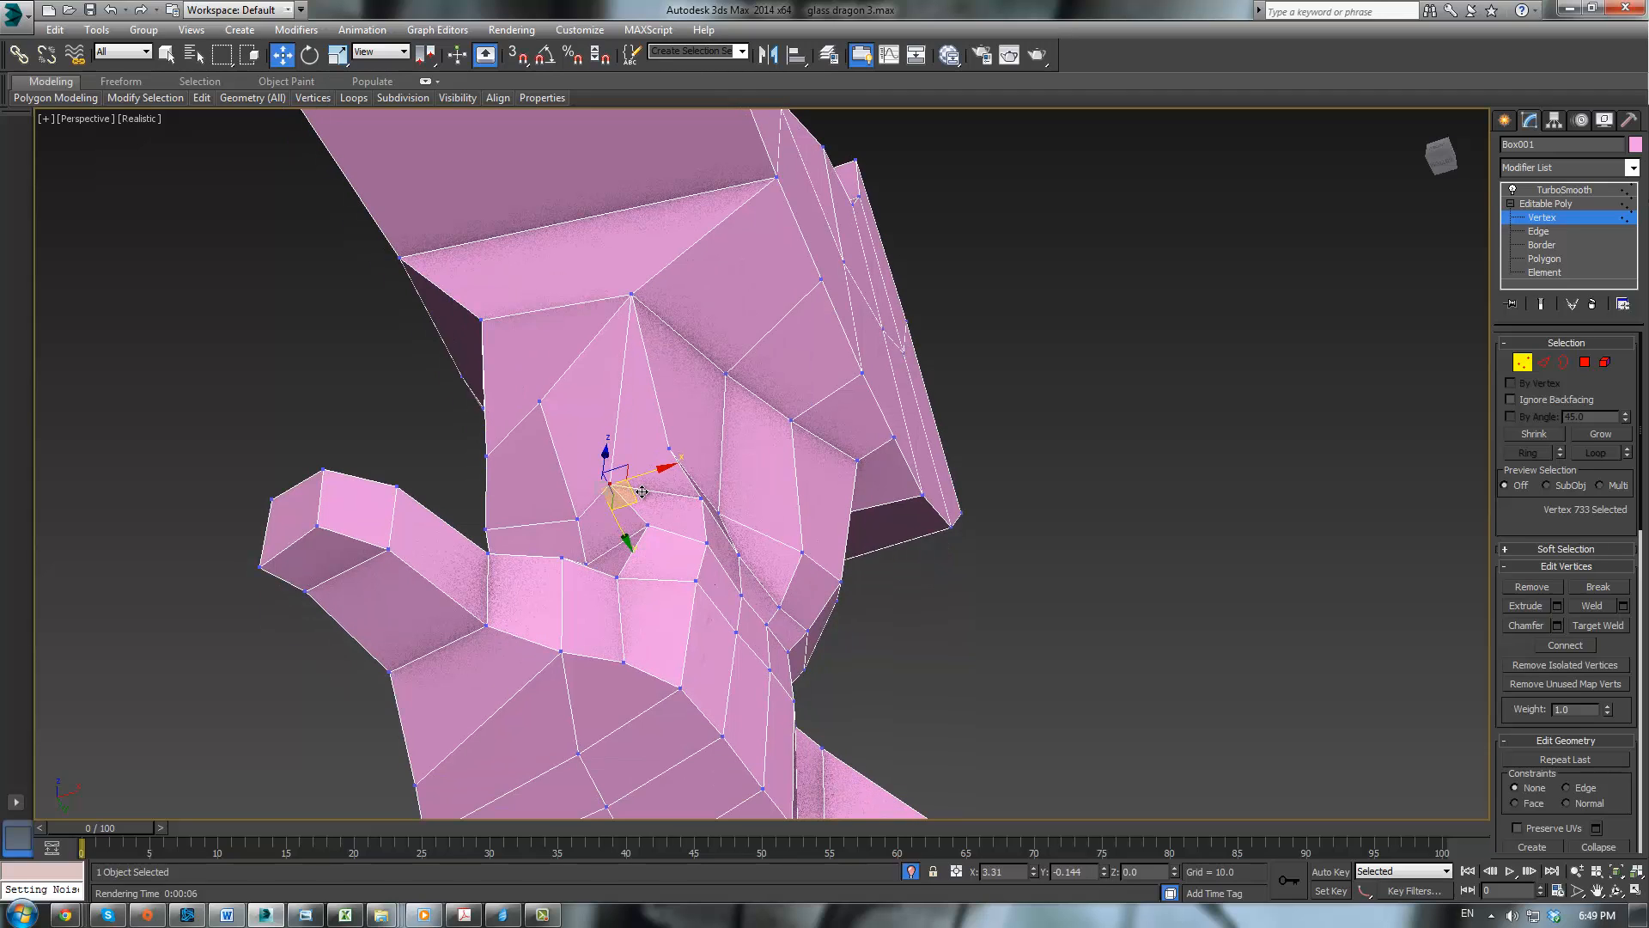
middle_click_drag(657, 487, 674, 545, "alt")
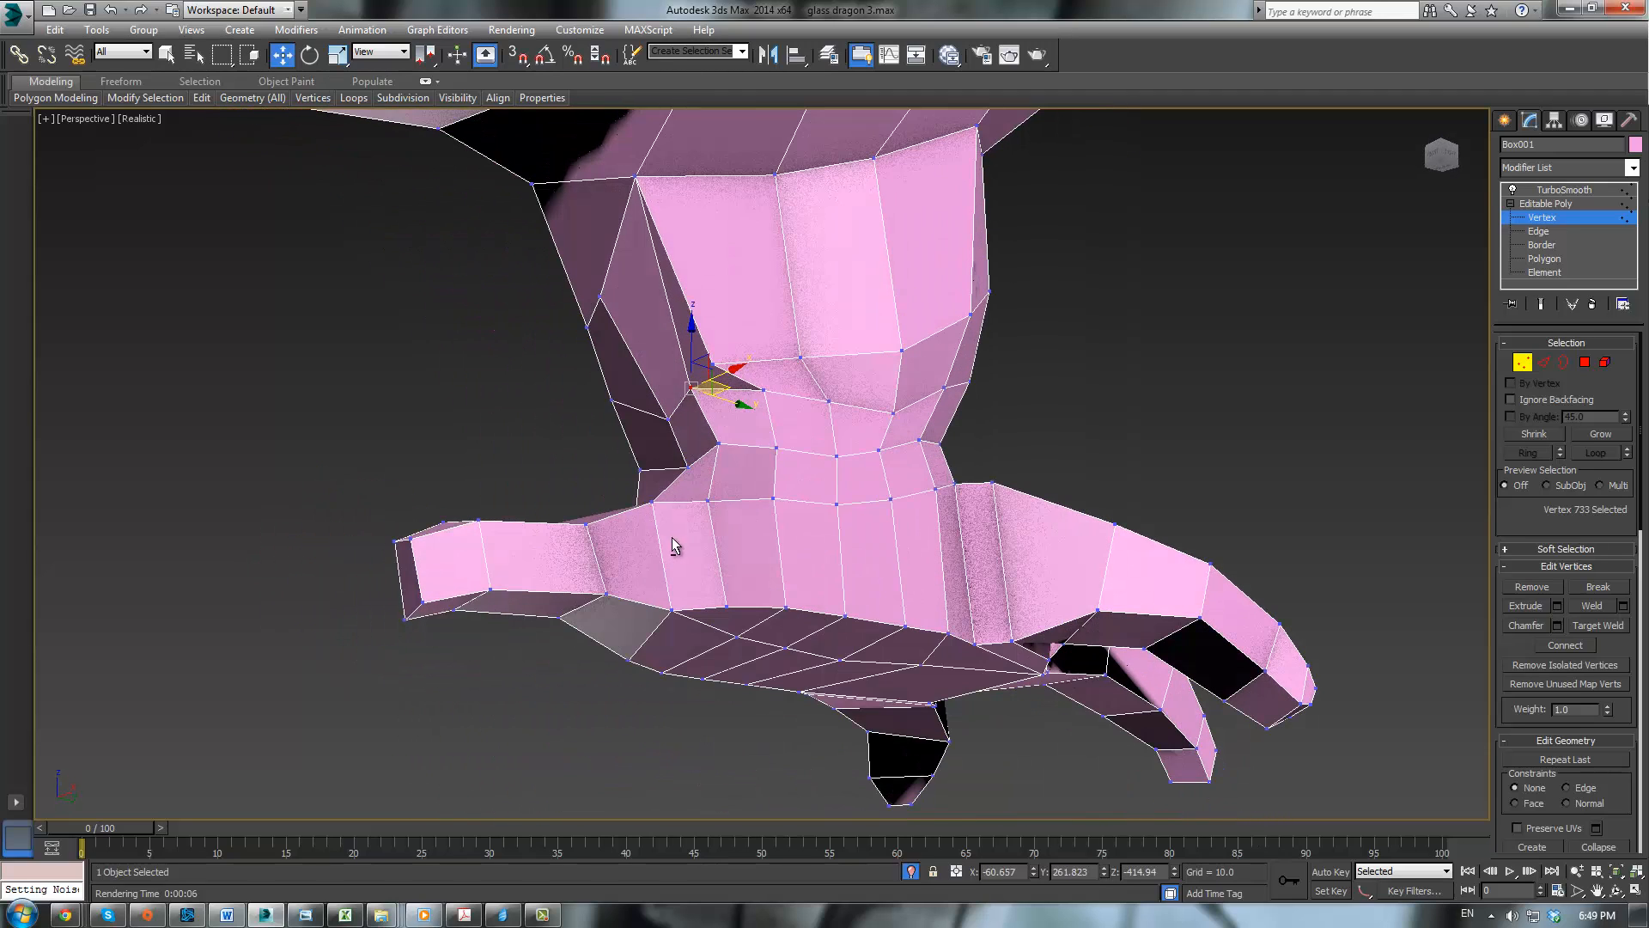
Step: Move the vertex at the crease above the ankle on the front leg's inner side forward and up
middle_click_drag(715, 367, 807, 297, "alt")
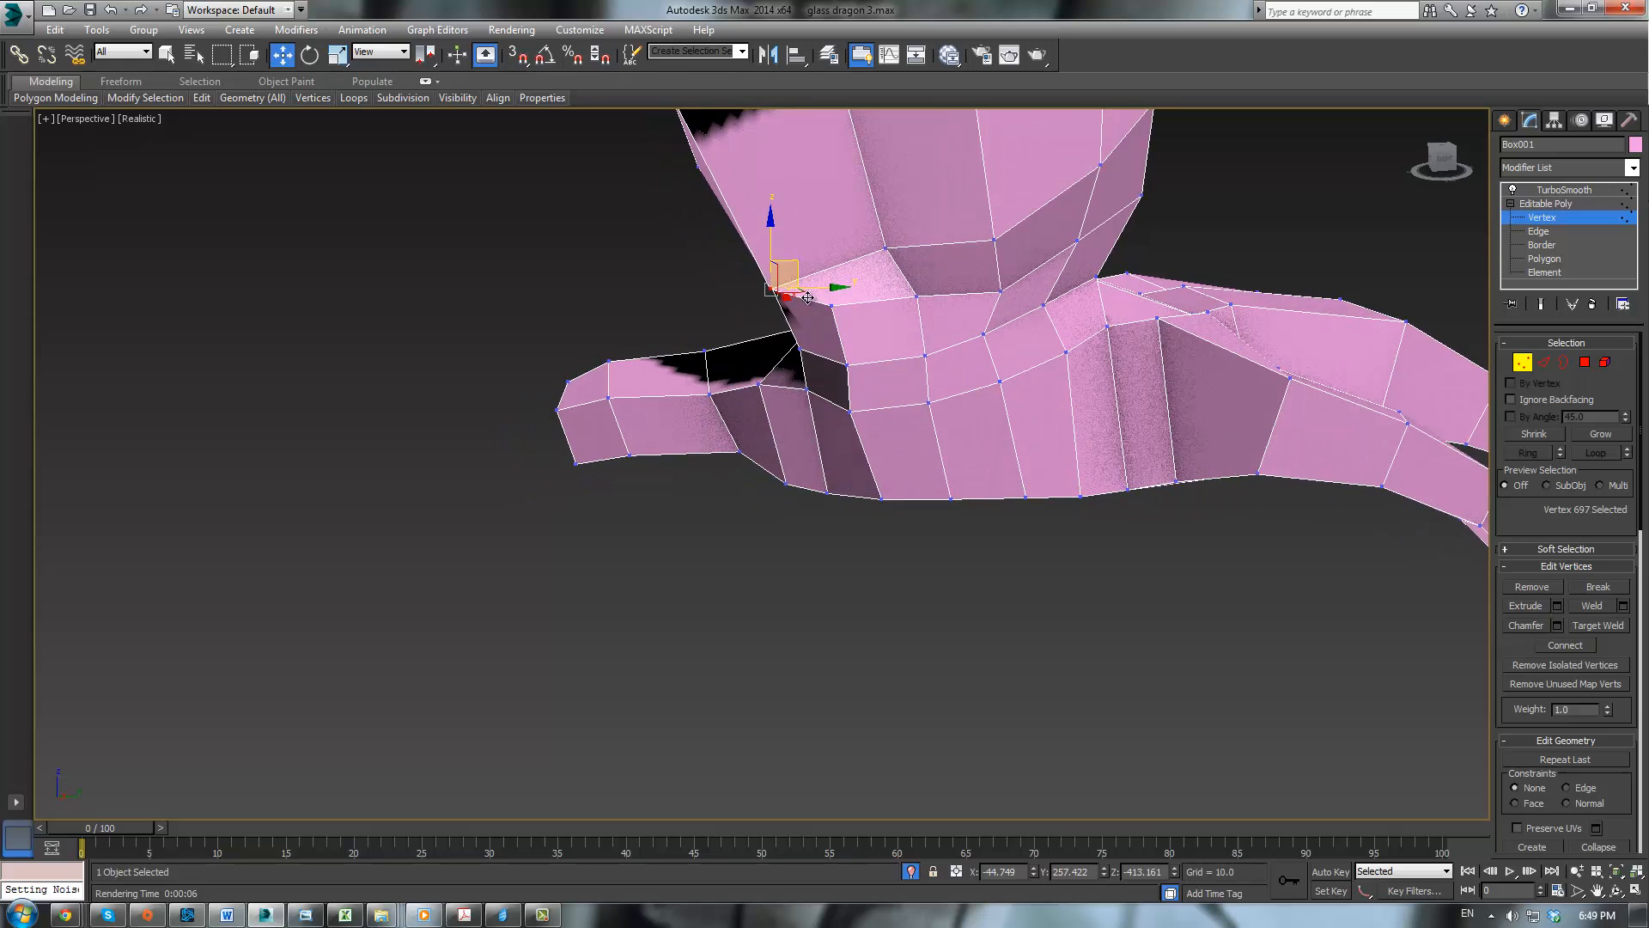
mouse_move(806, 289)
left_mouse_down()
mouse_move(848, 273)
mouse_move(839, 284)
left_mouse_up()
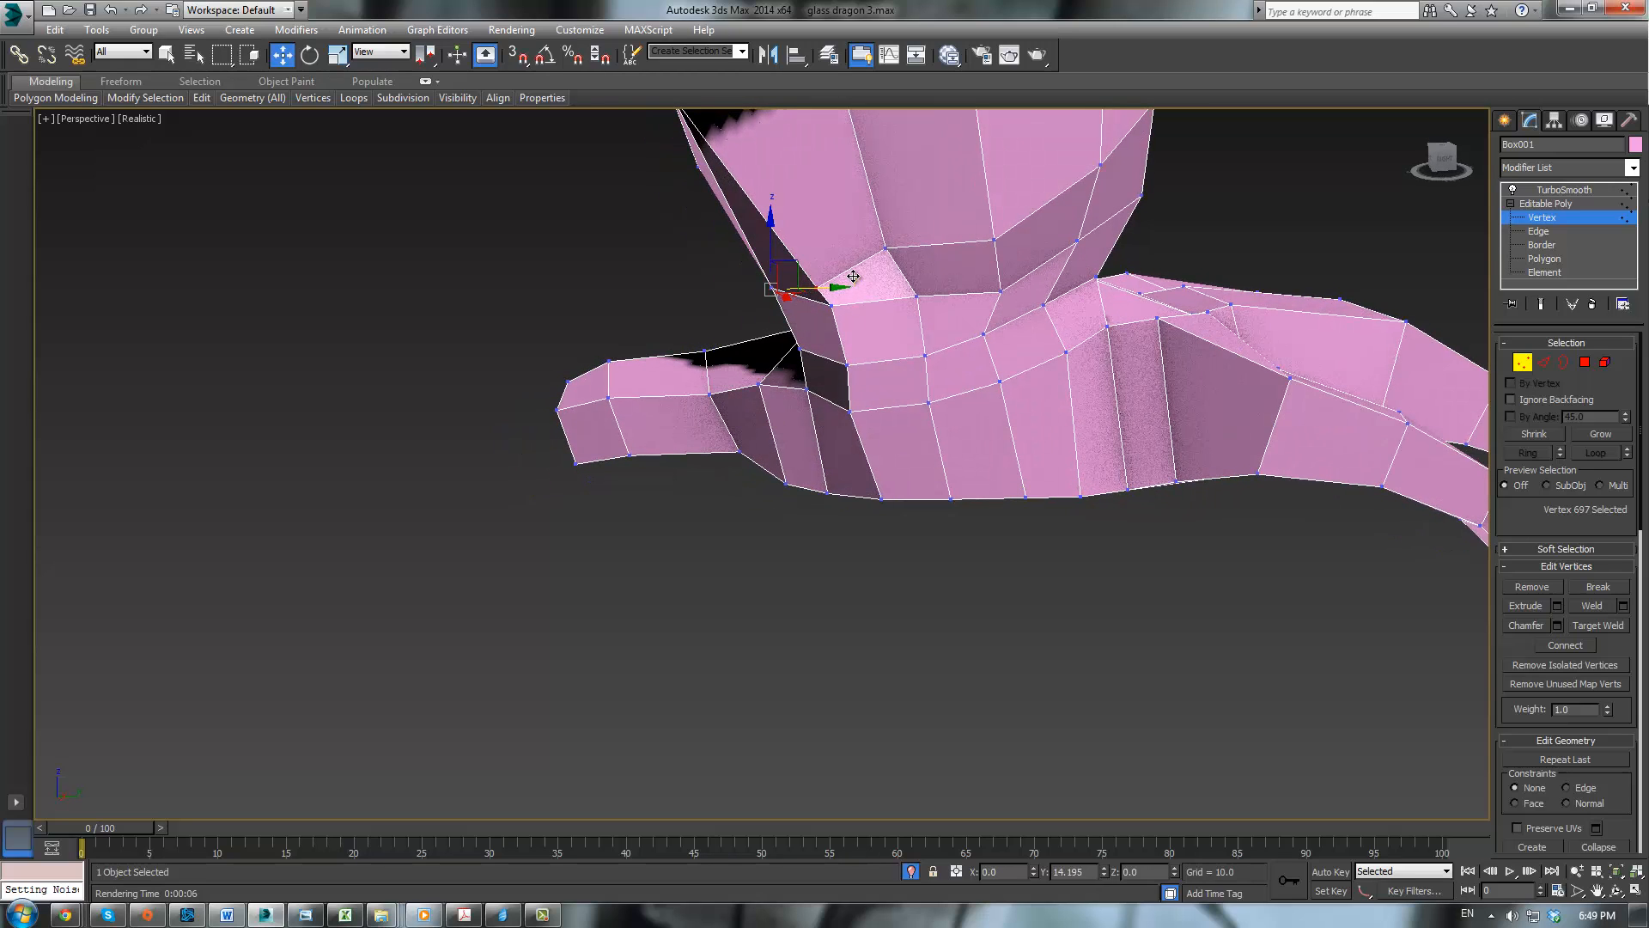
middle_click_drag(838, 284, 884, 454, "alt")
scroll(699, 323, "down", 4)
scroll(659, 323, "up", 5)
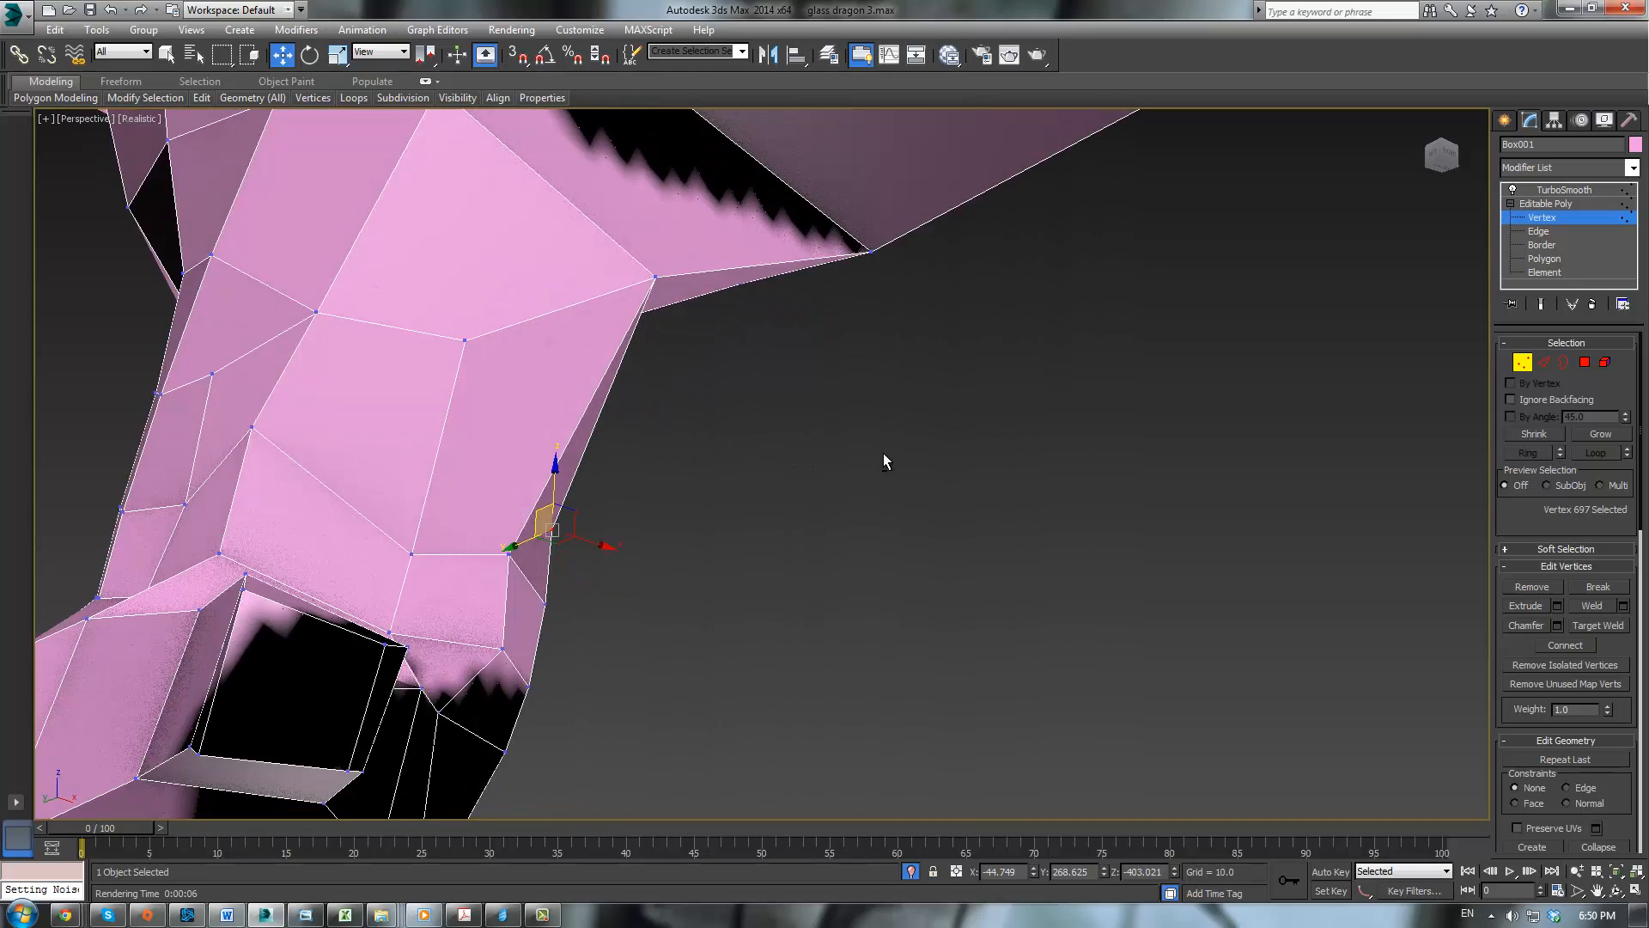
middle_click_drag(553, 410, 857, 560)
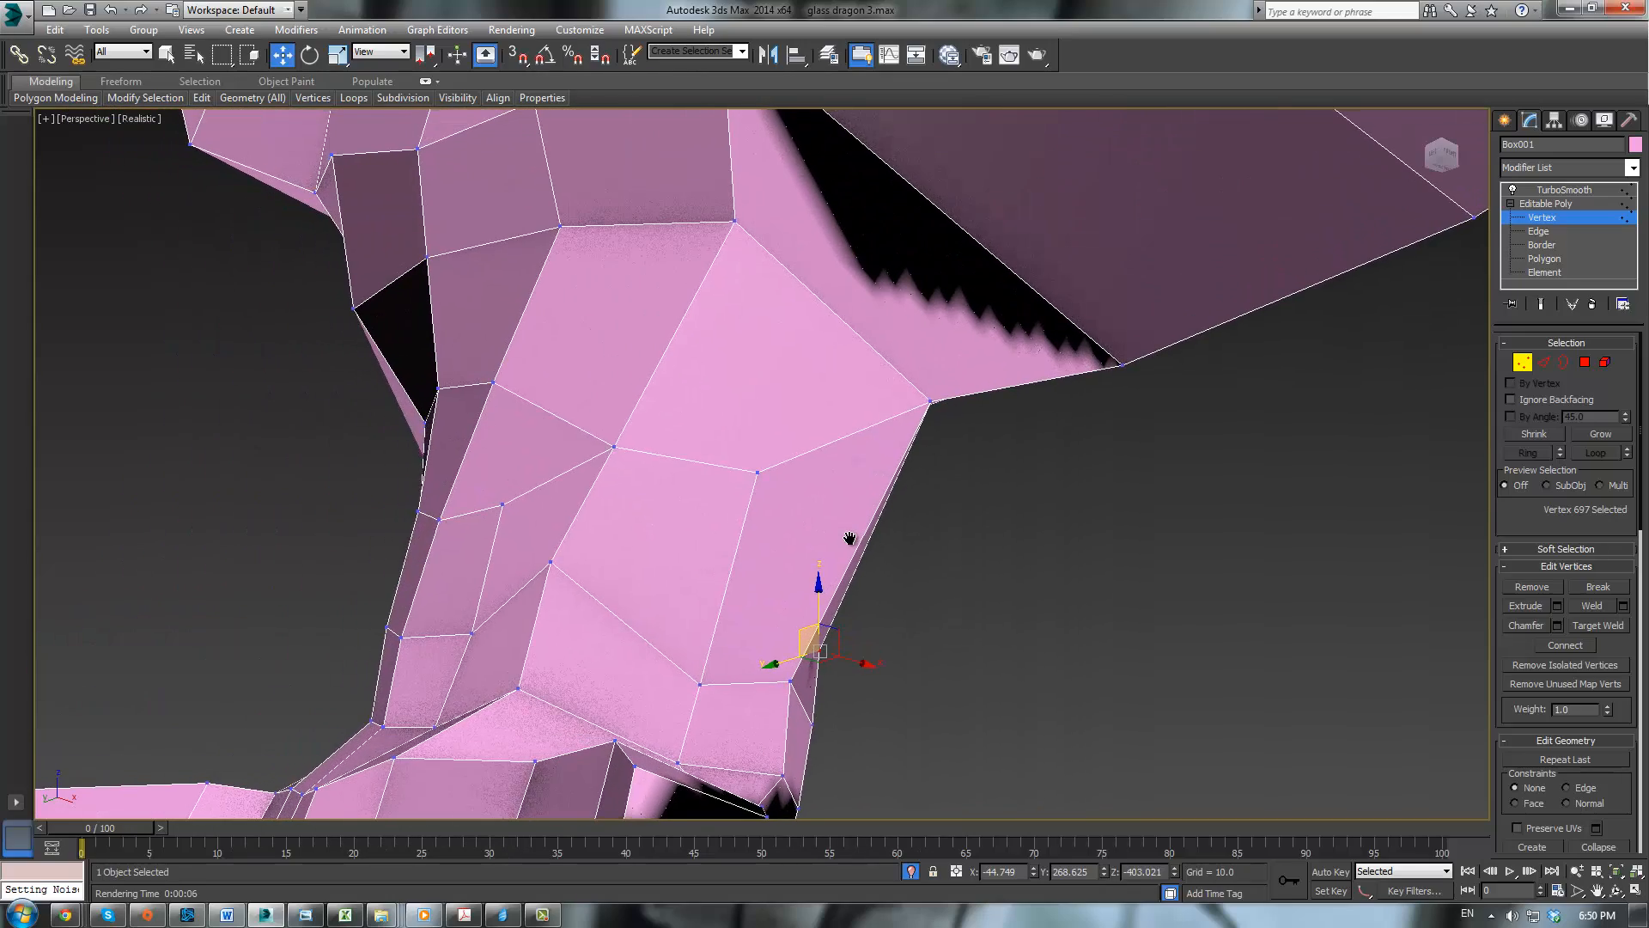
middle_click_drag(727, 582, 694, 577, "alt")
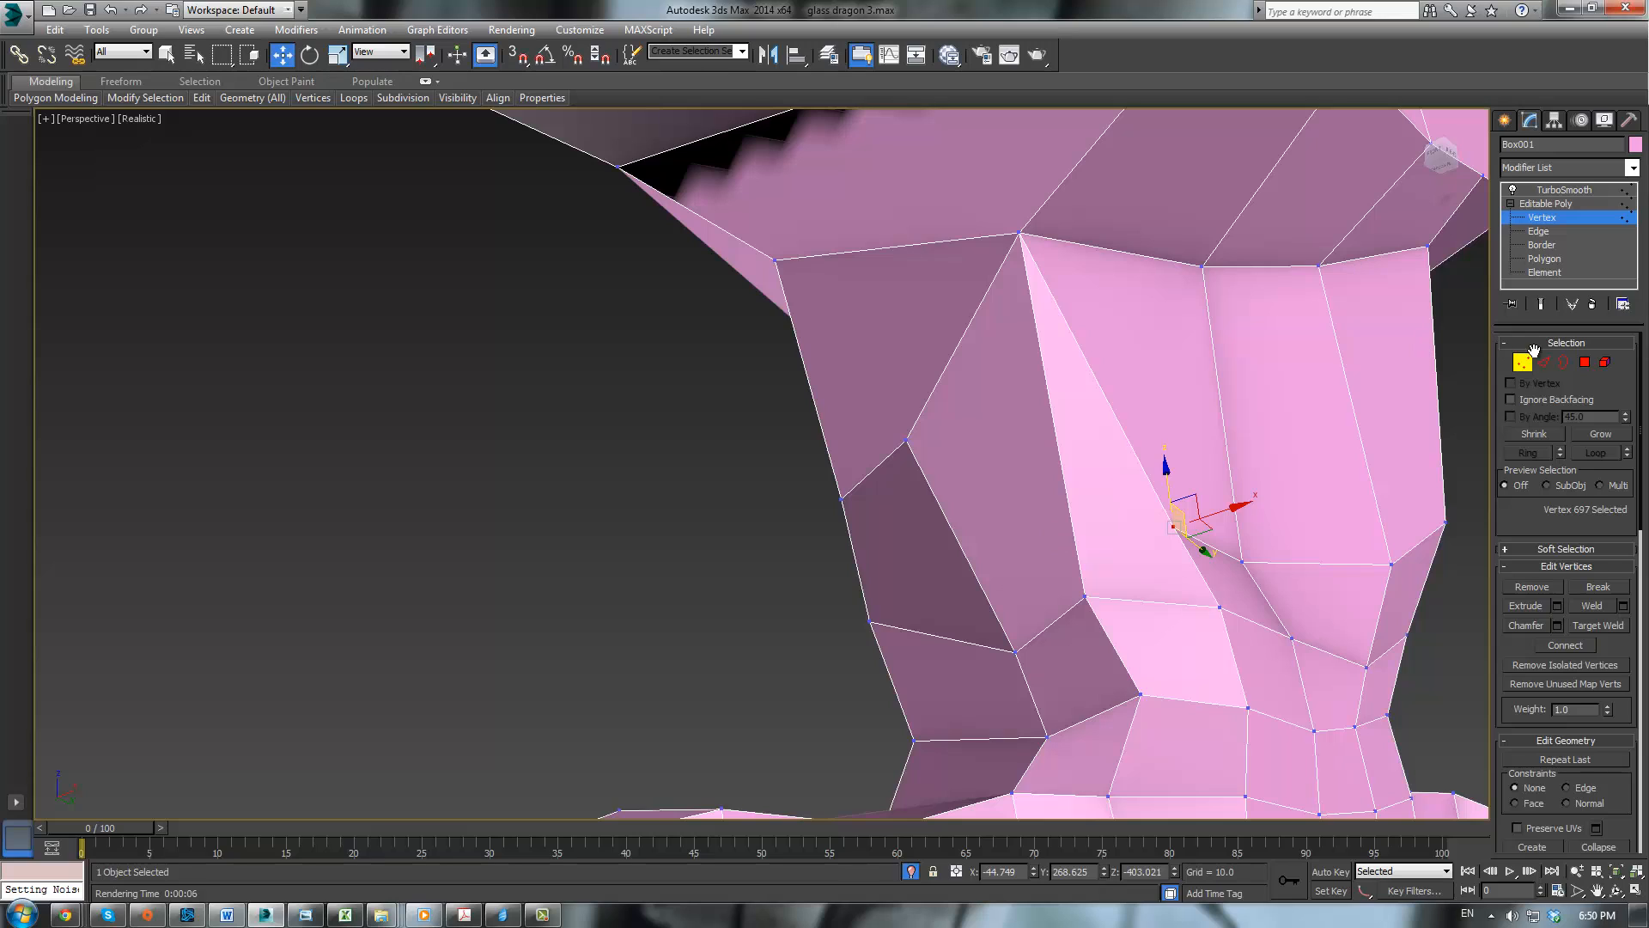
Step: Delete the three adjoining polygons on the inner side of the upper front leg, just below the body
left_click(1585, 361)
left_click(1177, 409)
left_click(1049, 453)
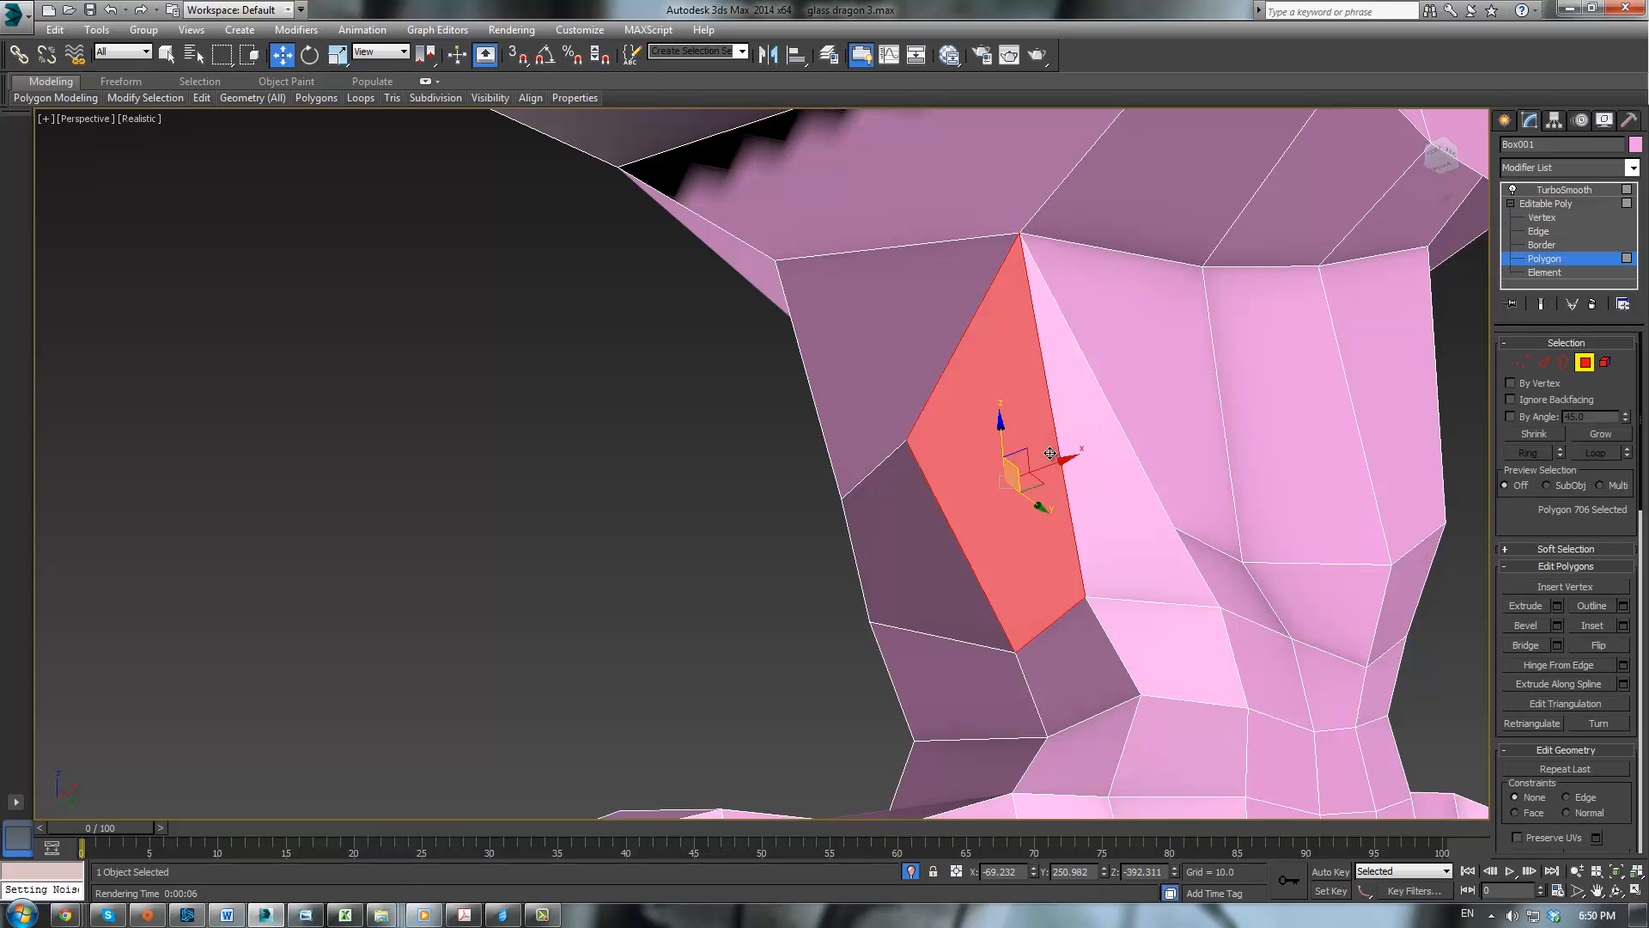
left_click(1088, 446)
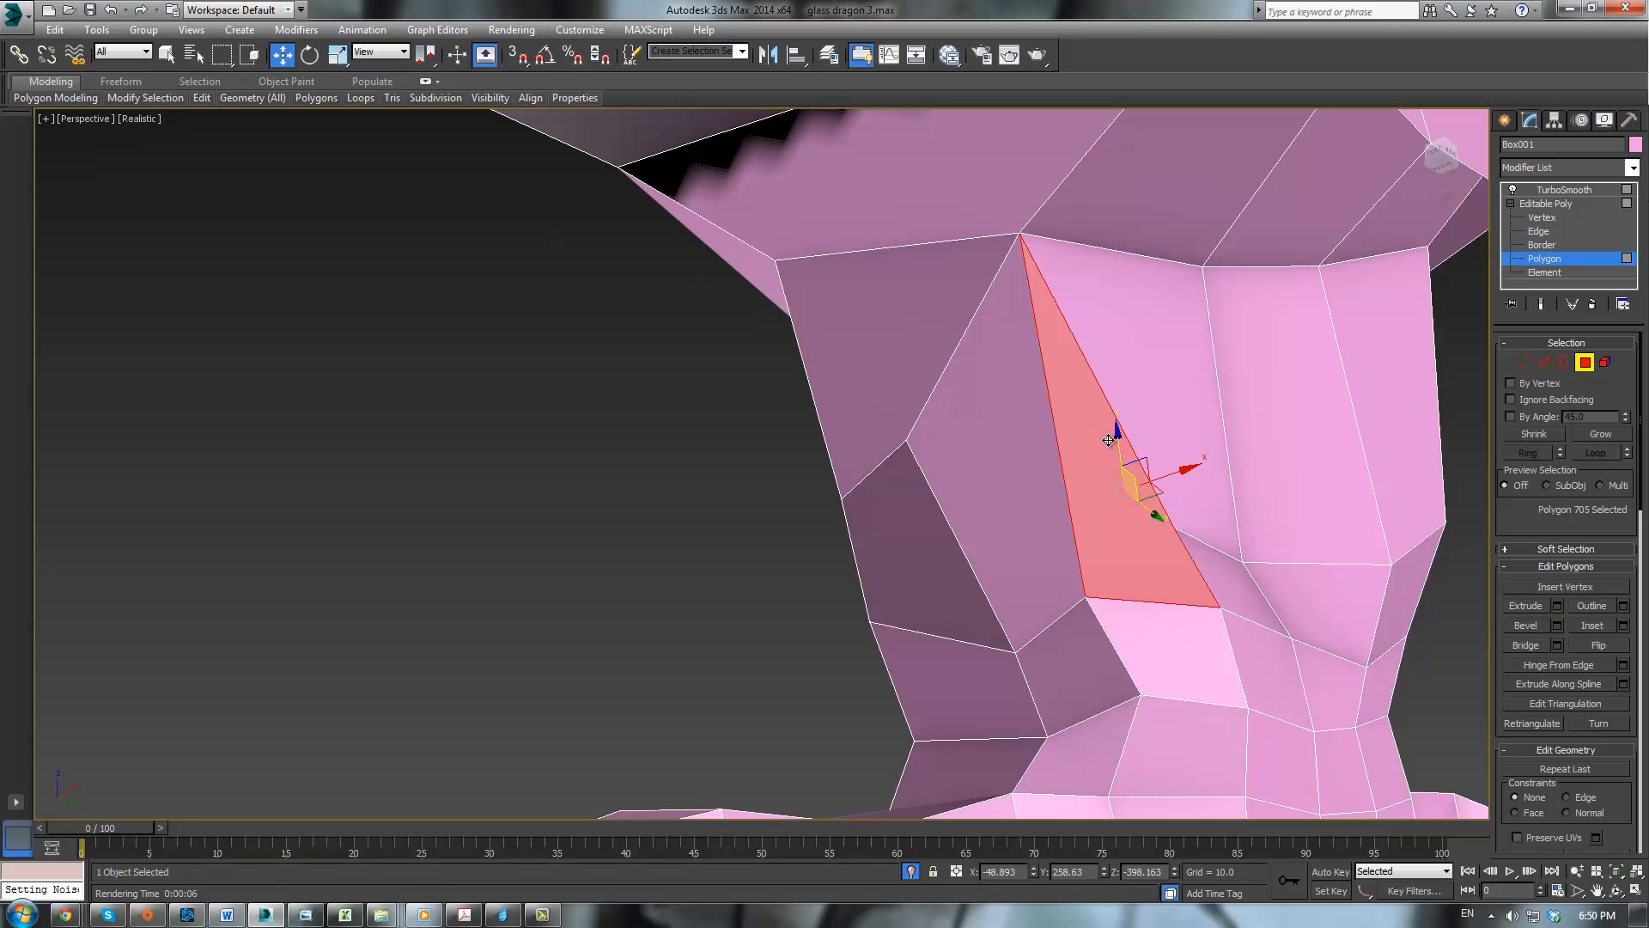
key("Delete")
left_click(1010, 428)
key("Delete")
left_click(898, 370)
key("Delete")
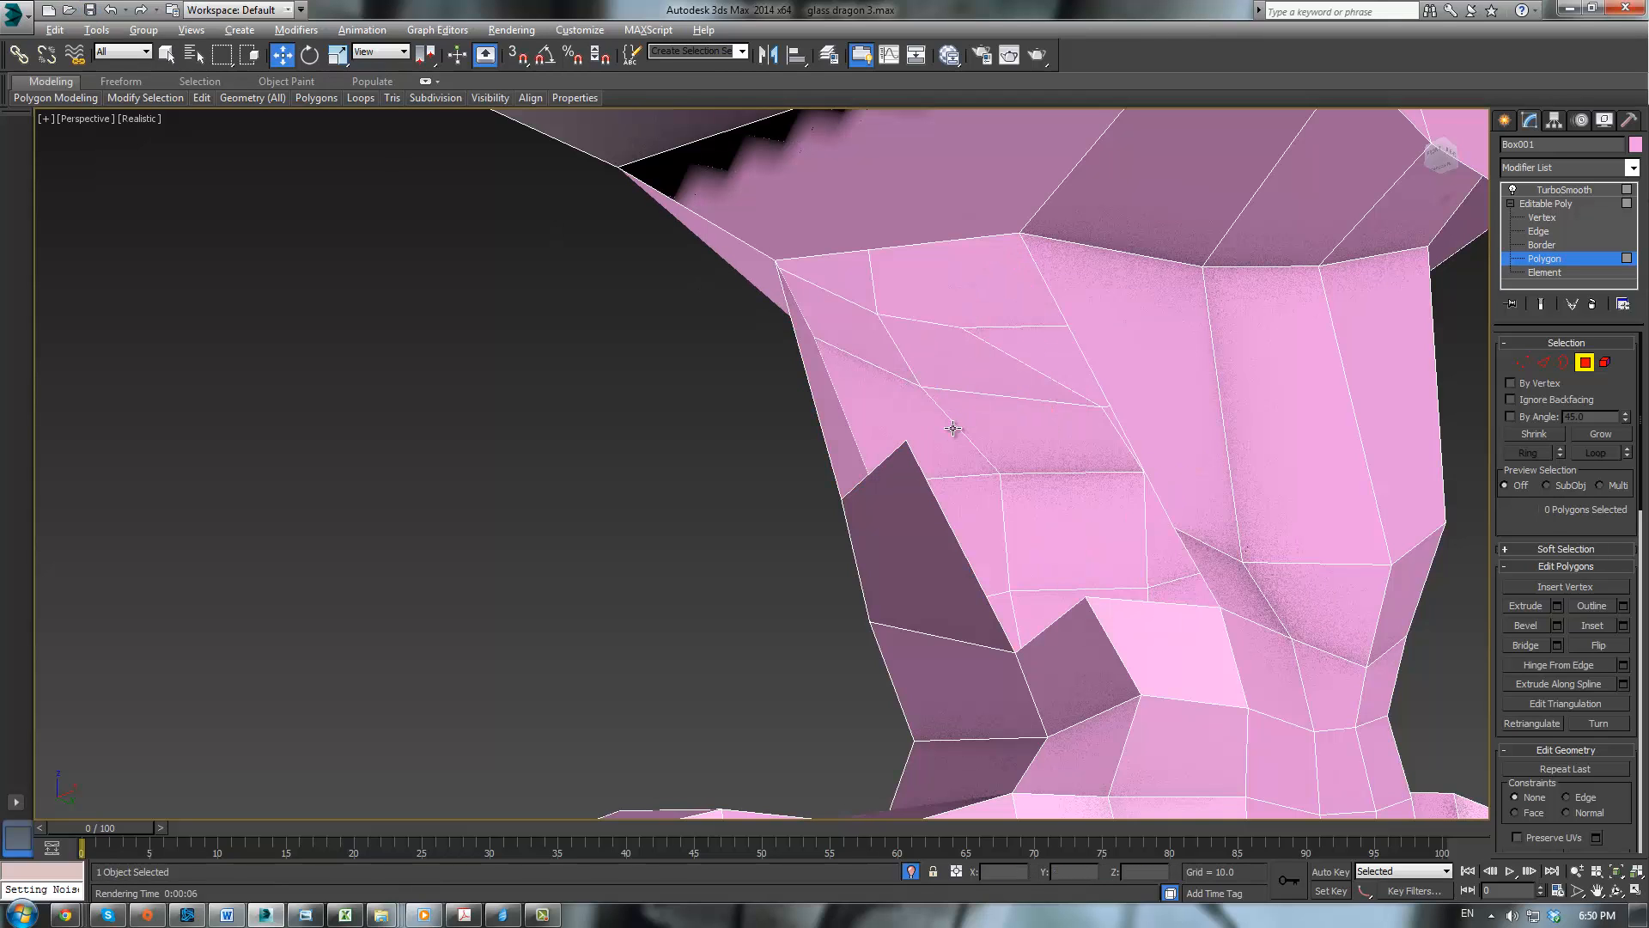
Step: Delete the four-sided polygon under the body on the outer side of the upper front leg
middle_click_drag(953, 428, 638, 465, "alt")
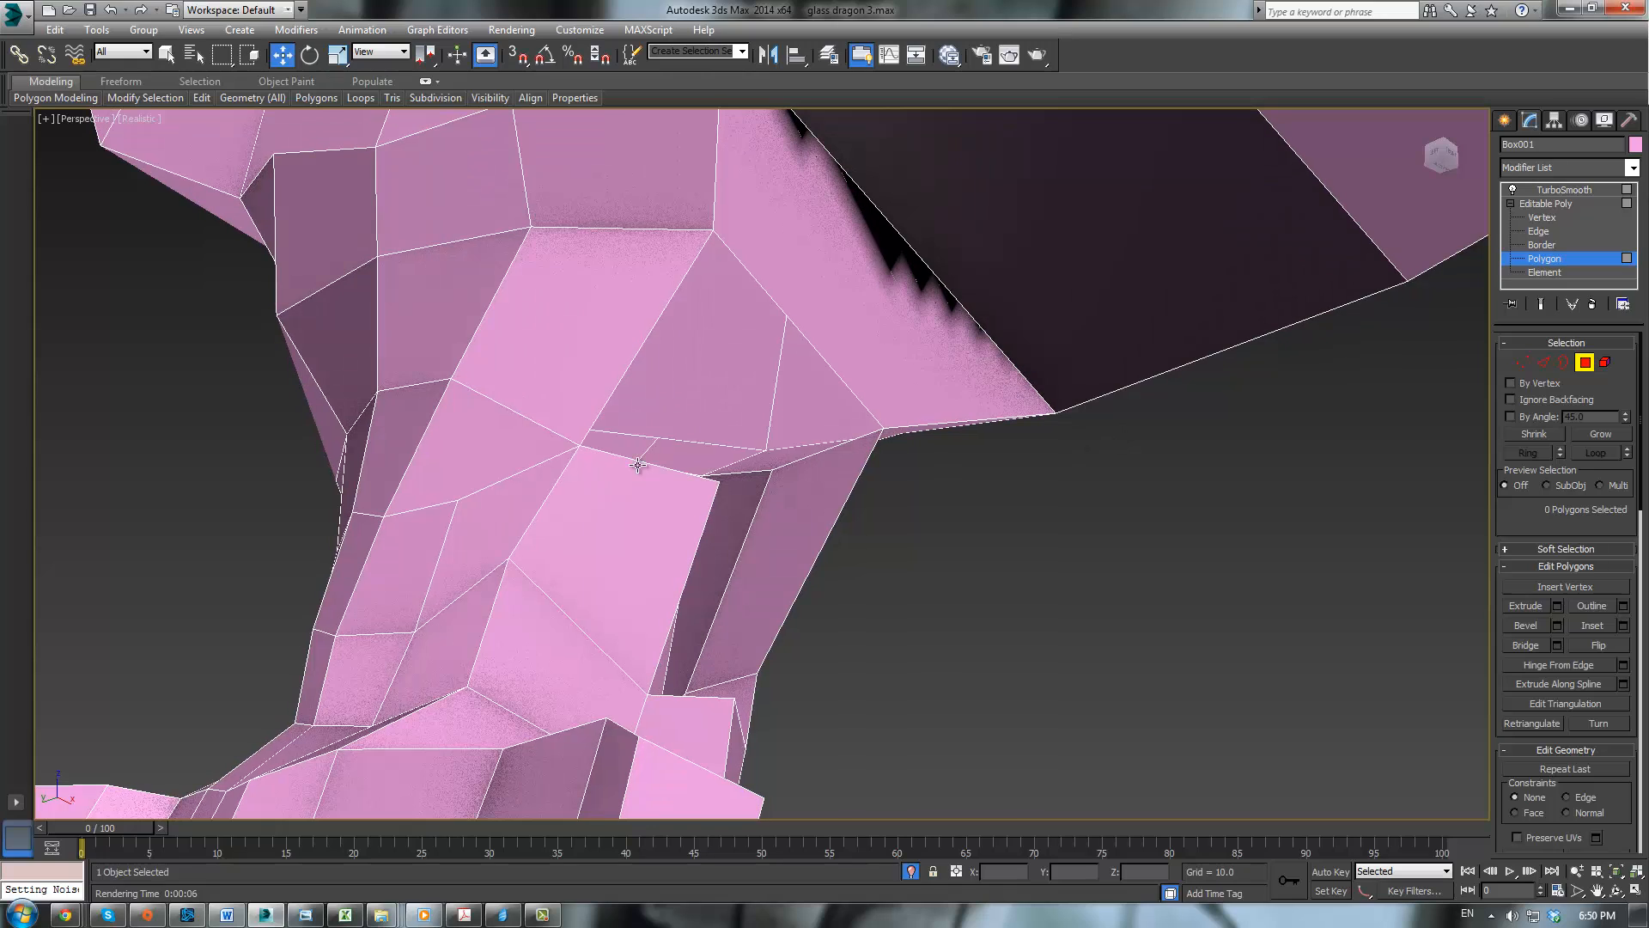
left_click(595, 379)
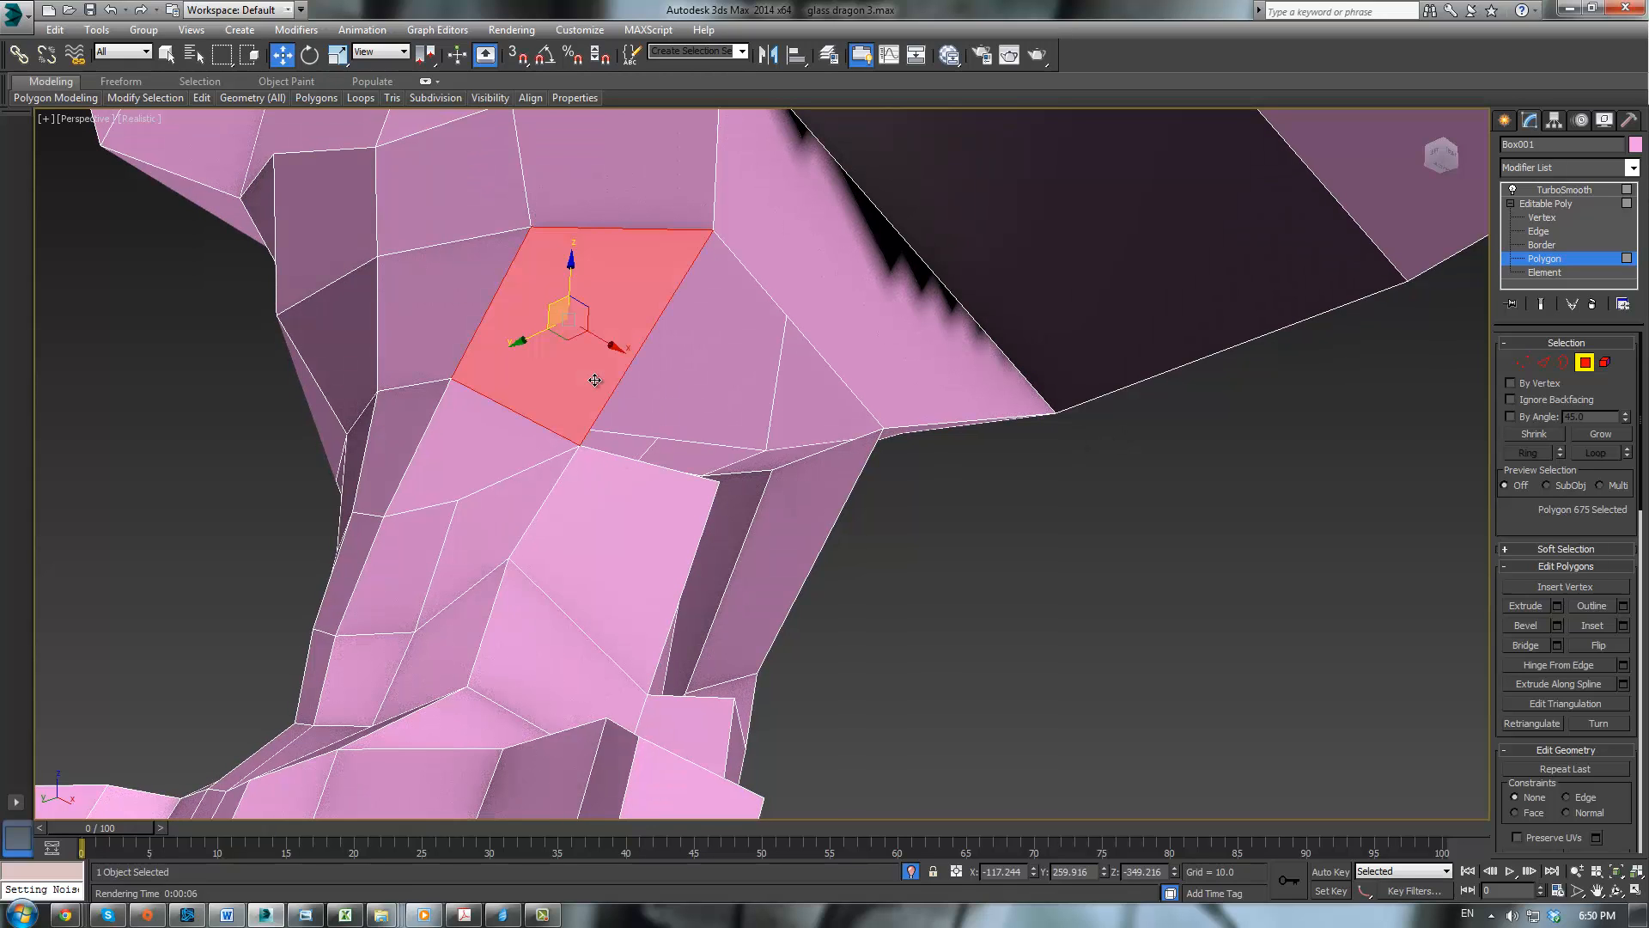
key("Delete")
Step: Raise the vertex midway up the inner side of the front leg along Z
middle_click_drag(557, 462, 660, 490, "alt")
middle_click_drag(1004, 526, 930, 469, "alt")
middle_click_drag(1030, 520, 968, 527, "alt")
scroll(931, 527, "up", 3)
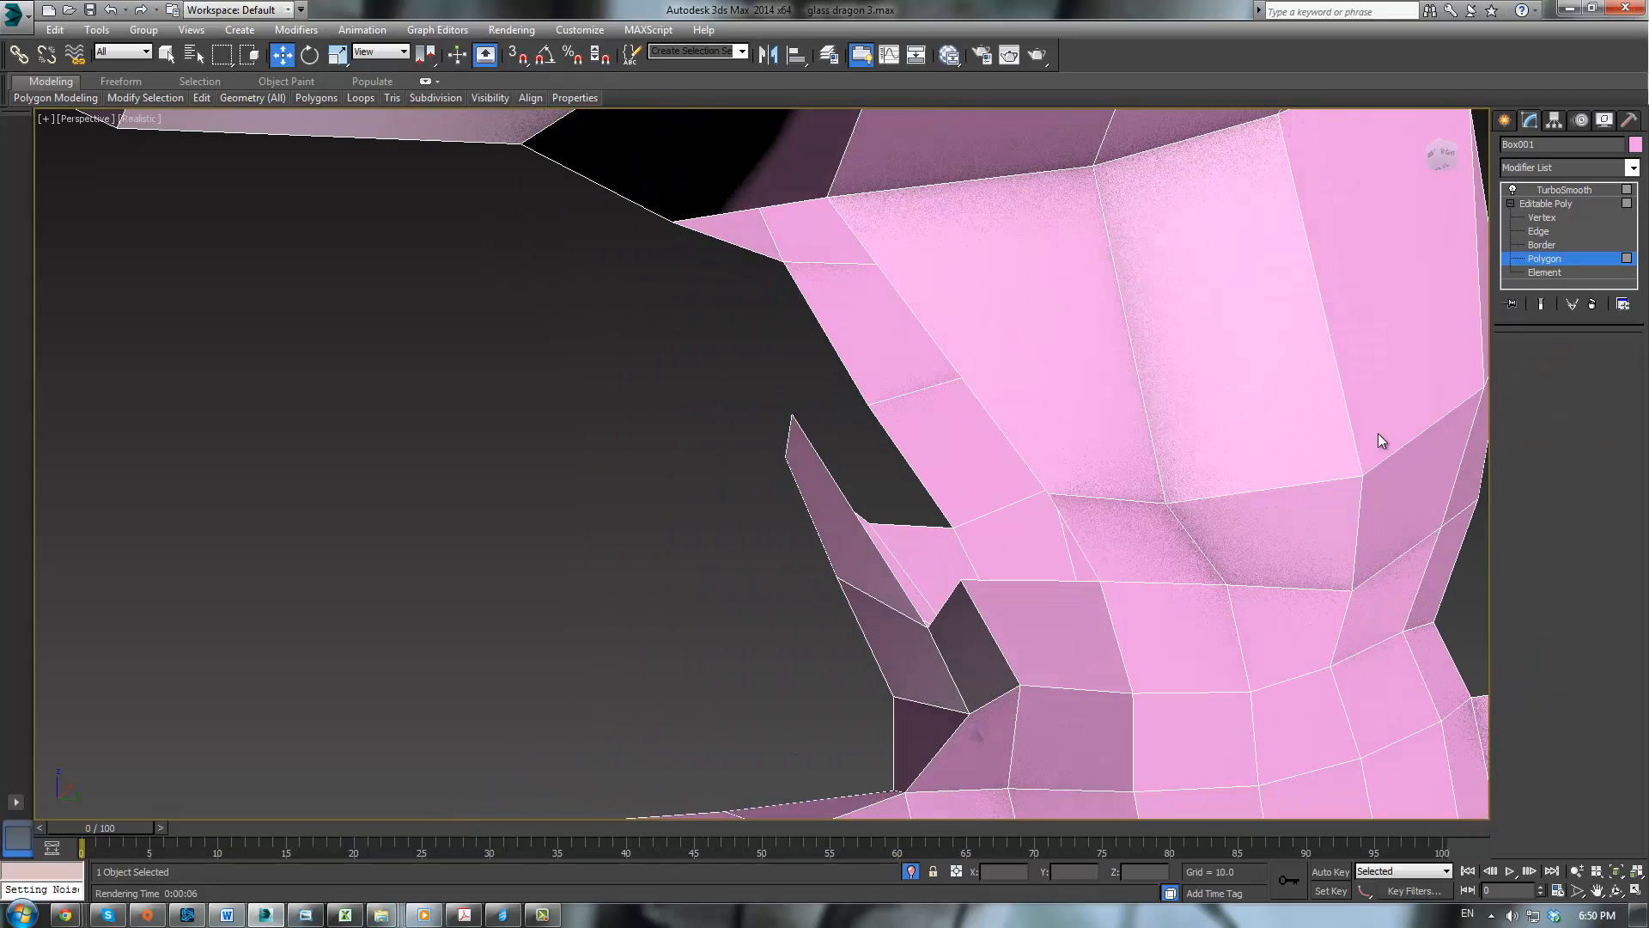
key("1")
scroll(1380, 477, "down", 4)
middle_click_drag(1380, 476, 1234, 516, "alt")
left_click(1206, 406)
left_click_drag(1202, 325, 1203, 292)
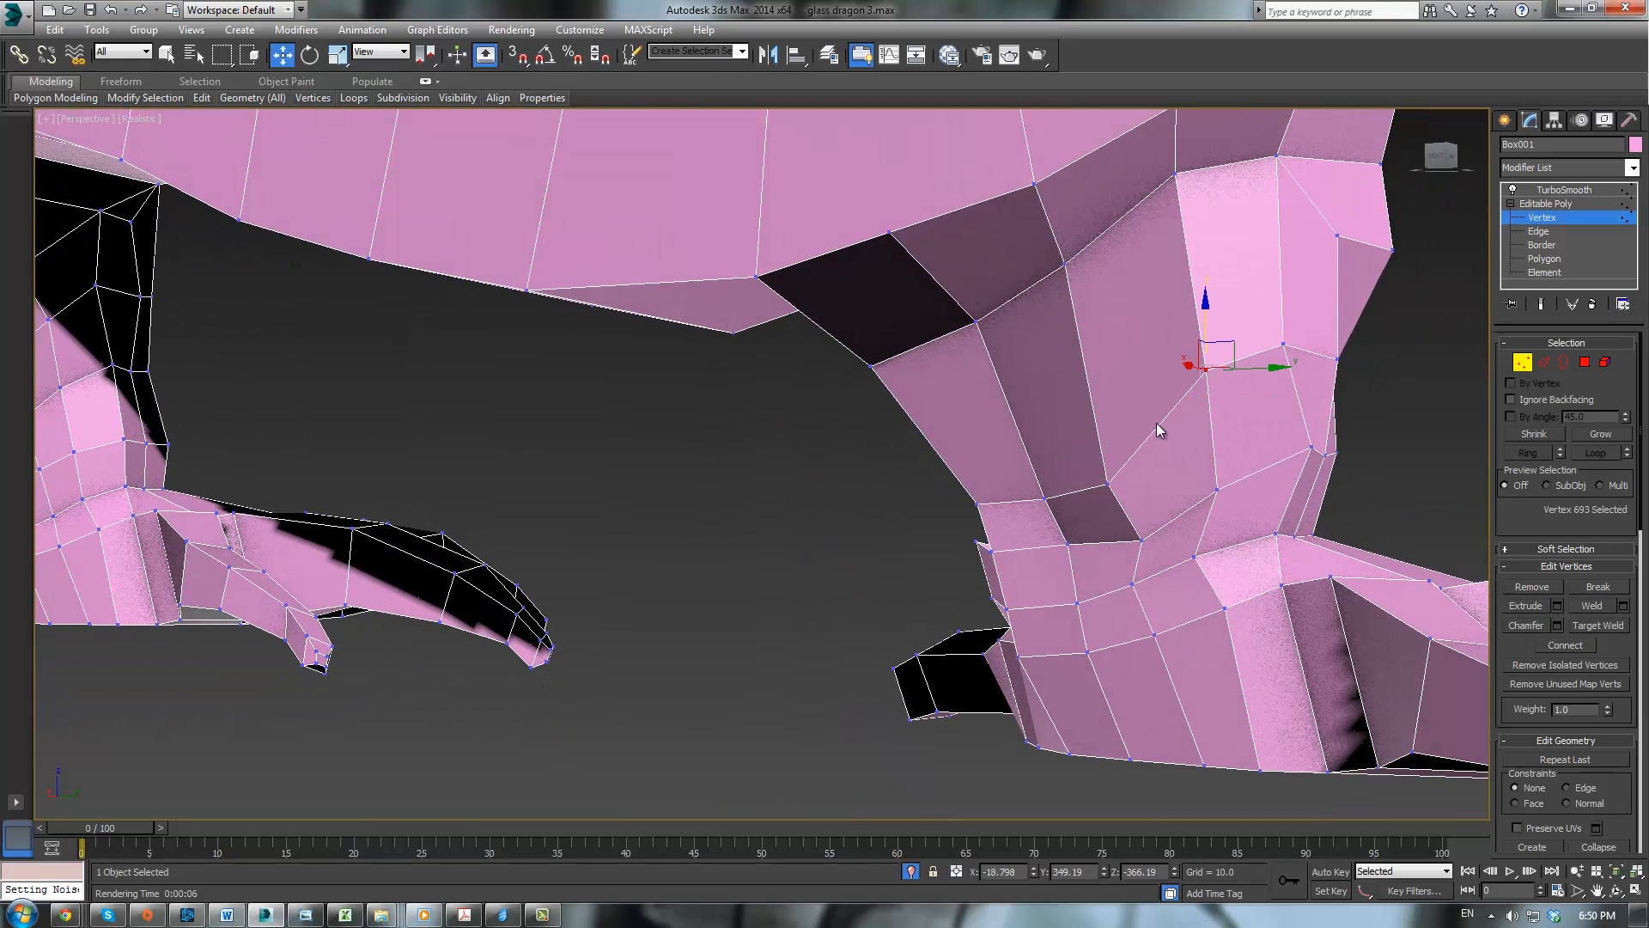
Step: Shift the neighbouring vertices beside the opening on the leg's inner side up and toward the back
left_click_drag(1129, 455, 1058, 429)
left_click(1045, 499)
middle_click_drag(1058, 429, 1130, 429, "alt")
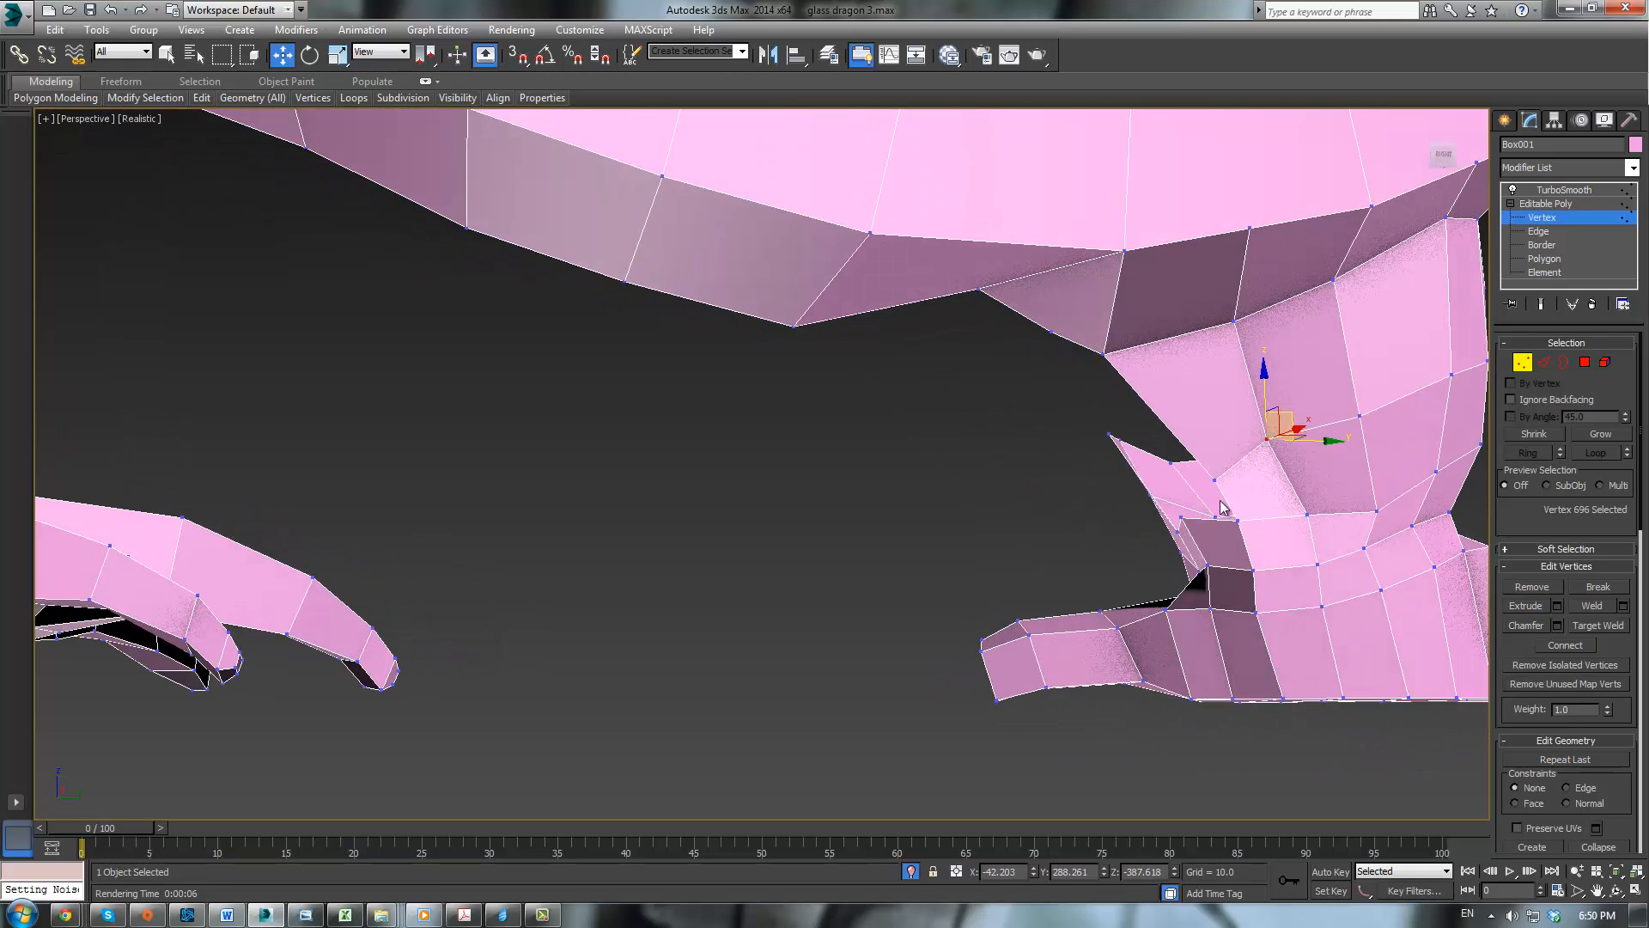
left_click_drag(1238, 456, 1210, 418)
Step: Bridge the open edge under the body with the facing open edge lower on the leg's outer side
middle_click_drag(1210, 418, 1276, 391, "alt")
scroll(1275, 404, "up", 3)
middle_click_drag(1073, 603, 1103, 547)
middle_click_drag(1110, 574, 1075, 523, "alt")
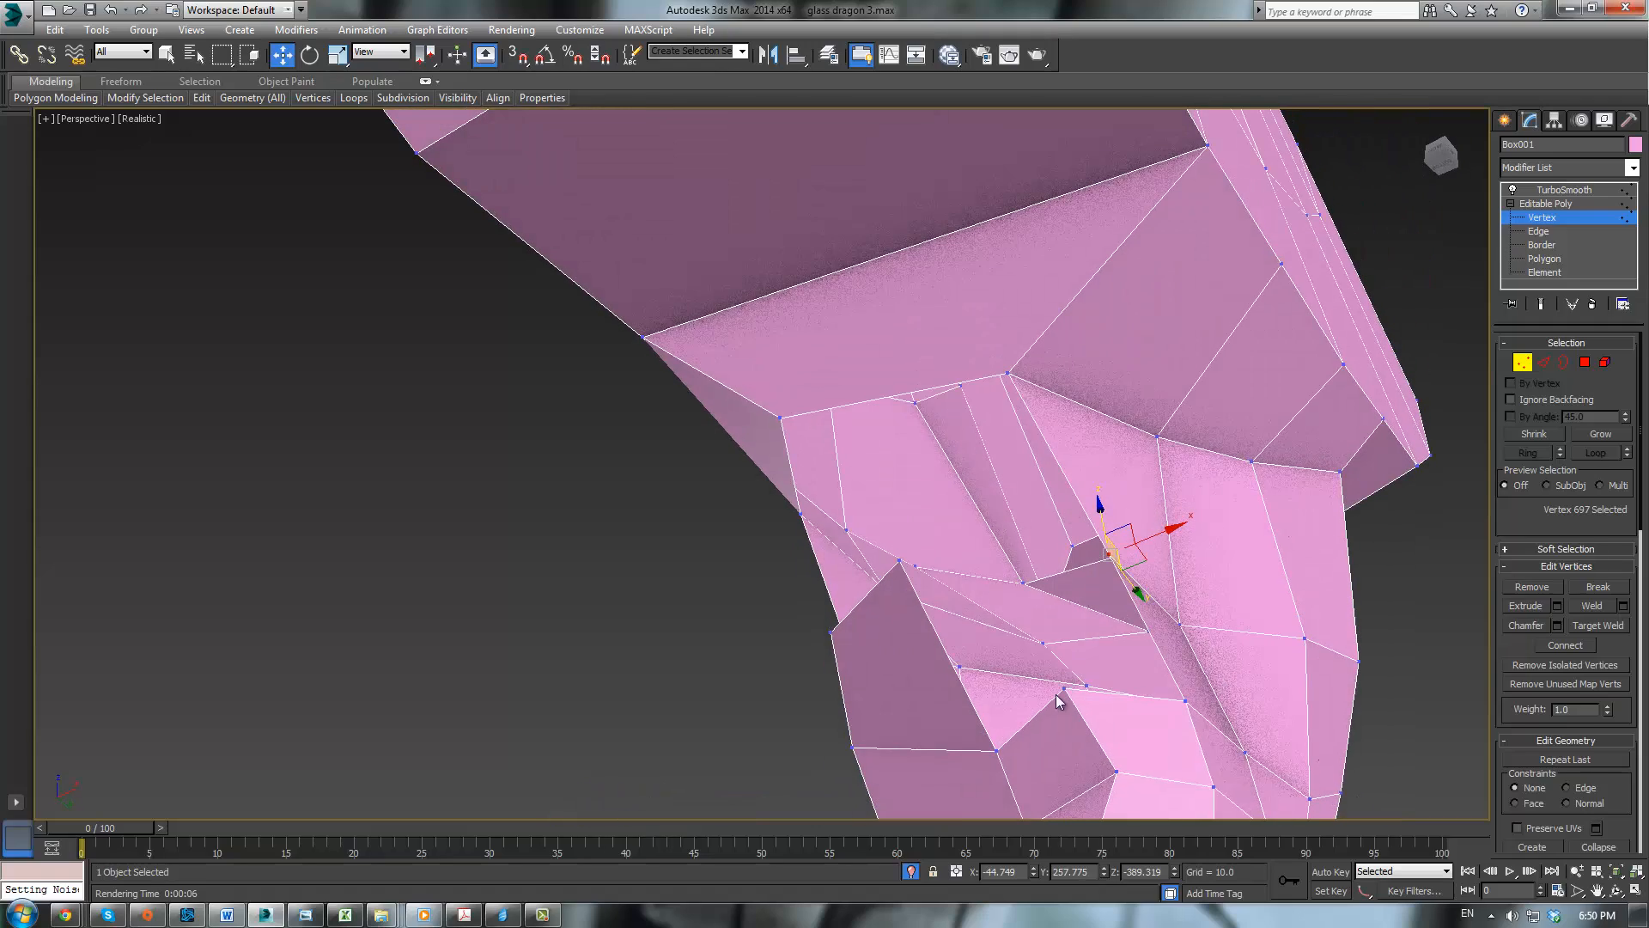
middle_click_drag(1055, 694, 1137, 524, "alt")
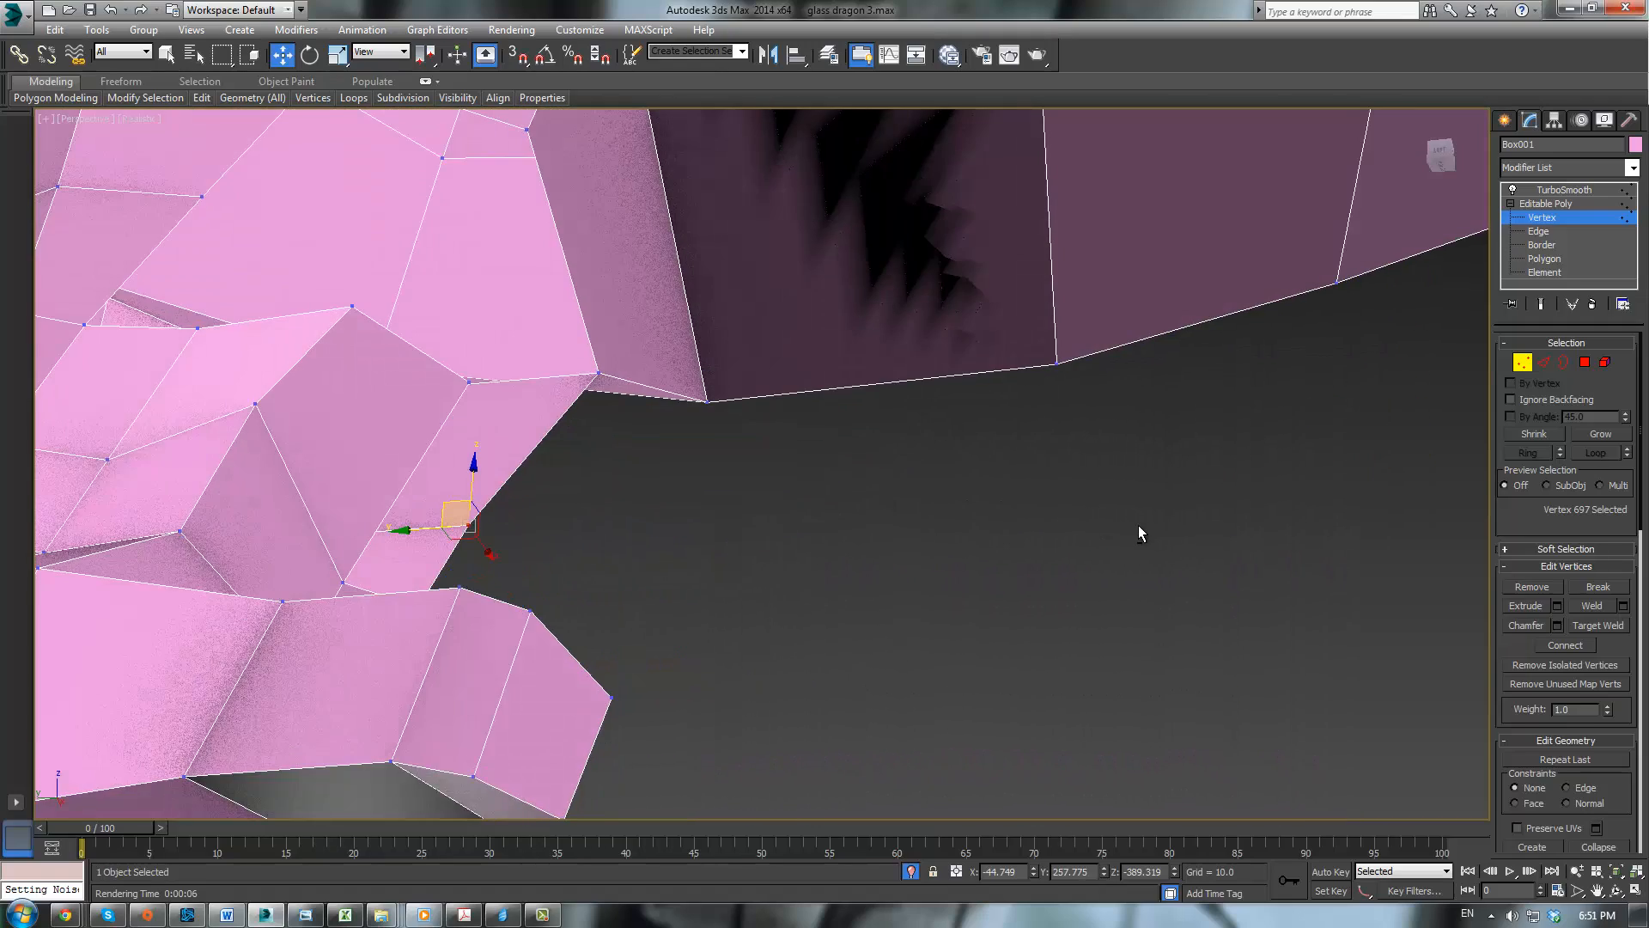
middle_click_drag(611, 393, 869, 520)
left_click(1543, 362)
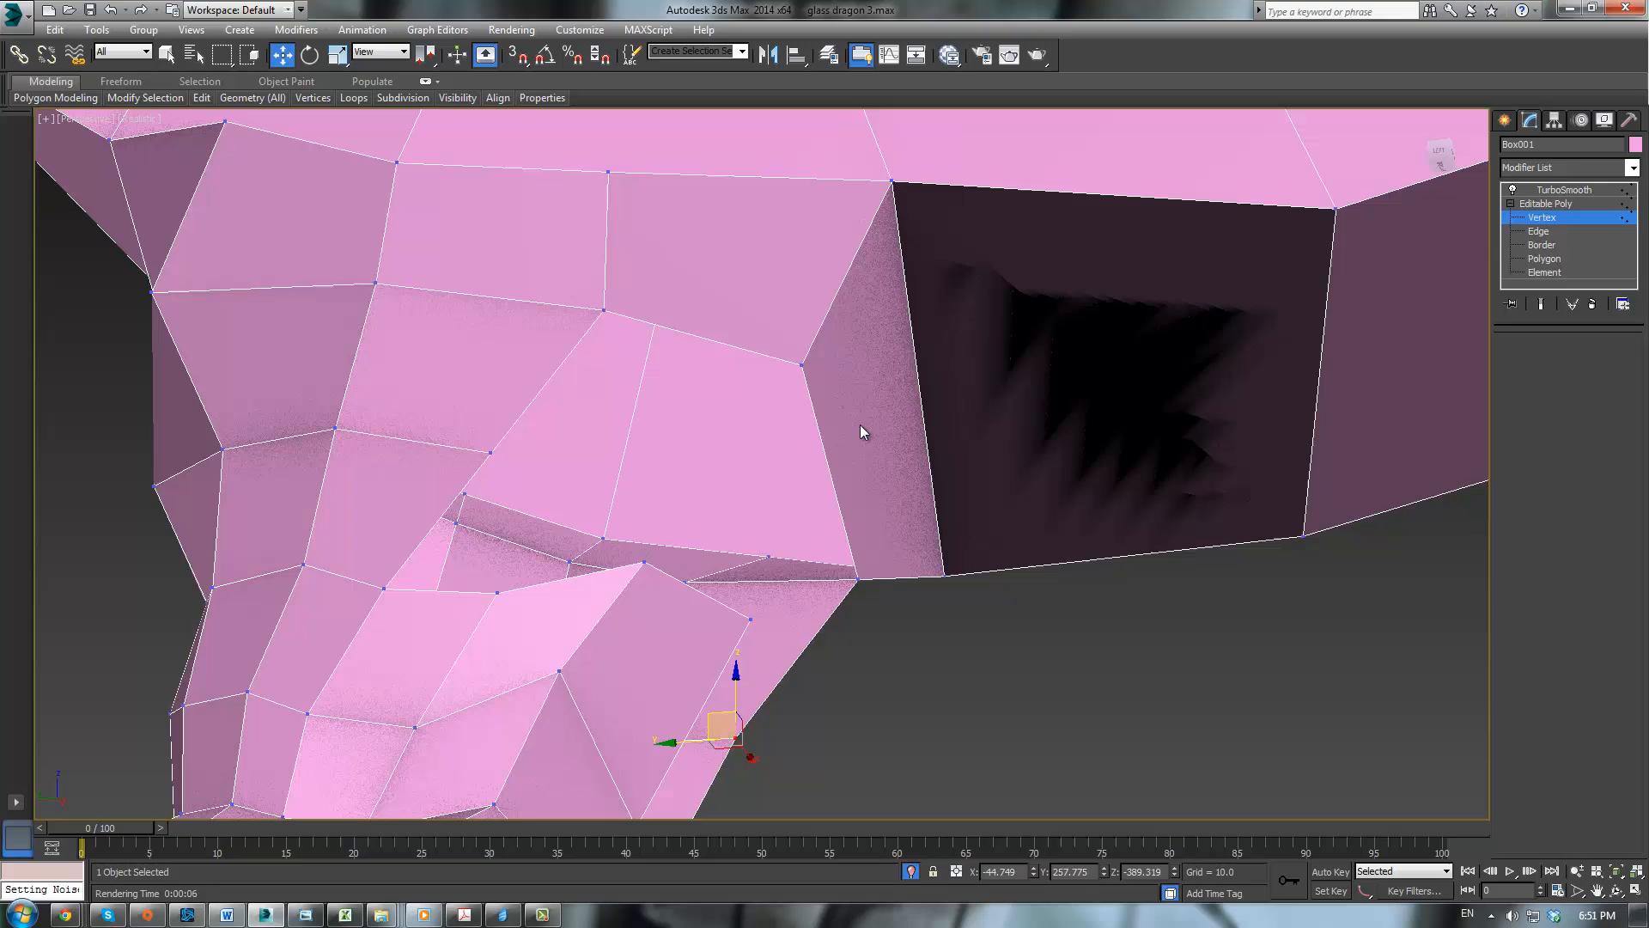
left_click(707, 338)
left_click(449, 588, "ctrl")
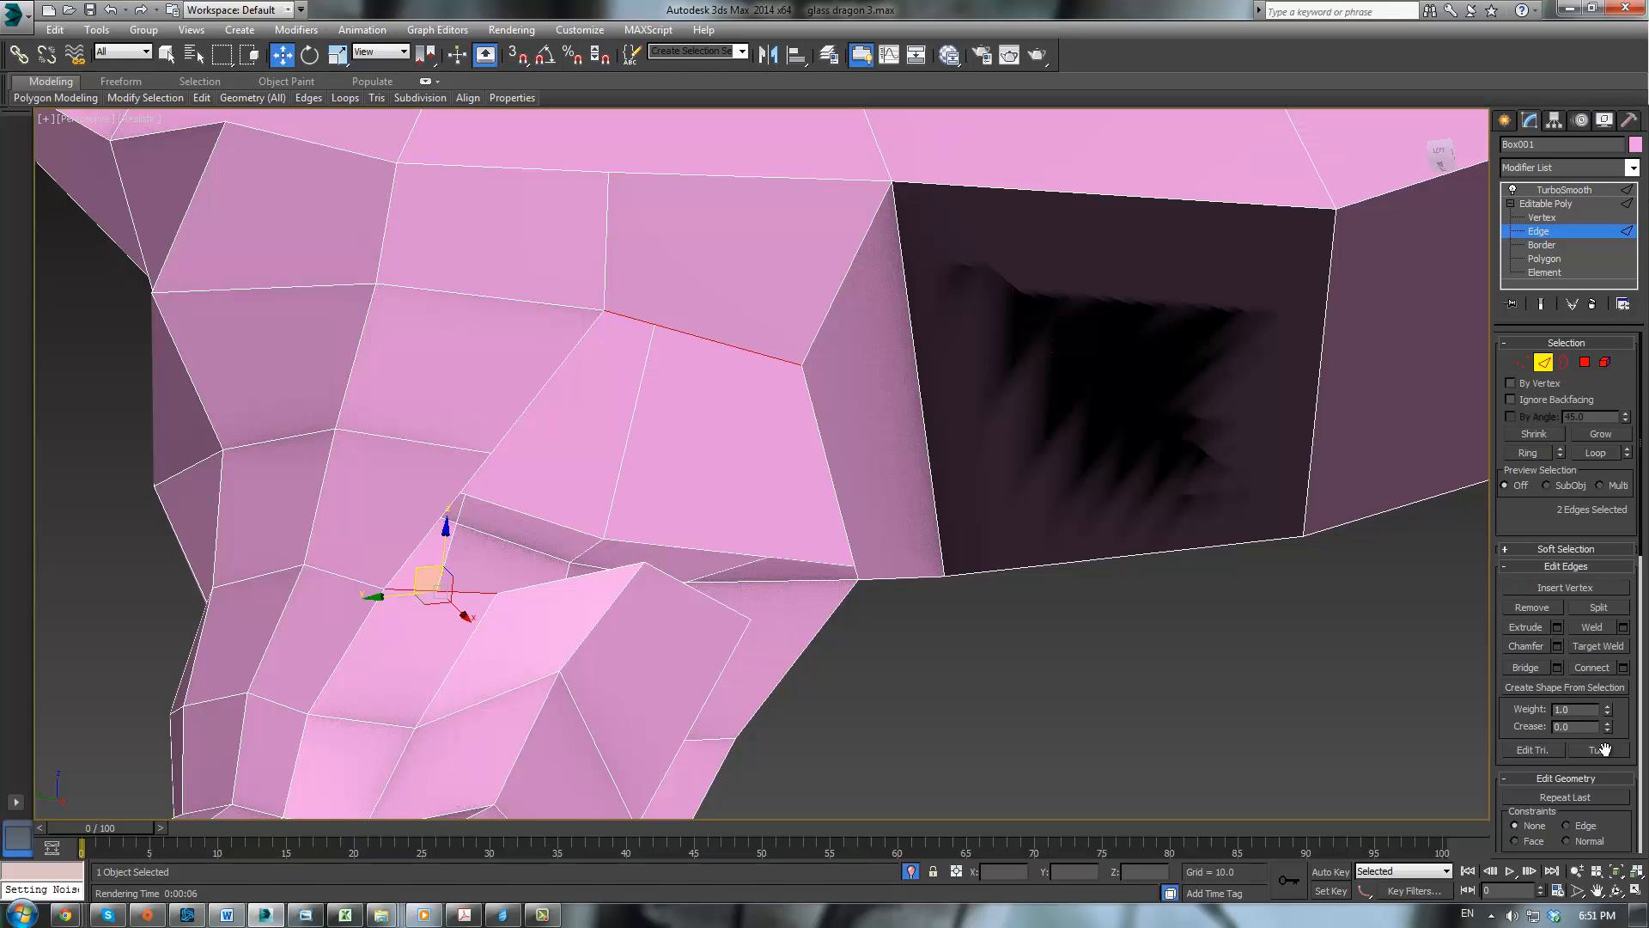
scroll(1603, 748, "down", 5)
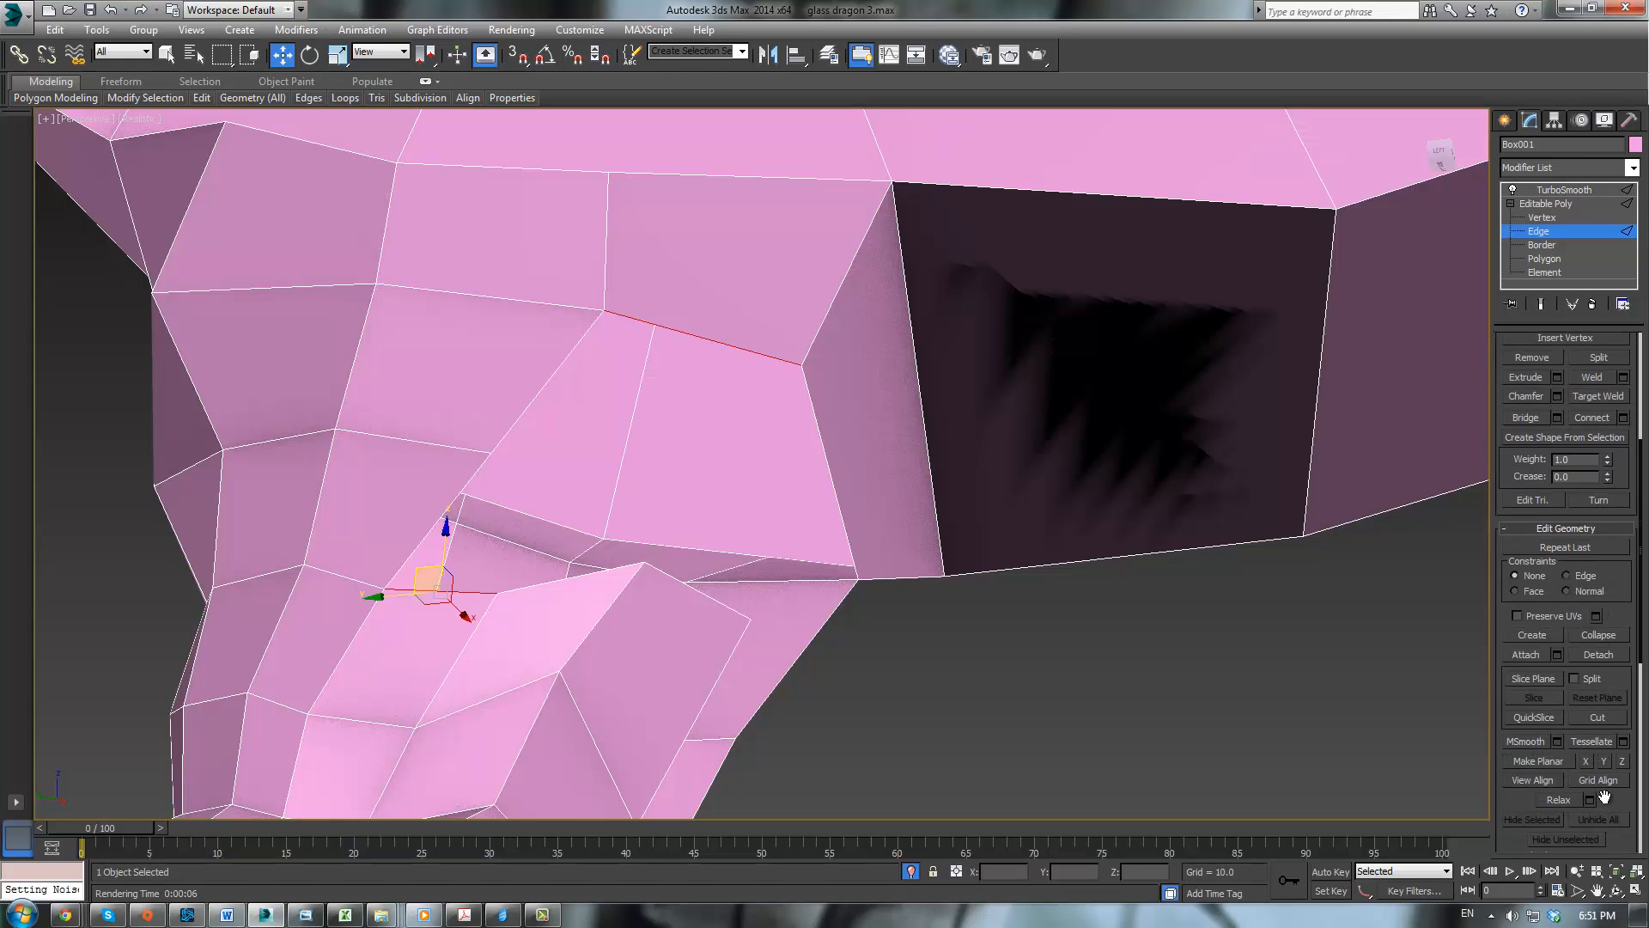
left_click_drag(1603, 797, 1548, 923)
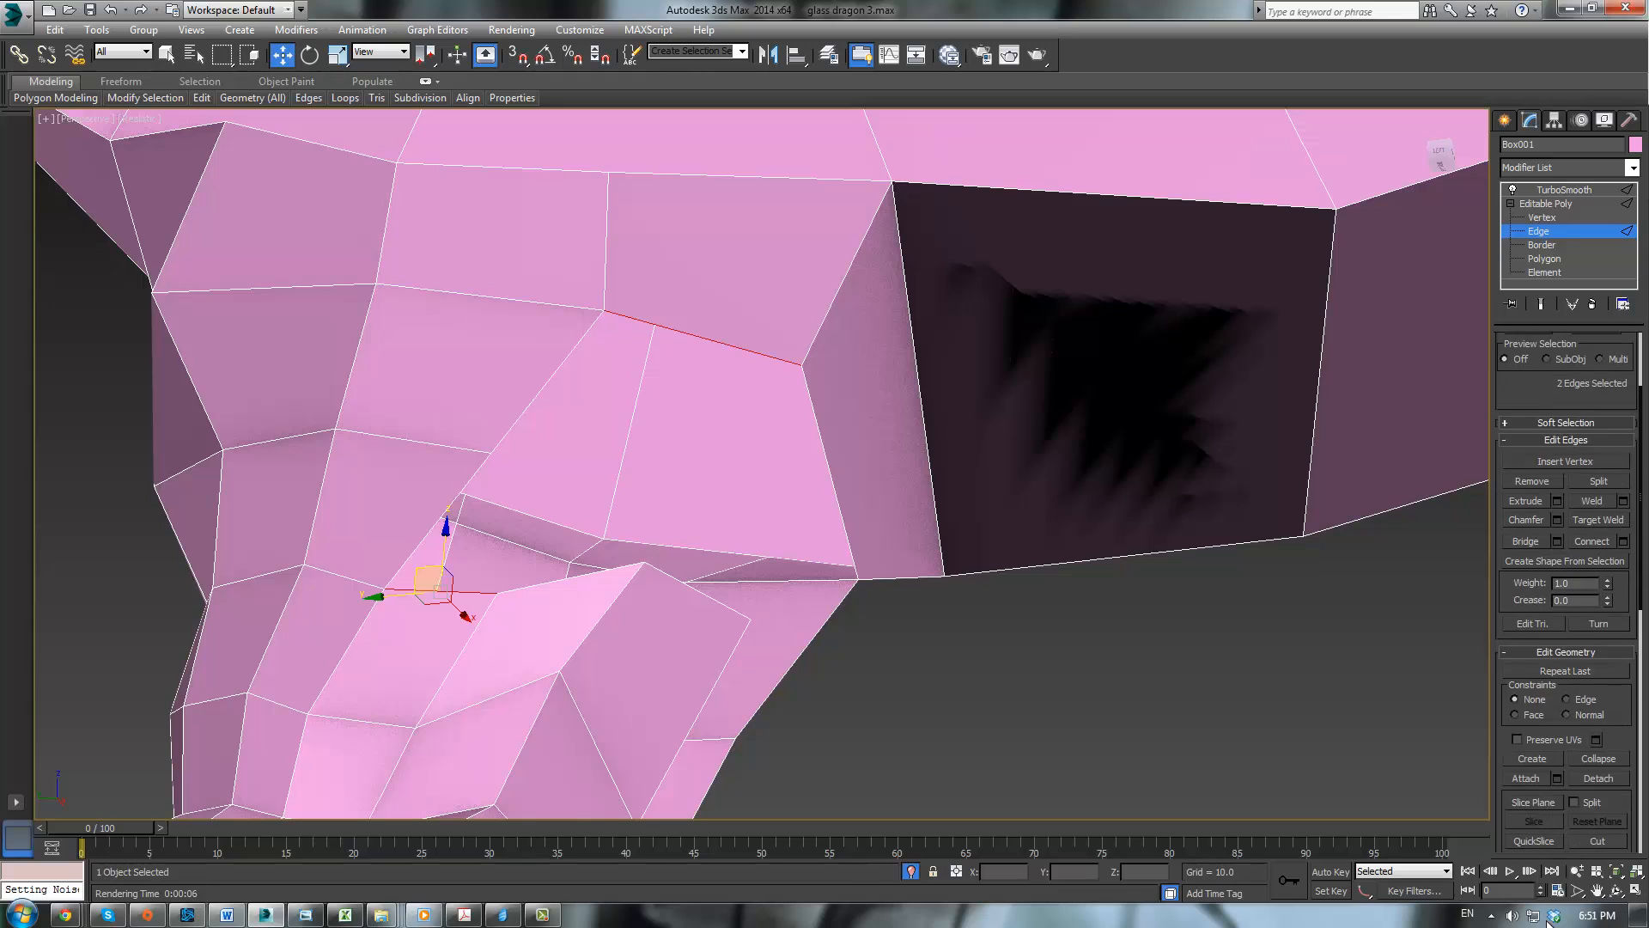
left_click_drag(1542, 421, 1538, 627)
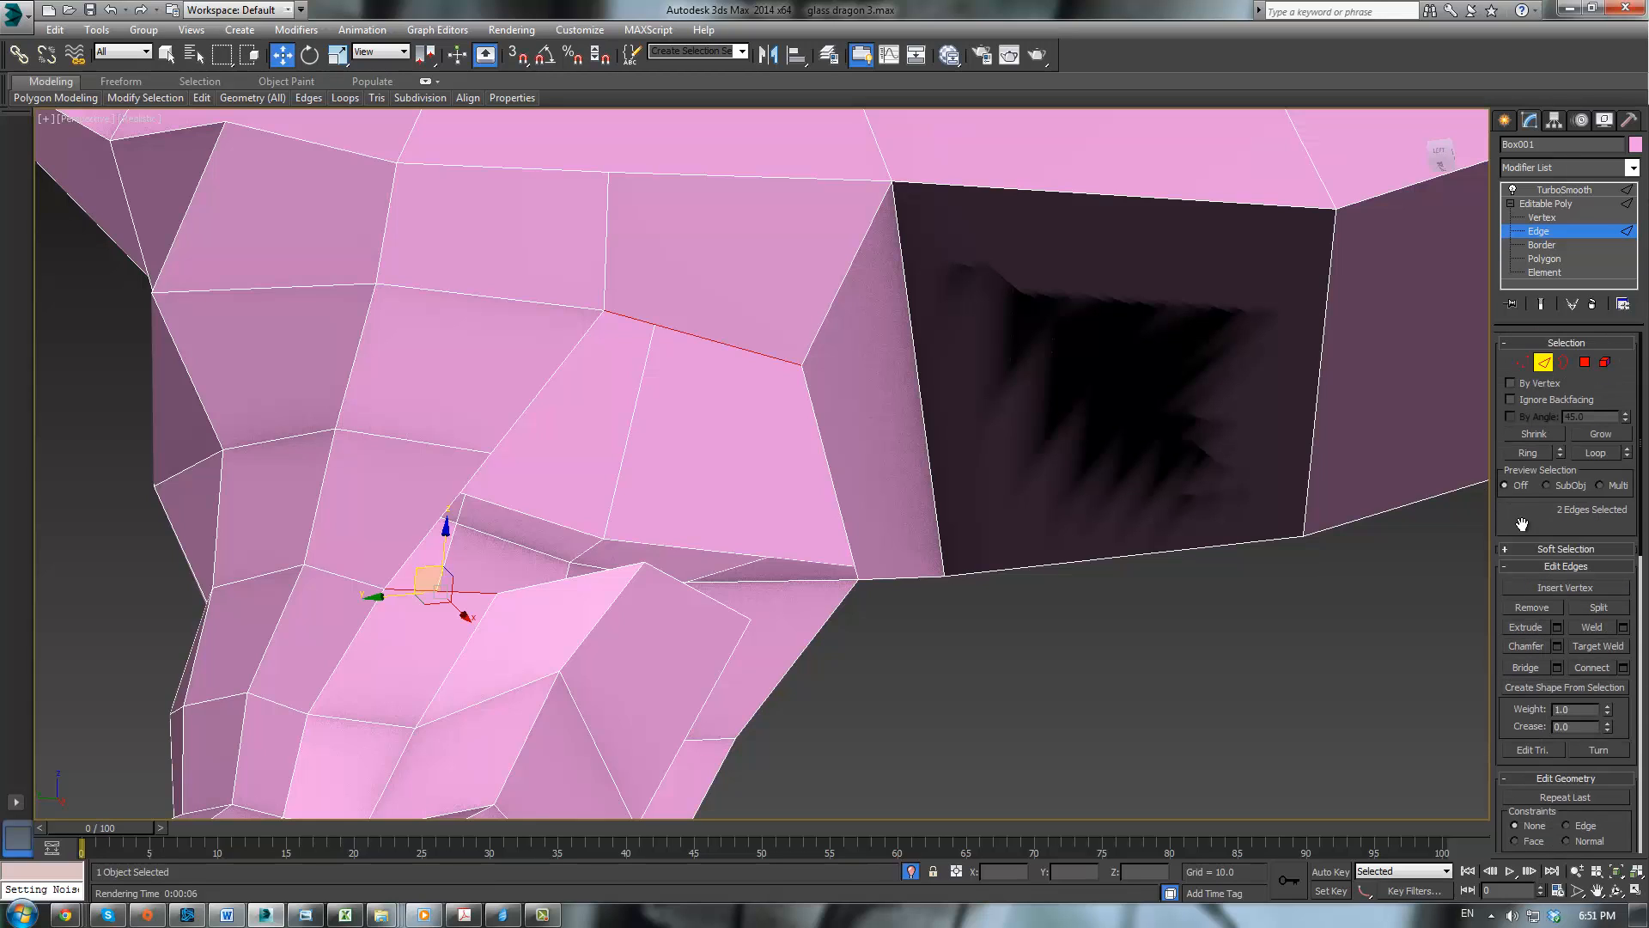
left_click(1522, 669)
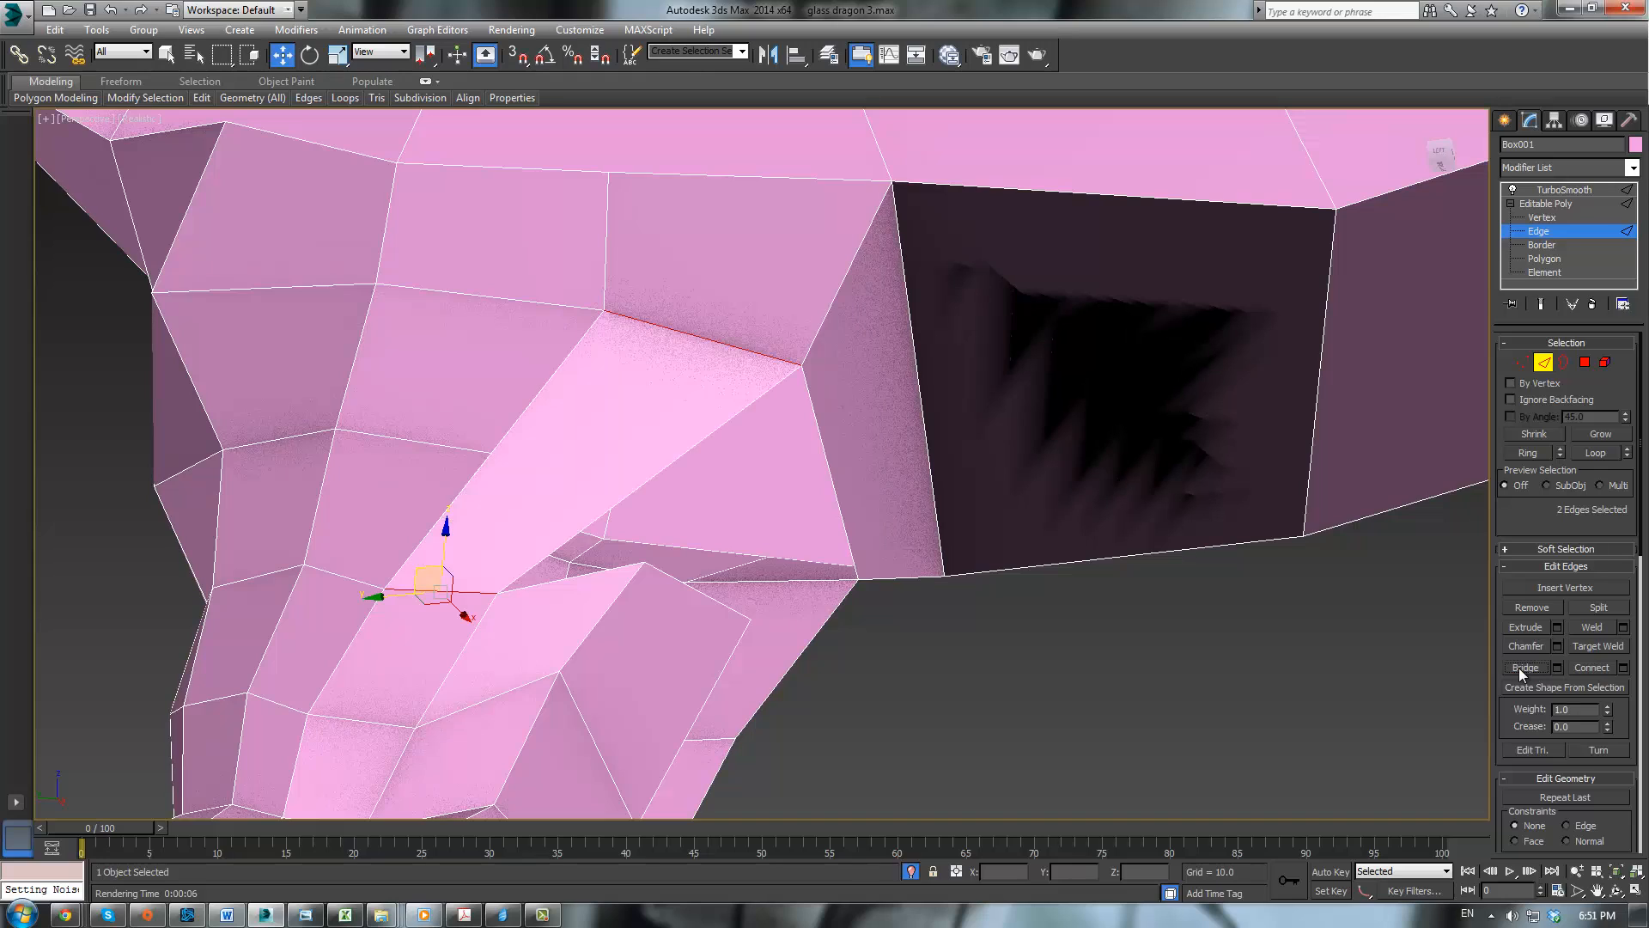
Step: Connect the two long side edges of the bridged polygon with a new crosswise edge
left_click(521, 420)
left_click(501, 444)
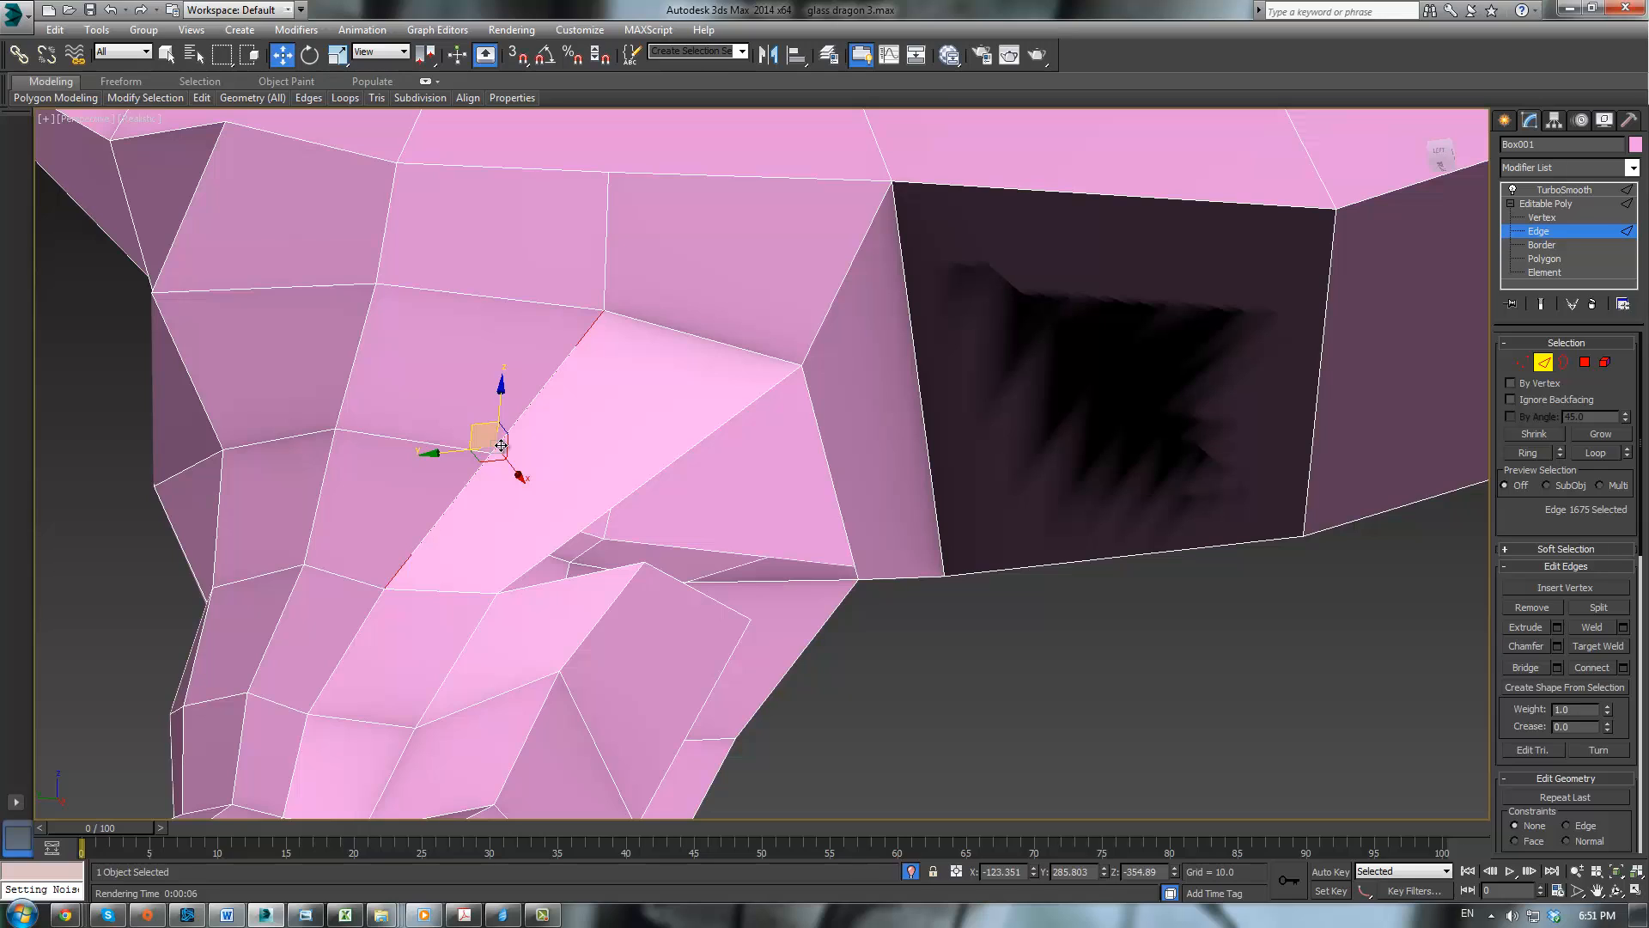
left_click(615, 510, "ctrl")
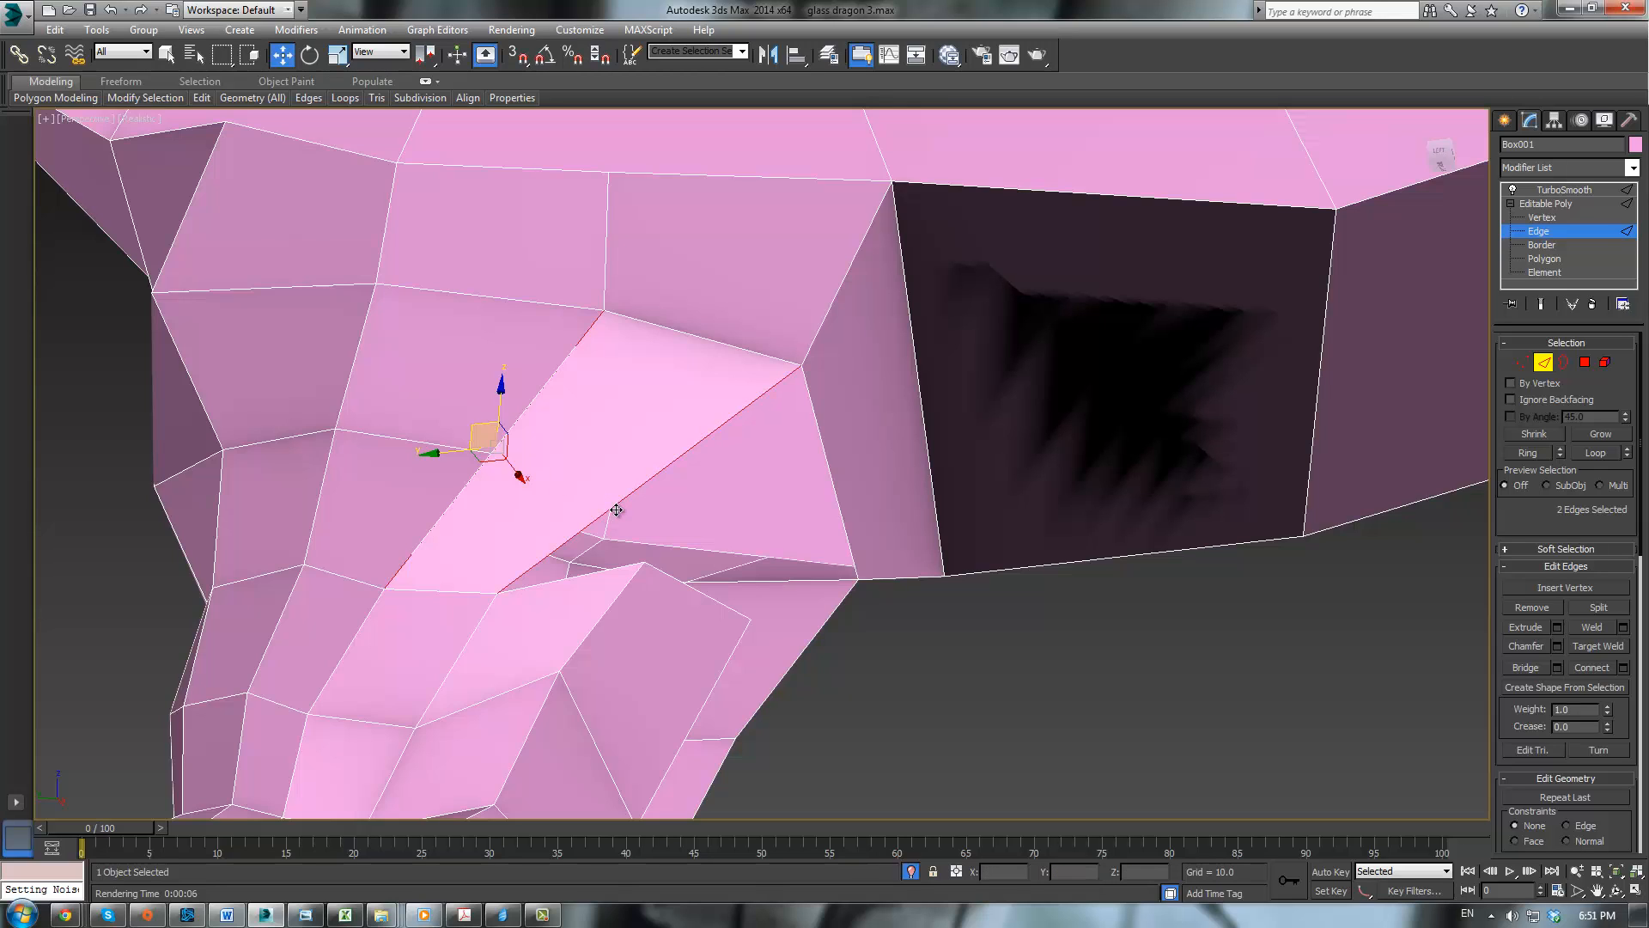
left_click(1585, 663)
Step: Target-weld the new edge's end vertex to the adjacent vertex on the outer side of the leg
left_click(1518, 365)
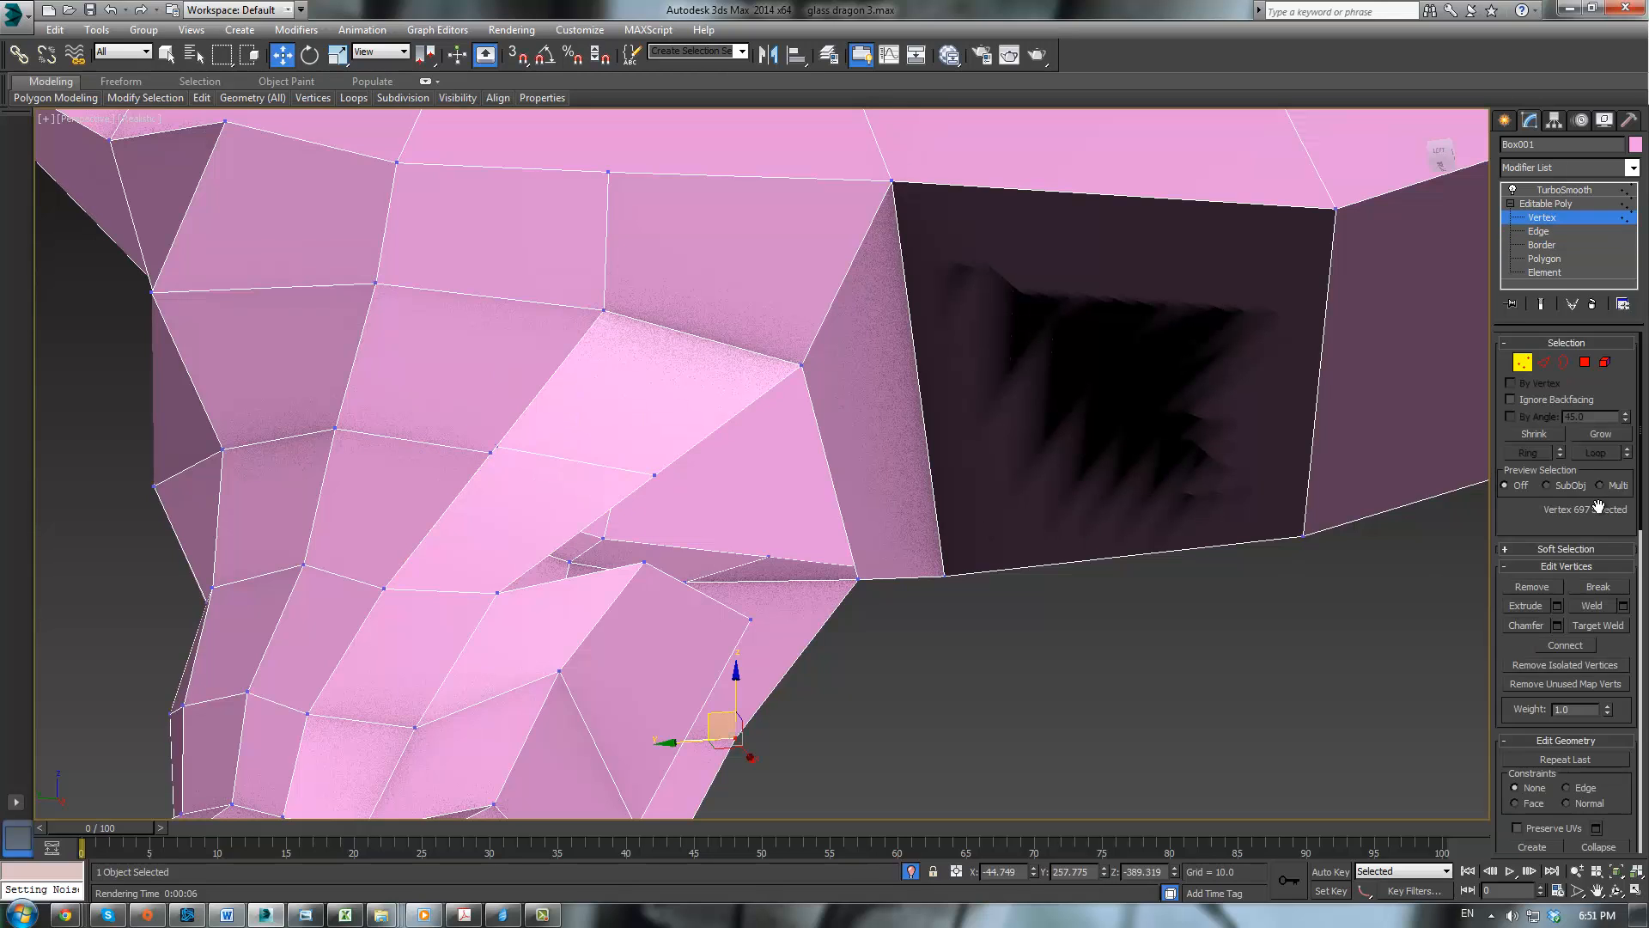
left_click(1597, 625)
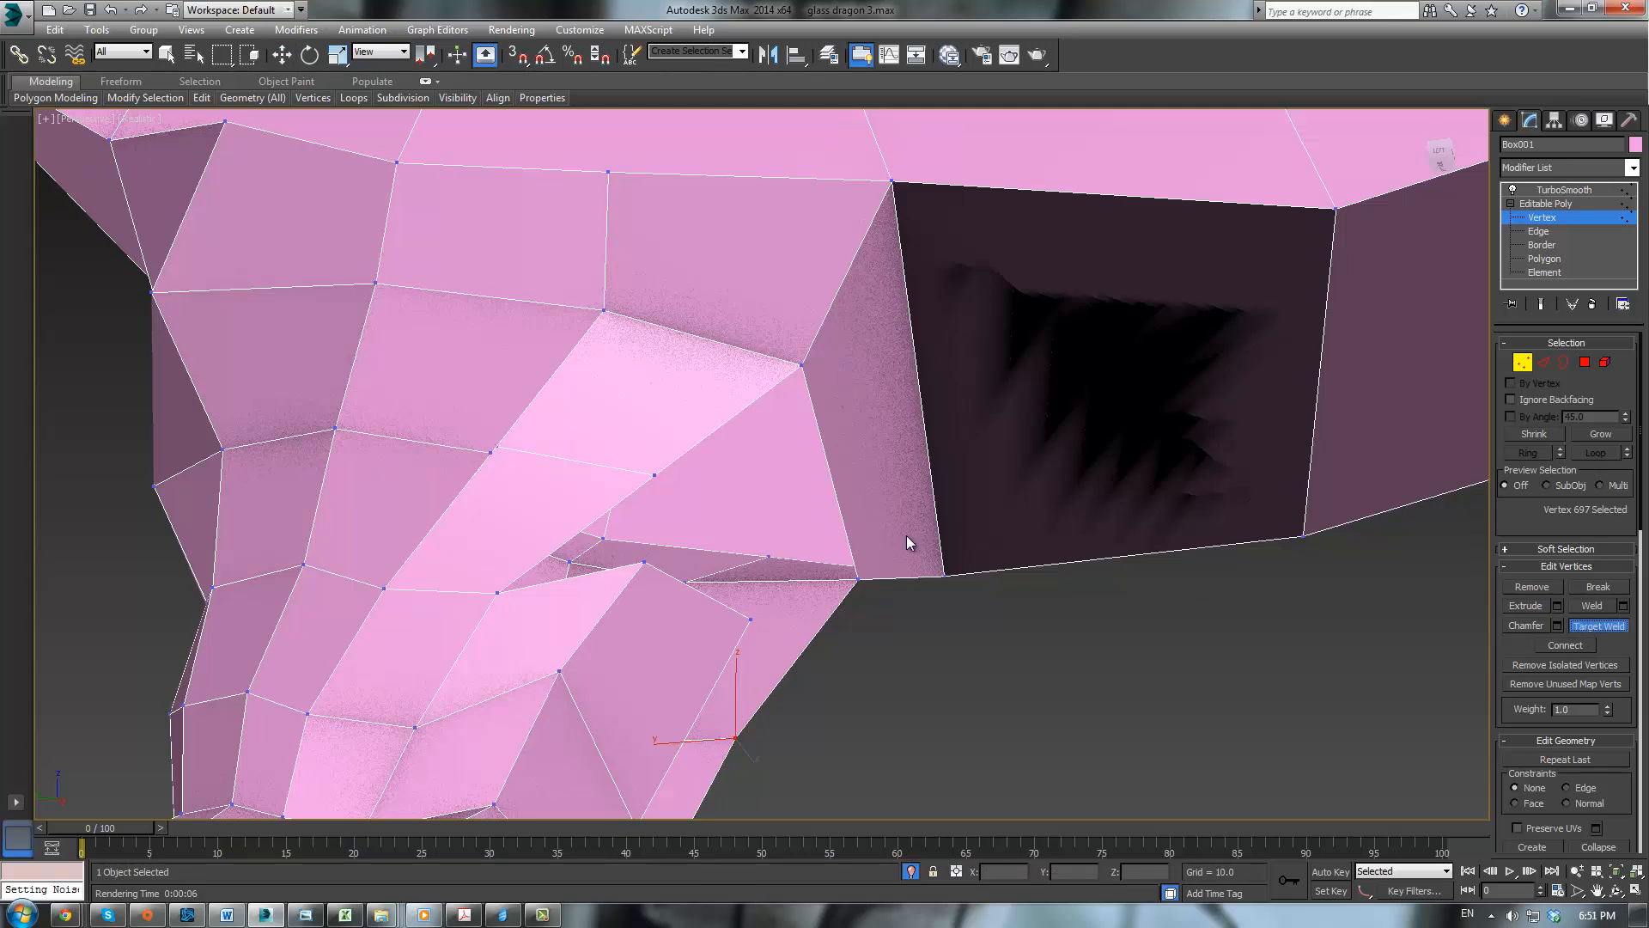
left_click(497, 445)
left_click(491, 452)
Step: Move the three vertices running up from the ankle on the leg's outer side toward the back along Y
middle_click_drag(893, 504, 388, 640, "alt")
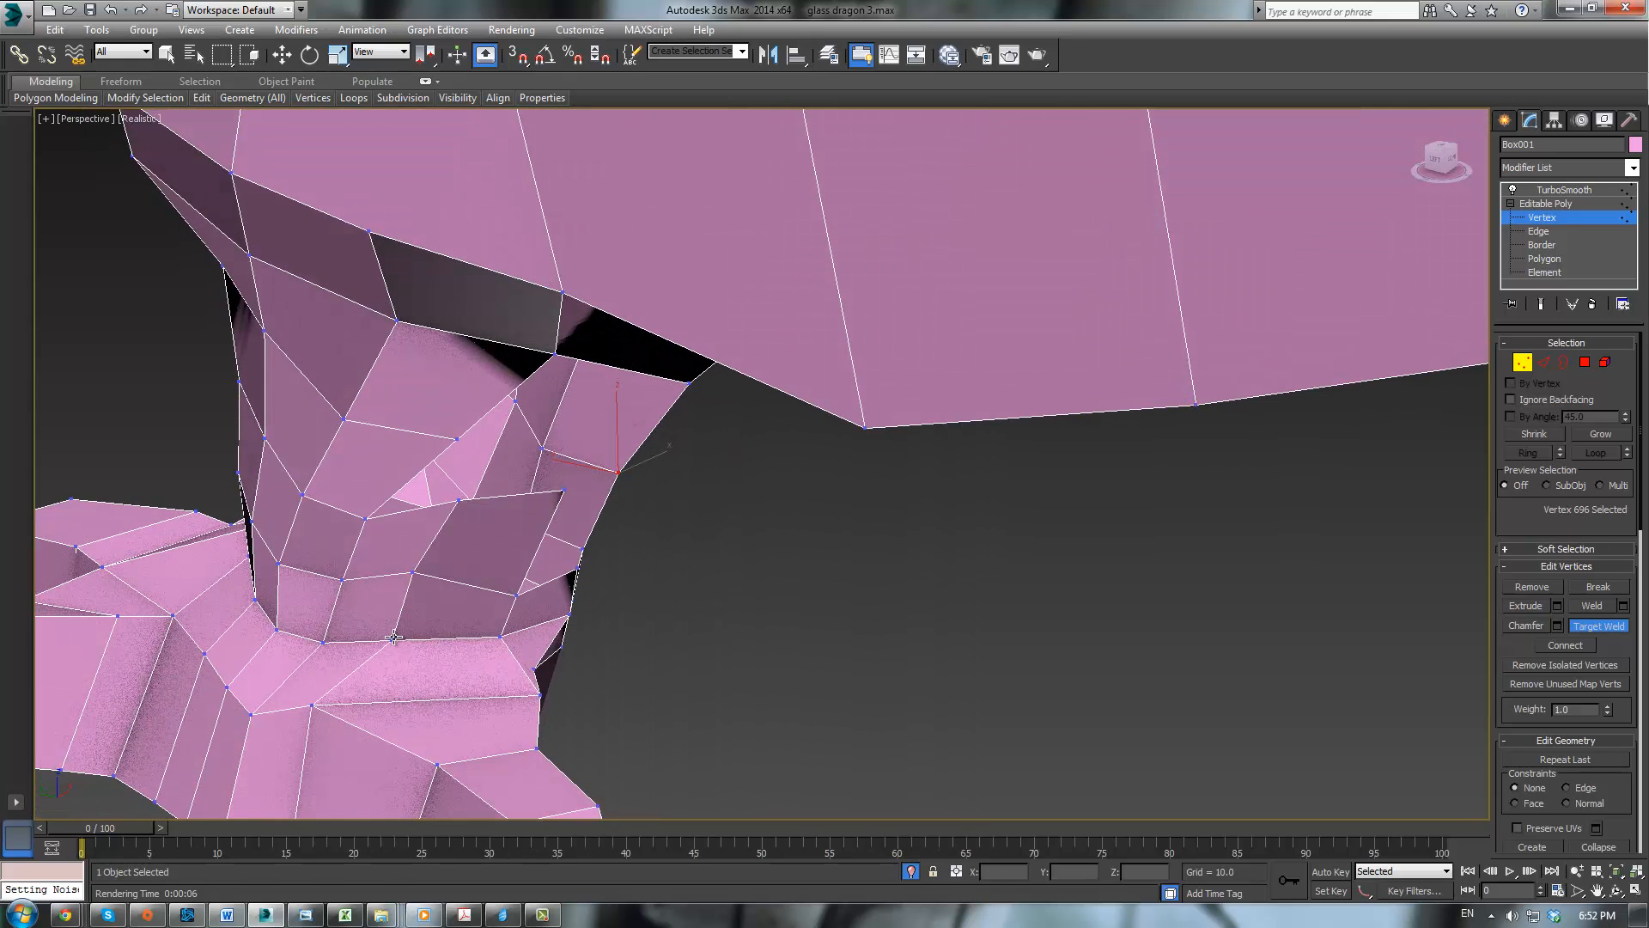
key("w")
left_click(393, 639)
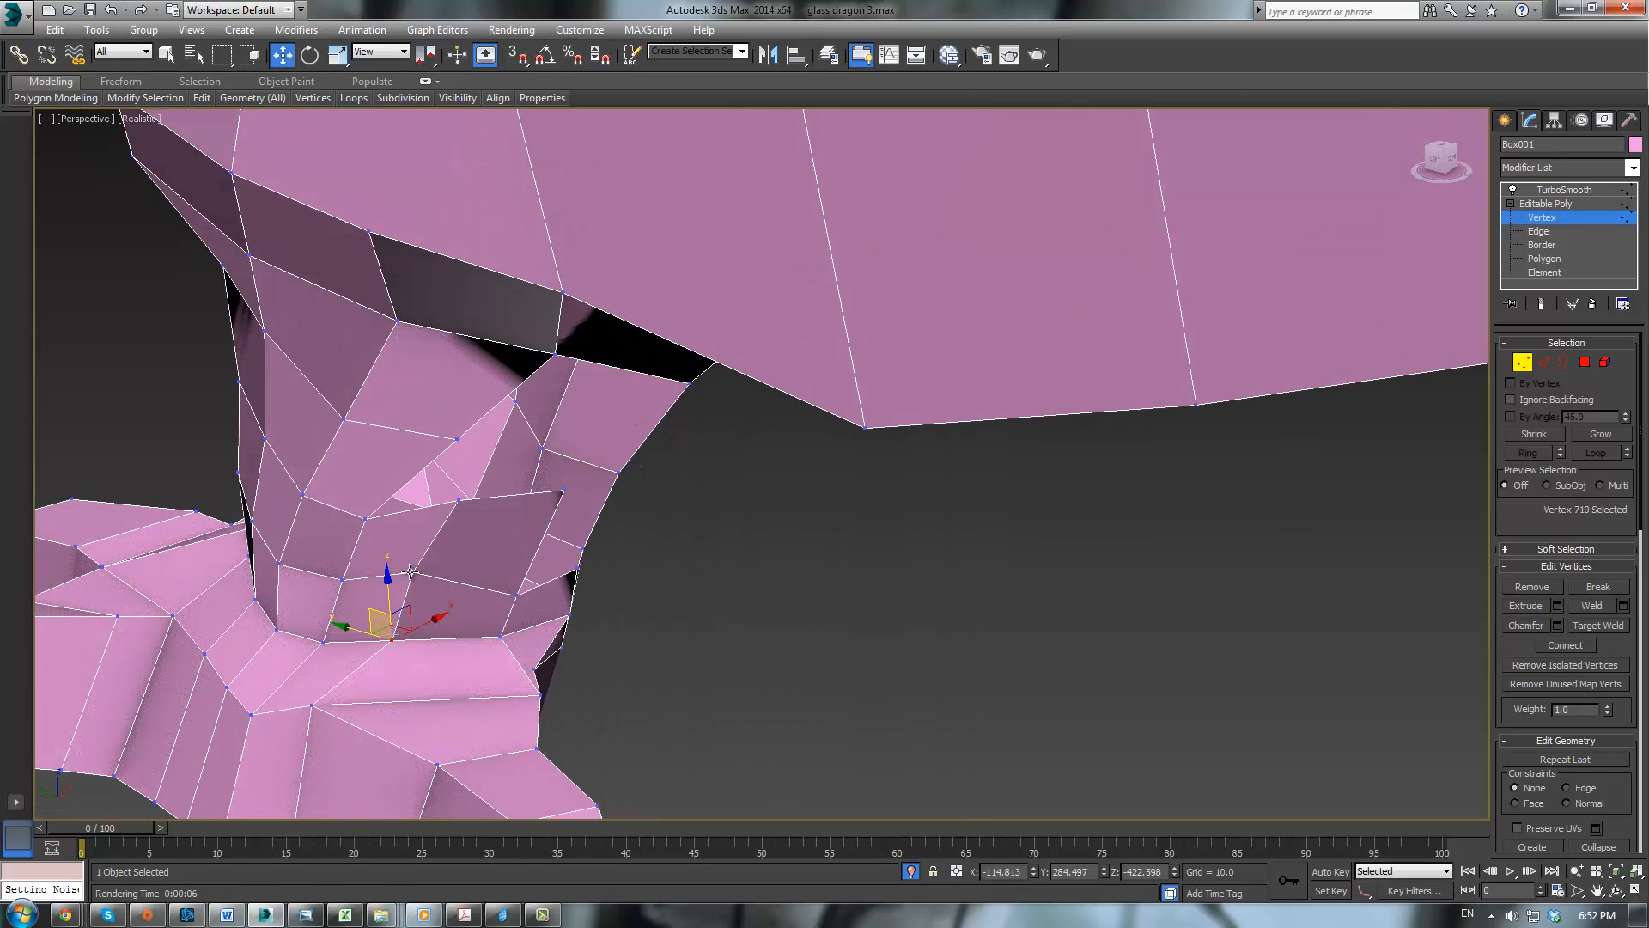
left_click(413, 572, "ctrl")
left_click(460, 501, "ctrl")
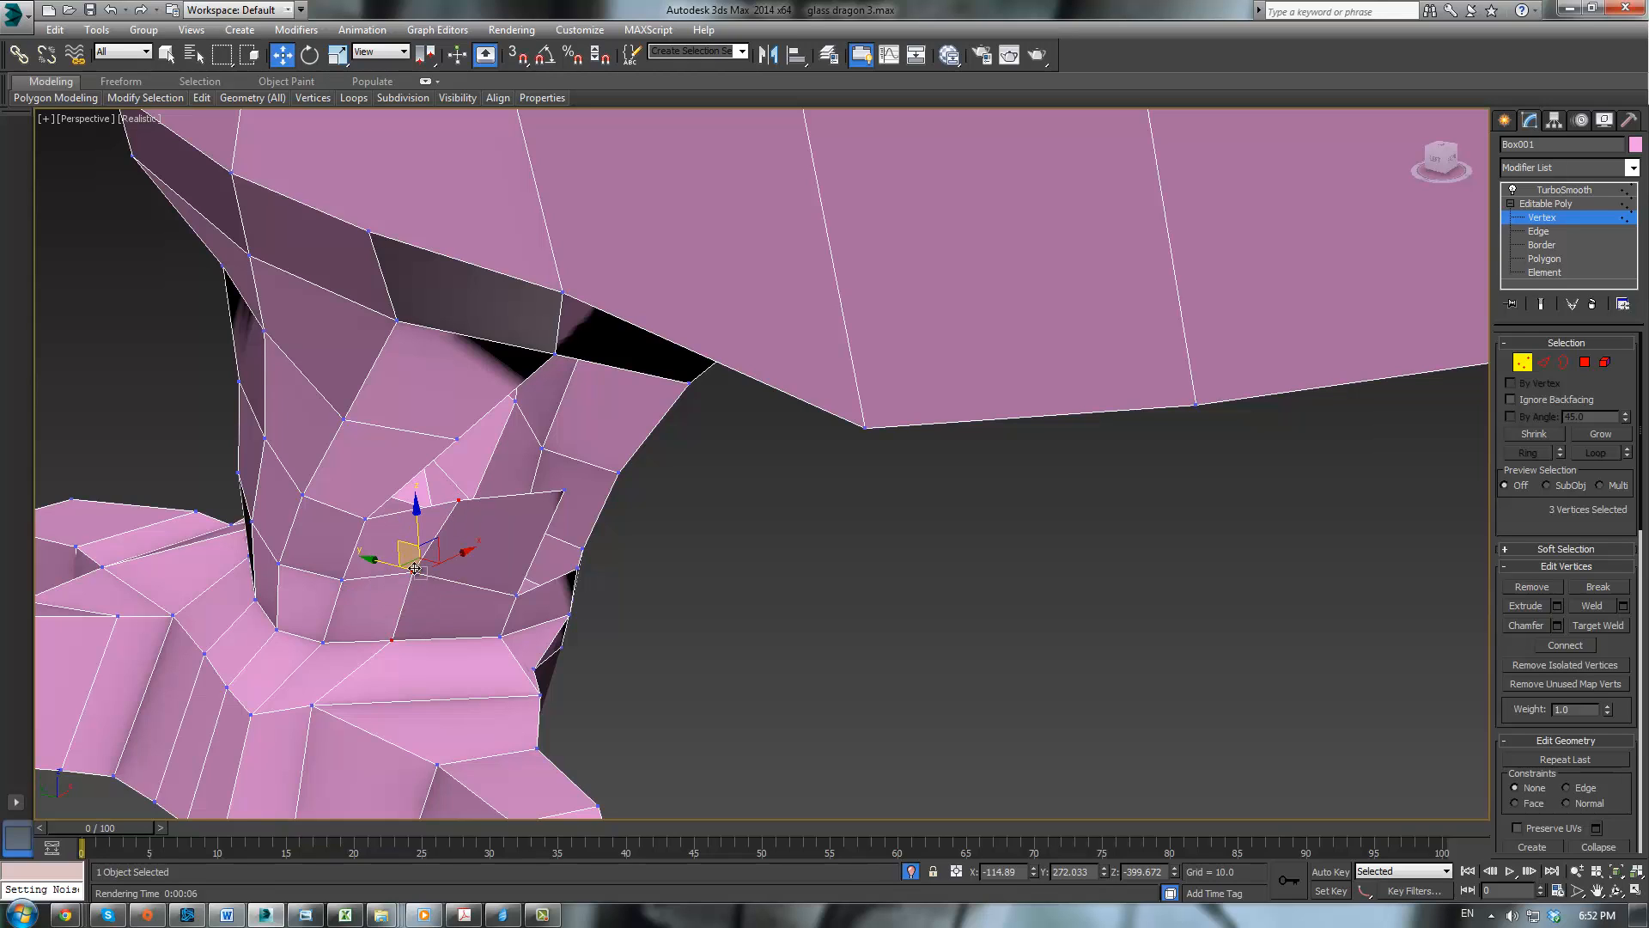
left_click_drag(438, 563, 459, 566)
Step: Cut a new edge from the bridged strip's middle rim vertex up to its top edge under the body
middle_click_drag(620, 455, 626, 387, "alt")
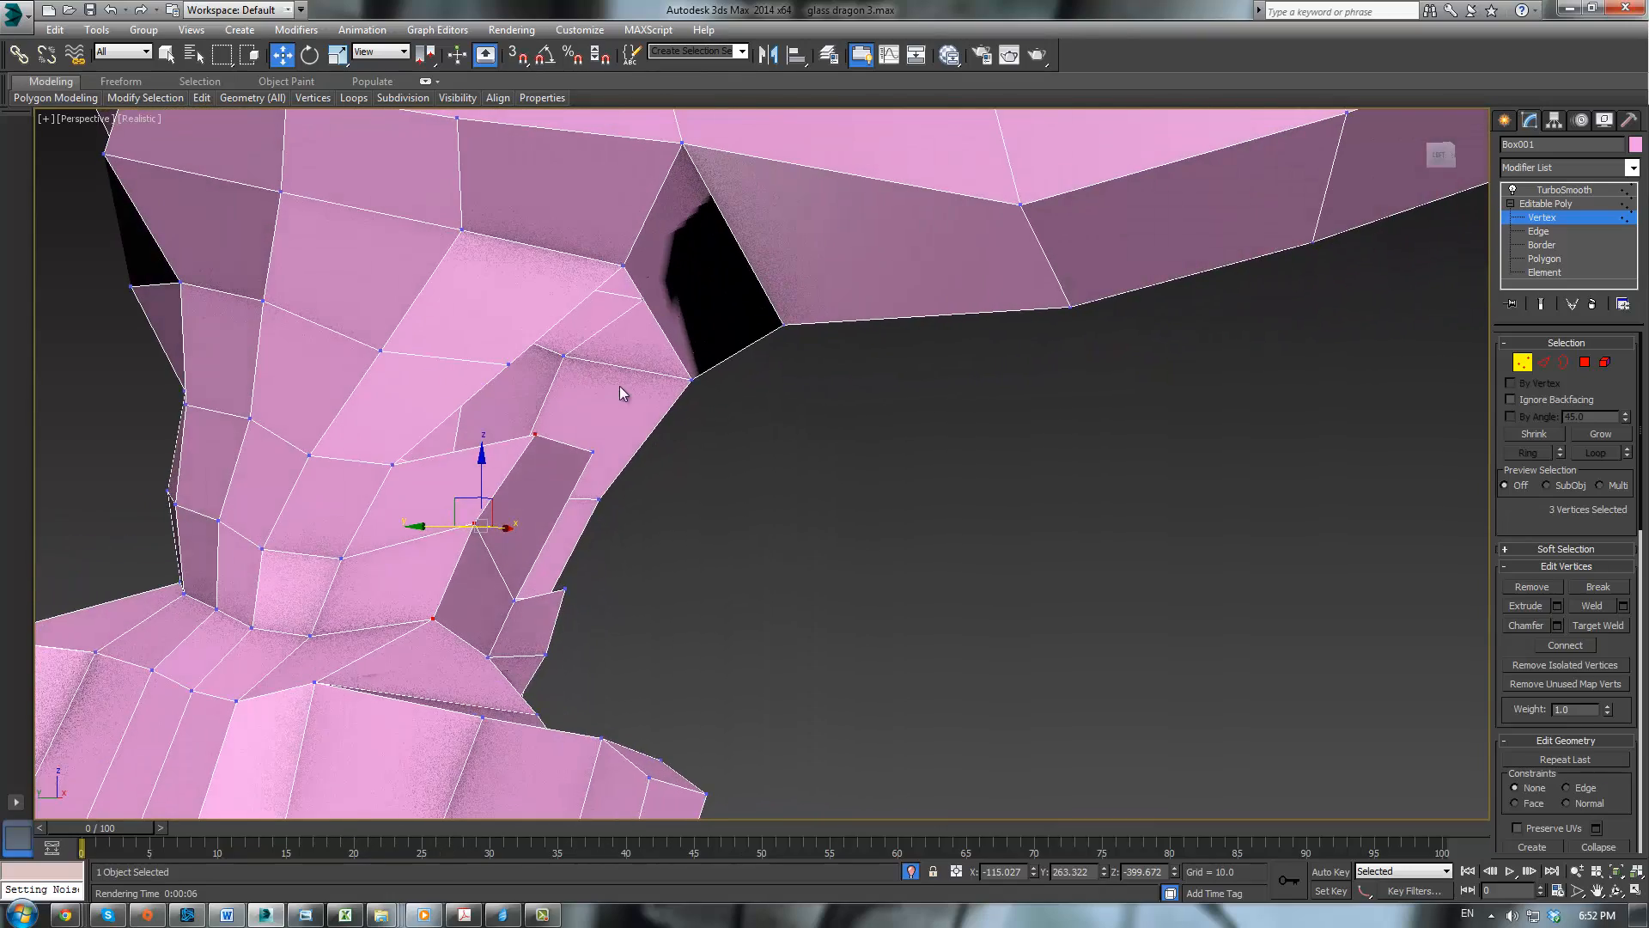
scroll(662, 482, "up", 4)
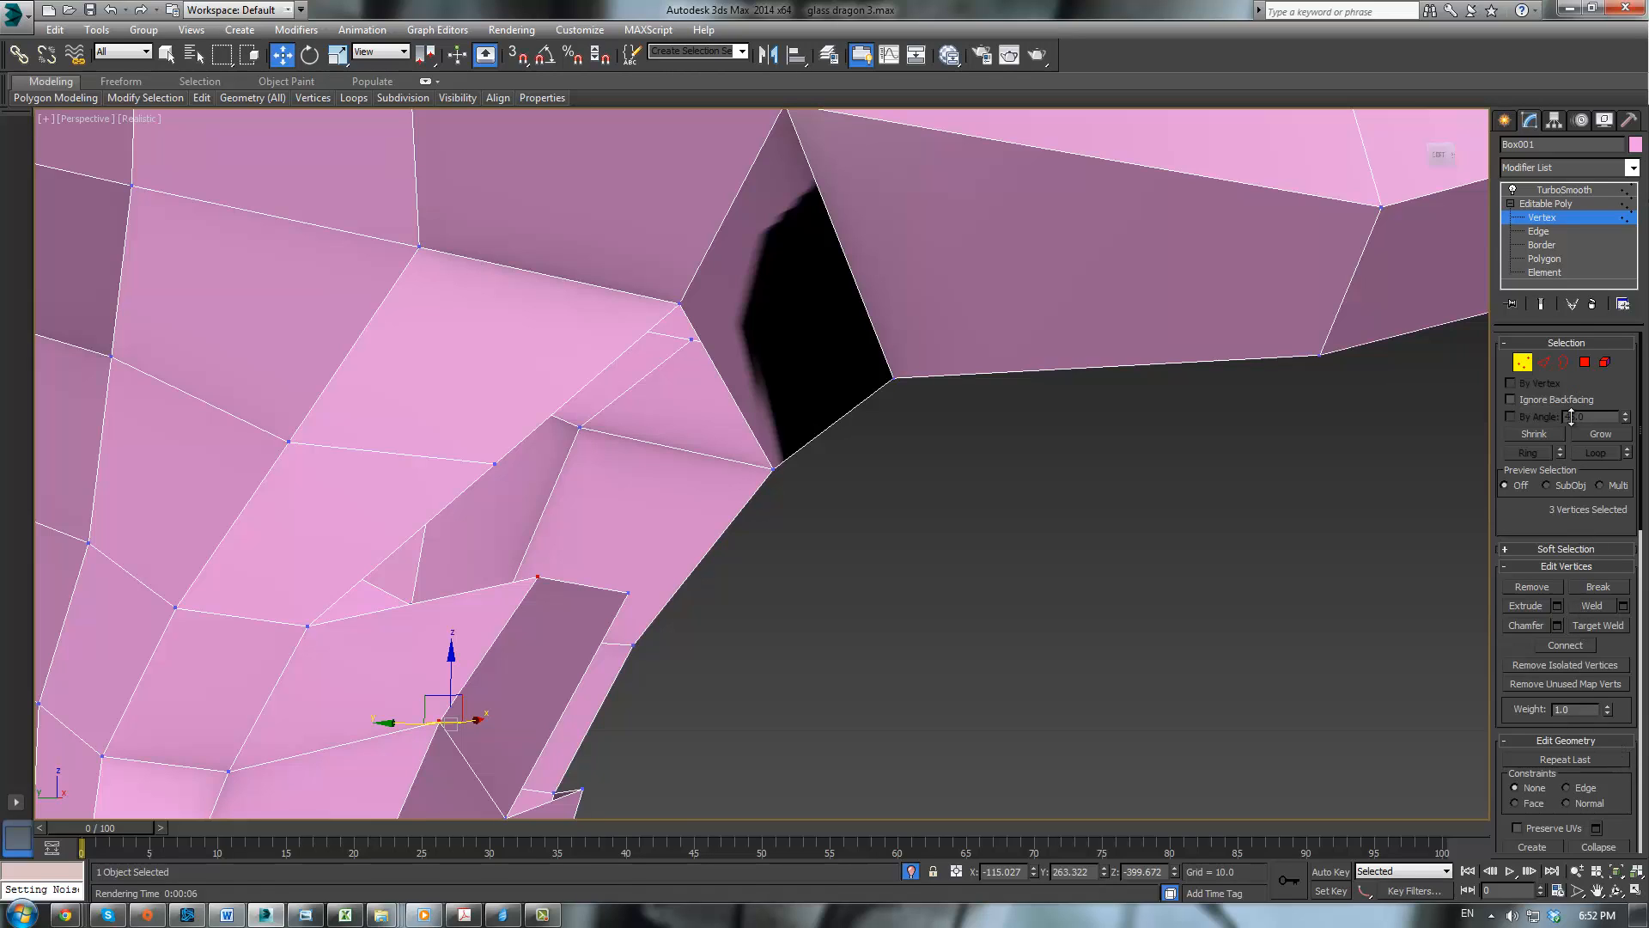
left_click(1551, 218)
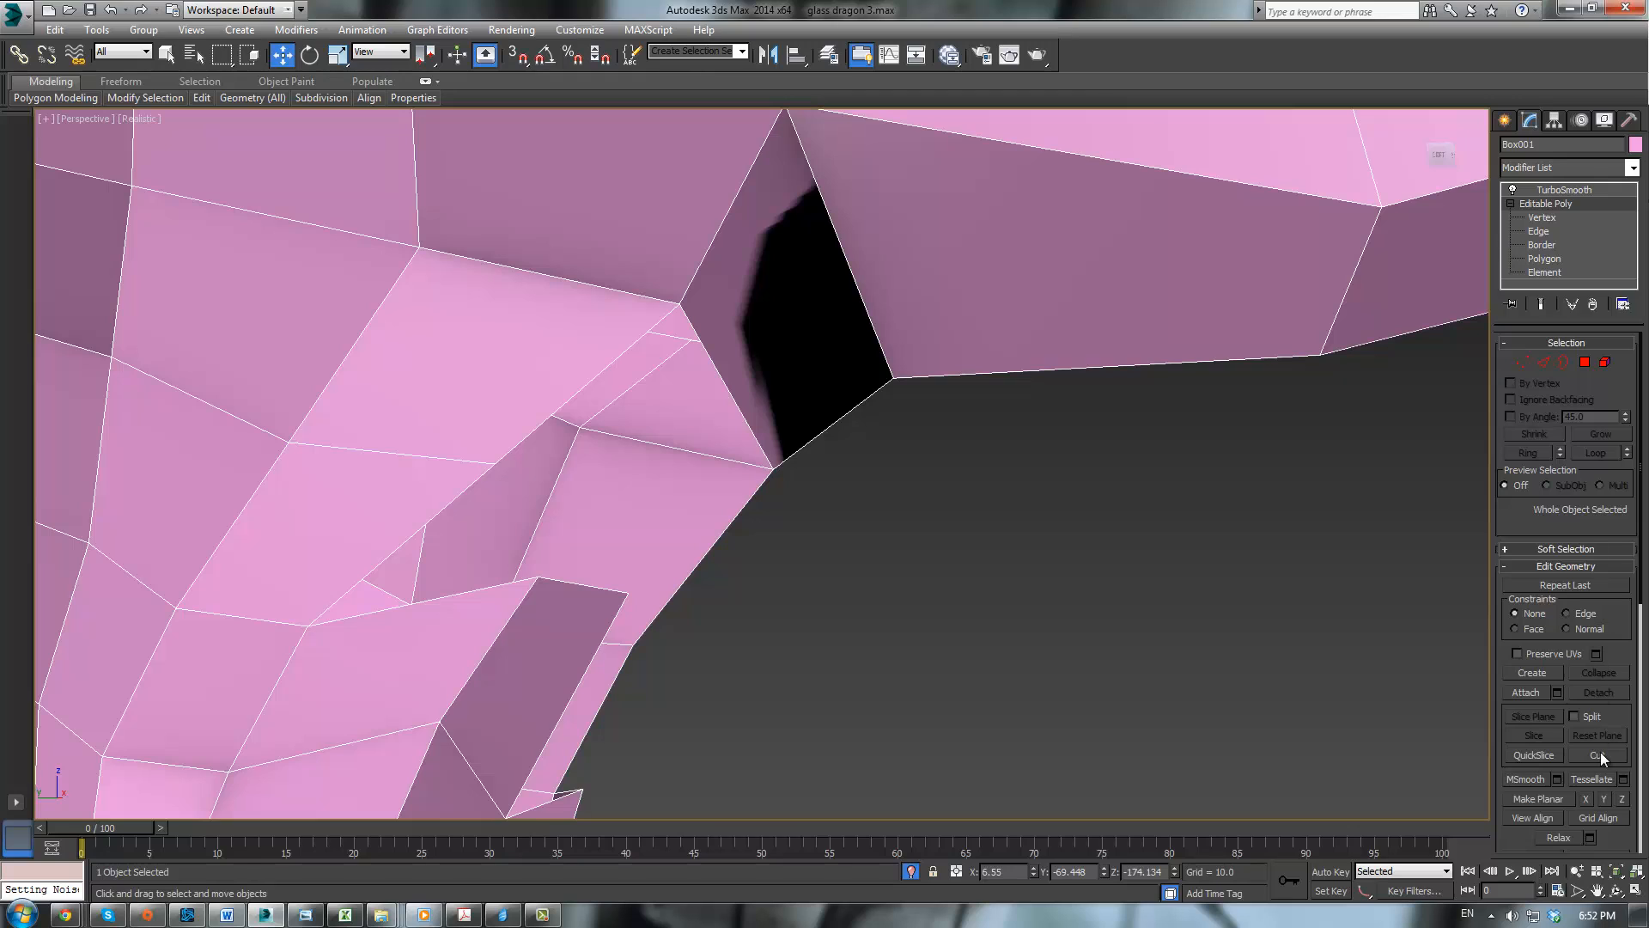
left_click(1598, 754)
left_click(496, 461)
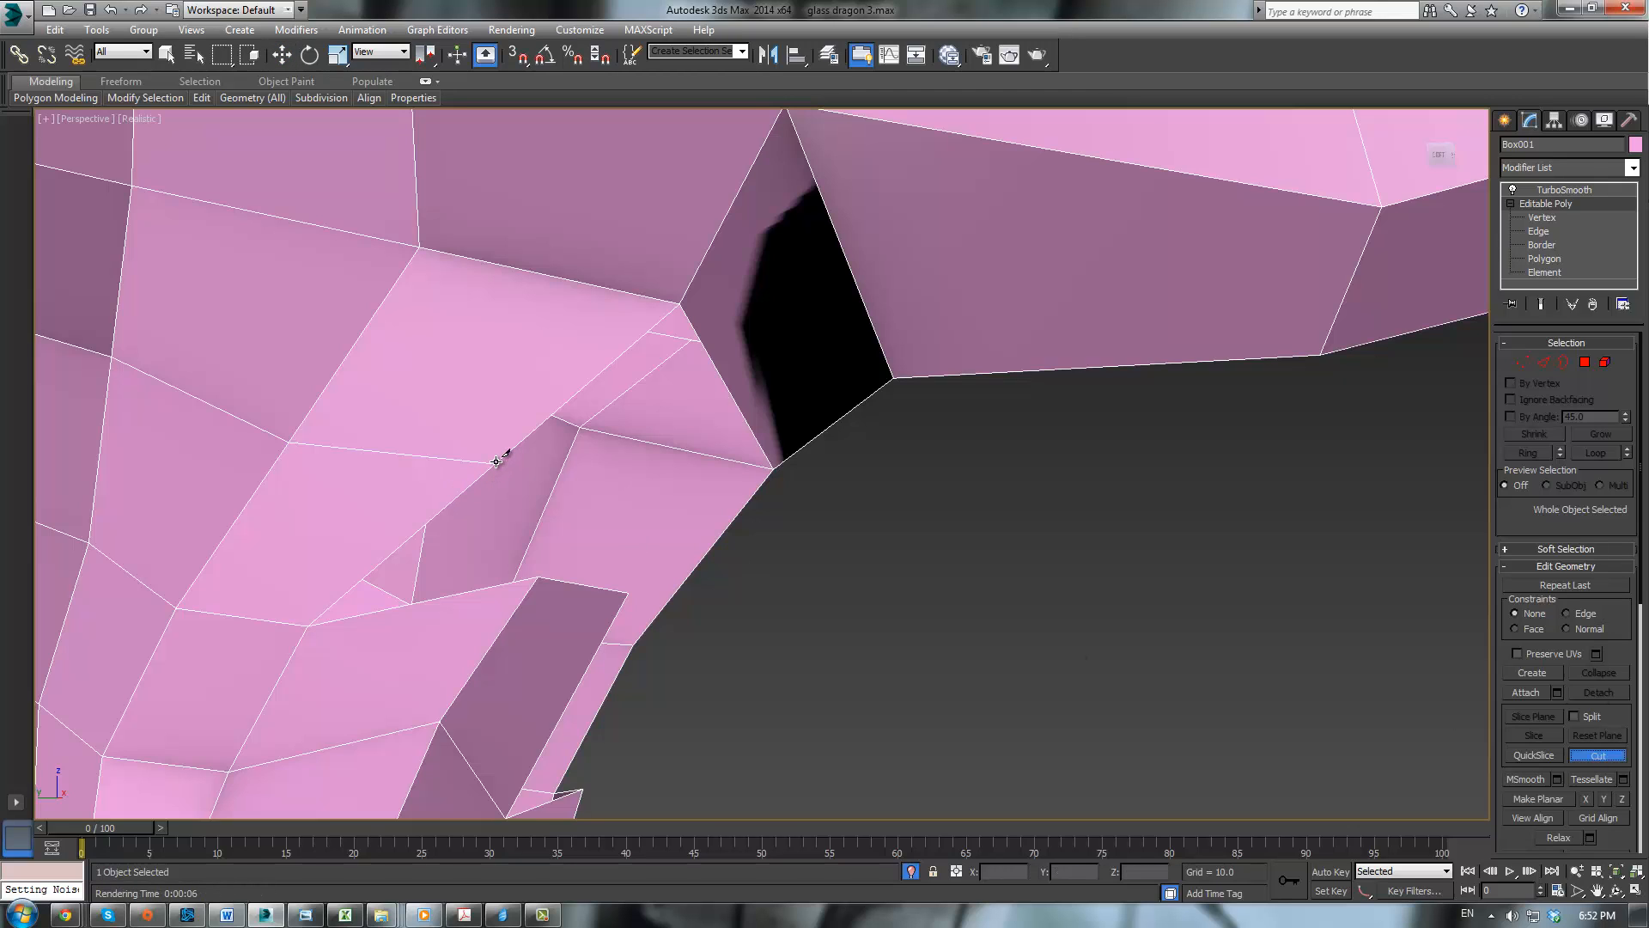
left_click(541, 275)
right_click(765, 394)
Step: Move the strip's middle rim vertex toward the front of the leg, away from the opening
key("1")
key("w")
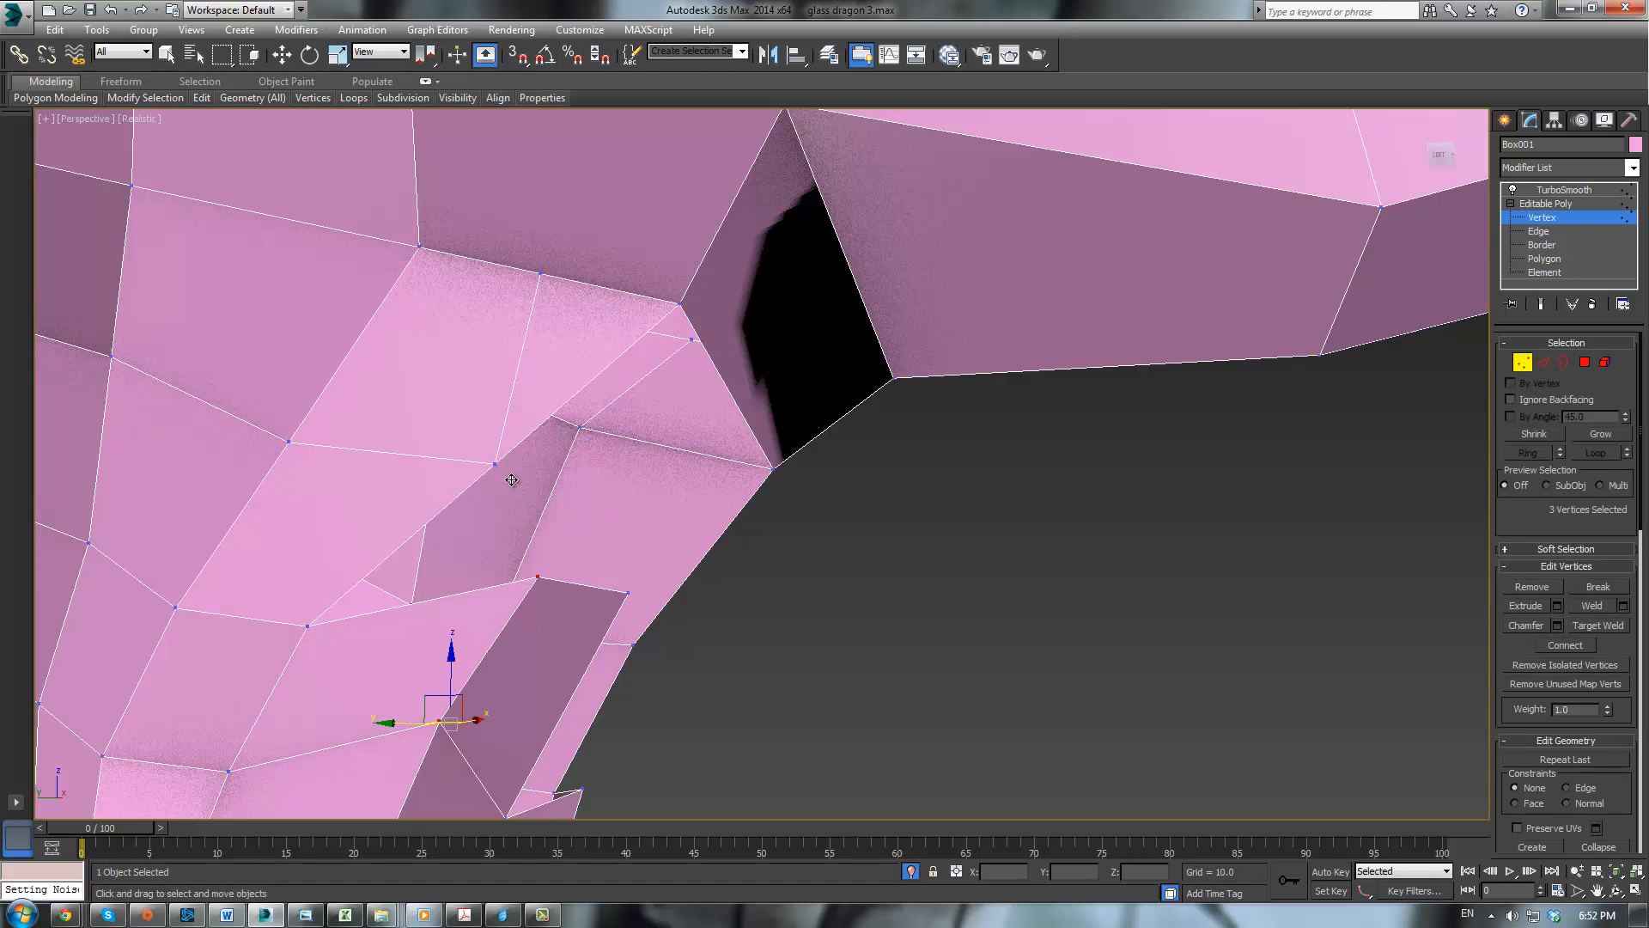
key("Page_Up")
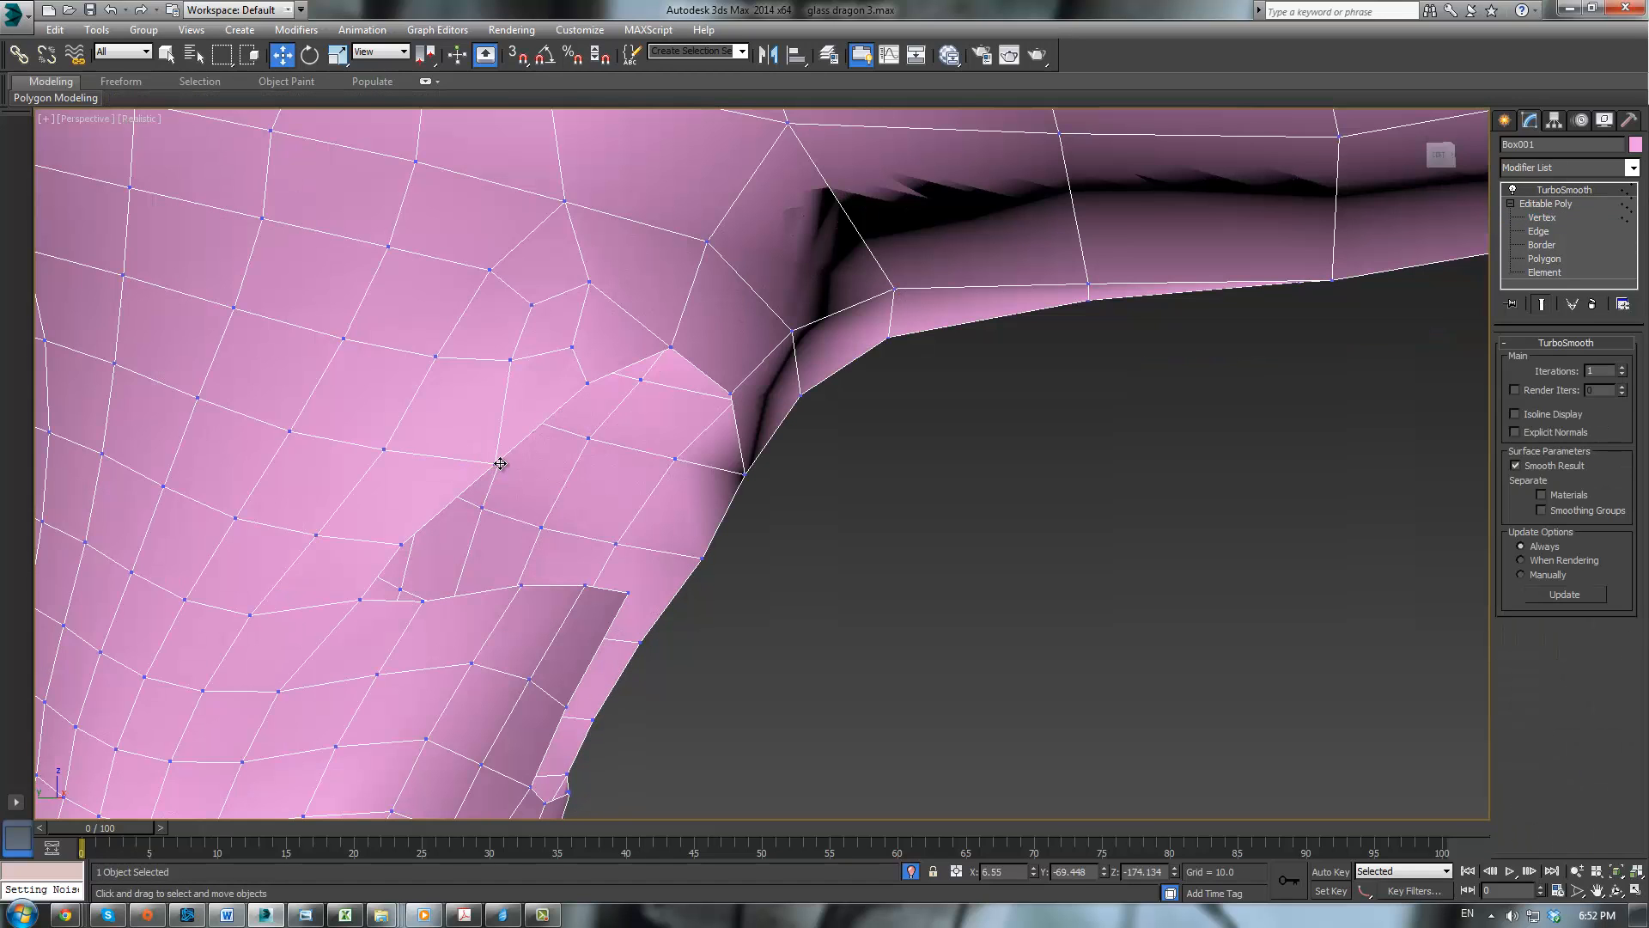
left_click(1542, 217)
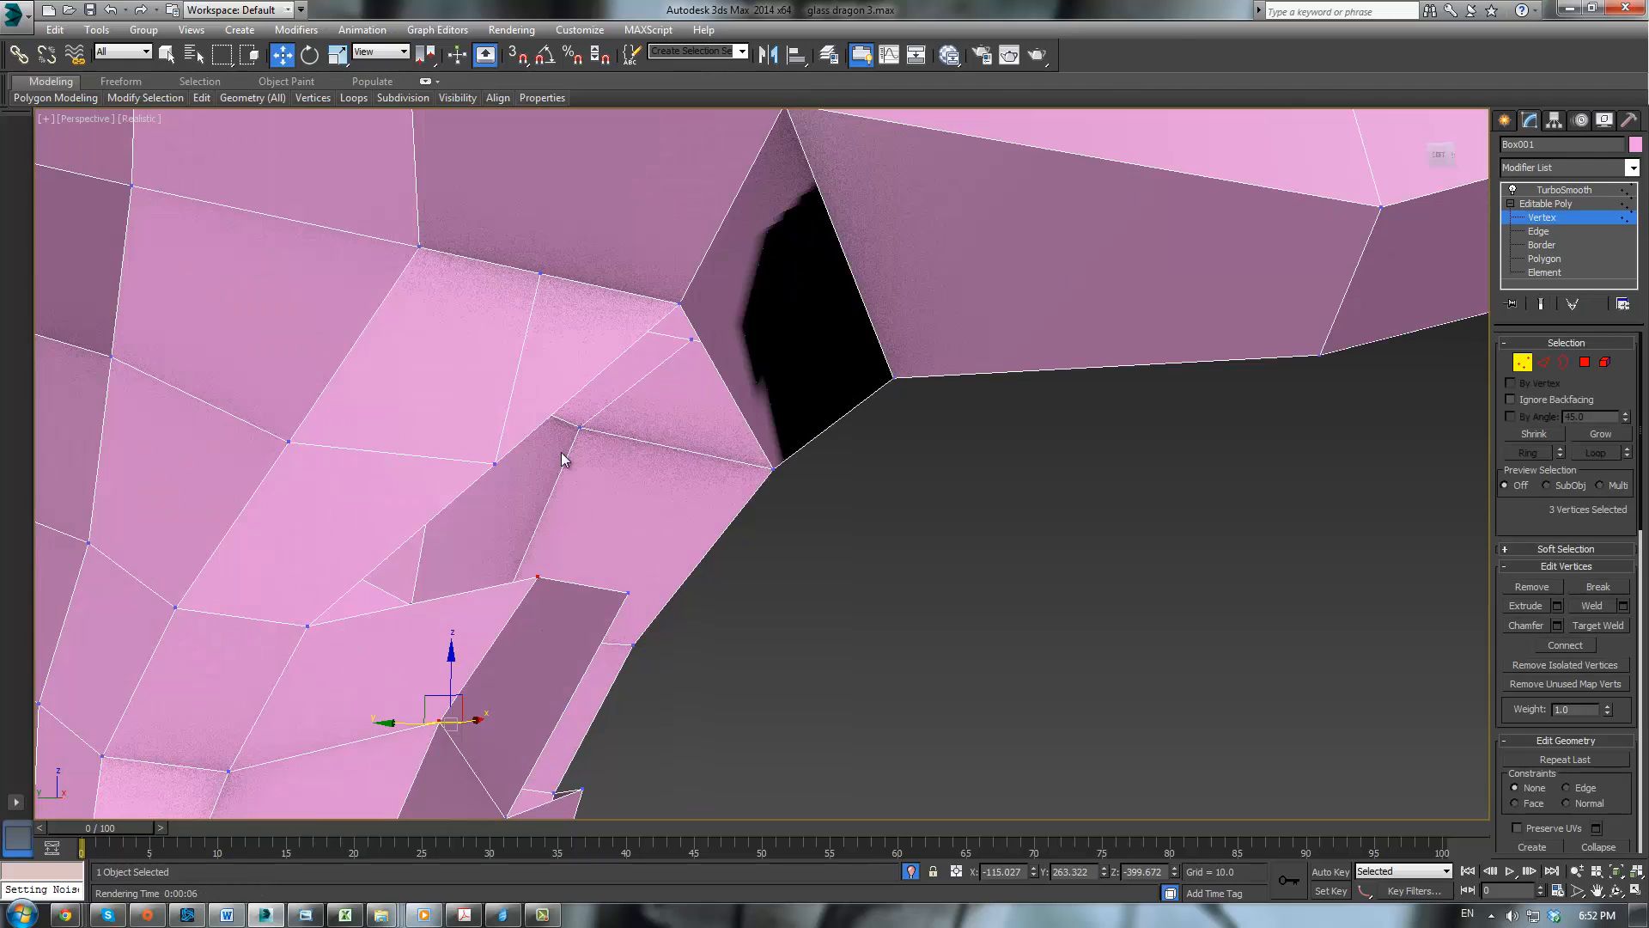
left_click_drag(496, 463, 513, 382)
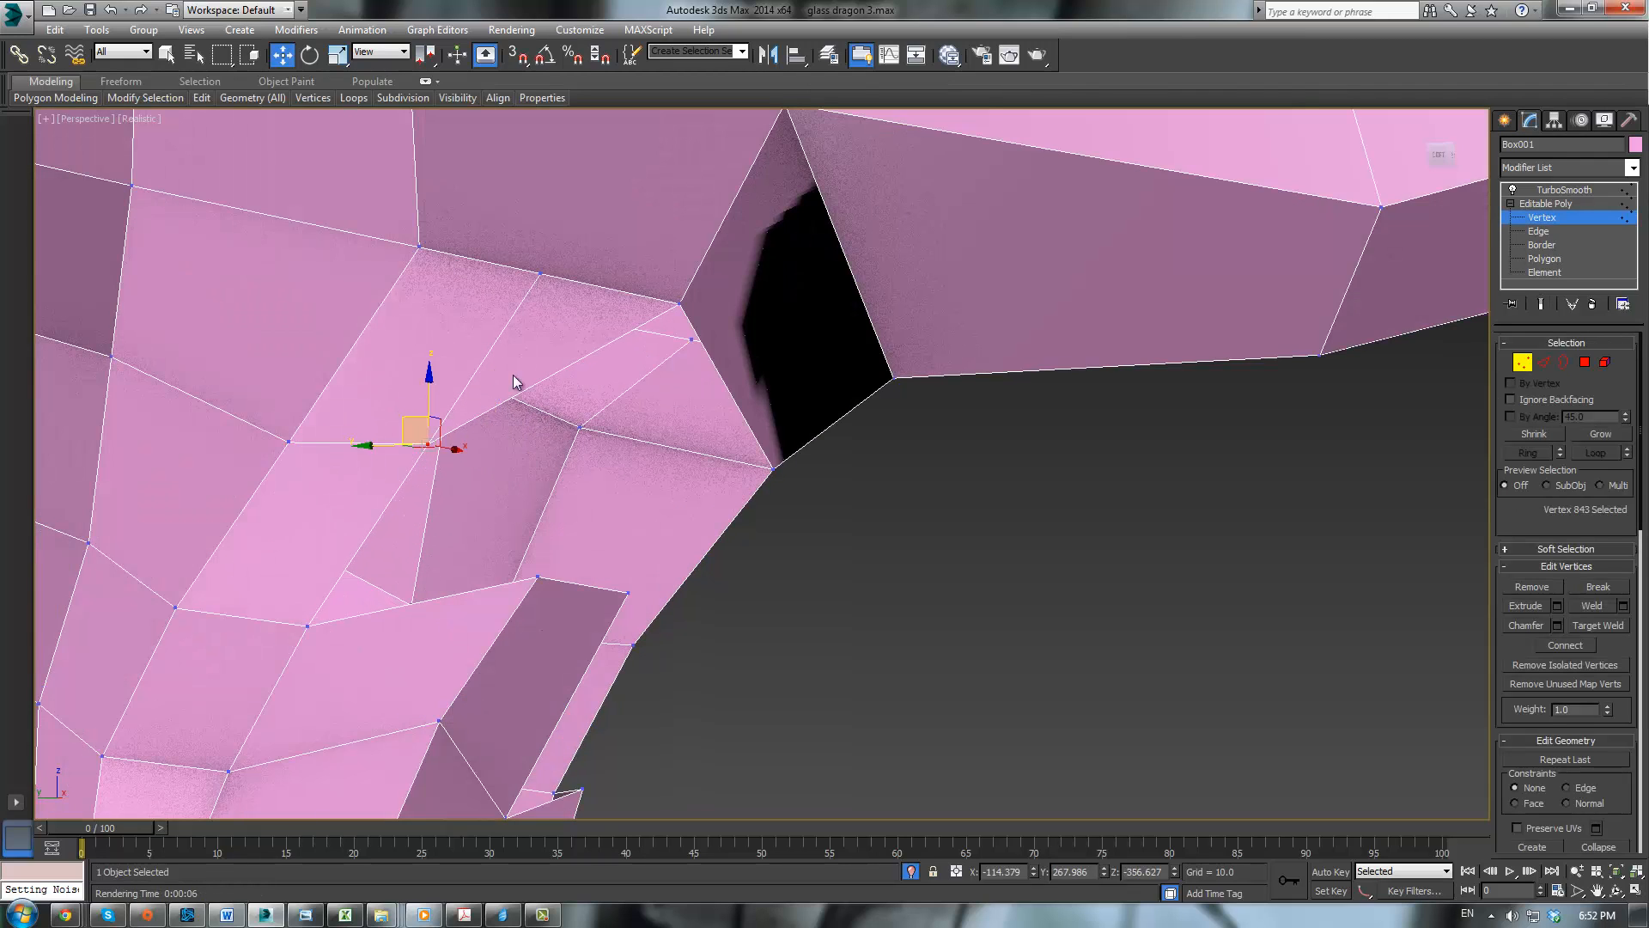
Step: Delete the triangular polygon between the new cut and the opening on the leg's outer side
left_click(1585, 363)
left_click(612, 326)
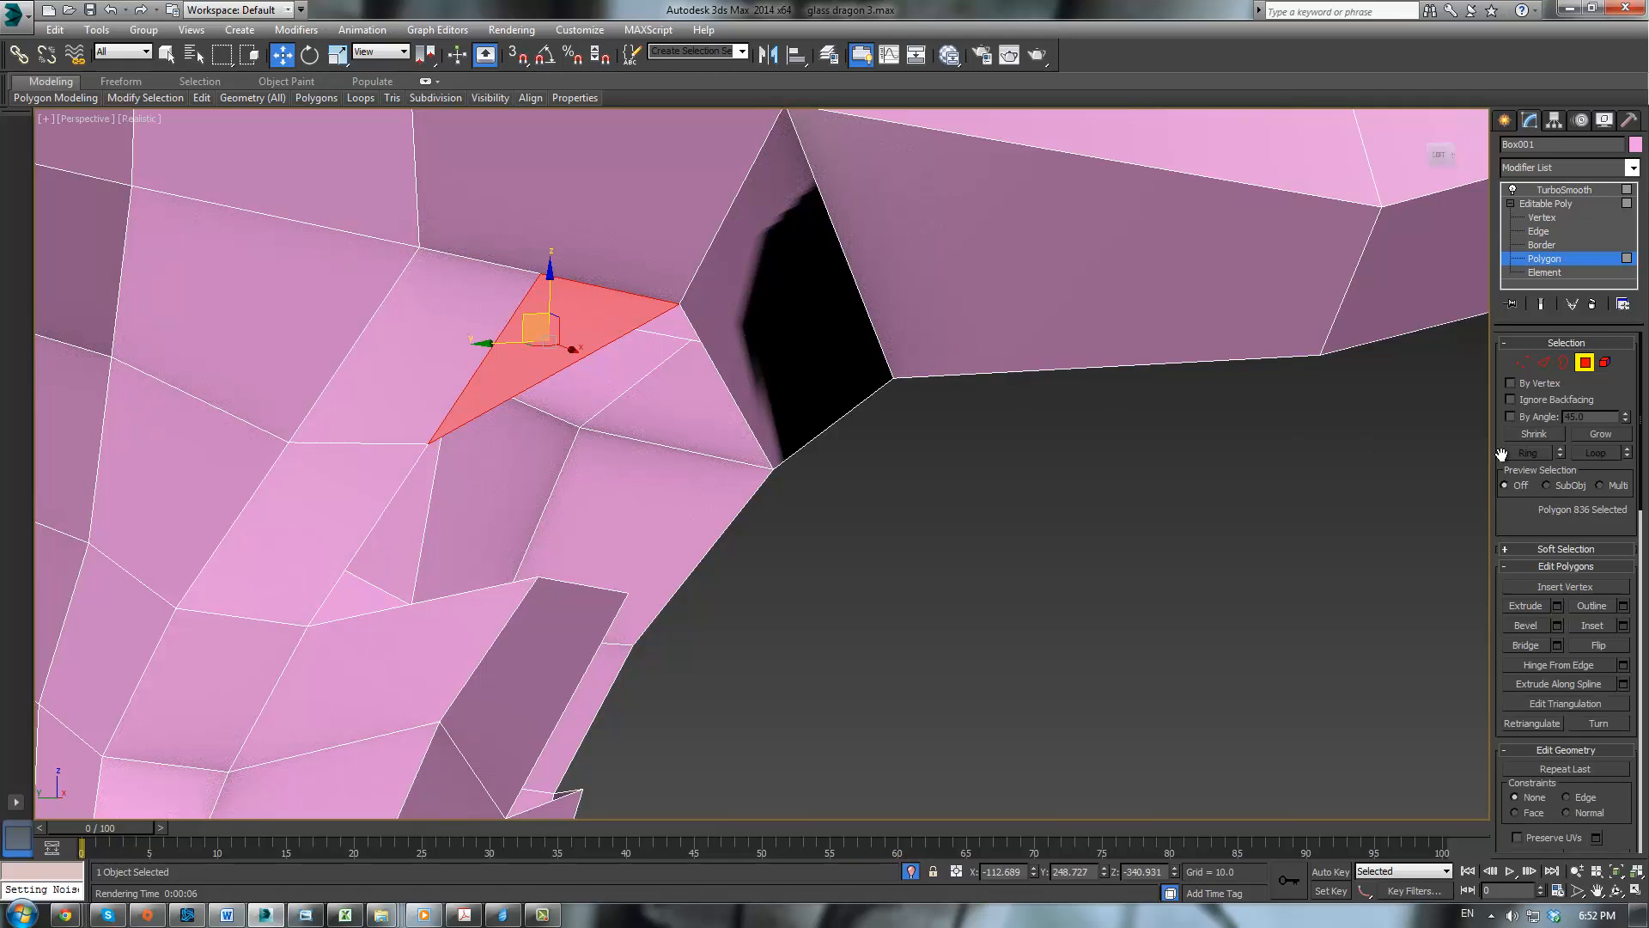
left_click(1385, 440)
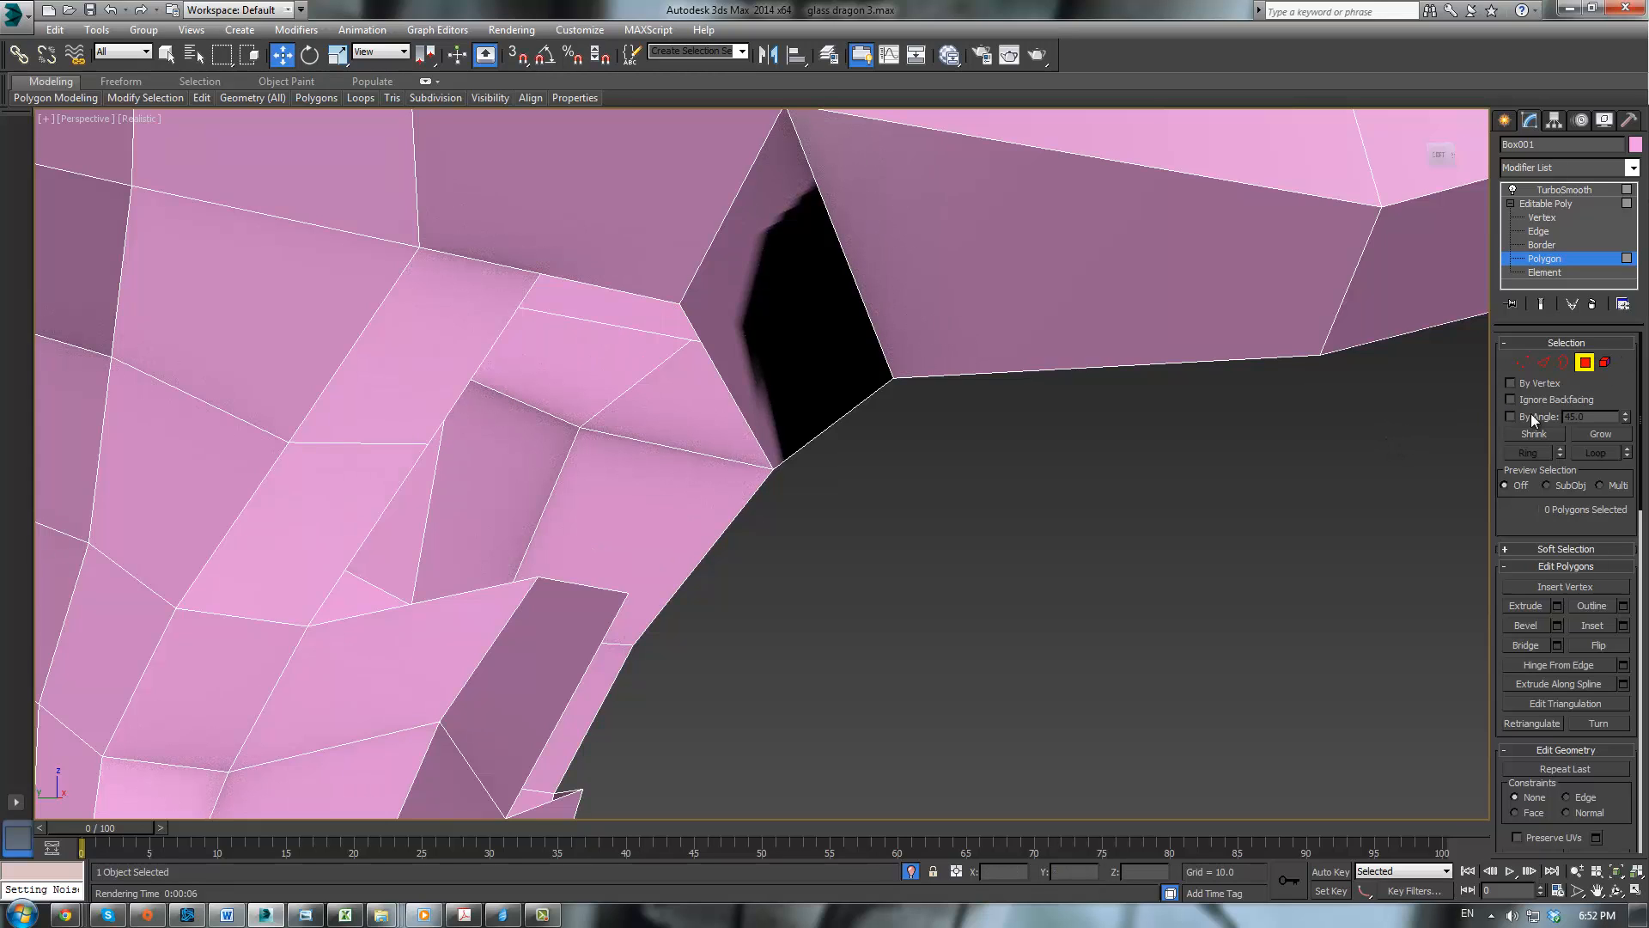
Step: Bridge the open edge under the body with the facing rim edge lower on the leg's outer side
left_click(1544, 361)
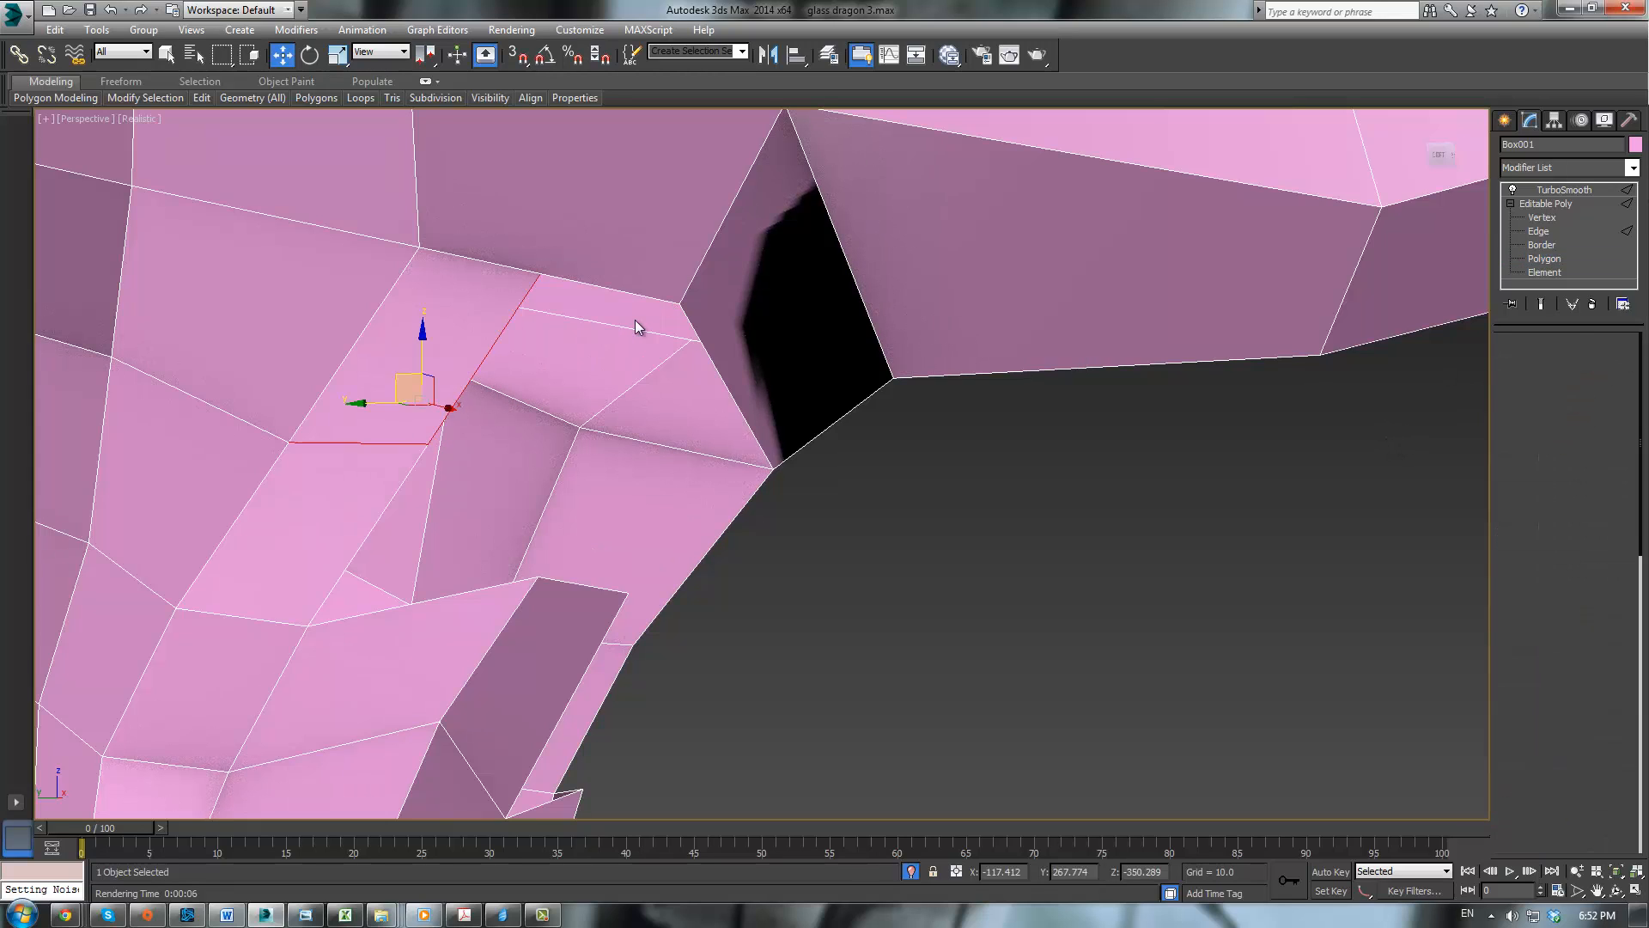
left_click(634, 296)
left_click(446, 593, "ctrl")
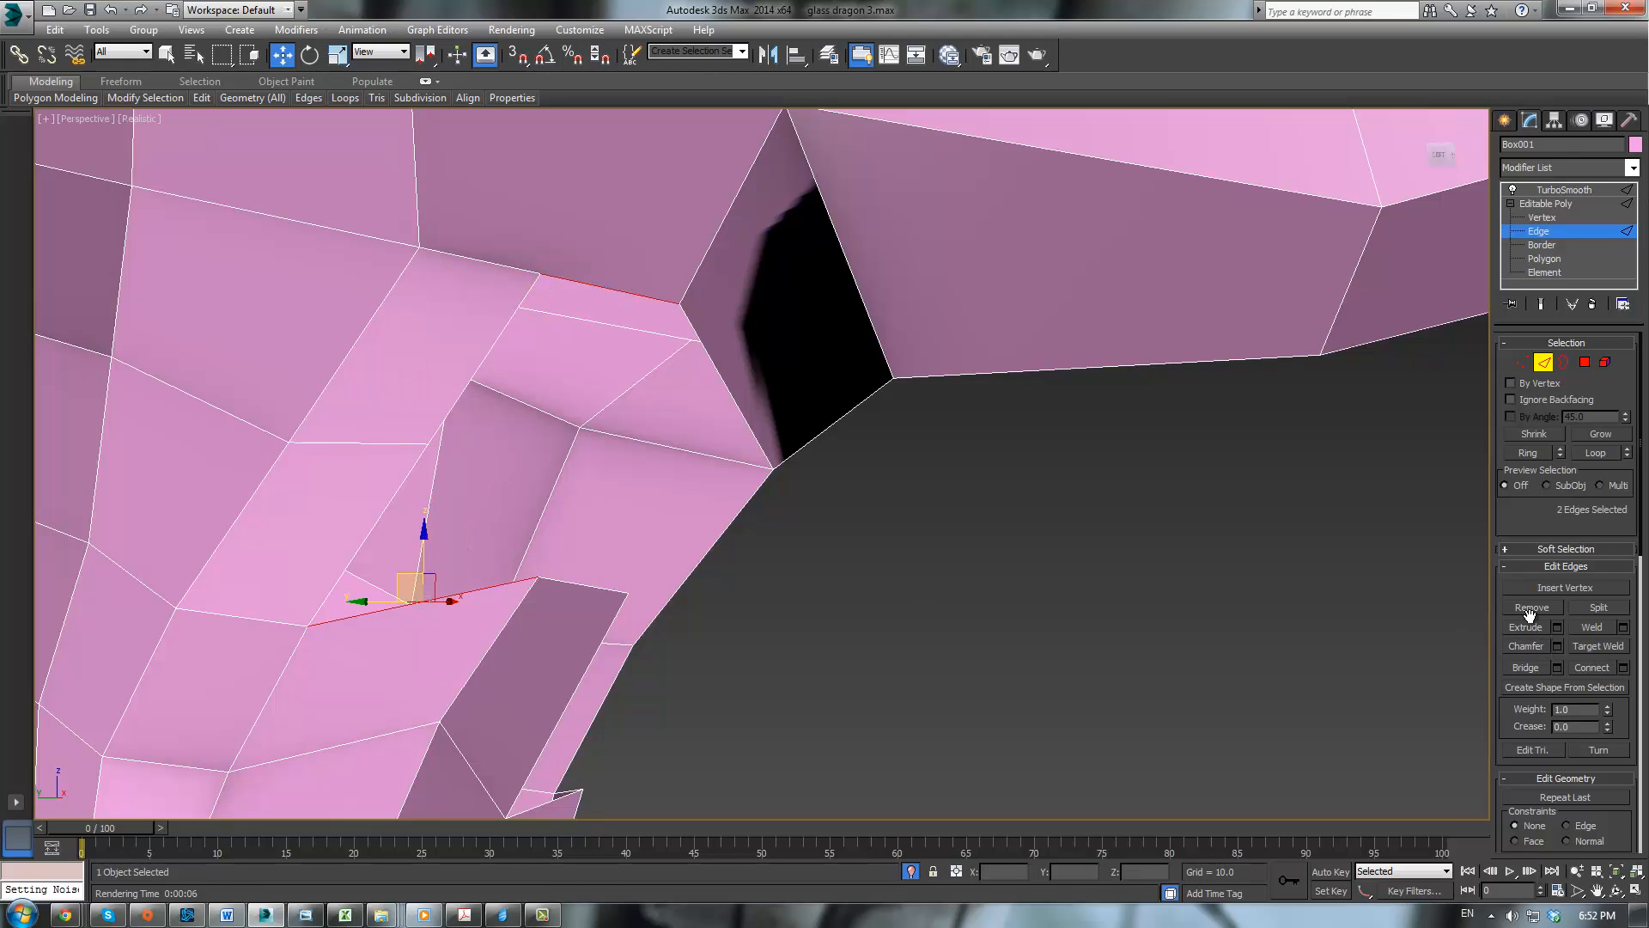
left_click(1525, 668)
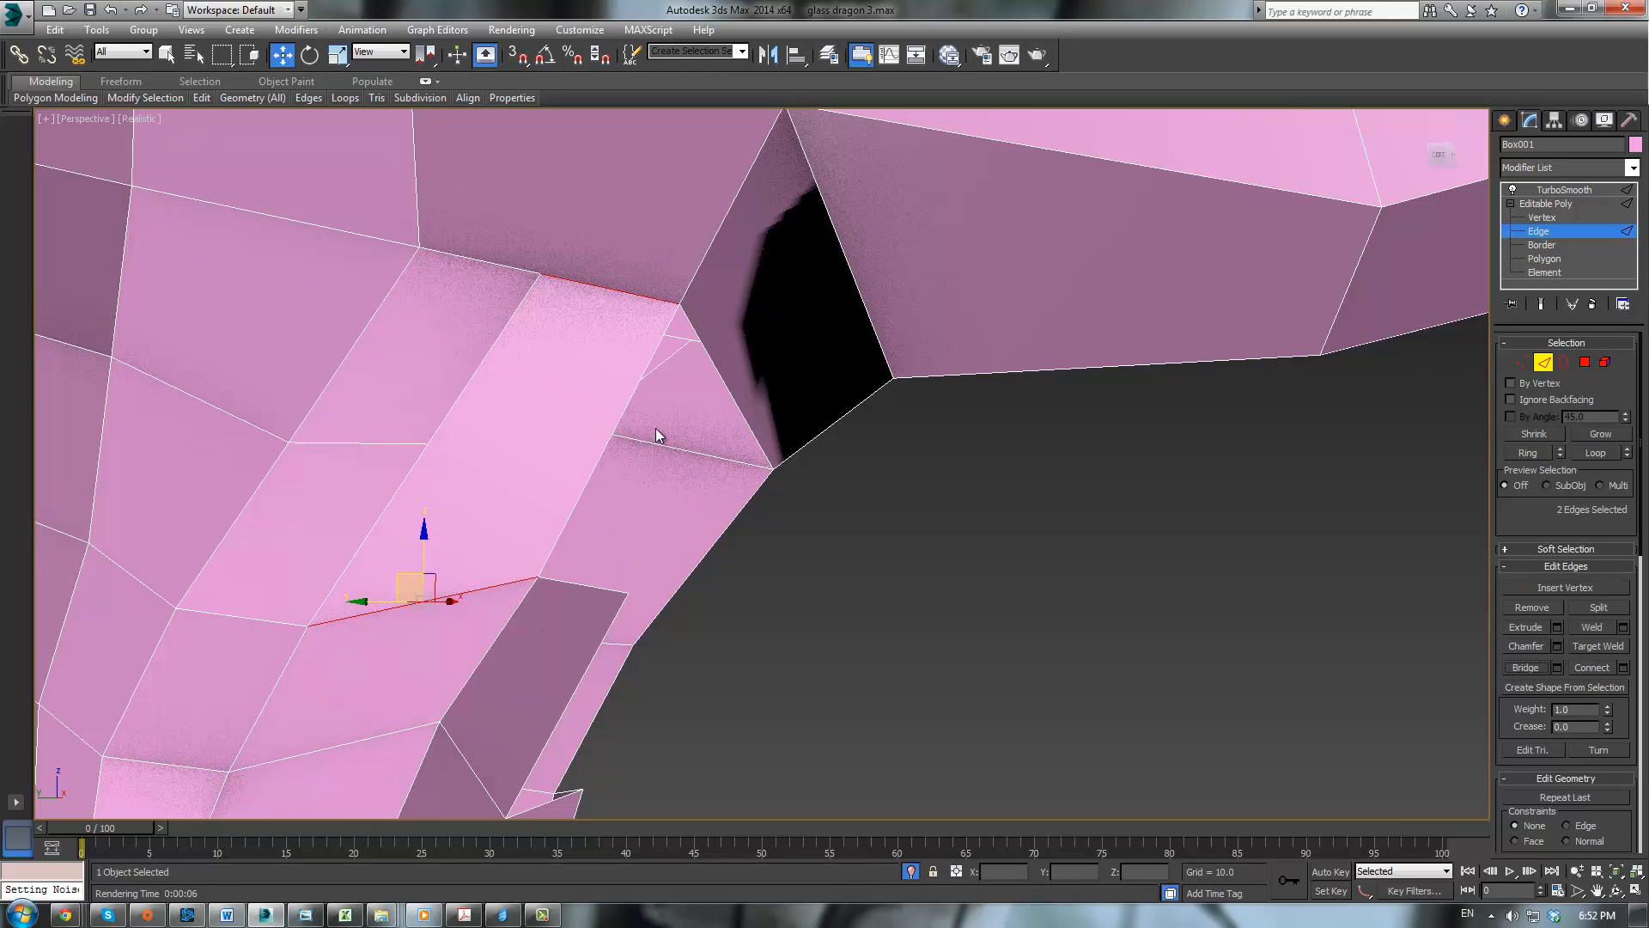
Step: Connect the new bridge polygon's long sides with one crosswise edge and target-weld its loose end to the adjacent leg vertex
left_click(1591, 669)
key("1")
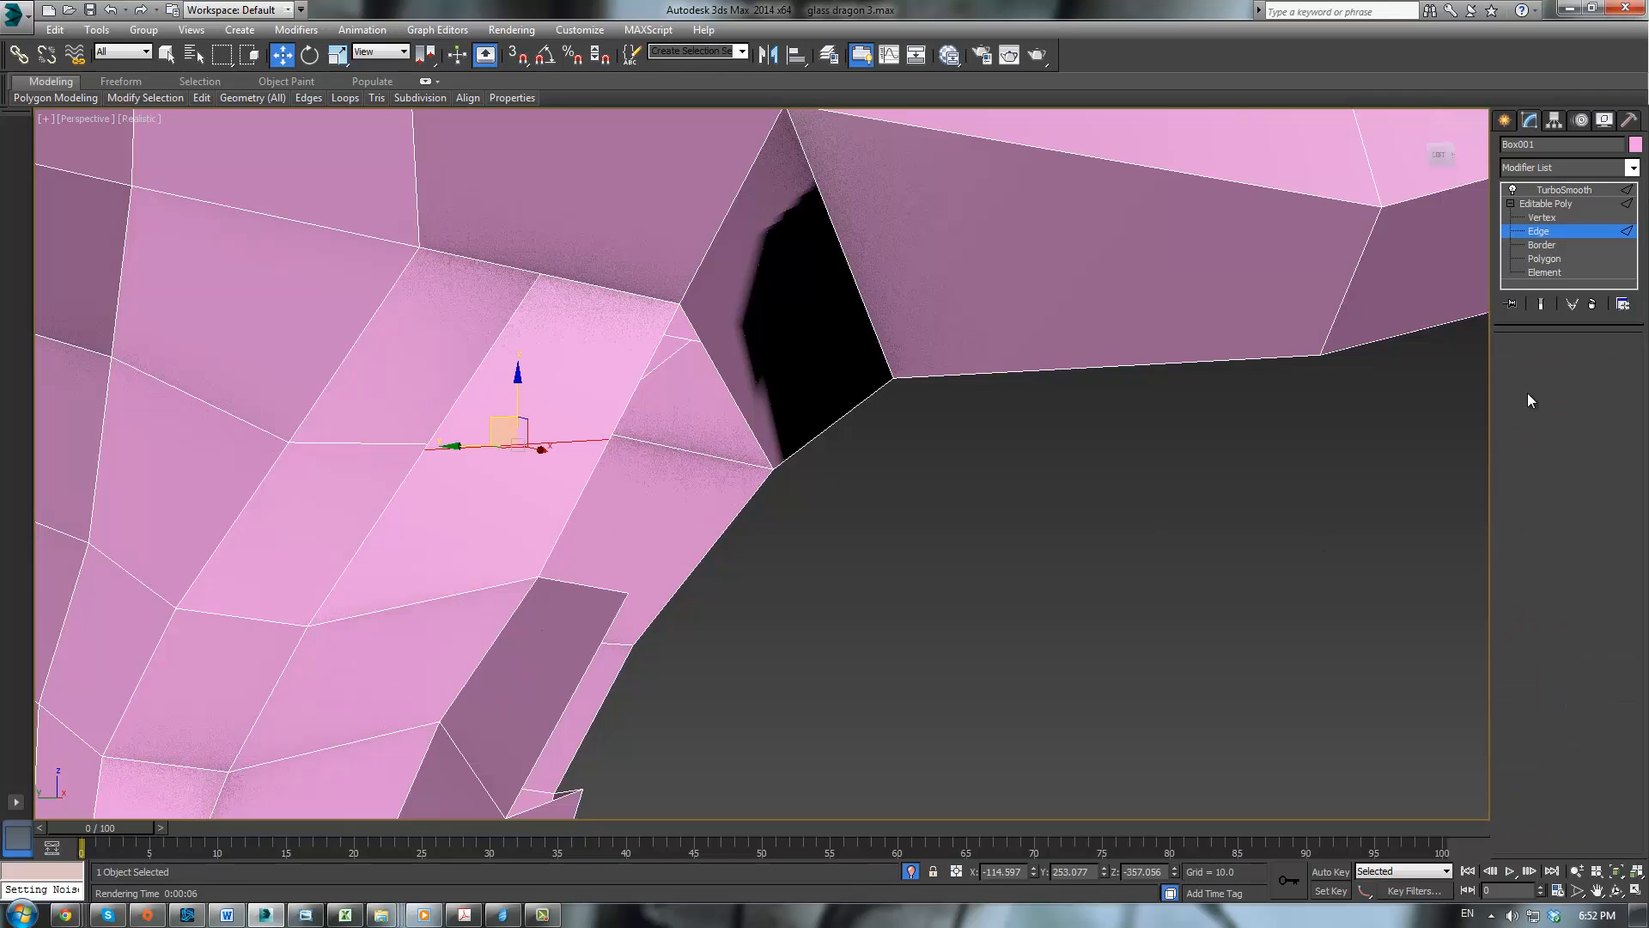
left_click(1596, 625)
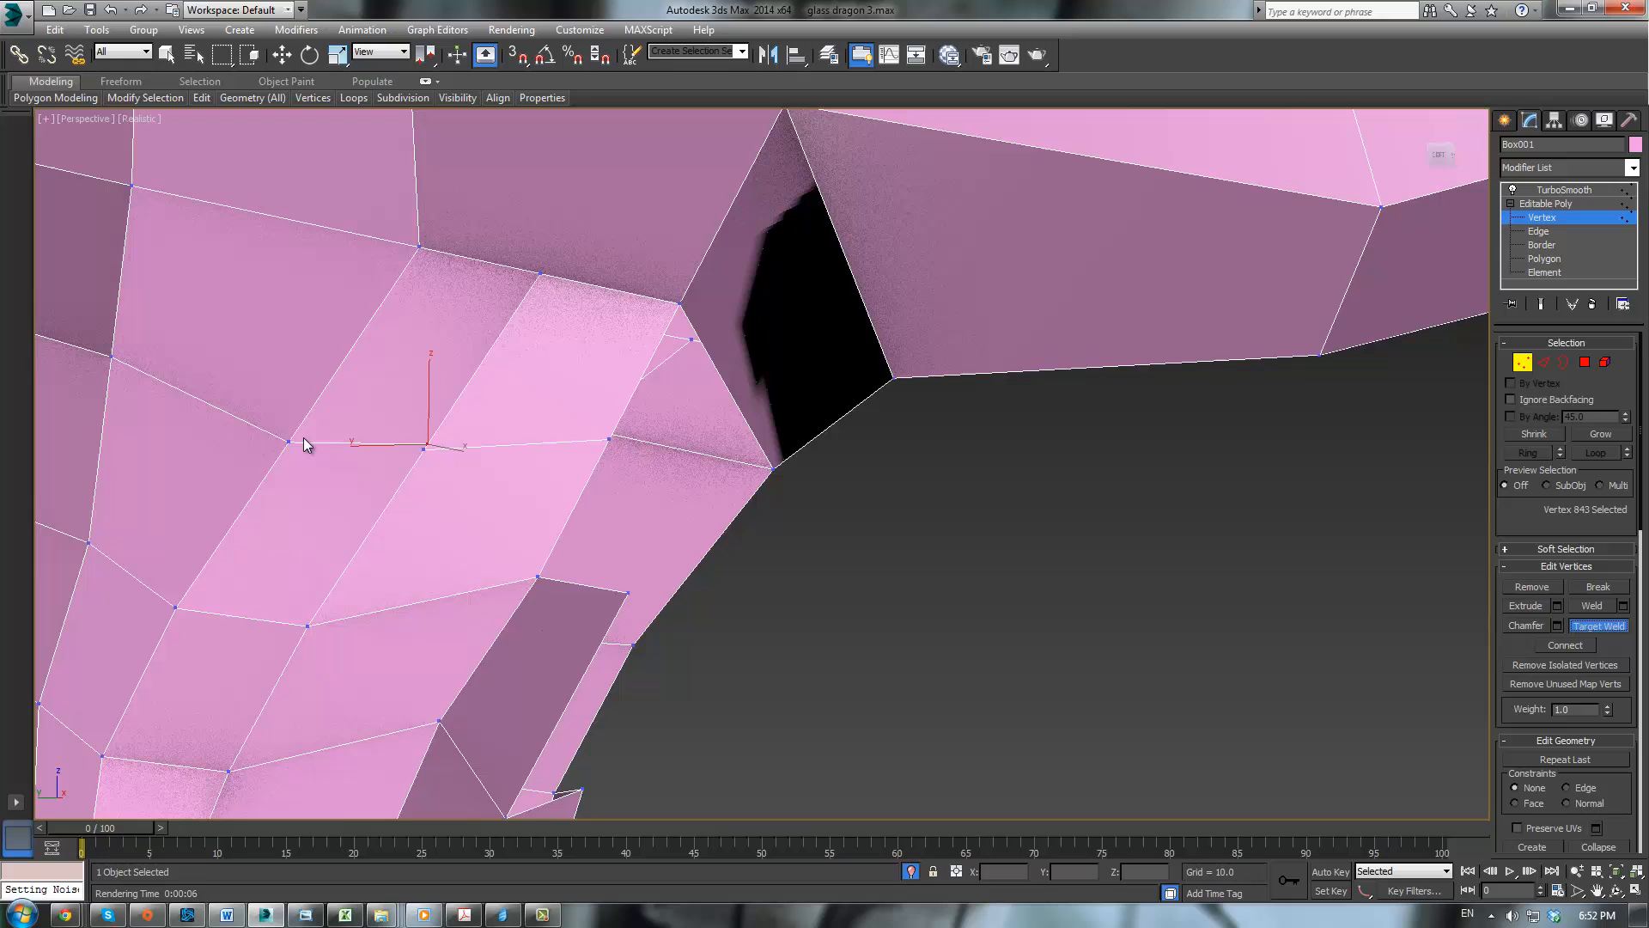
left_click(422, 448)
left_click(426, 445)
right_click(1107, 548)
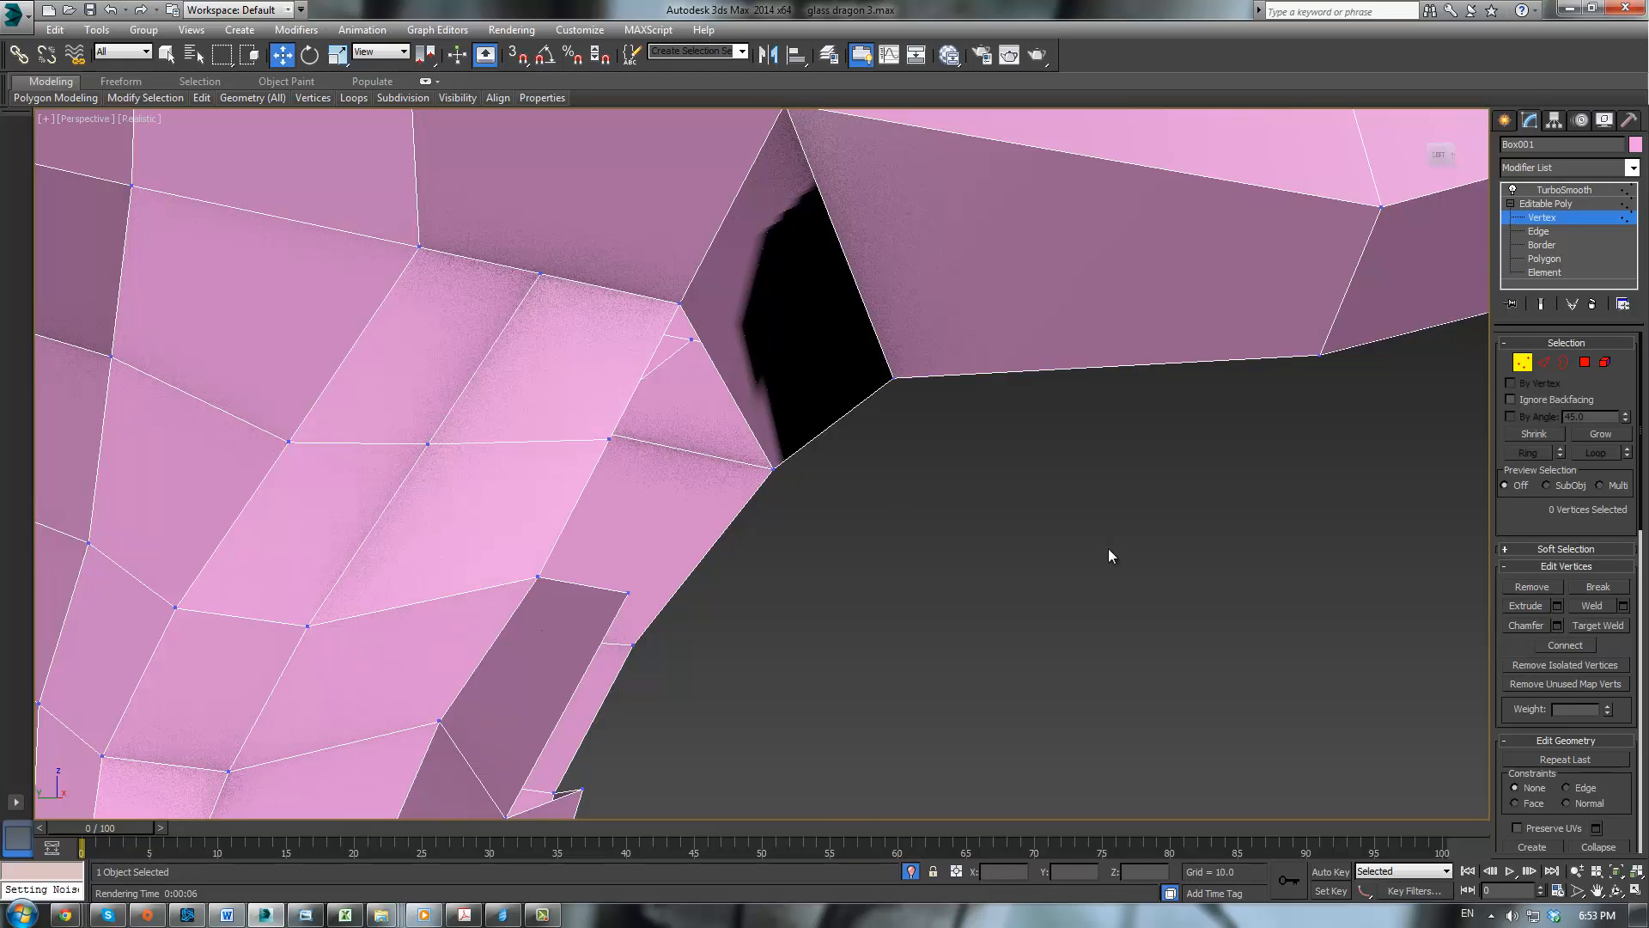
Step: Extrude the two neighbouring rim edges at the leg opening straight up along Z into a new strip
middle_click_drag(1108, 548, 996, 446, "alt")
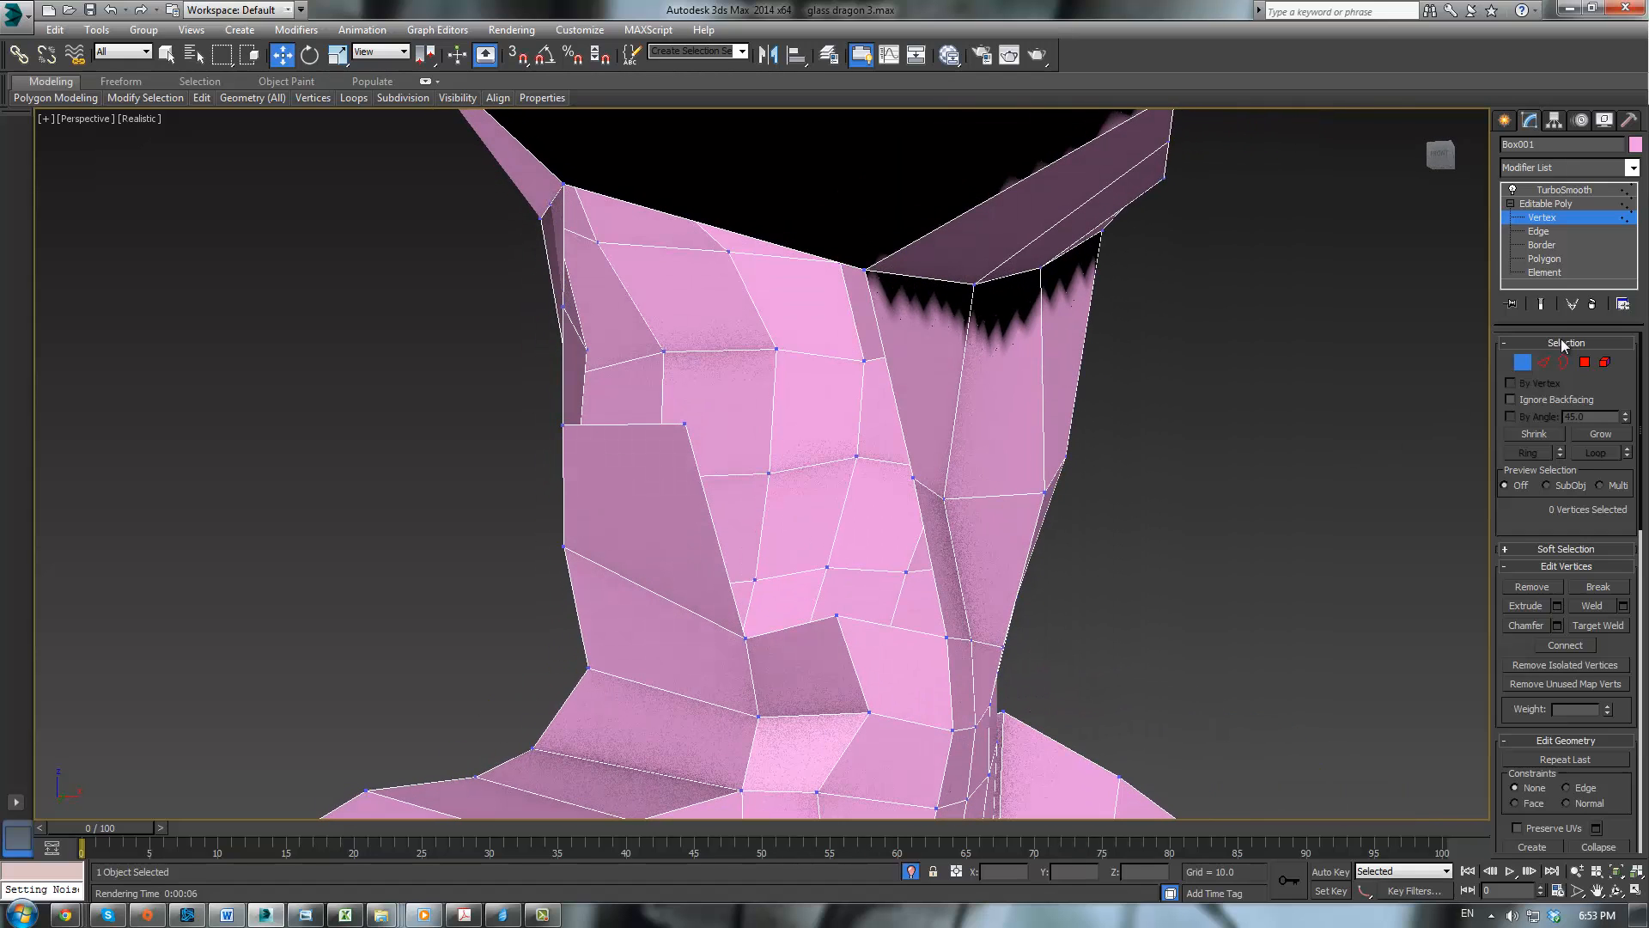
left_click(1545, 363)
left_click(887, 627)
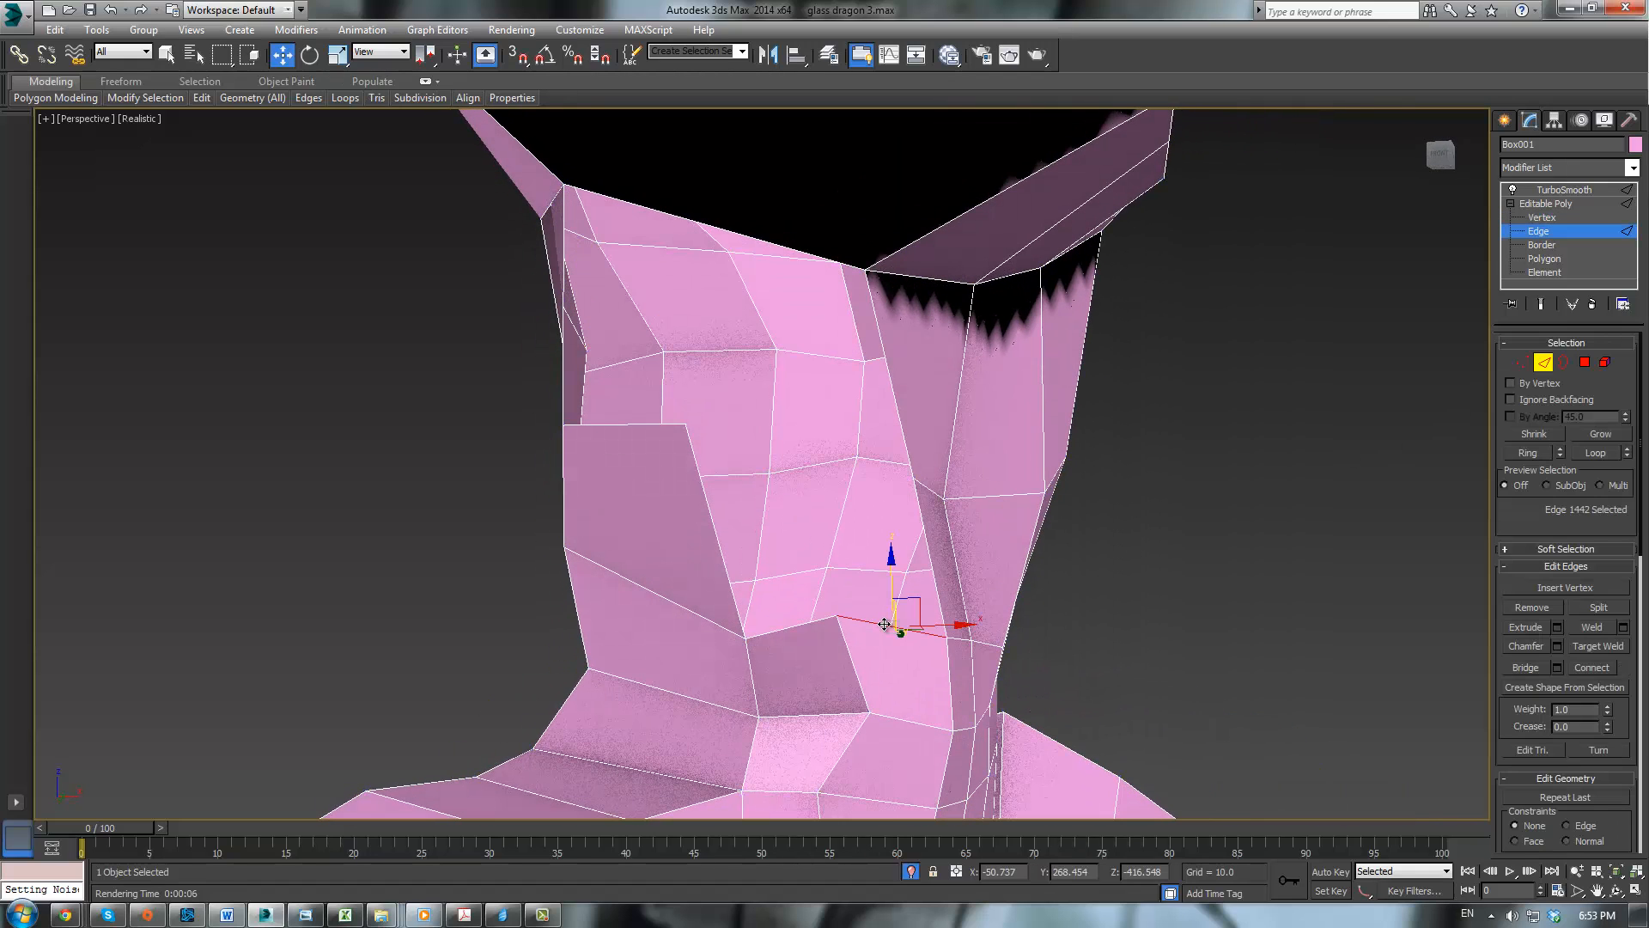
left_click(808, 625, "ctrl")
middle_click_drag(840, 541, 786, 531, "alt")
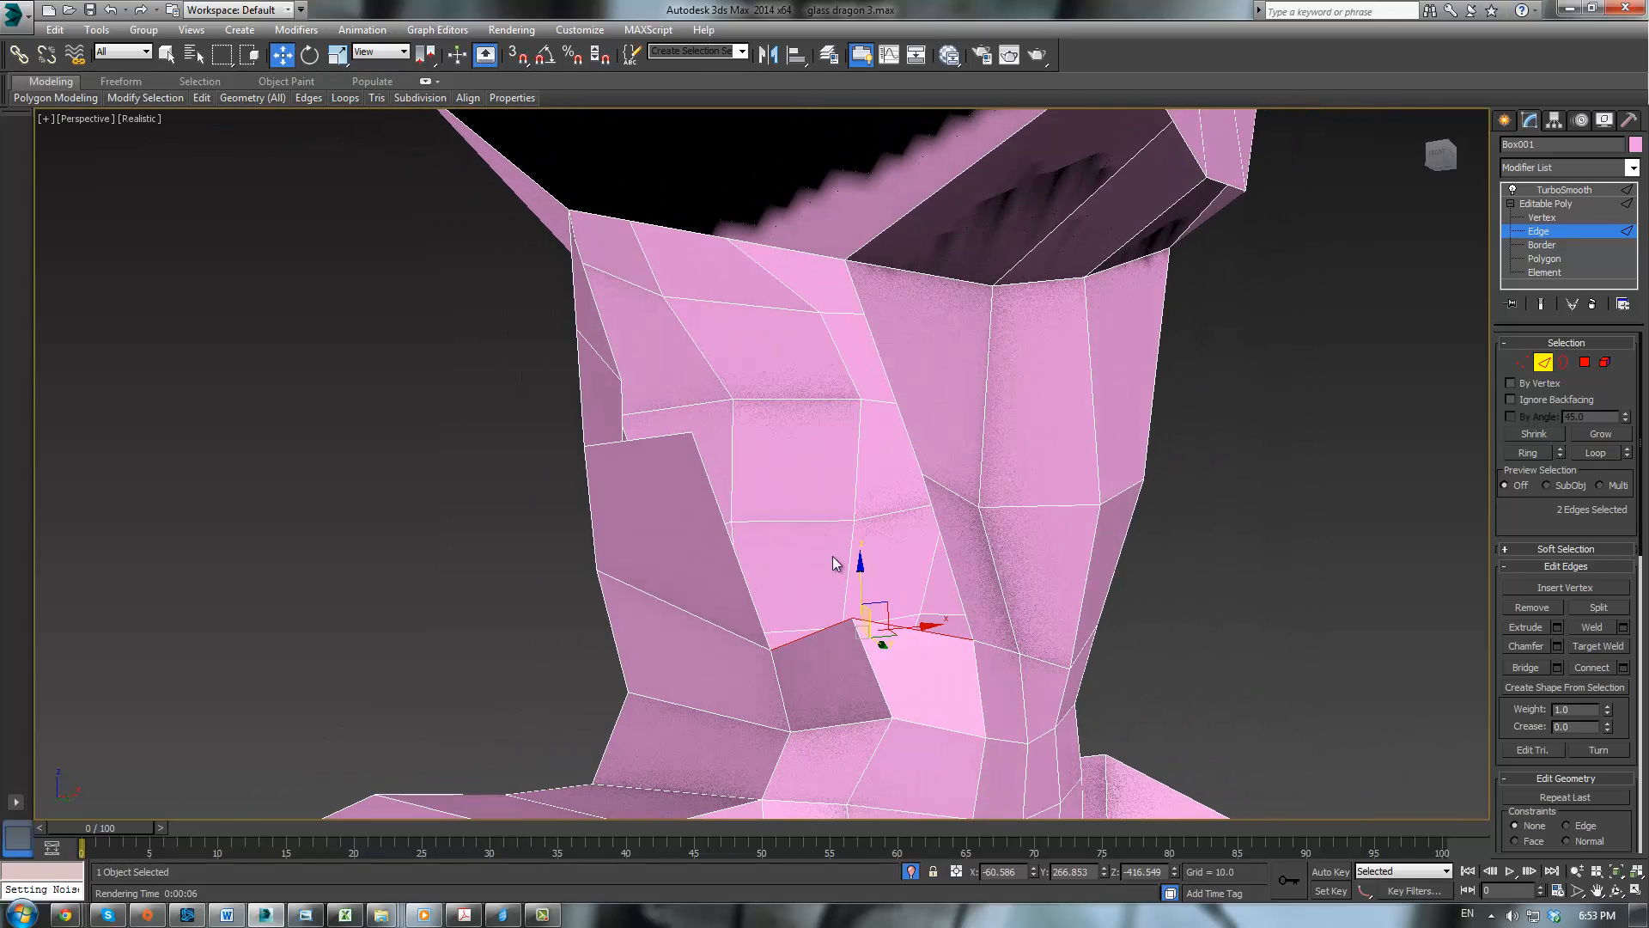
left_click_drag(859, 558, 859, 444)
Step: Target-weld both end vertices of the new two-polygon strip to the adjacent rim vertices of the leg
left_click(1522, 362)
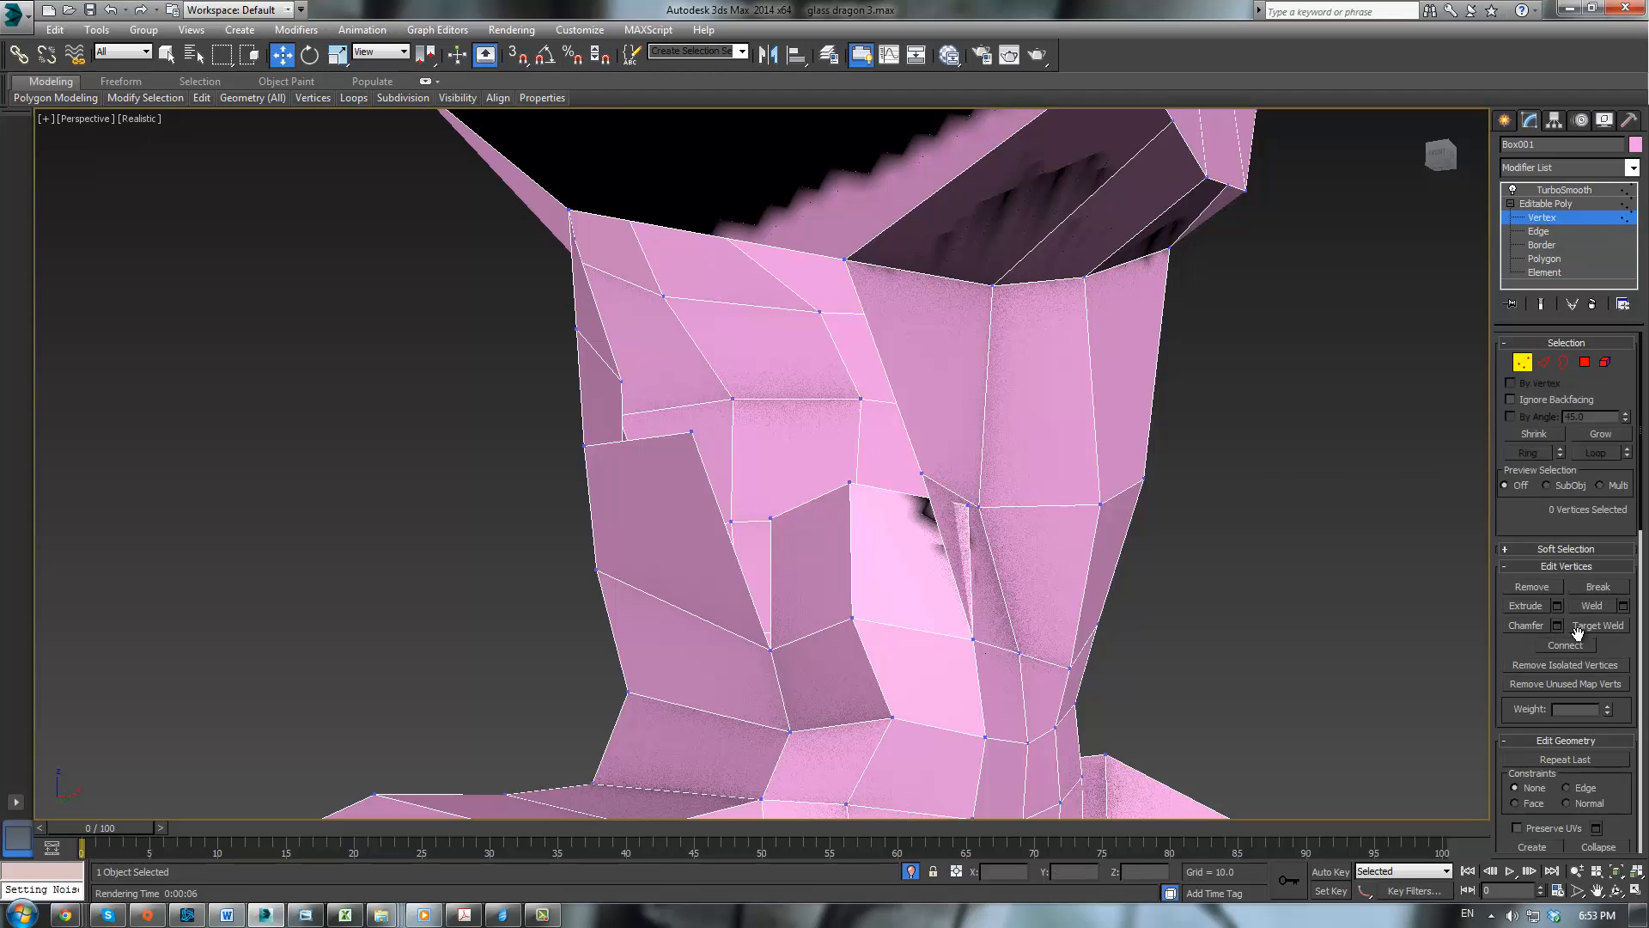
left_click(1594, 626)
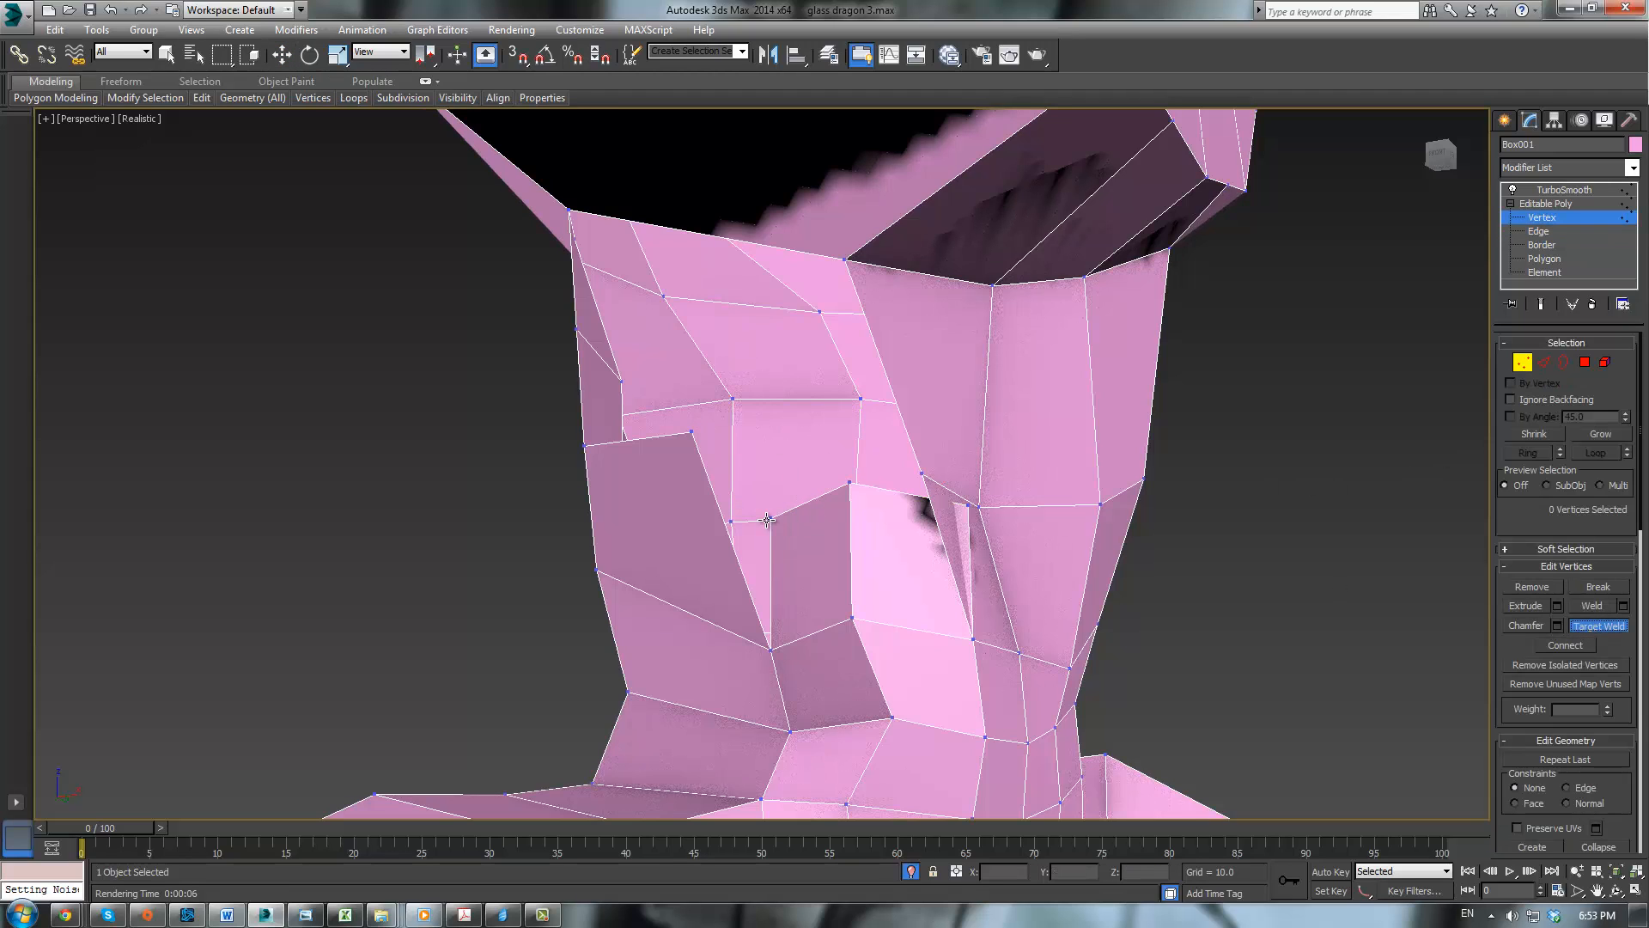
left_click(768, 518)
left_click(693, 434)
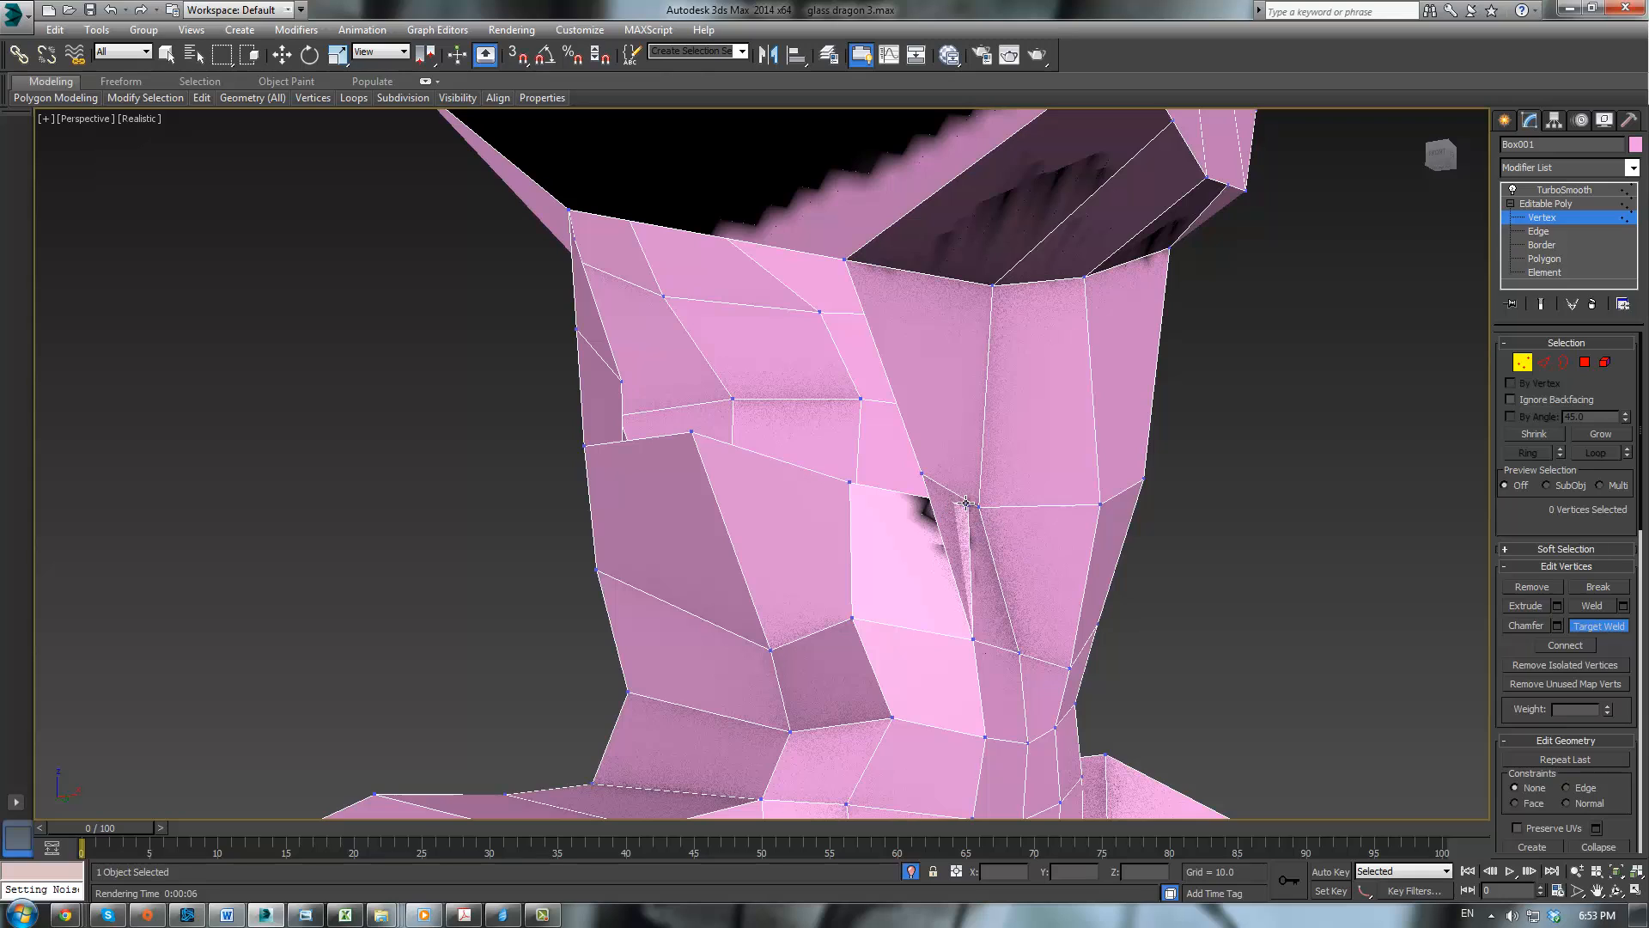
left_click(921, 475)
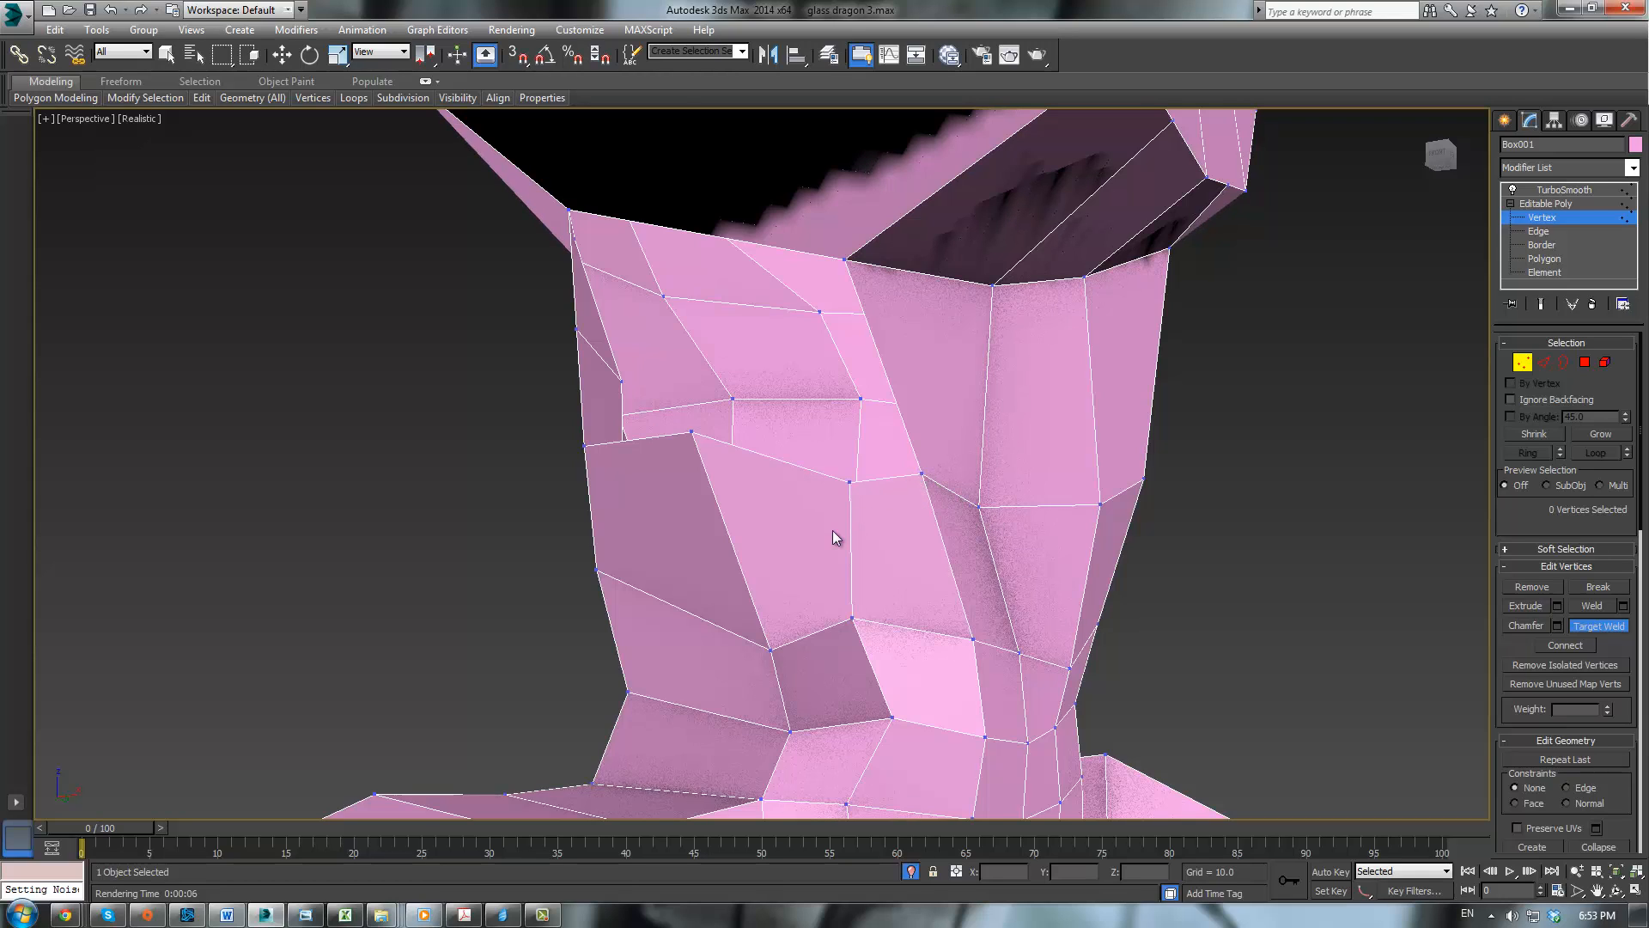
Step: Reposition the strip's middle top vertex in the XZ plane and along Y to follow the leg's rounded shape
key("w")
left_click(848, 482)
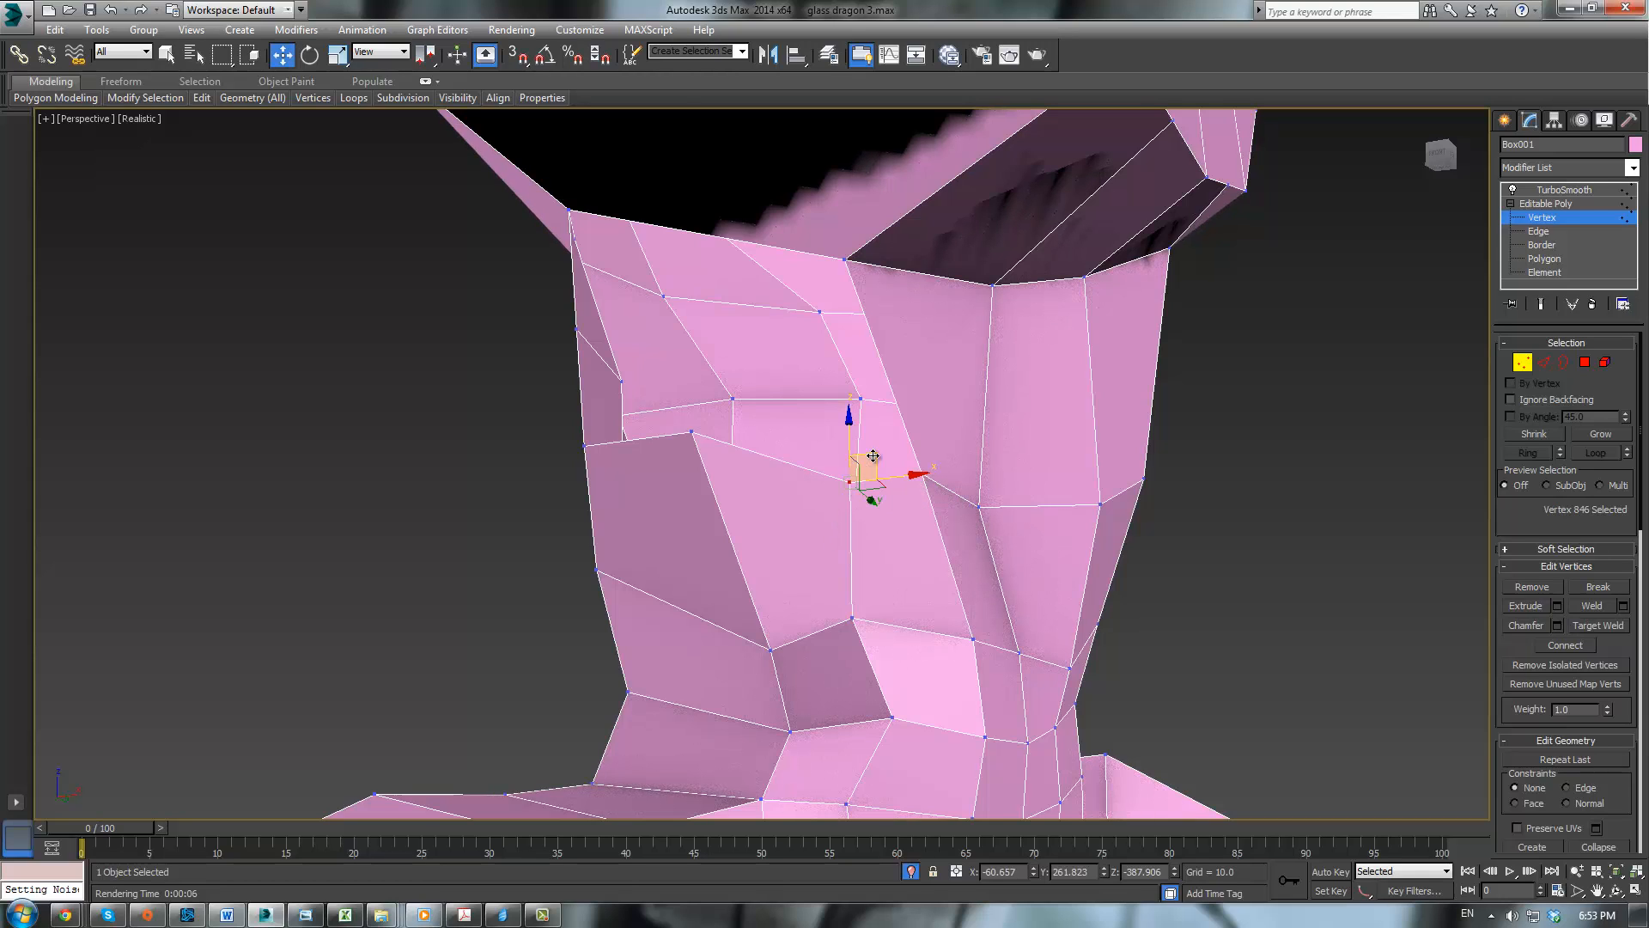
left_click_drag(866, 471, 836, 440)
middle_click_drag(837, 441, 780, 415, "alt")
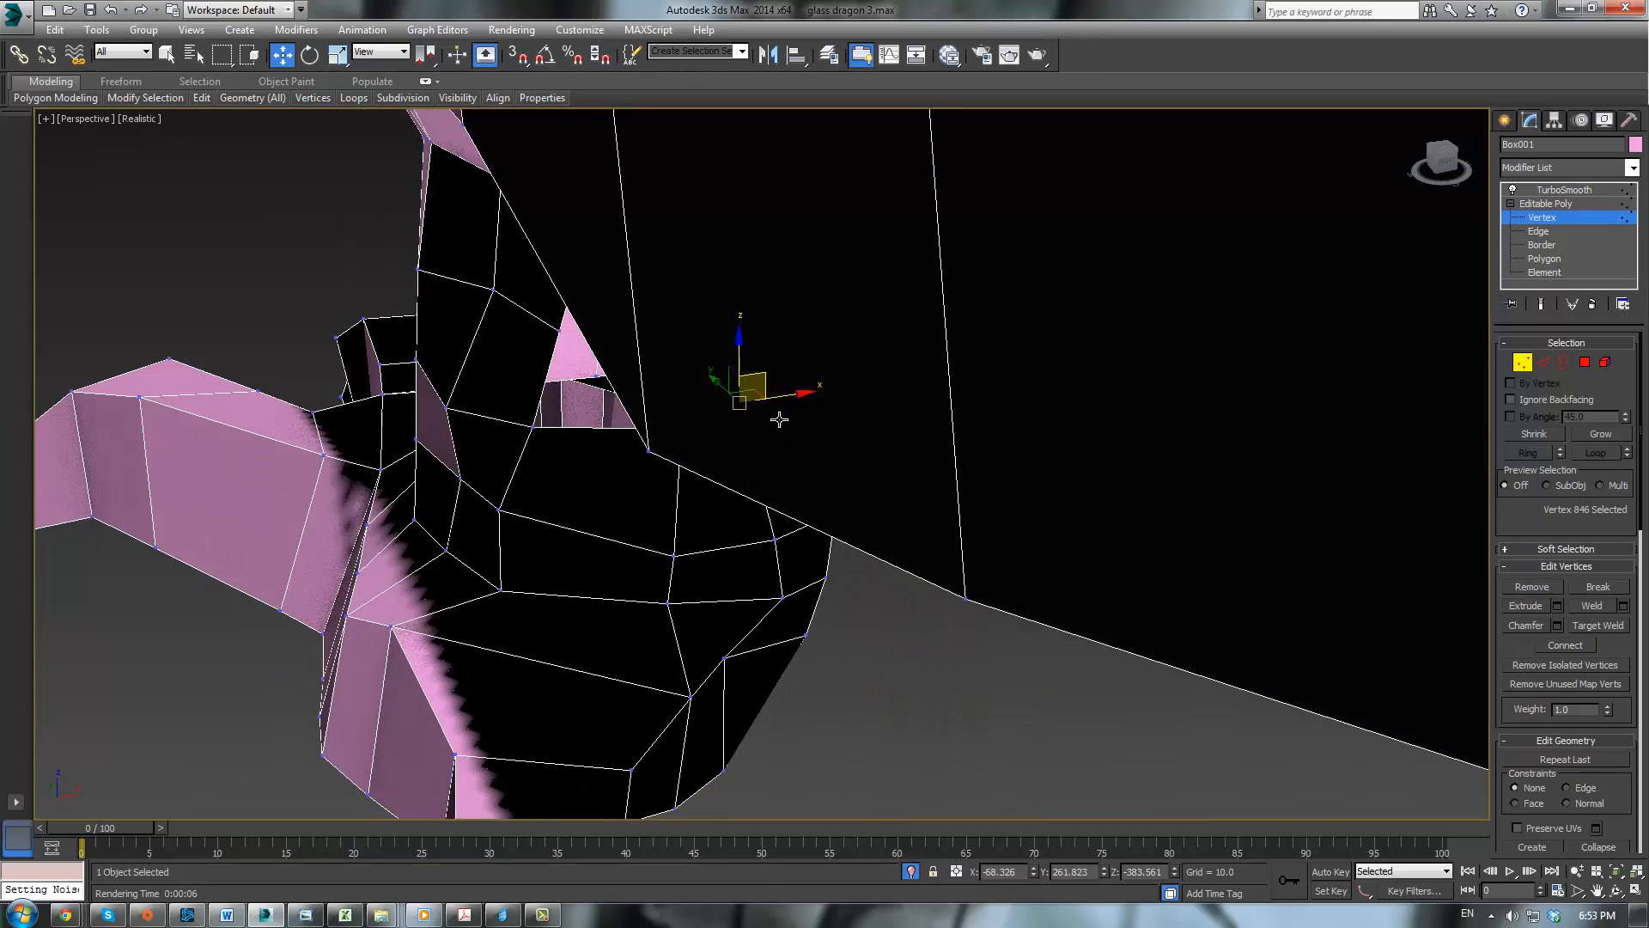
left_click_drag(714, 383, 768, 425)
middle_click_drag(889, 481, 781, 569, "alt")
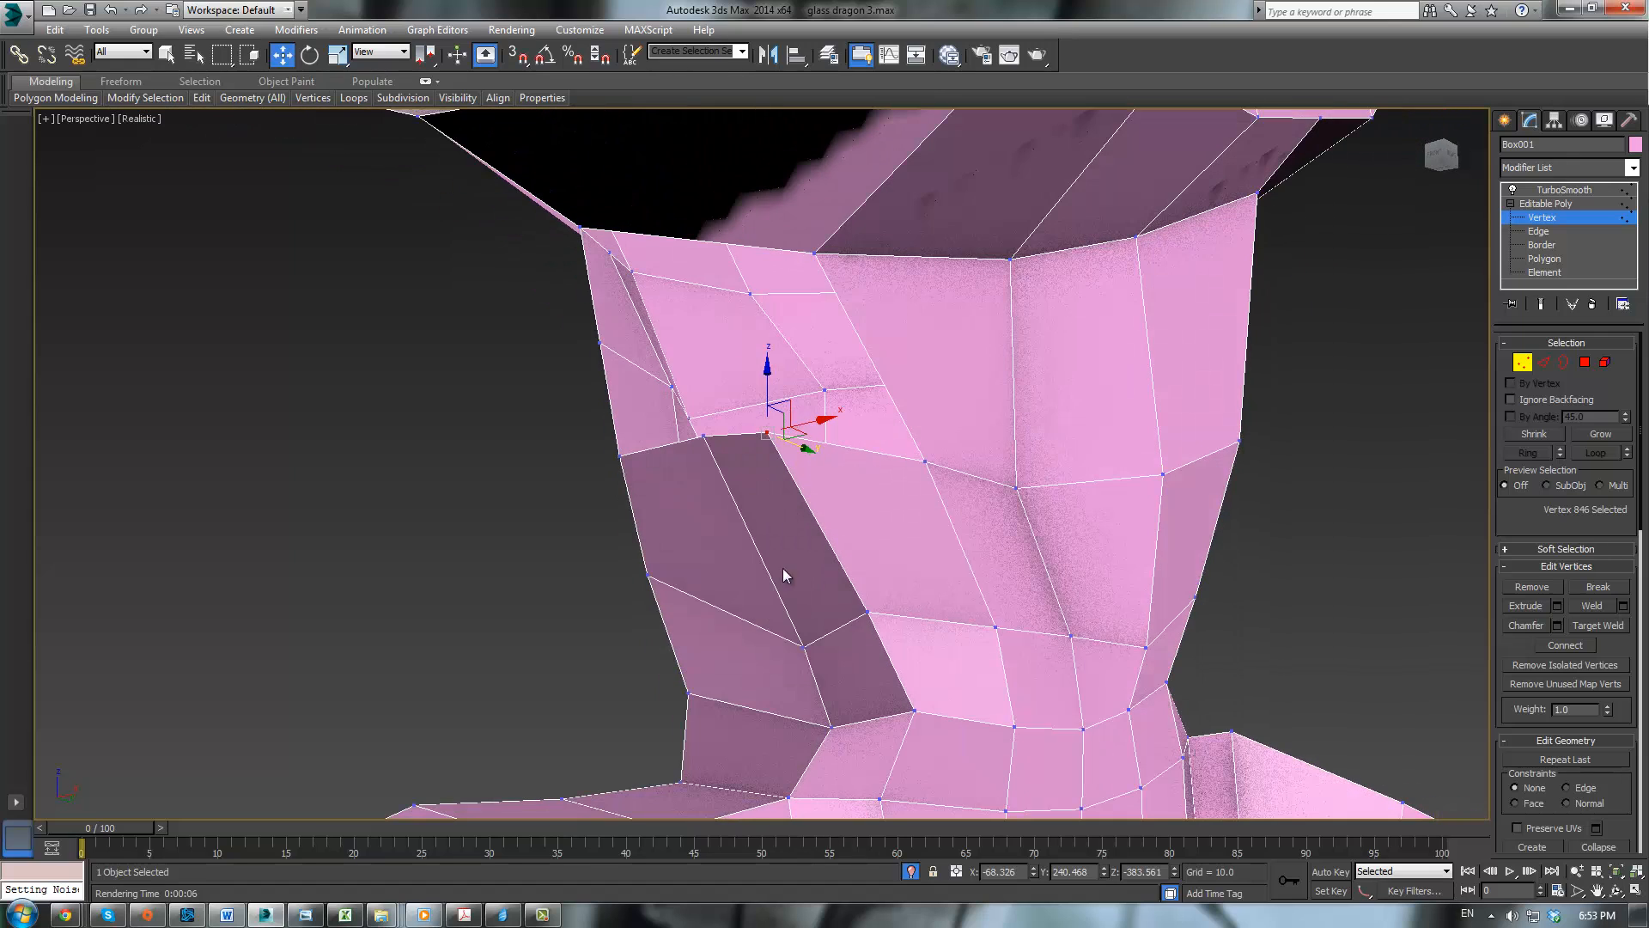
Step: Move the three vertices running up the column beside the new strip horizontally outward from the leg
left_click(831, 723)
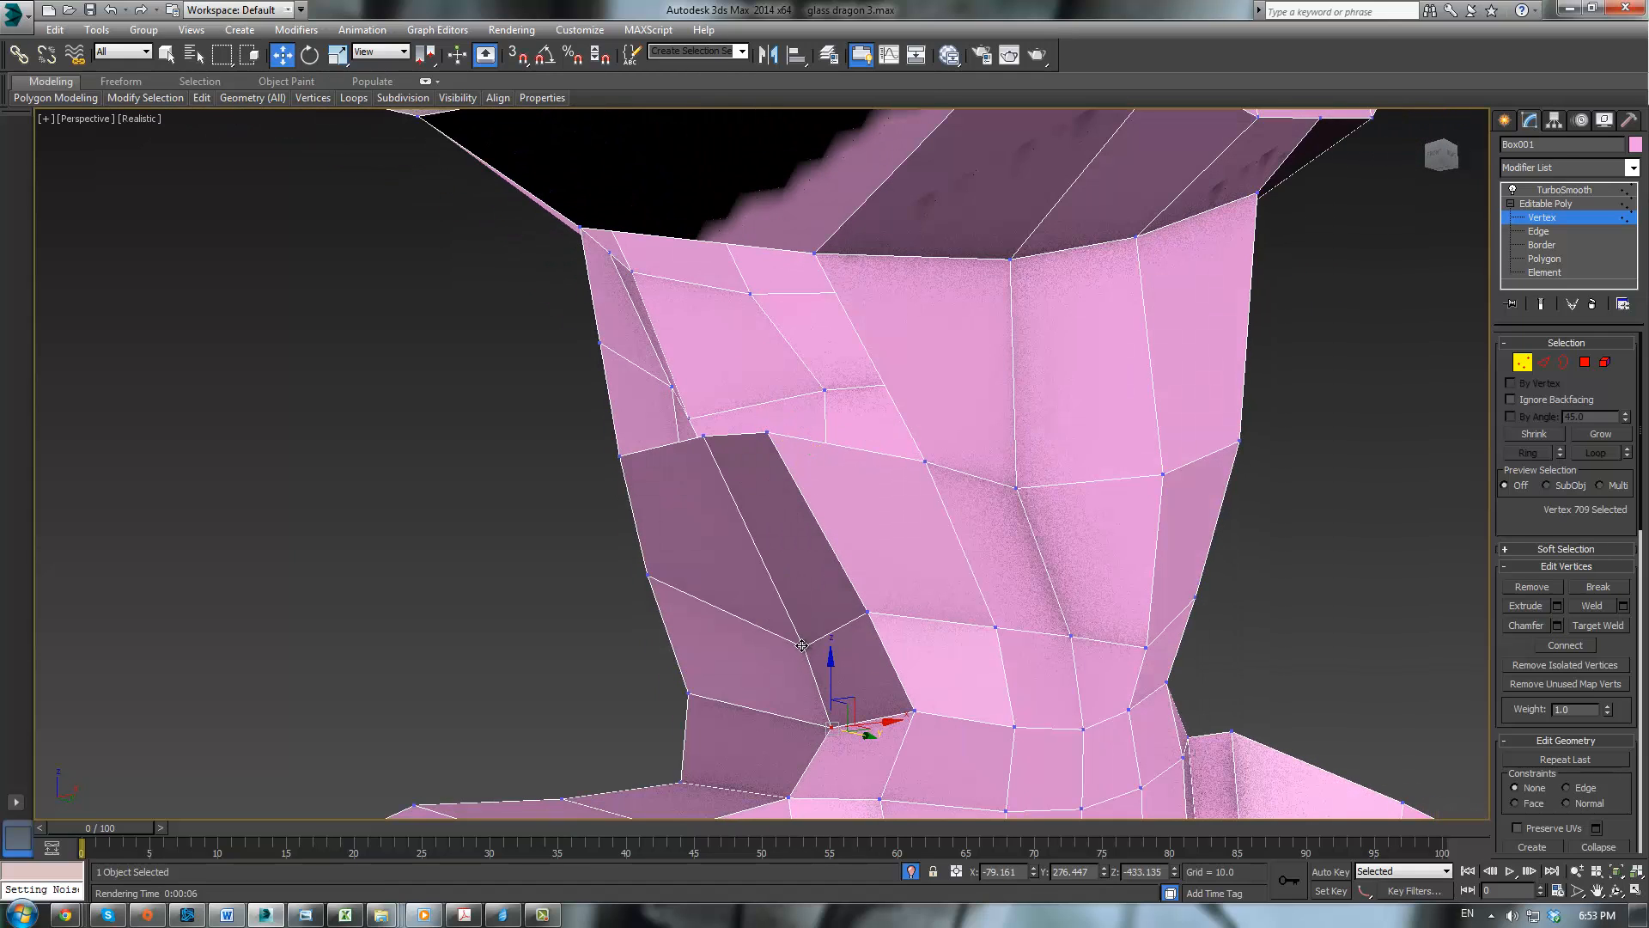
left_click(802, 645, "ctrl")
left_click(703, 435, "ctrl")
middle_click_drag(724, 447, 830, 546, "alt")
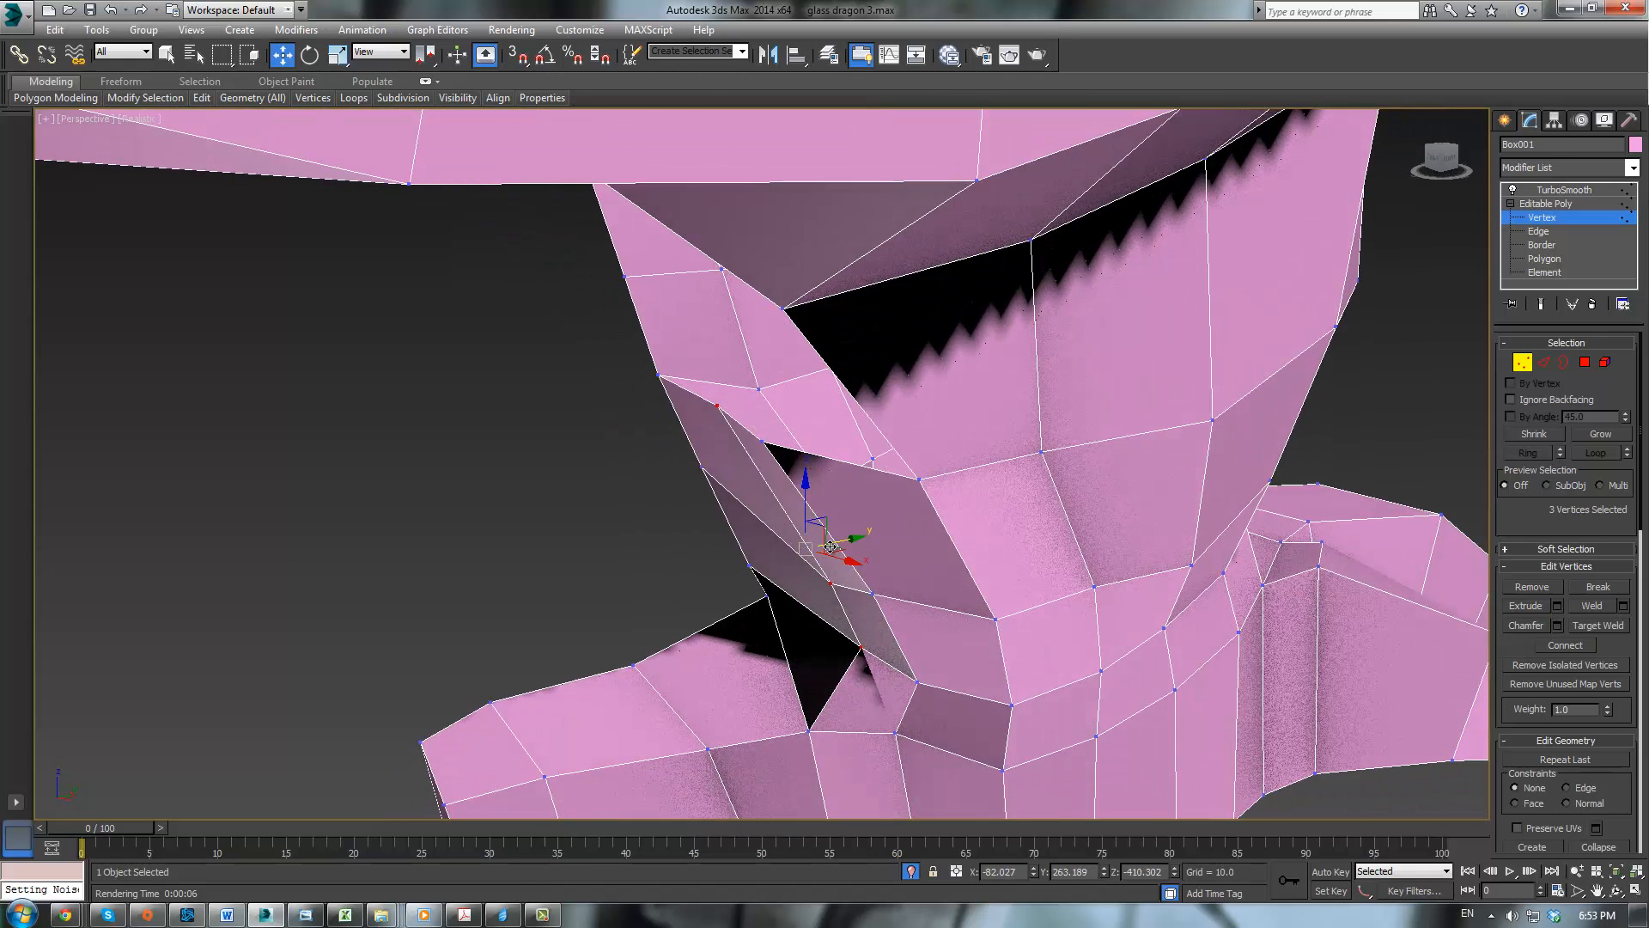
left_click_drag(838, 550, 782, 550)
middle_click_drag(775, 542, 902, 456, "alt")
Step: Connect the two opposite edges of the body polygon above the leg opening using 2 segments
scroll(905, 497, "up", 3)
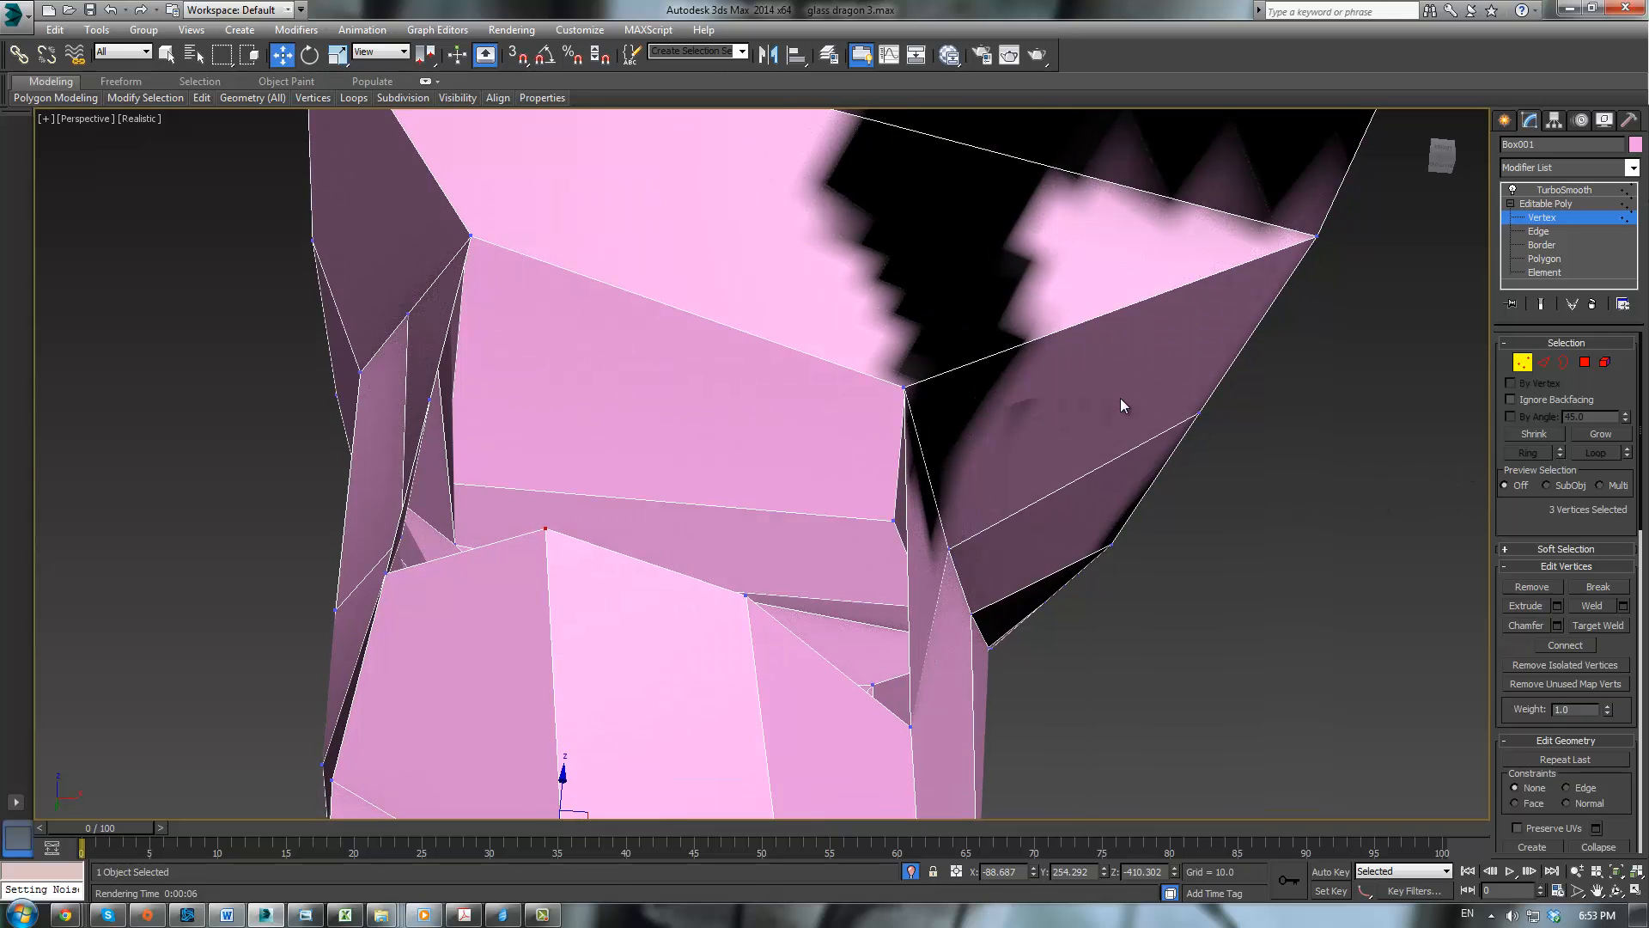
left_click(1543, 362)
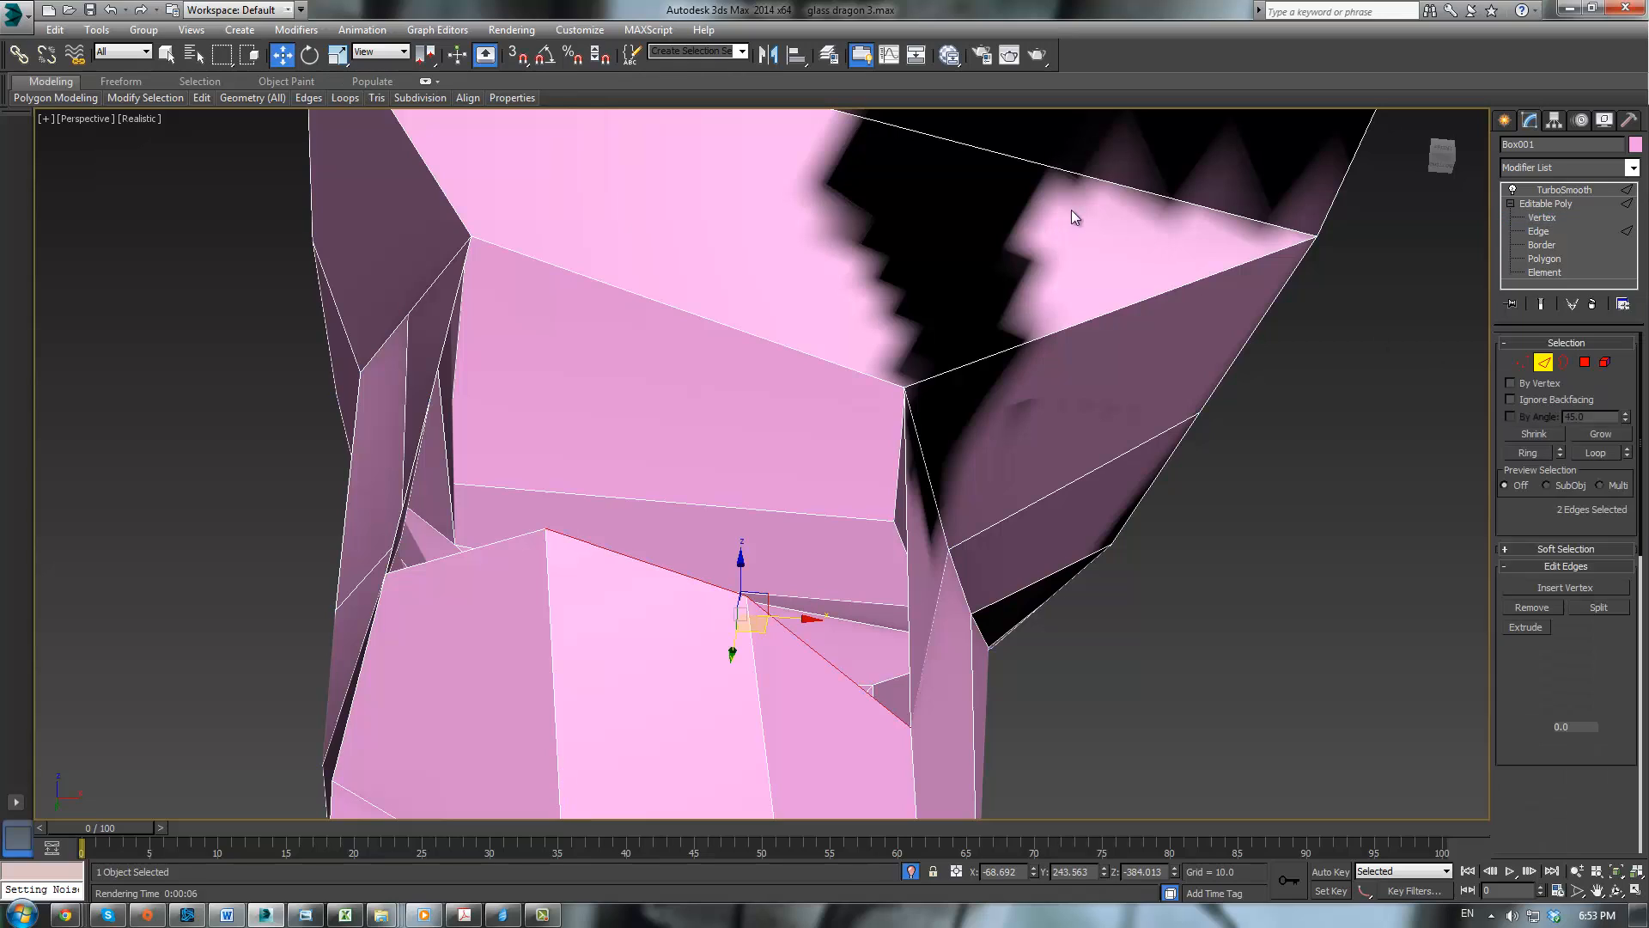
left_click(1031, 160)
left_click(798, 350, "ctrl")
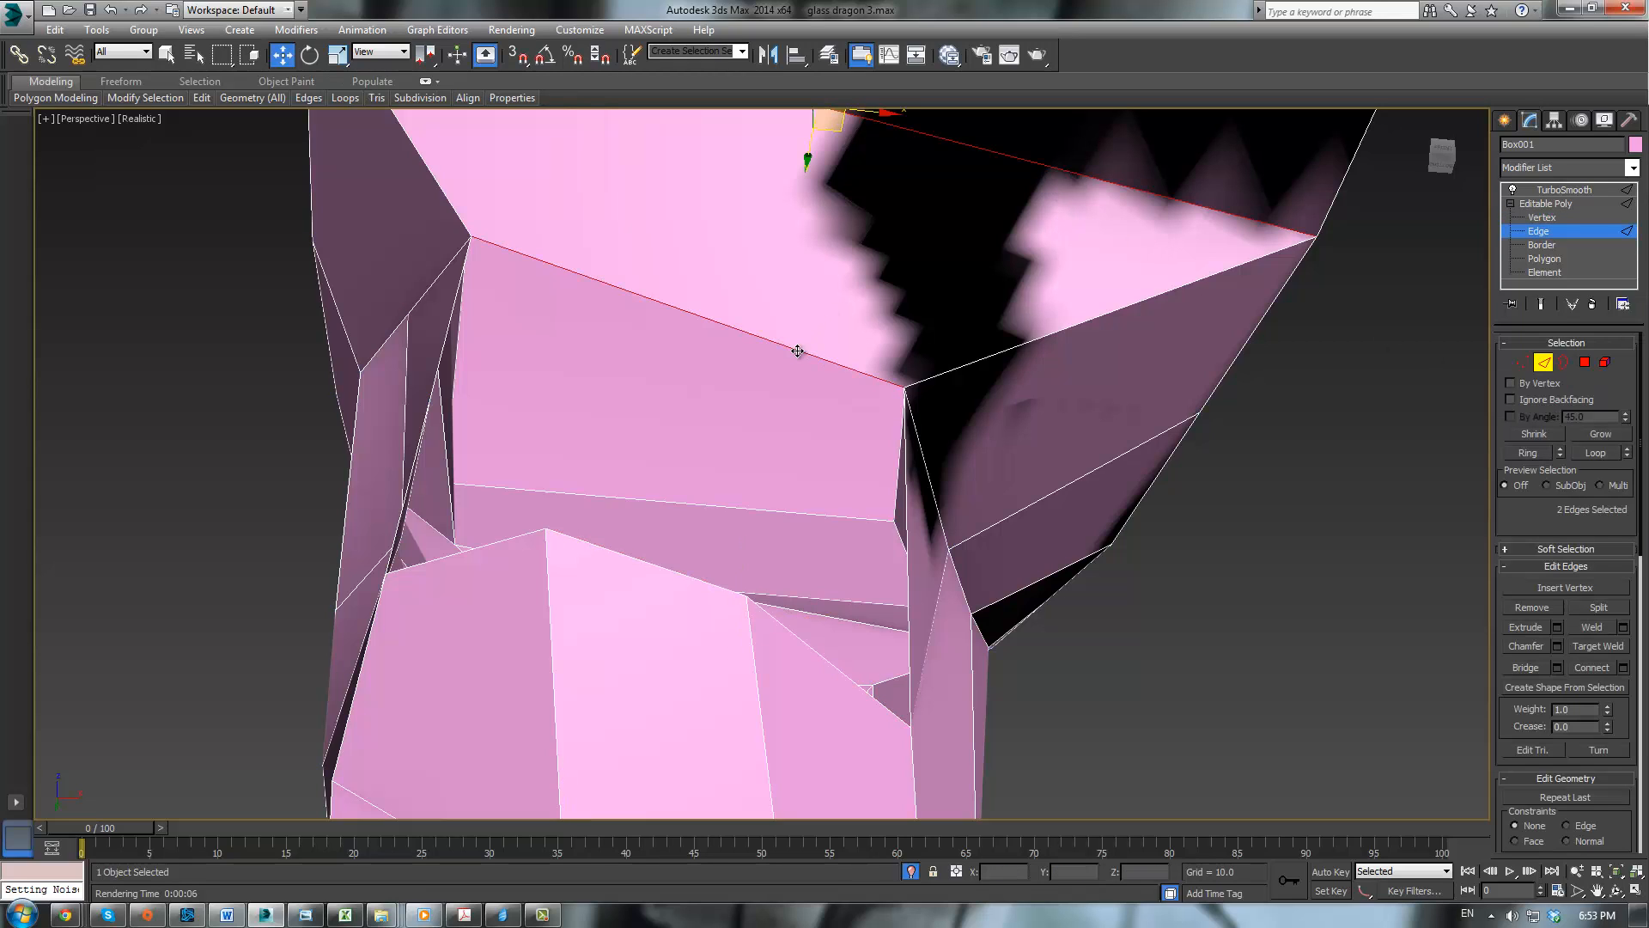
left_click(1622, 668)
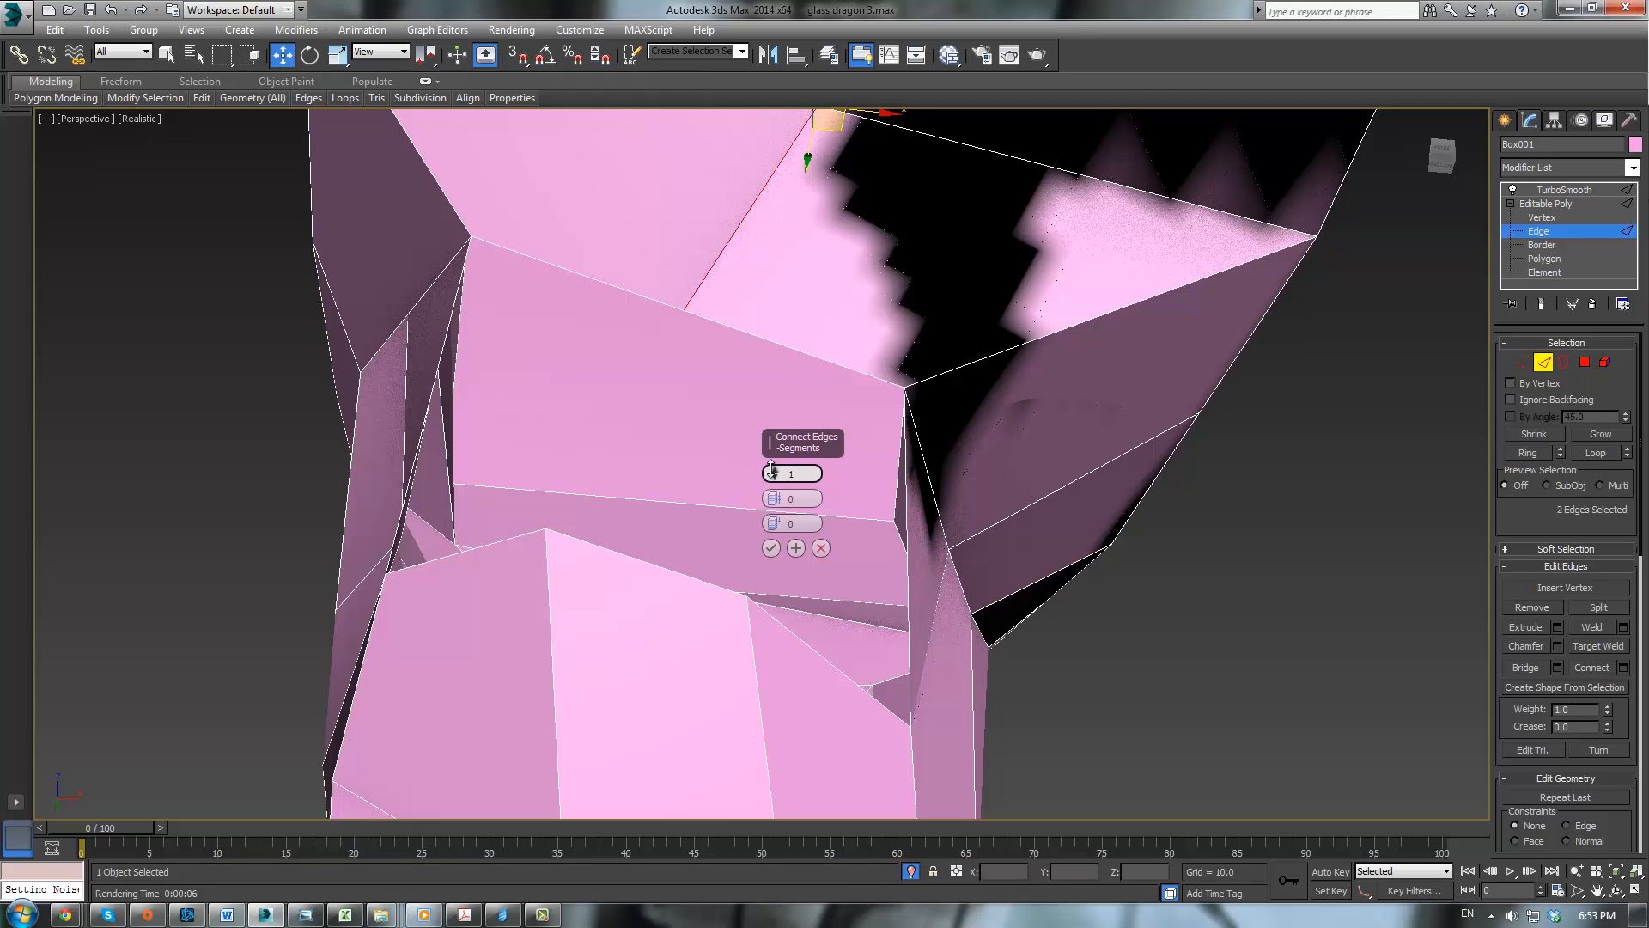
left_click_drag(772, 468, 772, 459)
left_click(770, 548)
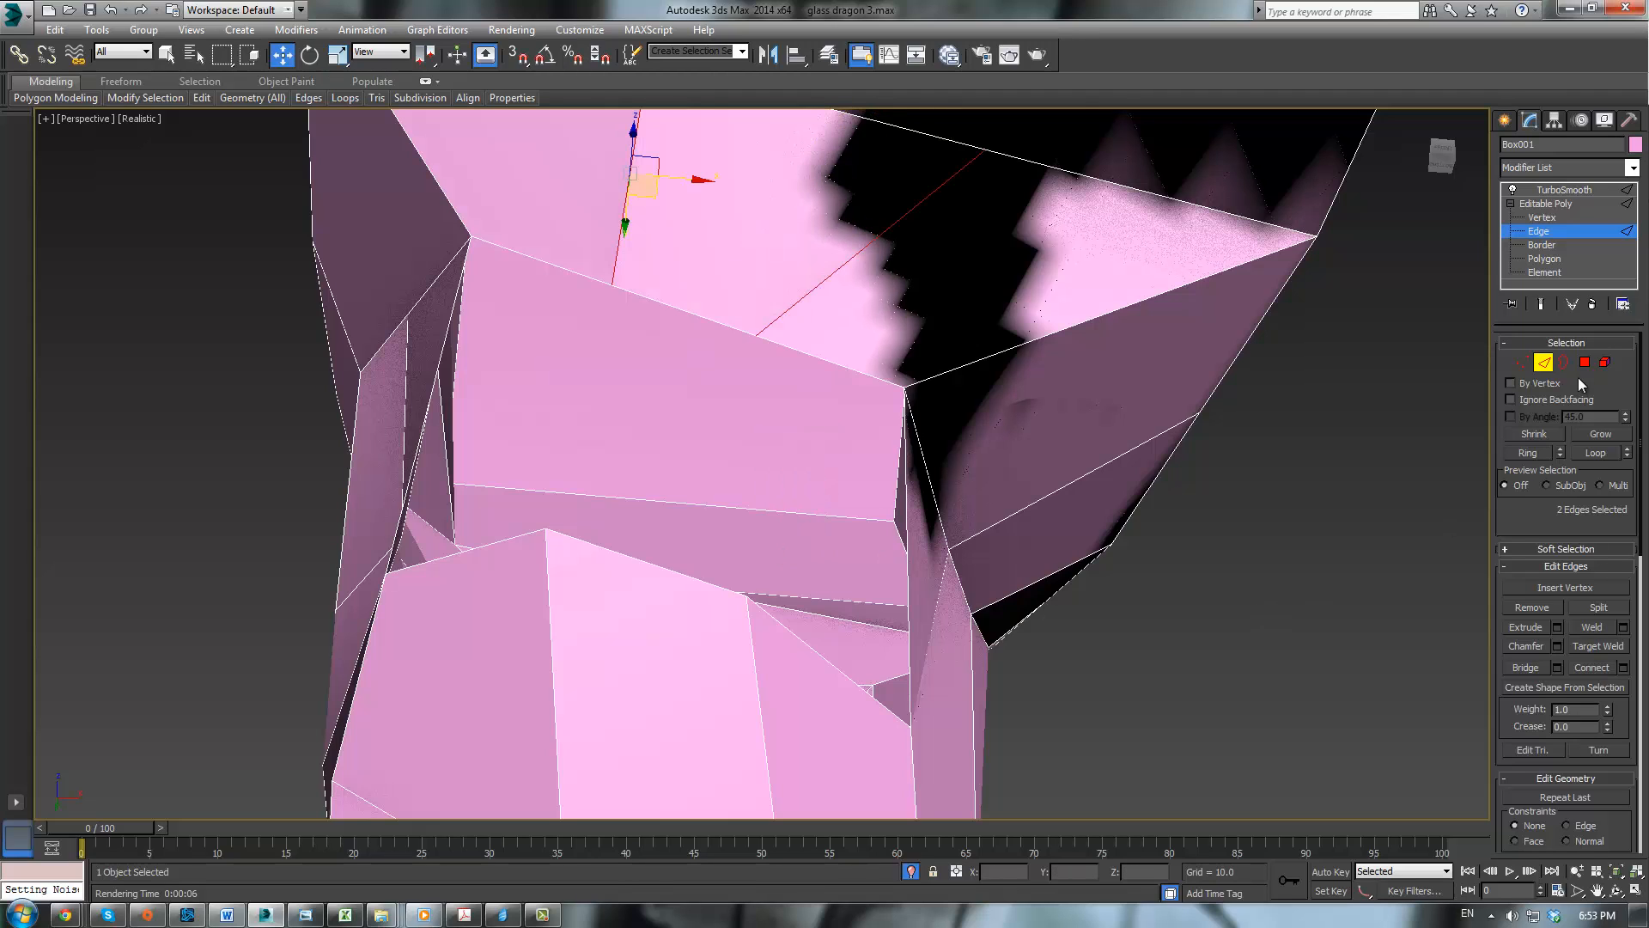
Step: Extrude the three upper rim edges of the leg upward along Z toward the body
left_click(775, 616)
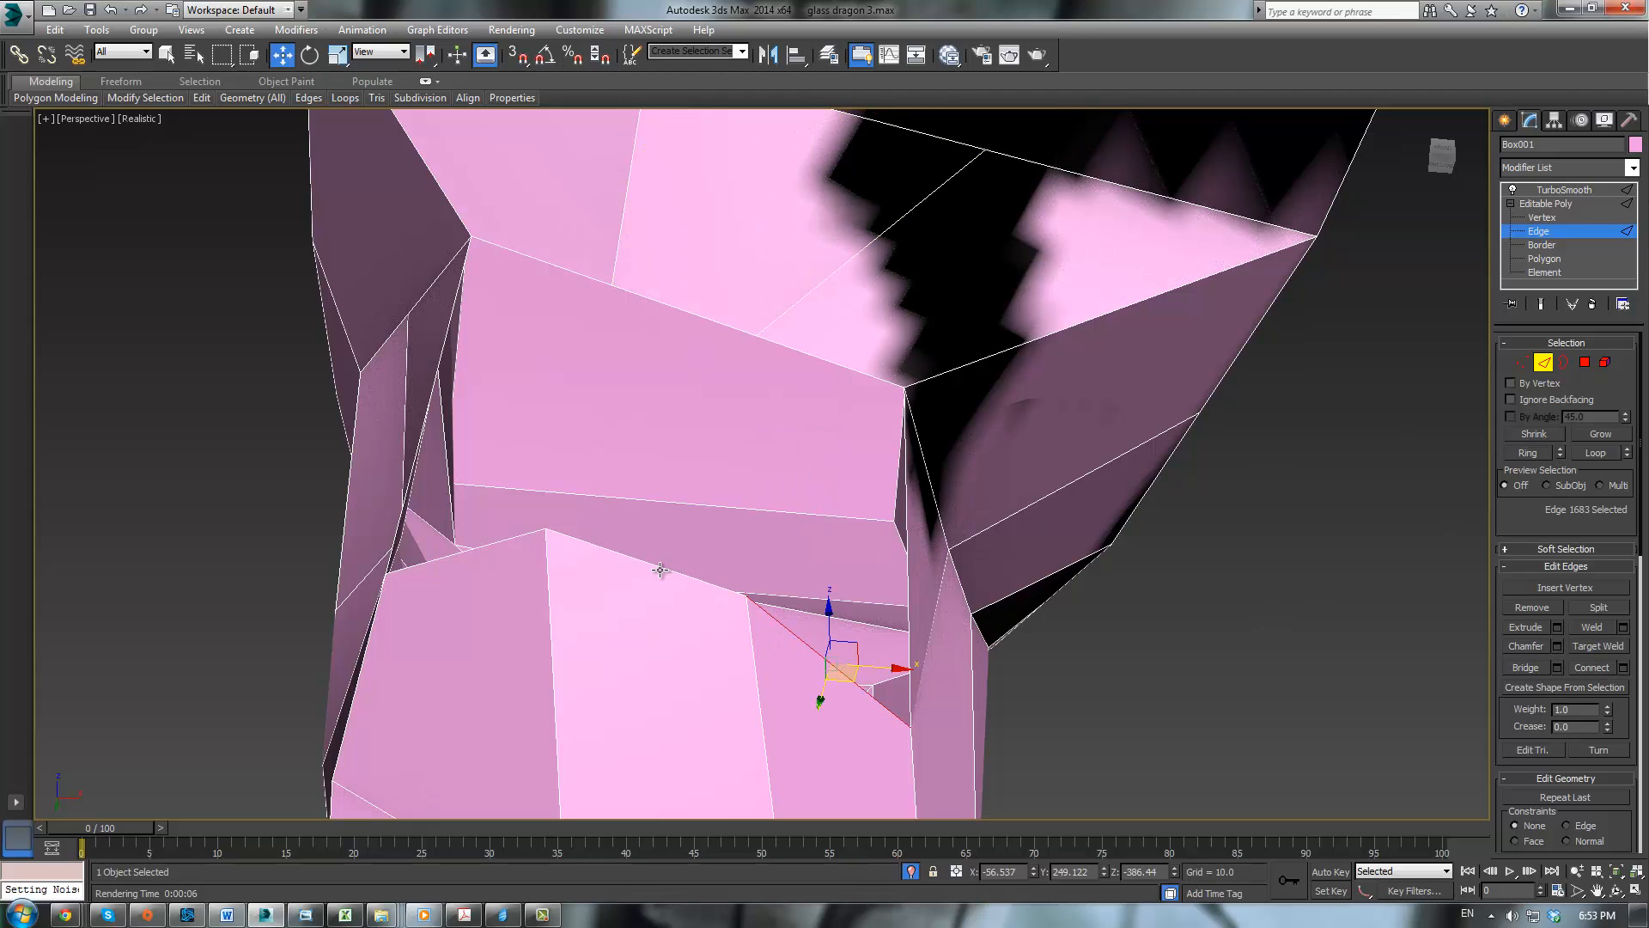
left_click(662, 567, "ctrl")
left_click(502, 546, "ctrl")
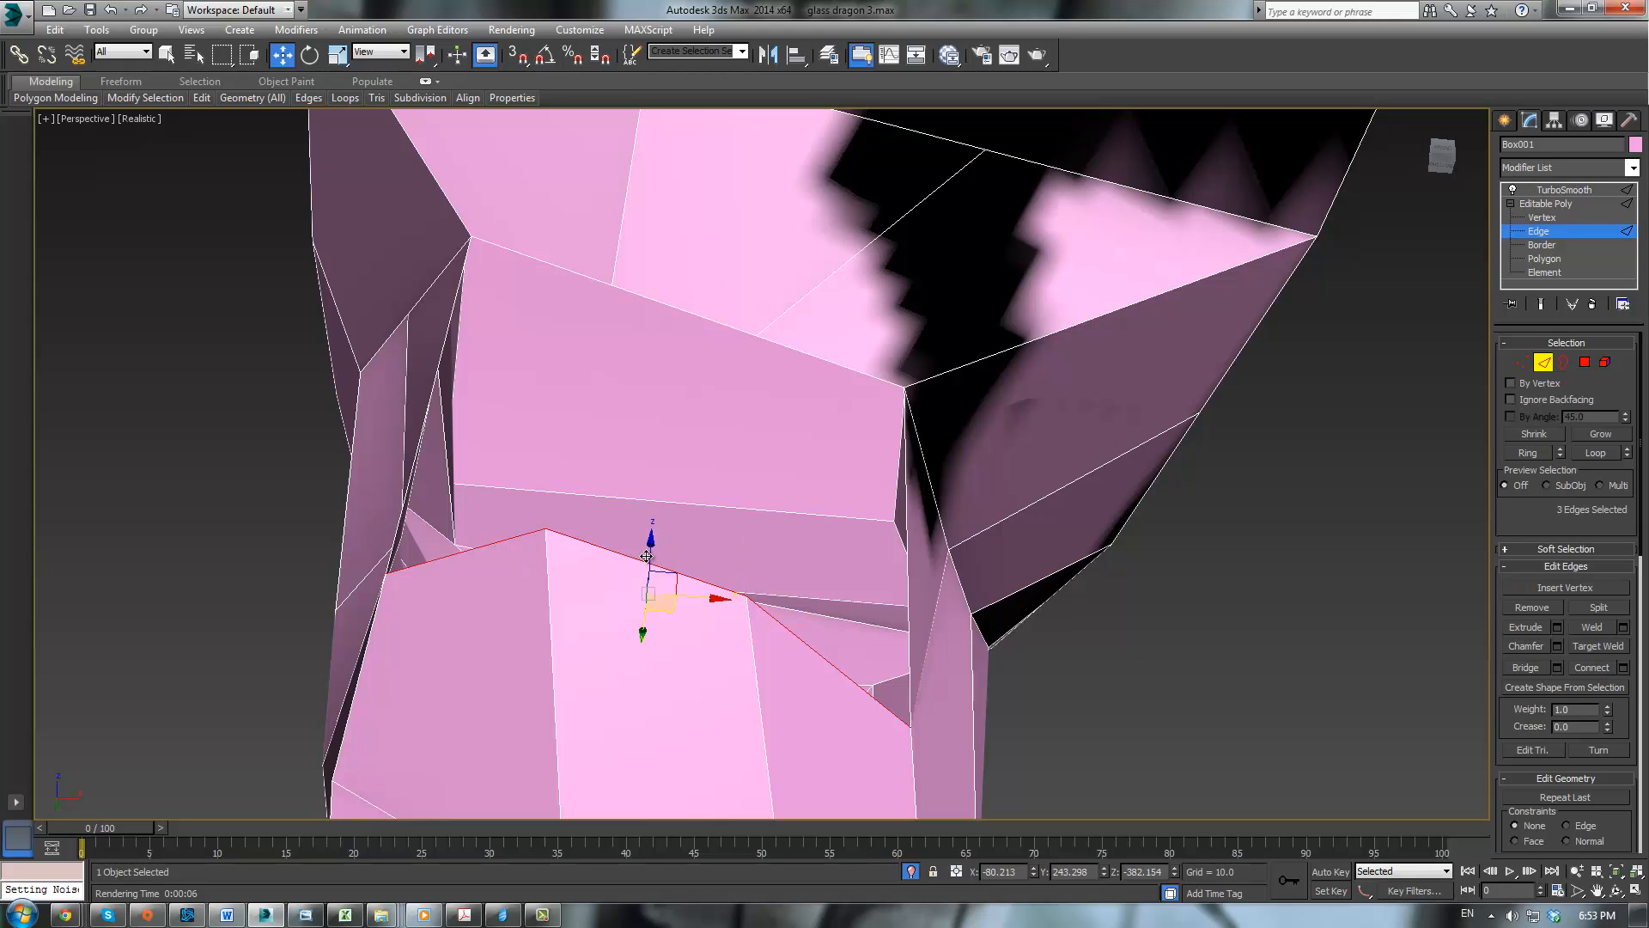
left_click_drag(650, 553, 659, 460, "shift")
middle_click_drag(664, 463, 884, 474, "alt")
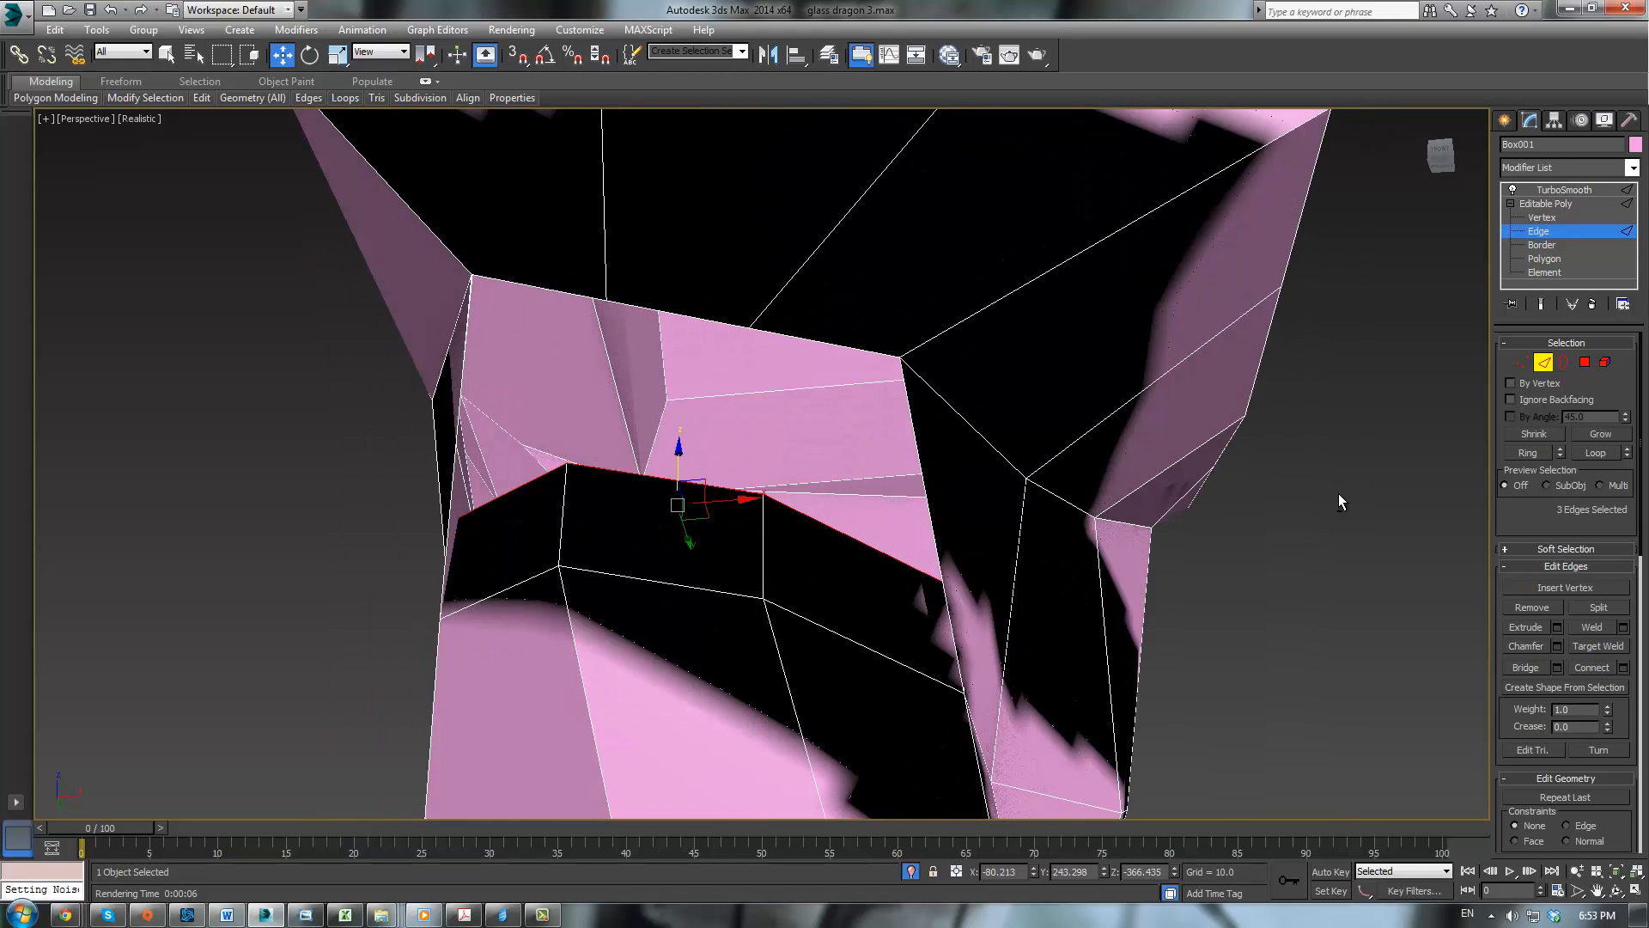
key("shift+z")
Step: Target-weld the four top vertices of the extruded strip to the matching vertices along the body's edge
key("1")
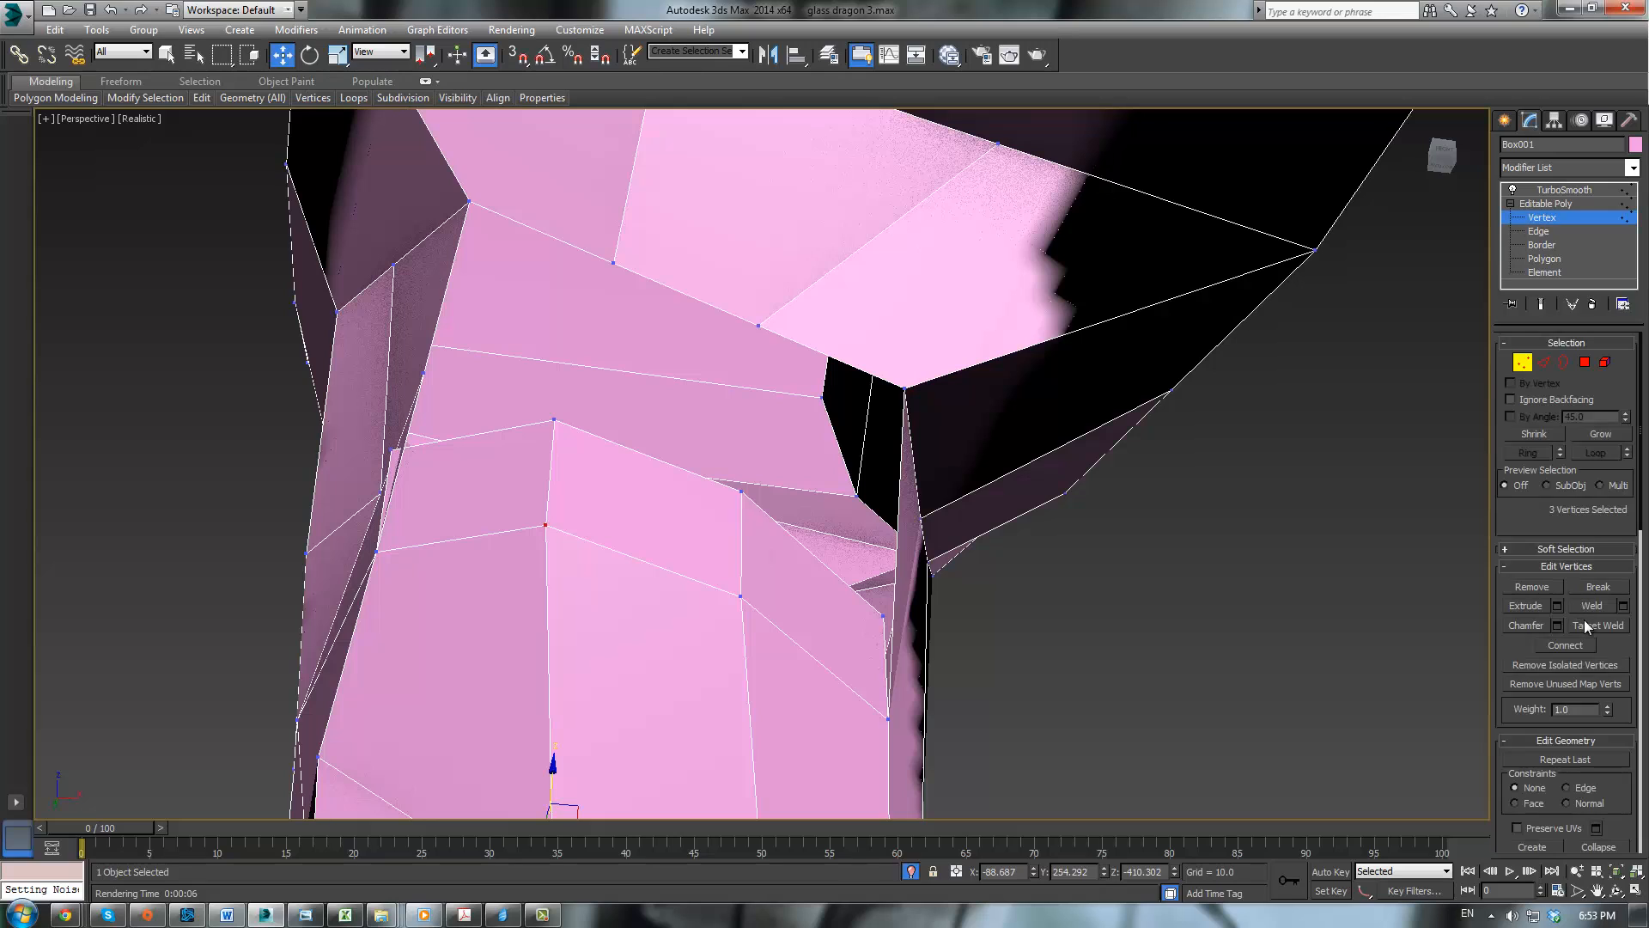
left_click(1588, 625)
left_click(882, 617)
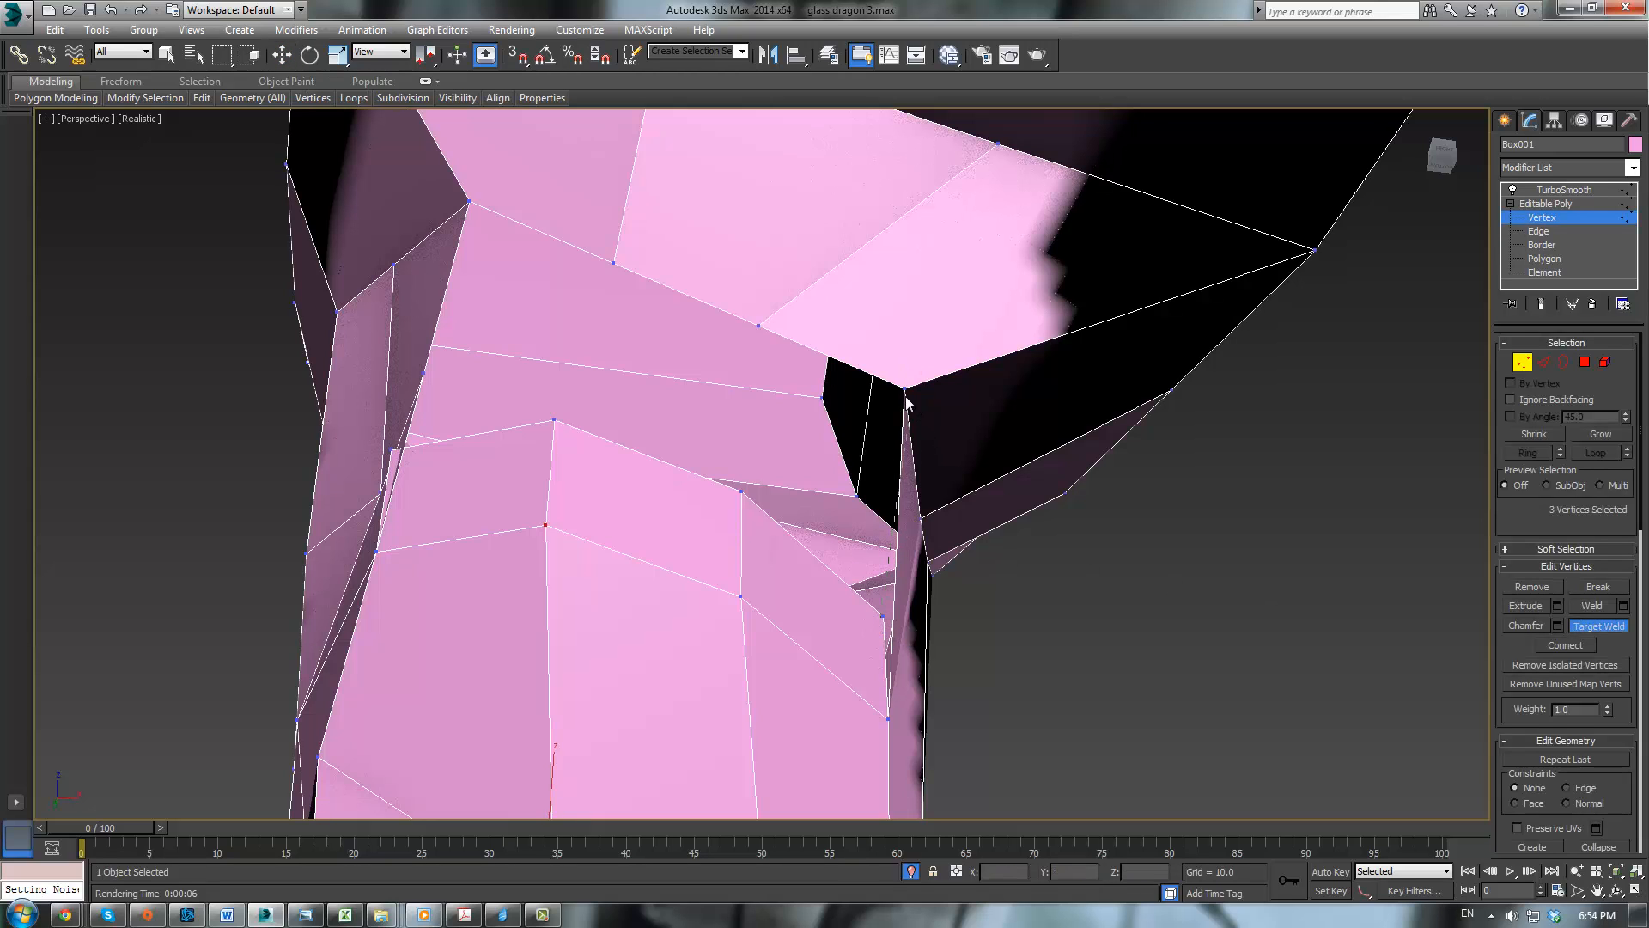
left_click(906, 392)
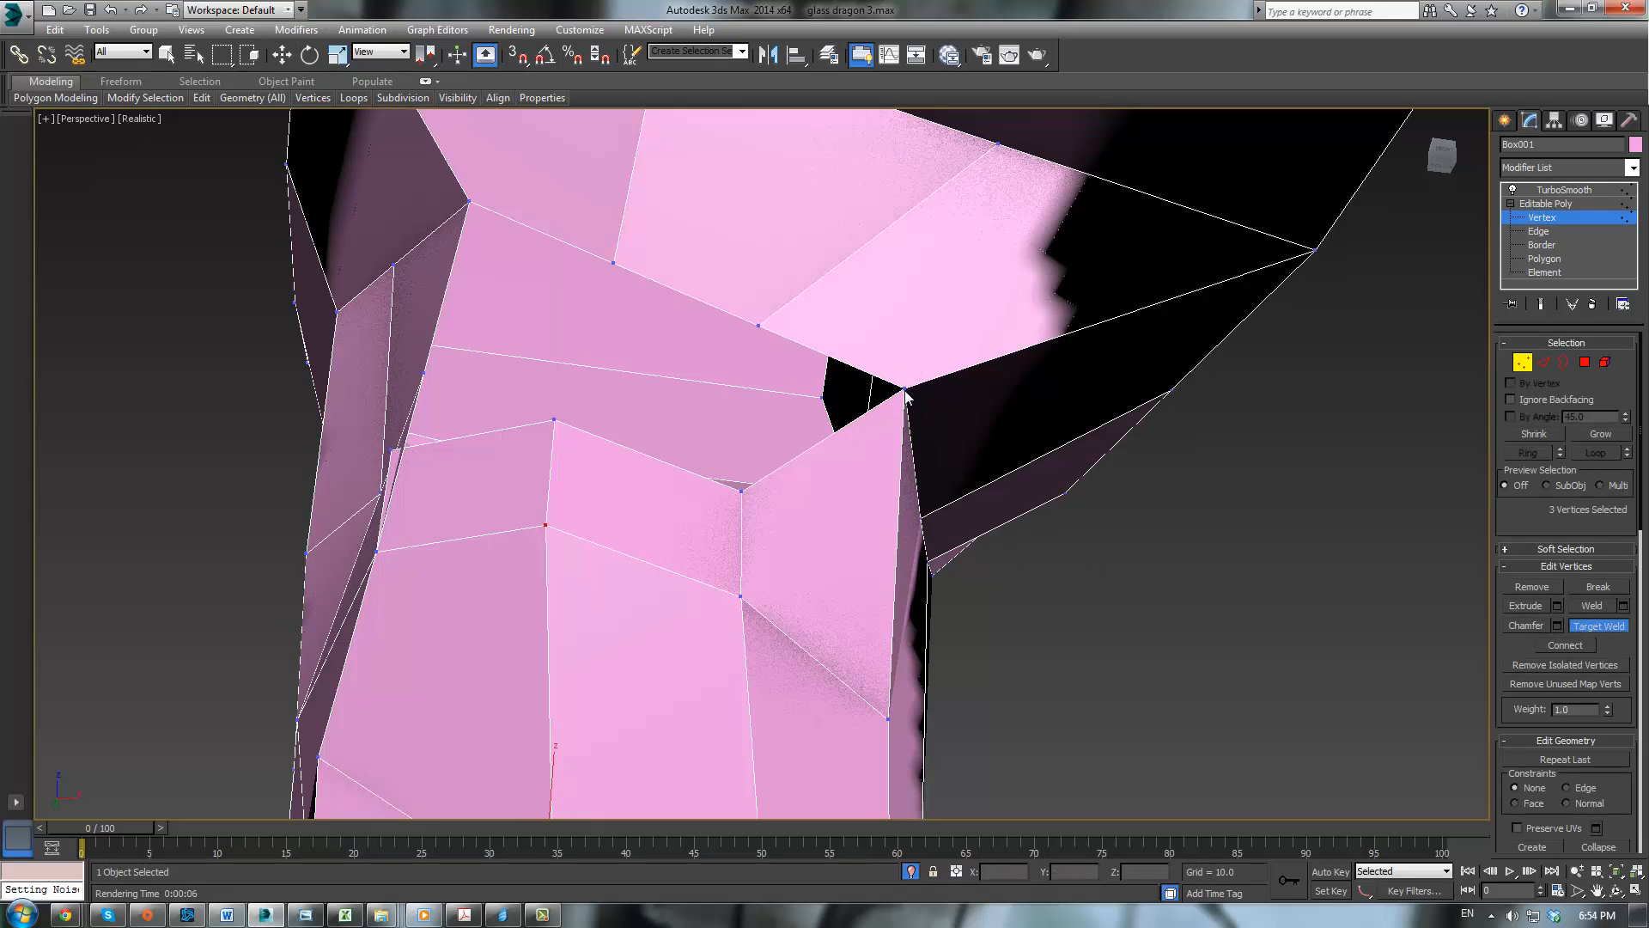
left_click(760, 328)
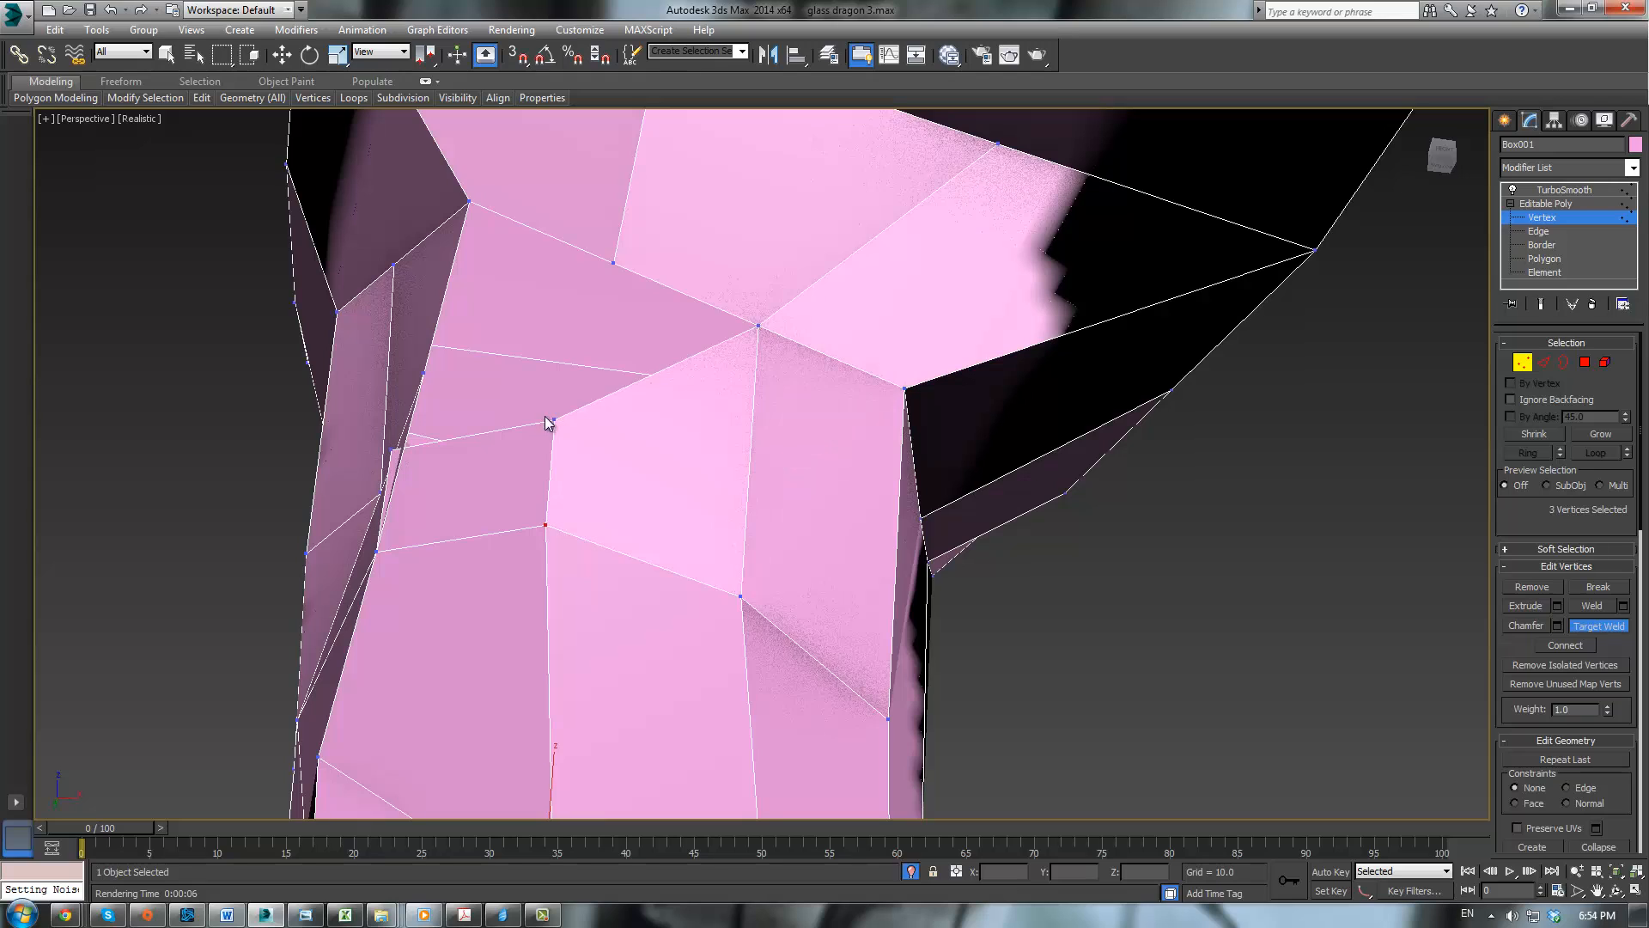
left_click(614, 266)
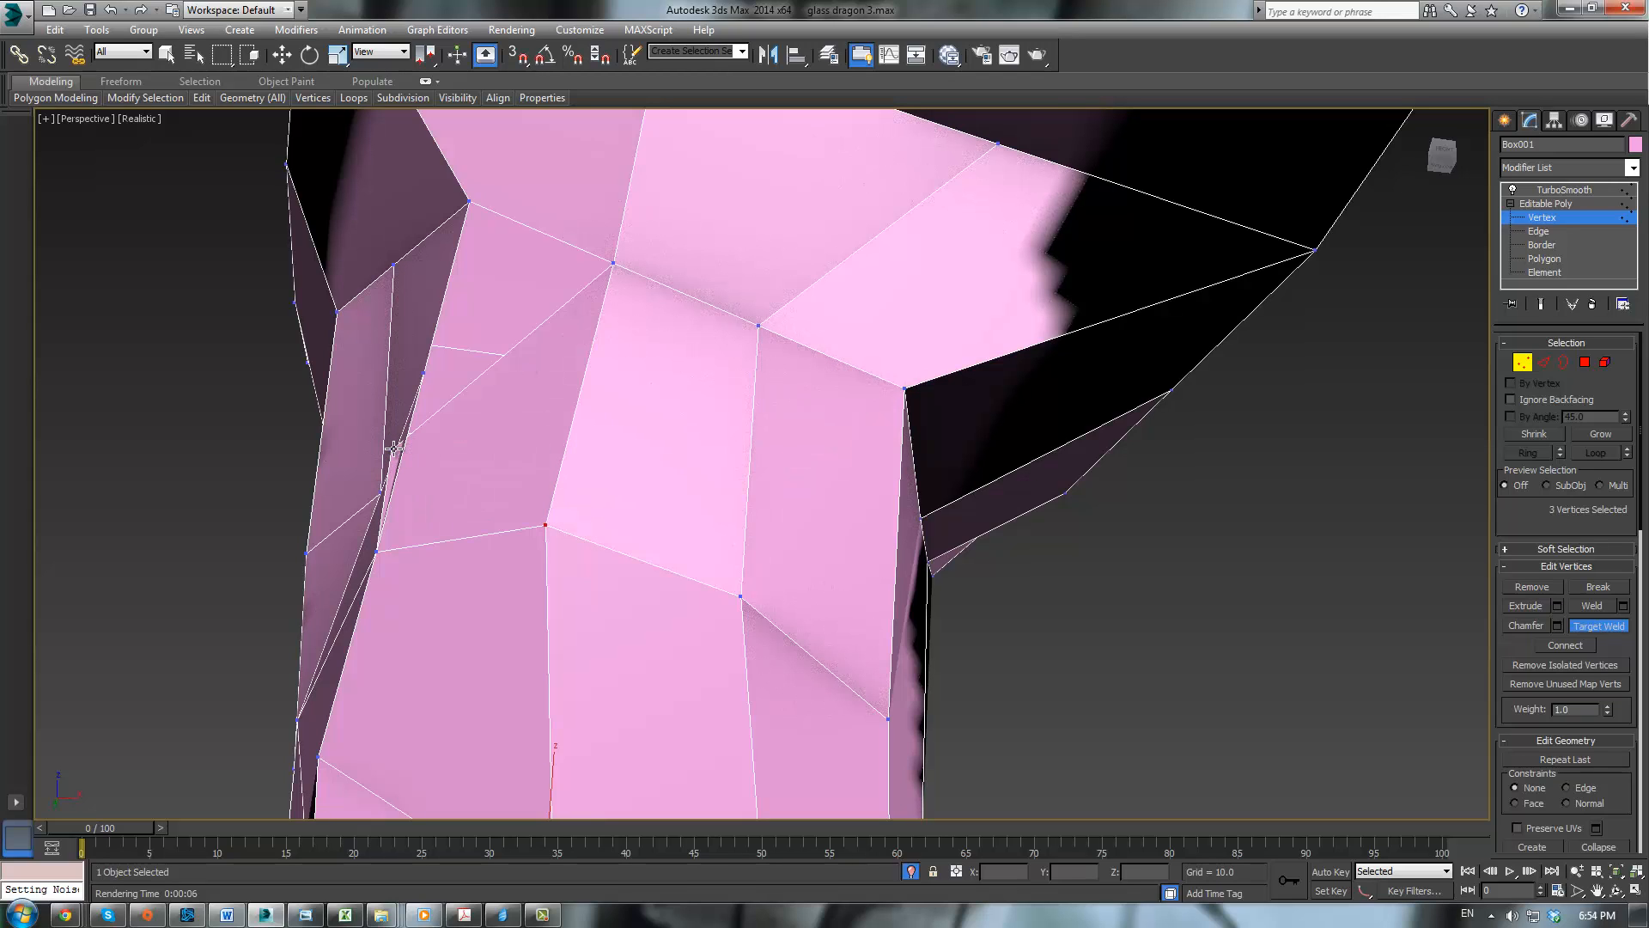
left_click(470, 203)
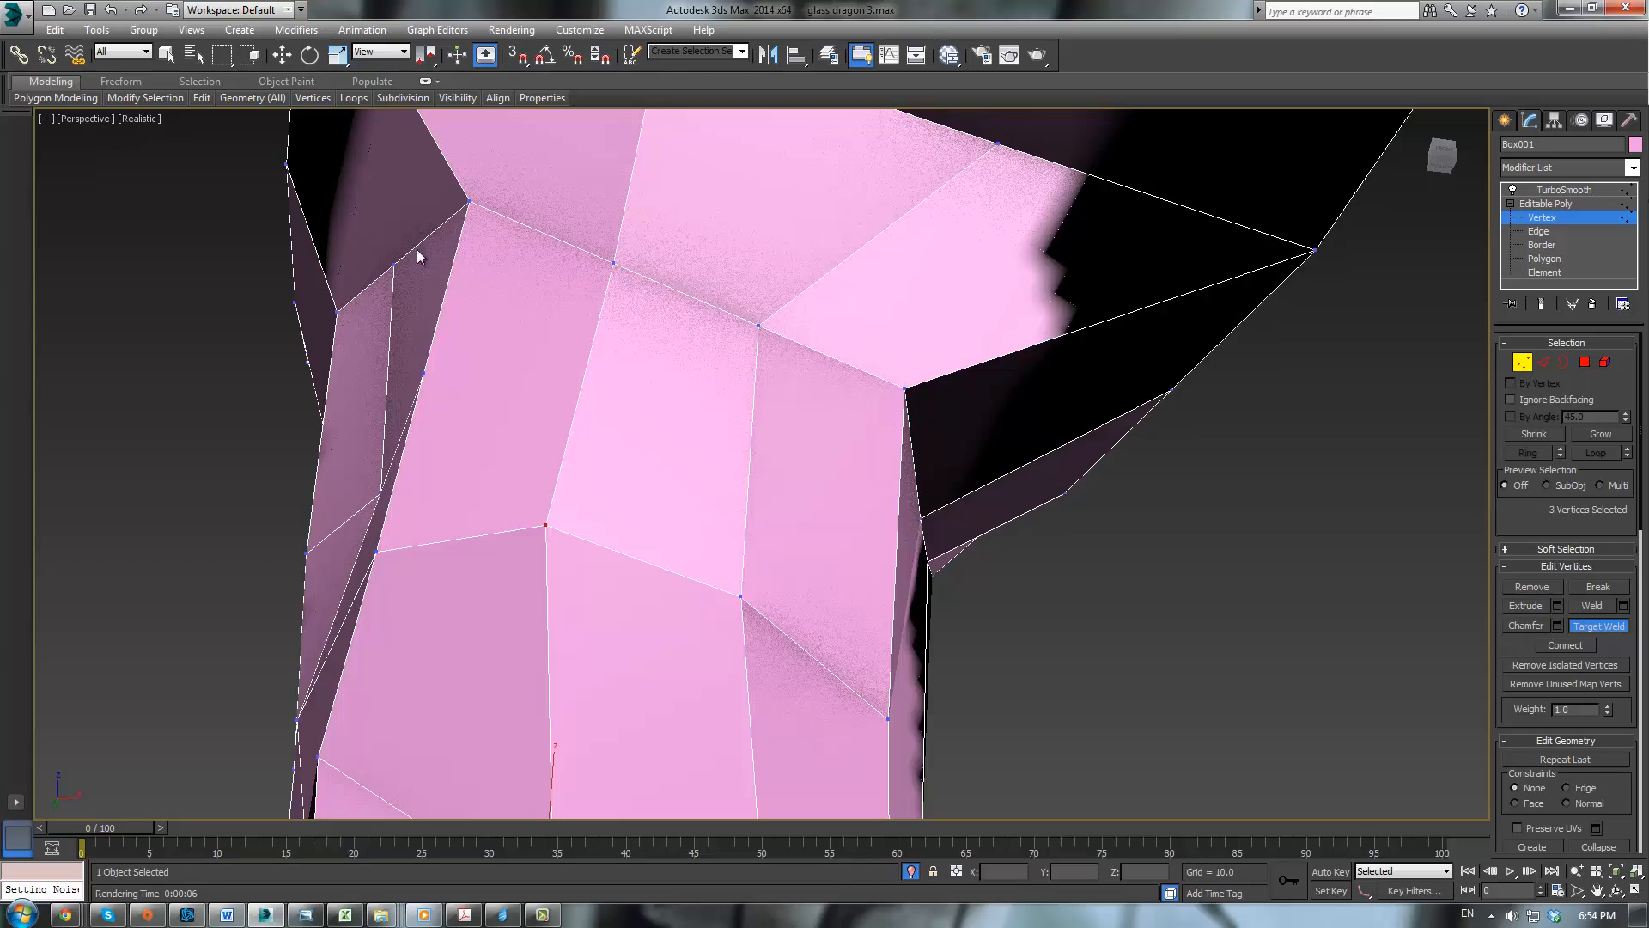
key("w")
middle_click_drag(603, 374, 297, 491, "alt")
middle_click_drag(327, 481, 818, 490, "alt")
left_click(1546, 203)
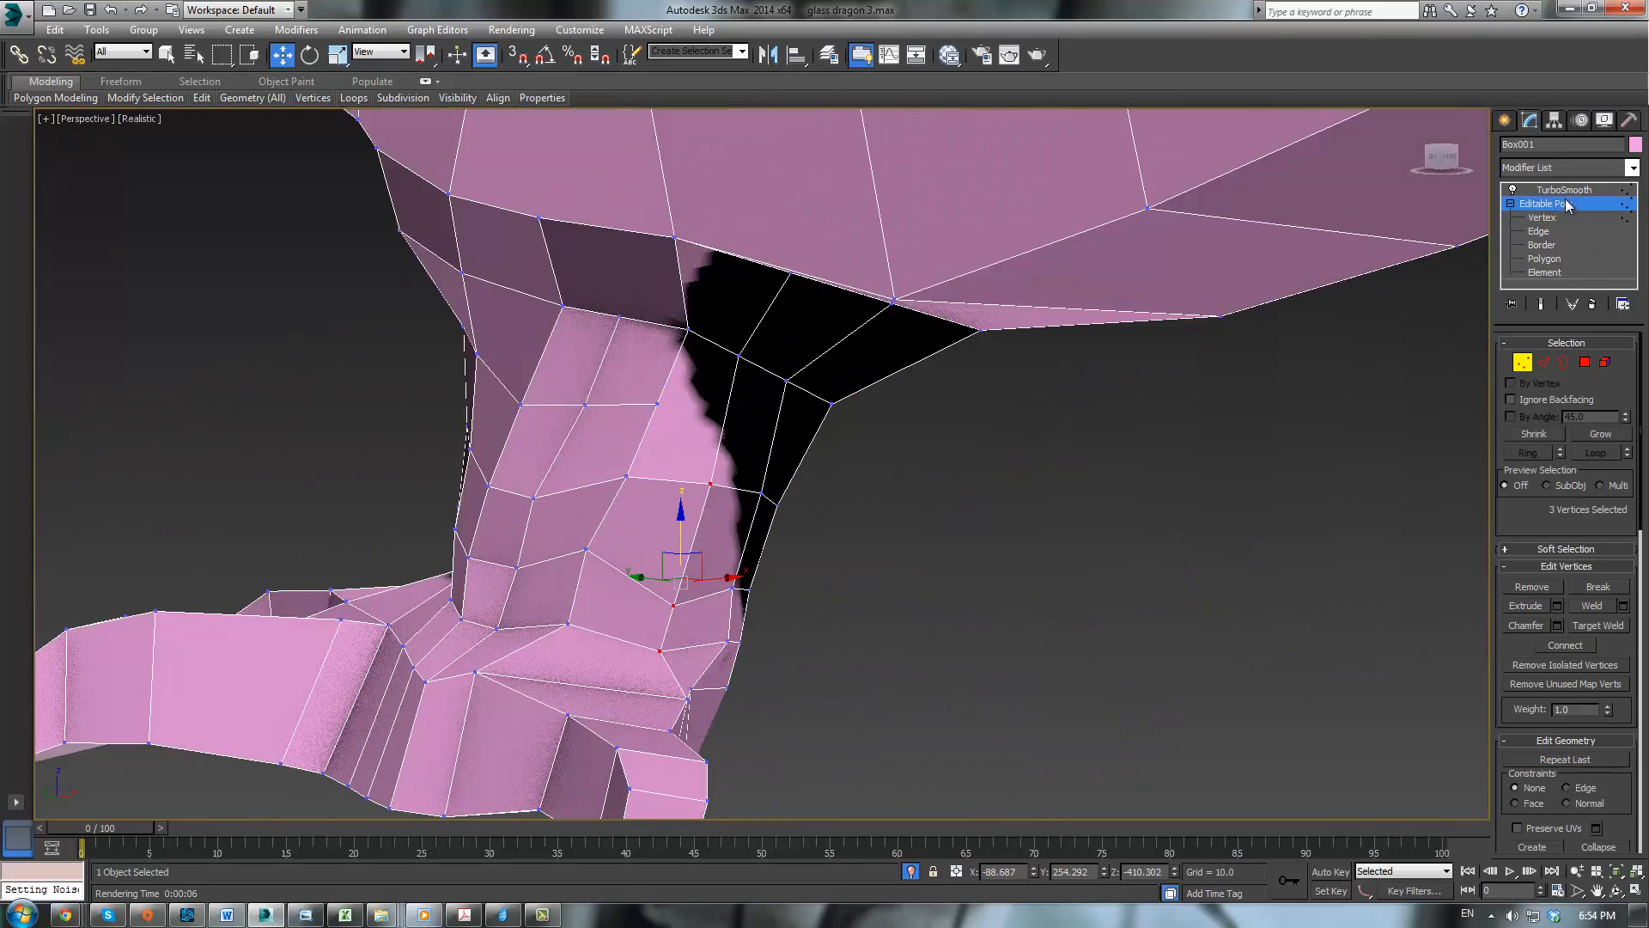
left_click(1596, 754)
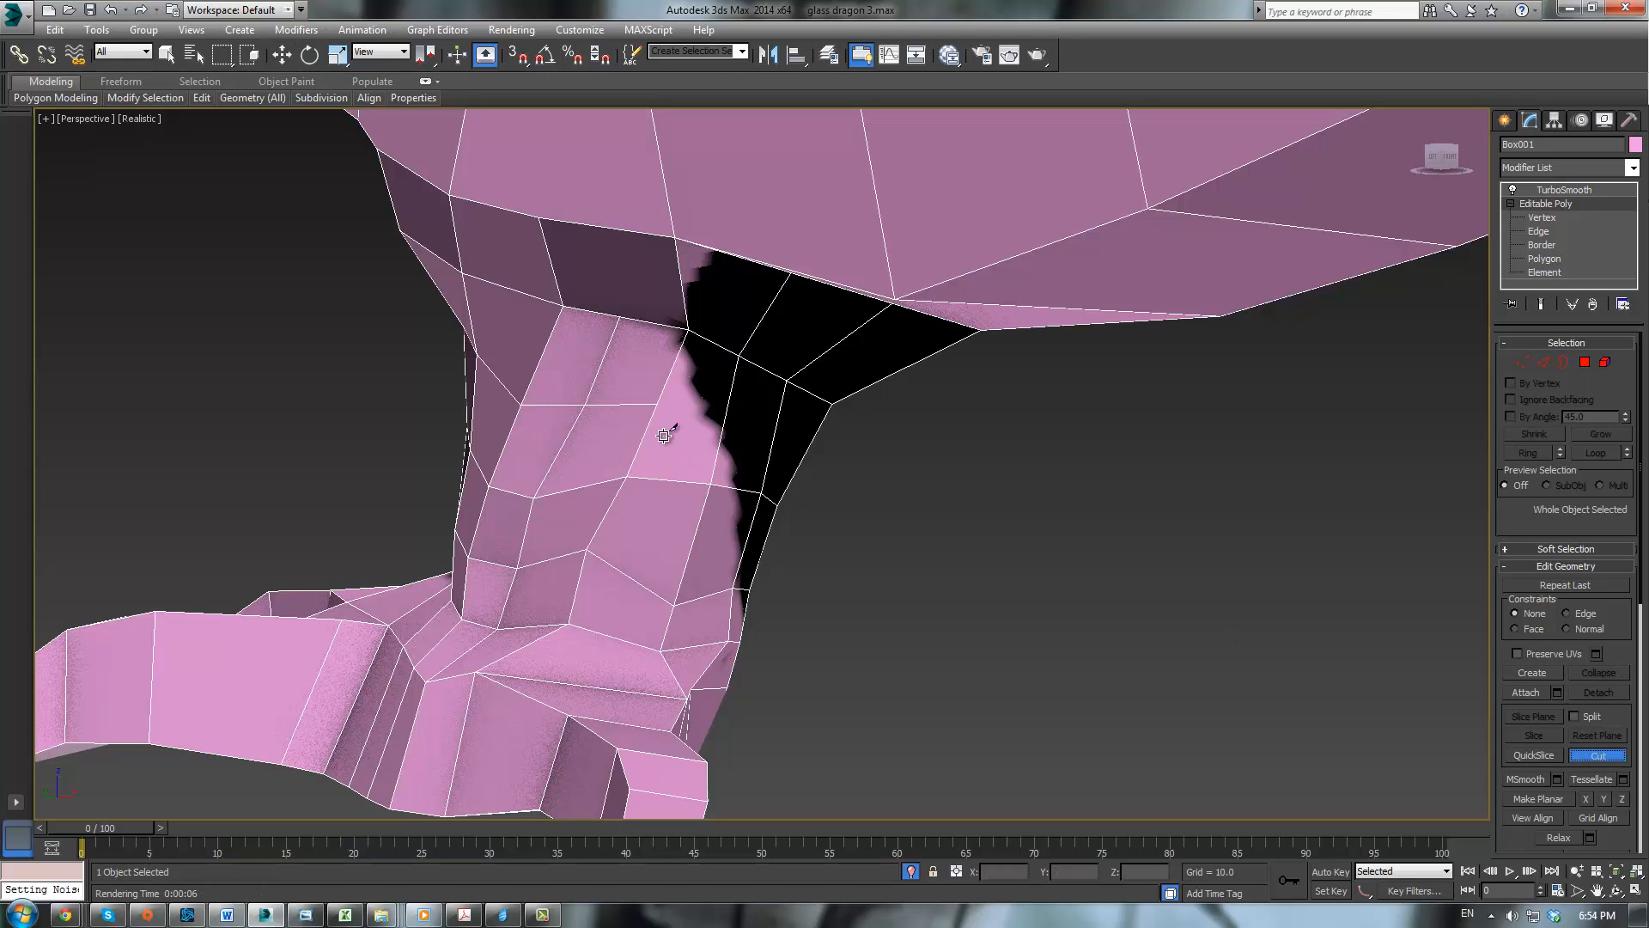
left_click(659, 403)
middle_click_drag(1022, 502, 864, 414, "alt")
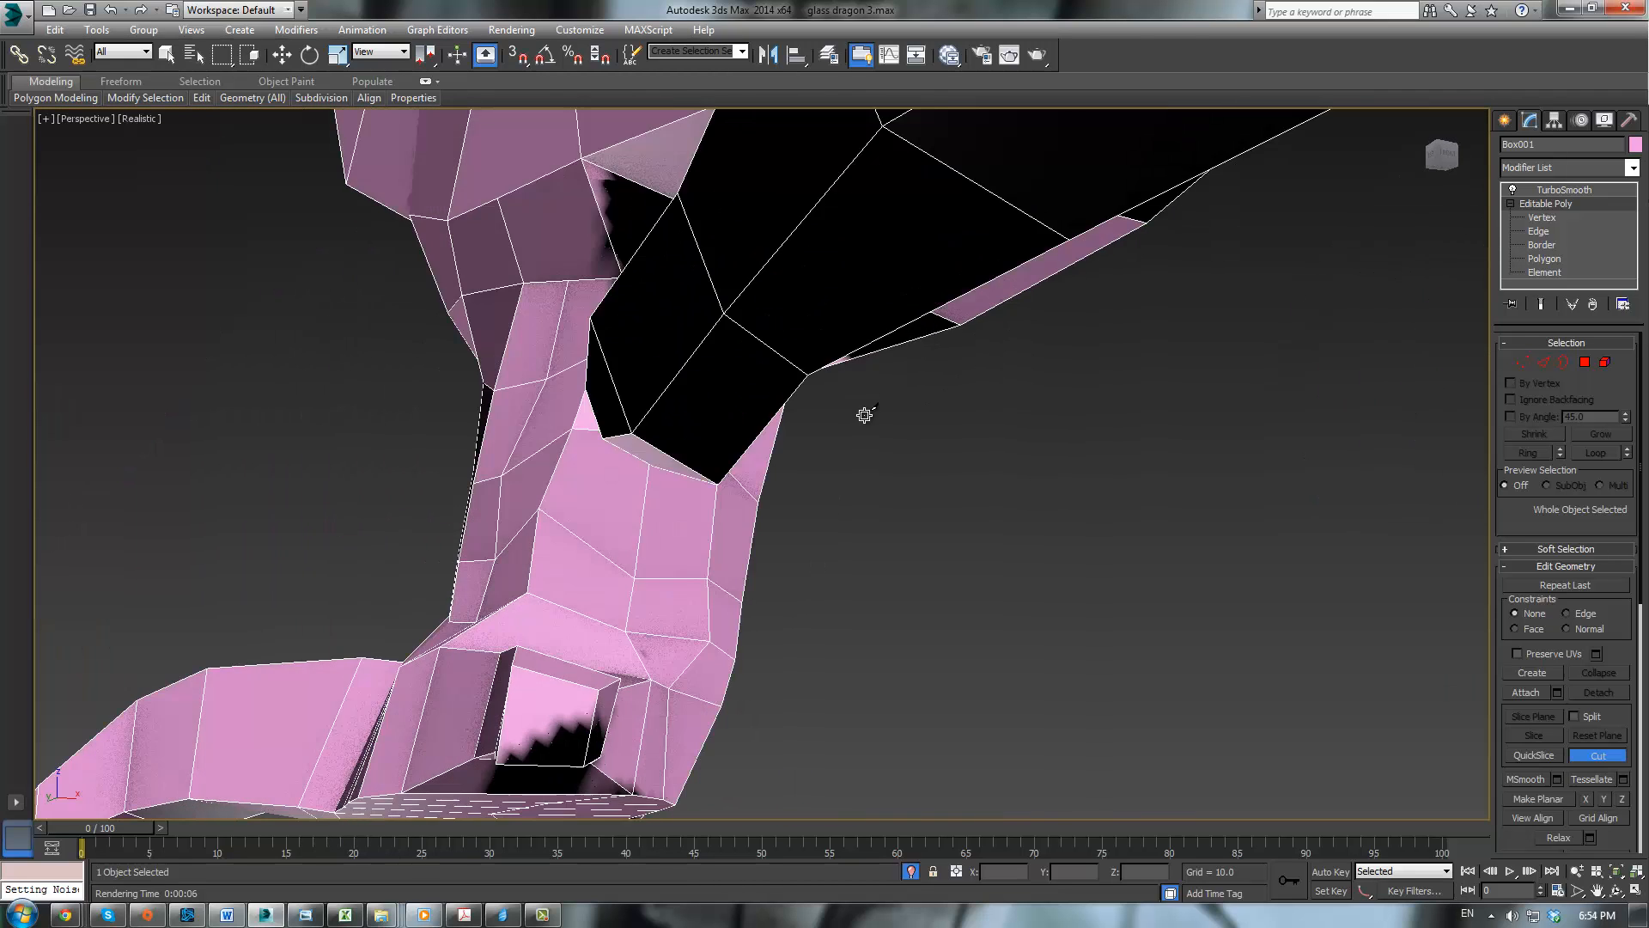
scroll(859, 410, "up", 4)
middle_click_drag(659, 390, 669, 444)
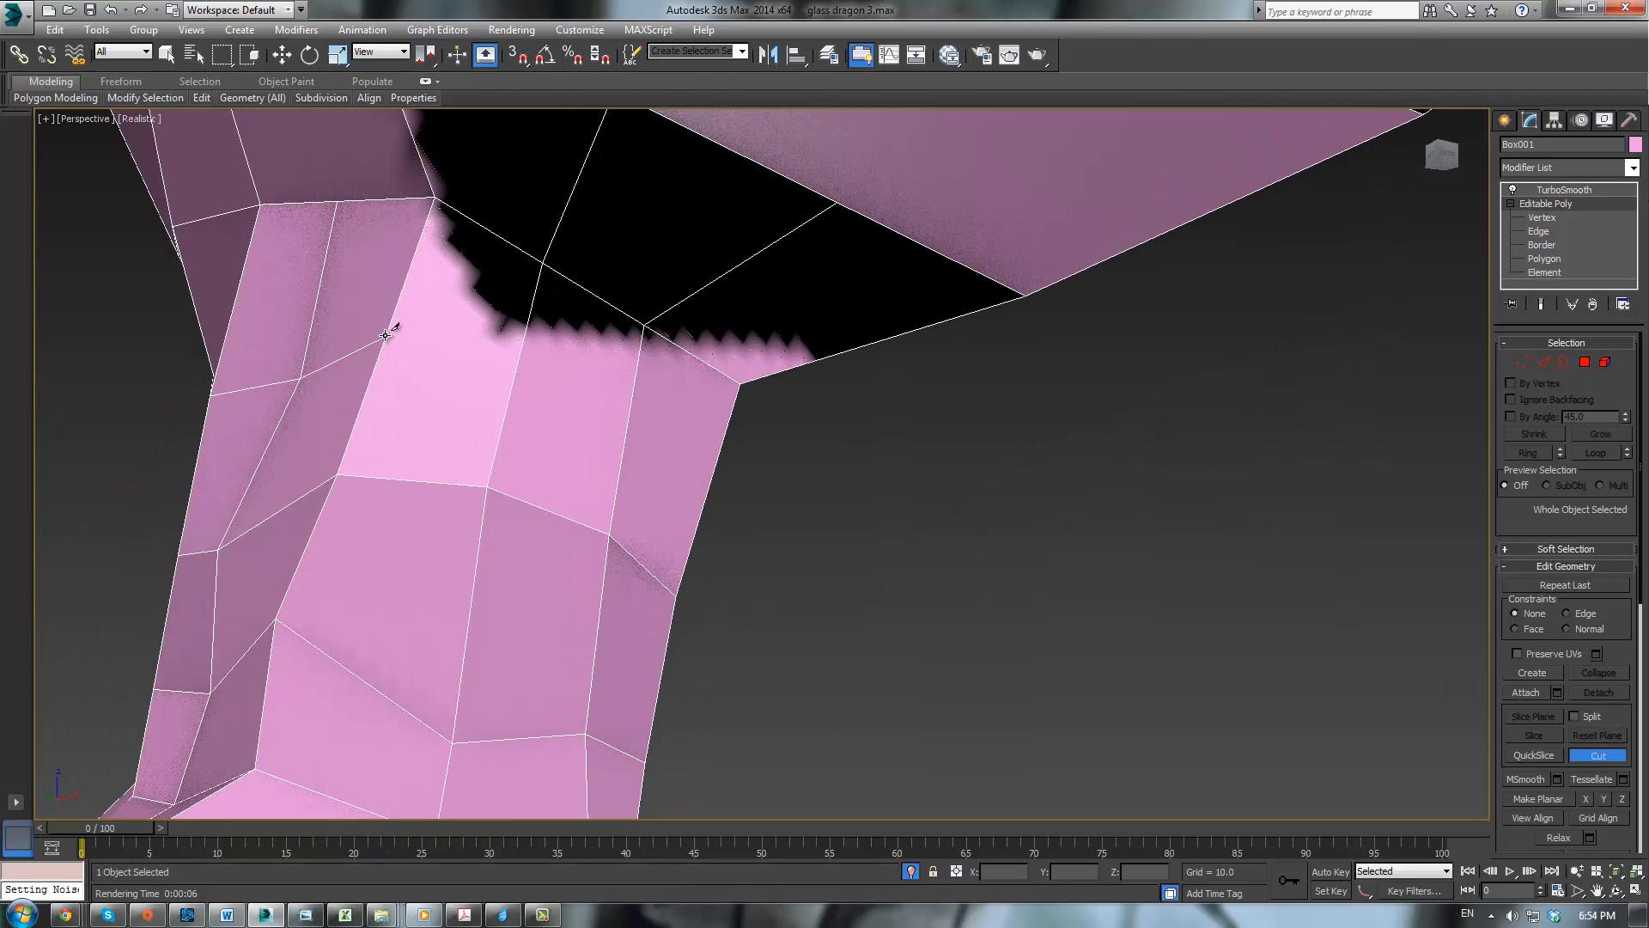
left_click(385, 334)
key("w")
left_click(1545, 259)
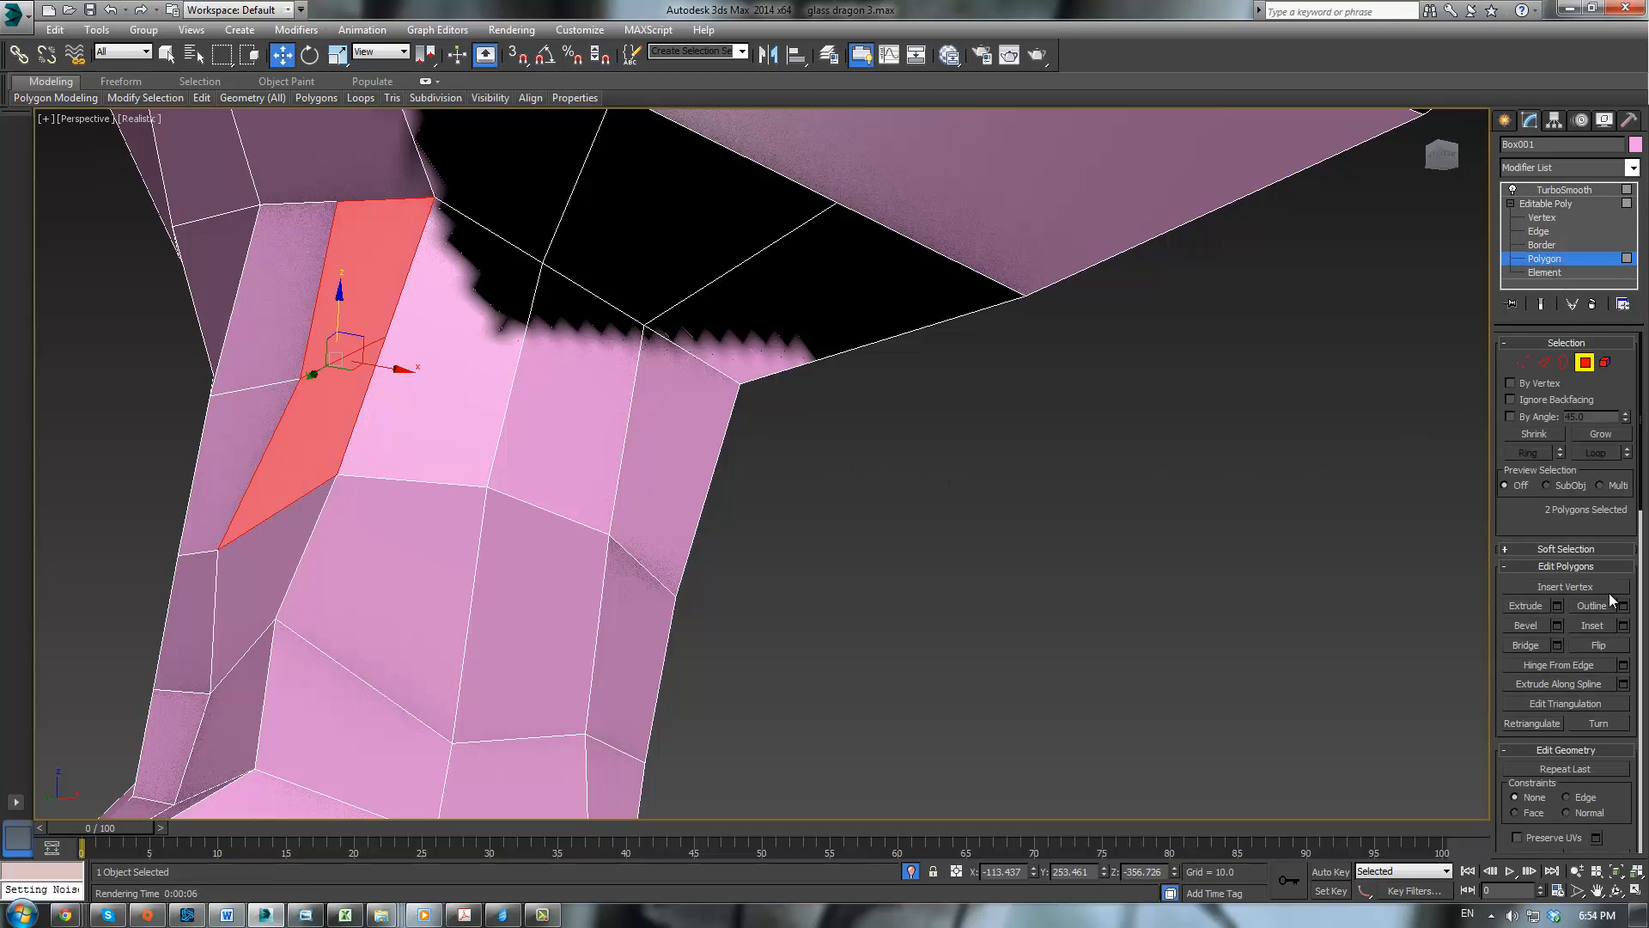
left_click(1079, 529)
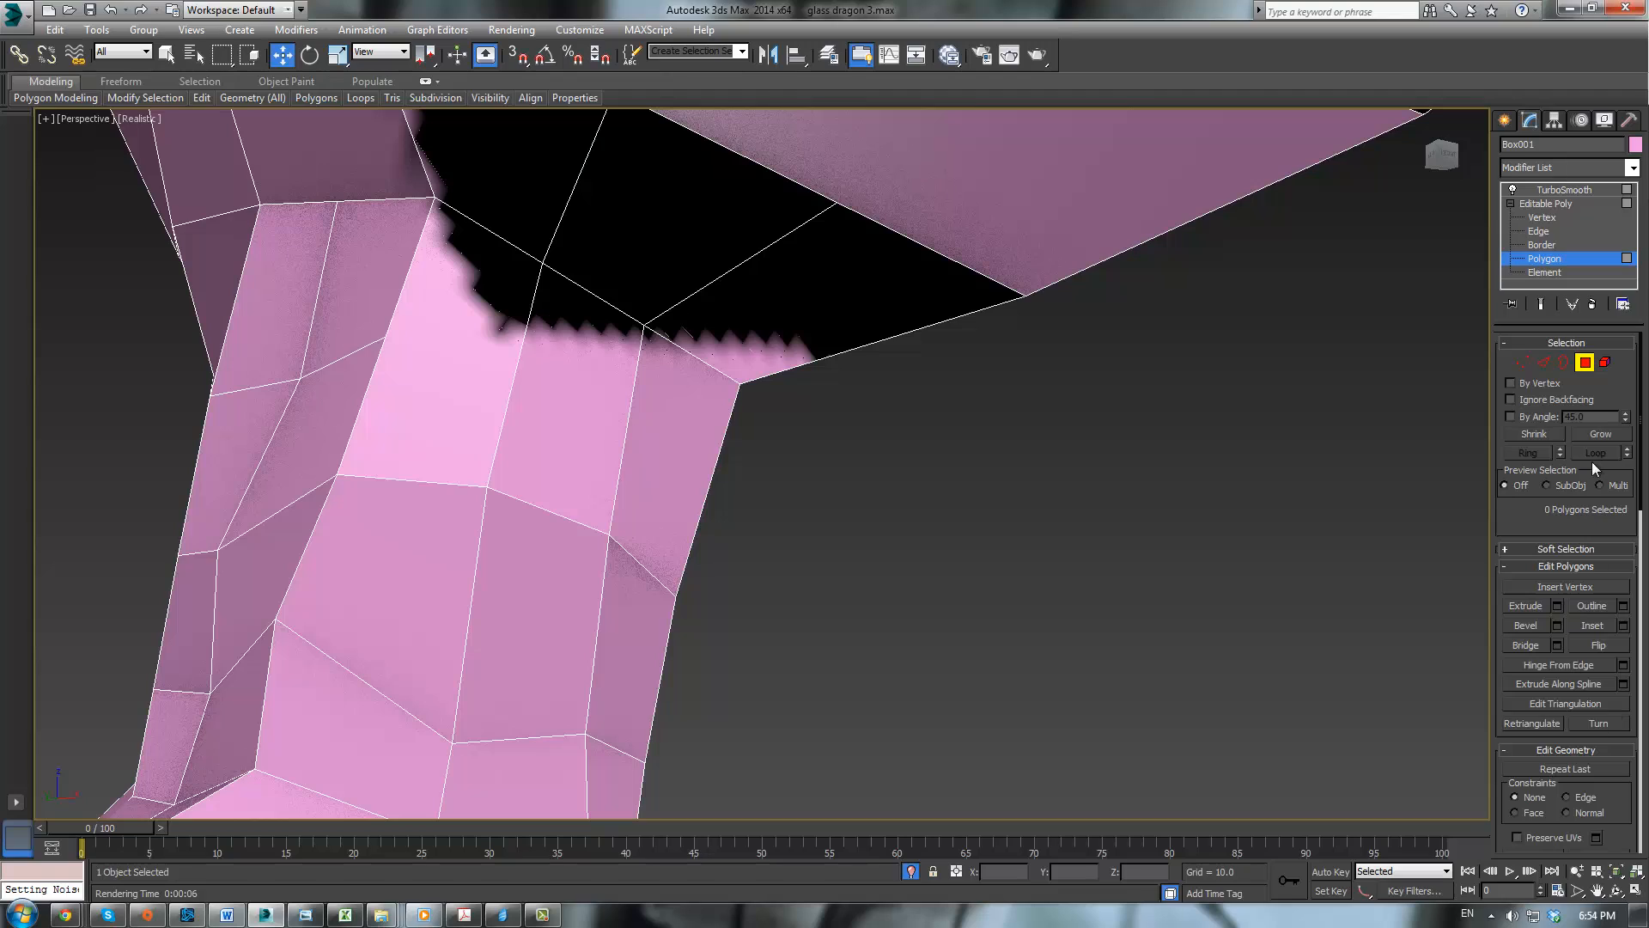
scroll(1549, 531, "down", 5)
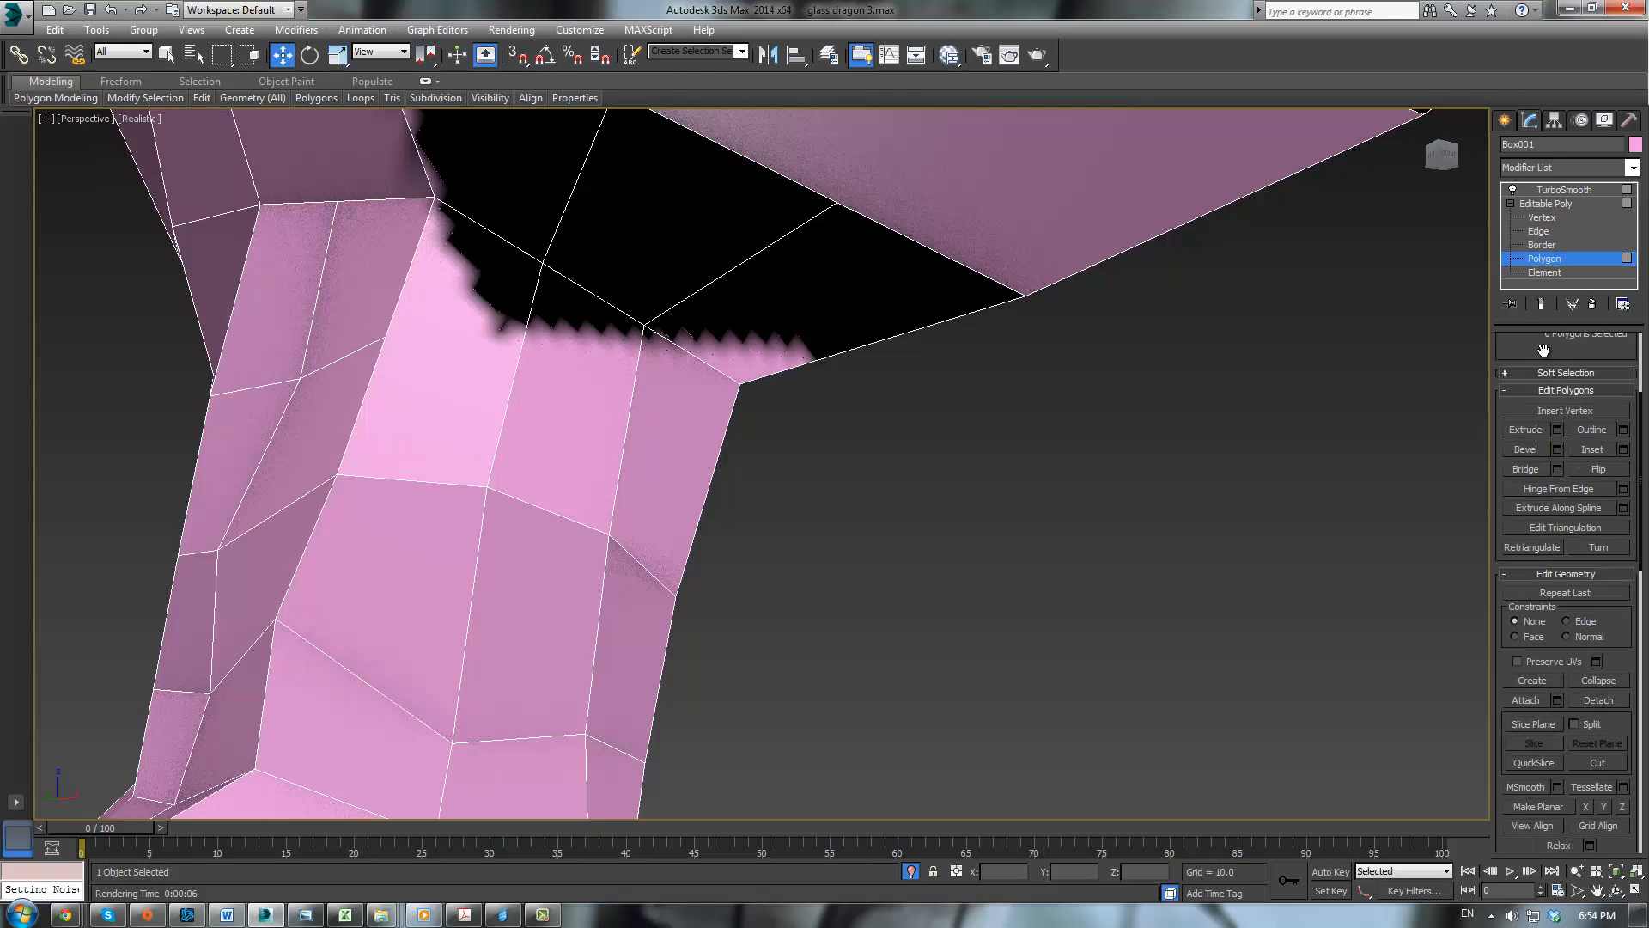
left_click(1598, 758)
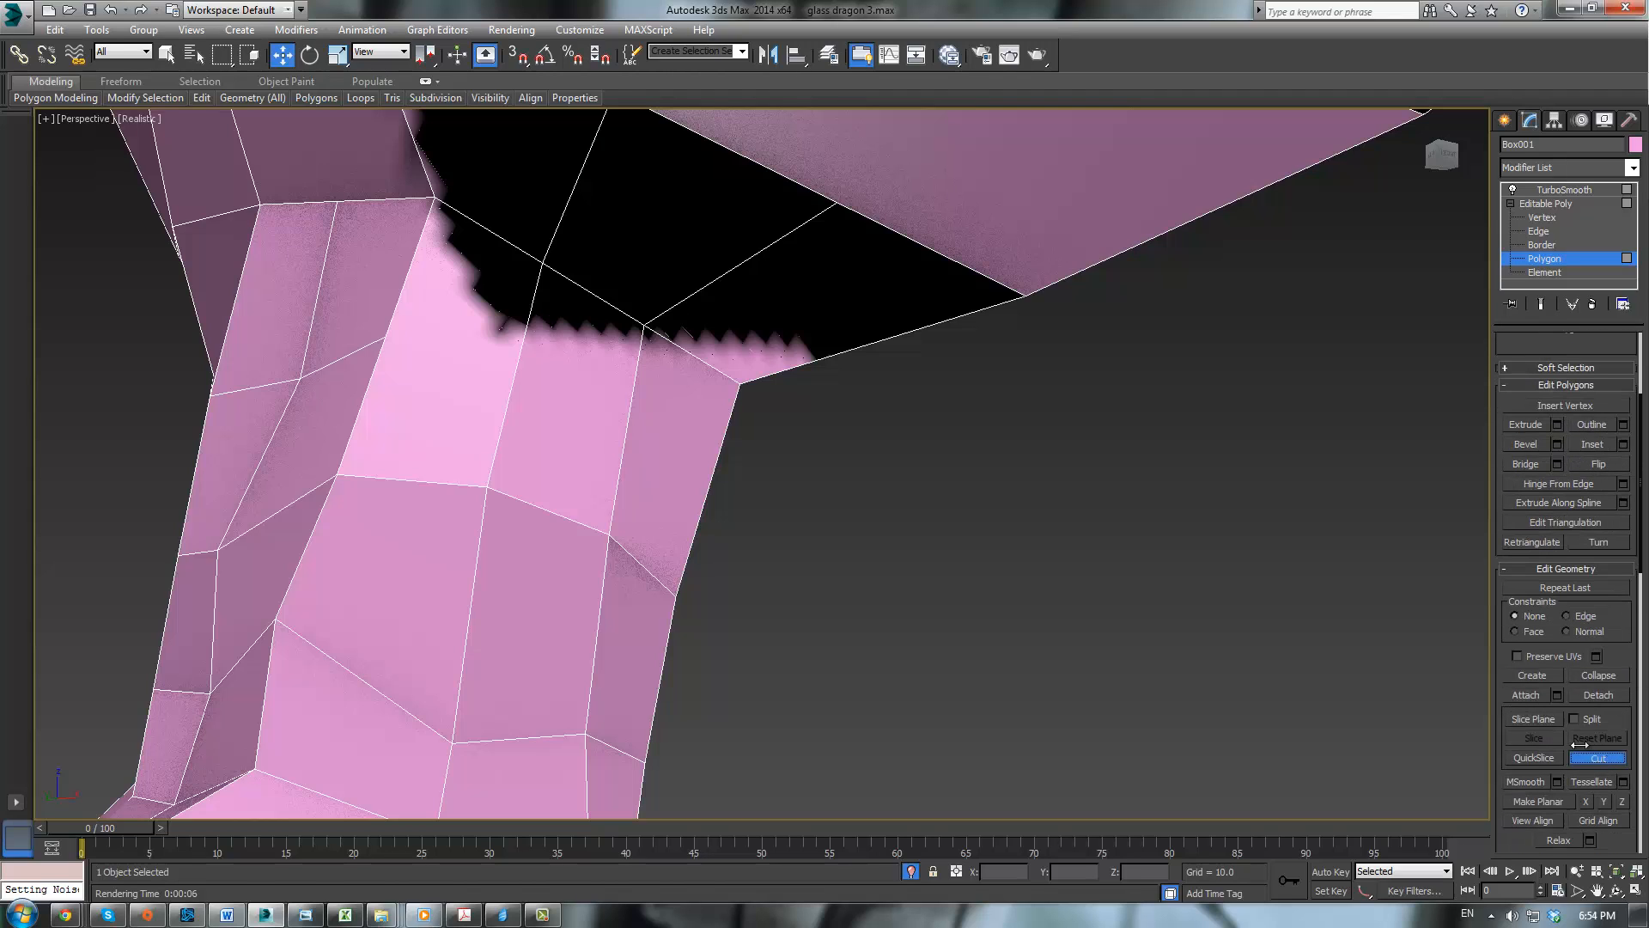
left_click(387, 337)
key("w")
Step: Connect the seven upright edges around the top of the front leg, just below the body, using 1 segment
left_click(1538, 231)
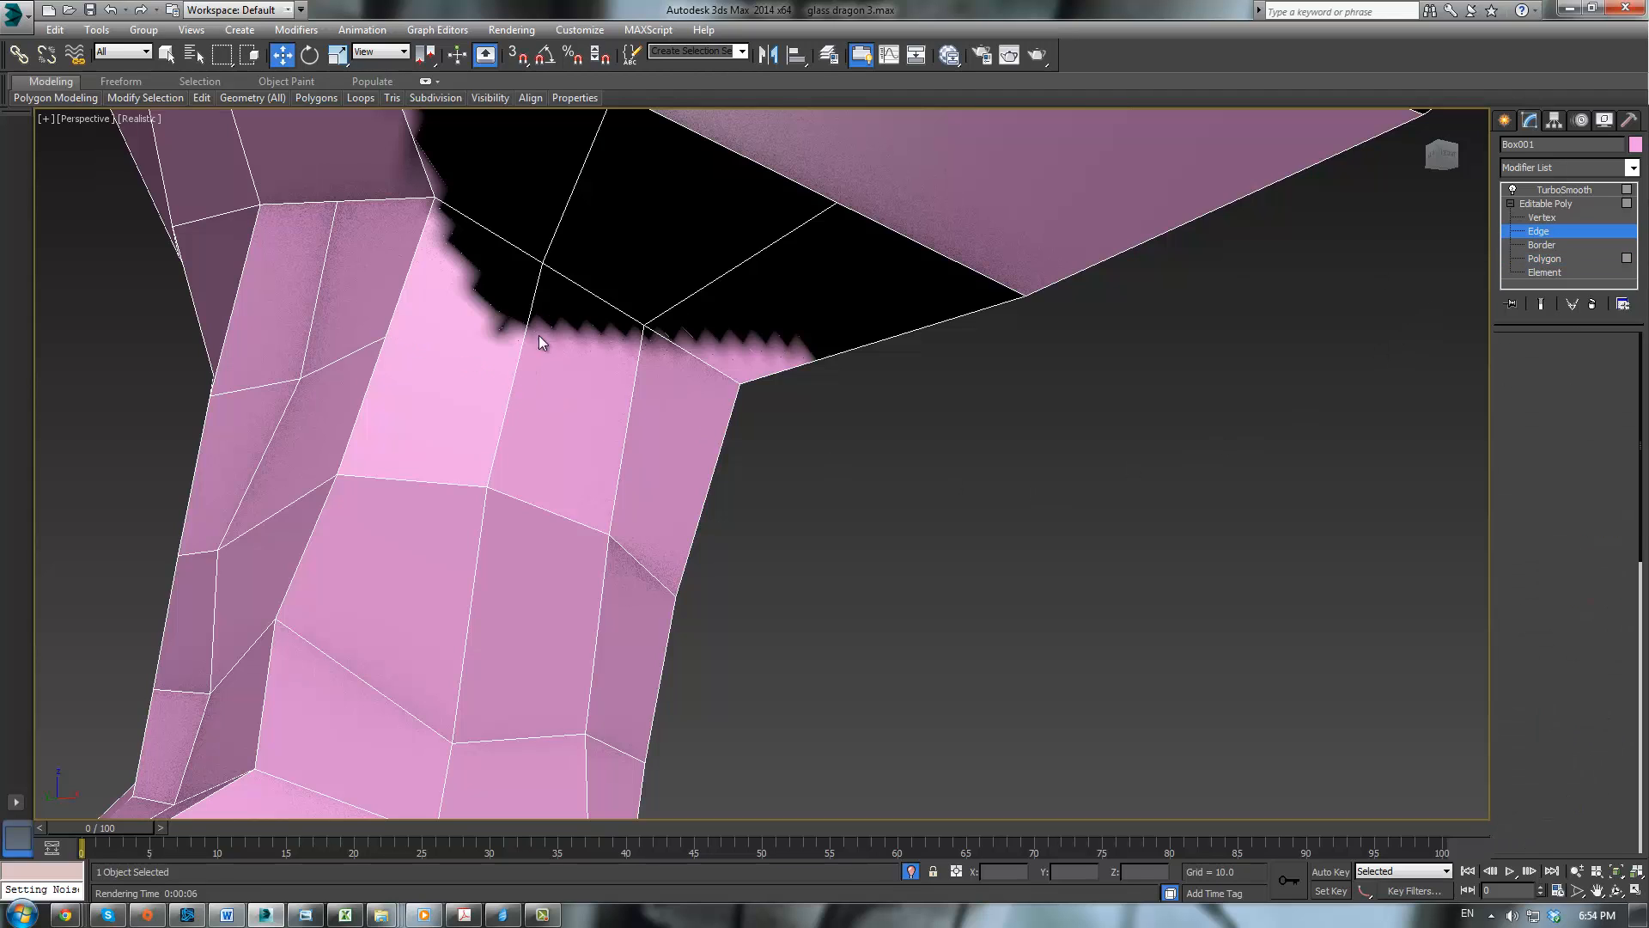
left_click(584, 288)
left_click(389, 321)
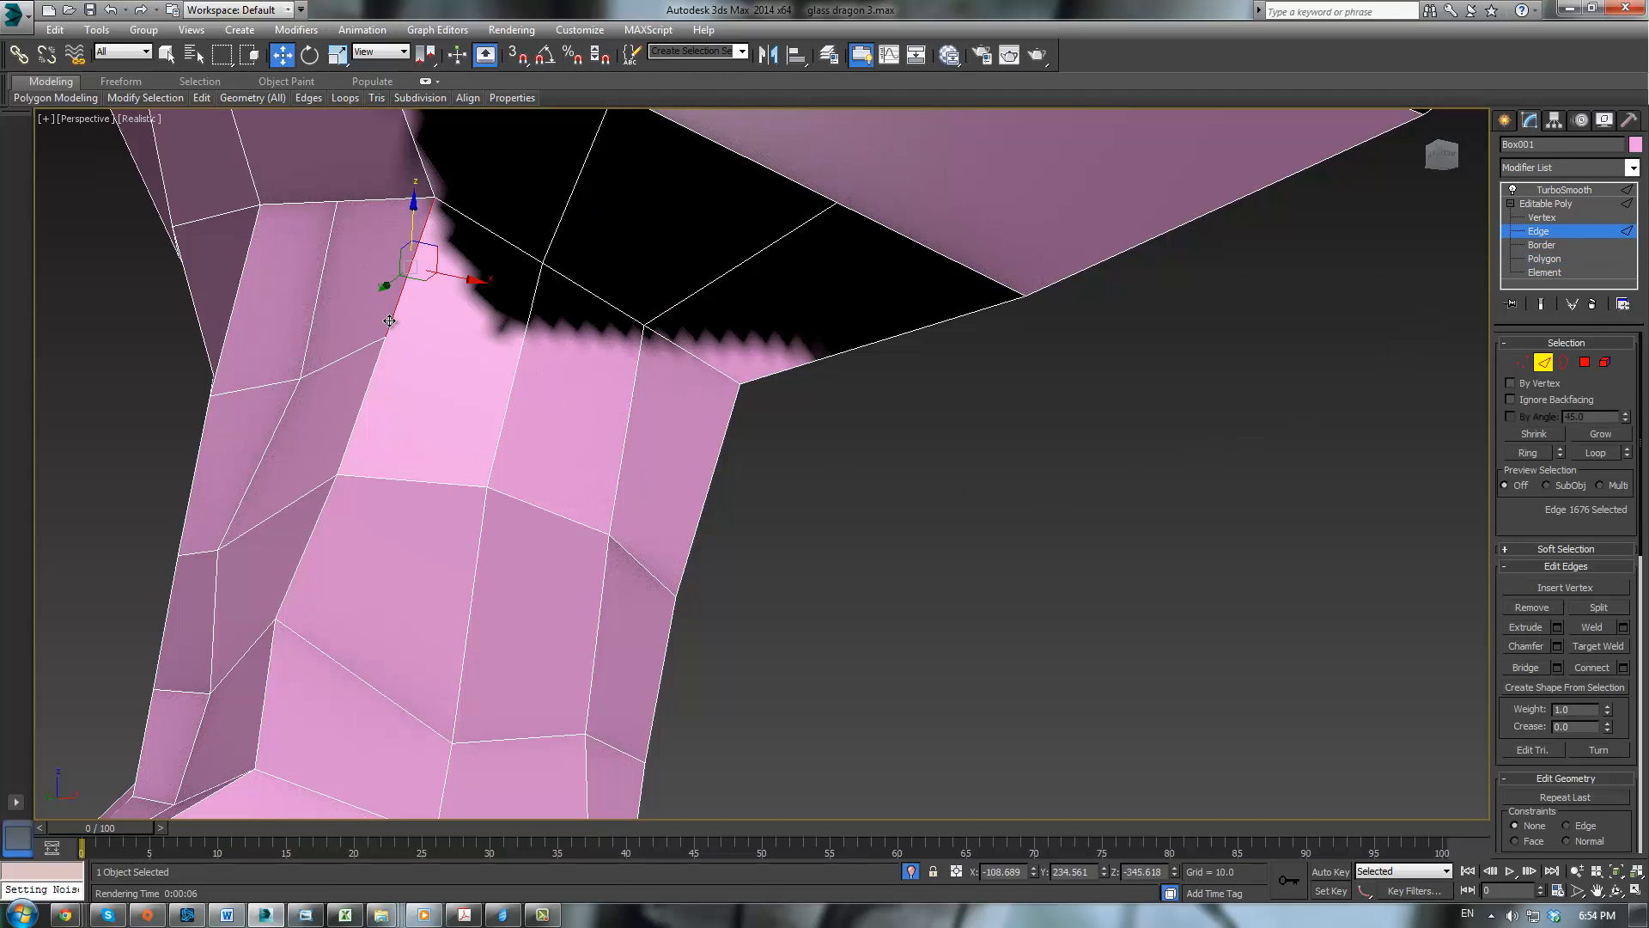
left_click(510, 376)
left_click(628, 407, "ctrl")
left_click(711, 467, "ctrl")
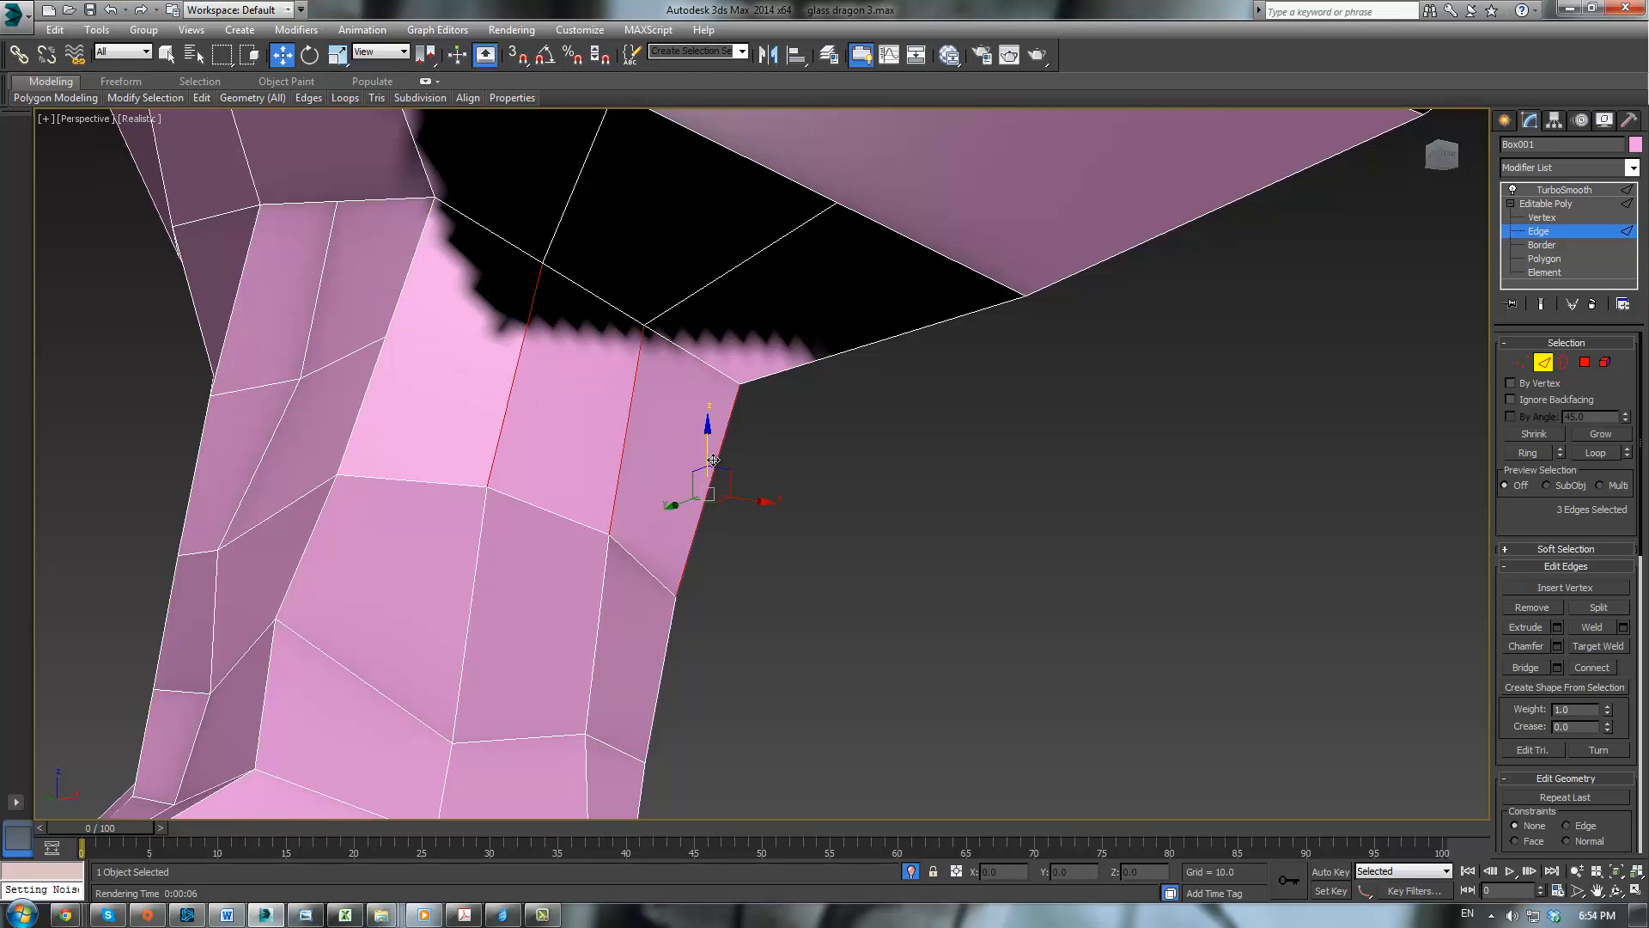
middle_click_drag(711, 467, 808, 463, "alt")
scroll(893, 535, "up", 3)
left_click(887, 529, "ctrl")
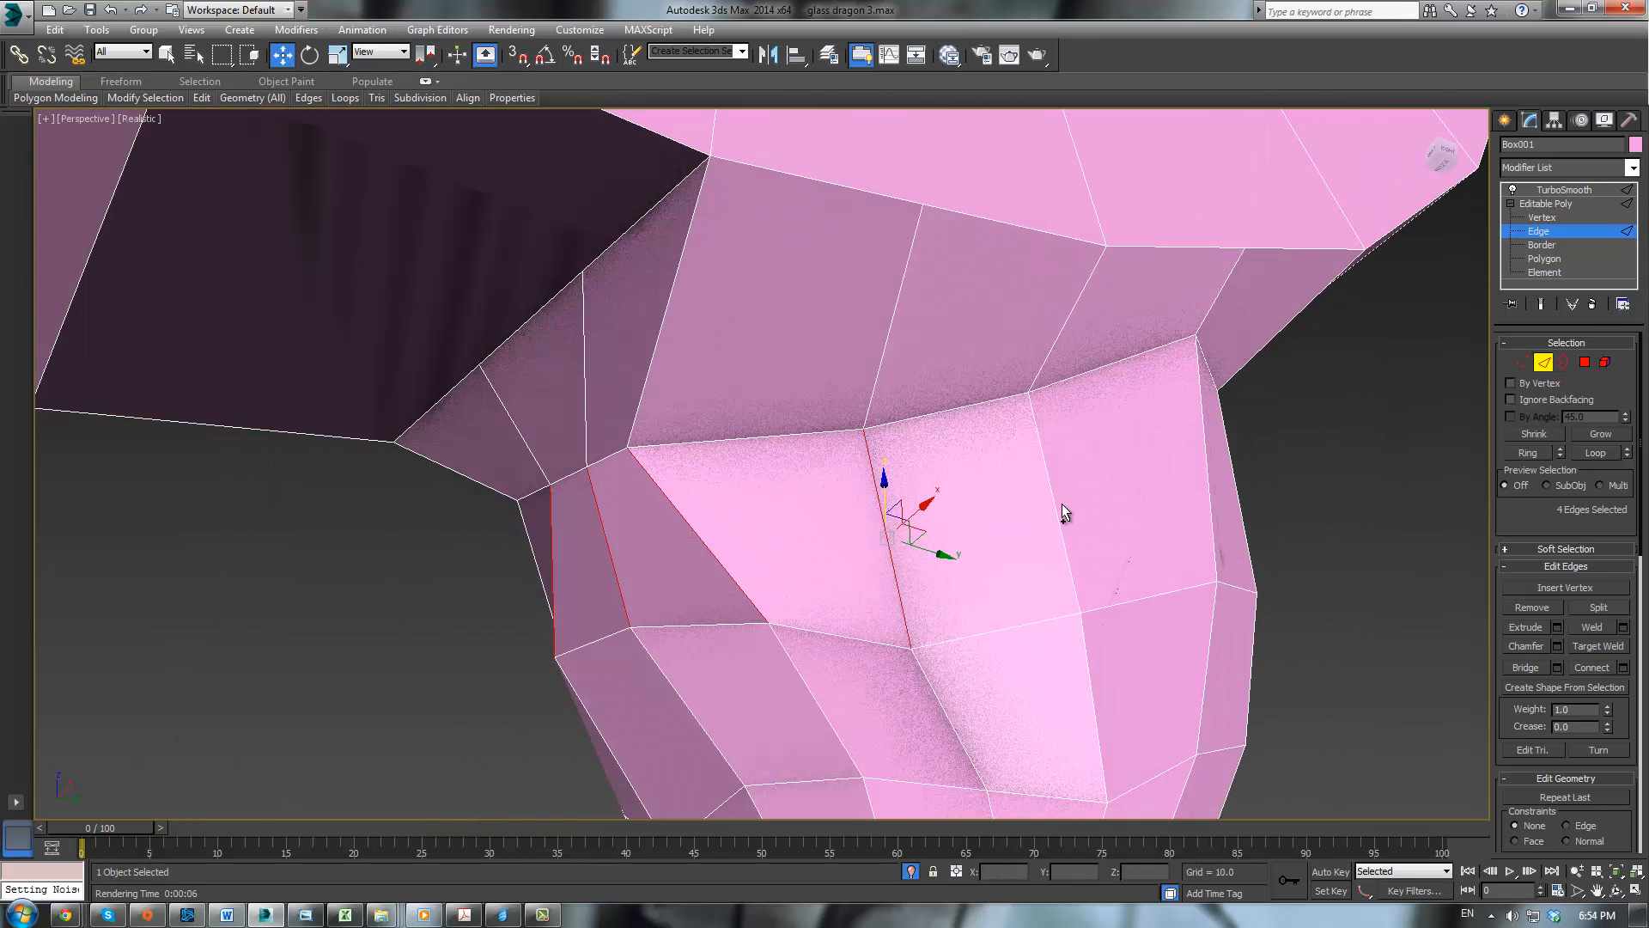
left_click(1051, 507, "ctrl")
left_click(1199, 388, "ctrl")
middle_click_drag(1199, 388, 1082, 475, "alt")
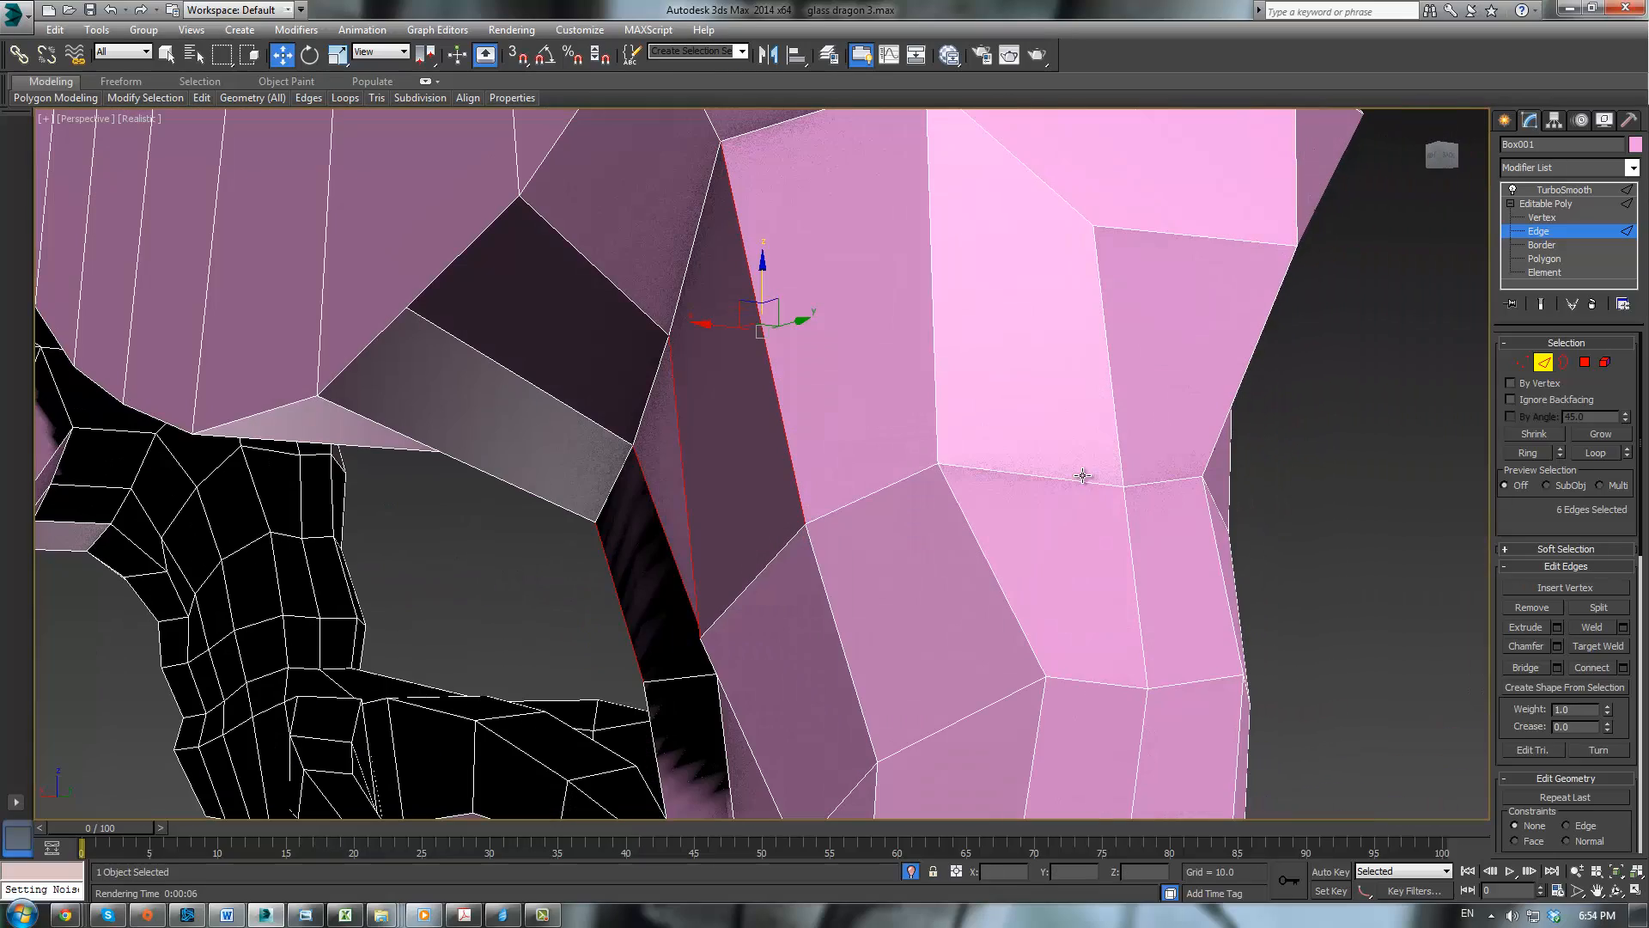
left_click(935, 321, "ctrl")
scroll(1060, 323, "down", 6)
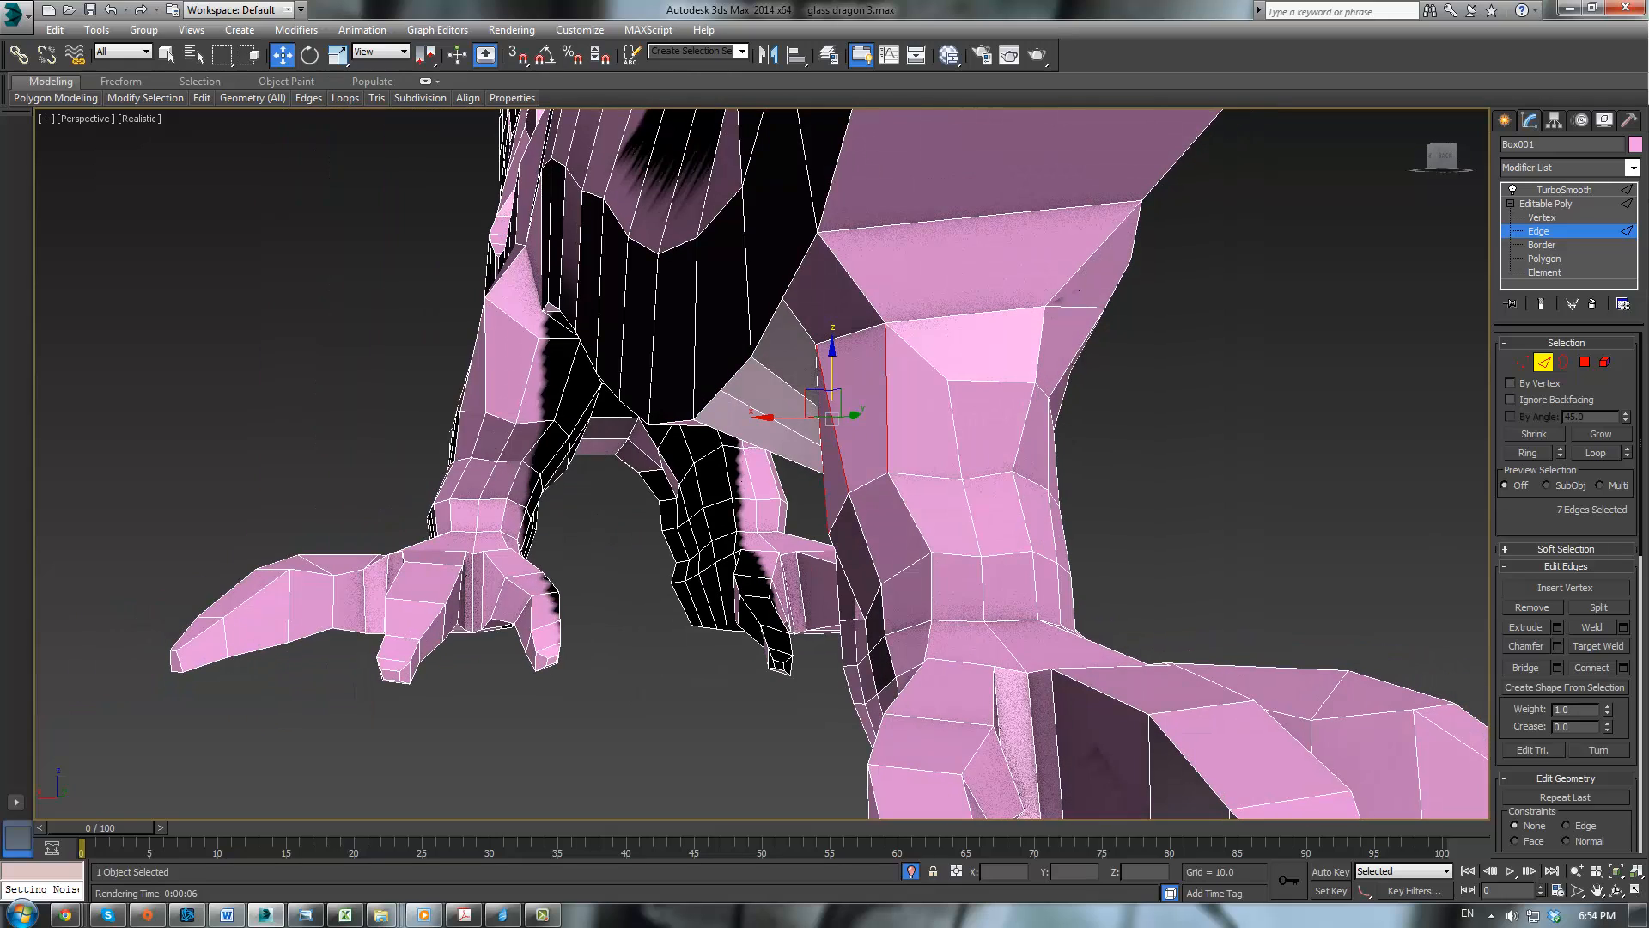
left_click(1584, 671)
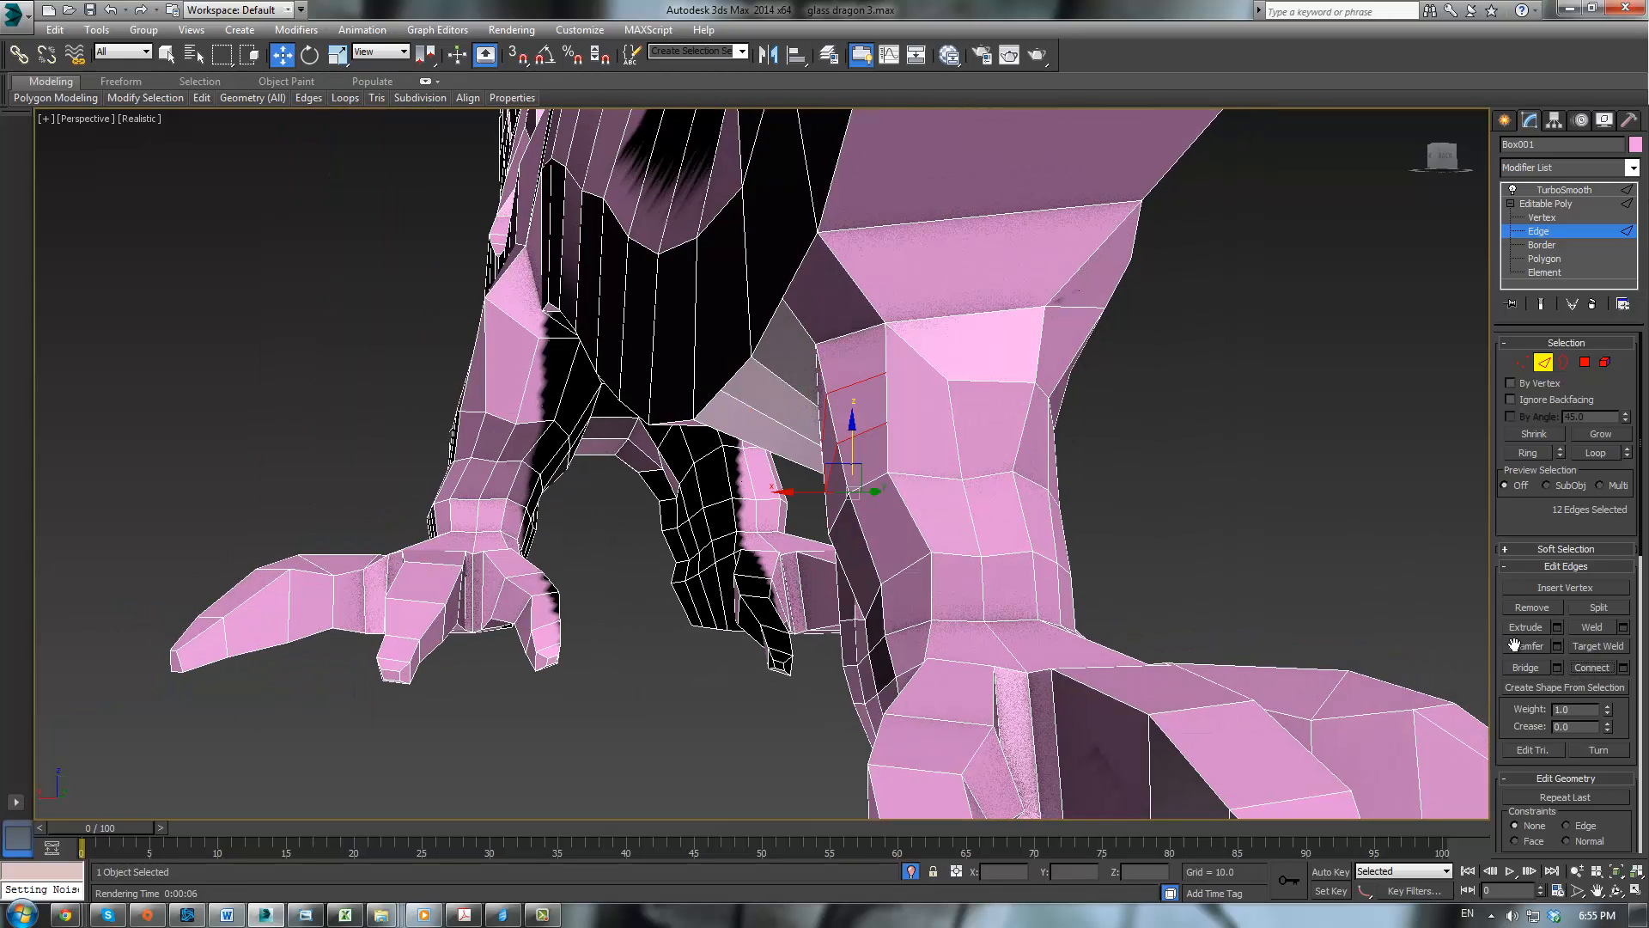
key("ctrl+z")
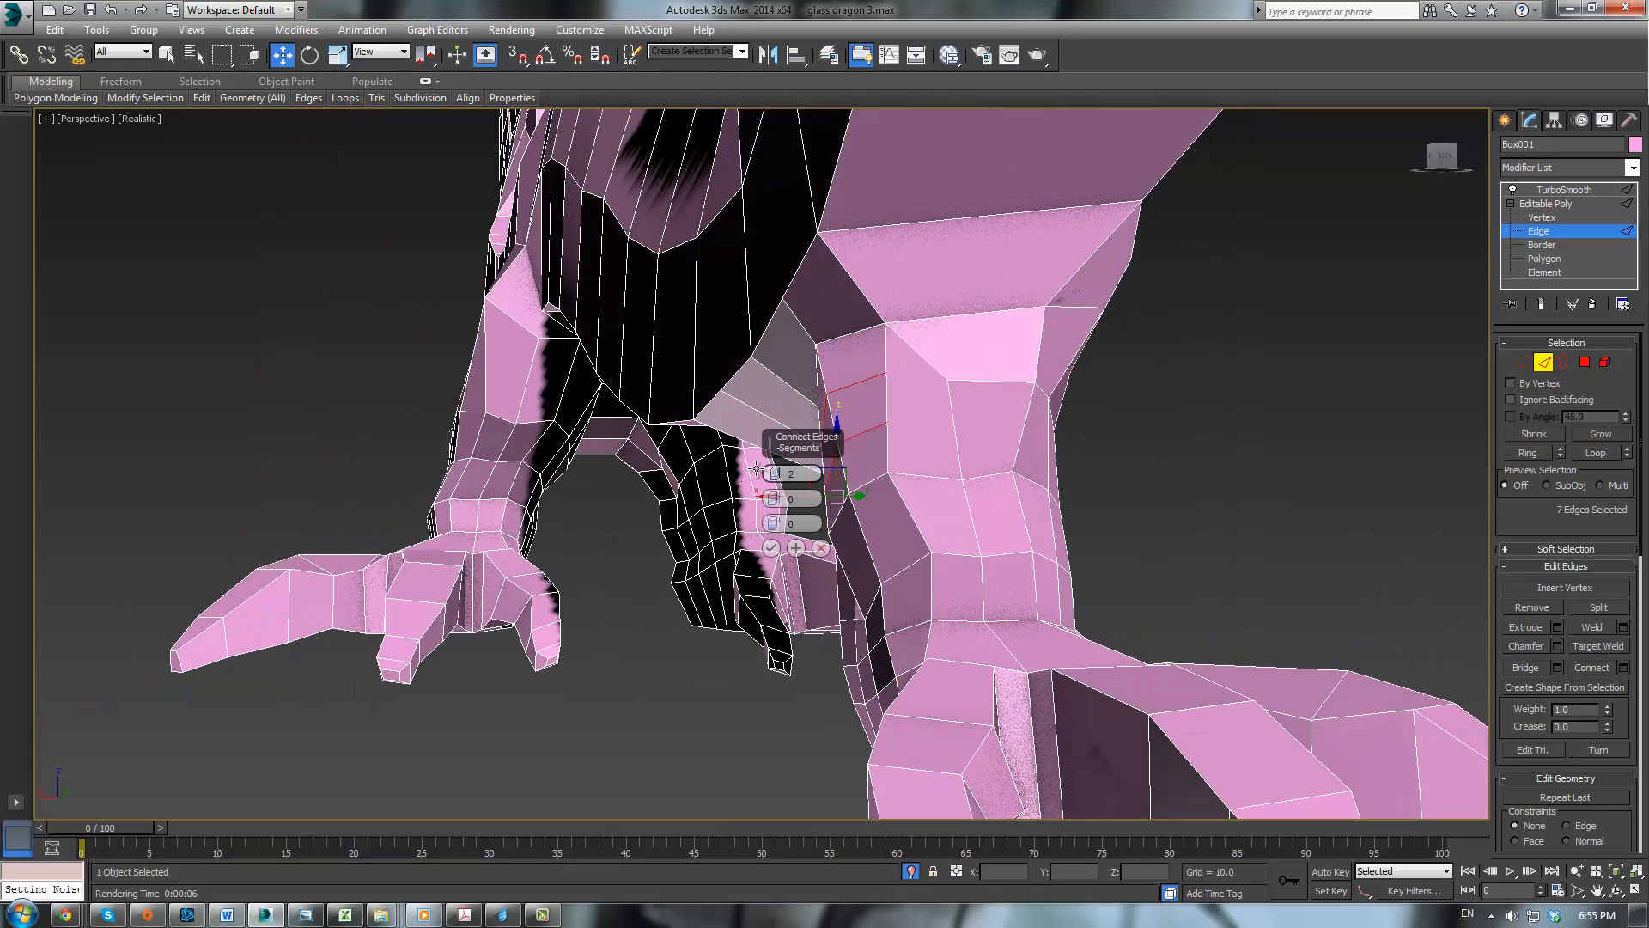
left_click(773, 548)
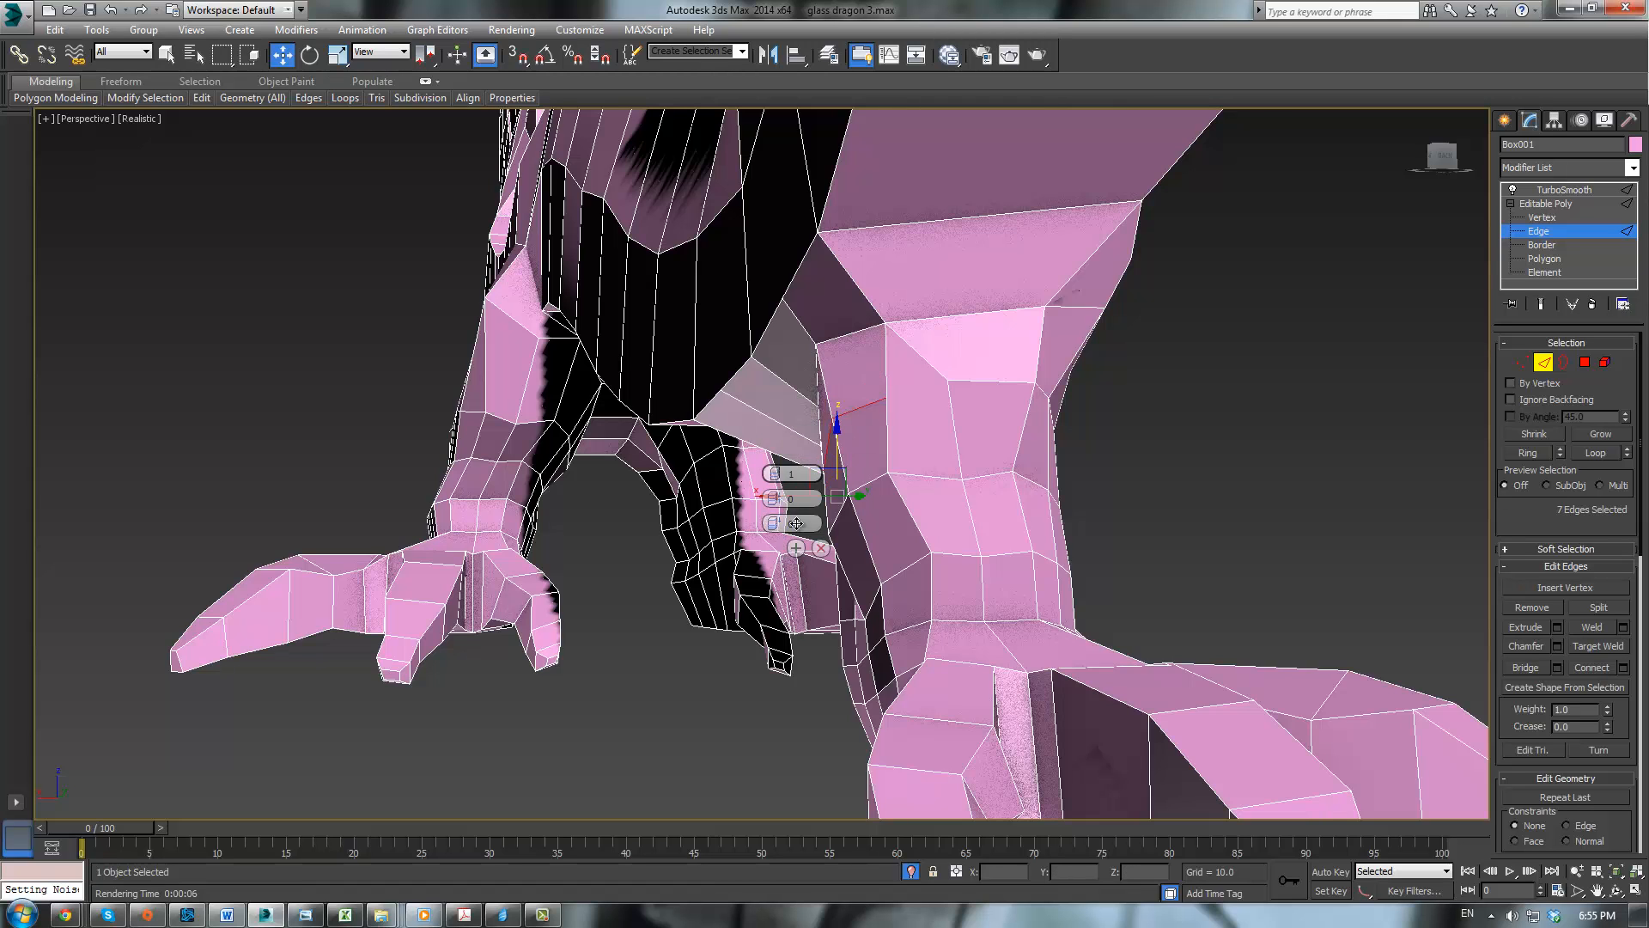
Step: Connect the upper and lower edges of the wide body polygon directly above the leg with a single edge
scroll(1013, 412, "up", 3)
middle_click_drag(1031, 400, 1002, 500)
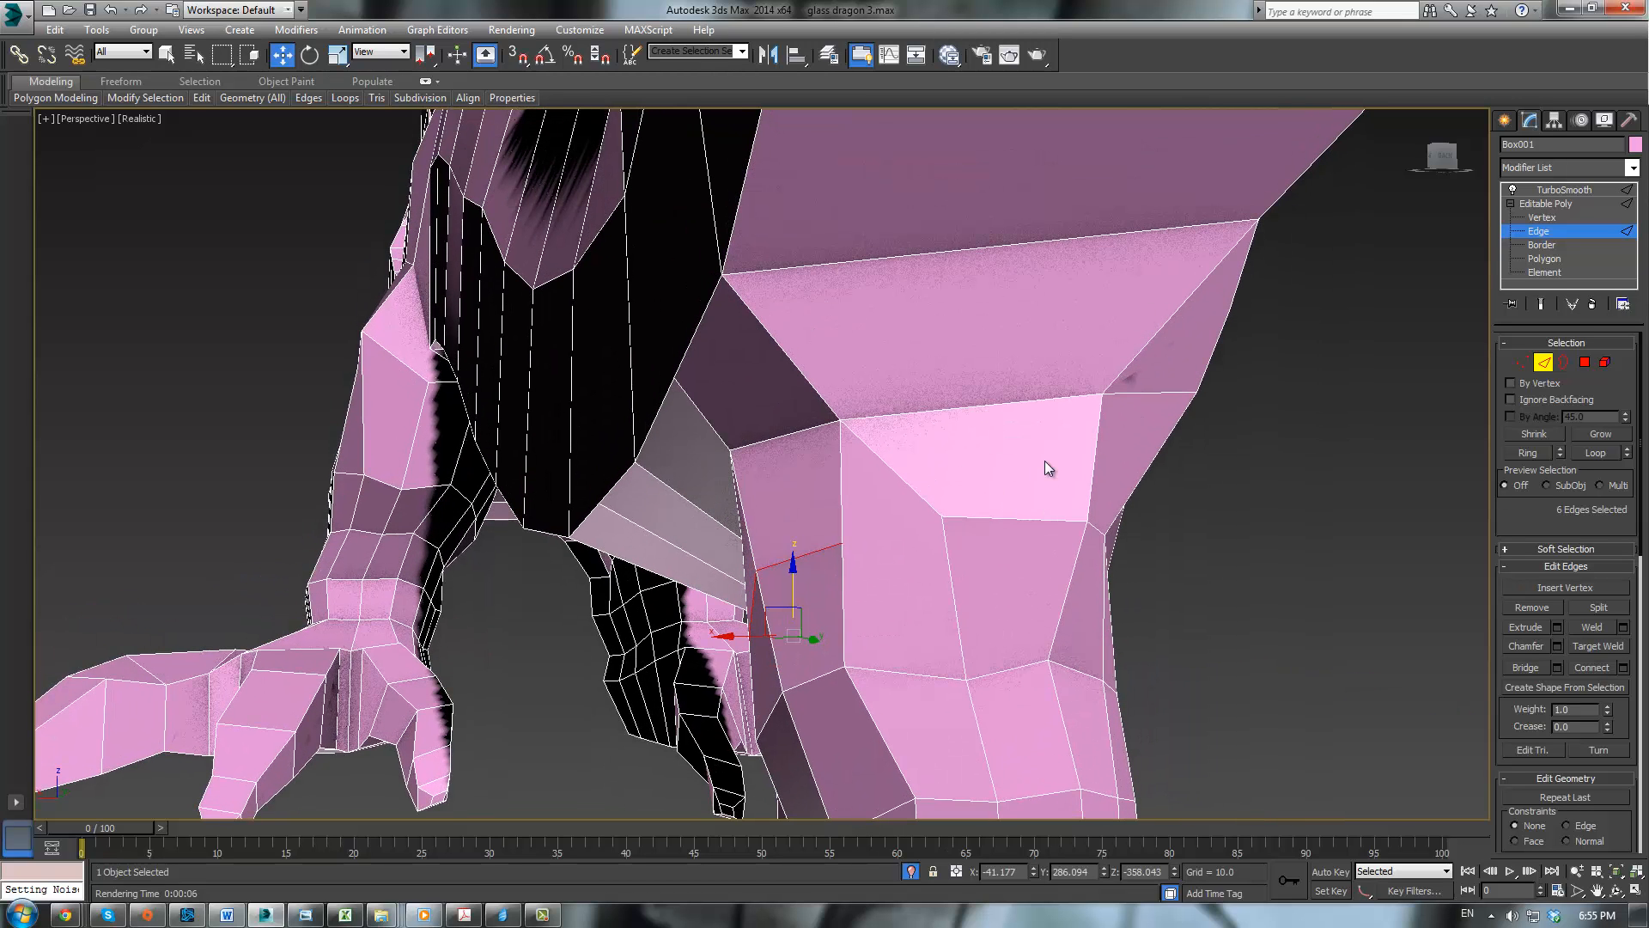
left_click(1034, 246)
left_click(1014, 409, "ctrl")
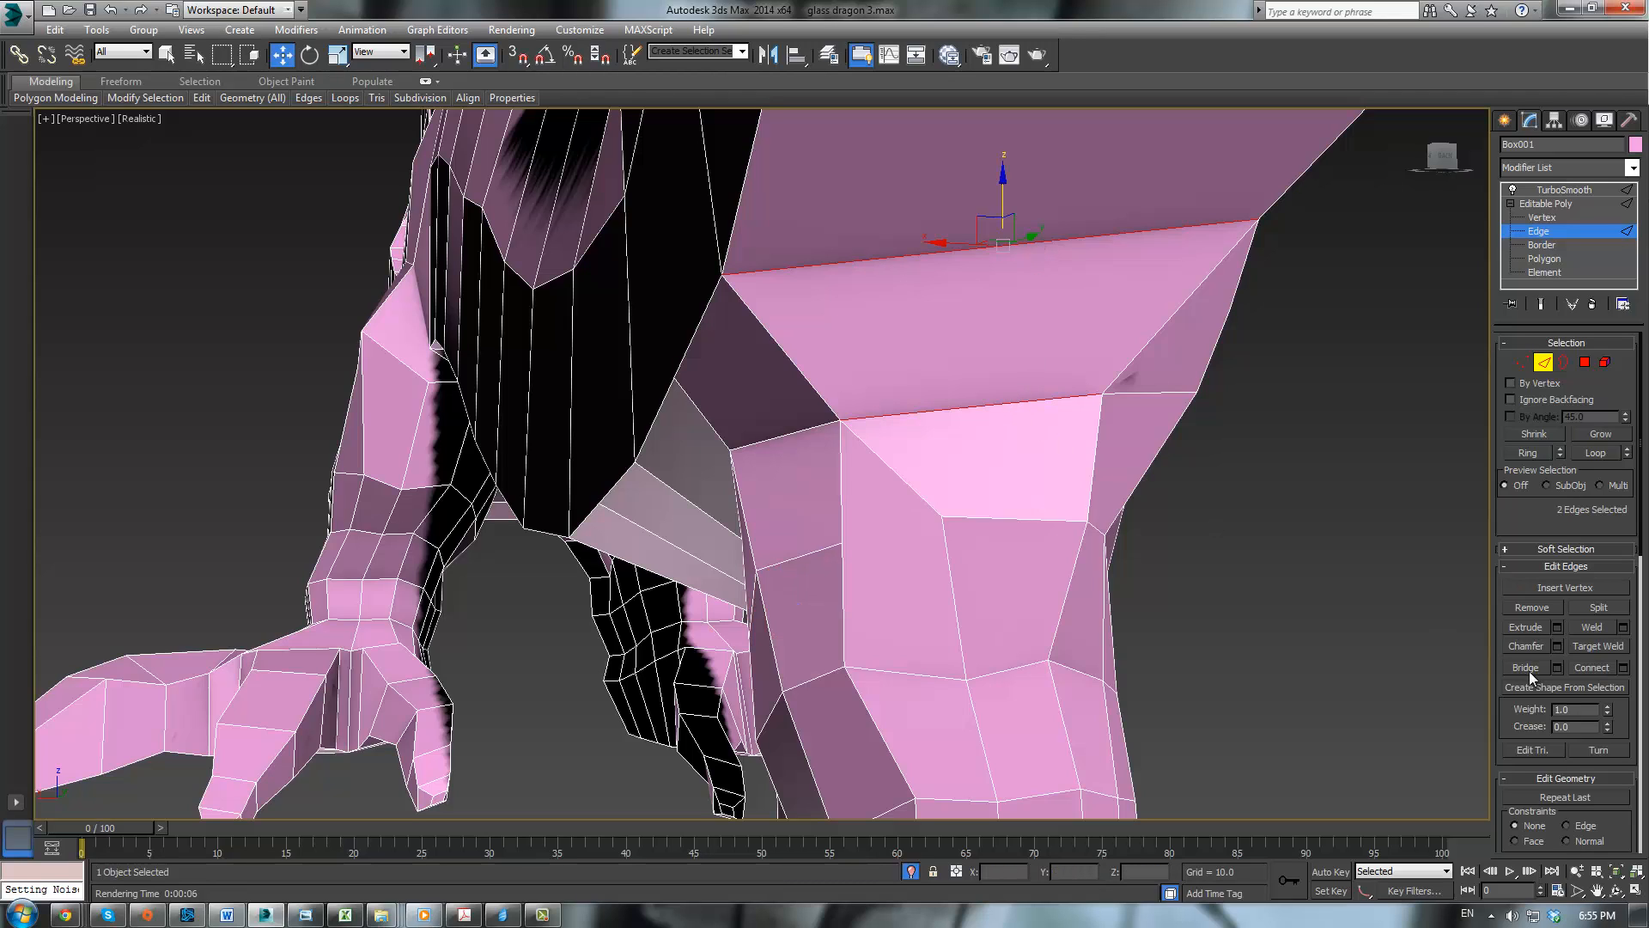
left_click(1591, 667)
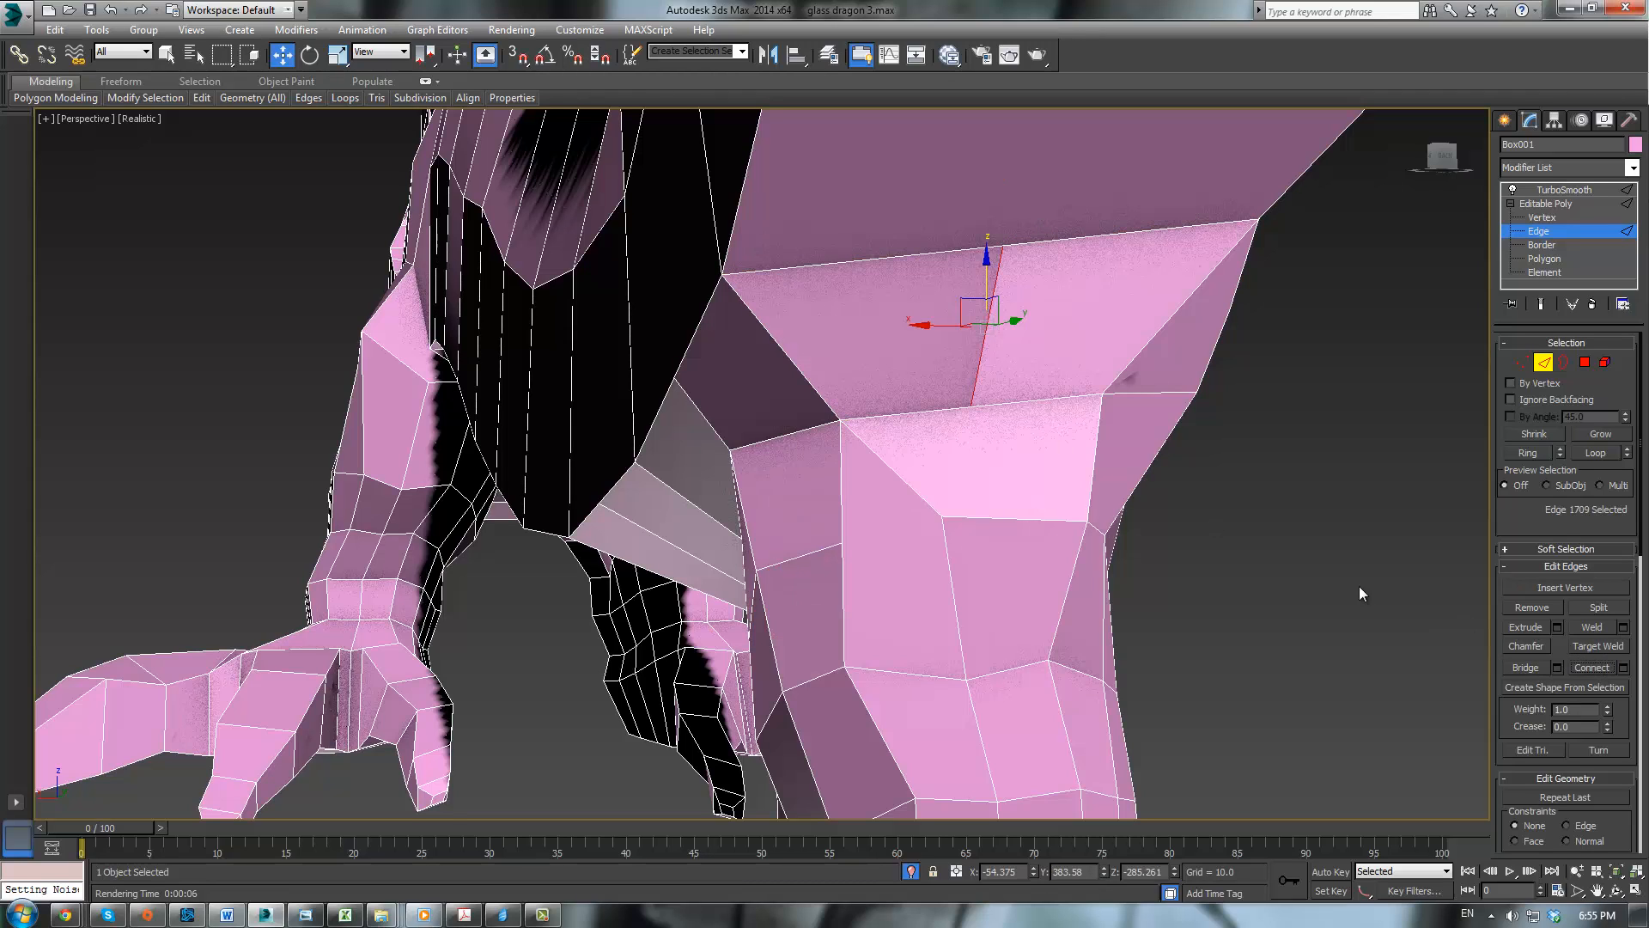
Step: Delete the wide polygon at the top of the leg and the neighbouring polygon diagonally below it
left_click(1585, 362)
left_click(1007, 461)
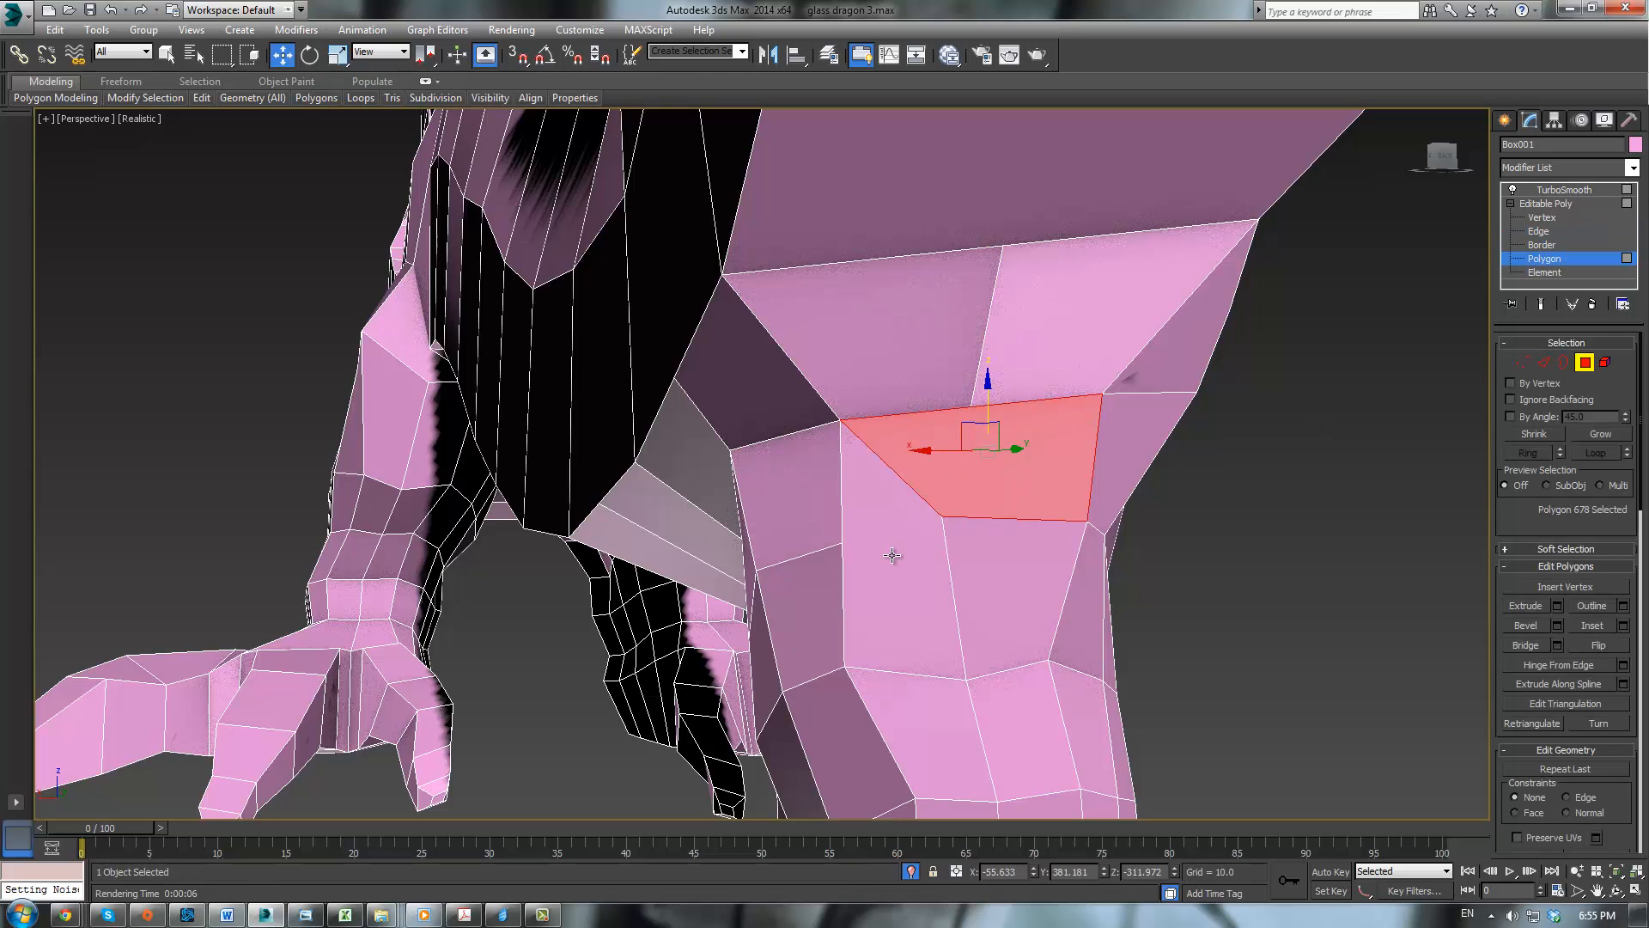
key("Delete")
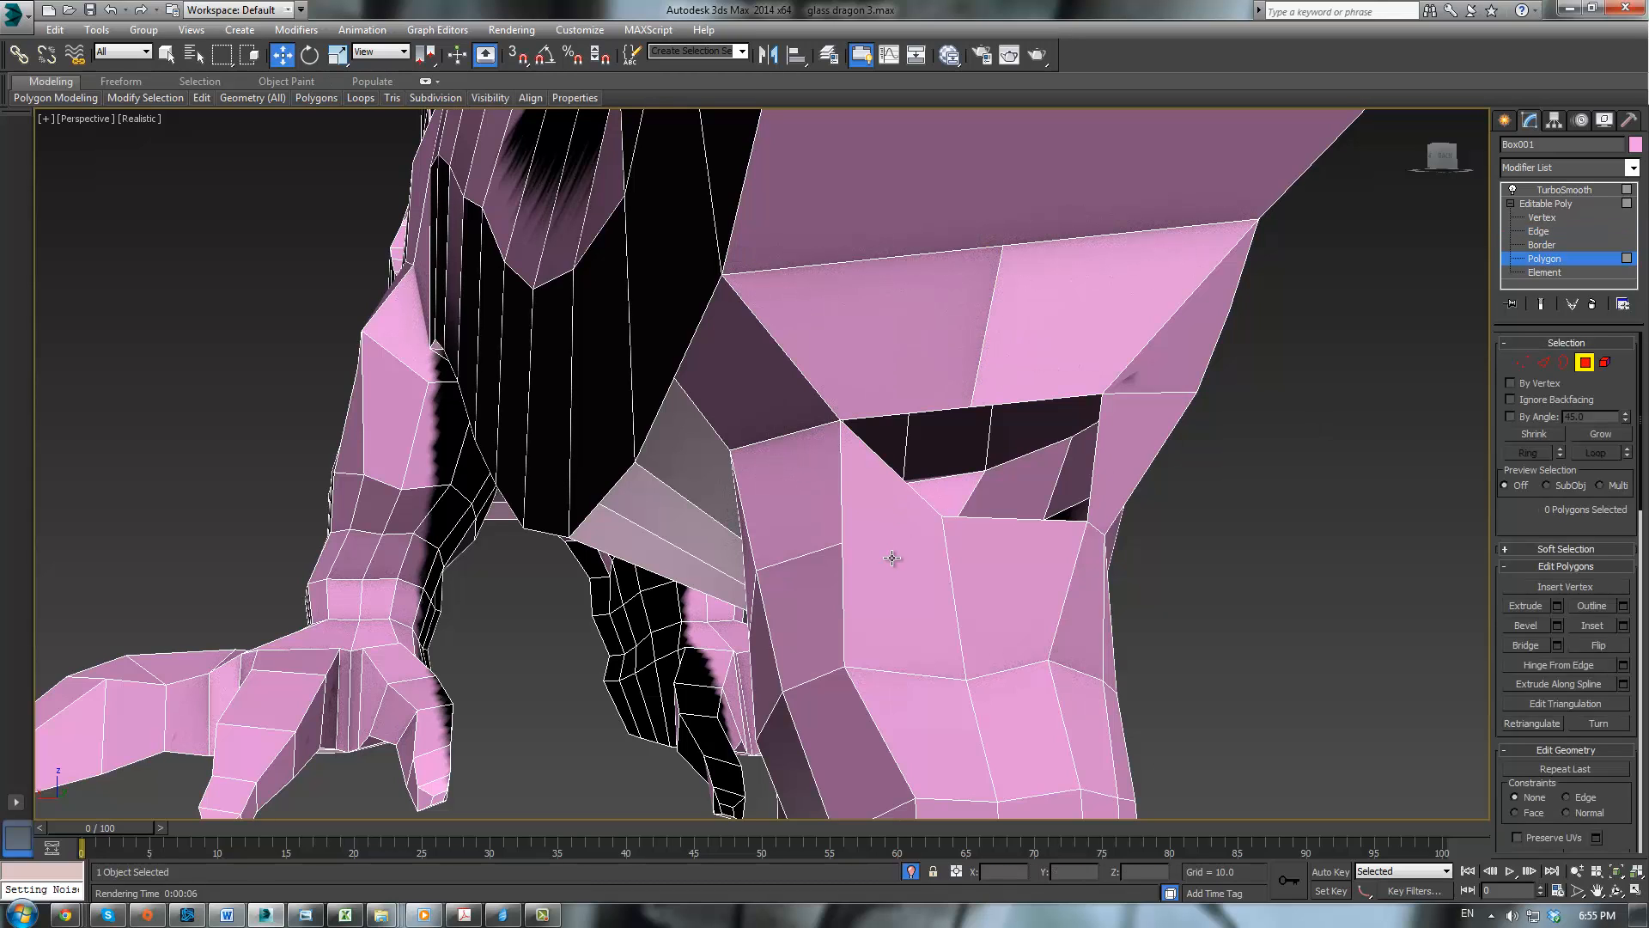
left_click(892, 558)
key("Delete")
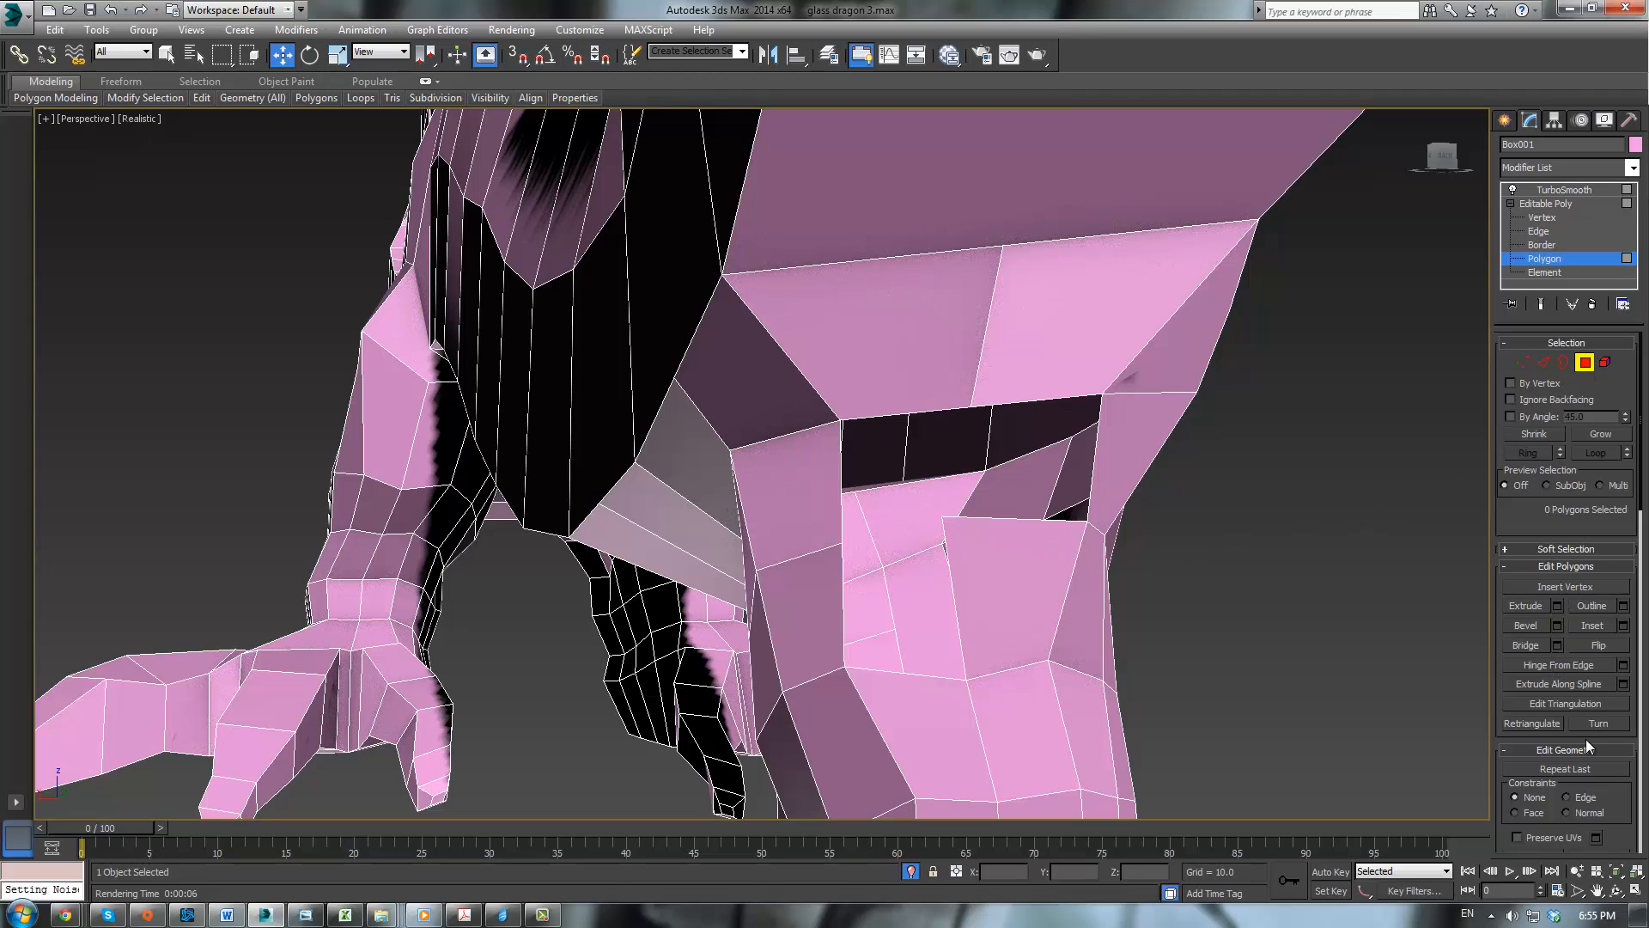
Step: Create two stacked four-sided polygons along the inner side of the opening, using the existing vertices up to the body's new edge
left_click_drag(1615, 731, 1628, 546)
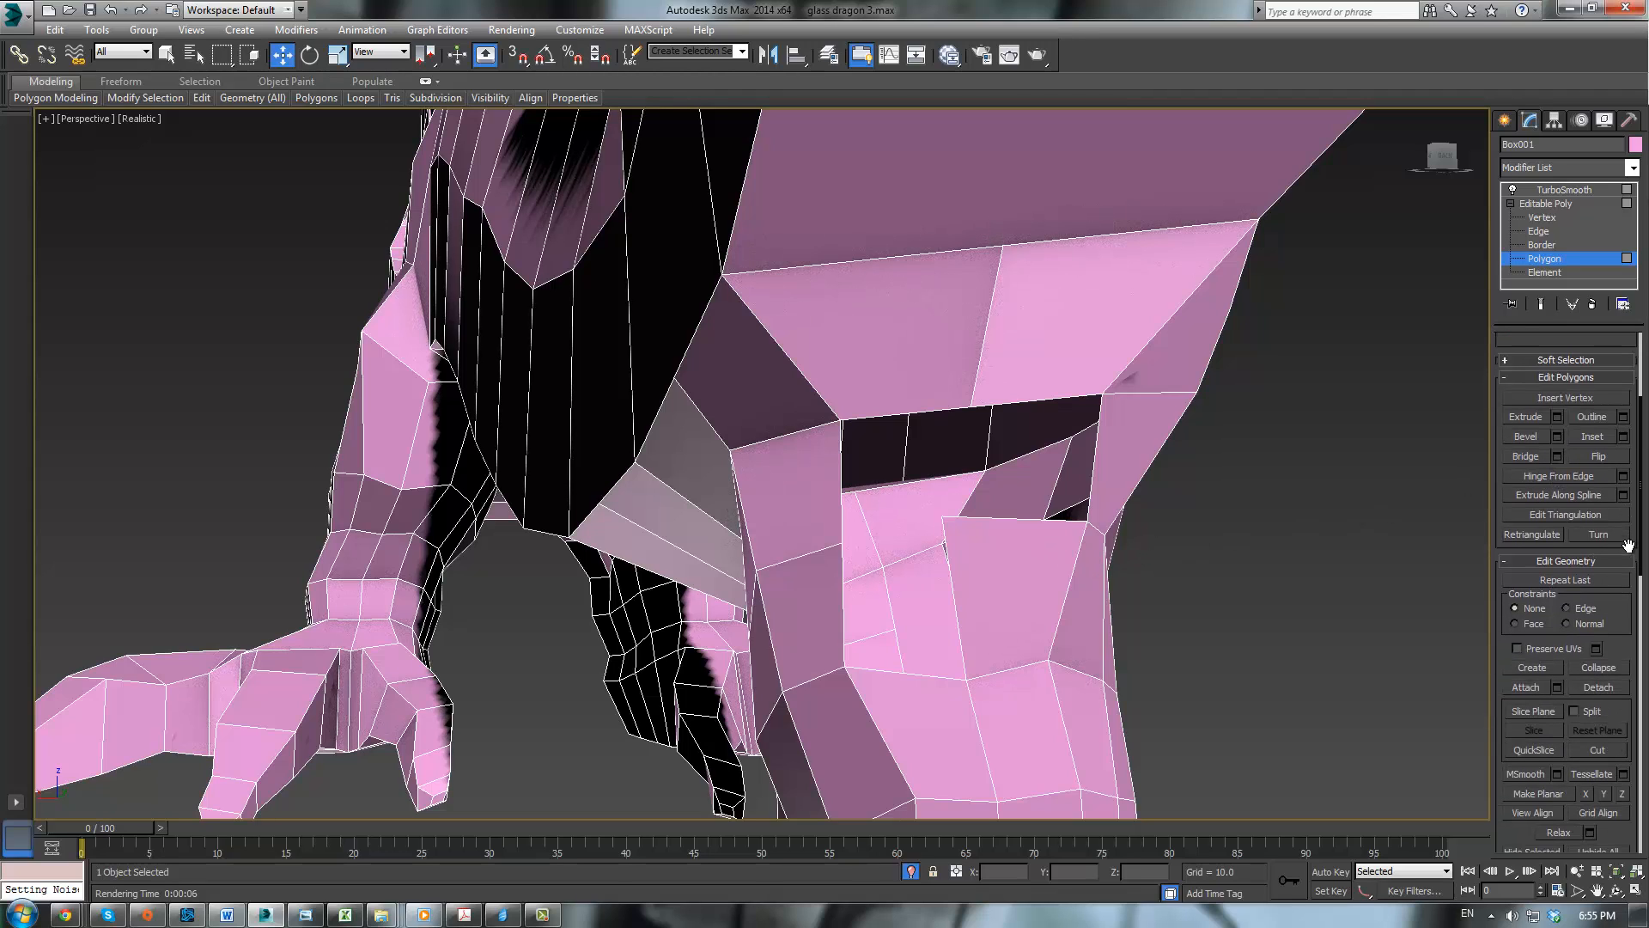
left_click(1537, 668)
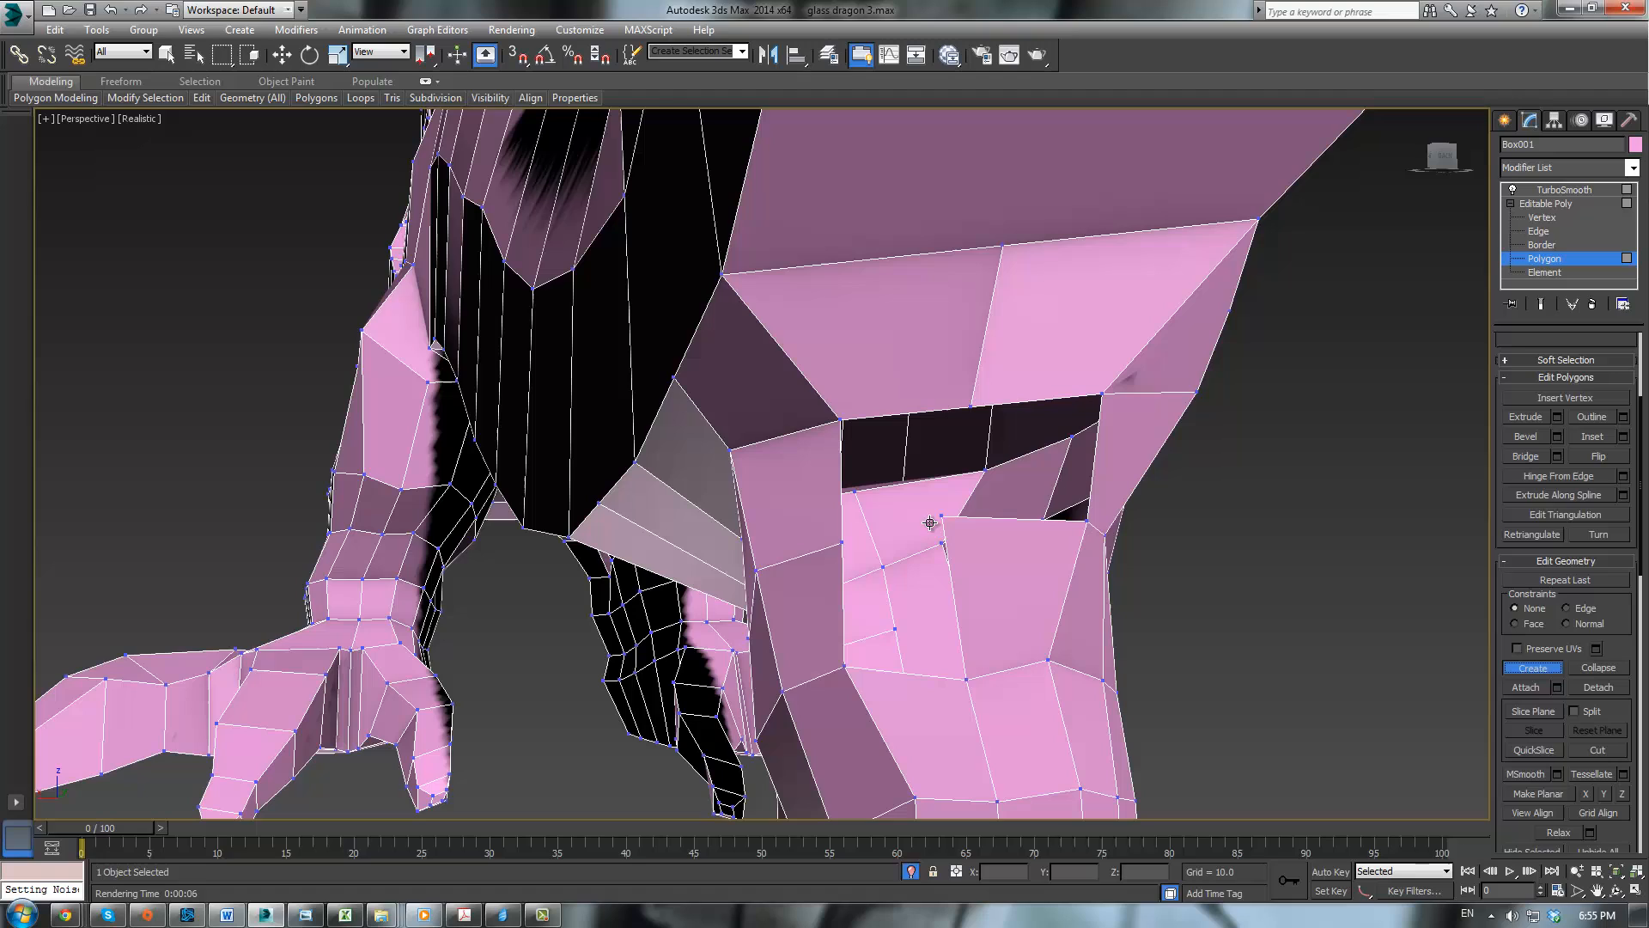
left_click(967, 680)
left_click(845, 665)
left_click(842, 541)
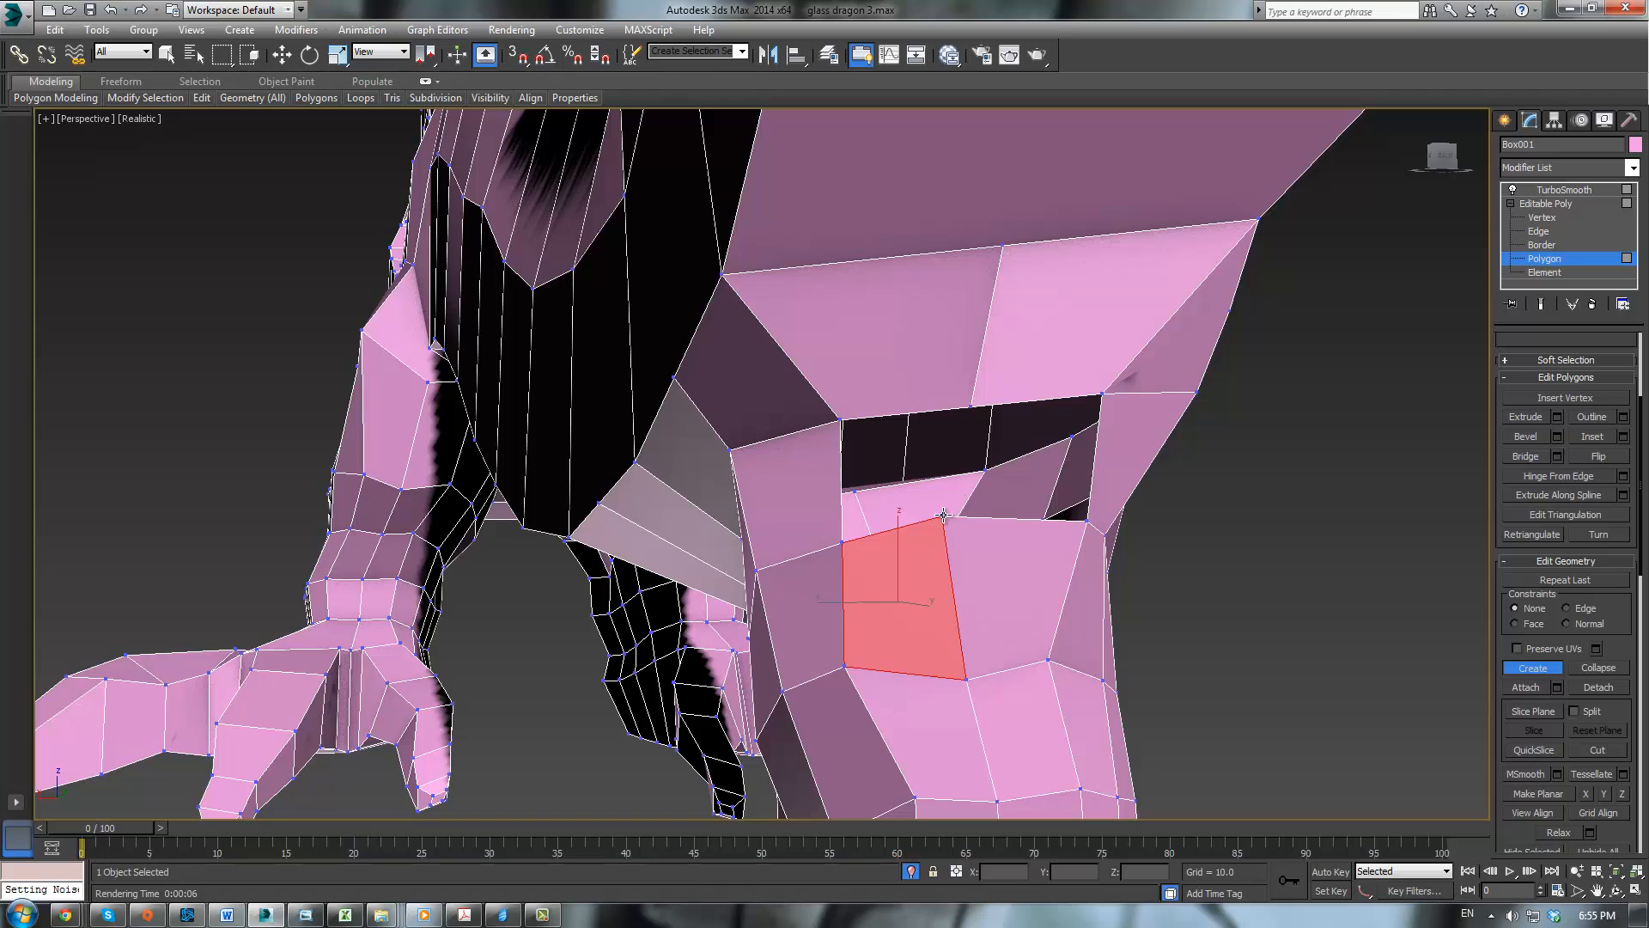
left_click(970, 405)
left_click(841, 419)
left_click(843, 542)
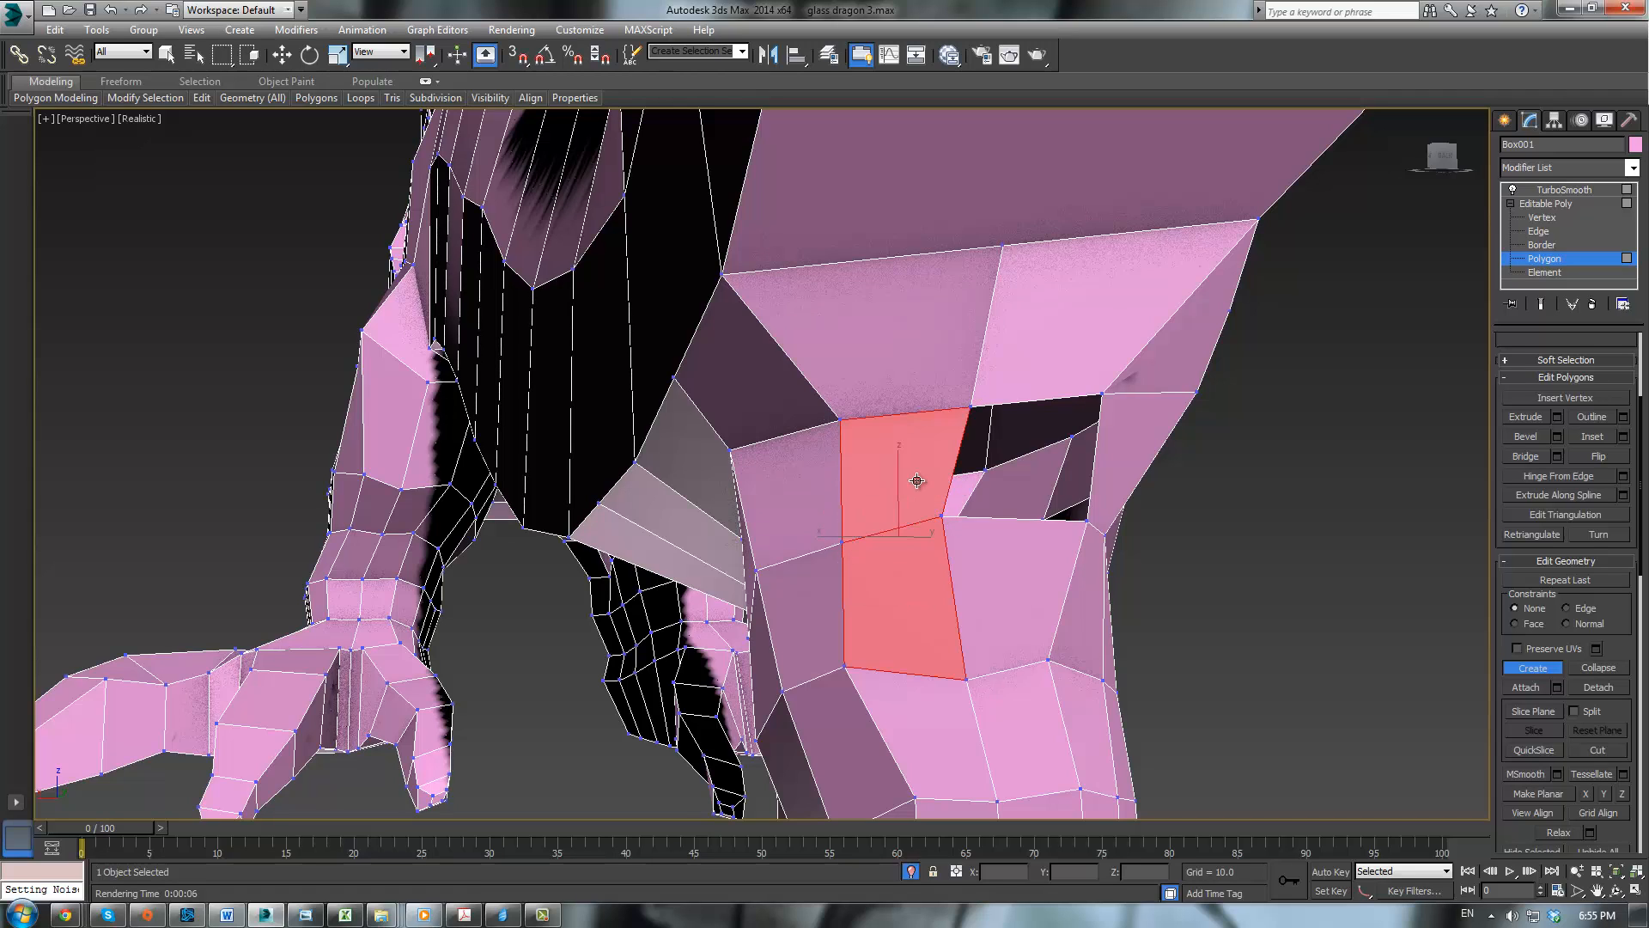
Step: Create a four-sided polygon over the remaining part of the opening between the leg's top edge and the body
left_click(1102, 396)
left_click(1086, 518)
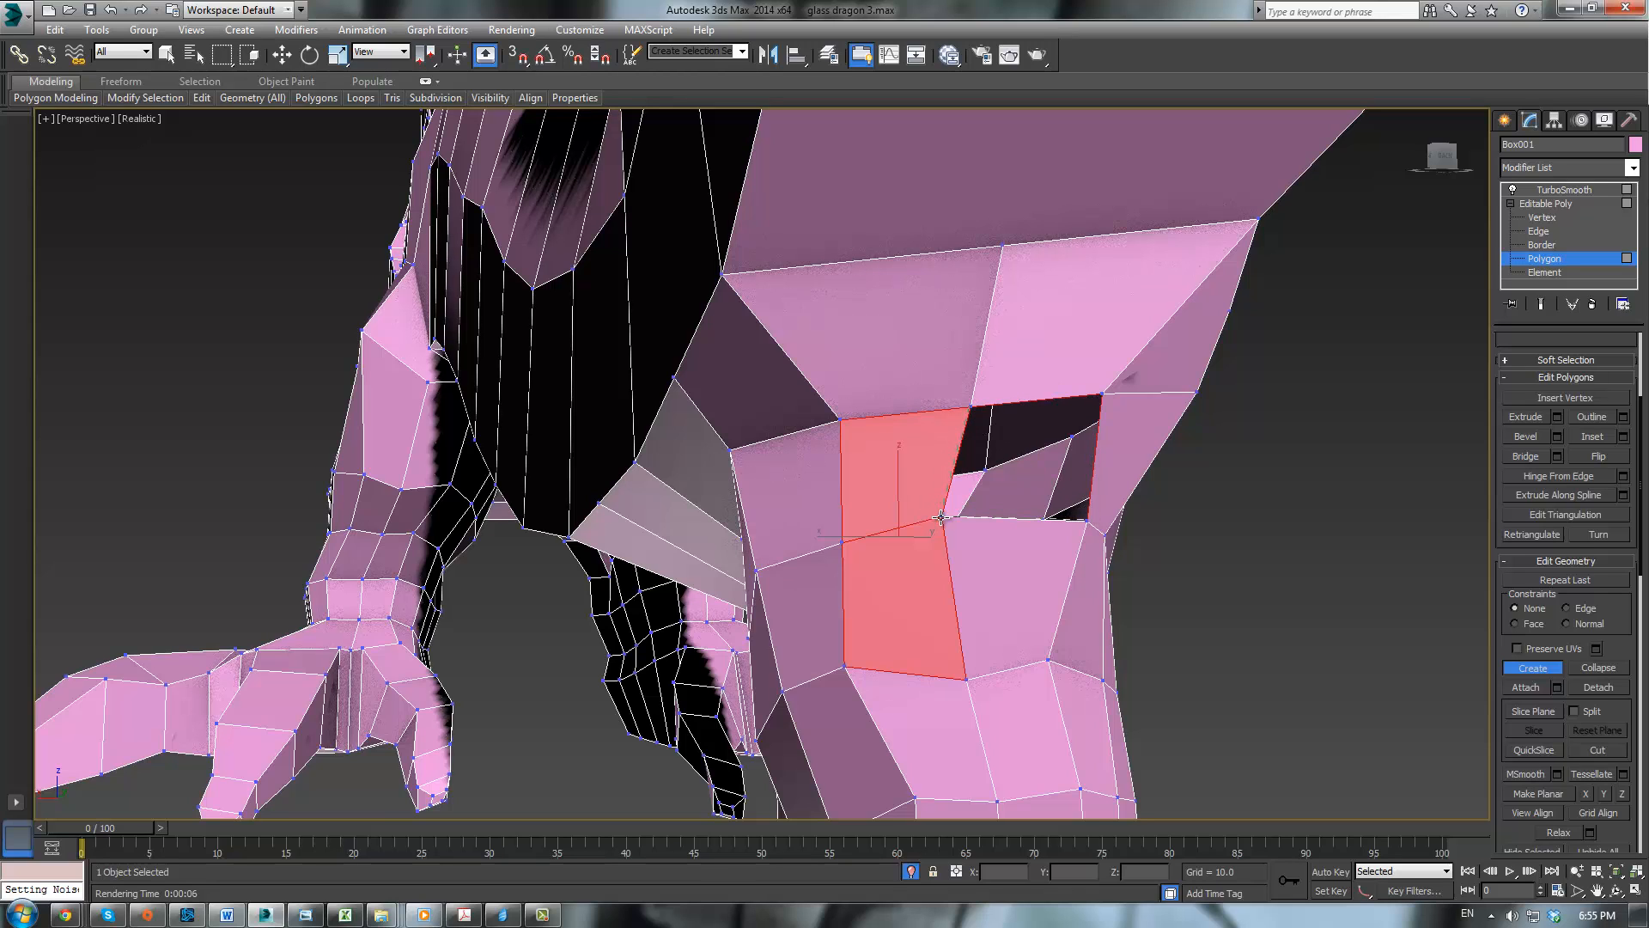
left_click(941, 518)
key("w")
left_click(1277, 563)
middle_click_drag(1278, 563, 873, 573, "alt")
left_click(1519, 667)
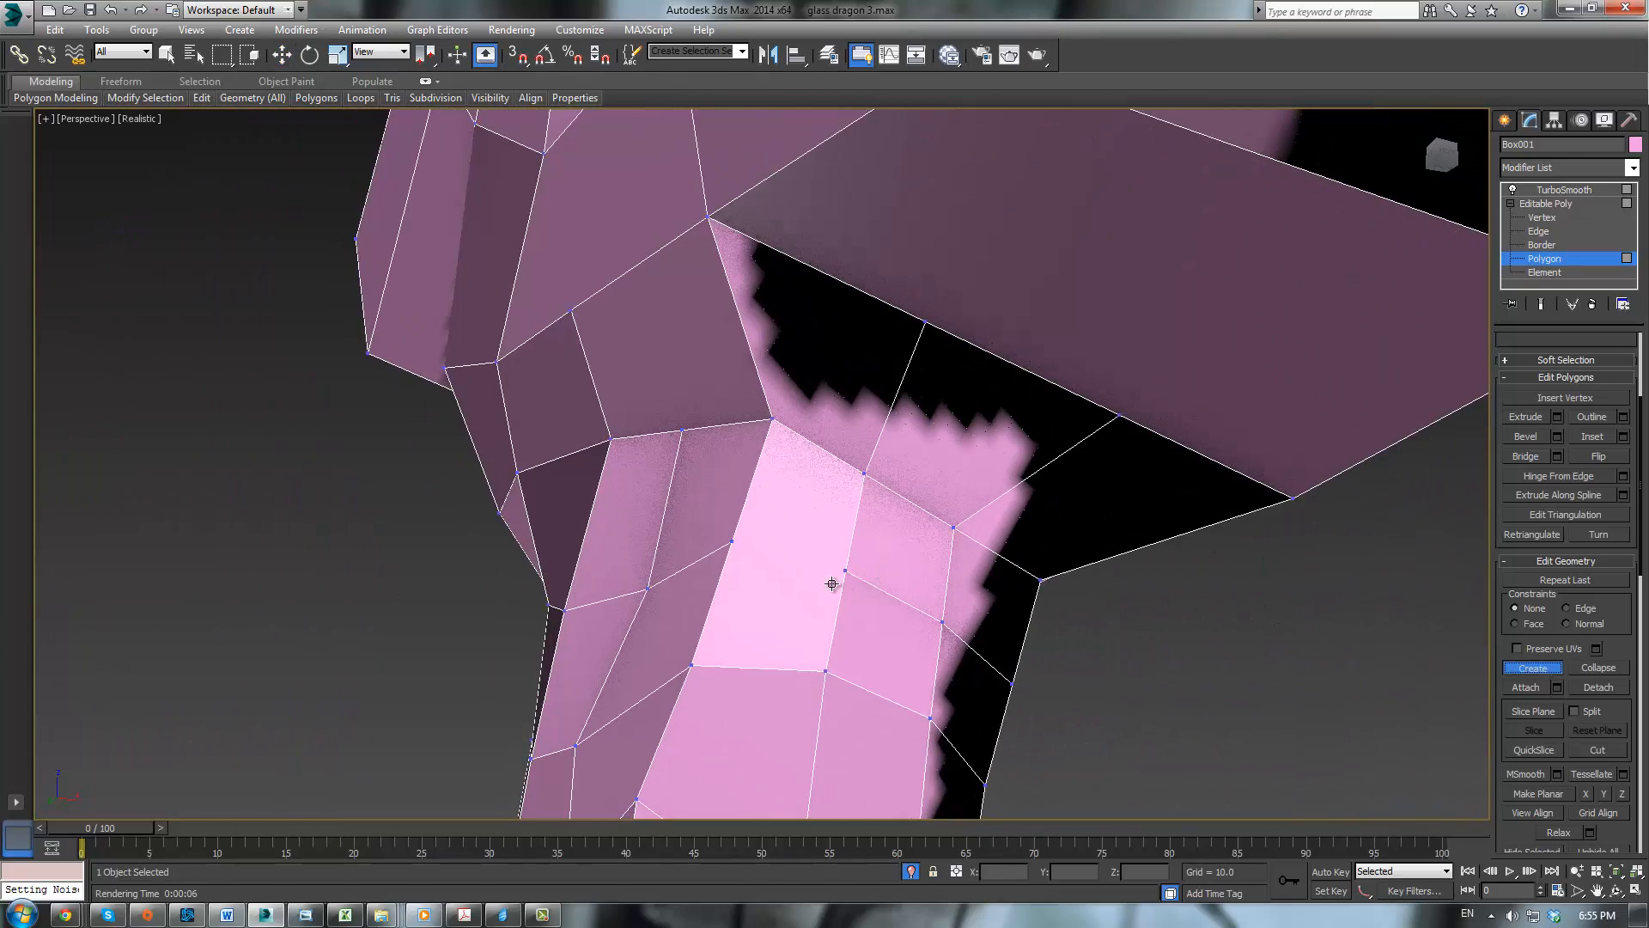
left_click(845, 570)
right_click(825, 671)
Step: Cut an edge across the tall upper leg polygon, joining the two loose vertices on its opposite sides
middle_click_drag(906, 543, 1537, 549, "alt")
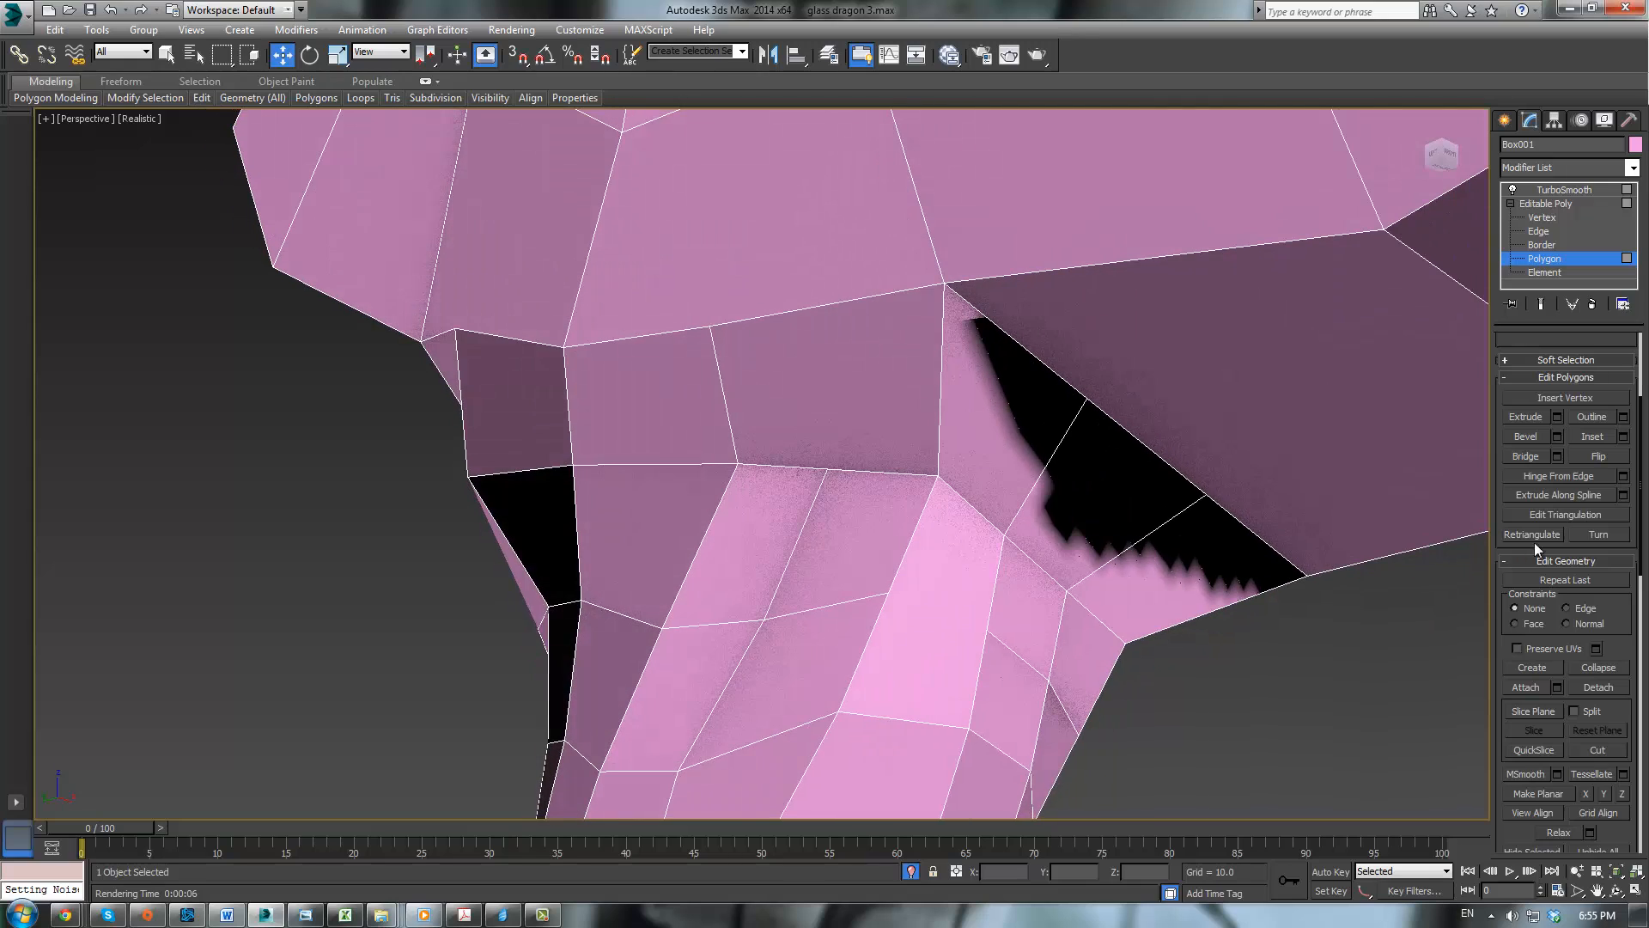
left_click(1598, 750)
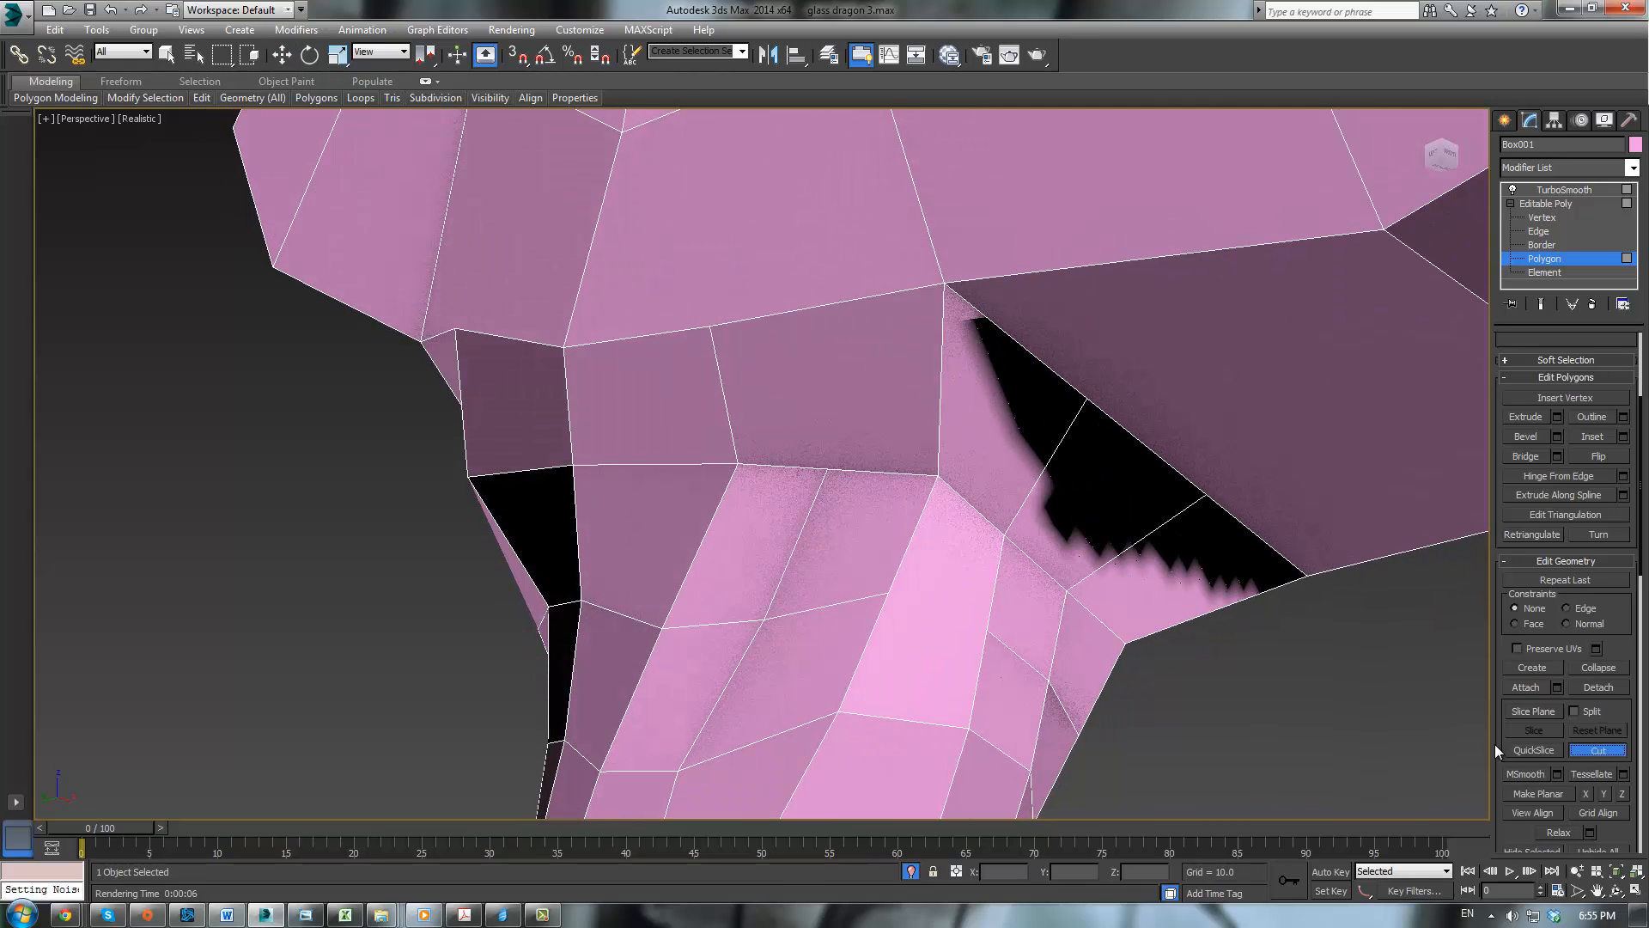
left_click(989, 631)
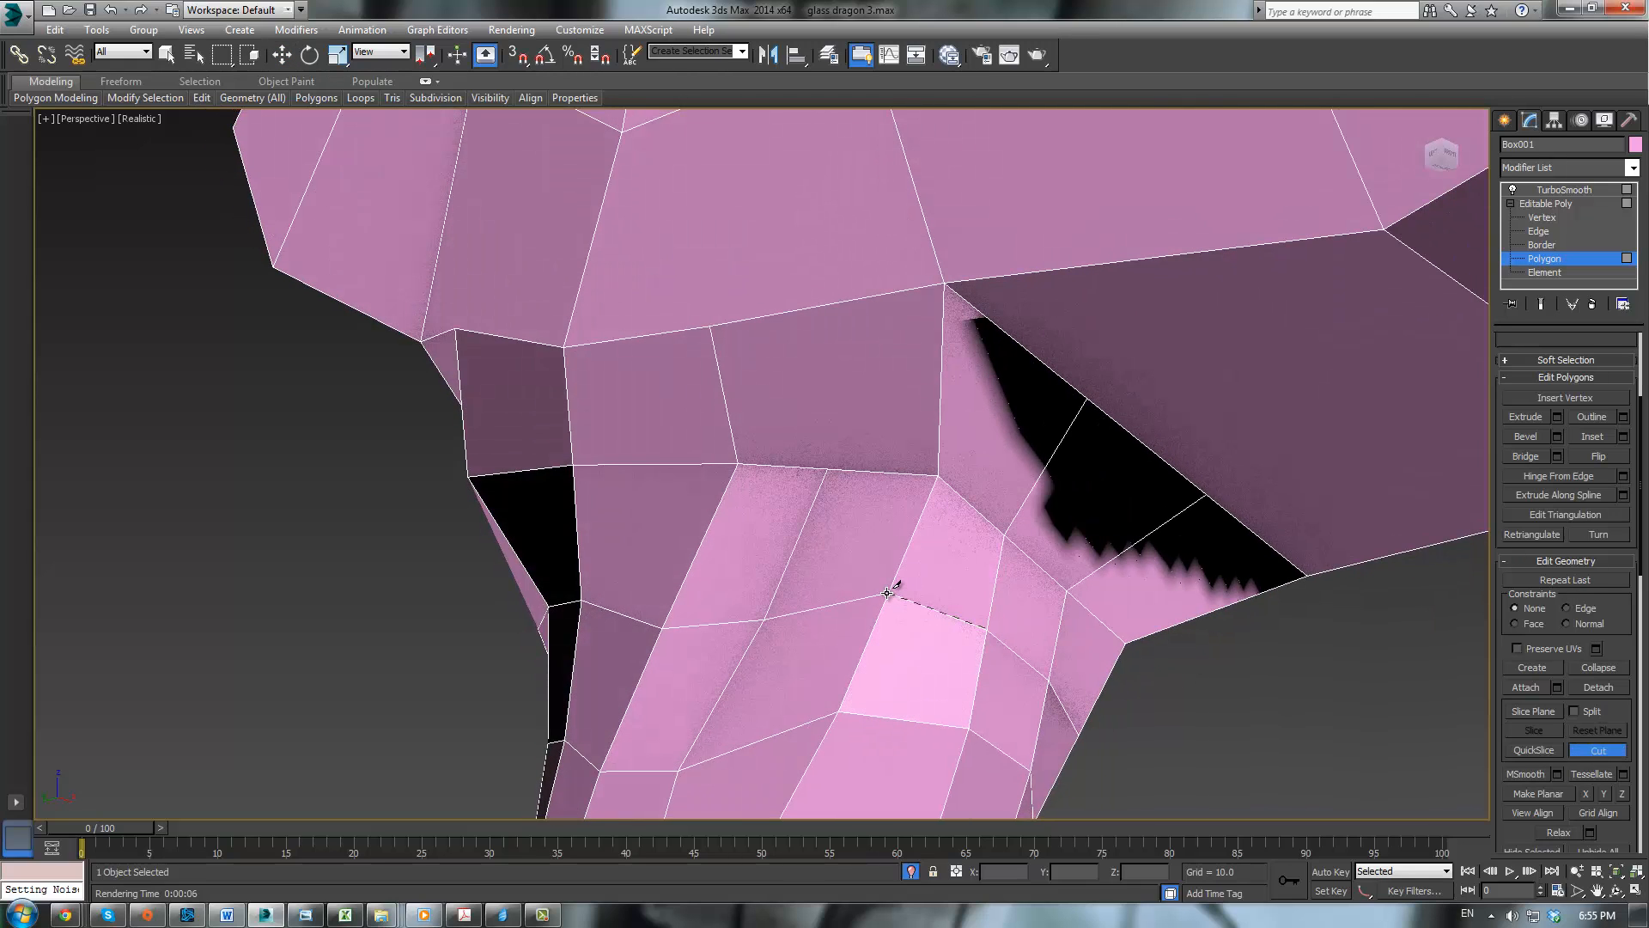
left_click(888, 592)
left_click(1546, 204)
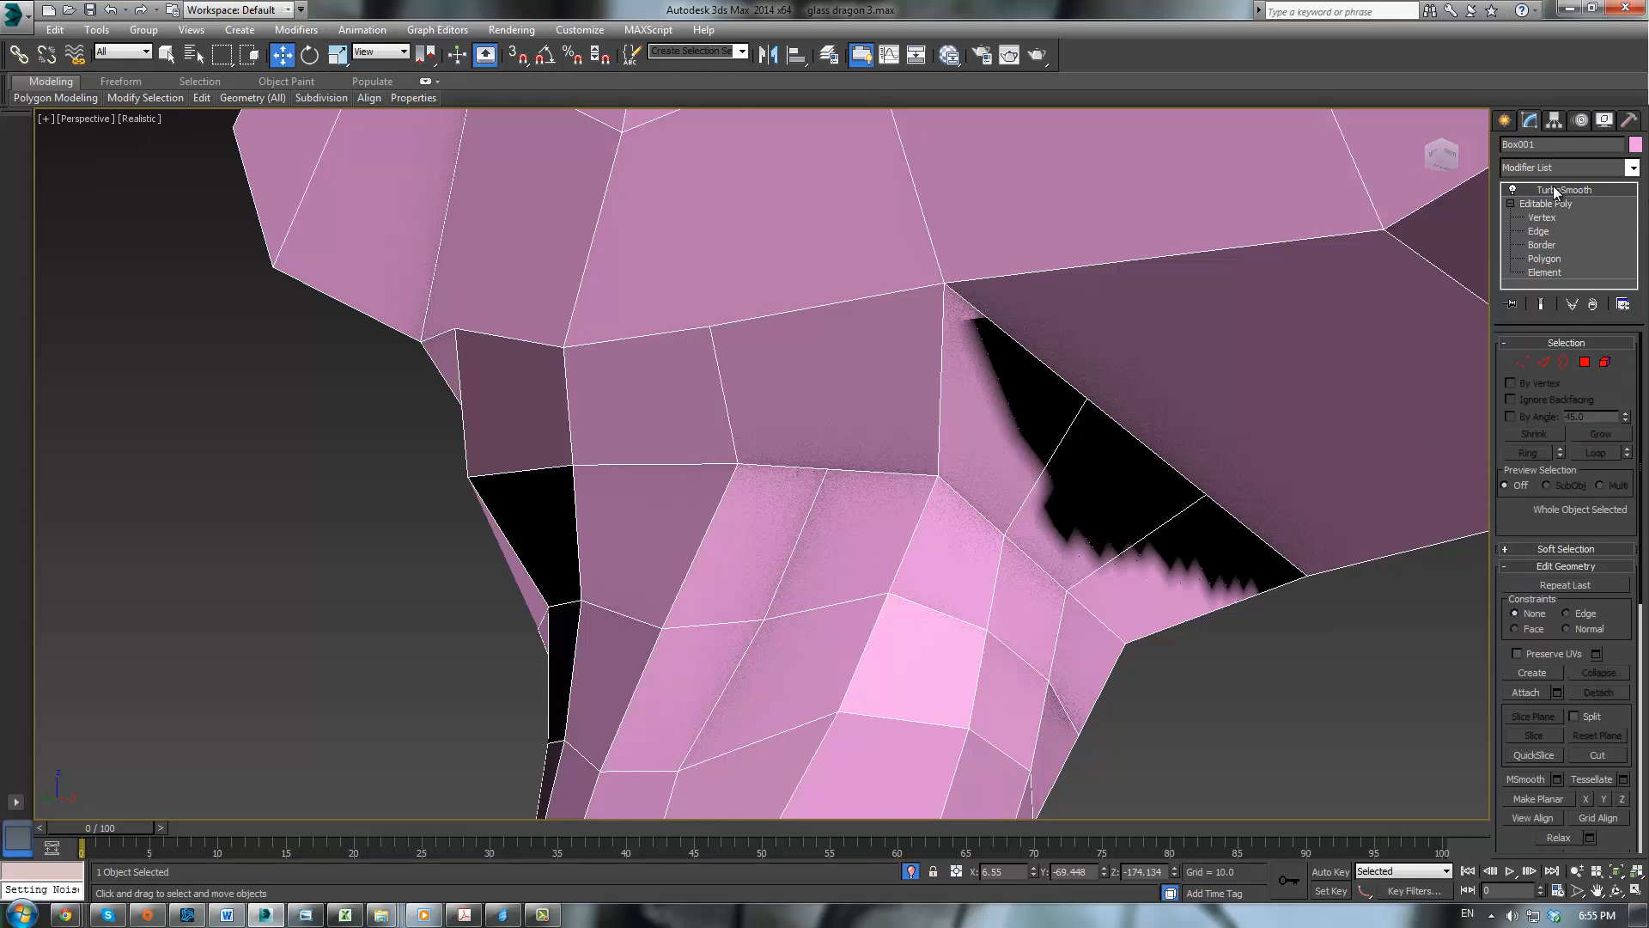
Step: Return to the TurboSmooth level and examine the smoothed join between the front leg and the body
left_click(1564, 189)
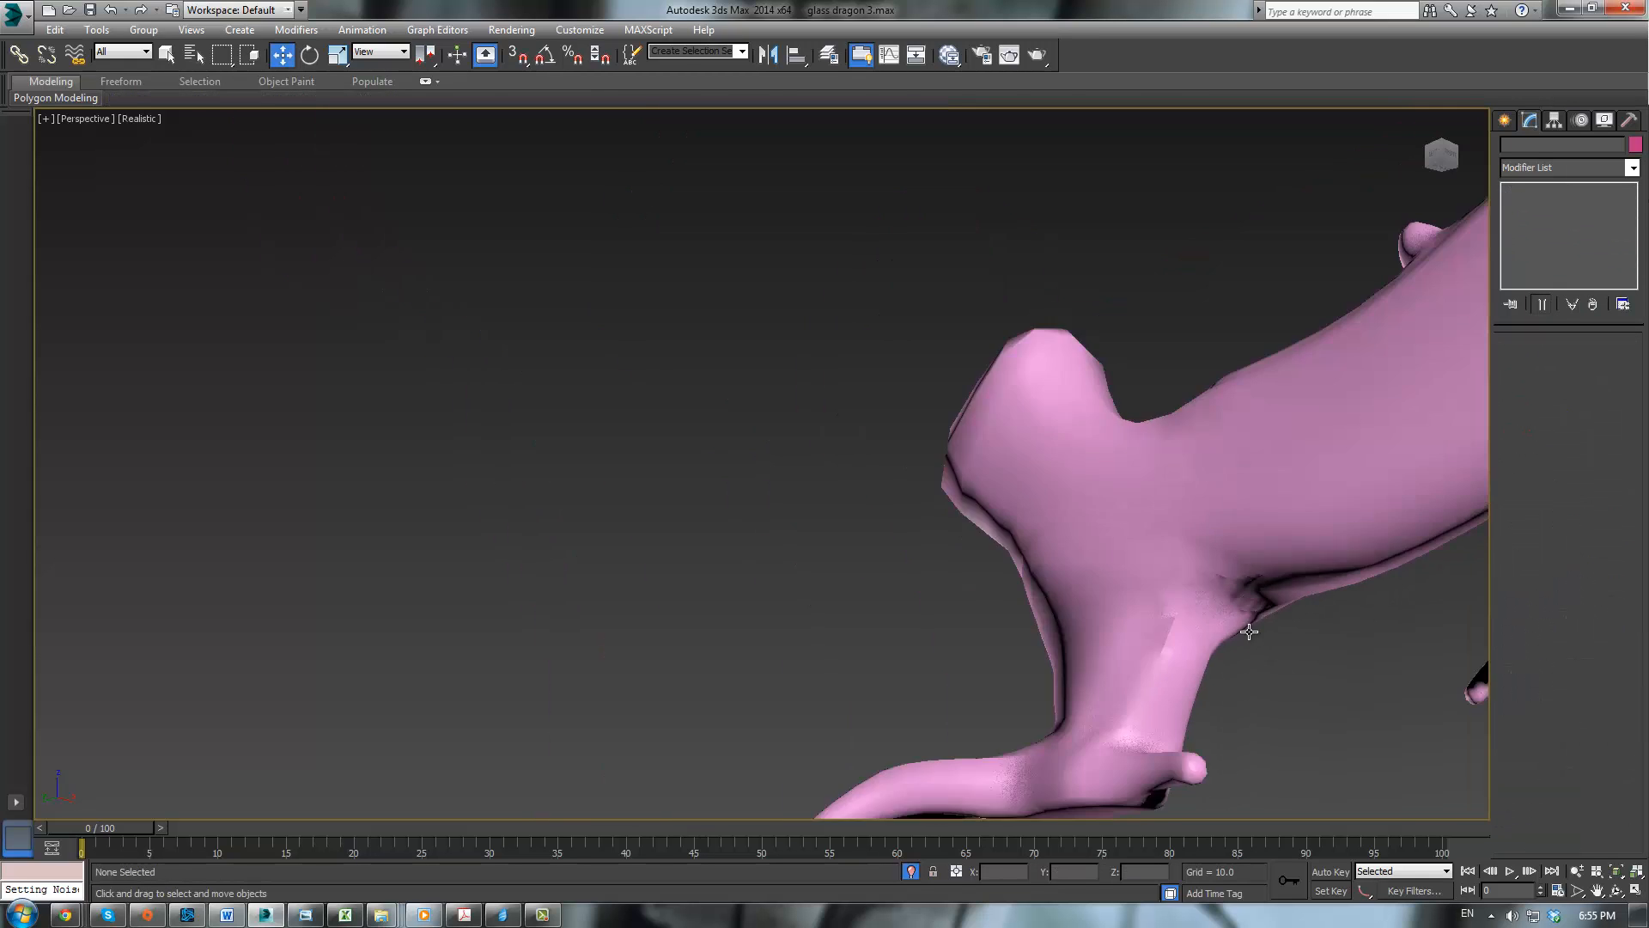
middle_click_drag(1249, 631, 1140, 511, "alt")
left_click(1140, 511)
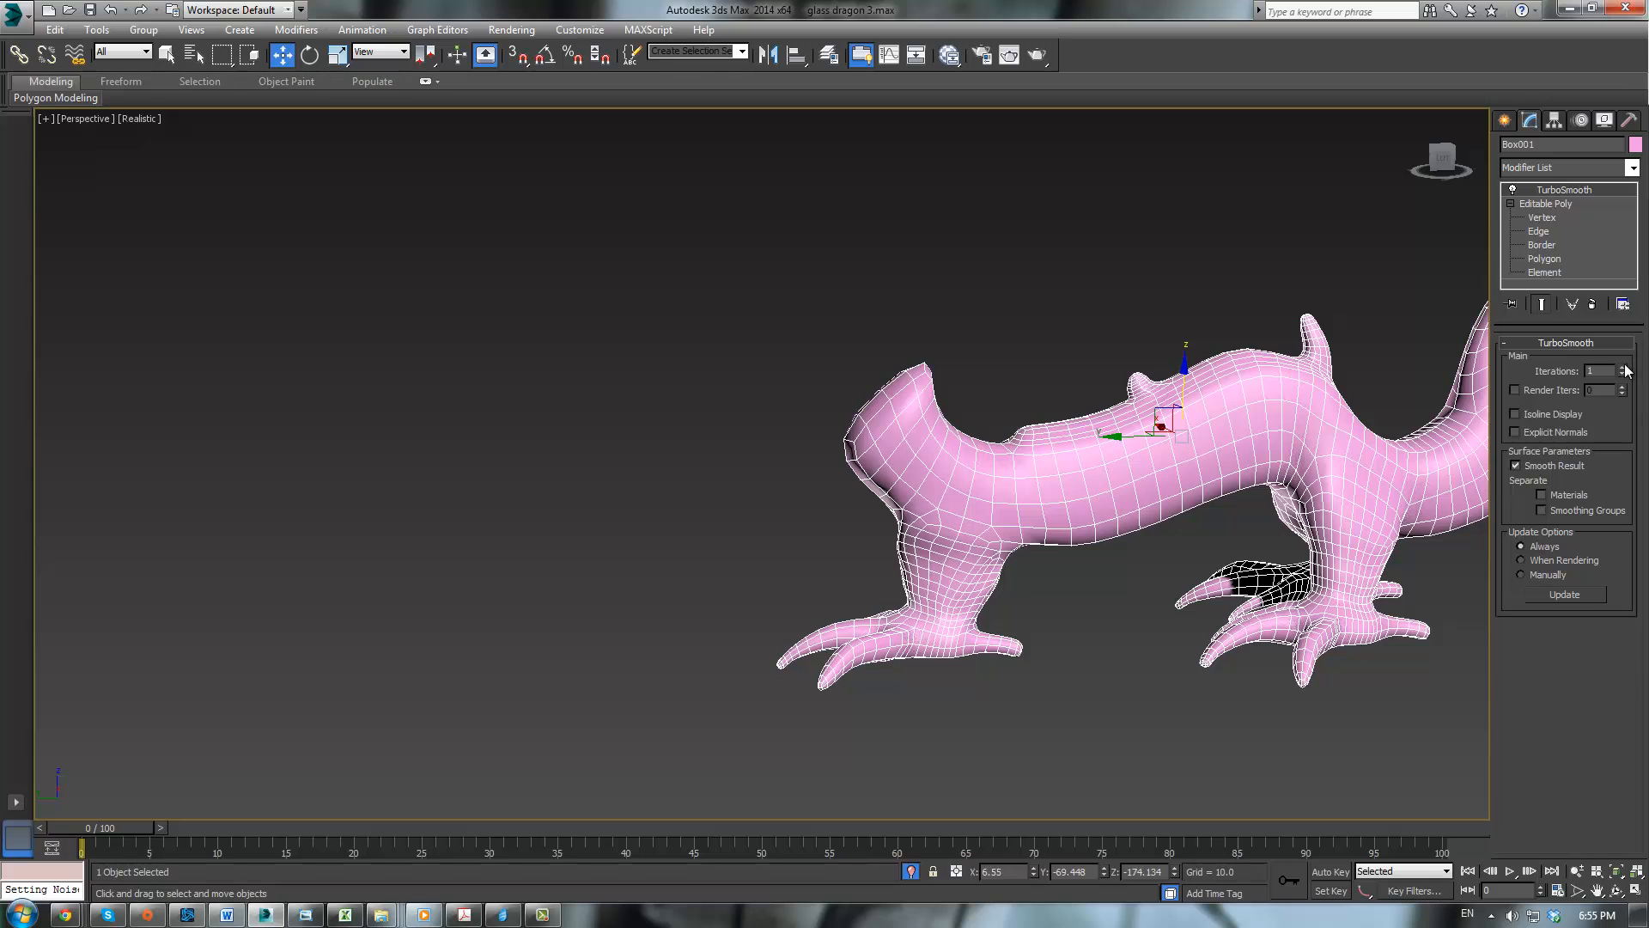
Step: Set the TurboSmooth iterations to 2 and examine the smoothed dragon around the front leg
left_click(1623, 368)
left_click(1132, 601)
middle_click_drag(1131, 601, 1179, 623, "alt")
scroll(1121, 601, "up", 6)
scroll(901, 549, "up", 4)
middle_click_drag(1048, 398, 898, 541)
left_click(897, 481)
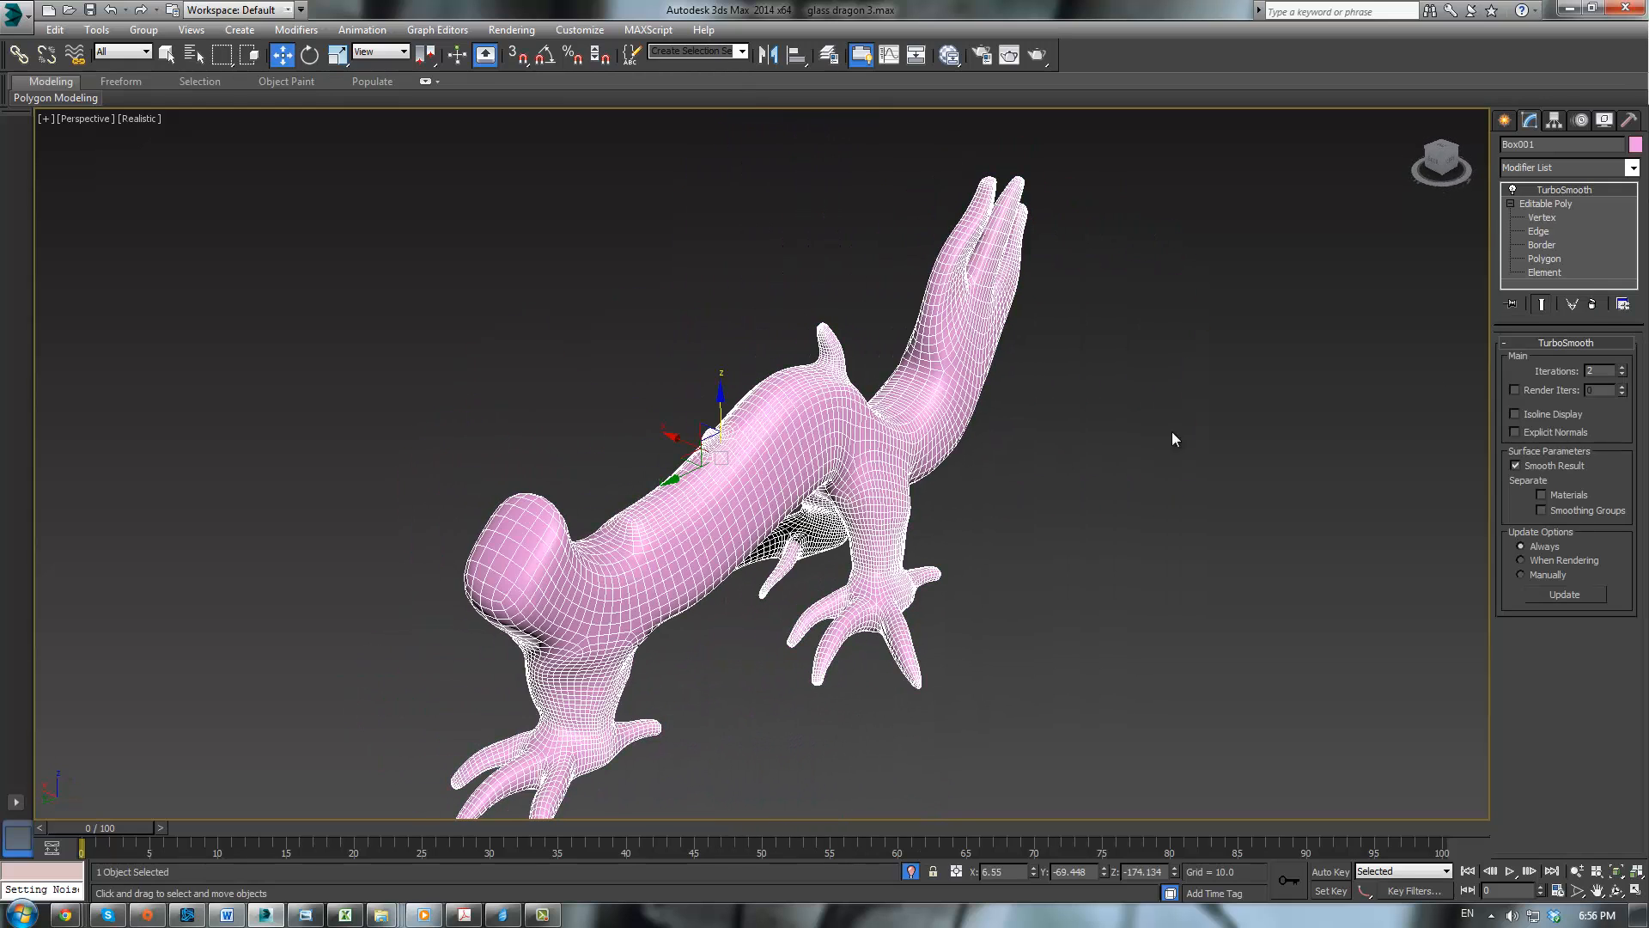
Step: Cut an edge from the loose vertex on the outer leg's top row up to the body seam
left_click(1540, 244)
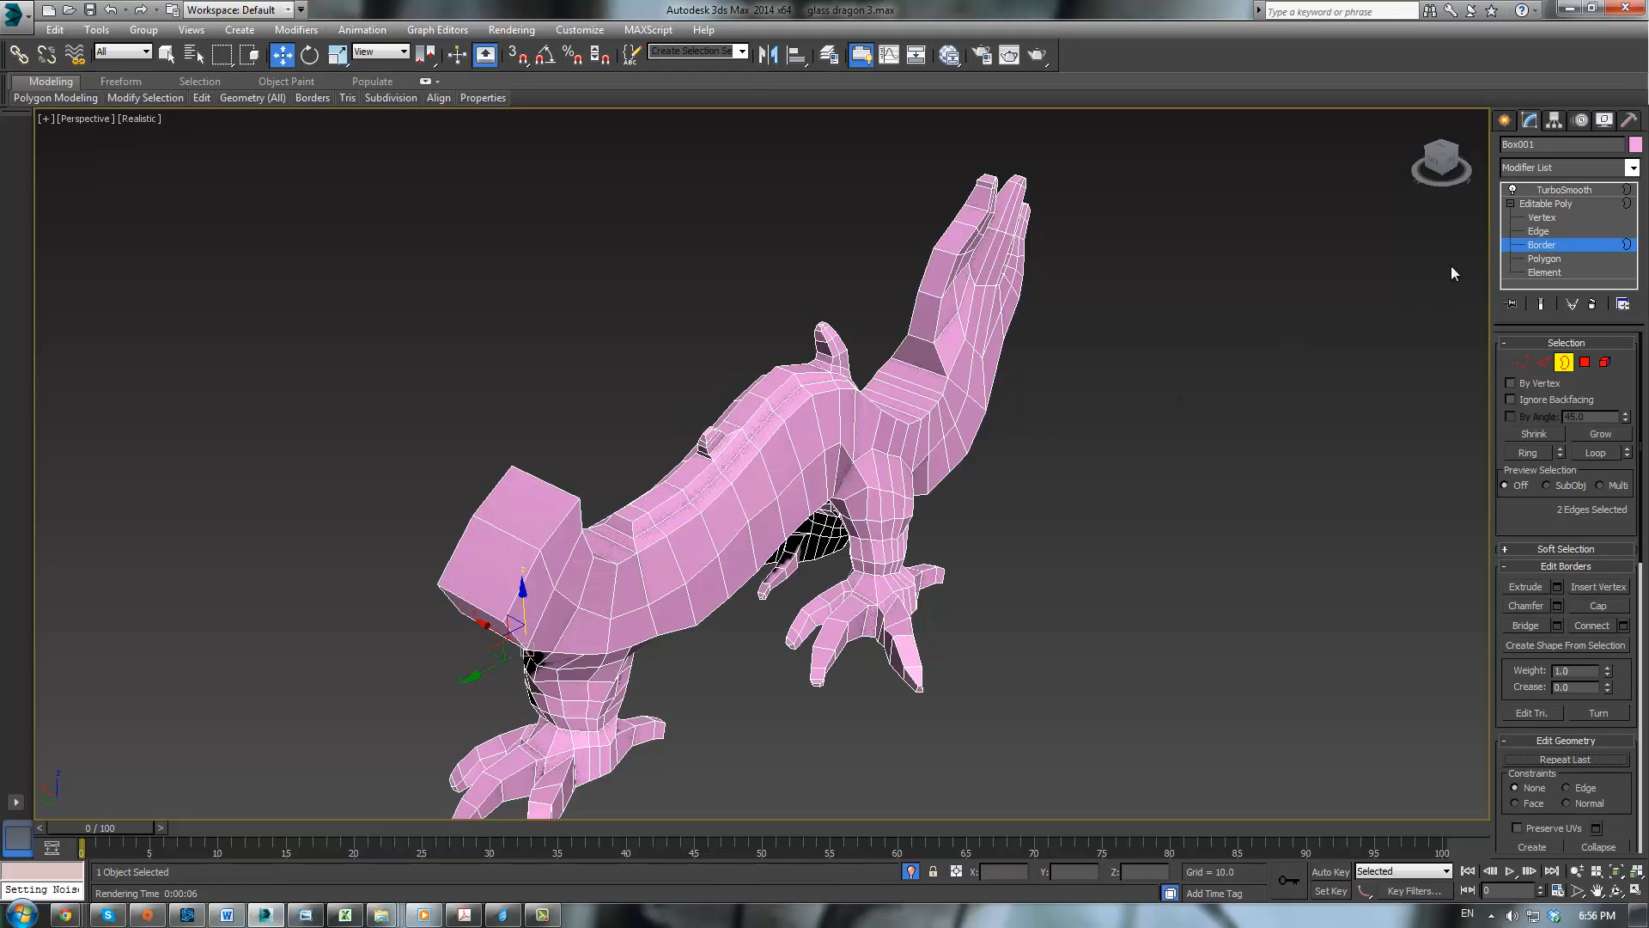
left_click(1529, 232)
middle_click_drag(756, 489, 572, 609, "alt")
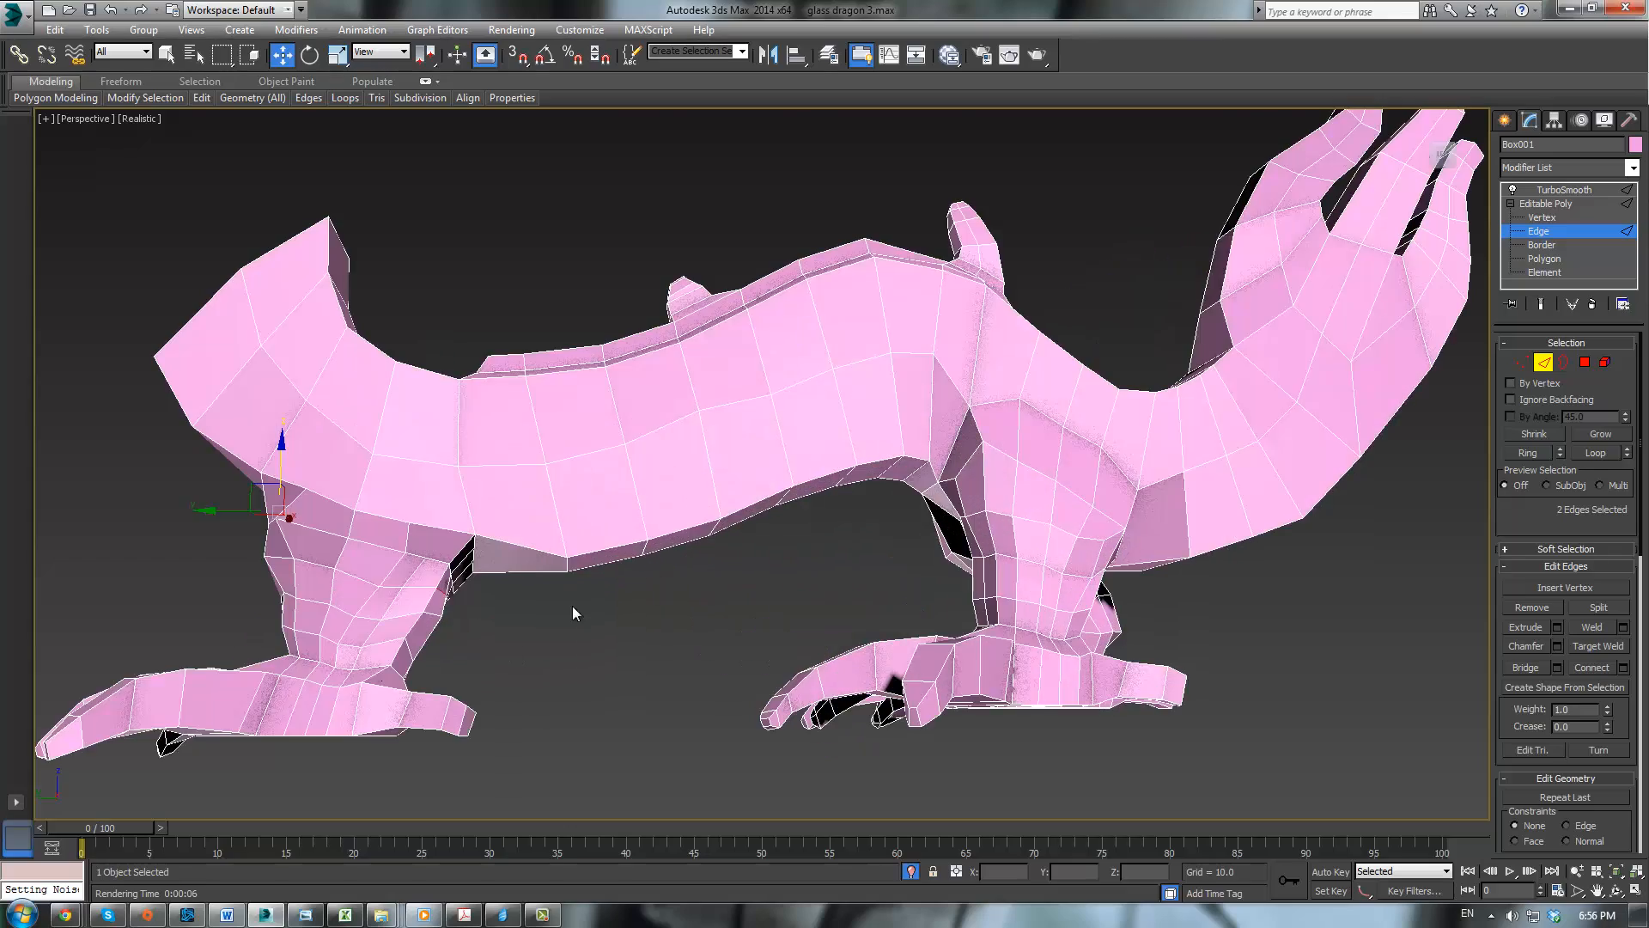
scroll(584, 601, "up", 10)
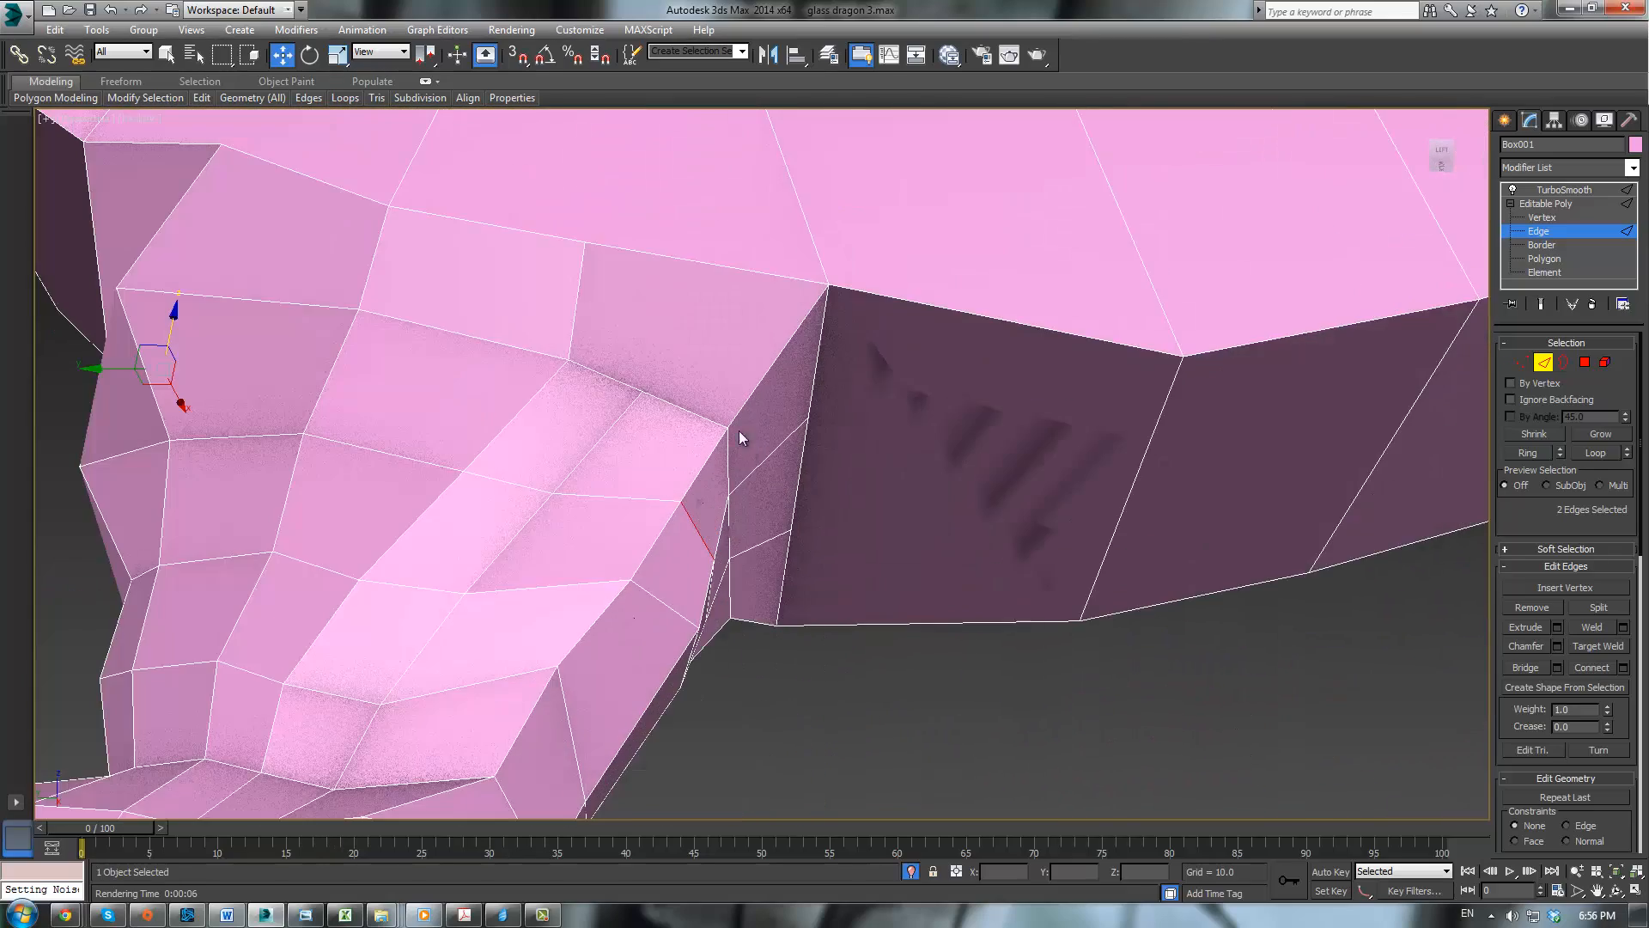
middle_click_drag(739, 430, 848, 575)
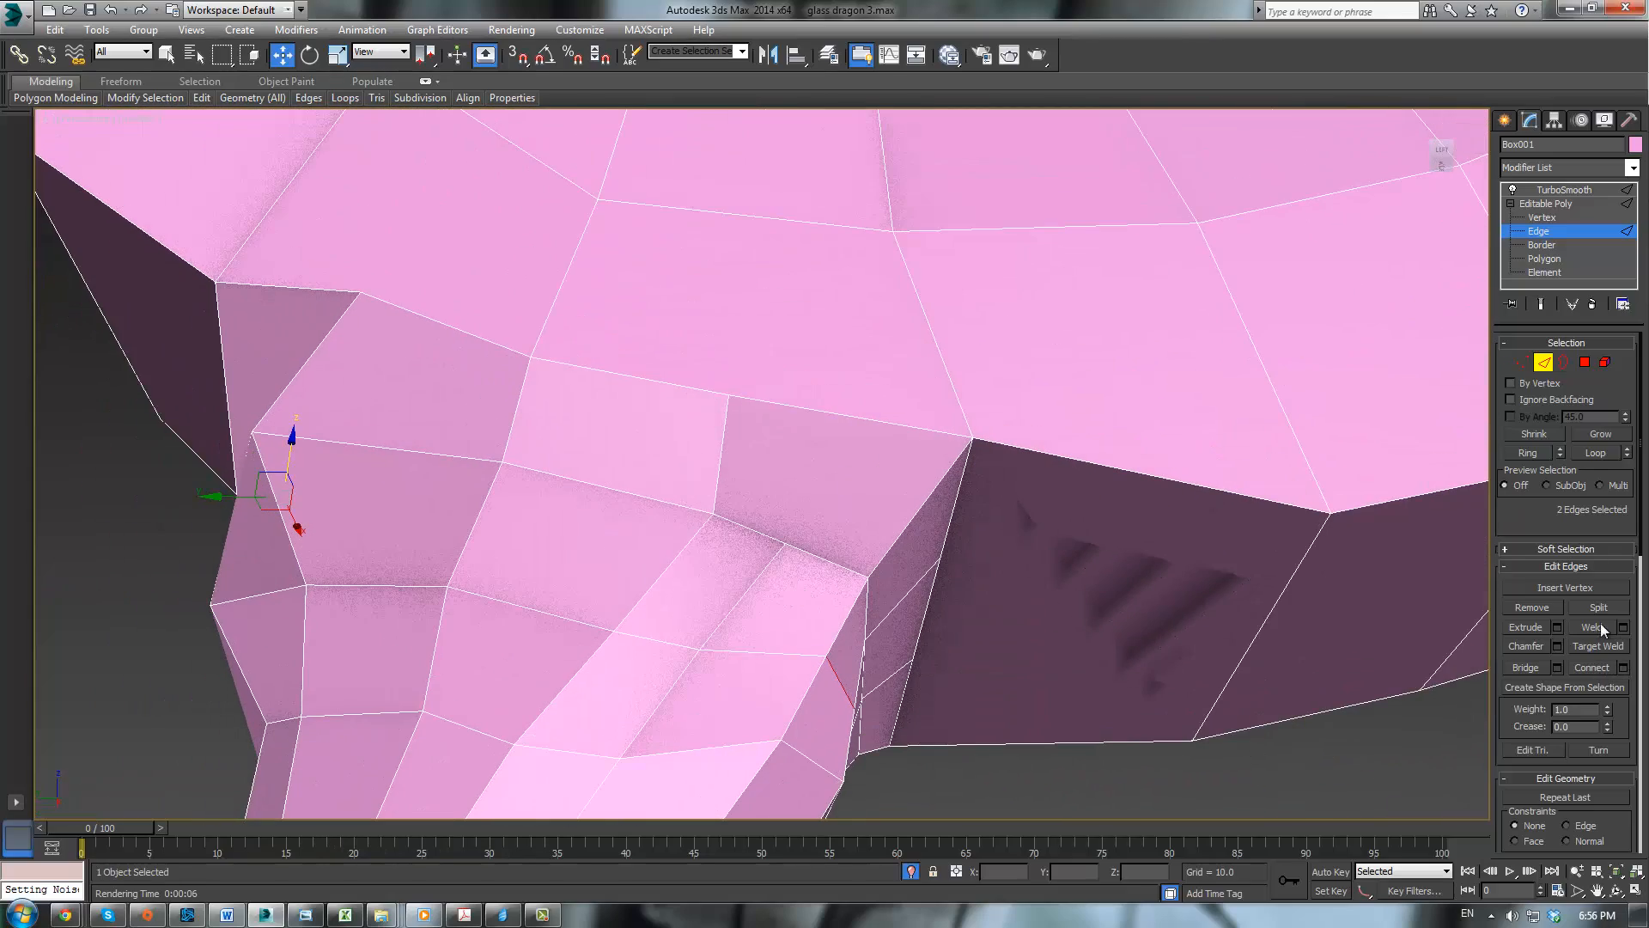
left_click_drag(1616, 711, 1618, 556)
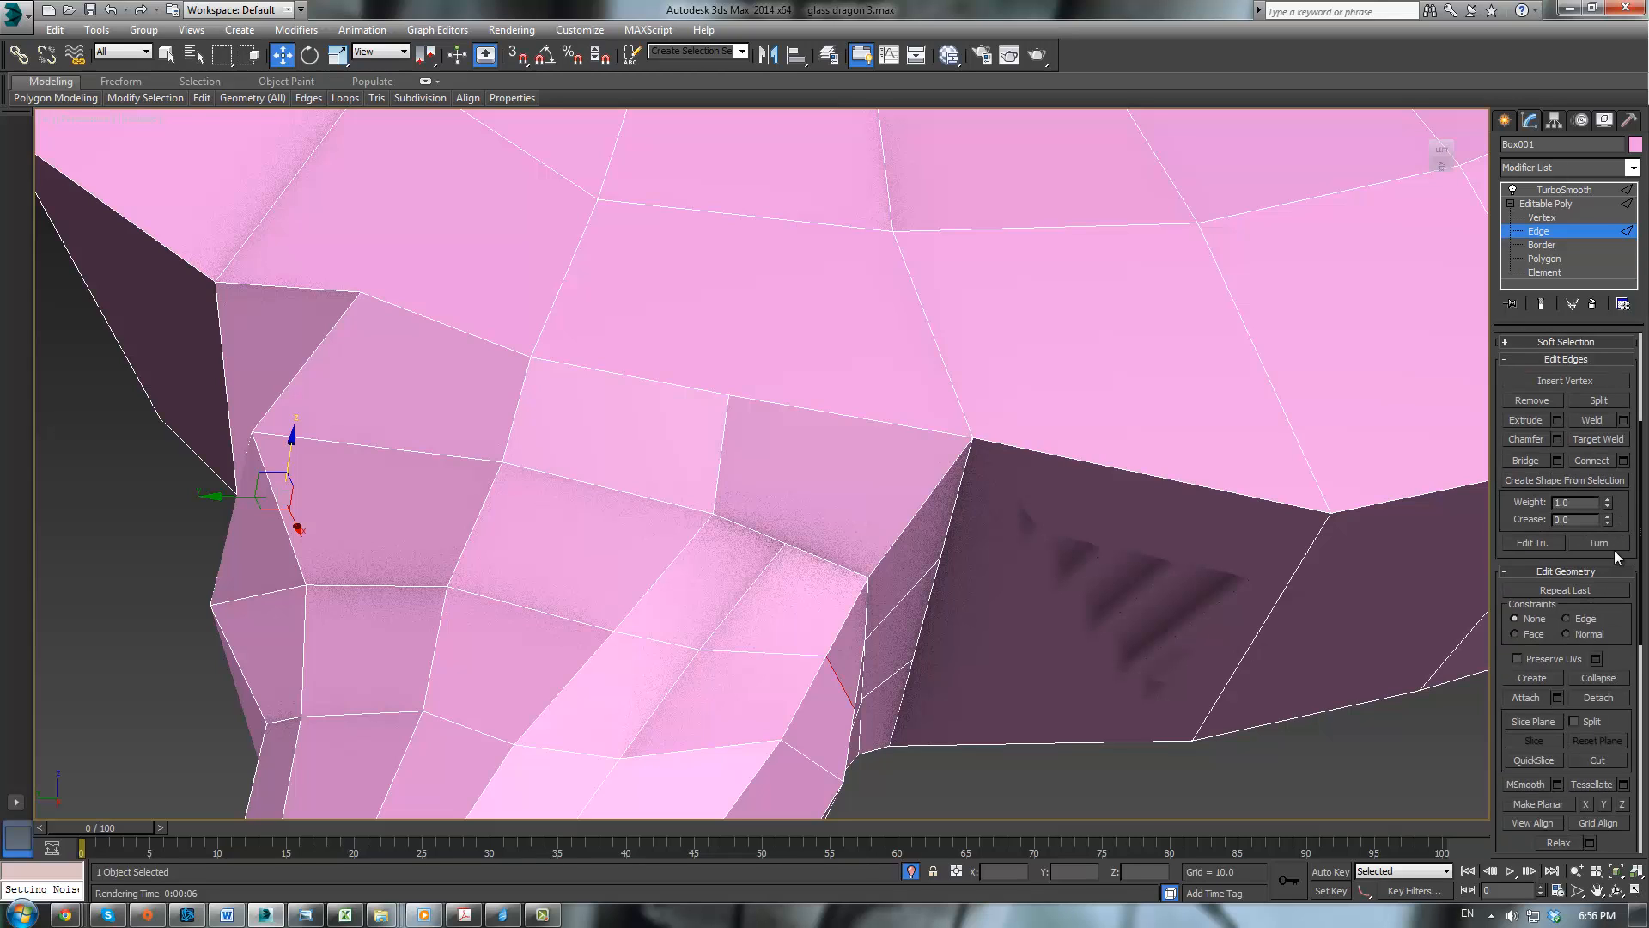
left_click(1597, 760)
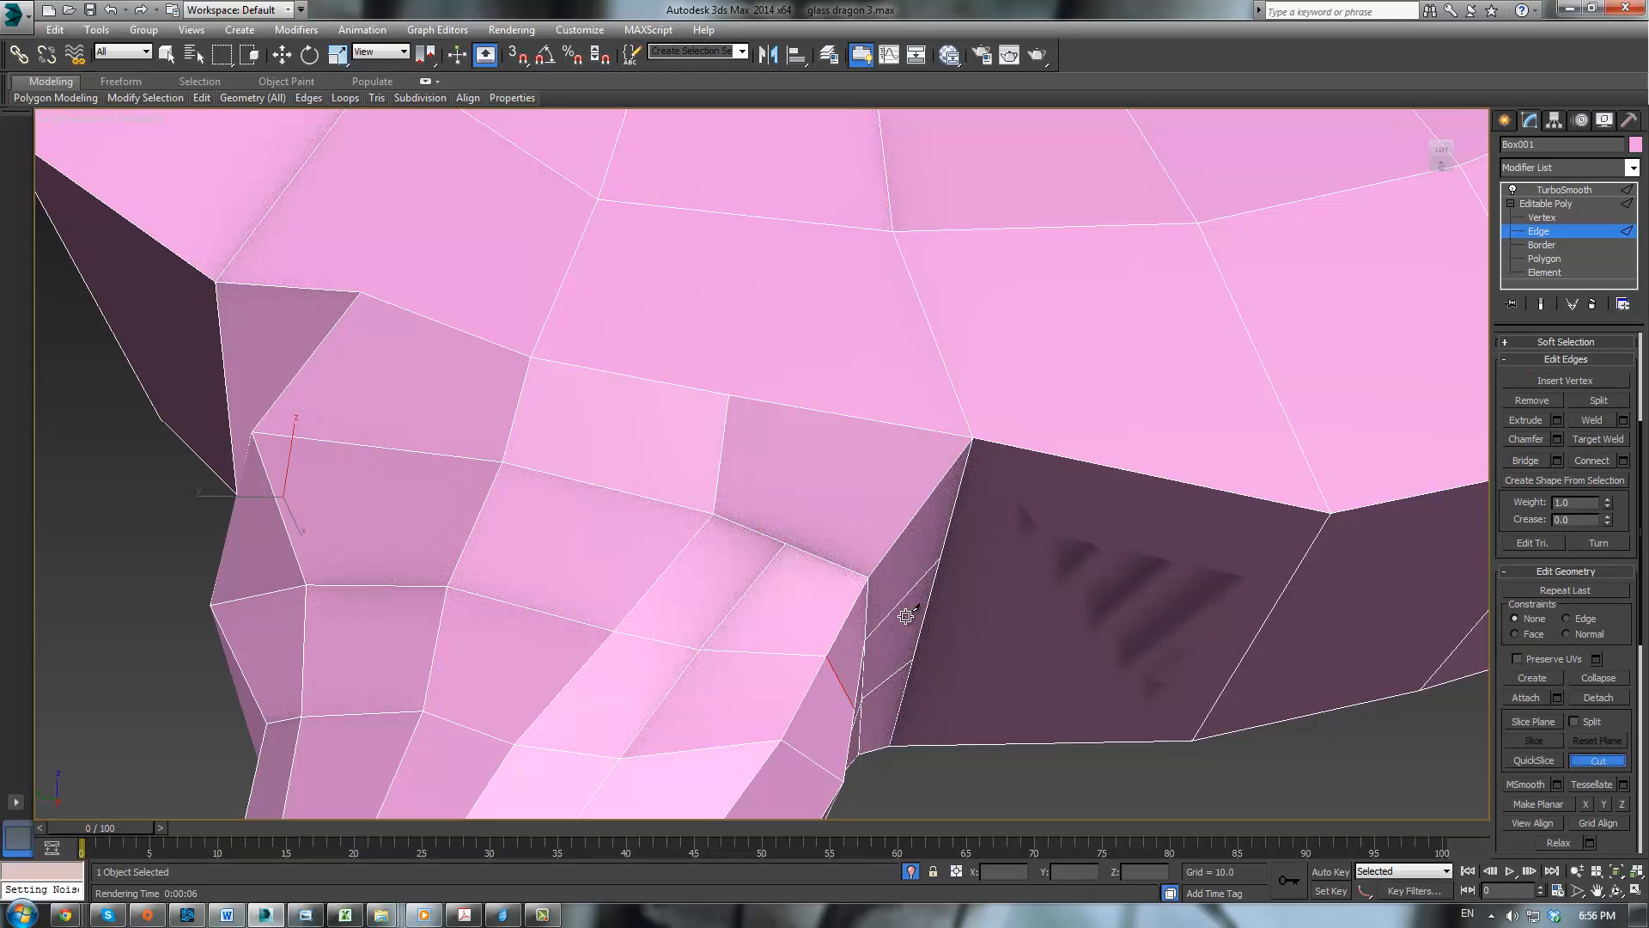
left_click(784, 543)
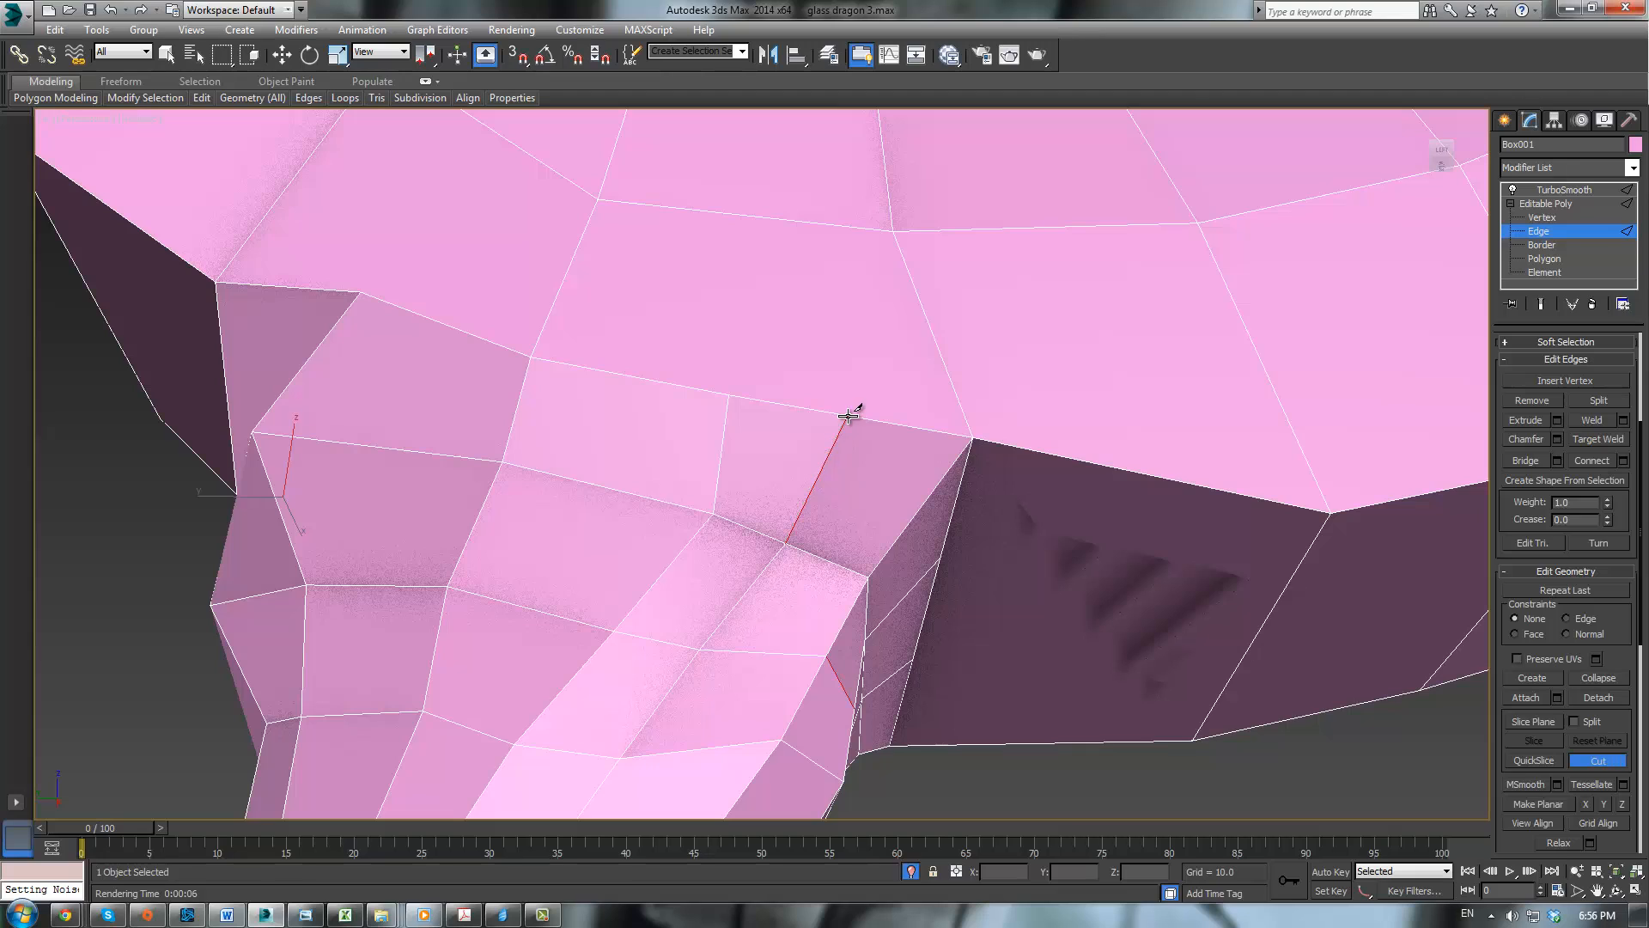
left_click(848, 416)
Step: Move the leg vertex next to the new cut and the seam vertex above it forward to even out the polygon spacing
left_click(1542, 218)
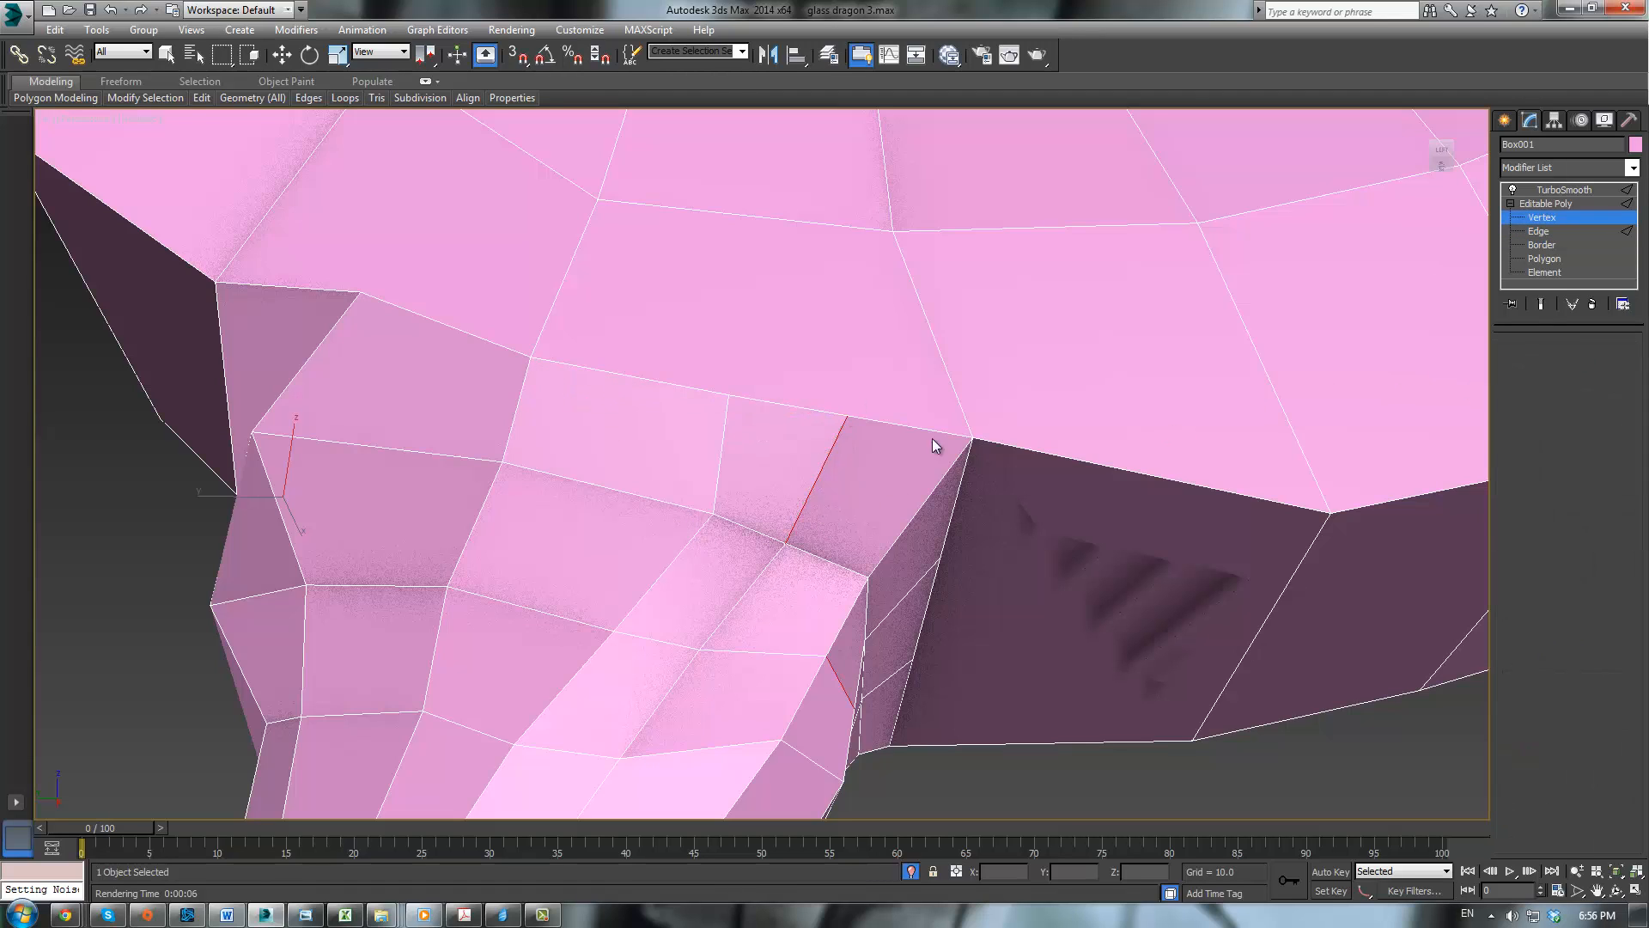
key("w")
left_click(711, 513)
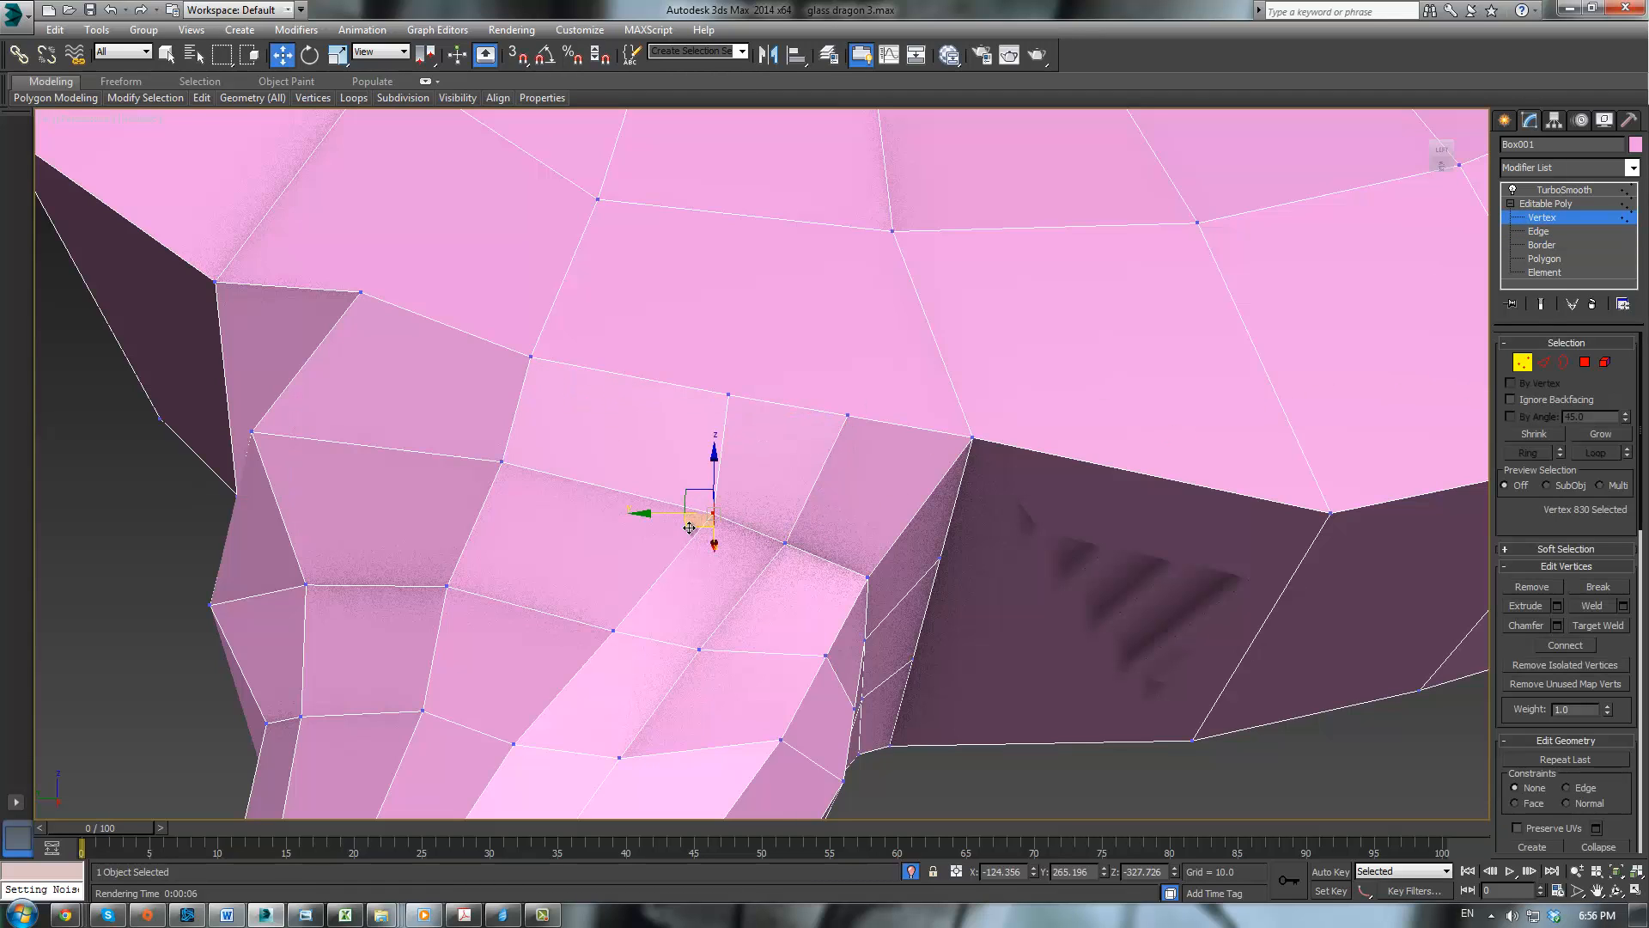
left_click_drag(690, 527, 627, 508)
left_click(728, 395)
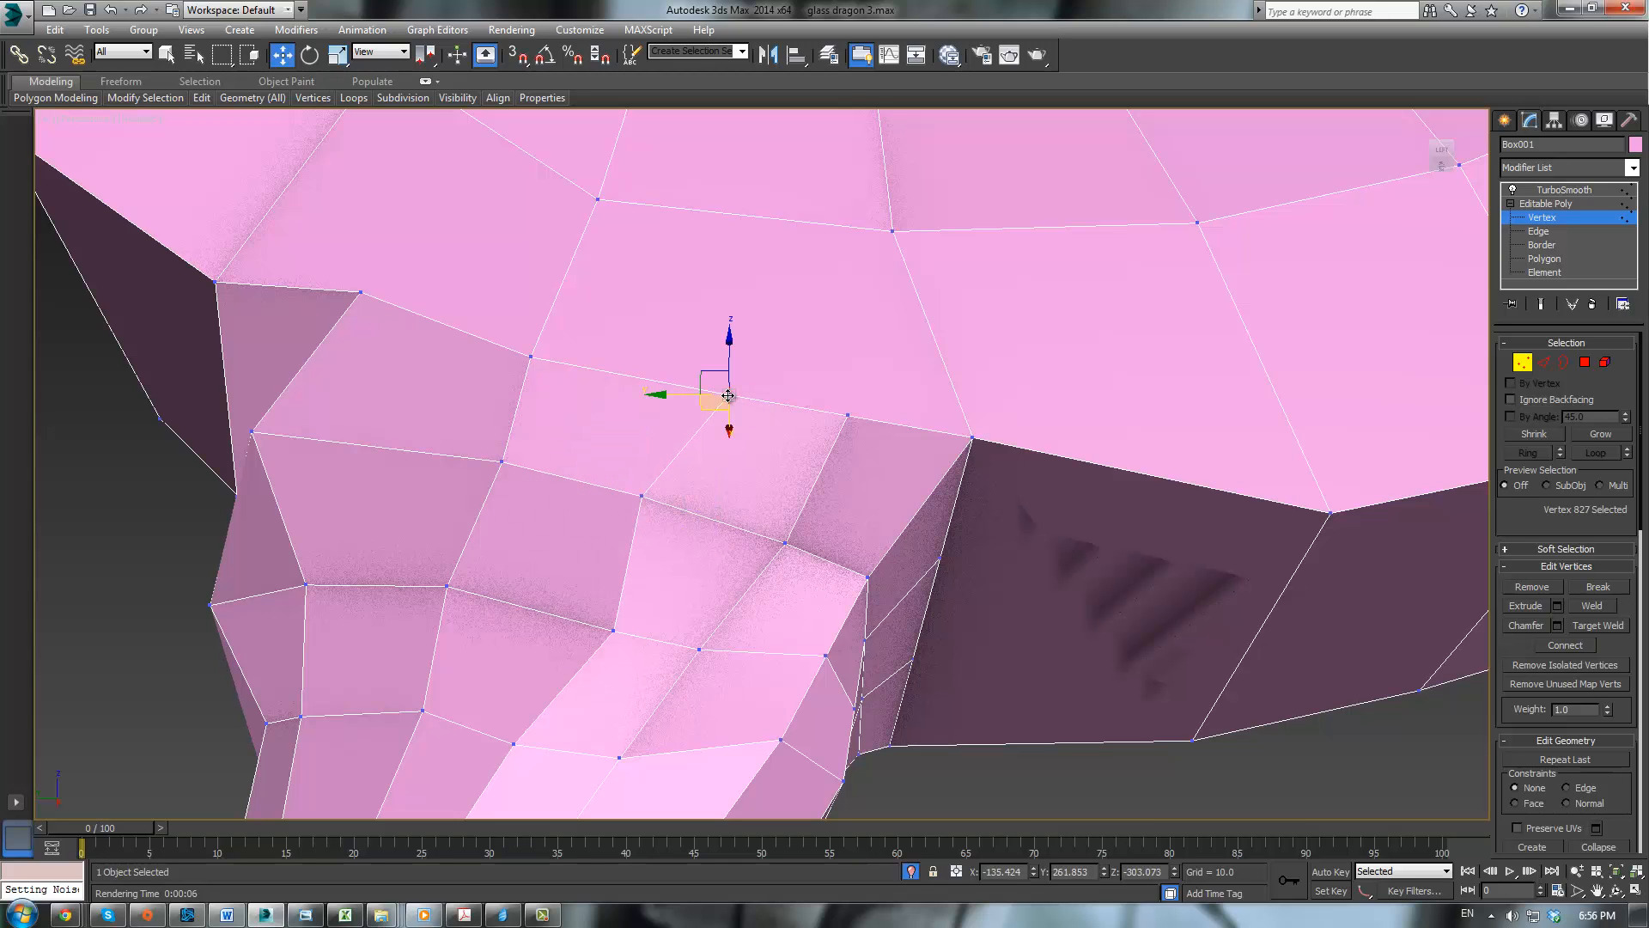
left_click_drag(697, 415, 648, 352)
Step: Refine the moved seam vertex's position from other angles so it follows the body's surface
middle_click_drag(755, 318, 752, 376, "alt")
middle_click_drag(707, 625, 563, 627, "alt")
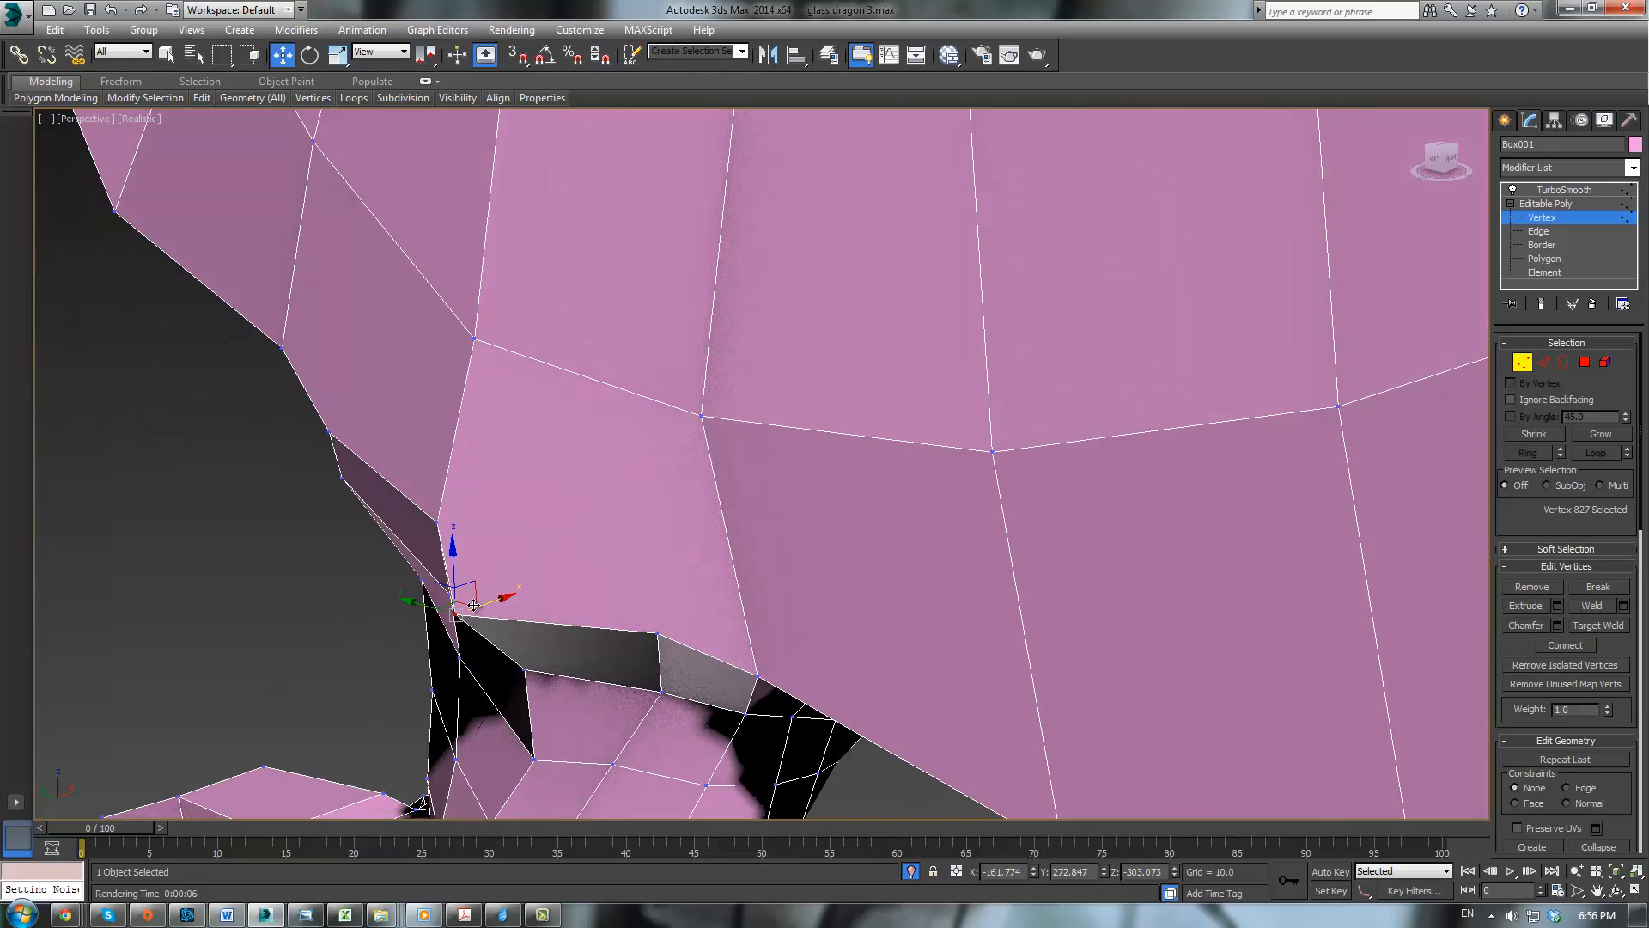
left_click_drag(491, 603, 646, 505)
key("l")
left_click_drag(717, 430, 645, 425)
middle_click_drag(645, 424, 713, 514, "alt")
scroll(714, 449, "down", 5)
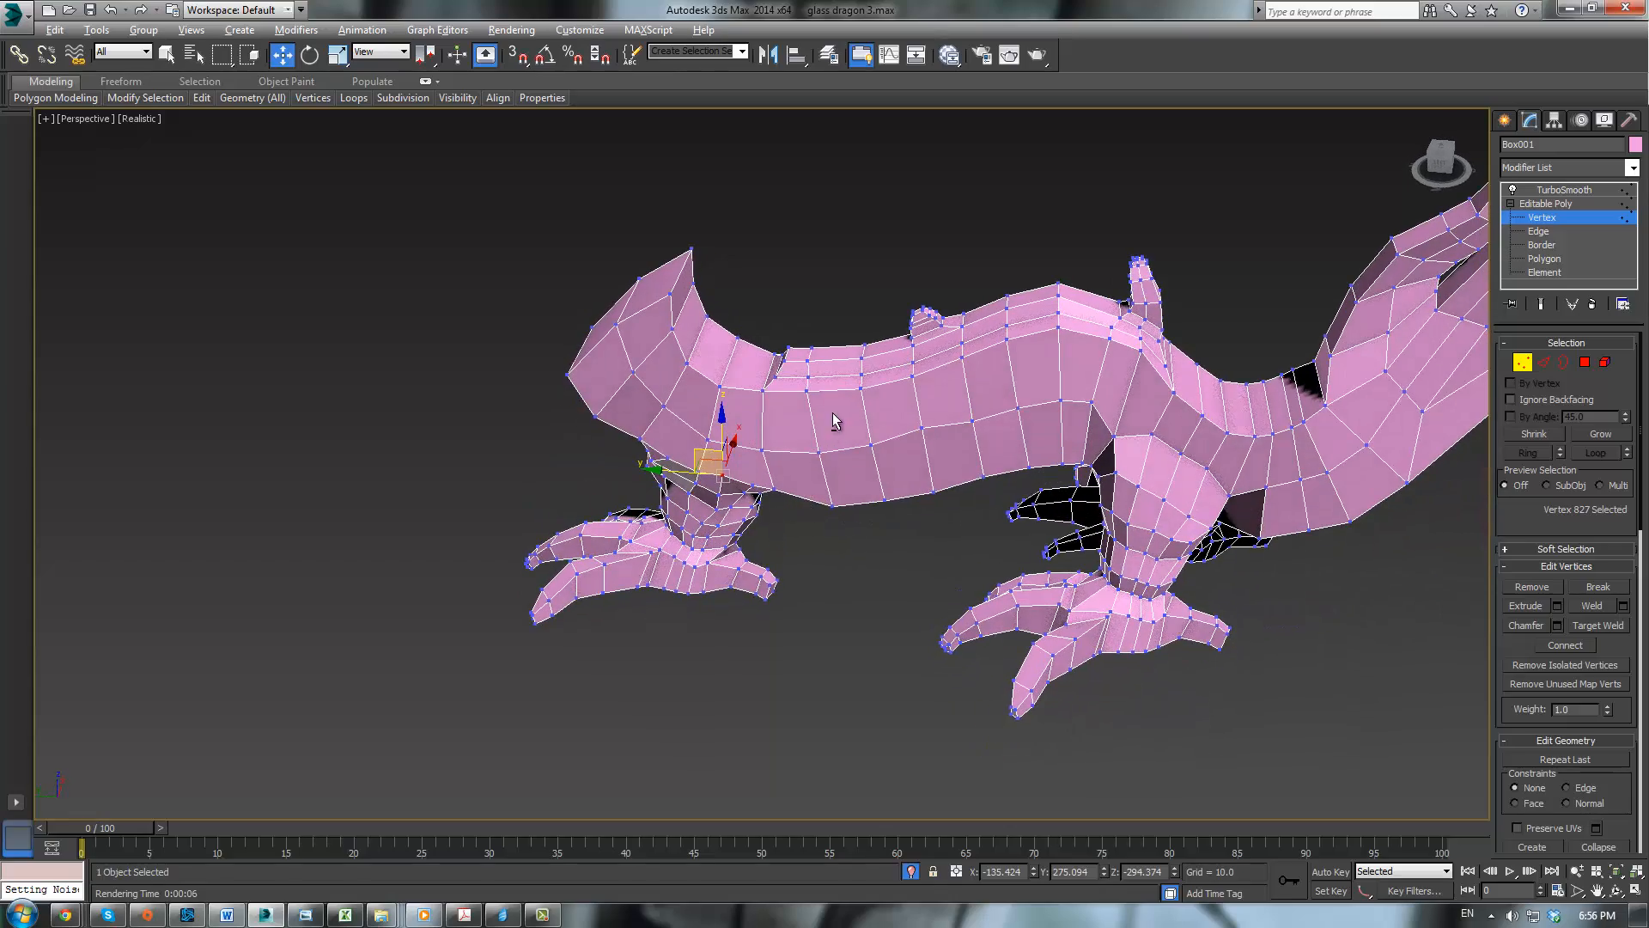
Step: Reposition the vertex toward the rear of the outer leg's top, beside the new cut, checking it from below
middle_click_drag(833, 412, 937, 386, "alt")
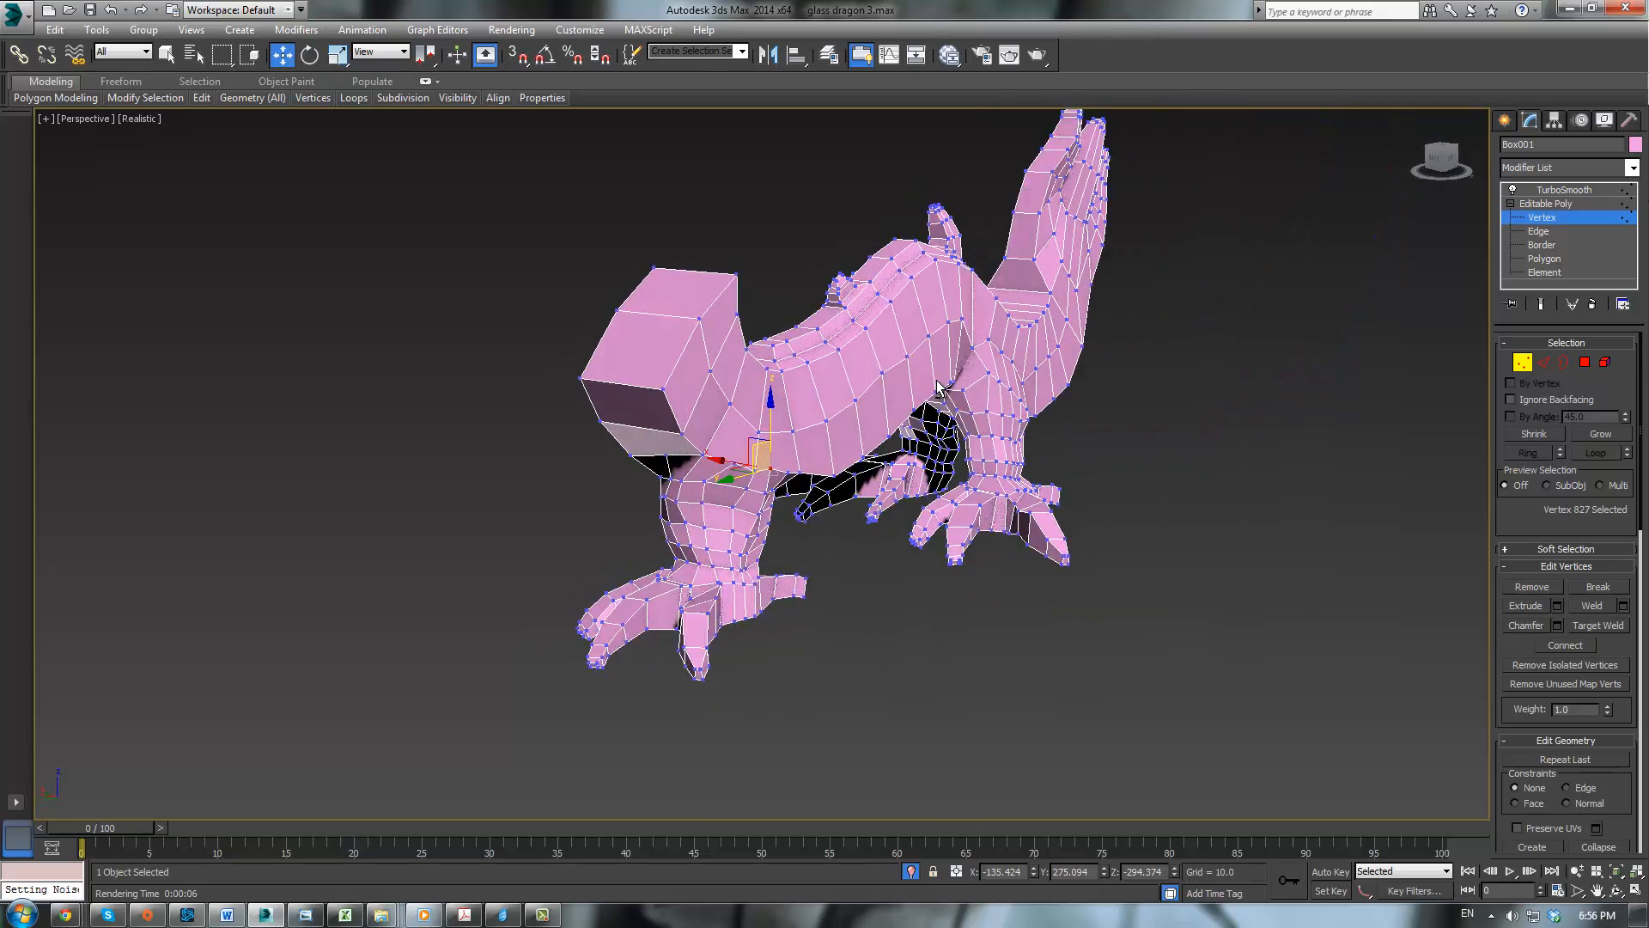
scroll(841, 457, "up", 6)
middle_click_drag(806, 482, 669, 458, "alt")
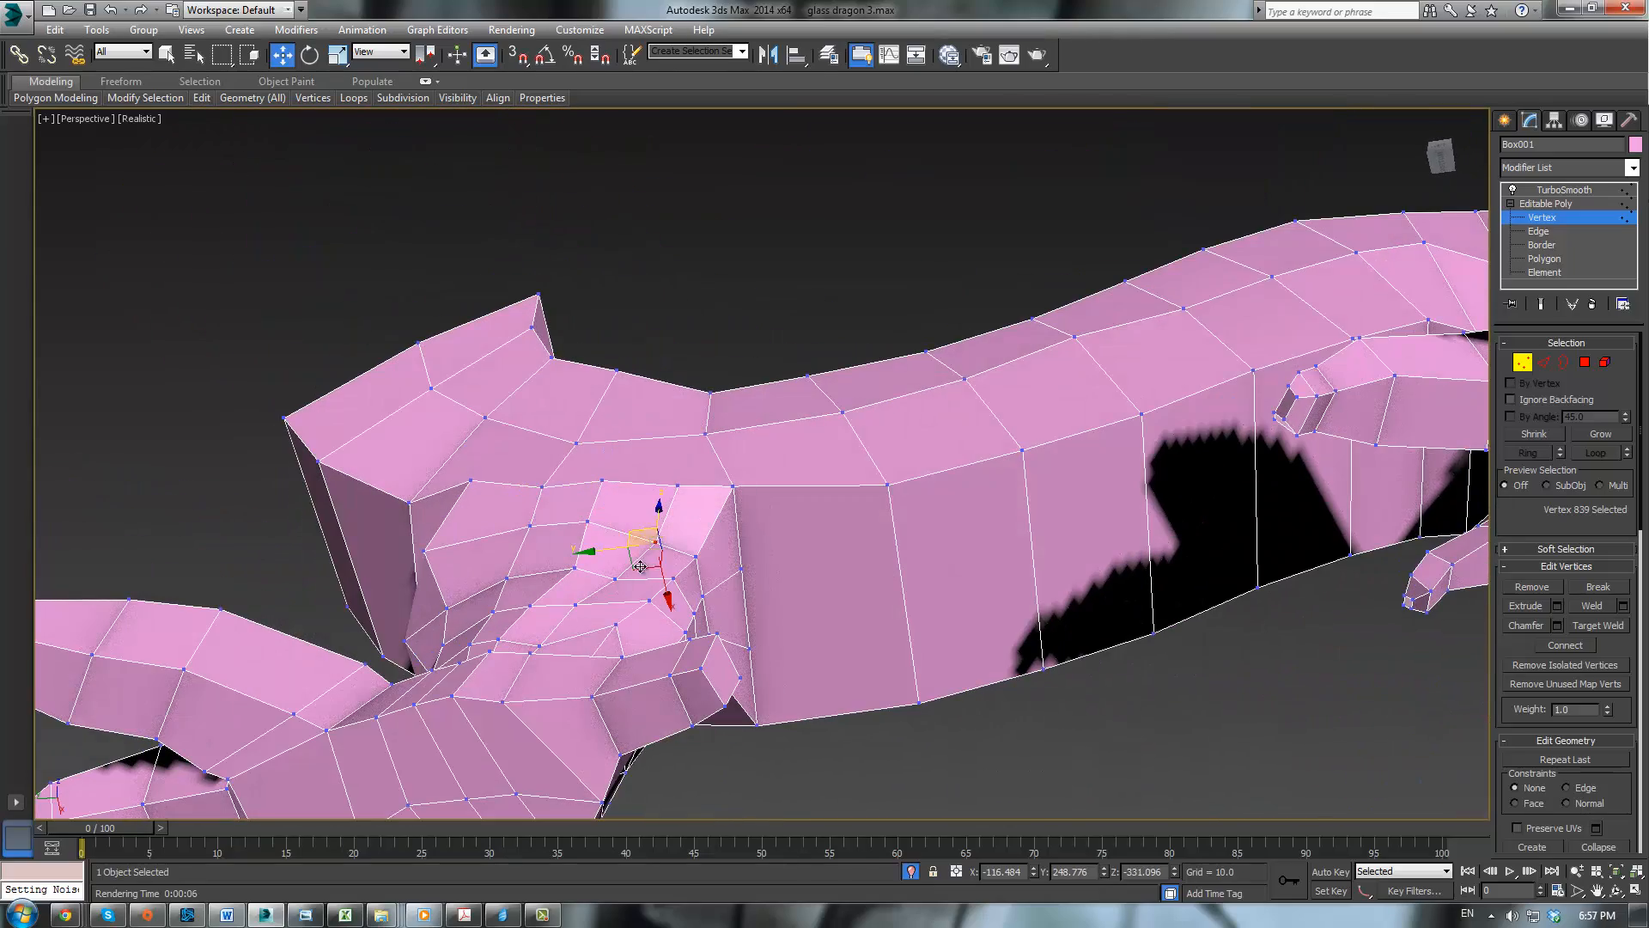
middle_click_drag(637, 568, 642, 543, "alt")
left_click_drag(640, 547, 642, 535)
middle_click_drag(643, 535, 631, 577, "alt")
left_click_drag(615, 569, 605, 580)
Step: Select two neighbouring vertices near the leg's join with the body and shift them together to even out the polygons
middle_click_drag(605, 579, 828, 665, "alt")
left_click(728, 657)
left_click(745, 669, "ctrl")
left_click_drag(864, 609, 865, 633)
middle_click_drag(901, 666, 833, 672, "alt")
left_click_drag(899, 637, 984, 606)
Step: Select two adjacent vertices on the inner side of the upper leg and nudge them together toward a smoother contour
middle_click_drag(982, 603, 734, 595, "alt")
middle_click_drag(817, 630, 869, 509, "alt")
left_click(846, 549)
left_click(826, 504, "ctrl")
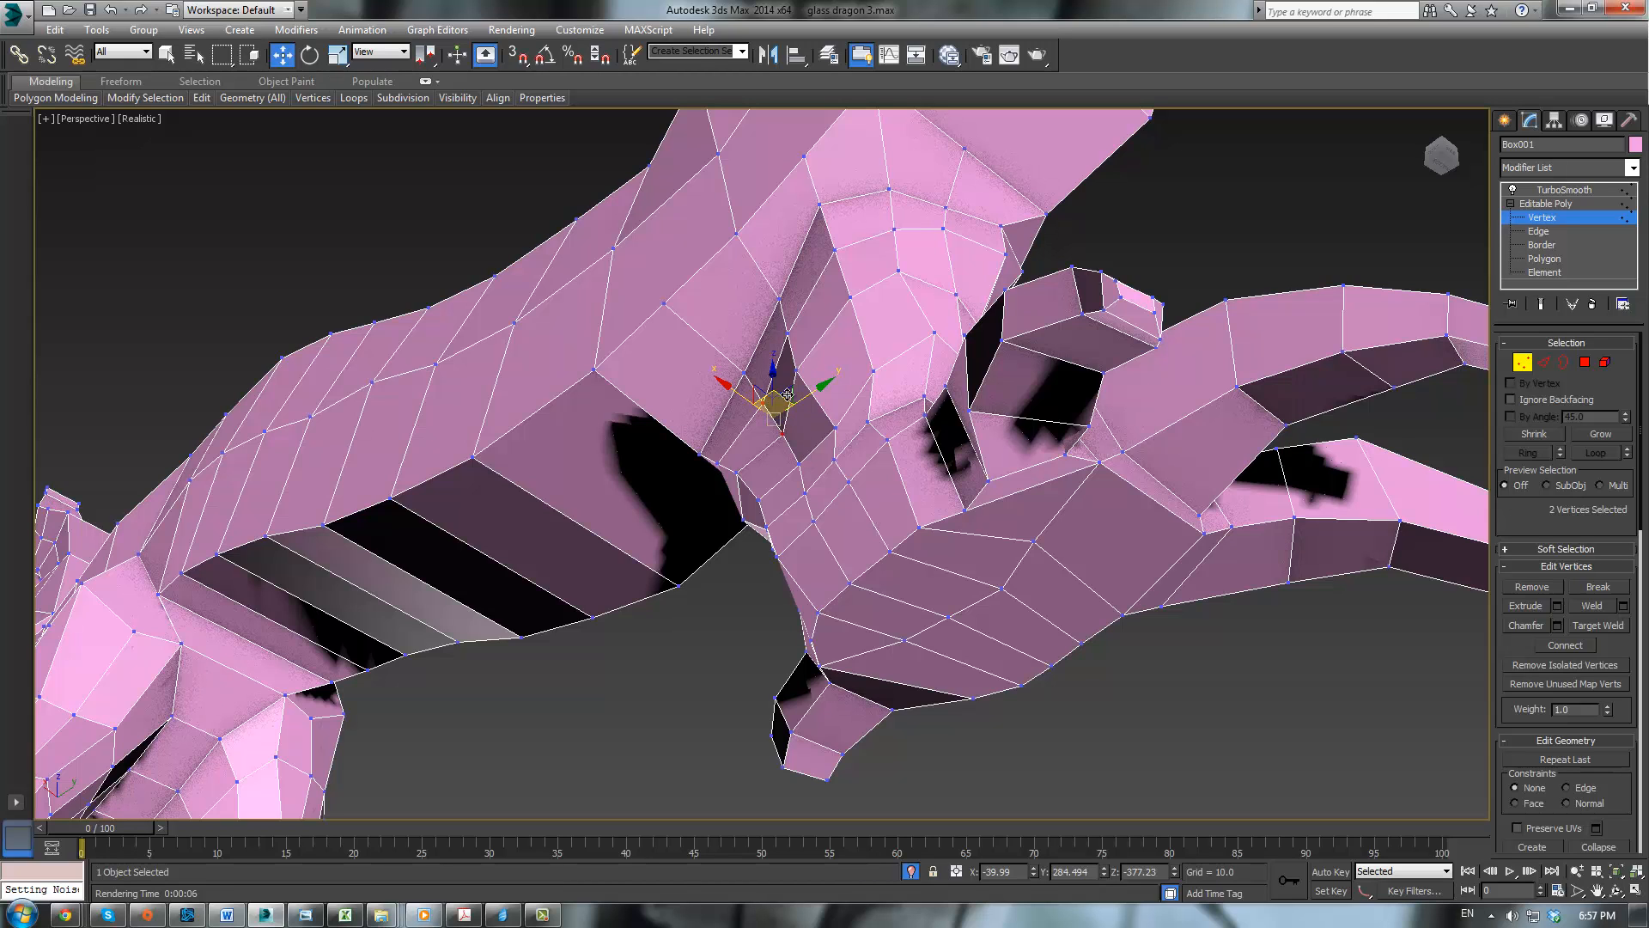
left_click_drag(780, 403, 776, 396)
Step: Reposition two vertices along the inner seam between the front leg and the belly to space them more evenly
middle_click_drag(786, 400, 932, 485, "alt")
left_click(939, 552)
middle_click_drag(938, 554, 863, 718, "alt")
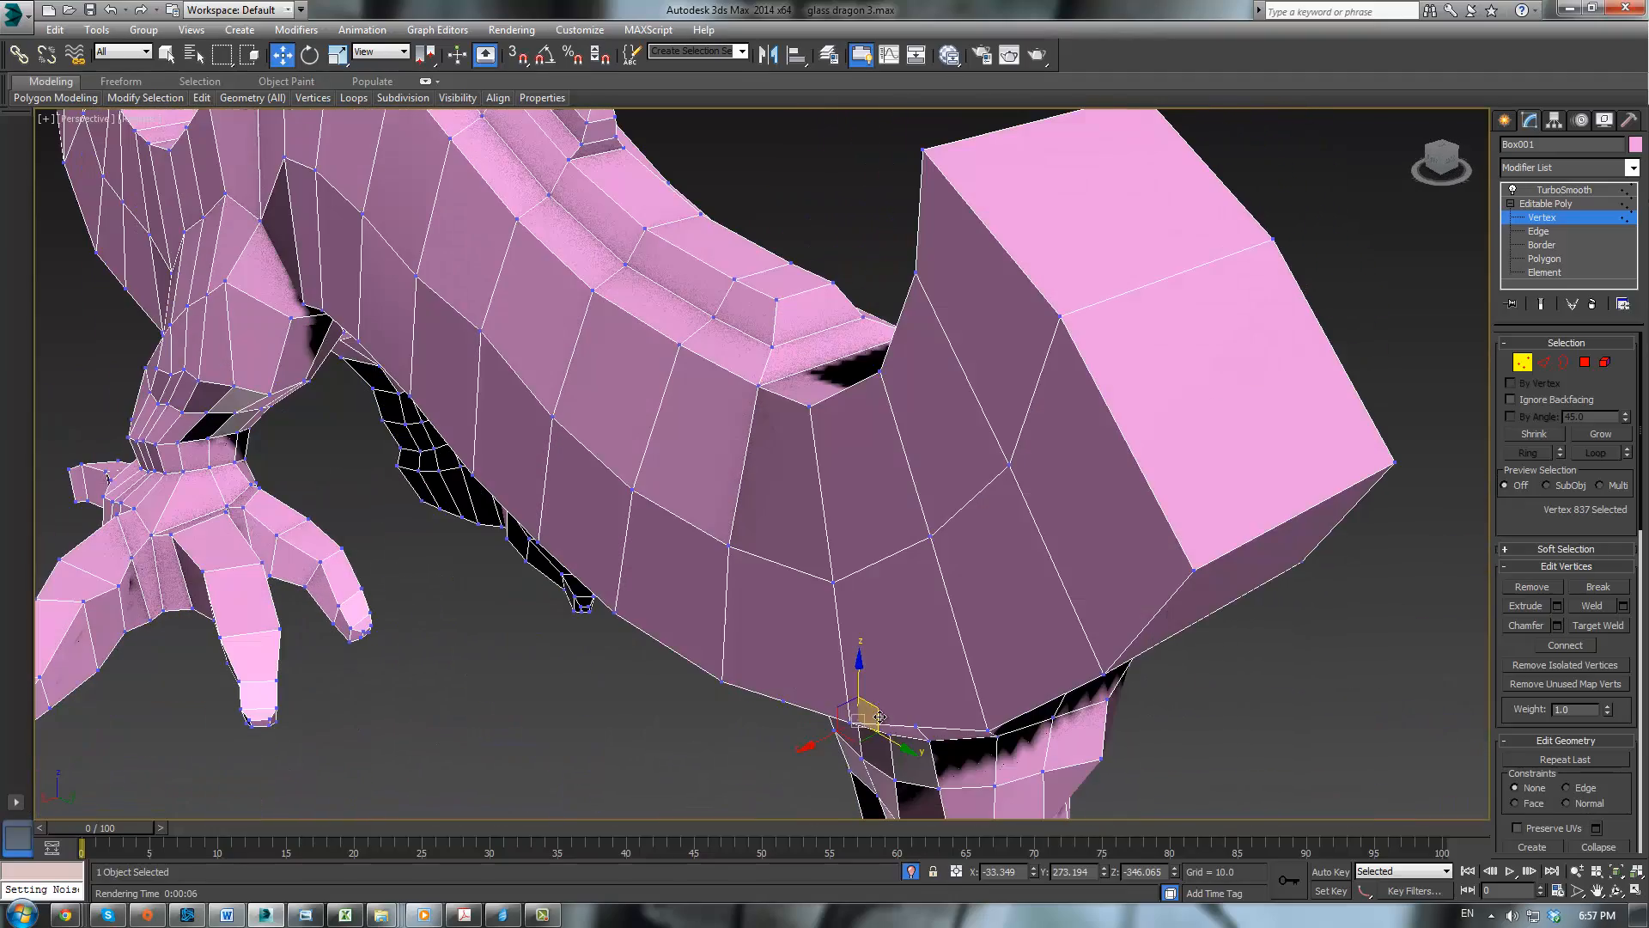
left_click_drag(856, 739, 841, 745)
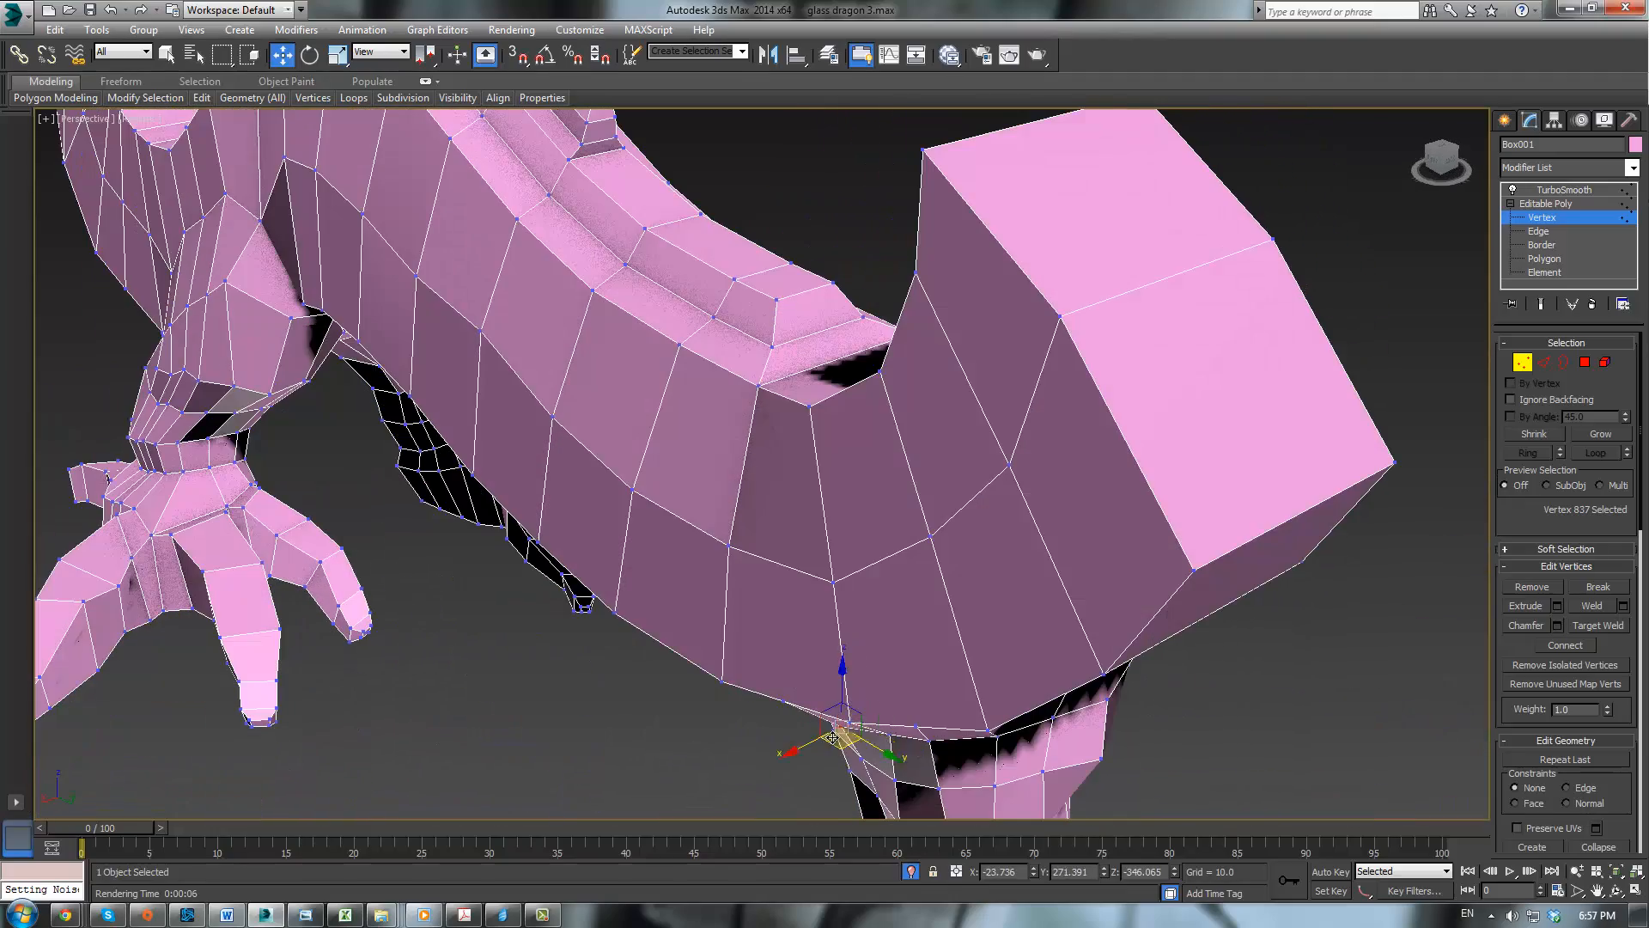
middle_click_drag(842, 746, 880, 602, "alt")
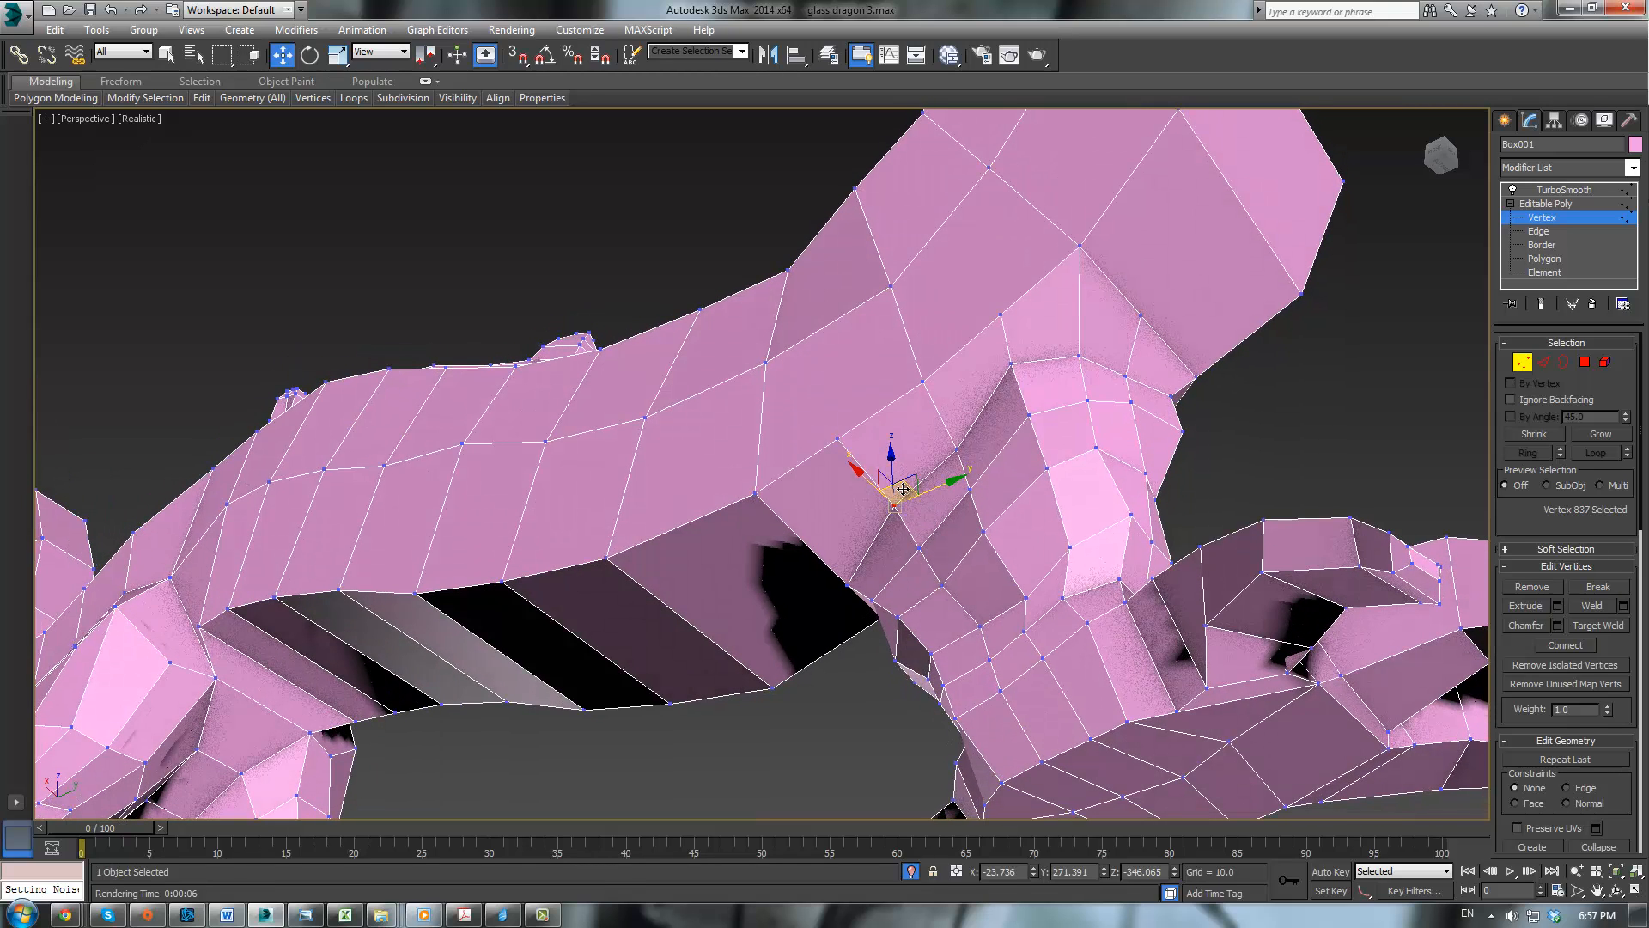
left_click_drag(945, 482, 940, 434)
left_click(954, 446)
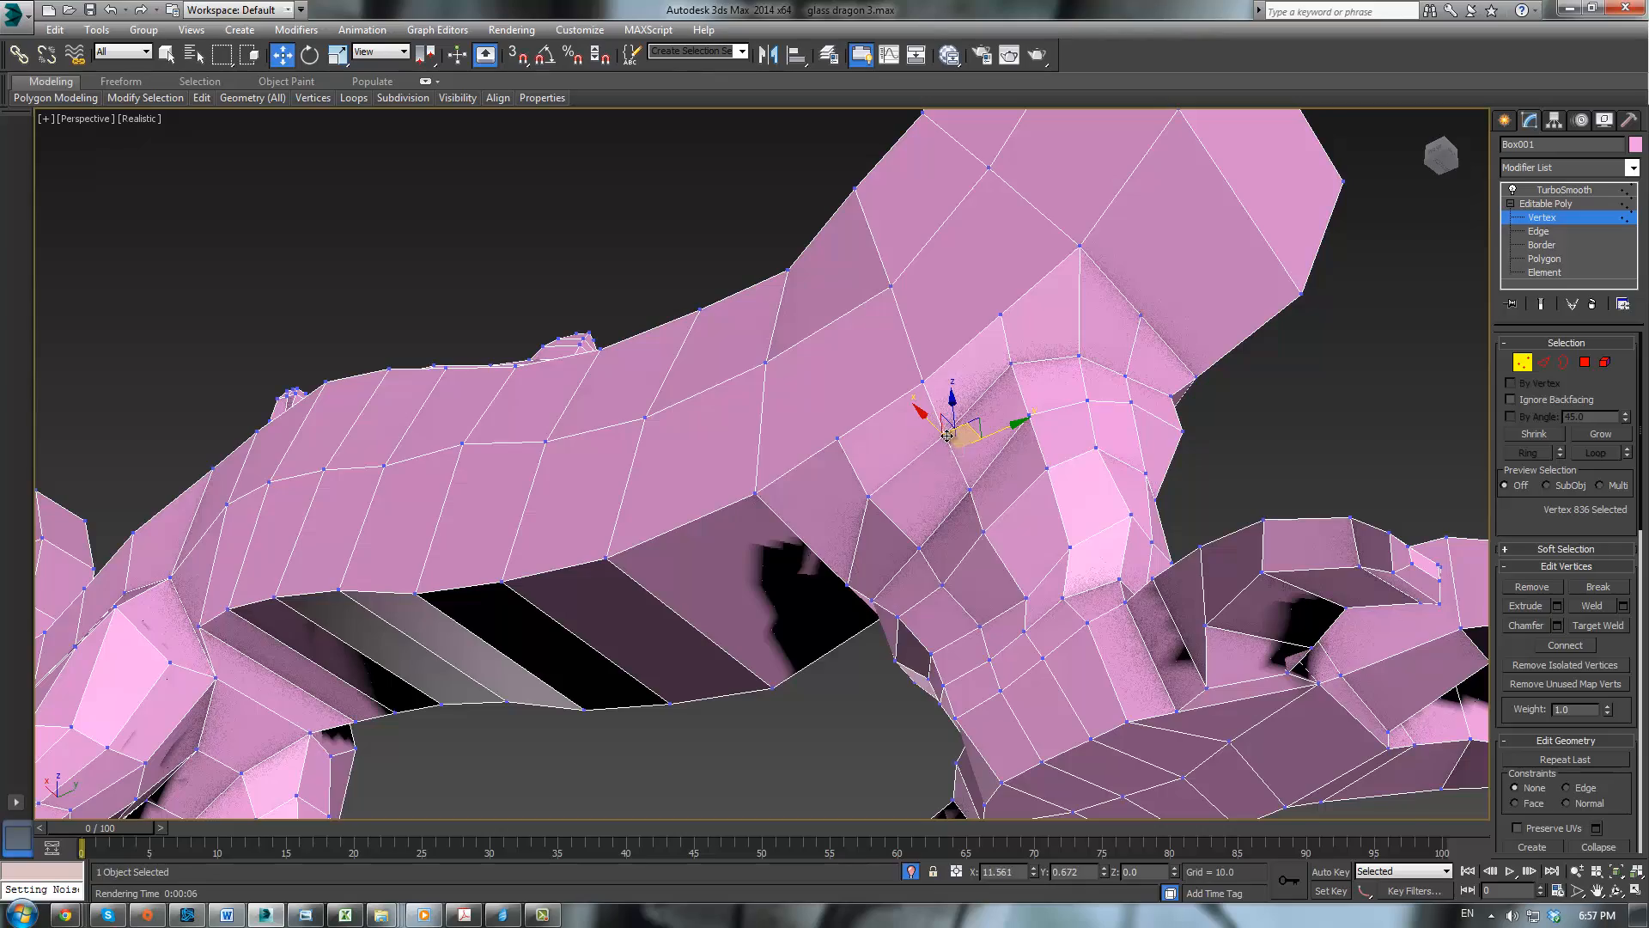
middle_click_drag(970, 447, 911, 584, "alt")
Step: Return to the TurboSmooth level, deselect the dragon and examine the smoothed outer leg join for creases
scroll(912, 584, "down", 4)
left_click(1531, 210)
left_click(1233, 522)
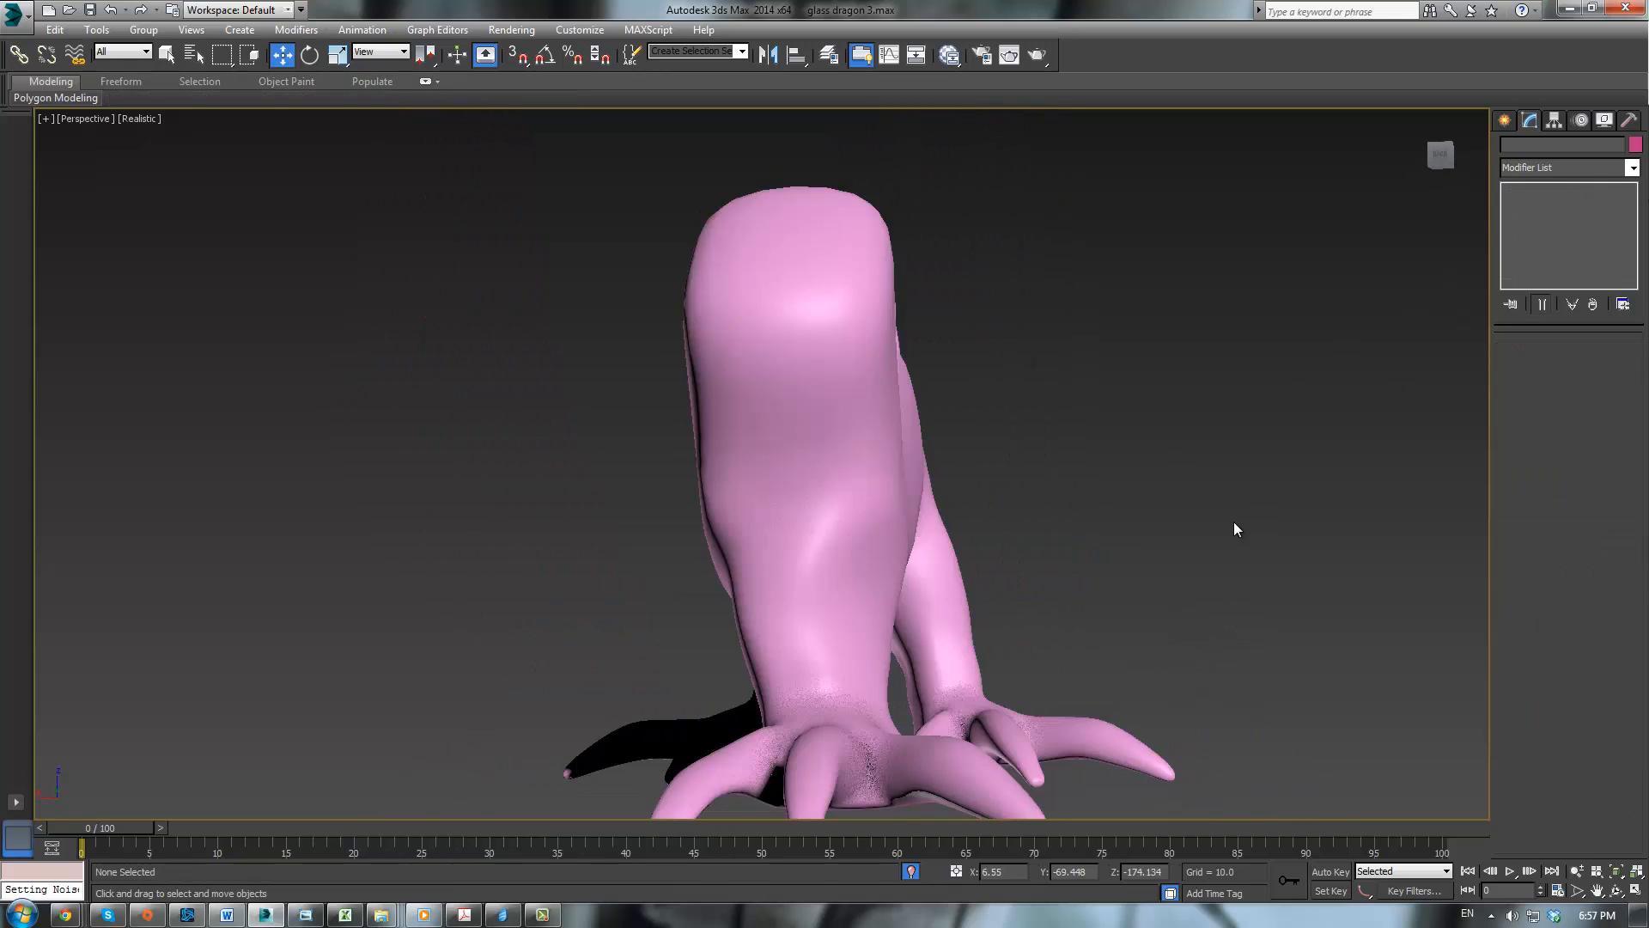
scroll(1228, 532, "down", 3)
middle_click_drag(1225, 548, 920, 541, "alt")
scroll(979, 559, "up", 5)
scroll(893, 481, "up", 4)
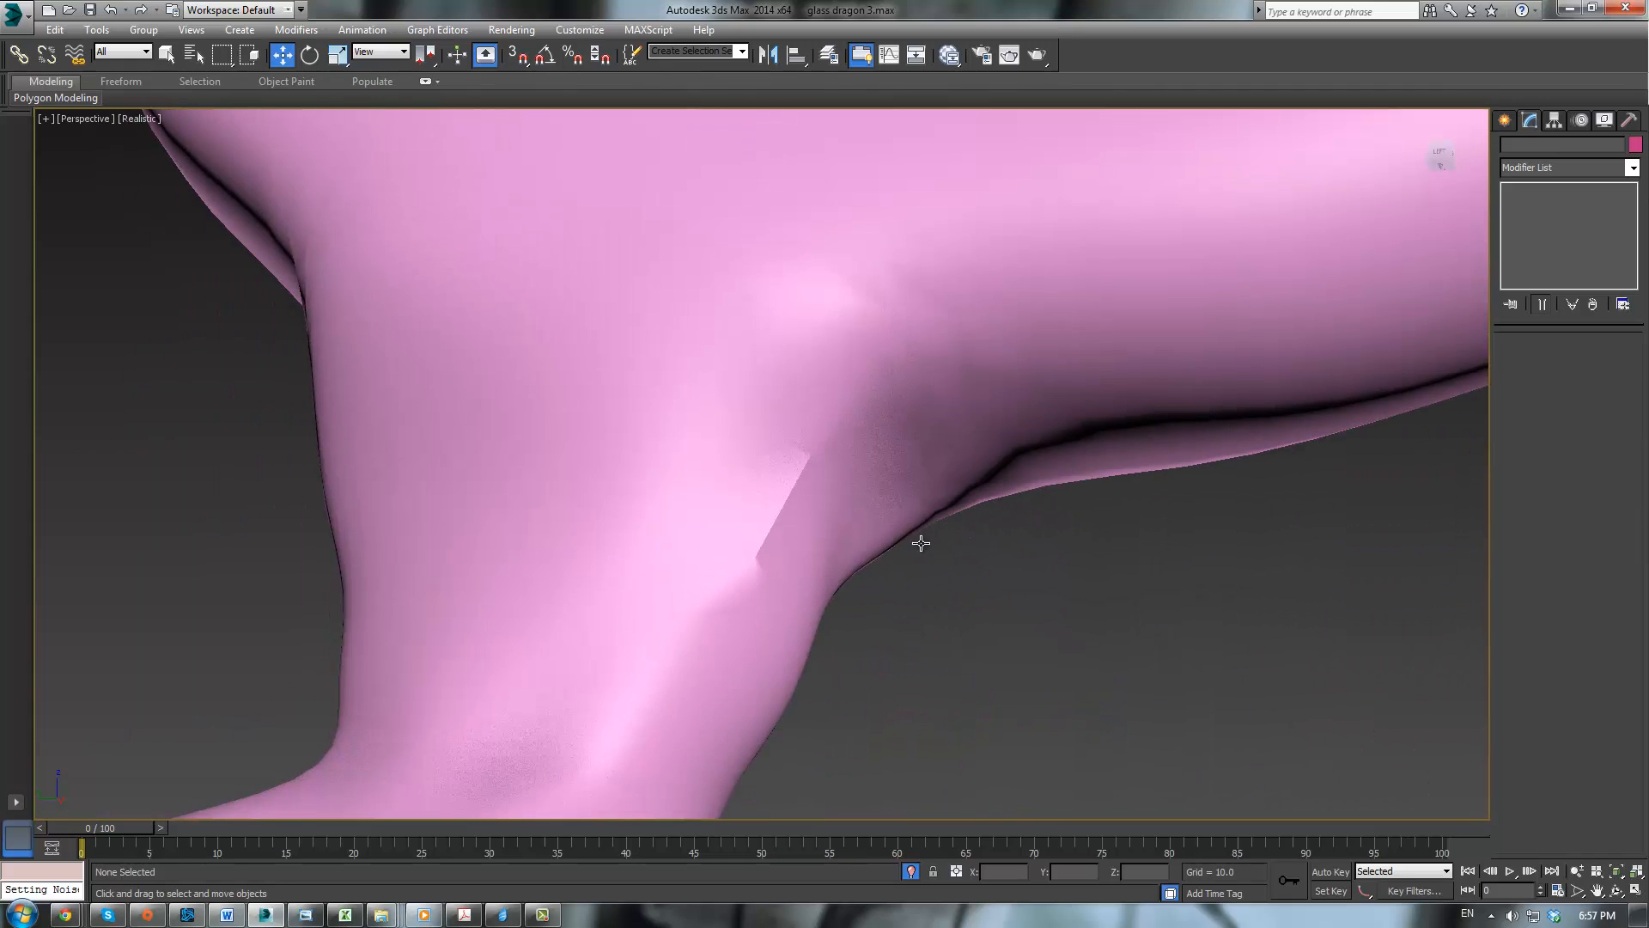
Step: Weld the unjoined vertices along the crease at the rear of the outer upper leg
left_click(965, 398)
left_click(1559, 203)
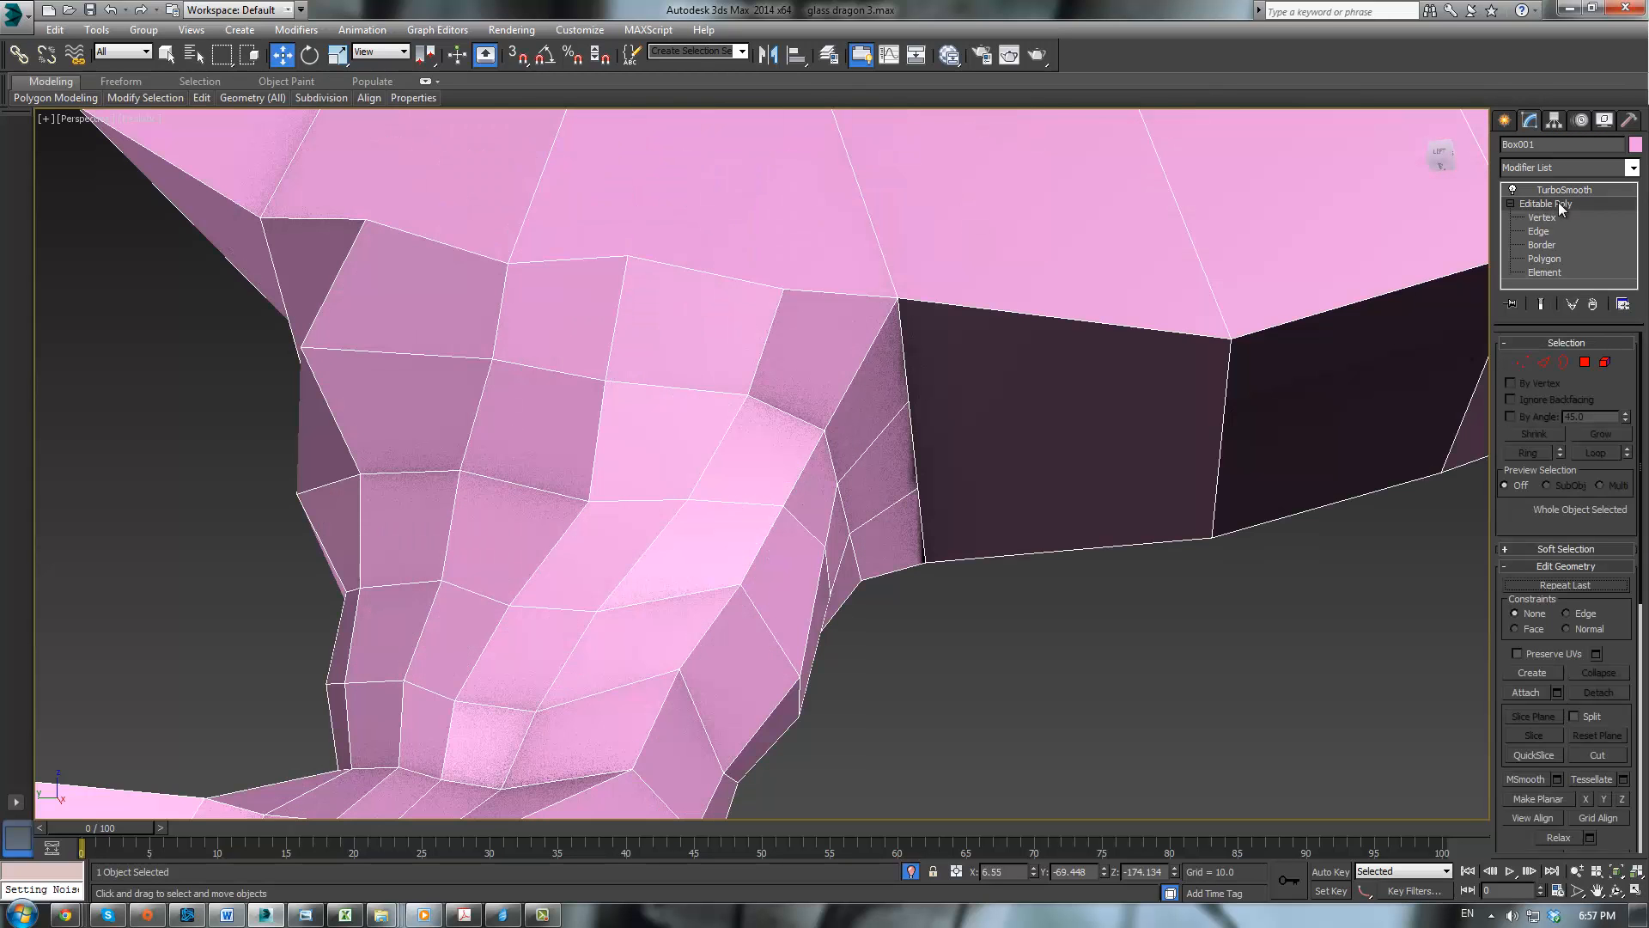
scroll(1027, 411, "up", 3)
middle_click_drag(1027, 411, 1193, 352, "alt")
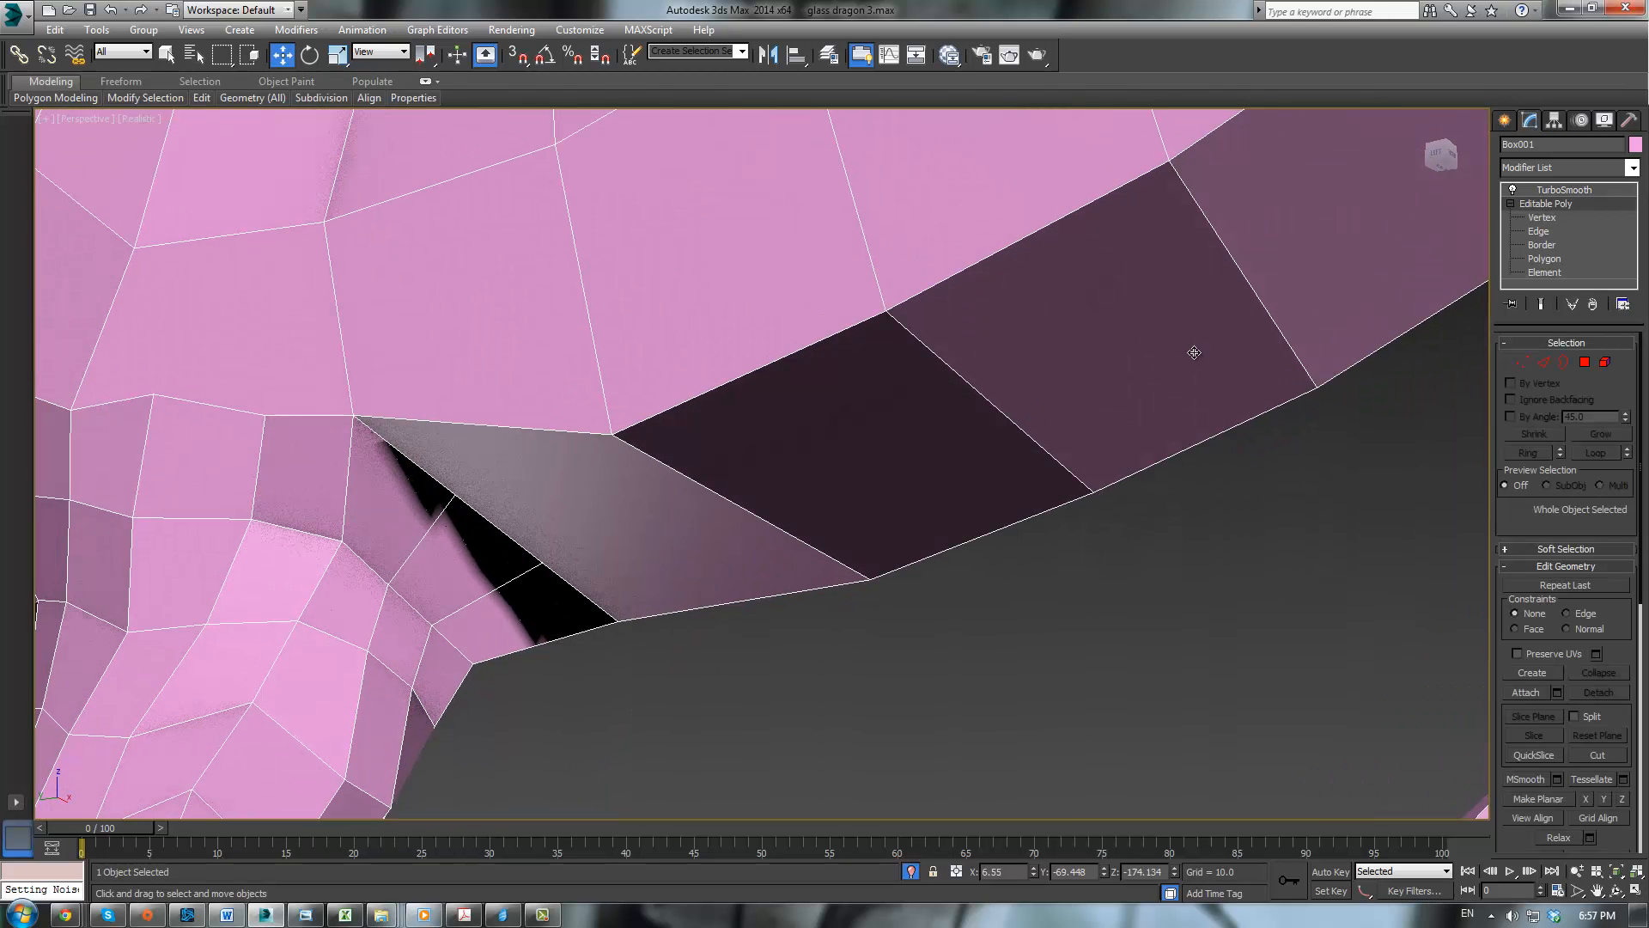
left_click(1541, 218)
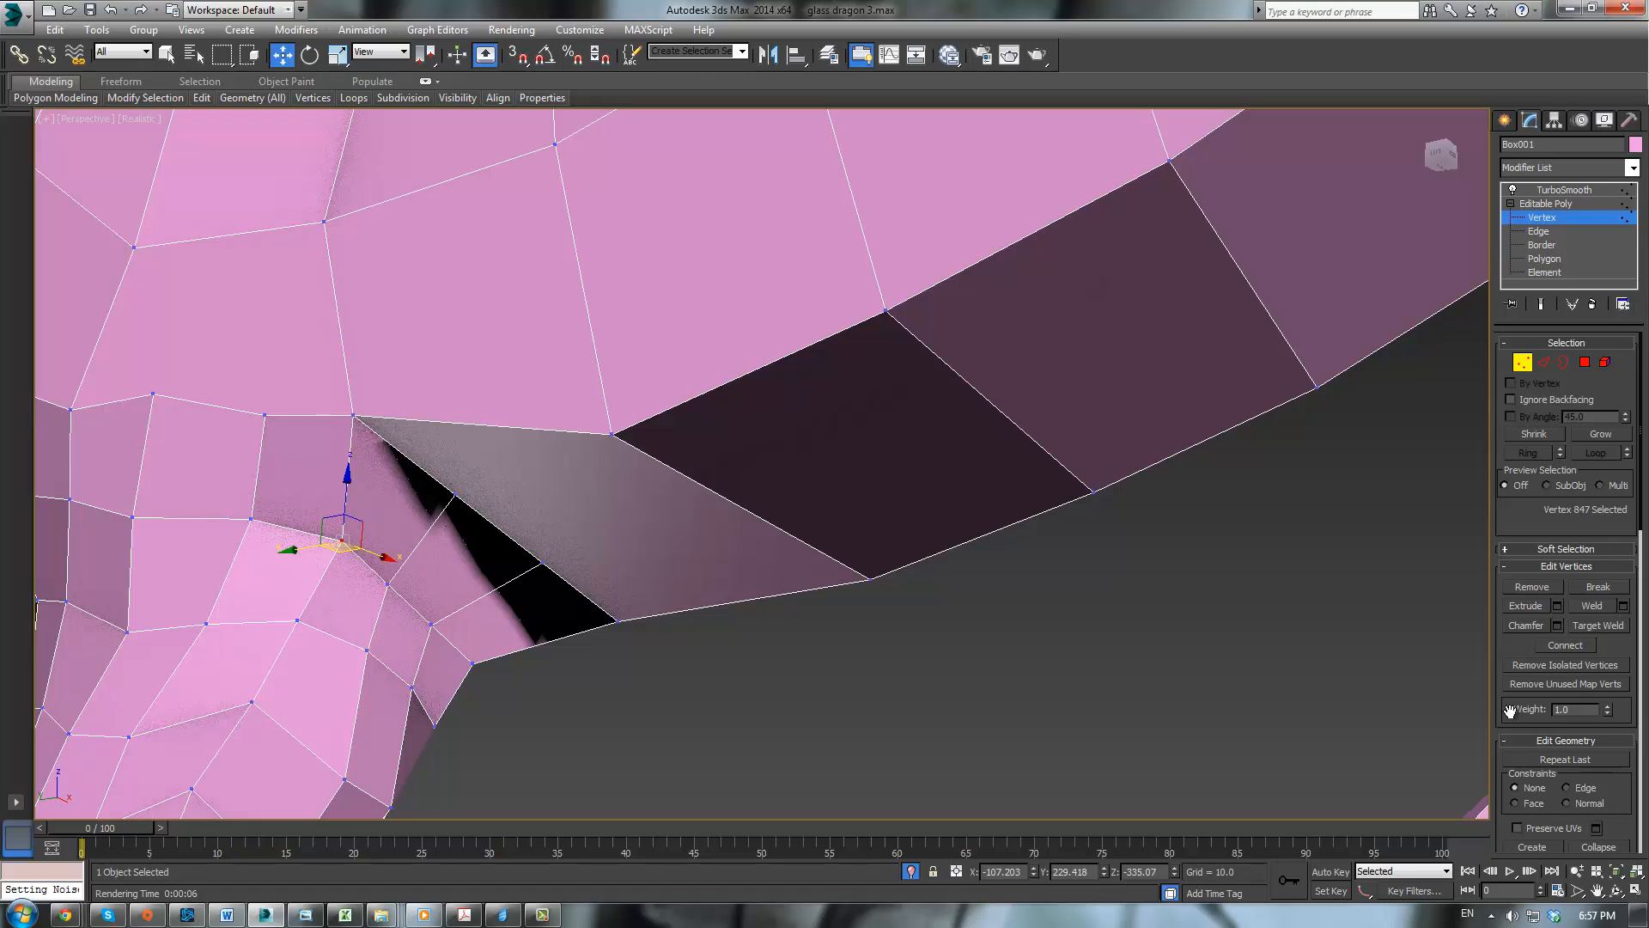
left_click(1623, 606)
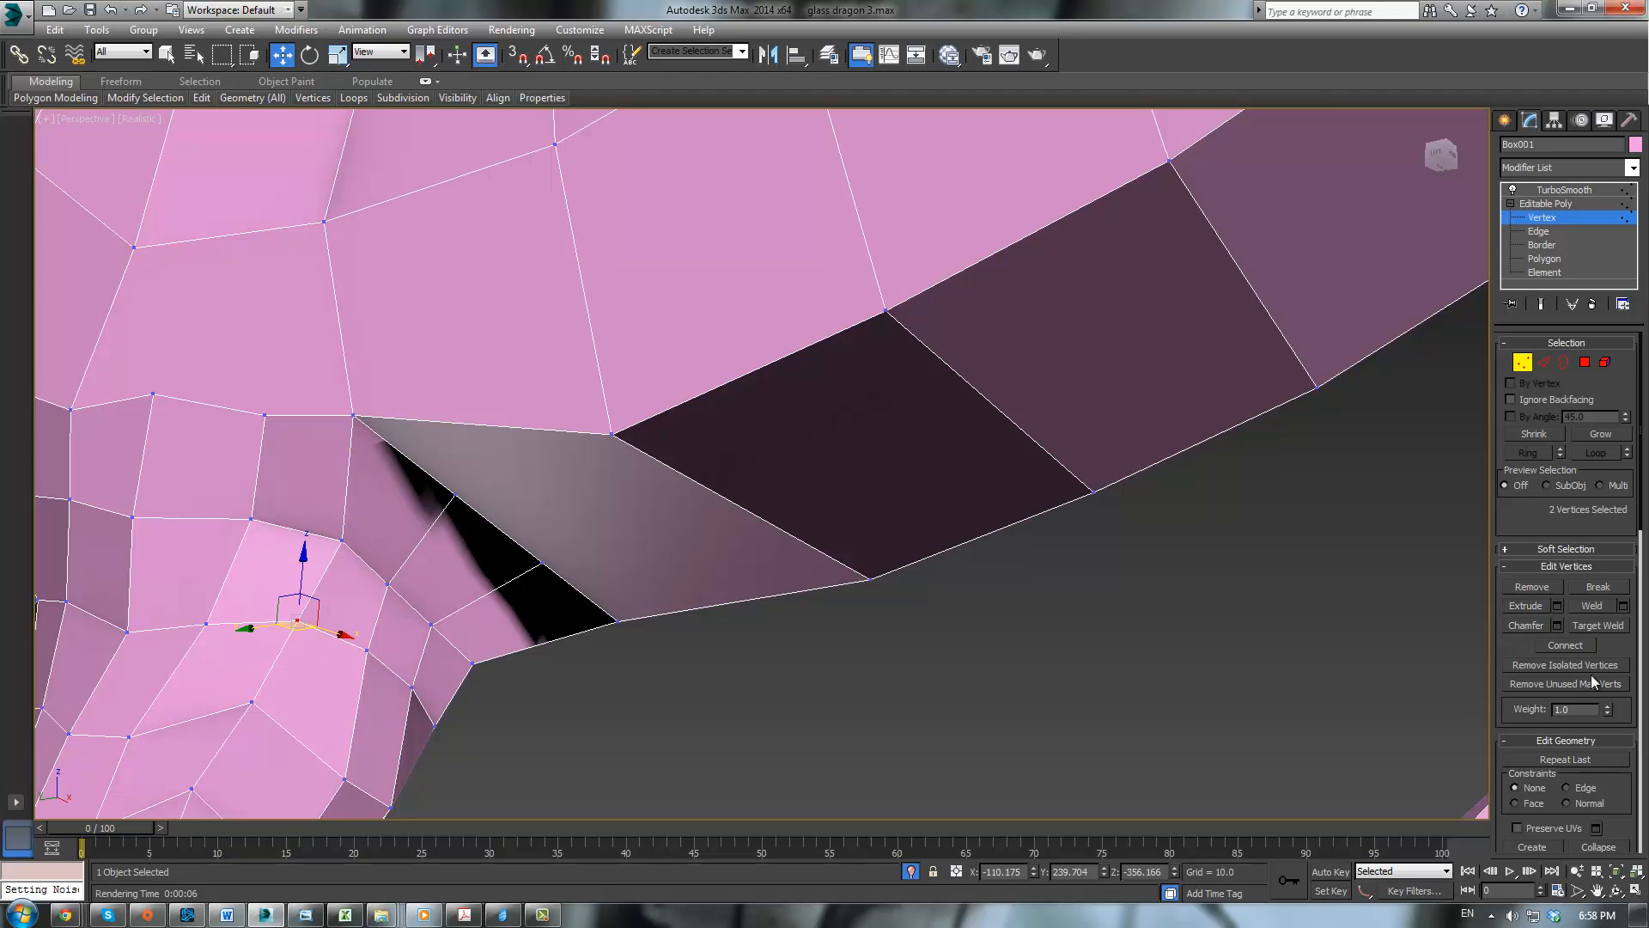
left_click(1599, 605)
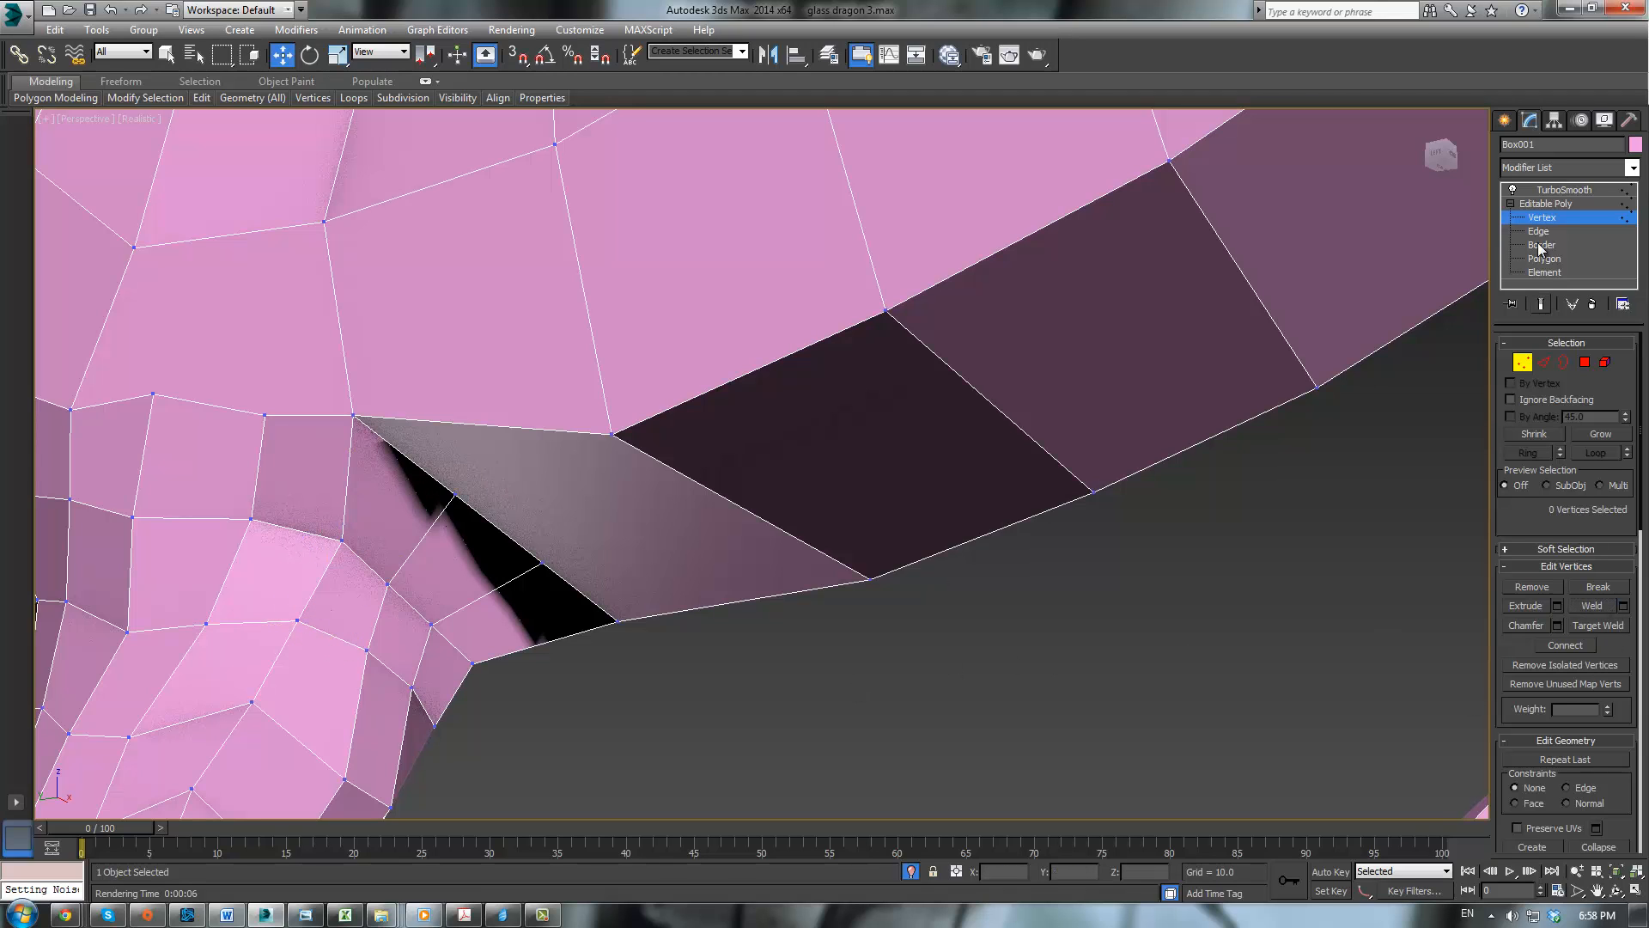
Step: Return to the TurboSmooth level and examine the smoothed leg after welding
left_click(1549, 204)
left_click(1556, 191)
left_click(813, 588)
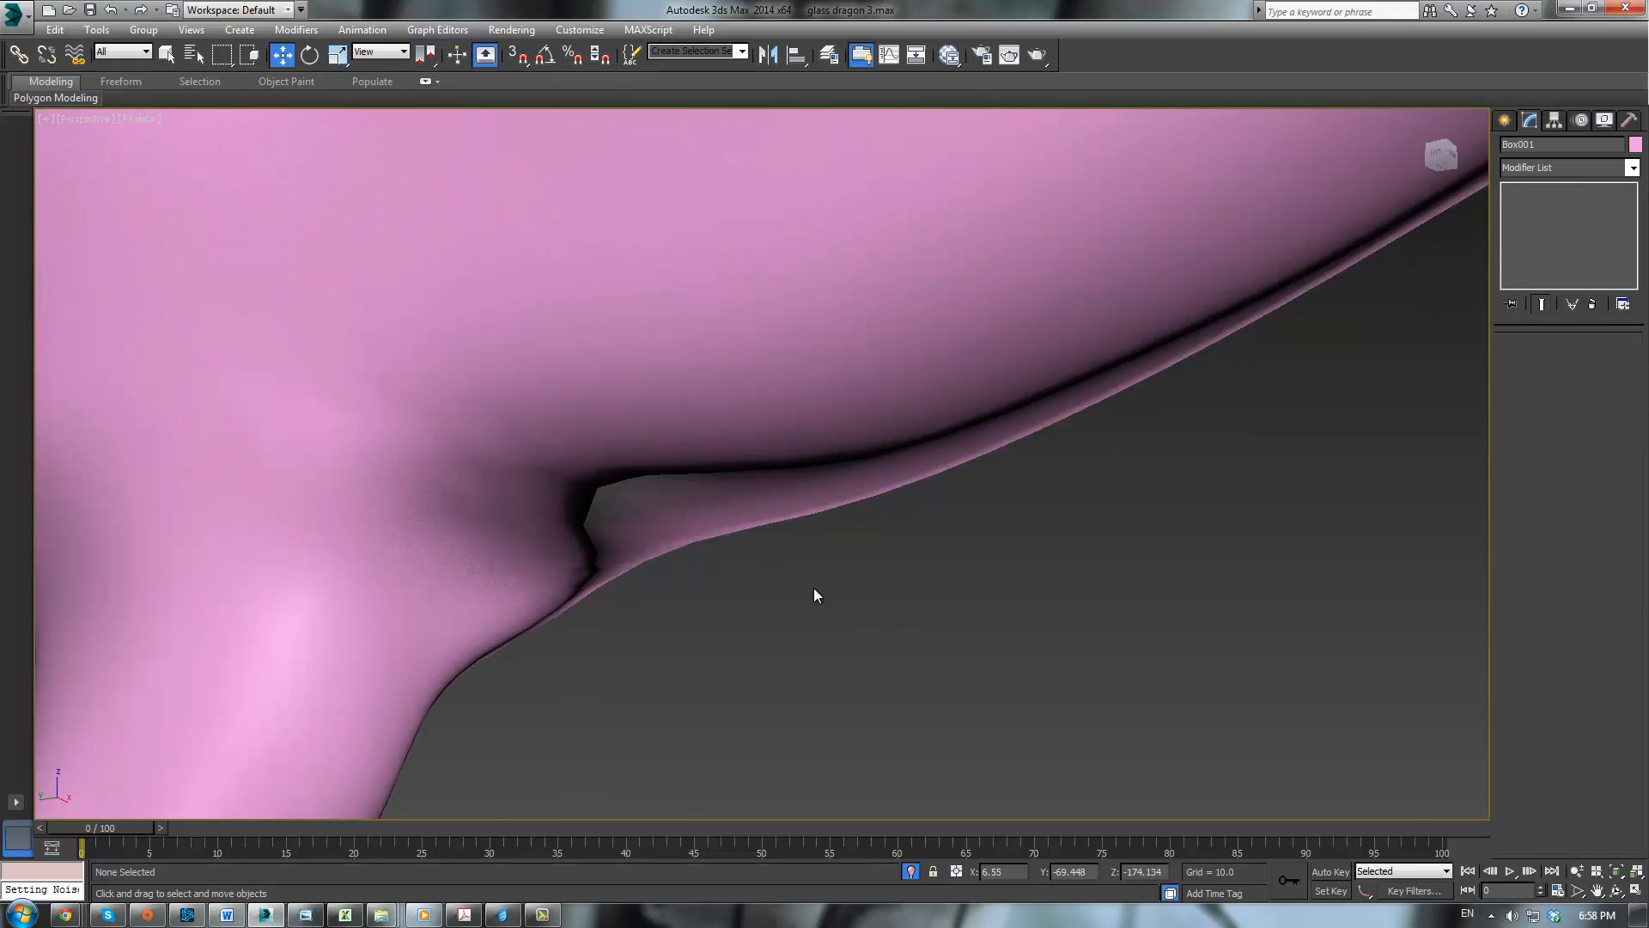
scroll(988, 552, "down", 7)
middle_click_drag(987, 558, 688, 655, "alt")
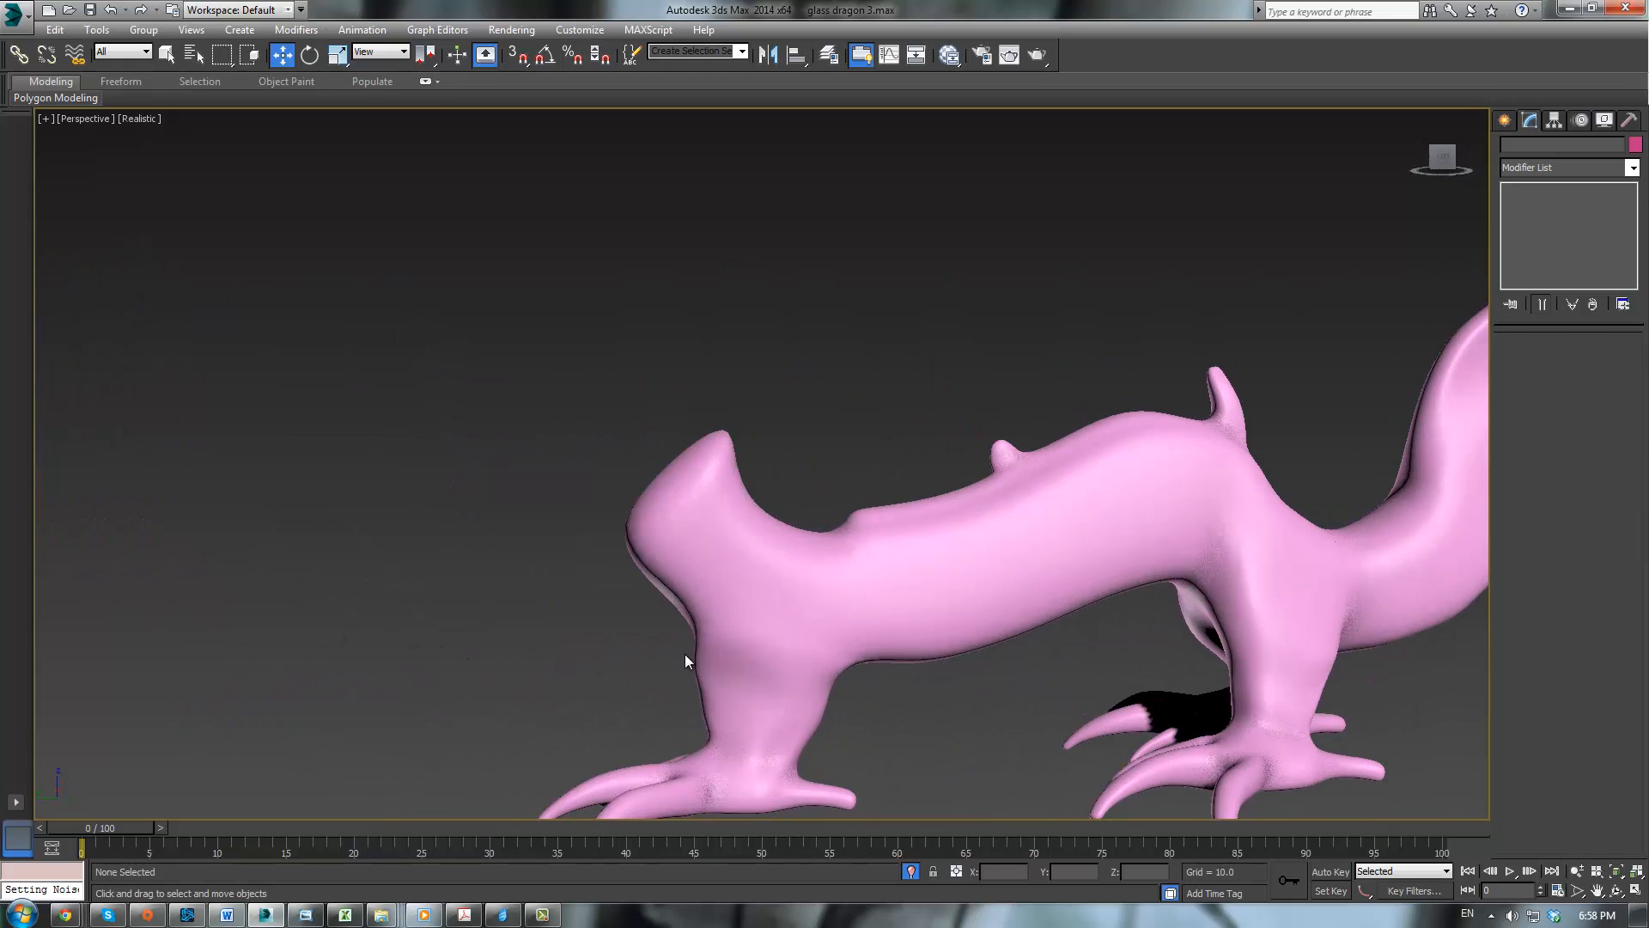
Step: Adjust the front vertex on the outer leg's top row and the vertex below it to round the leg's contour
left_click(721, 591)
left_click(1541, 217)
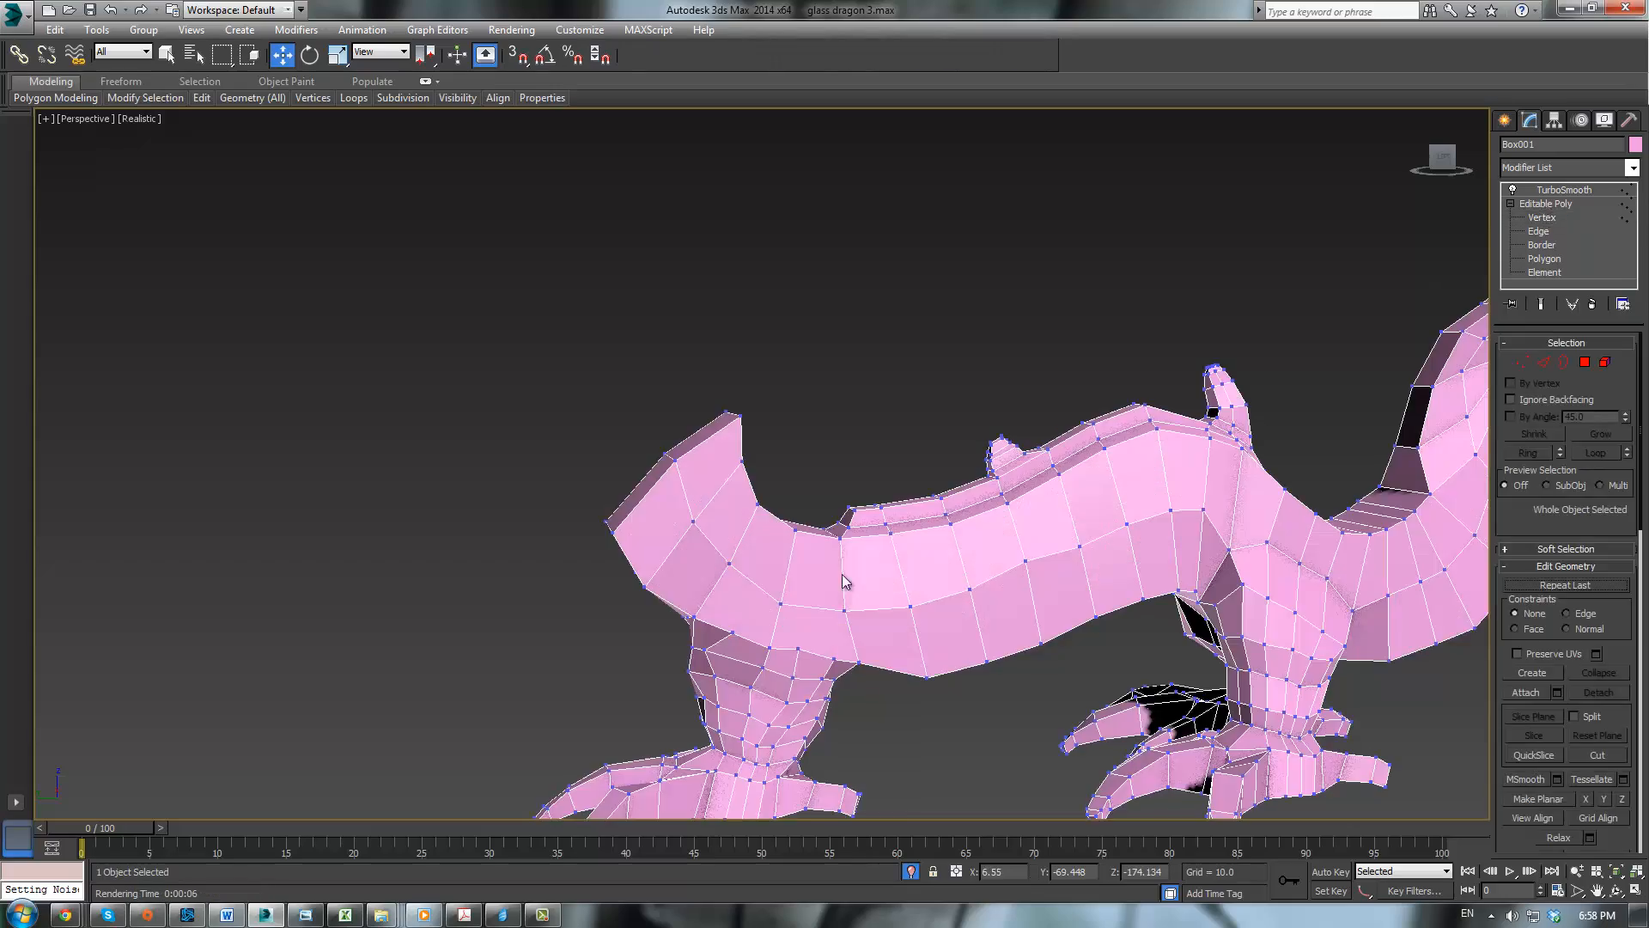
middle_click_drag(855, 596, 854, 395)
mouse_move(846, 485)
middle_mouse_down()
mouse_move(850, 459)
mouse_move(808, 507)
mouse_move(842, 549)
mouse_move(867, 490)
middle_mouse_up()
scroll(867, 490, "up", 5)
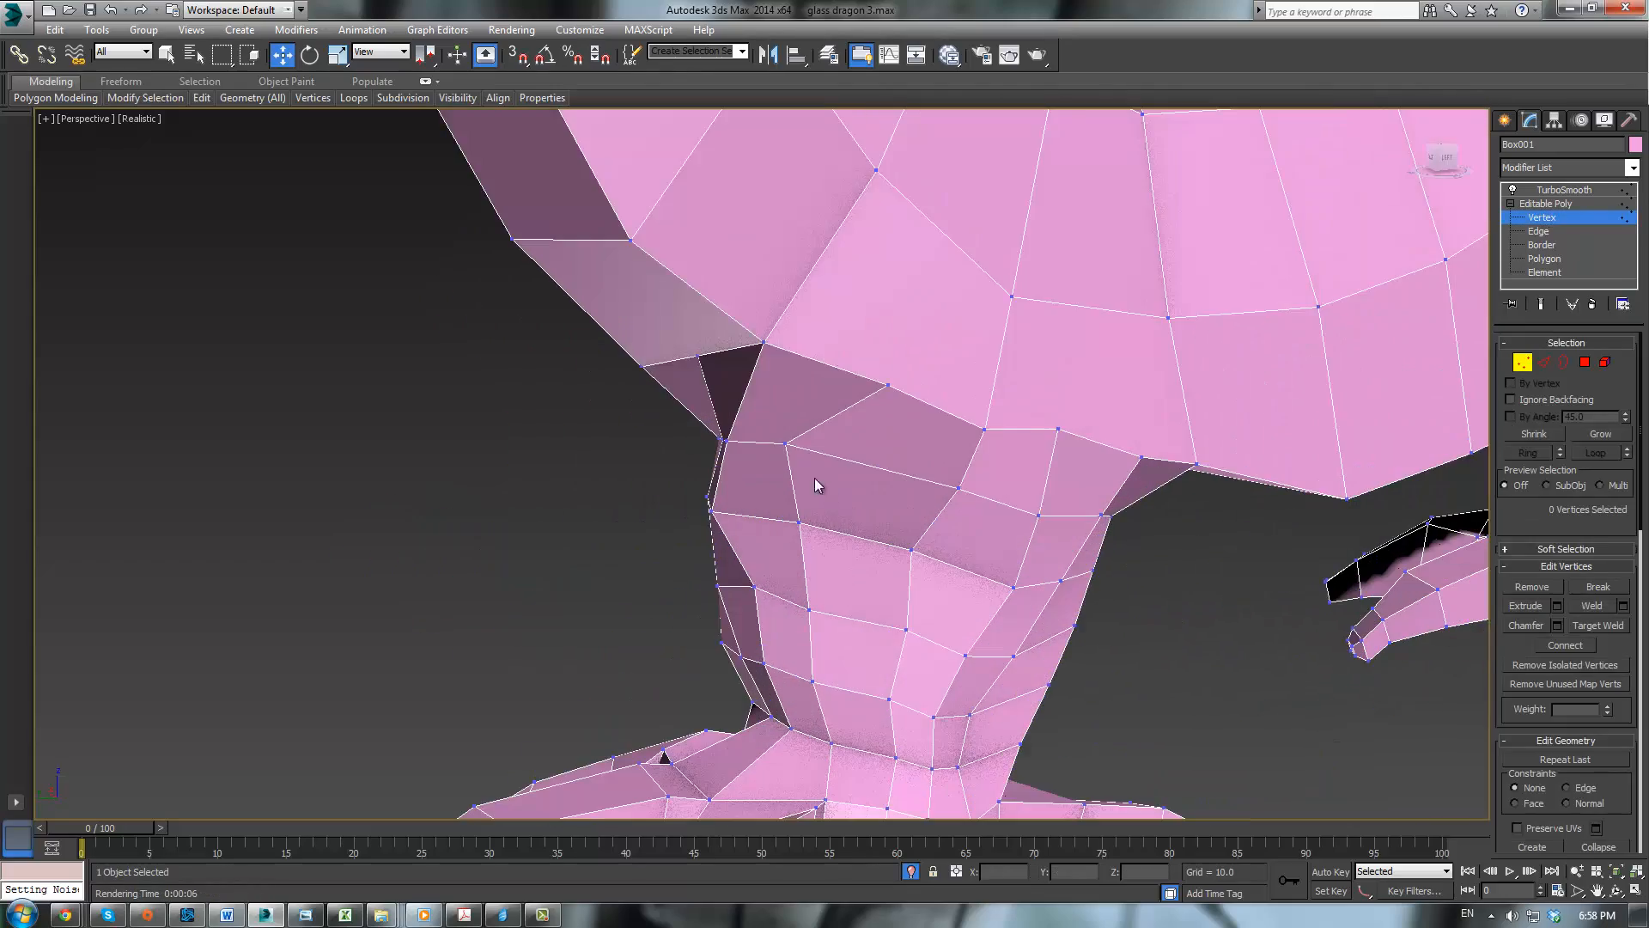
middle_click_drag(779, 438, 782, 587, "alt")
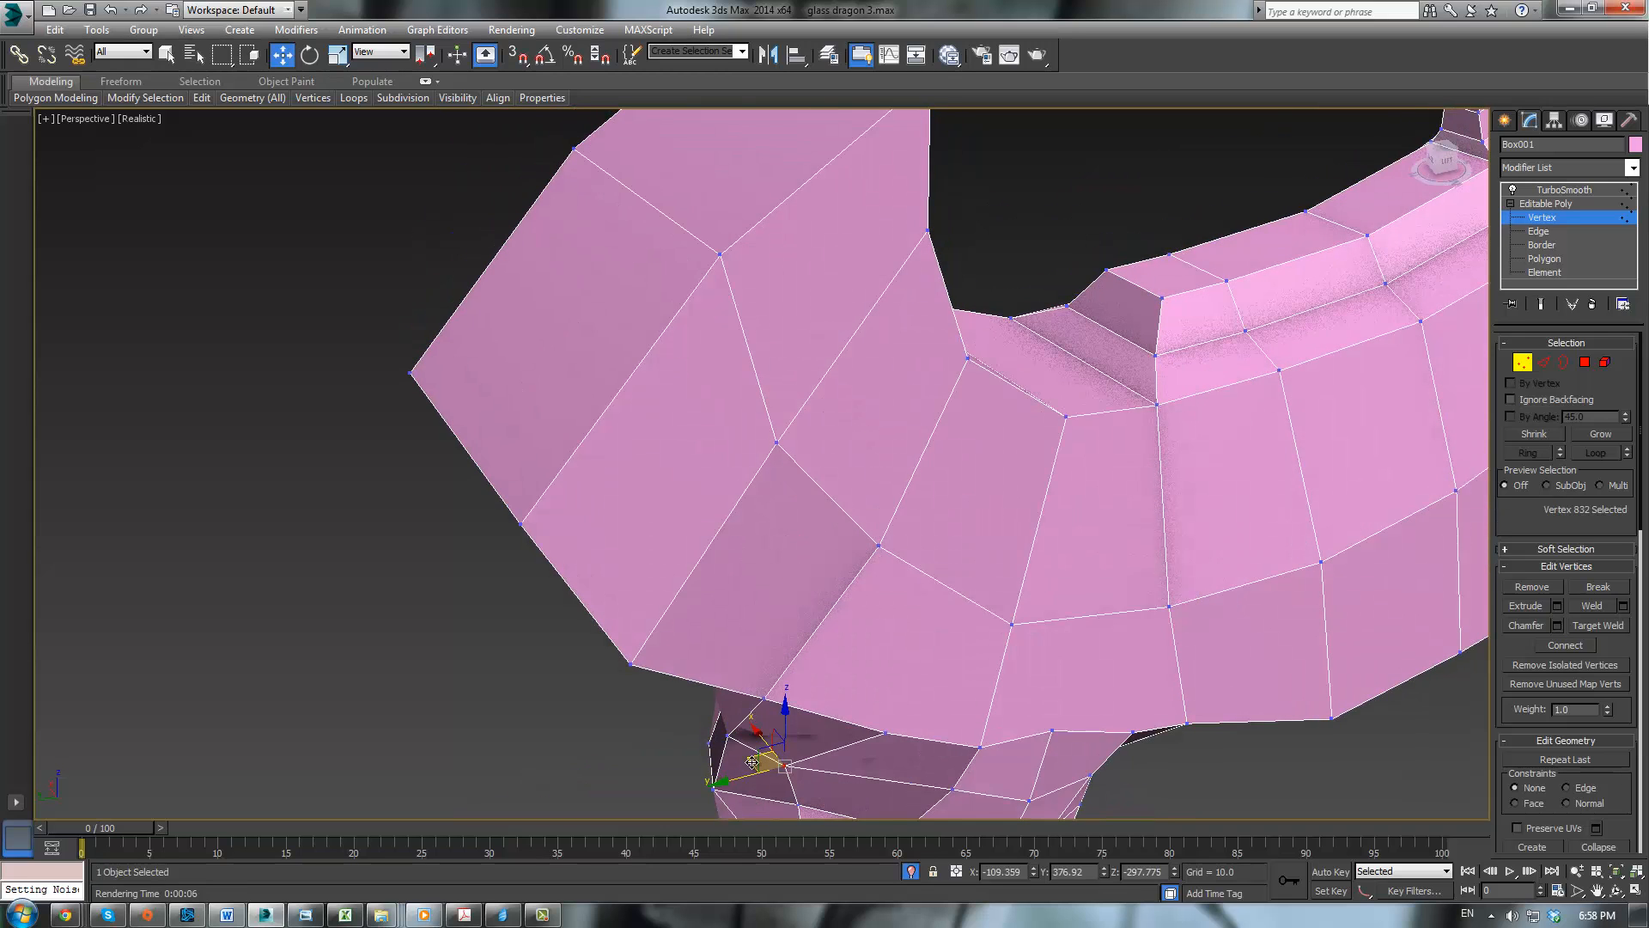
left_click_drag(752, 762, 749, 761)
middle_click_drag(749, 761, 763, 497)
left_click_drag(724, 534, 728, 541)
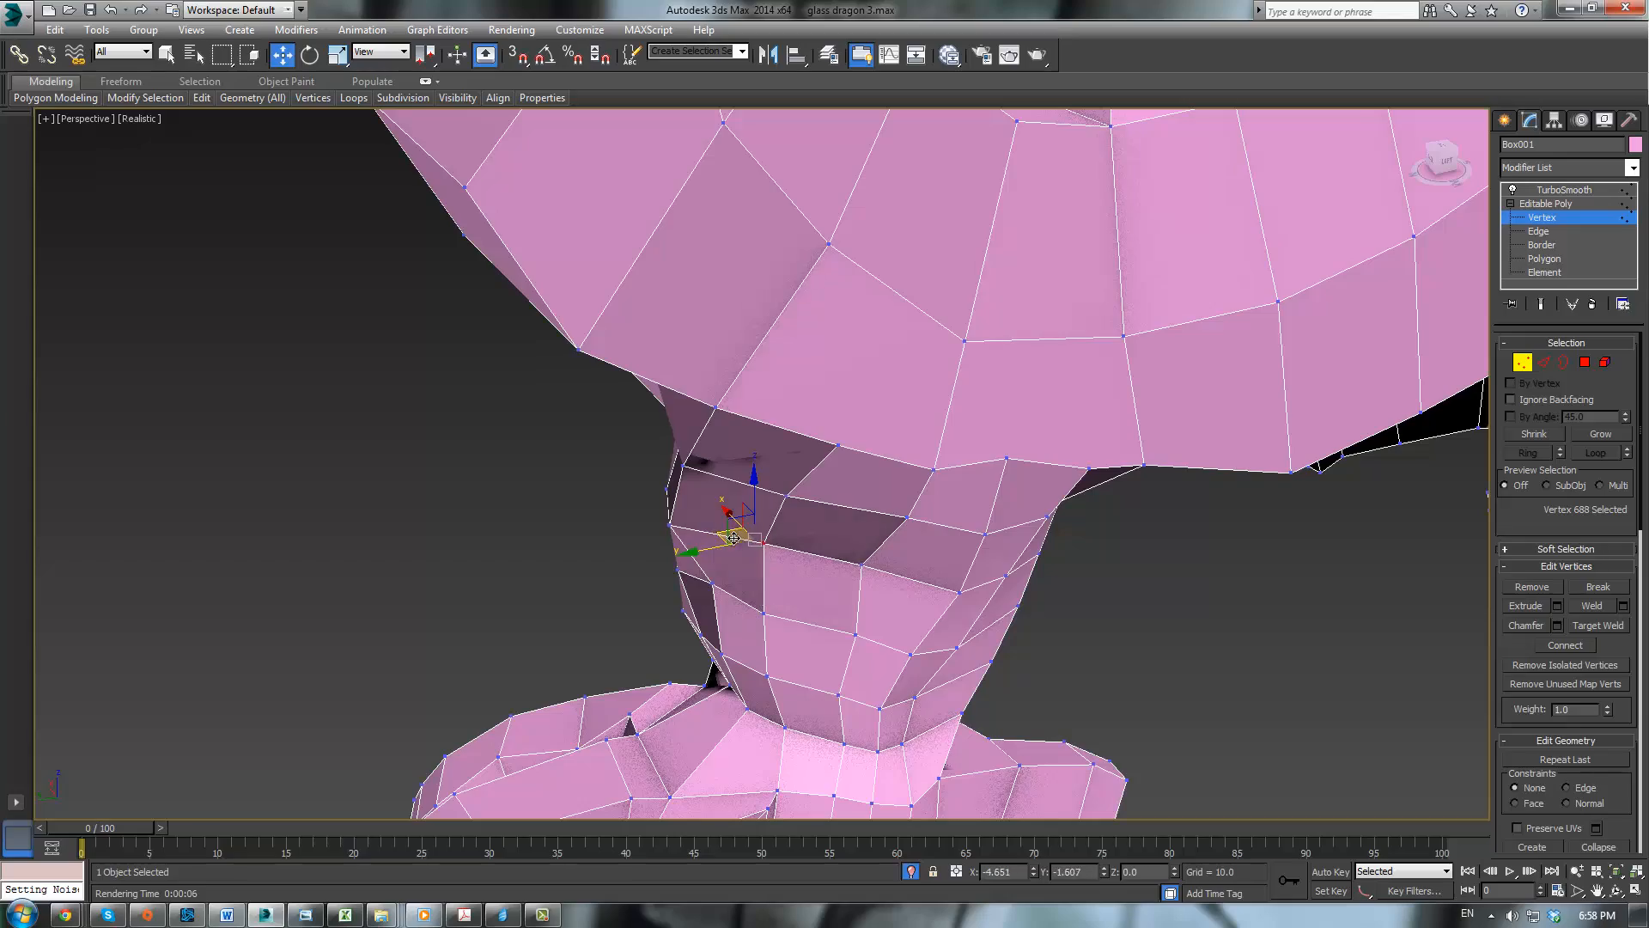
Step: Raise the vertex on the inner lower leg just above the foot to even out the surrounding polygons
middle_click_drag(728, 541, 1255, 502, "alt")
scroll(1076, 526, "up", 2)
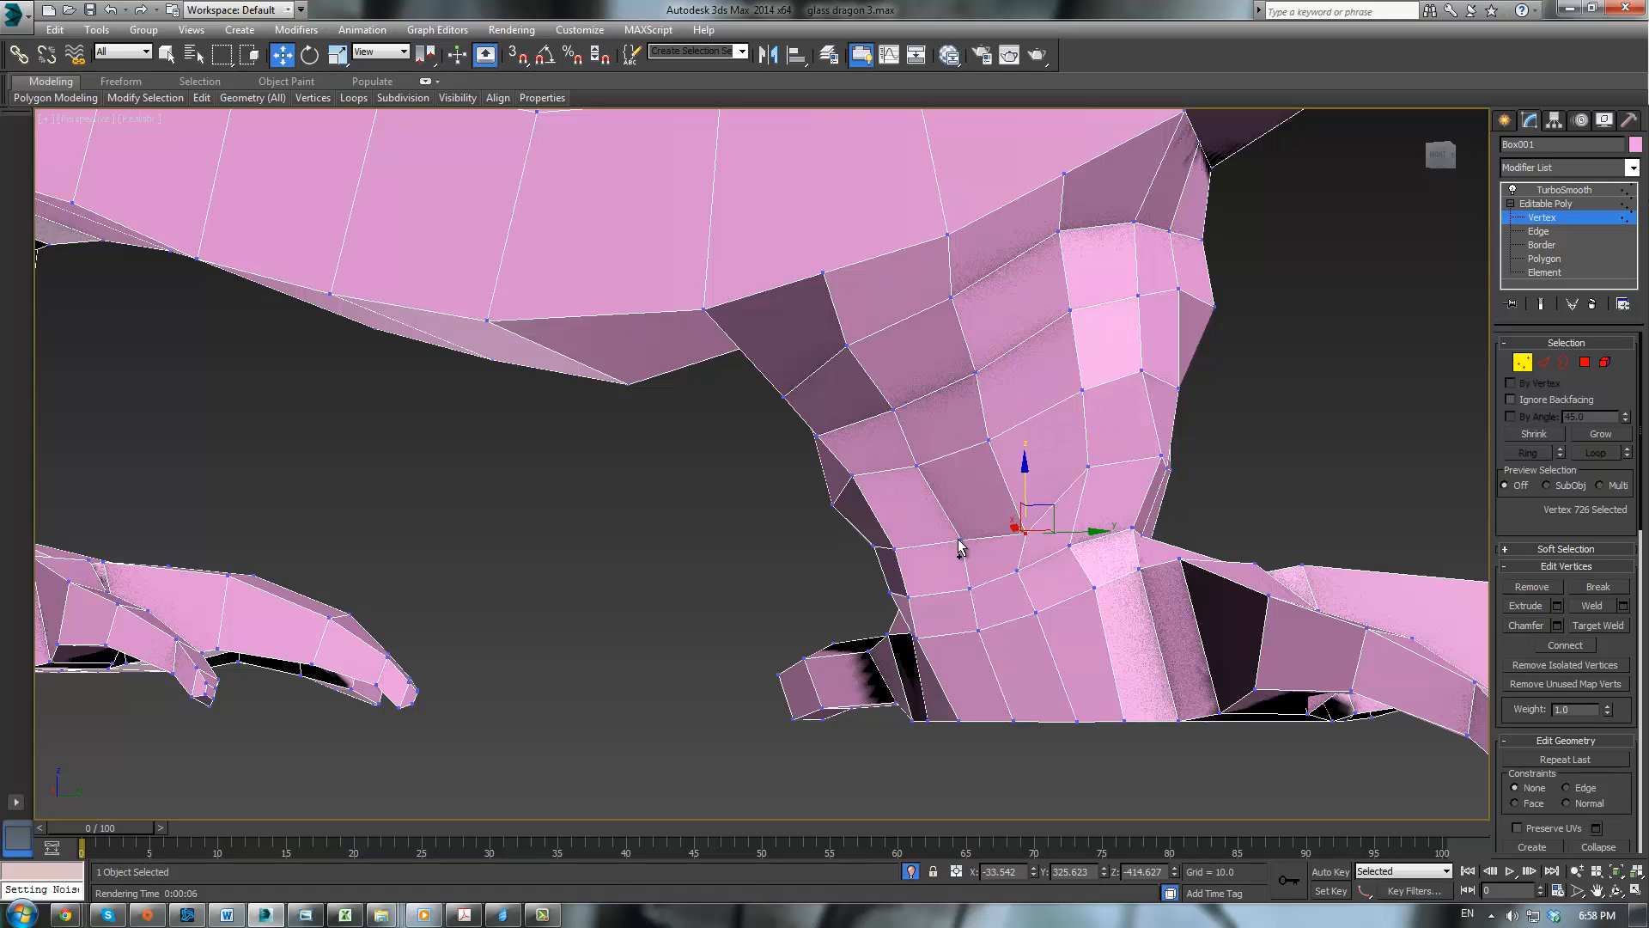
left_click(1028, 537)
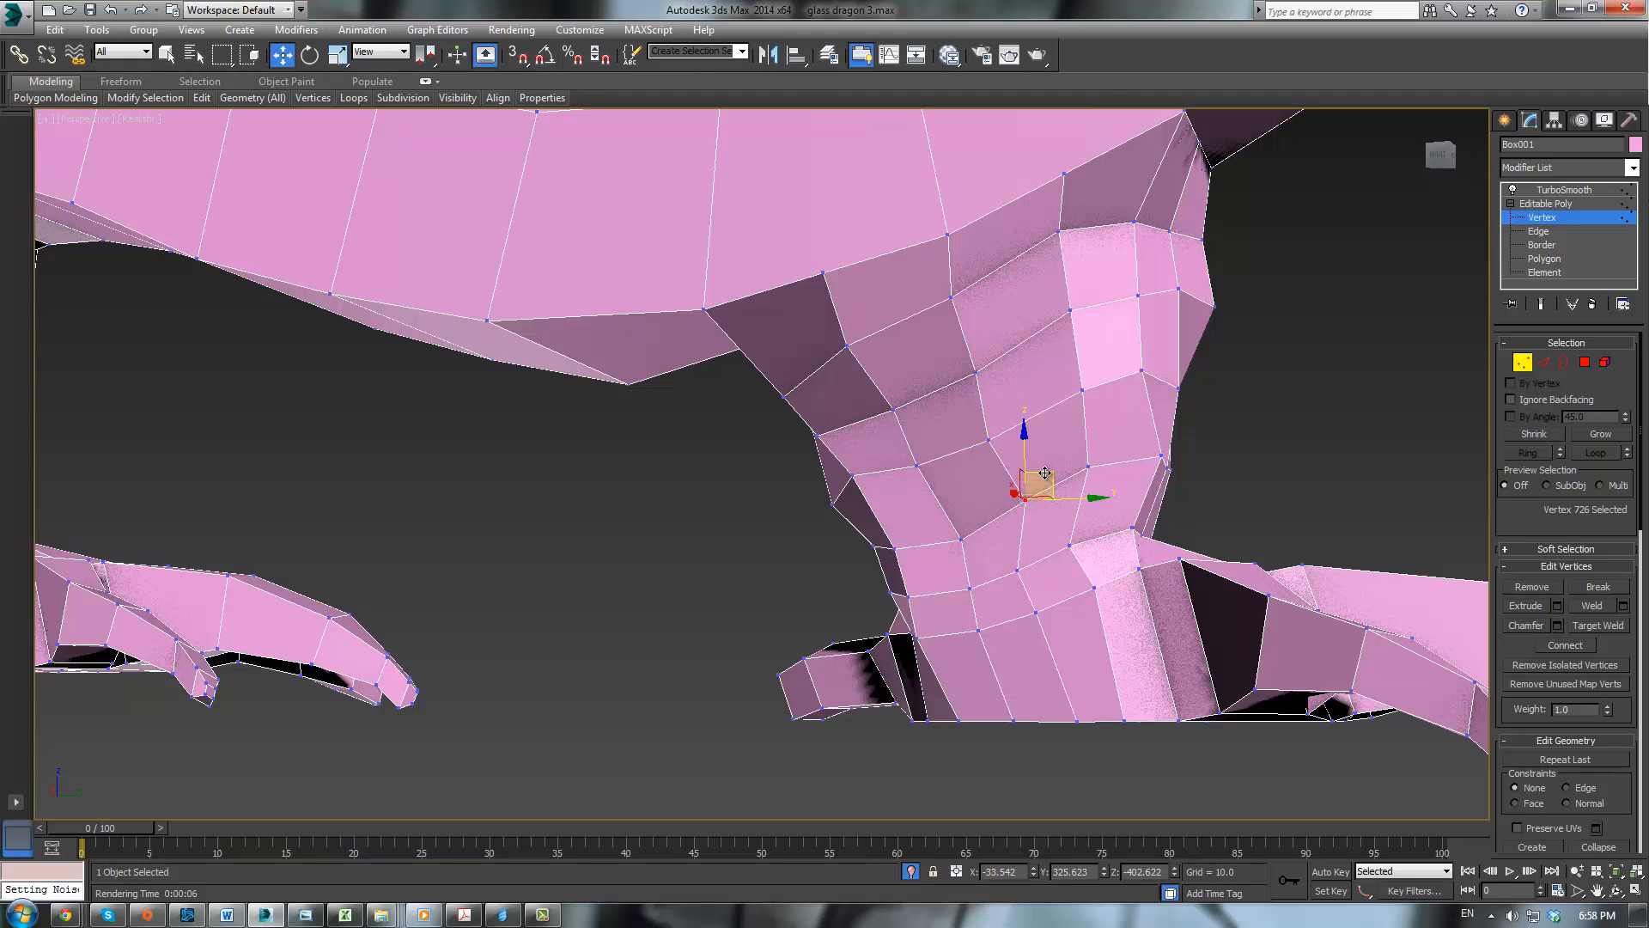
Step: Move the neighbouring vertex on the inner lower leg slightly up and toward the rear to even out the polygons
left_click(959, 539)
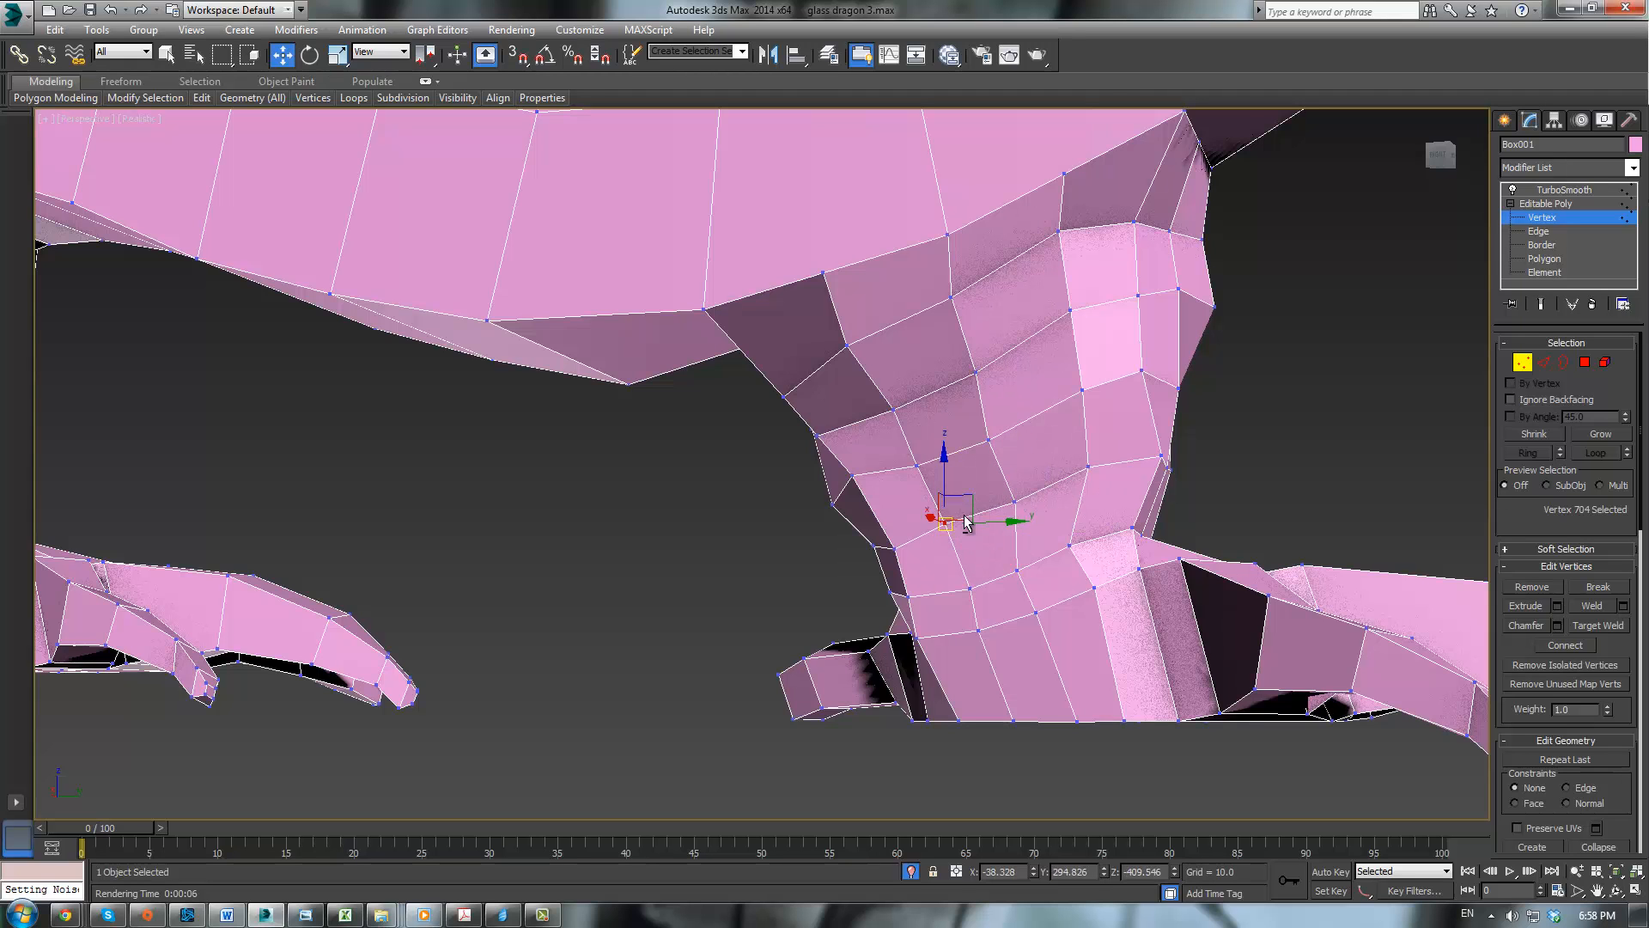
middle_click_drag(962, 515, 1014, 560, "alt")
scroll(909, 499, "down", 5)
middle_click_drag(906, 498, 853, 502, "alt")
scroll(852, 502, "up", 2)
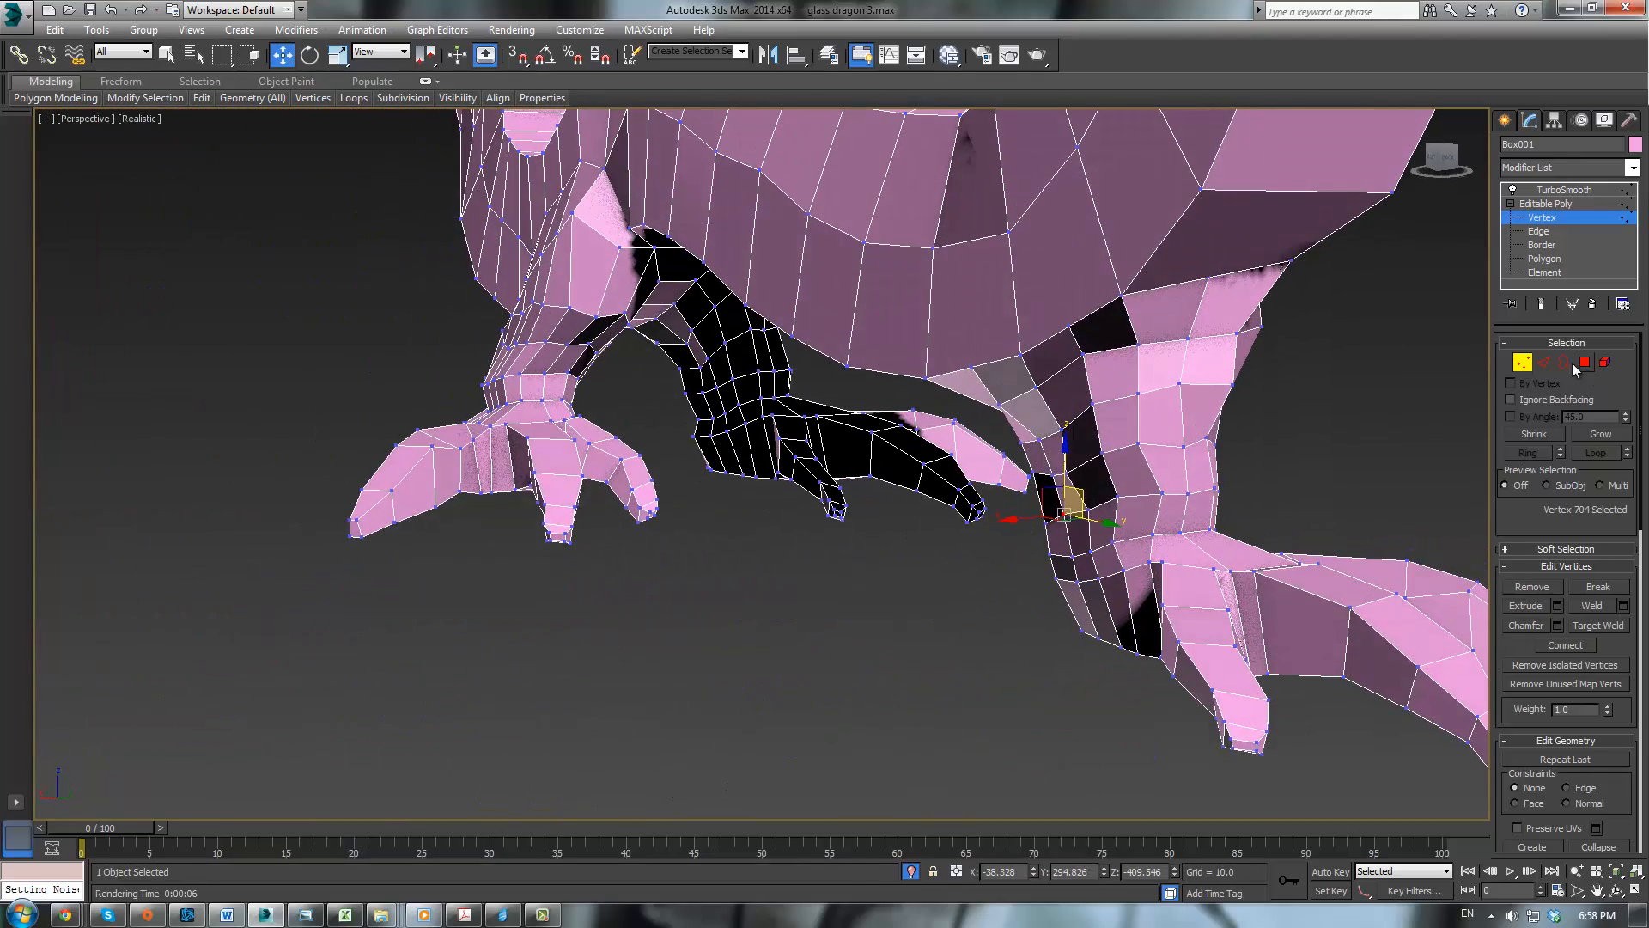
Step: Scale the three edge loops around the lower leg just above the foot to 89% in X and Y
left_click(1544, 362)
left_click(1144, 540)
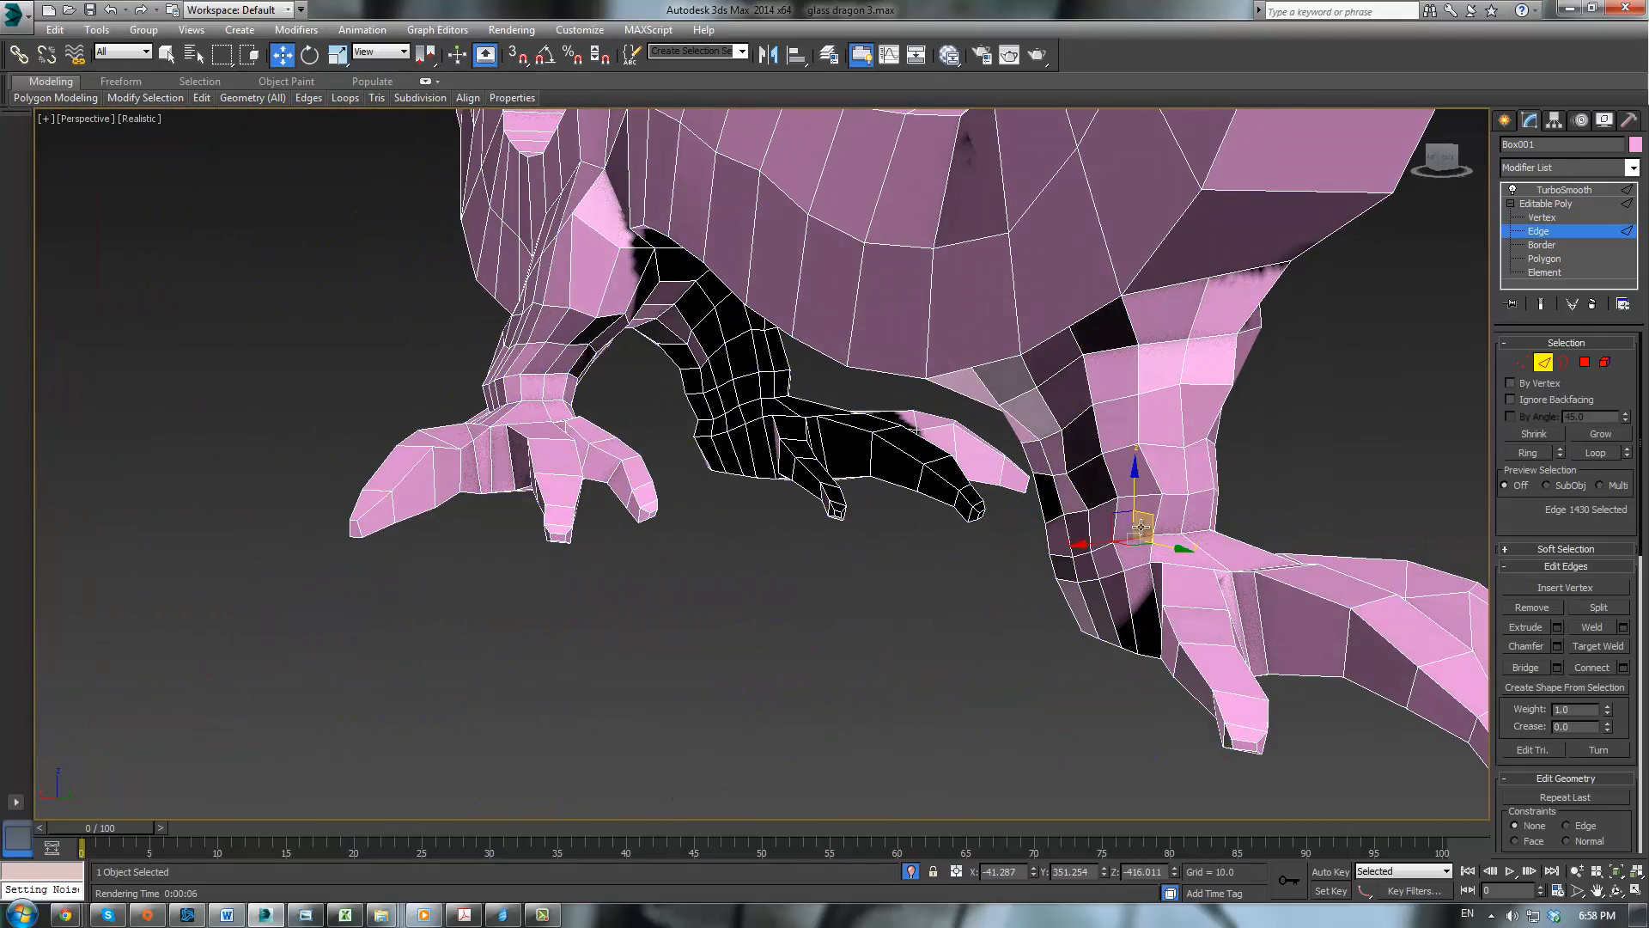
left_click(1140, 494, "ctrl")
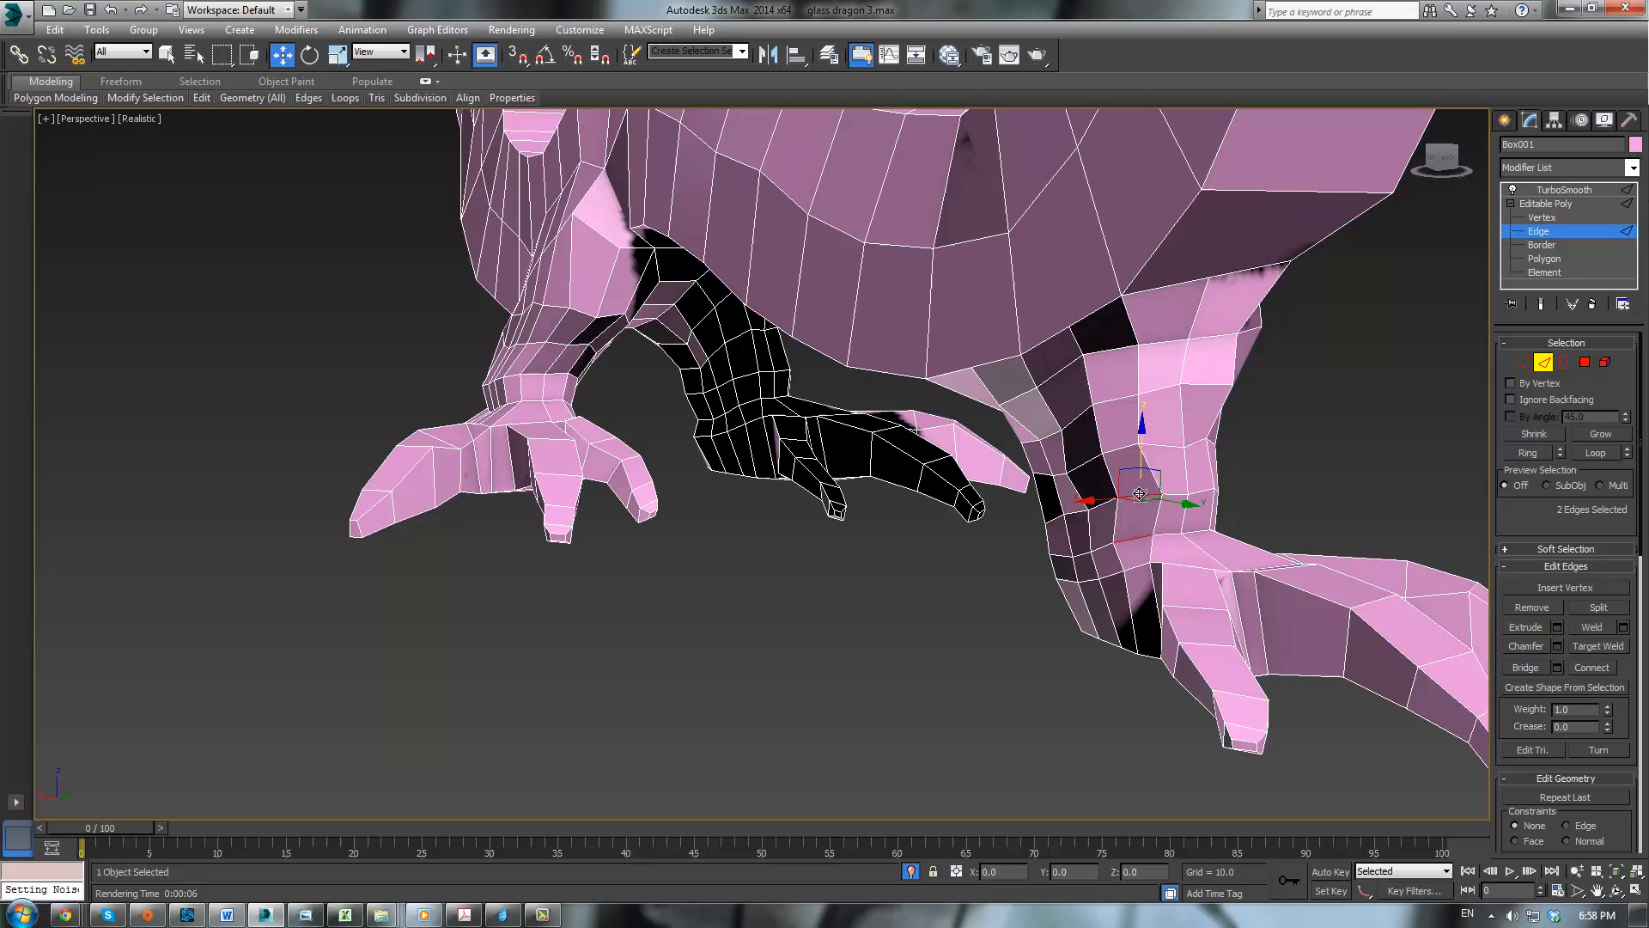
left_click(1595, 453)
key("z")
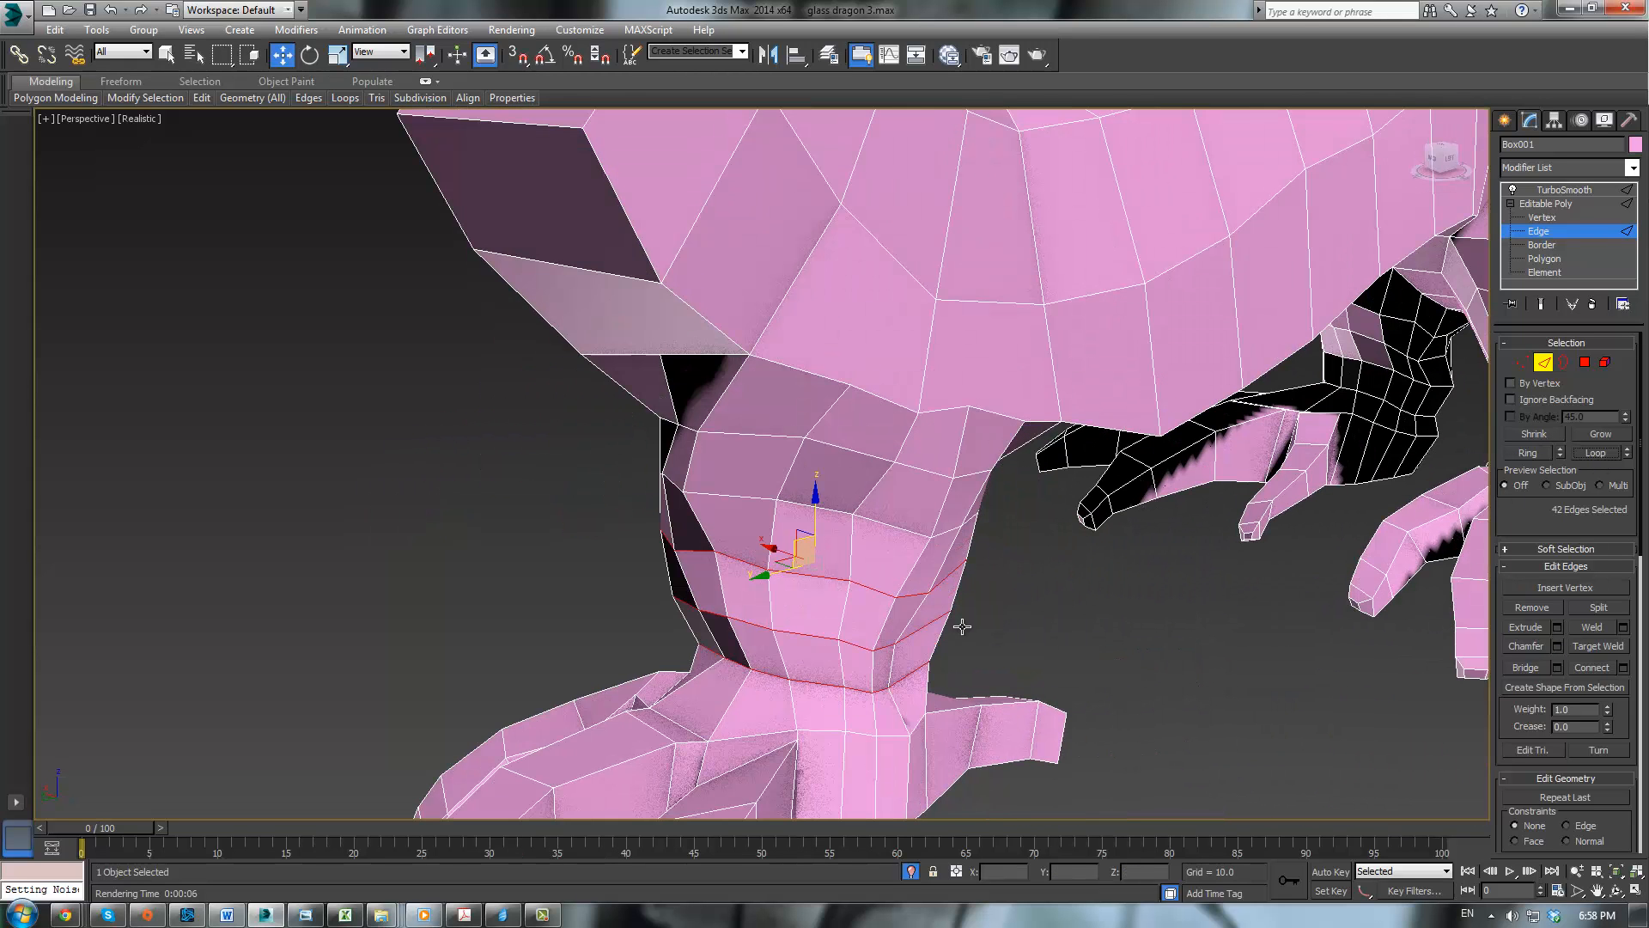
key("r")
left_click_drag(810, 574, 805, 571)
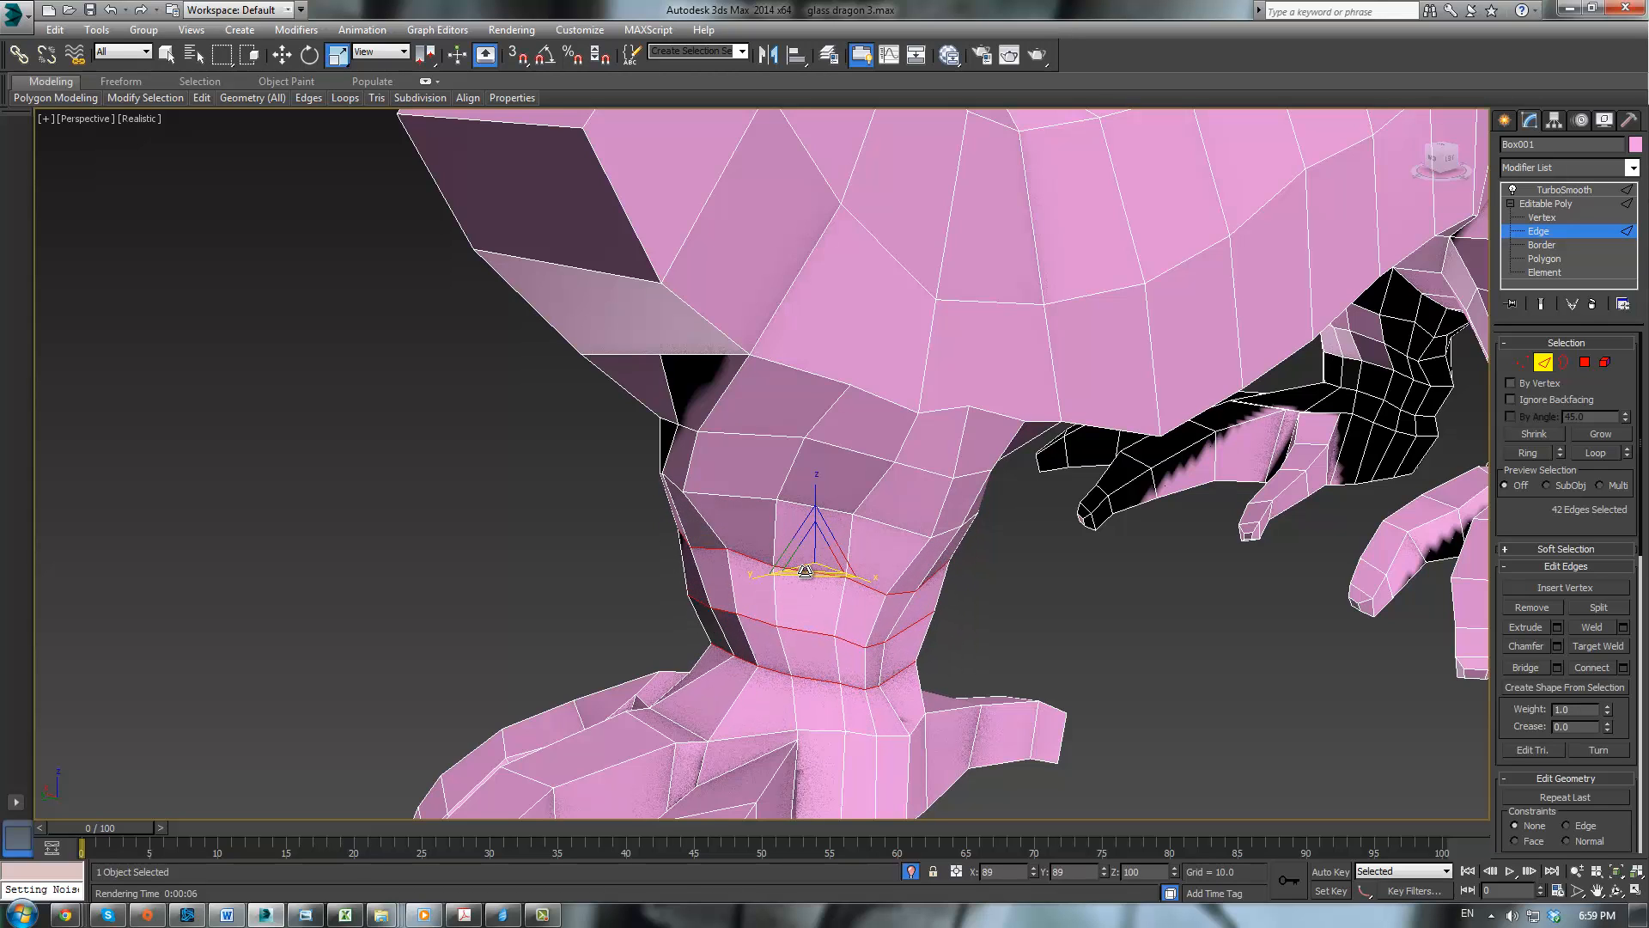
Step: Return to the TurboSmooth level and examine the narrowed lower leg together with the whole body
left_click(1563, 189)
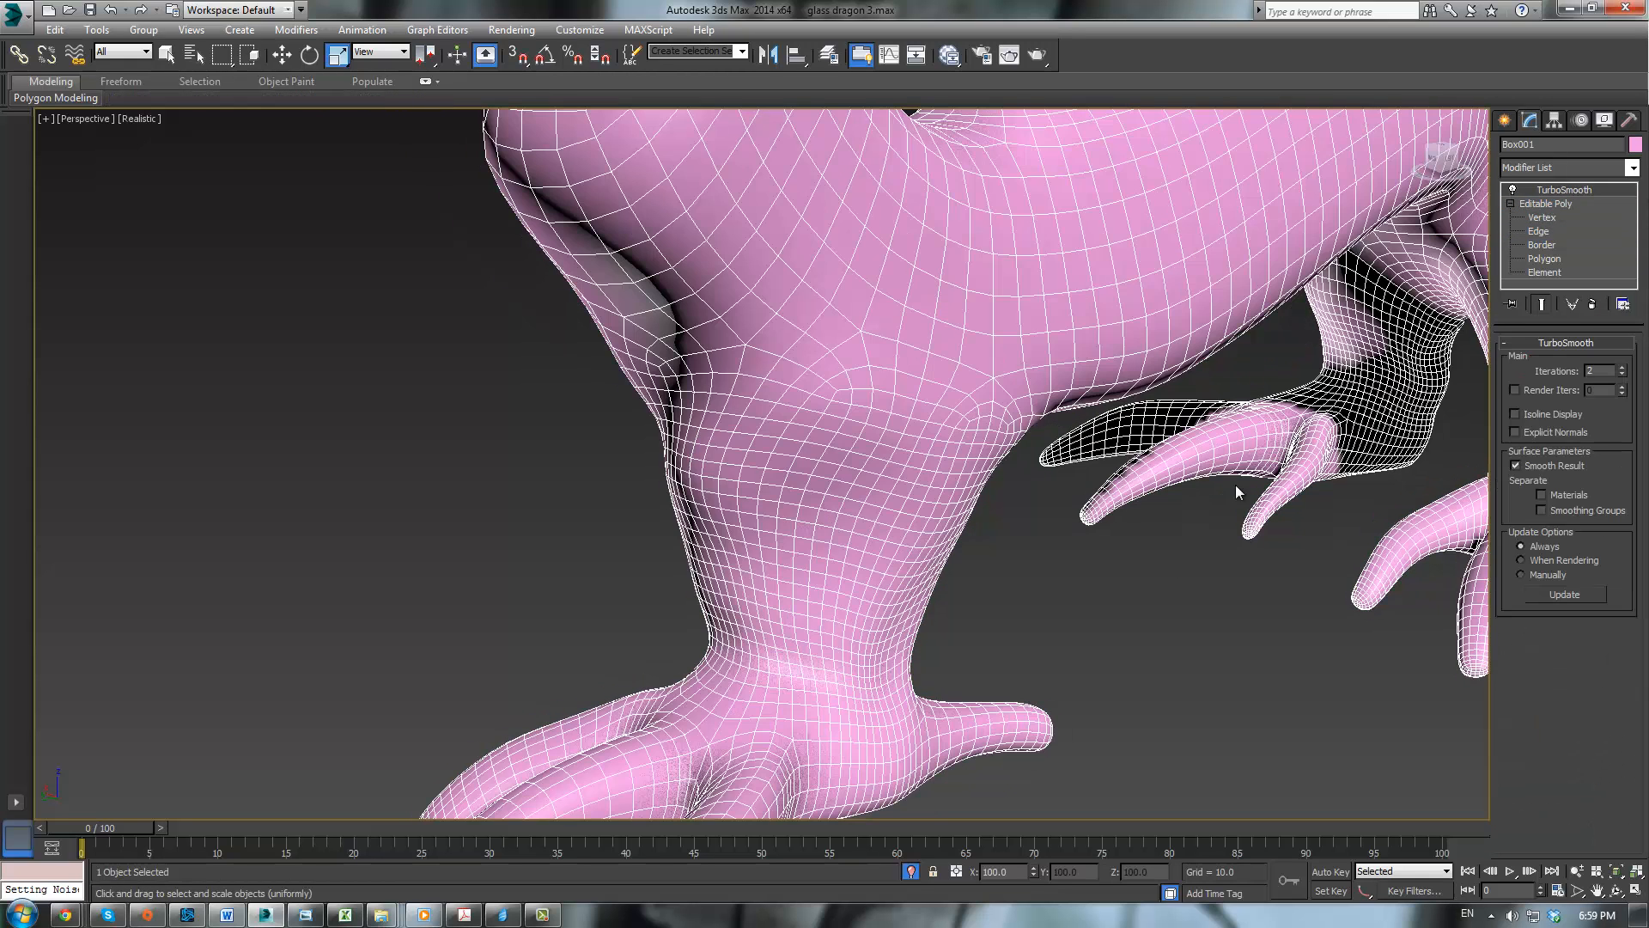
left_click(1150, 604)
scroll(1150, 605, "down", 5)
middle_click_drag(971, 502, 884, 616, "alt")
scroll(1099, 569, "up", 4)
left_click(570, 559)
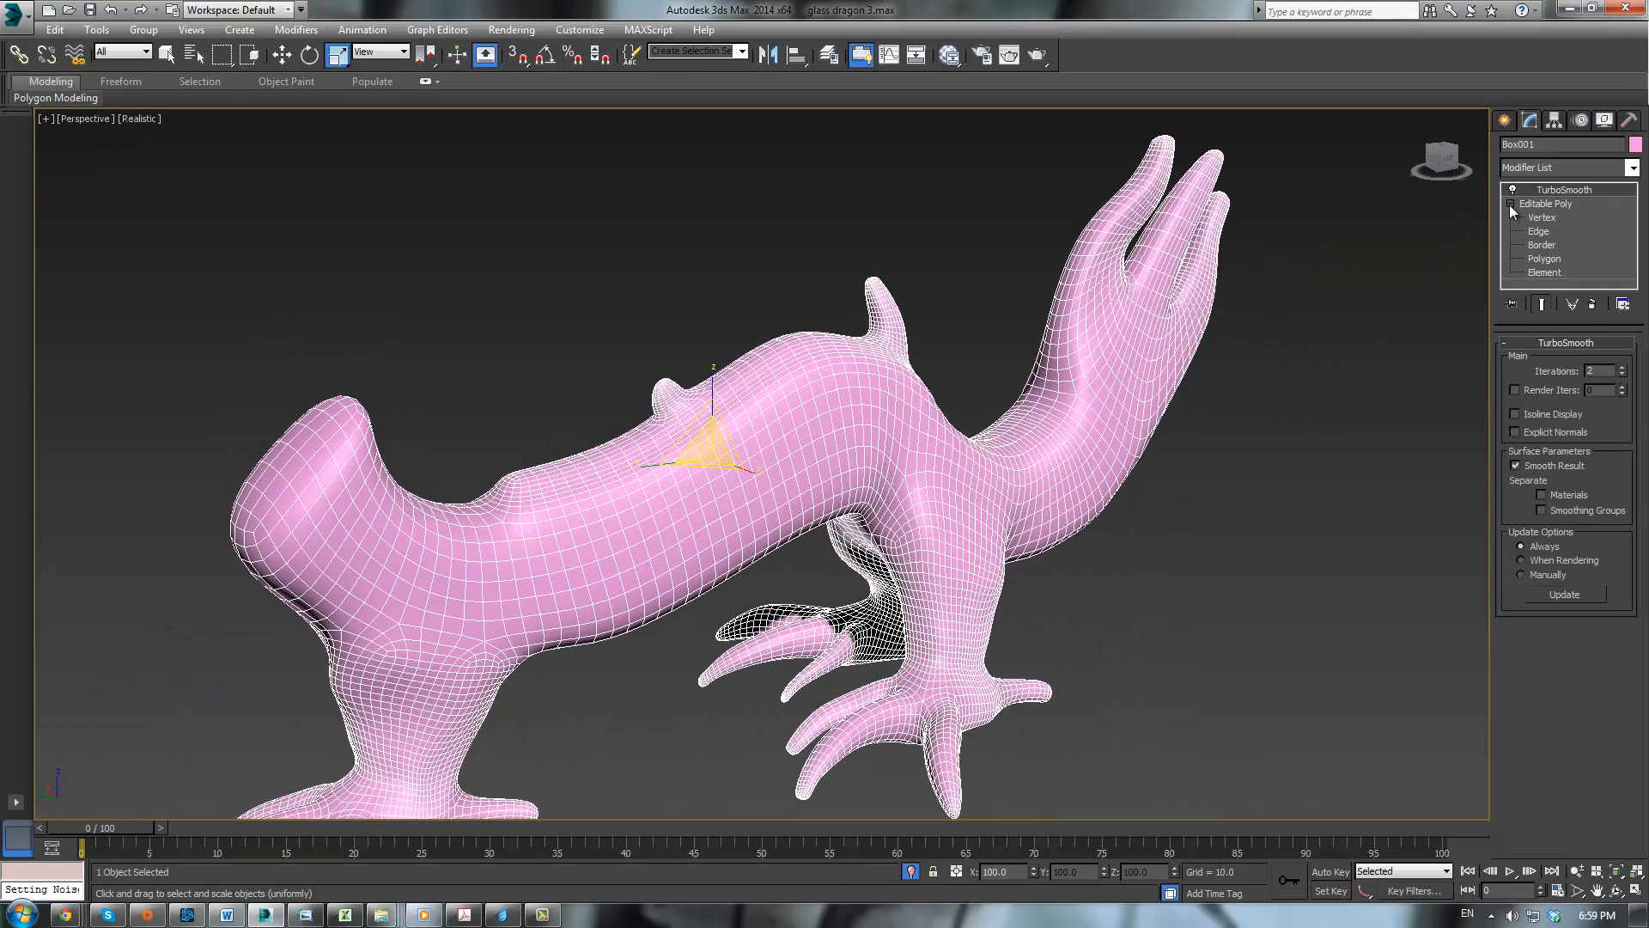
Step: Scale the edge loop around the upper leg, one row below its junction with the body, slightly in the horizontal plane
left_click(1542, 217)
scroll(550, 568, "up", 5)
middle_click_drag(817, 424, 568, 452, "alt")
left_click(1544, 362)
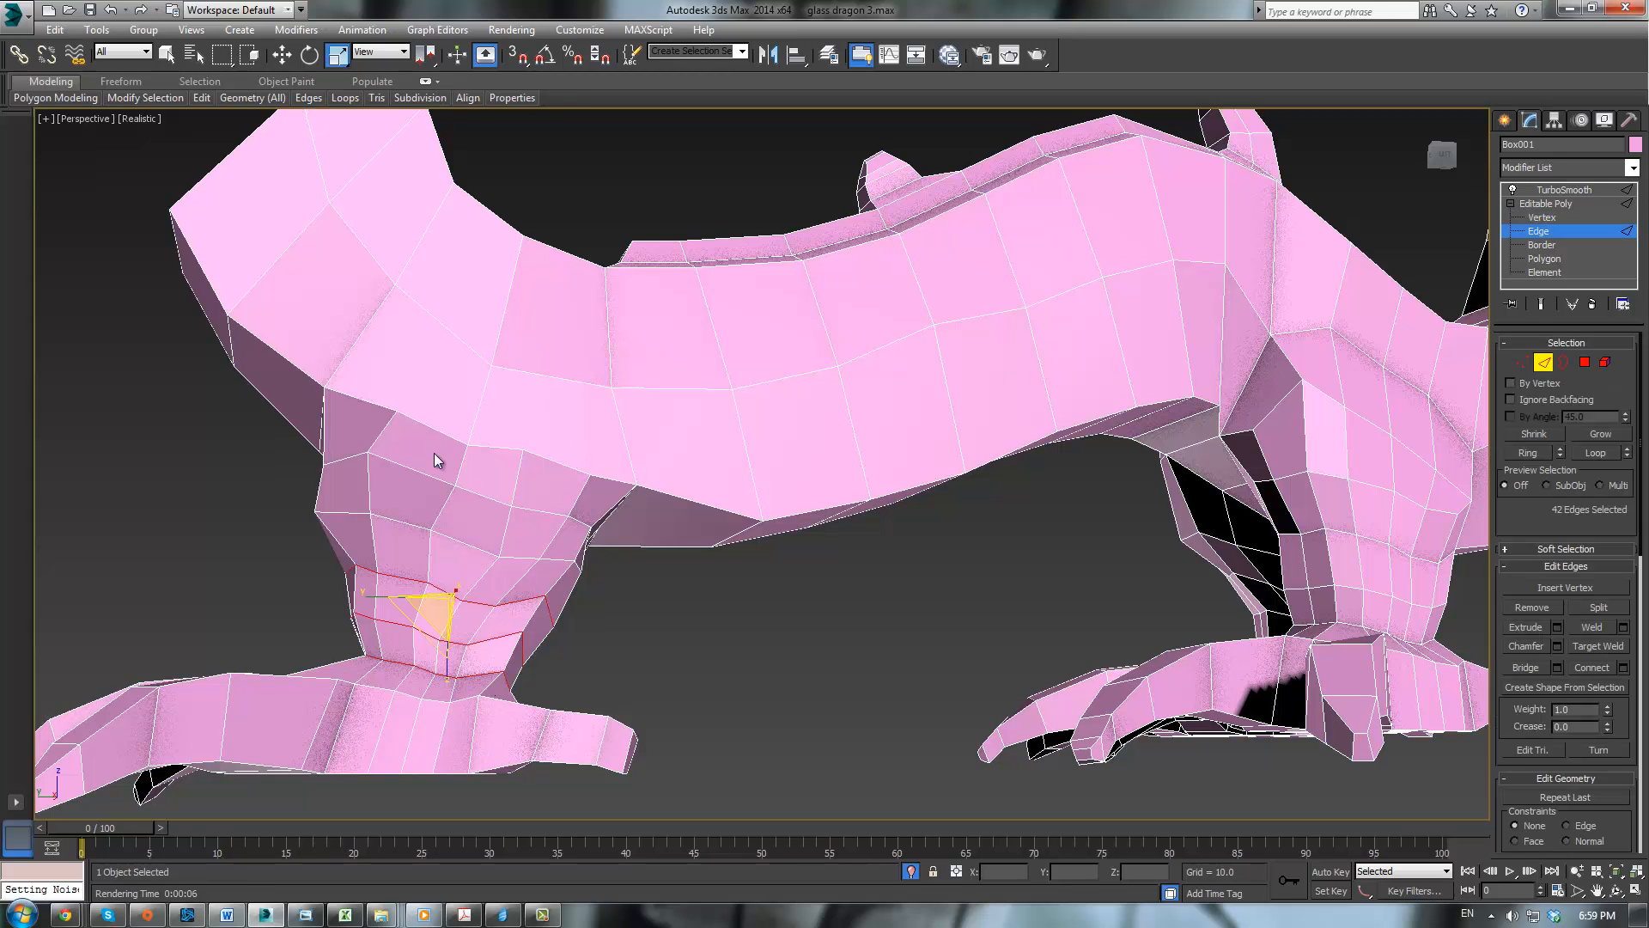
left_click(427, 475)
left_click(1595, 453)
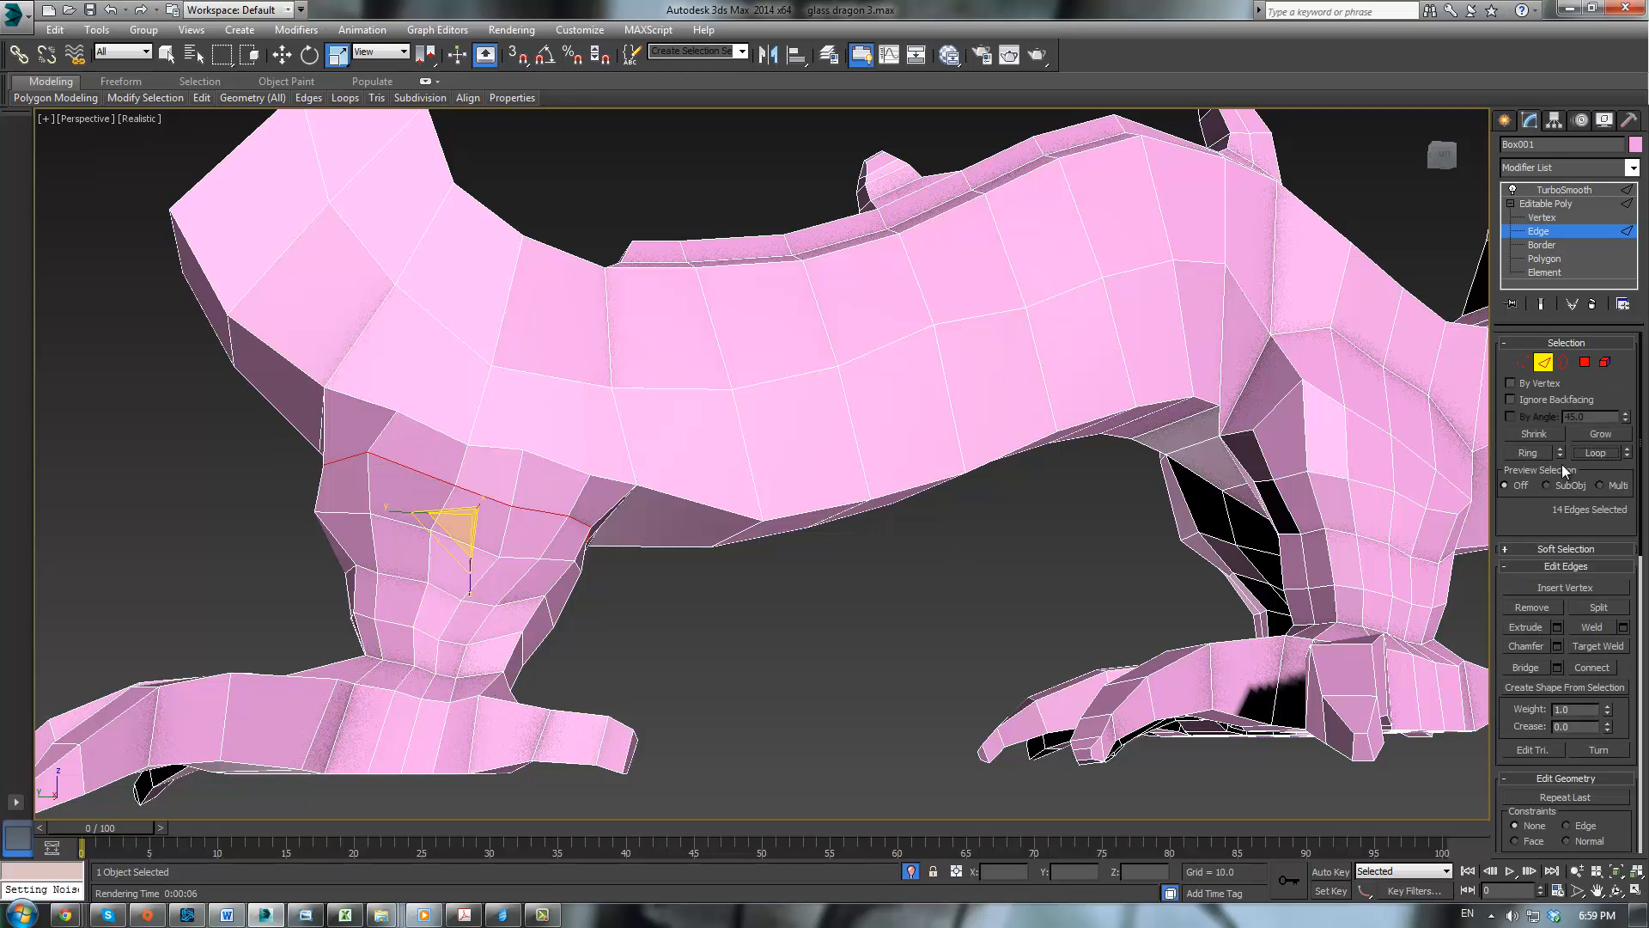
middle_click_drag(841, 480, 479, 400, "alt")
left_click_drag(505, 371, 513, 380)
scroll(514, 379, "down", 4)
middle_click_drag(514, 379, 653, 386, "alt")
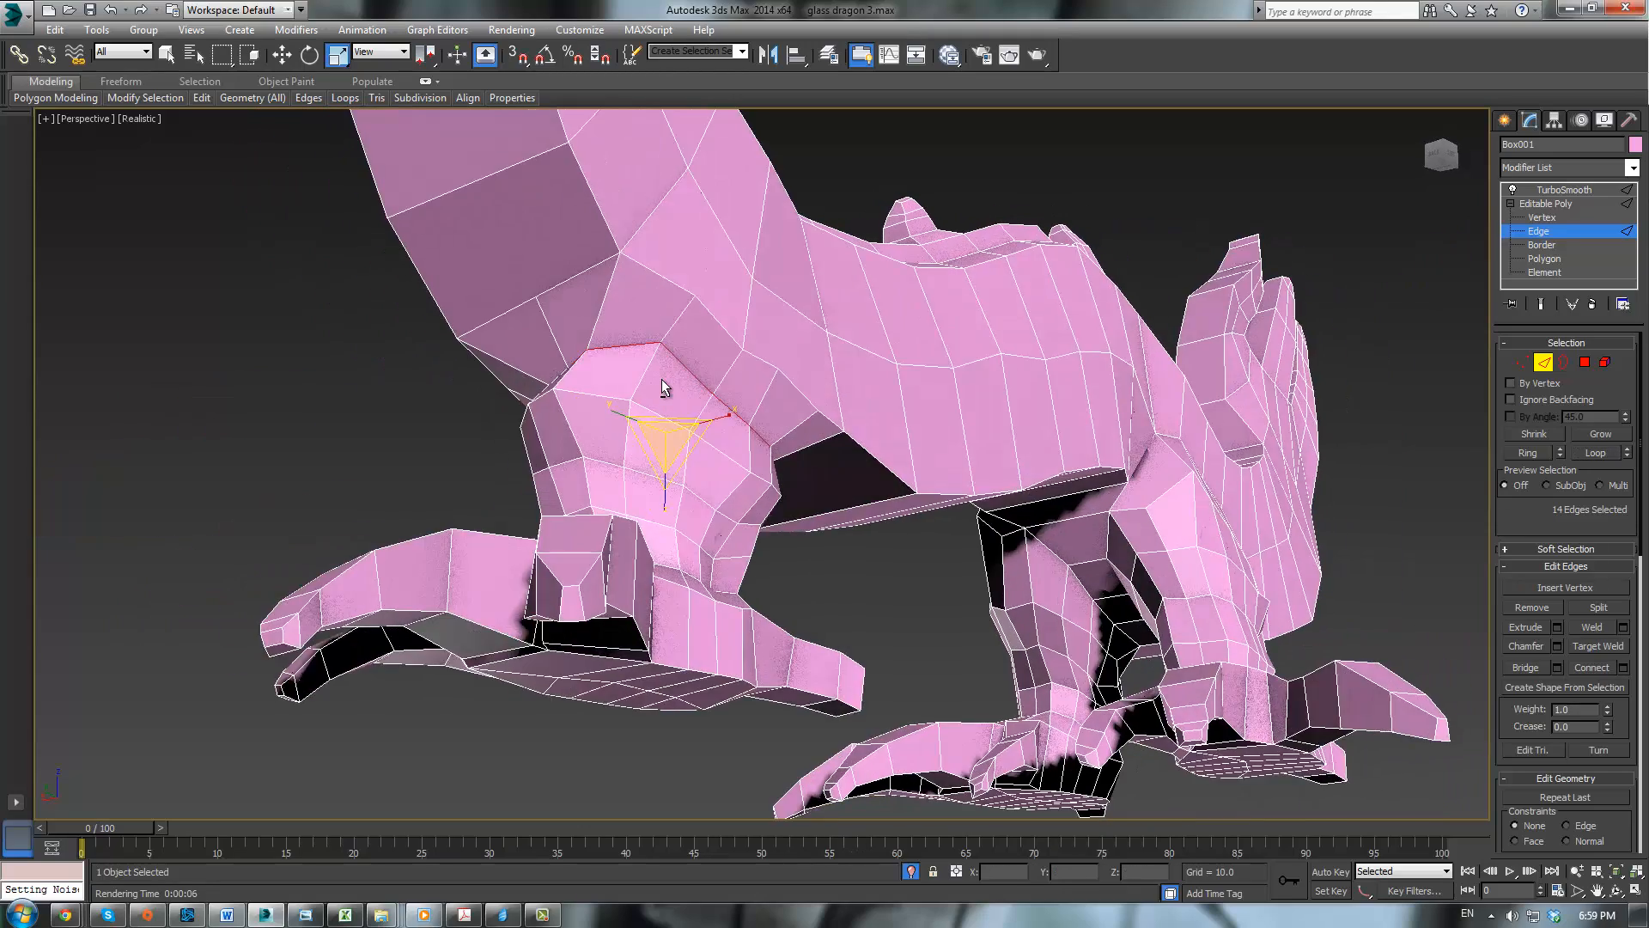
Step: Move two adjacent vertices at the front of the upper leg slightly to refine its contour
scroll(720, 440, "up", 2)
left_click(1524, 362)
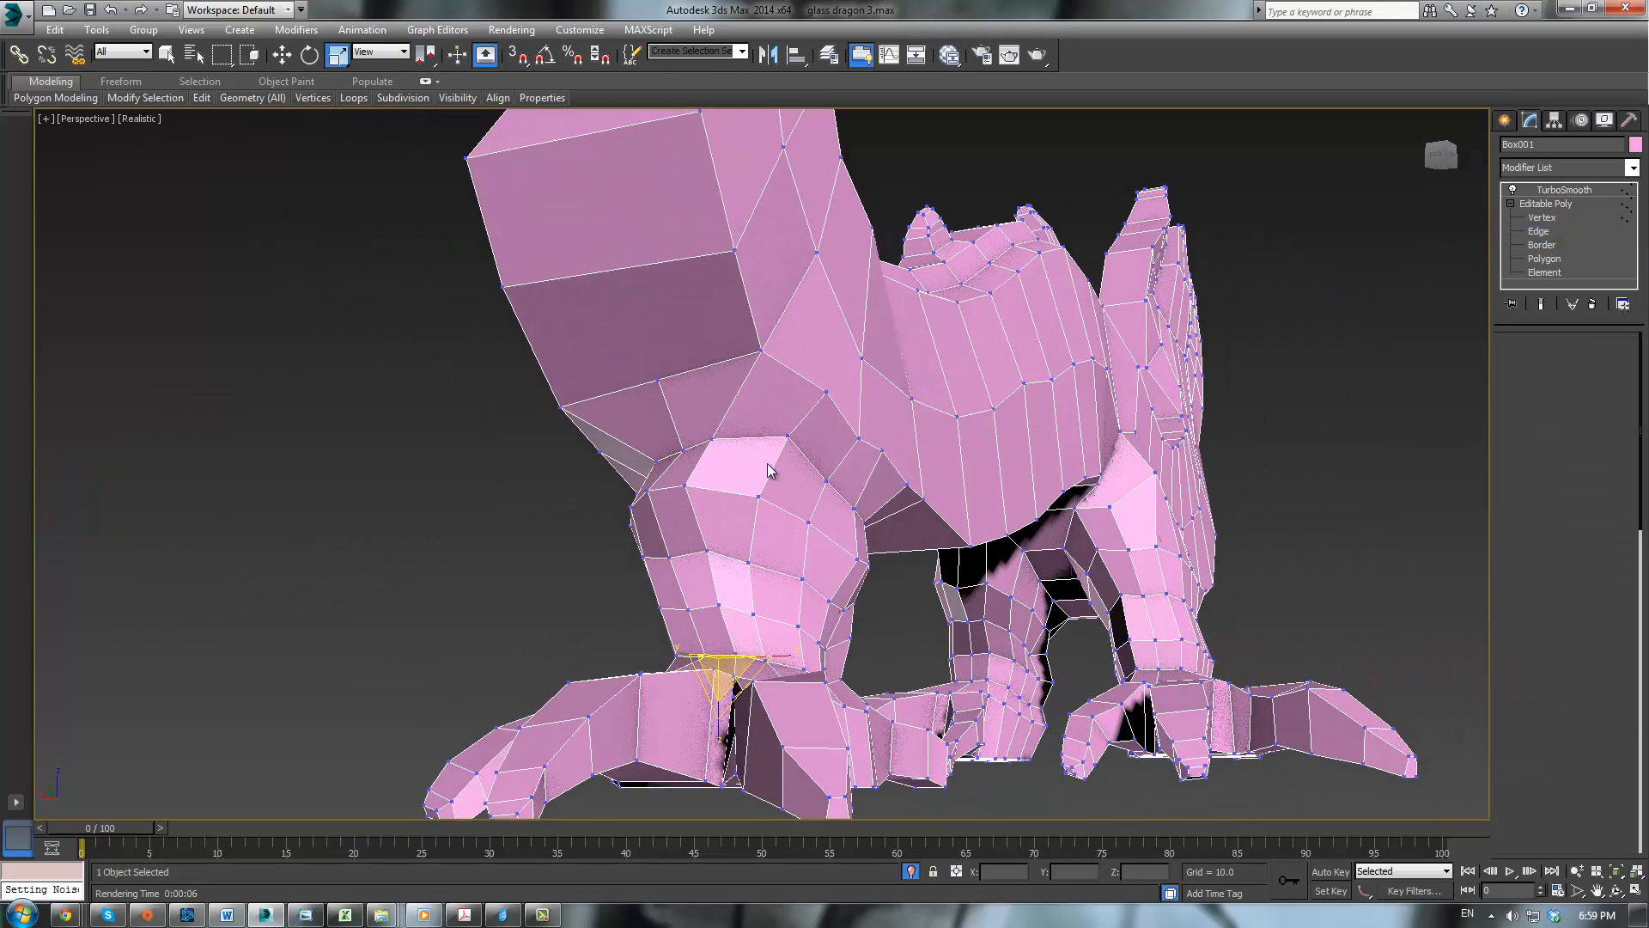
middle_click_drag(766, 462, 806, 302, "alt")
scroll(805, 302, "up", 3)
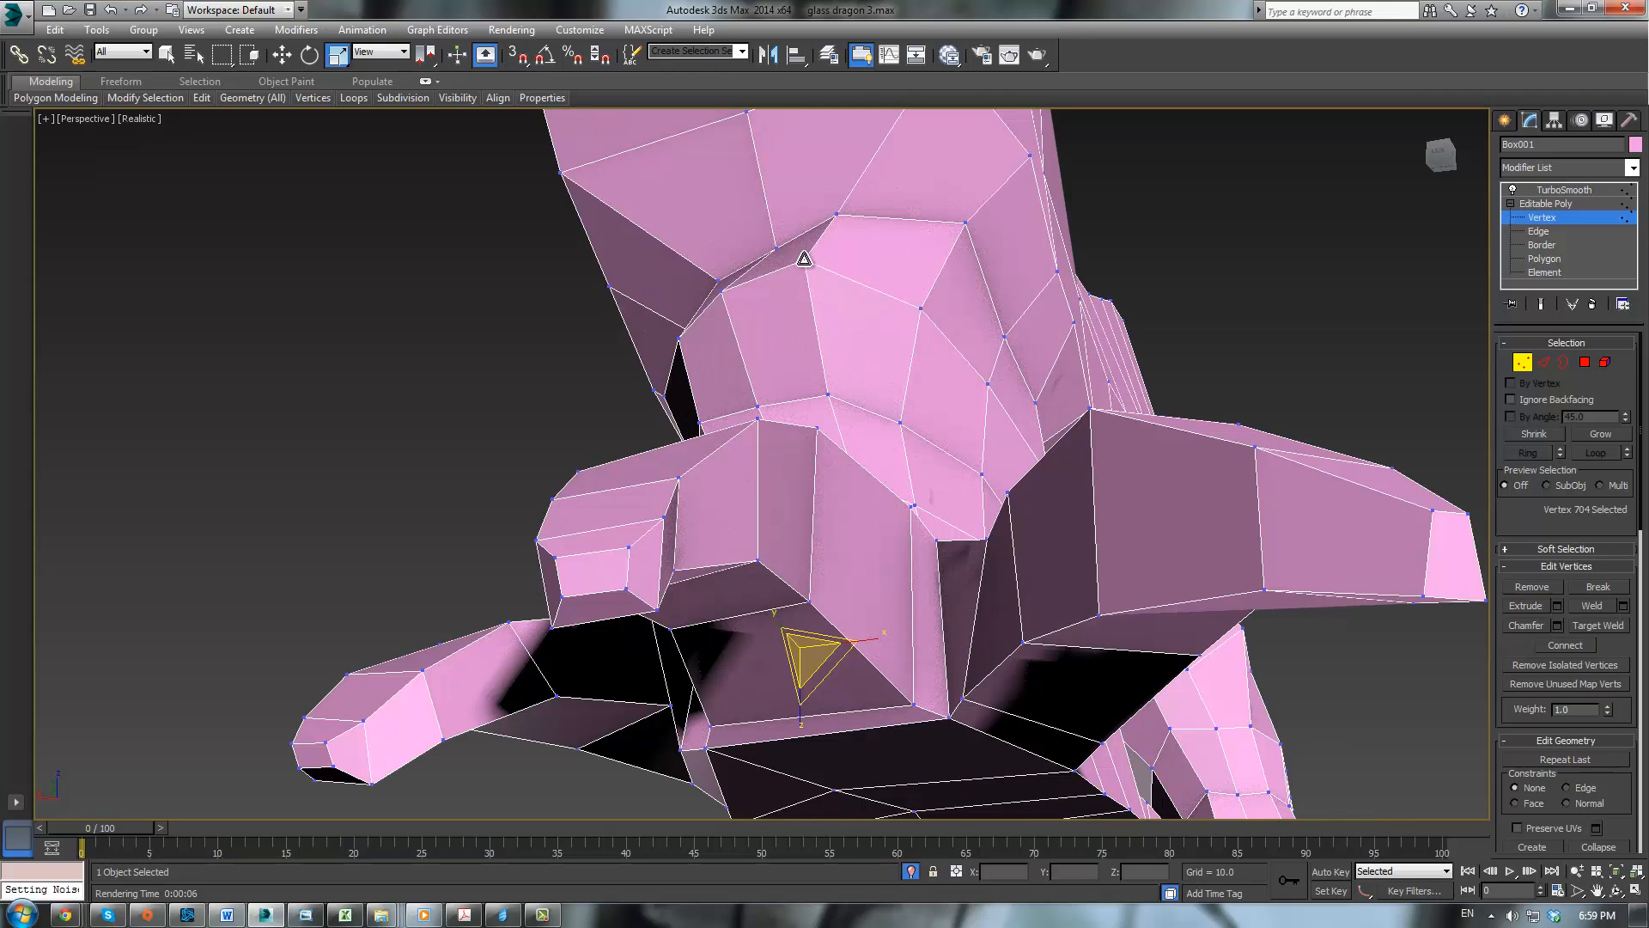
left_click(804, 258)
left_click(719, 290, "ctrl")
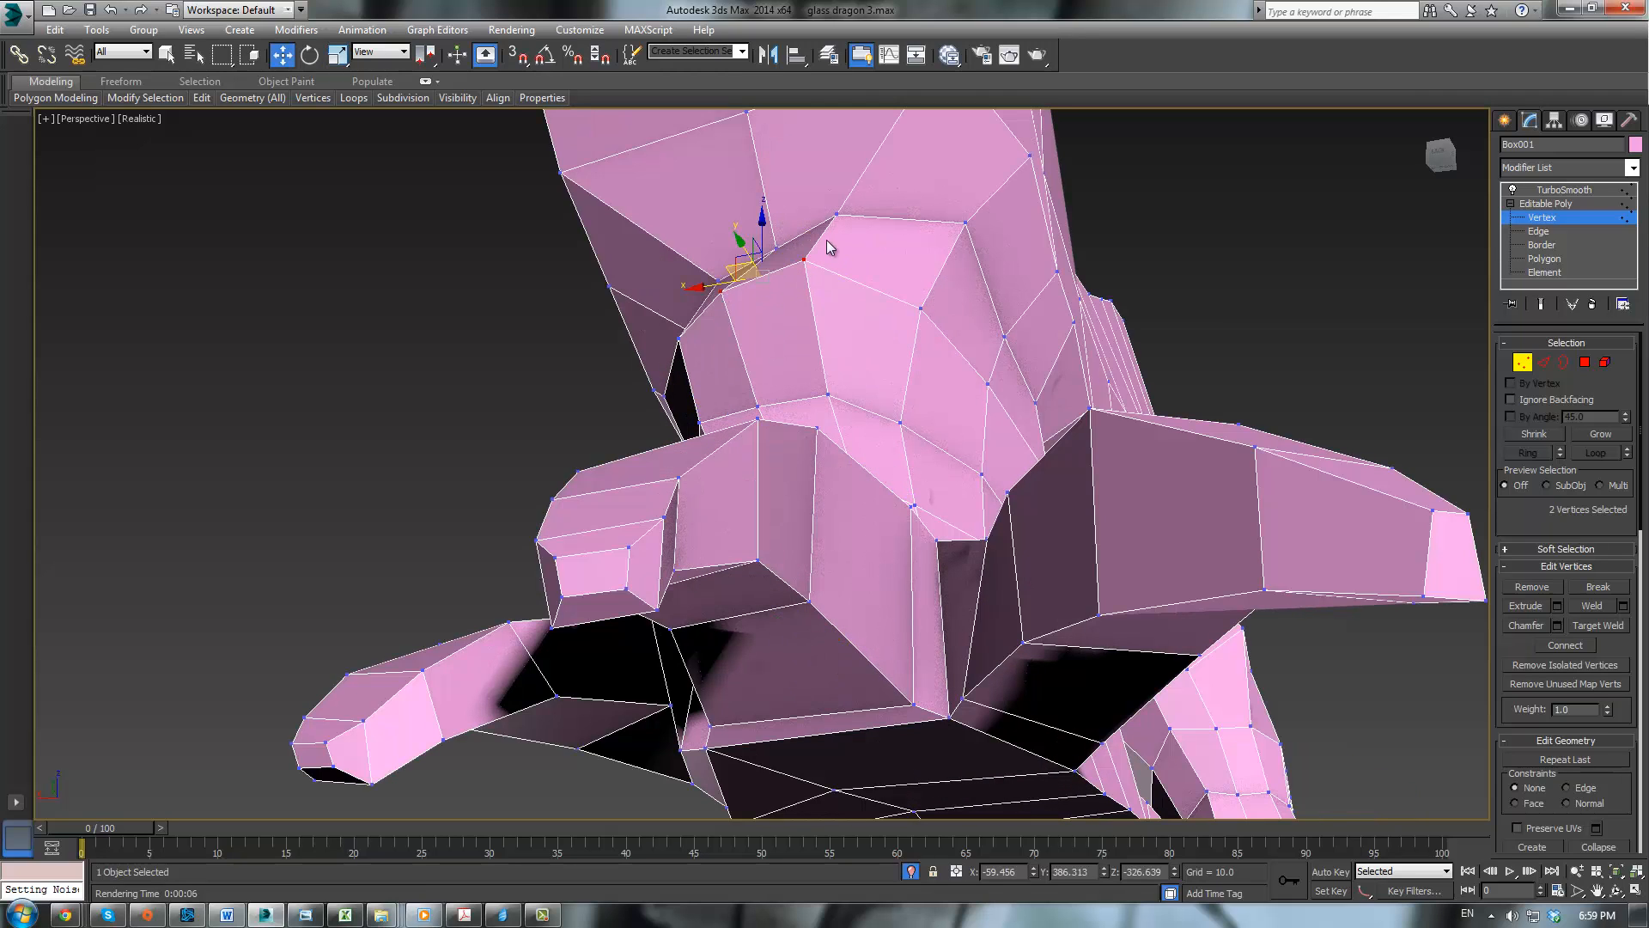
left_click_drag(726, 267, 741, 280)
Step: Show the TurboSmooth result with the model deselected and examine the leg's profile from the side
left_click(1561, 204)
left_click(1568, 190)
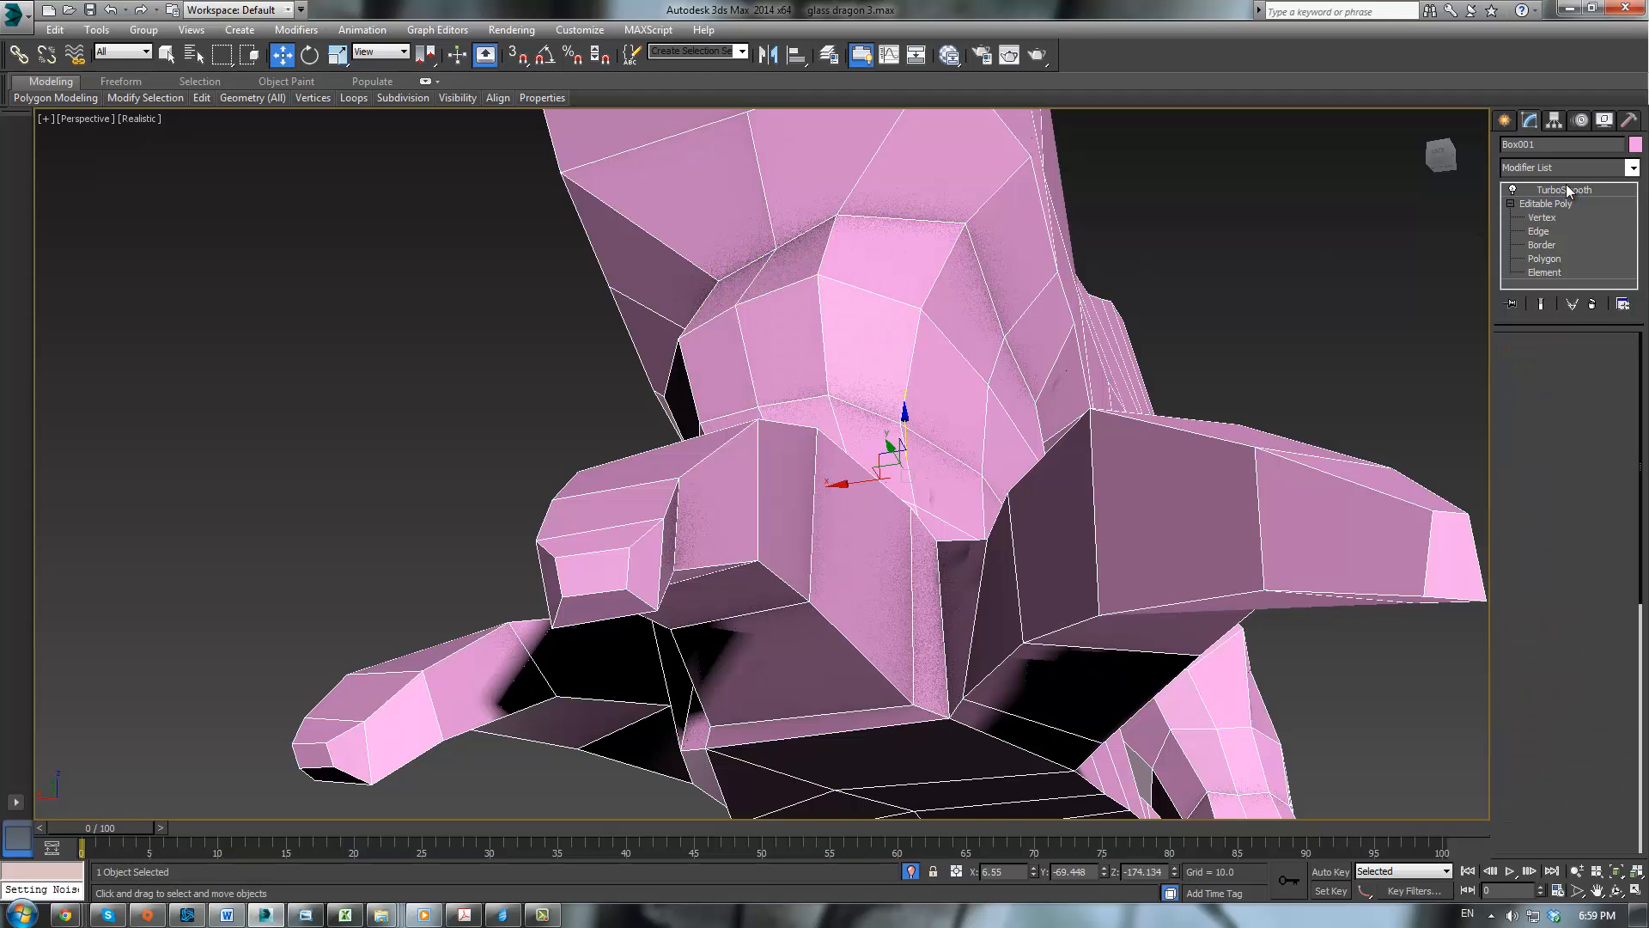
left_click(1265, 295)
scroll(1265, 296, "down", 4)
middle_click_drag(1265, 295, 1085, 352, "alt")
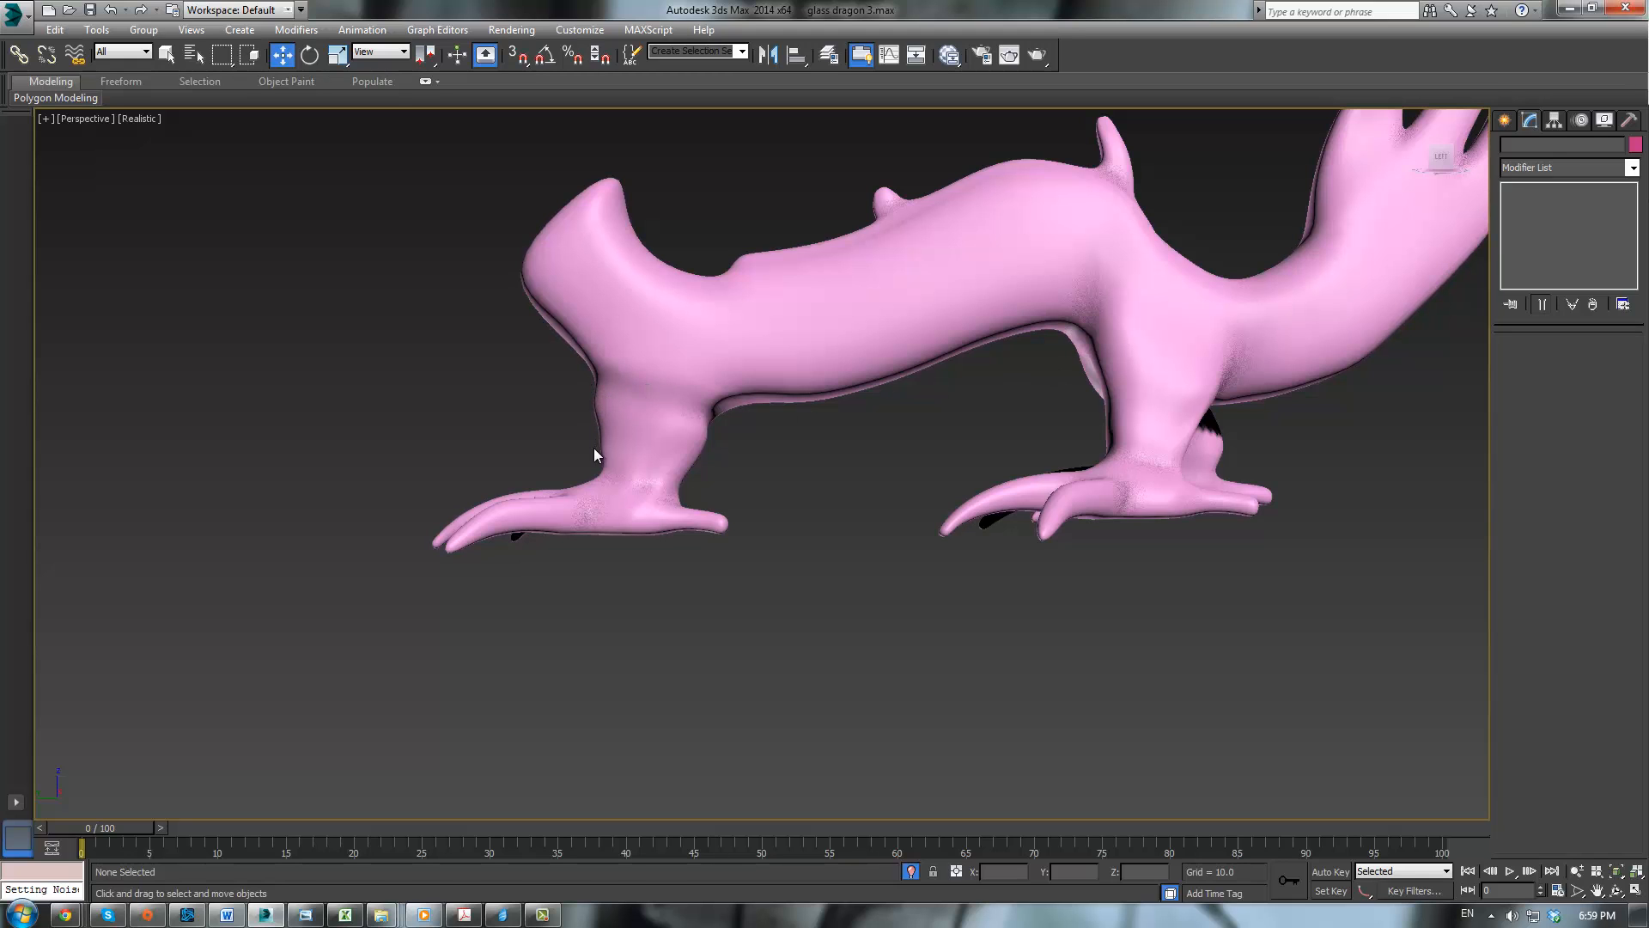
middle_click_drag(776, 435, 851, 511)
scroll(798, 506, "up", 3)
Step: Scale the edge loop around the widest part of the upper leg to 93% in X and Y
left_click(773, 505)
left_click(1538, 221)
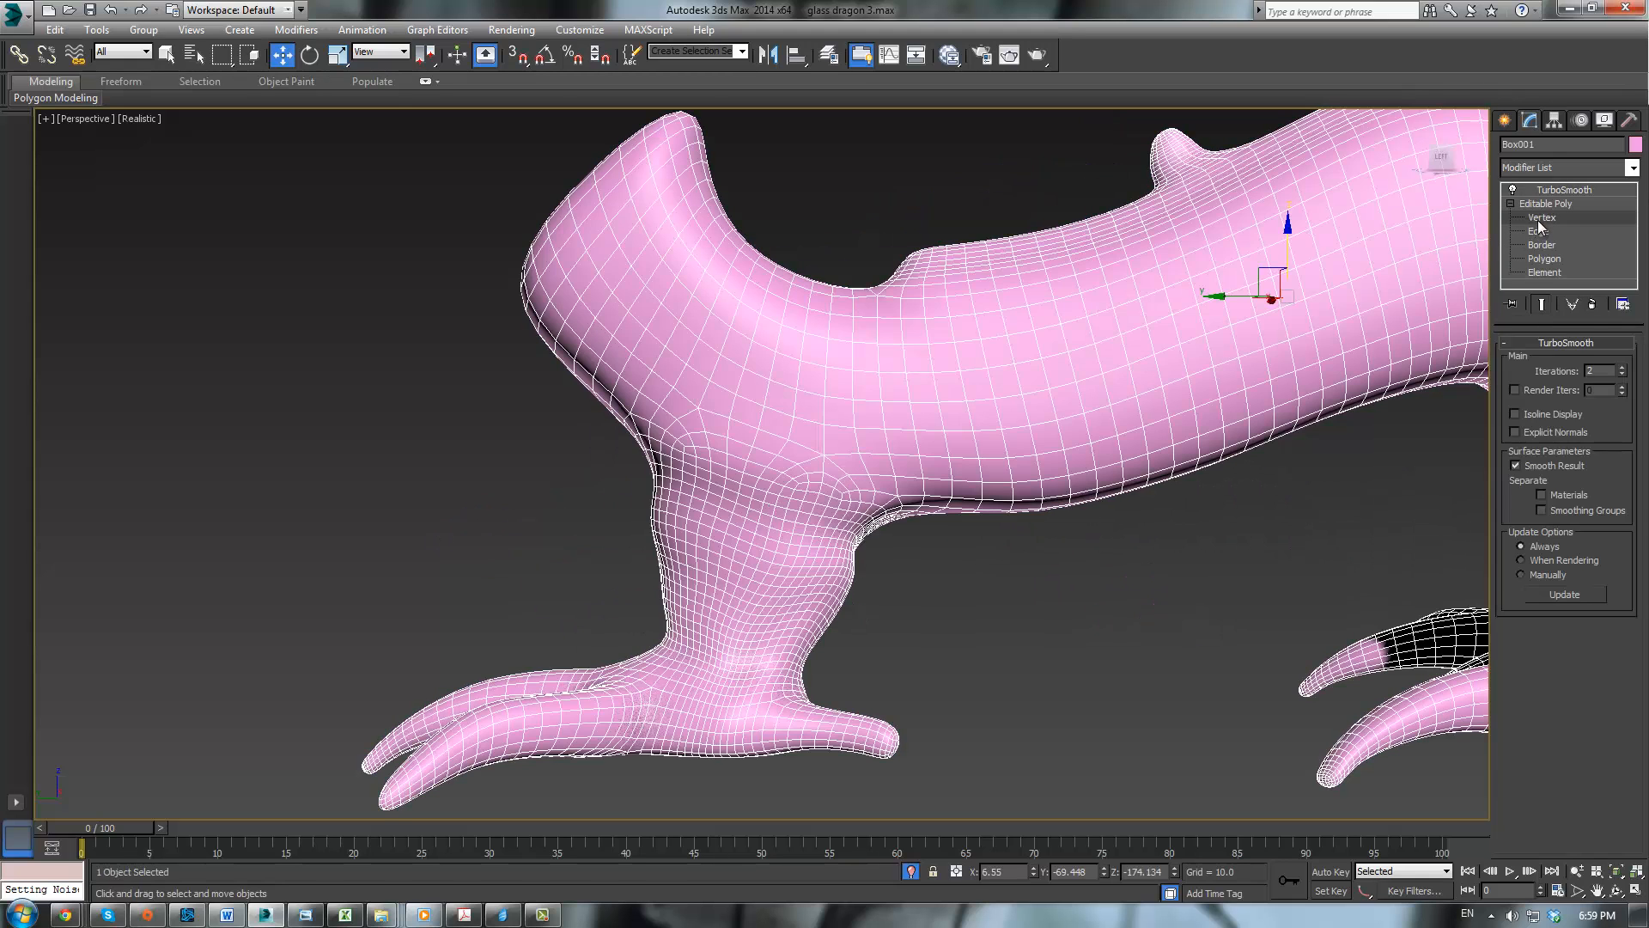
left_click(1538, 231)
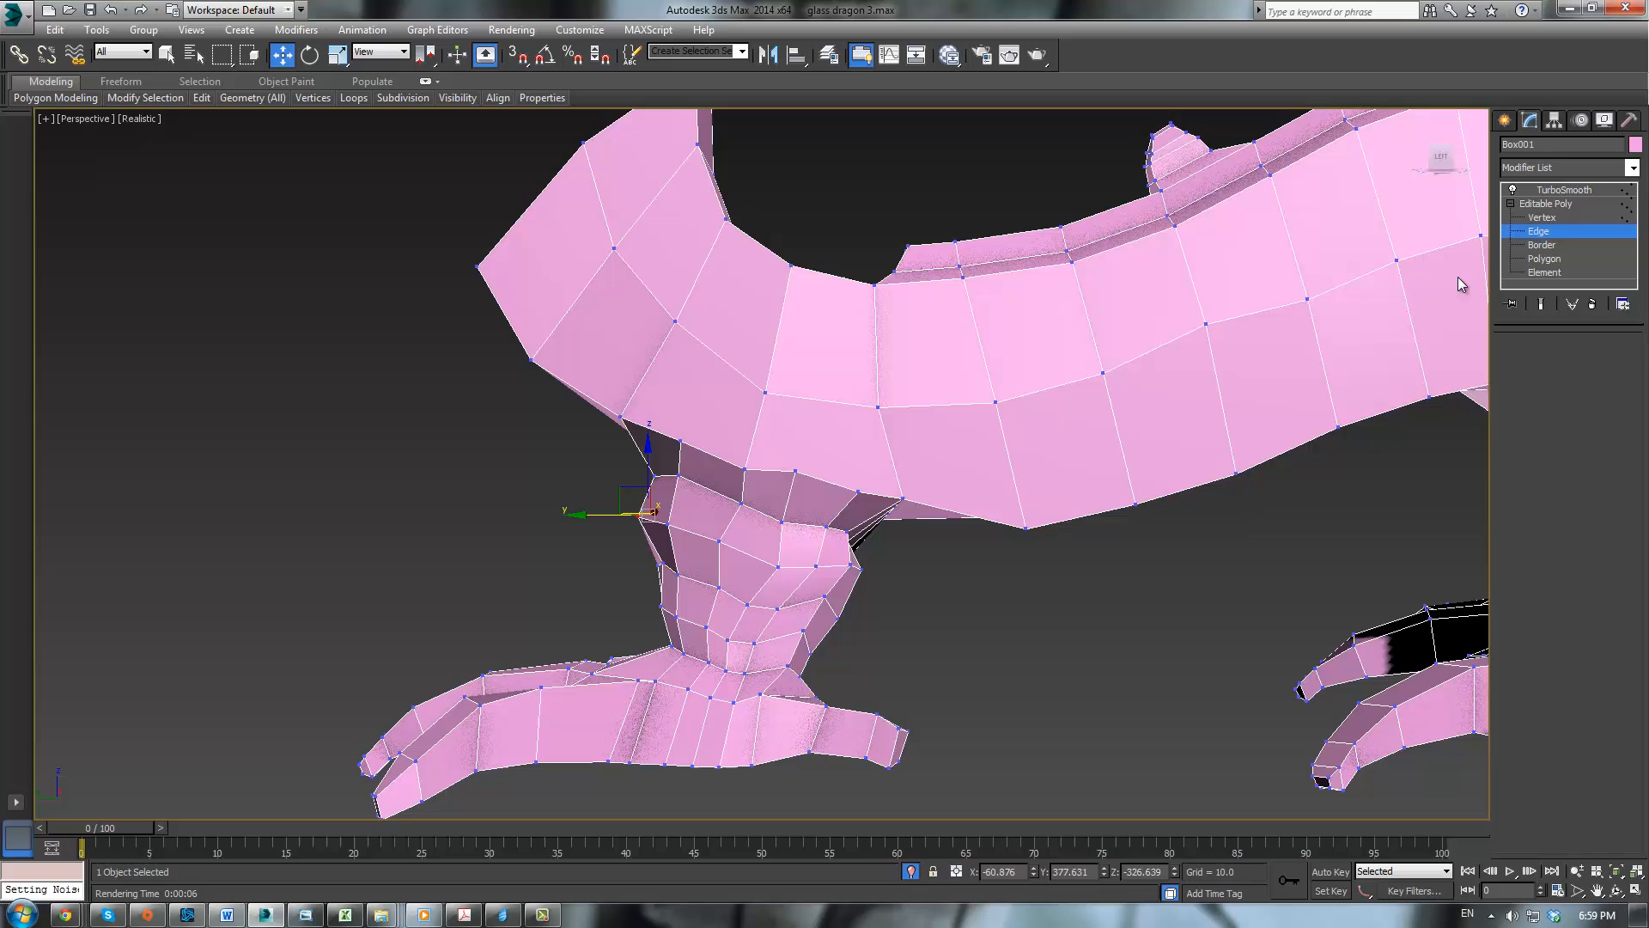
left_click(757, 557)
left_click(1597, 454)
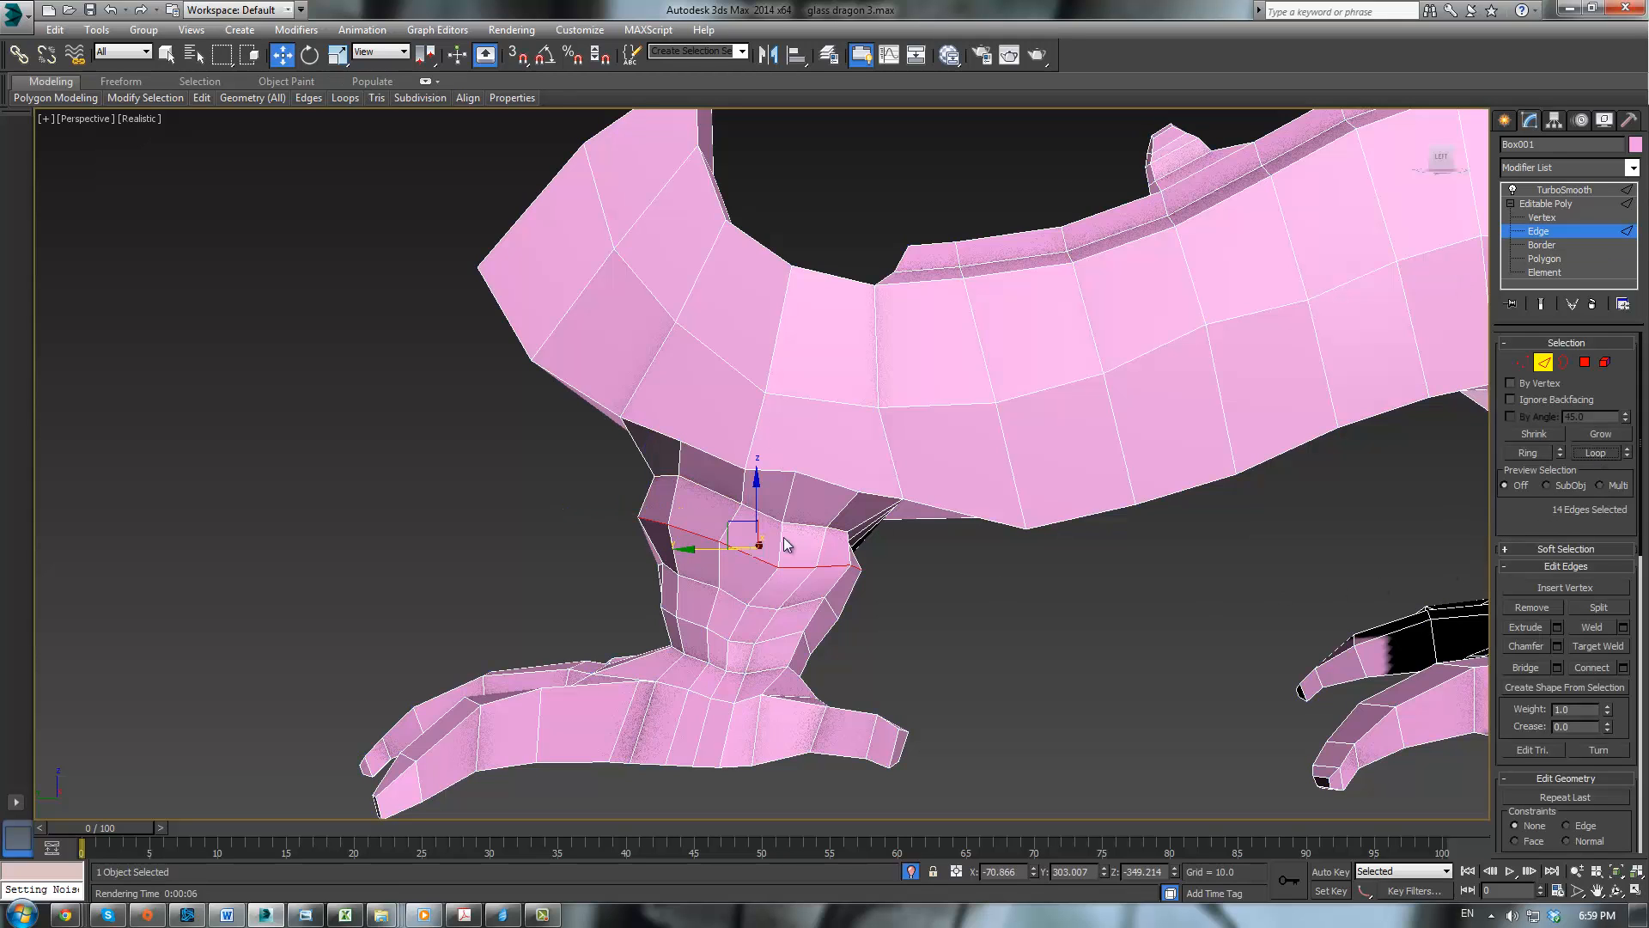
key("r")
middle_click_drag(747, 534, 850, 389, "alt")
left_click_drag(824, 381, 827, 384)
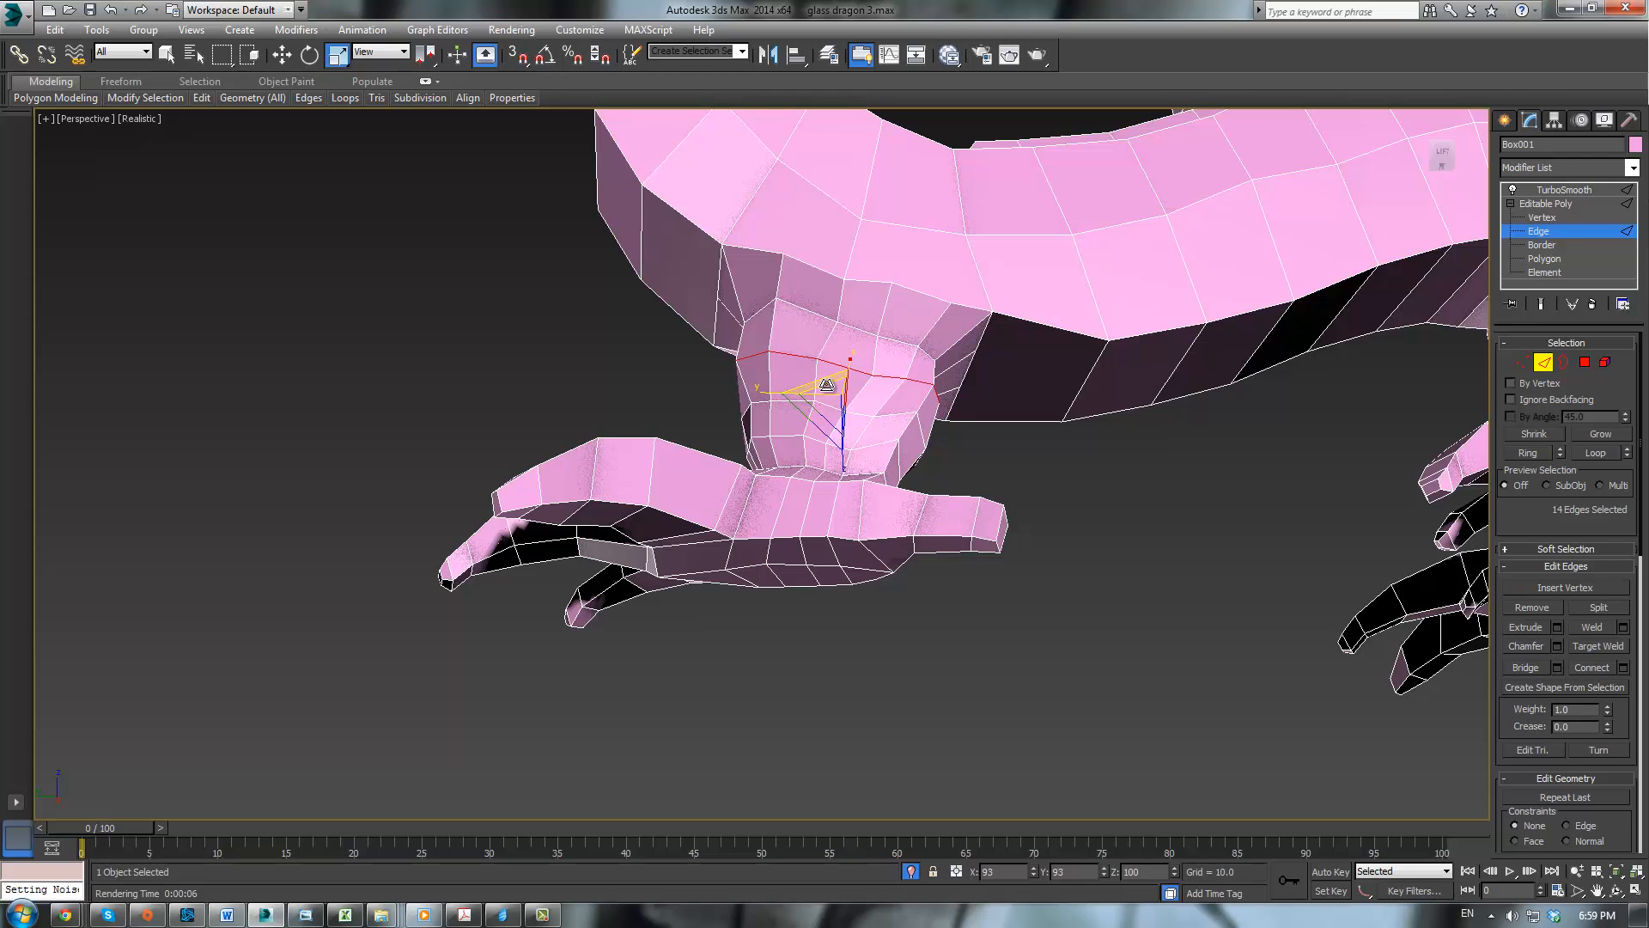
middle_click_drag(826, 383, 1060, 383, "alt")
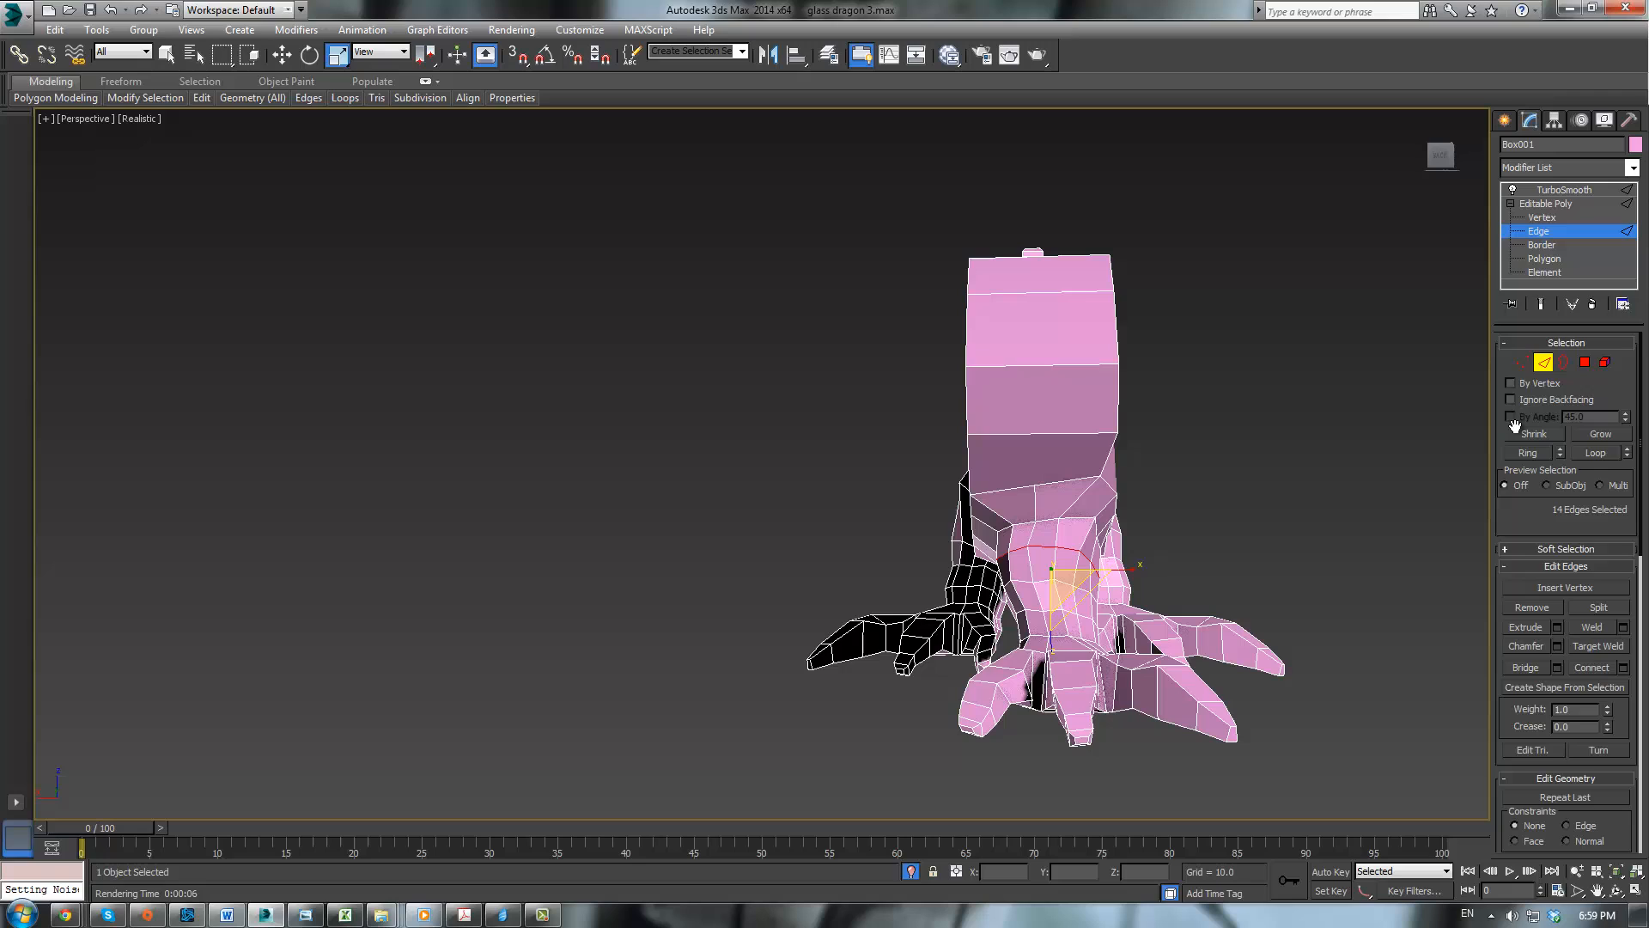
left_click(1586, 362, "ctrl")
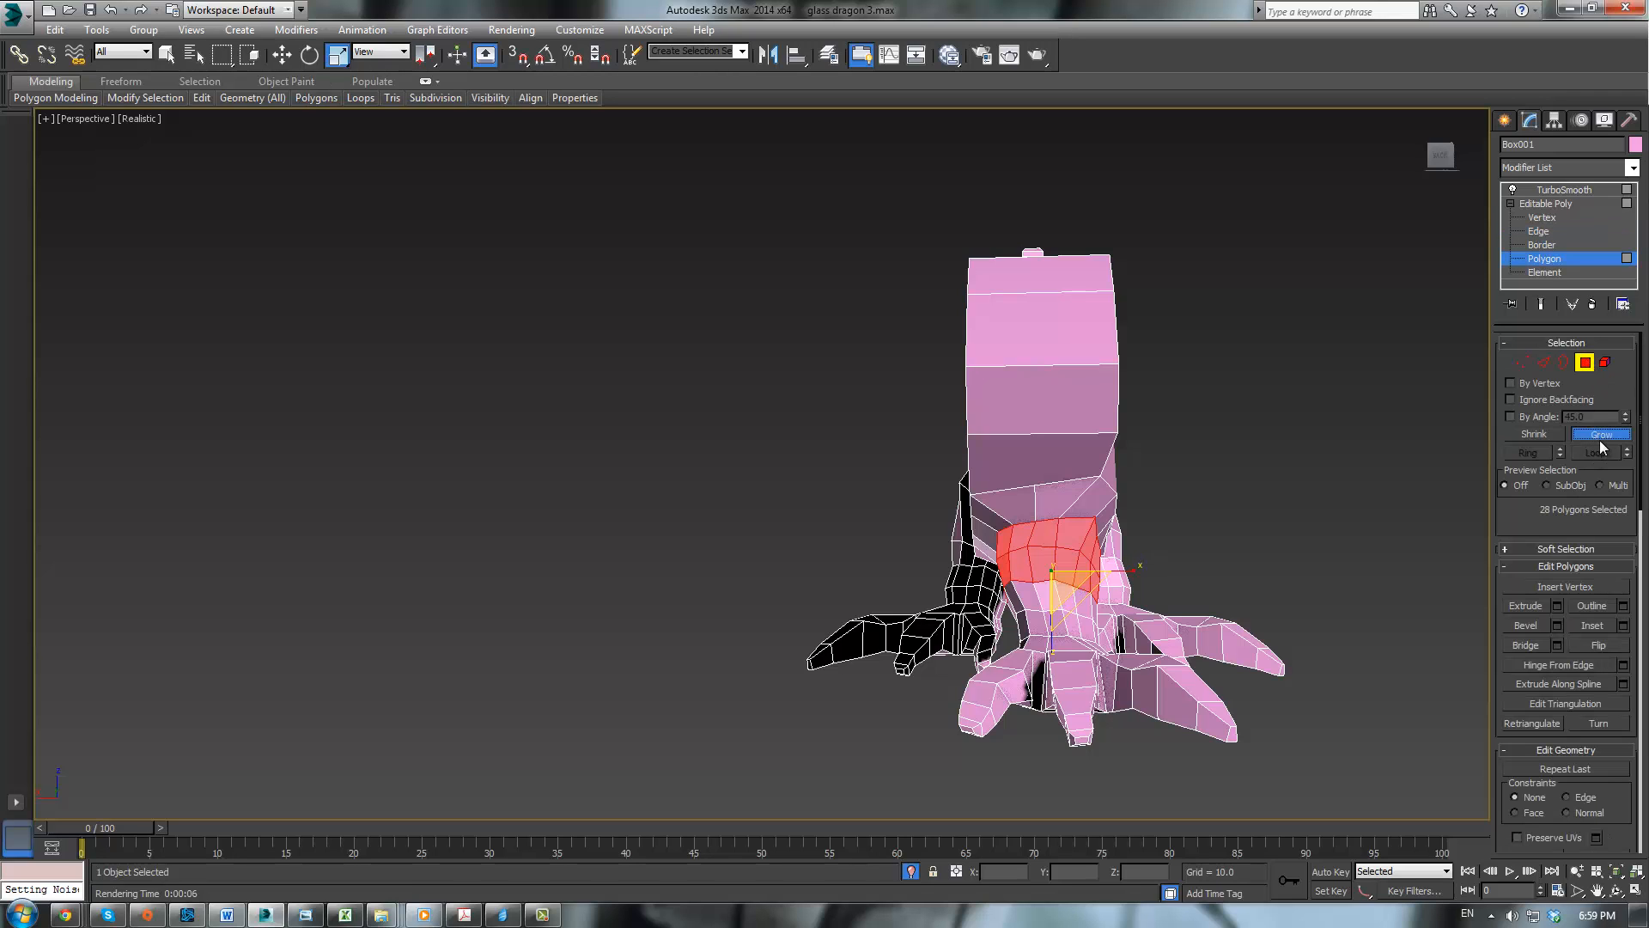
left_click(1599, 435)
left_click(1600, 439)
left_click(1600, 440)
left_click(1600, 440)
left_click(1600, 439)
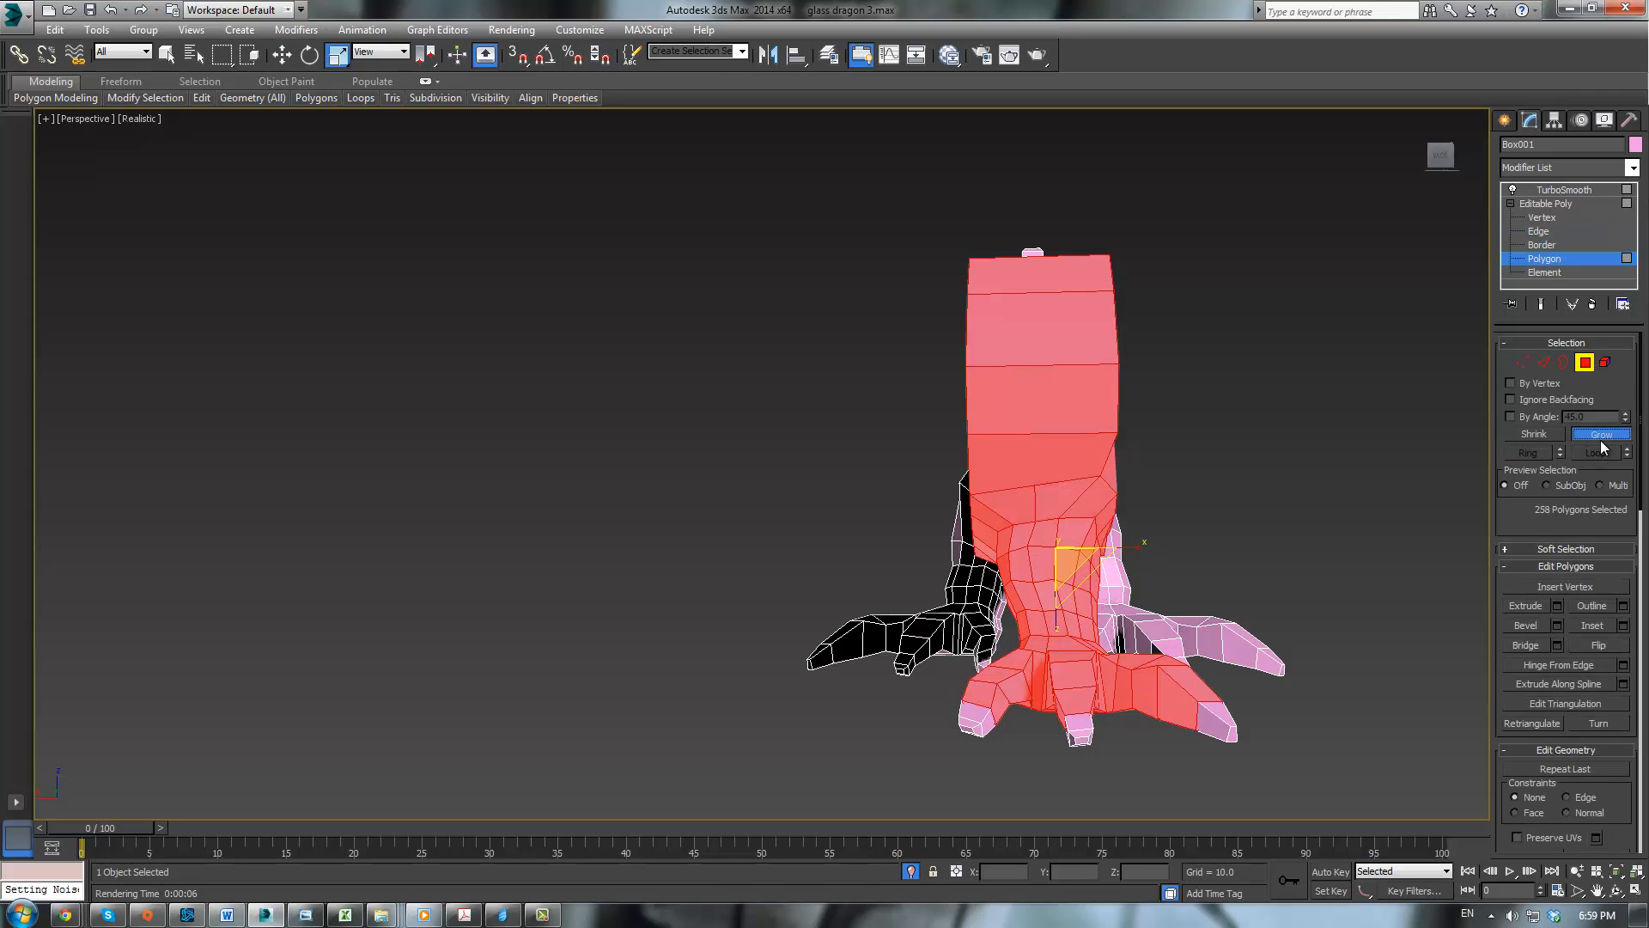
left_click(1600, 440)
left_click(1324, 483)
Step: Select all vertices of the front leg and foot, leaving out the vertices of the body above
scroll(1324, 484, "down", 3)
middle_click_drag(1249, 512, 845, 553, "alt")
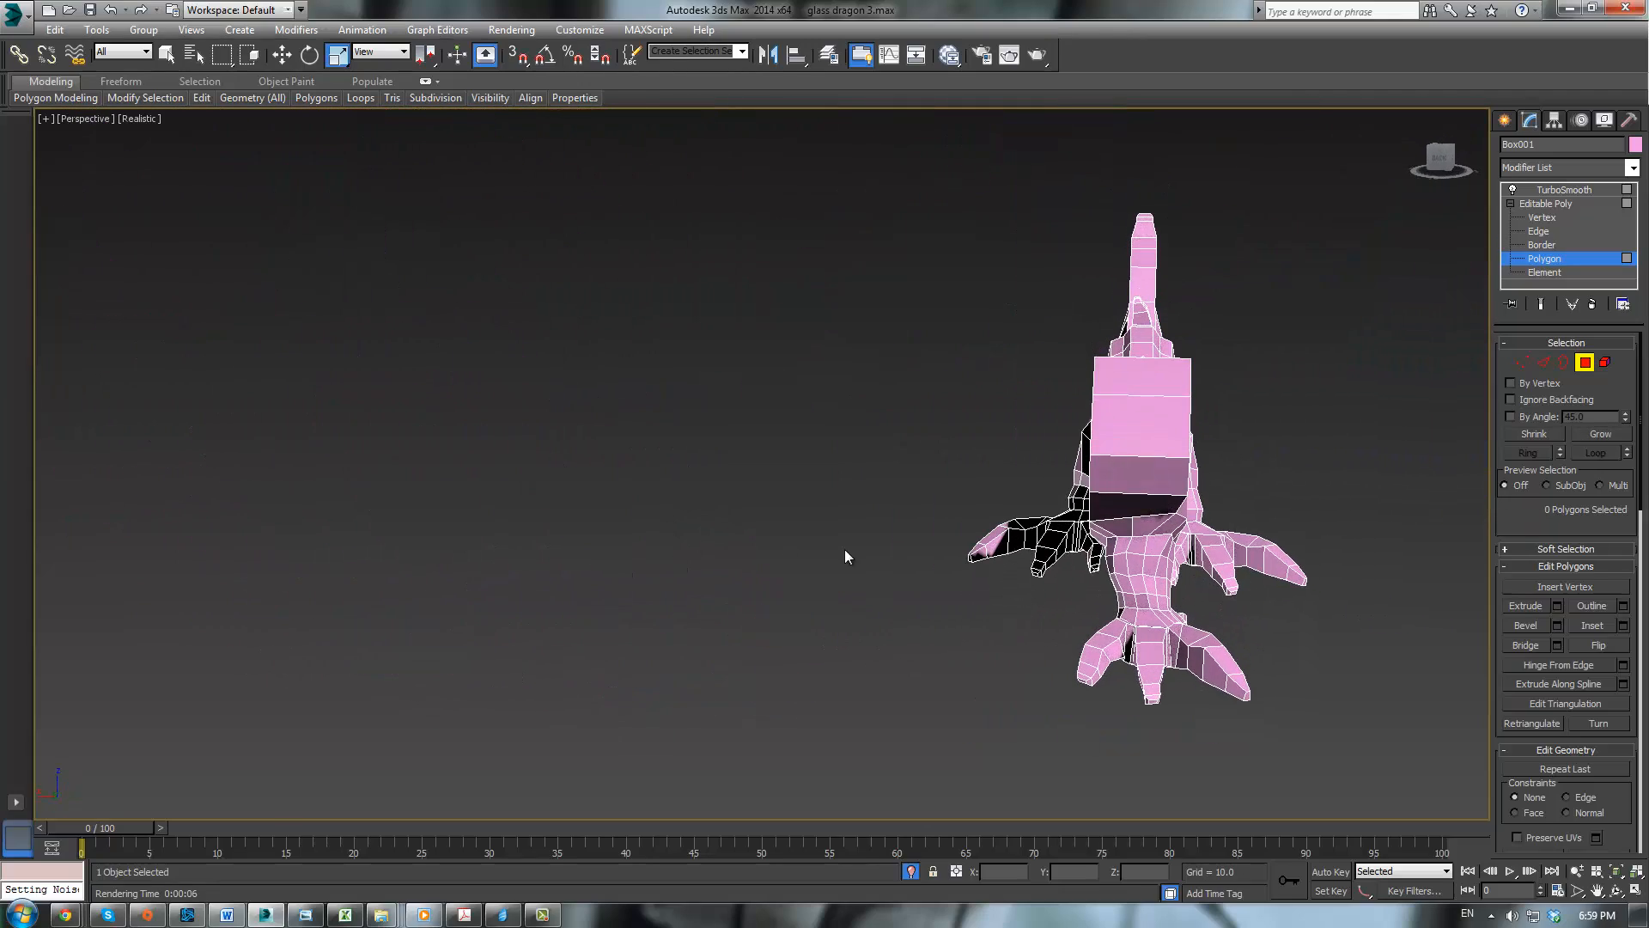
left_click(1525, 362)
middle_click_drag(1287, 455, 997, 464, "alt")
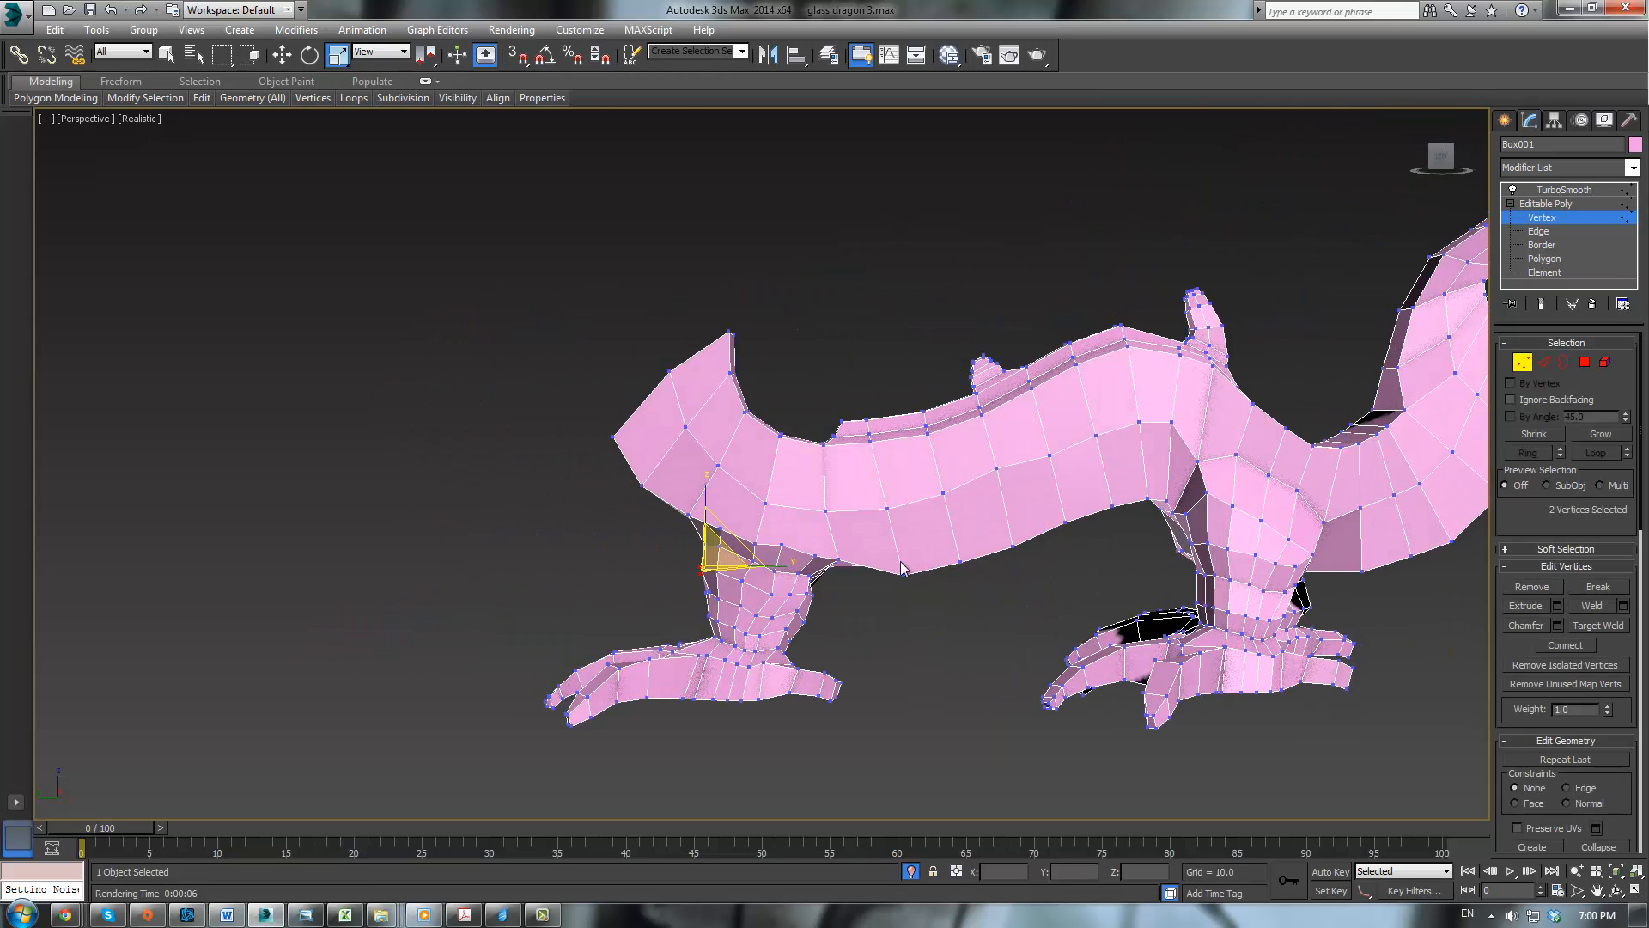
key("w")
middle_click_drag(466, 723, 519, 638)
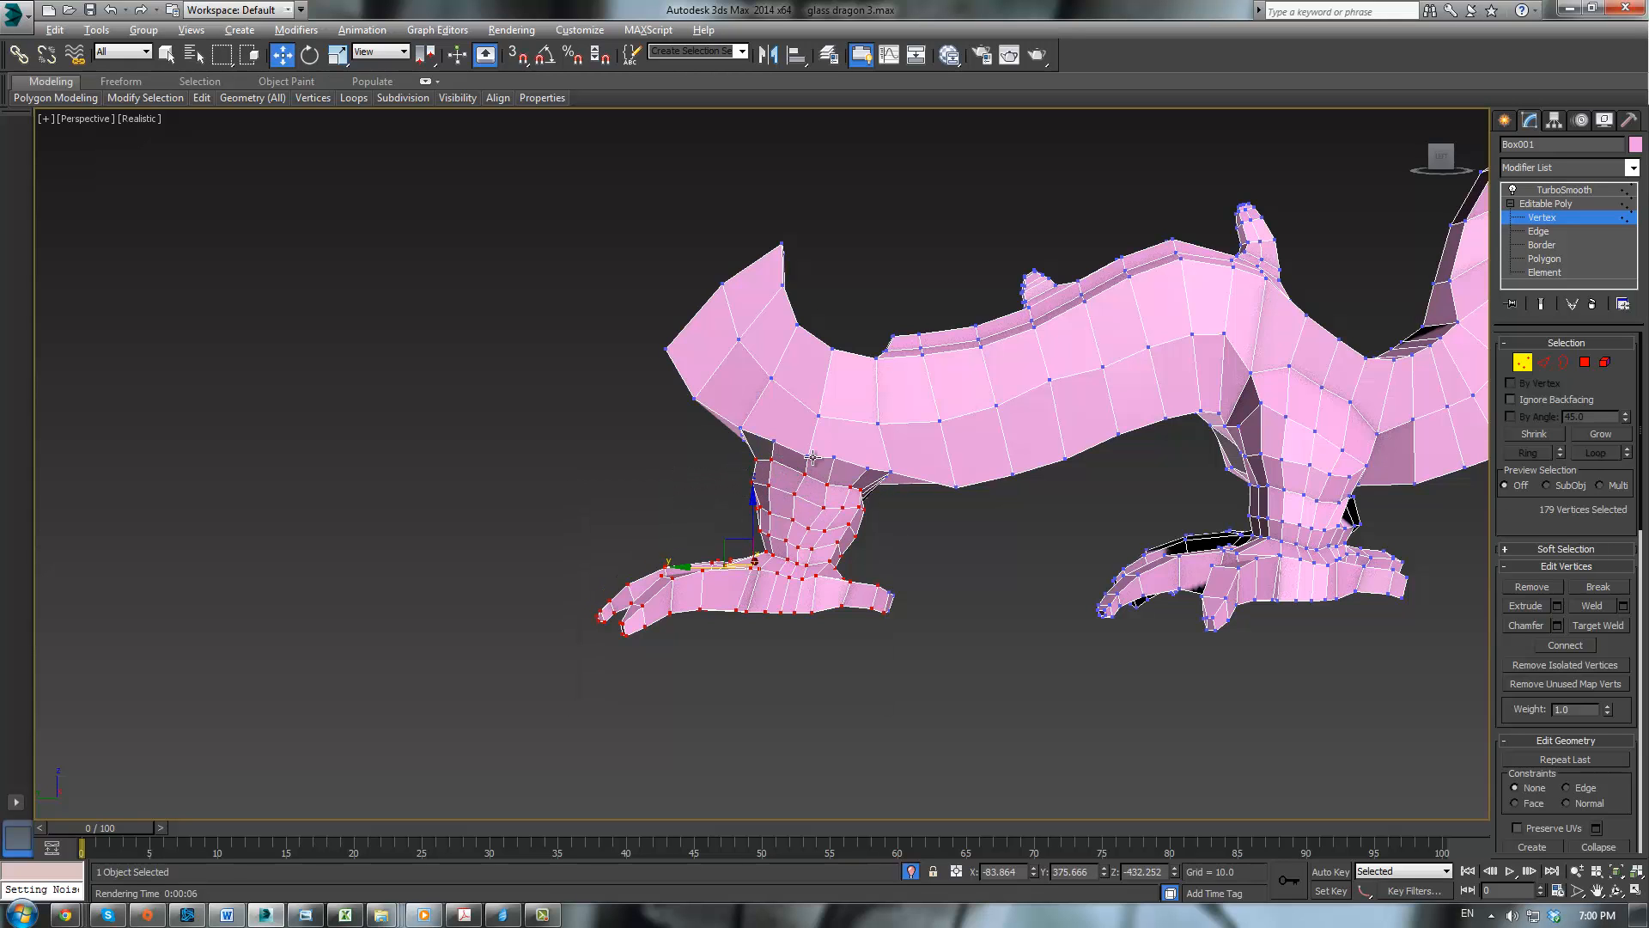
middle_click_drag(812, 457, 863, 537, "alt")
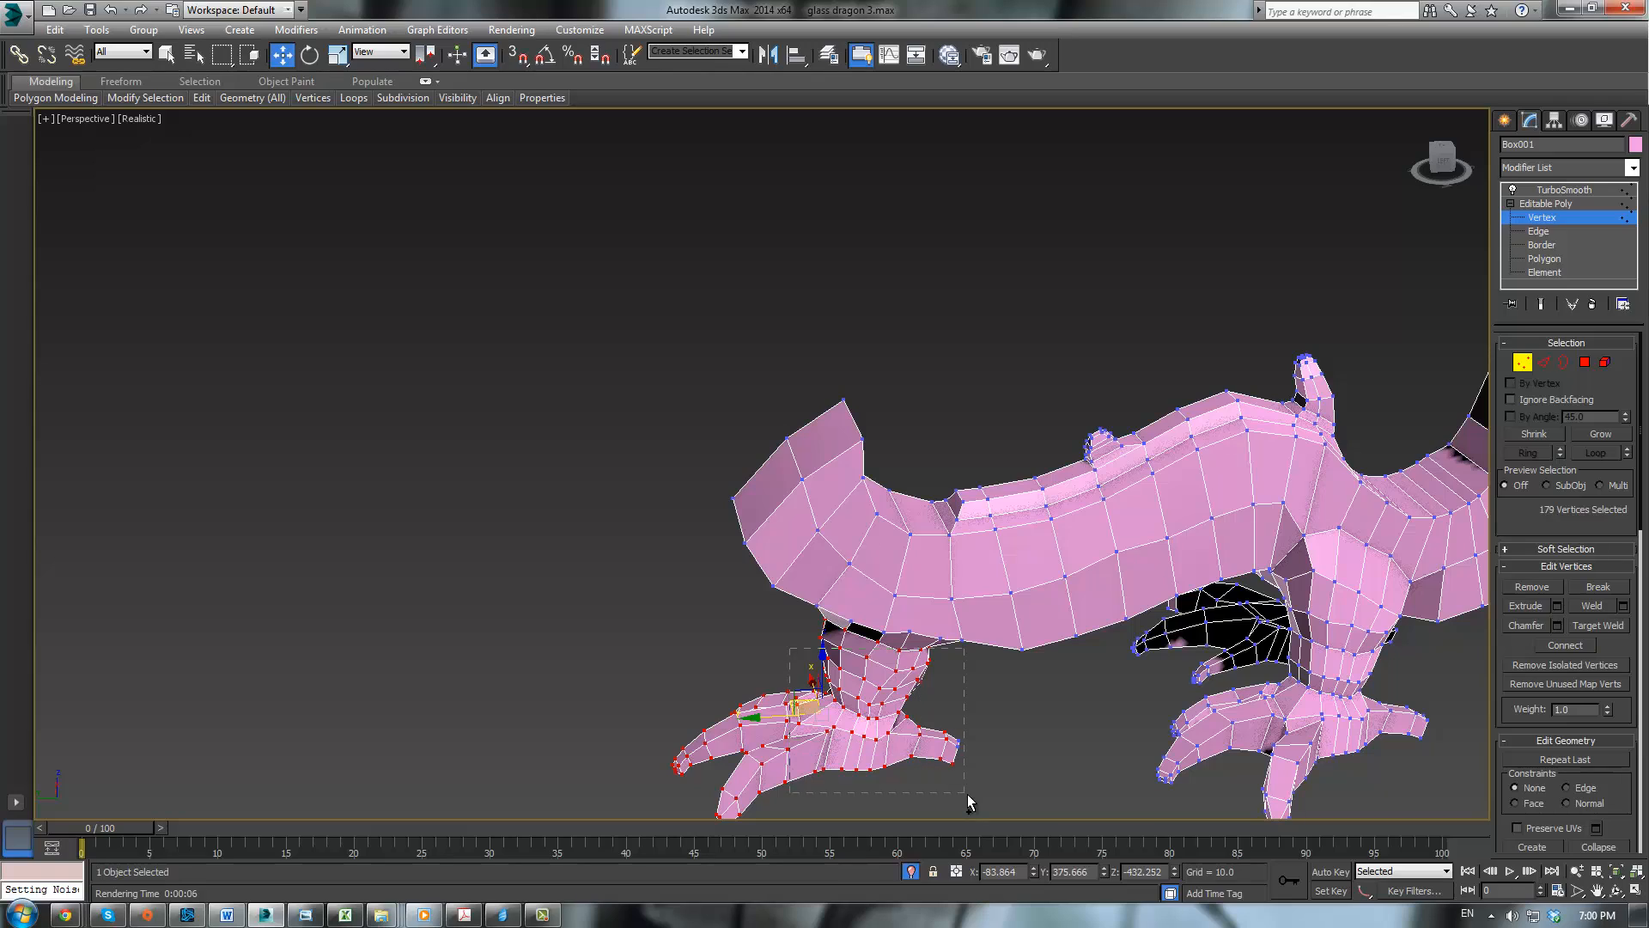
left_click_drag(986, 811, 985, 811)
middle_click_drag(986, 811, 1080, 596, "alt")
scroll(818, 533, "up", 6)
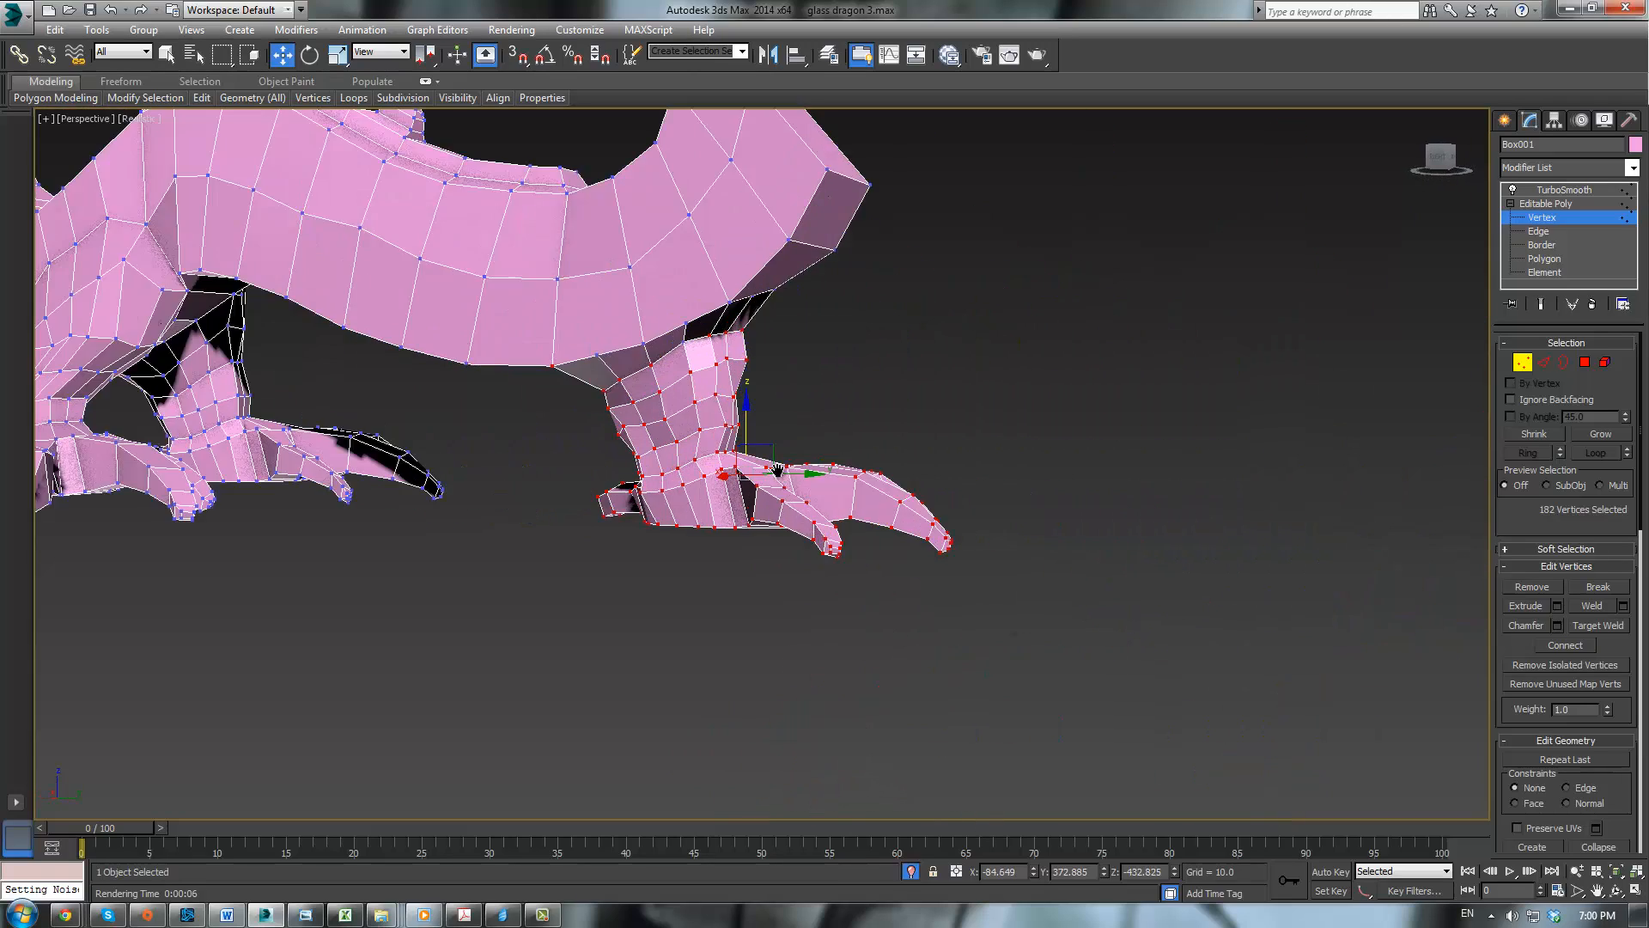
middle_click_drag(818, 542, 783, 457, "alt")
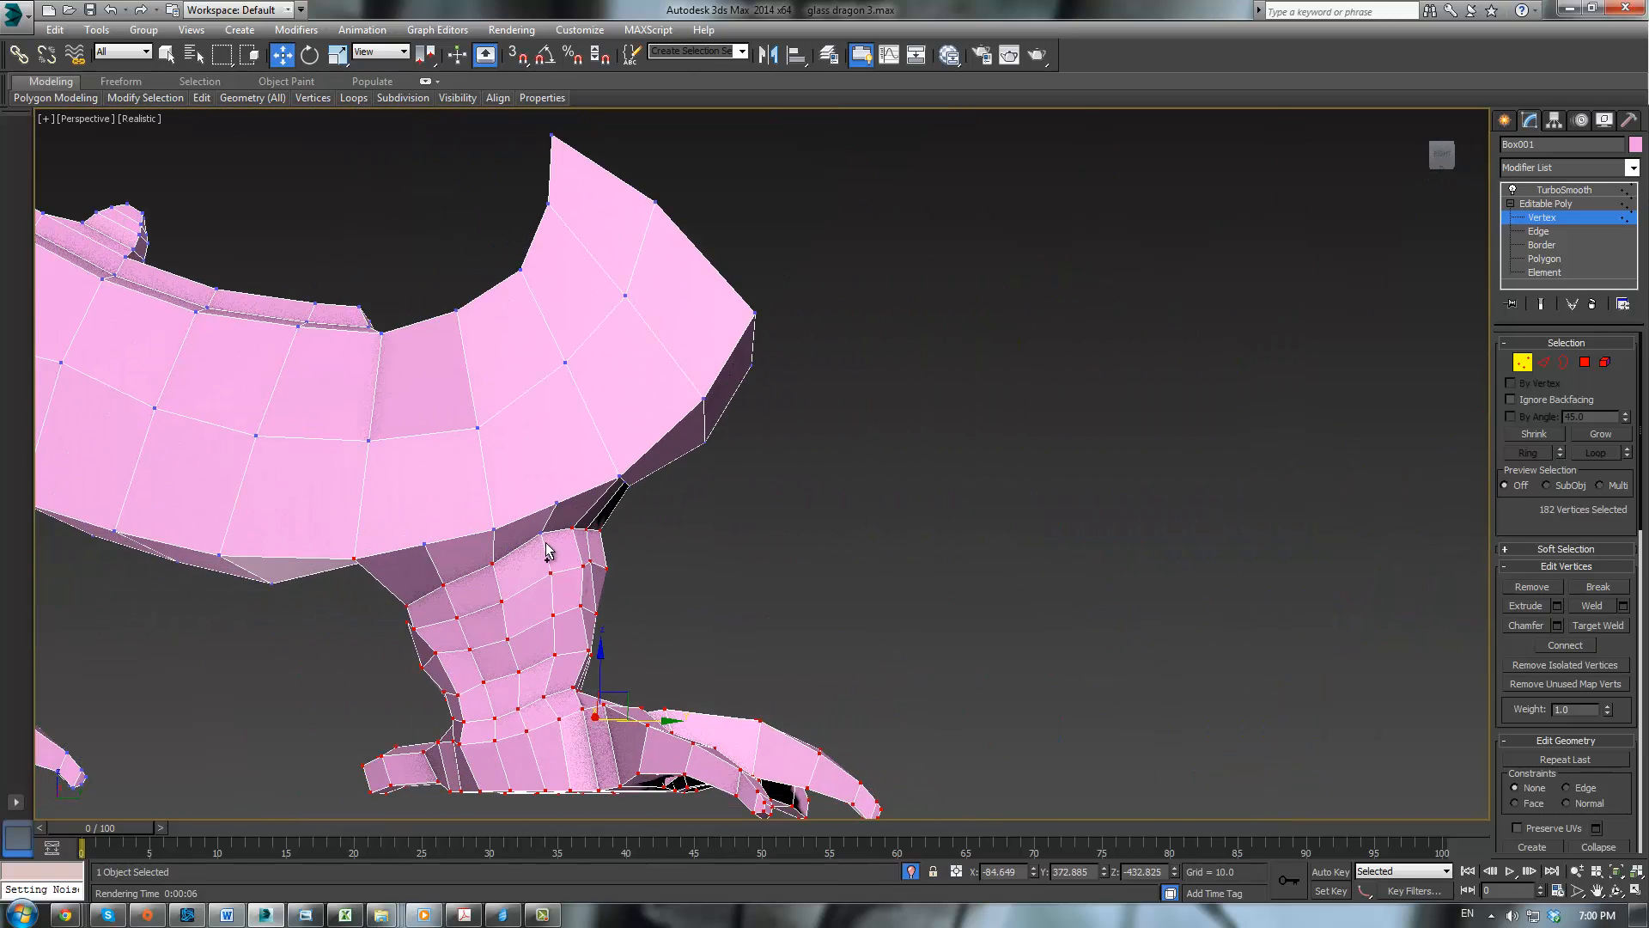
middle_click_drag(481, 557, 888, 640, "alt")
scroll(468, 595, "down", 5)
scroll(764, 605, "up", 5)
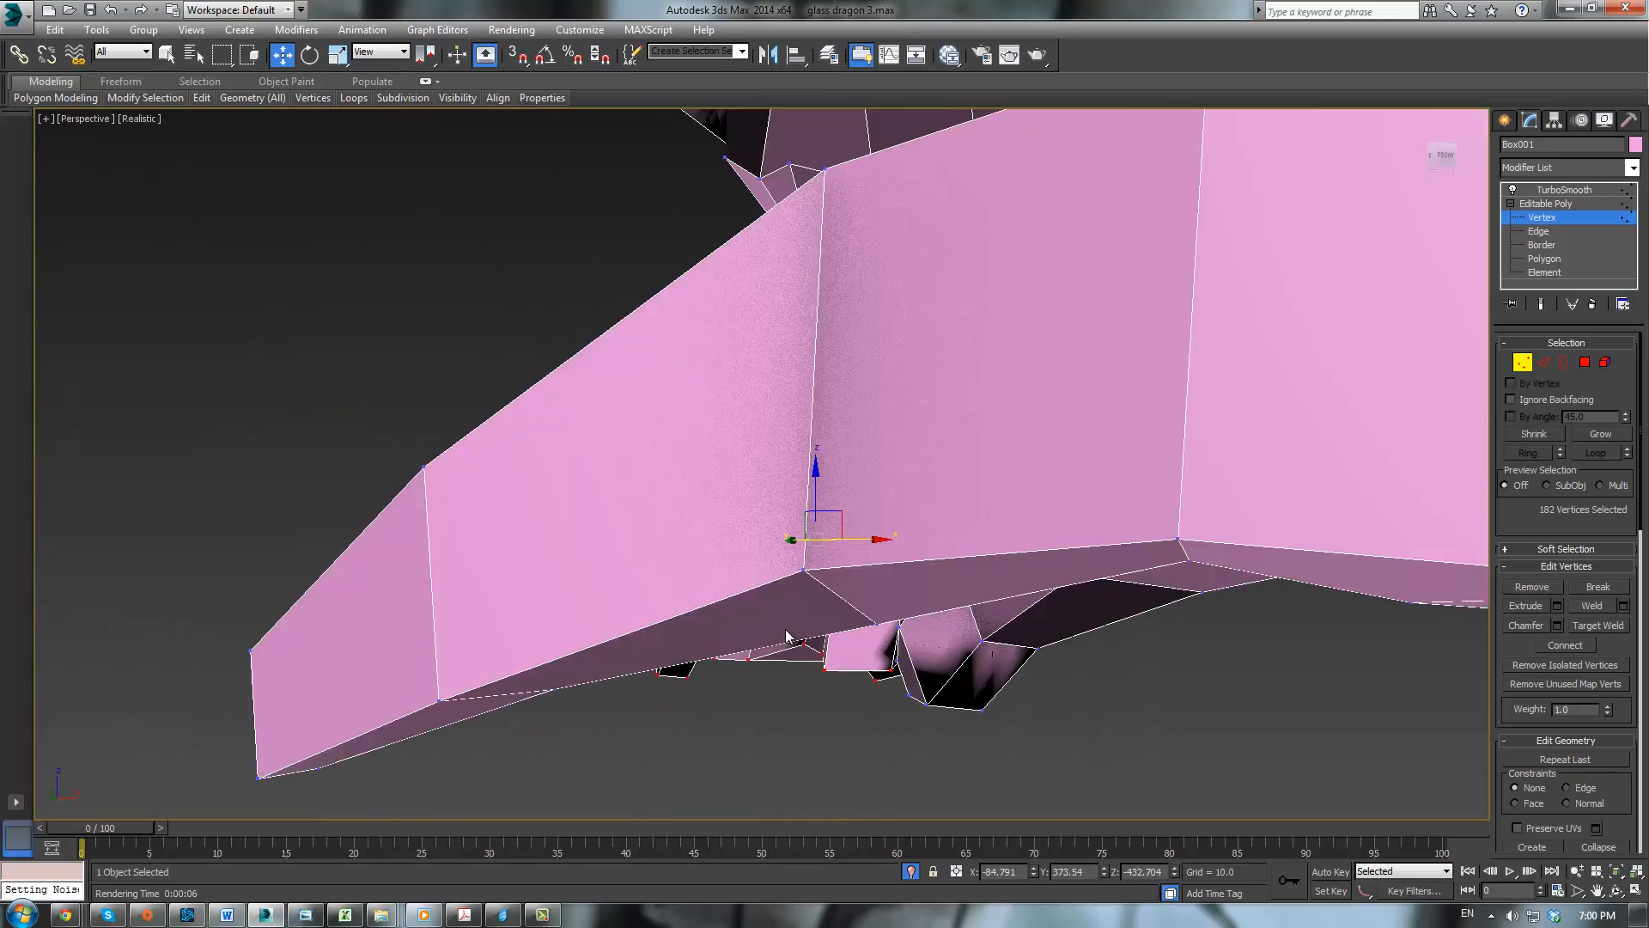
Step: Shift the selected leg and foot vertices sideways beneath the body to an X position of about -65.9
scroll(911, 593, "down", 4)
middle_click_drag(920, 578, 912, 556, "alt")
left_click_drag(840, 555, 525, 543)
key("ctrl+z")
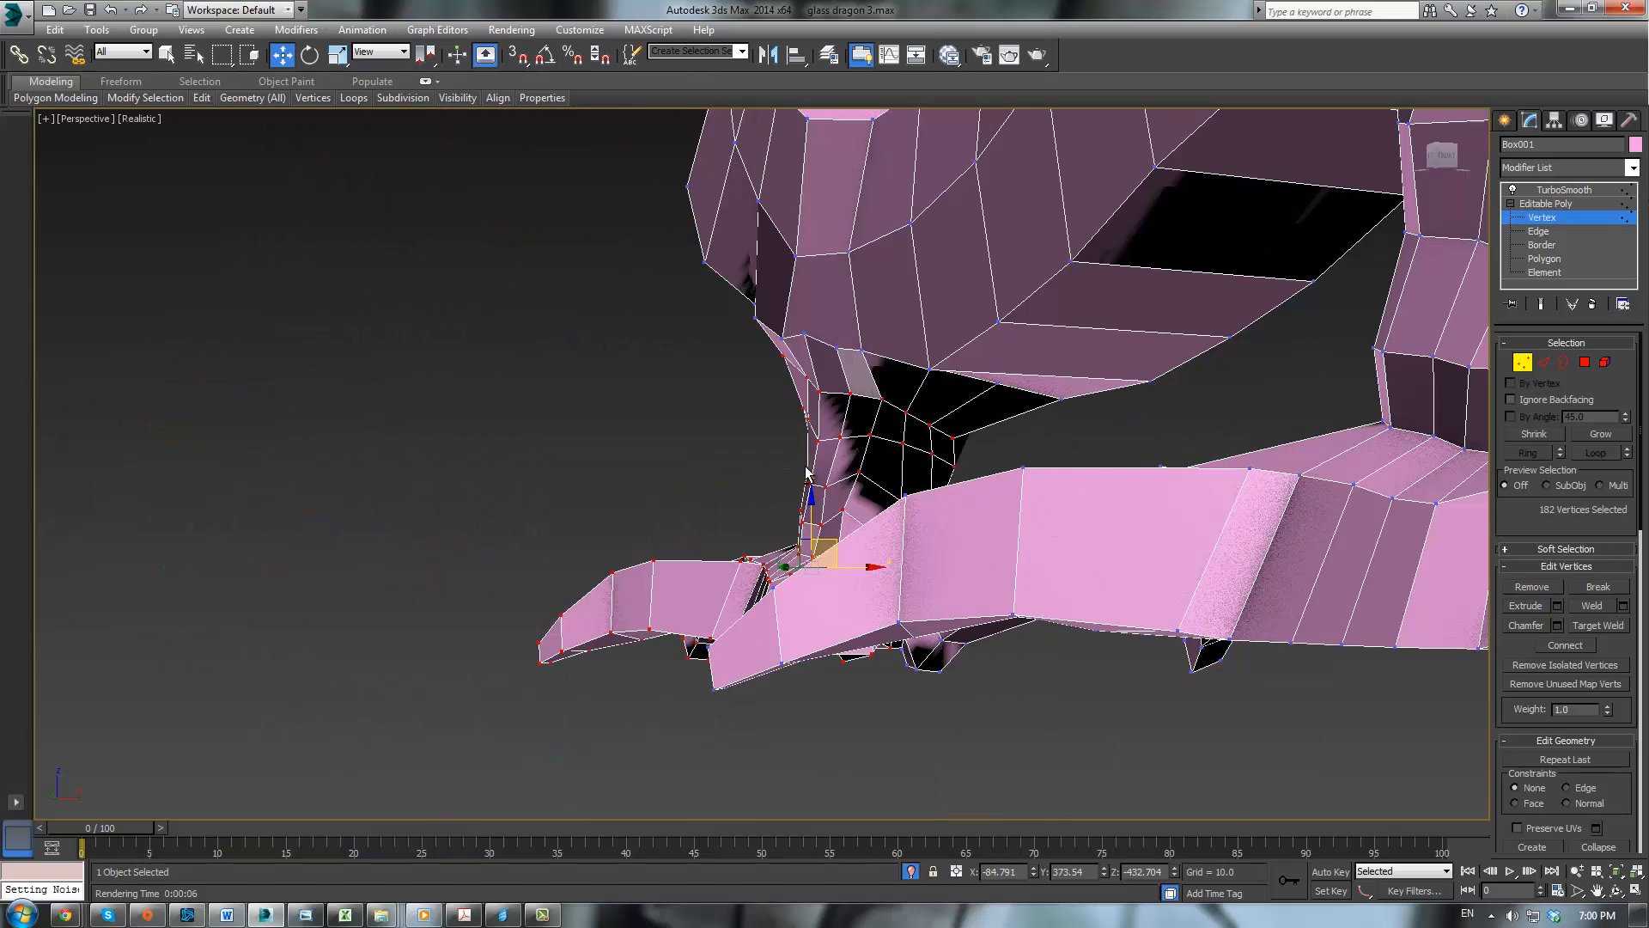
middle_click_drag(584, 524, 1211, 481, "alt")
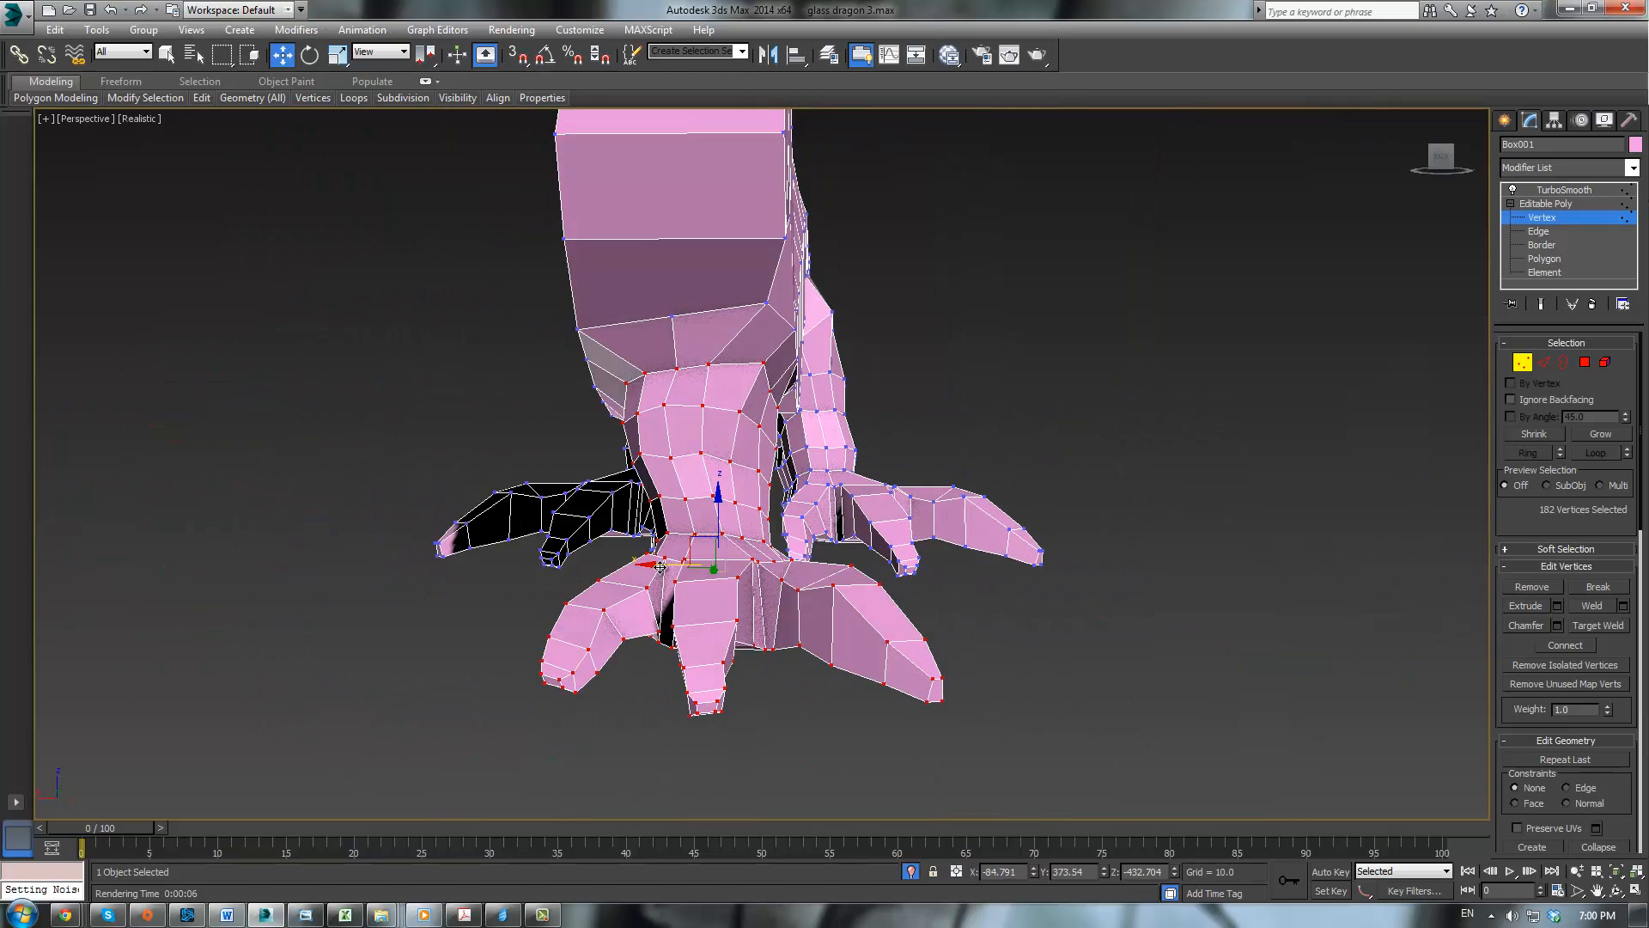
left_click_drag(660, 566, 631, 556)
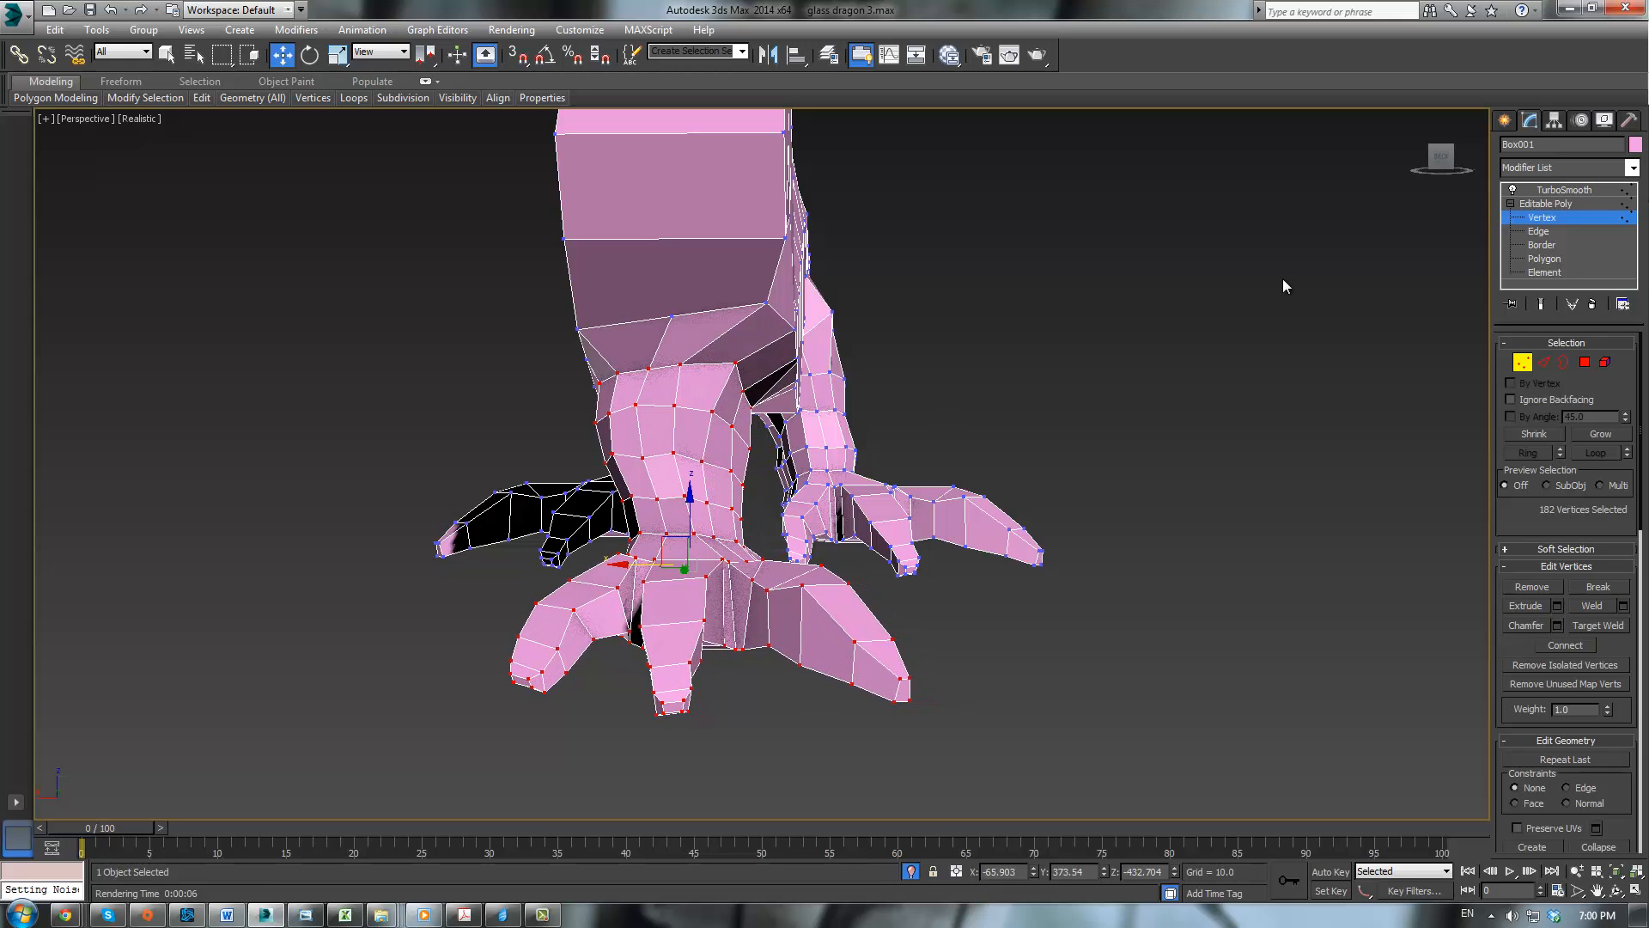
Step: Return to the TurboSmooth level and examine how the repositioned leg blends into the body
left_click(1567, 193)
left_click(1174, 464)
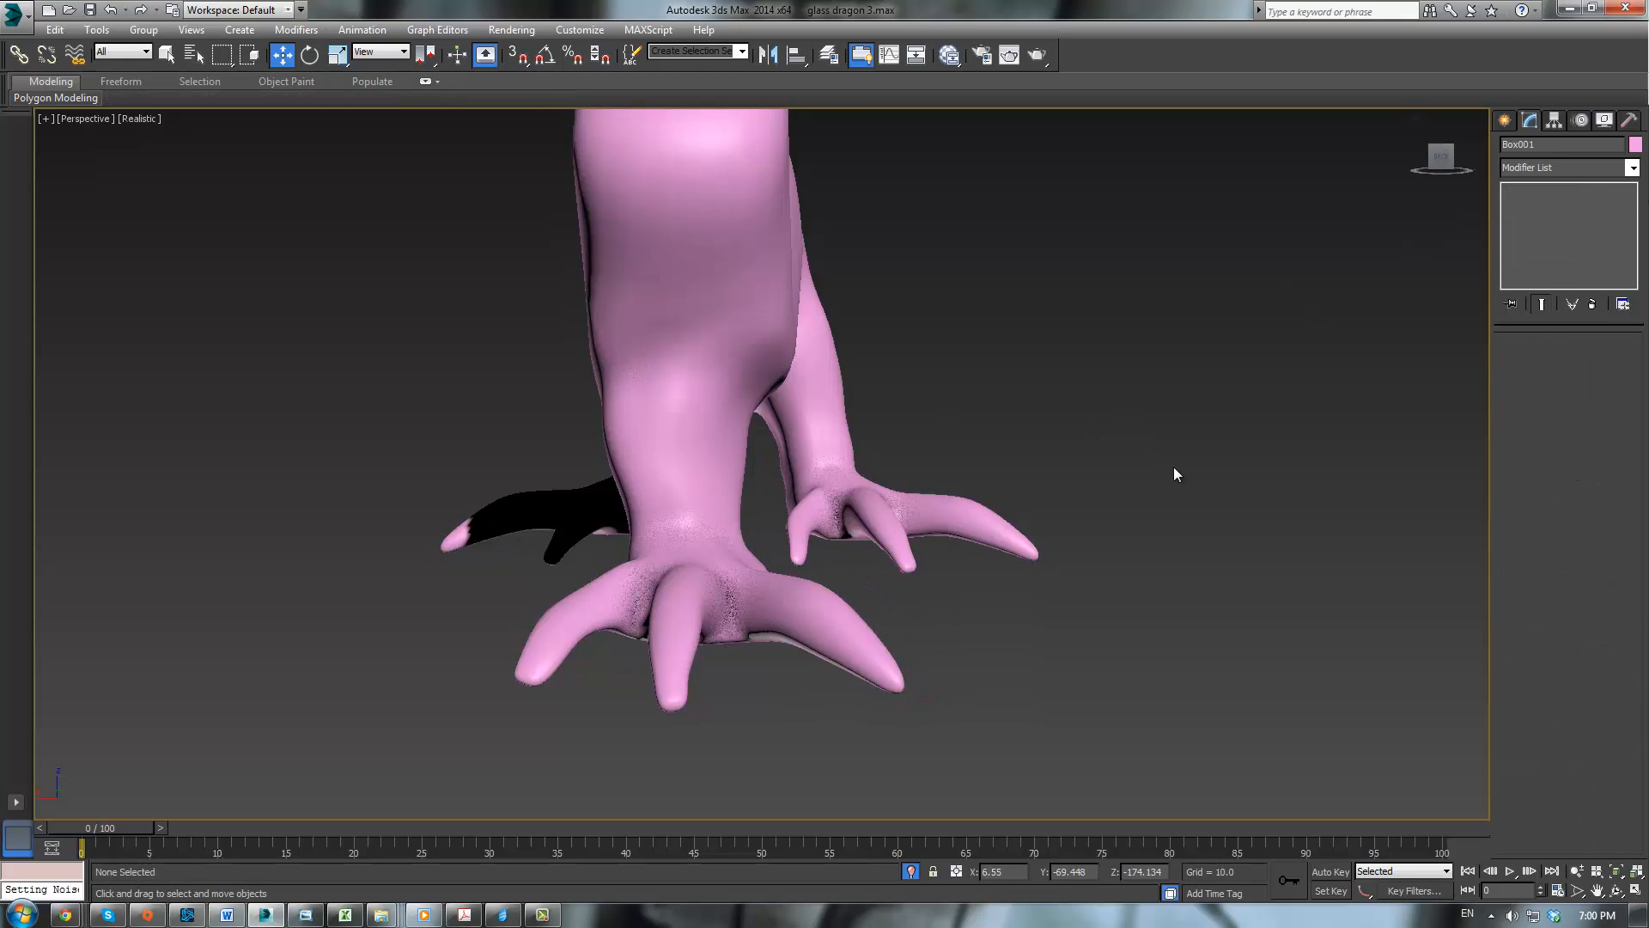
middle_click_drag(1173, 467, 936, 374, "alt")
scroll(936, 374, "up", 3)
left_click(935, 373)
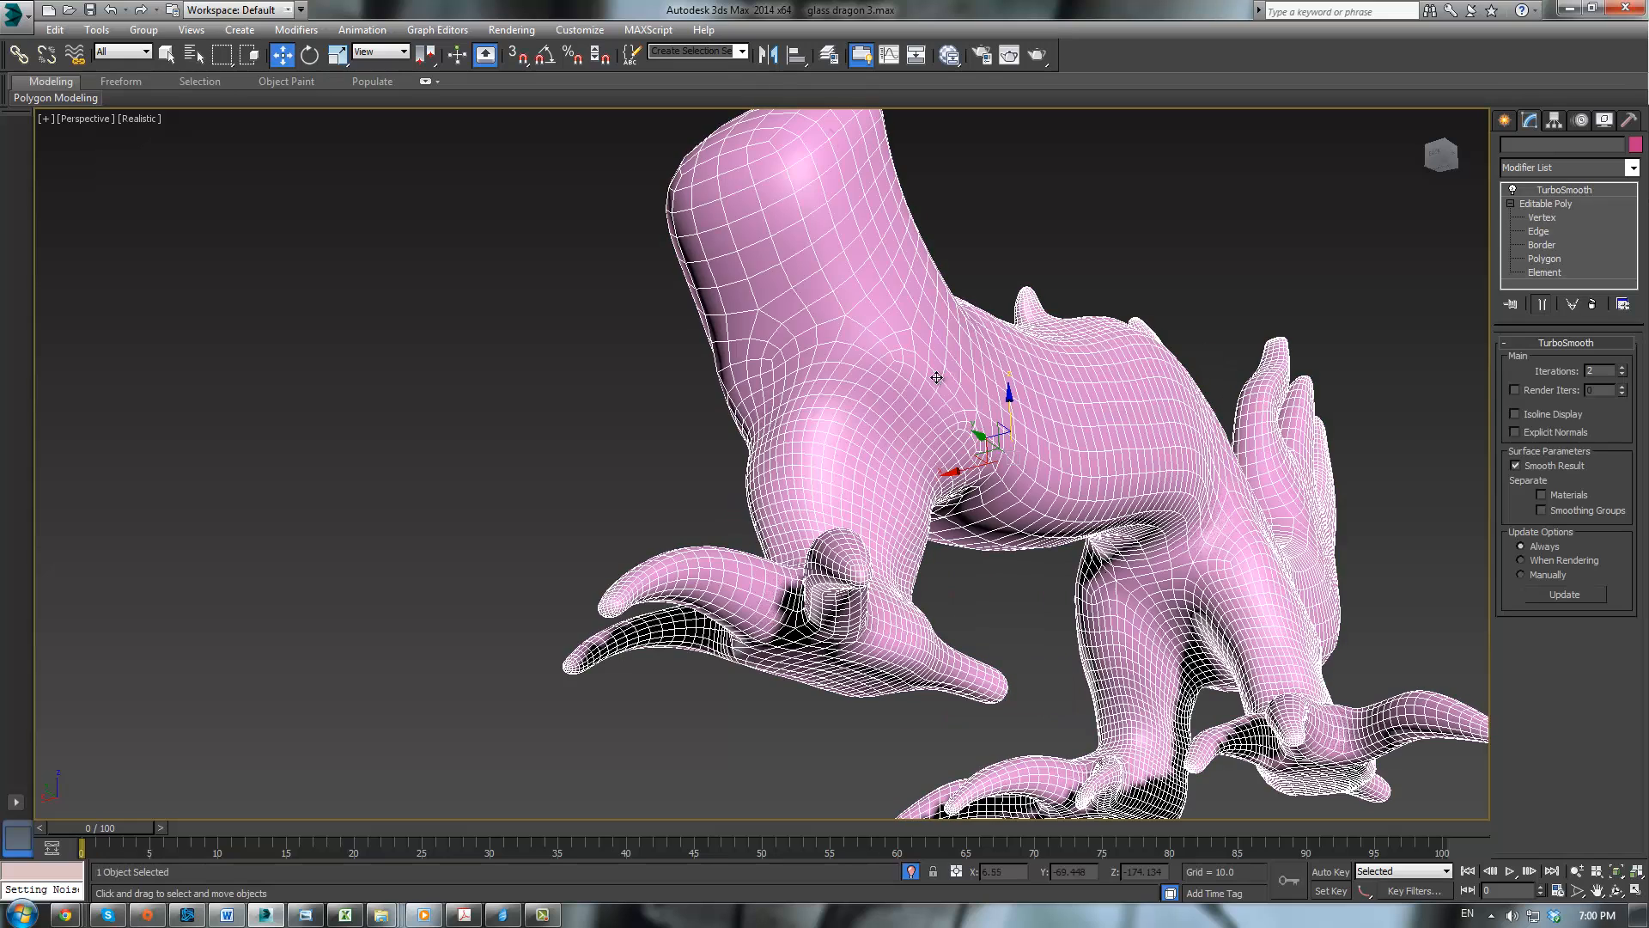
Step: Select the three connected body edges just above the front leg and move them along X to about -120.1
left_click(1558, 220)
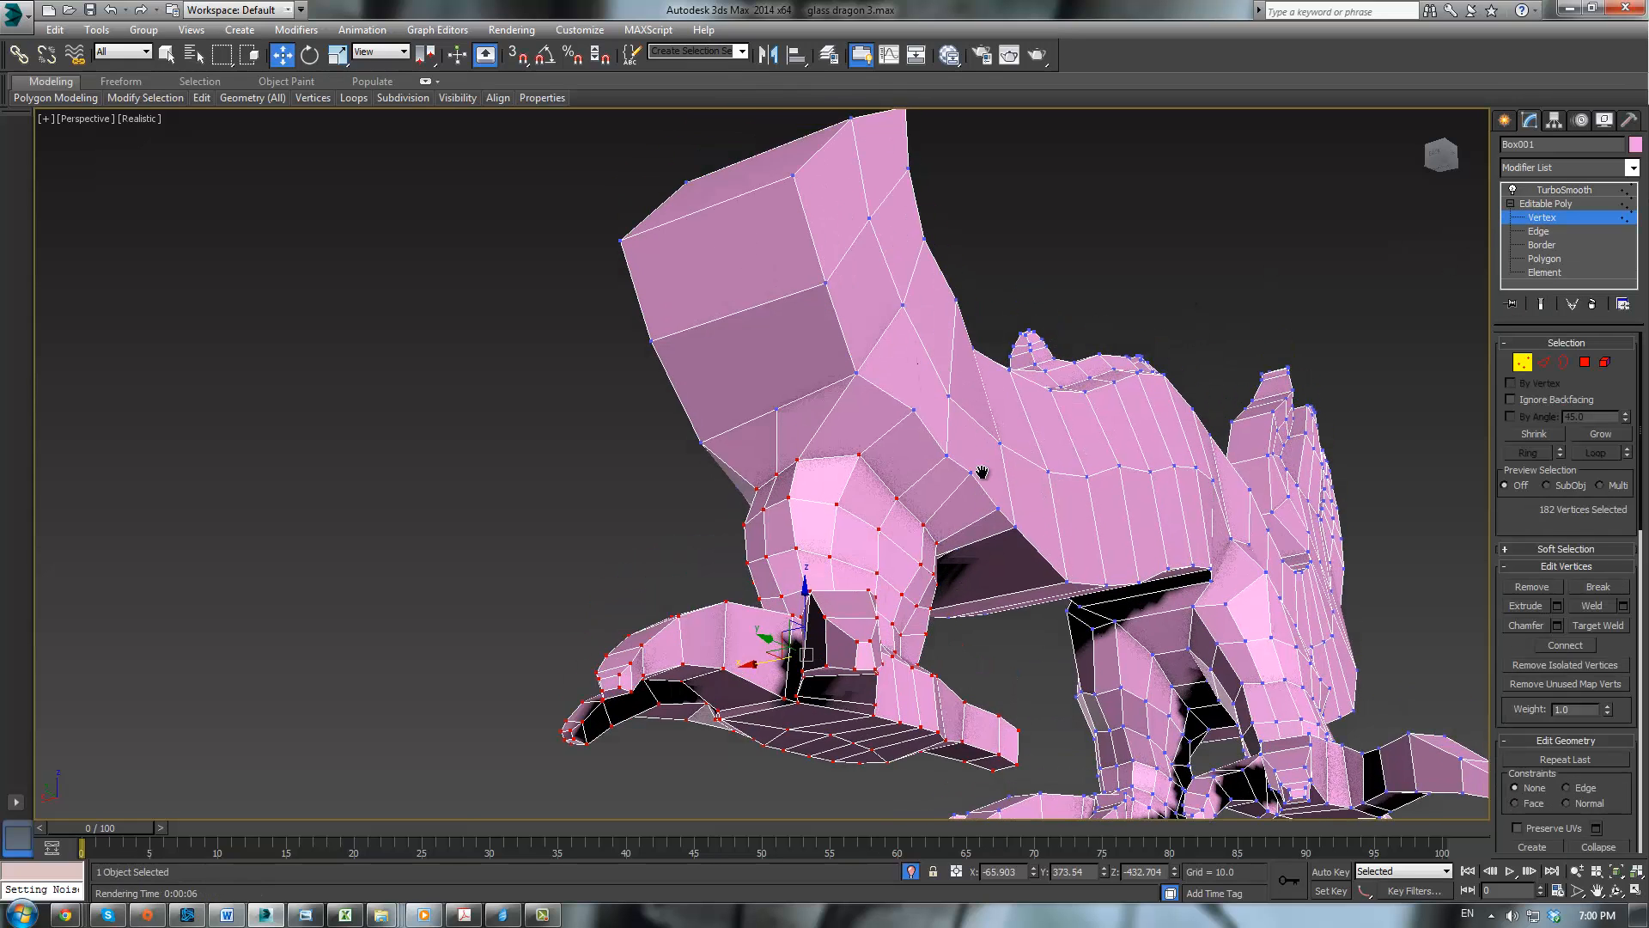
scroll(923, 477, "up", 3)
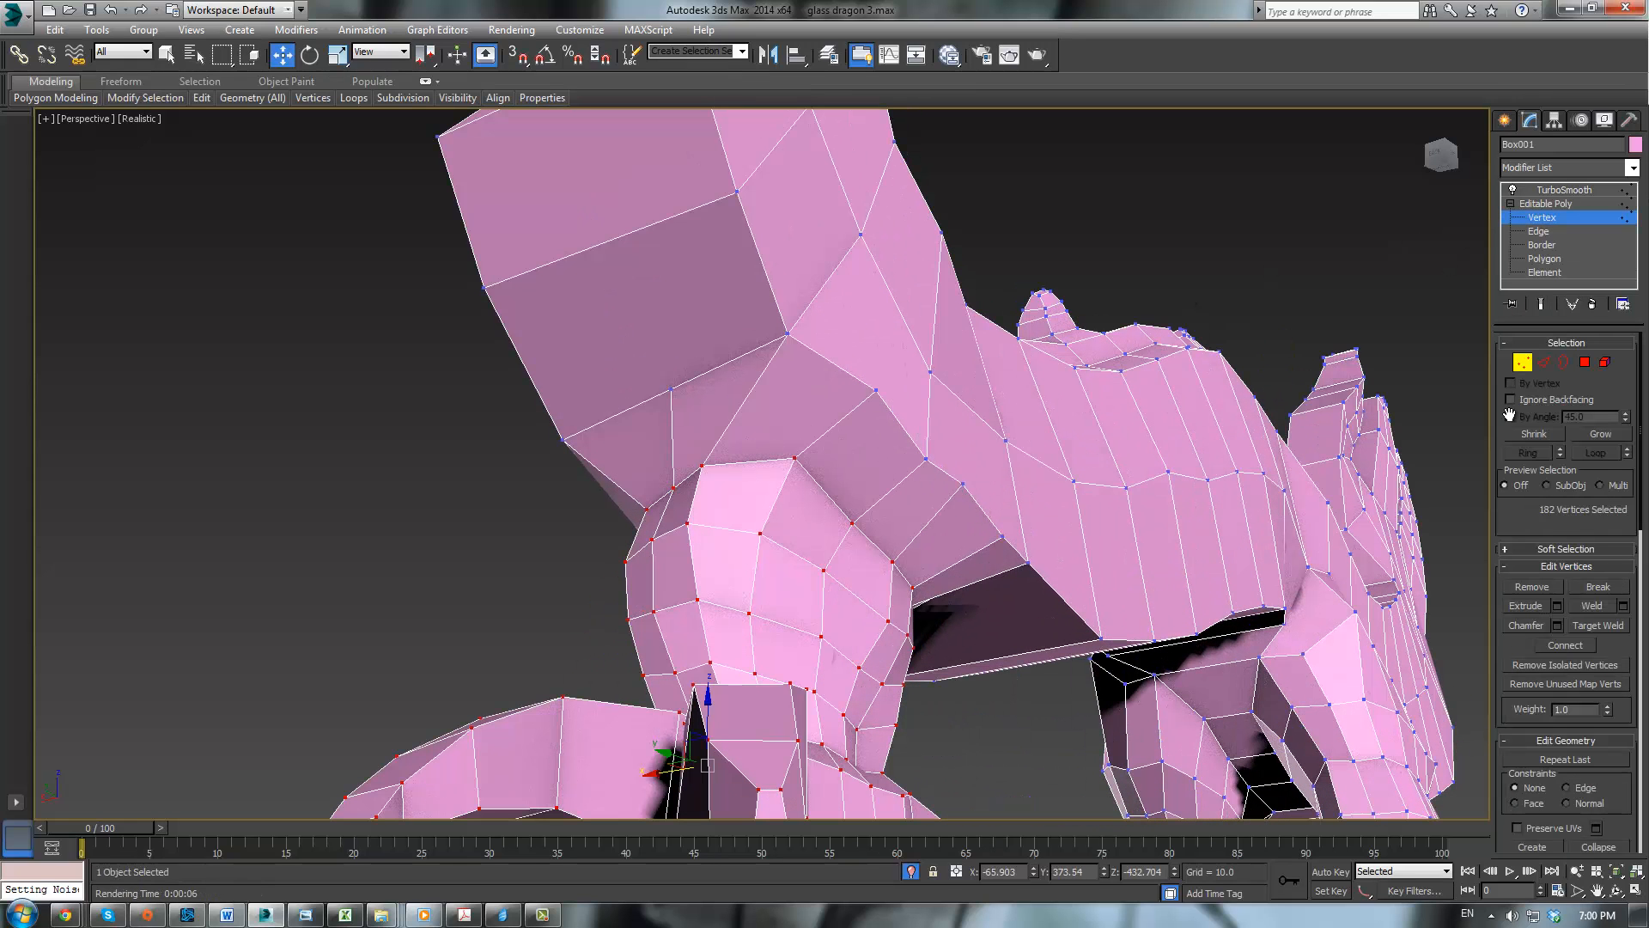
left_click(1550, 364)
left_click(837, 365)
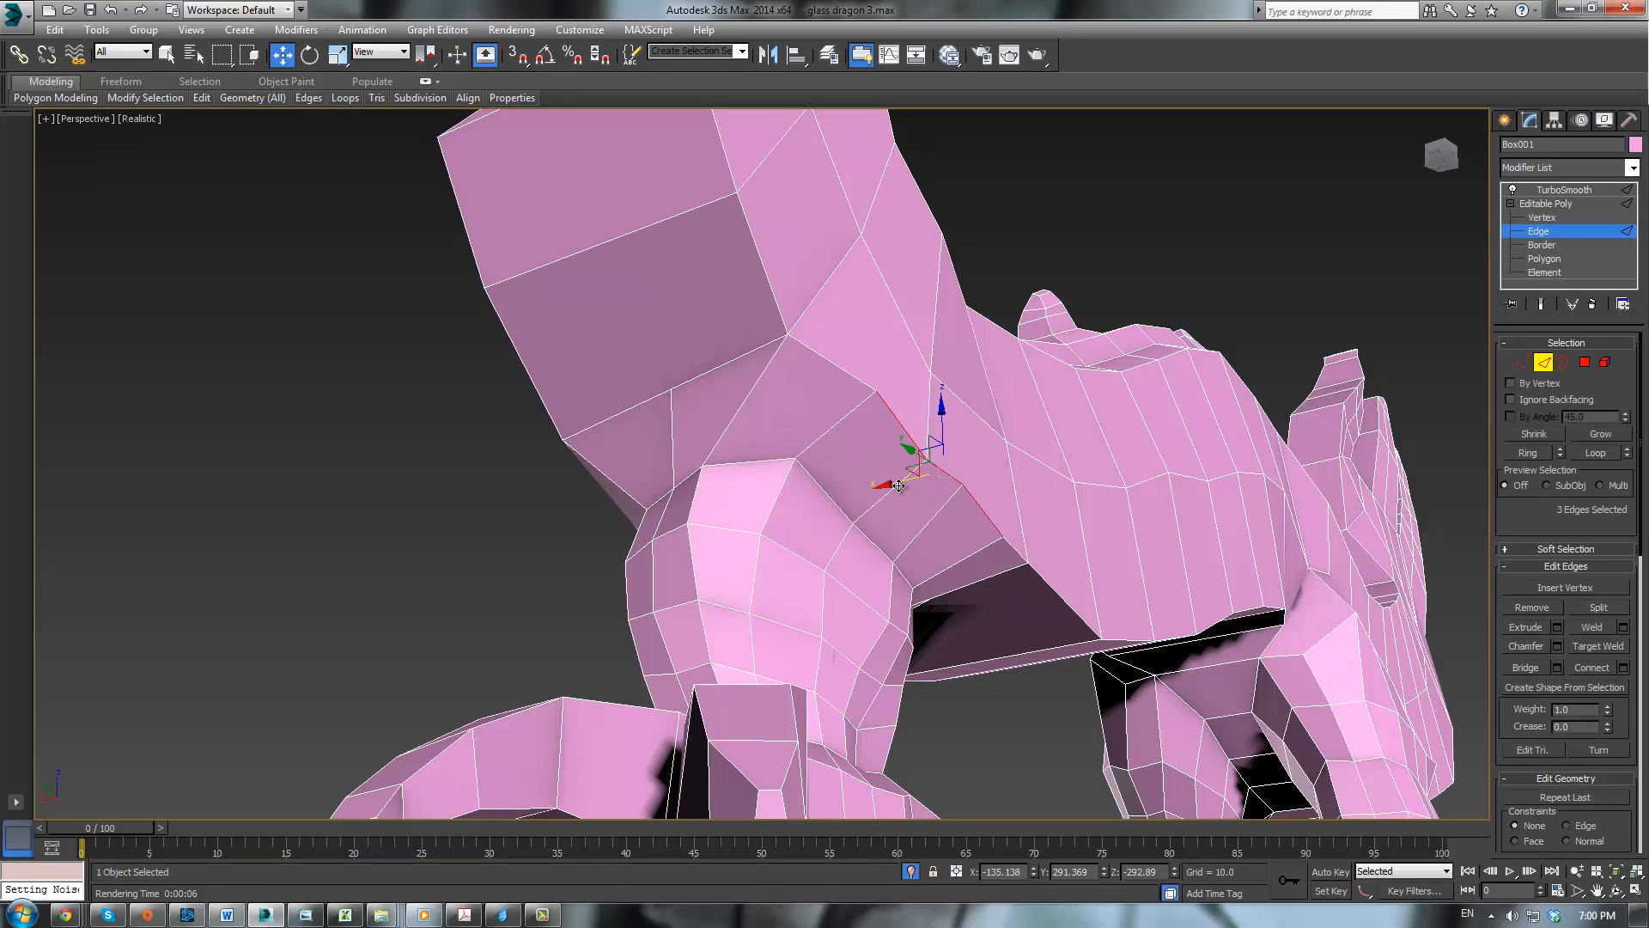
left_click_drag(899, 485, 855, 490)
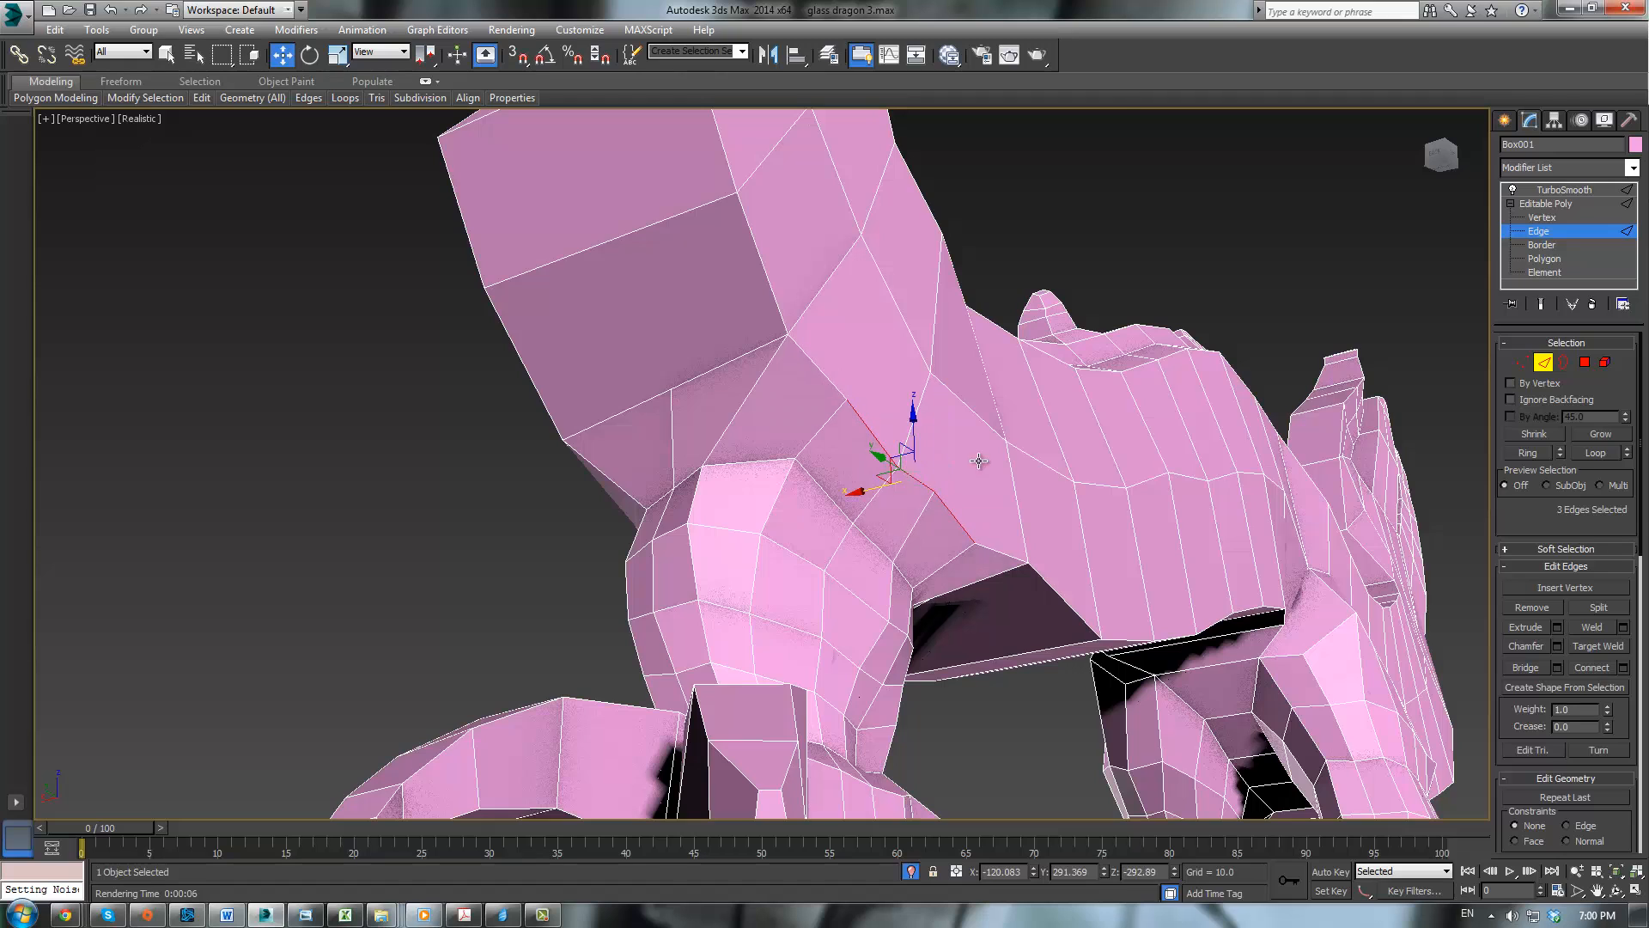
middle_click_drag(978, 461, 822, 452, "alt")
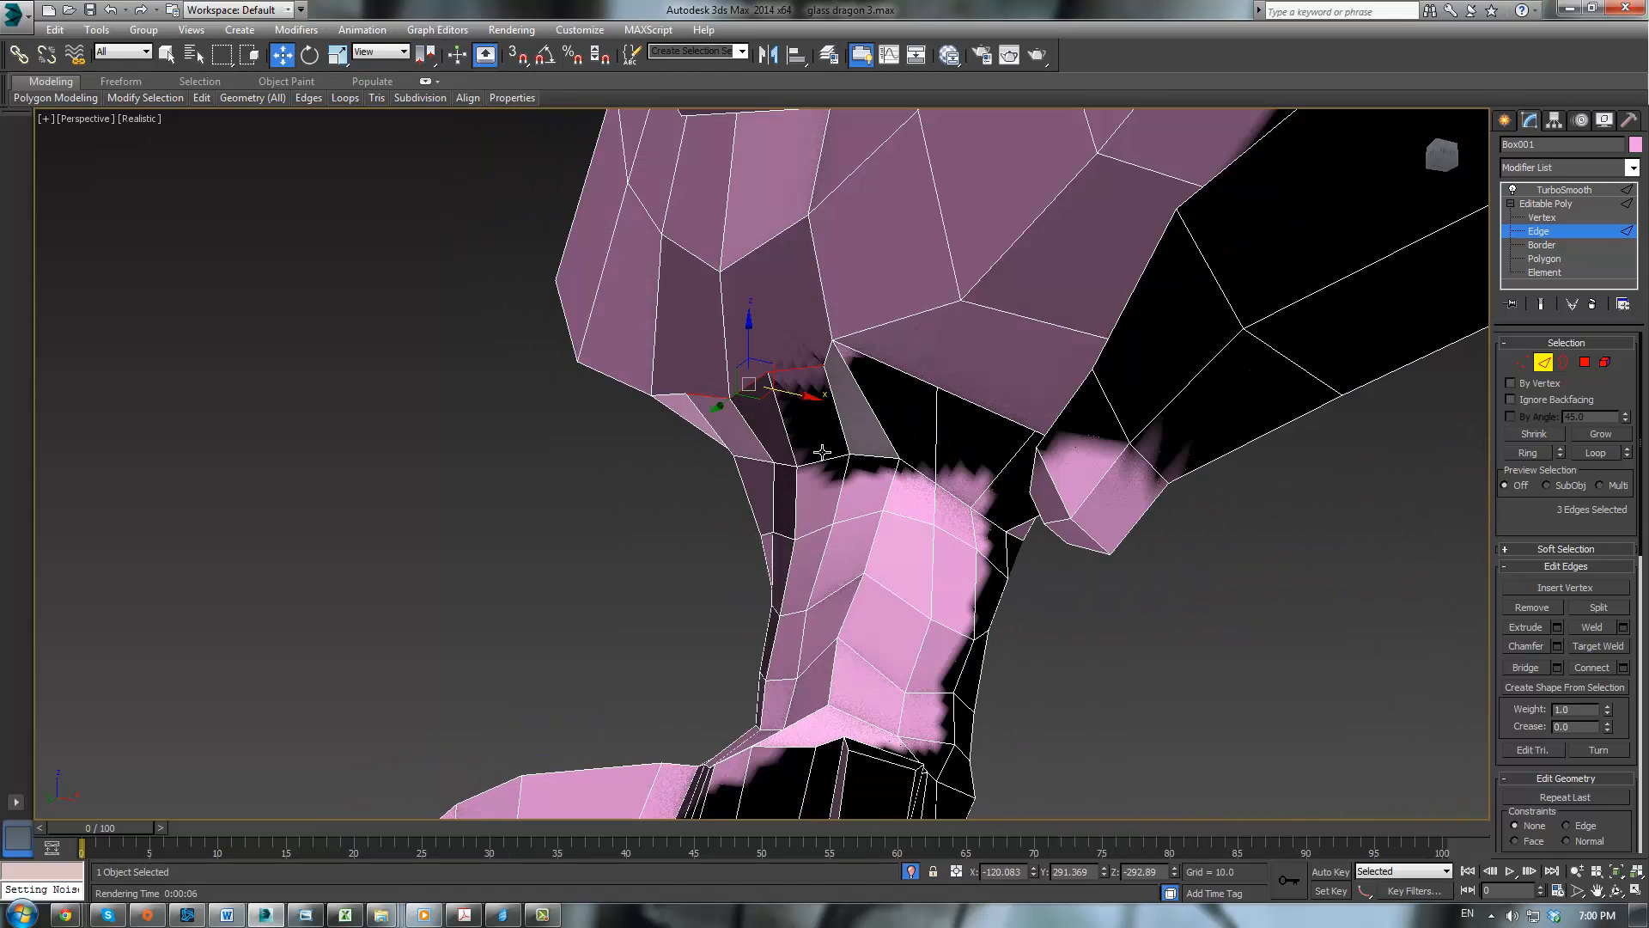
Step: Return to the TurboSmooth level, deselect the model and examine how the front leg blends into the body
left_click(1565, 205)
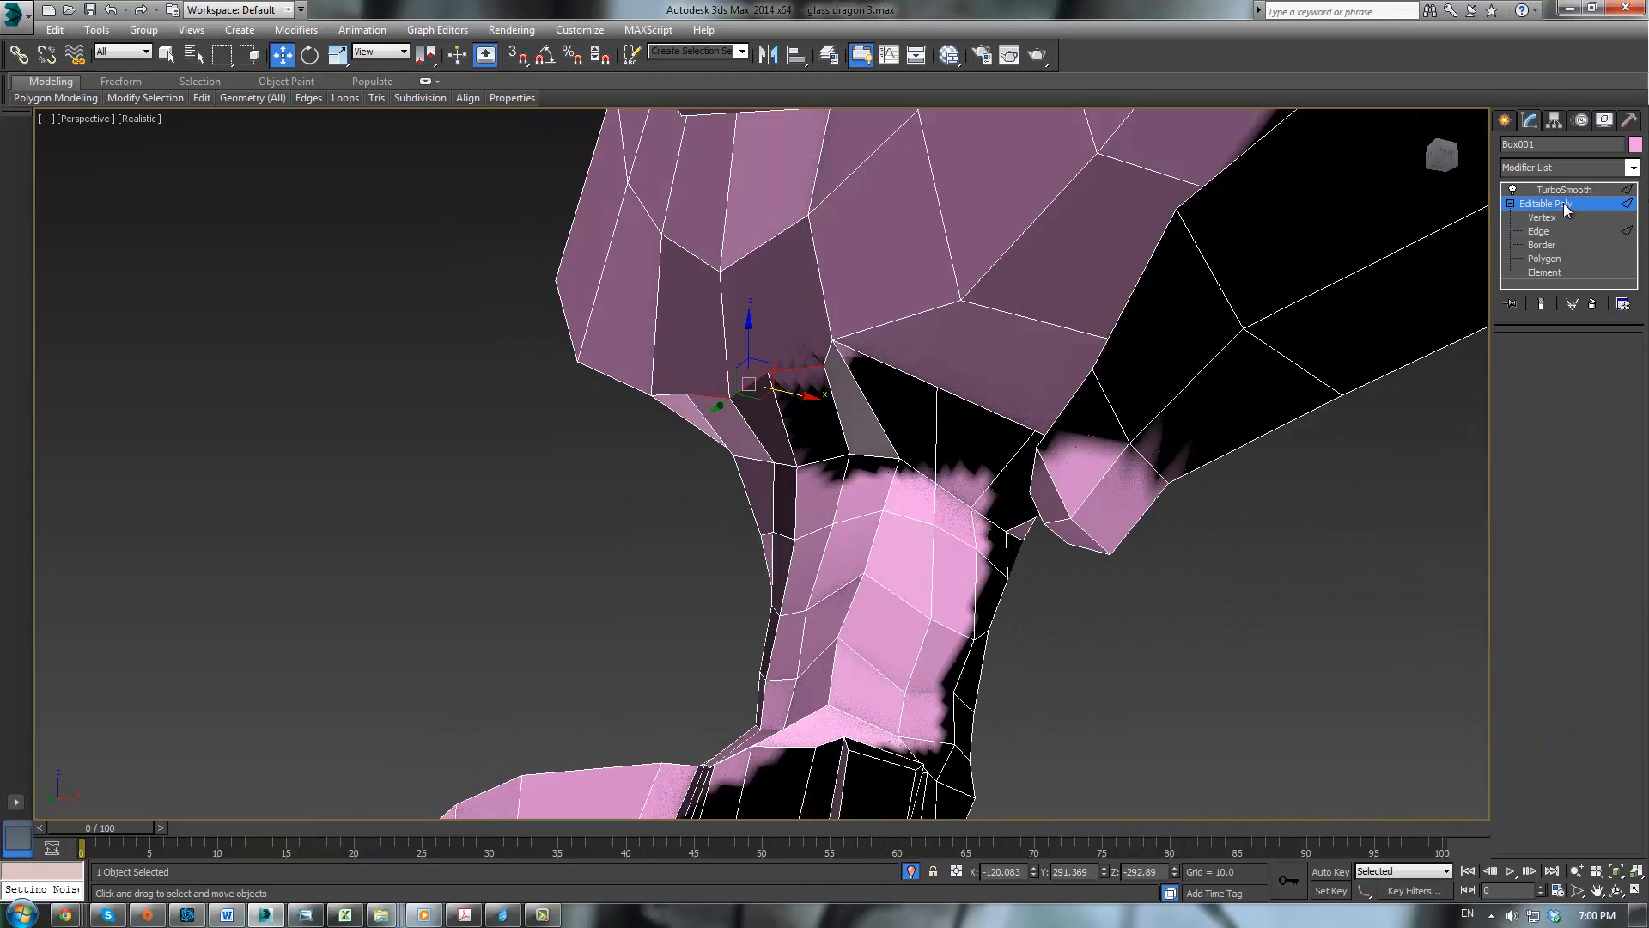
left_click(1571, 190)
left_click(1271, 556)
scroll(1267, 556, "down", 3)
middle_click_drag(1134, 541, 987, 448, "alt")
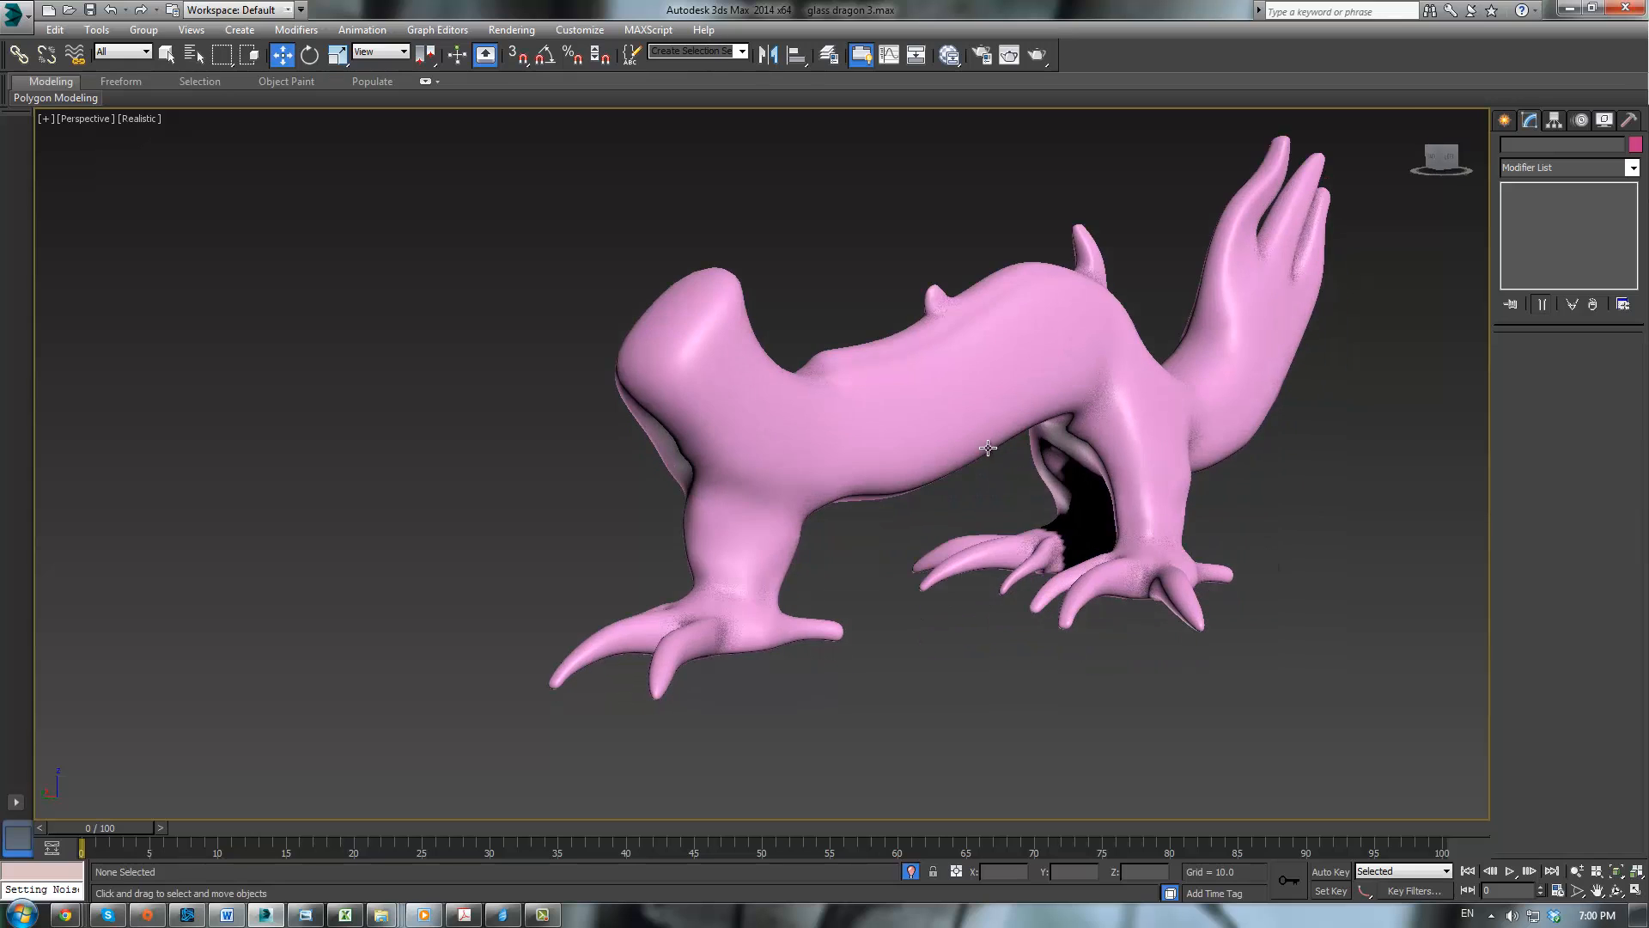
scroll(987, 447, "up", 2)
scroll(1038, 632, "down", 4)
Step: Select the continuous row of 11 edges along the middle of the body's side, from the hind leg to the neck end
left_click(948, 574)
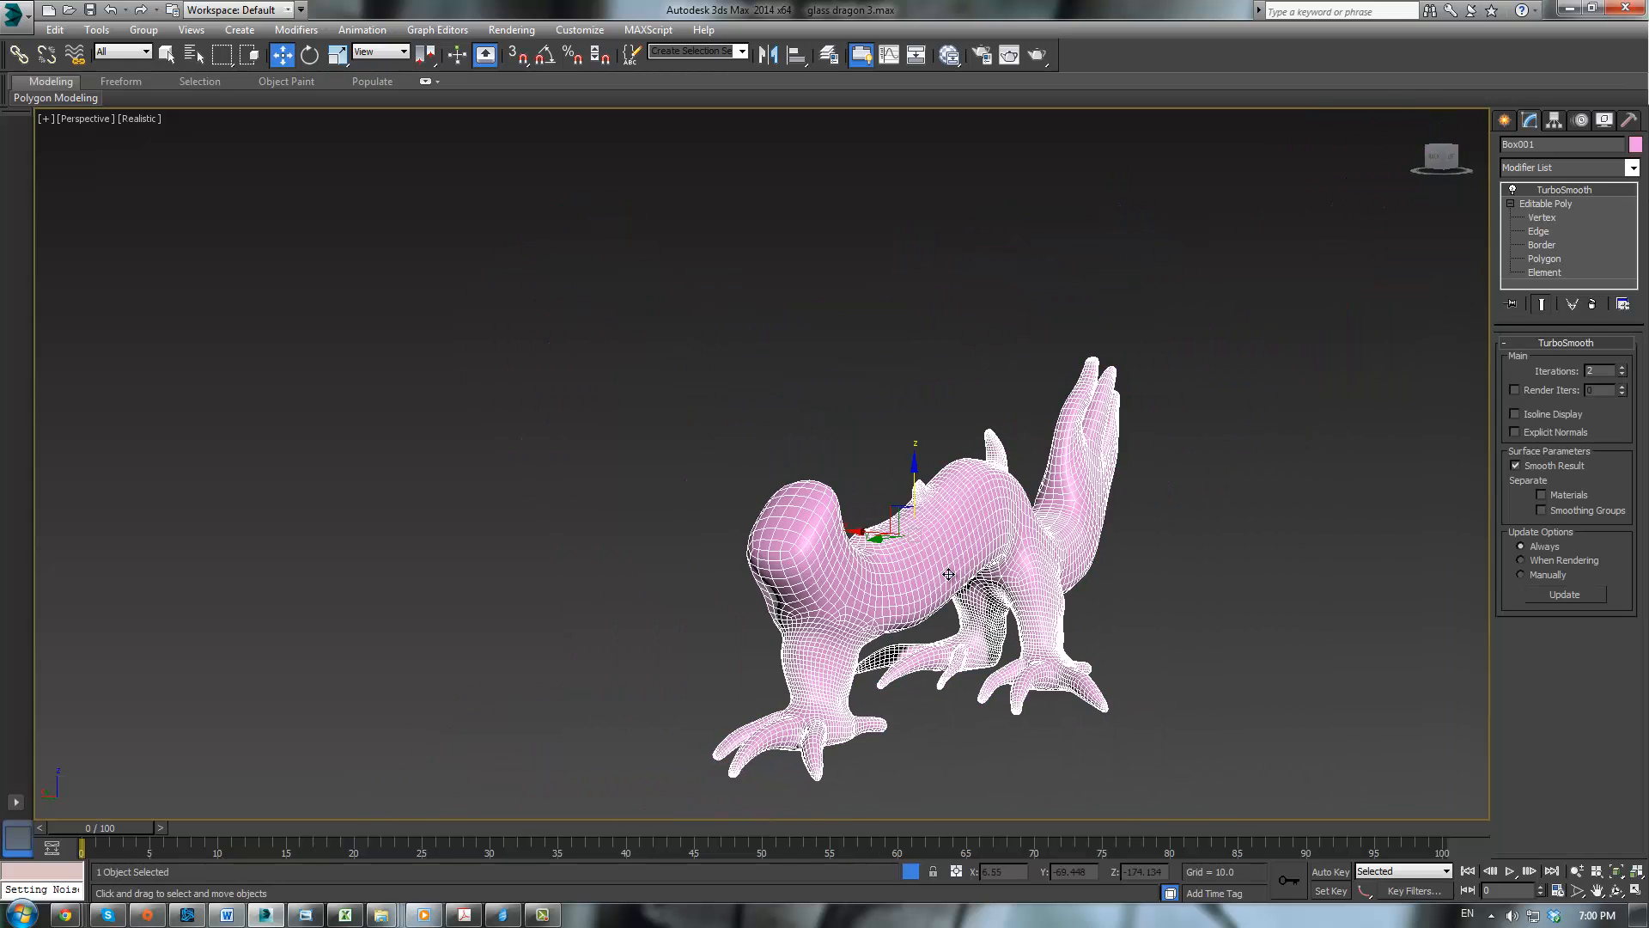
left_click(1550, 232)
scroll(1036, 553, "up", 4)
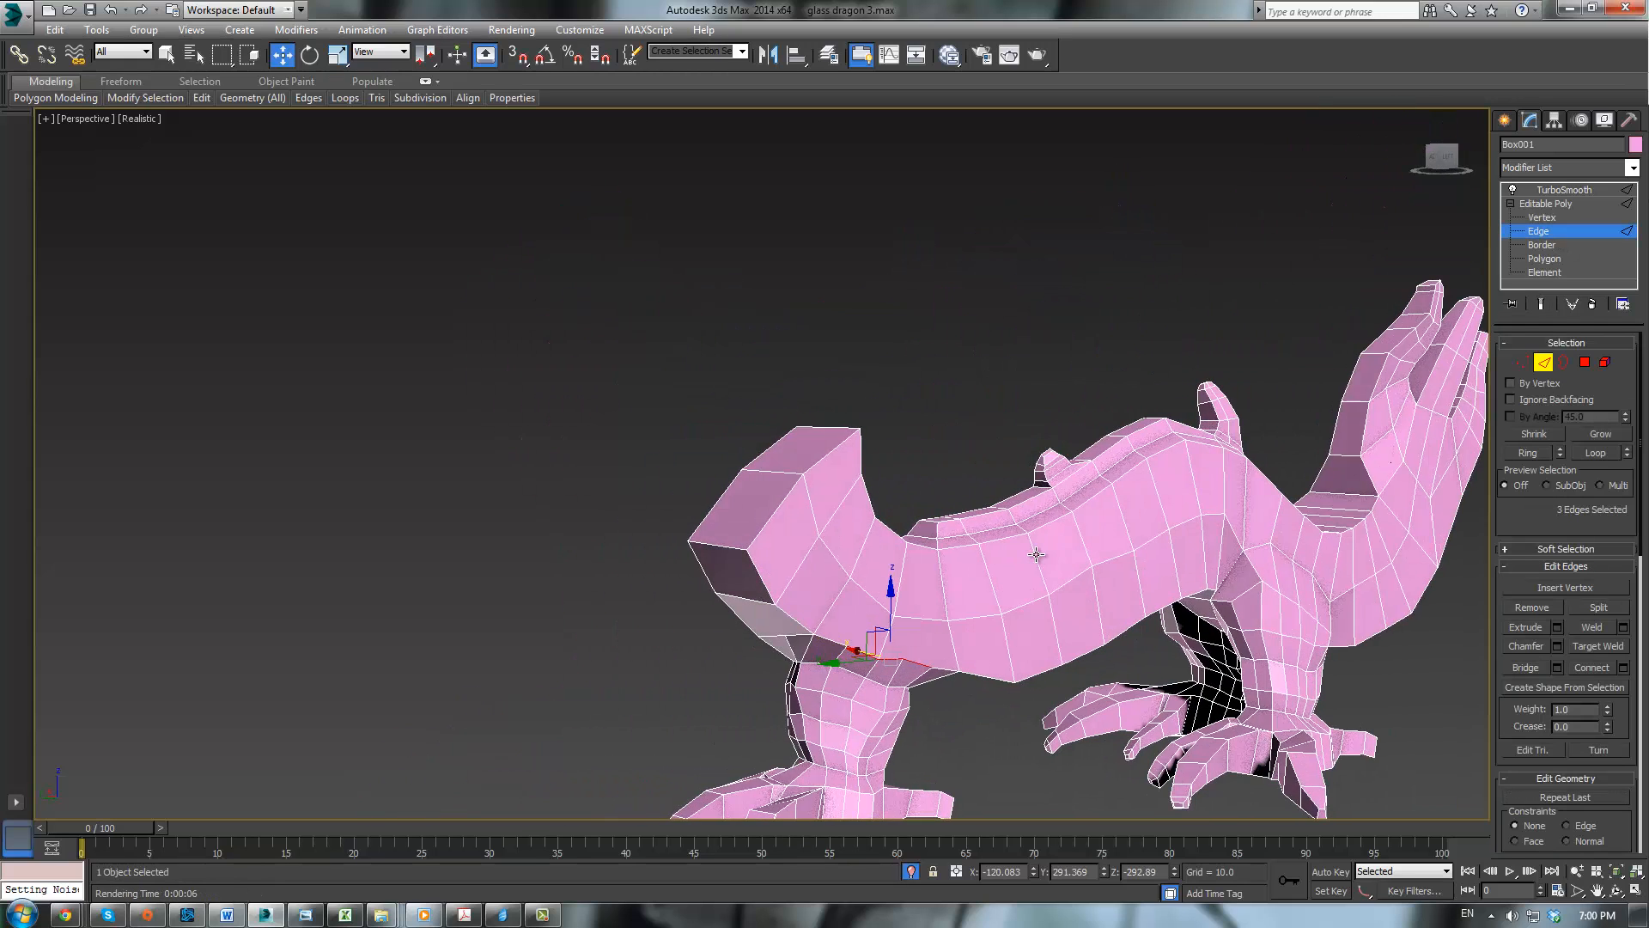
middle_click_drag(1035, 554, 1170, 551, "alt")
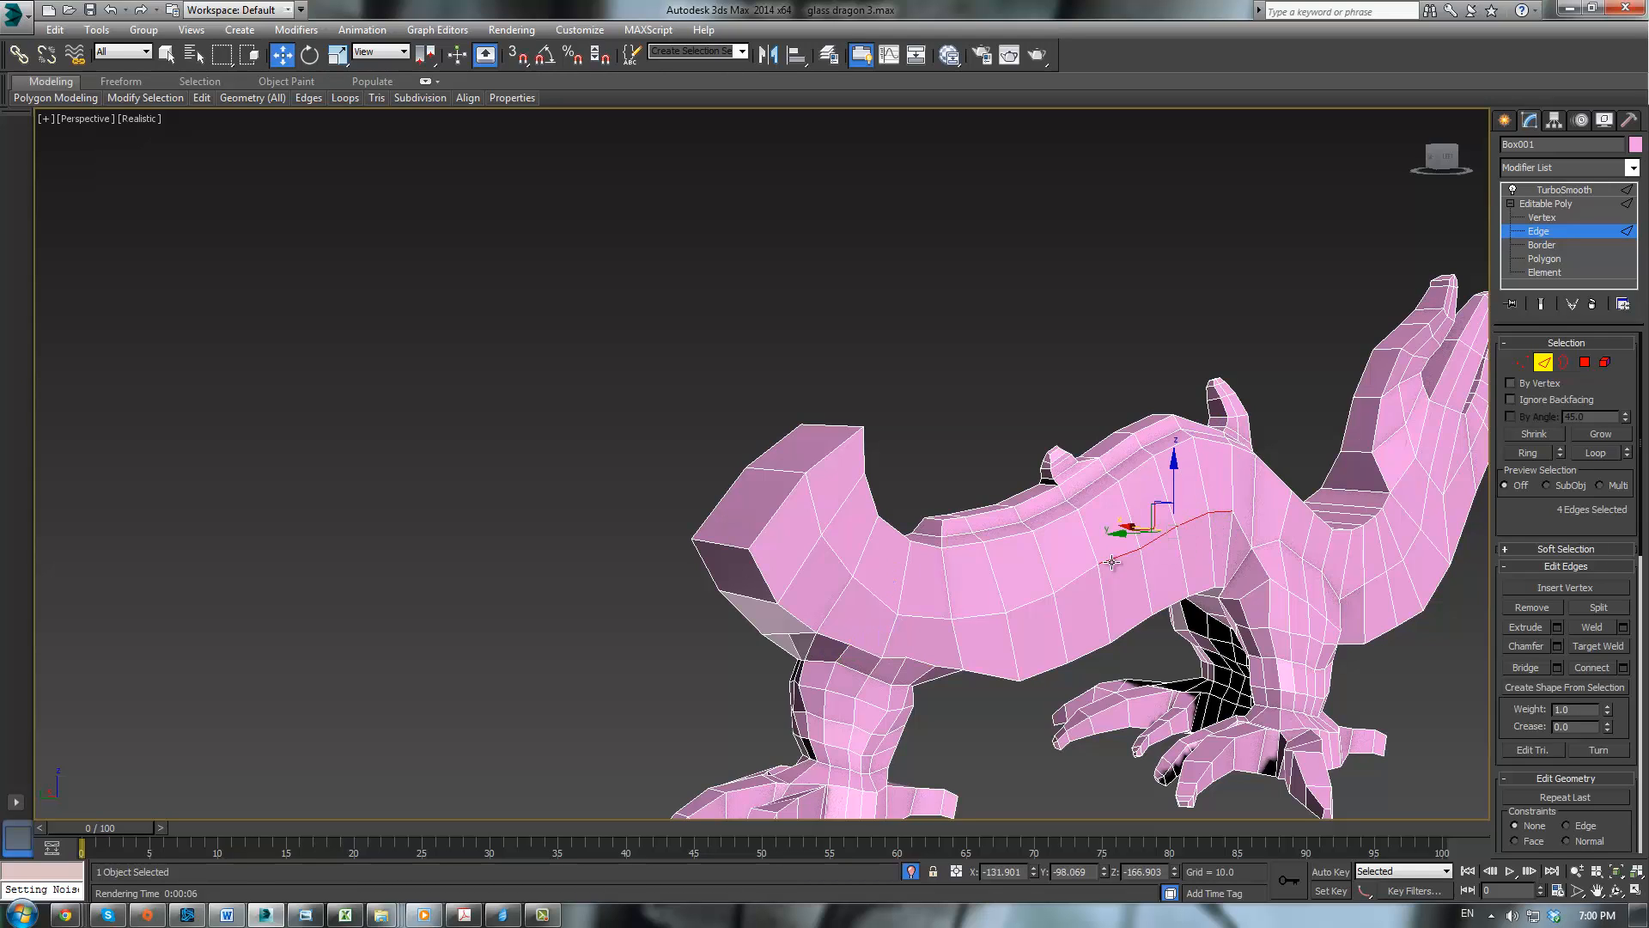
left_click(975, 616, "ctrl")
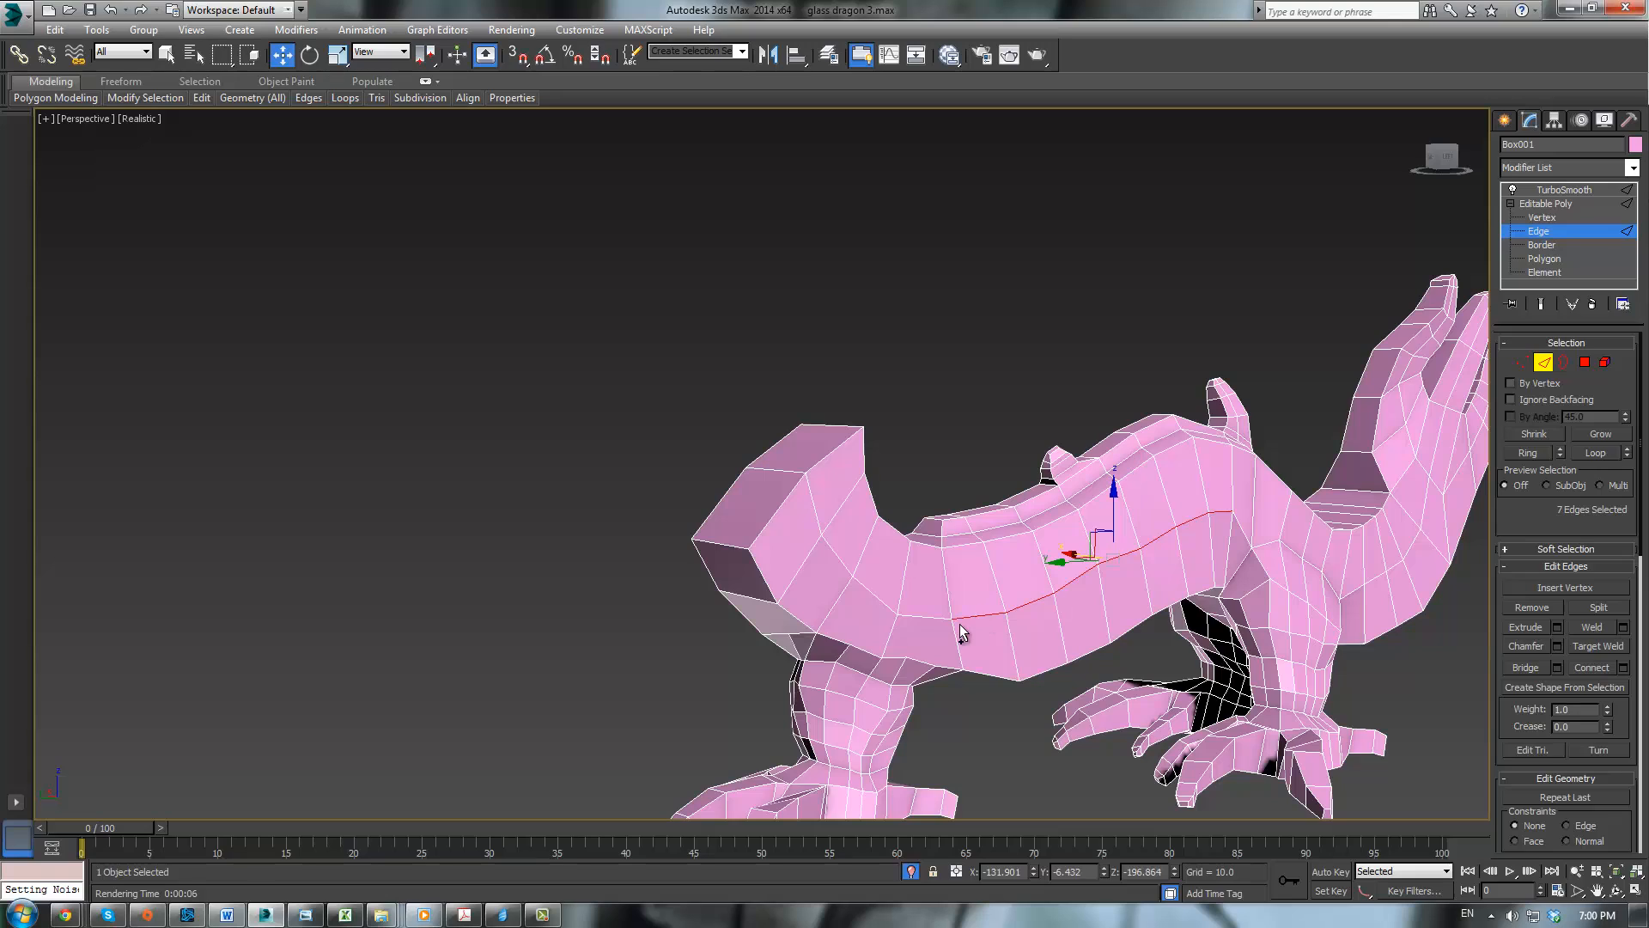
left_click(923, 615, "ctrl")
left_click(884, 605, "ctrl")
left_click(859, 584, "ctrl")
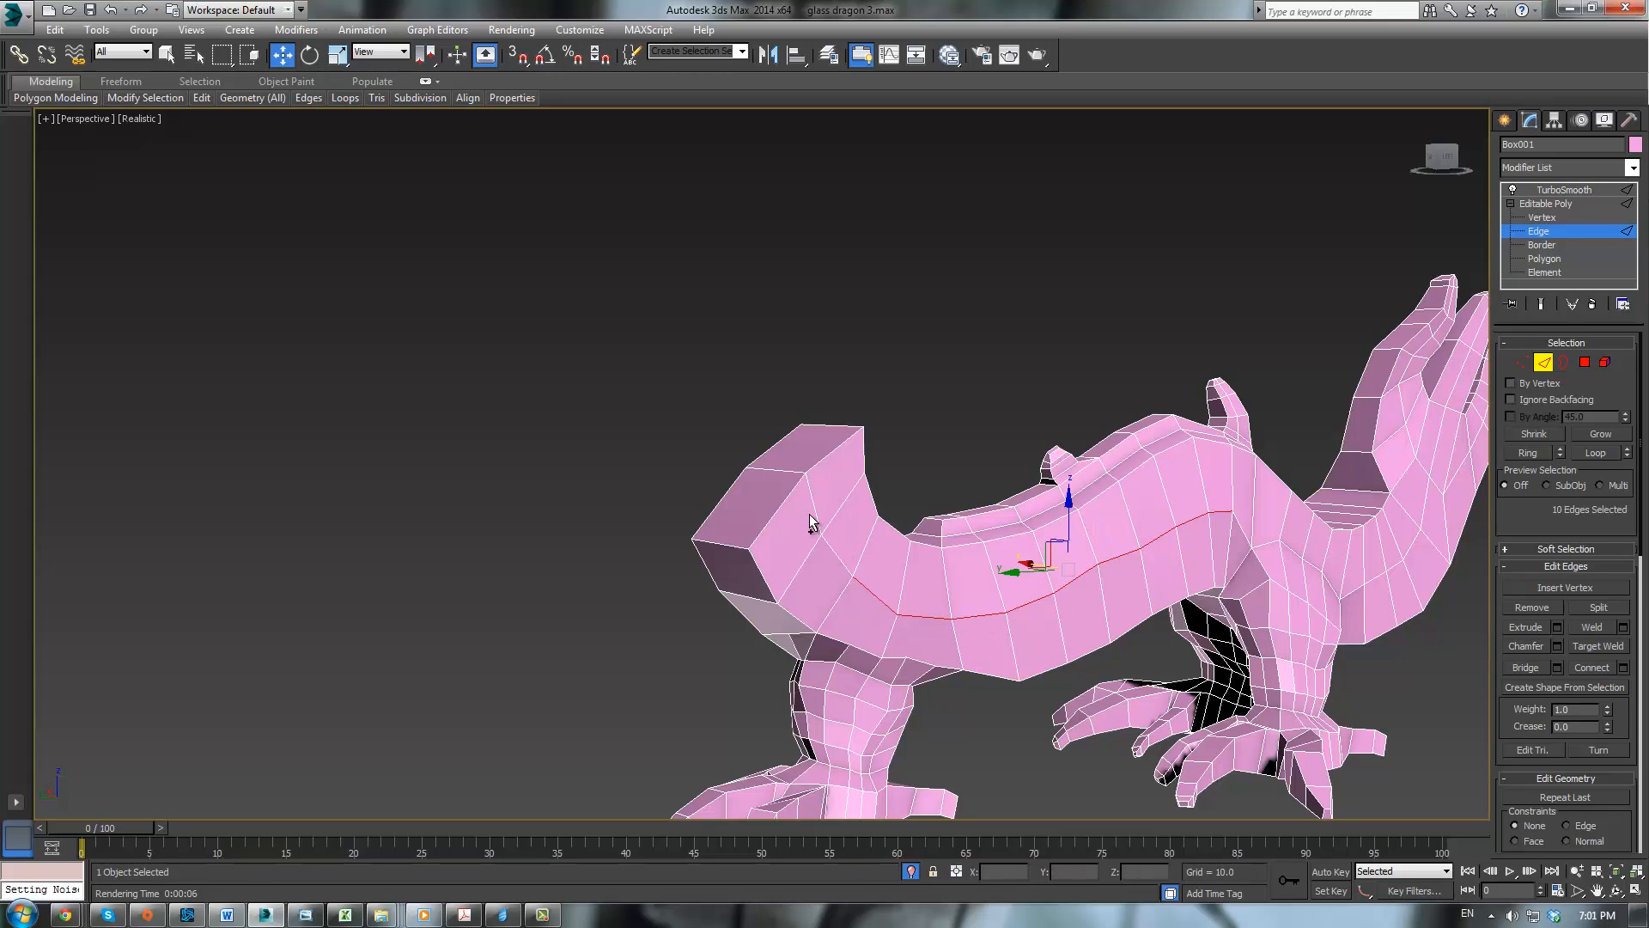
left_click(835, 557, "ctrl")
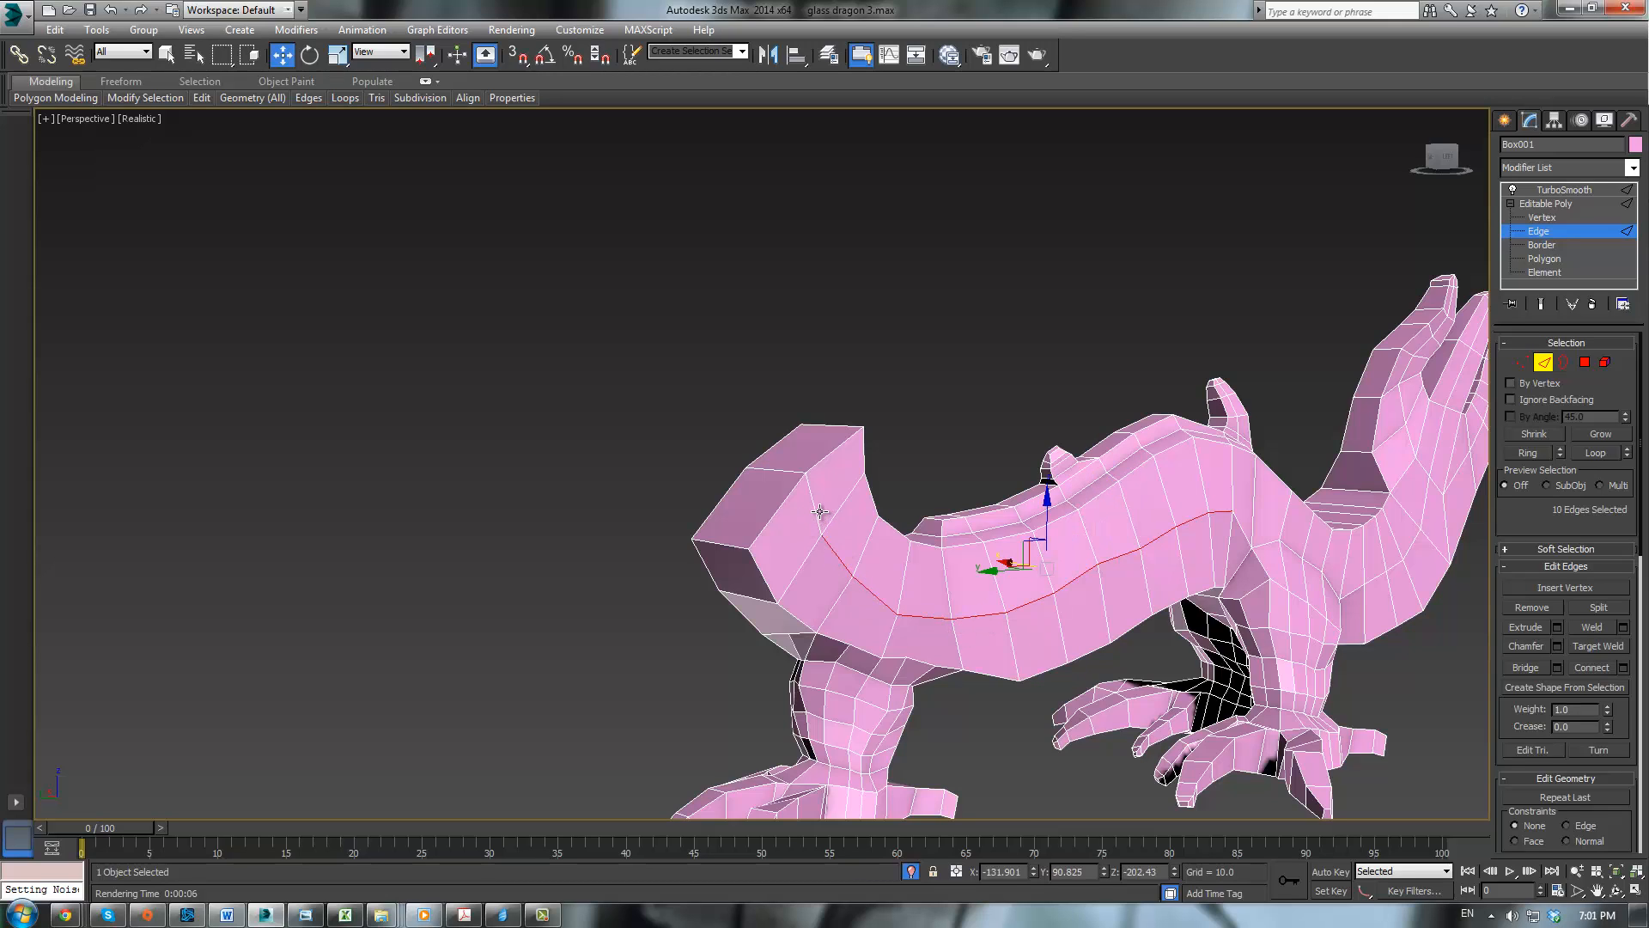
left_click(820, 513, "ctrl")
Step: Add the matching row of middle edges on the opposite side of the body to the selection
middle_click_drag(823, 515, 859, 501, "alt")
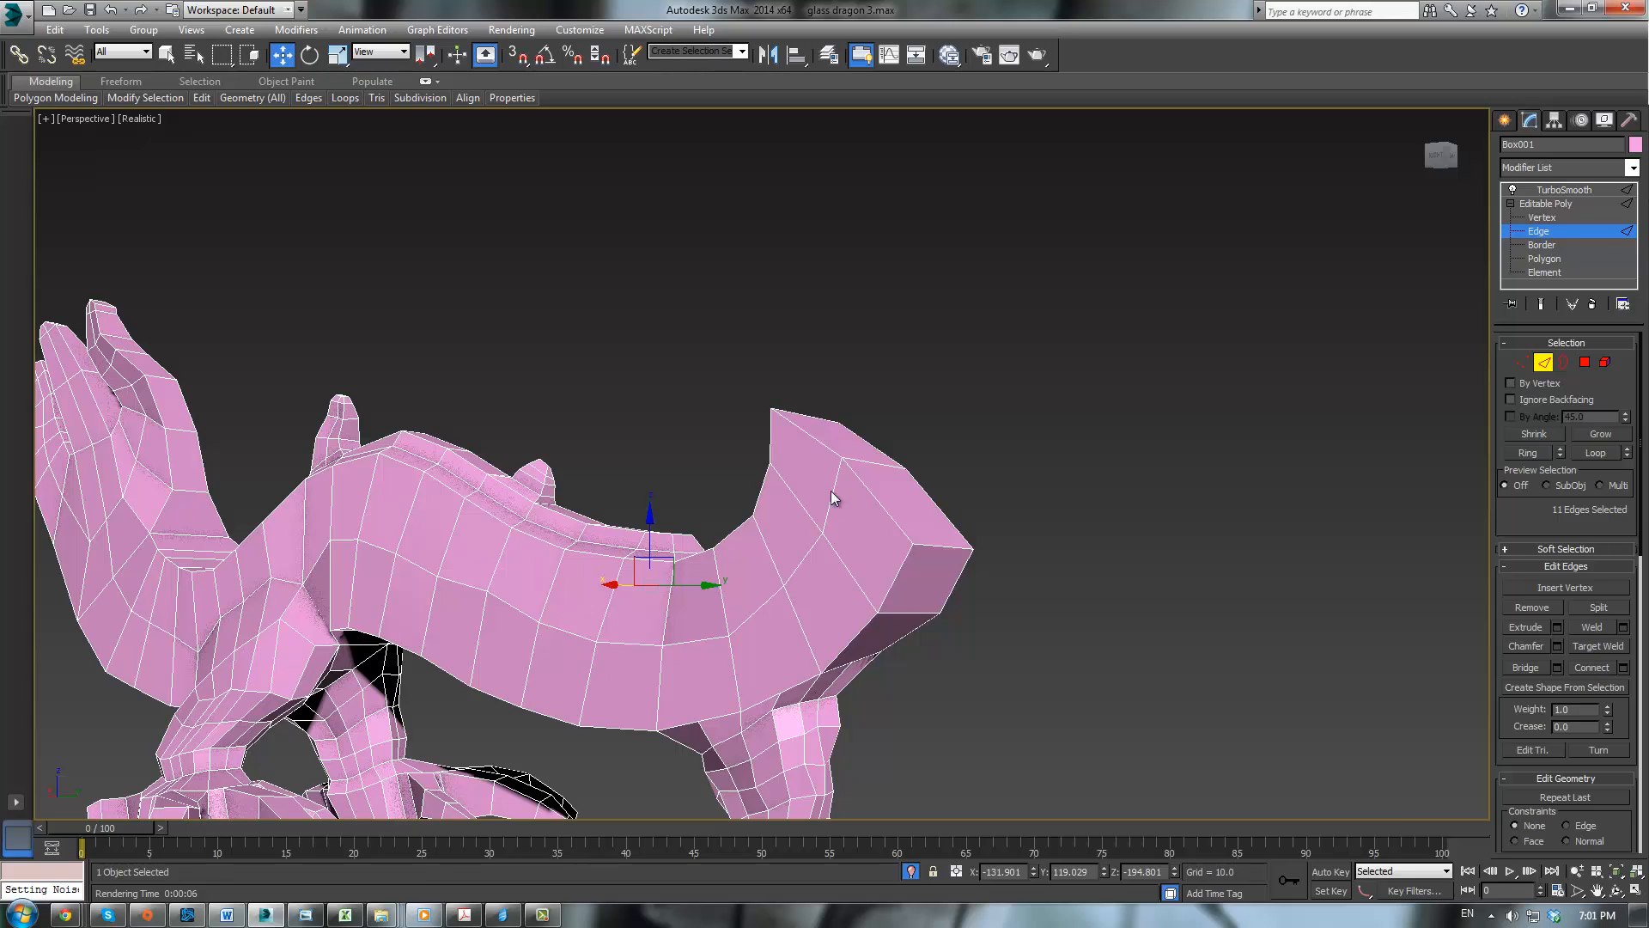
key("q")
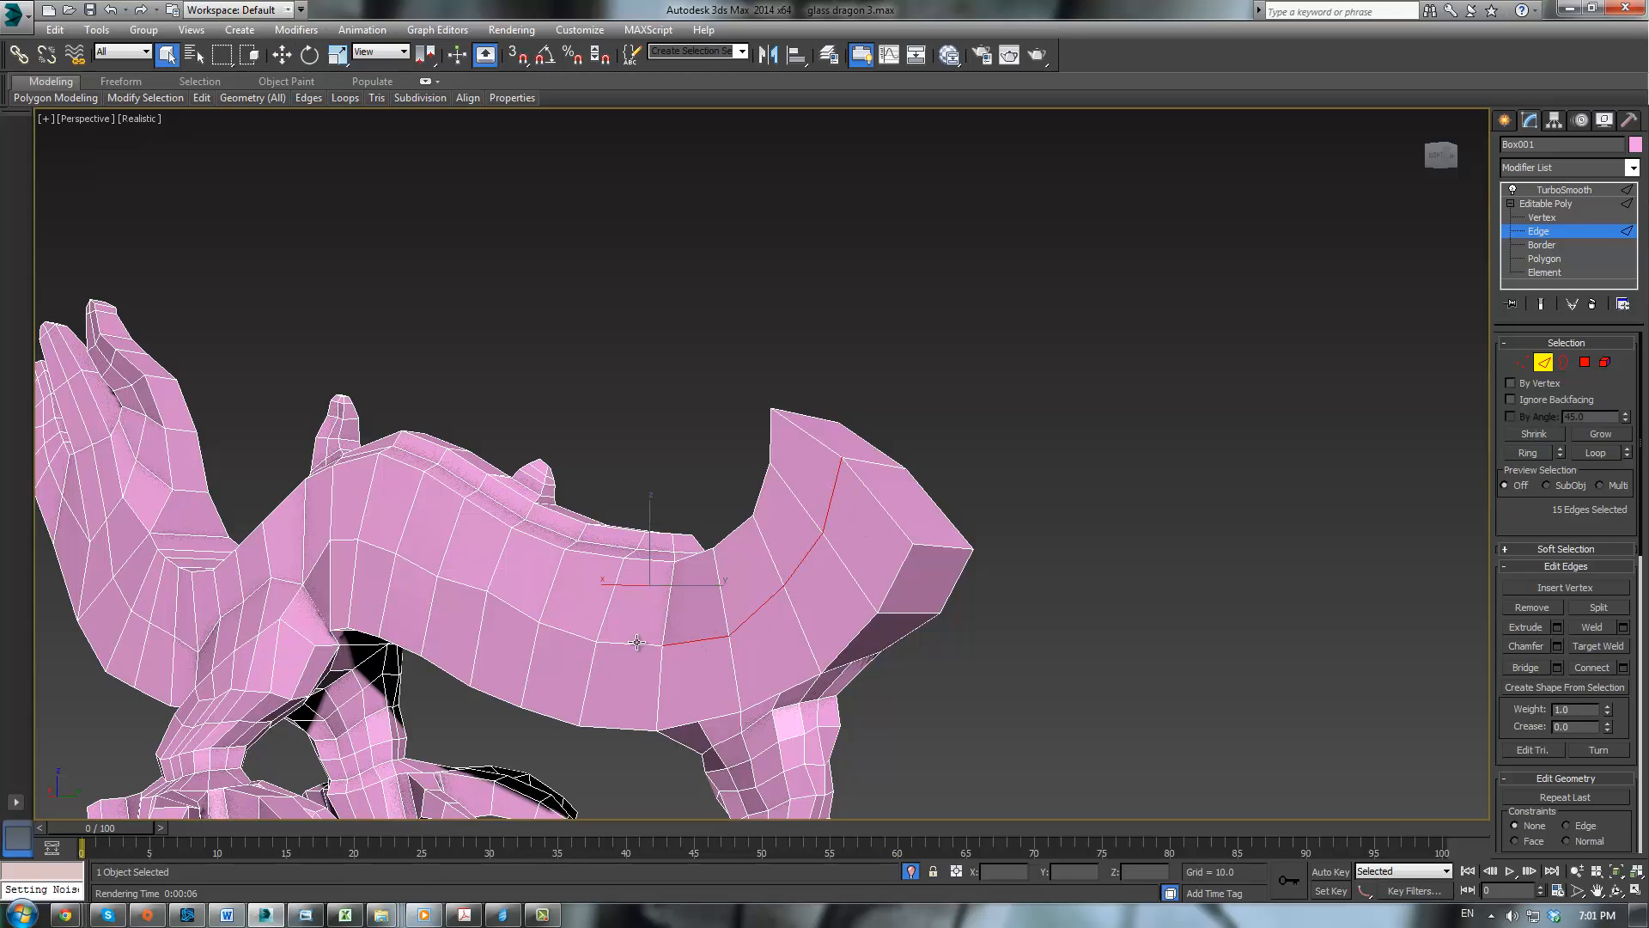
left_click(512, 611, "ctrl")
left_click(449, 580, "ctrl")
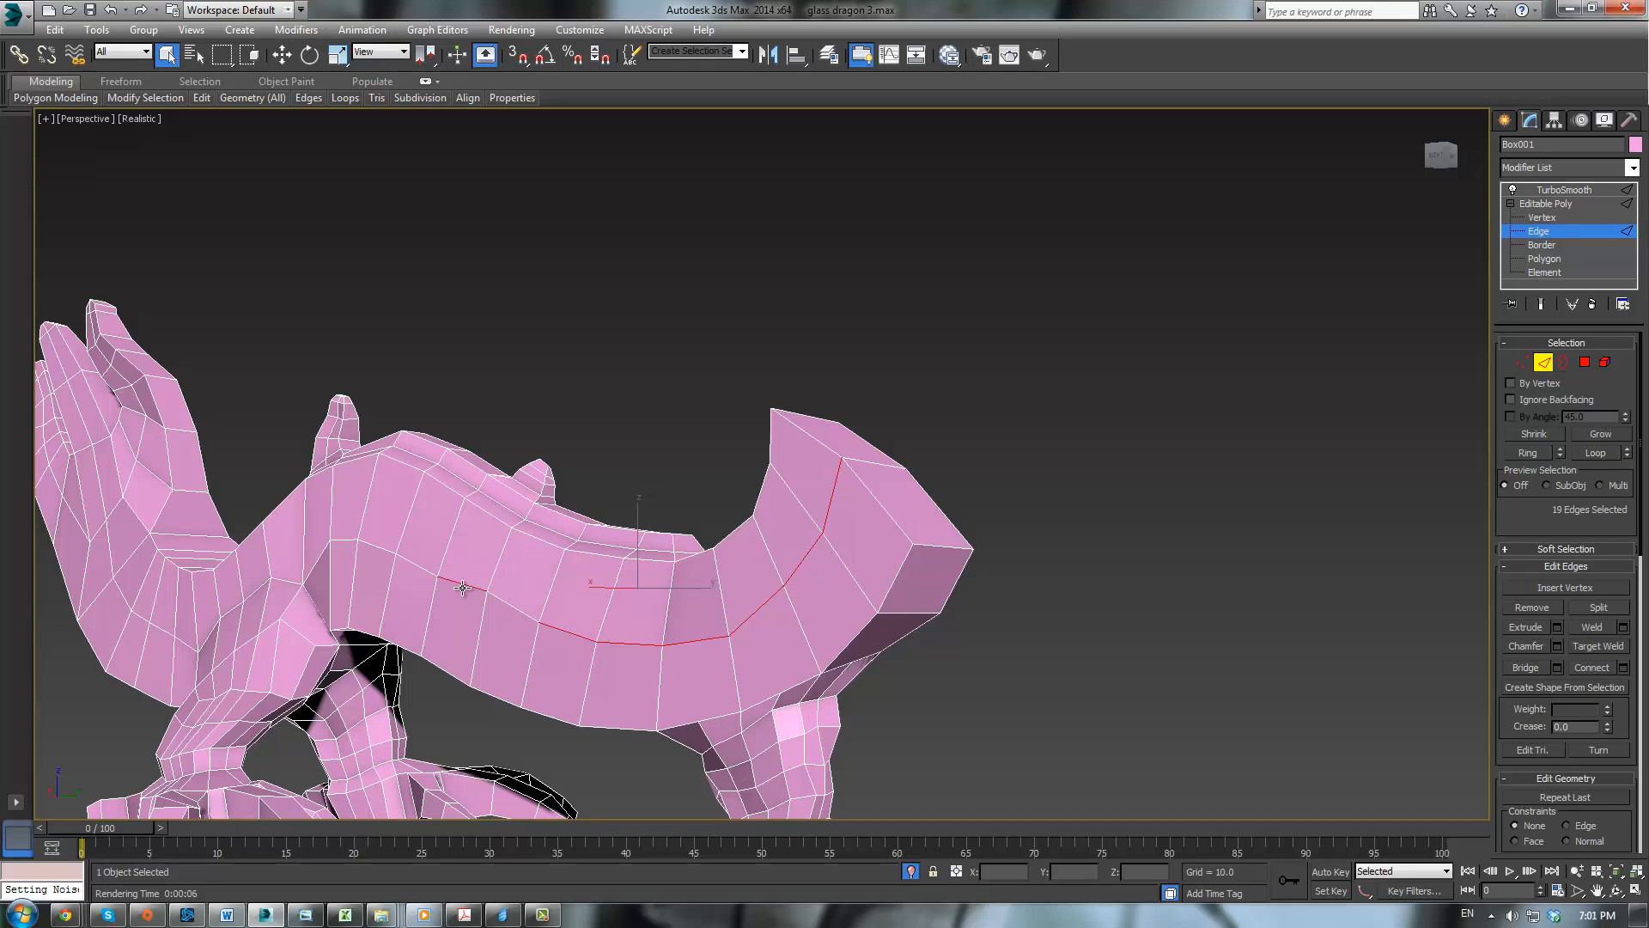
left_click(413, 569, "ctrl")
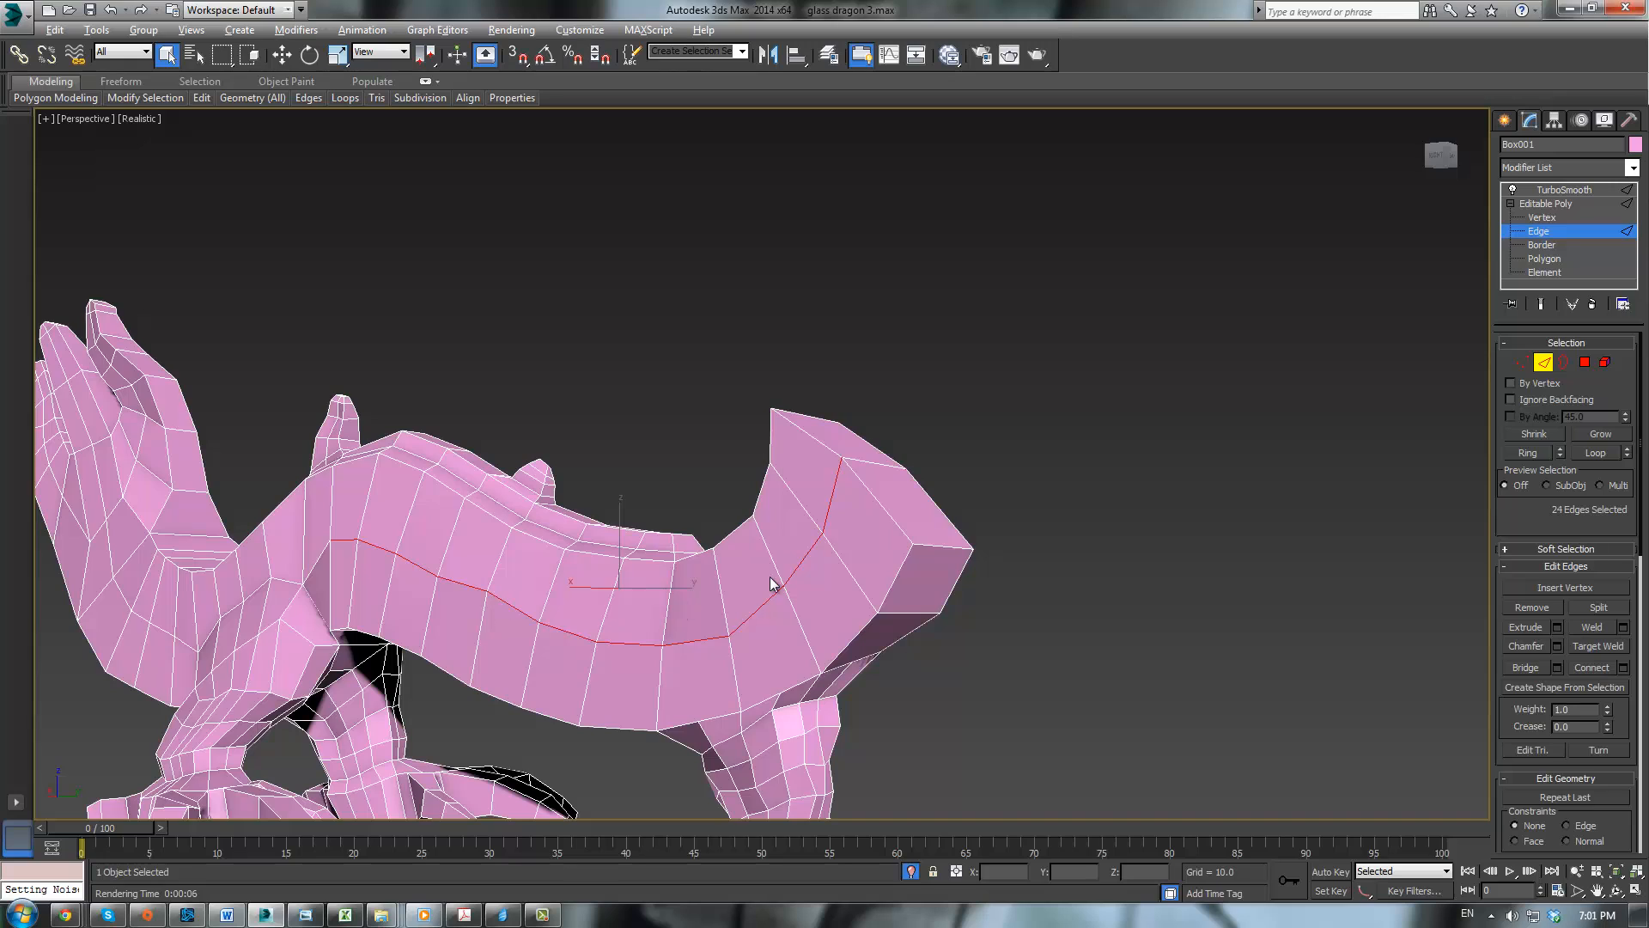
Step: Remove the two stray vertical edges from the selection, keeping only the lengthwise rows on both sides of the body
middle_click_drag(772, 584, 555, 593, "alt")
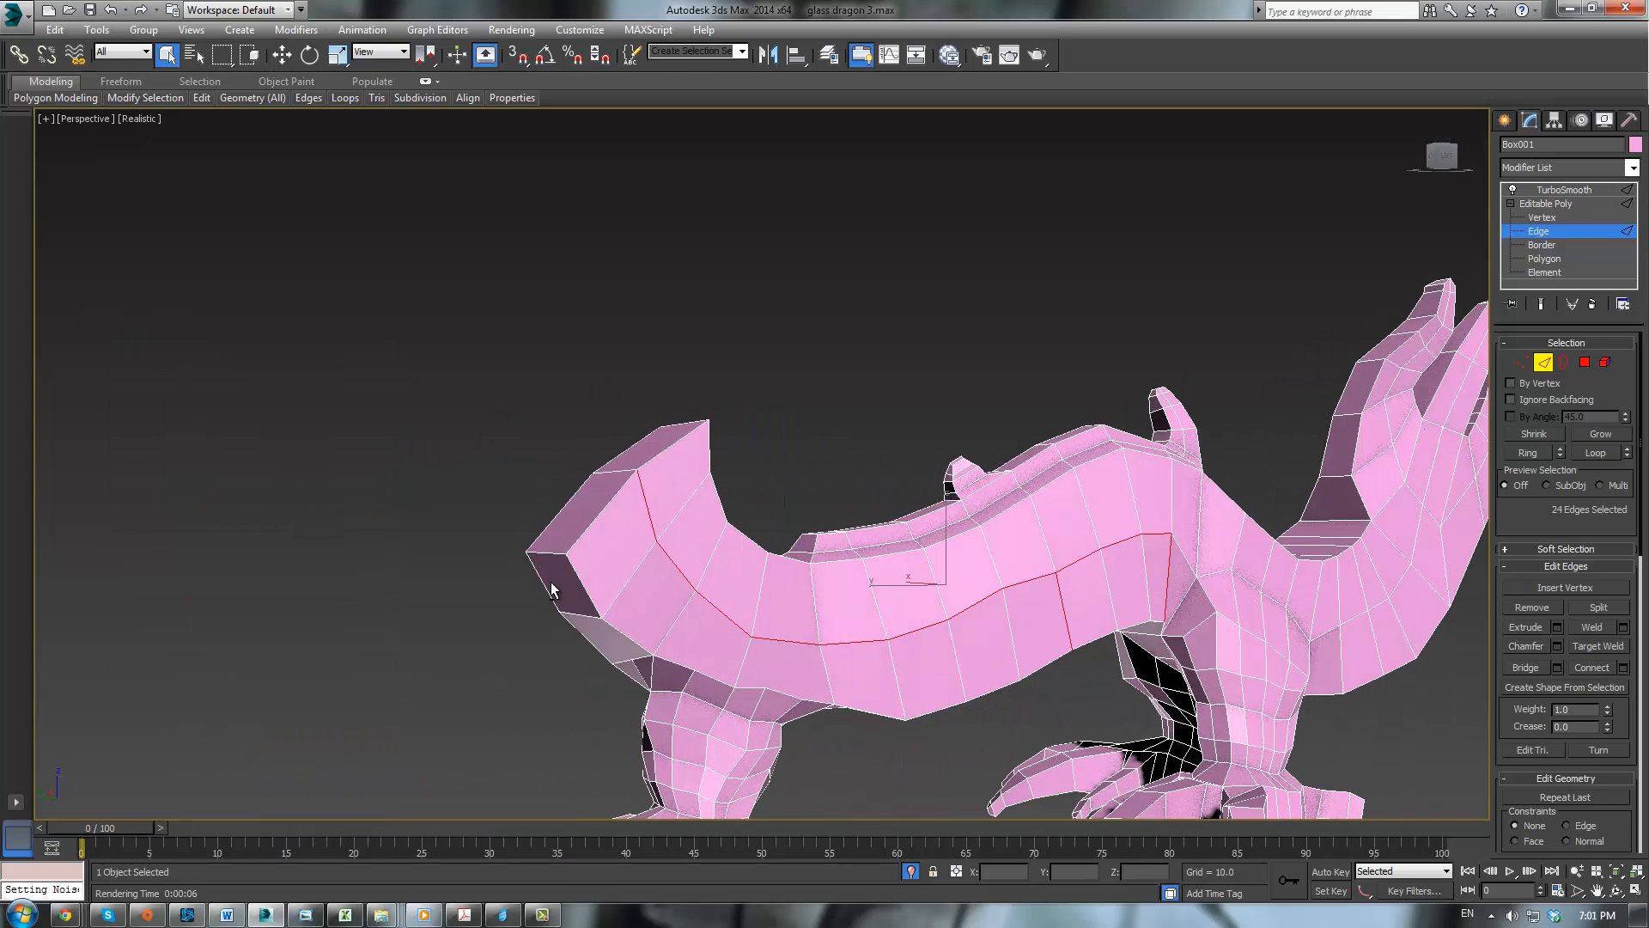
left_click(1080, 644, "alt")
left_click(1174, 620, "alt")
middle_click_drag(1177, 620, 661, 622, "alt")
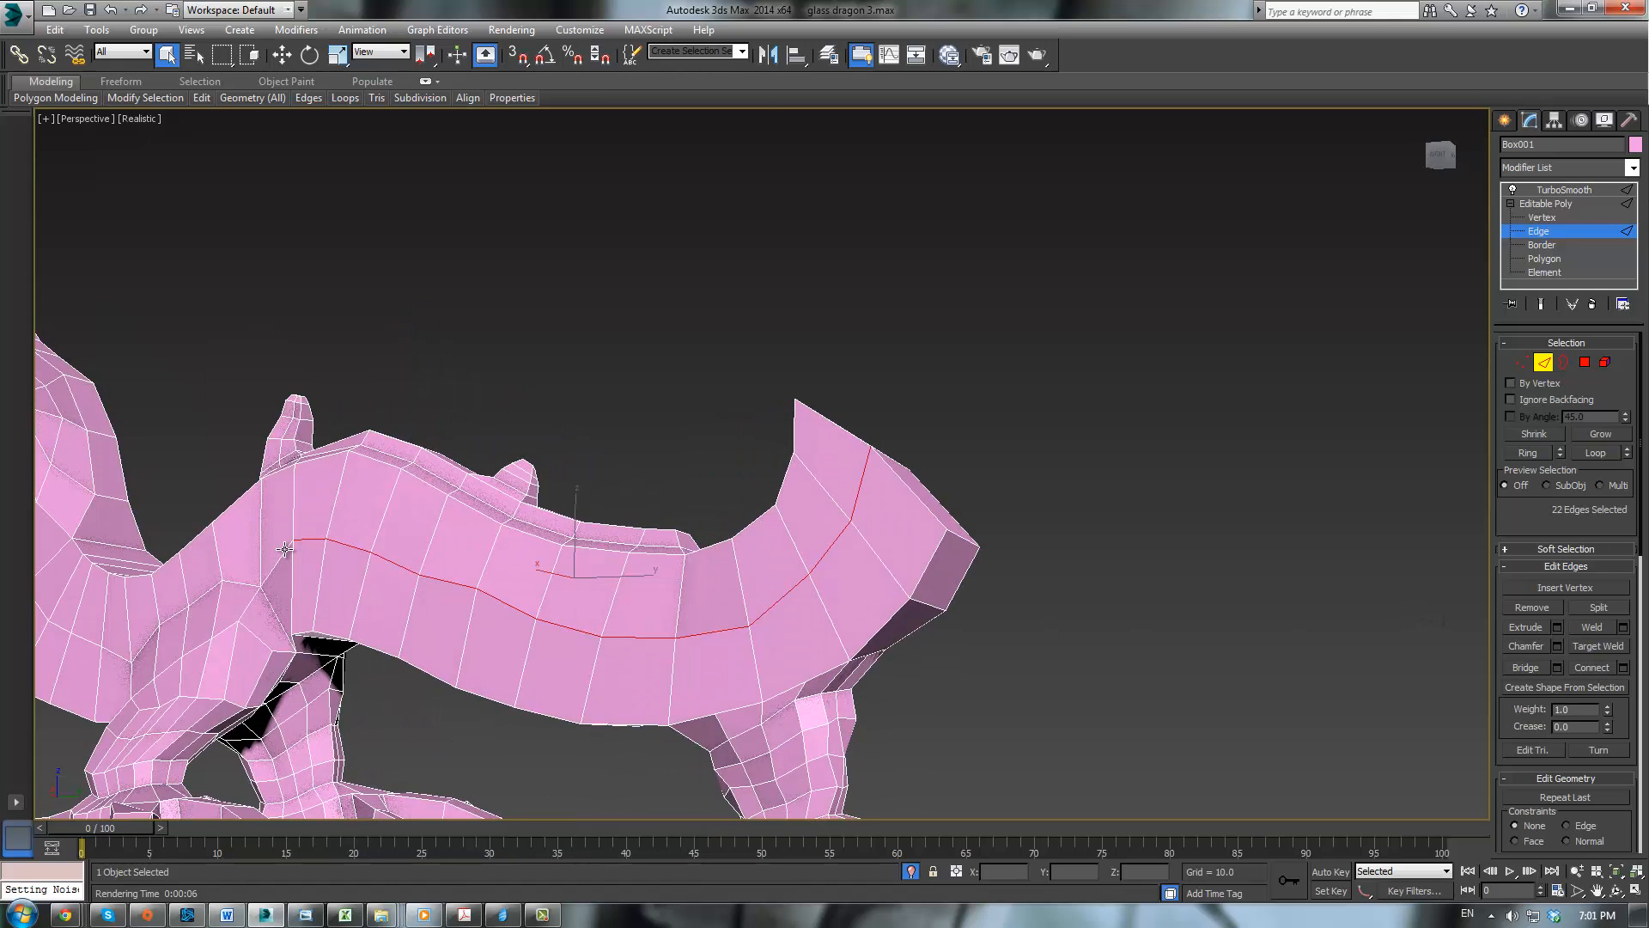
middle_click_drag(285, 550, 1208, 423, "alt")
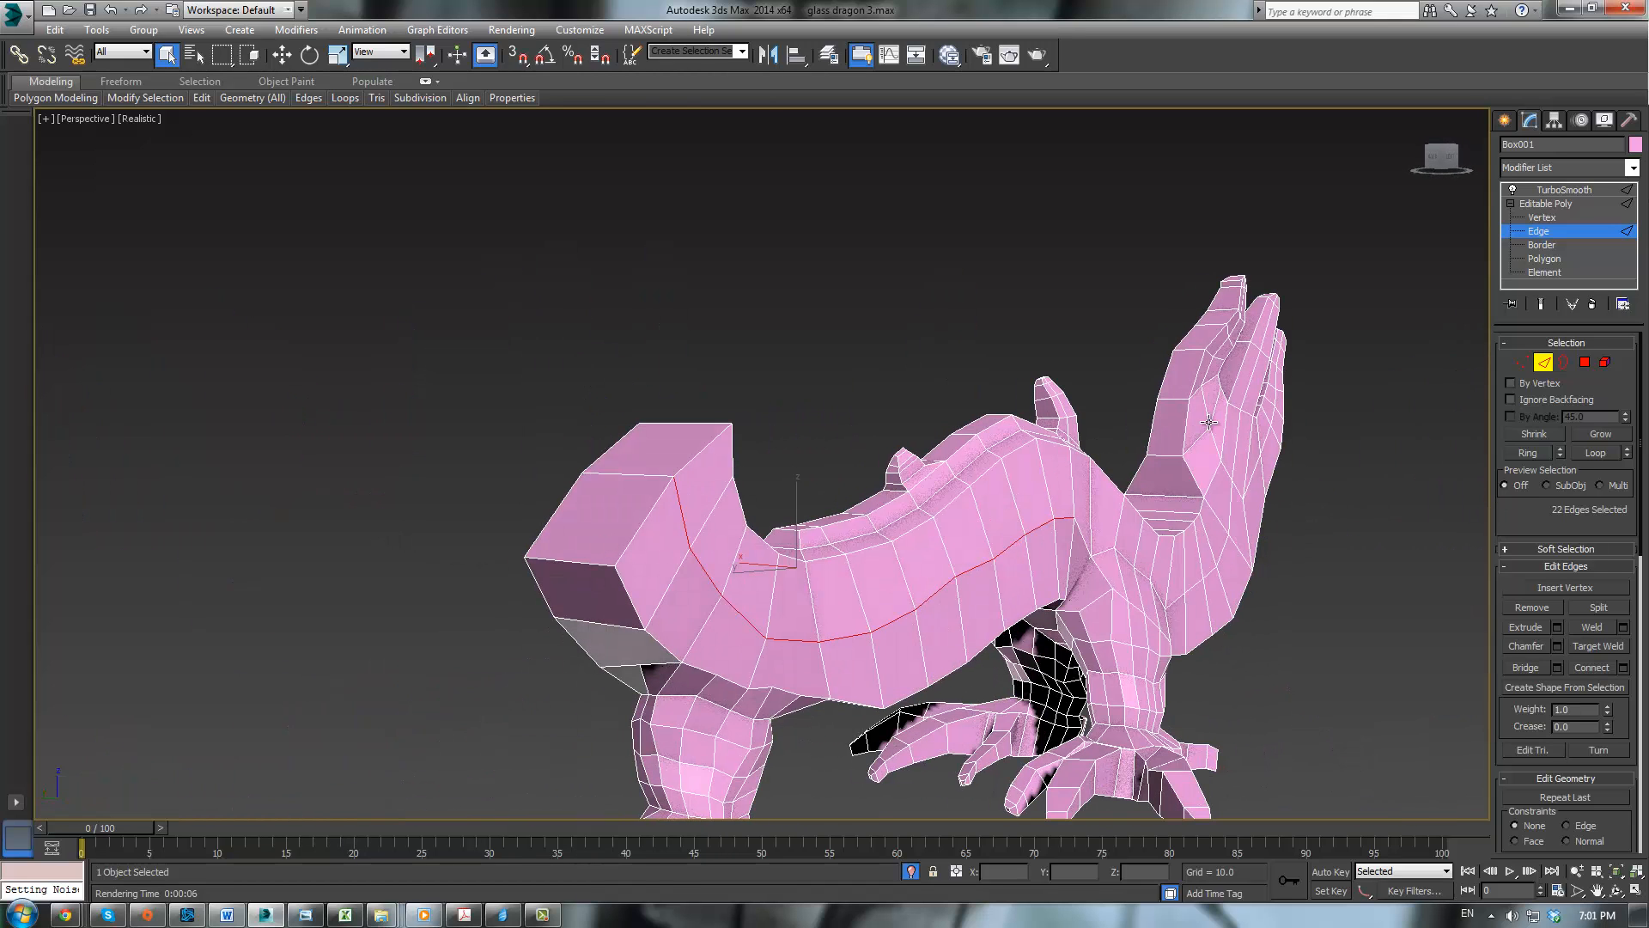
Step: Convert the edge selection to vertices and scale them to 128% in X to widen the body
left_click(1522, 363, "ctrl")
middle_click_drag(934, 506, 922, 539)
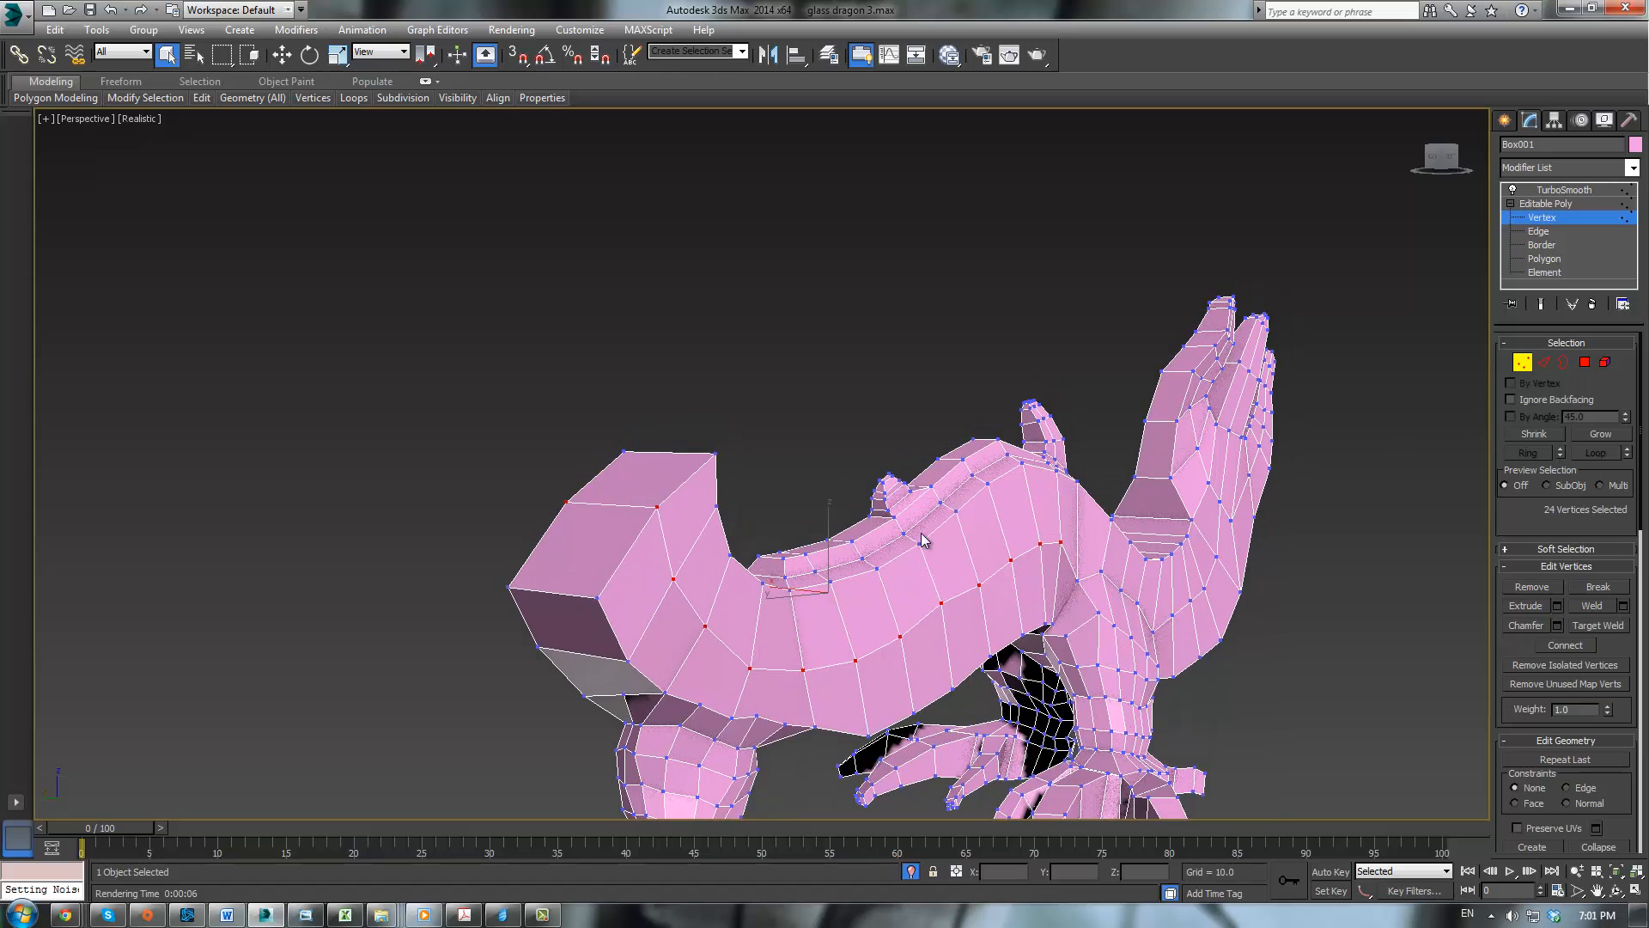
key("r")
middle_click_drag(826, 570, 867, 538, "alt")
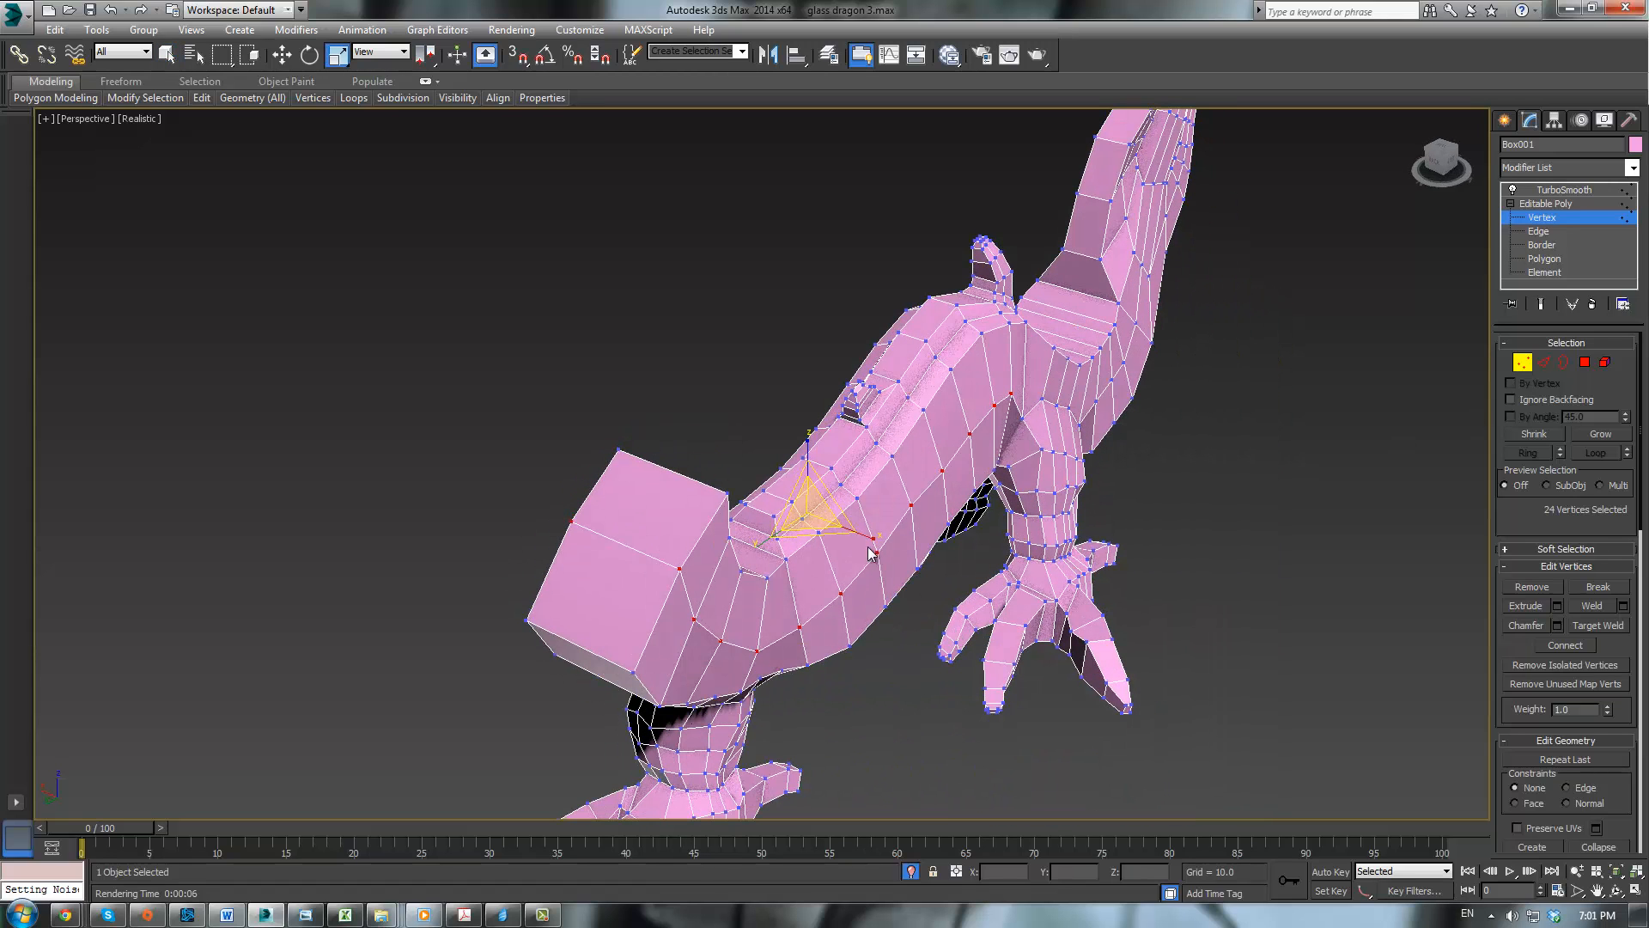
left_click_drag(868, 541, 883, 539)
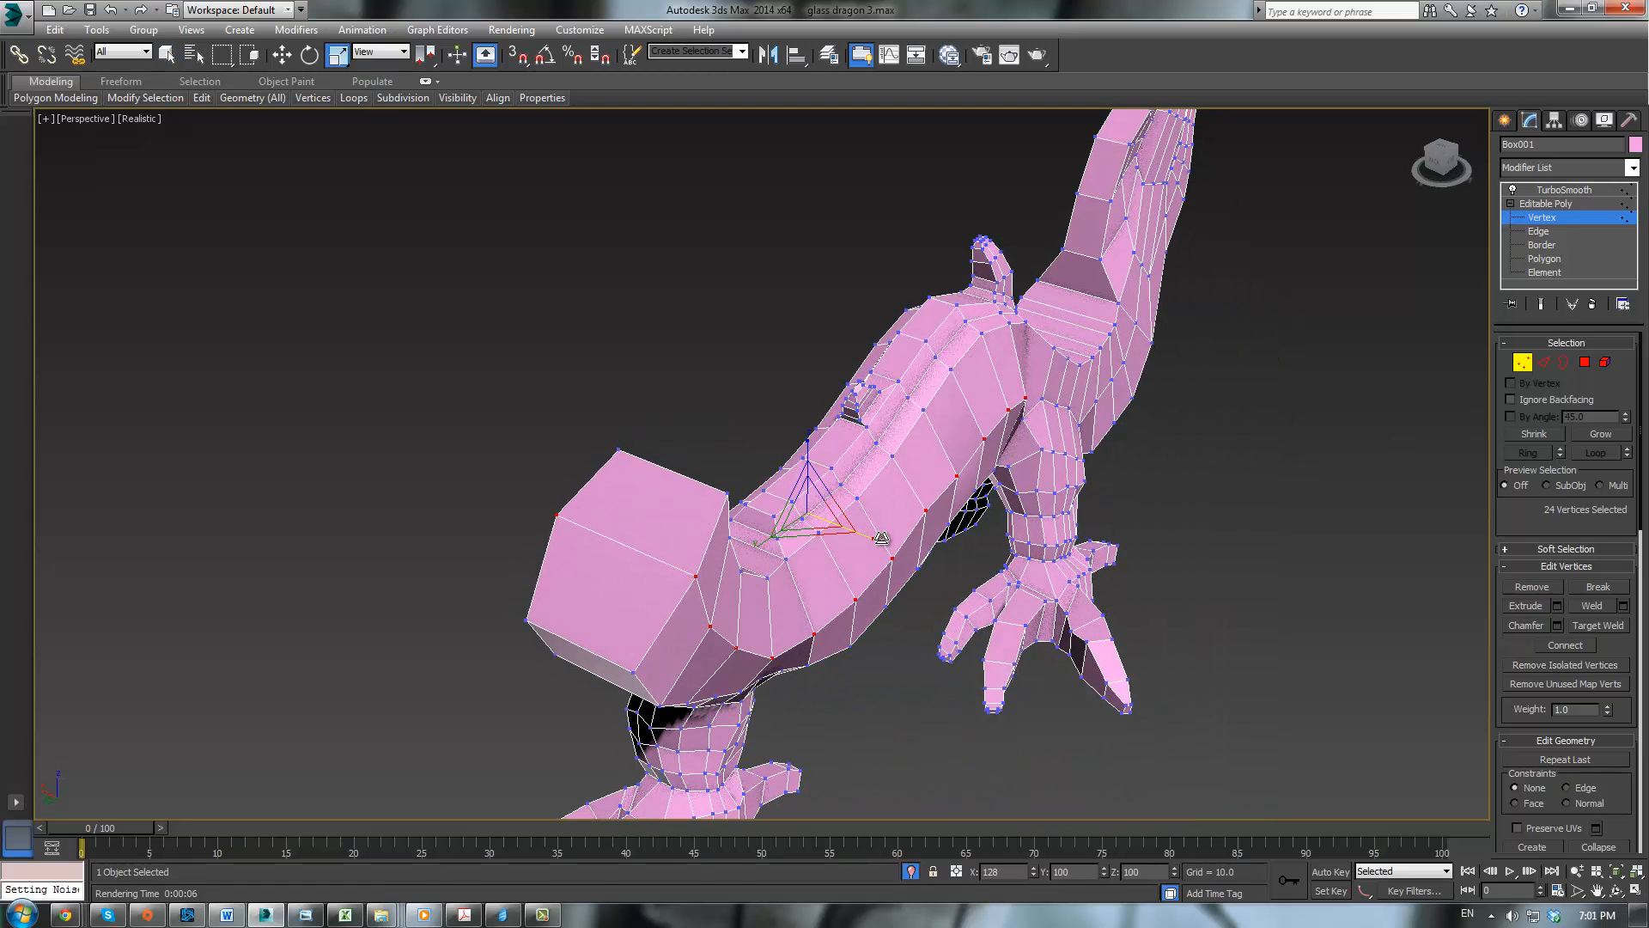
Step: Return to the TurboSmooth level, deselect the model and examine the widened body from the side
left_click(1560, 203)
left_click(1571, 190)
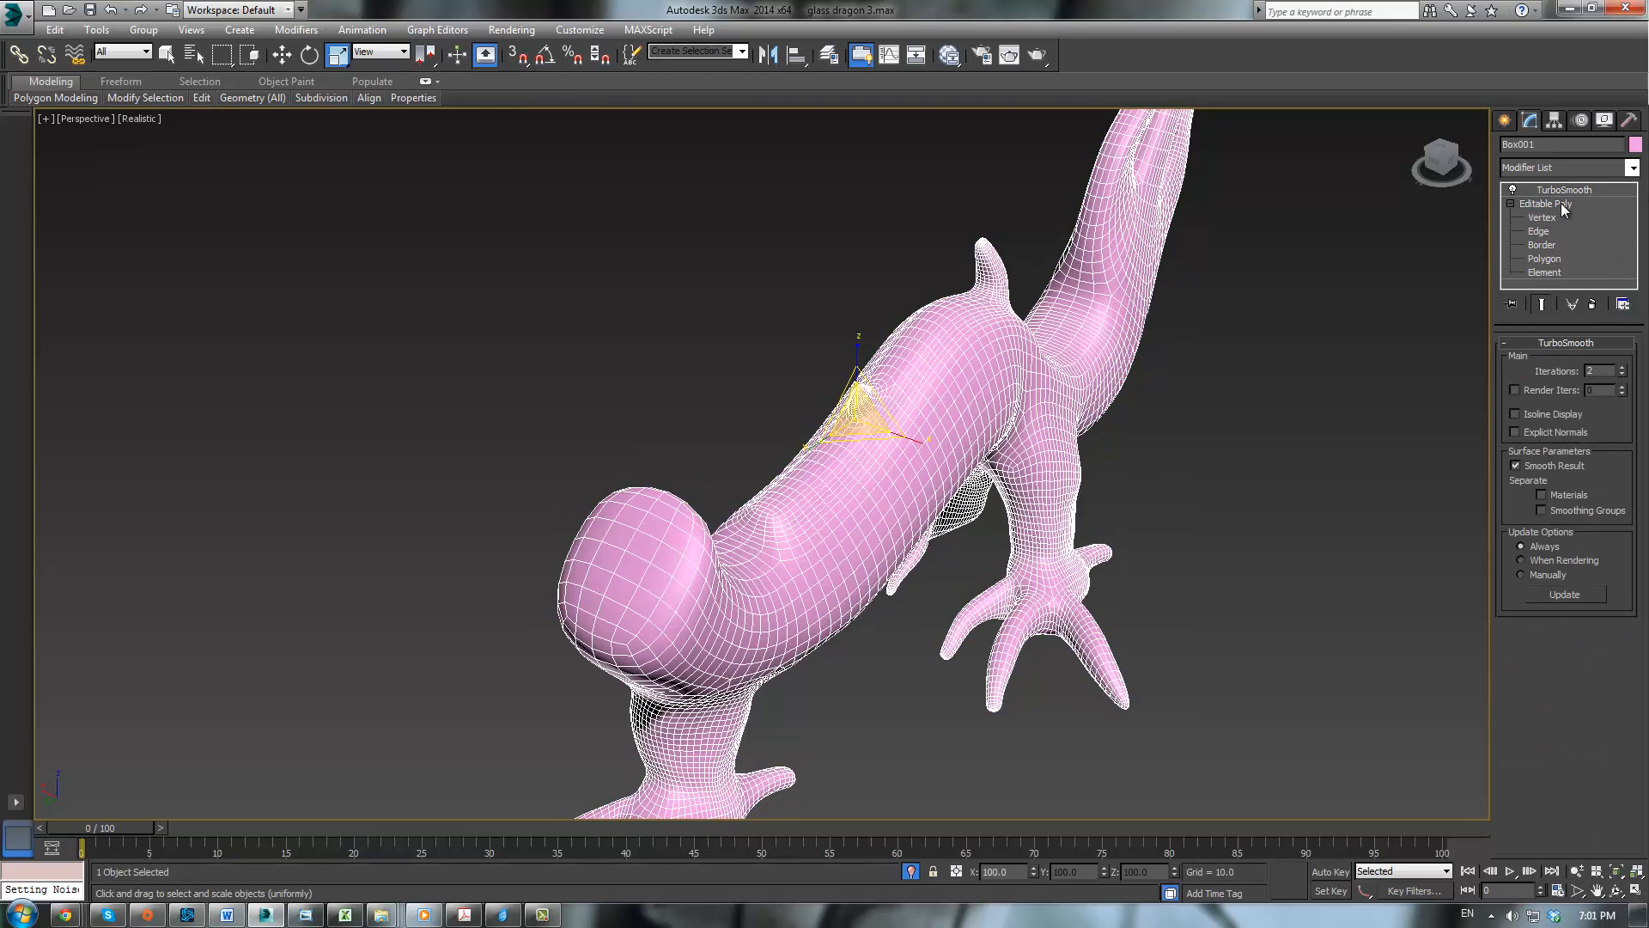
left_click(1207, 453)
scroll(1176, 517, "down", 3)
middle_click_drag(1152, 567, 687, 567, "alt")
Step: Select four consecutive lengthwise edges along the middle of the tail's side, behind the hind leg
left_click(423, 608)
left_click(1532, 210)
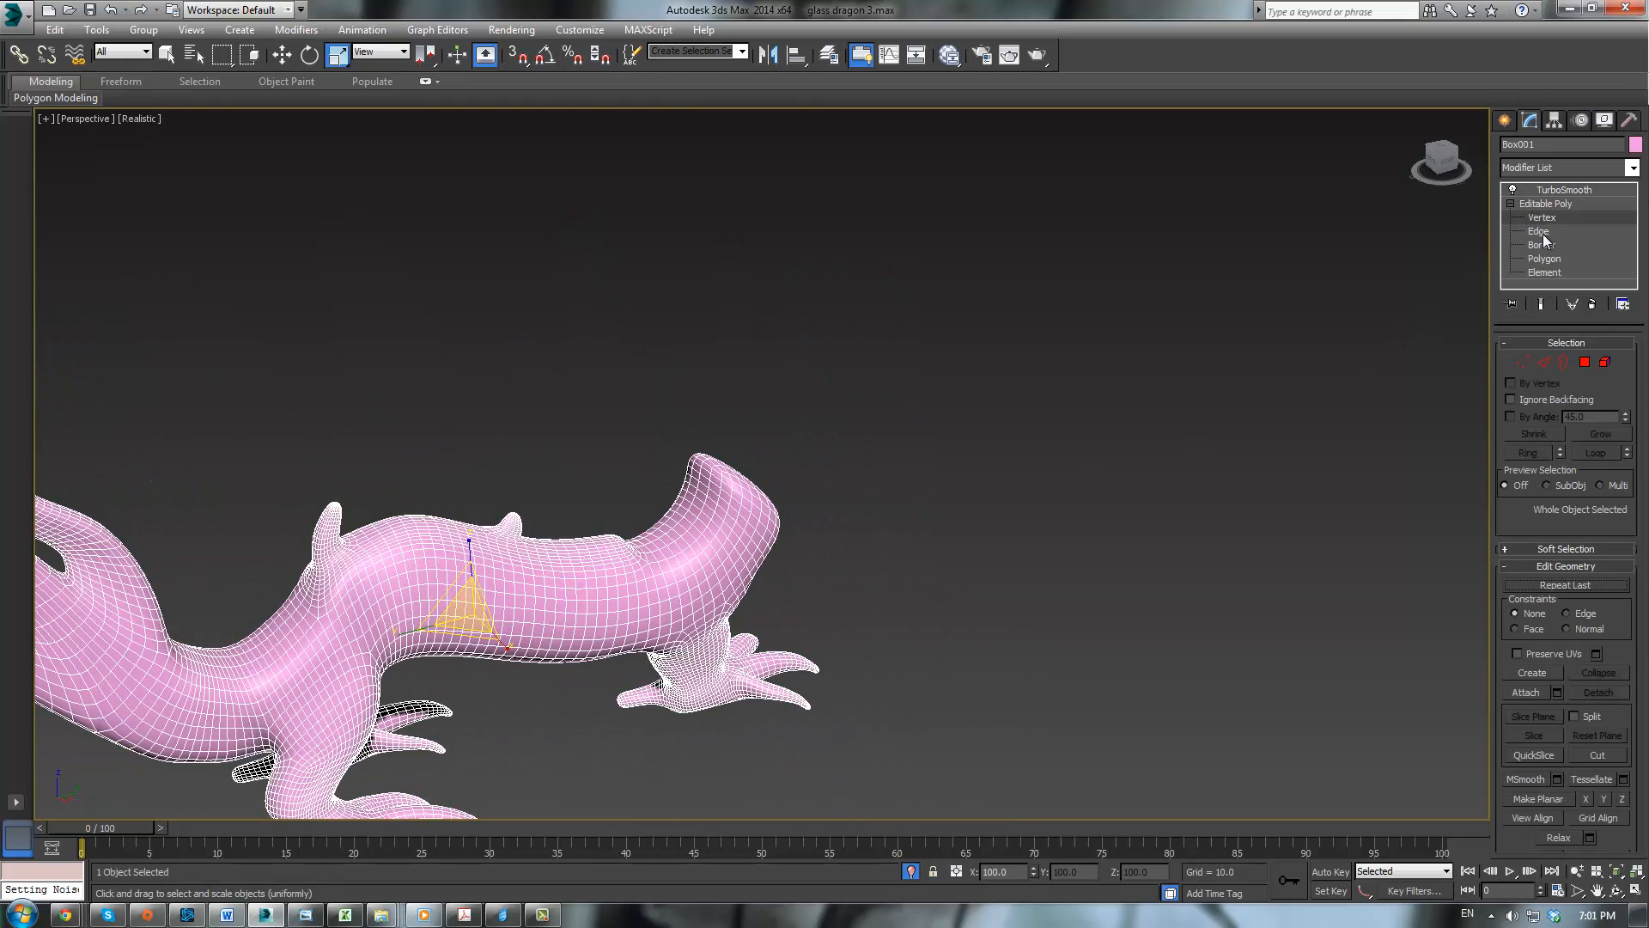
left_click(1539, 232)
middle_click_drag(653, 421, 1054, 349)
scroll(1054, 348, "up", 3)
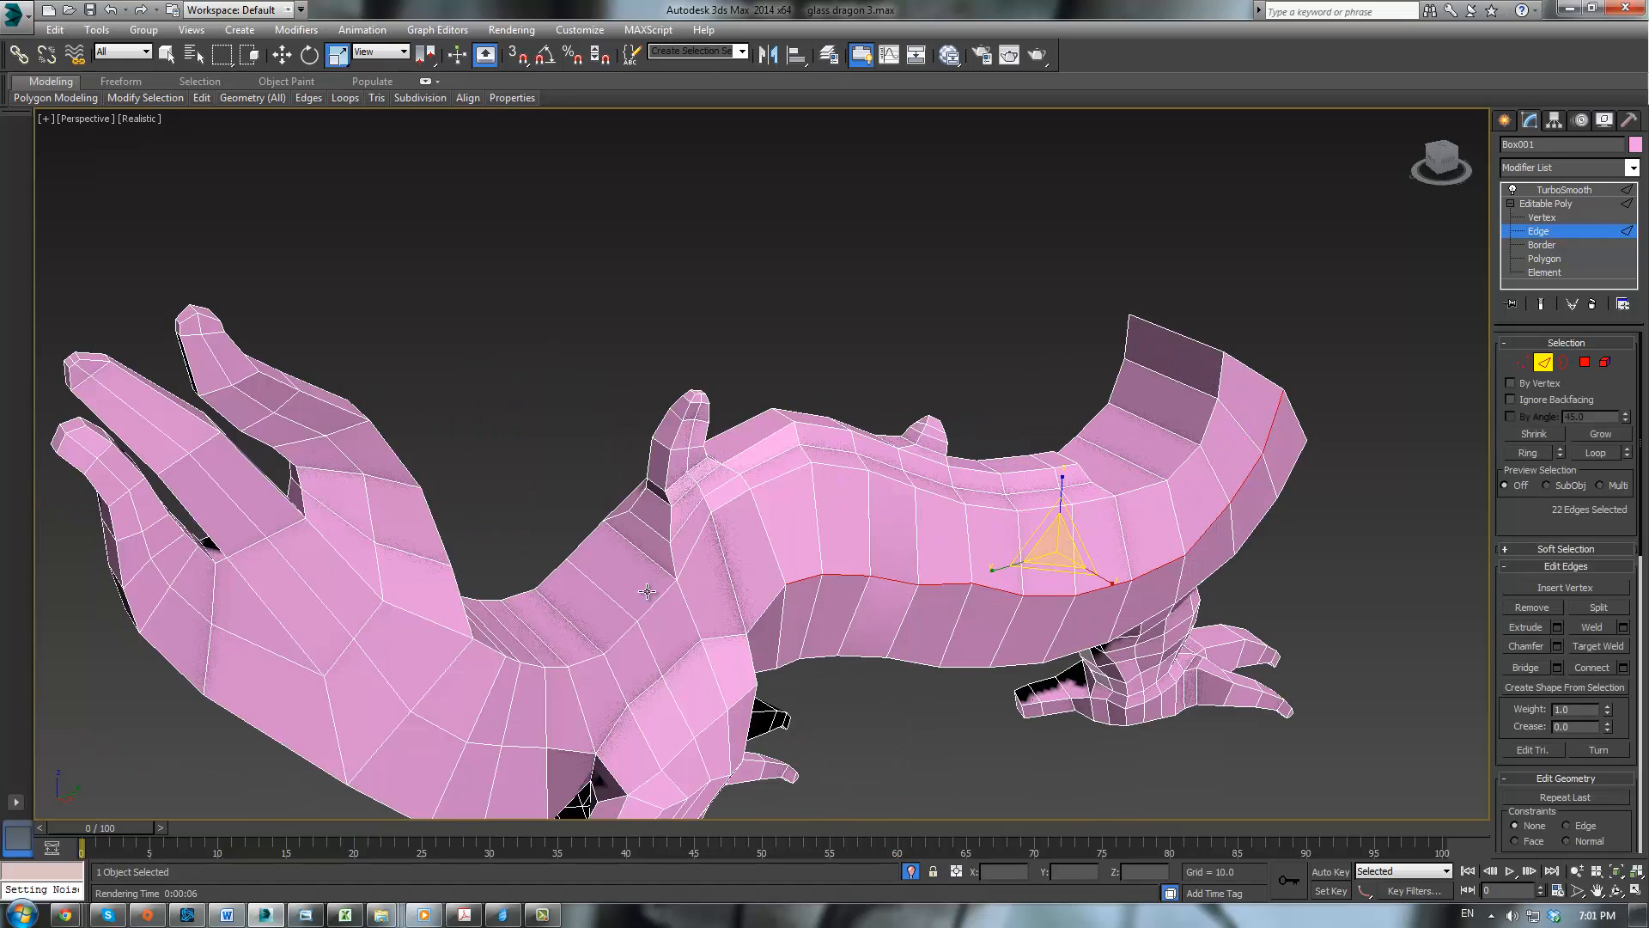
left_click(562, 751)
left_click(514, 746)
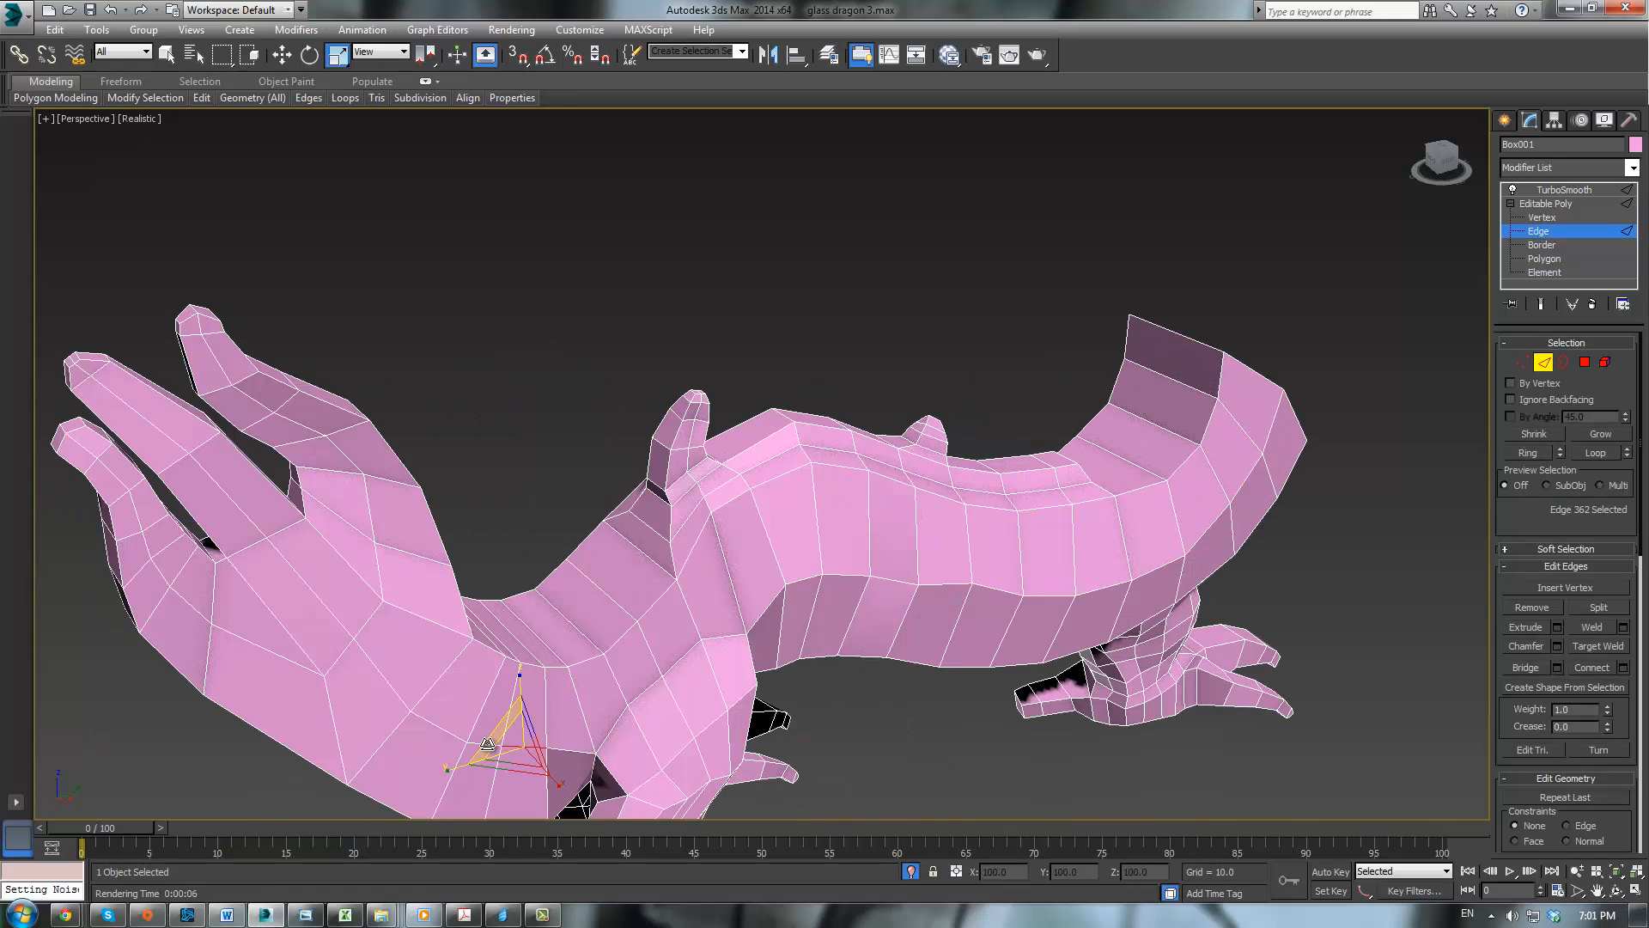
left_click(475, 744, "ctrl")
left_click(442, 727, "ctrl")
left_click(377, 675, "ctrl")
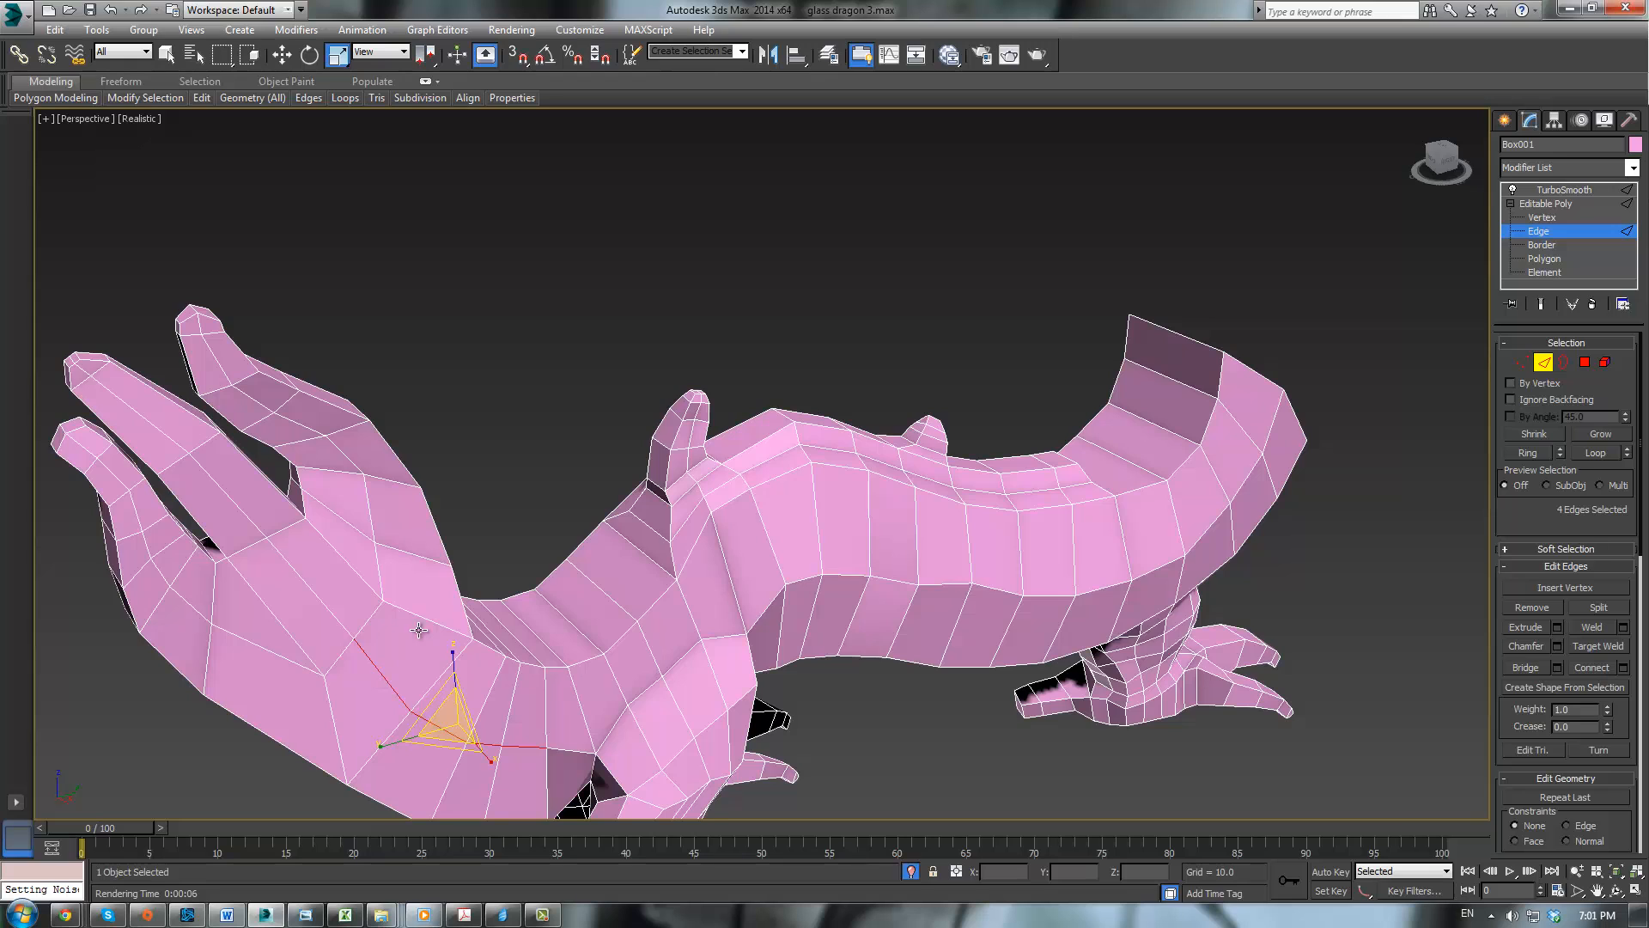
Step: Add the four matching lengthwise edges on the opposite side of the tail to the selection
middle_click_drag(418, 630, 796, 630, "alt")
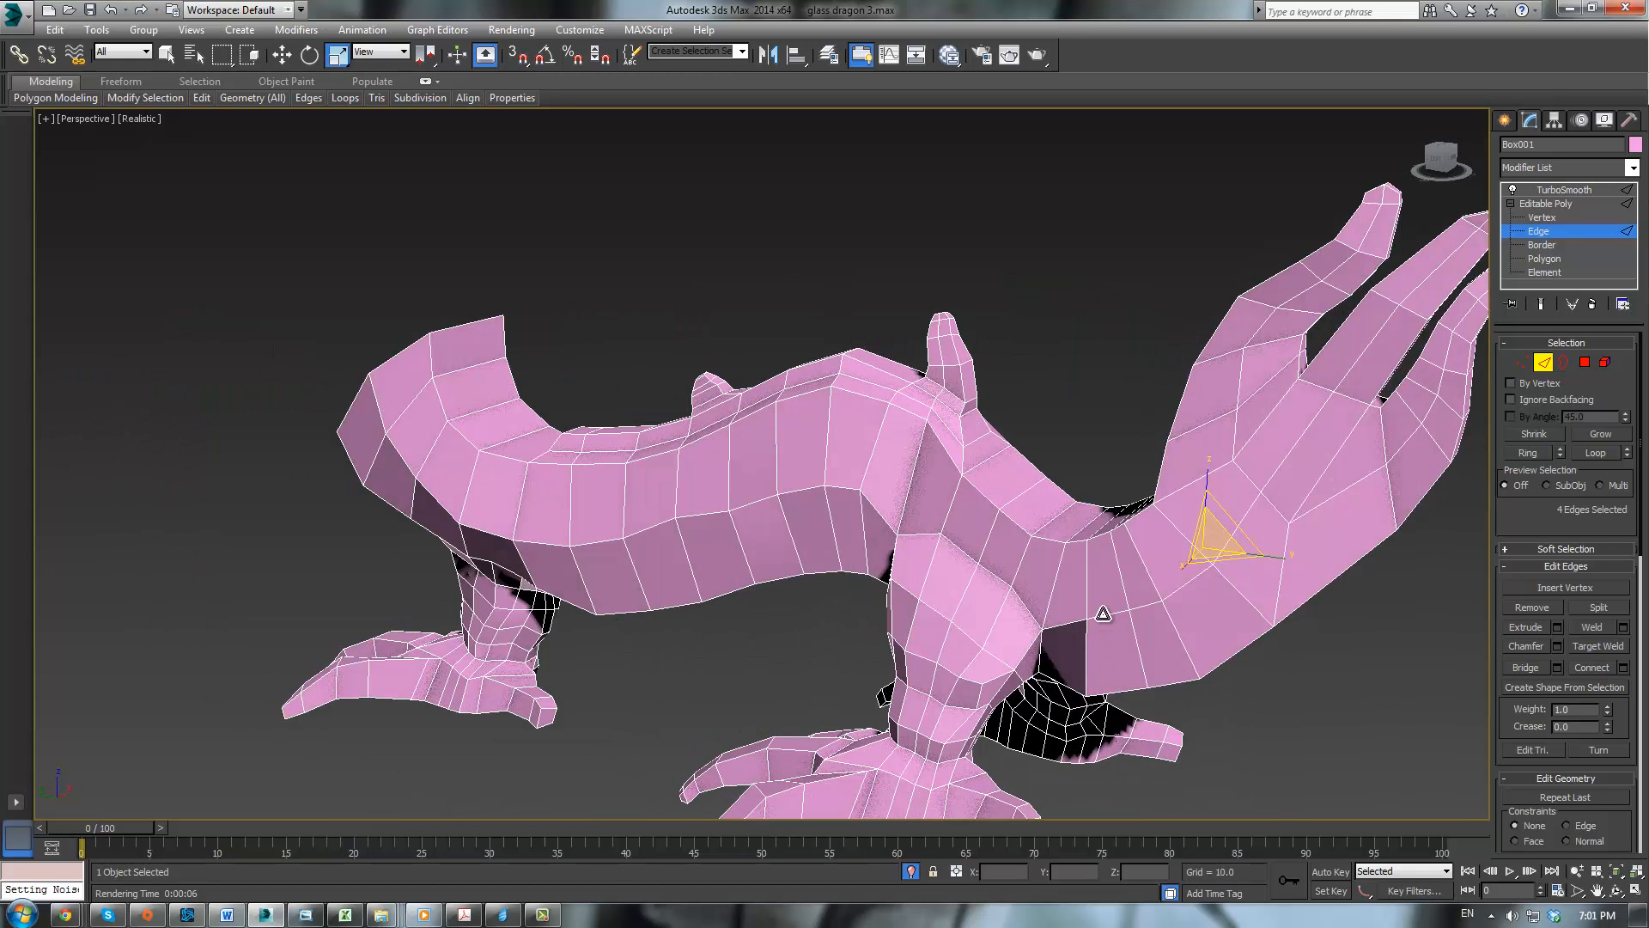
left_click(1135, 613, "ctrl")
key("q")
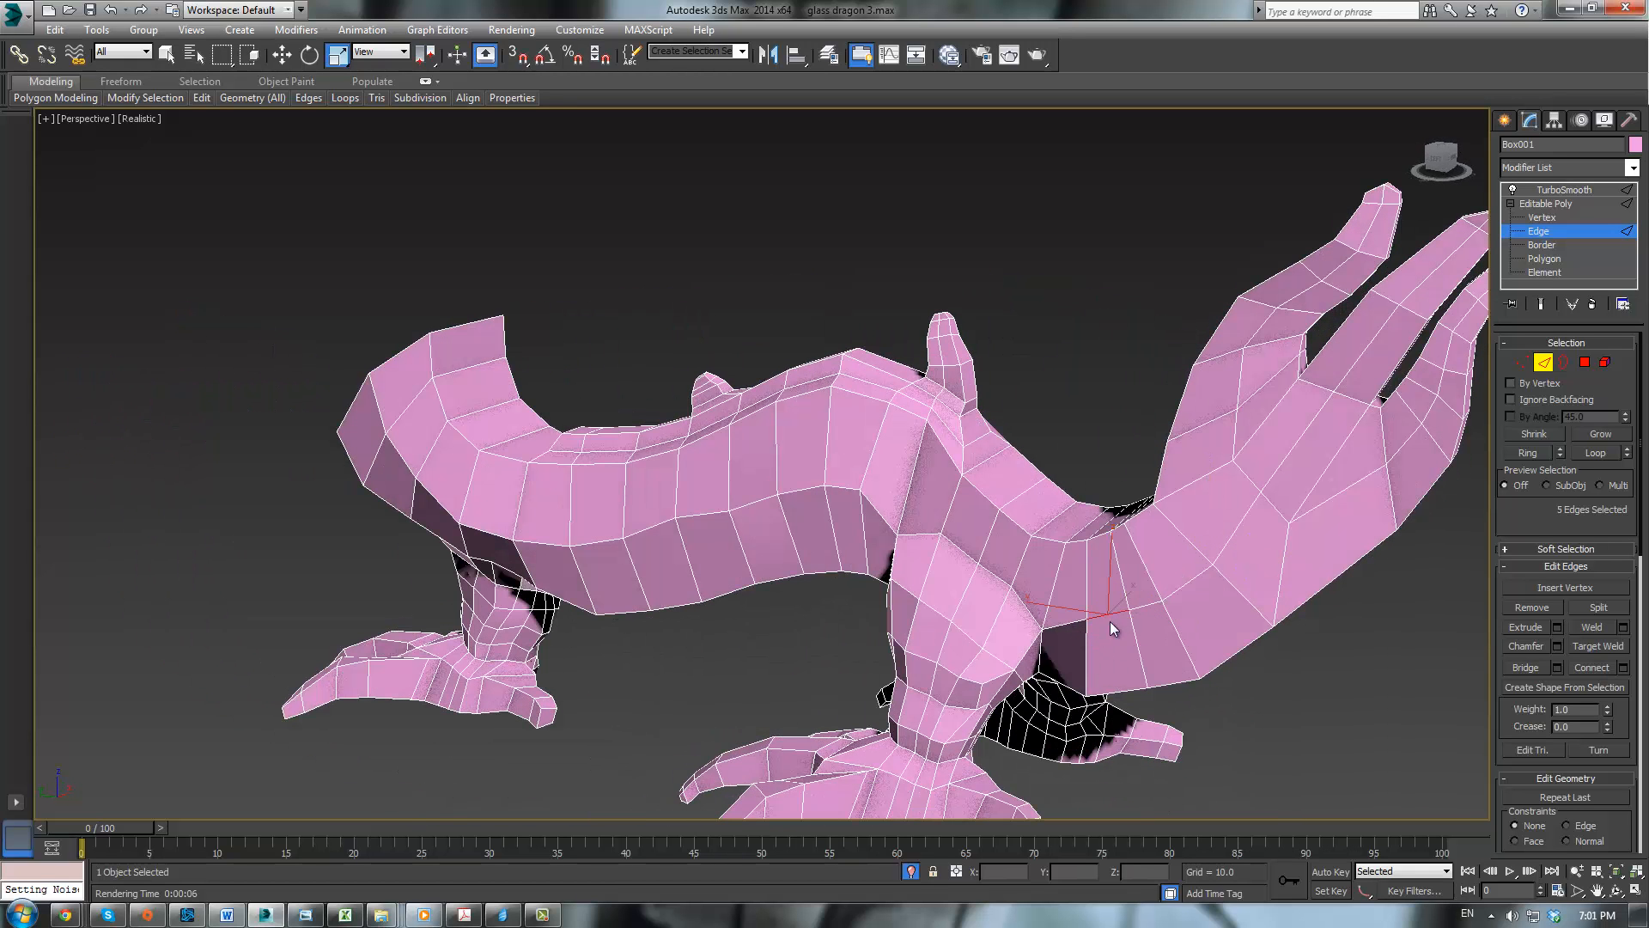
left_click(1157, 605, "ctrl")
left_click(1180, 588, "ctrl")
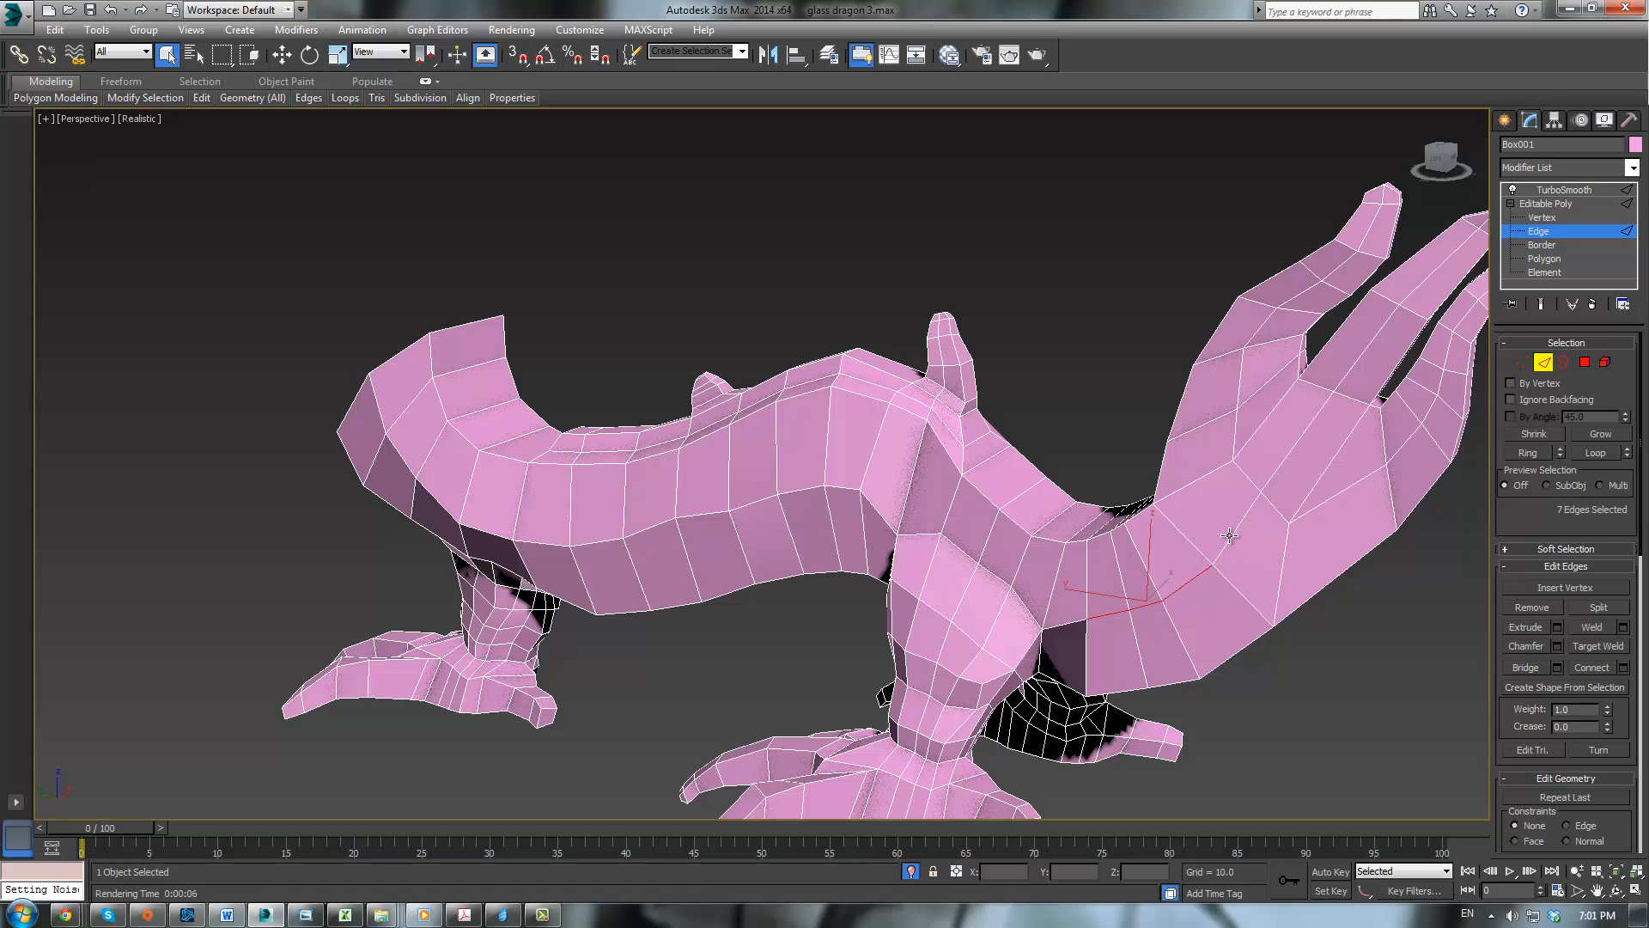
left_click(1228, 535, "ctrl")
Step: Convert the tail edge selection to vertices and scale them slightly outward in X to widen the tail
middle_click_drag(1229, 535, 1035, 539, "alt")
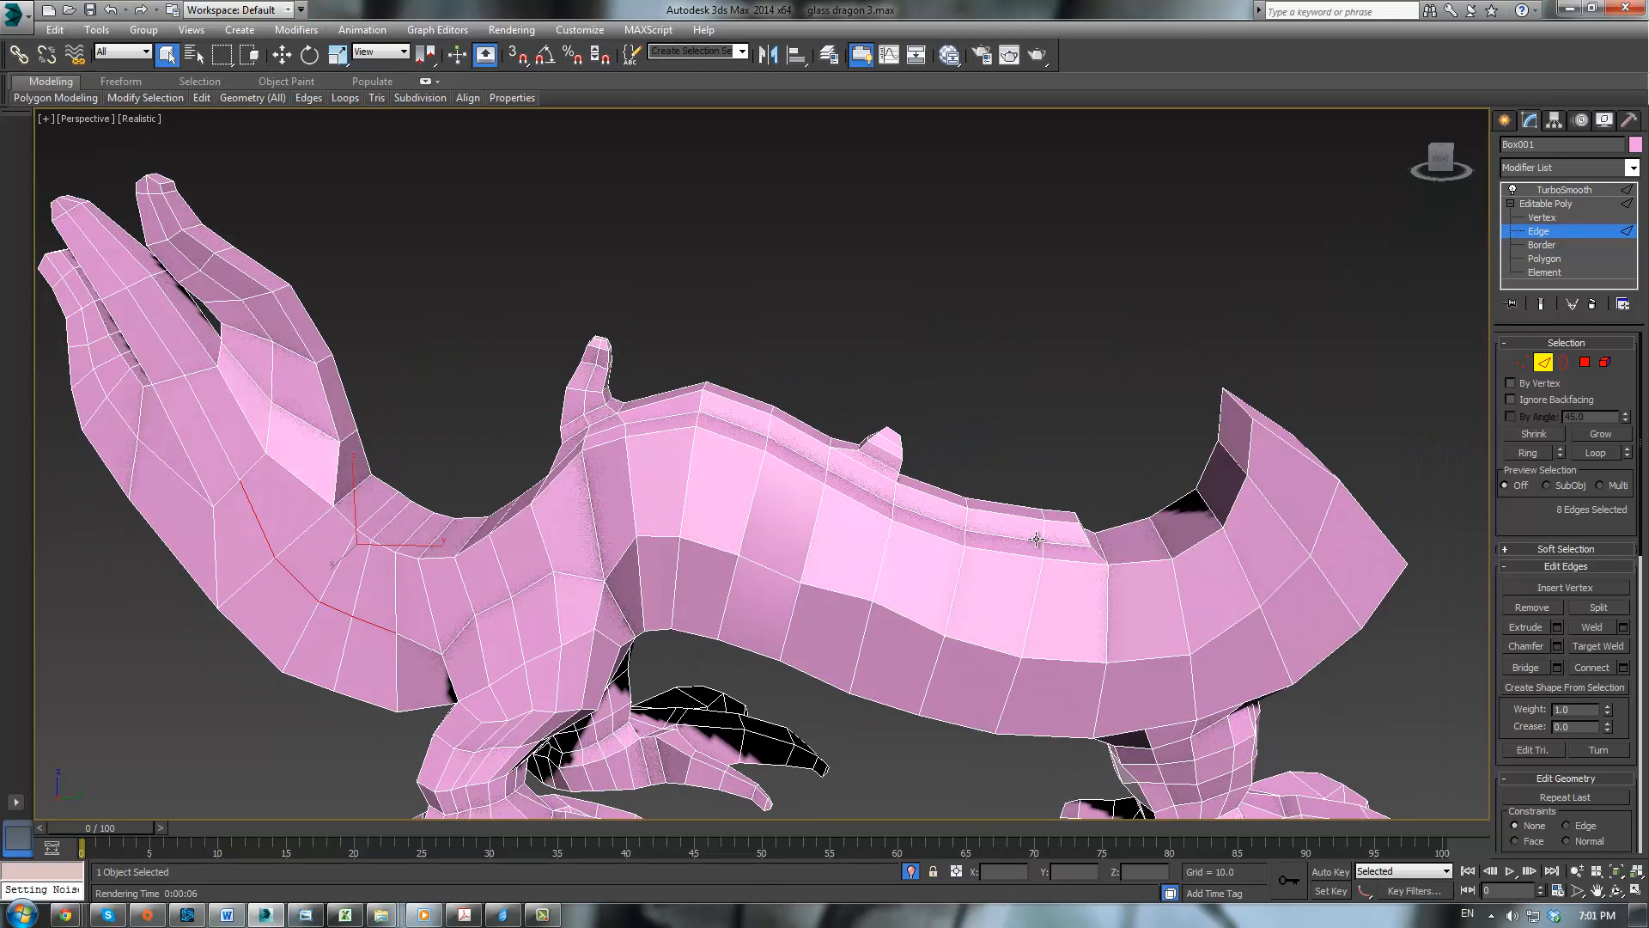
left_click(1522, 364, "ctrl")
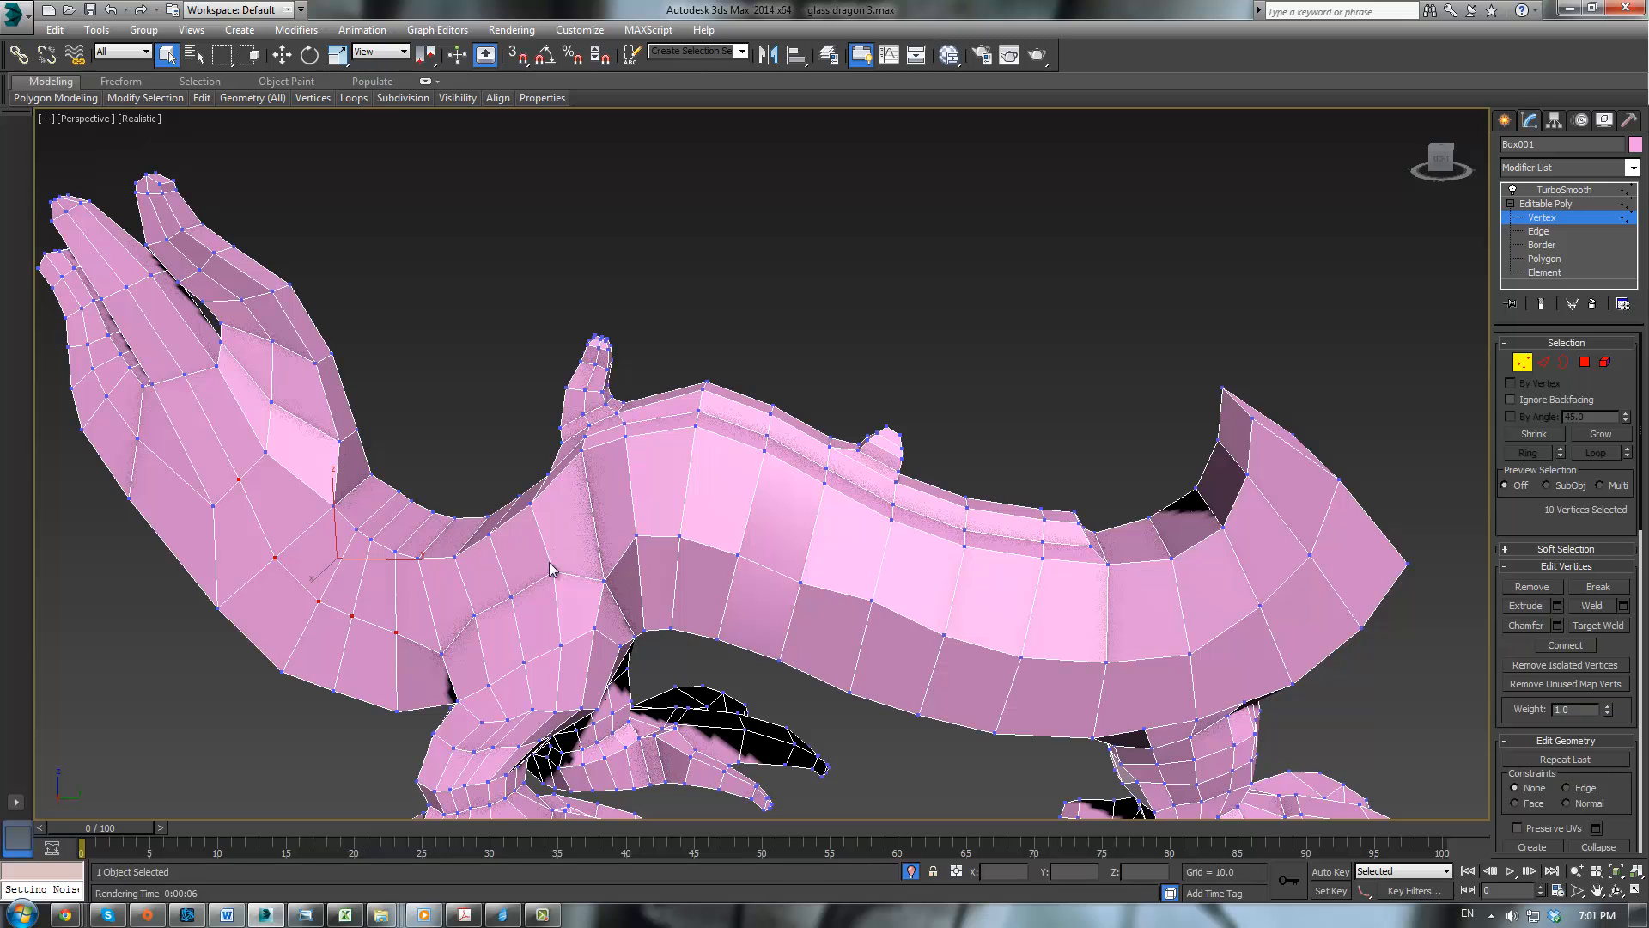
key("r")
middle_click_drag(552, 570, 485, 436, "alt")
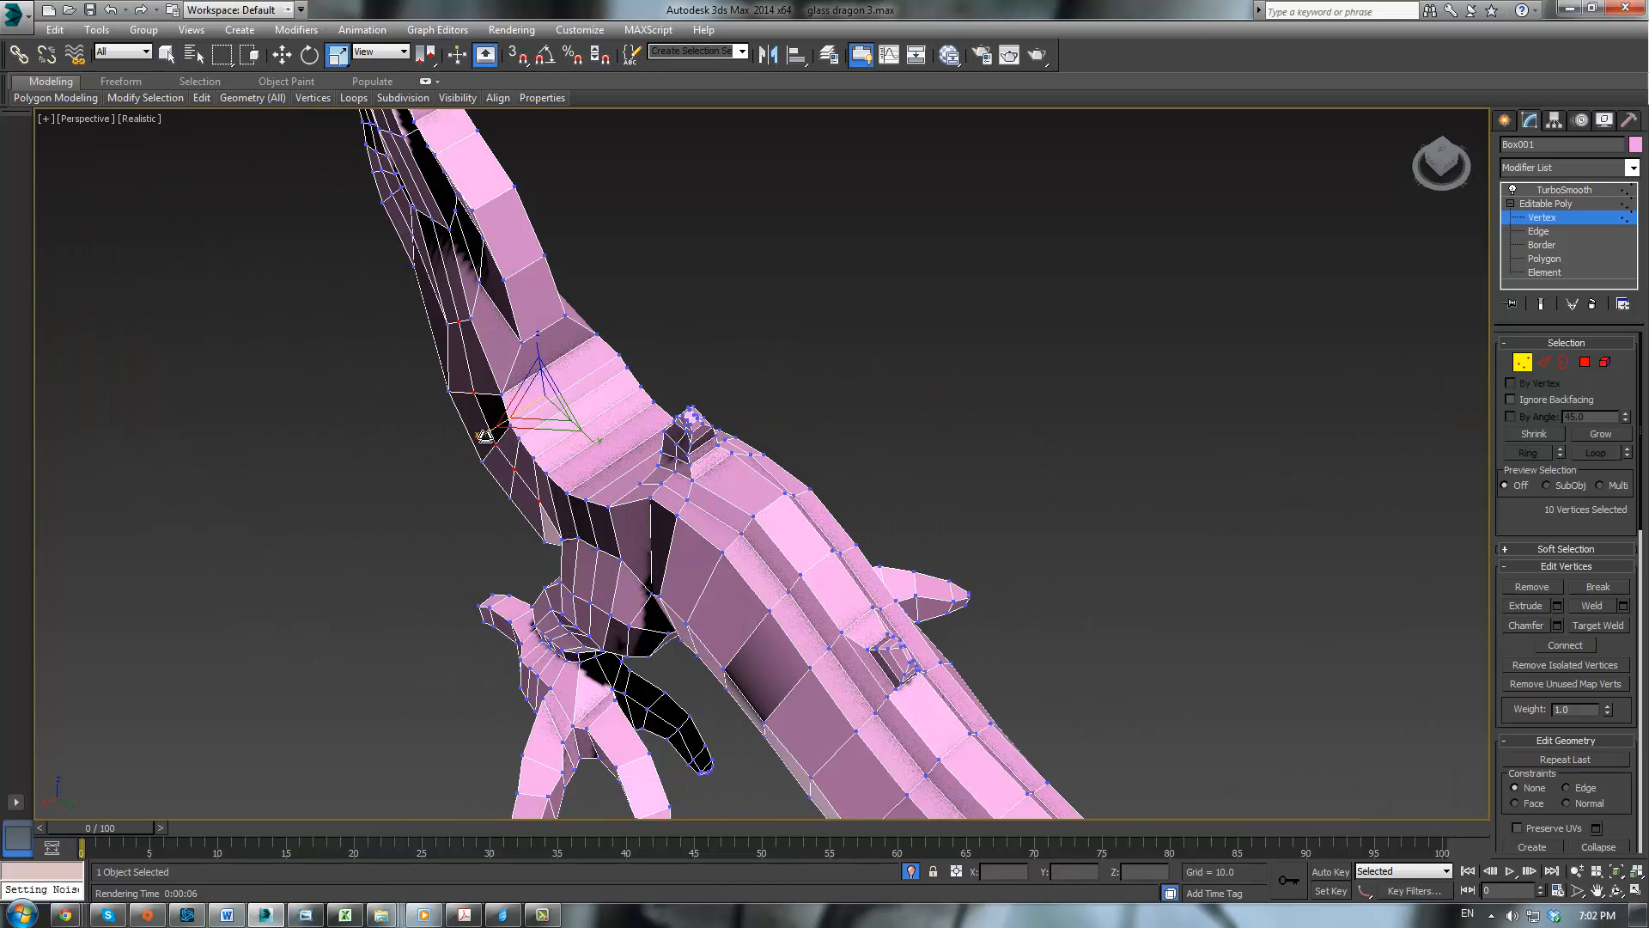
left_click_drag(486, 436, 469, 441)
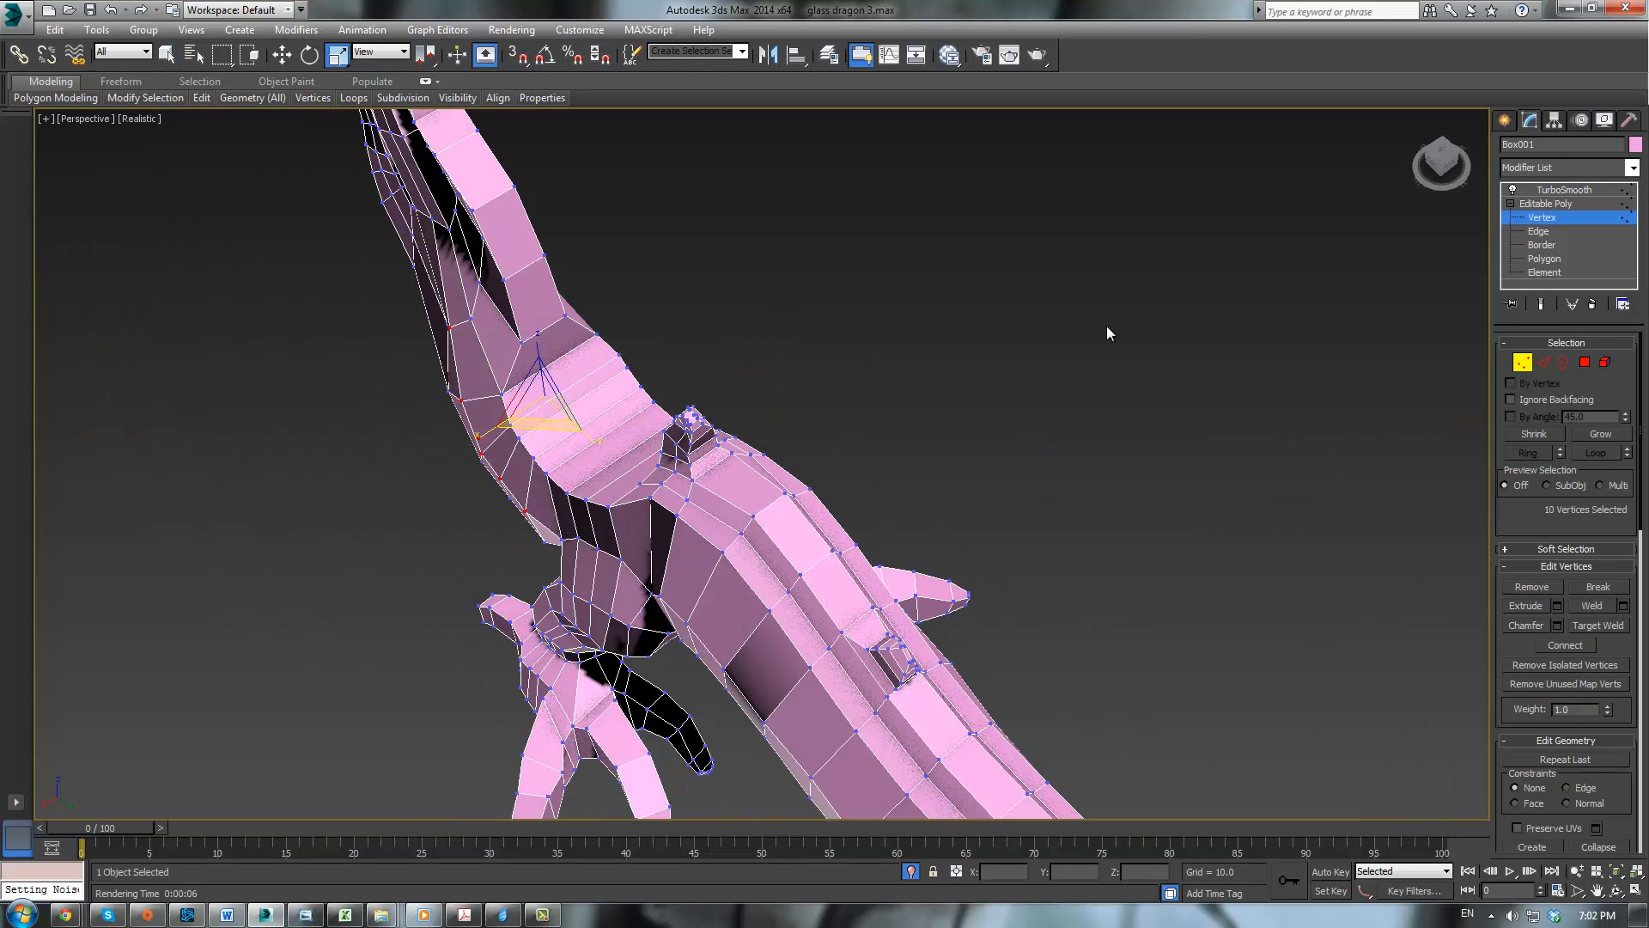
Step: Return to the TurboSmooth level, deselect the model and examine the smoothed body and tail
left_click(1544, 206)
left_click(1553, 191)
left_click(1082, 373)
middle_click_drag(1082, 373, 942, 345, "alt")
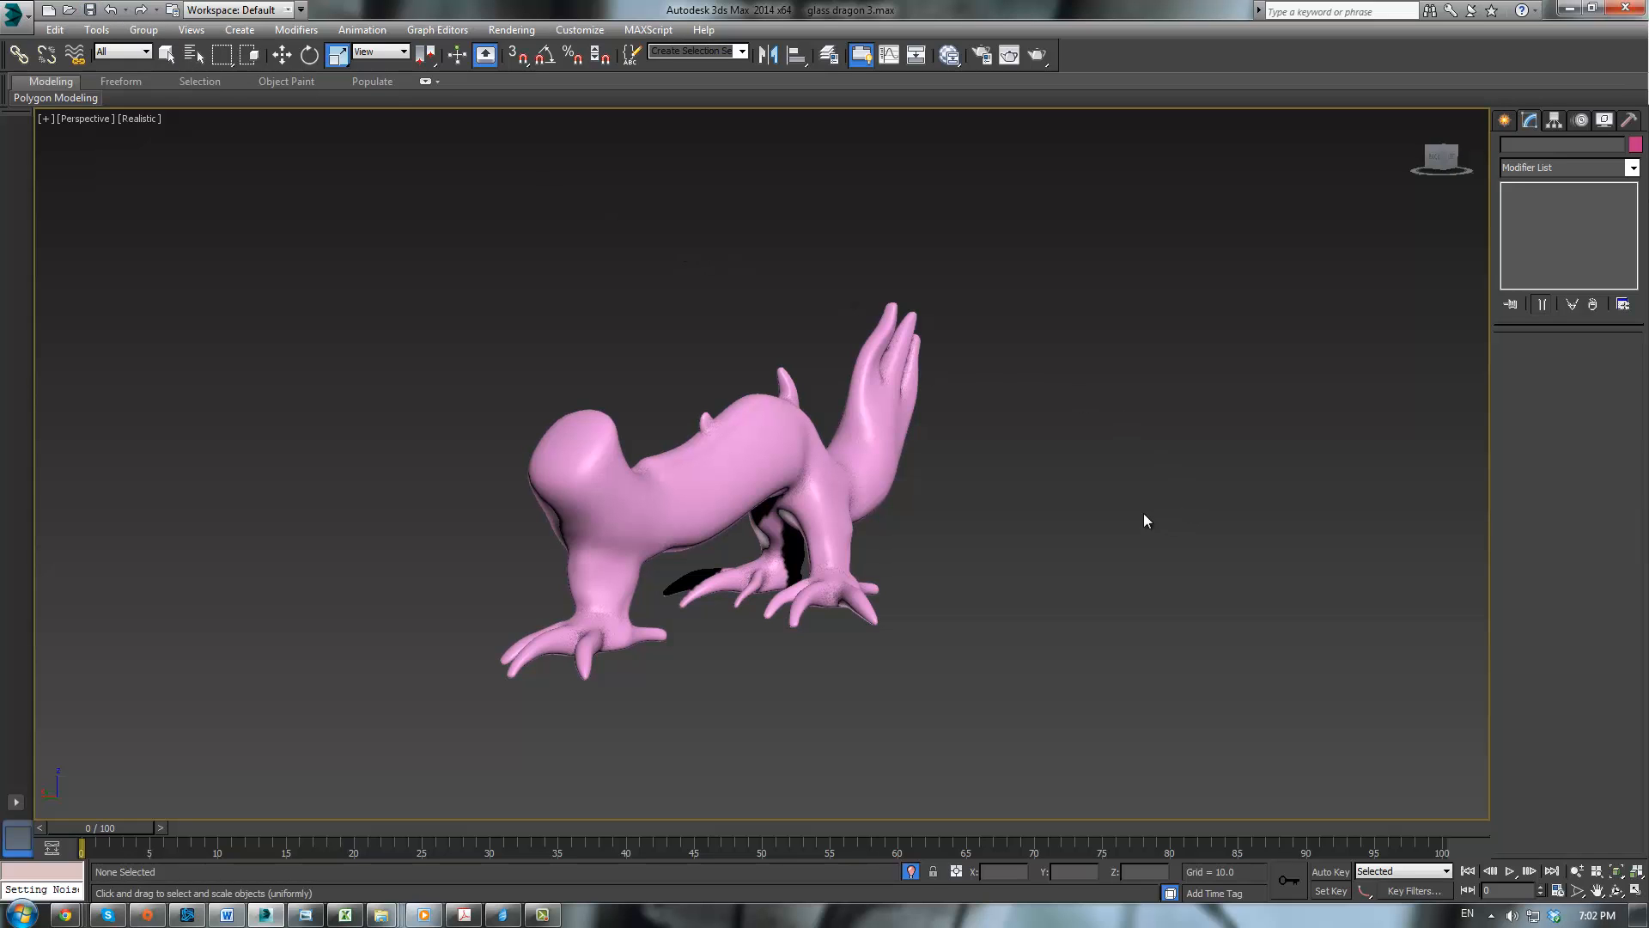
scroll(1132, 477, "up", 3)
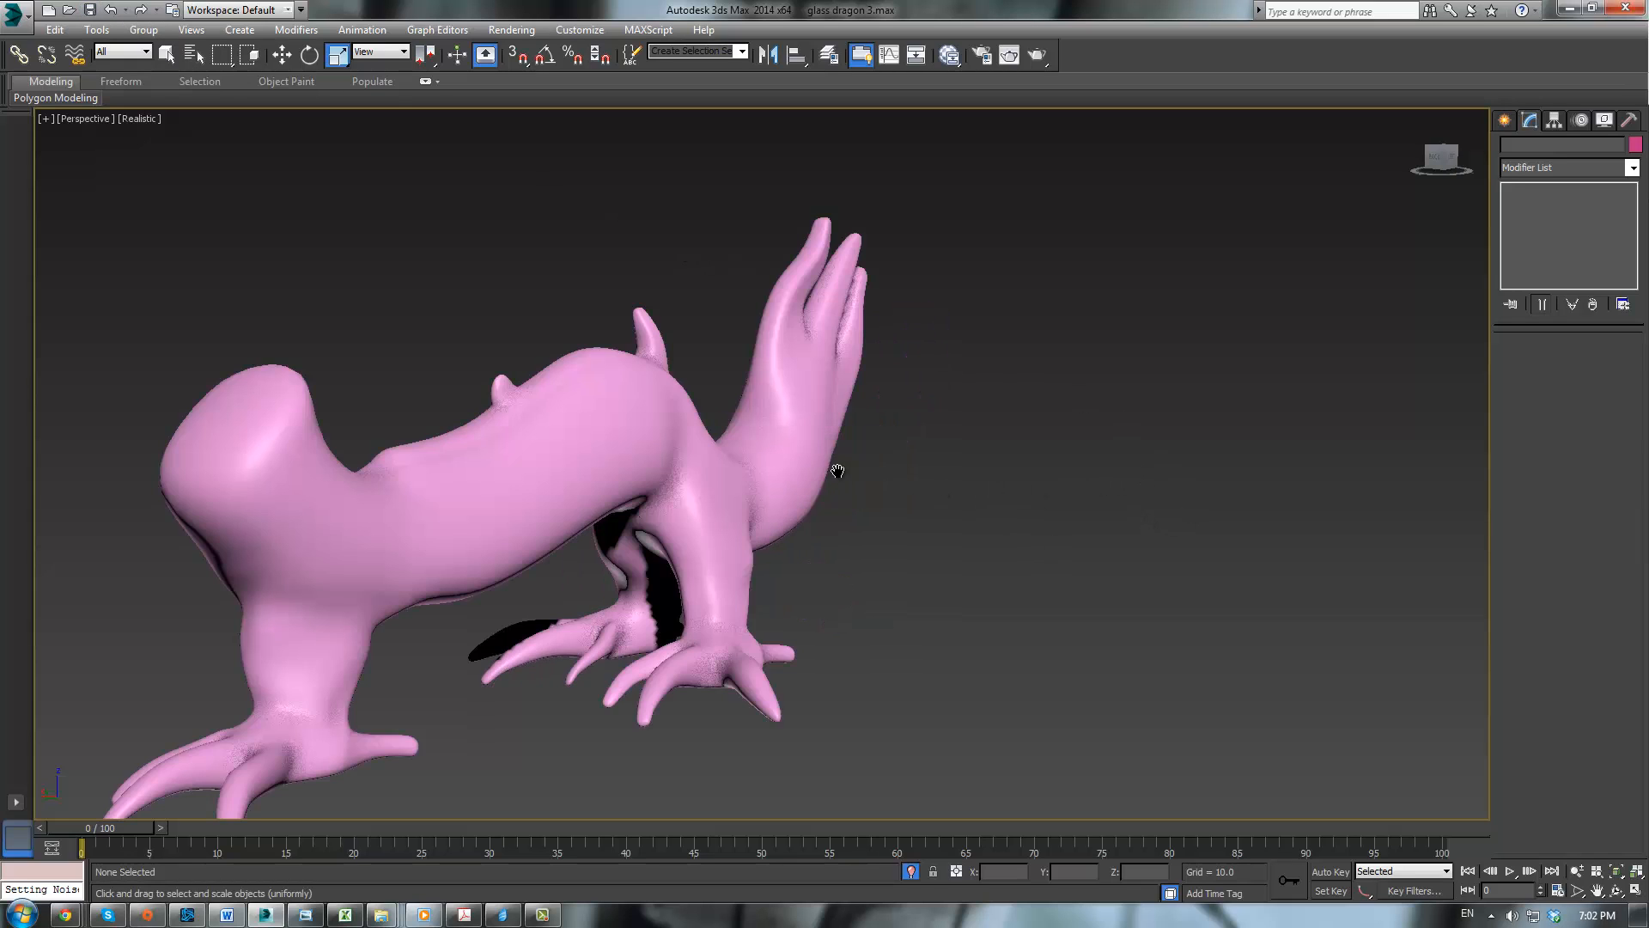